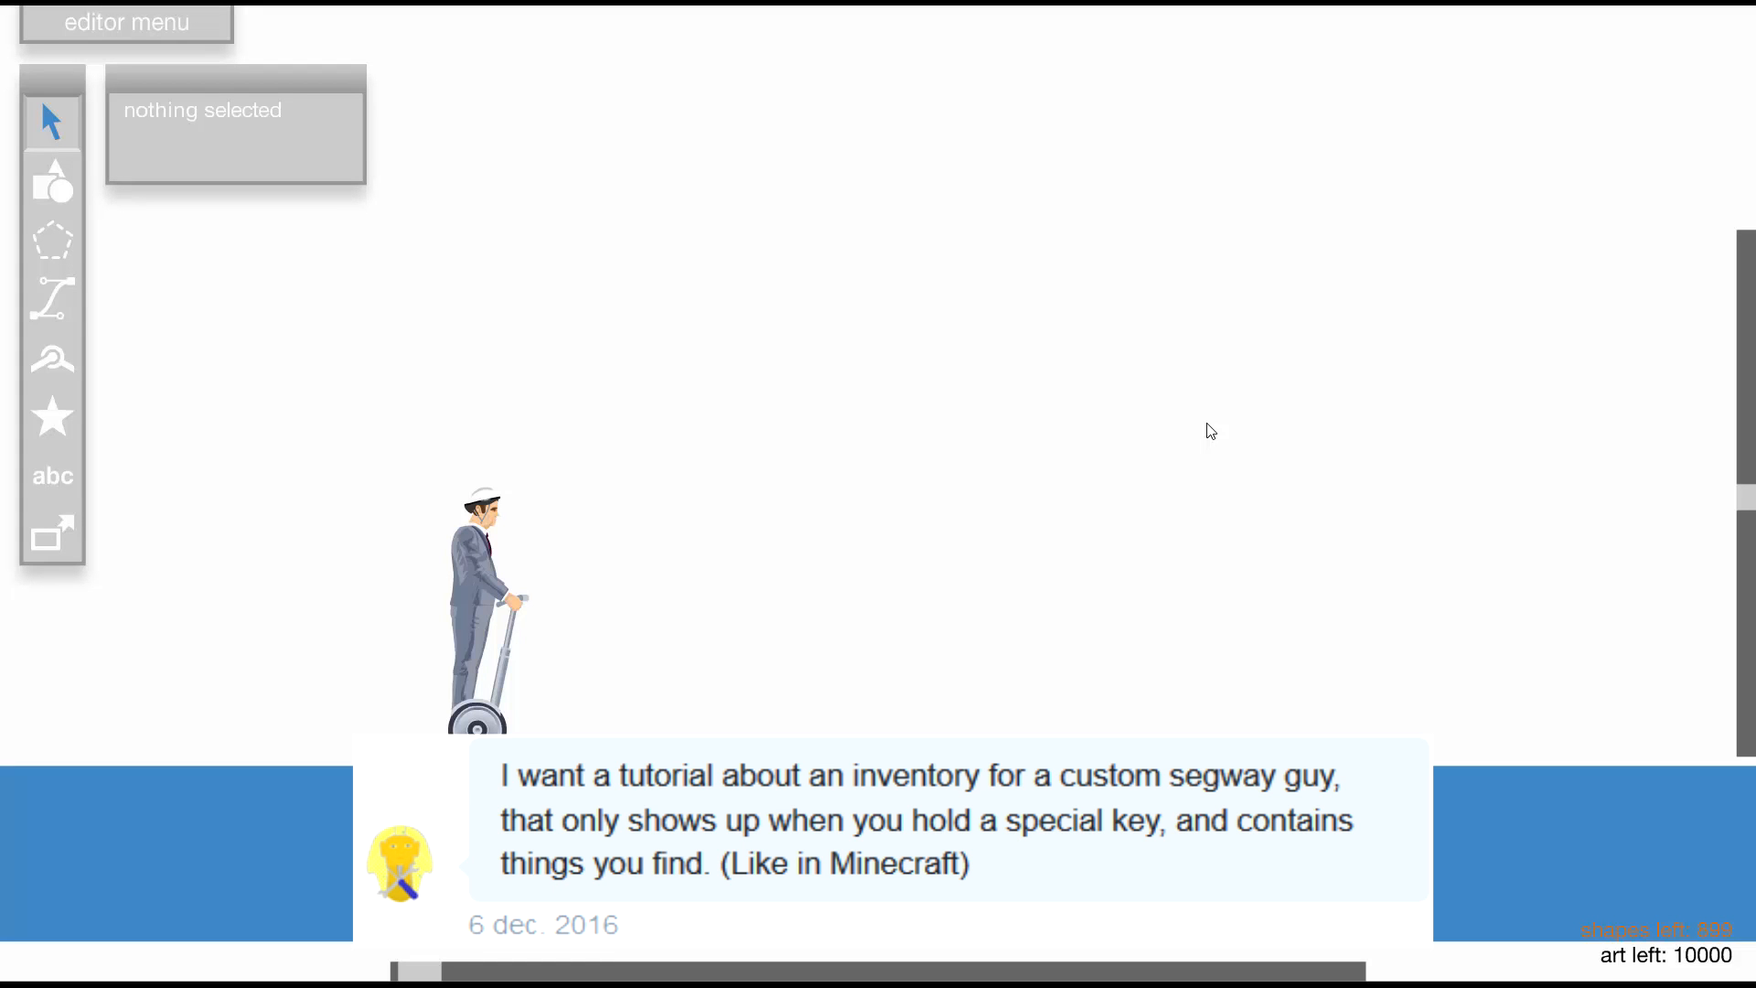
Test-run the level, drive the segway character forward, and end the test
{"action": "key", "text": "t"}
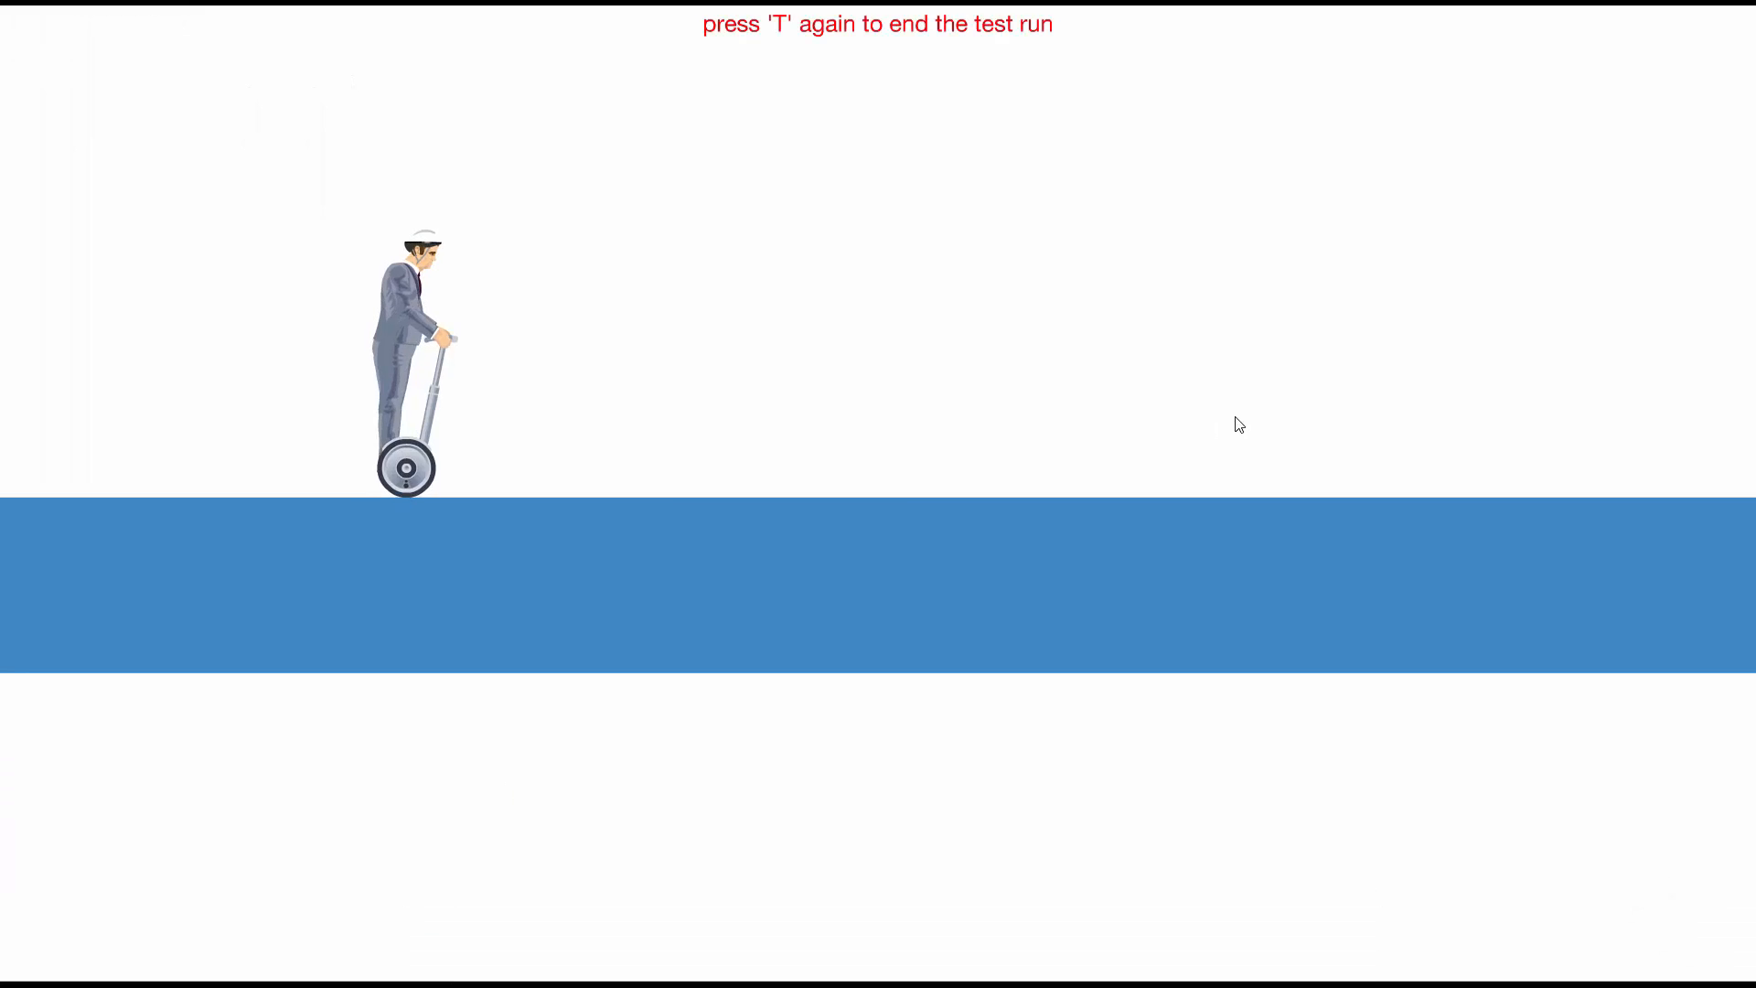
{"action": "key", "text": "Up"}
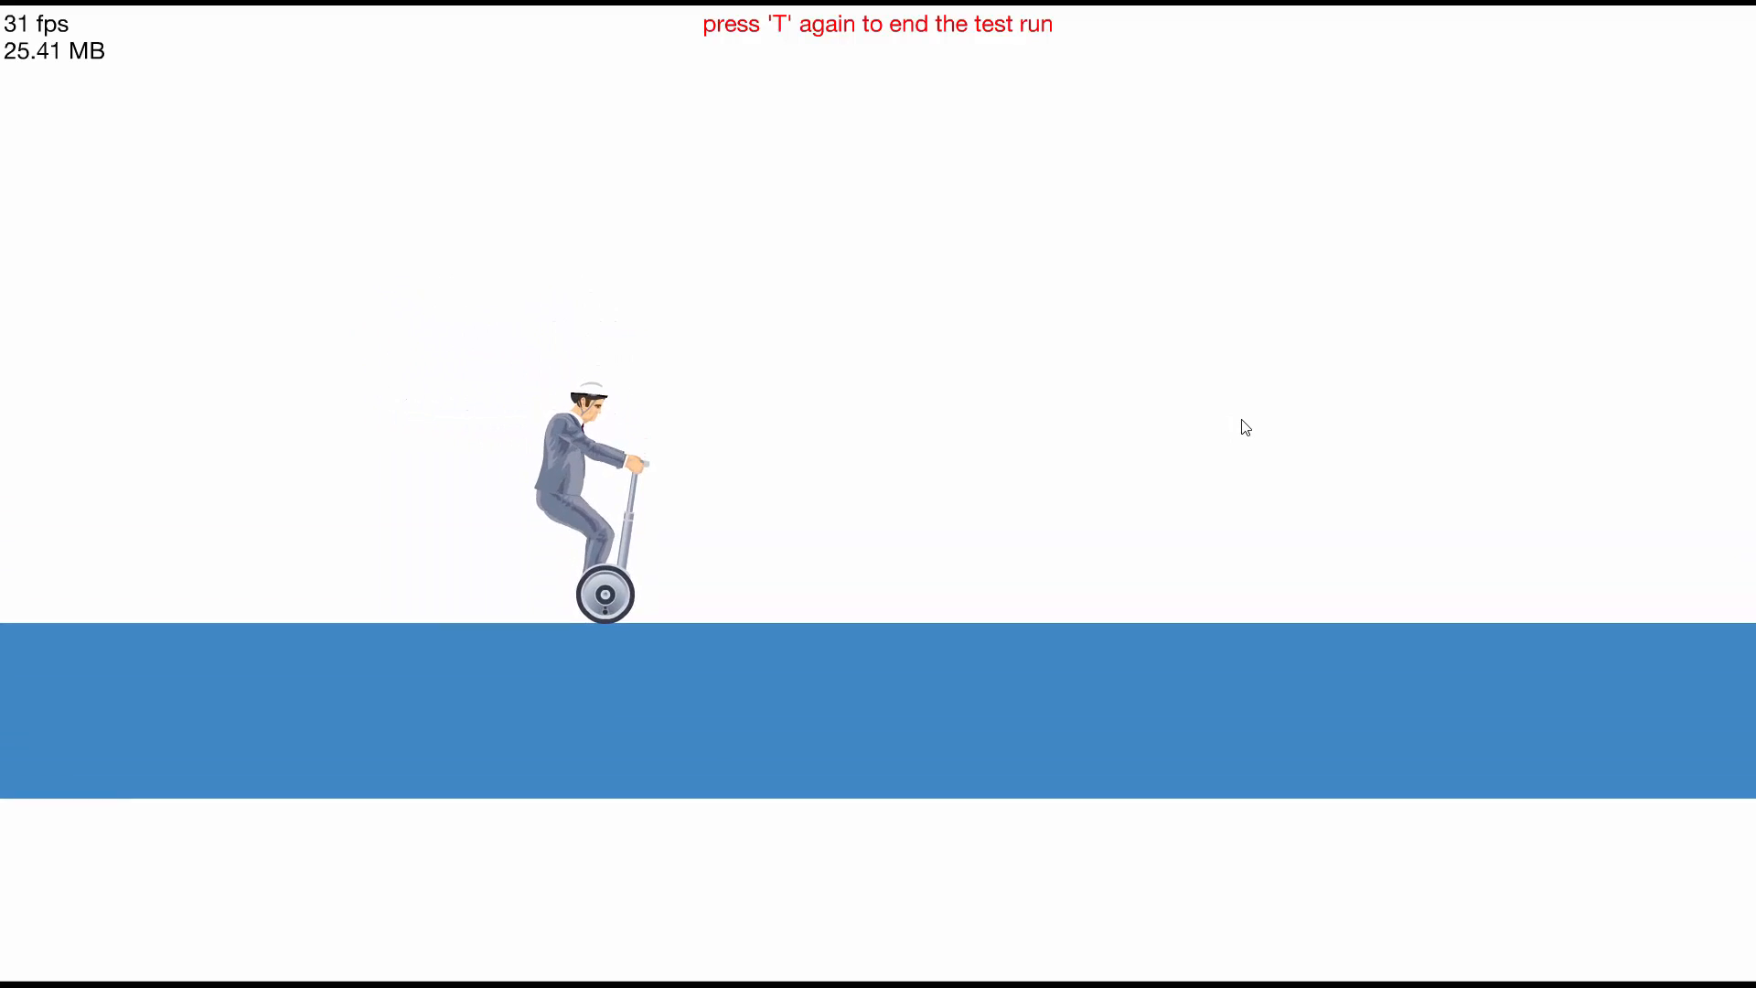
{"action": "key", "text": "t"}
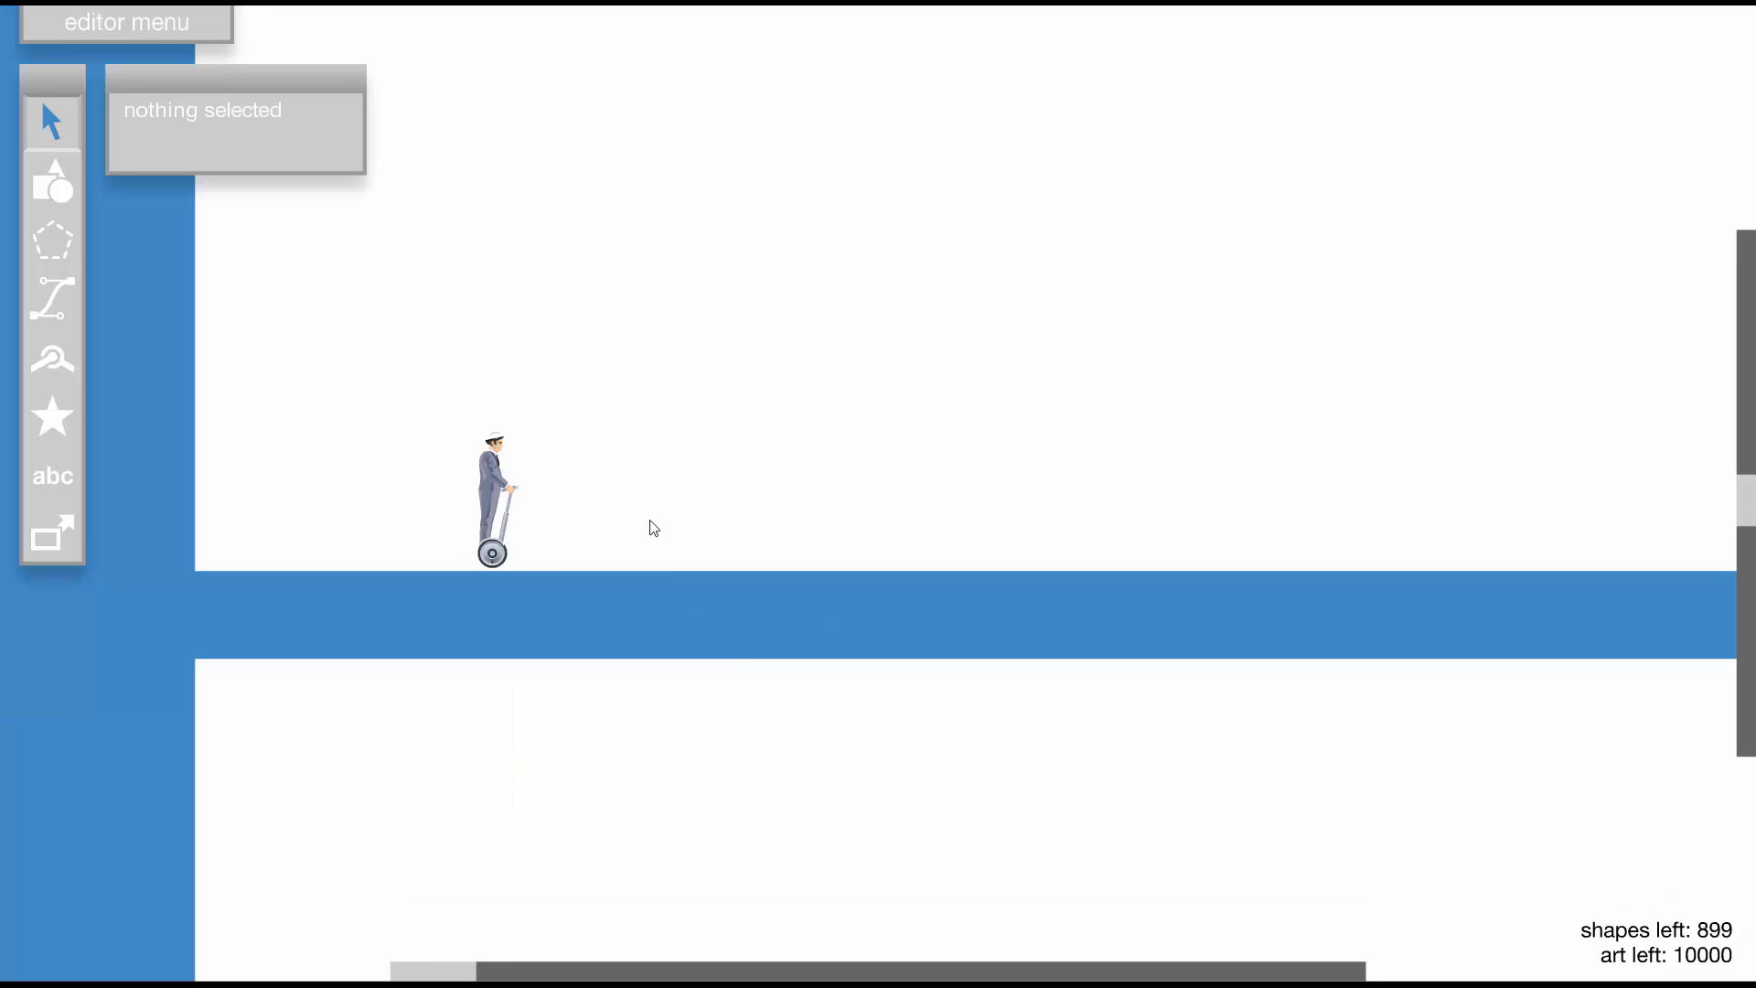
Toggle the hide vehicle option on the main character
{"action": "key", "text": "plus"}
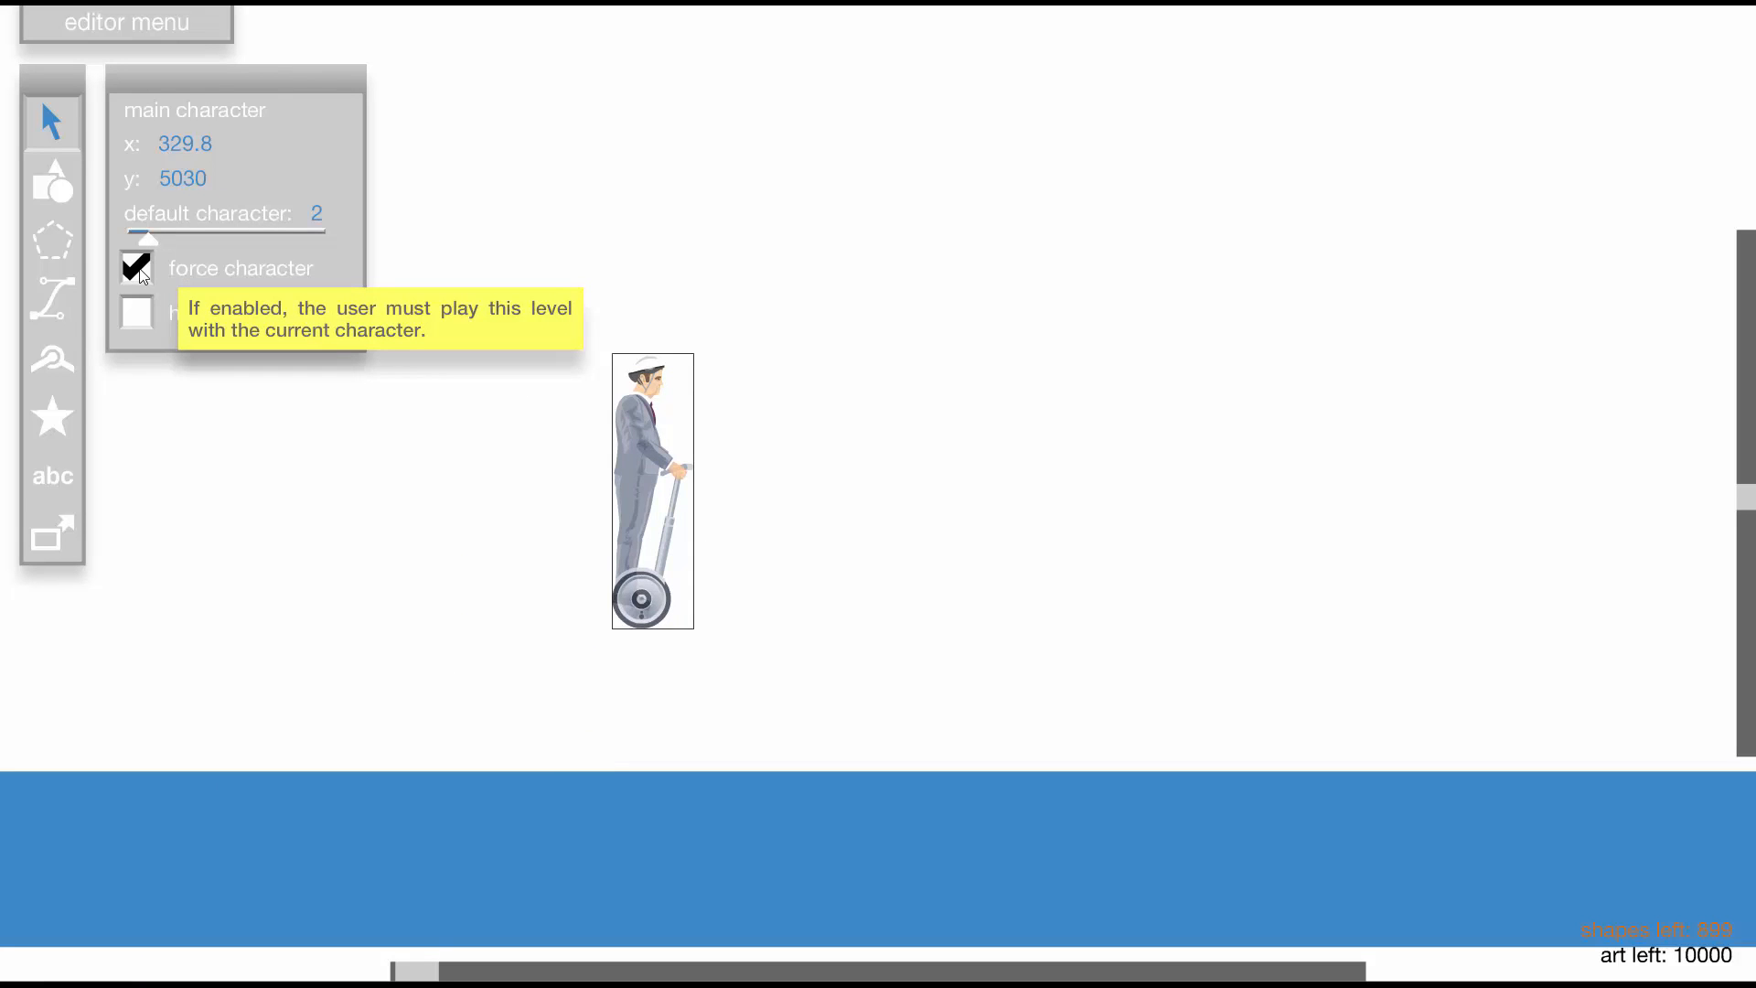
{"action": "left_click", "coordinate": [138, 313]}
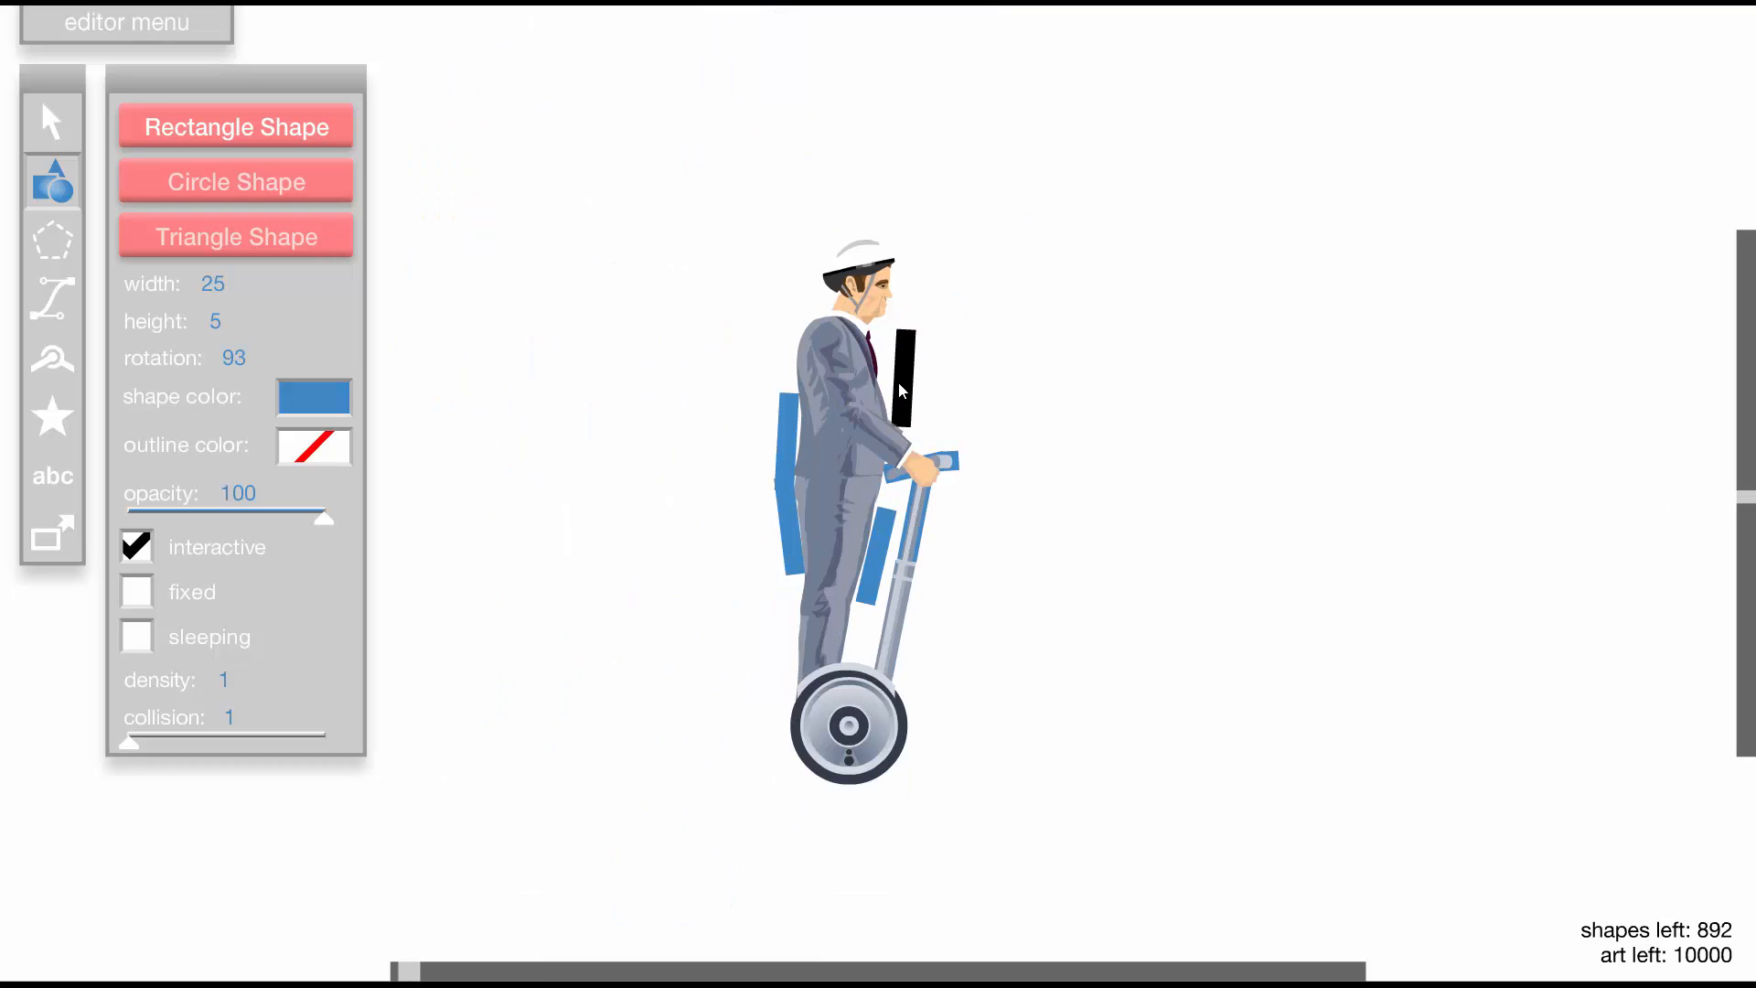
Try placing a 25 by 5 rectangle rotated 73 degrees in front of the character's chest, and delete it
{"action": "left_click_drag", "start_coordinate": [889, 373], "coordinate": [895, 377]}
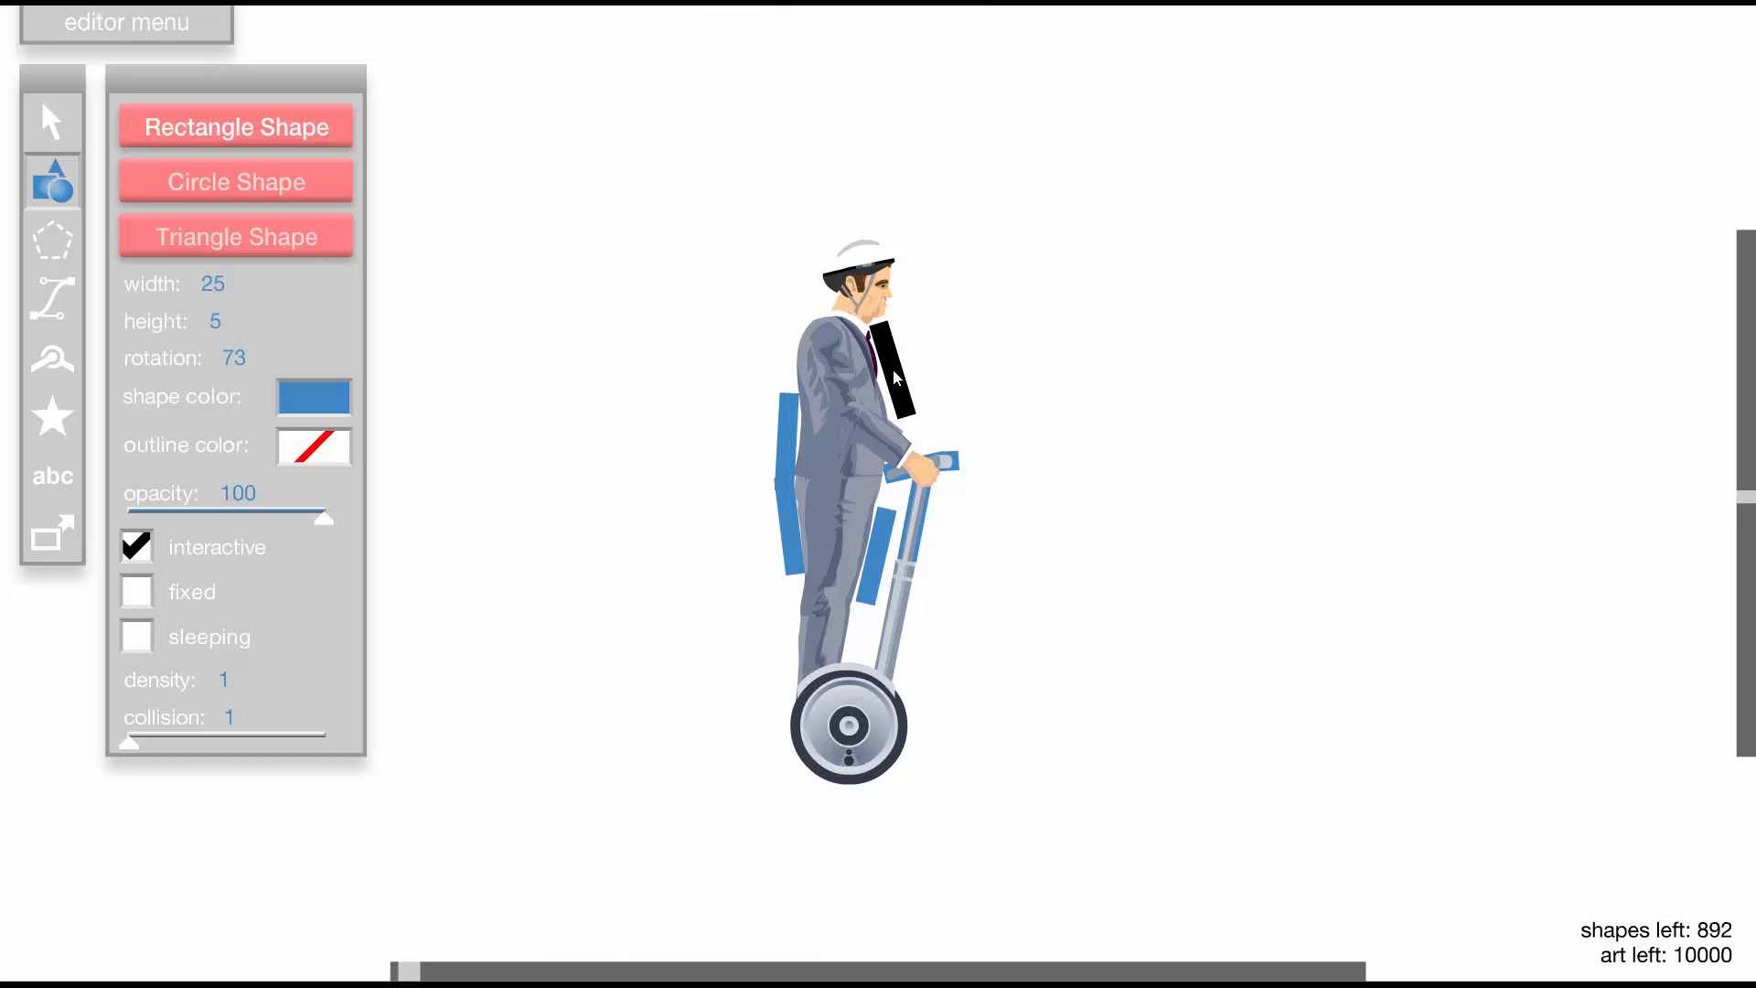
{"action": "left_click", "coordinate": [895, 378]}
{"action": "key", "text": "plus"}
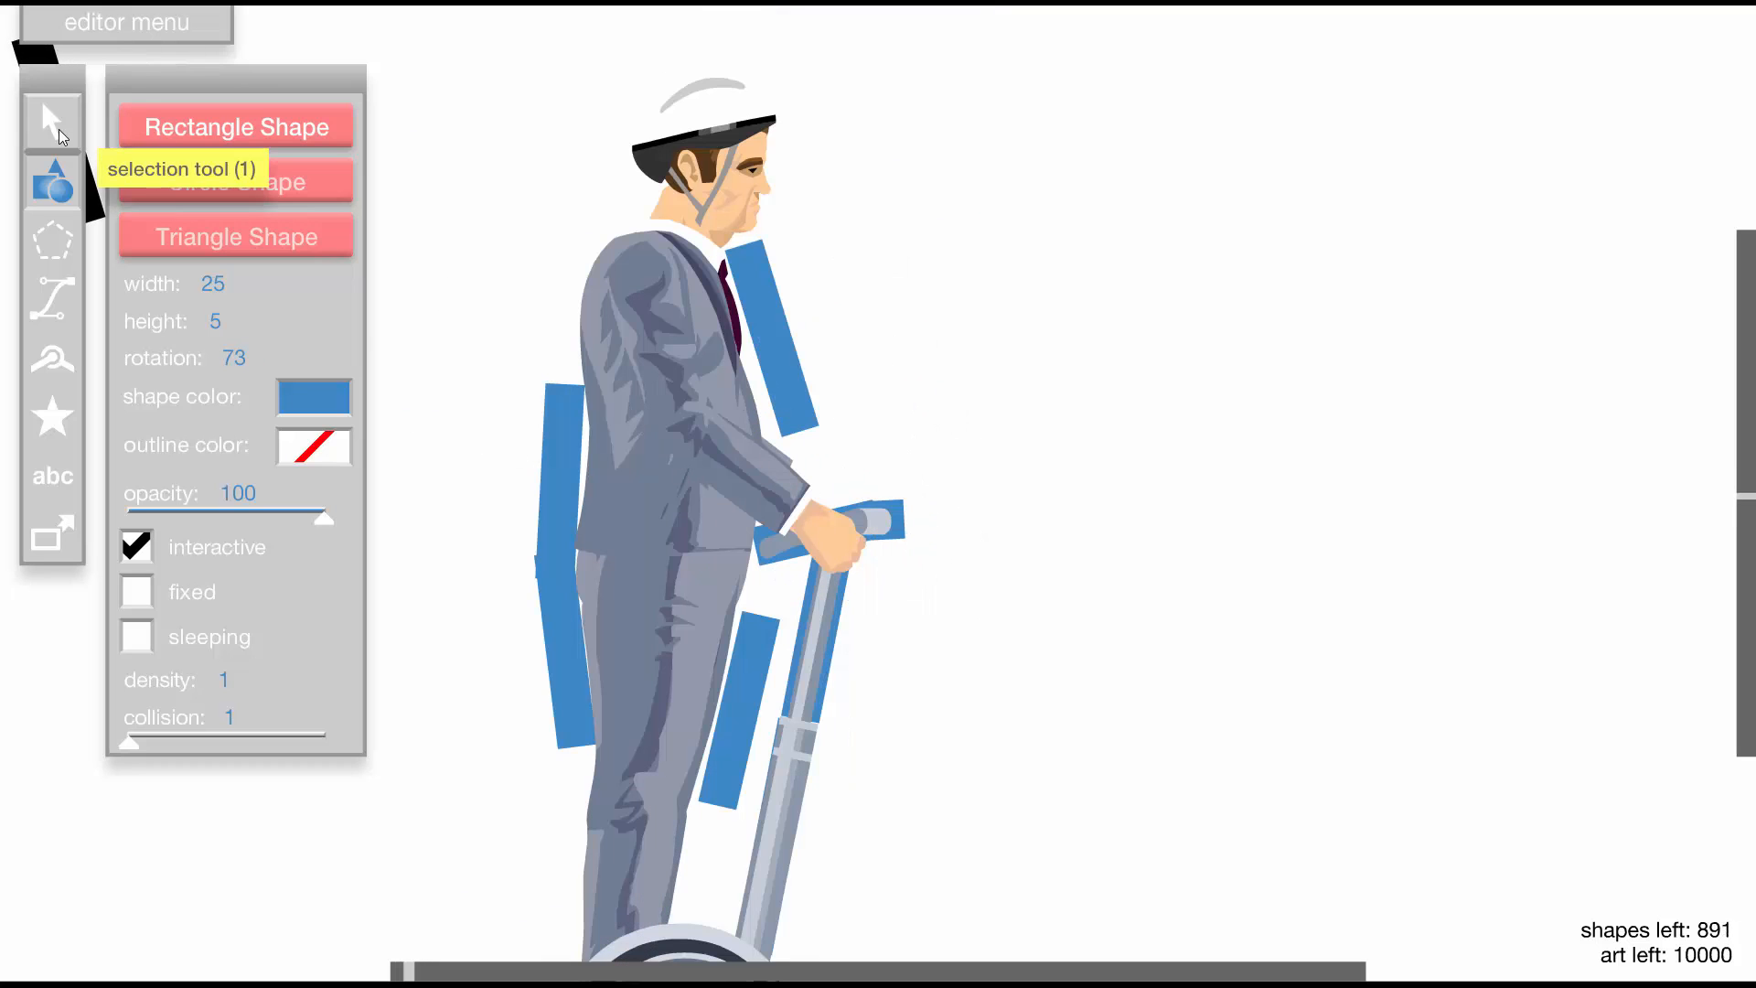
{"action": "left_click", "coordinate": [61, 136]}
{"action": "left_click", "coordinate": [789, 367]}
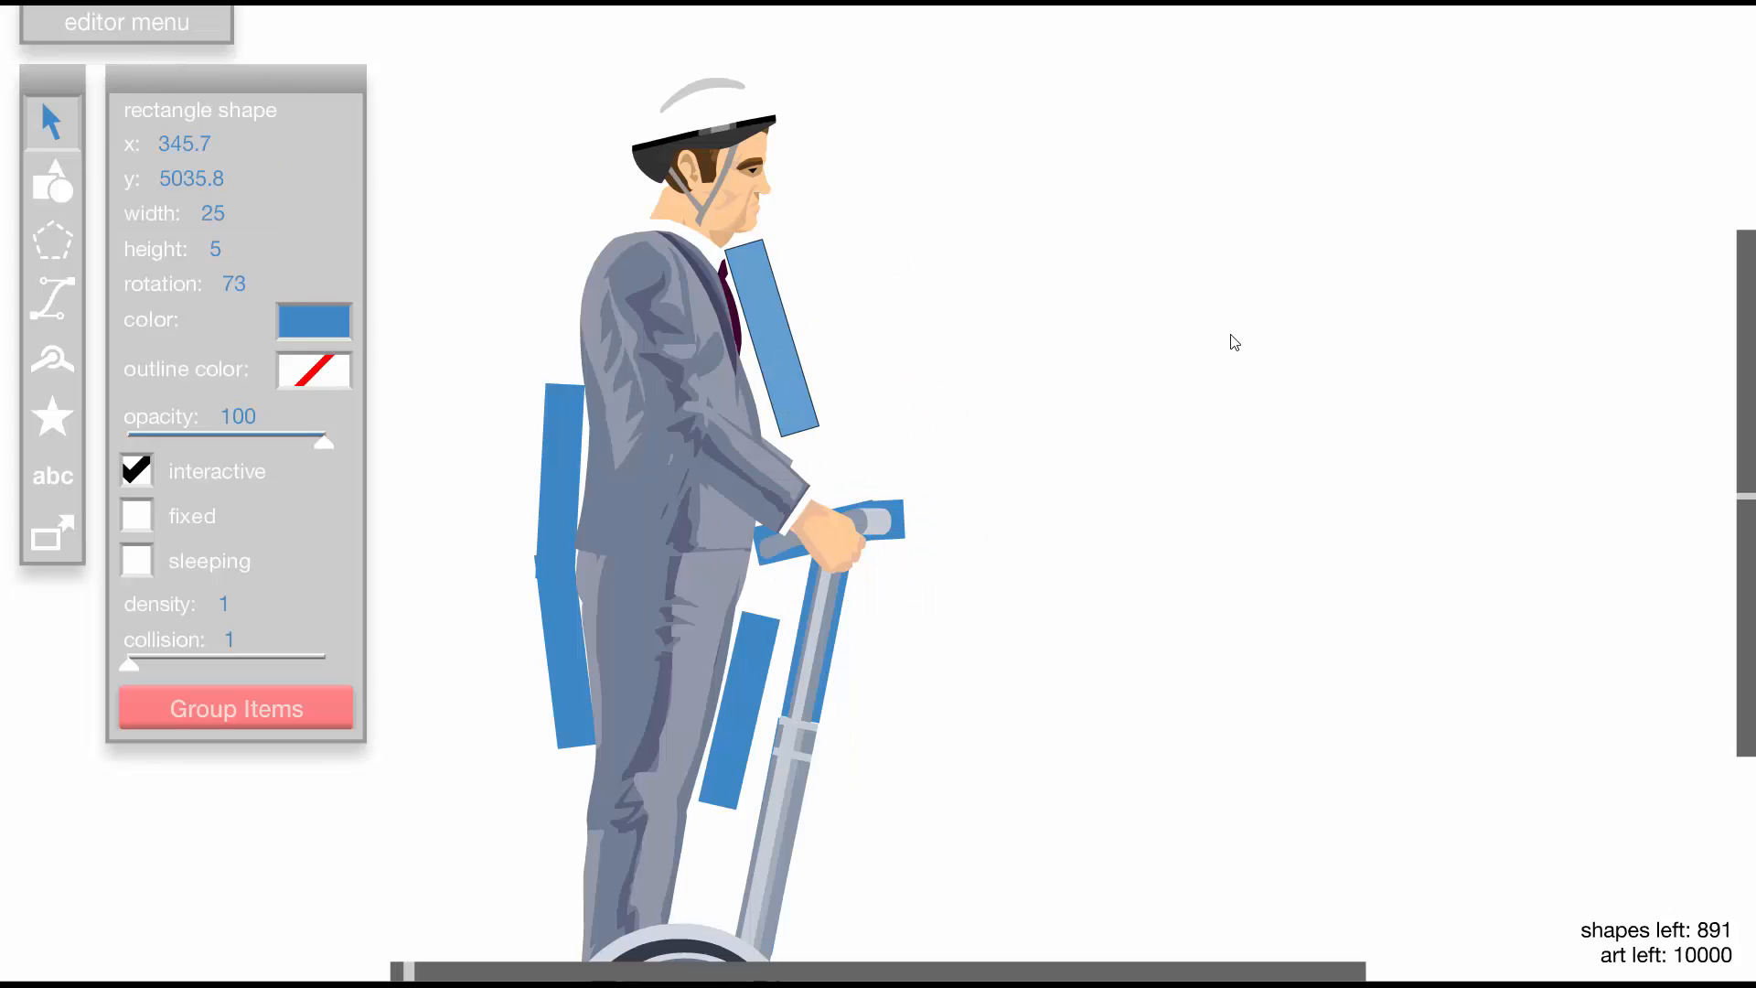
{"action": "key", "text": "Delete"}
Move all the blue rectangles together, without the character, to the empty area in front of the segway
{"action": "key", "text": "minus"}
{"action": "key", "text": "minus"}
{"action": "key", "text": "plus"}
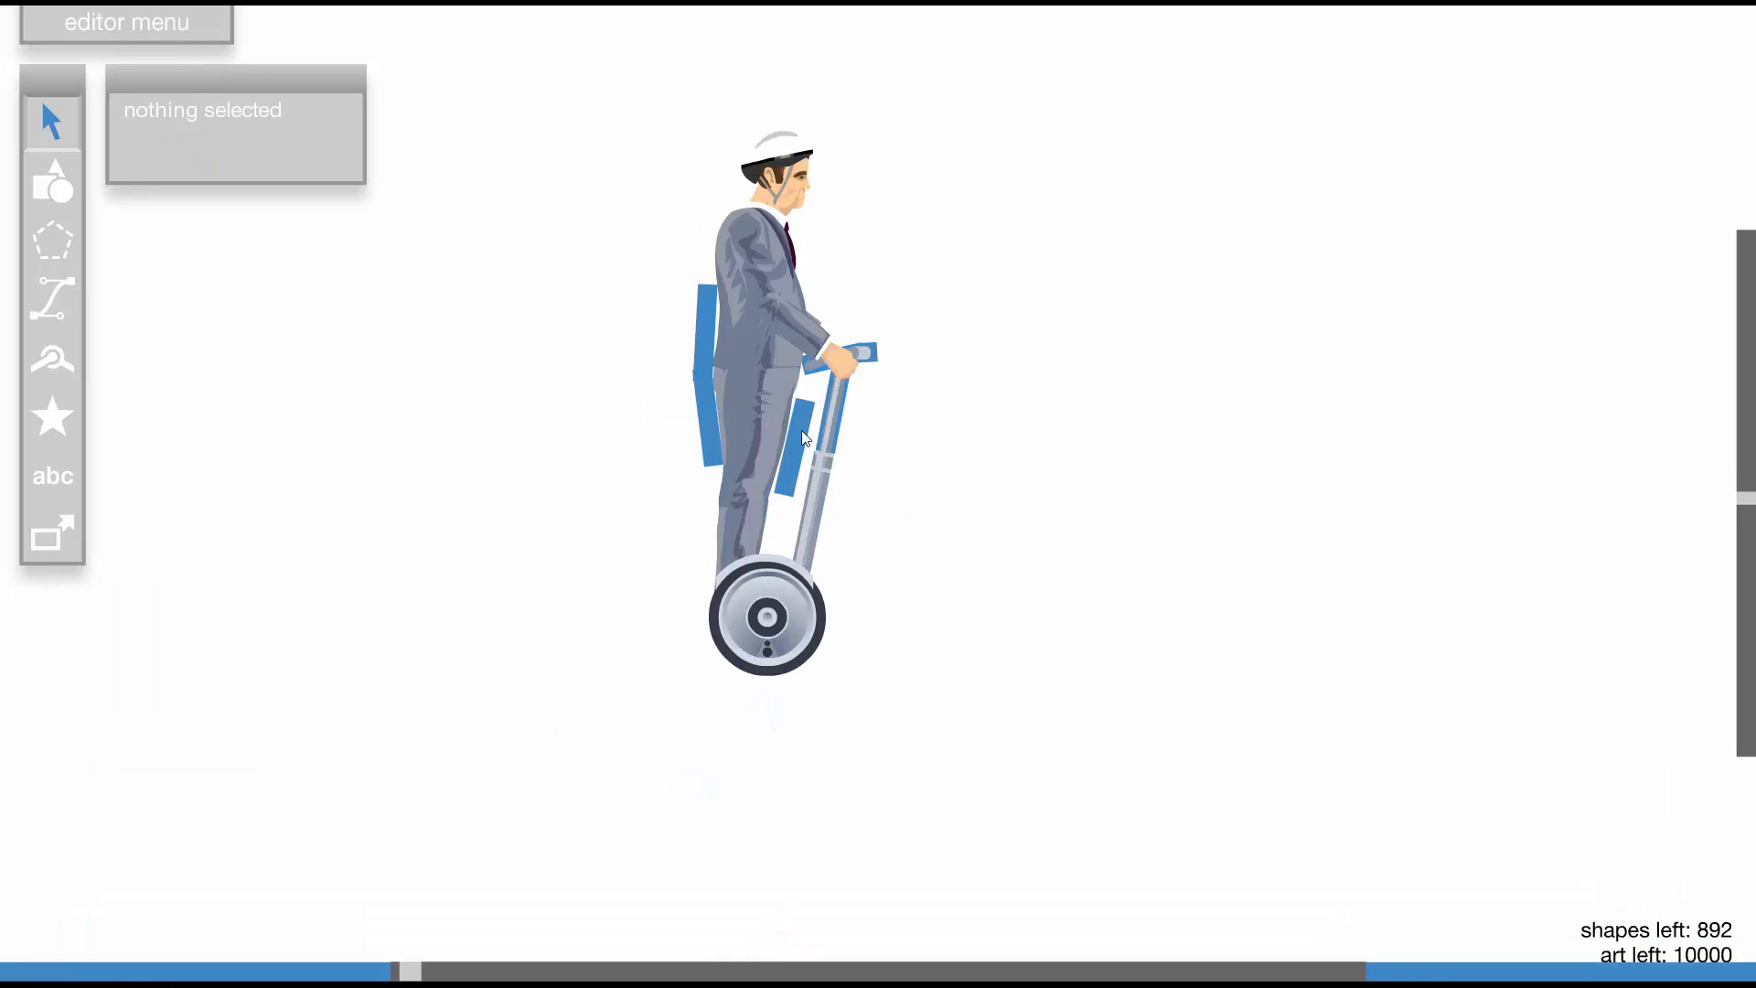
{"action": "key", "text": "minus"}
{"action": "key", "text": "plus"}
{"action": "left_click_drag", "start_coordinate": [602, 283], "coordinate": [935, 786]}
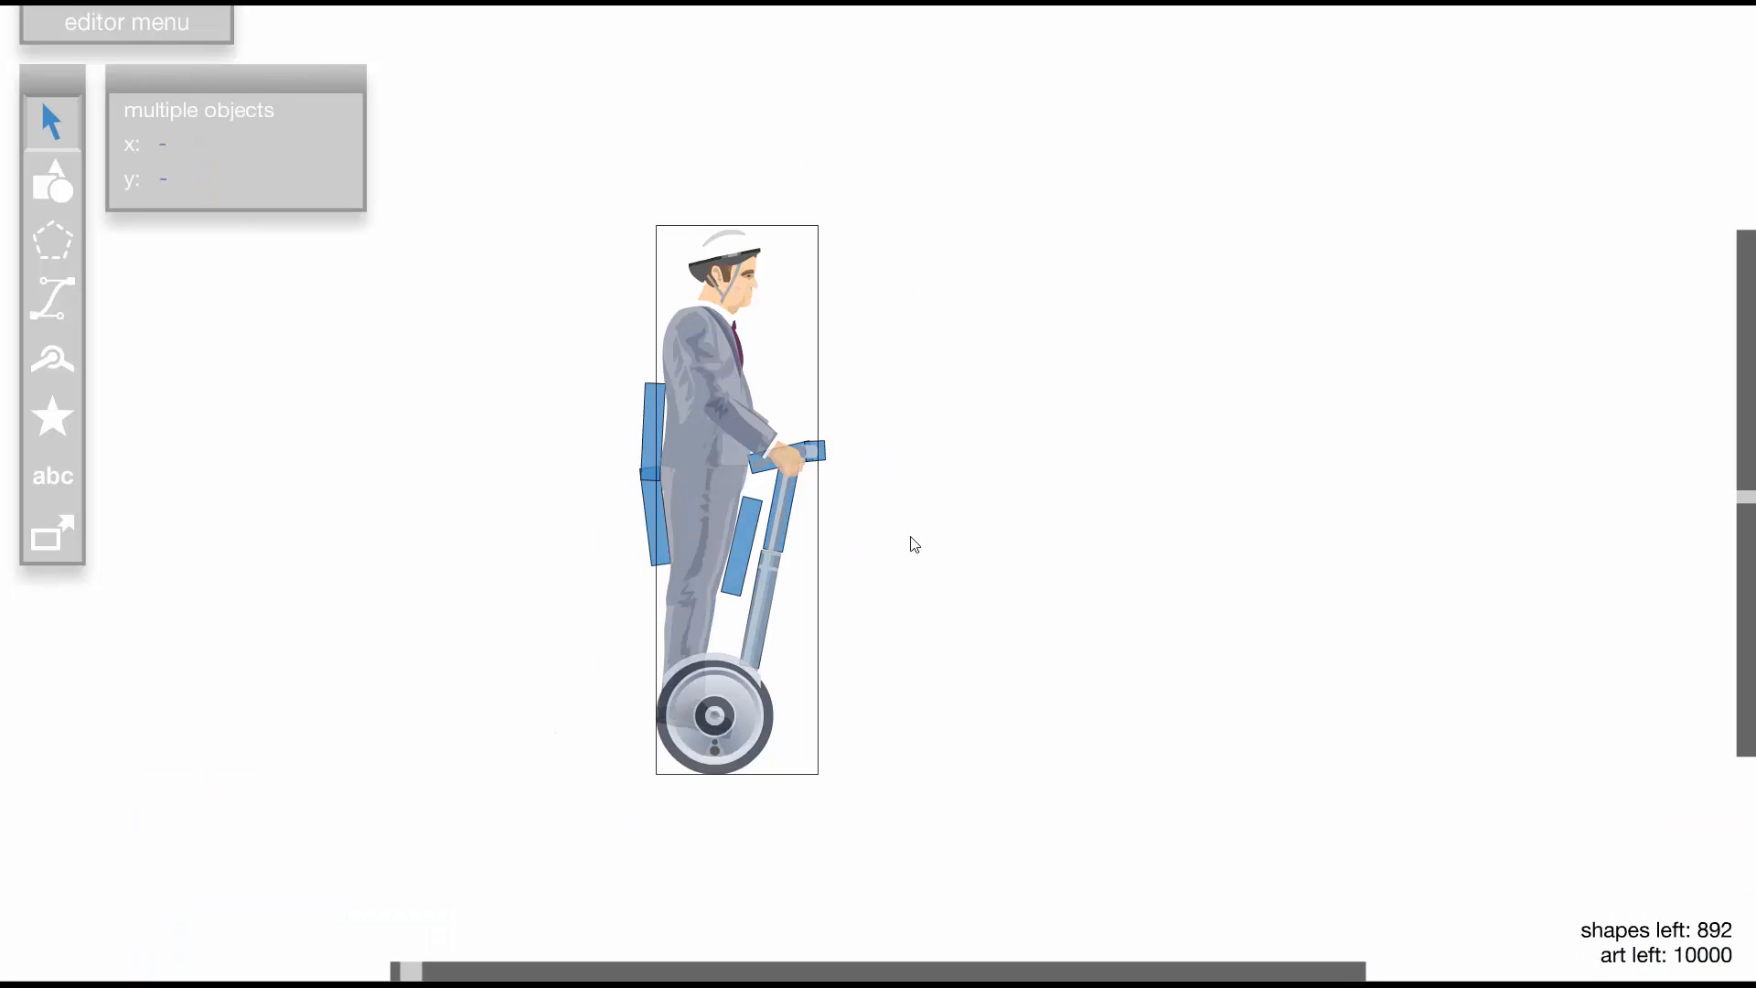
{"action": "left_click", "coordinate": [713, 400], "text": "shift"}
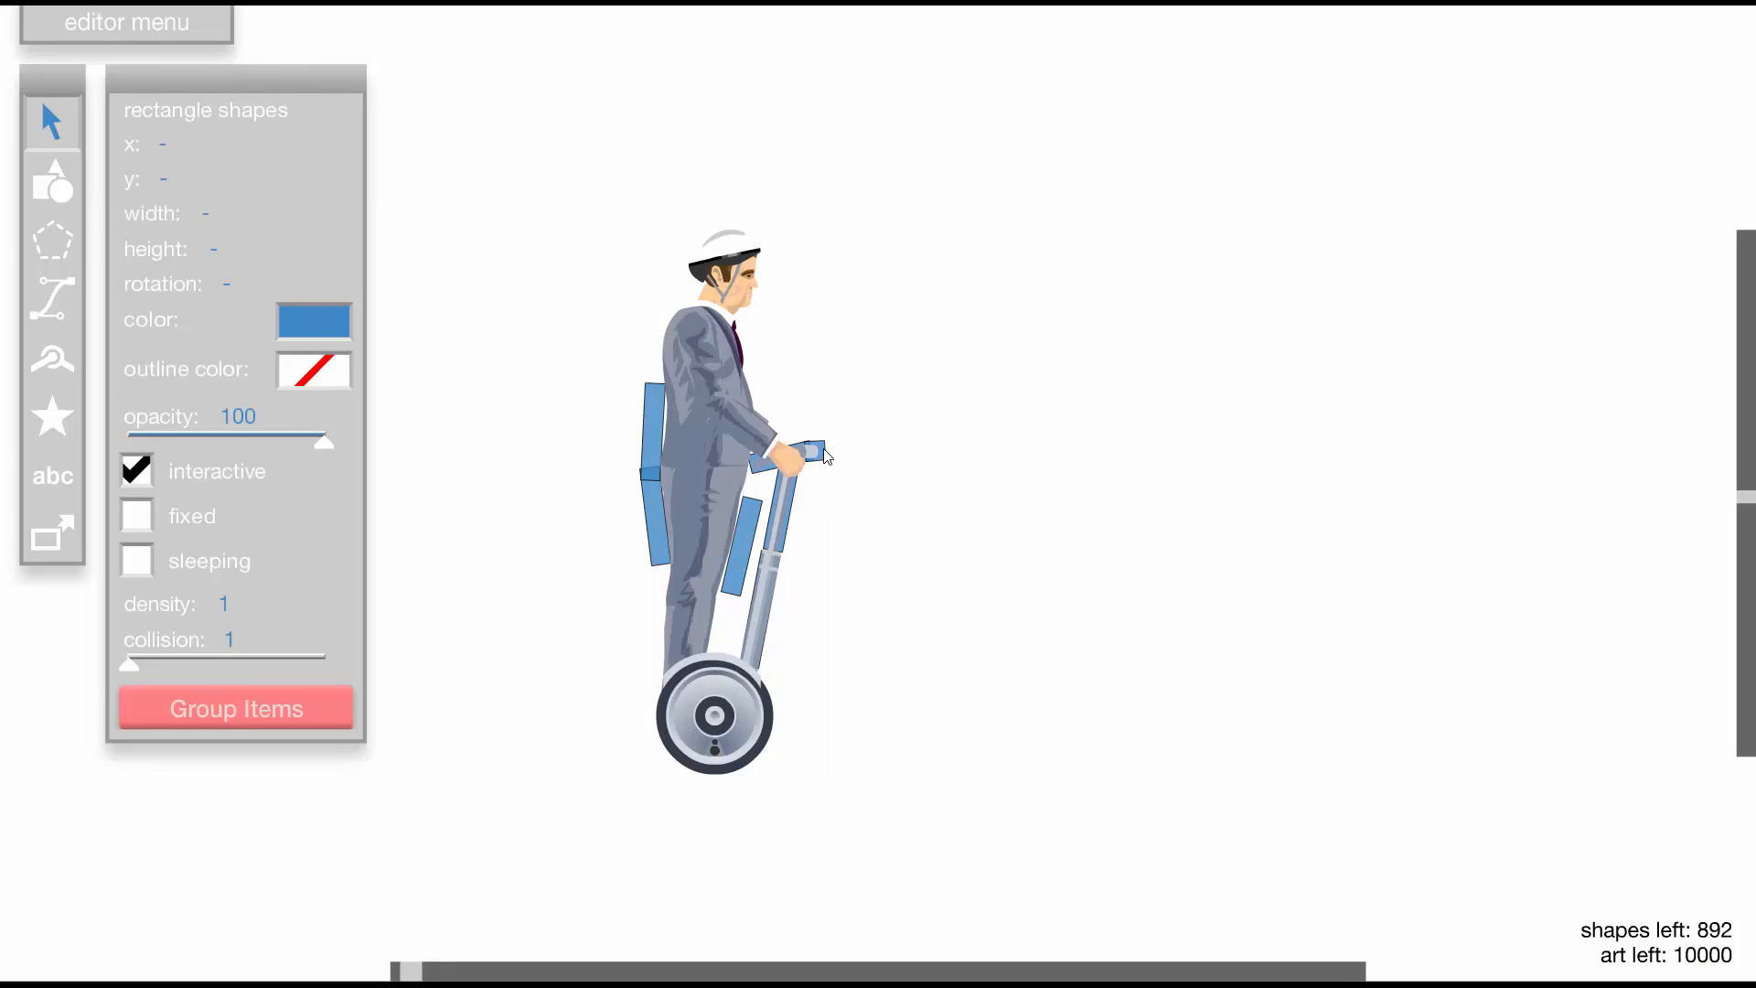
{"action": "left_click_drag", "start_coordinate": [825, 448], "coordinate": [1284, 448]}
{"action": "left_click", "coordinate": [1194, 492]}
Place a non-interactive 30 by 30 circle centered over the segway's wheel
{"action": "key", "text": "plus"}
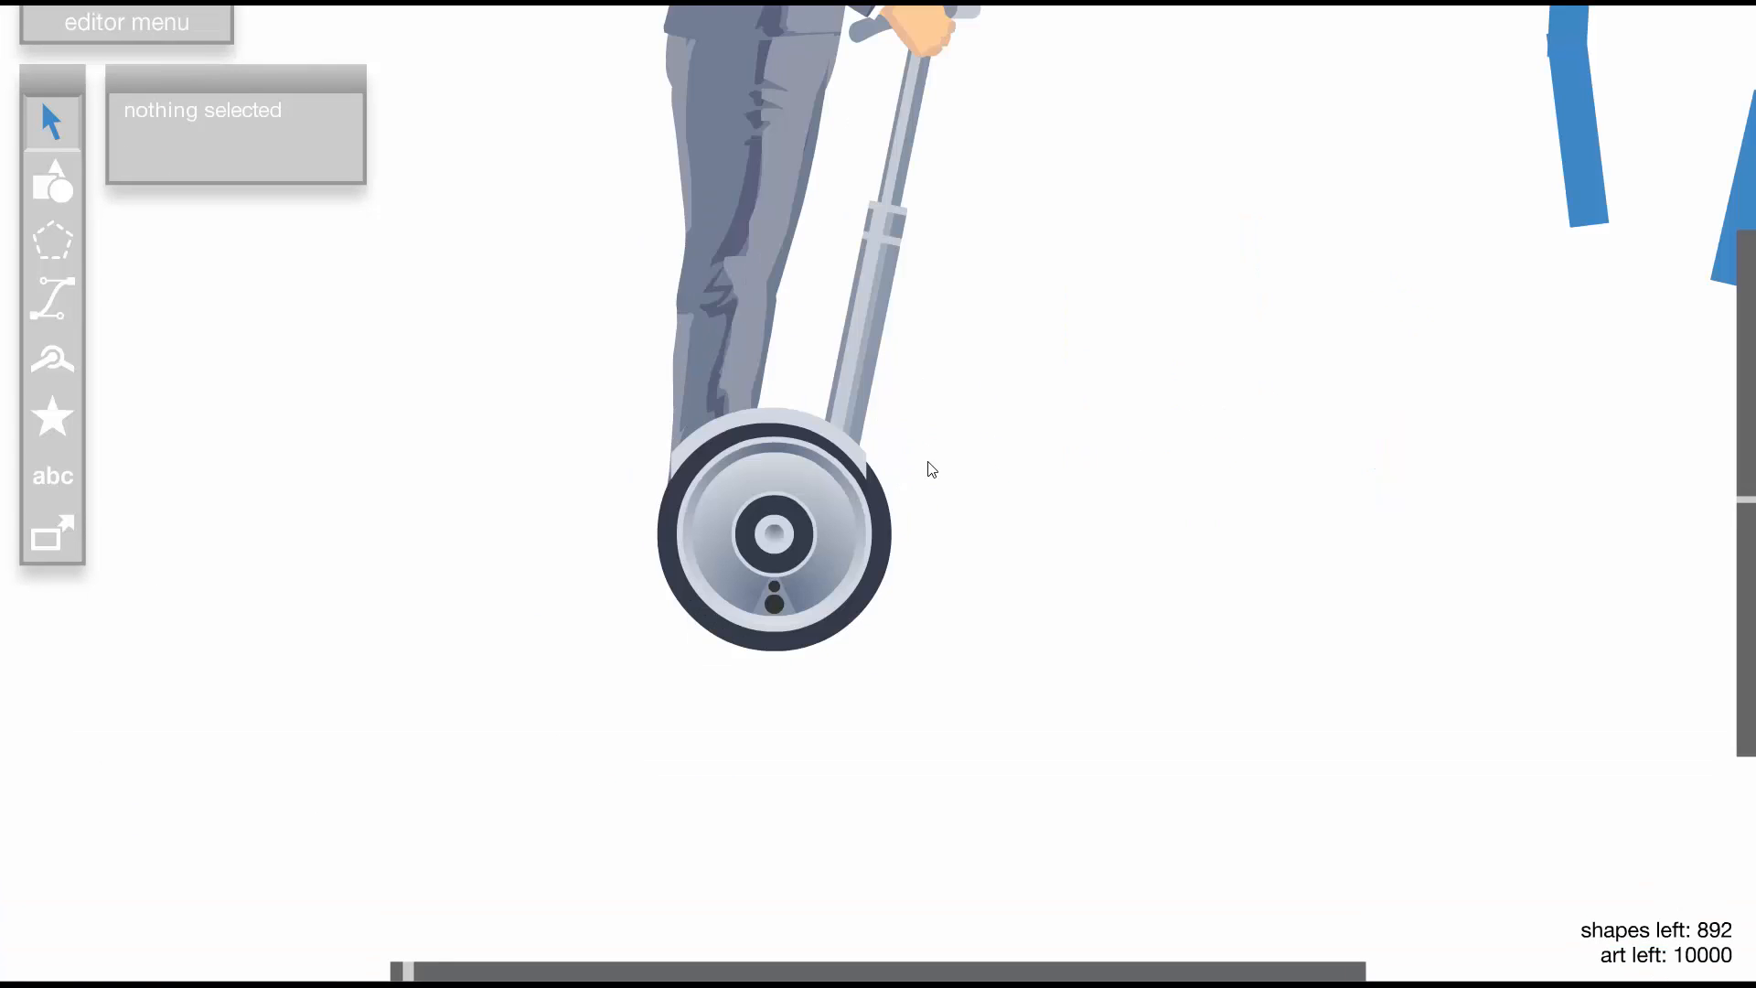
{"action": "left_click", "coordinate": [69, 176]}
{"action": "left_click", "coordinate": [315, 193]}
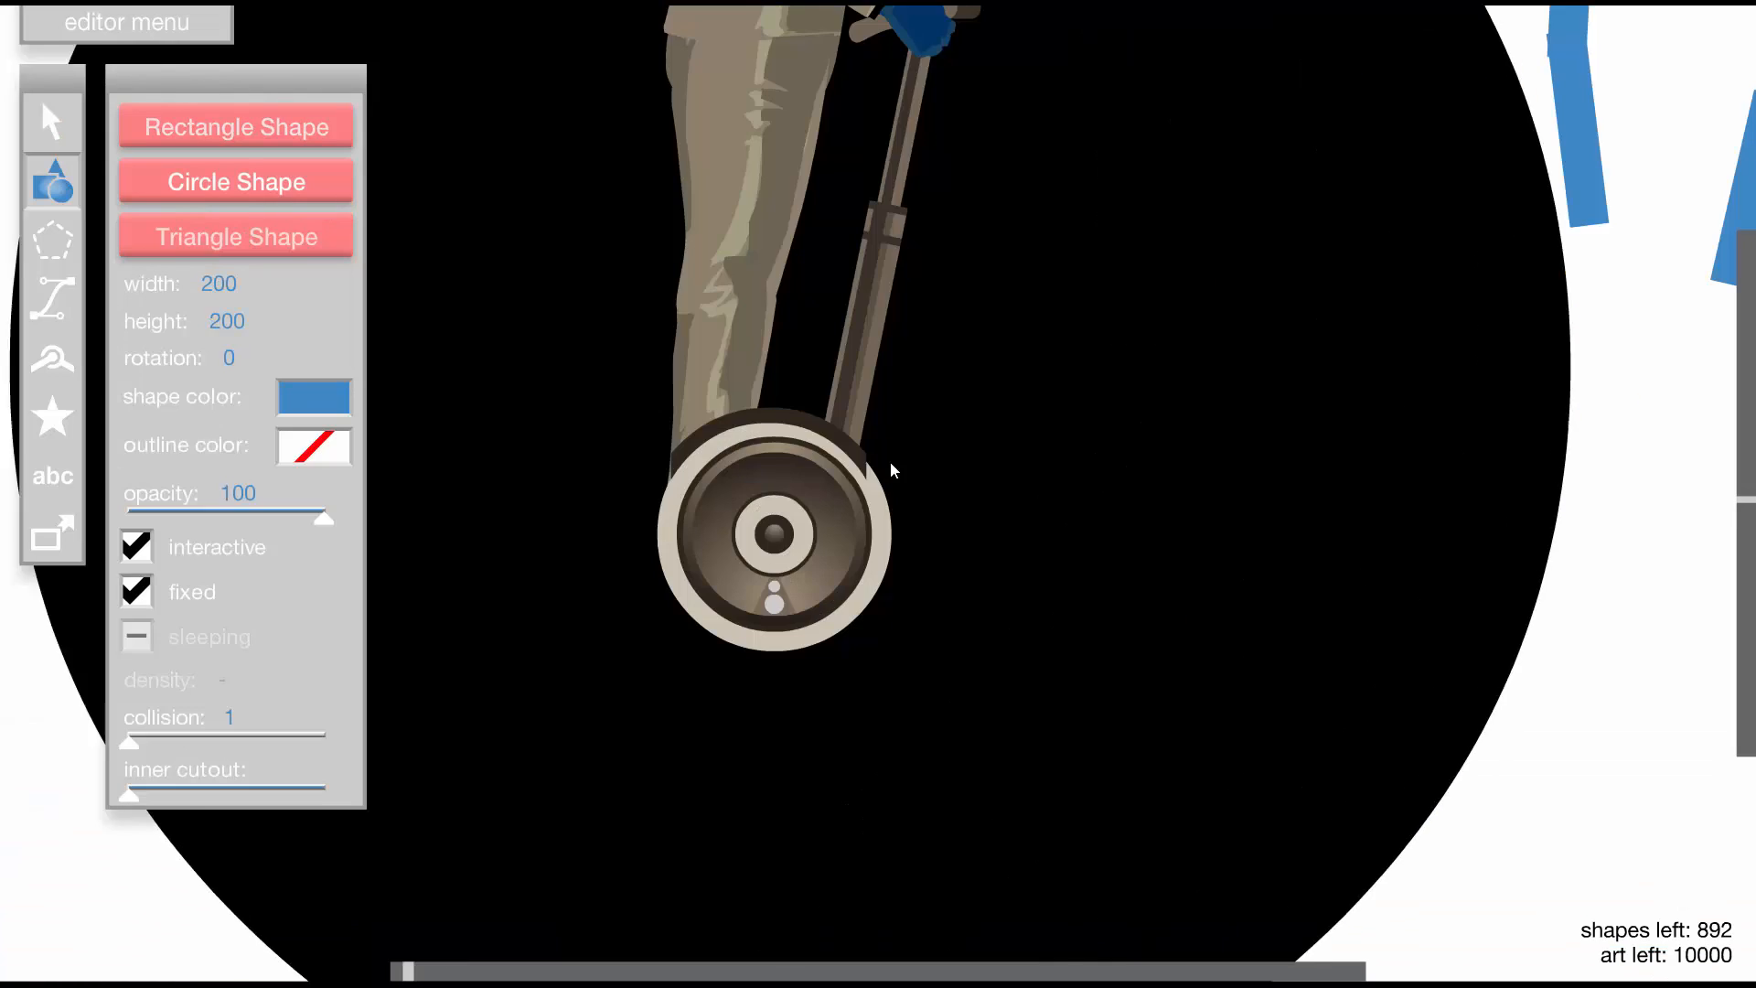
{"action": "key", "text": "shift+a"}
{"action": "key", "text": "shift+a"}
{"action": "key", "text": "shift+a"}
{"action": "key", "text": "shift+a"}
{"action": "key", "text": "shift+a"}
{"action": "key", "text": "shift+a"}
{"action": "key", "text": "shift+a"}
{"action": "key", "text": "shift+a"}
{"action": "key", "text": "shift+a"}
{"action": "key", "text": "shift+a"}
{"action": "key", "text": "shift+a"}
{"action": "key", "text": "shift+a"}
{"action": "key", "text": "shift+a"}
{"action": "key", "text": "shift+a"}
{"action": "key", "text": "shift+a"}
{"action": "key", "text": "shift+a"}
{"action": "key", "text": "shift+a"}
{"action": "key", "text": "shift+a"}
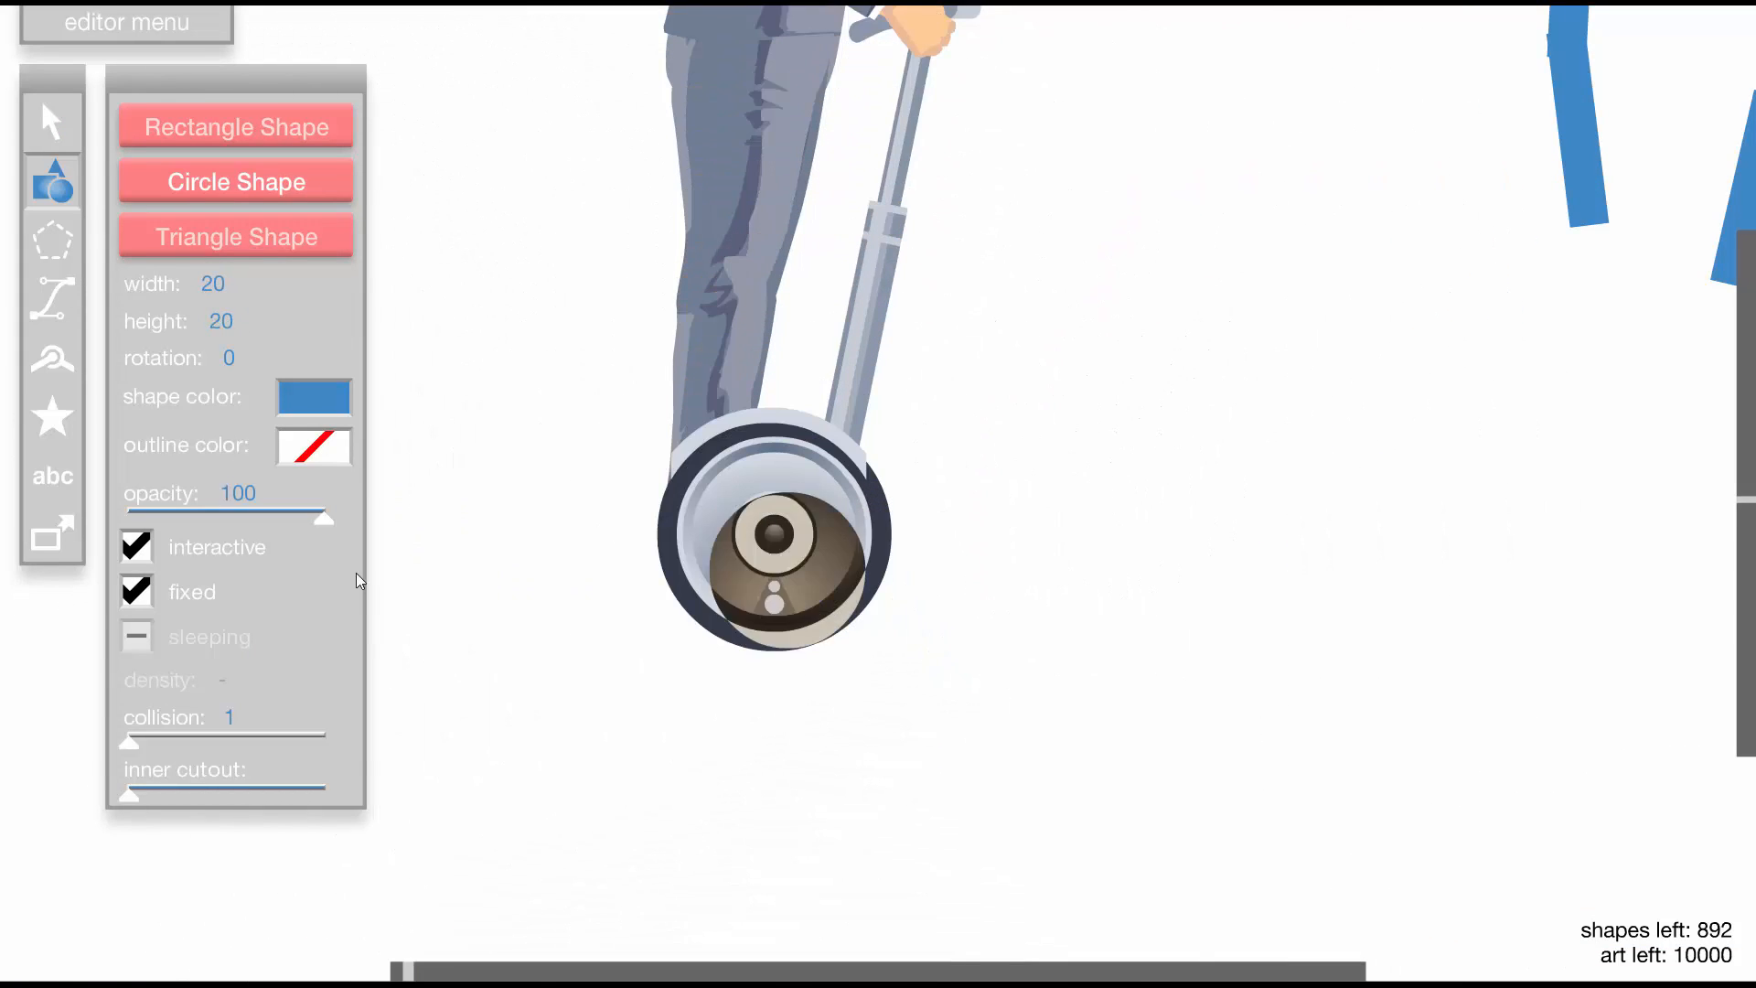
{"action": "left_click", "coordinate": [135, 547]}
{"action": "key", "text": "shift+d"}
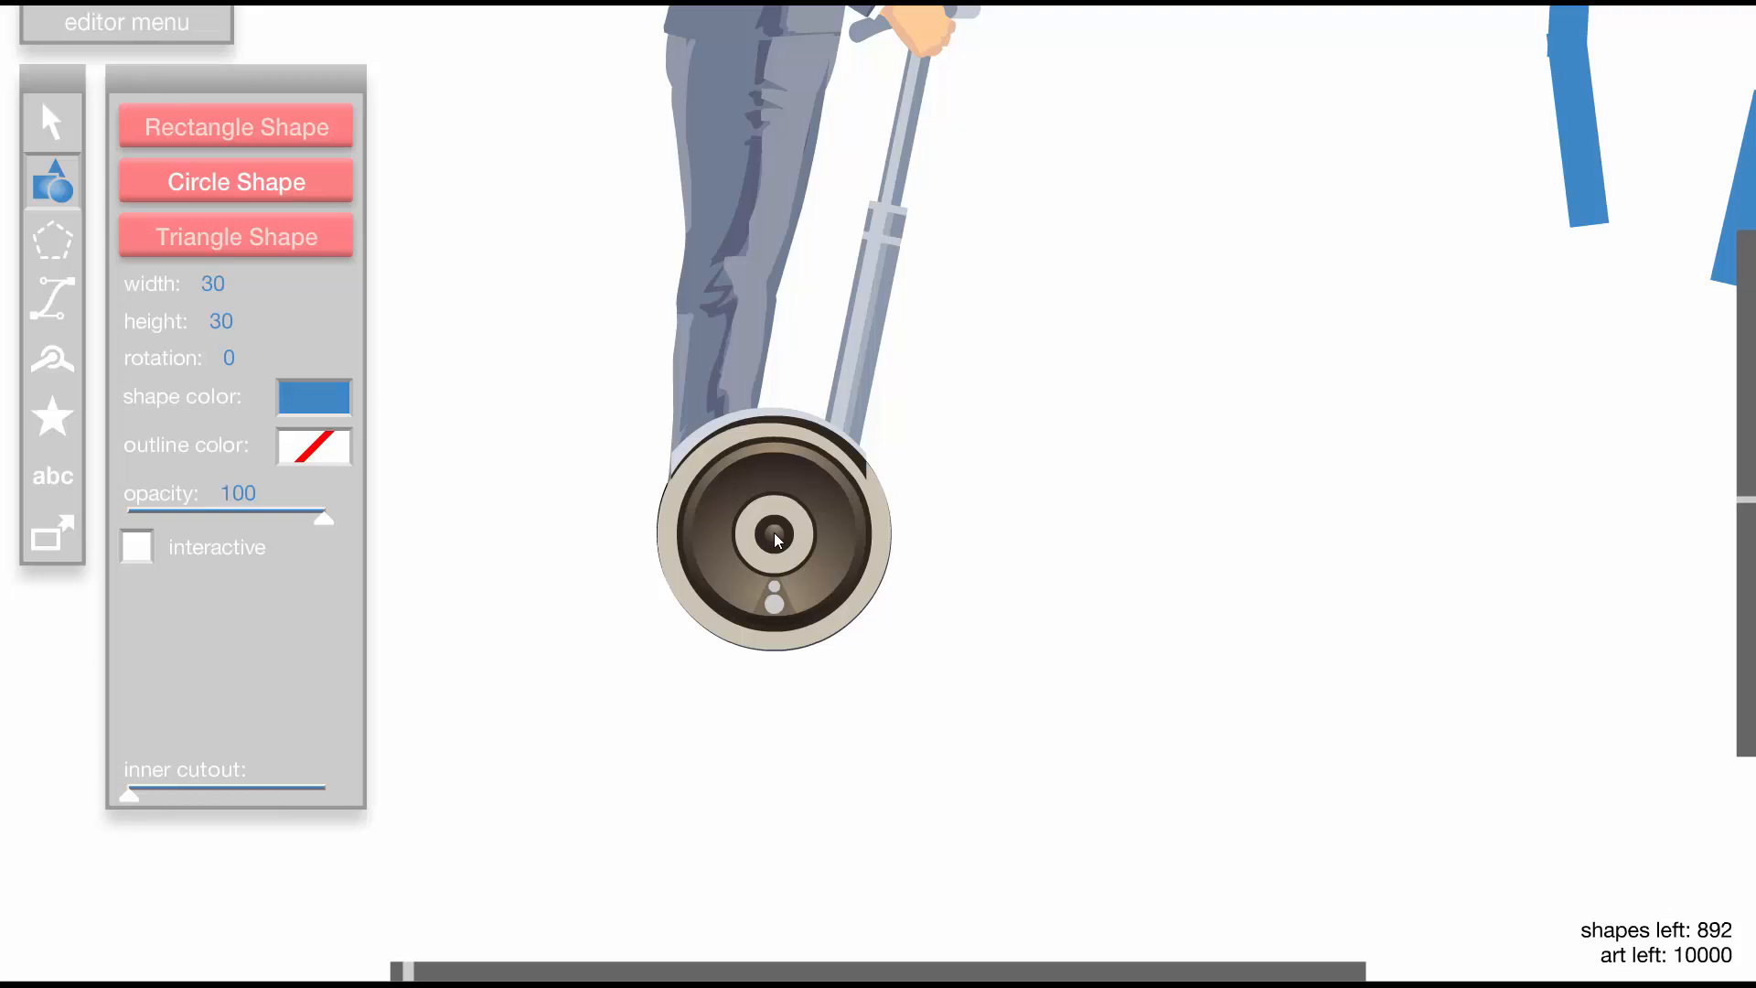
{"action": "left_click", "coordinate": [775, 540]}
Add a concentric 24 by 24 non-interactive circle over the wheel
{"action": "key", "text": "a"}
{"action": "key", "text": "a"}
{"action": "key", "text": "a"}
{"action": "key", "text": "a"}
{"action": "key", "text": "a"}
{"action": "key", "text": "a"}
{"action": "key", "text": "a"}
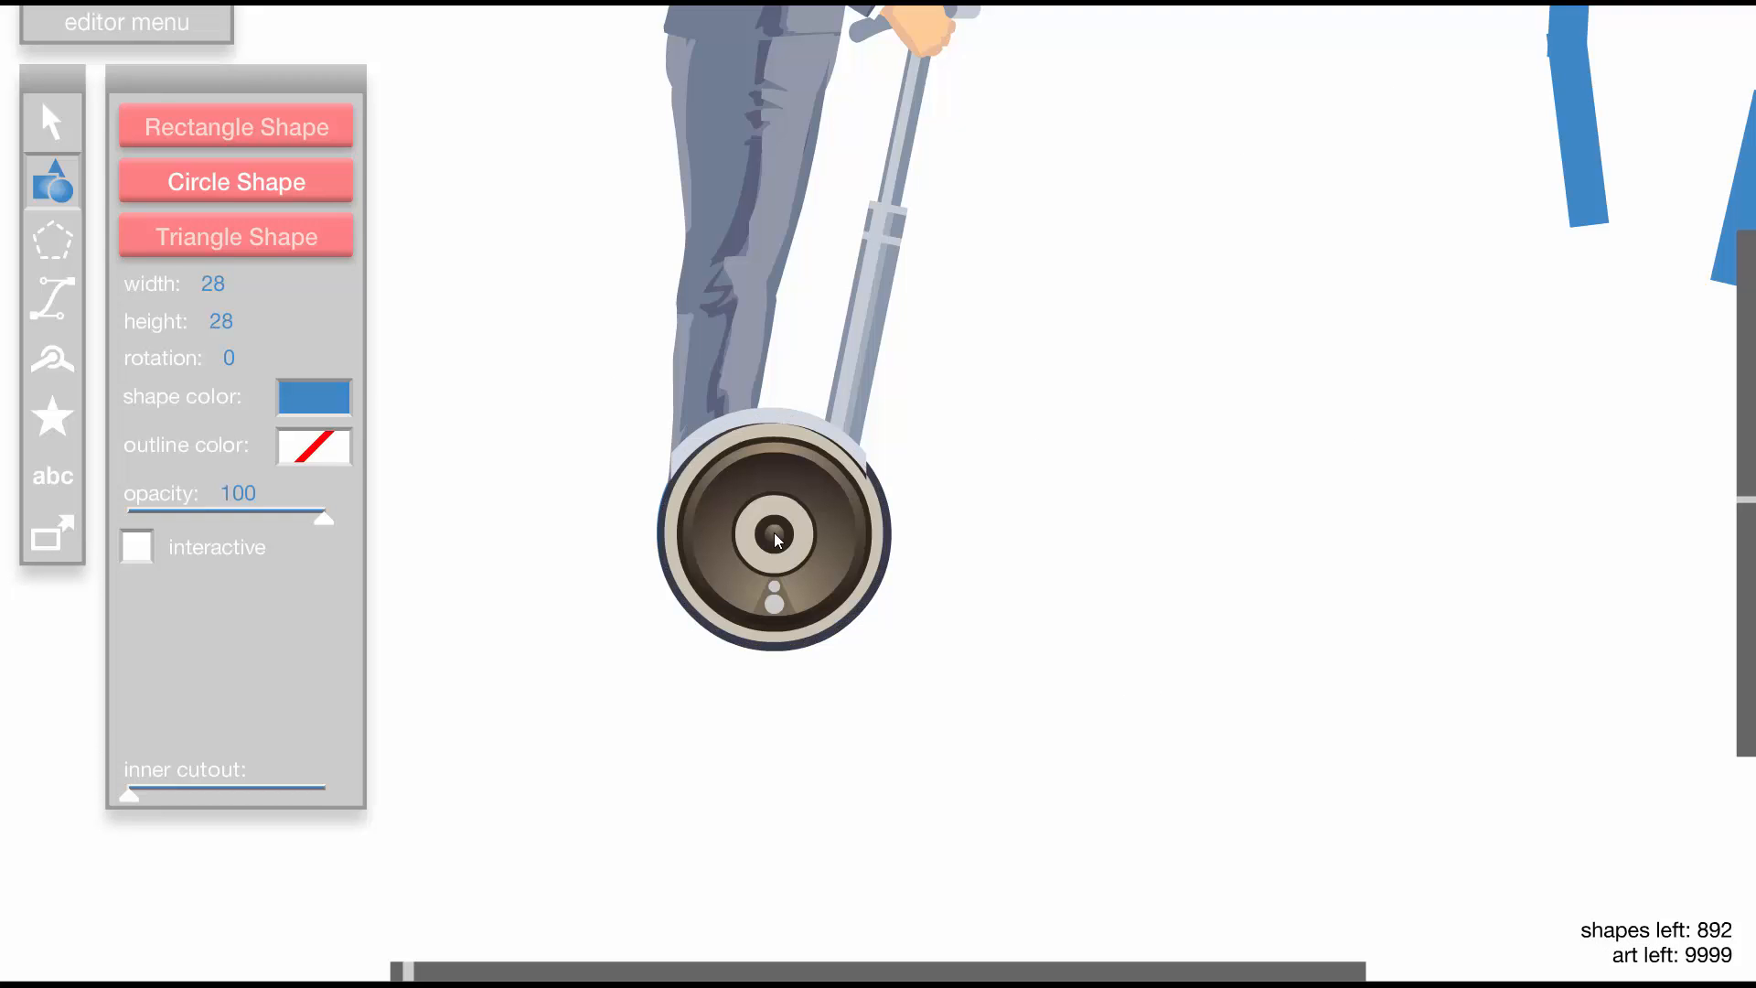
{"action": "left_click", "coordinate": [775, 535]}
Add two more concentric circles over the wheel, 21 by 21 and 11 by 11
{"action": "key", "text": "a"}
{"action": "key", "text": "a"}
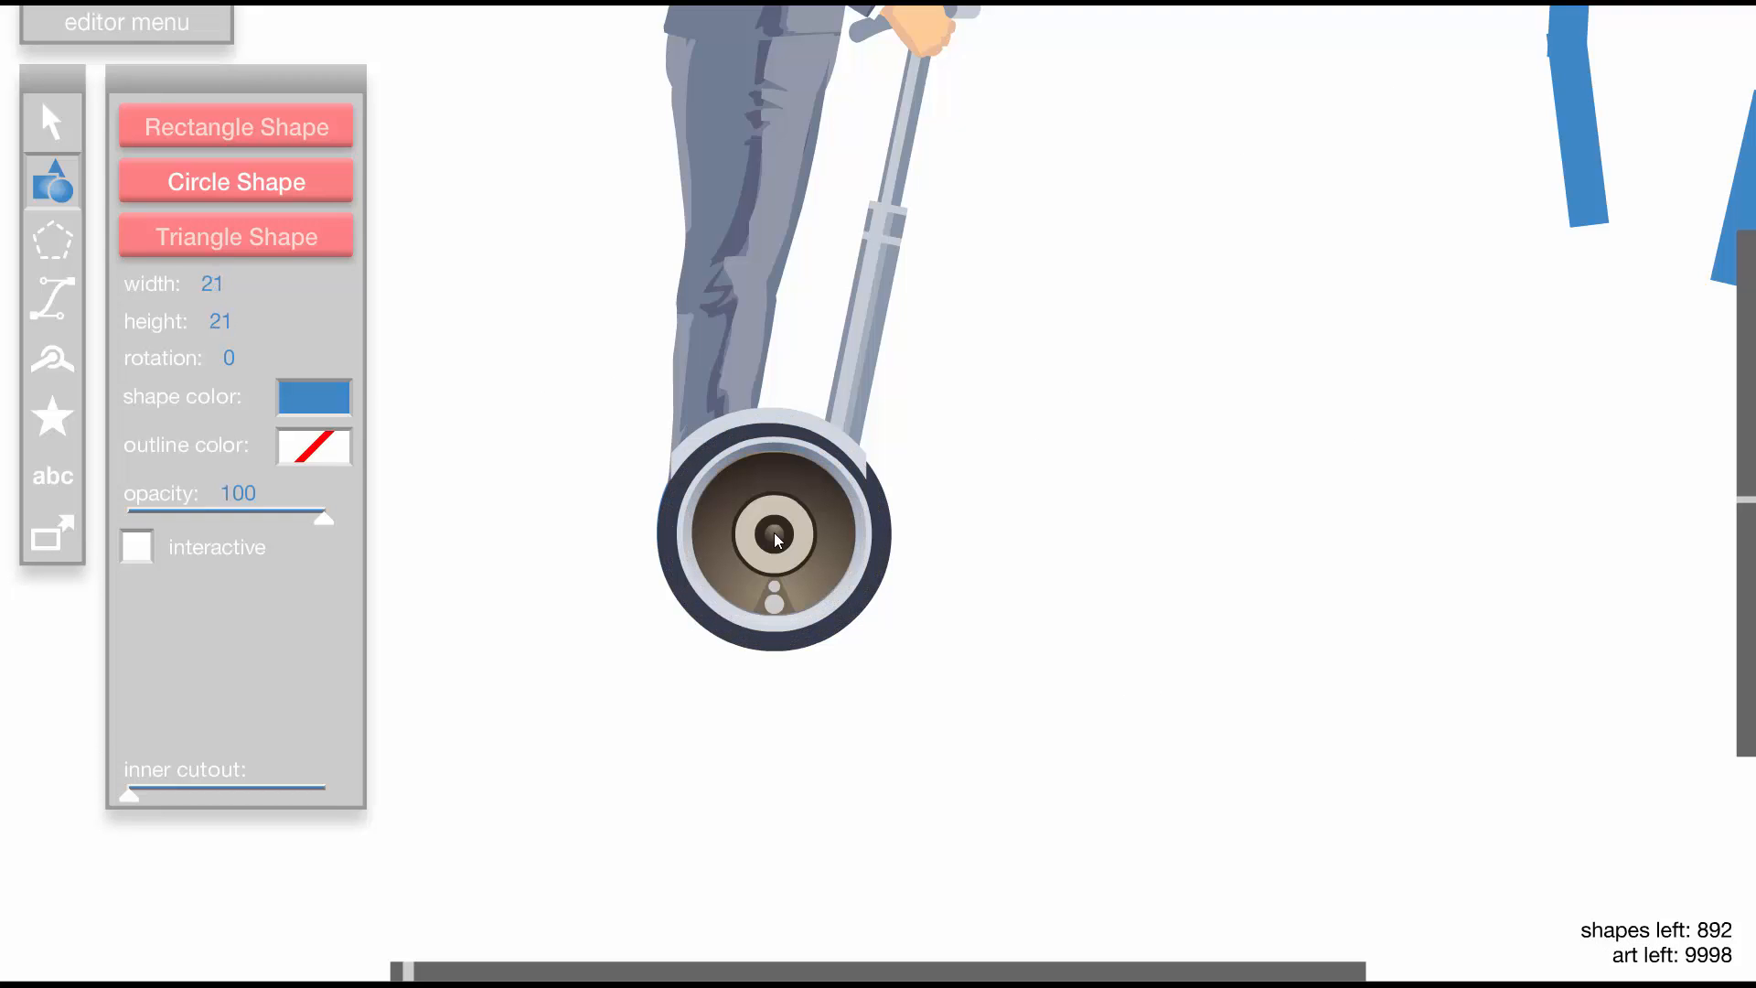
{"action": "key", "text": "a"}
{"action": "key", "text": "a"}
{"action": "key", "text": "a"}
{"action": "key", "text": "a"}
{"action": "key", "text": "a"}
{"action": "key", "text": "a"}
{"action": "key", "text": "a"}
{"action": "key", "text": "a"}
{"action": "key", "text": "a"}
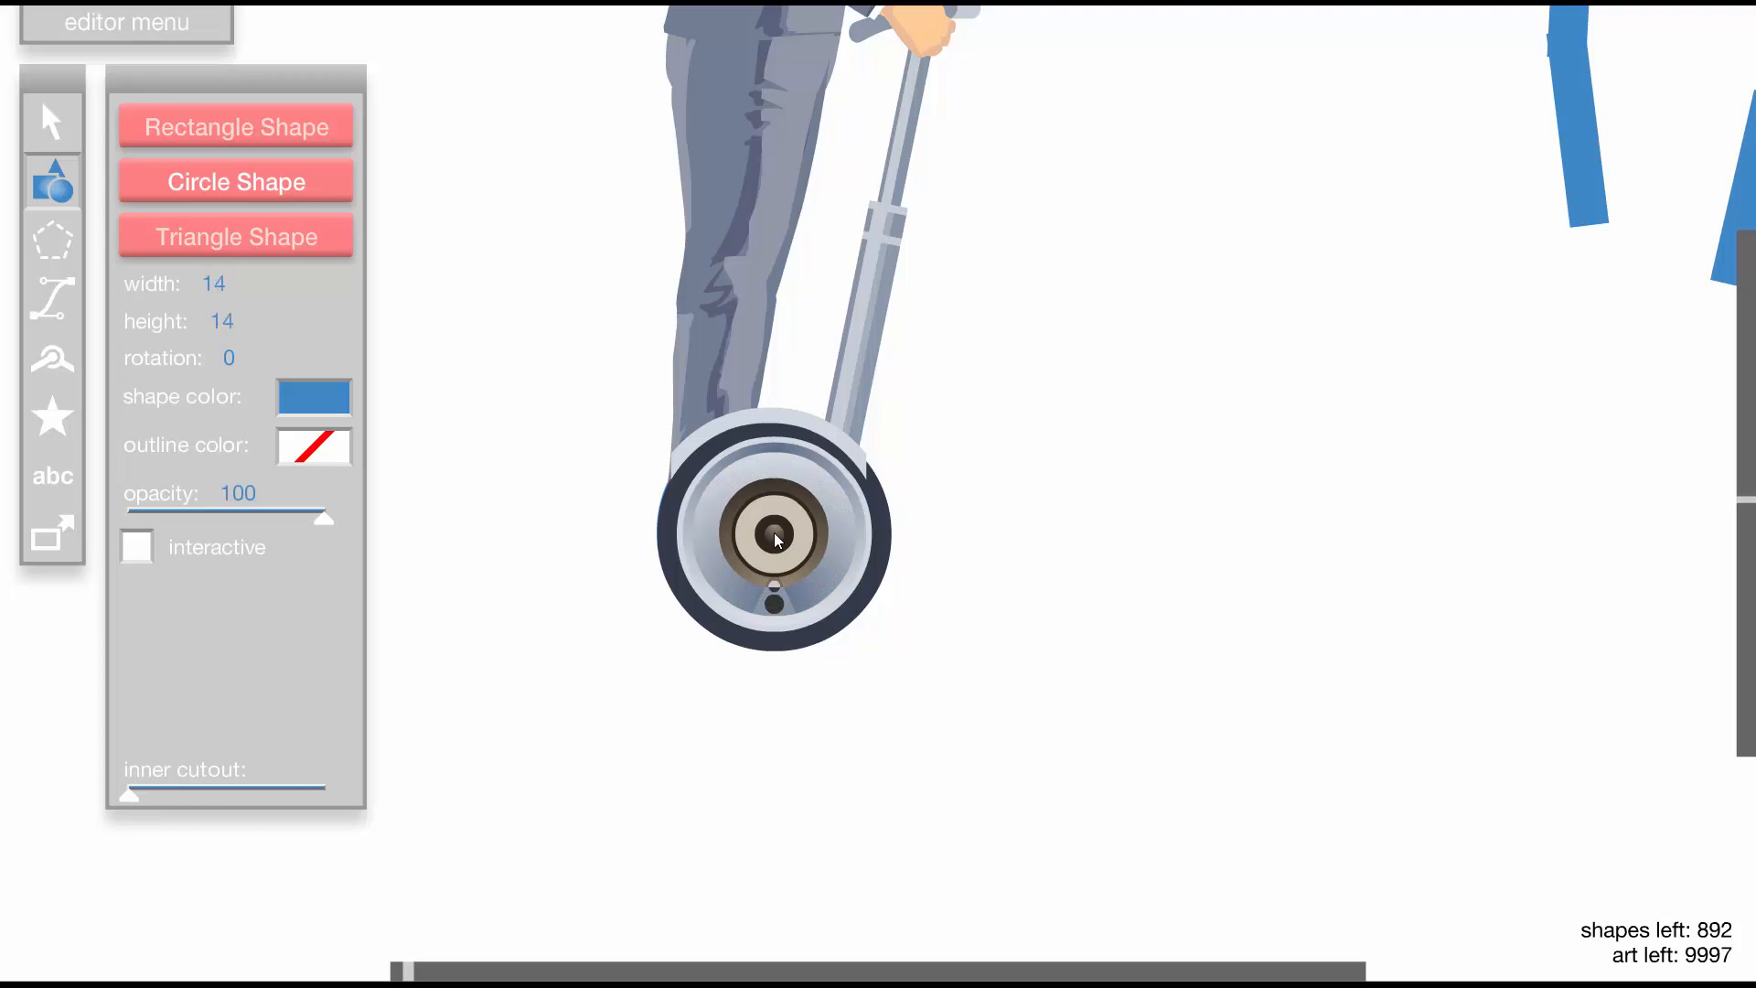
{"action": "key", "text": "a"}
{"action": "left_click", "coordinate": [775, 535]}
Add concentric 9 by 9 and 5 by 5 circles at the wheel's hub
{"action": "key", "text": "a"}
{"action": "key", "text": "a"}
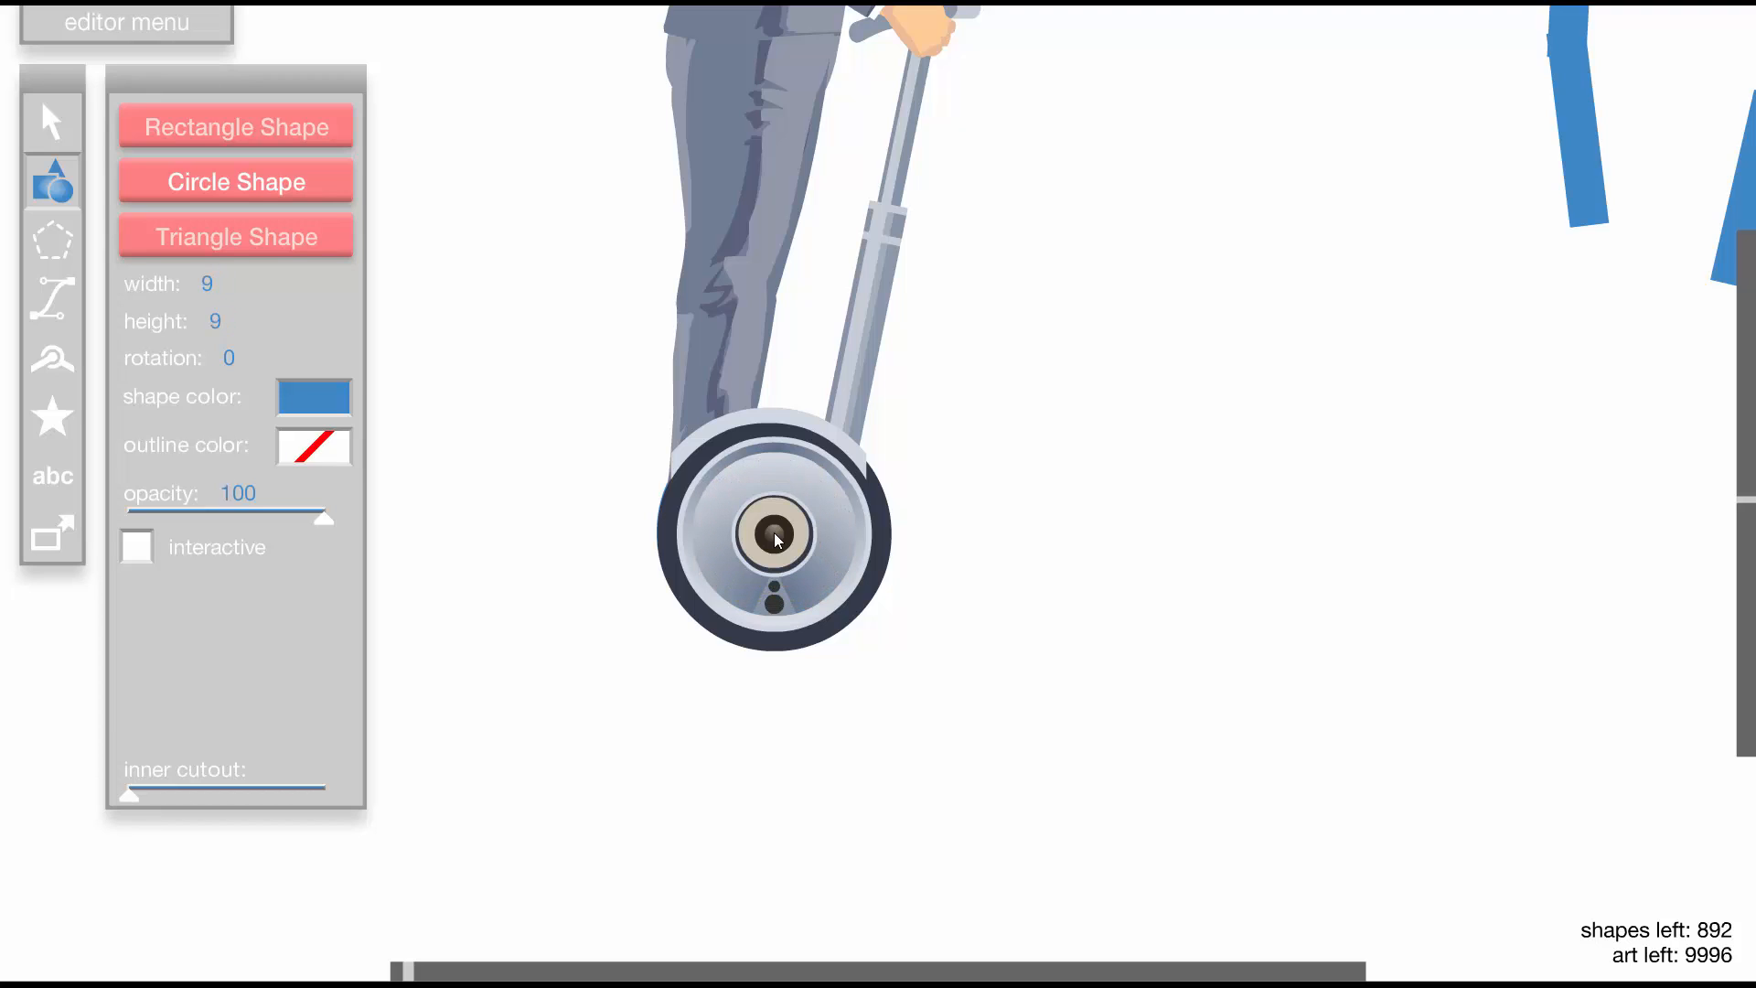
{"action": "key", "text": "a"}
{"action": "key", "text": "a"}
{"action": "key", "text": "a"}
{"action": "key", "text": "a"}
{"action": "left_click", "coordinate": [775, 536]}
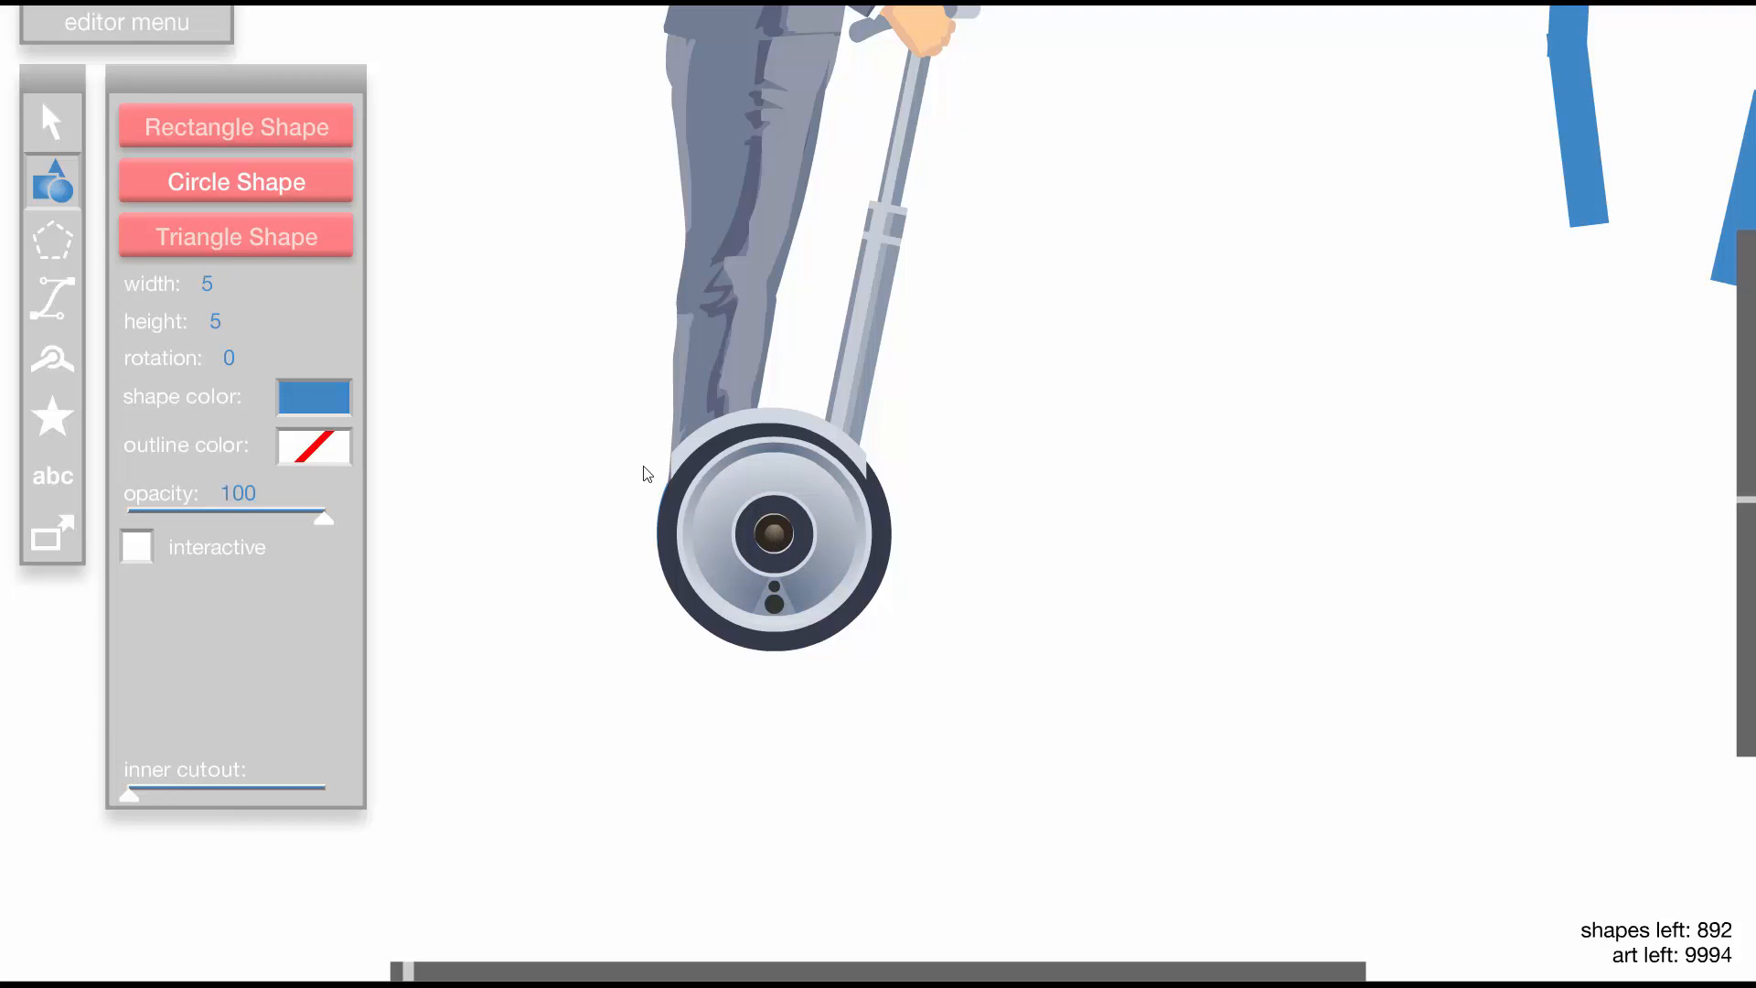
Move the character horizontally off the stacked circles so its wheel sits beside them as a reference
{"action": "key", "text": "1"}
{"action": "left_click_drag", "start_coordinate": [726, 257], "coordinate": [1012, 263]}
{"action": "left_click", "coordinate": [932, 388]}
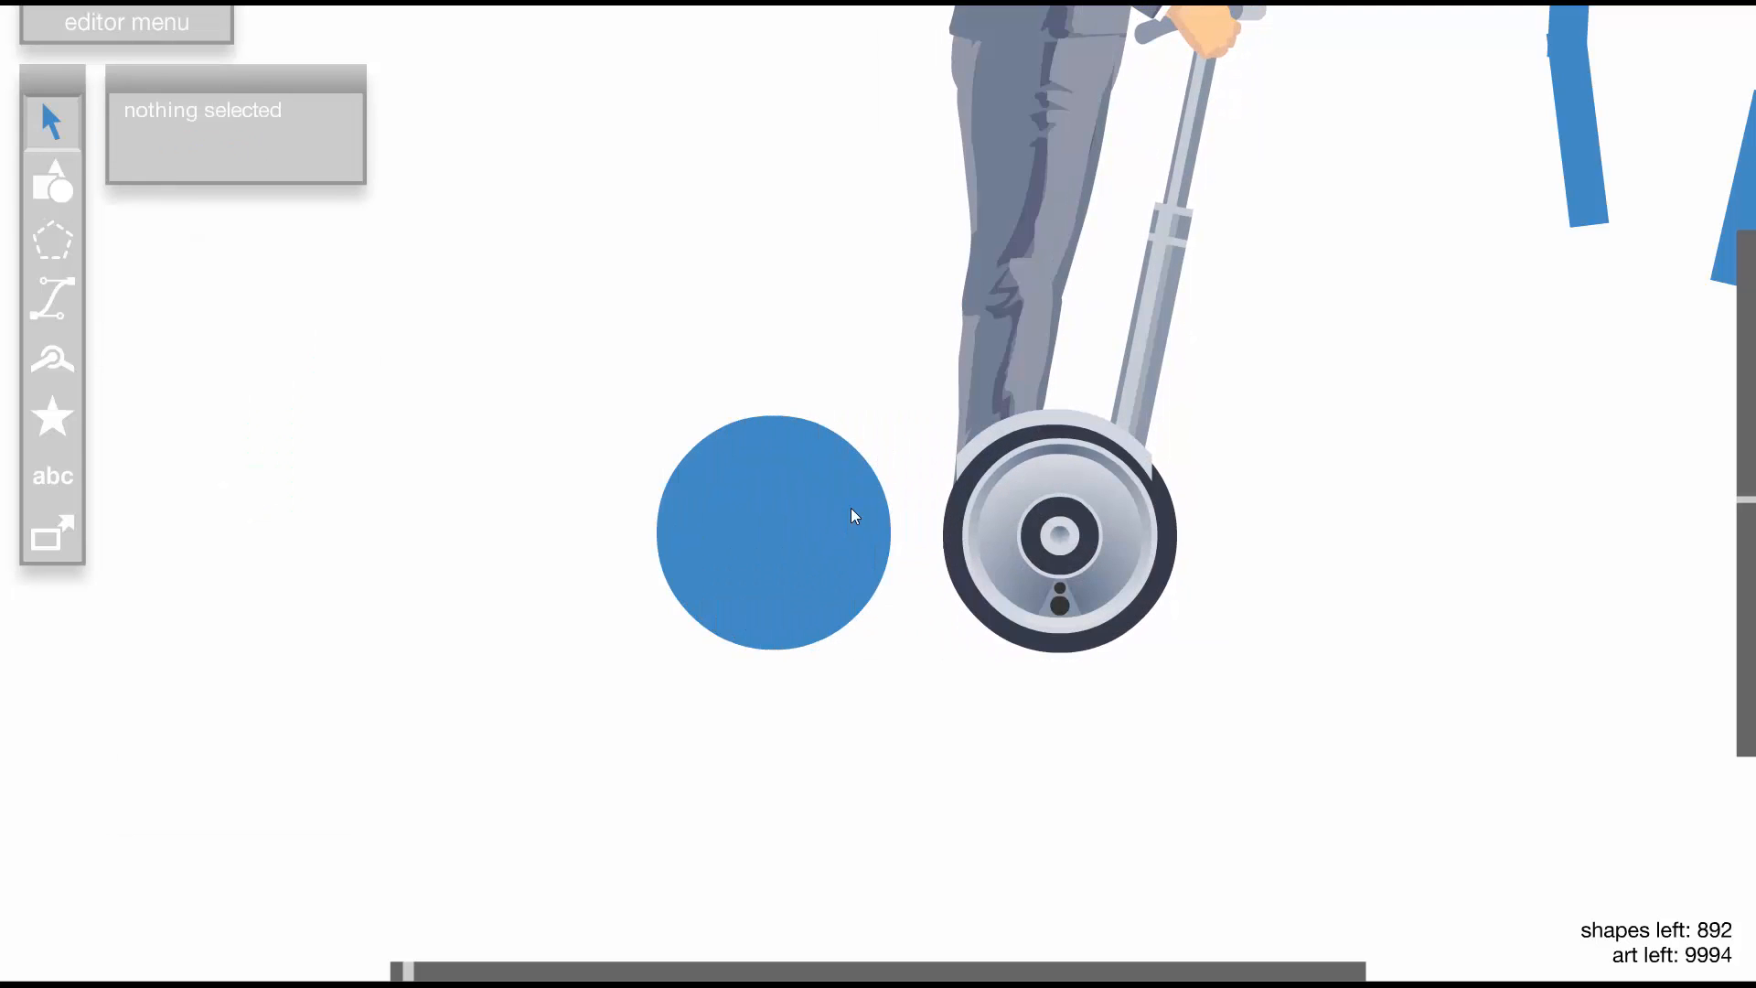
Color the 5-wide center circle light gray and the 9-wide circle around it dark slate gray
{"action": "left_click", "coordinate": [771, 524]}
{"action": "left_click", "coordinate": [316, 312]}
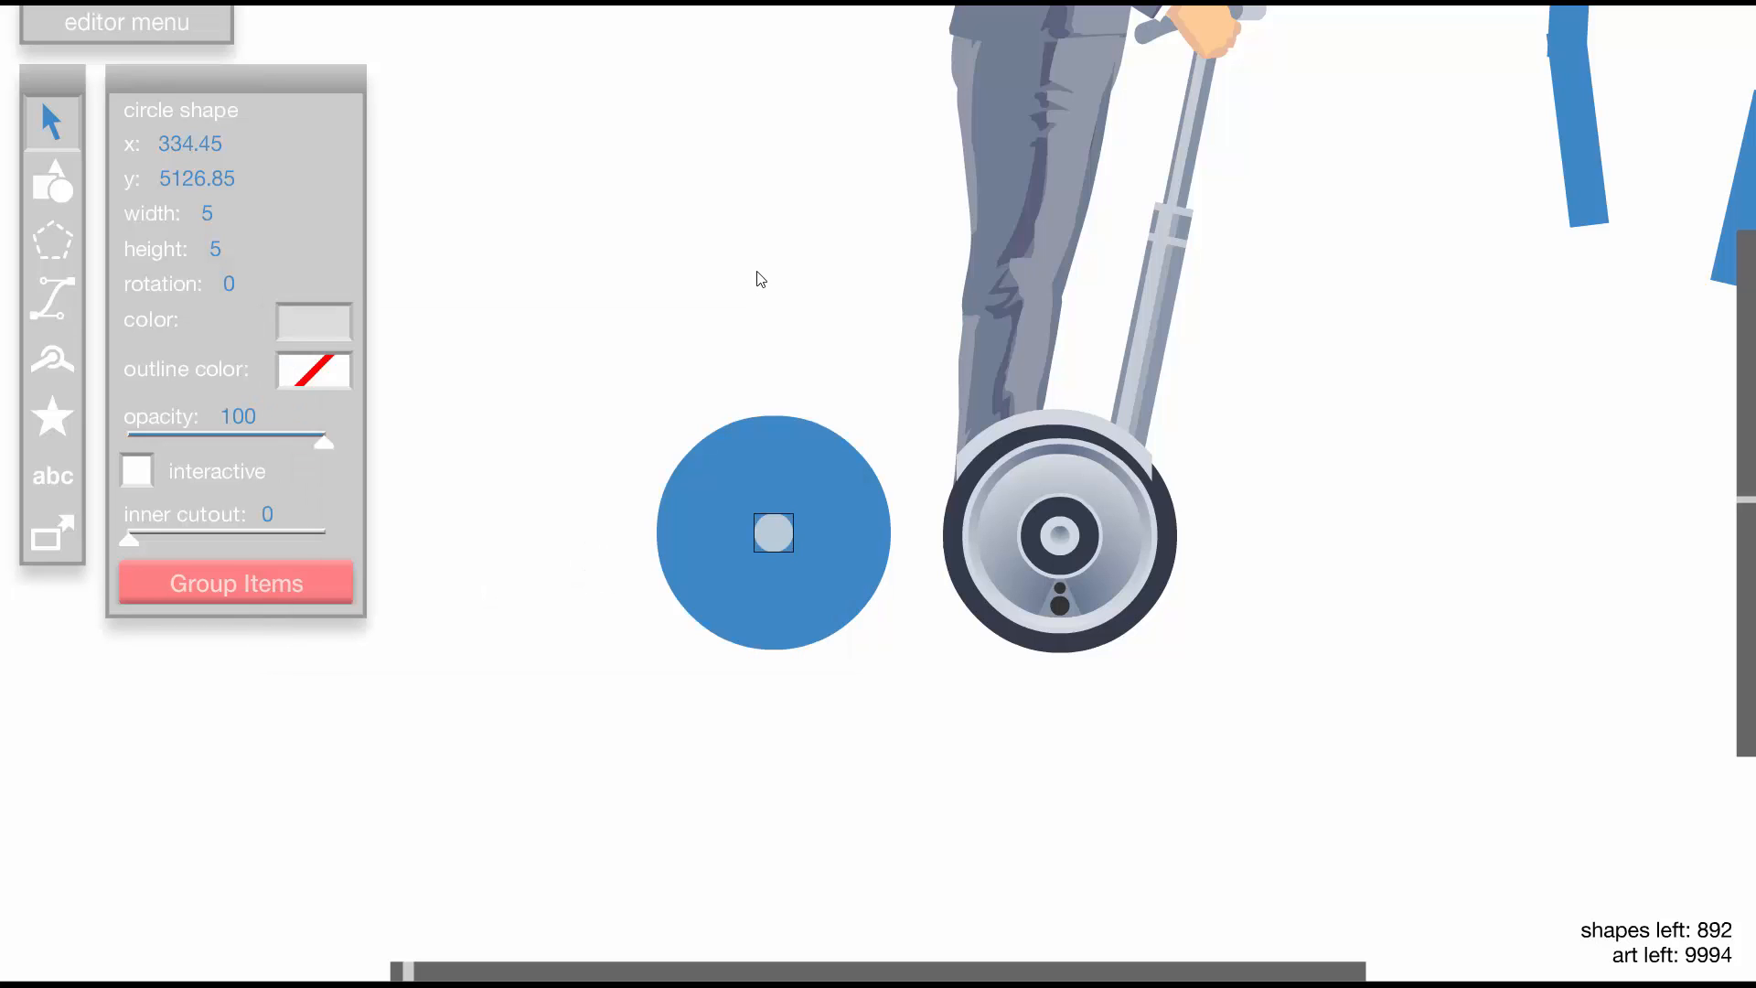
{"action": "left_click", "coordinate": [772, 511]}
{"action": "left_click", "coordinate": [313, 320]}
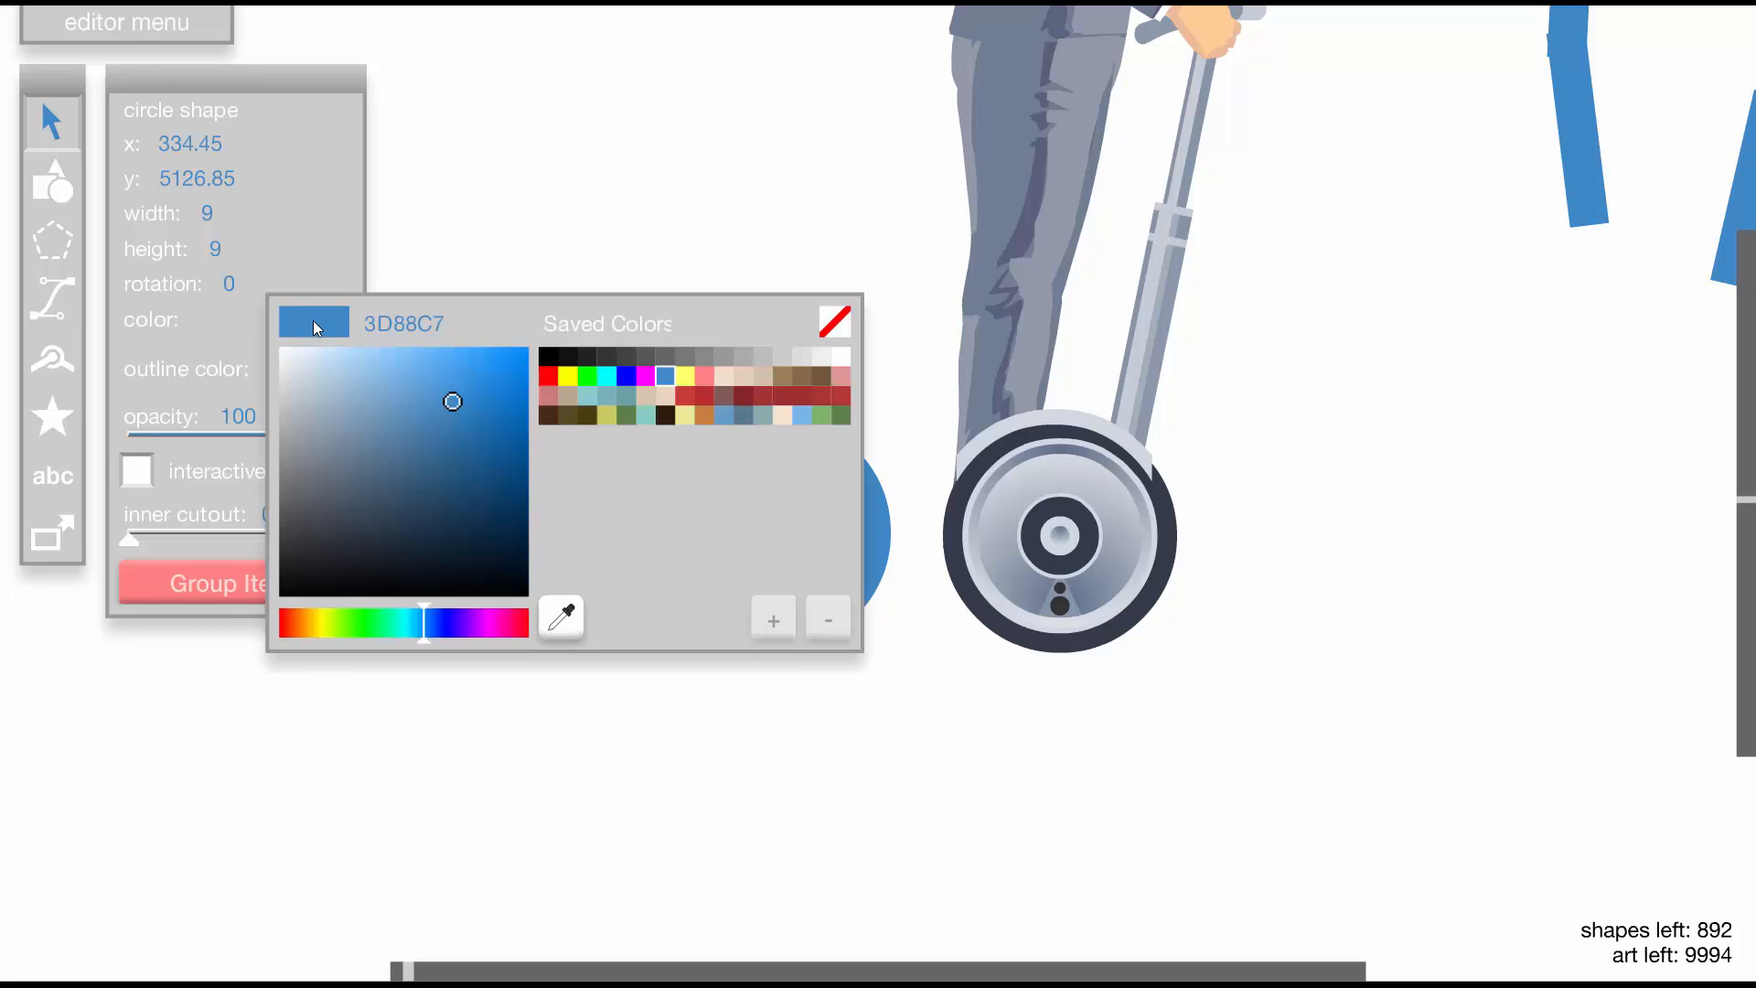
{"action": "left_click_drag", "start_coordinate": [391, 458], "coordinate": [333, 502]}
{"action": "left_click", "coordinate": [604, 165]}
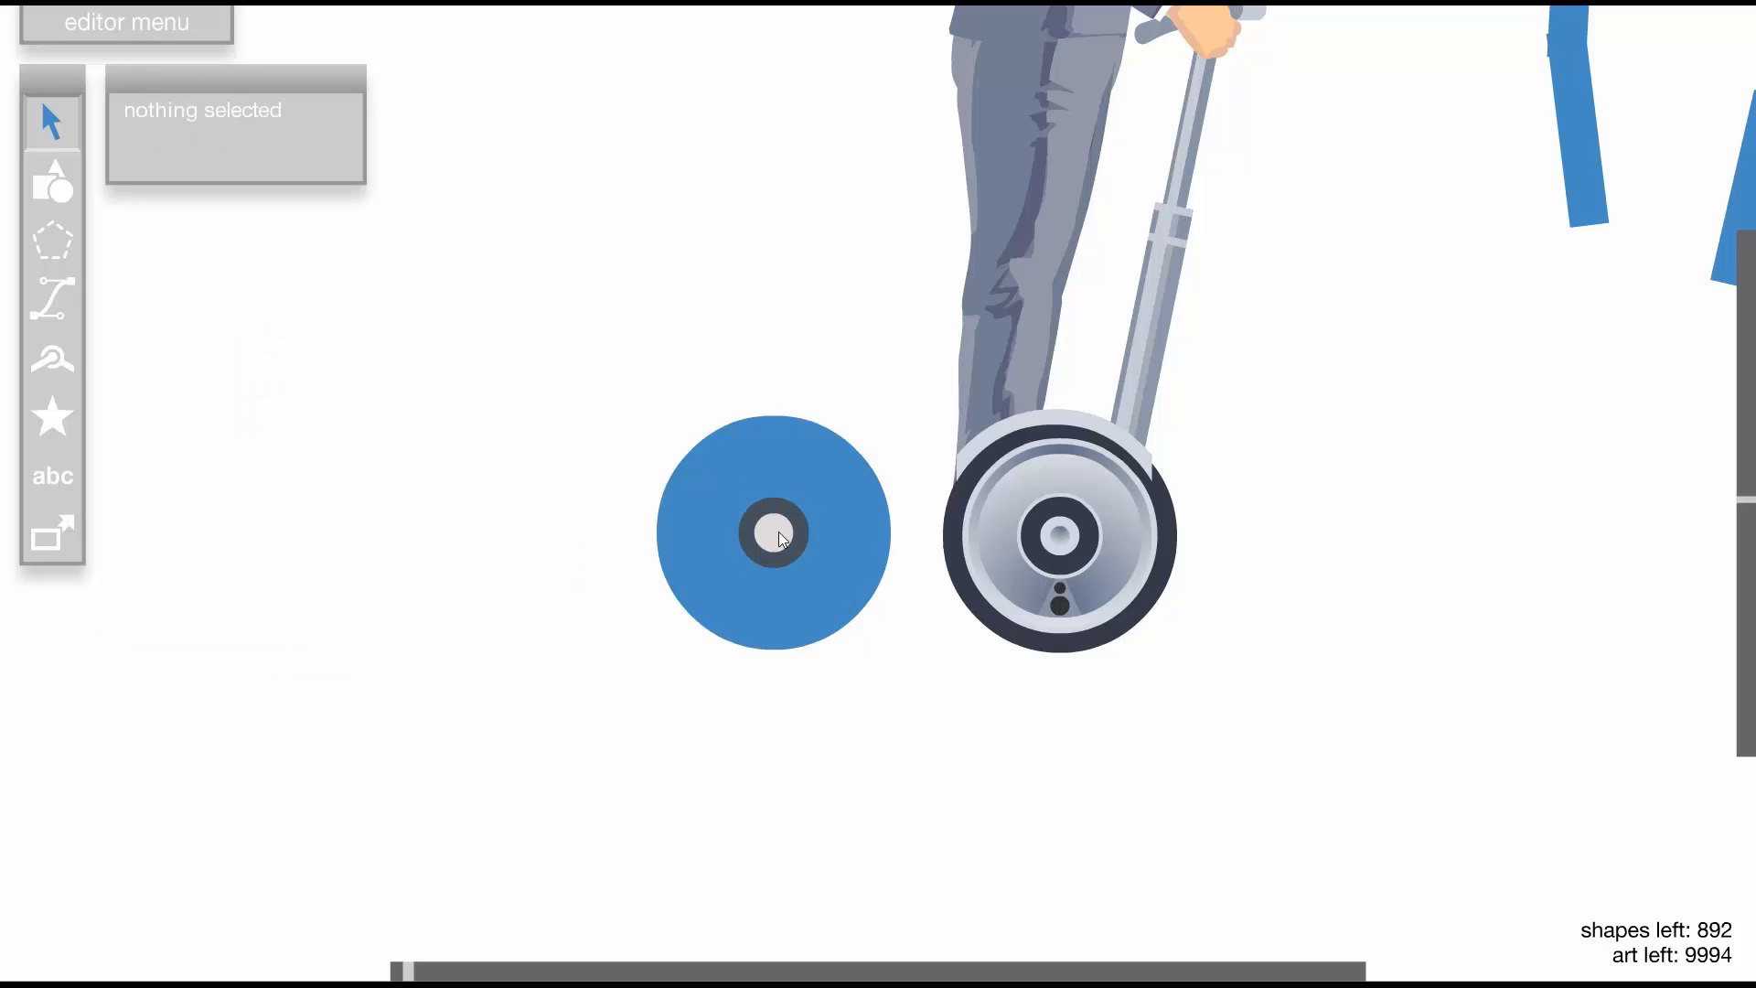
Color the 21-wide circle light gray and the 11-wide hub ring near white
{"action": "left_click", "coordinate": [768, 485]}
{"action": "left_click", "coordinate": [313, 320]}
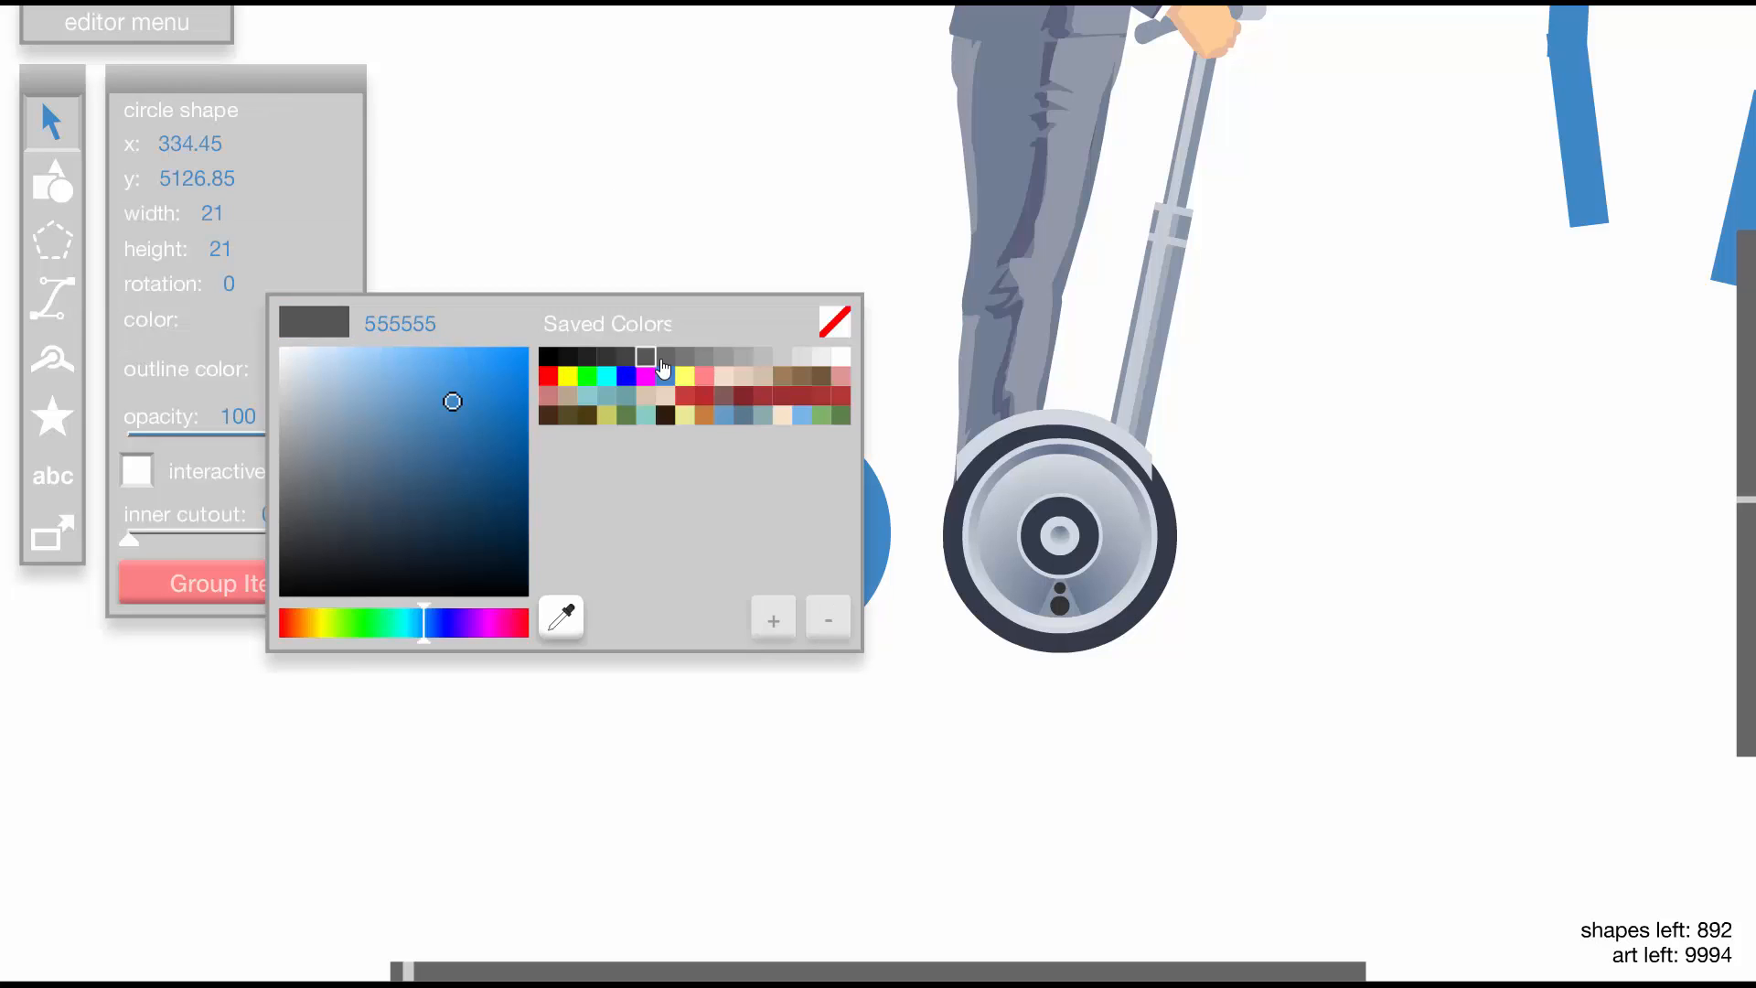
{"action": "left_click", "coordinate": [781, 358]}
{"action": "left_click", "coordinate": [758, 251]}
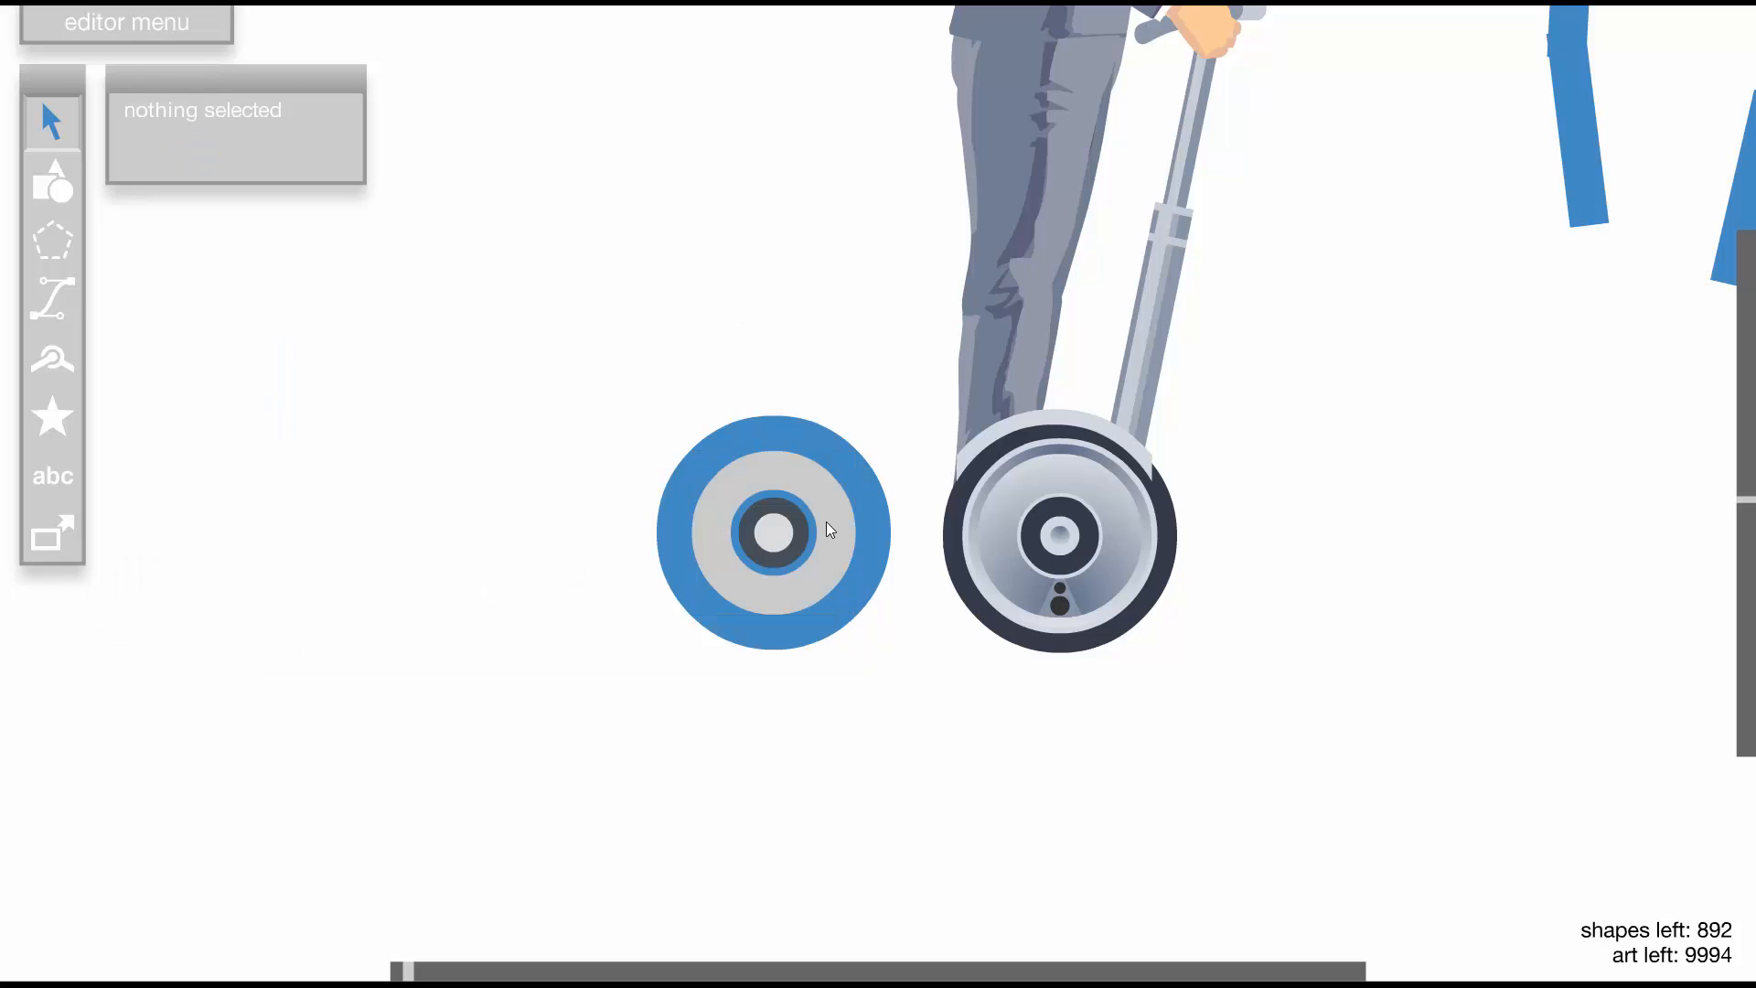
{"action": "left_click", "coordinate": [789, 499]}
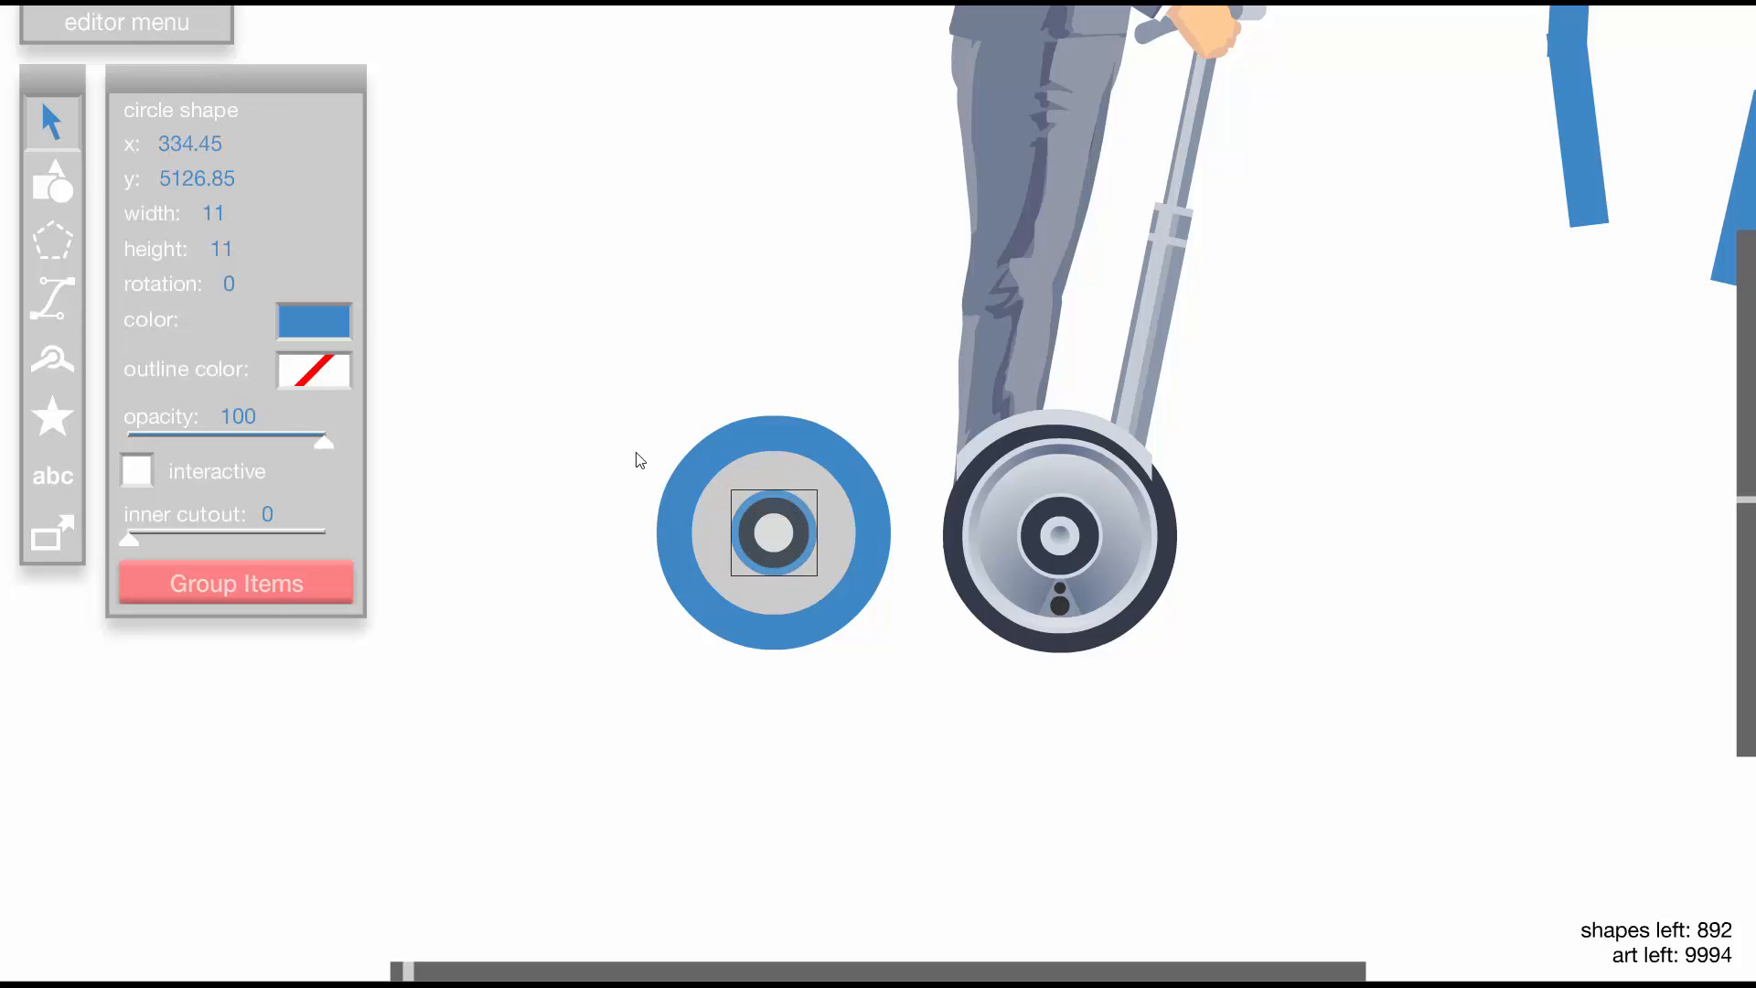
{"action": "left_click", "coordinate": [334, 322]}
{"action": "left_click", "coordinate": [823, 354]}
{"action": "left_click", "coordinate": [726, 396]}
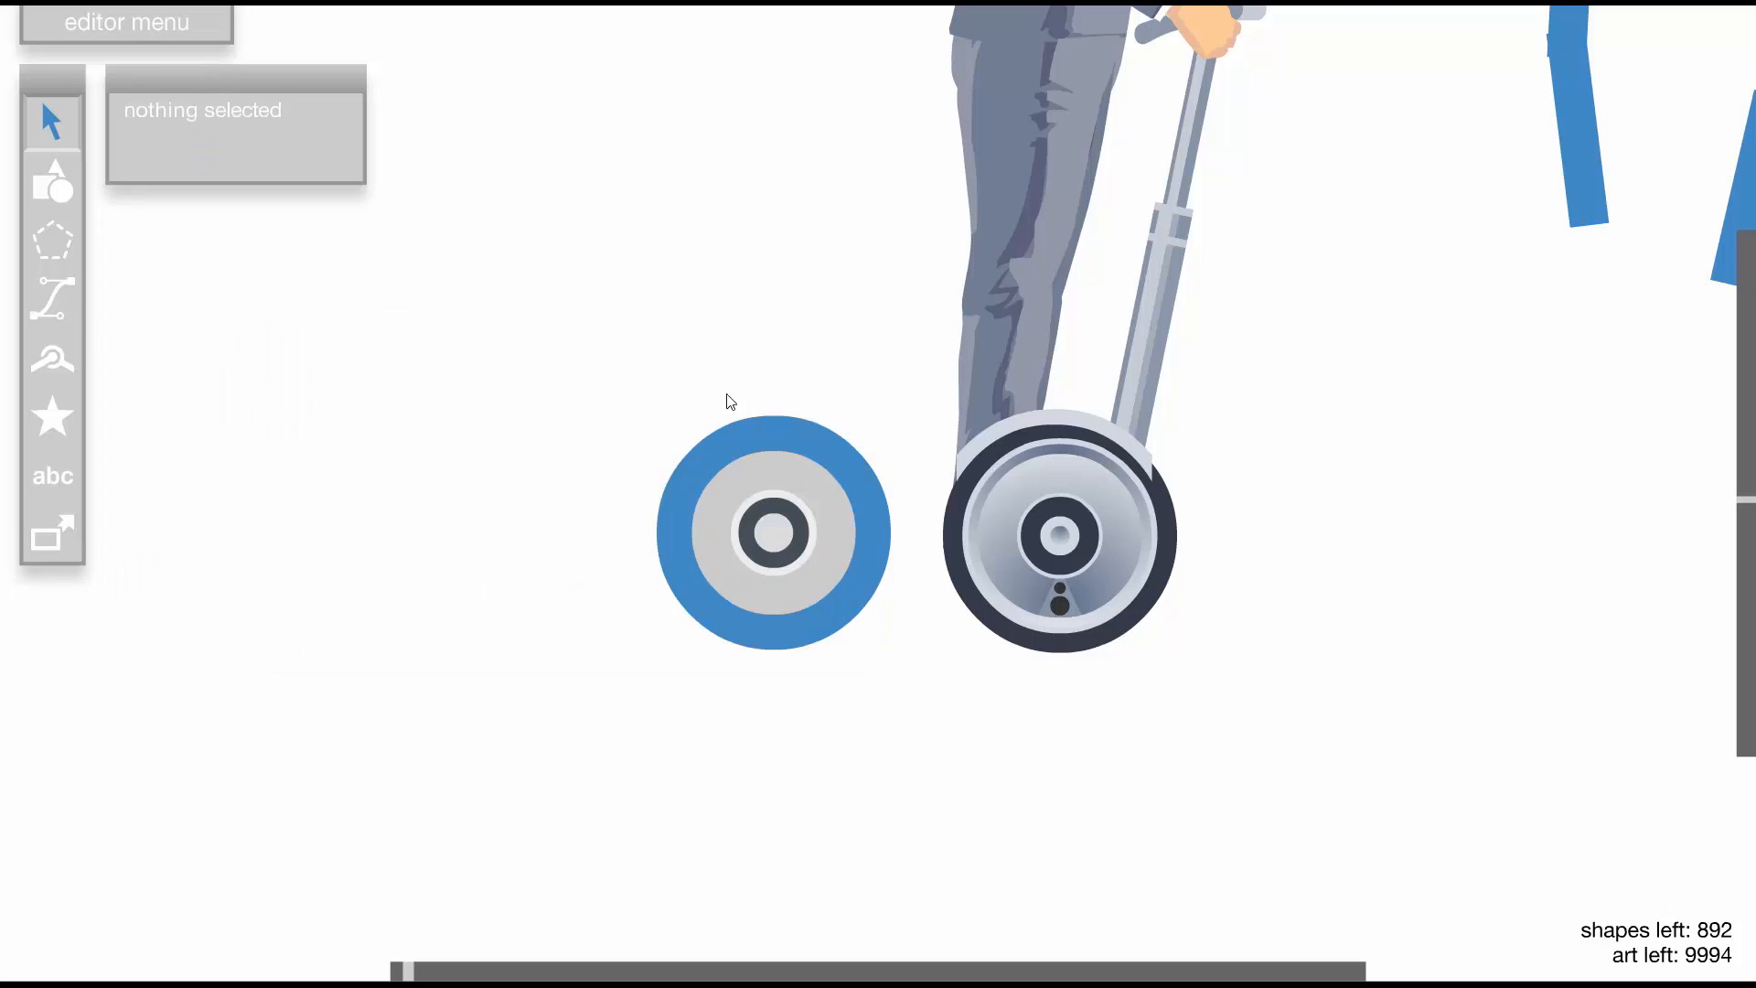
Color the 24-wide circle gray AAAAAA
{"action": "left_click", "coordinate": [748, 435]}
{"action": "left_click", "coordinate": [771, 448]}
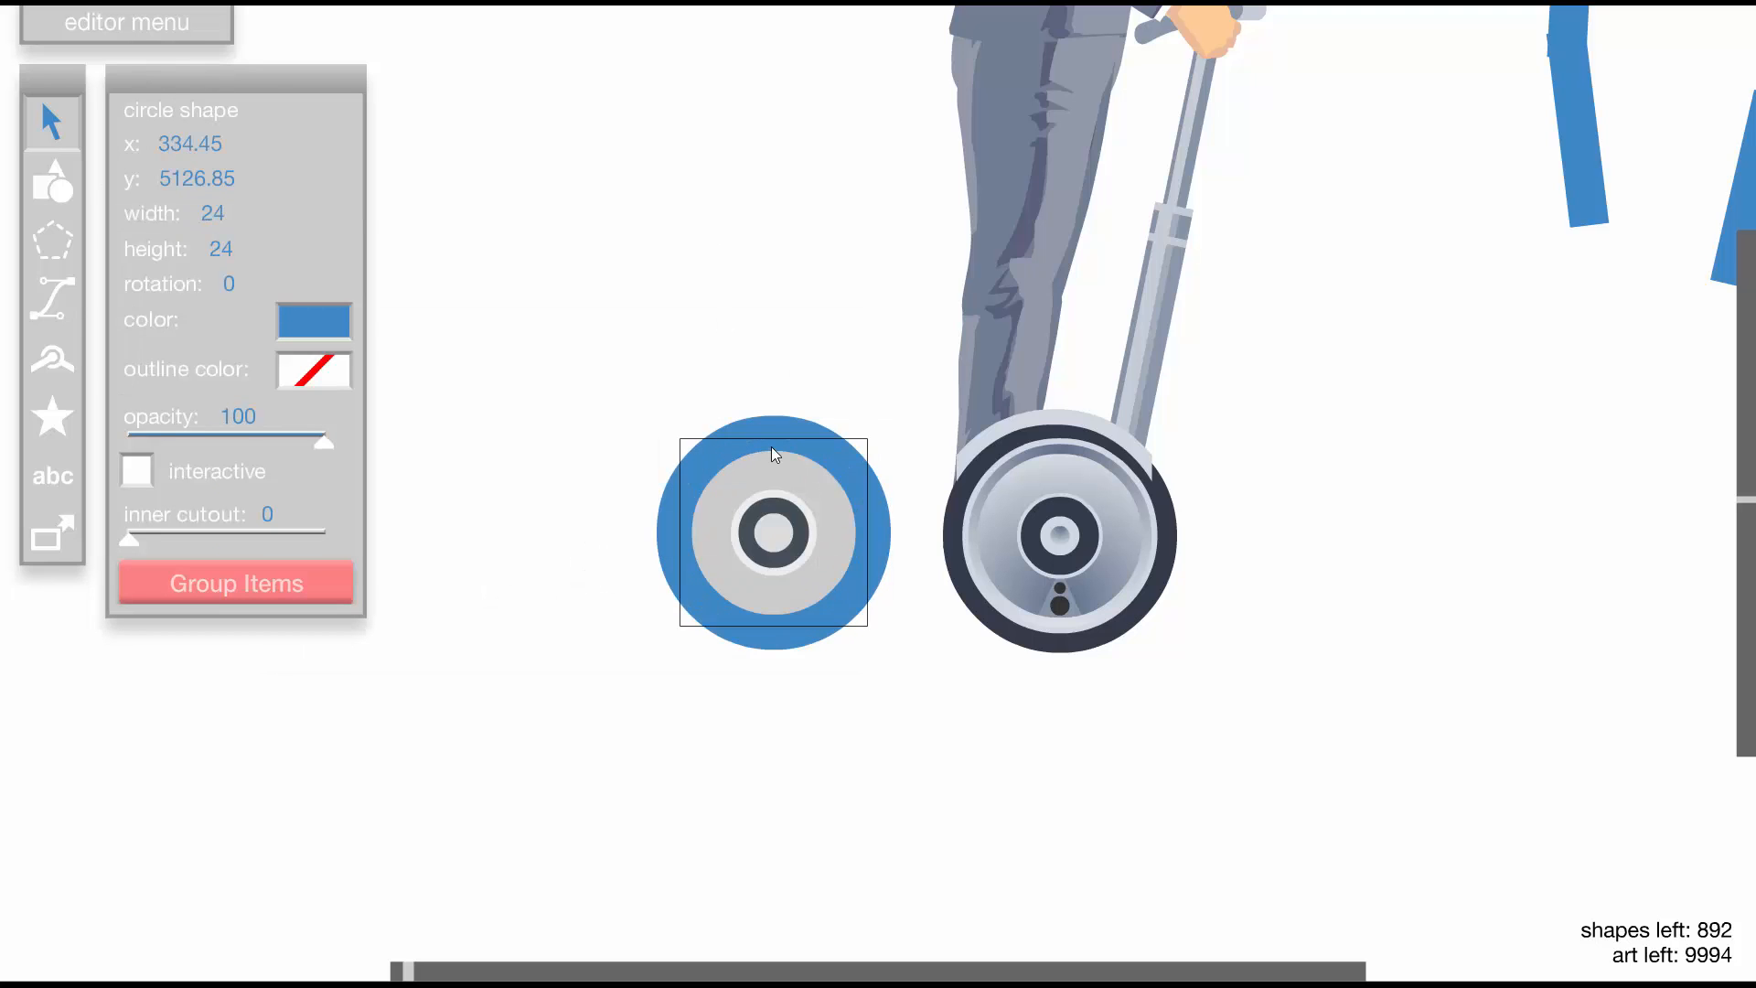
{"action": "left_click", "coordinate": [334, 331]}
{"action": "left_click", "coordinate": [743, 355]}
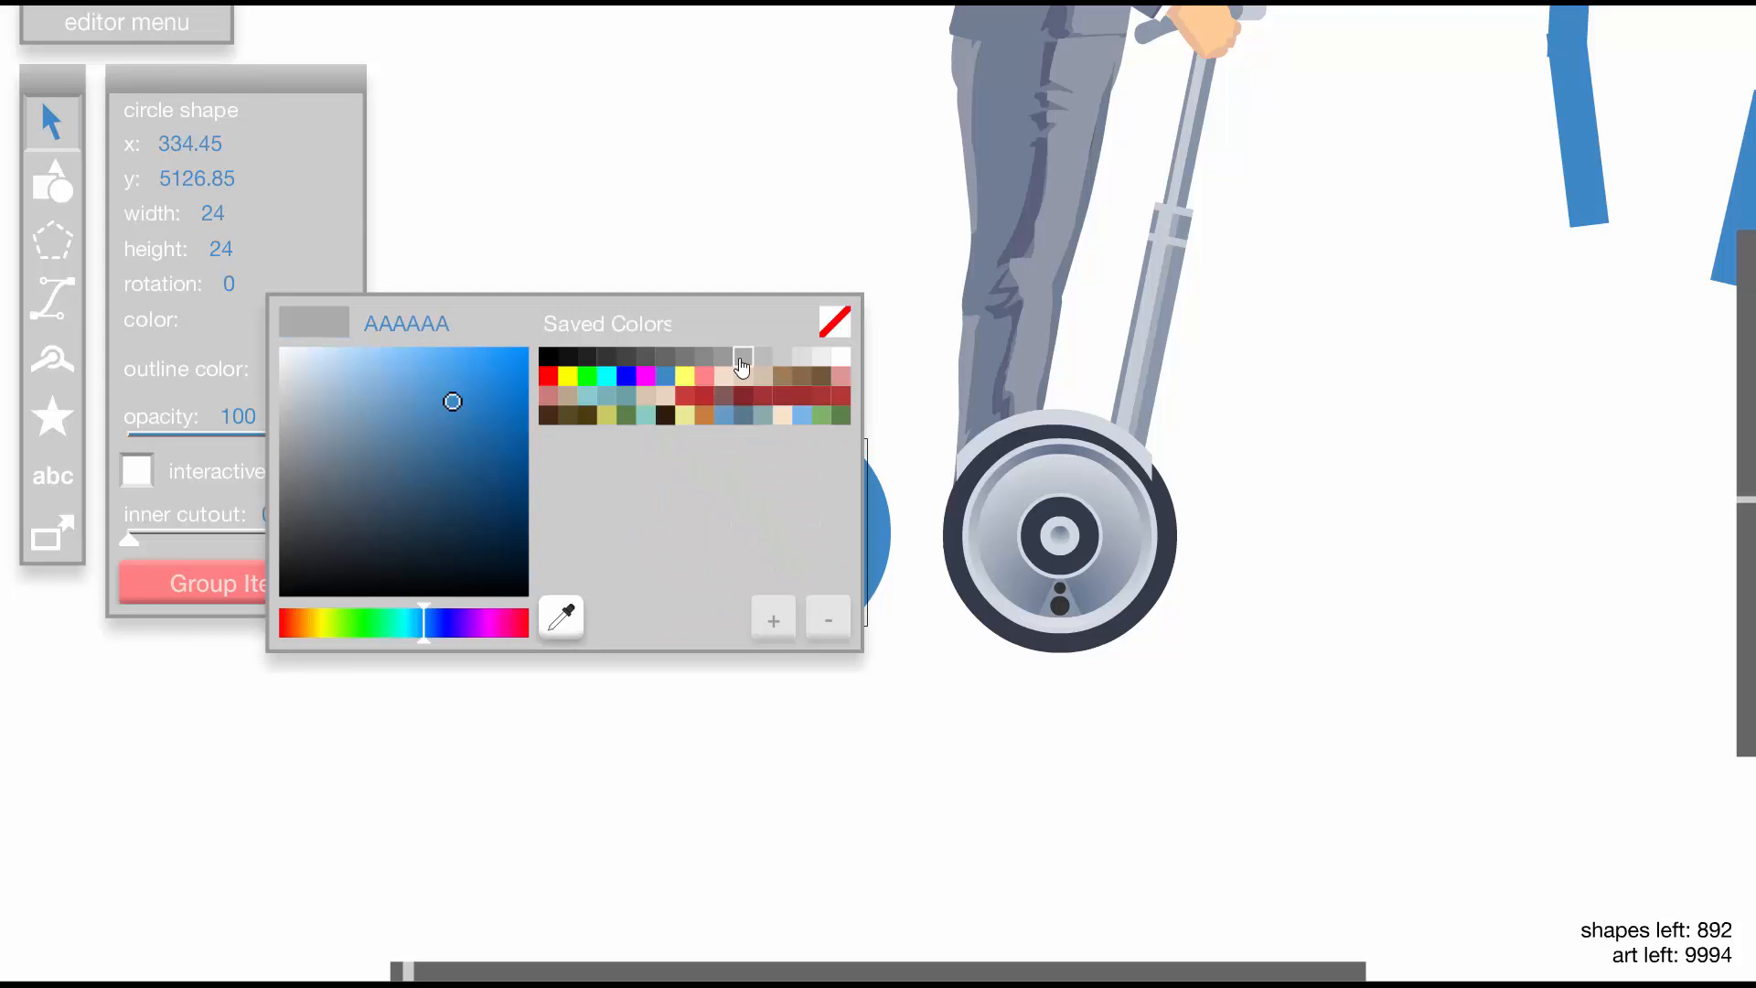
{"action": "left_click", "coordinate": [765, 430]}
Color the outermost 30-wide circle very dark gray as the tire
{"action": "left_click", "coordinate": [767, 437]}
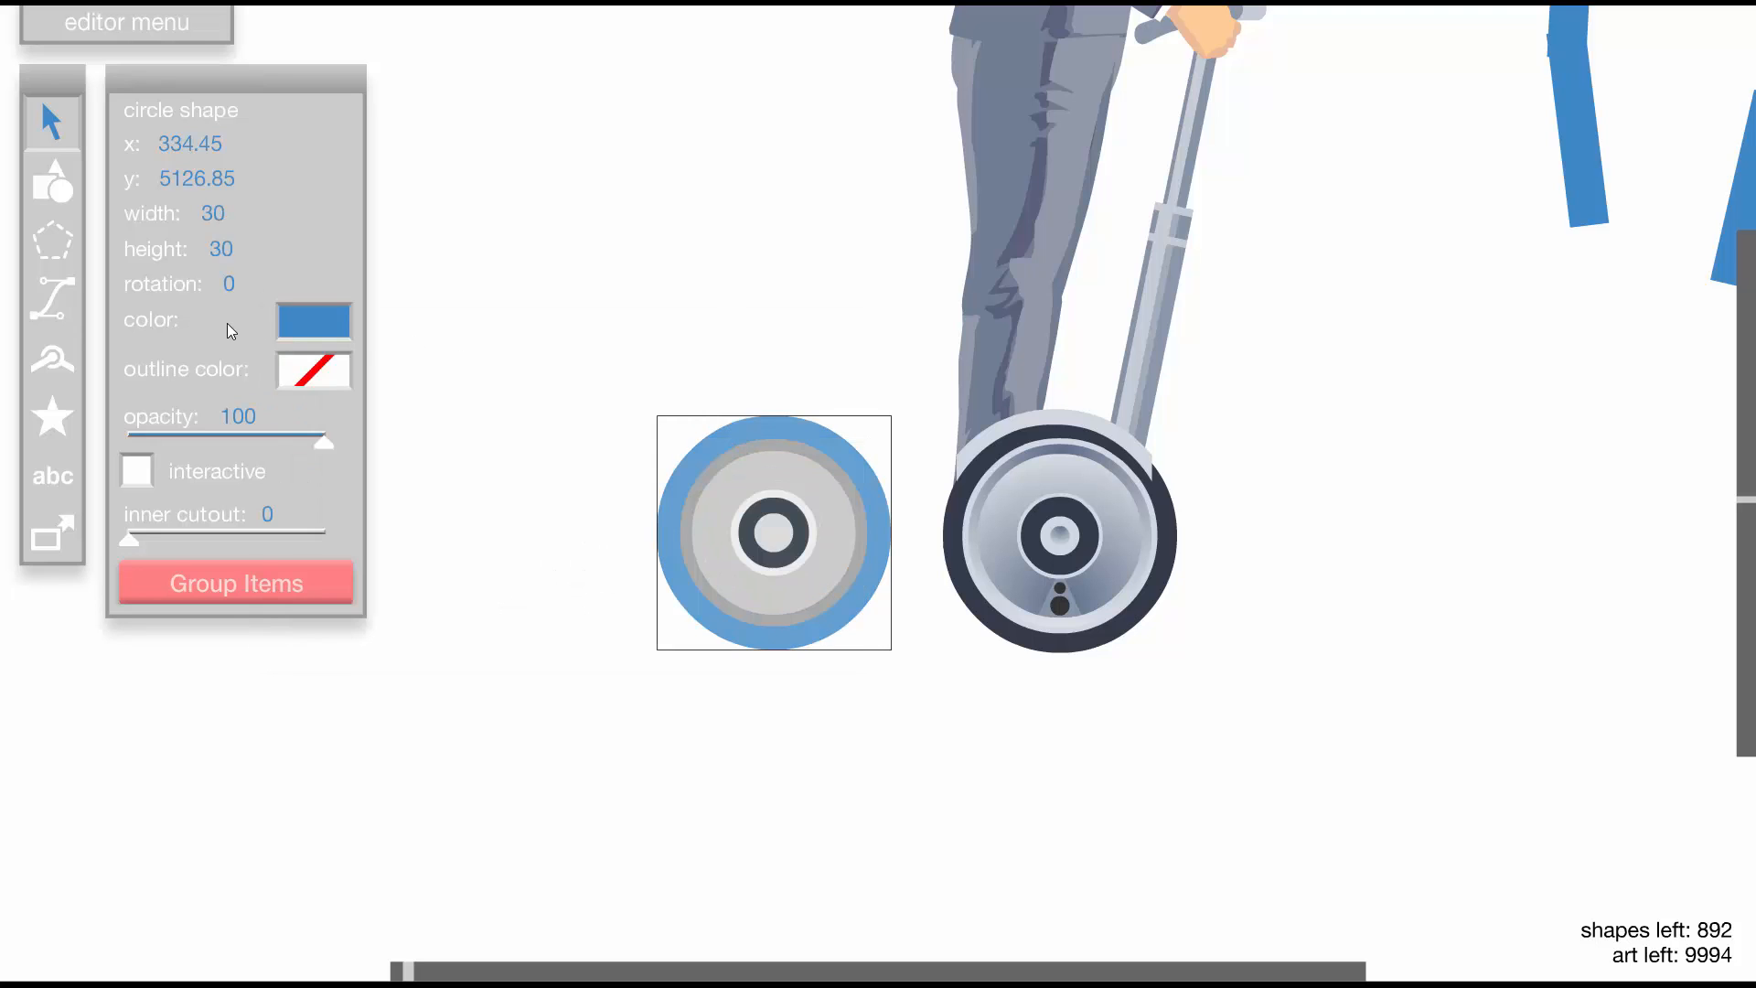
{"action": "left_click", "coordinate": [302, 322]}
{"action": "left_click", "coordinate": [648, 401]}
{"action": "left_click", "coordinate": [745, 418]}
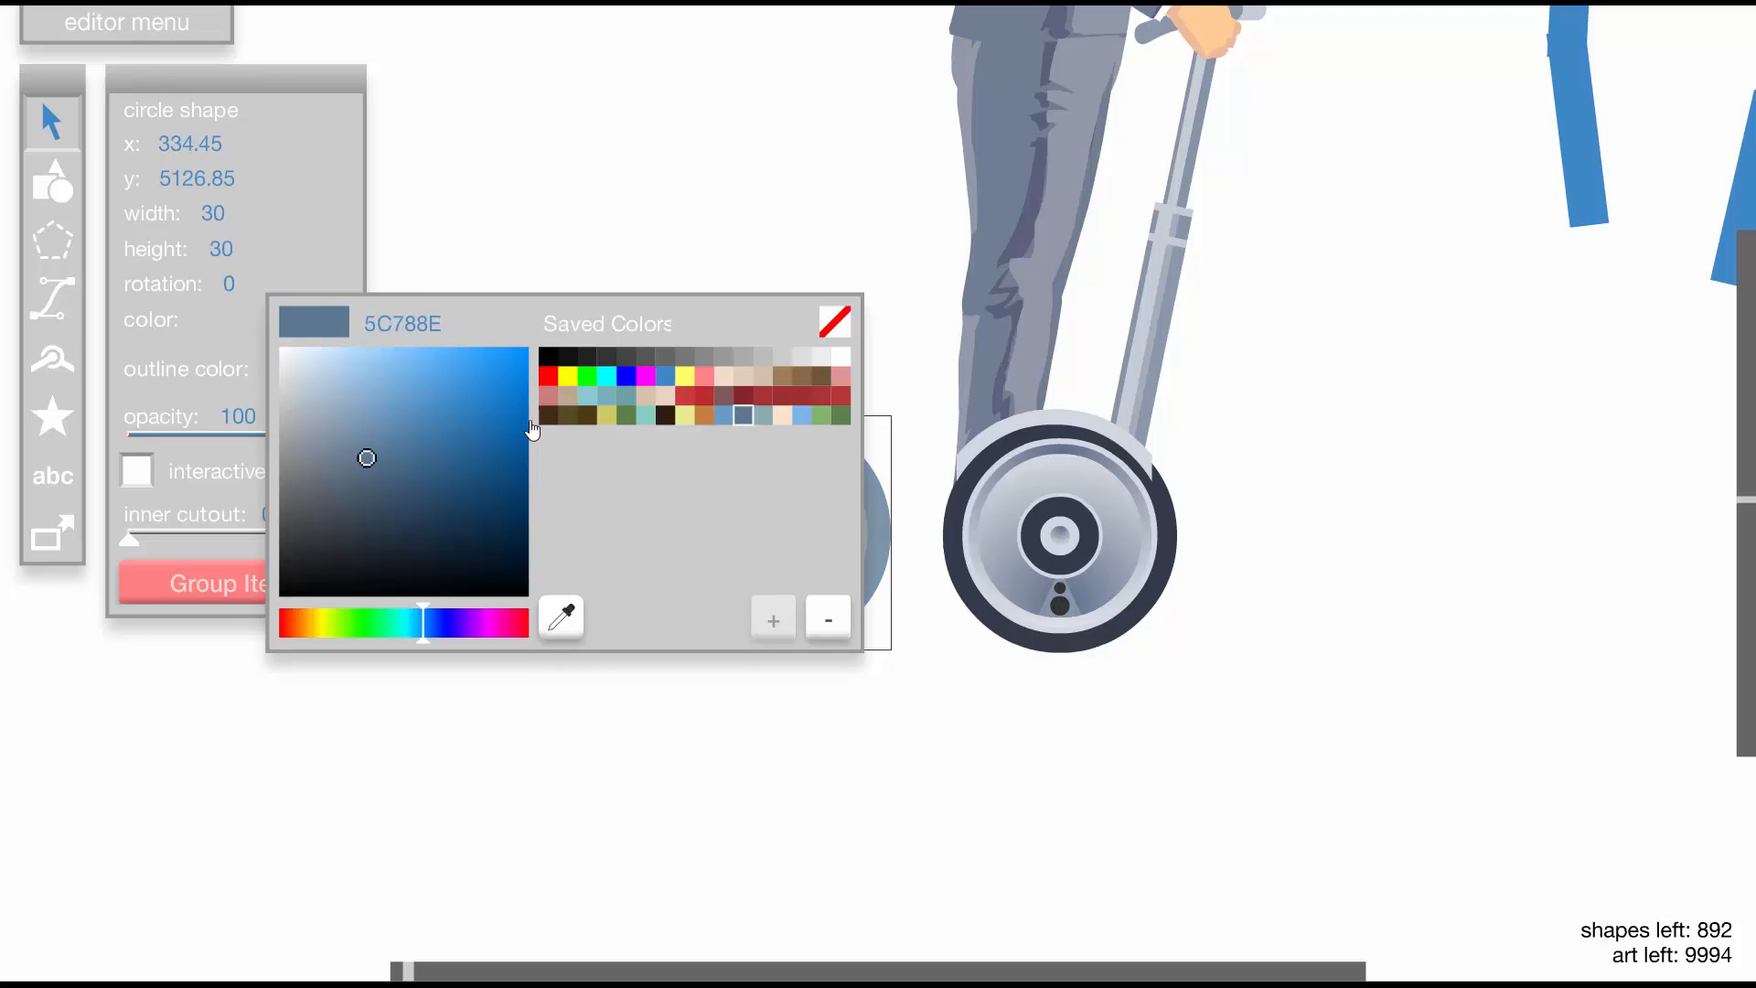
{"action": "left_click_drag", "start_coordinate": [367, 458], "coordinate": [313, 530]}
{"action": "left_click", "coordinate": [517, 185]}
Trace the curved fender above the segway's wheel as an art shape about 26 wide and 10 high
{"action": "scroll", "coordinate": [807, 405], "scroll_direction": "down", "scroll_amount": 2}
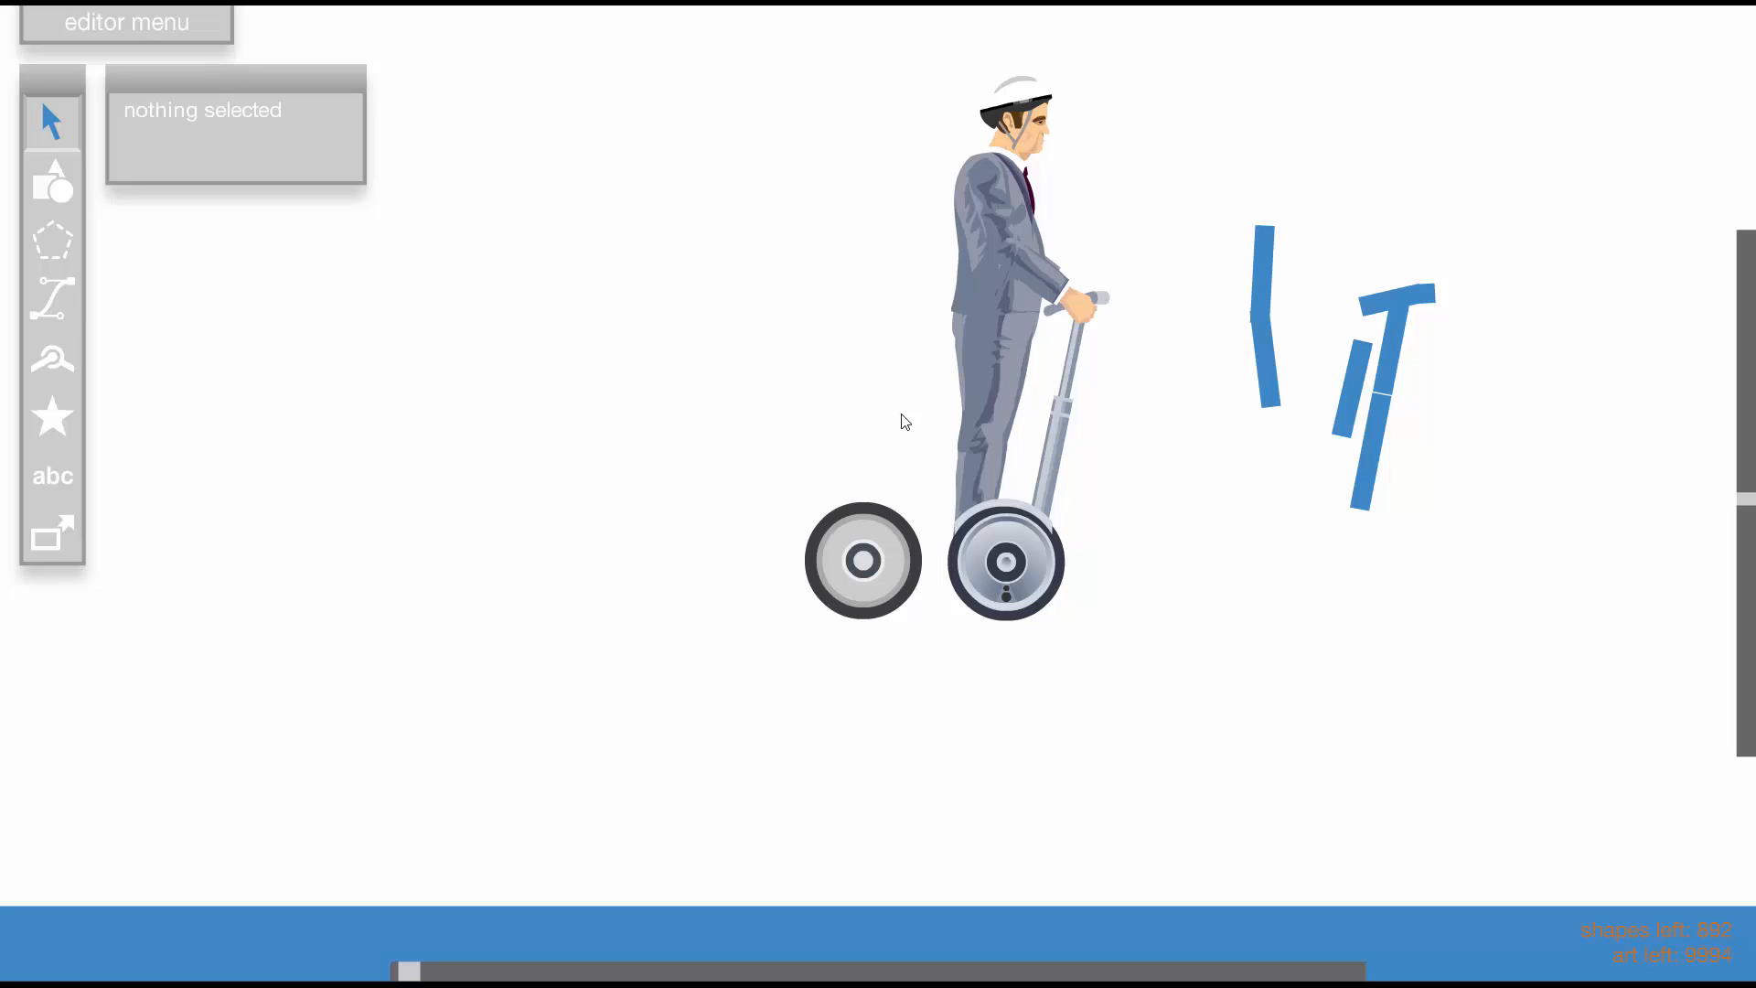
{"action": "scroll", "coordinate": [926, 508], "scroll_direction": "up", "scroll_amount": 2}
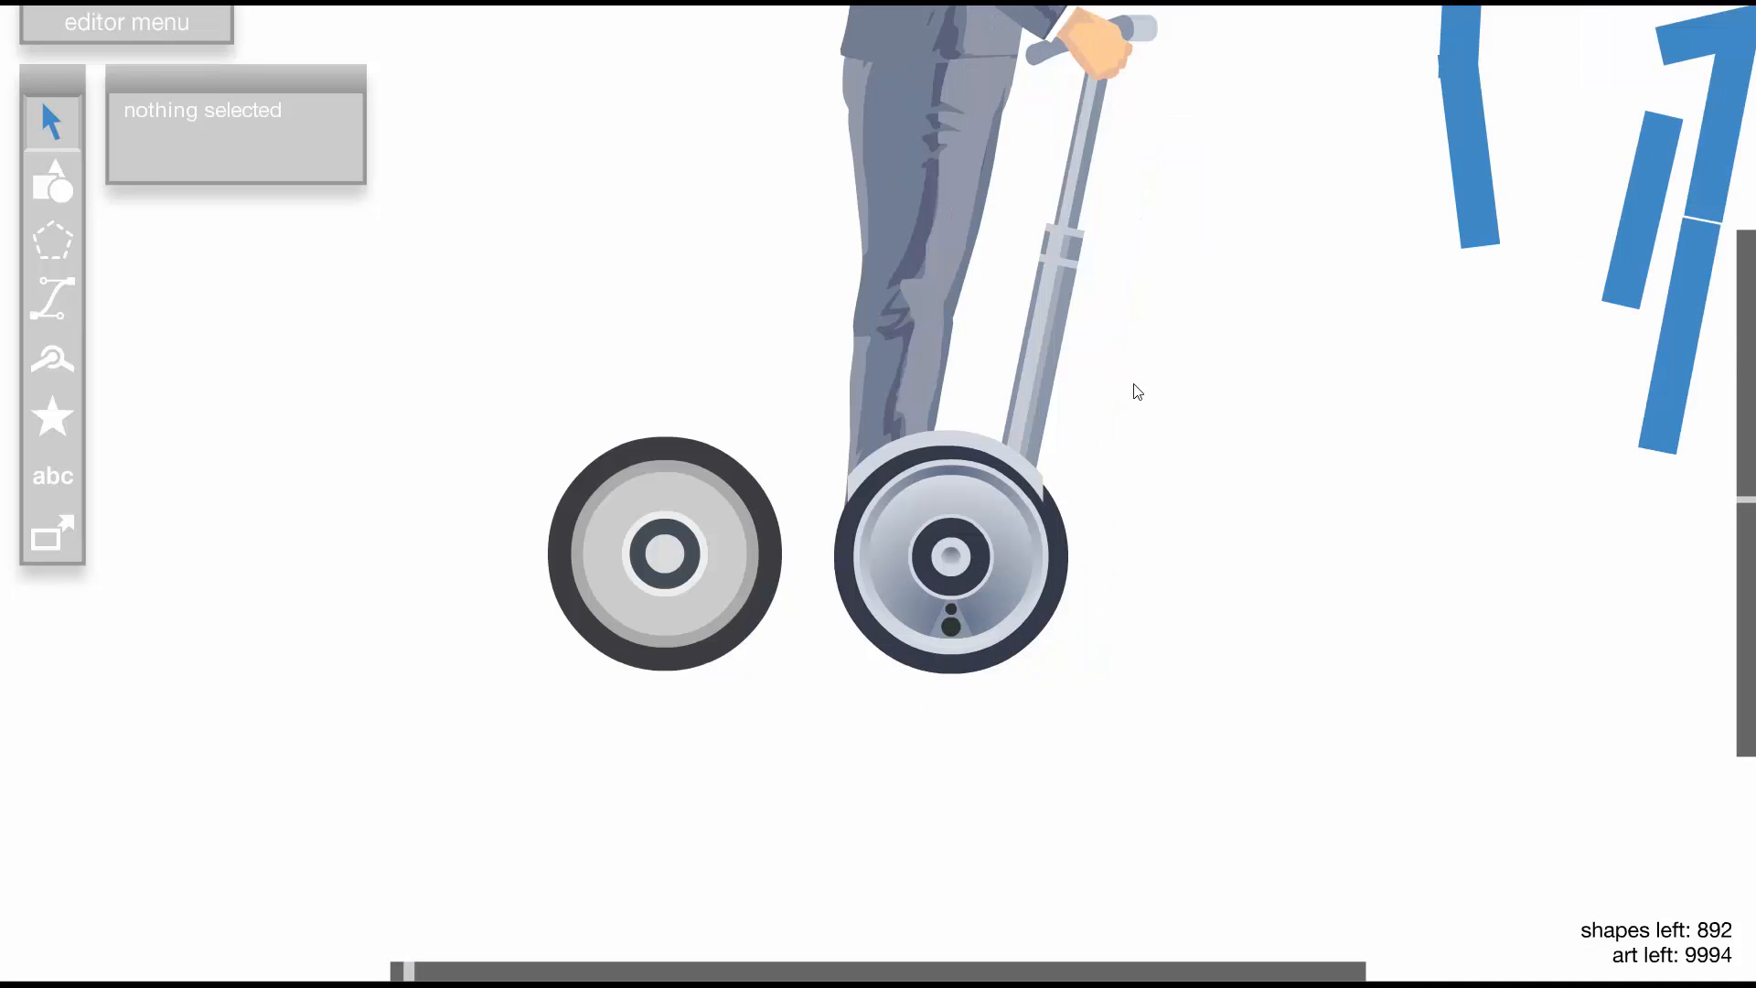
{"action": "left_click", "coordinate": [53, 307]}
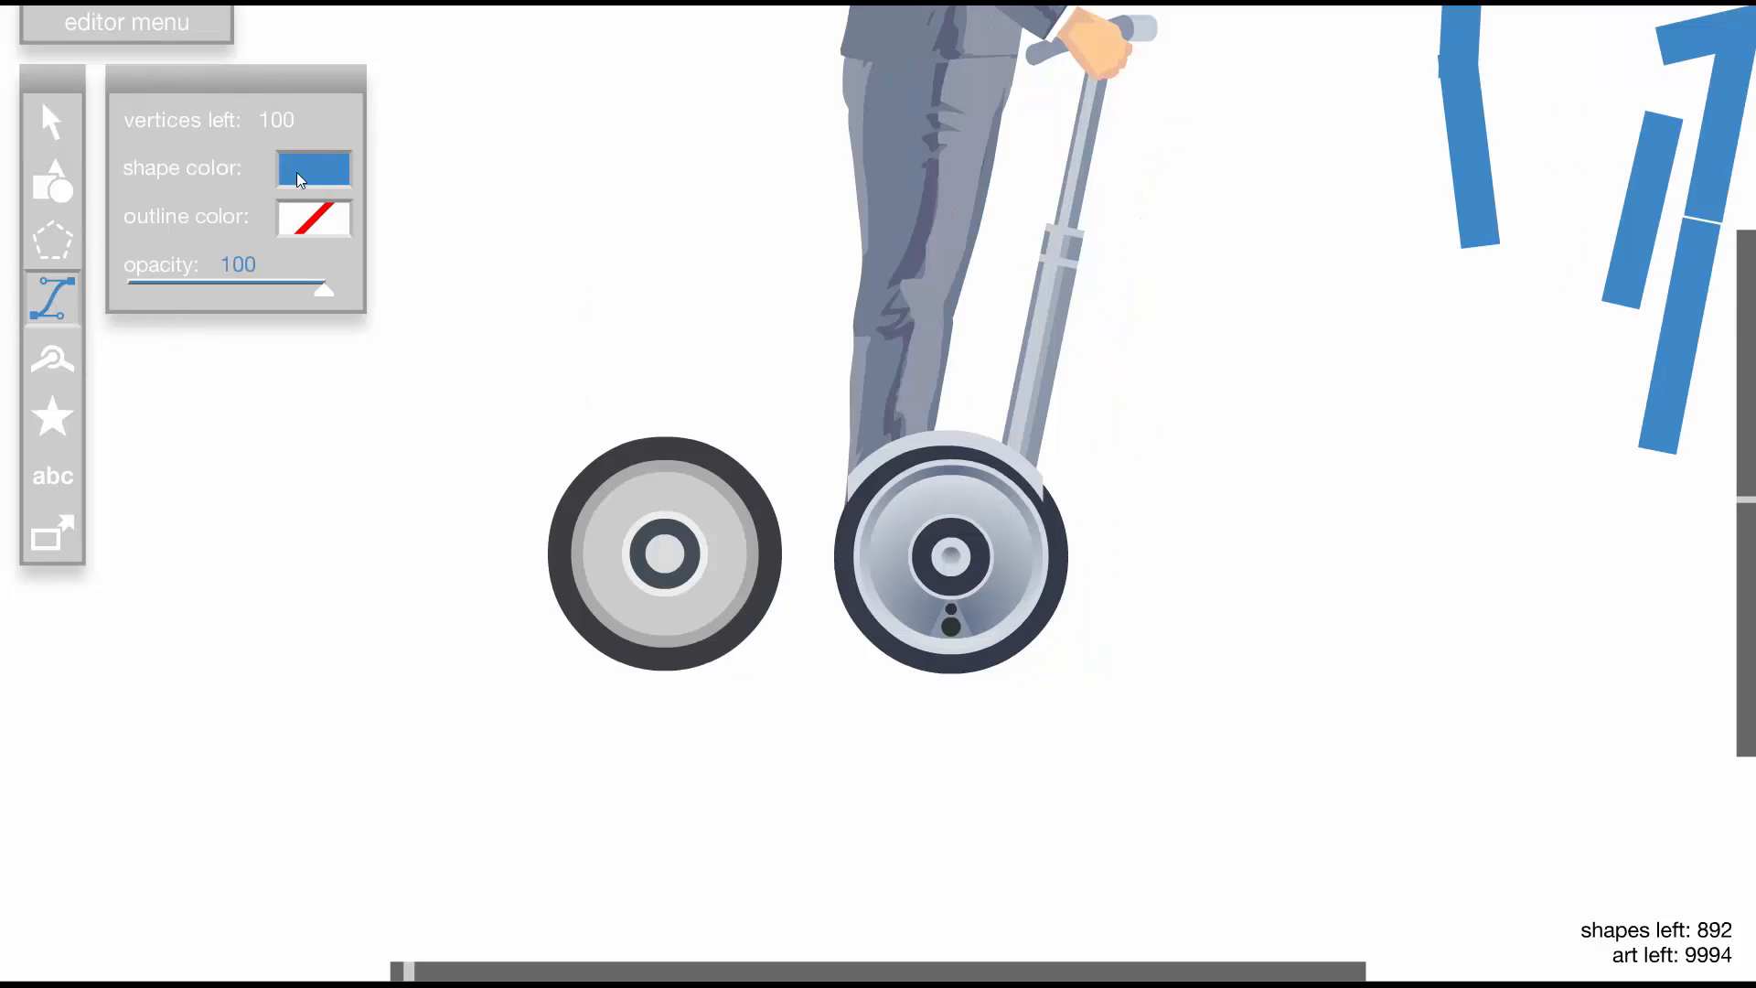
{"action": "left_click", "coordinate": [309, 169]}
{"action": "left_click", "coordinate": [849, 500]}
{"action": "left_click", "coordinate": [847, 469]}
{"action": "left_click_drag", "start_coordinate": [950, 429], "coordinate": [887, 453]}
{"action": "left_click", "coordinate": [1044, 477]}
{"action": "left_click", "coordinate": [1044, 501]}
{"action": "left_click", "coordinate": [849, 501]}
Place the fender shape over the top of the redrawn wheel and color it gray BBBBBB
{"action": "left_click", "coordinate": [62, 128]}
{"action": "left_click_drag", "start_coordinate": [996, 448], "coordinate": [1101, 482]}
{"action": "left_click_drag", "start_coordinate": [941, 441], "coordinate": [672, 441]}
{"action": "double_click", "coordinate": [656, 435]}
{"action": "key", "text": "Return"}
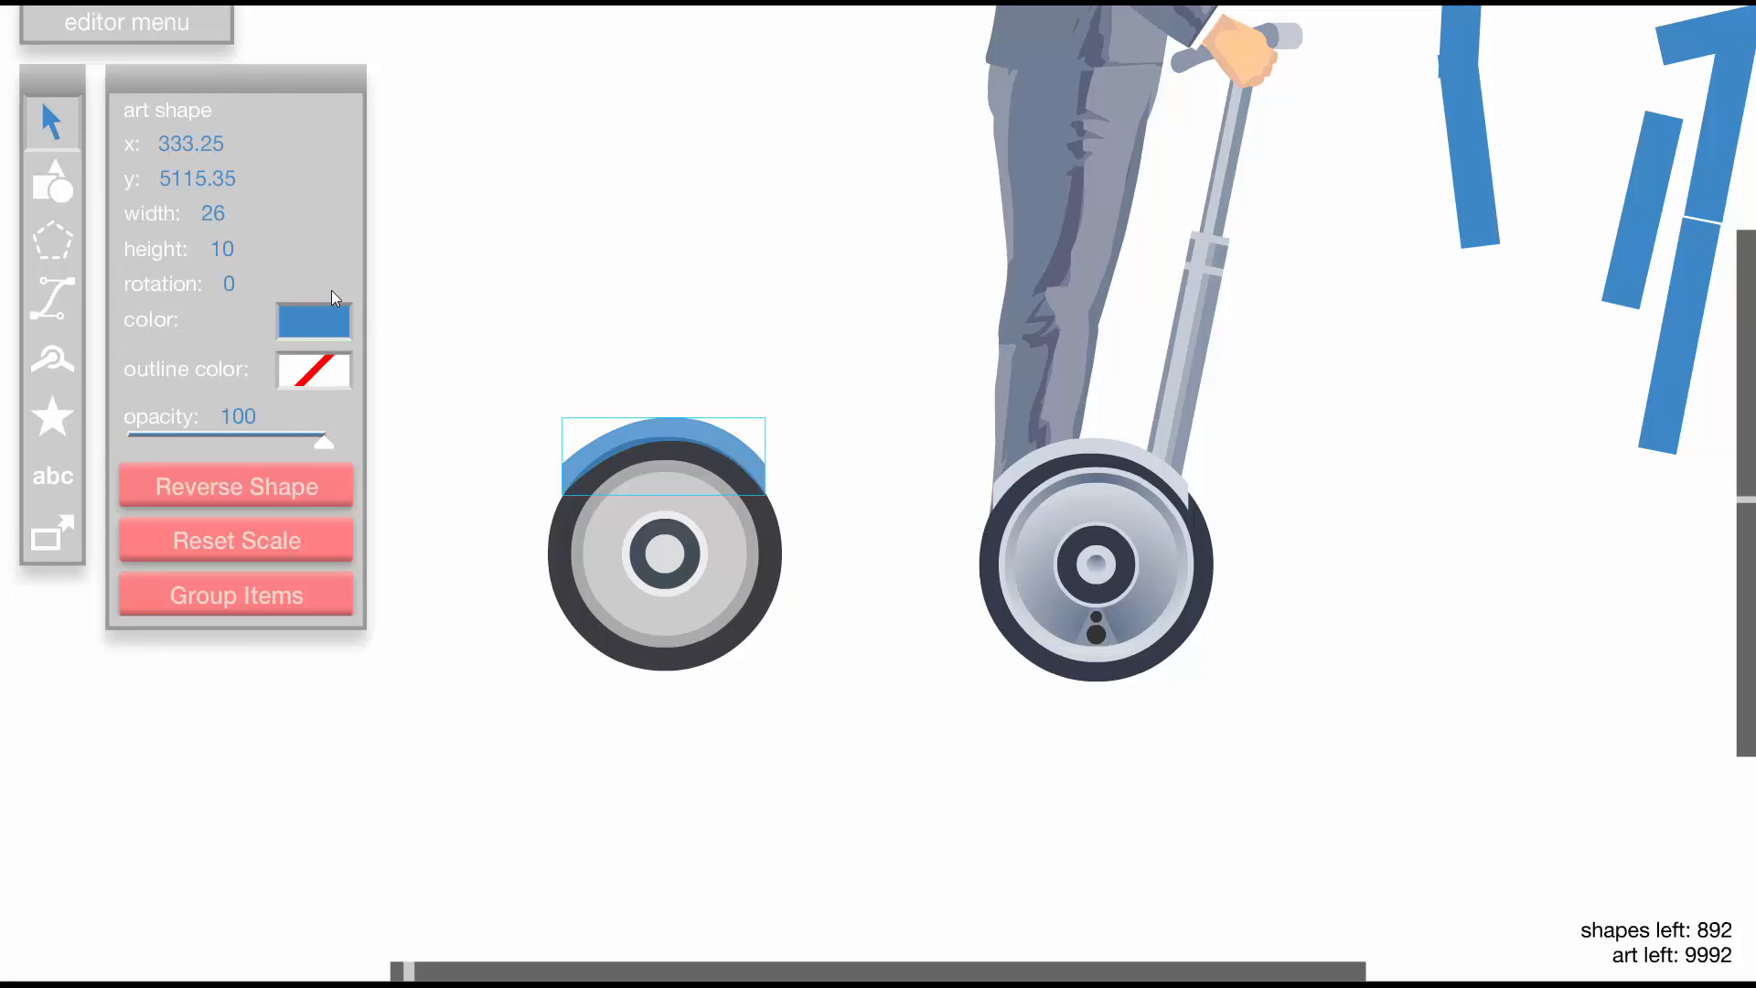
{"action": "left_click", "coordinate": [332, 318]}
{"action": "left_click", "coordinate": [766, 355]}
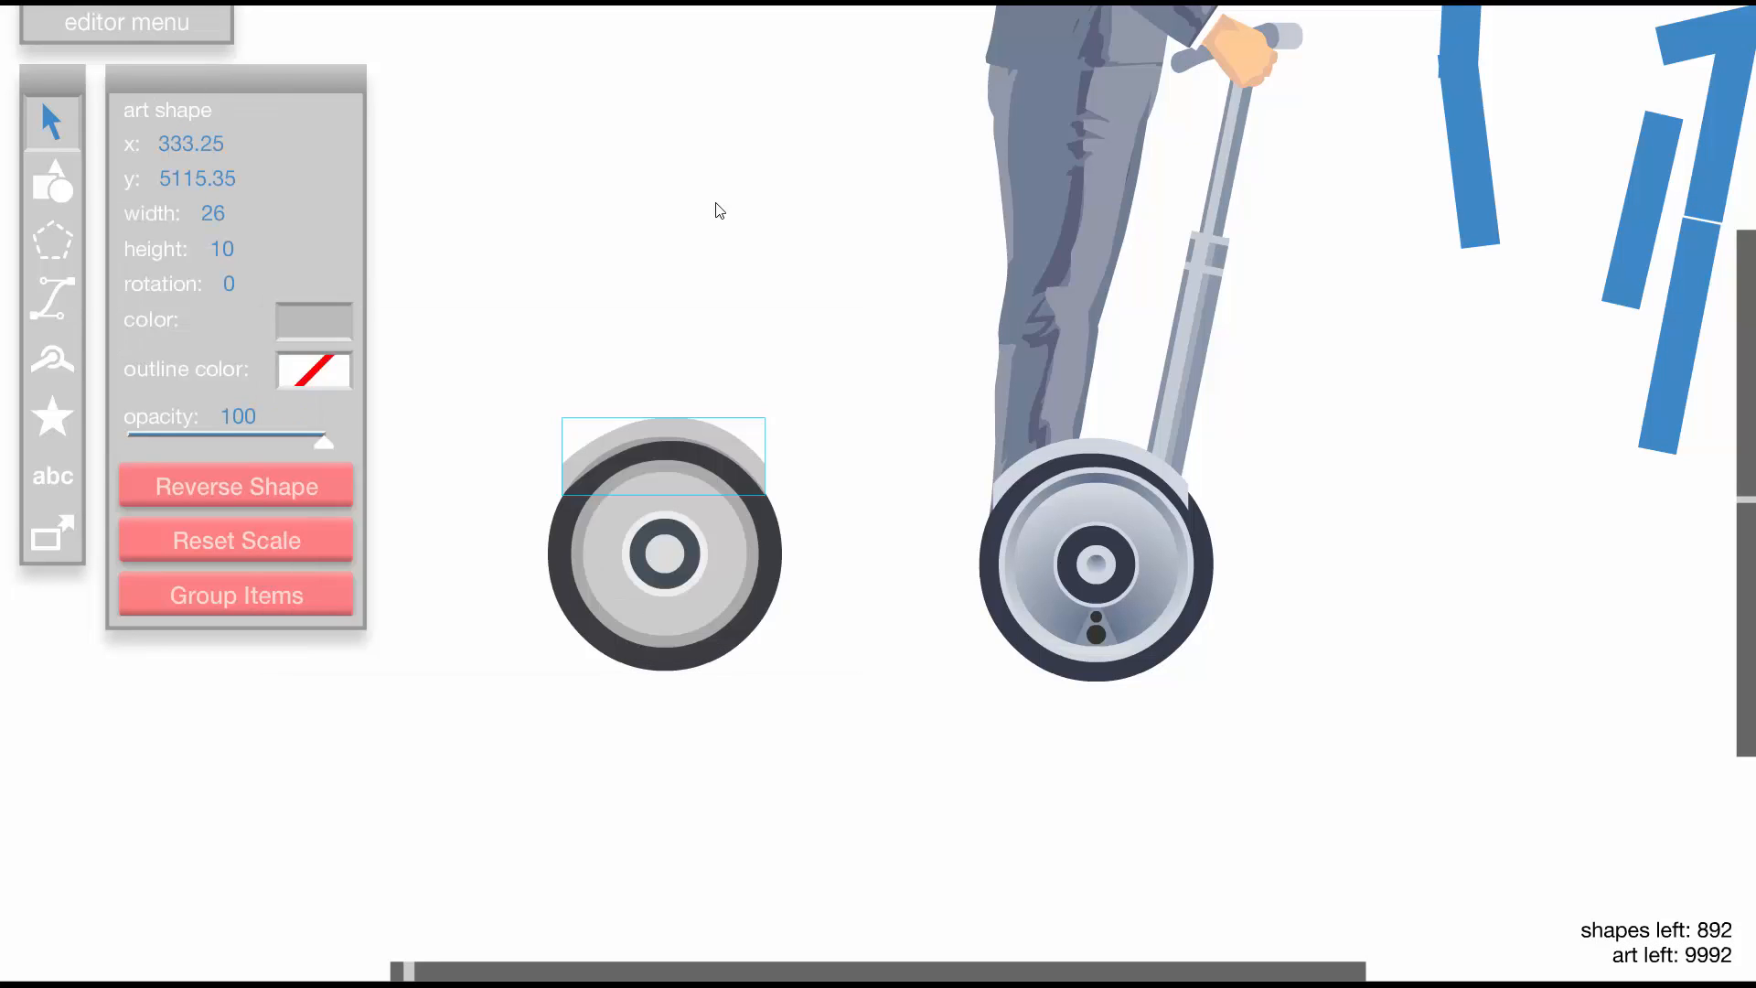
Move the gray fender up off the redrawn wheel
{"action": "left_click", "coordinate": [715, 205]}
{"action": "left_click", "coordinate": [668, 431]}
{"action": "left_click_drag", "start_coordinate": [668, 430], "coordinate": [667, 434]}
Make the wheel's outermost 30-wide circle interactive and turn off its fixed setting
{"action": "left_click_drag", "start_coordinate": [846, 415], "coordinate": [870, 689]}
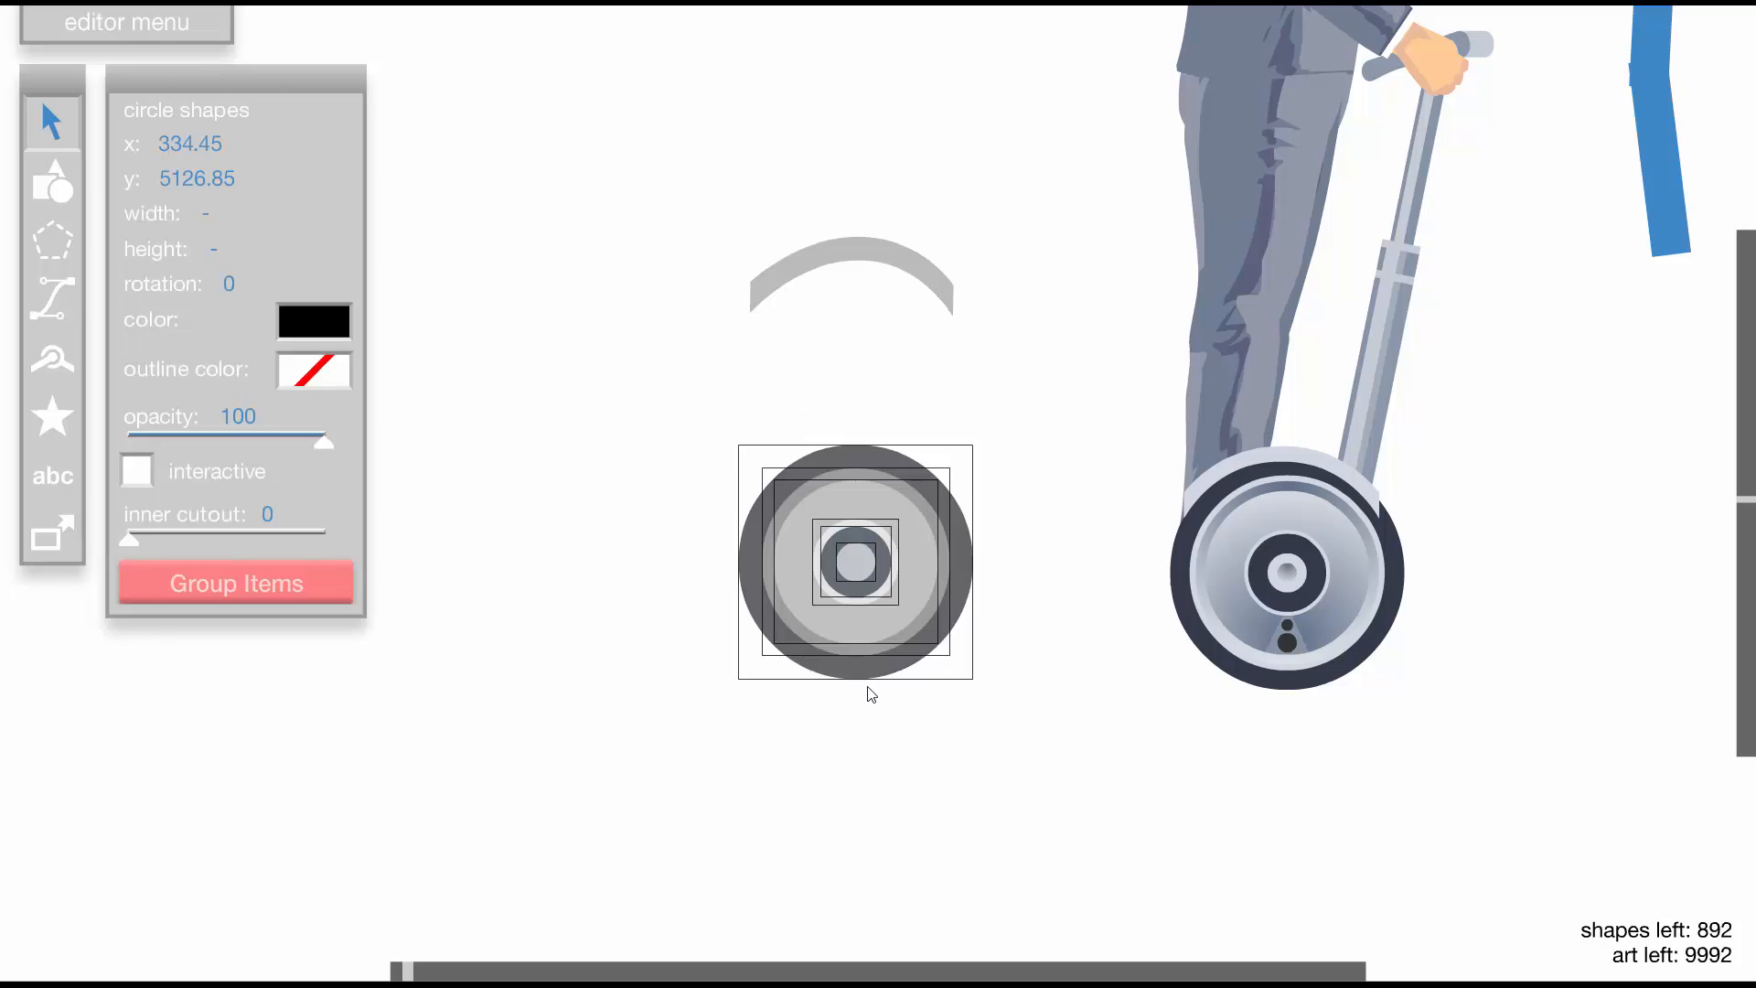
{"action": "left_click", "coordinate": [999, 388]}
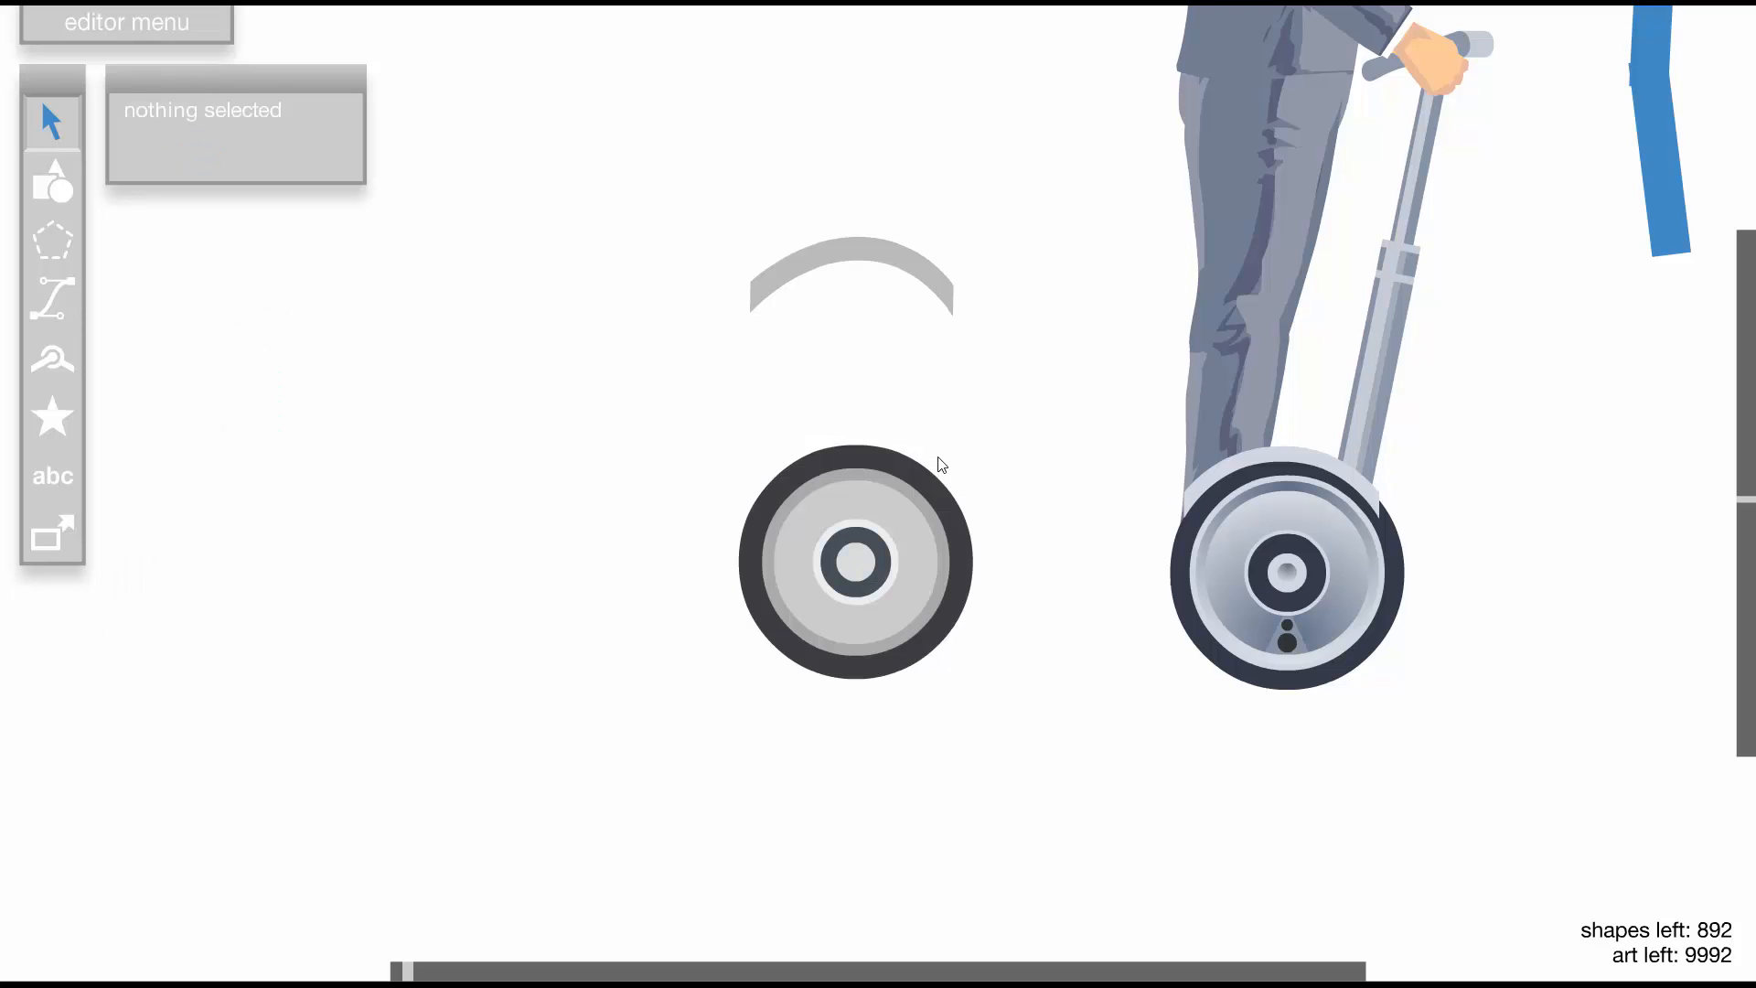
{"action": "left_click", "coordinate": [892, 471]}
{"action": "left_click", "coordinate": [137, 471]}
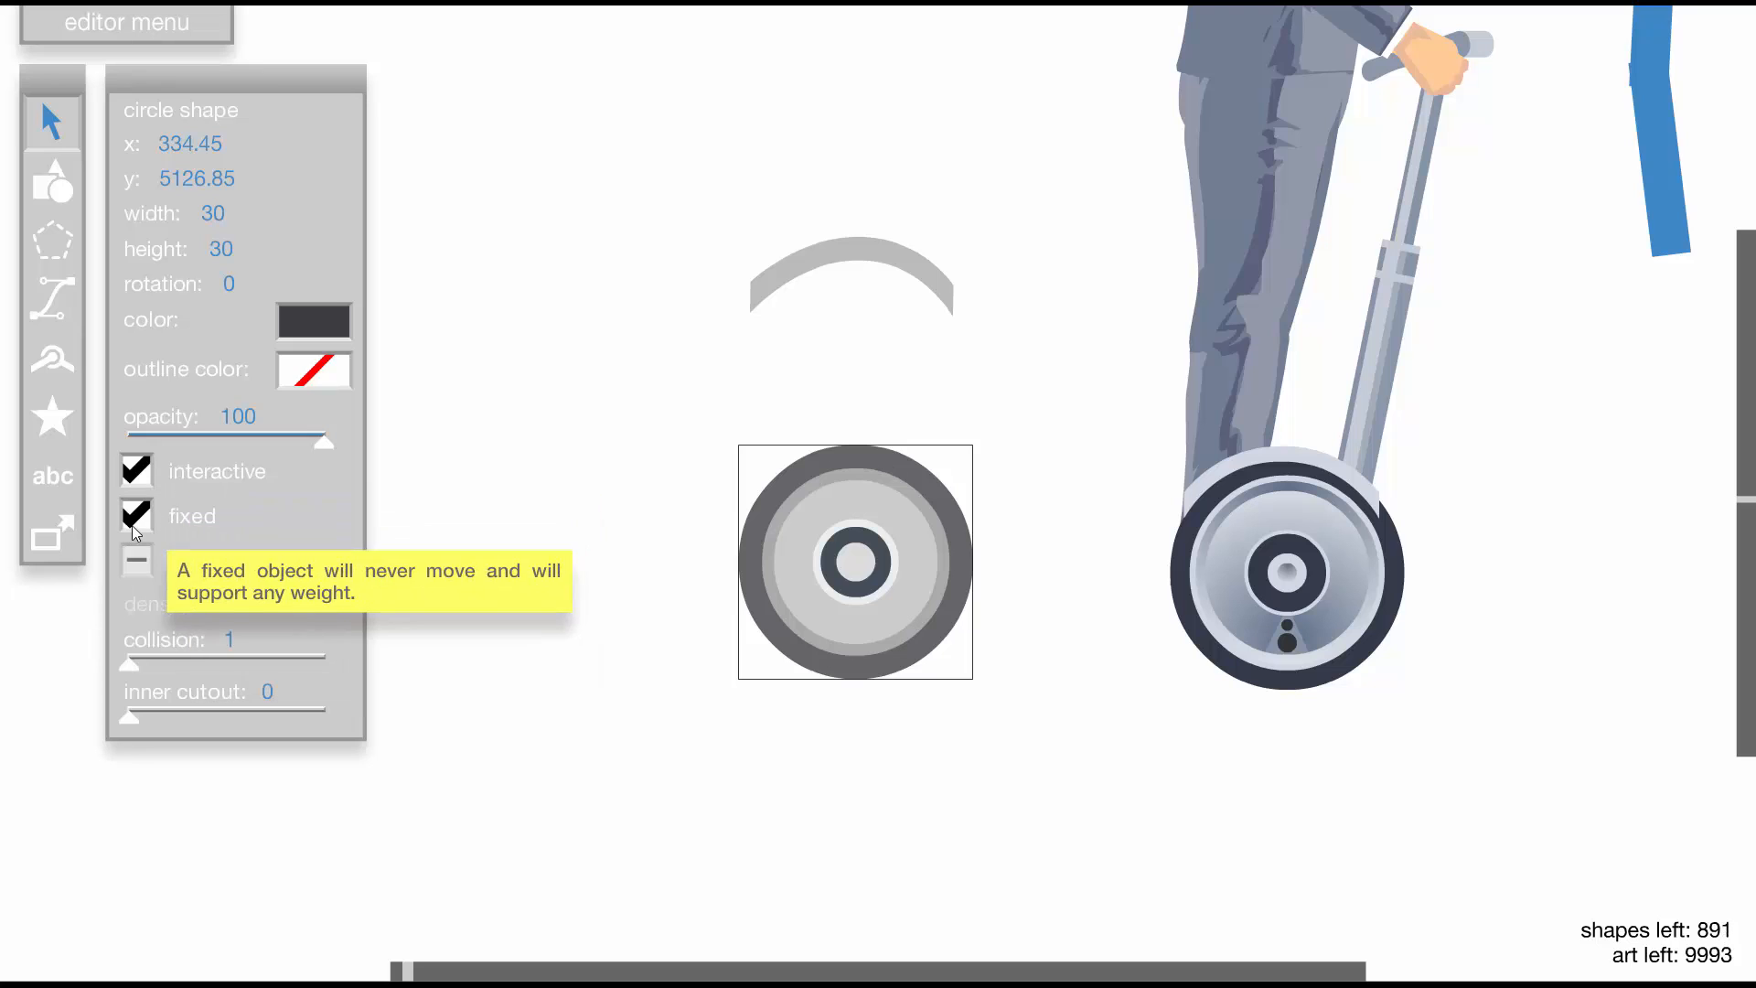
{"action": "left_click", "coordinate": [137, 518]}
Group all the circles of the redrawn wheel into one object
{"action": "left_click", "coordinate": [732, 428]}
{"action": "left_click_drag", "start_coordinate": [719, 416], "coordinate": [952, 752]}
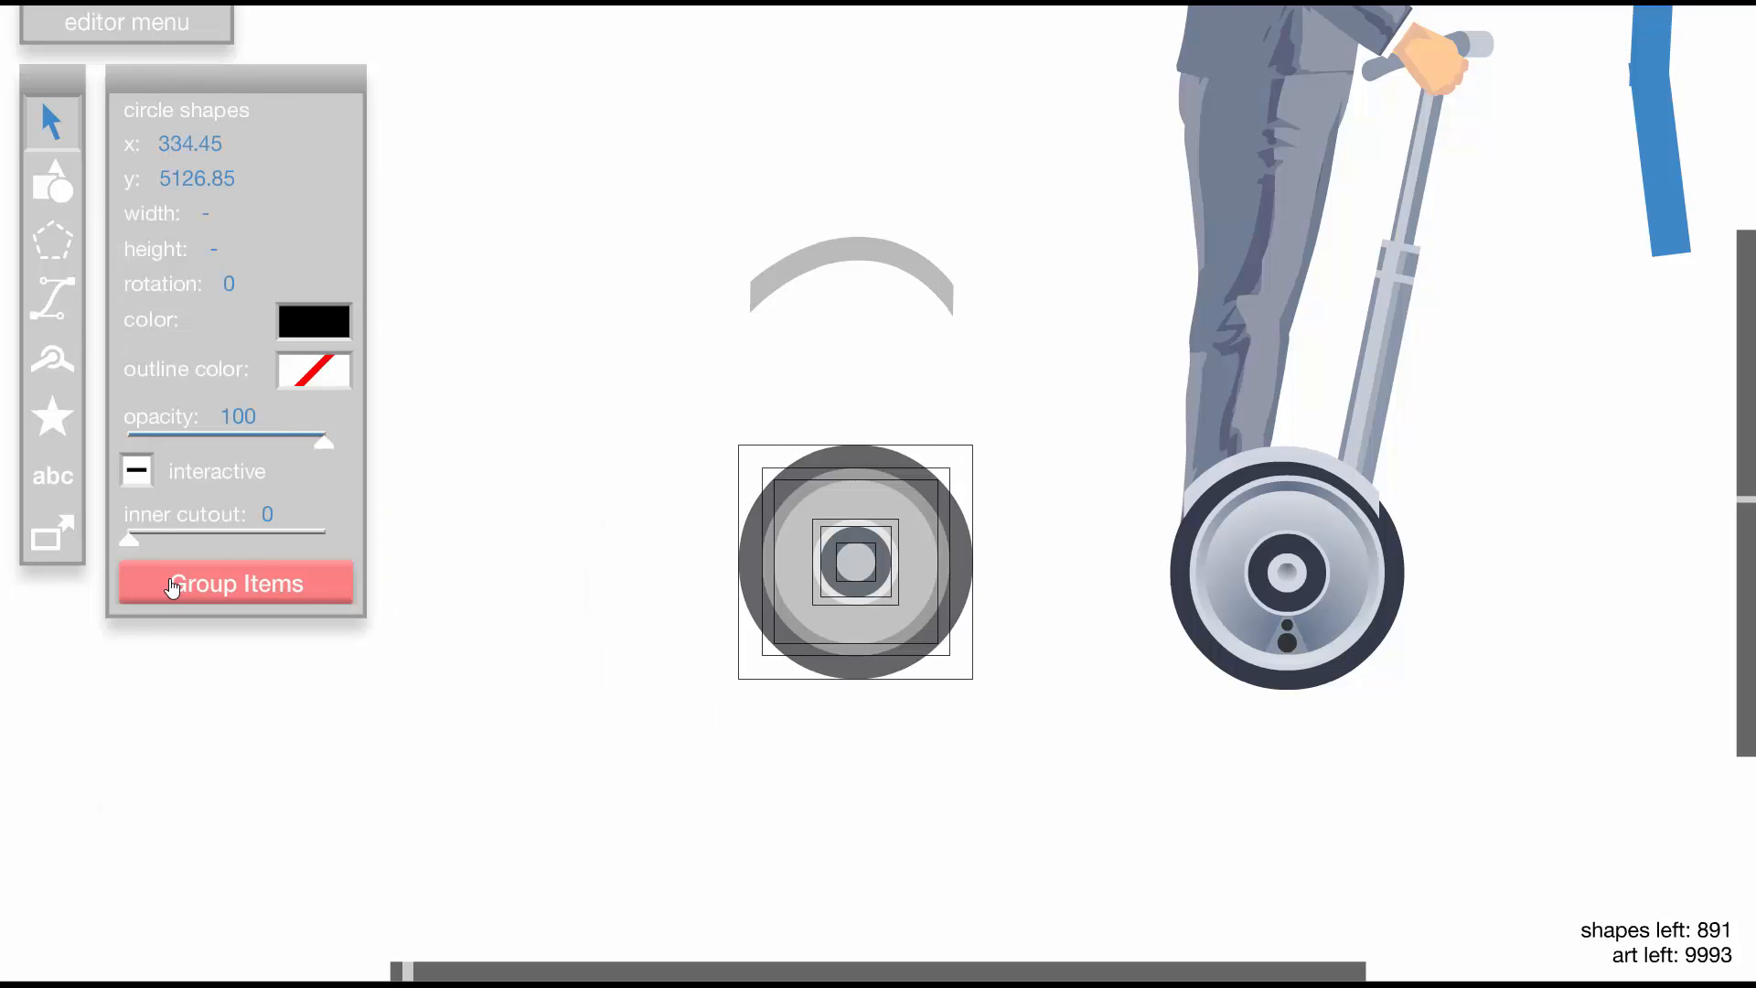
{"action": "left_click", "coordinate": [168, 584]}
{"action": "left_click", "coordinate": [569, 431]}
Test-run the level and drive the segway around near the new wheel, ending the run after checking it
{"action": "key", "text": "t"}
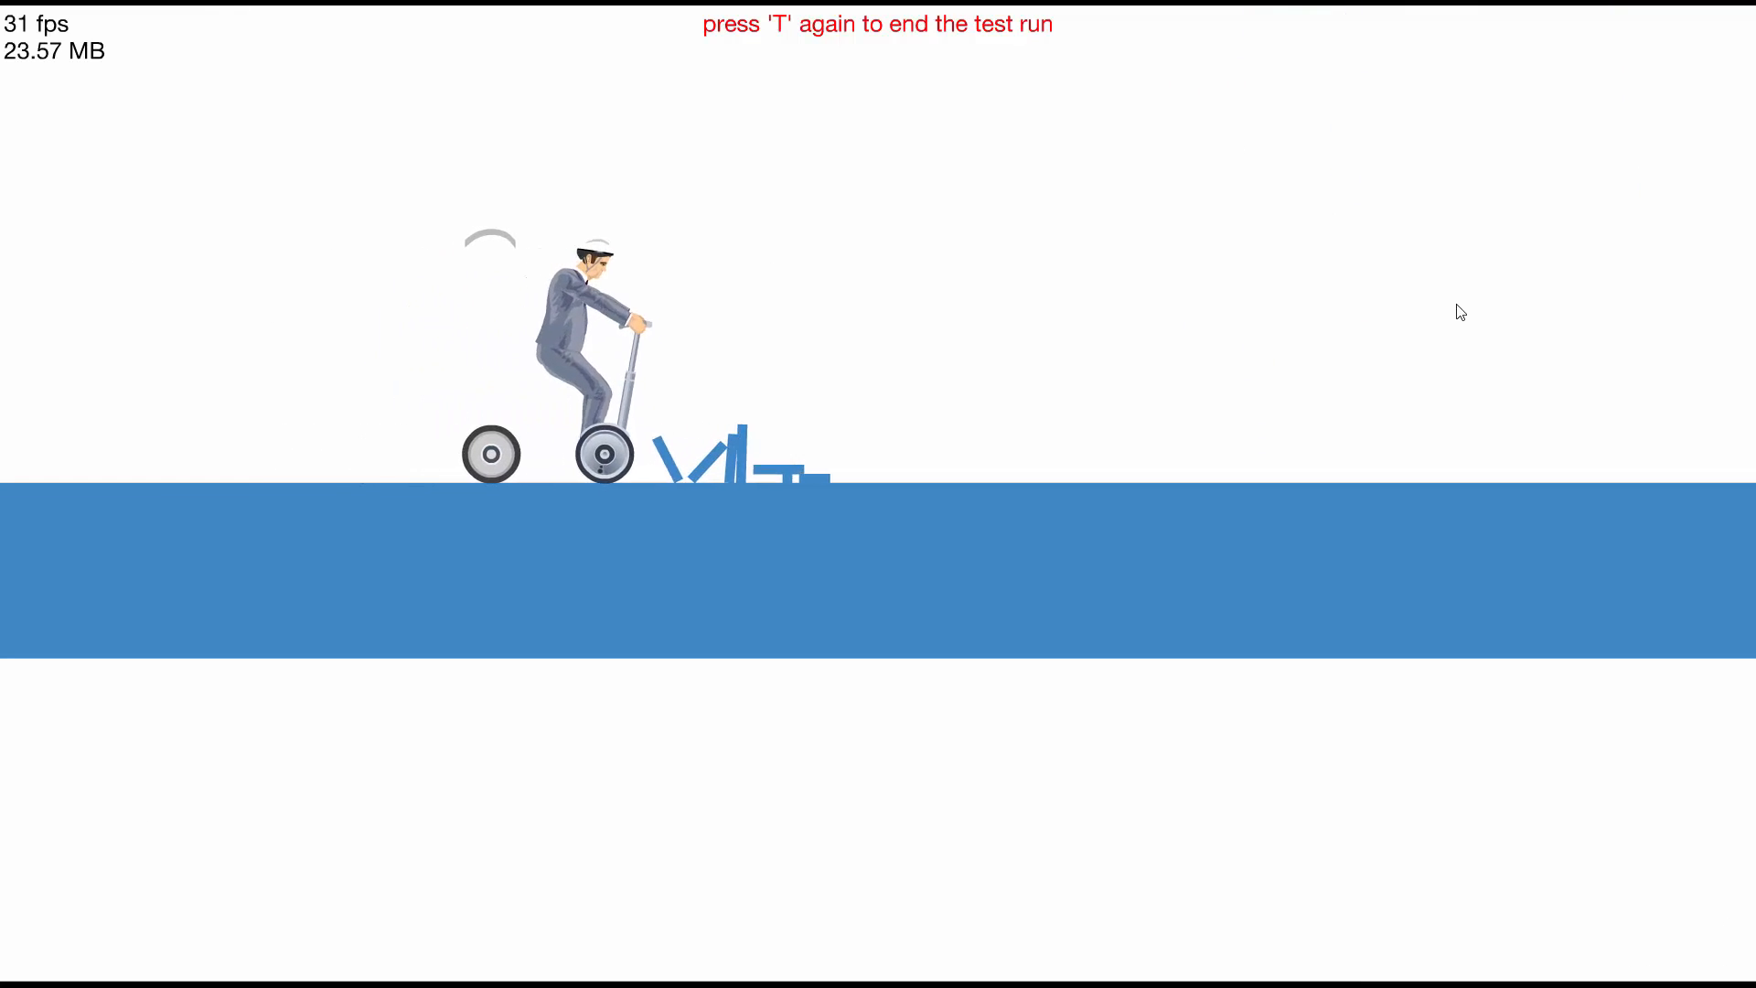
{"action": "key", "text": "Down"}
{"action": "key", "text": "Up"}
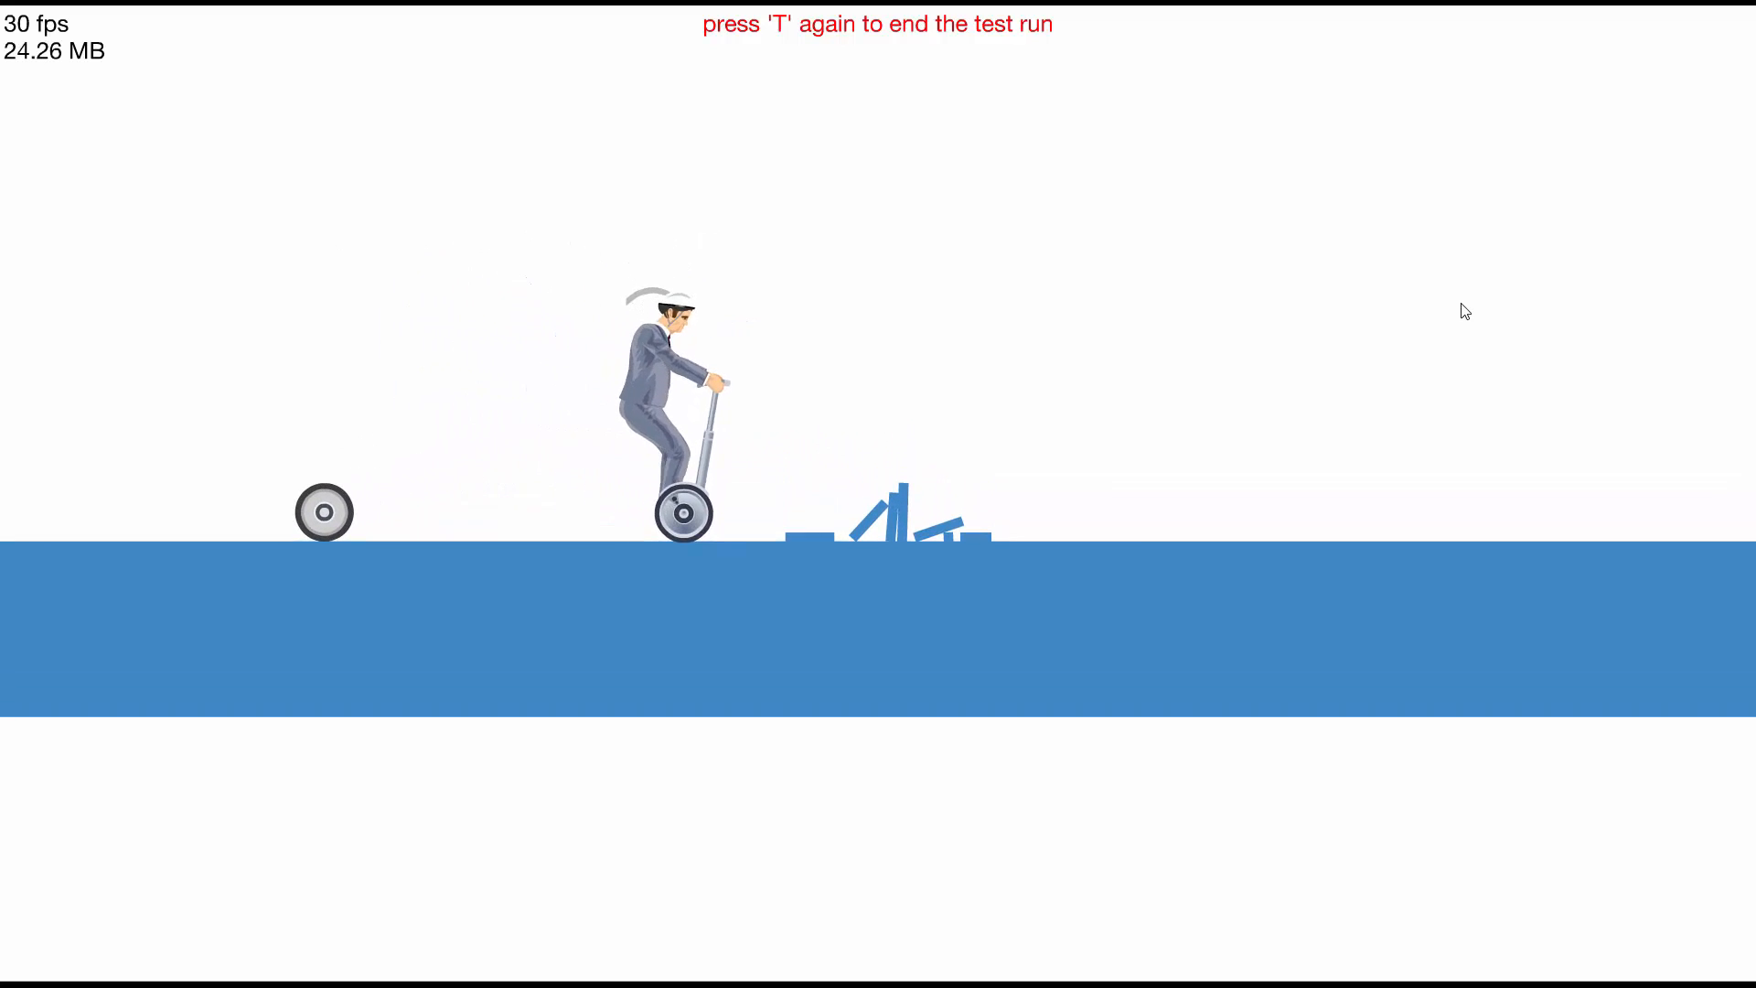
{"action": "key", "text": "t"}
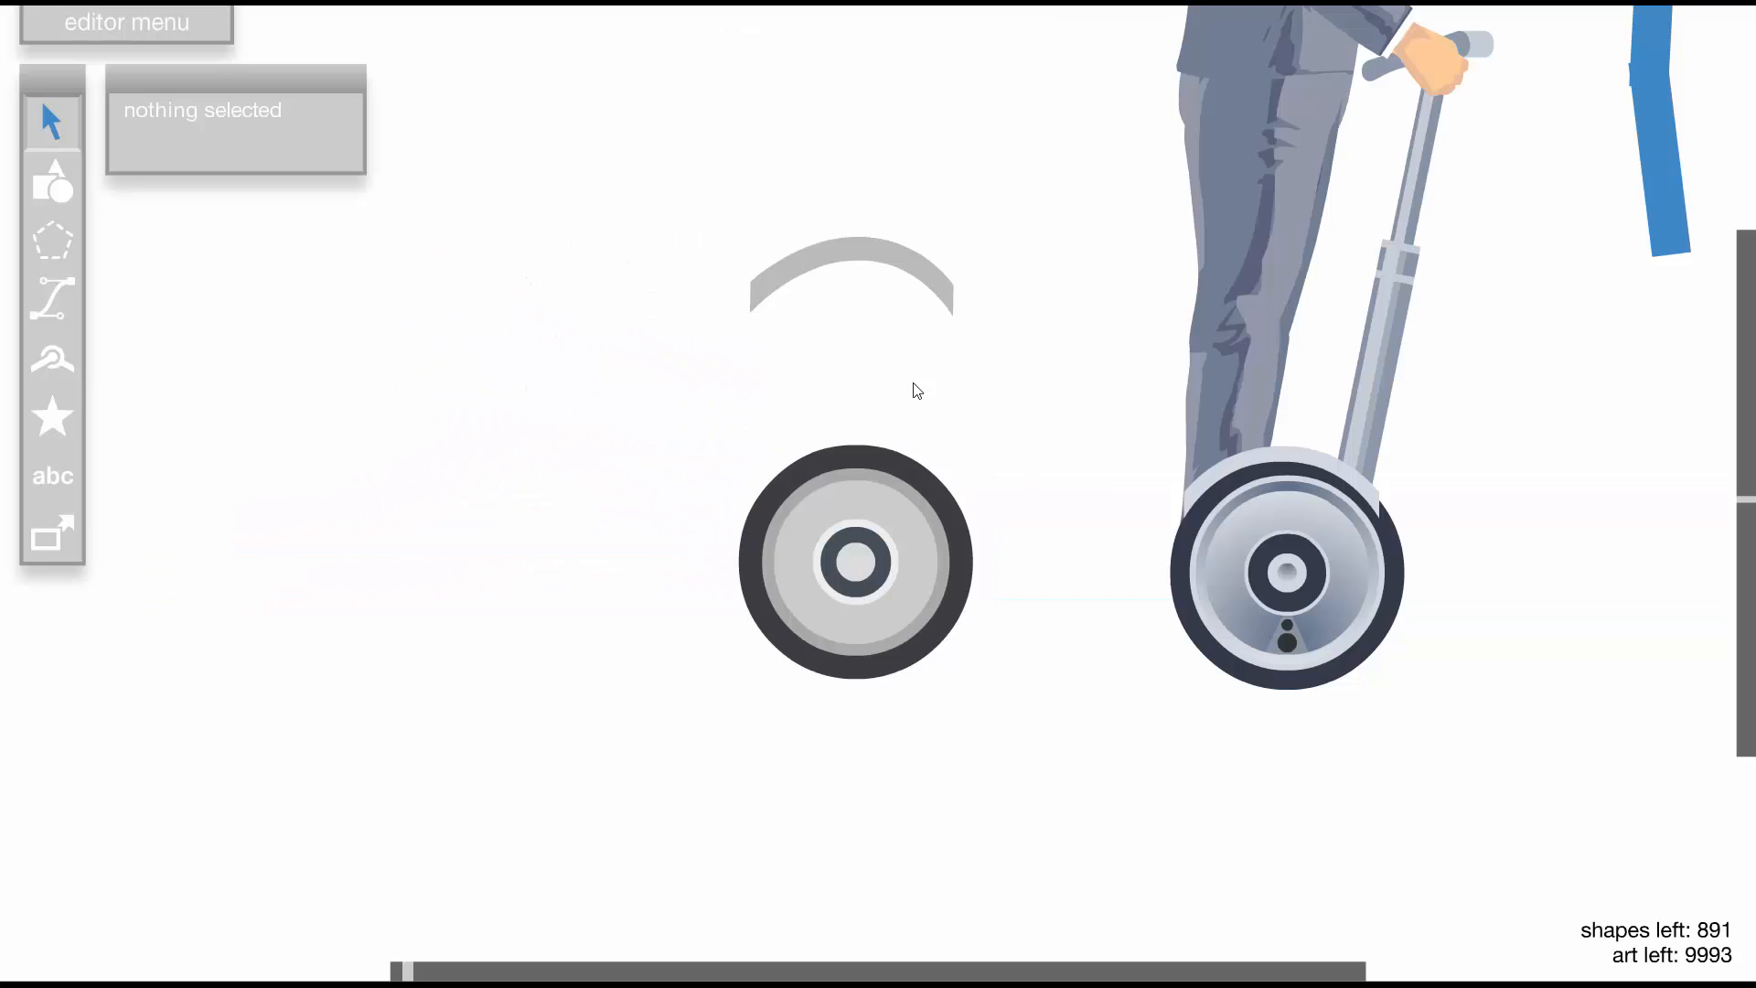
{"action": "key", "text": "t"}
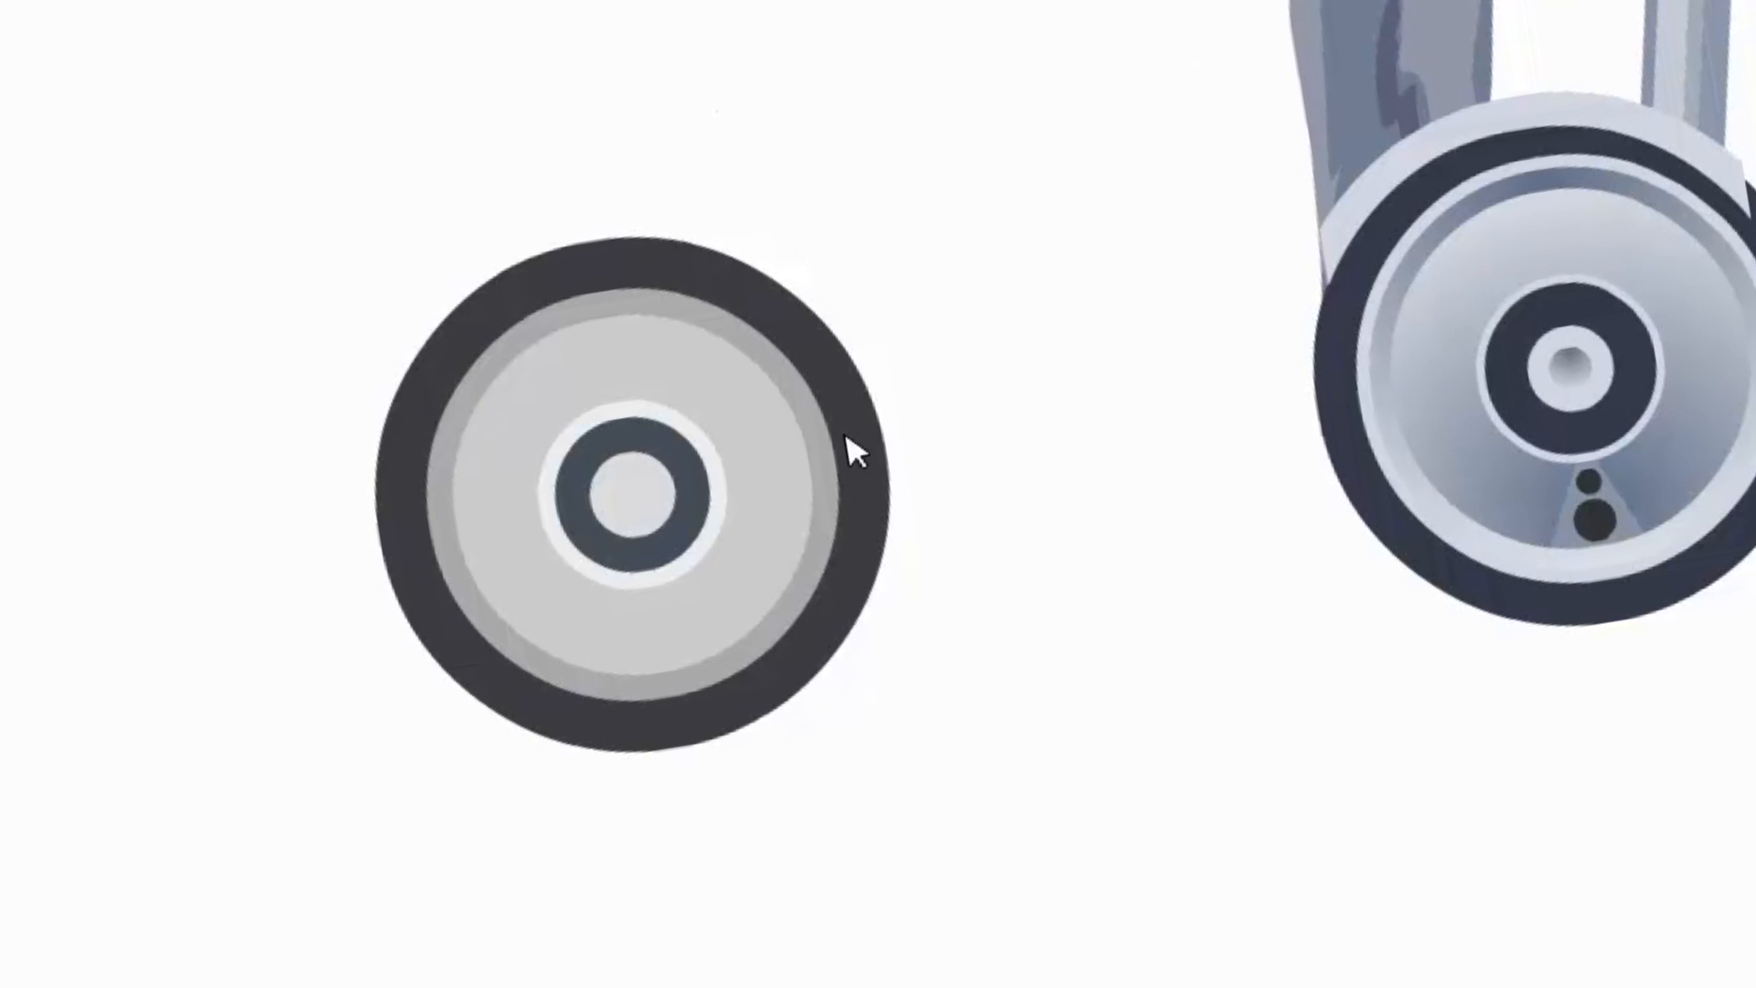
{"action": "key", "text": "t"}
Move the grouped wheel away from the segway to clear space beside it
{"action": "left_click_drag", "start_coordinate": [805, 533], "coordinate": [486, 487]}
{"action": "left_click", "coordinate": [670, 235]}
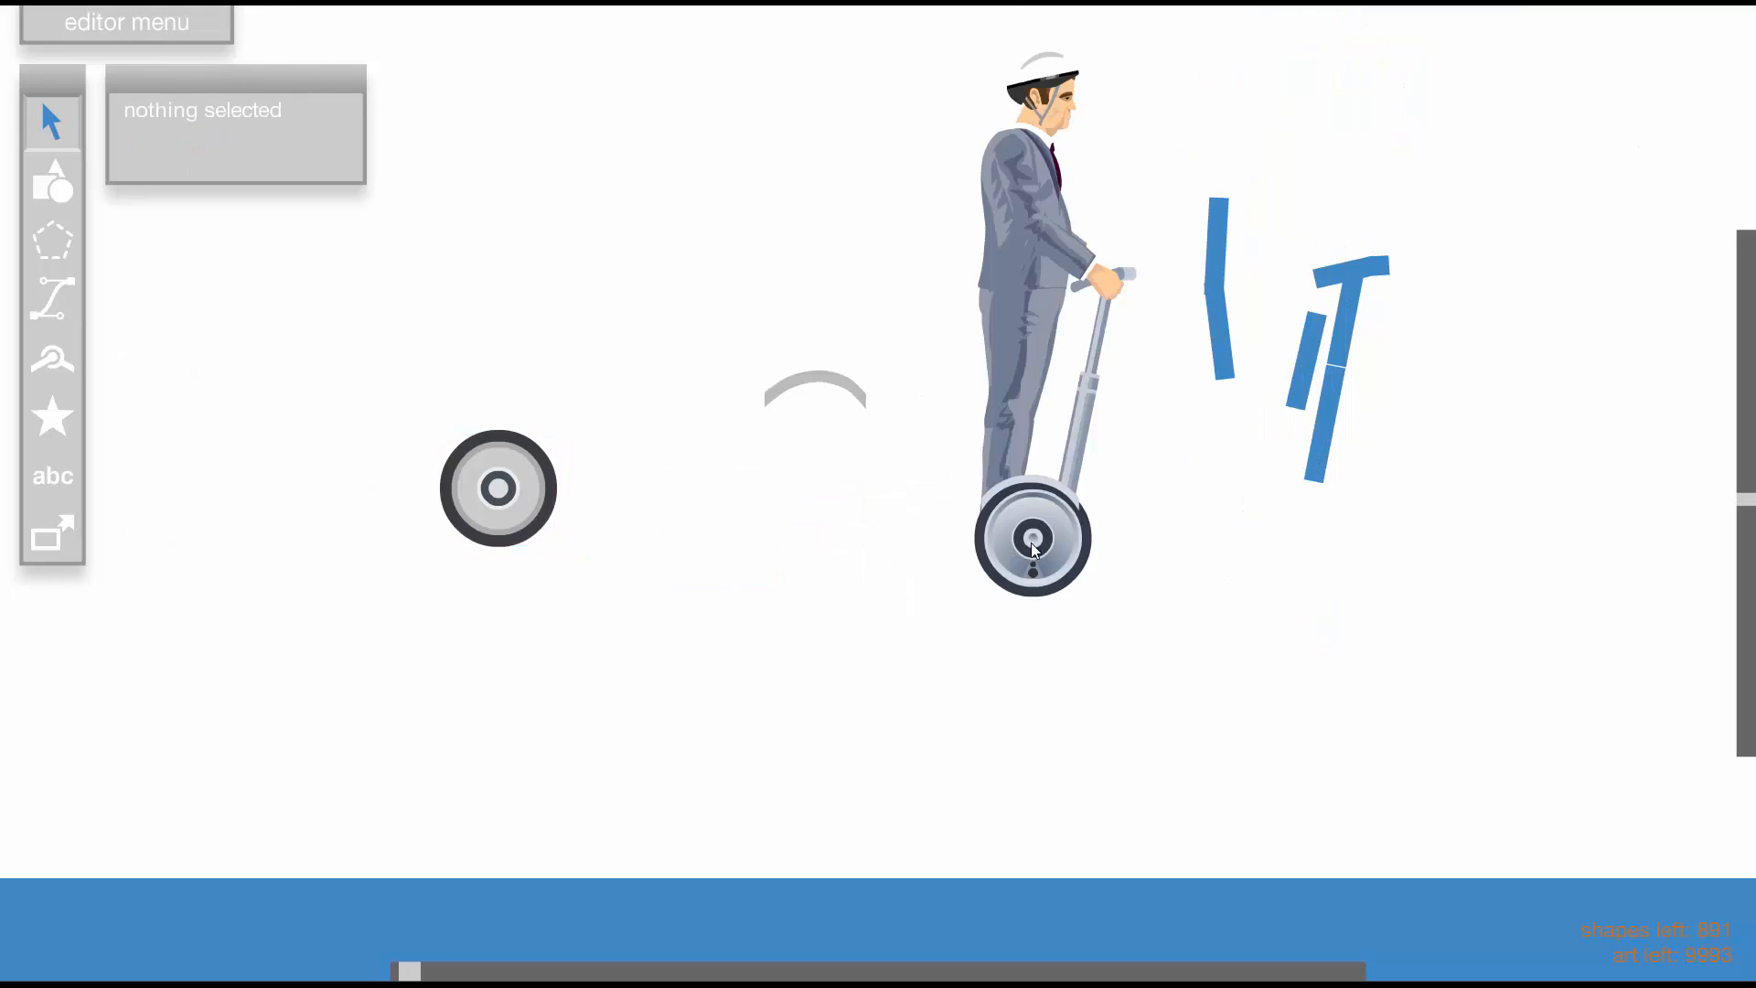
{"action": "key", "text": "z"}
{"action": "left_click", "coordinate": [1004, 442]}
{"action": "left_click_drag", "start_coordinate": [519, 364], "coordinate": [464, 418]}
{"action": "left_click", "coordinate": [343, 353]}
Trace the thick lower part of the segway's steering post as a four-cornered art shape
{"action": "left_click", "coordinate": [43, 307]}
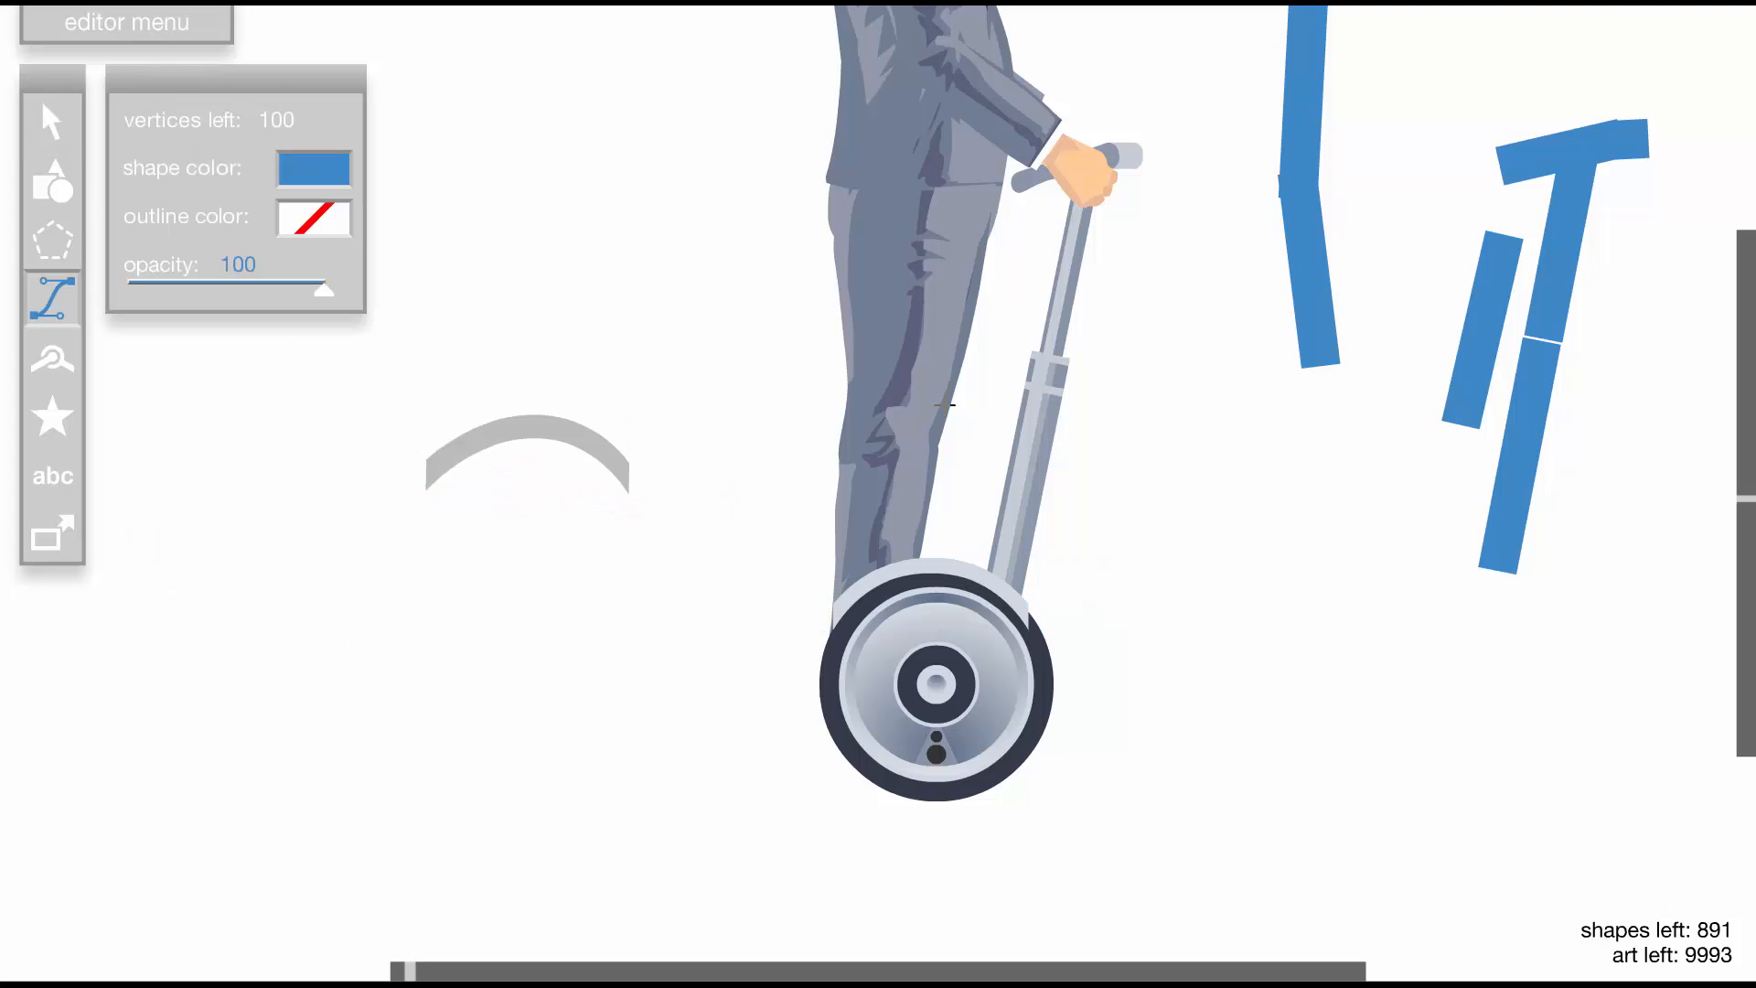
{"action": "left_click_drag", "start_coordinate": [1027, 549], "coordinate": [943, 513]}
{"action": "left_click", "coordinate": [818, 503]}
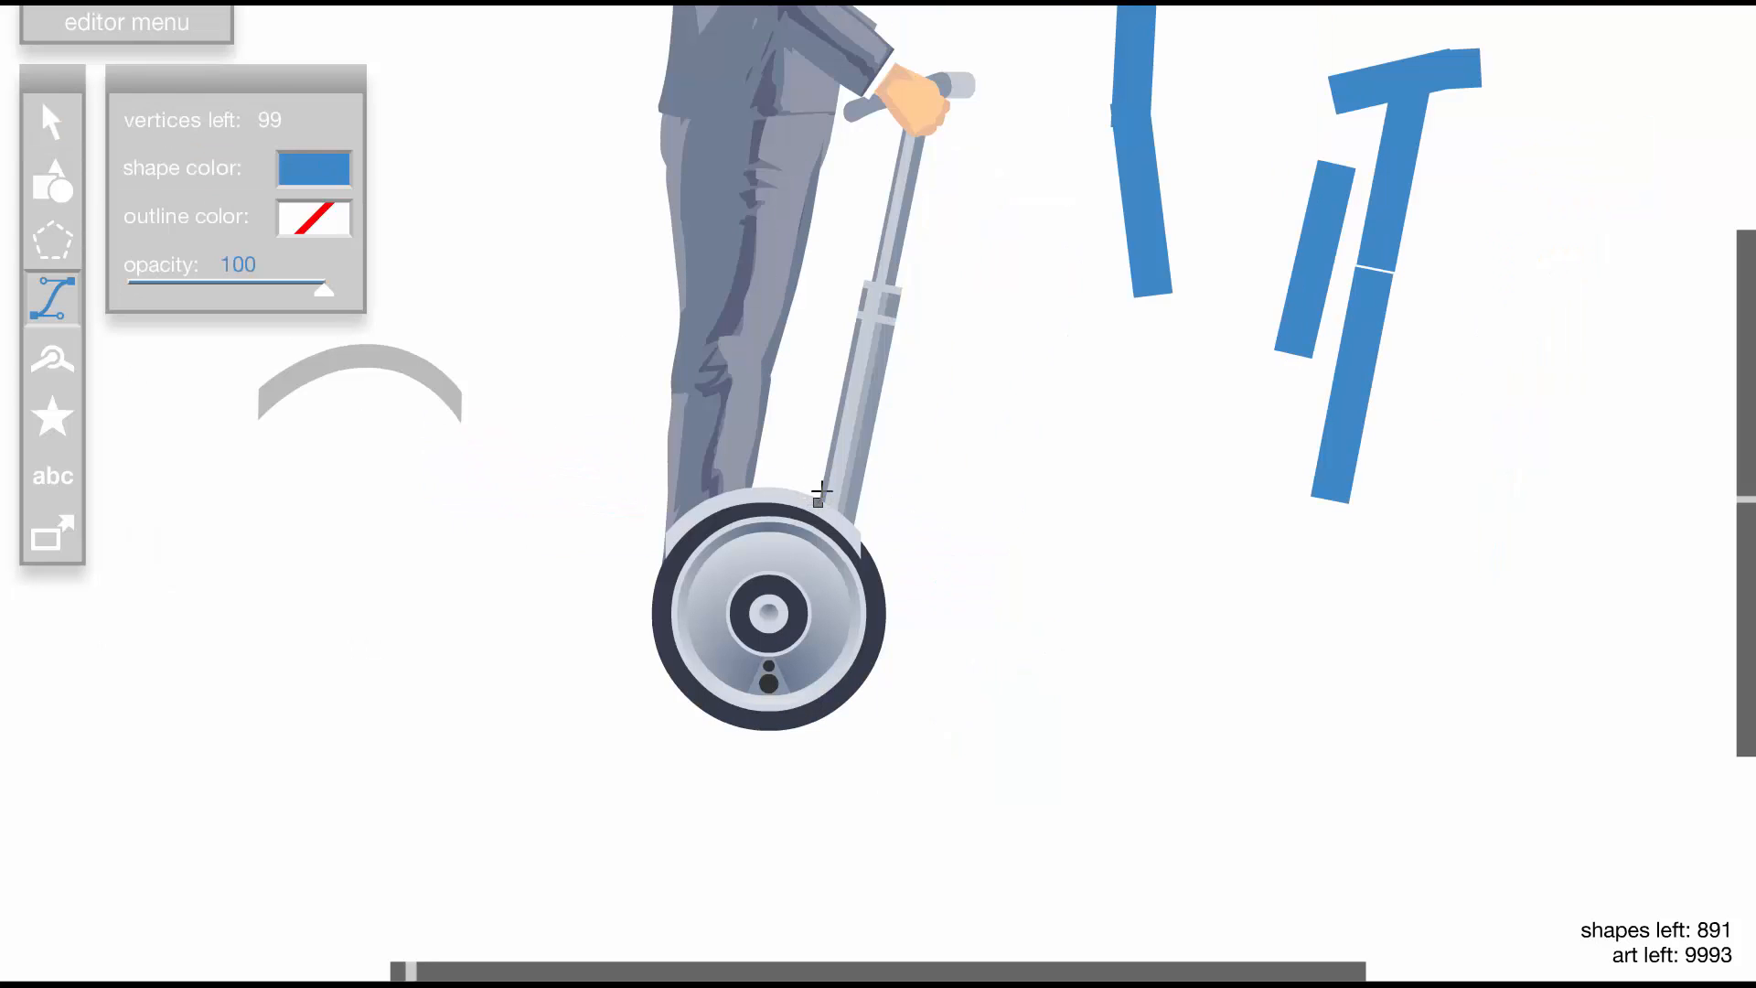
{"action": "left_click", "coordinate": [866, 276]}
{"action": "left_click", "coordinate": [903, 285]}
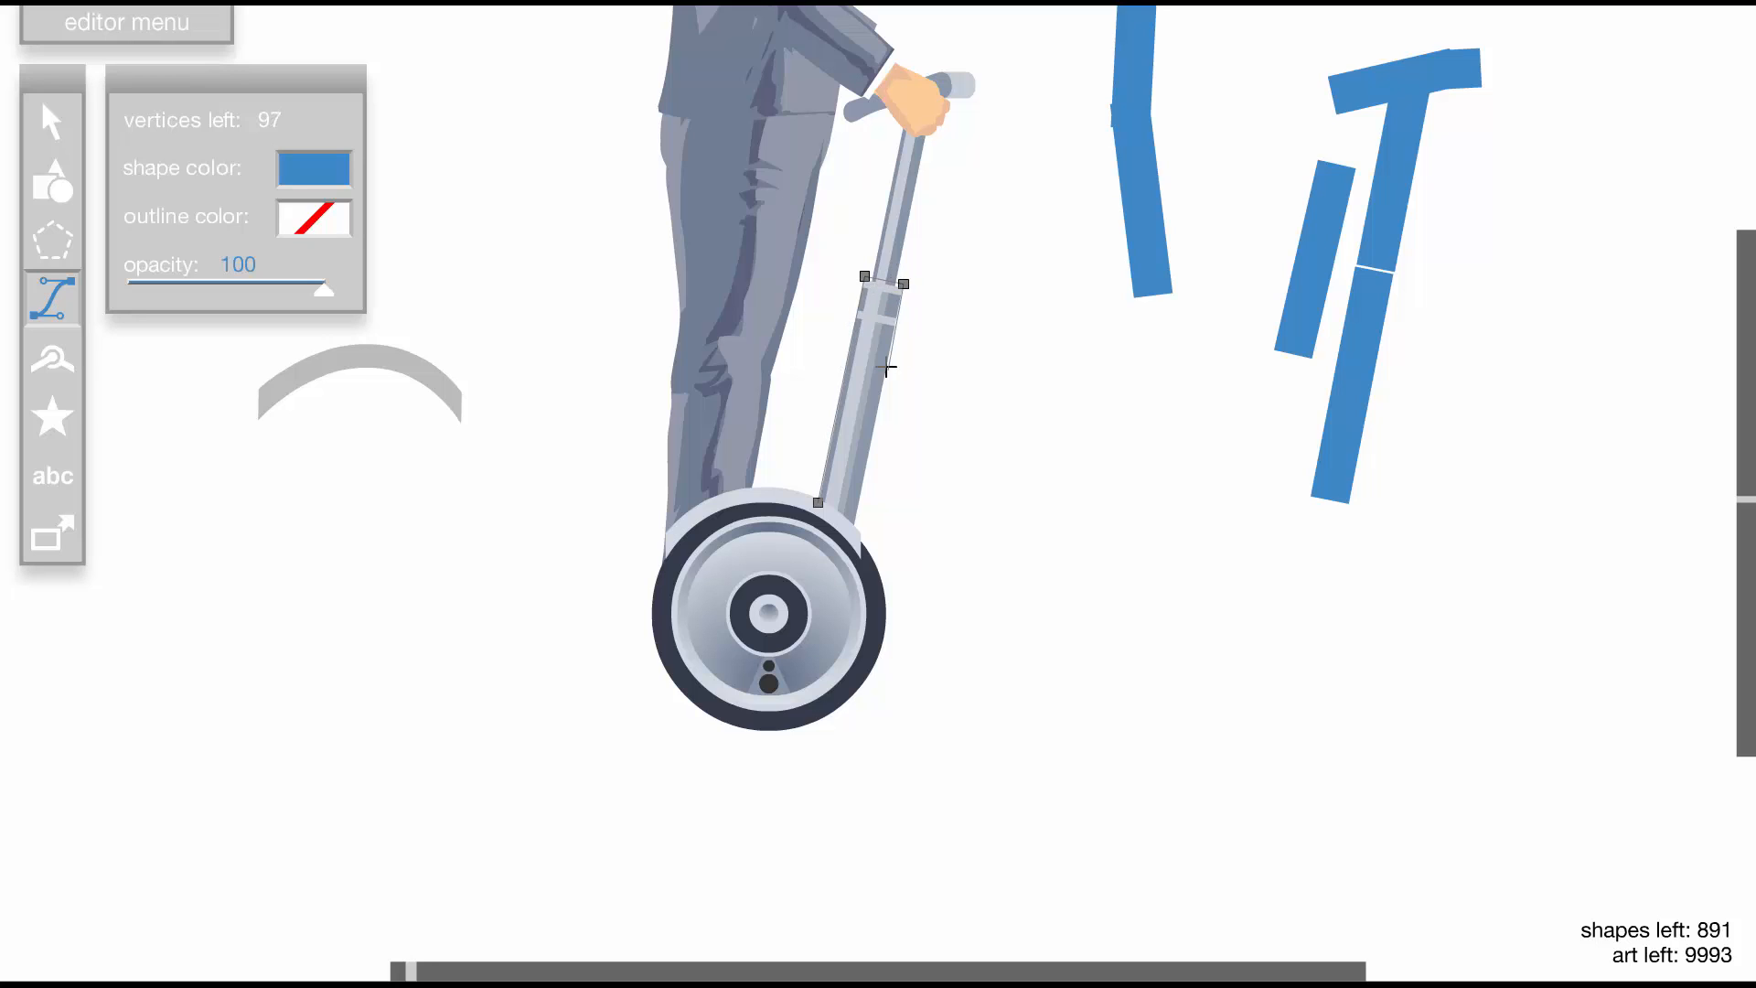
{"action": "left_click", "coordinate": [850, 529]}
{"action": "left_click", "coordinate": [865, 276]}
Trace the thin upper part of the steering post up to the character's hand as an art shape
{"action": "left_click", "coordinate": [873, 283]}
{"action": "left_click", "coordinate": [935, 89]}
{"action": "left_click", "coordinate": [873, 284]}
{"action": "left_click", "coordinate": [904, 104]}
Trace the segway's handlebar as a closed art shape with curved ends
{"action": "left_click_drag", "start_coordinate": [903, 103], "coordinate": [871, 113]}
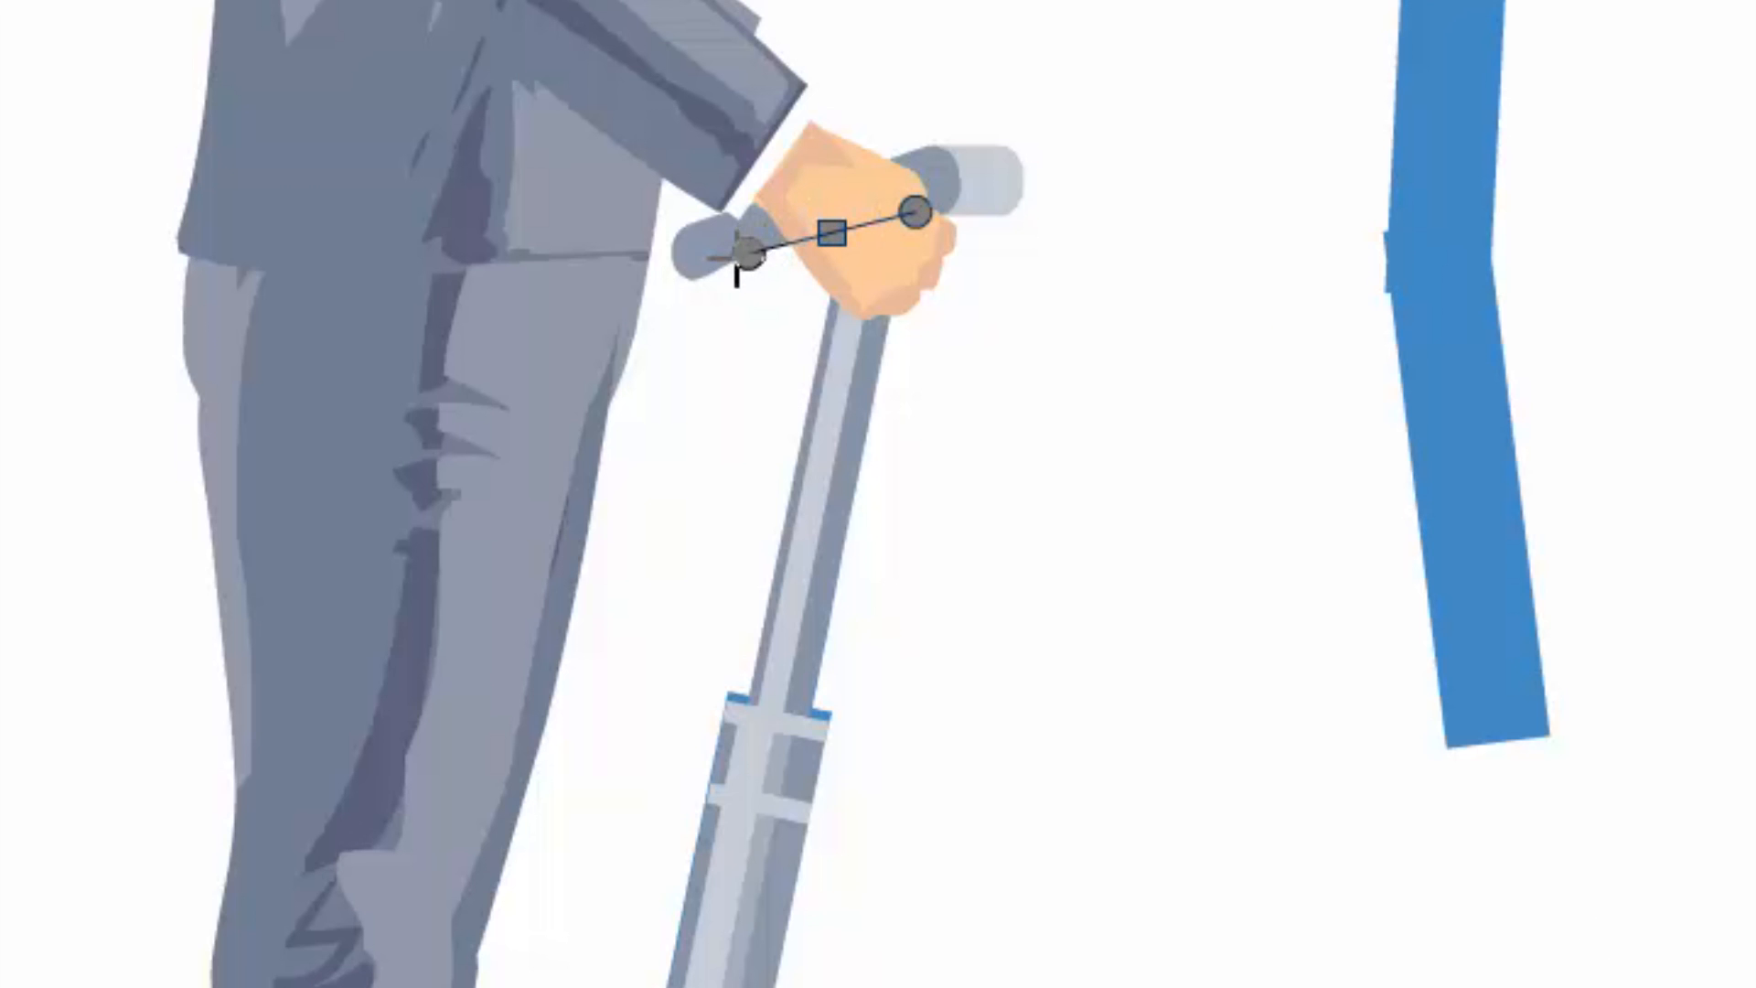
{"action": "left_click", "coordinate": [685, 271]}
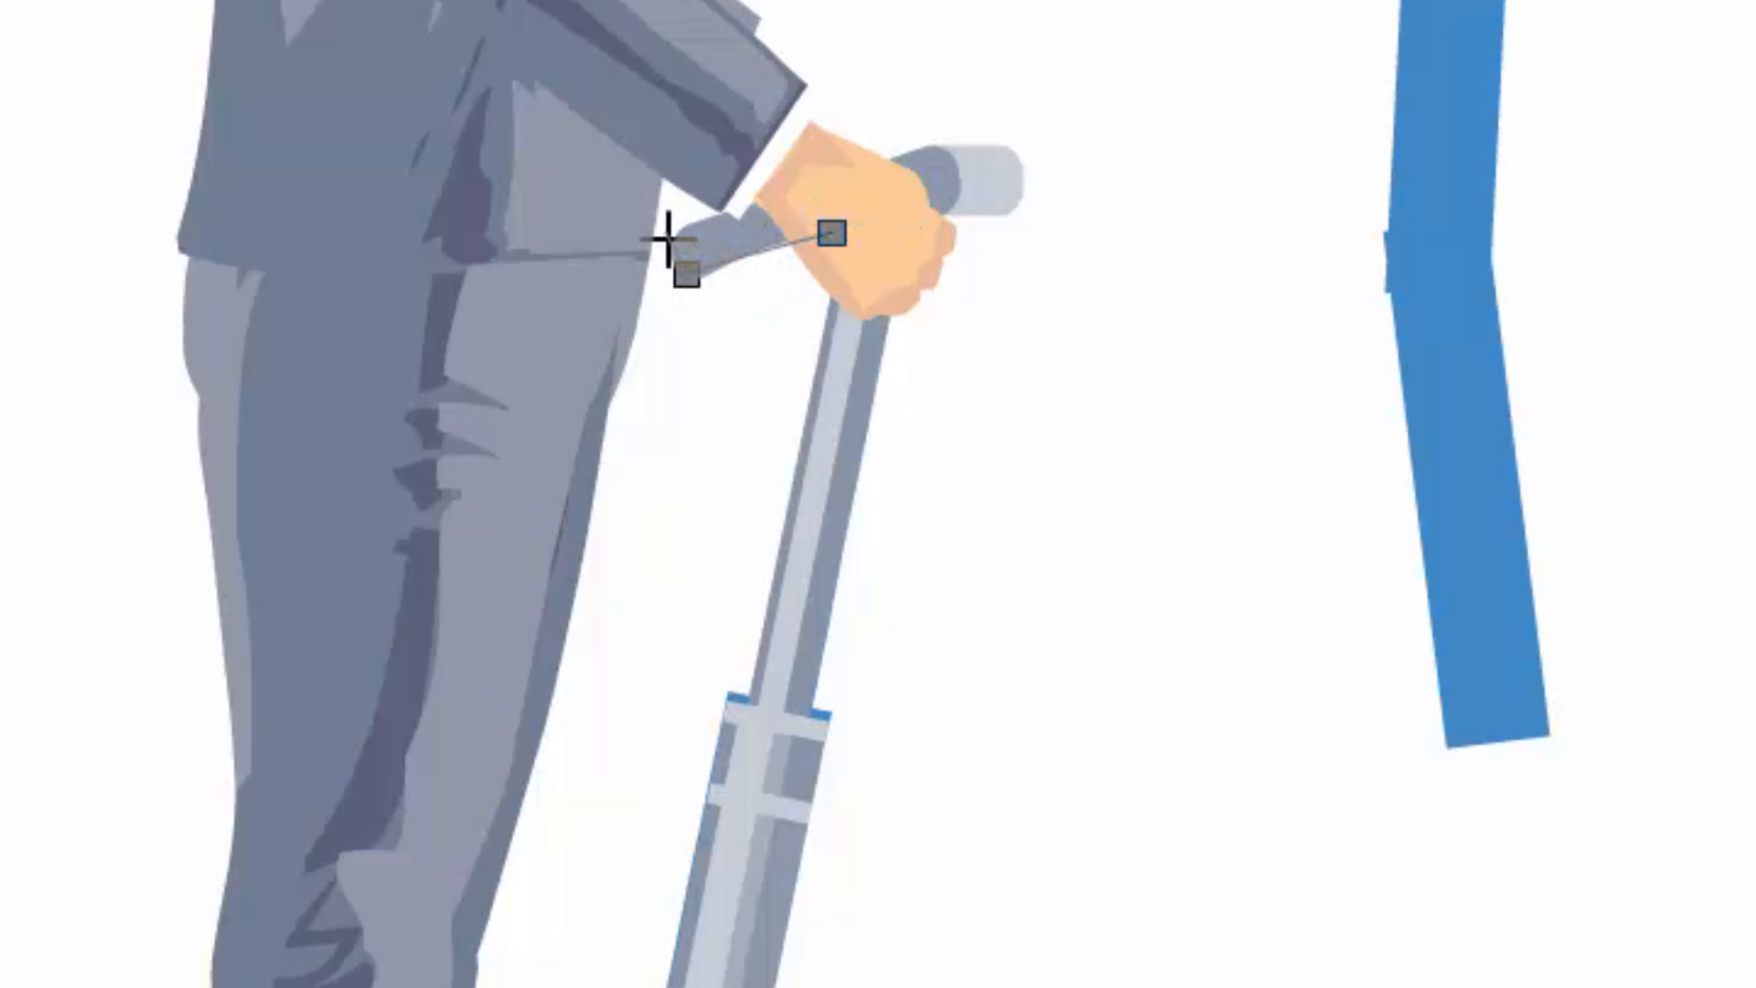
{"action": "key", "text": "ctrl+z"}
{"action": "left_click_drag", "start_coordinate": [665, 254], "coordinate": [684, 193]}
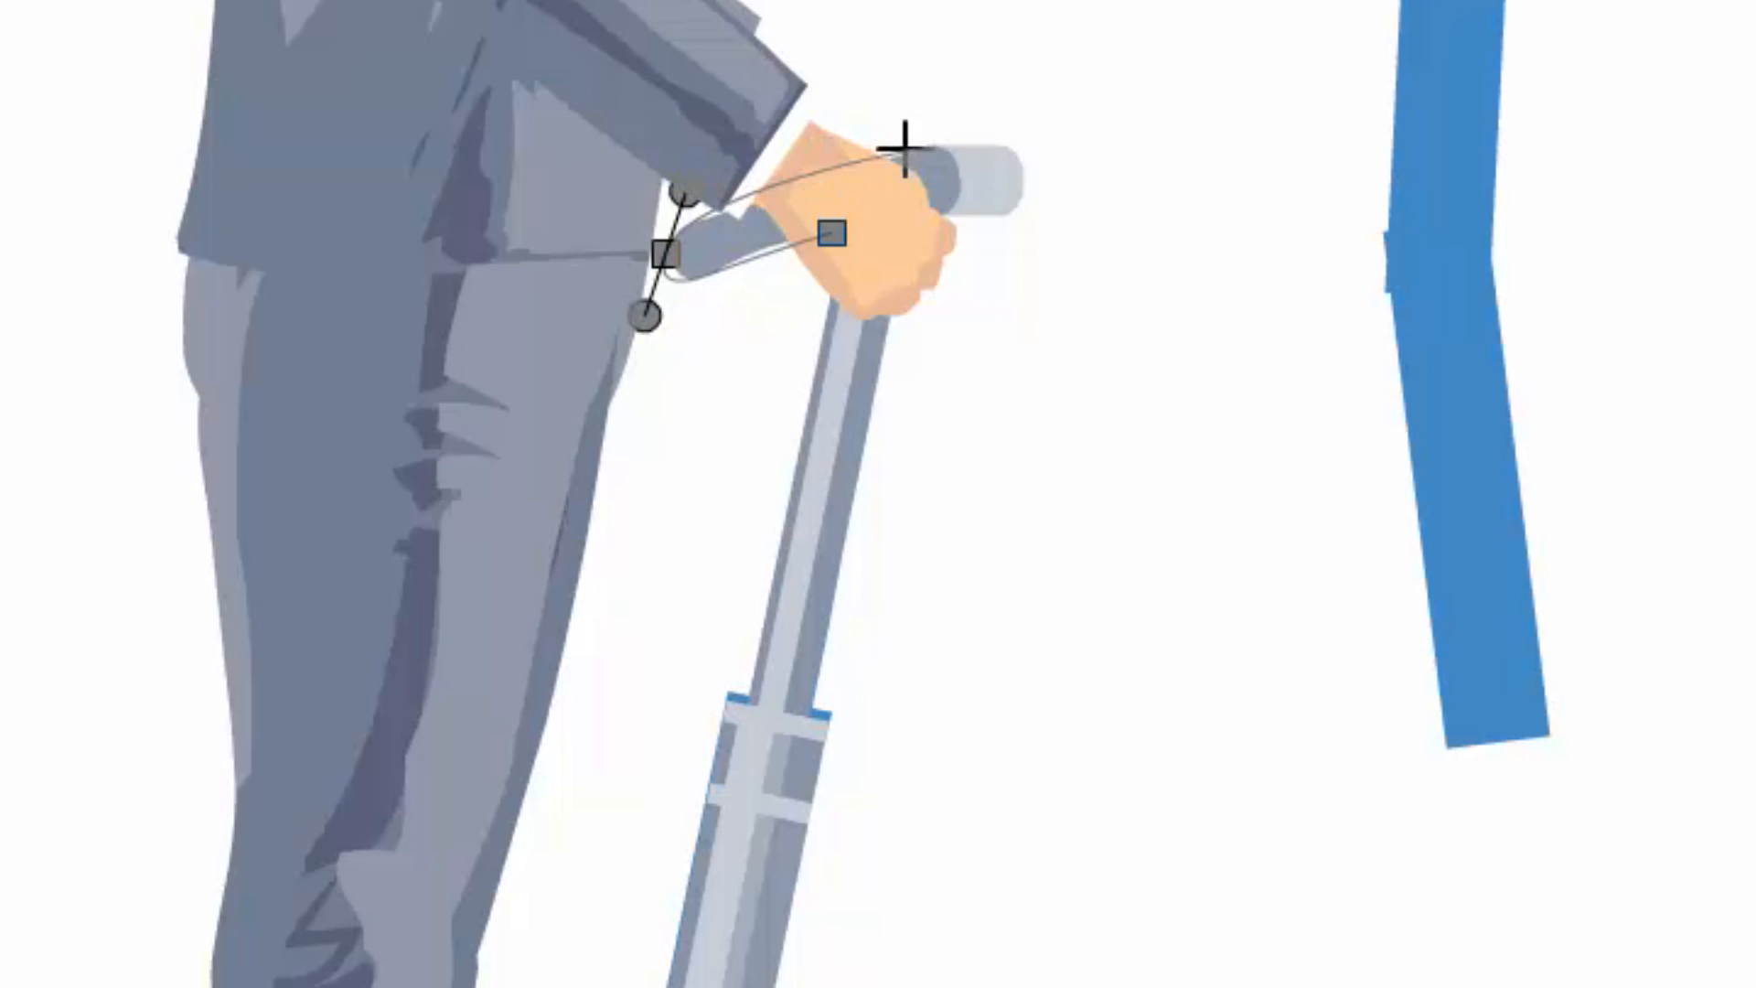
{"action": "left_click_drag", "start_coordinate": [937, 147], "coordinate": [1019, 147]}
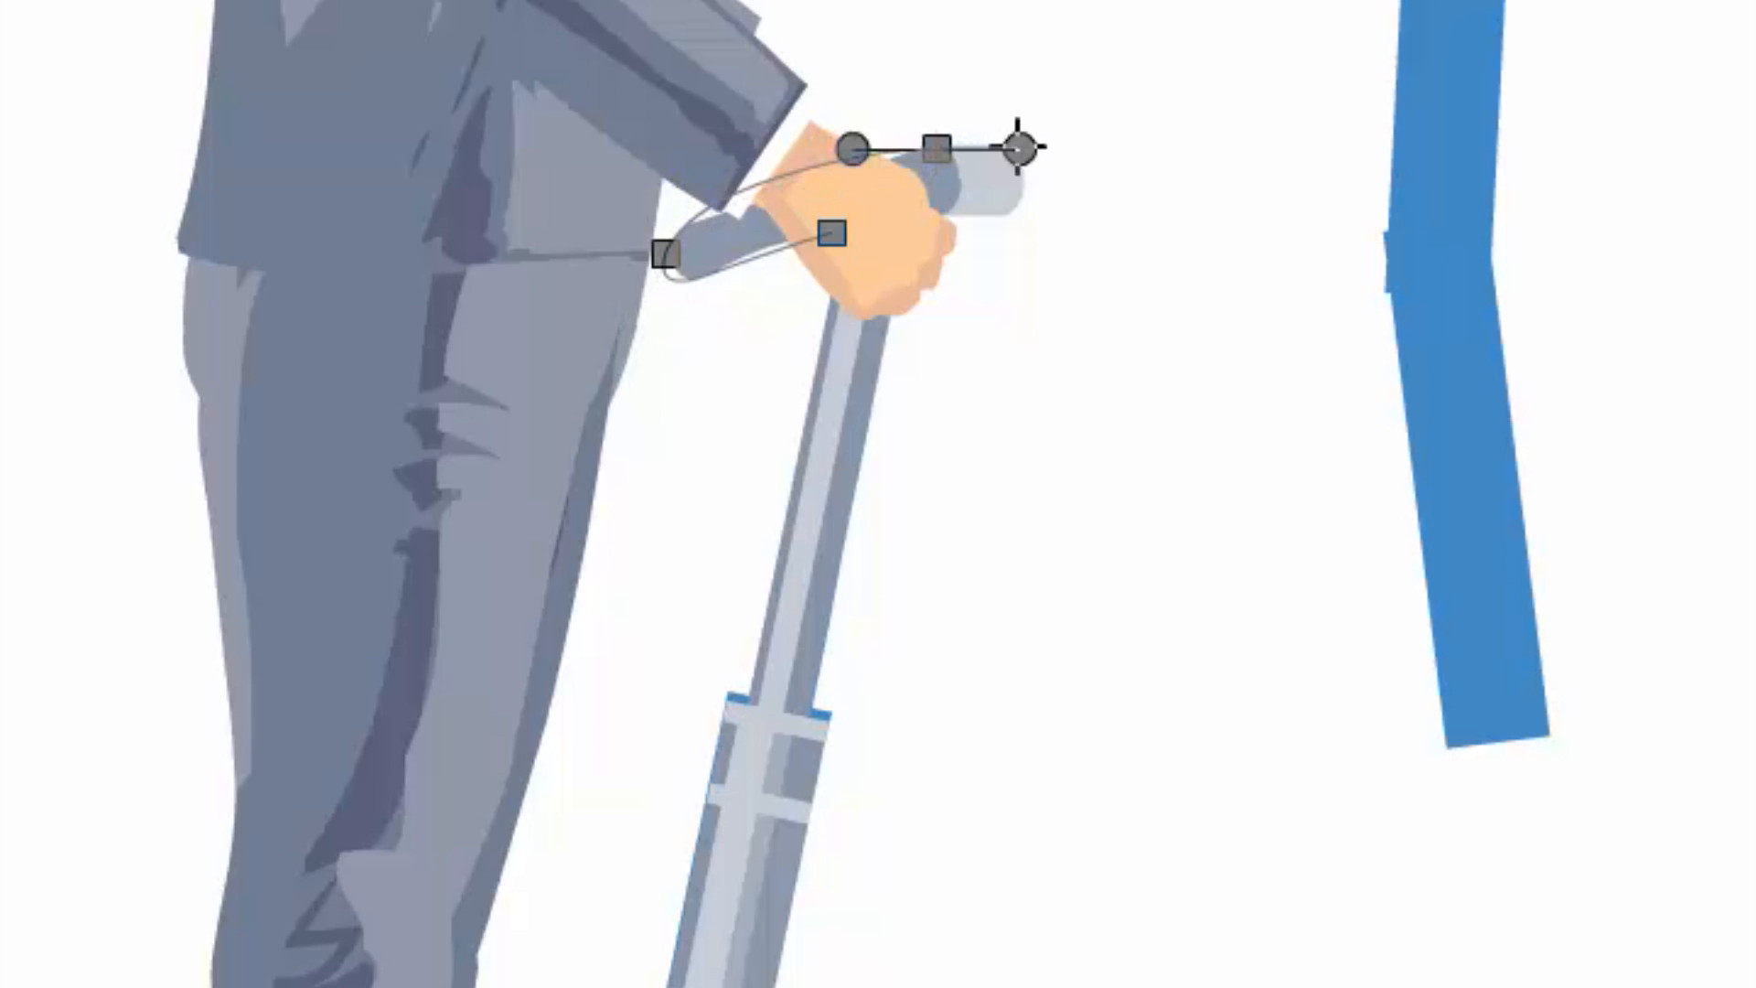
{"action": "left_click", "coordinate": [1021, 190]}
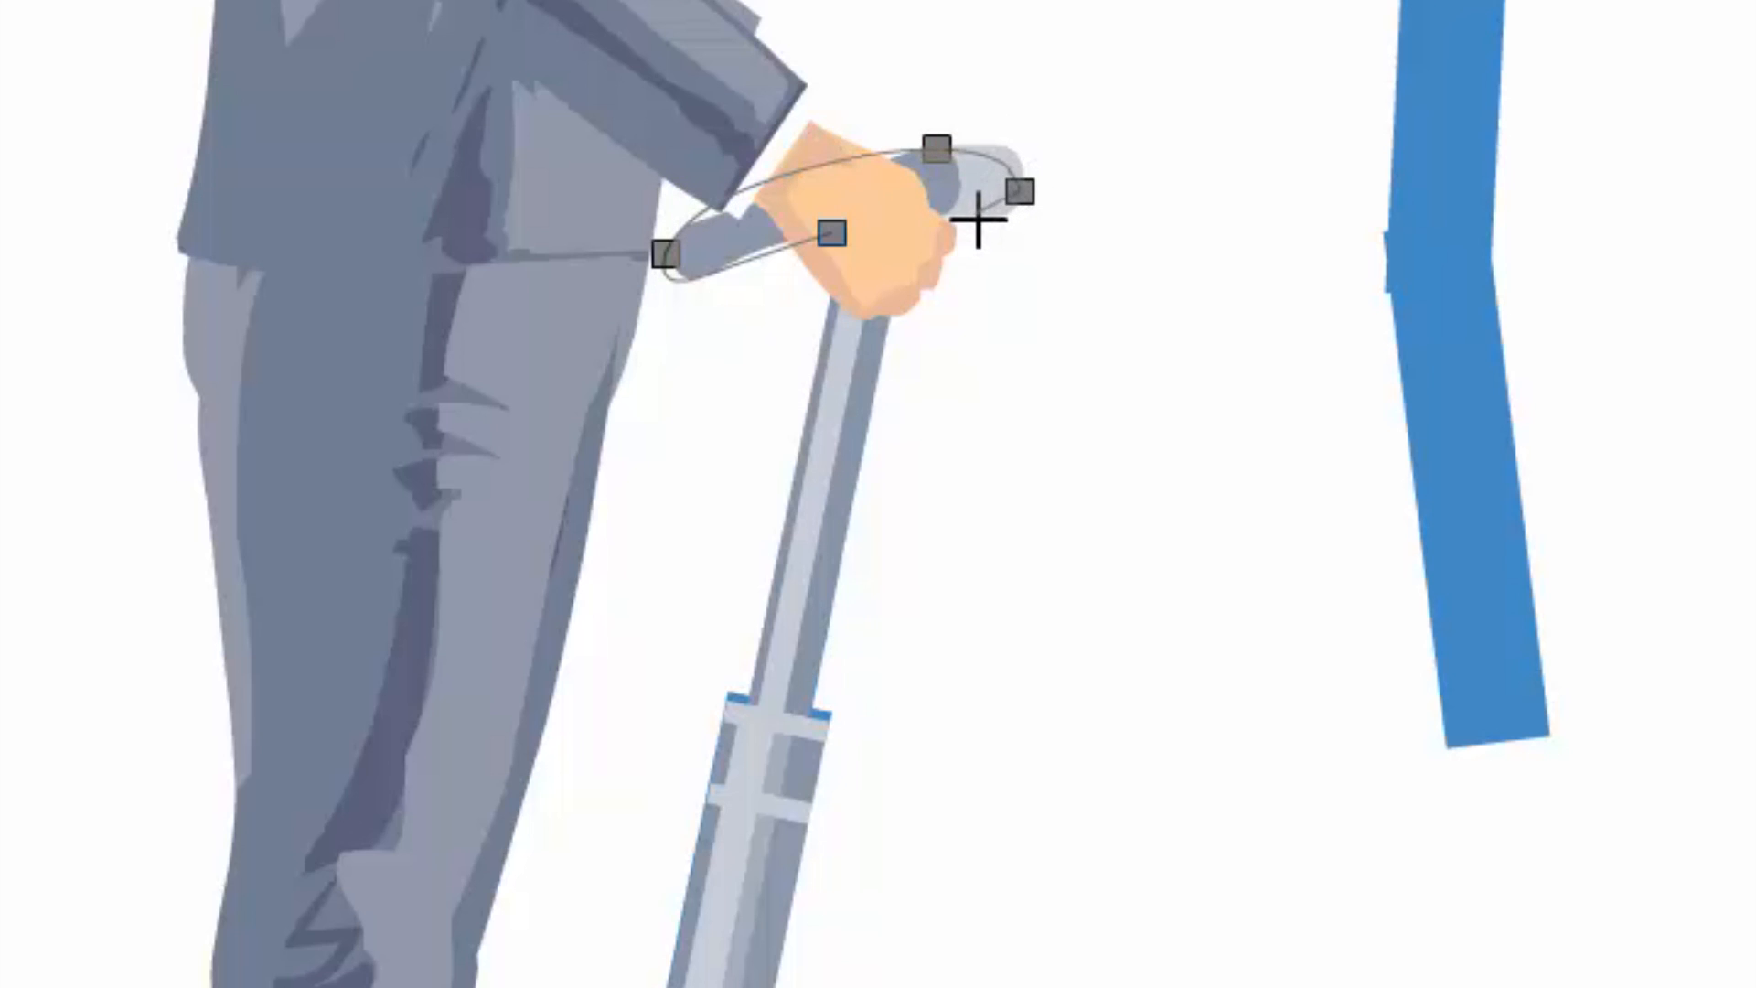
{"action": "left_click_drag", "start_coordinate": [969, 227], "coordinate": [957, 232]}
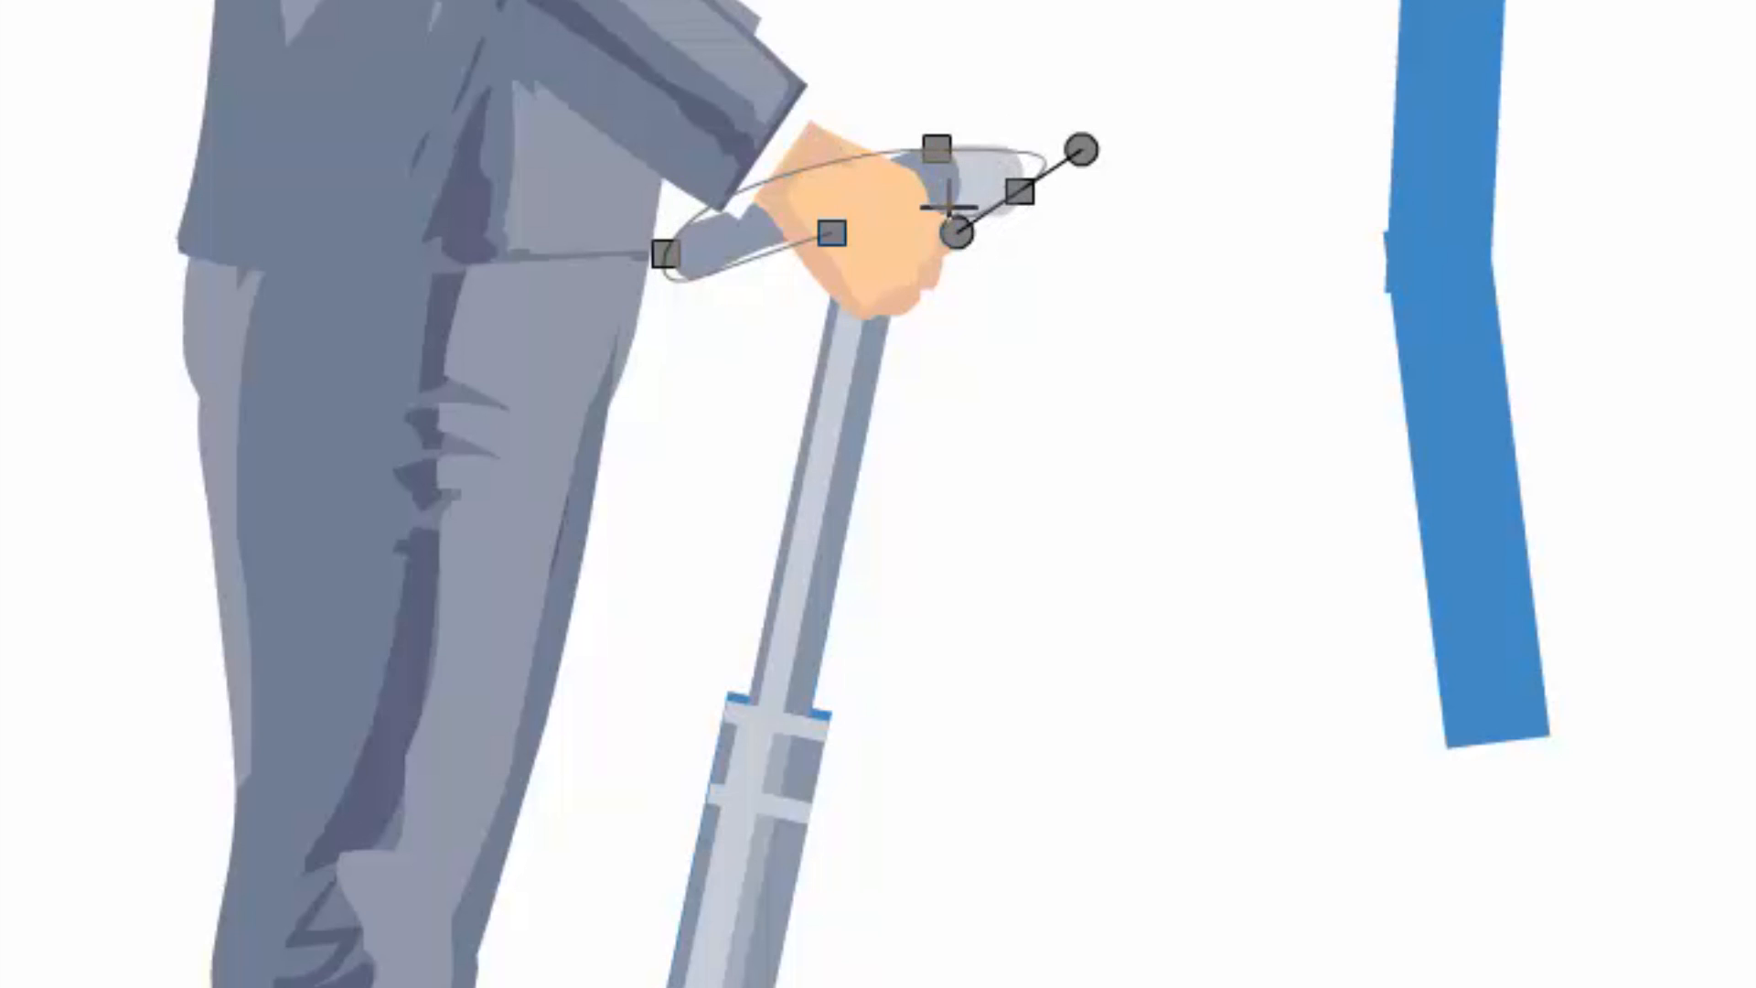
{"action": "left_click", "coordinate": [957, 212]}
{"action": "left_click", "coordinate": [831, 233]}
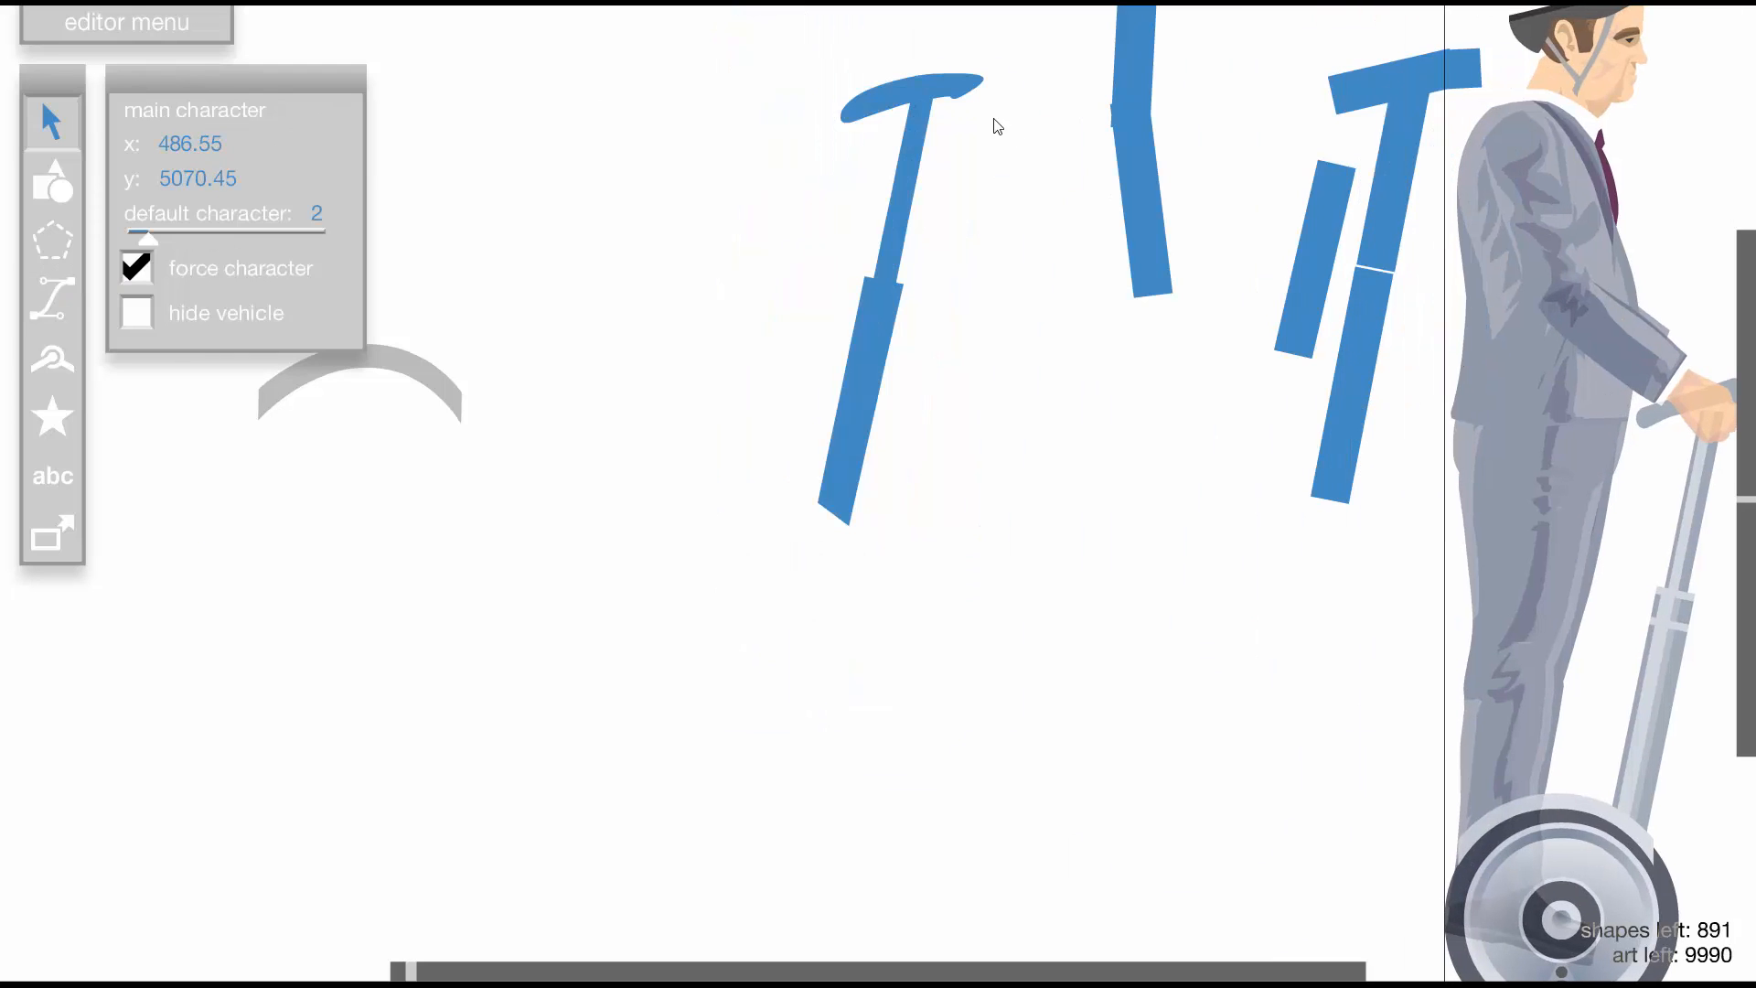
Color the handlebar and both steering post shapes light gray CCCCCC
{"action": "left_click", "coordinate": [968, 101]}
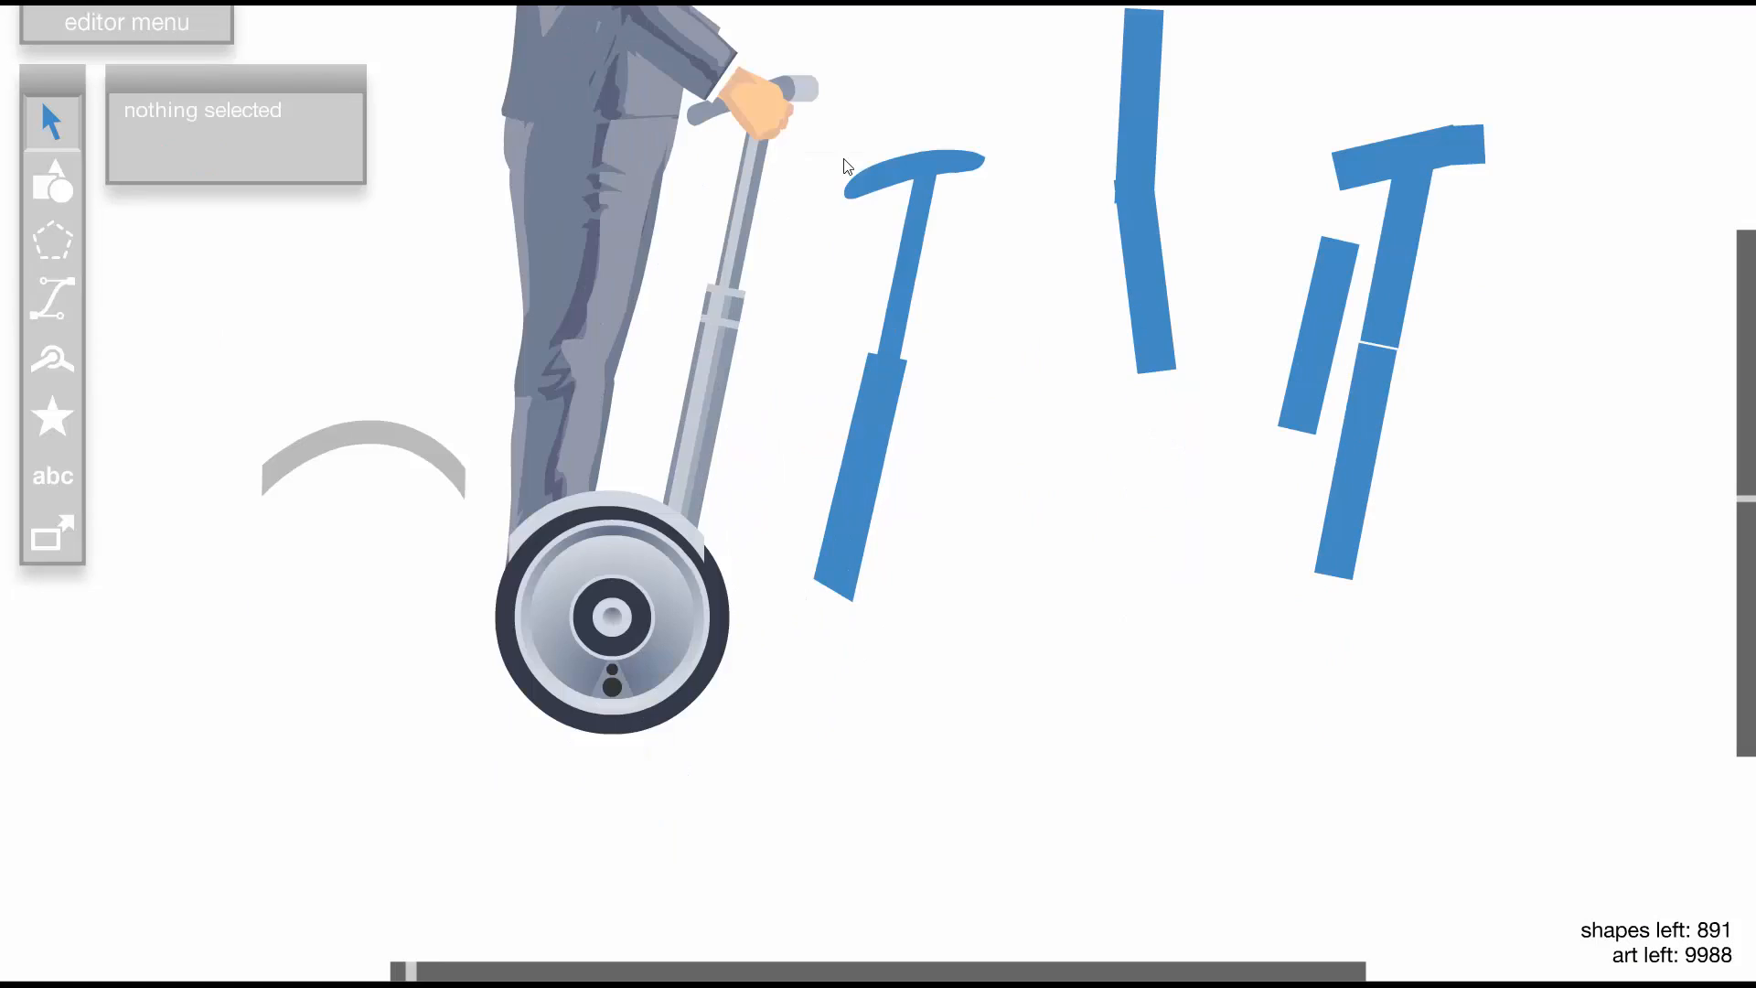
{"action": "left_click_drag", "start_coordinate": [846, 167], "coordinate": [903, 567]}
{"action": "left_click", "coordinate": [311, 320]}
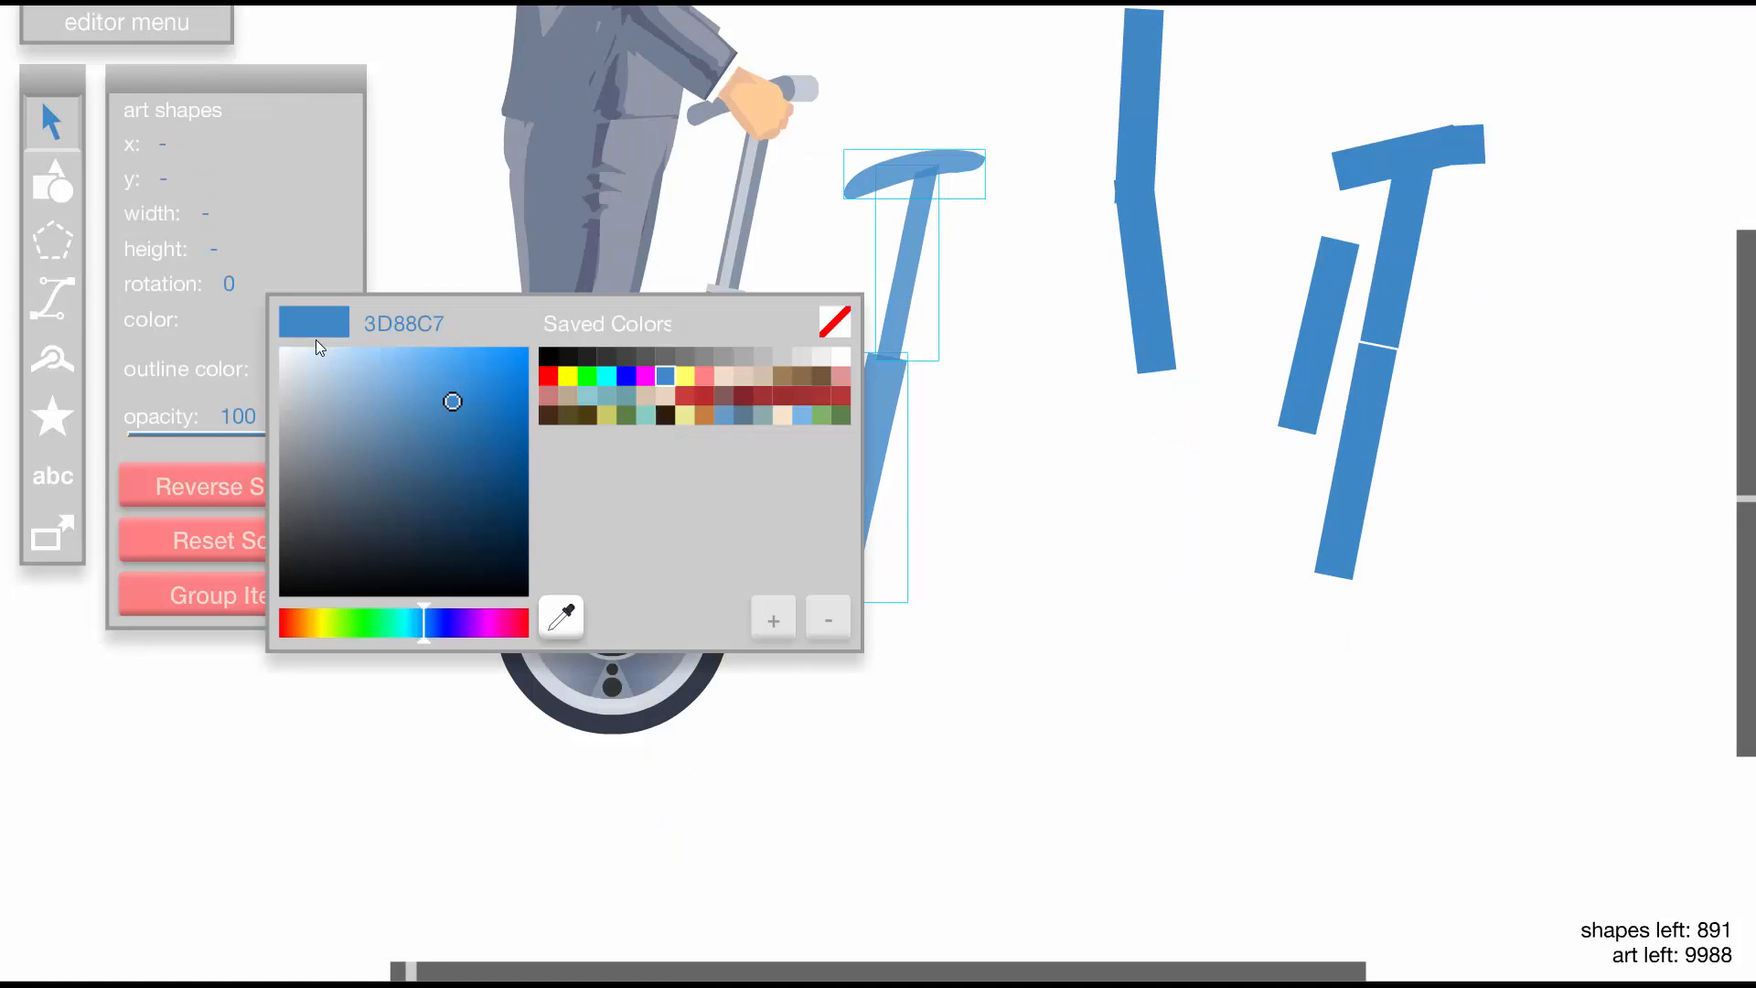
{"action": "left_click", "coordinate": [761, 363]}
{"action": "left_click", "coordinate": [775, 485]}
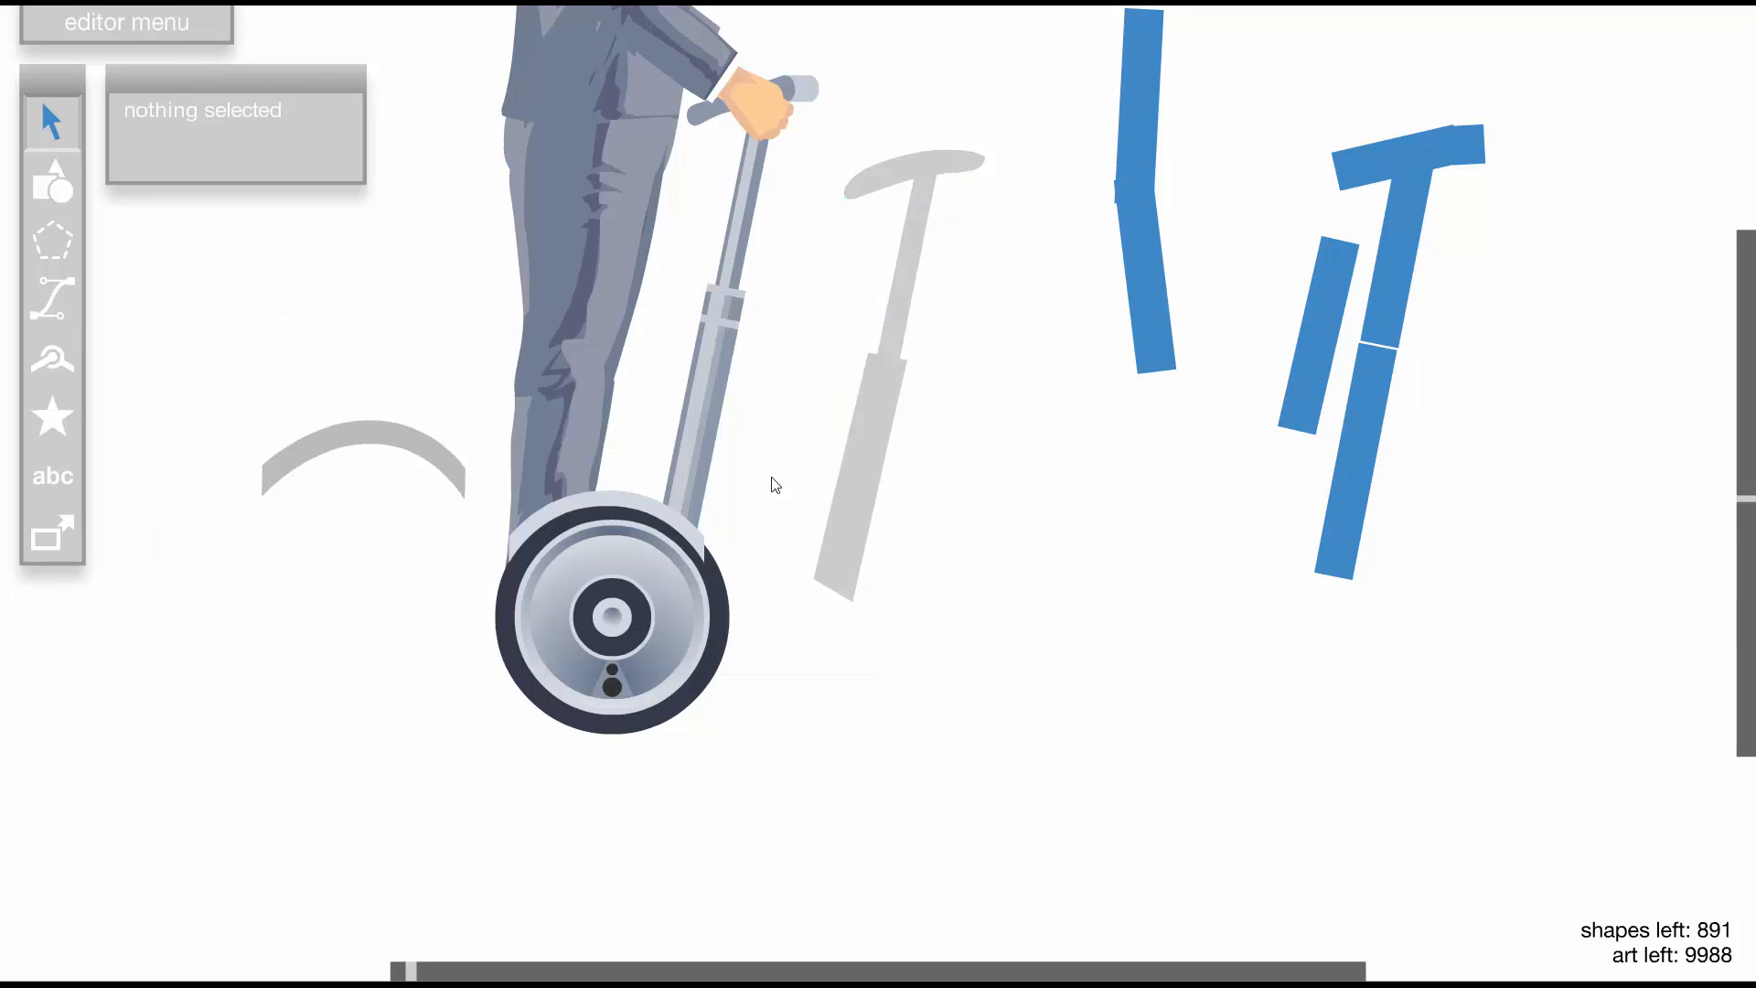
Draw a gray BBBBBB strip about 14 wide and 55 high along the steering post, from its base to the handlebar
{"action": "left_click", "coordinate": [63, 310]}
{"action": "left_click", "coordinate": [302, 170]}
{"action": "left_click", "coordinate": [762, 209]}
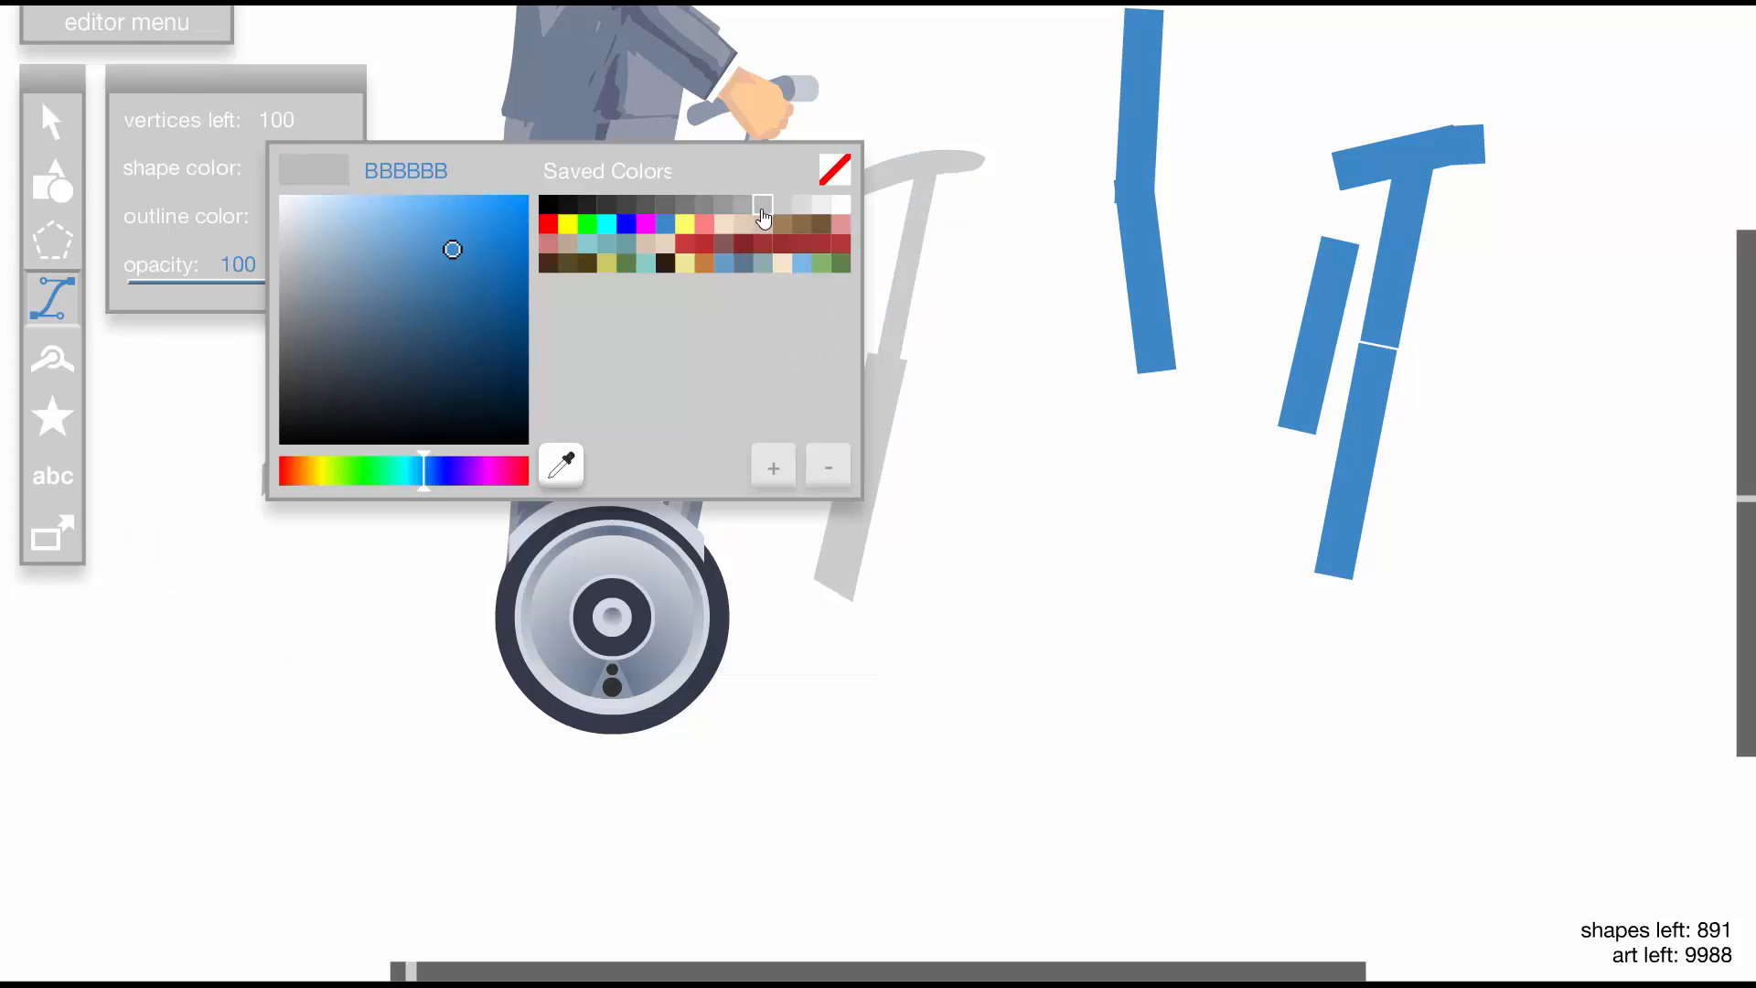
{"action": "left_click", "coordinate": [783, 203]}
{"action": "left_click", "coordinate": [763, 203]}
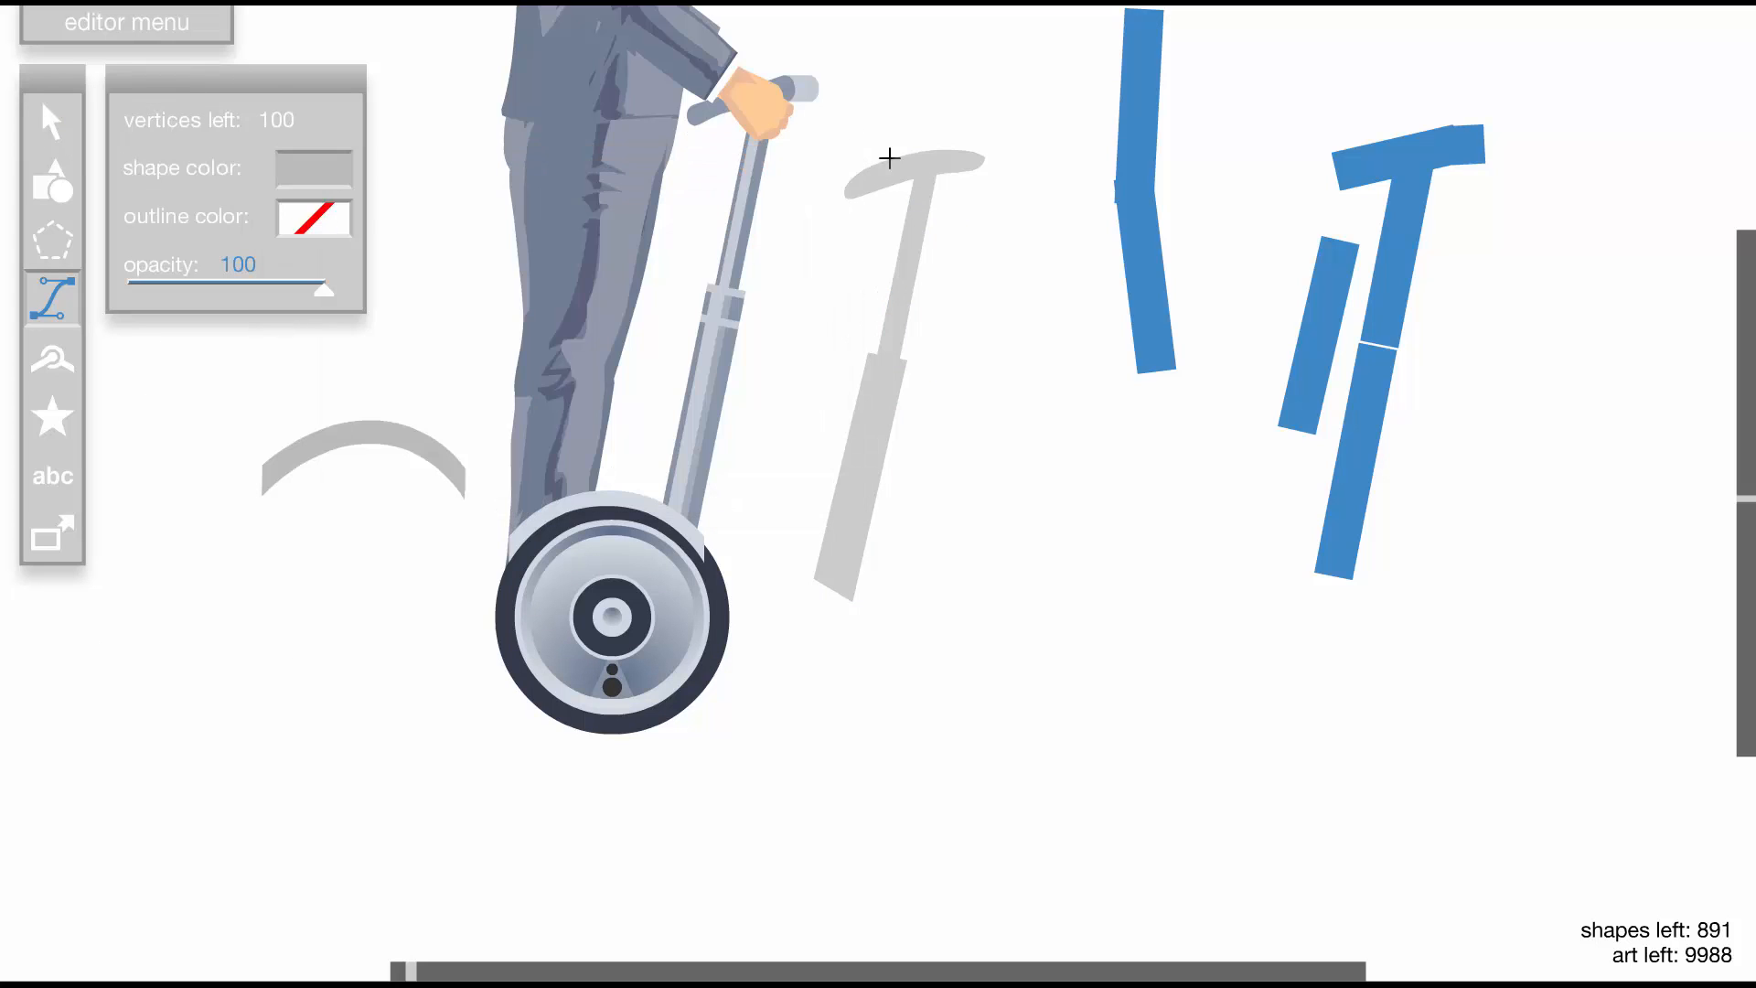
{"action": "left_click", "coordinate": [830, 587]}
{"action": "left_click", "coordinate": [931, 172]}
{"action": "left_click", "coordinate": [940, 165]}
{"action": "left_click", "coordinate": [892, 352]}
{"action": "left_click", "coordinate": [884, 359]}
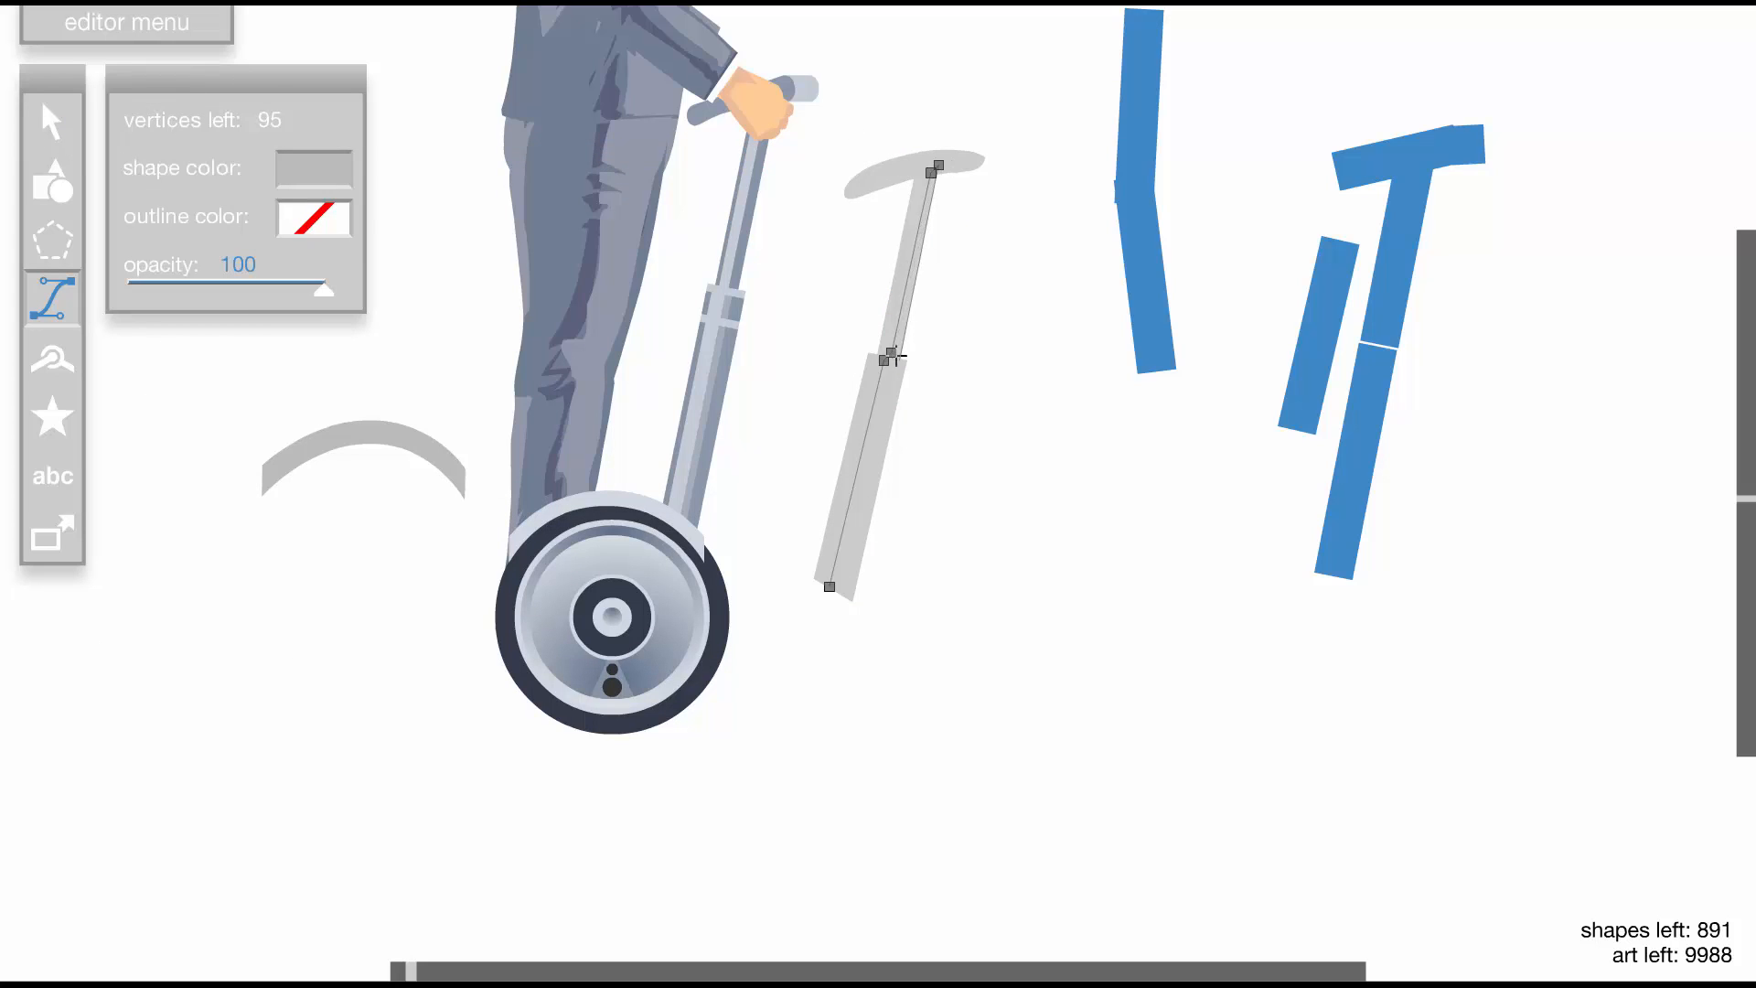
{"action": "left_click", "coordinate": [844, 595]}
{"action": "left_click", "coordinate": [830, 587]}
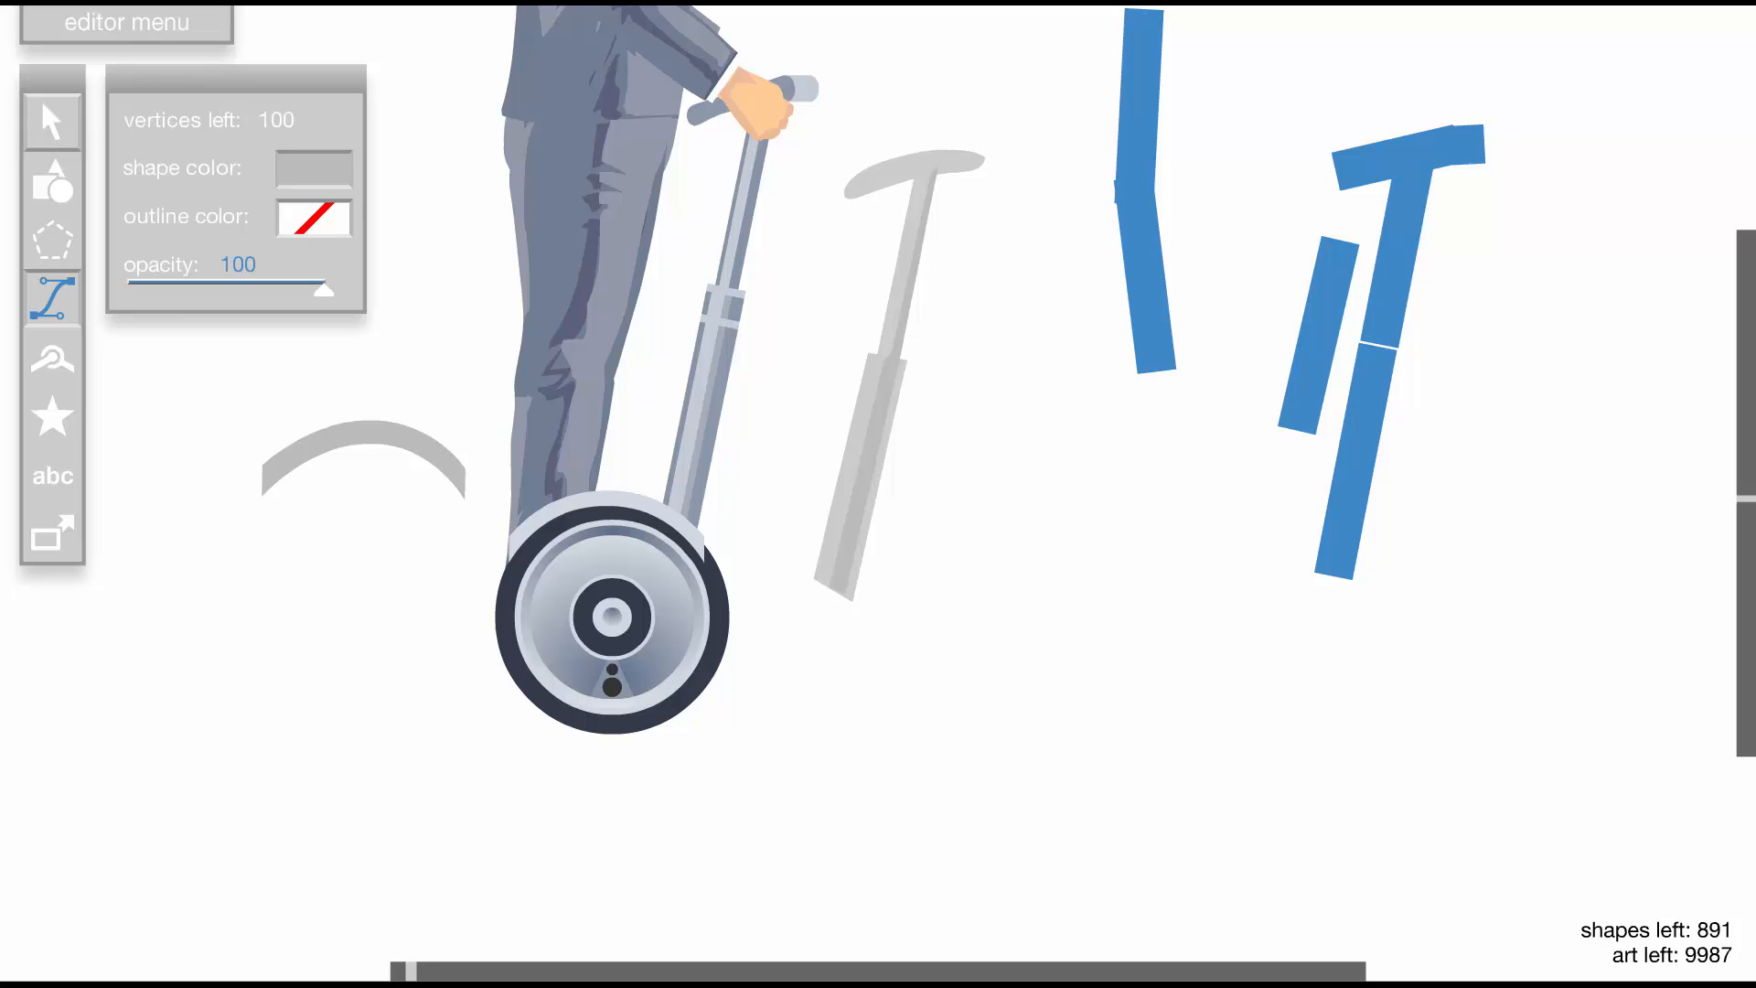
Recolor the handlebar and both post shapes with the darker gray sampled from the original segway's post, and save that color
{"action": "left_click", "coordinate": [50, 122]}
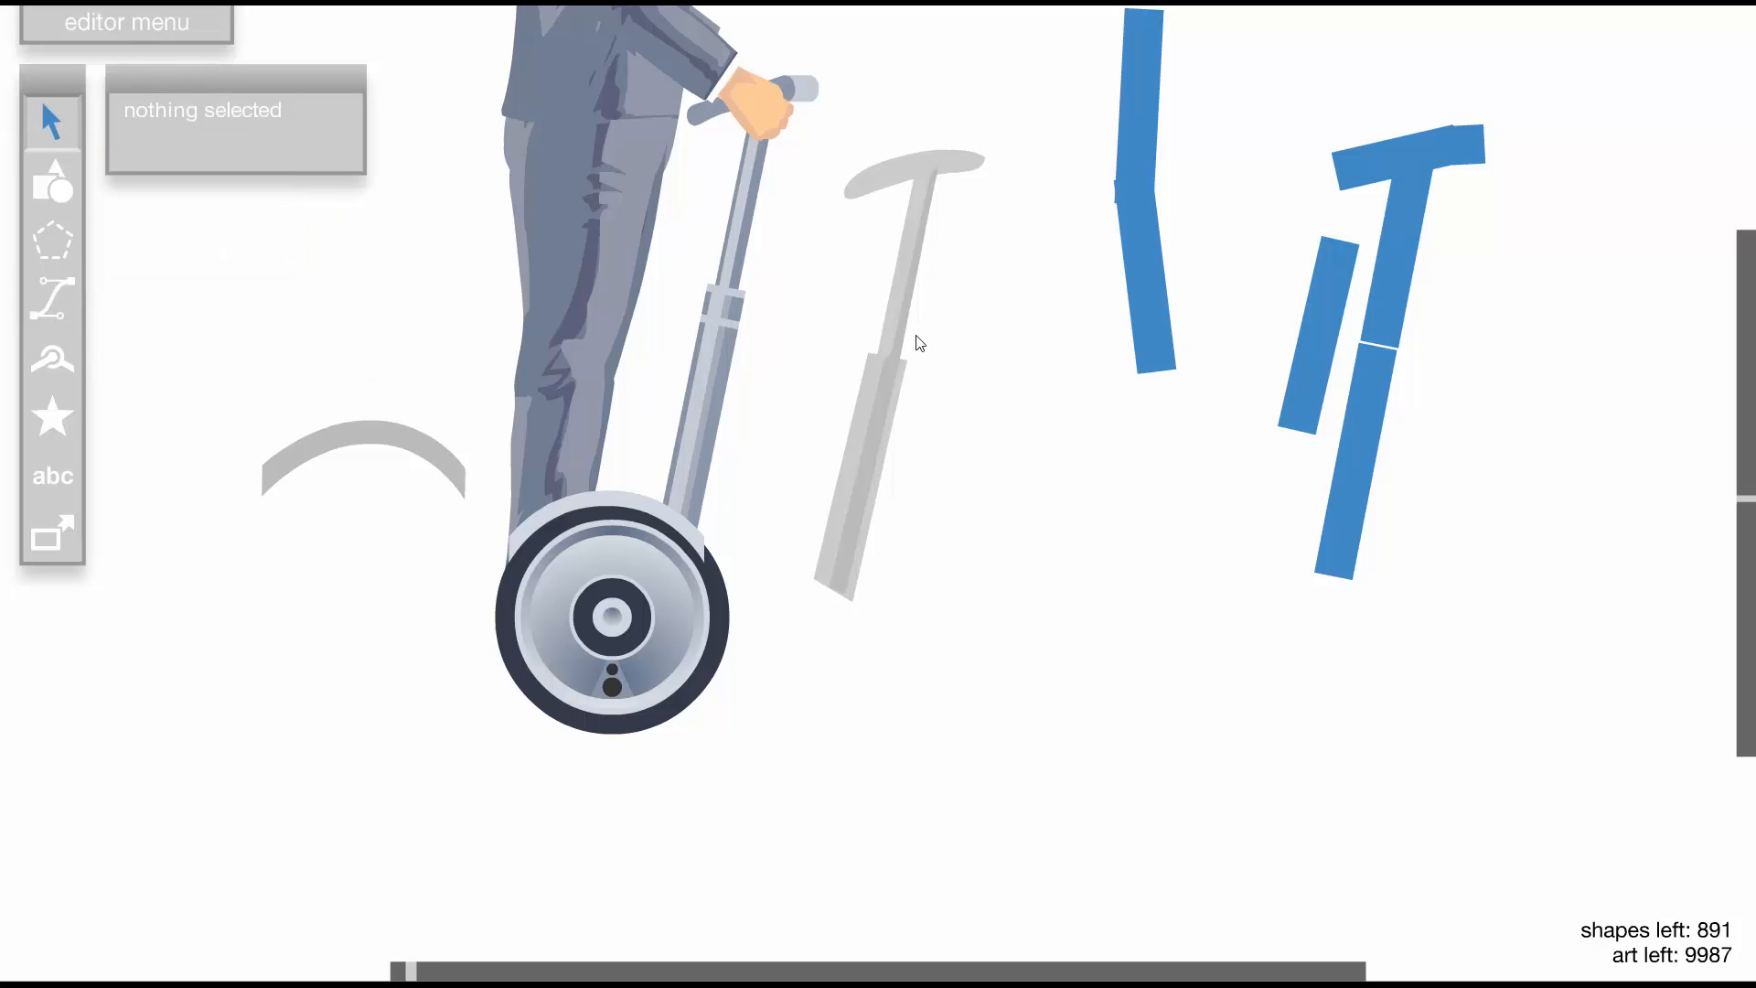
{"action": "left_click", "coordinate": [870, 419]}
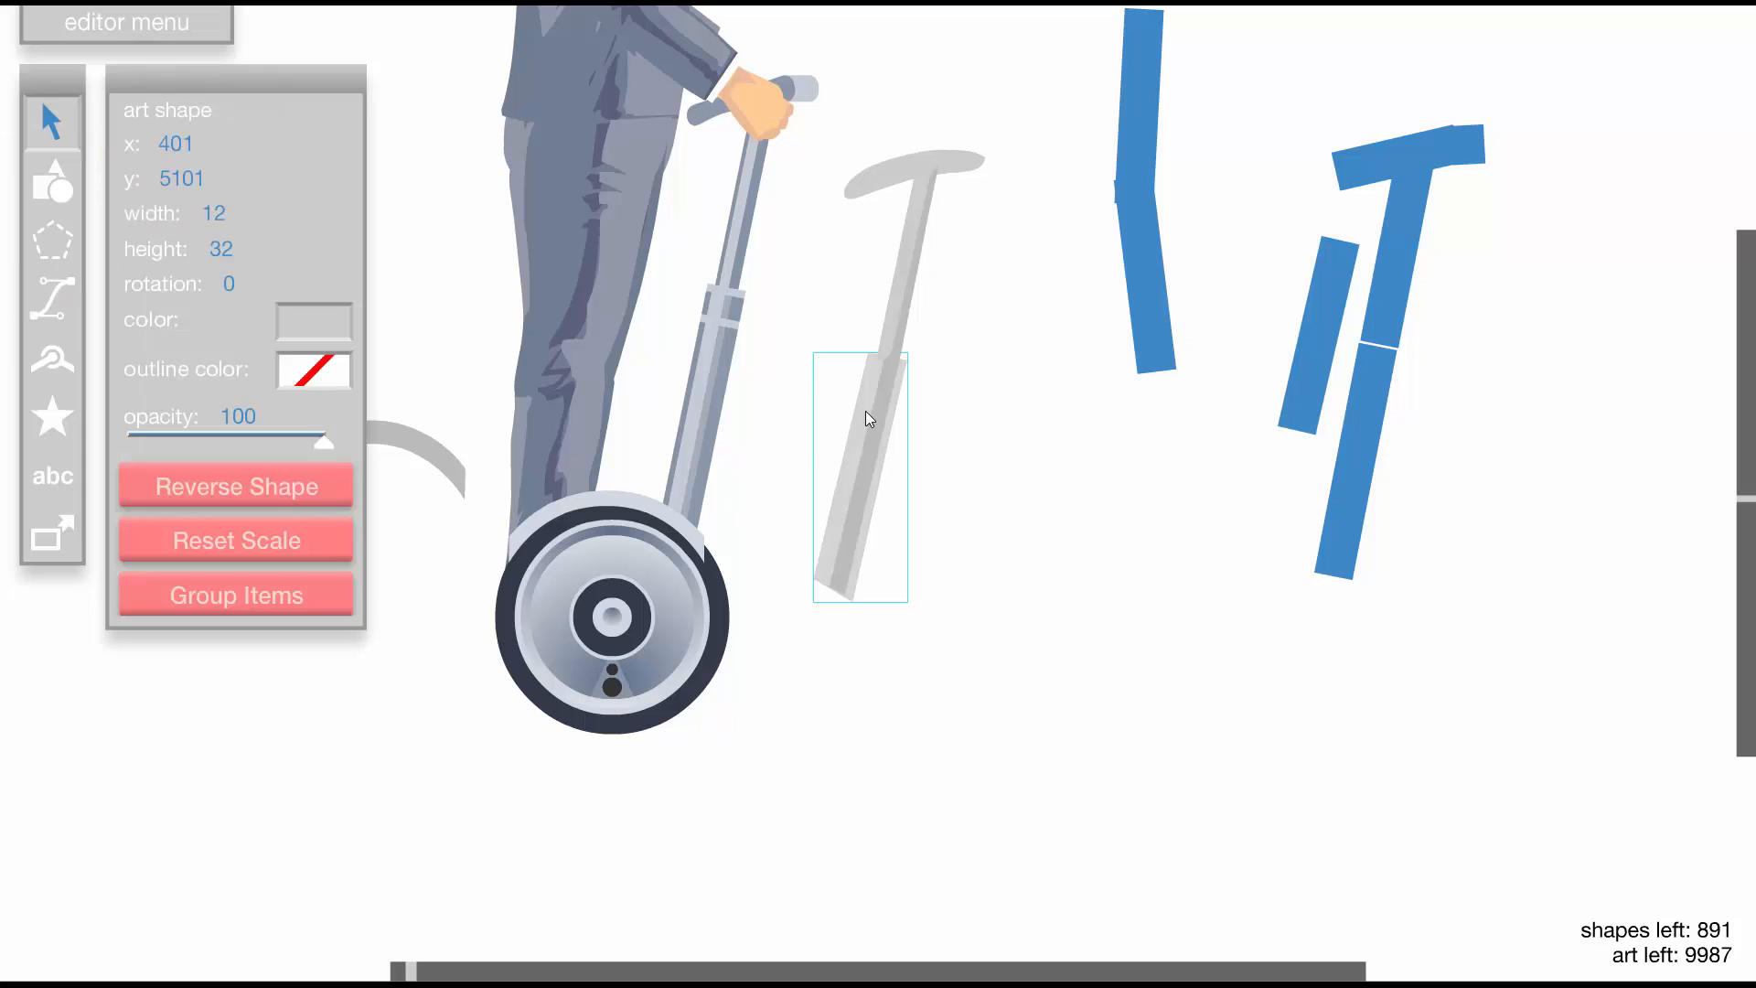
{"action": "left_click", "coordinate": [897, 307], "text": "shift"}
{"action": "left_click", "coordinate": [909, 169], "text": "shift"}
{"action": "left_click", "coordinate": [314, 322]}
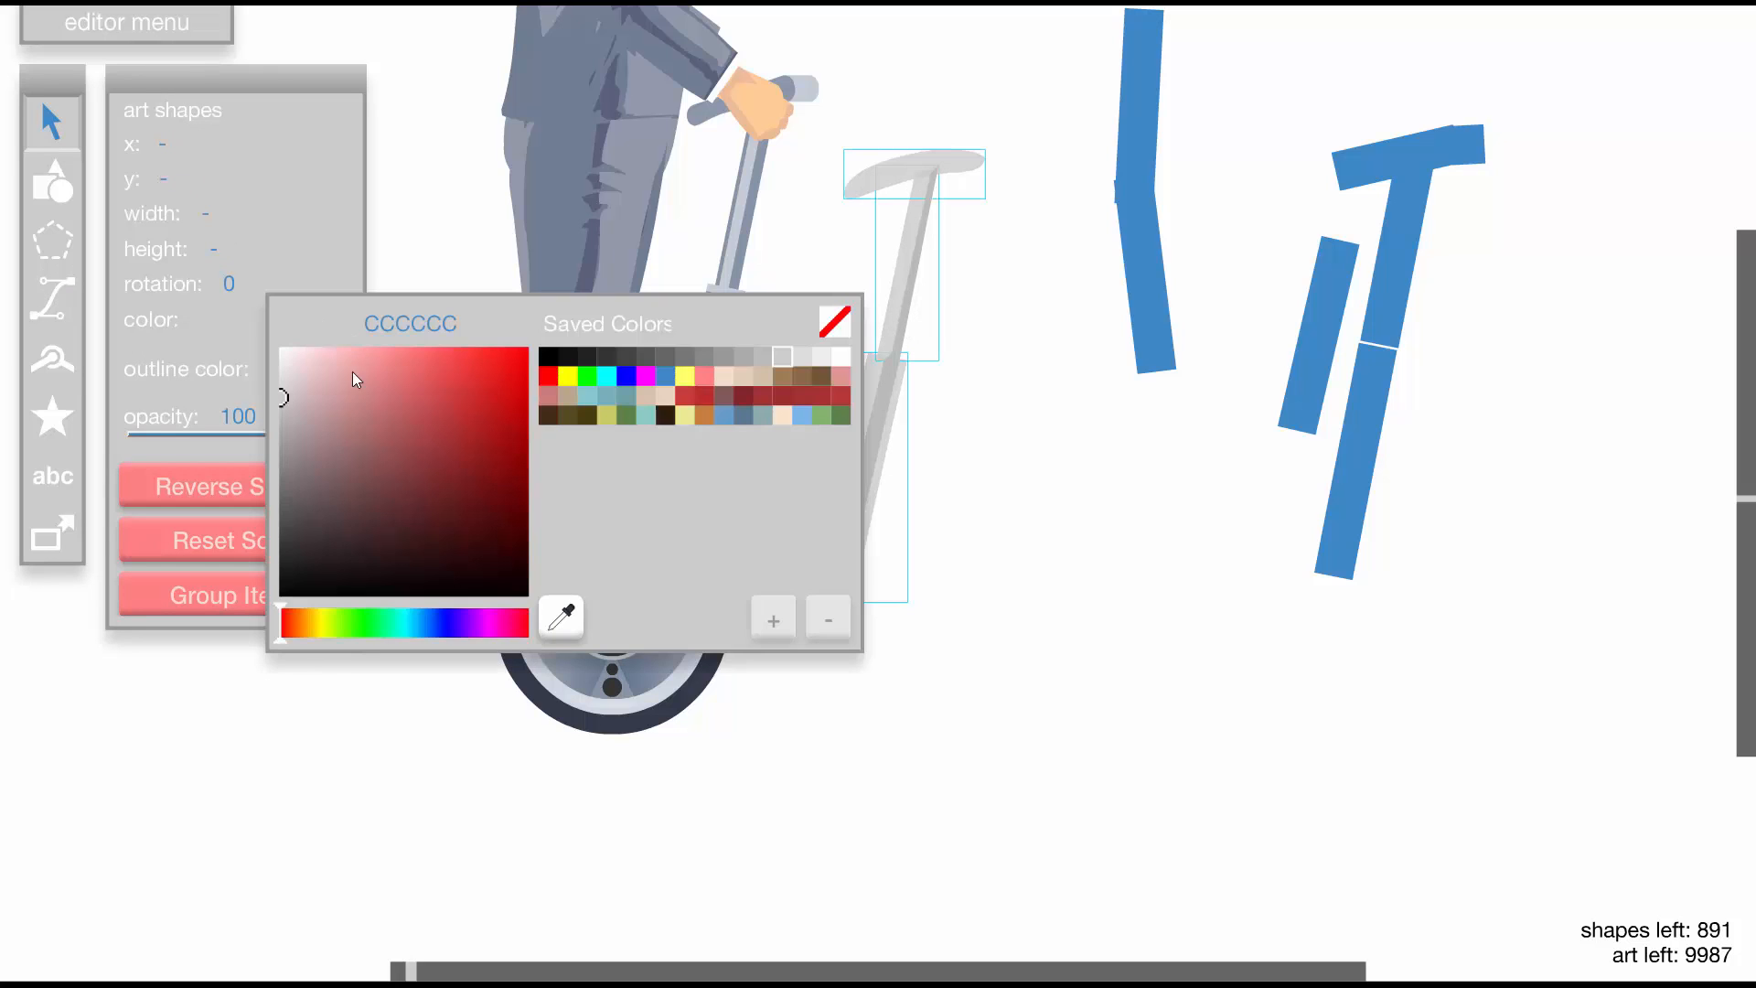
{"action": "left_click", "coordinate": [561, 614]}
{"action": "left_click", "coordinate": [732, 247]}
{"action": "left_click", "coordinate": [773, 617]}
{"action": "left_click", "coordinate": [965, 517]}
Recolor the strip along the steering post with a lighter tint of the saved gray 828693
{"action": "left_click", "coordinate": [882, 437]}
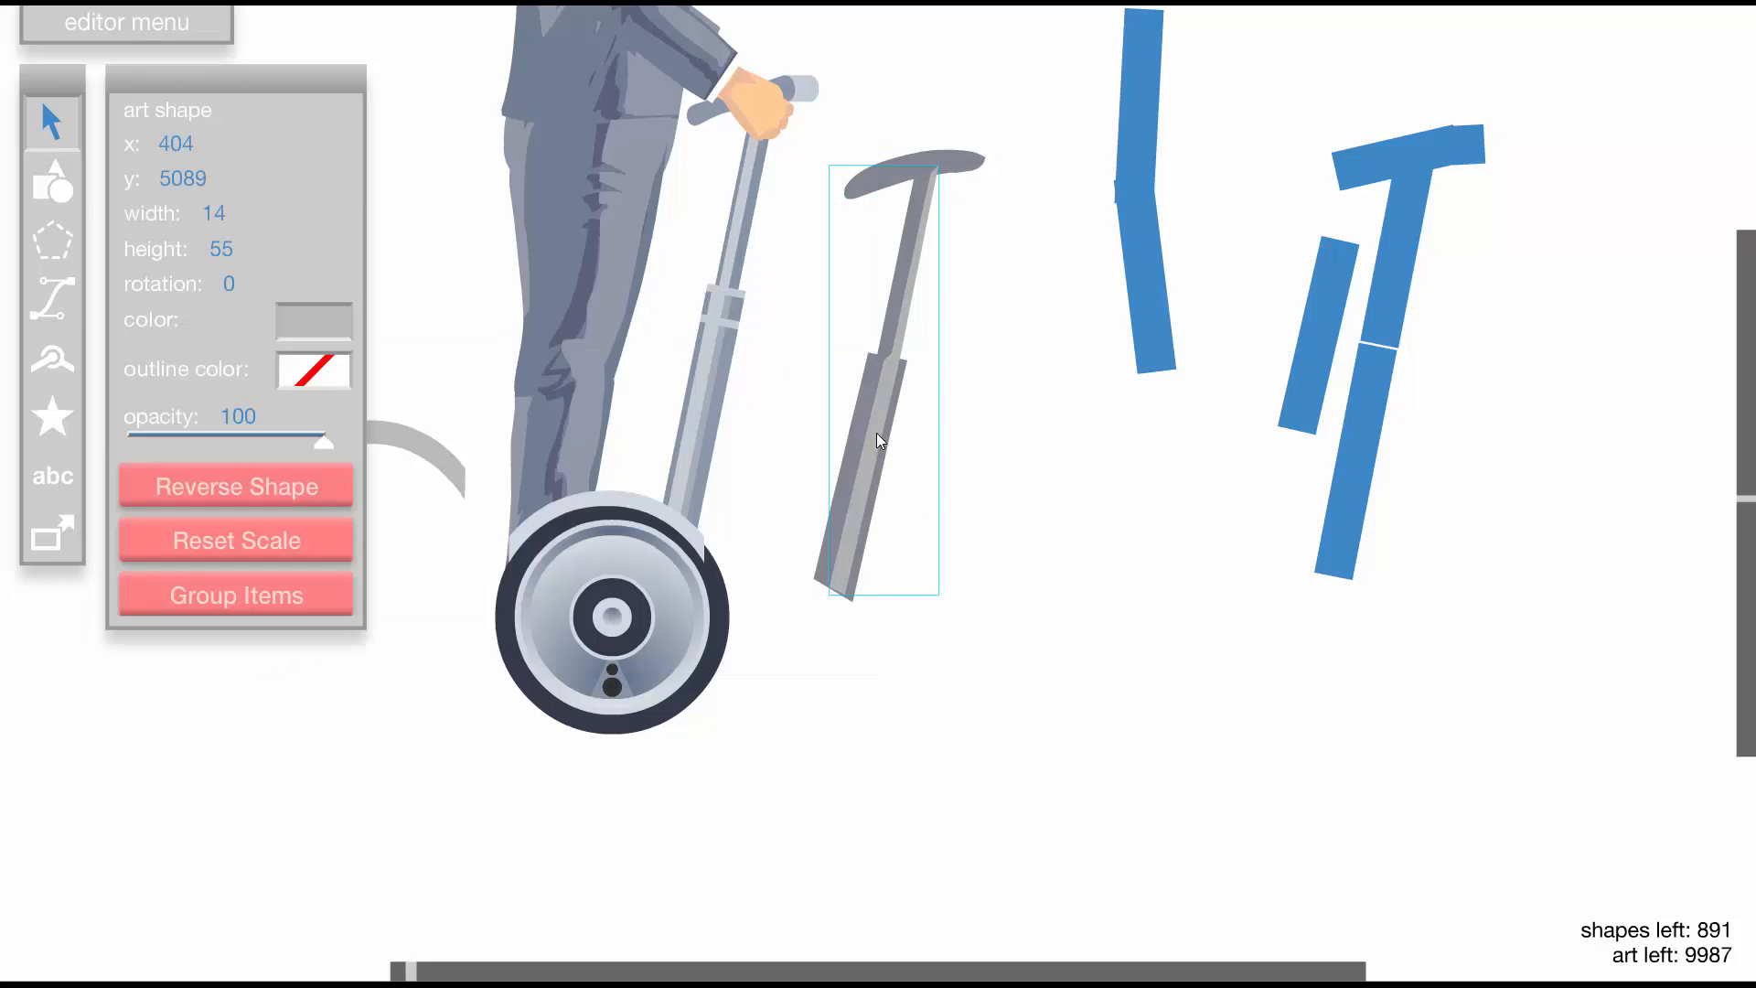
{"action": "left_click", "coordinate": [343, 323]}
{"action": "left_click", "coordinate": [550, 437]}
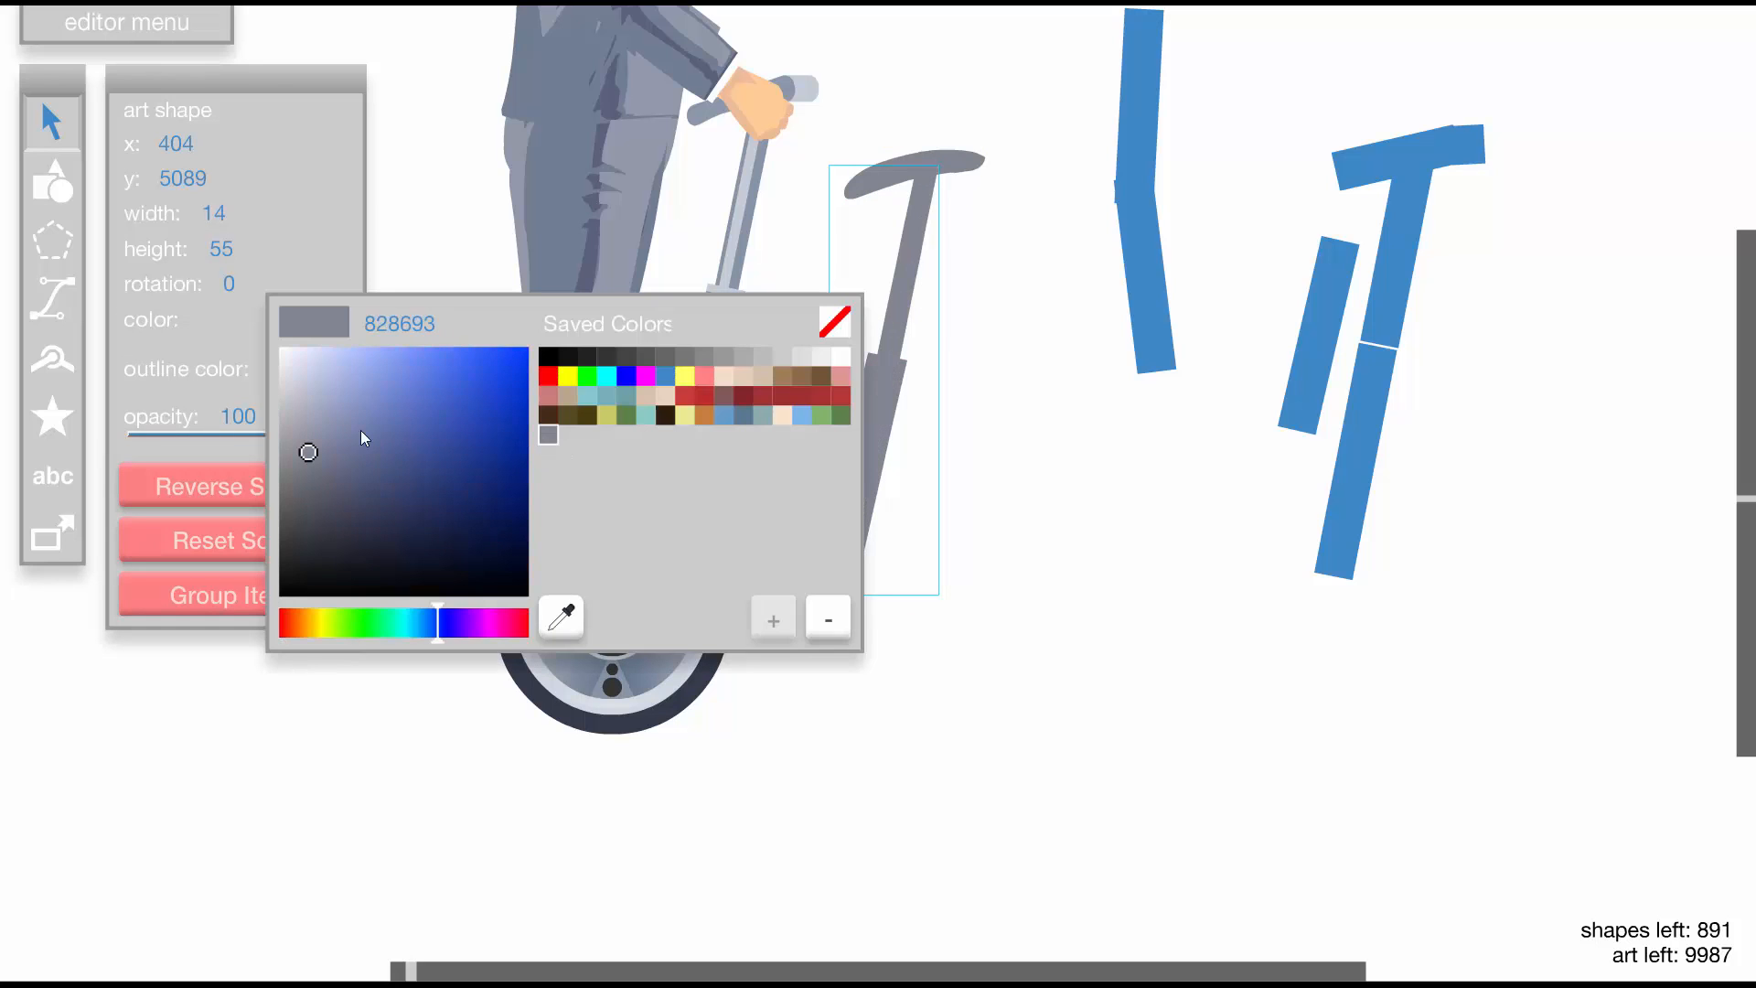
{"action": "left_click", "coordinate": [310, 478]}
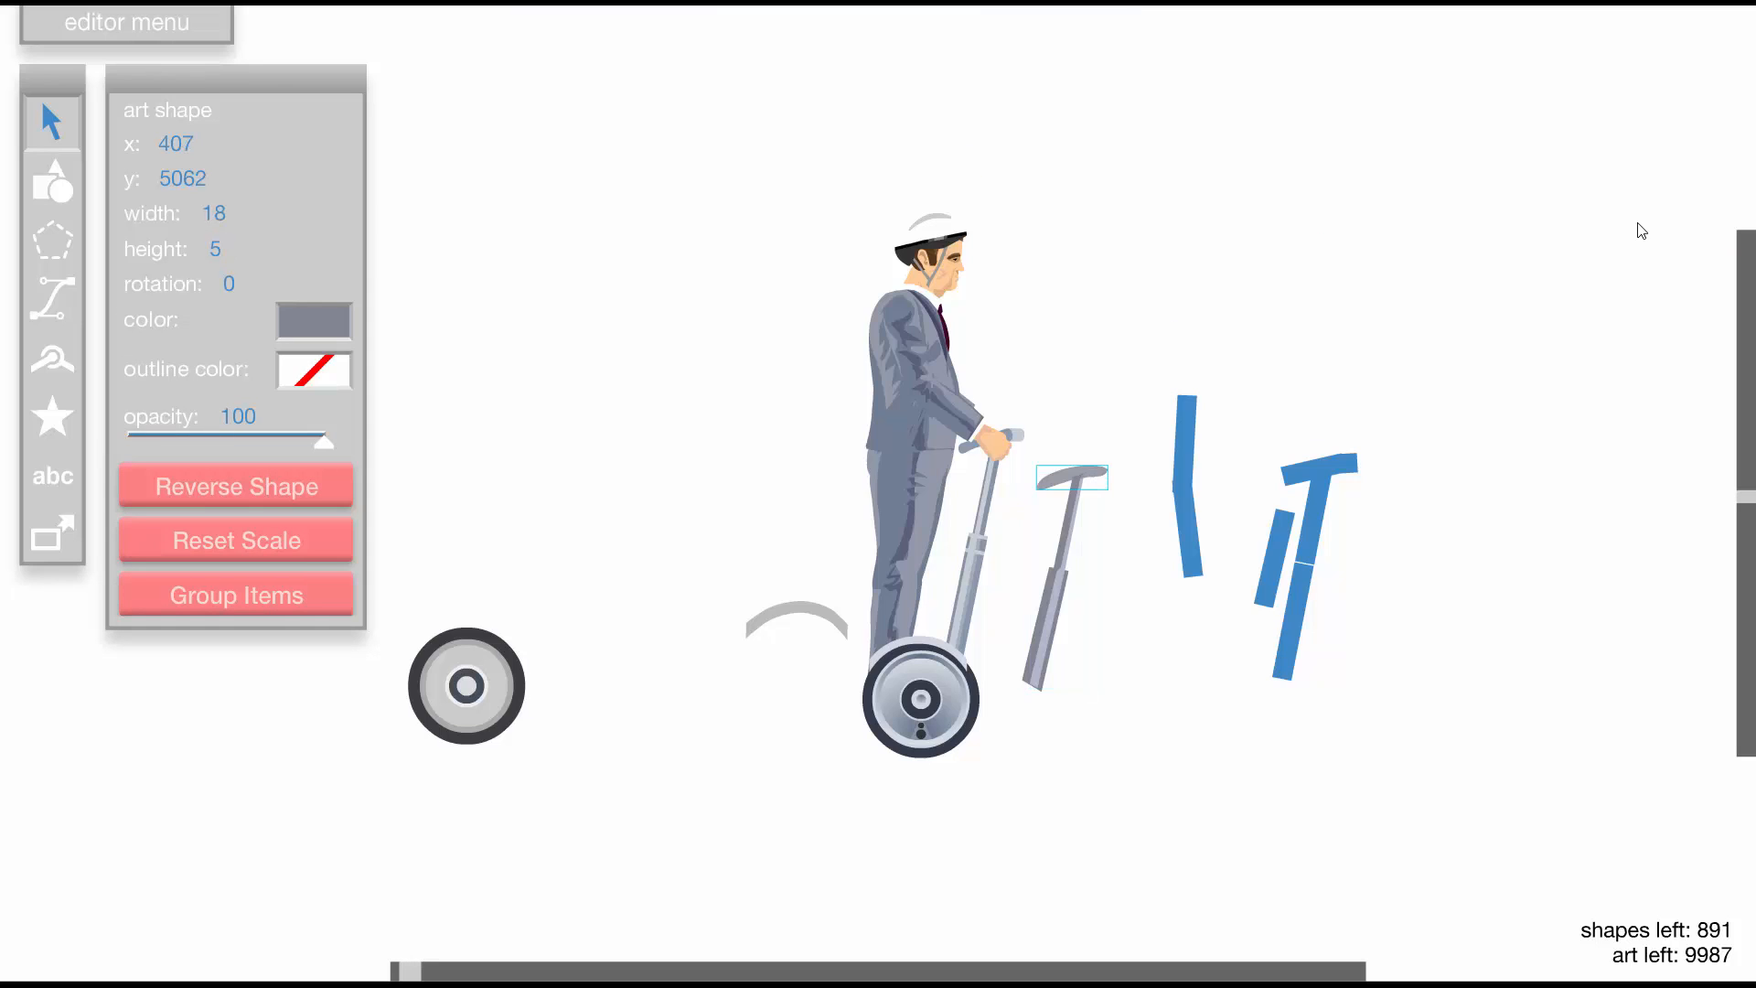
{"action": "left_click", "coordinate": [1642, 231]}
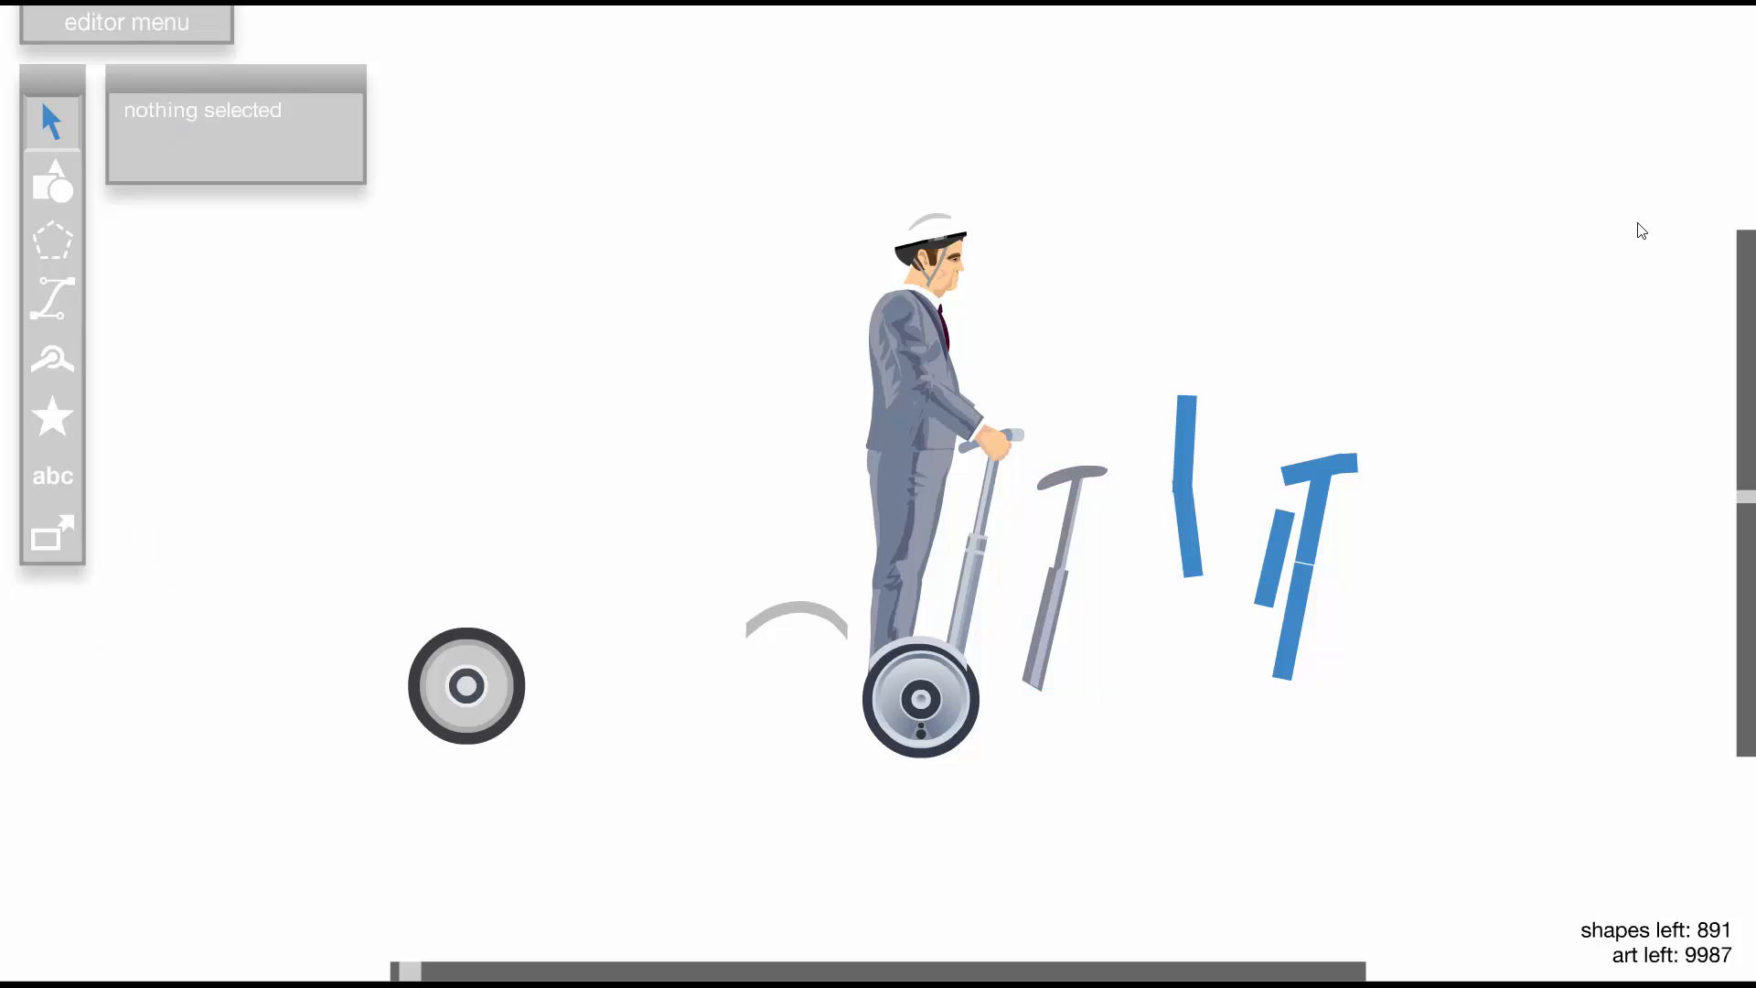
Place the new steering post with handlebar and the new fender over the matching parts of the original segway
{"action": "left_click_drag", "start_coordinate": [1083, 538], "coordinate": [1050, 617]}
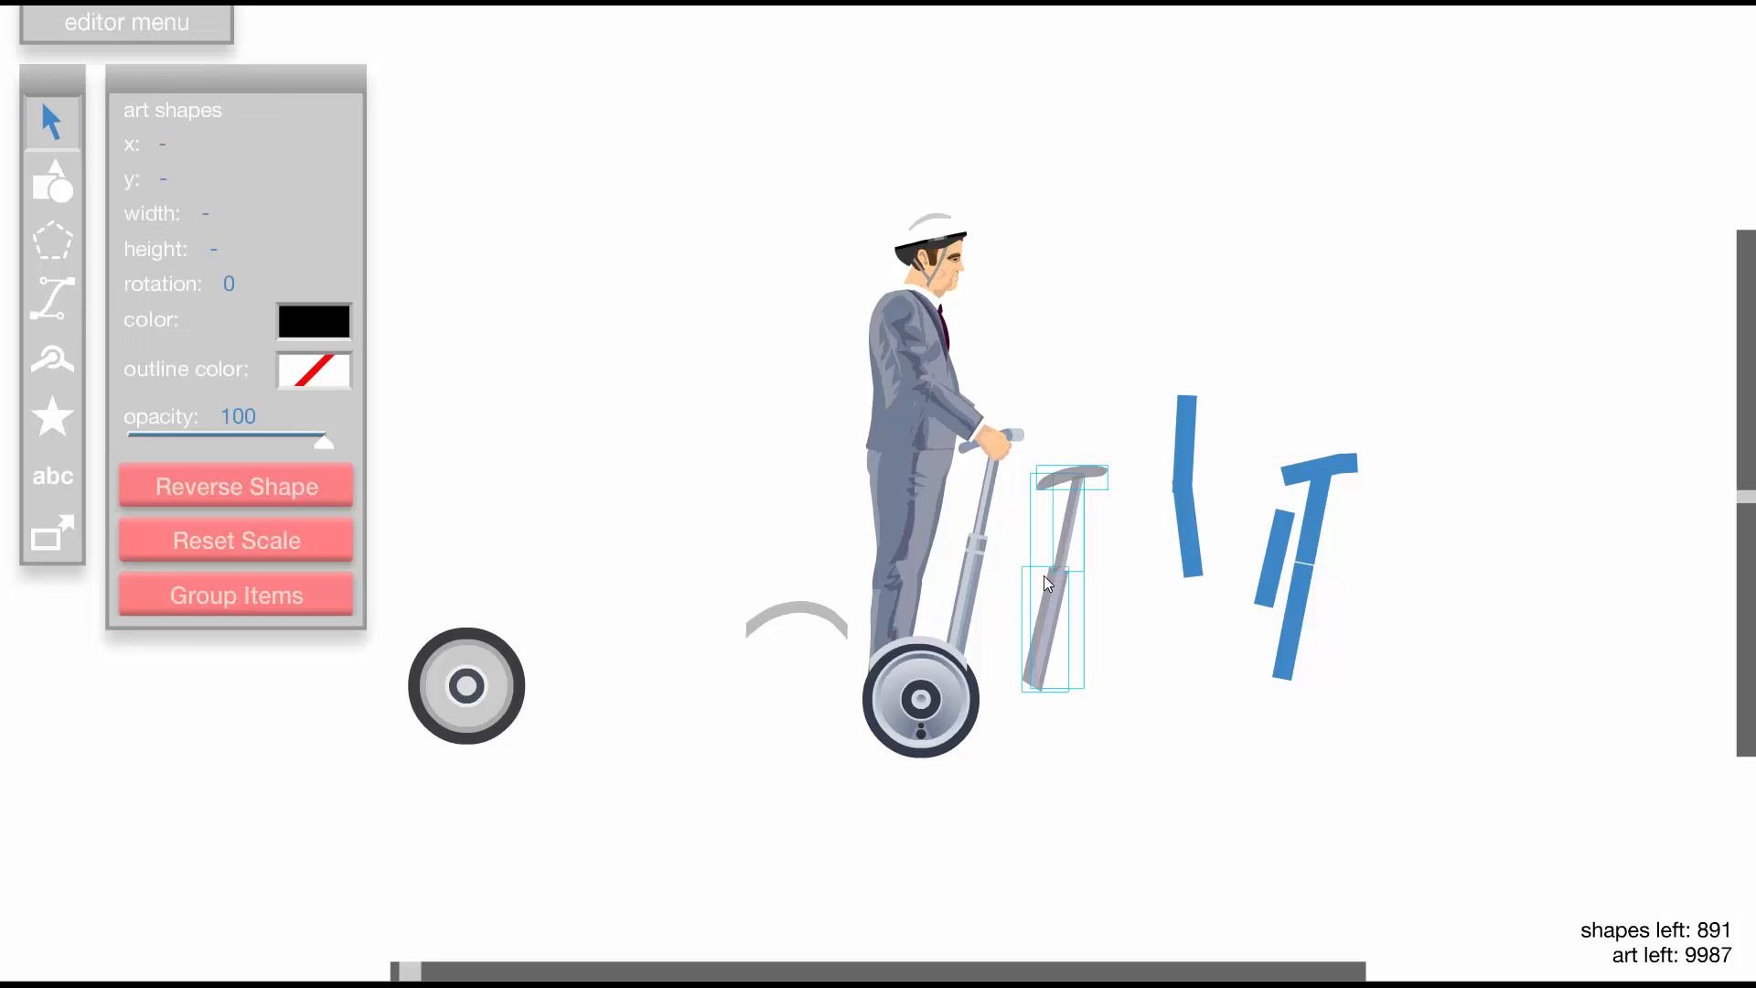
{"action": "left_click", "coordinate": [1012, 600]}
{"action": "scroll", "coordinate": [1012, 600], "scroll_direction": "up", "scroll_amount": 2}
{"action": "left_click_drag", "start_coordinate": [778, 534], "coordinate": [936, 601]}
{"action": "left_click", "coordinate": [423, 495]}
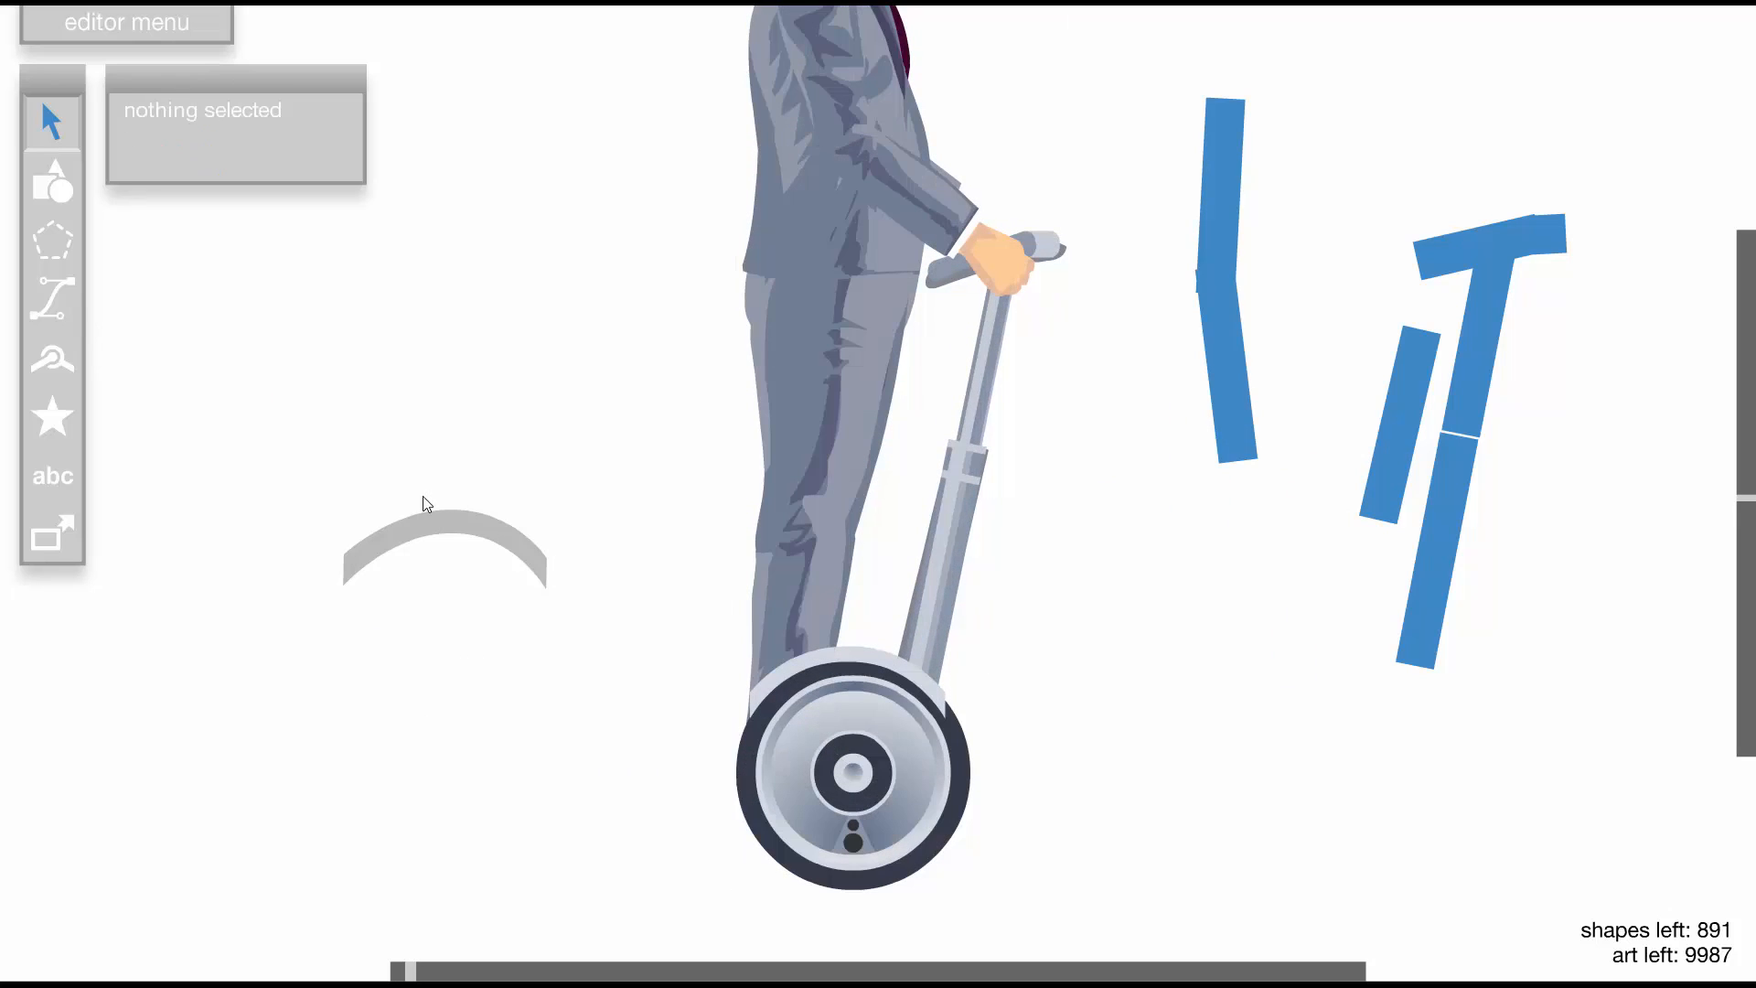
{"action": "left_click_drag", "start_coordinate": [426, 514], "coordinate": [833, 667]}
{"action": "left_click", "coordinate": [1106, 615]}
{"action": "scroll", "coordinate": [987, 520], "scroll_direction": "down", "scroll_amount": 2}
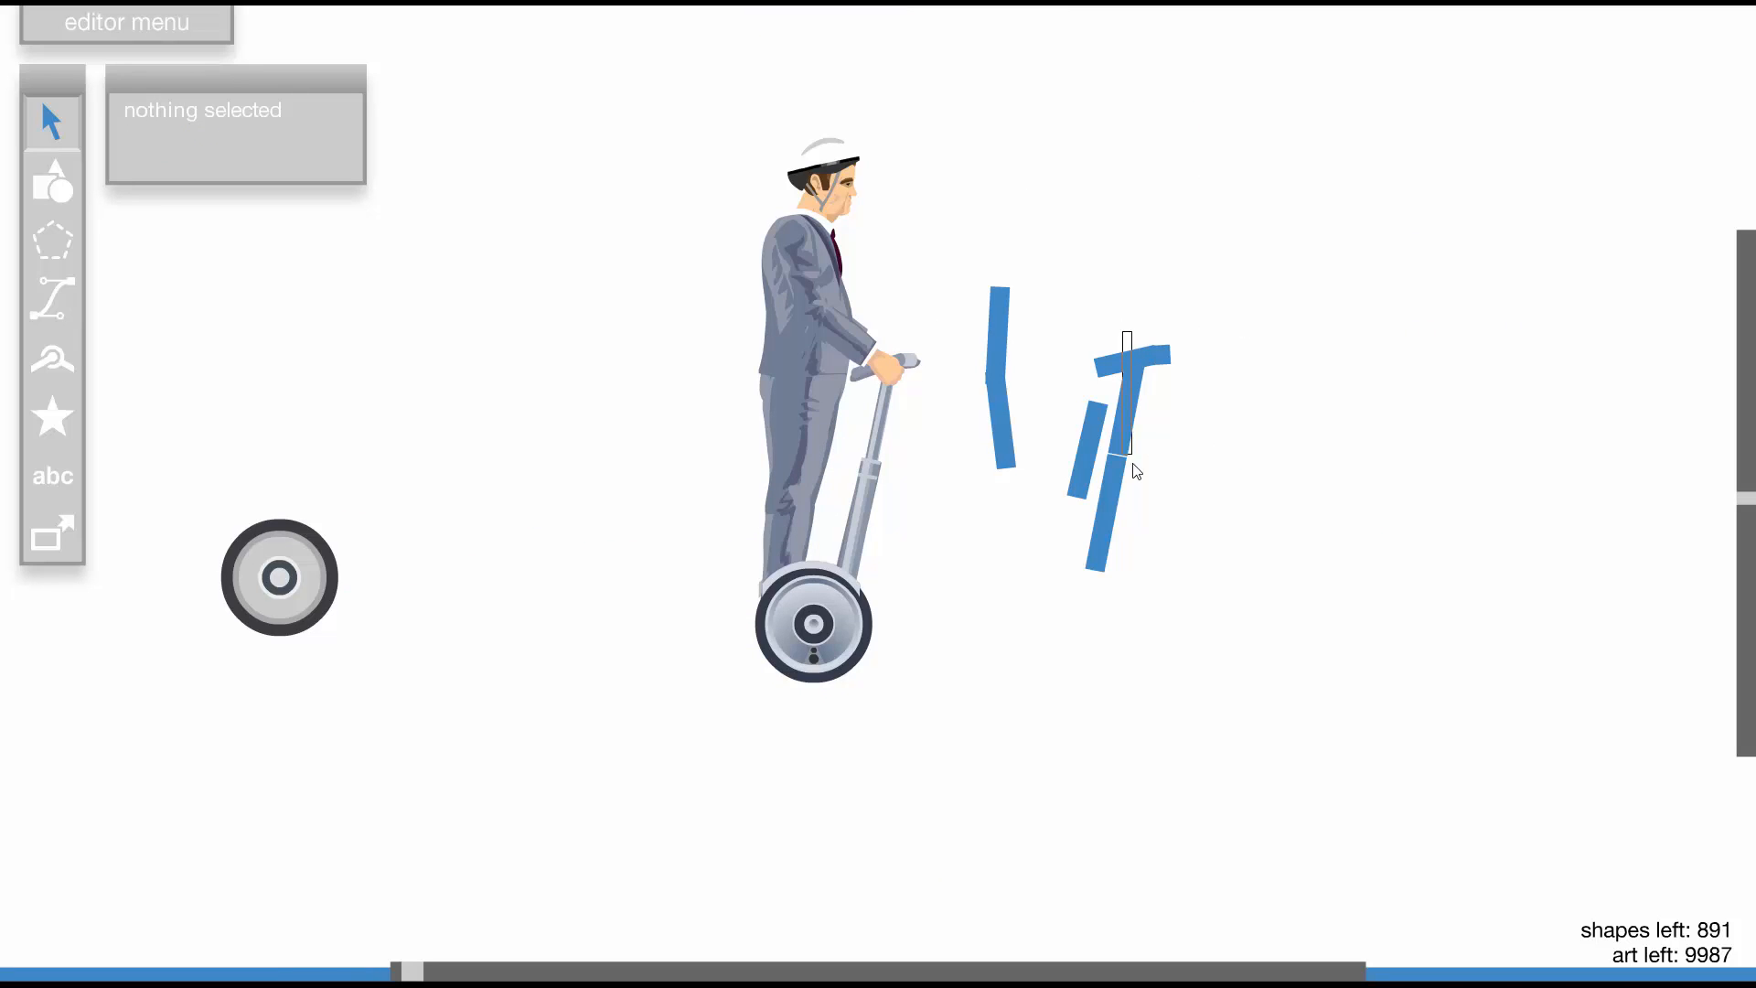
{"action": "left_click_drag", "start_coordinate": [1135, 469], "coordinate": [1167, 442]}
{"action": "left_click_drag", "start_coordinate": [990, 240], "coordinate": [889, 477]}
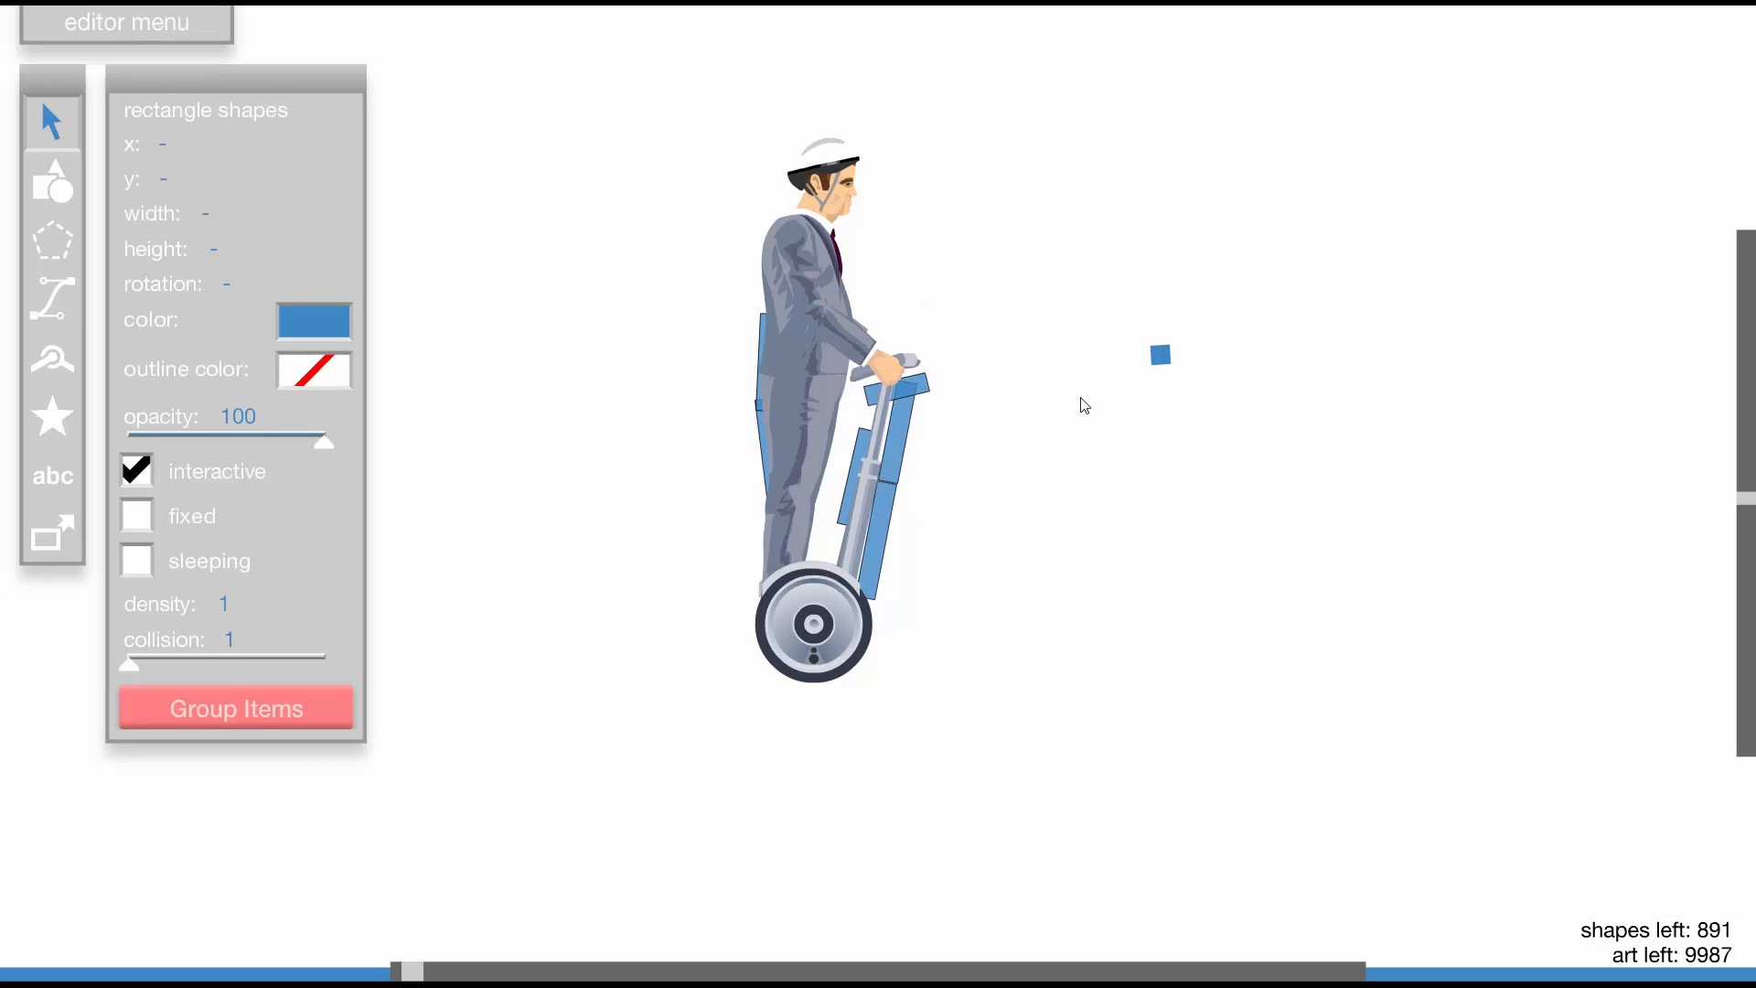
{"action": "key", "text": "ctrl+z"}
Move all the blue rectangles together so that those of the post and handlebar line up with the original segway's
{"action": "left_click", "coordinate": [999, 221]}
{"action": "left_click_drag", "start_coordinate": [999, 221], "coordinate": [1272, 693]}
{"action": "left_click_drag", "start_coordinate": [1129, 412], "coordinate": [917, 364]}
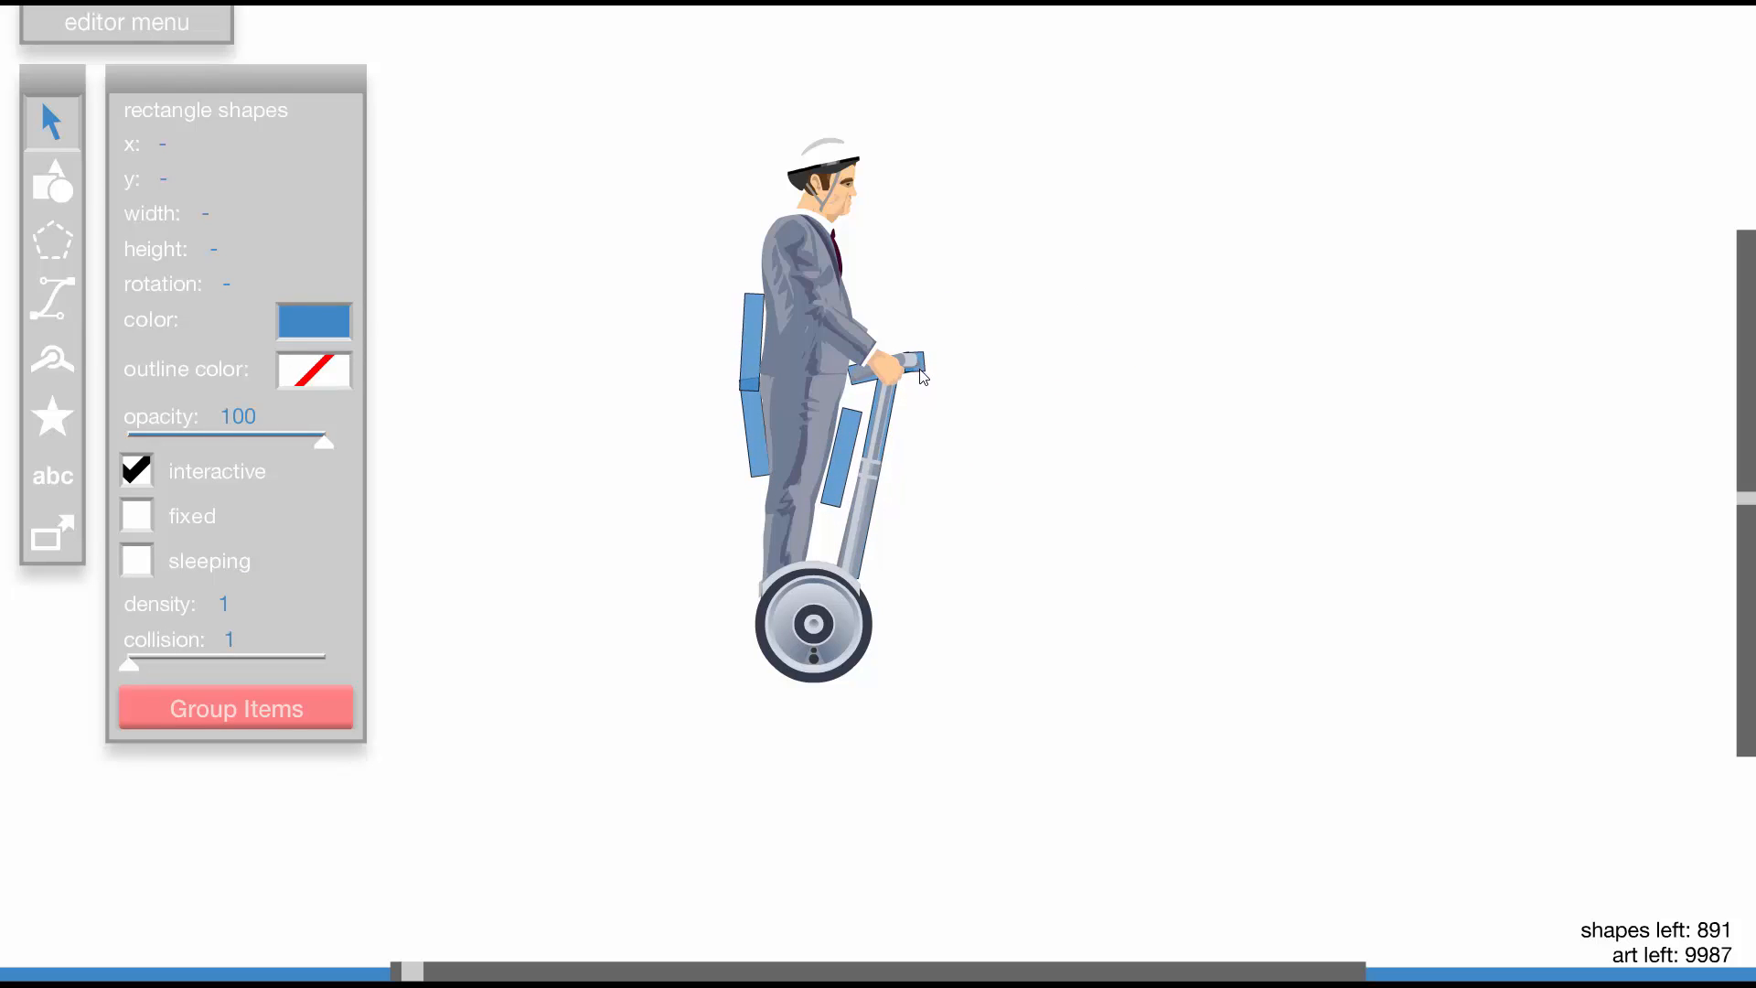
{"action": "scroll", "coordinate": [951, 508], "scroll_direction": "up", "scroll_amount": 1}
{"action": "left_click", "coordinate": [1031, 513]}
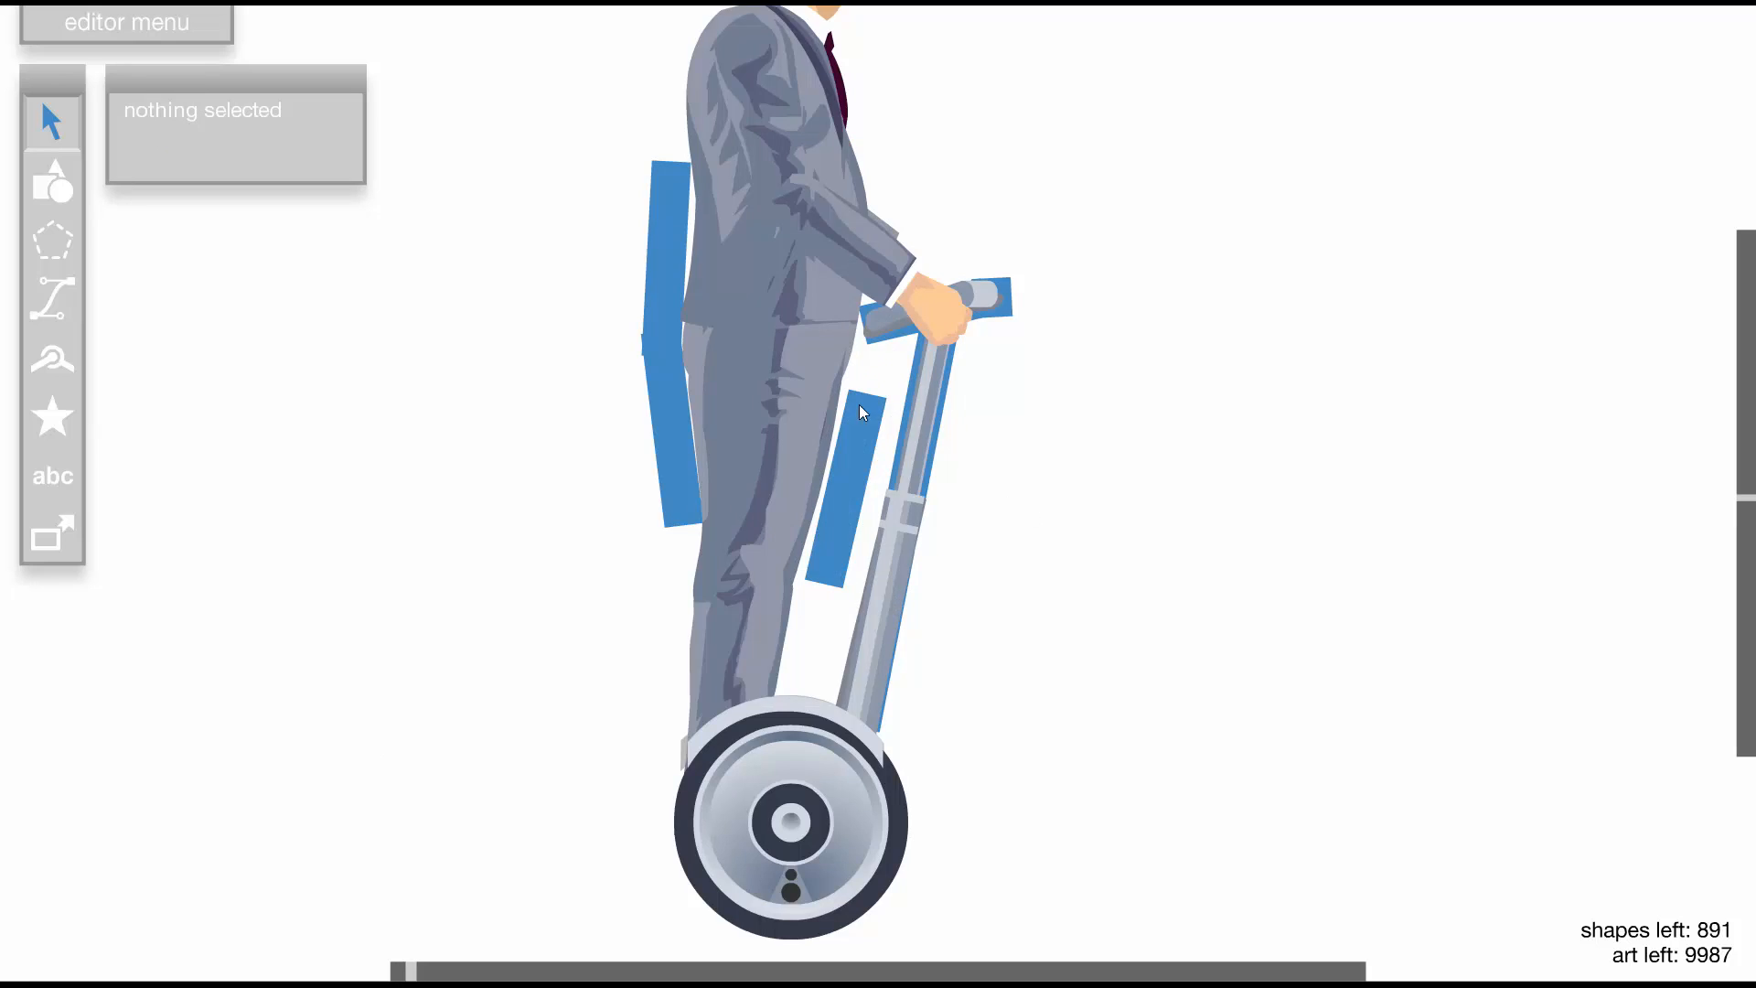
Move the aligned post, handlebar, fender and blue rectangles together into the empty area beside the original segway
{"action": "scroll", "coordinate": [859, 404], "scroll_direction": "down", "scroll_amount": 1}
{"action": "left_click_drag", "start_coordinate": [877, 431], "coordinate": [604, 337]}
{"action": "left_click", "coordinate": [1058, 412]}
{"action": "scroll", "coordinate": [916, 579], "scroll_direction": "up", "scroll_amount": 1}
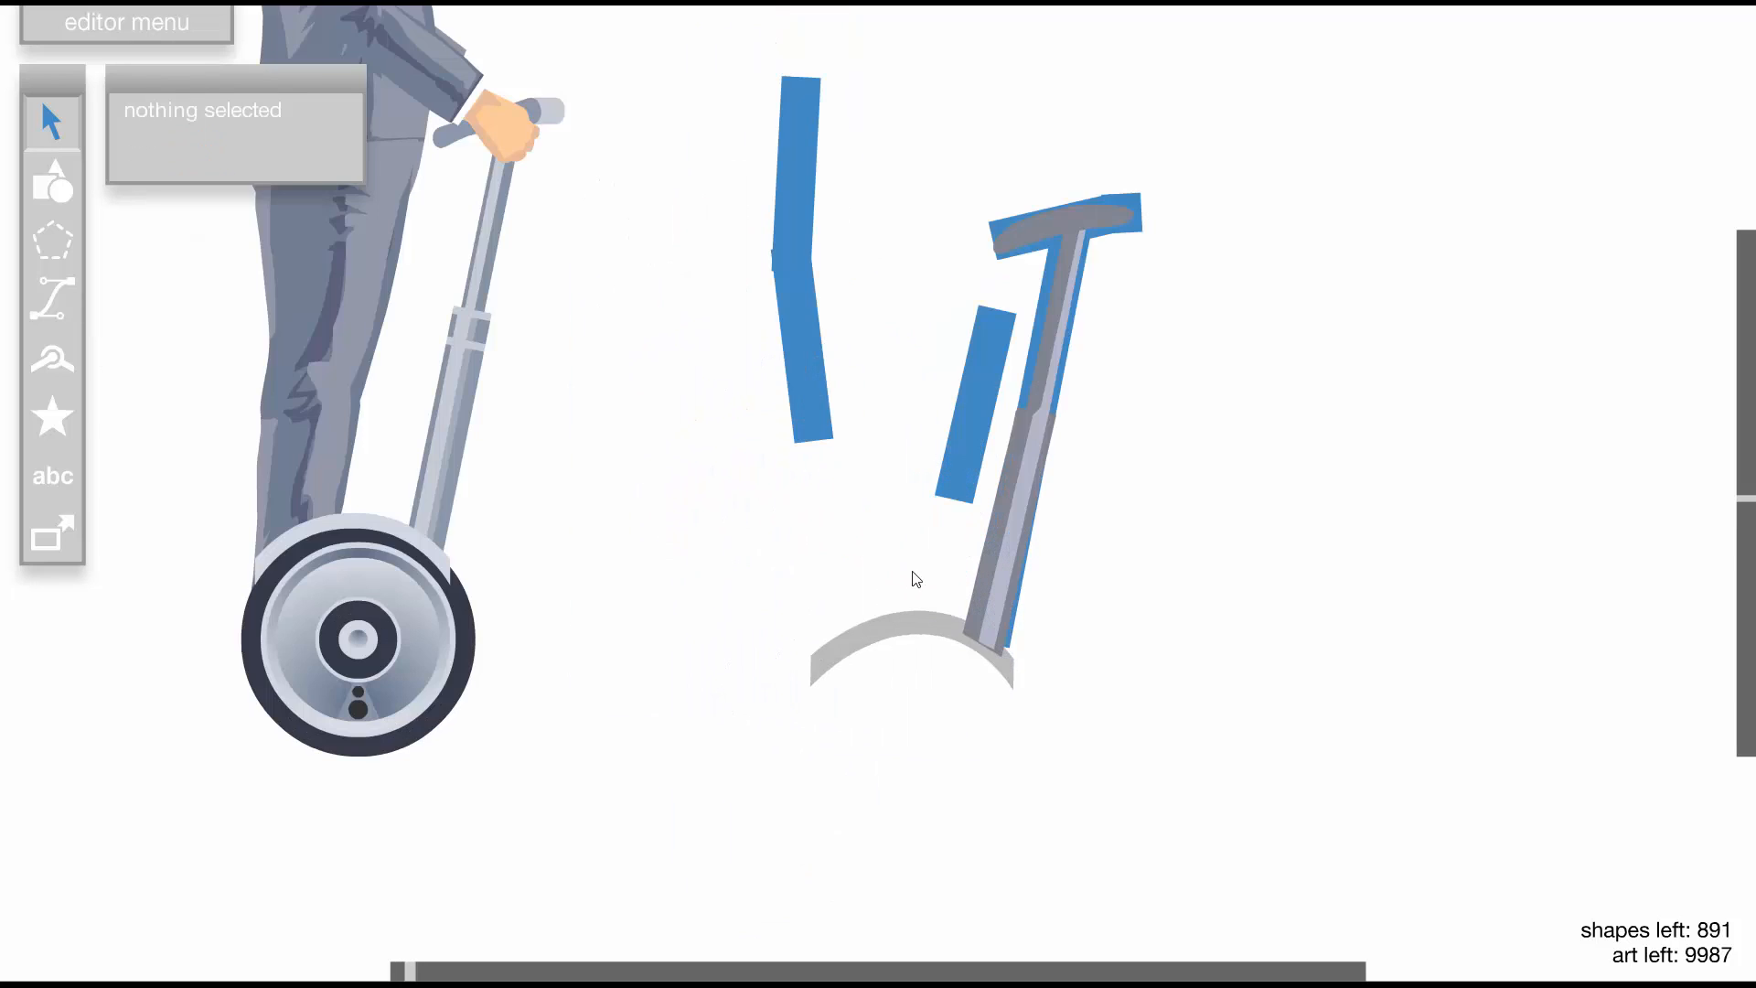
Group the new post, handlebar, fender and blue rectangles, and set the group as a vehicle
{"action": "scroll", "coordinate": [885, 444], "scroll_direction": "down", "scroll_amount": 1}
{"action": "left_click_drag", "start_coordinate": [772, 298], "coordinate": [803, 693]}
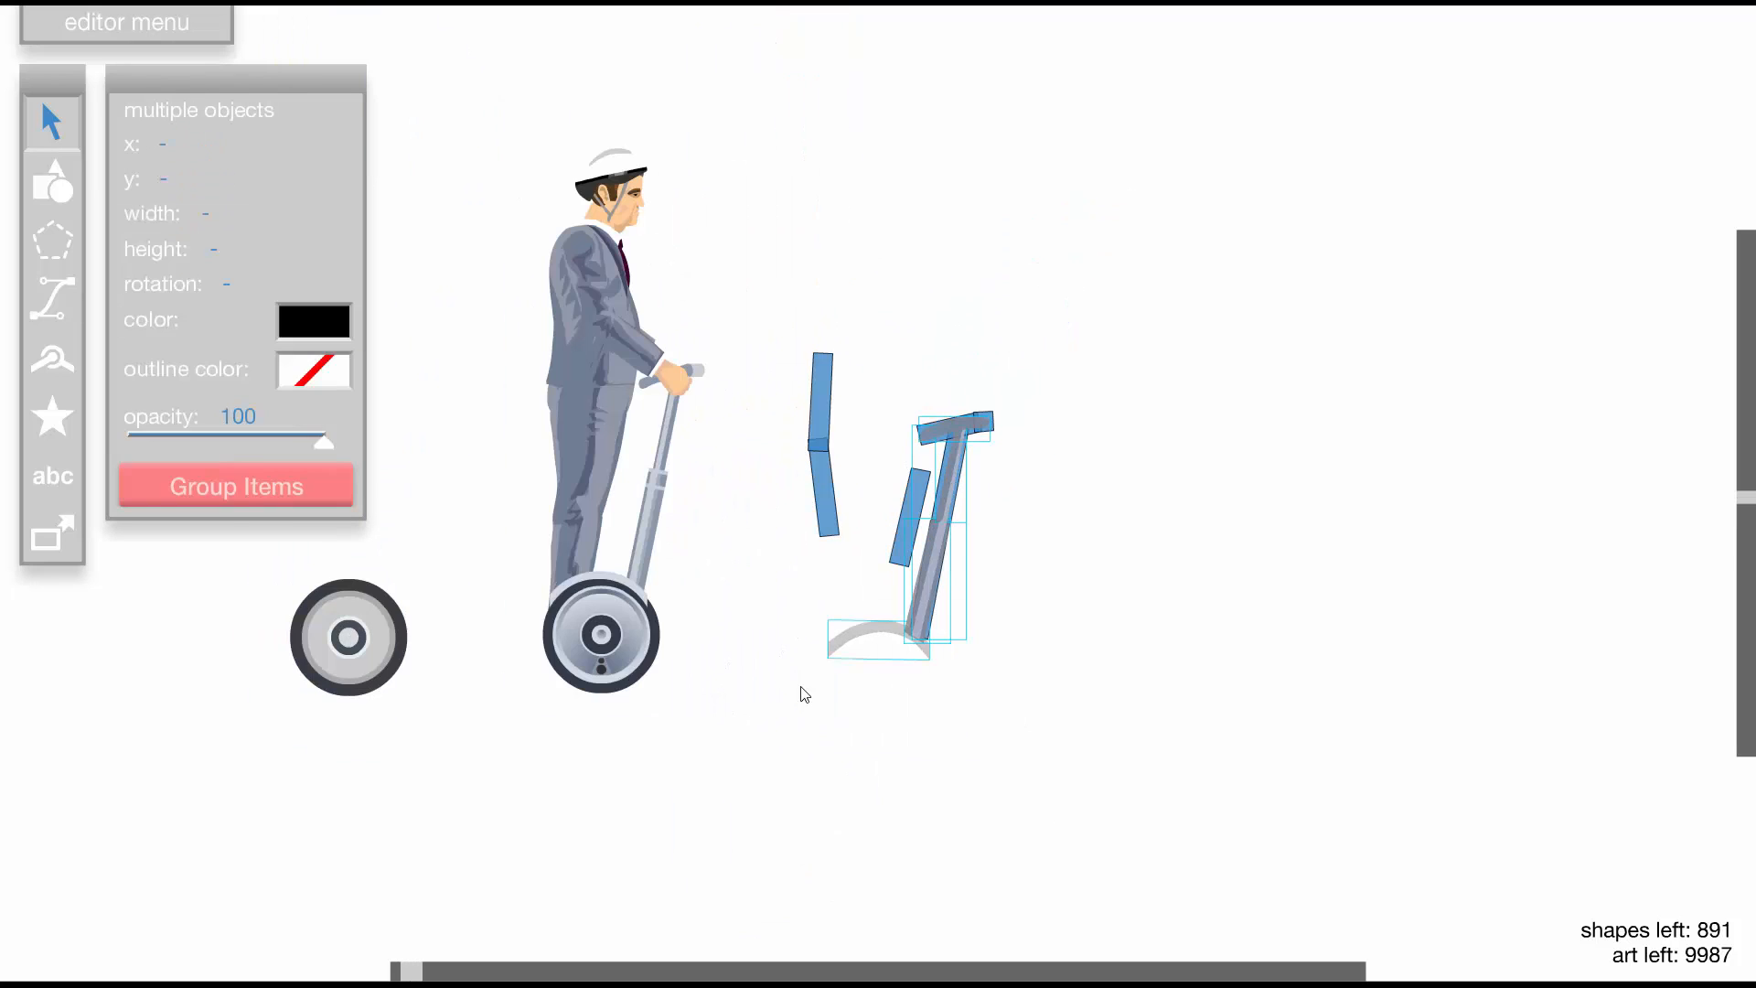
{"action": "left_click", "coordinate": [264, 481]}
{"action": "left_click", "coordinate": [270, 545]}
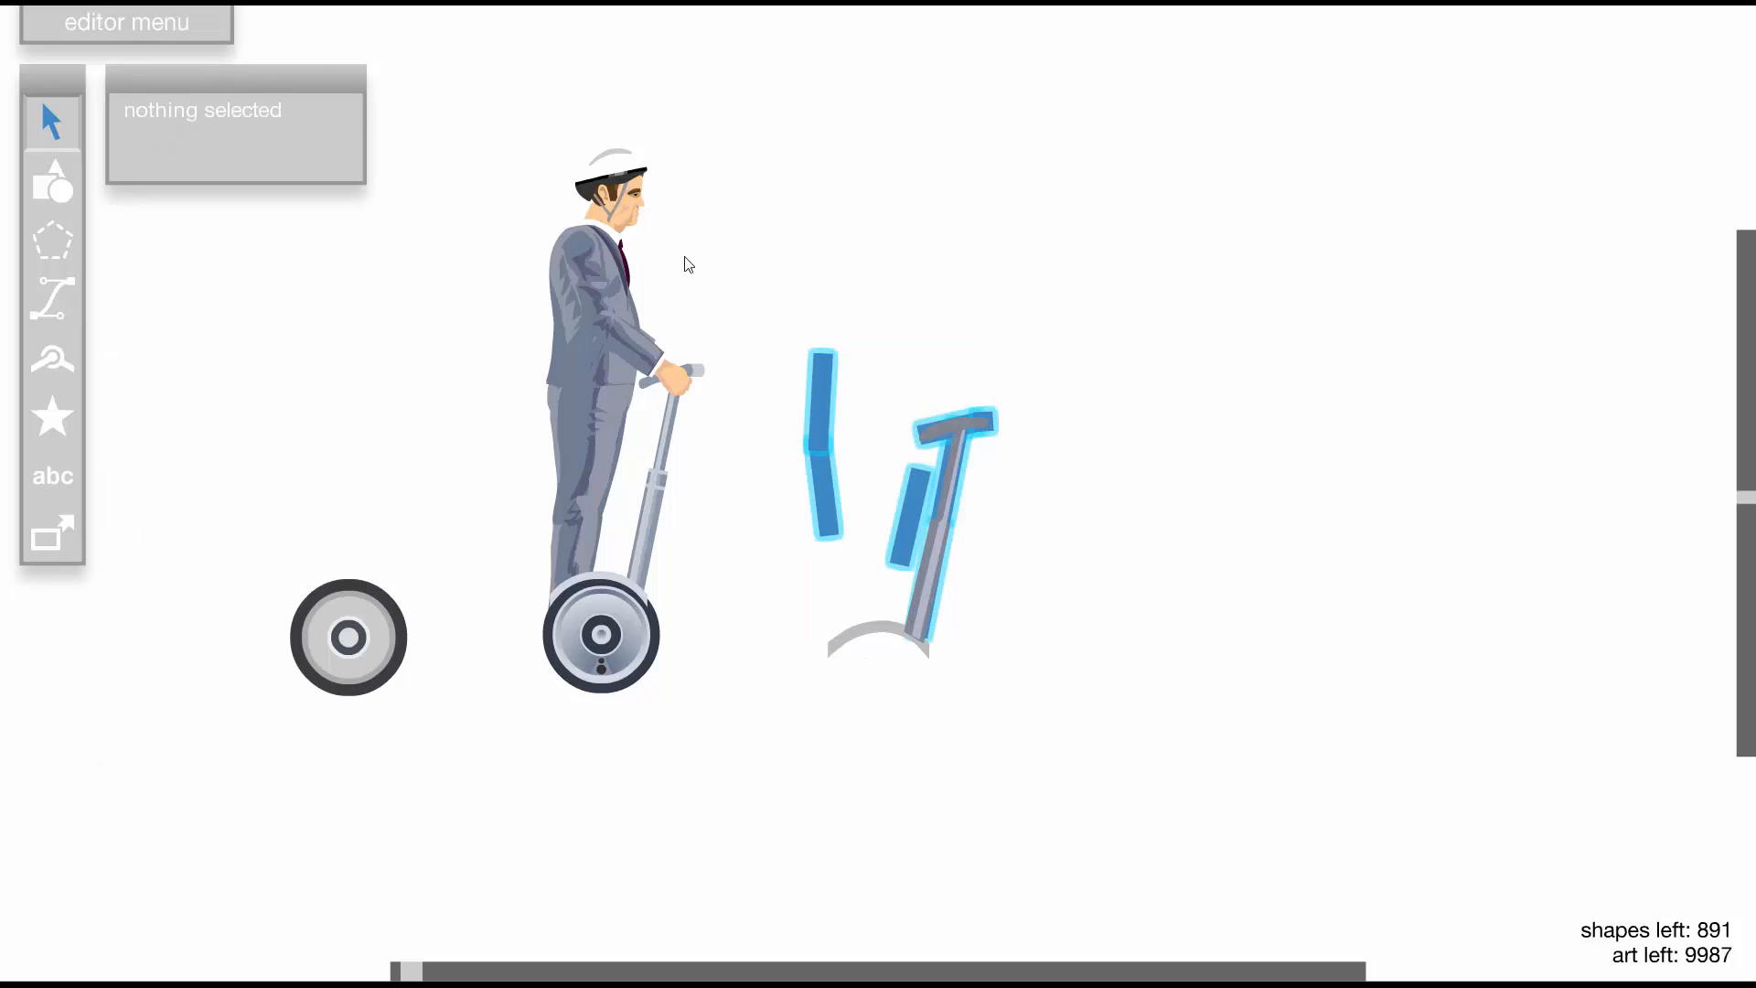
Move the redrawn wheel group onto the base of the vehicle's steering post
{"action": "scroll", "coordinate": [824, 558], "scroll_direction": "down", "scroll_amount": 1}
{"action": "scroll", "coordinate": [640, 535], "scroll_direction": "up", "scroll_amount": 2}
{"action": "scroll", "coordinate": [586, 494], "scroll_direction": "down", "scroll_amount": 1}
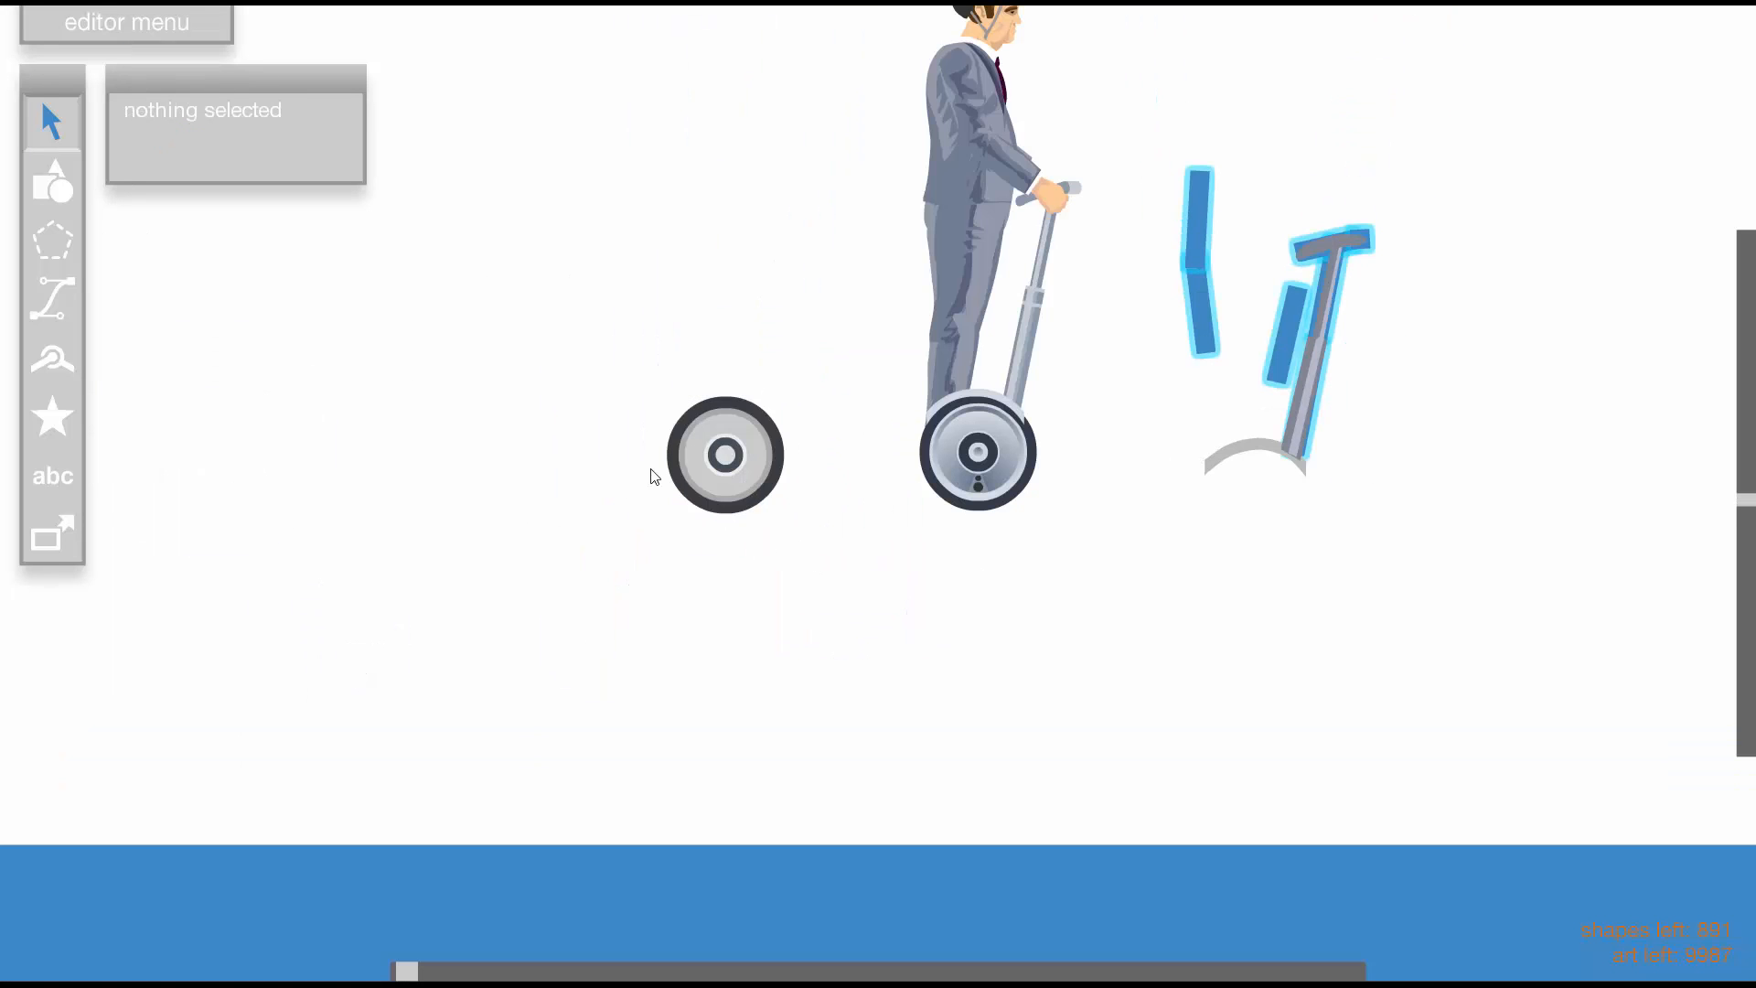
{"action": "left_click_drag", "start_coordinate": [752, 444], "coordinate": [1328, 425]}
{"action": "scroll", "coordinate": [1381, 410], "scroll_direction": "up", "scroll_amount": 1}
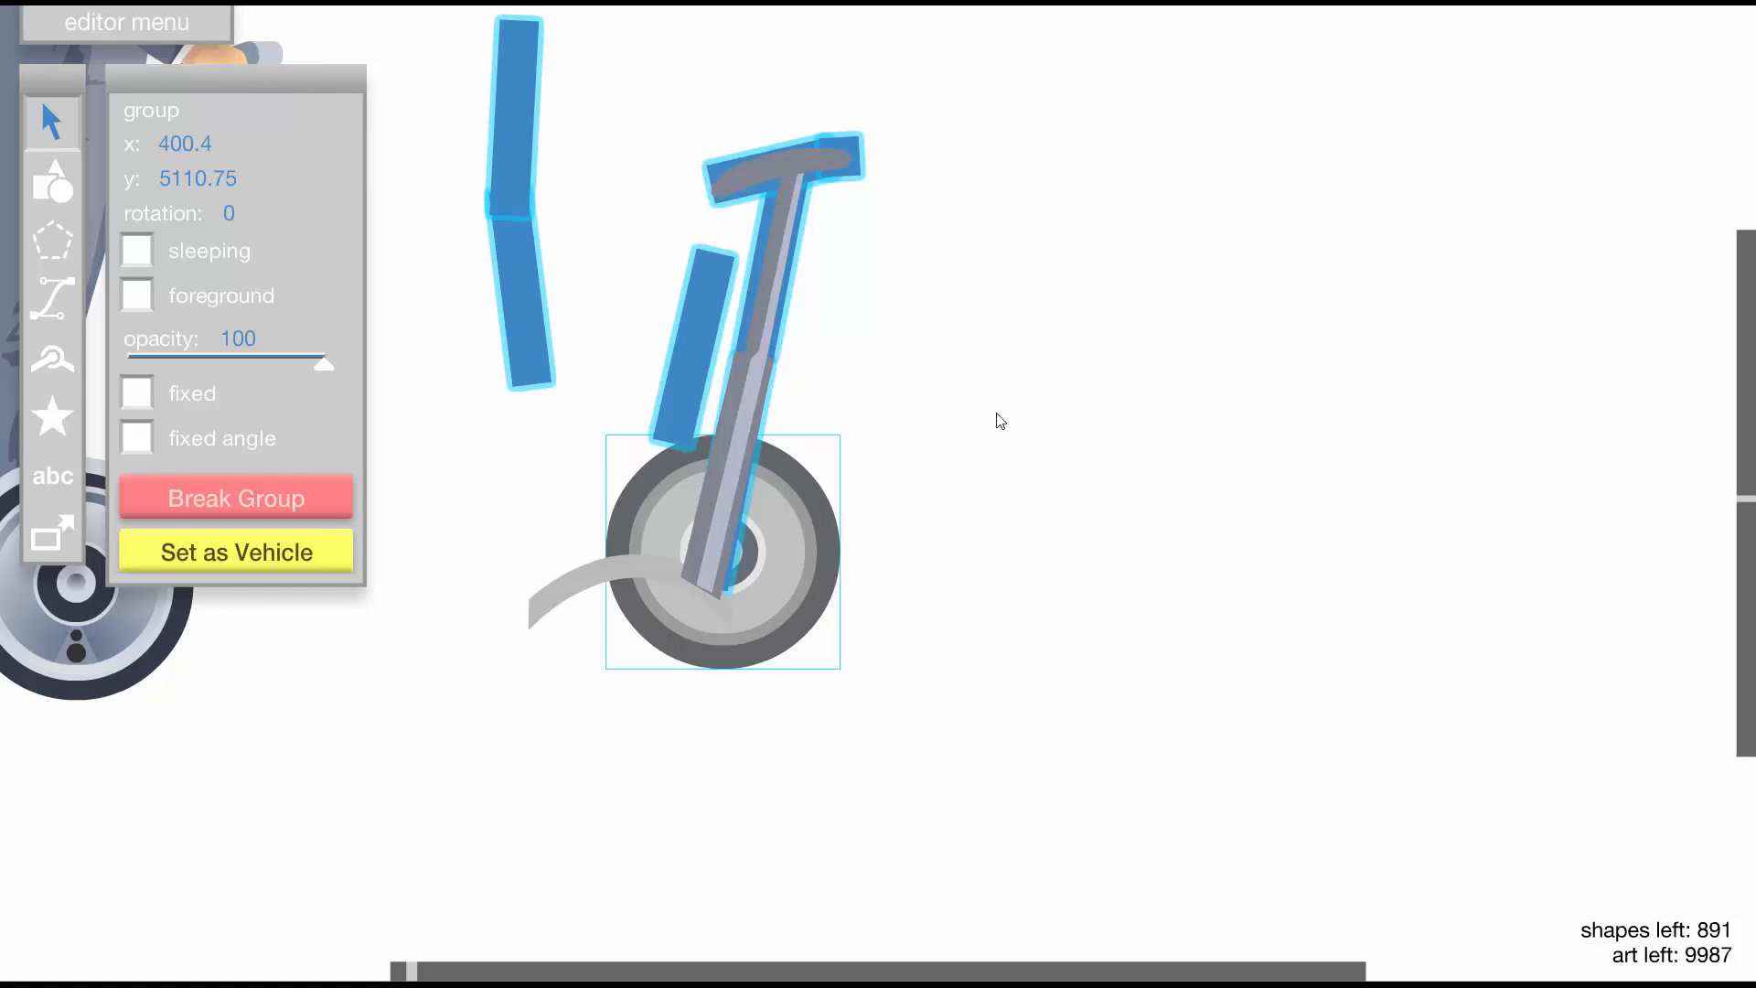
{"action": "left_click", "coordinate": [924, 444]}
{"action": "scroll", "coordinate": [683, 502], "scroll_direction": "down", "scroll_amount": 1}
{"action": "scroll", "coordinate": [809, 377], "scroll_direction": "up", "scroll_amount": 1}
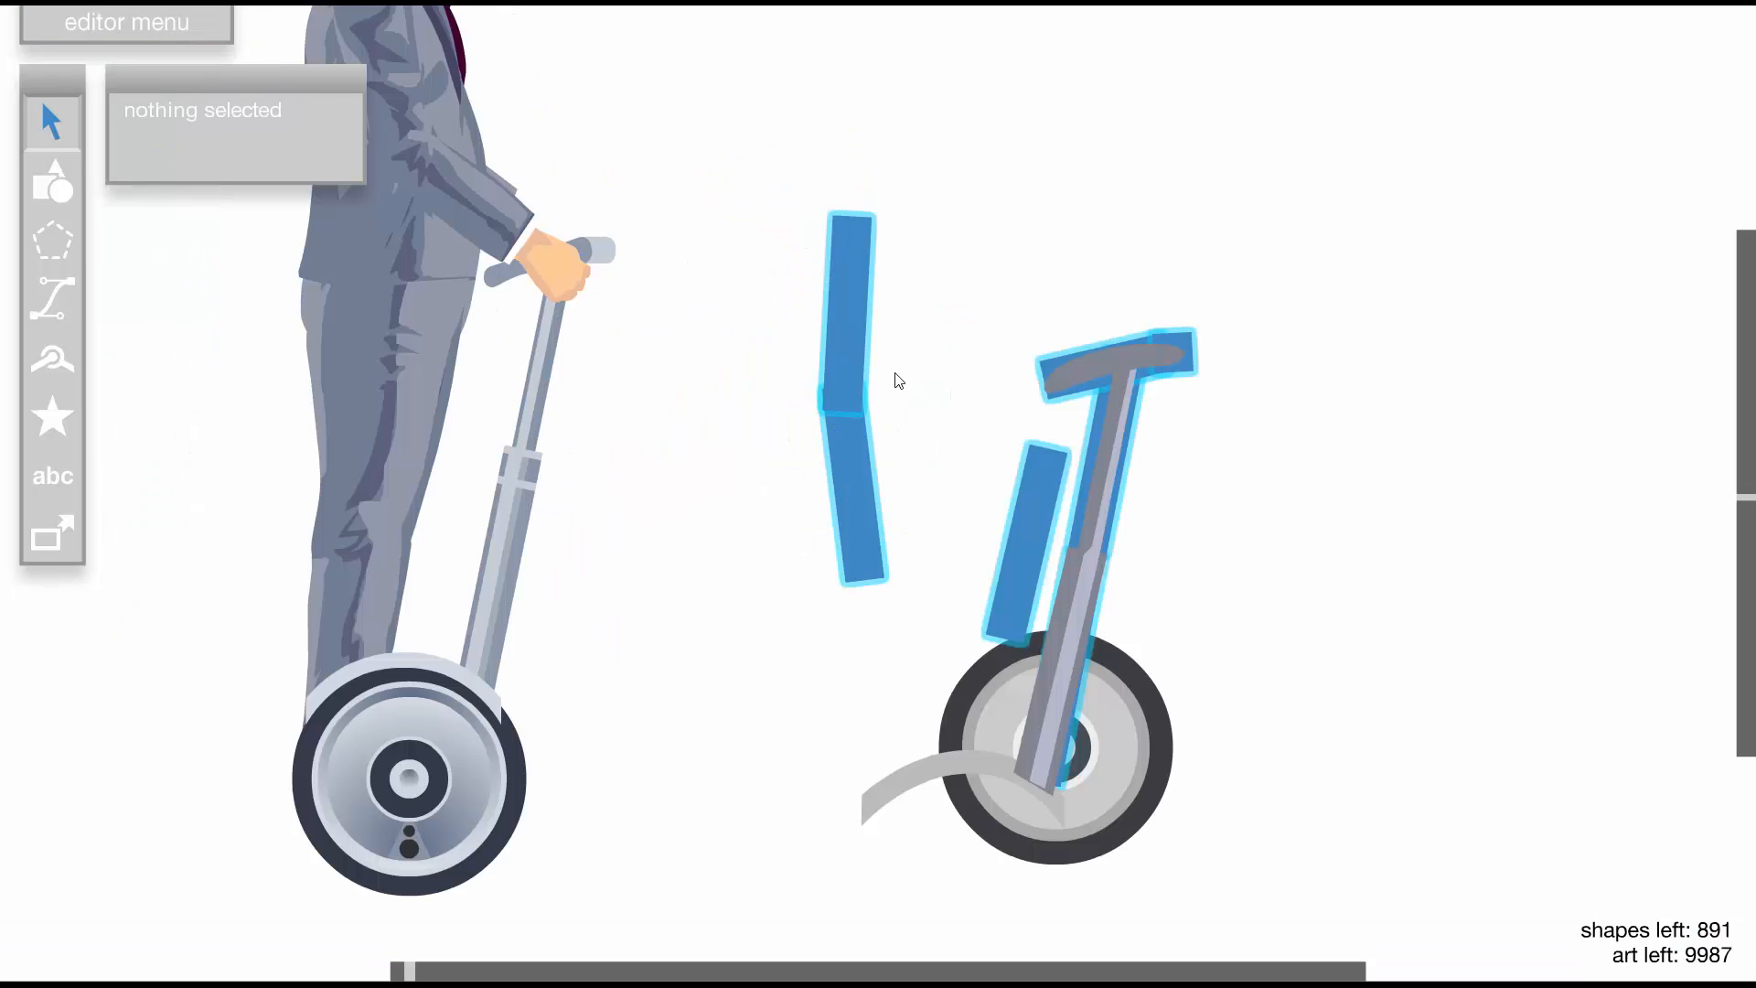
Open the vehicle group and check the handle option on its upper back rectangle and the rectangle beside the post
{"action": "left_click", "coordinate": [860, 290]}
{"action": "left_click", "coordinate": [1028, 306]}
{"action": "left_click", "coordinate": [833, 291]}
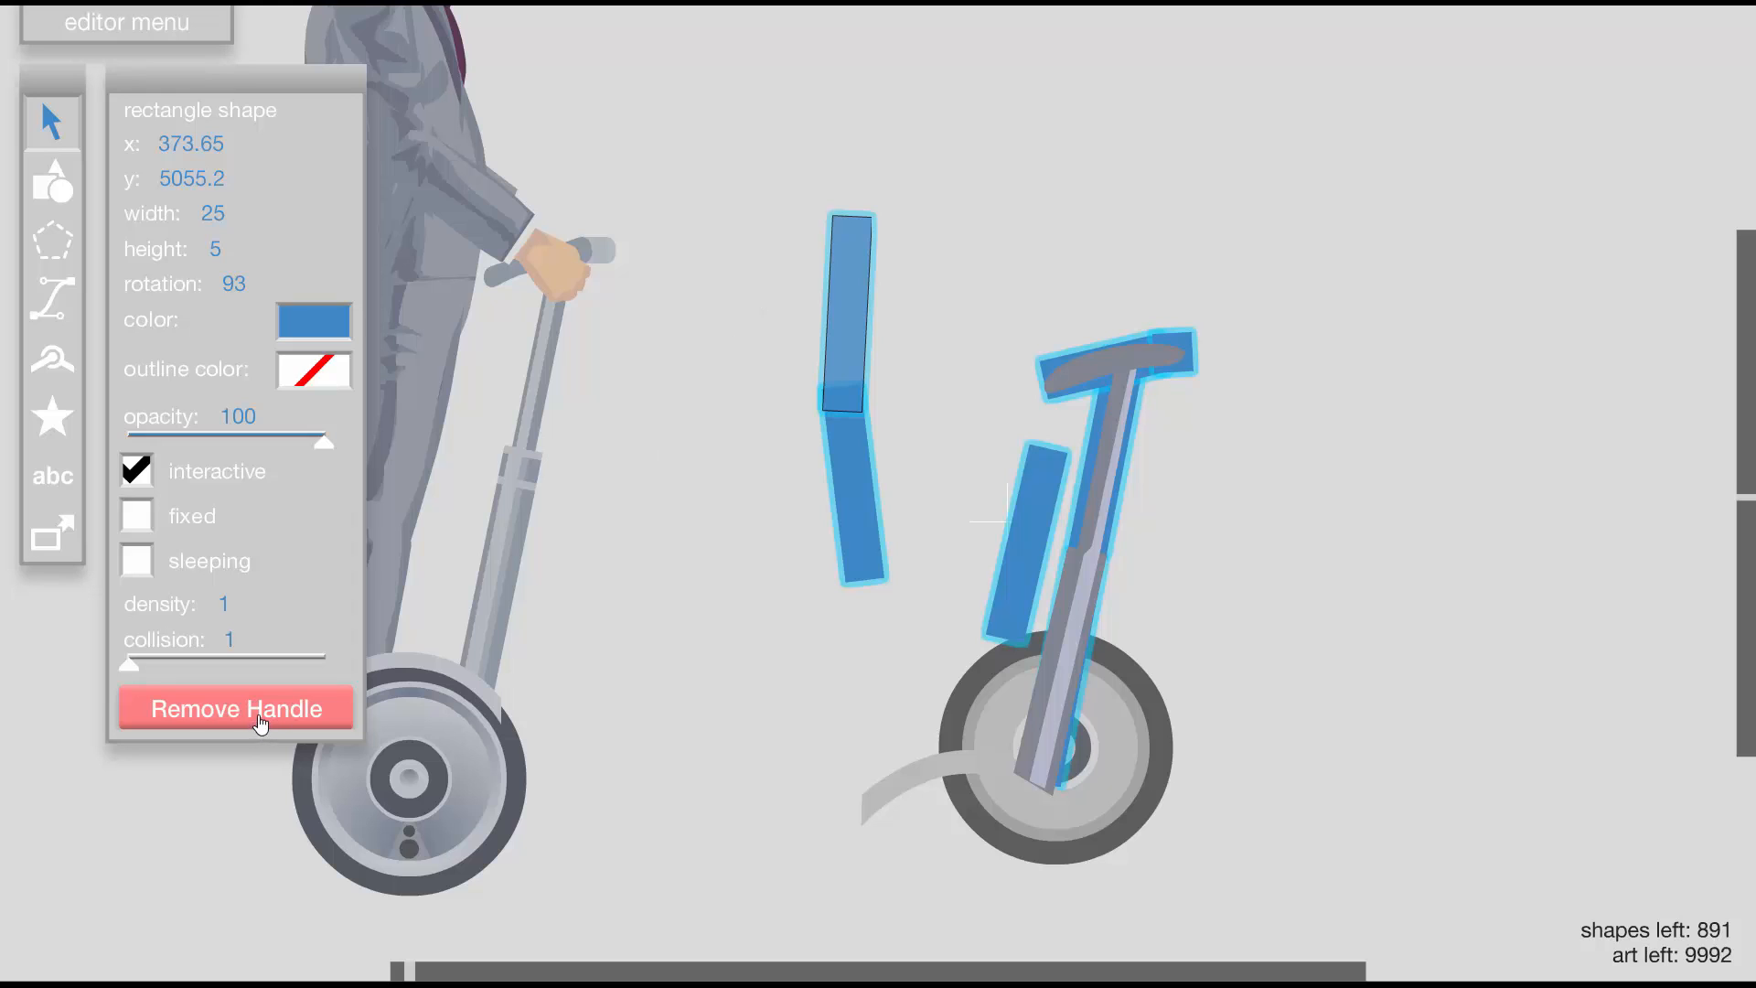
{"action": "left_click", "coordinate": [1060, 637]}
{"action": "left_click", "coordinate": [1035, 529]}
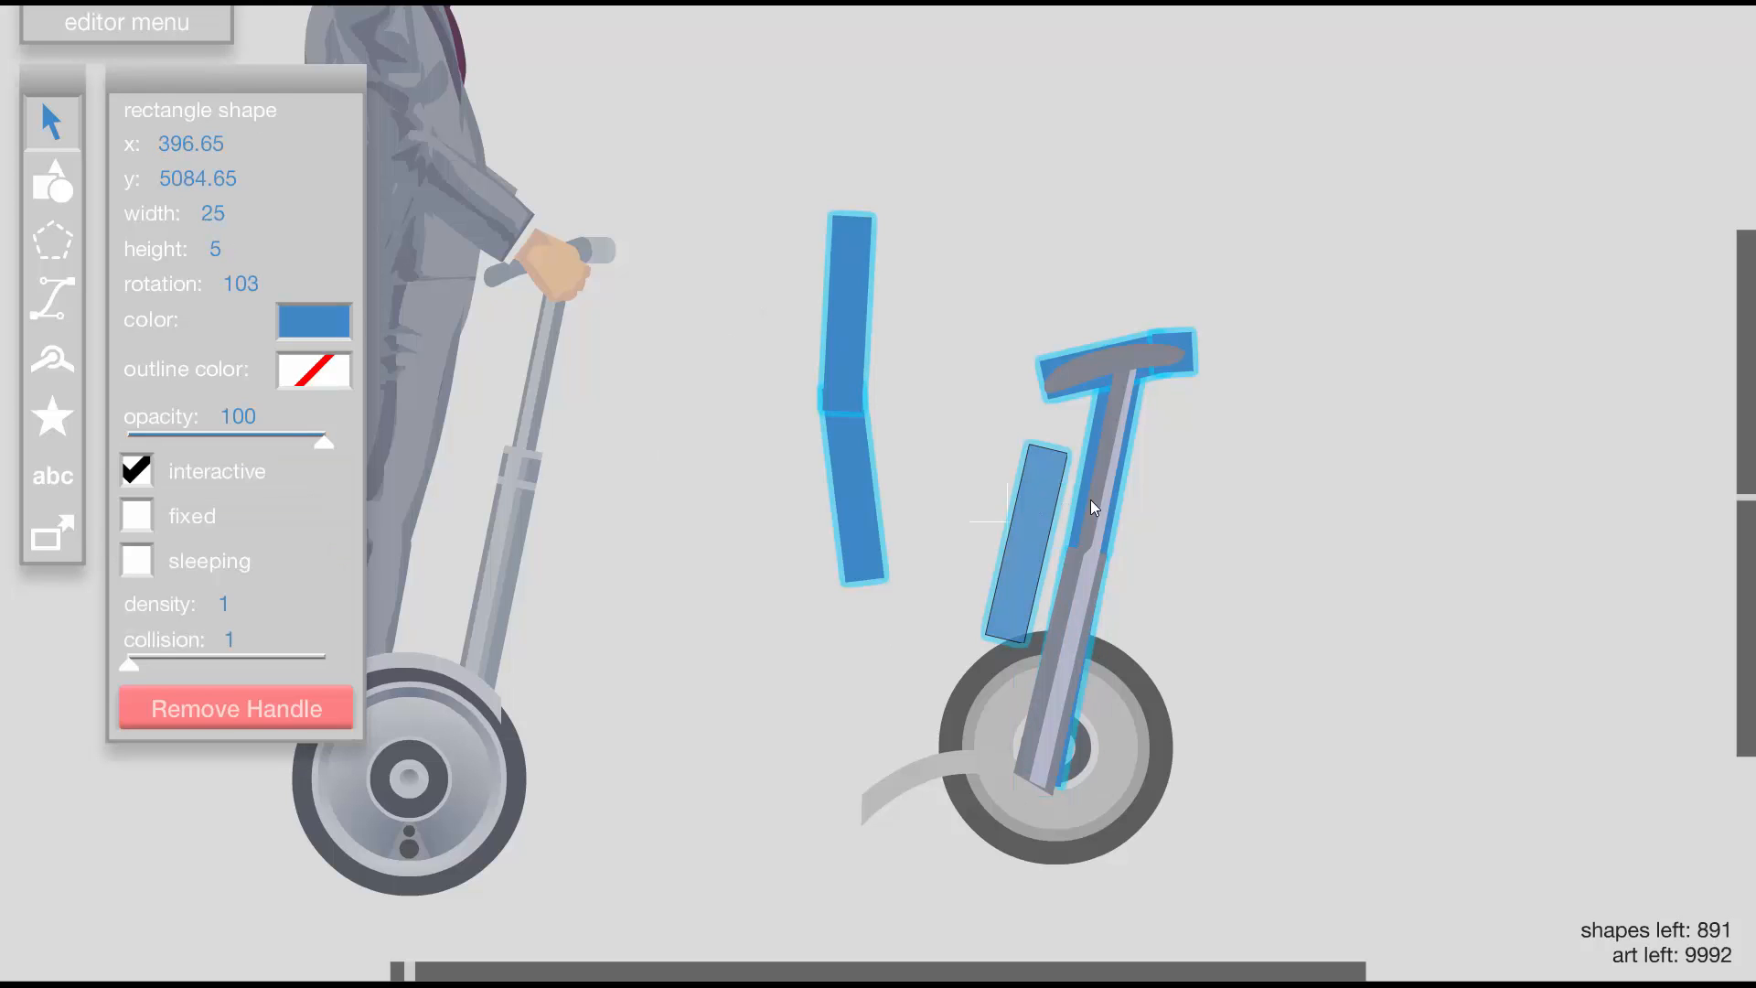
{"action": "left_click", "coordinate": [1412, 492]}
{"action": "left_click", "coordinate": [1303, 572]}
Move the wheel over the vehicle's lower back rectangle and add a pin joint at its center connecting it to the vehicle
{"action": "left_click_drag", "start_coordinate": [1149, 766], "coordinate": [948, 552]}
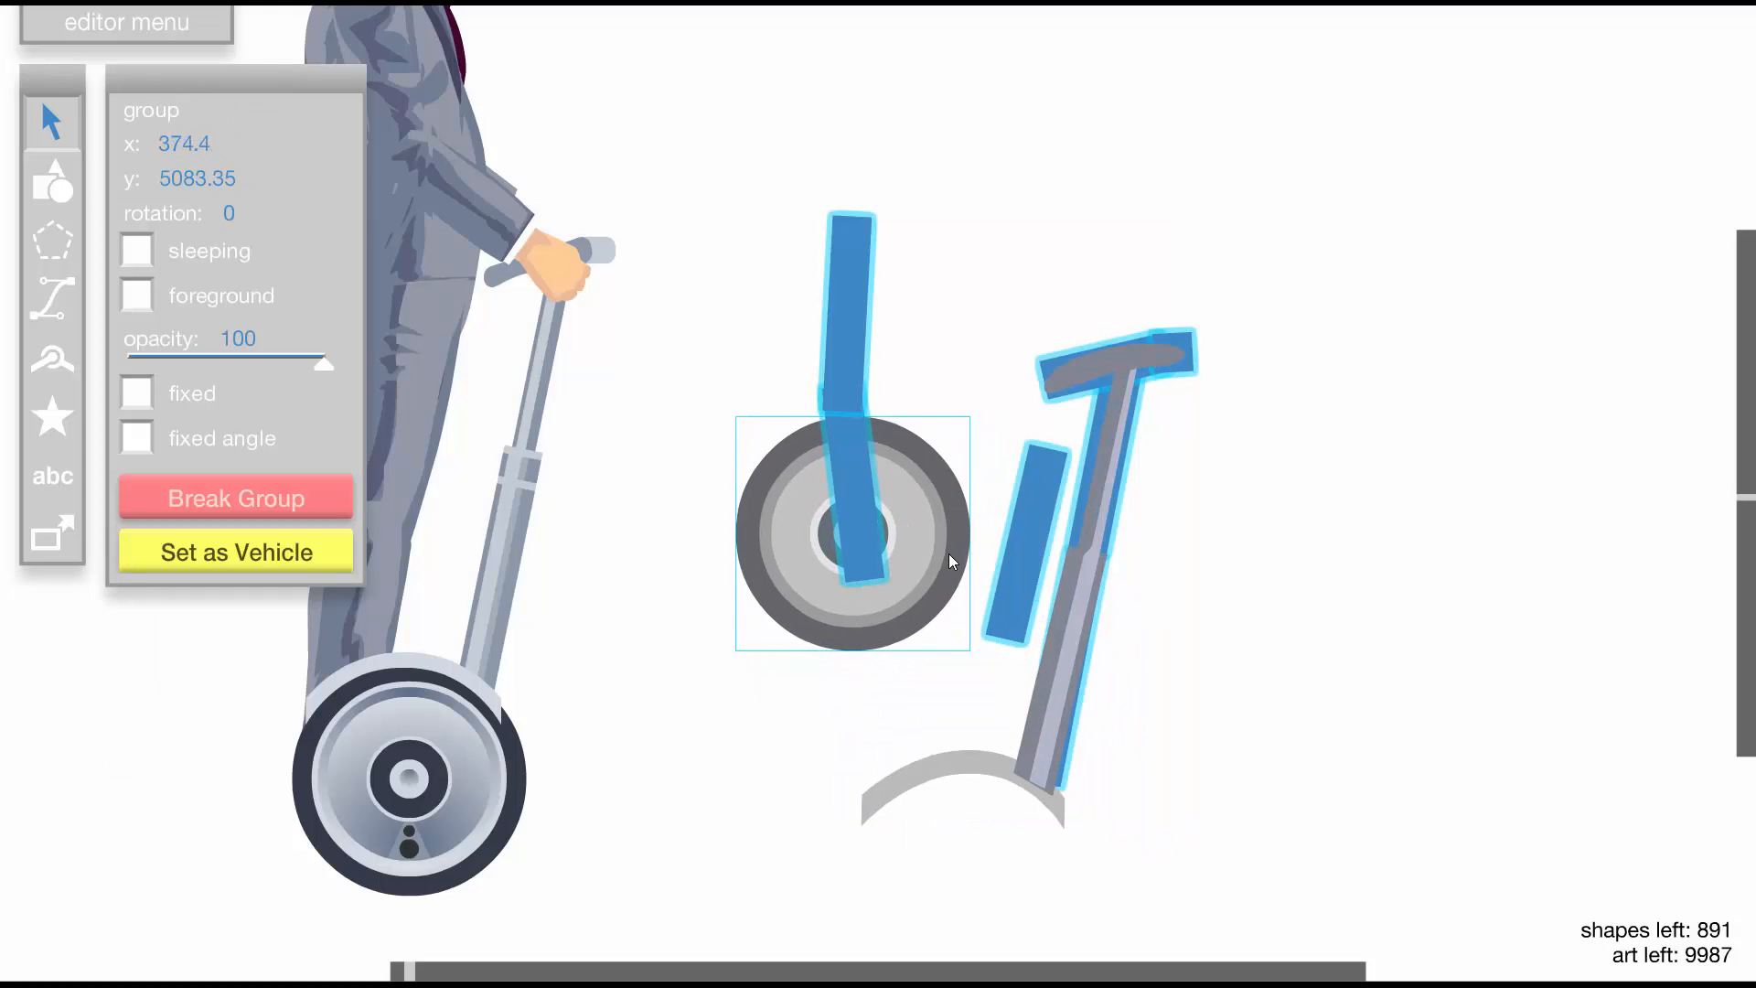
{"action": "left_click", "coordinate": [55, 367]}
{"action": "left_click", "coordinate": [859, 535]}
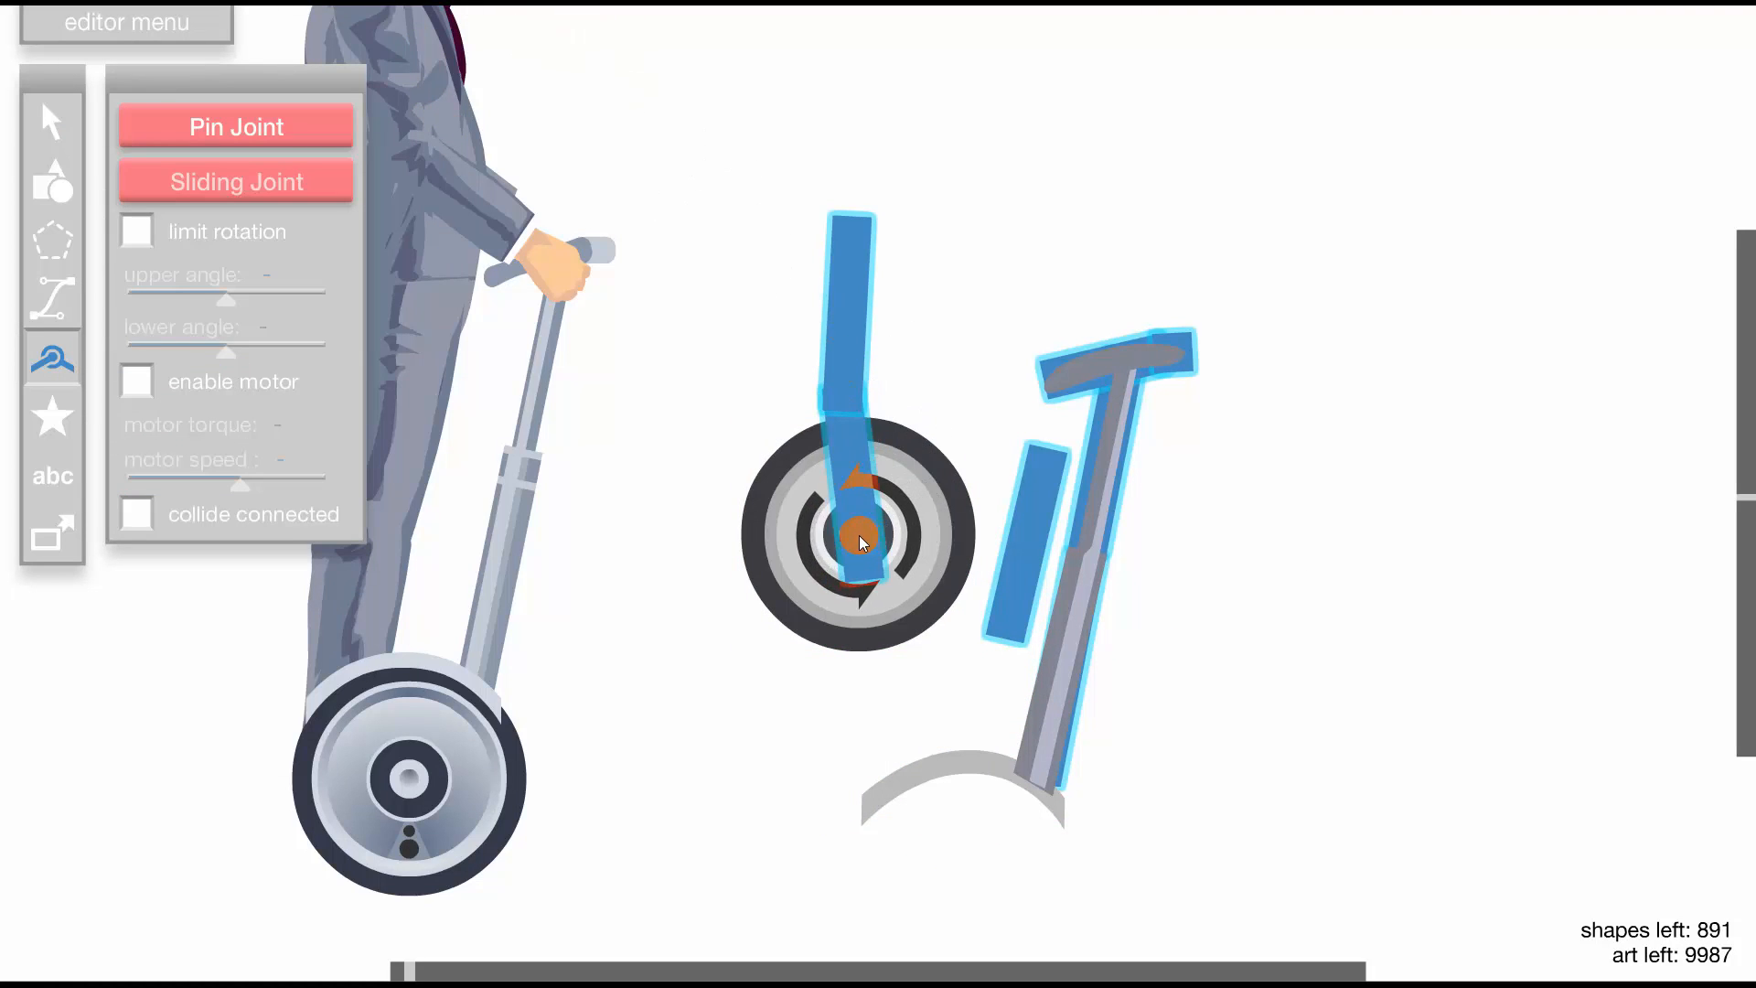
{"action": "left_click", "coordinate": [859, 534]}
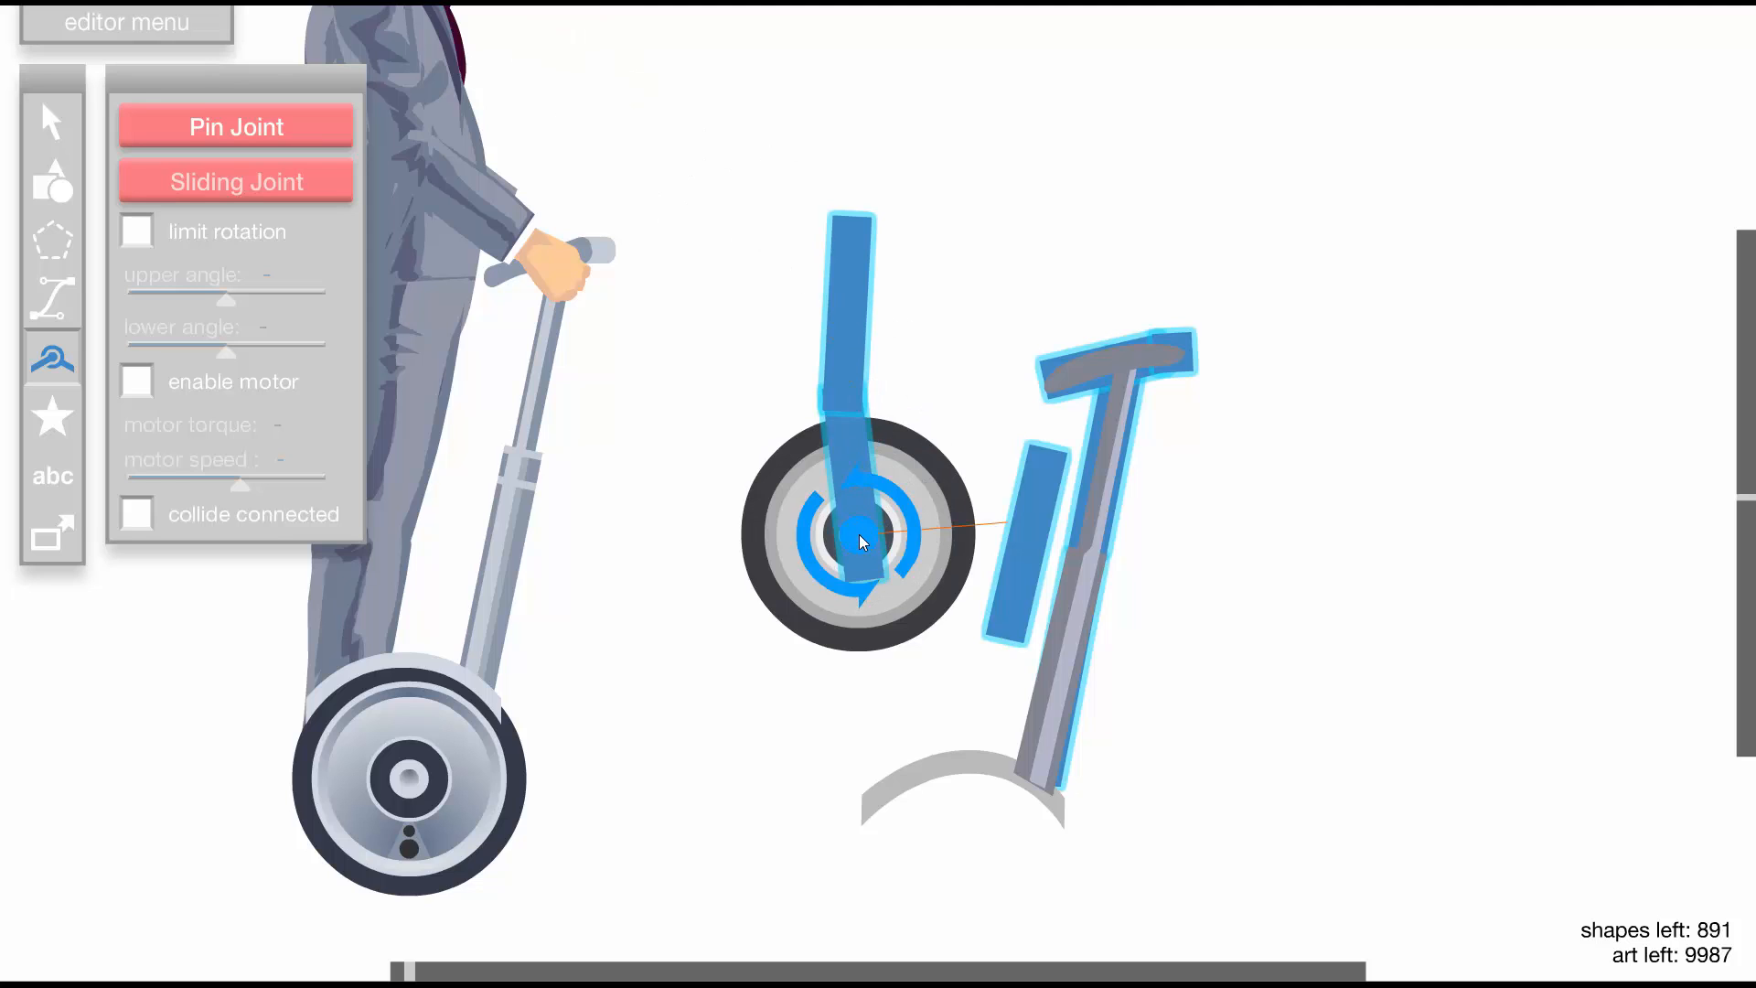
Move the wheel together with its pin joint under the vehicle's fender
{"action": "left_click", "coordinate": [52, 121]}
{"action": "left_click", "coordinate": [902, 507]}
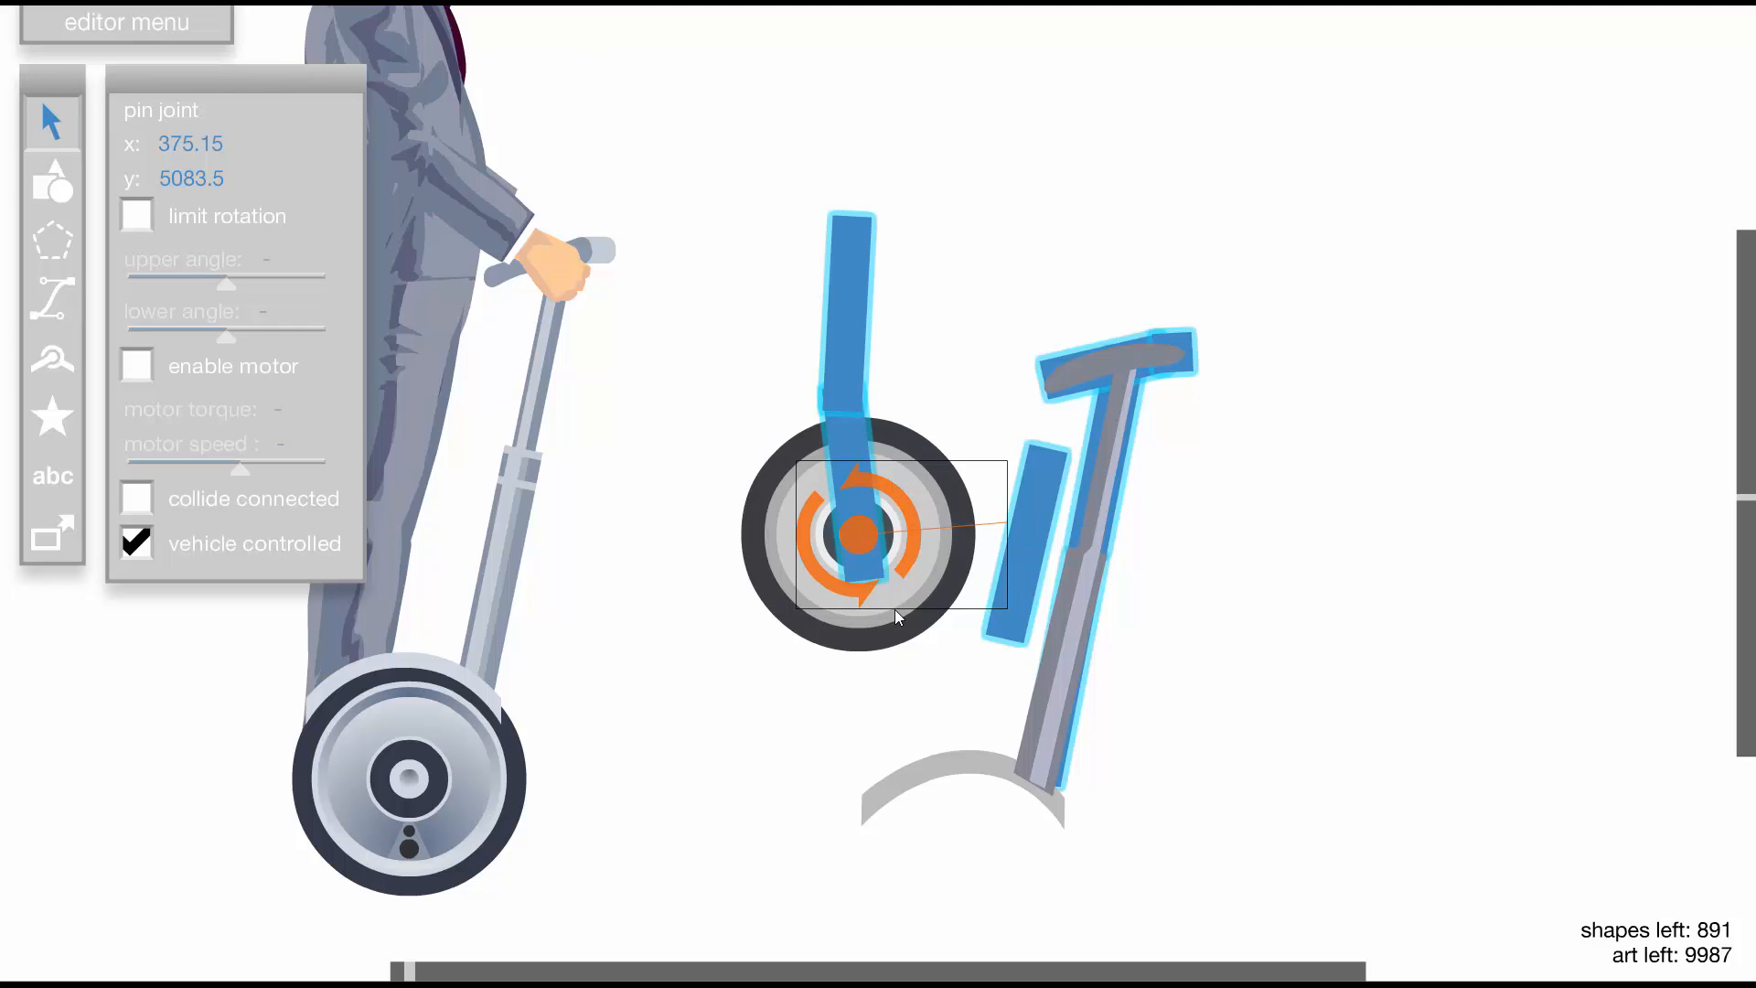
{"action": "left_click", "coordinate": [927, 474], "text": "shift"}
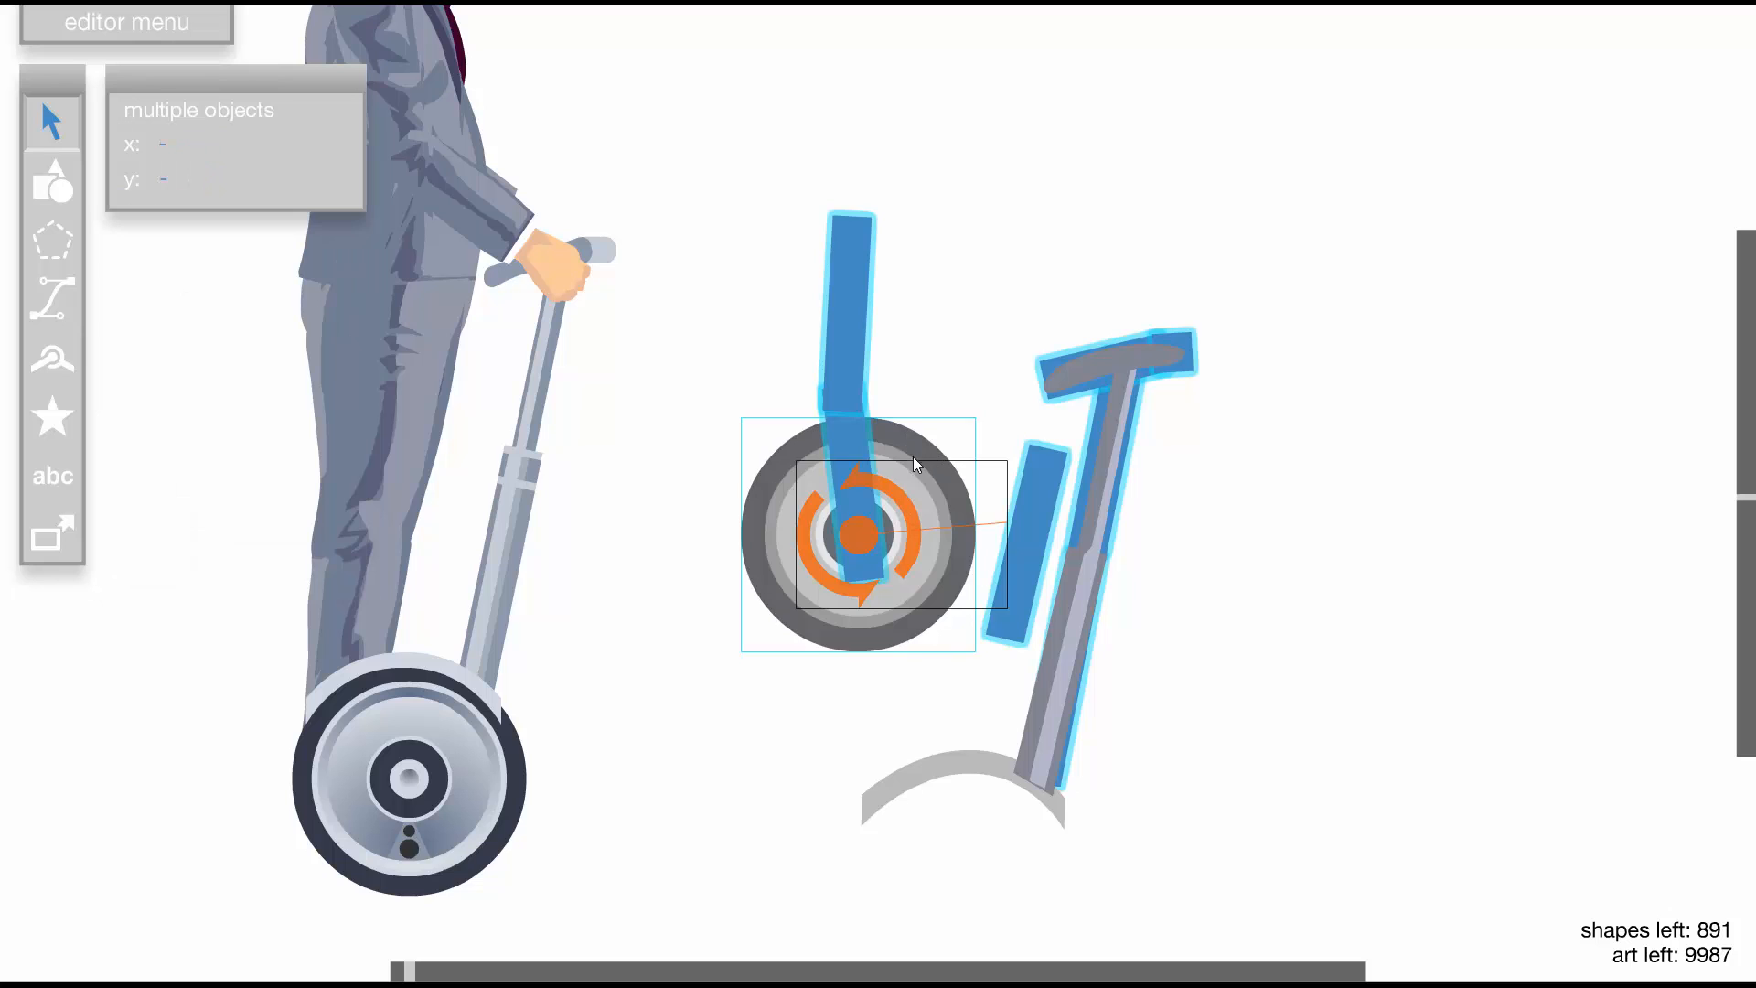
{"action": "left_click_drag", "start_coordinate": [913, 458], "coordinate": [1035, 796]}
{"action": "left_click", "coordinate": [1306, 718]}
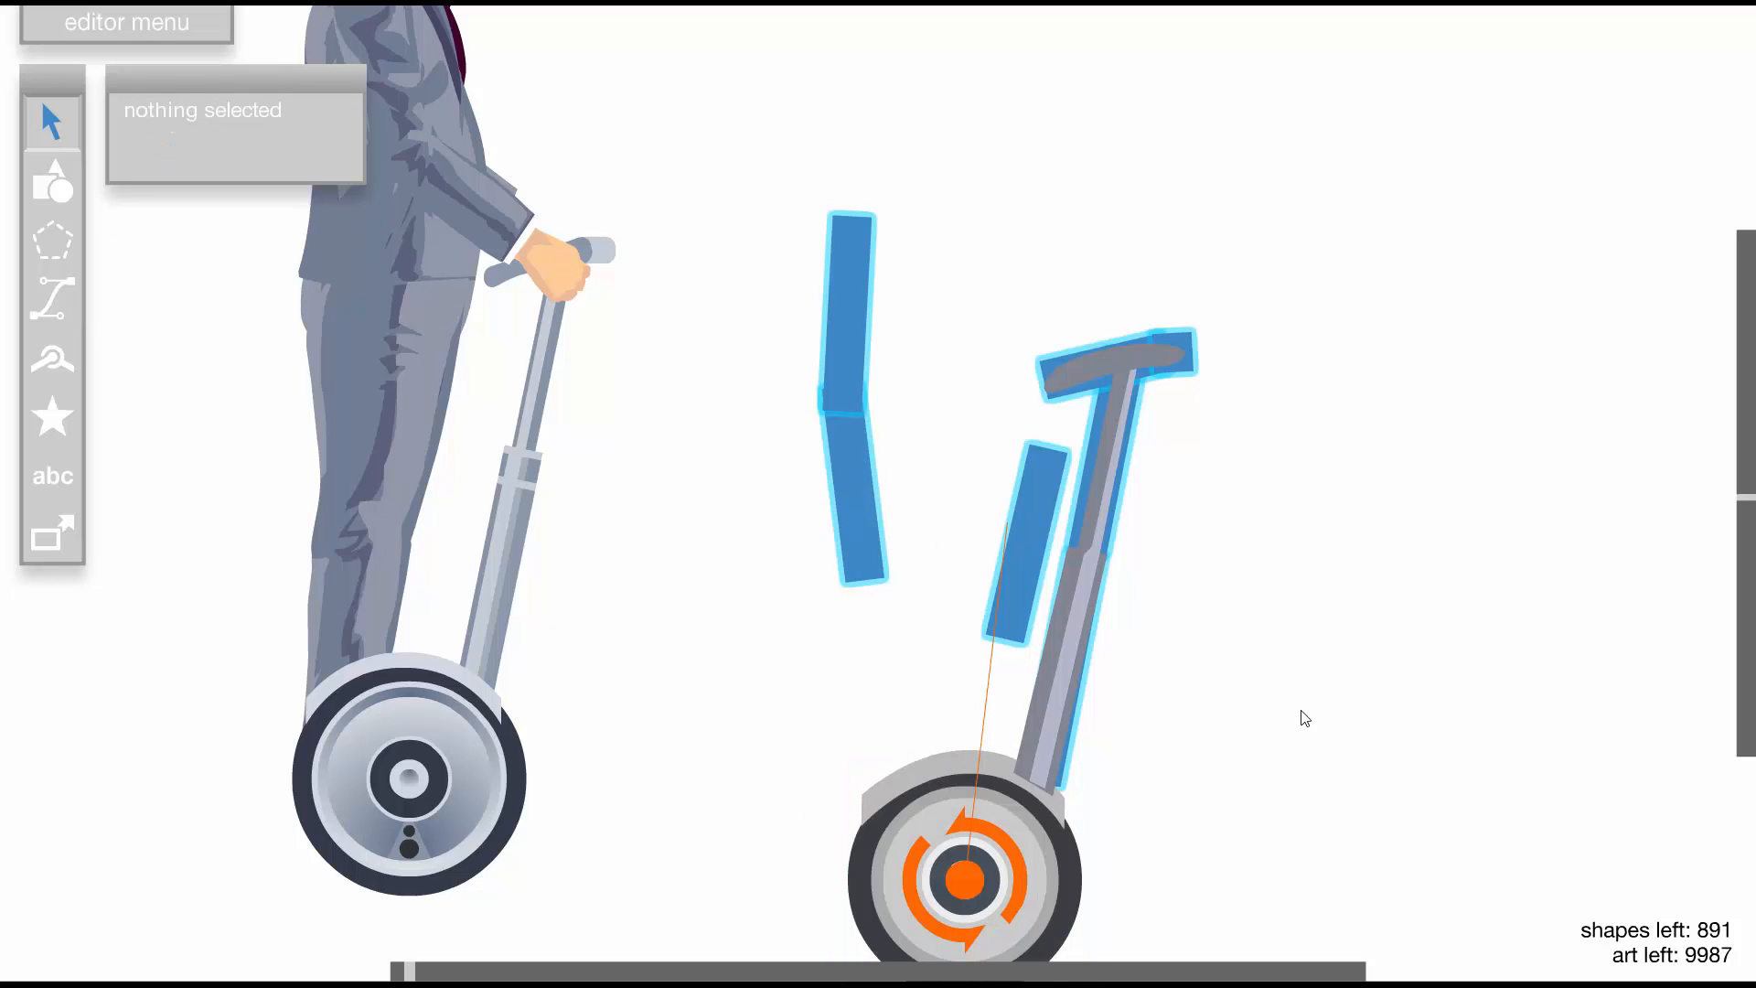
Inside the vehicle group, set the opacity of all the blue rectangles to 0
{"action": "scroll", "coordinate": [968, 549], "scroll_direction": "down", "scroll_amount": 4}
{"action": "scroll", "coordinate": [828, 439], "scroll_direction": "up", "scroll_amount": 2}
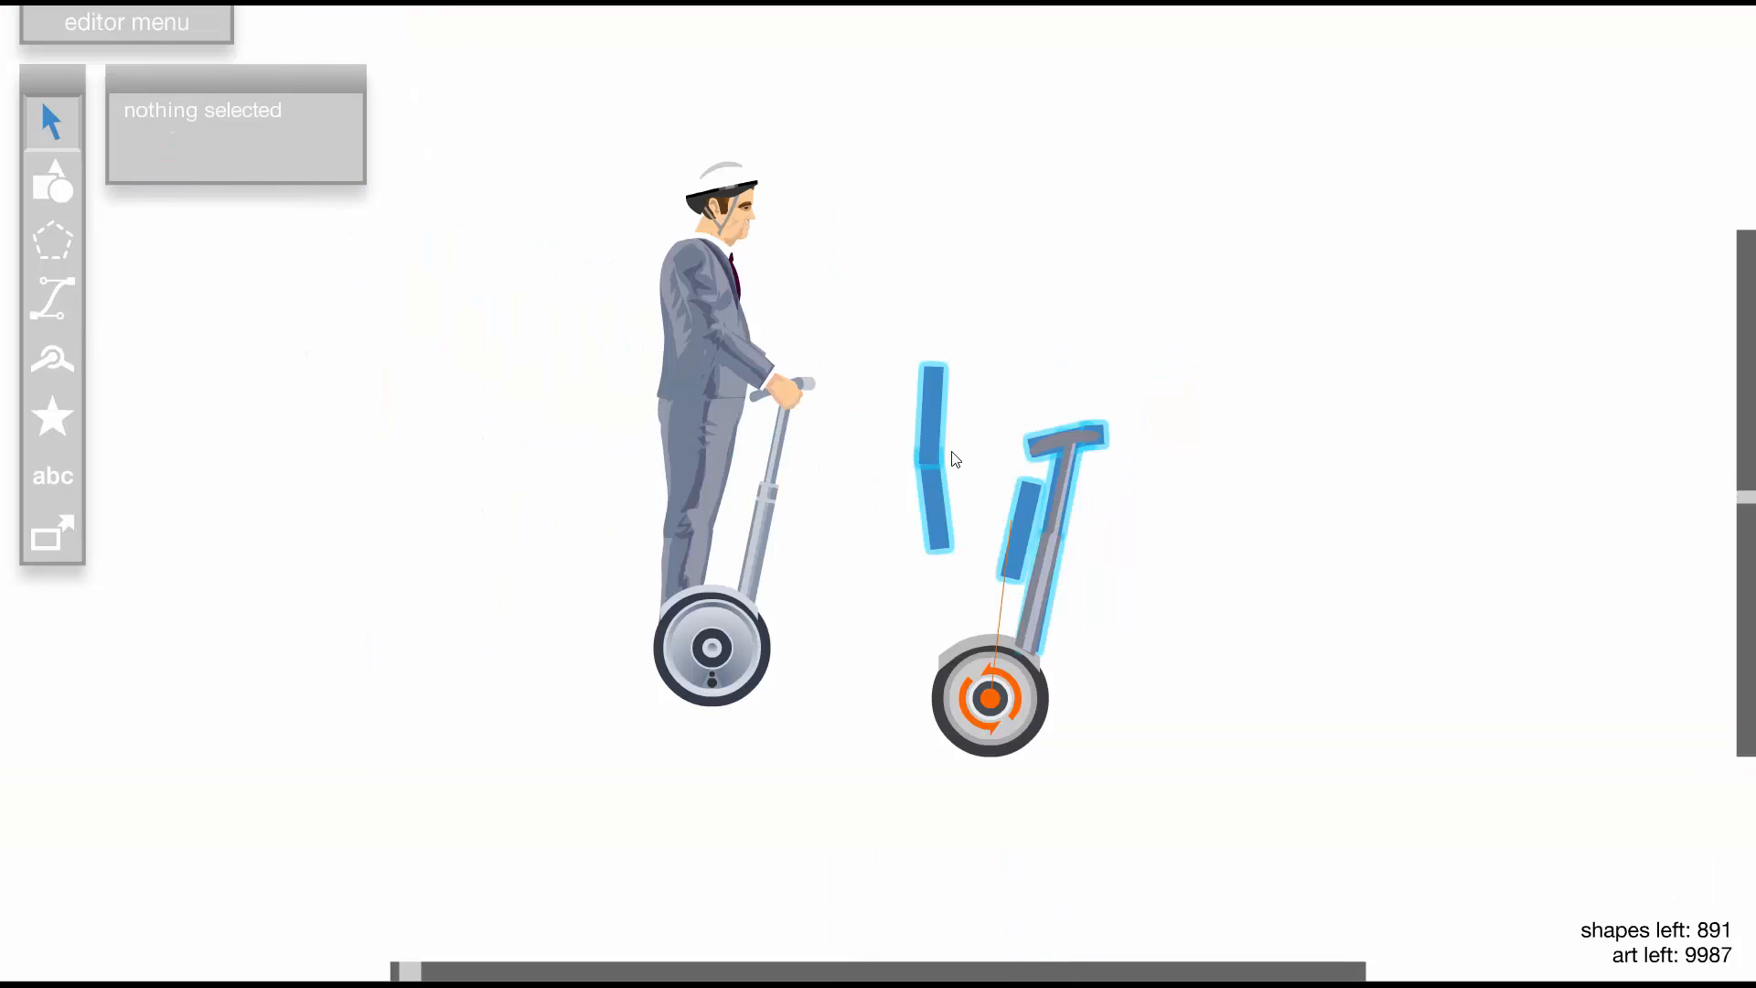
{"action": "scroll", "coordinate": [1024, 579], "scroll_direction": "up", "scroll_amount": 2}
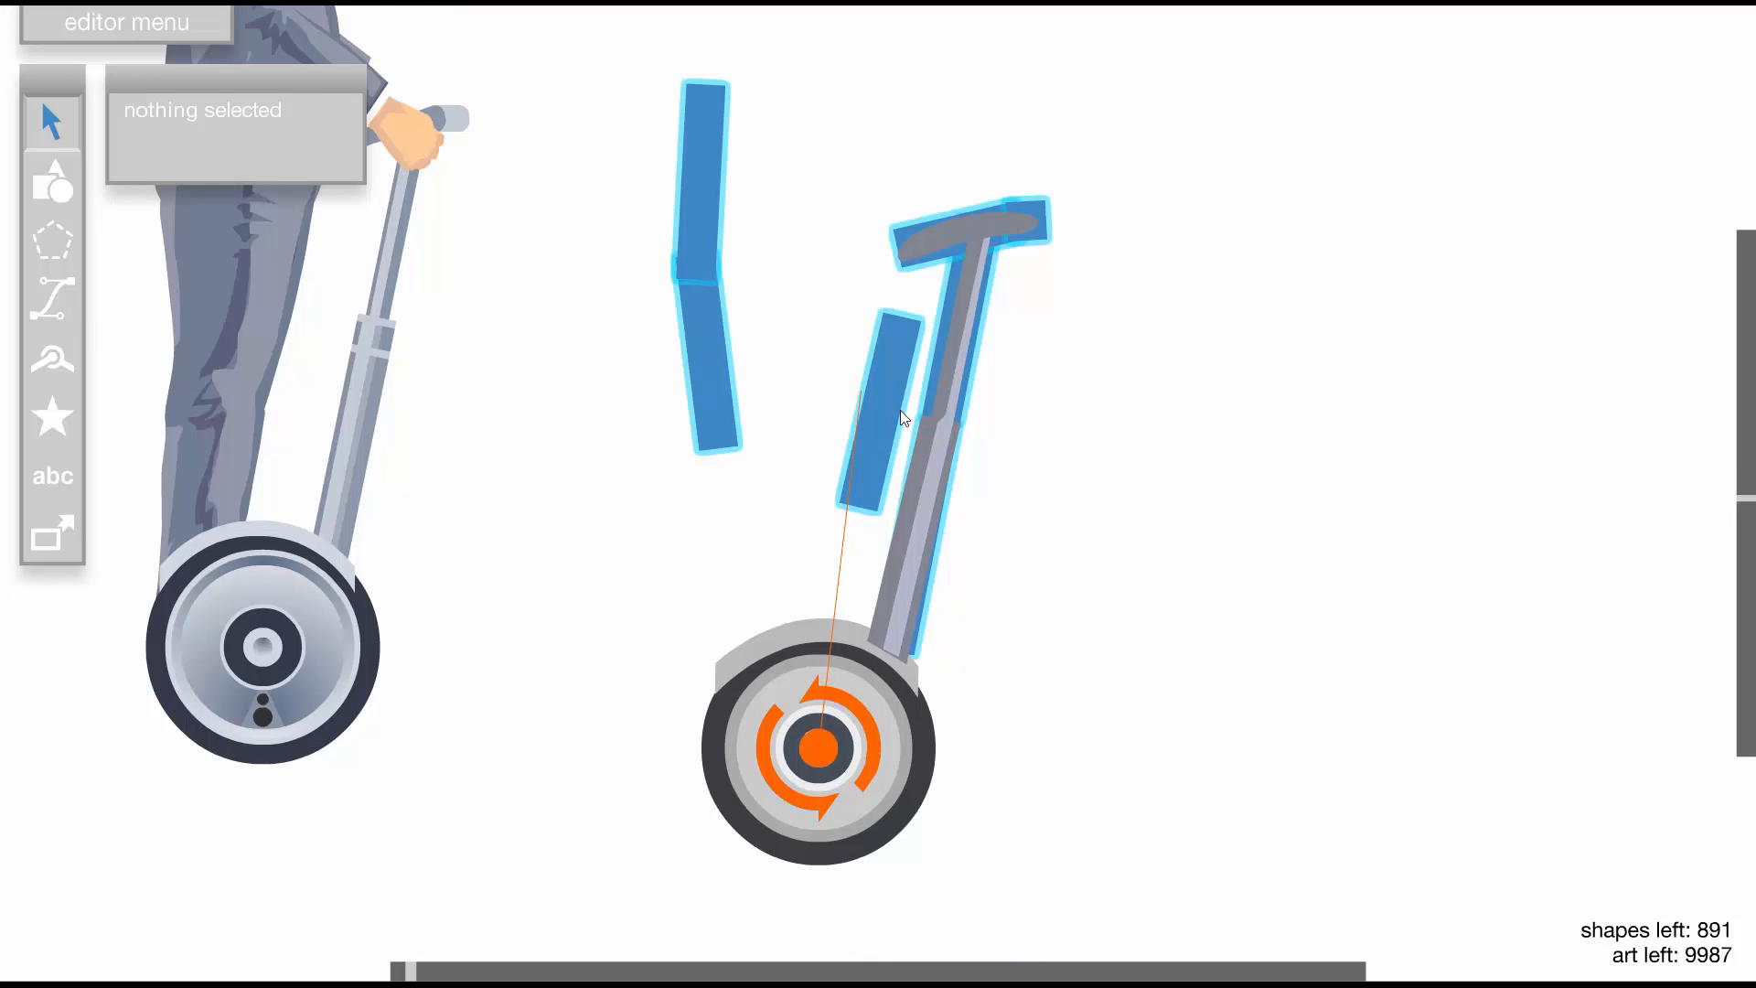
{"action": "scroll", "coordinate": [887, 399], "scroll_direction": "down", "scroll_amount": 1}
{"action": "scroll", "coordinate": [844, 407], "scroll_direction": "up", "scroll_amount": 1}
{"action": "double_click", "coordinate": [748, 424]}
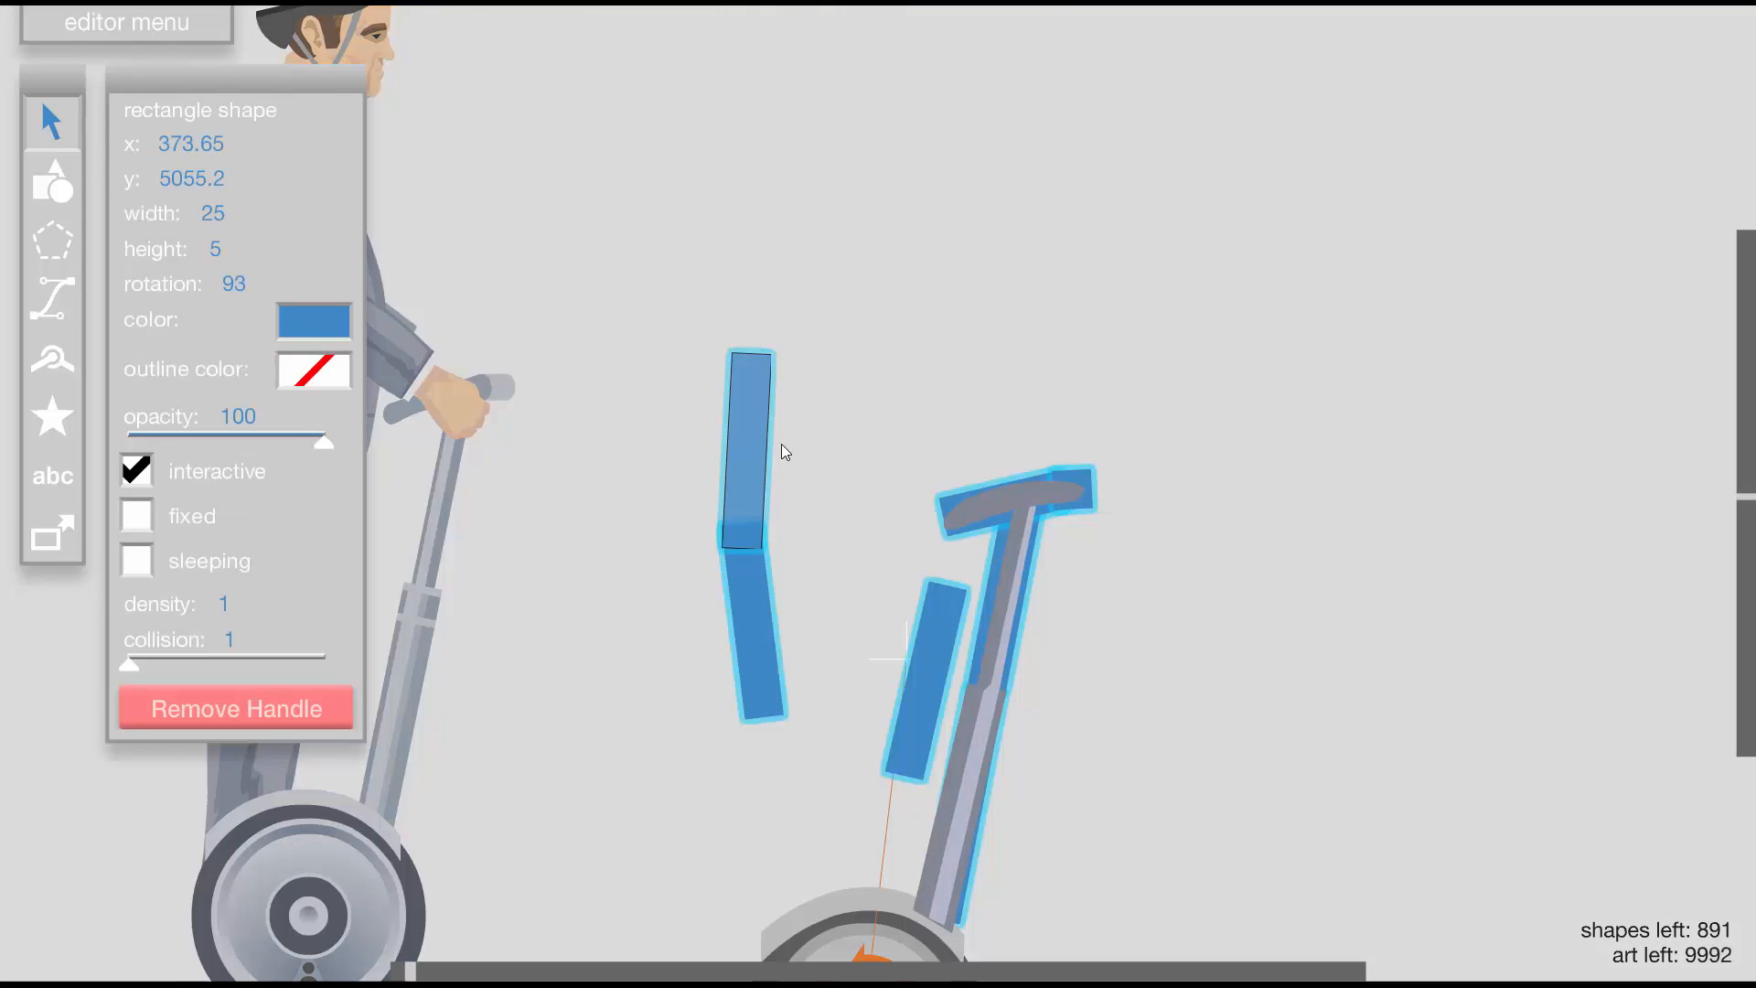
{"action": "left_click", "coordinate": [1064, 643]}
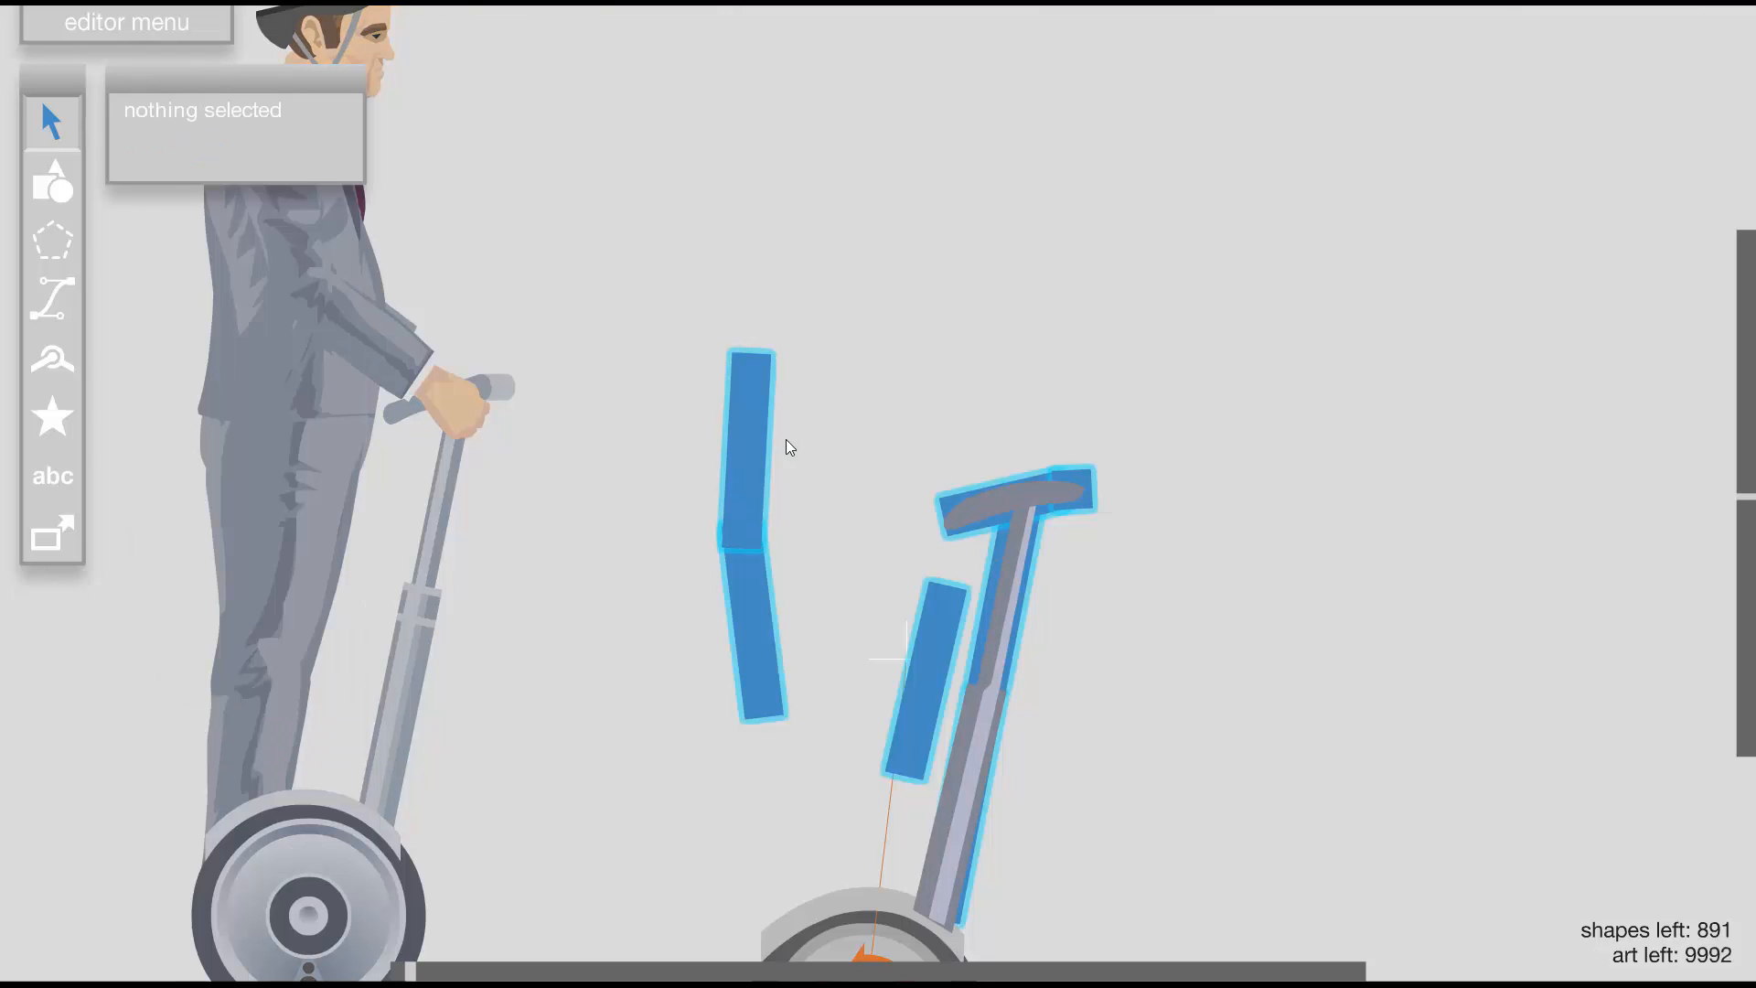
{"action": "left_click", "coordinate": [752, 458]}
{"action": "left_click", "coordinate": [757, 627], "text": "shift"}
{"action": "left_click", "coordinate": [945, 628], "text": "shift"}
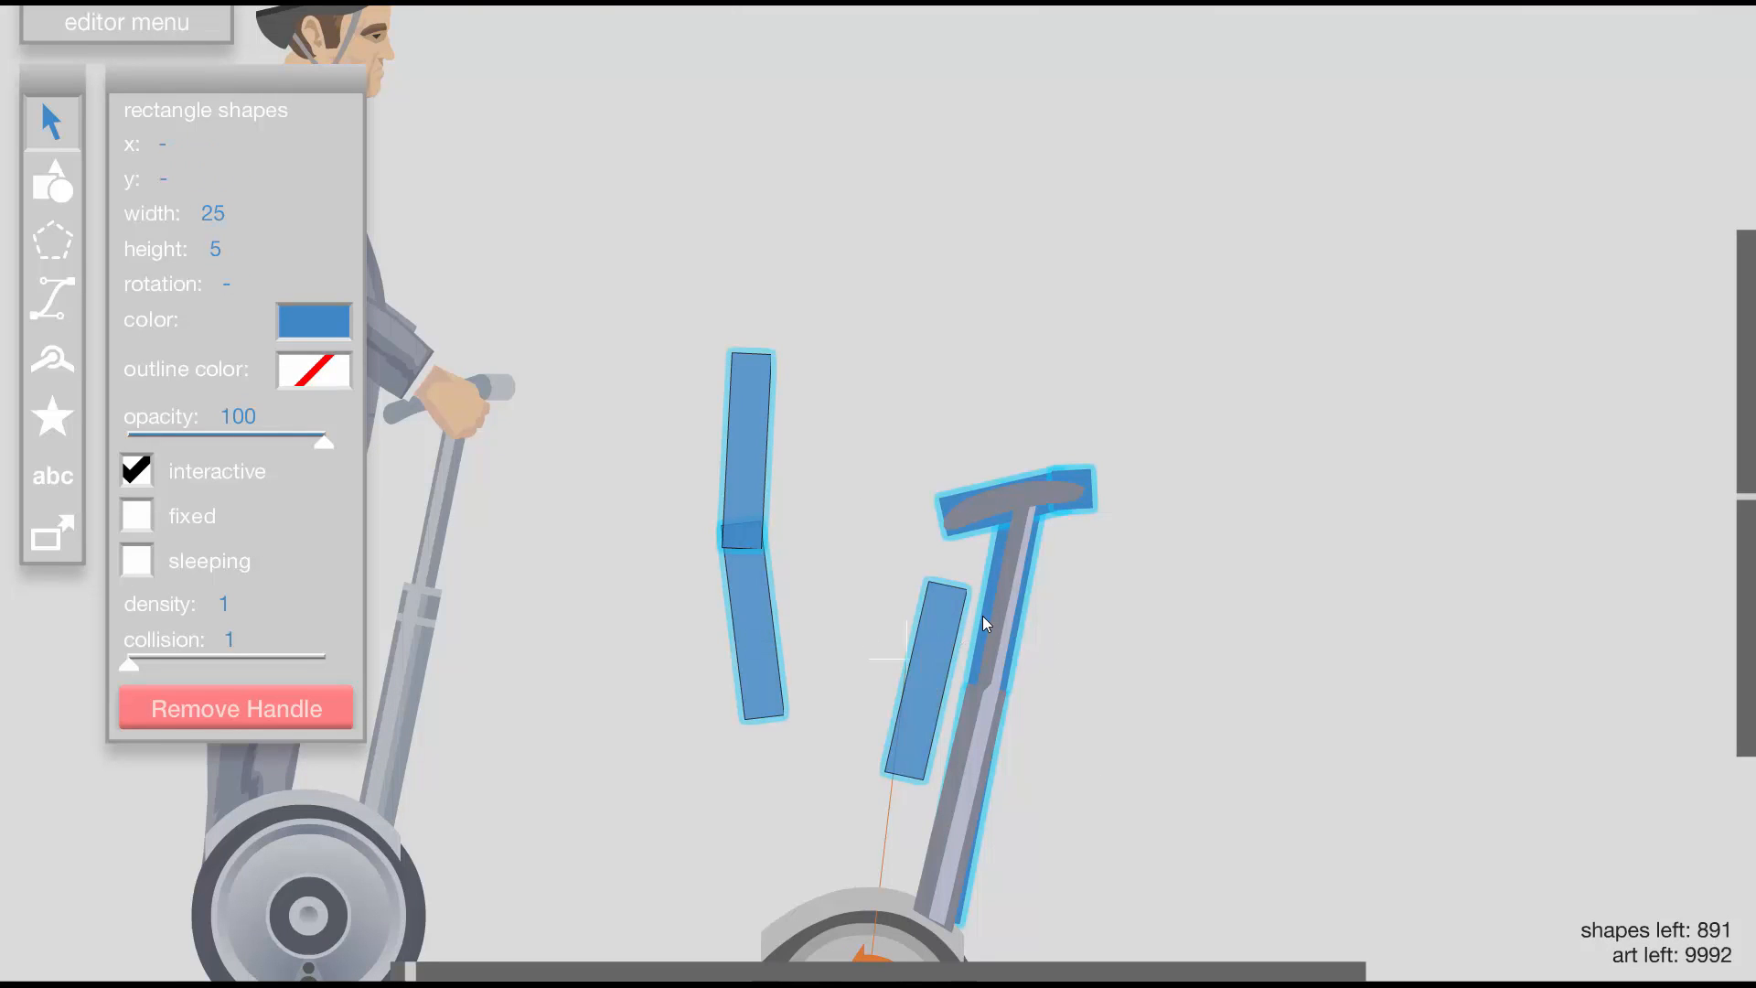
{"action": "left_click", "coordinate": [985, 623], "text": "shift"}
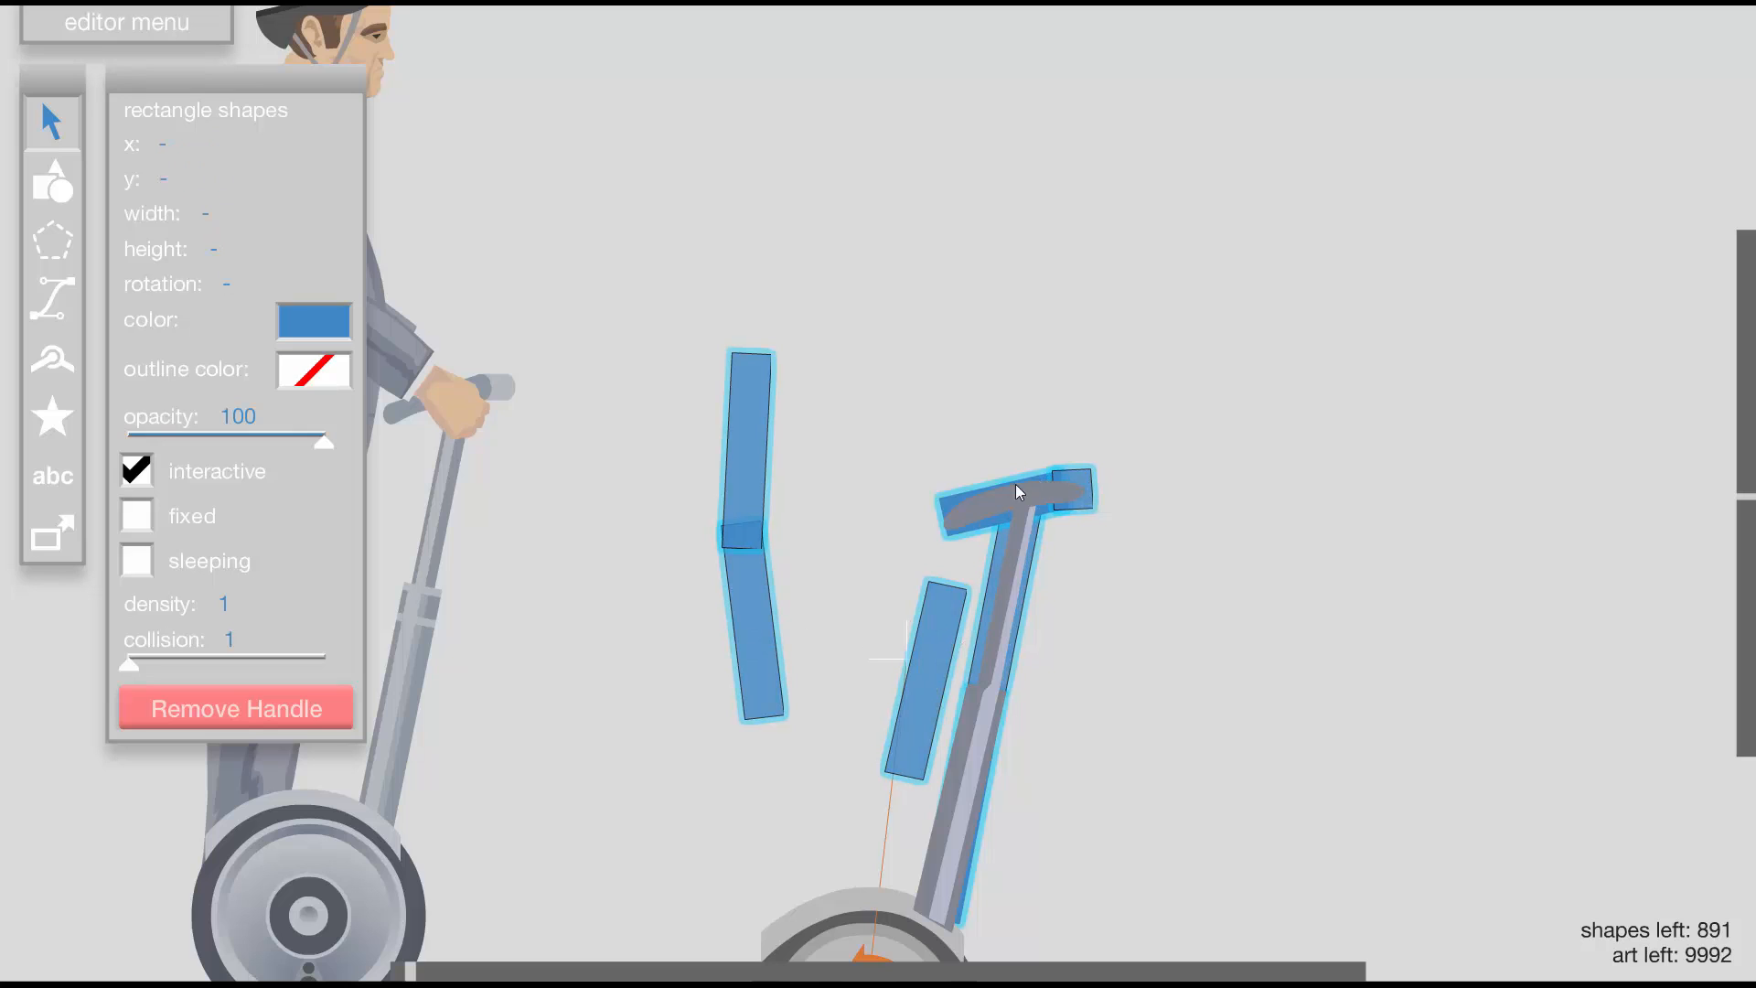
{"action": "left_click", "coordinate": [945, 510], "text": "shift"}
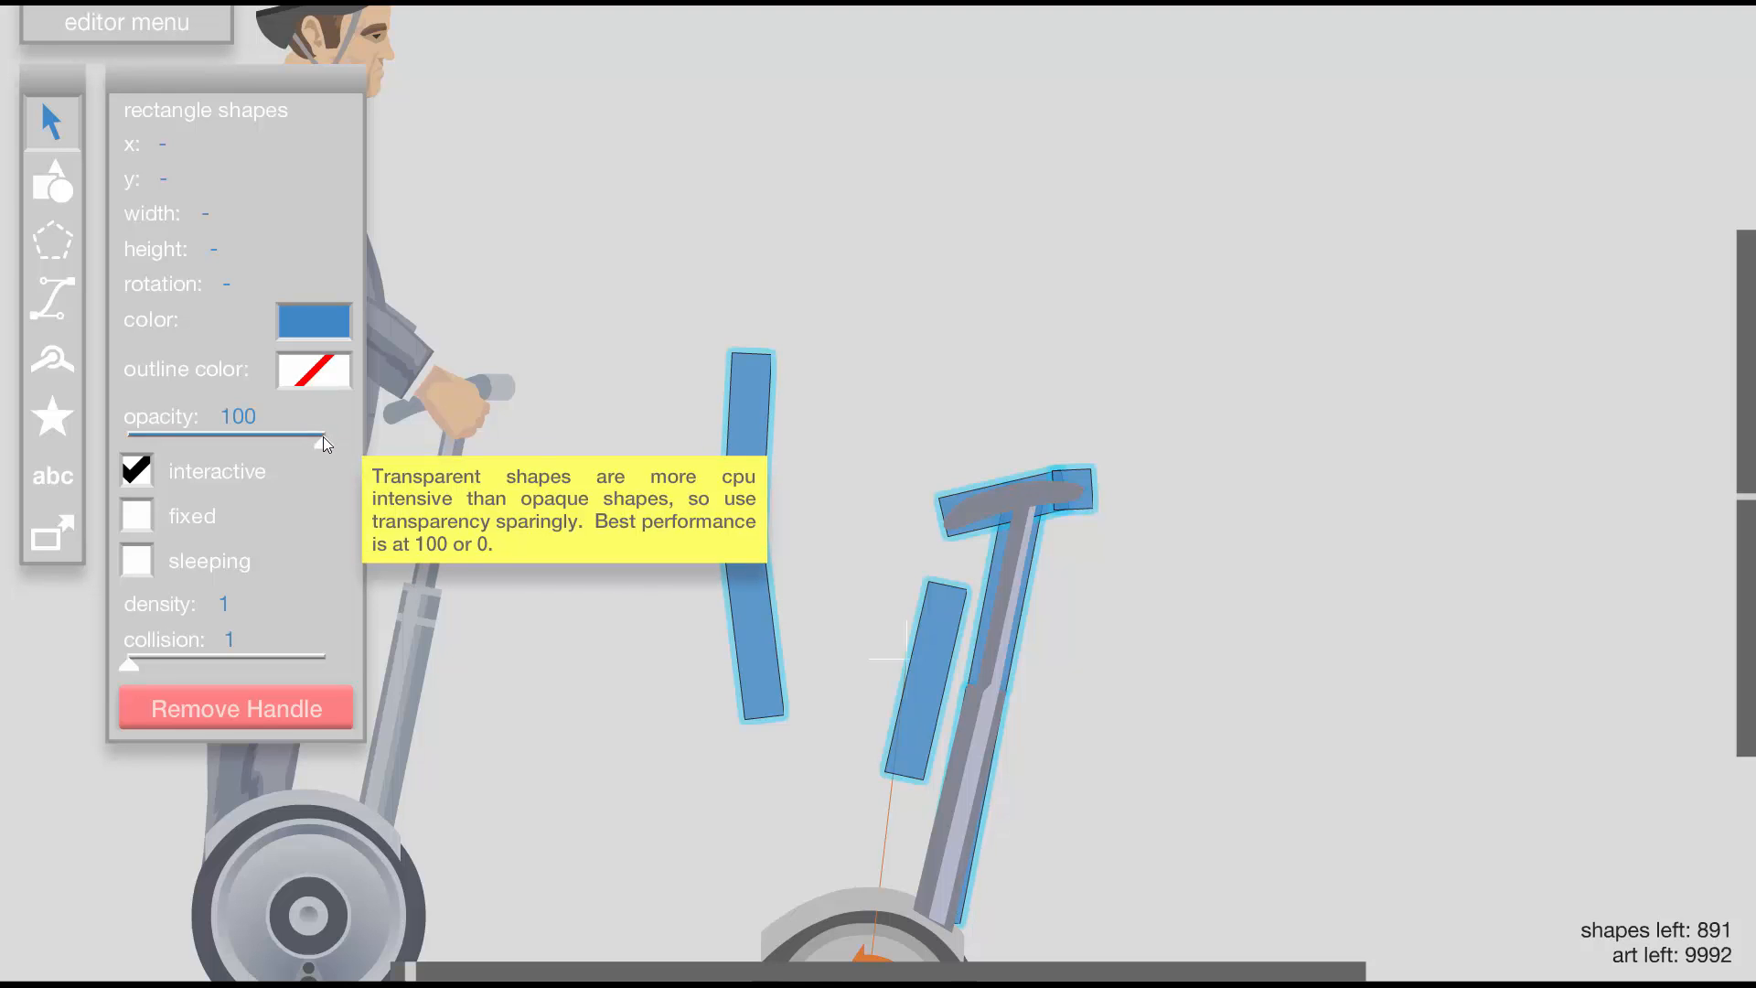
{"action": "left_click_drag", "start_coordinate": [322, 437], "coordinate": [108, 449]}
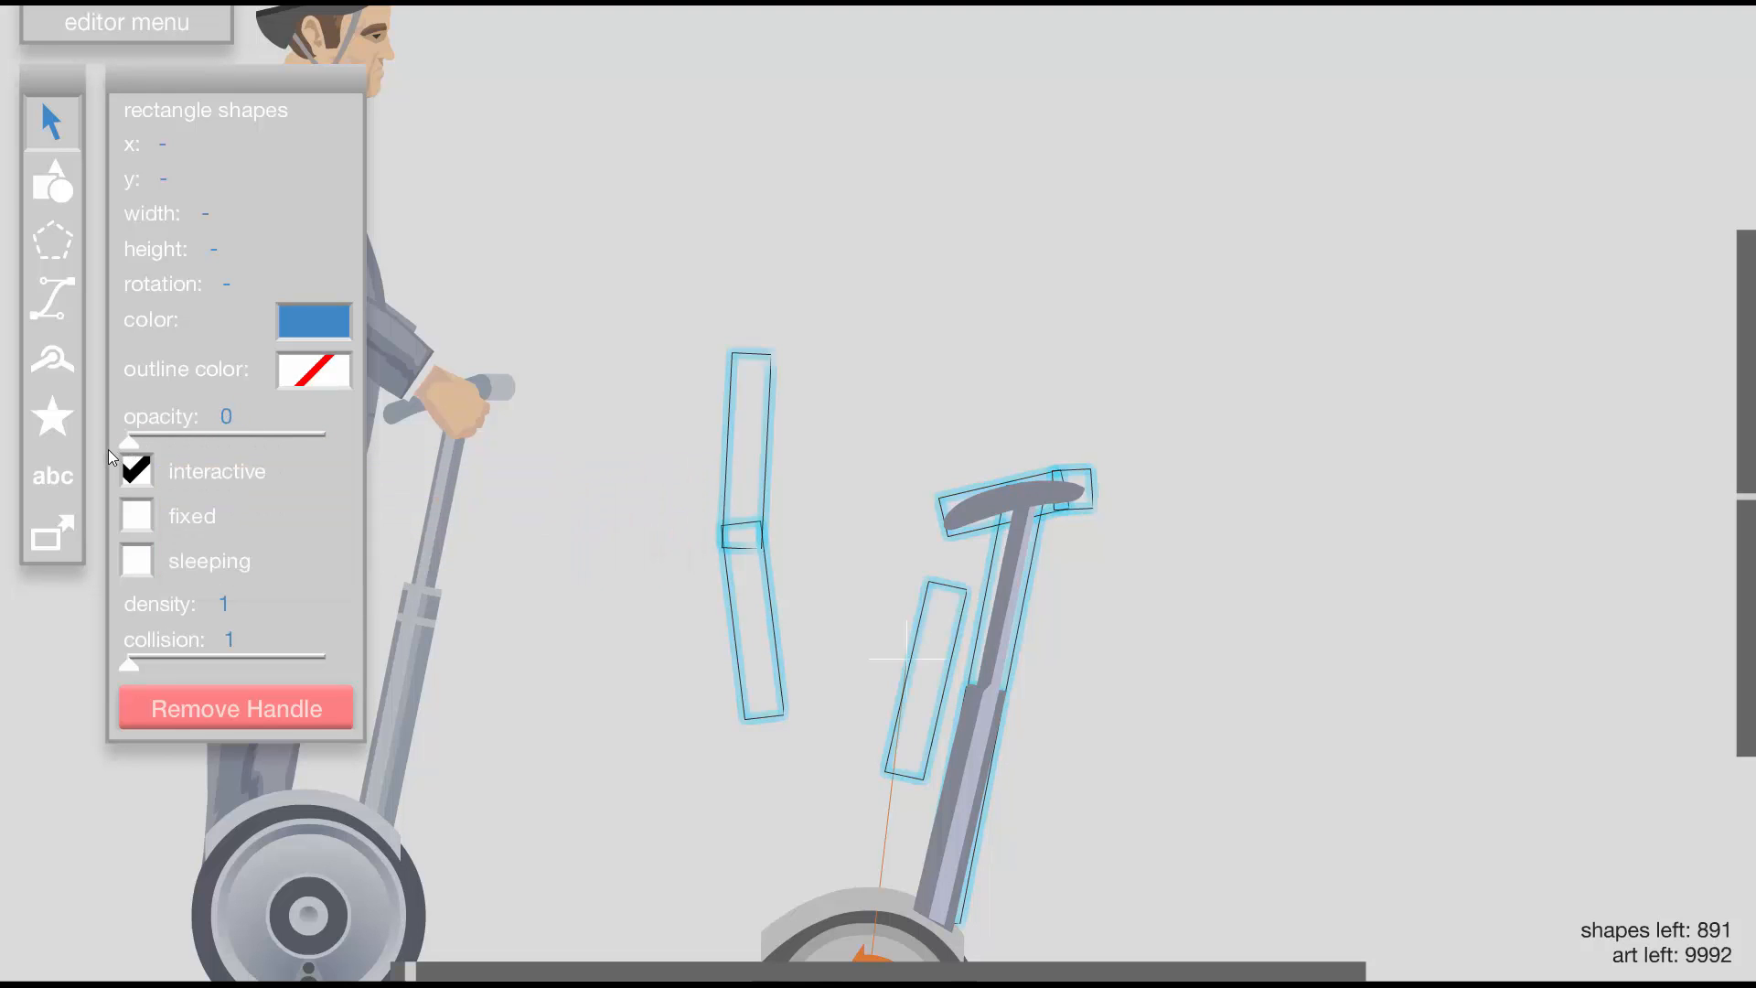
{"action": "double_click", "coordinate": [800, 304]}
{"action": "left_click", "coordinate": [799, 304]}
Enable the motor on the wheel's pin joint and set its motor speed to 6
{"action": "scroll", "coordinate": [773, 540], "scroll_direction": "down", "scroll_amount": 2}
{"action": "scroll", "coordinate": [933, 514], "scroll_direction": "up", "scroll_amount": 1}
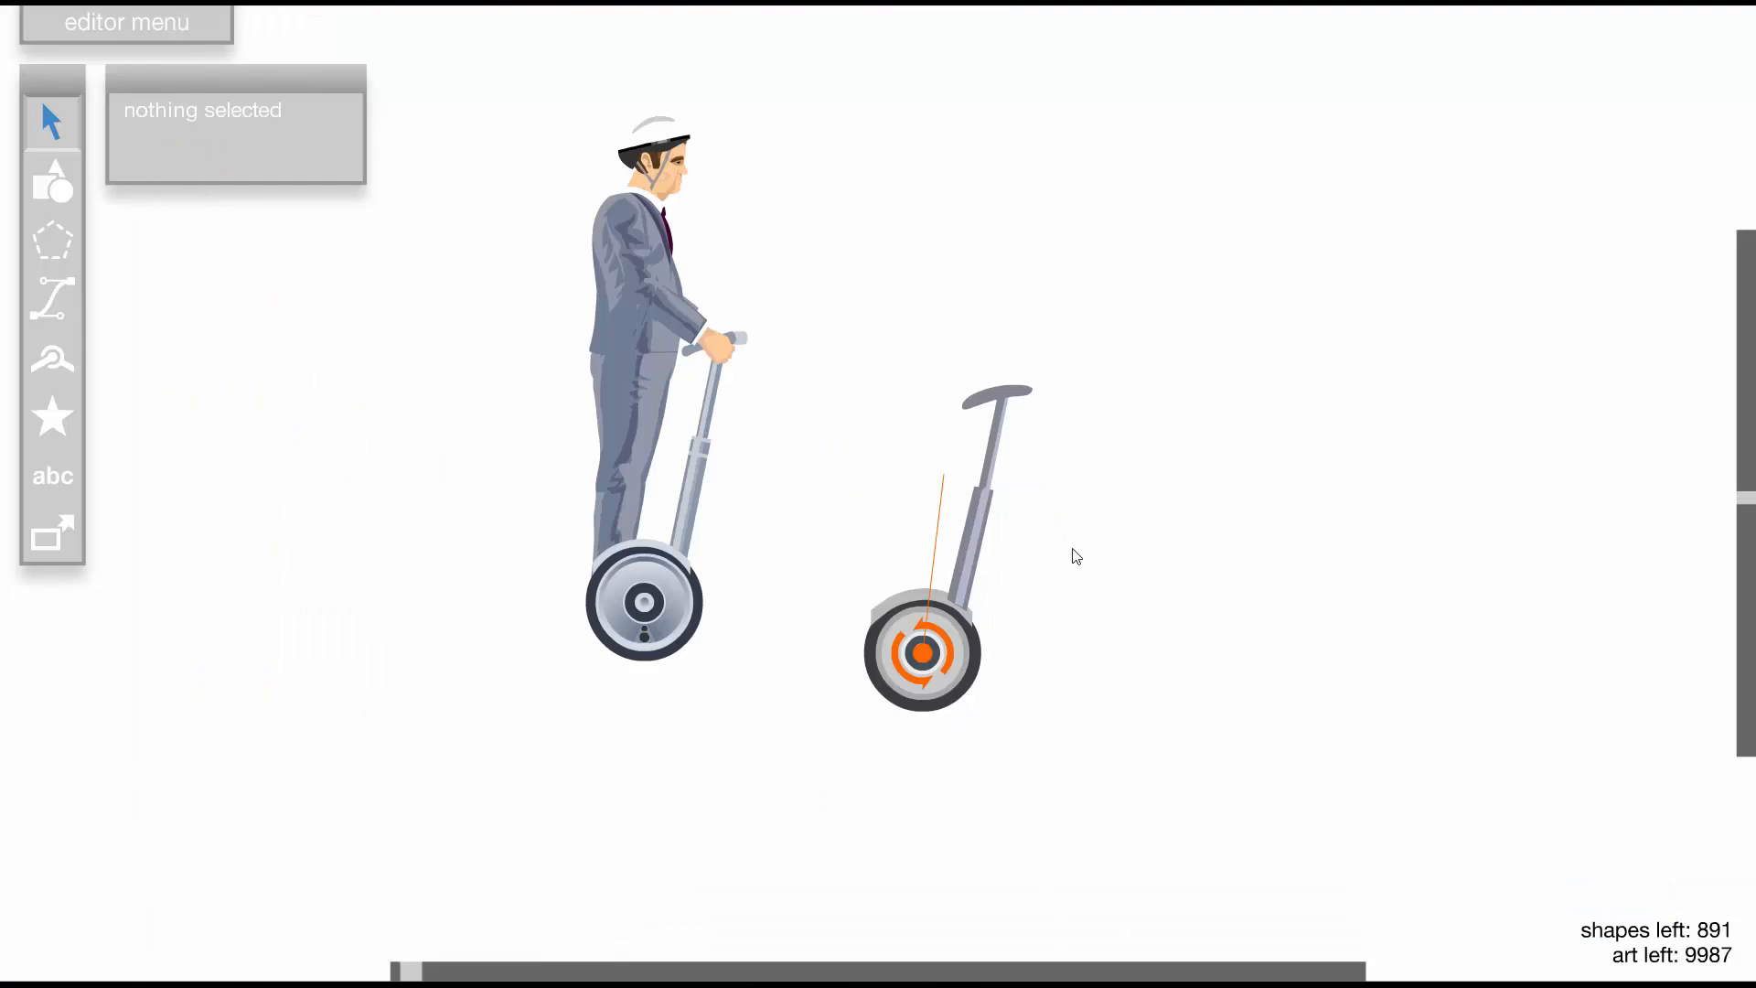
{"action": "left_click", "coordinate": [923, 671]}
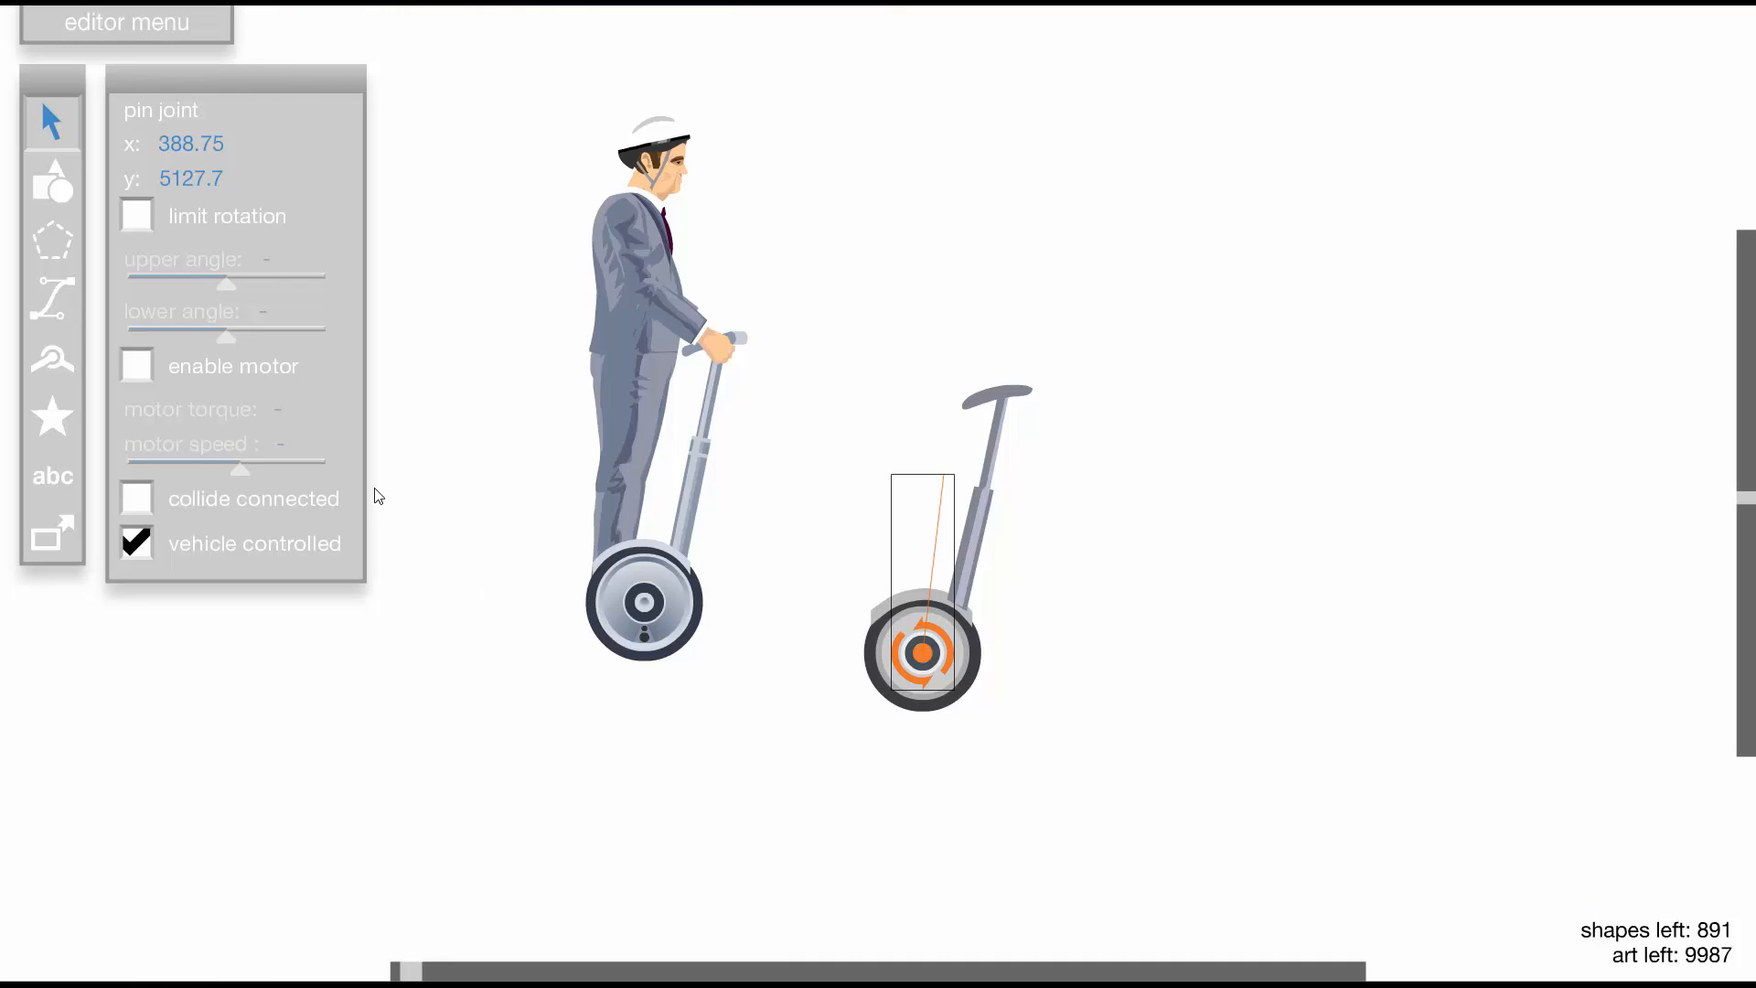
{"action": "left_click", "coordinate": [138, 365]}
{"action": "left_click_drag", "start_coordinate": [238, 467], "coordinate": [260, 474]}
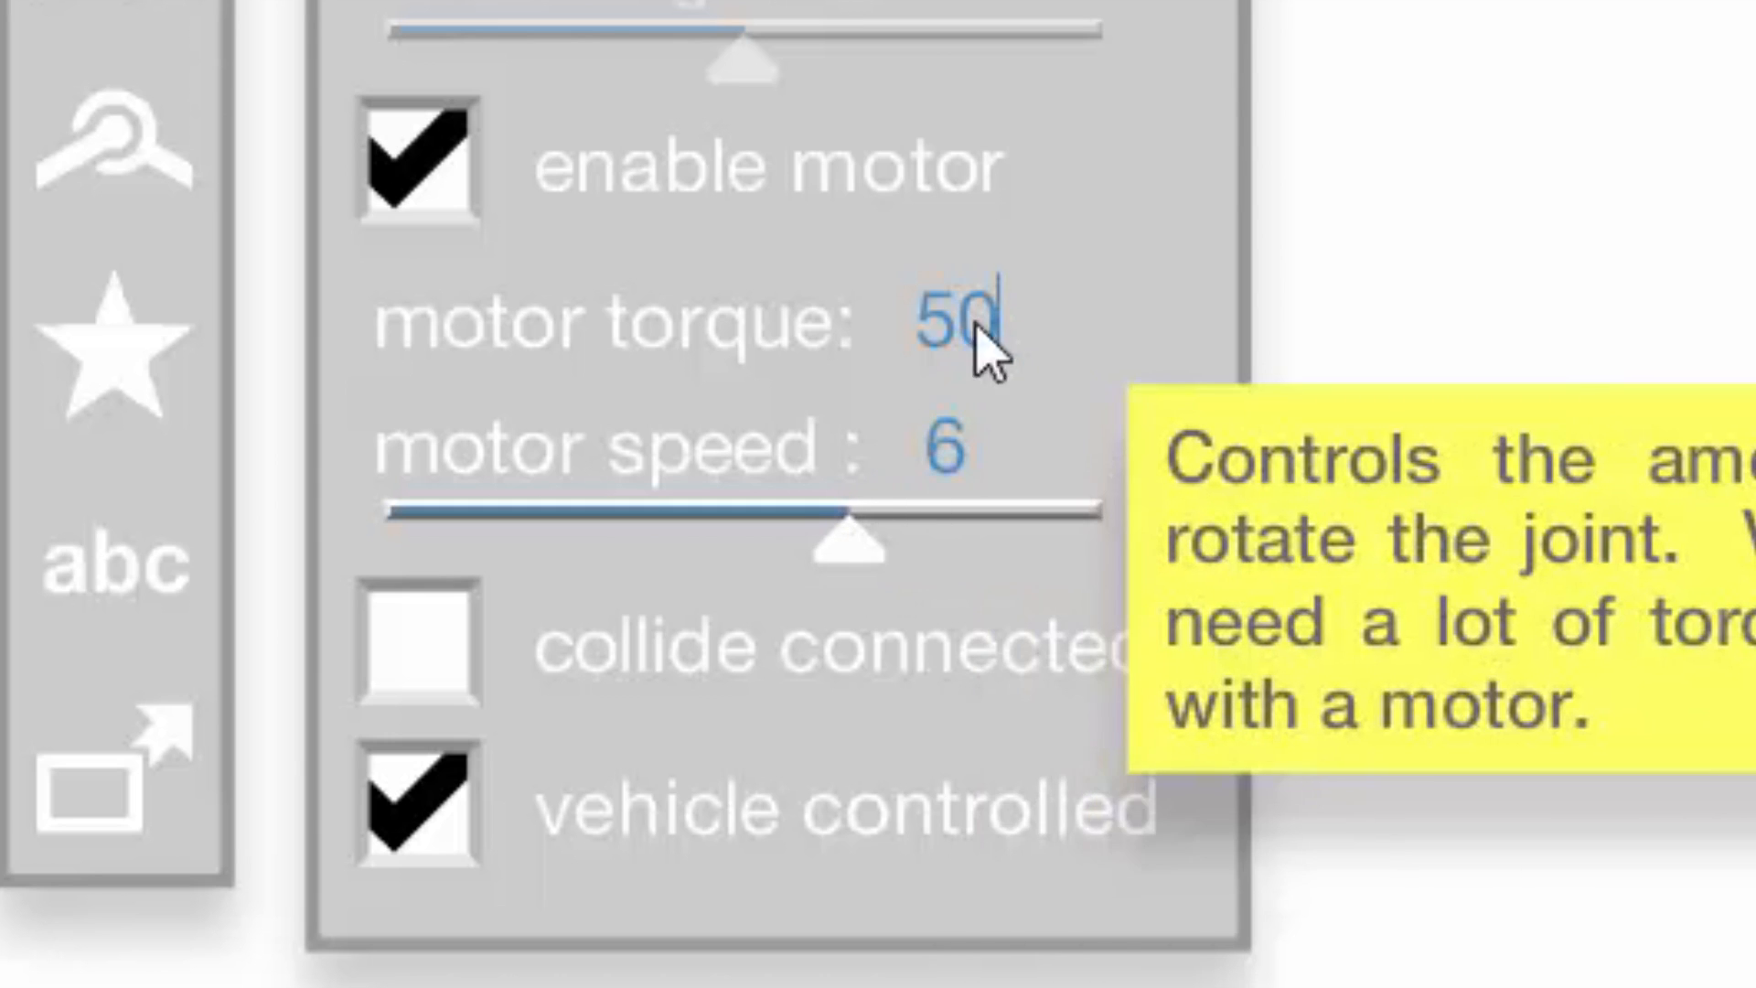
Set the motor torque of the wheel's pin joint to 99999
{"action": "left_click_drag", "start_coordinate": [980, 332], "coordinate": [851, 326]}
{"action": "type", "text": "99999"}
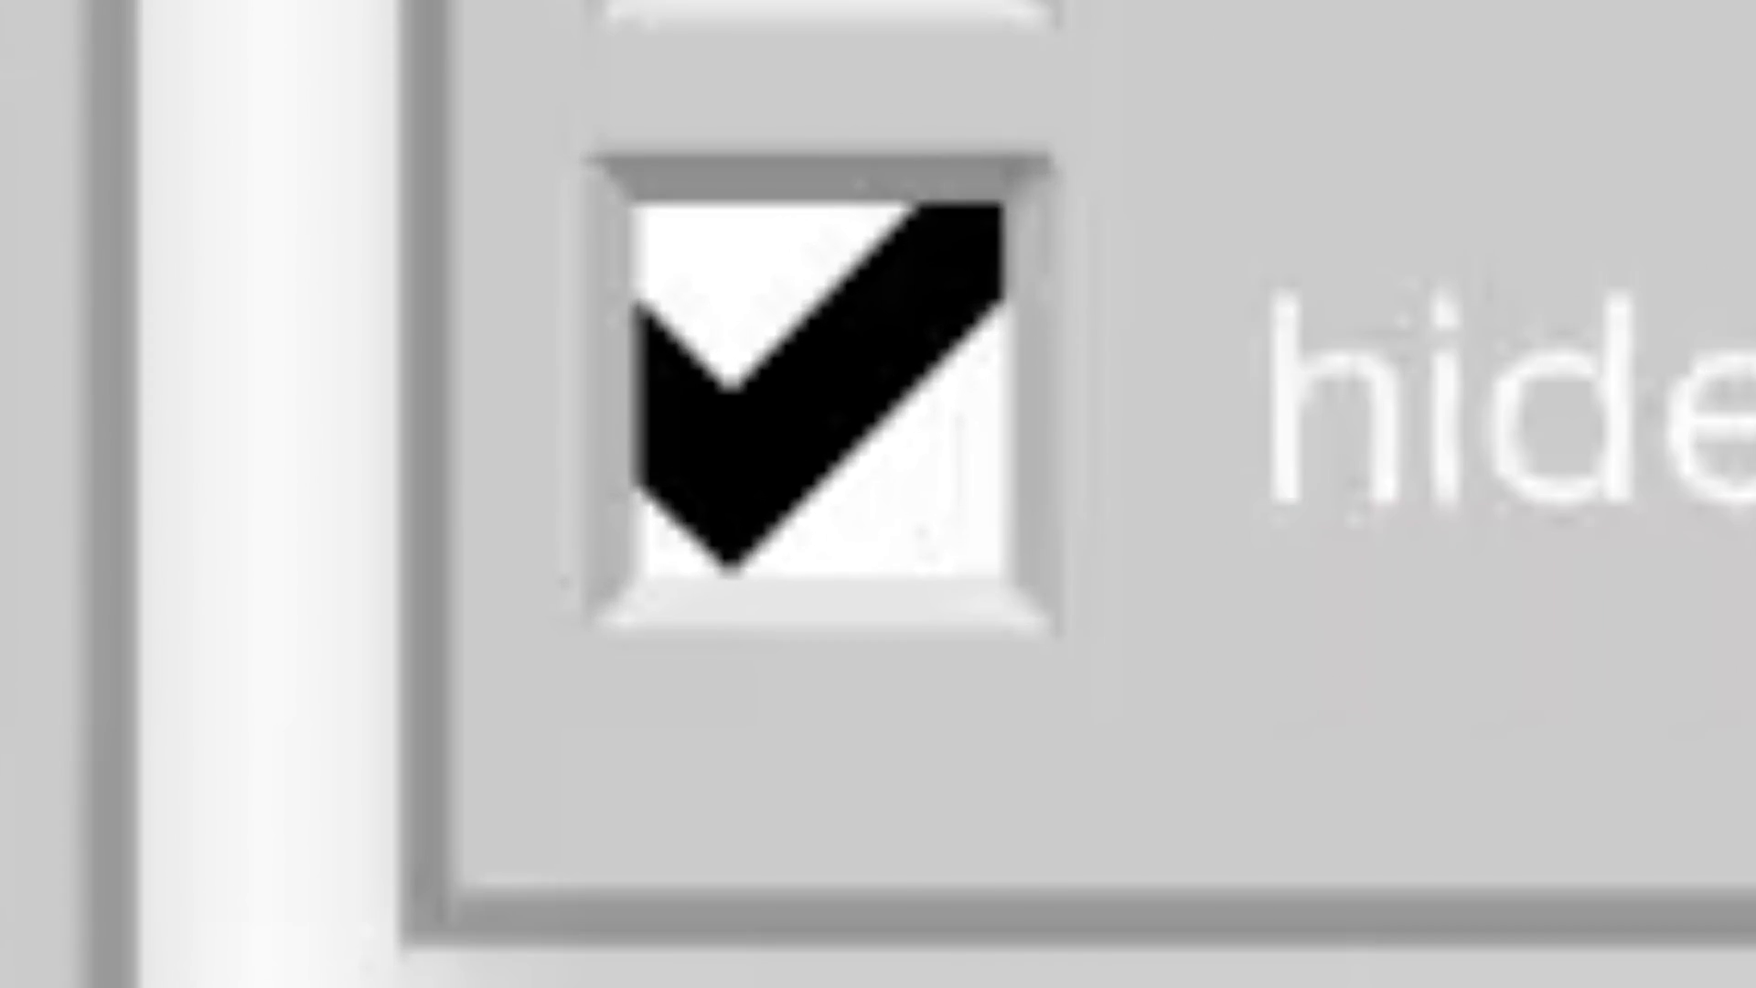
Open the vehicle group to view its shapes, then leave it and test-drive the segway
{"action": "left_click_drag", "start_coordinate": [628, 316], "coordinate": [905, 346]}
{"action": "double_click", "coordinate": [993, 443]}
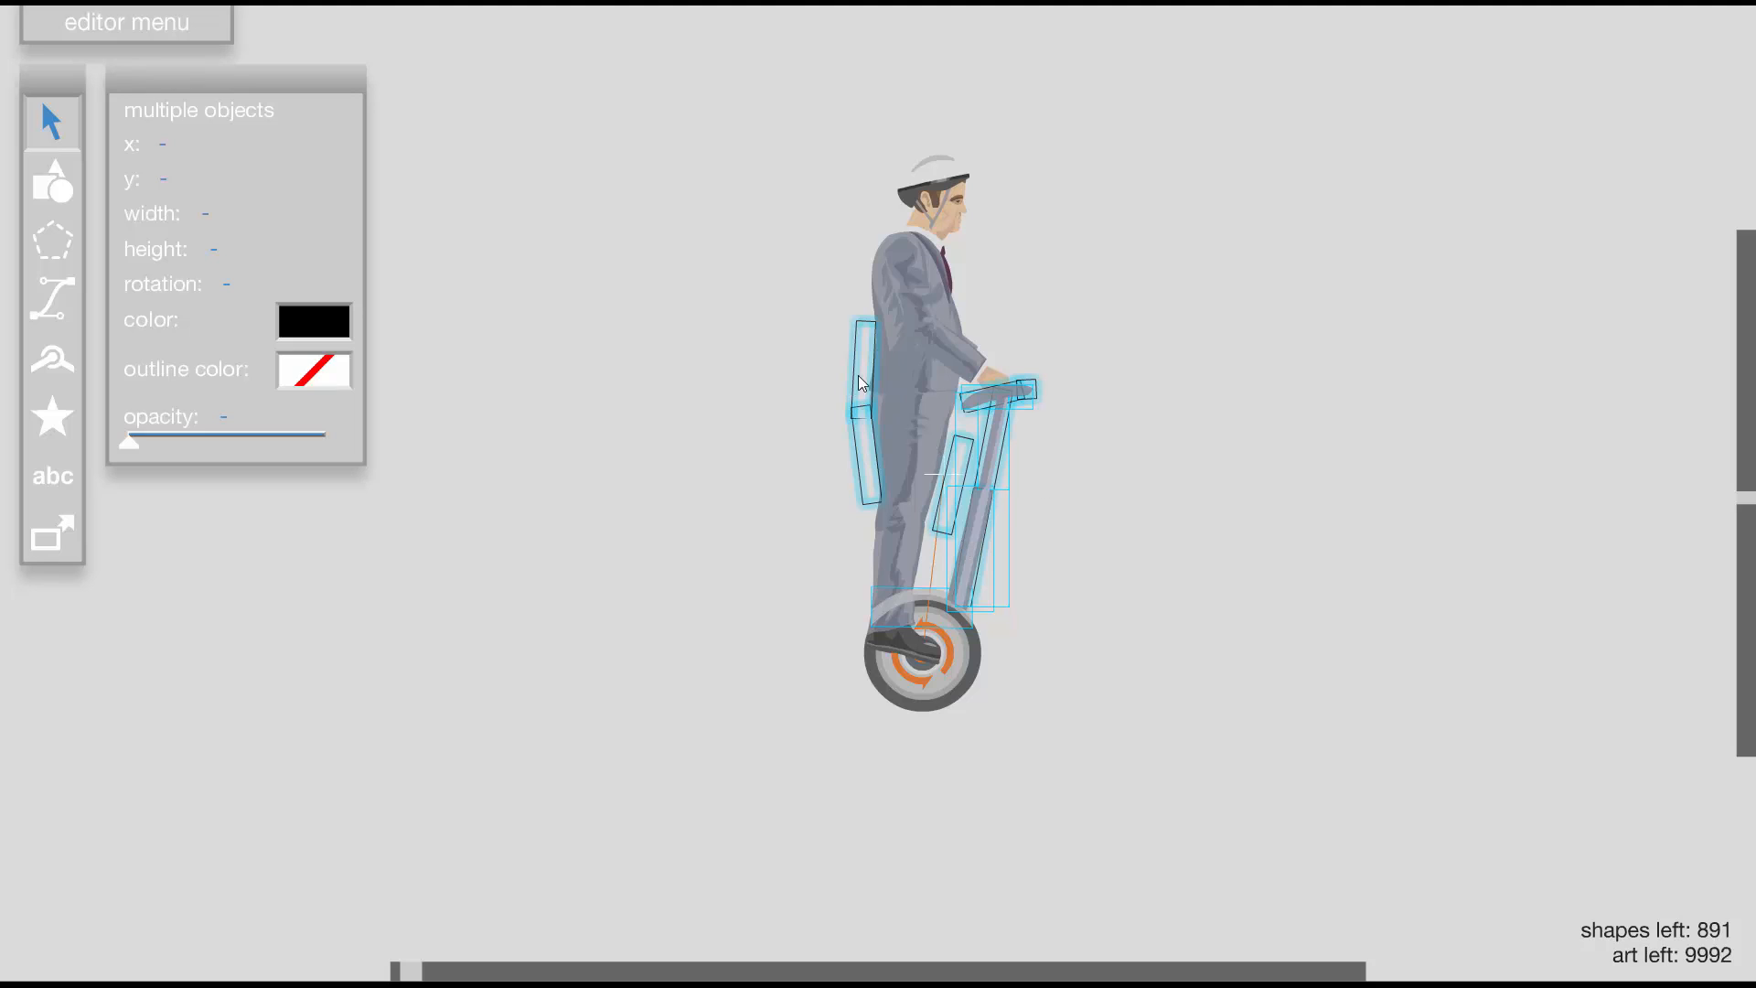
{"action": "left_click", "coordinate": [717, 348]}
{"action": "key", "text": "t"}
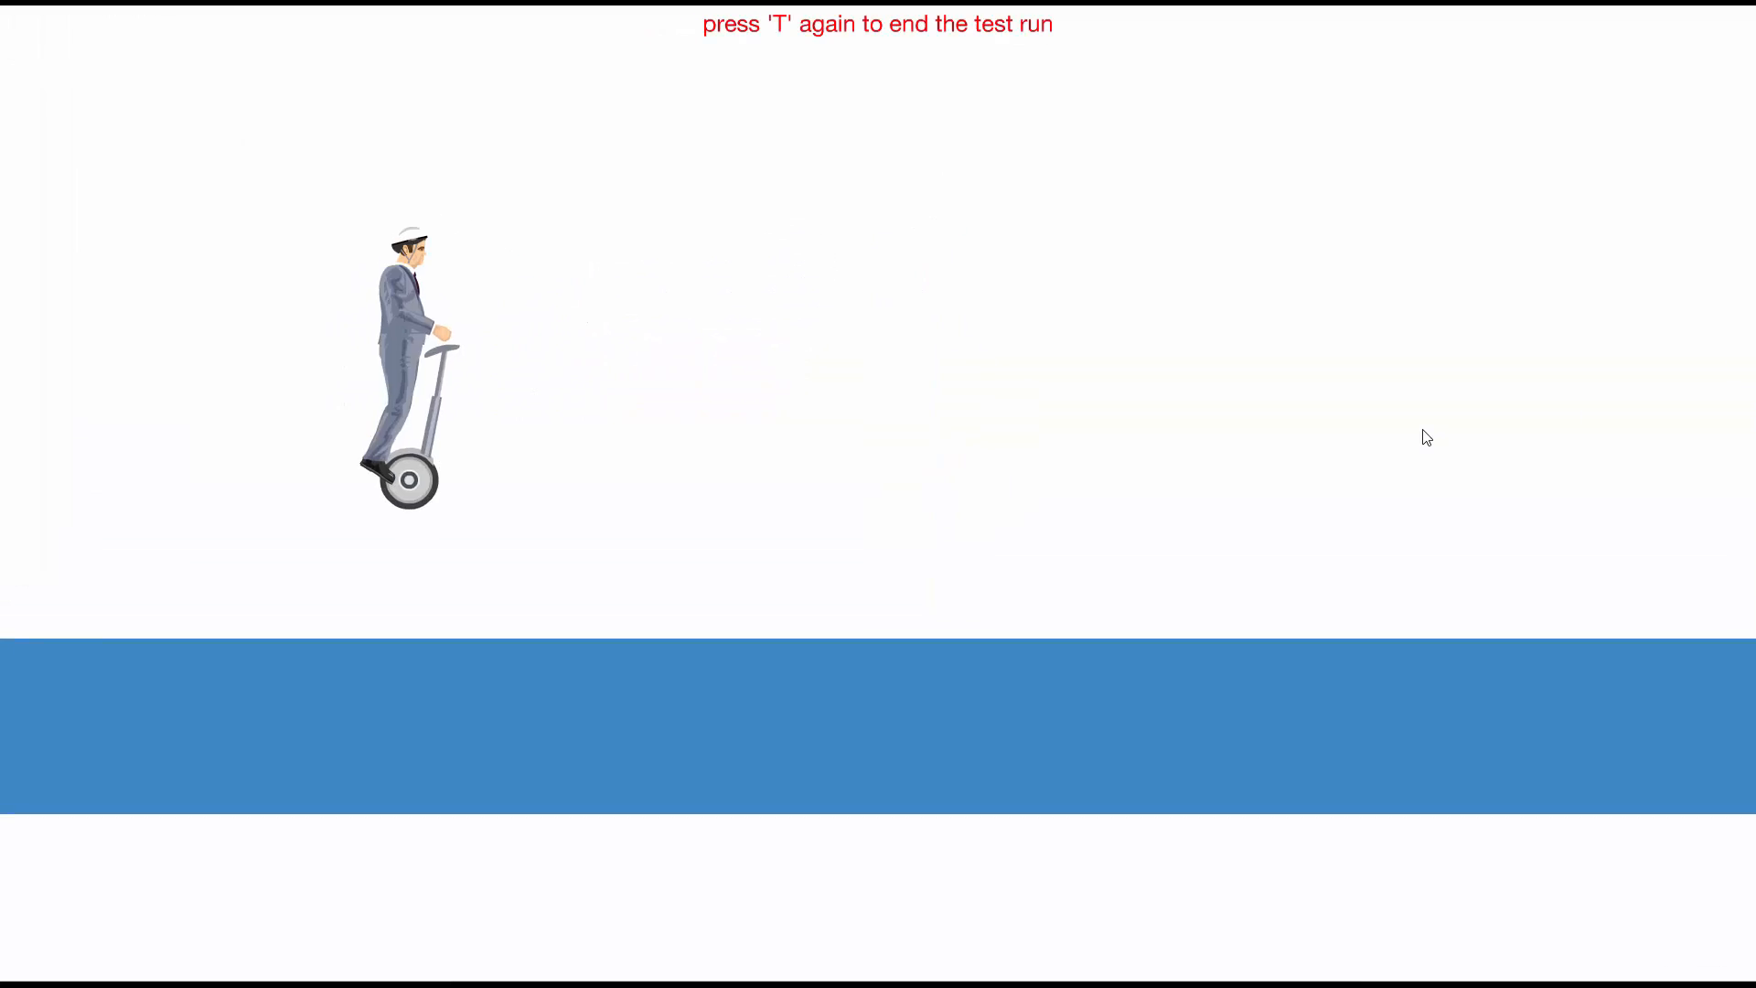
{"action": "key", "text": "t"}
Place an interactive blue rectangle, 35 wide, 5 high and rotated 90, over the segway's steering stem
{"action": "key", "text": "minus"}
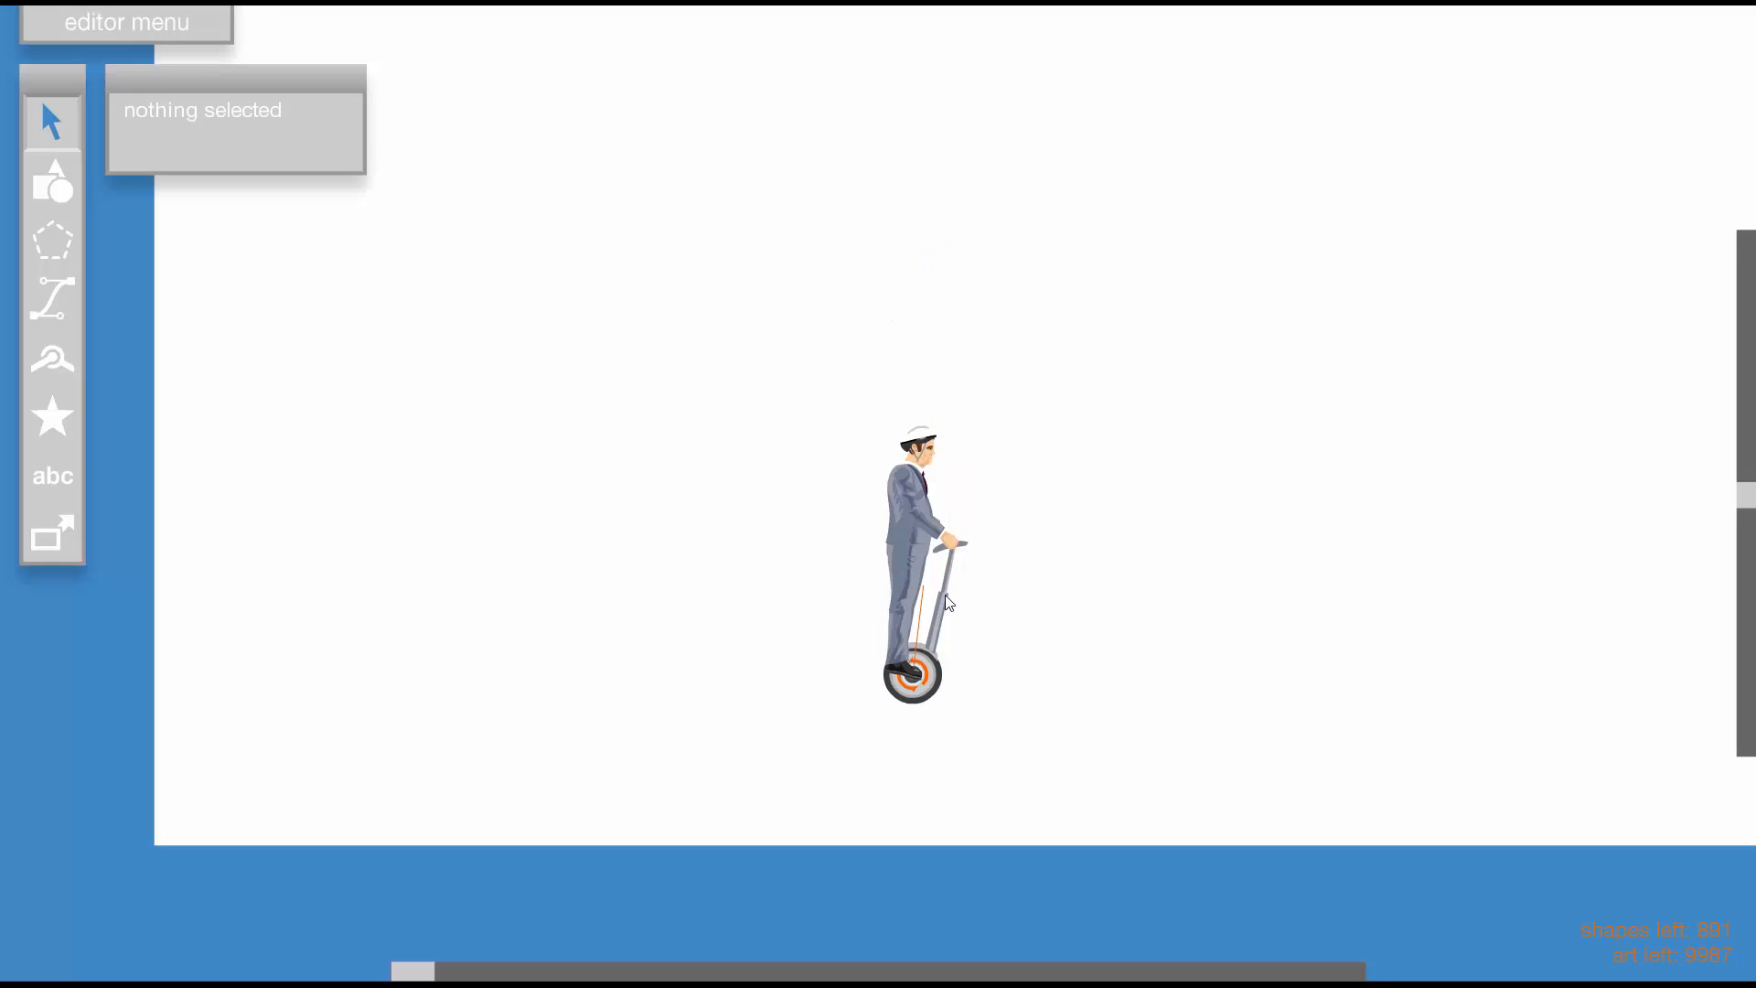
{"action": "key", "text": "equal"}
{"action": "left_click", "coordinate": [869, 494]}
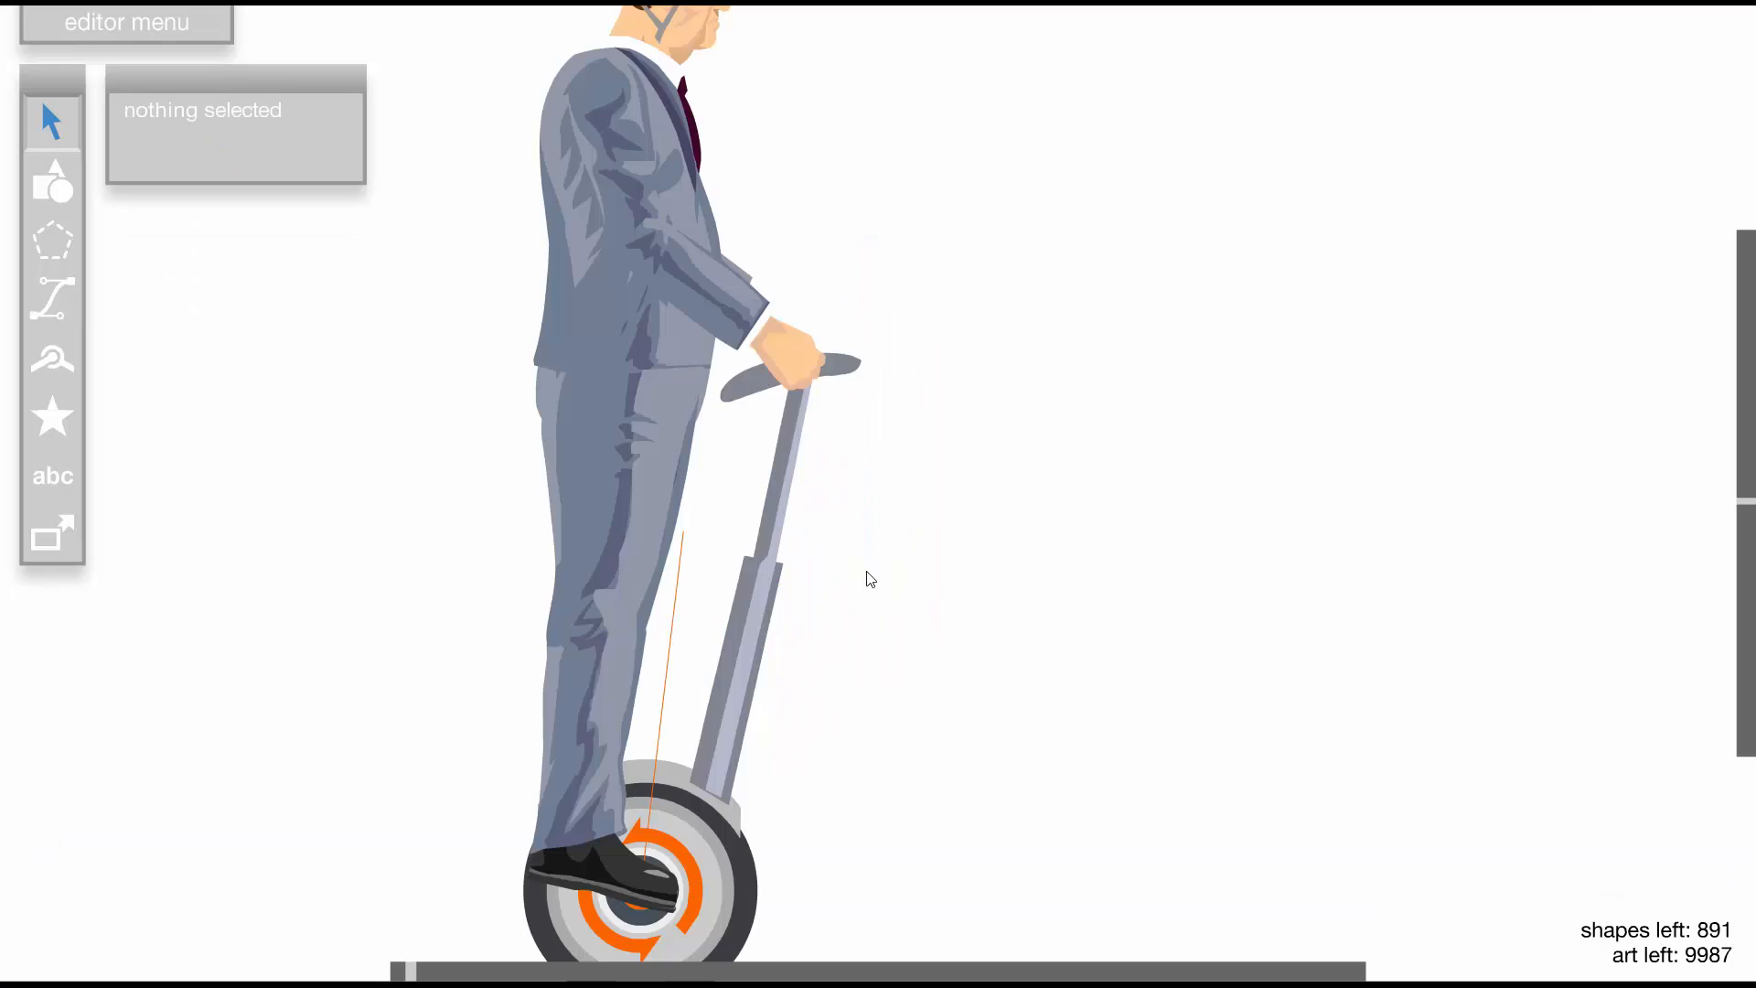
{"action": "key", "text": "minus"}
{"action": "left_click", "coordinate": [52, 183]}
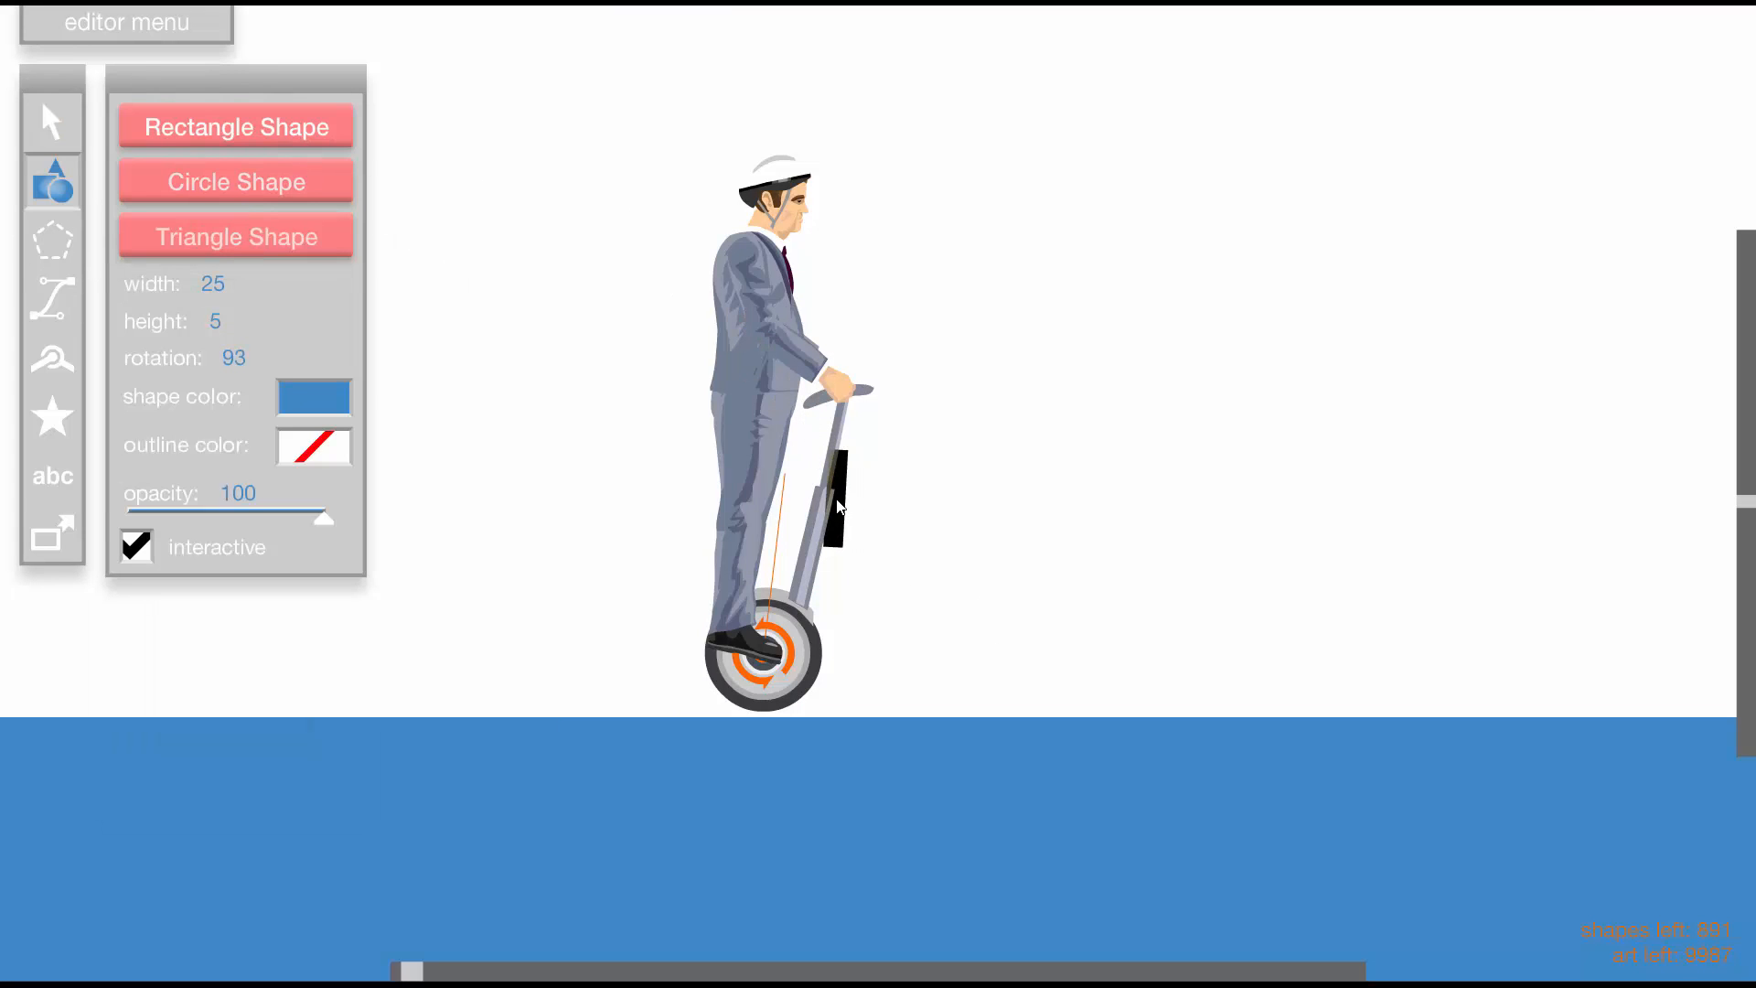
{"action": "mouse_move", "coordinate": [143, 549]}
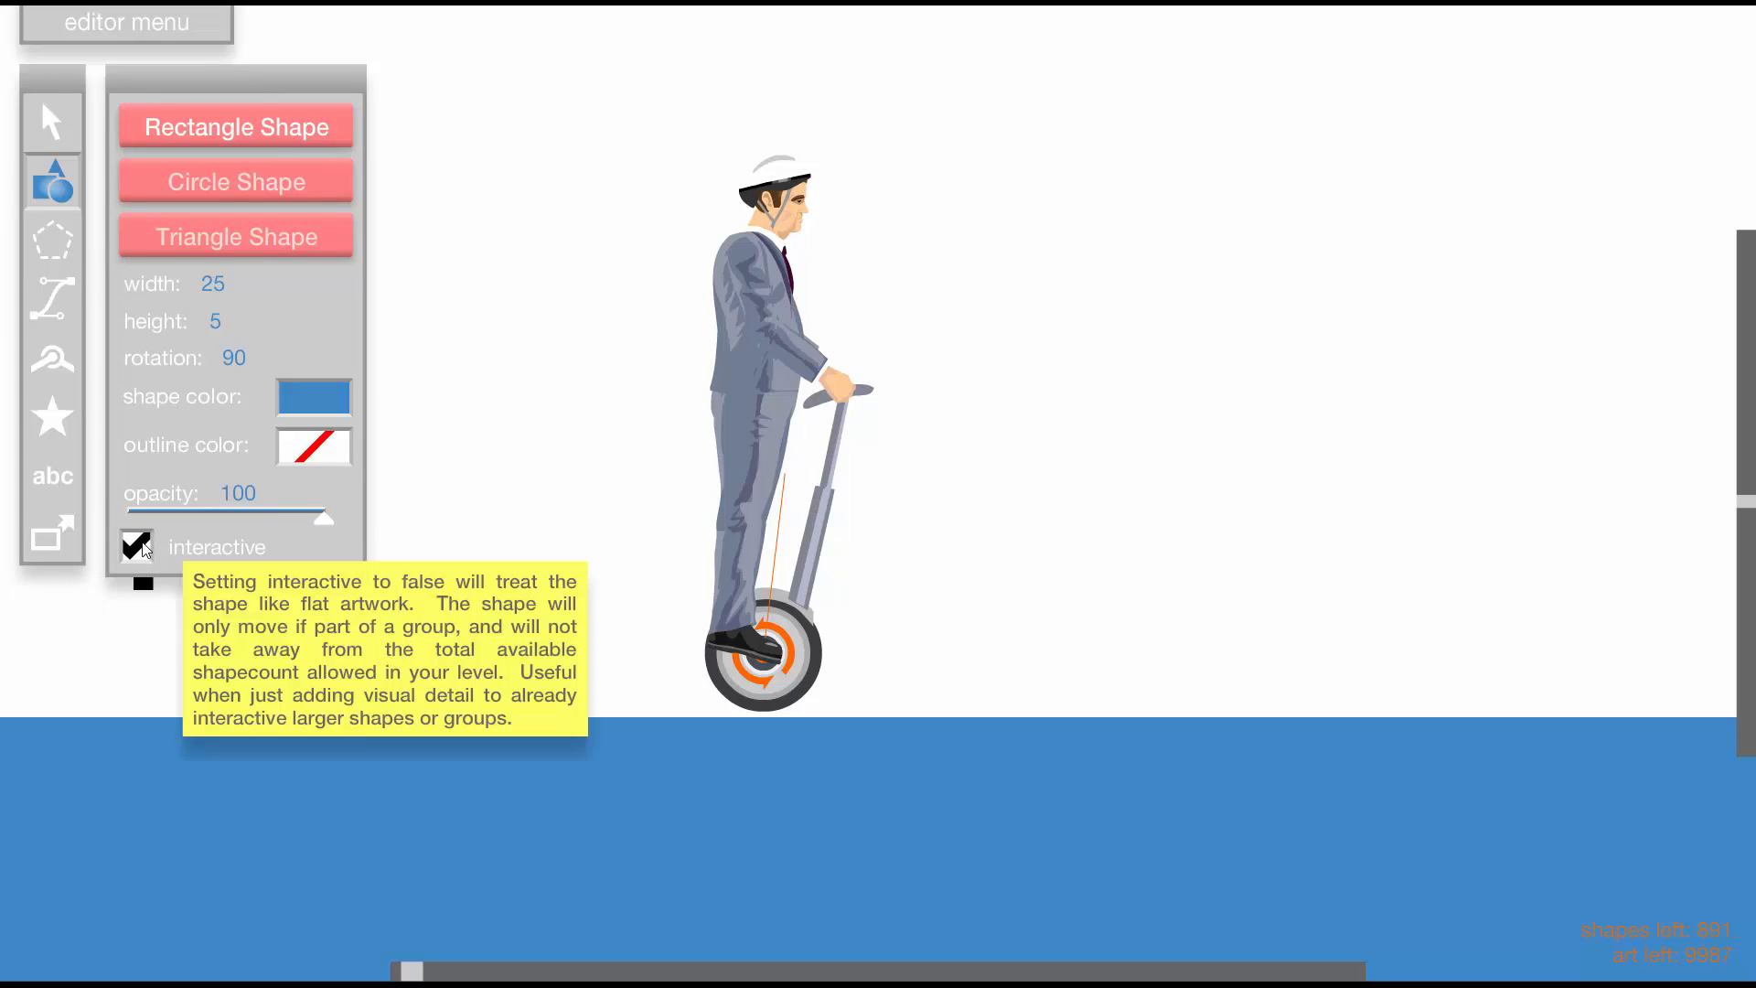
{"action": "key", "text": "shift+w"}
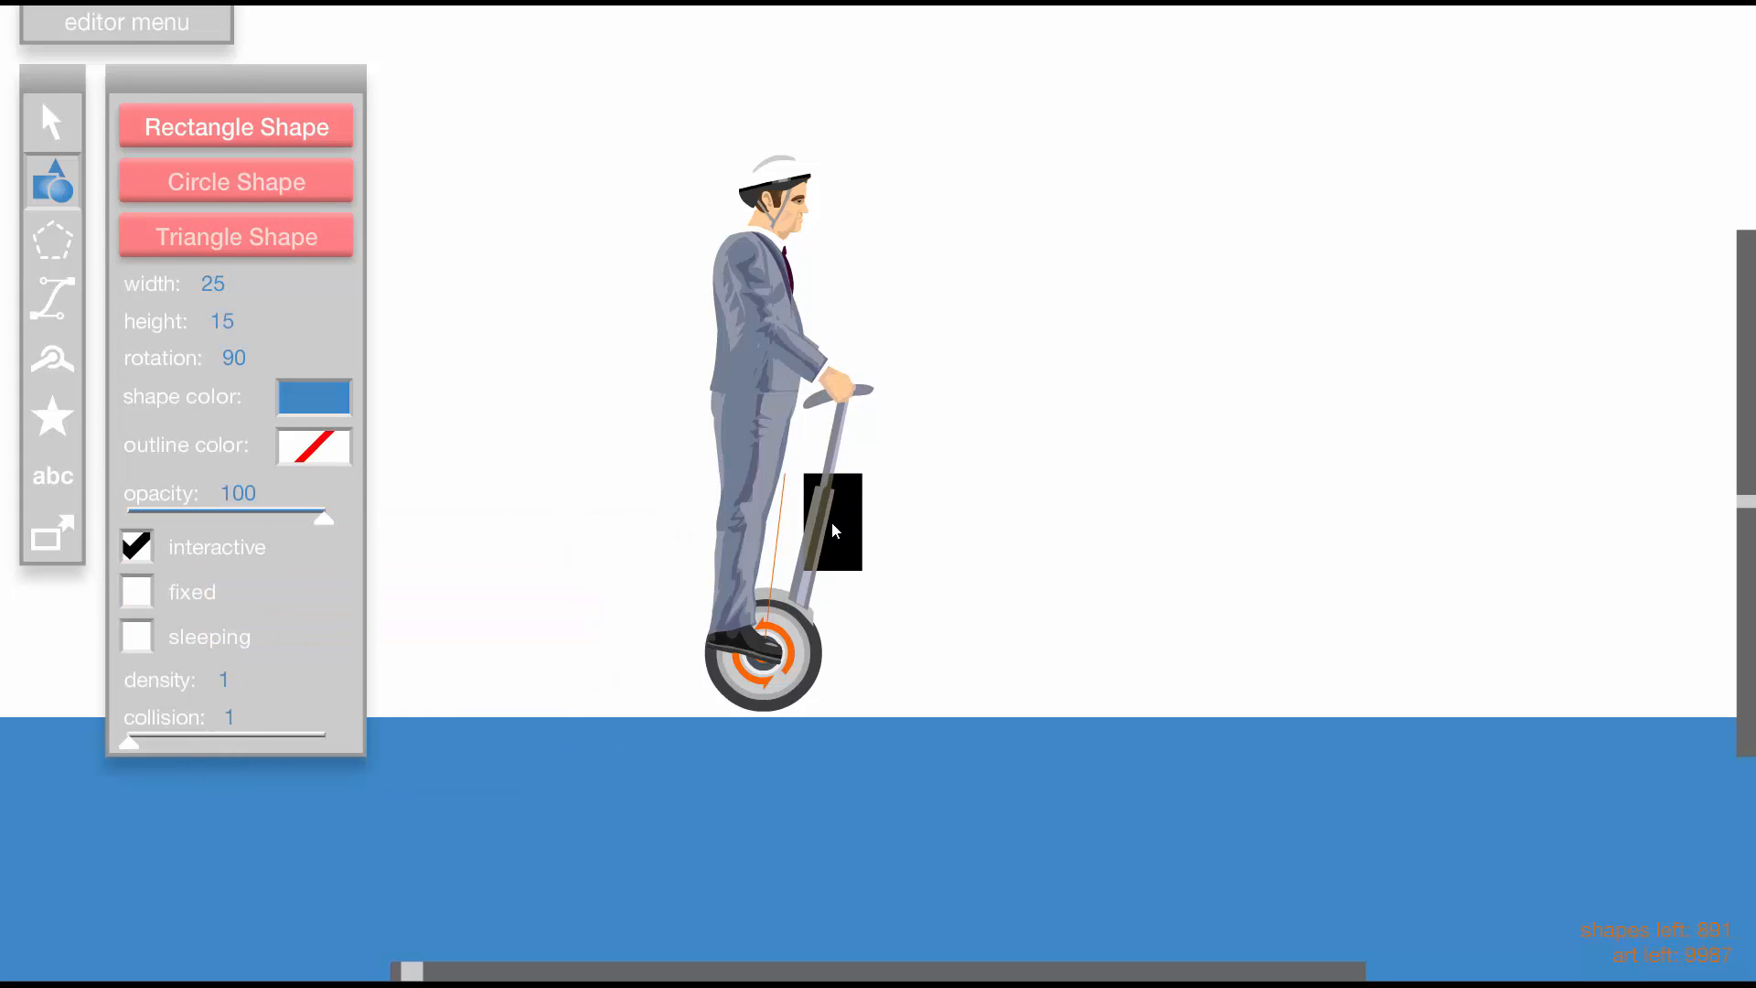
{"action": "left_click", "coordinate": [831, 523]}
Set the new rectangle's collision to 3 and turn it into a group with a fixed angle
{"action": "left_click", "coordinate": [51, 122]}
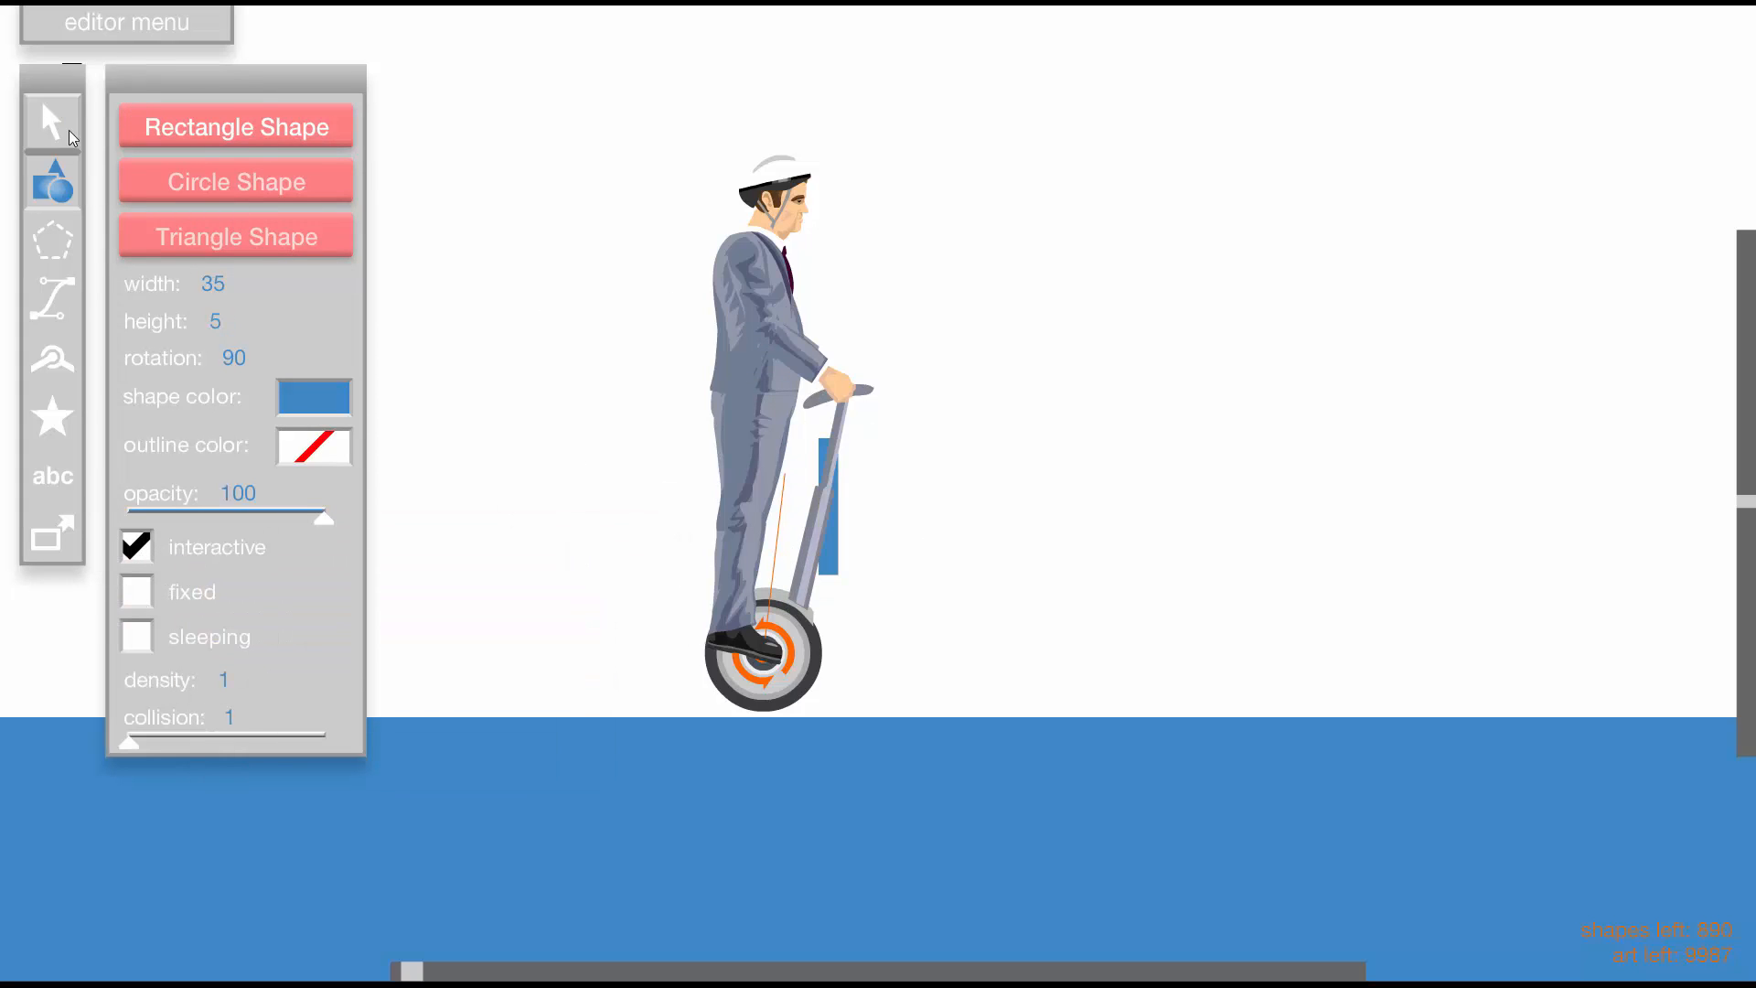
{"action": "left_click", "coordinate": [815, 561]}
{"action": "left_click", "coordinate": [183, 709]}
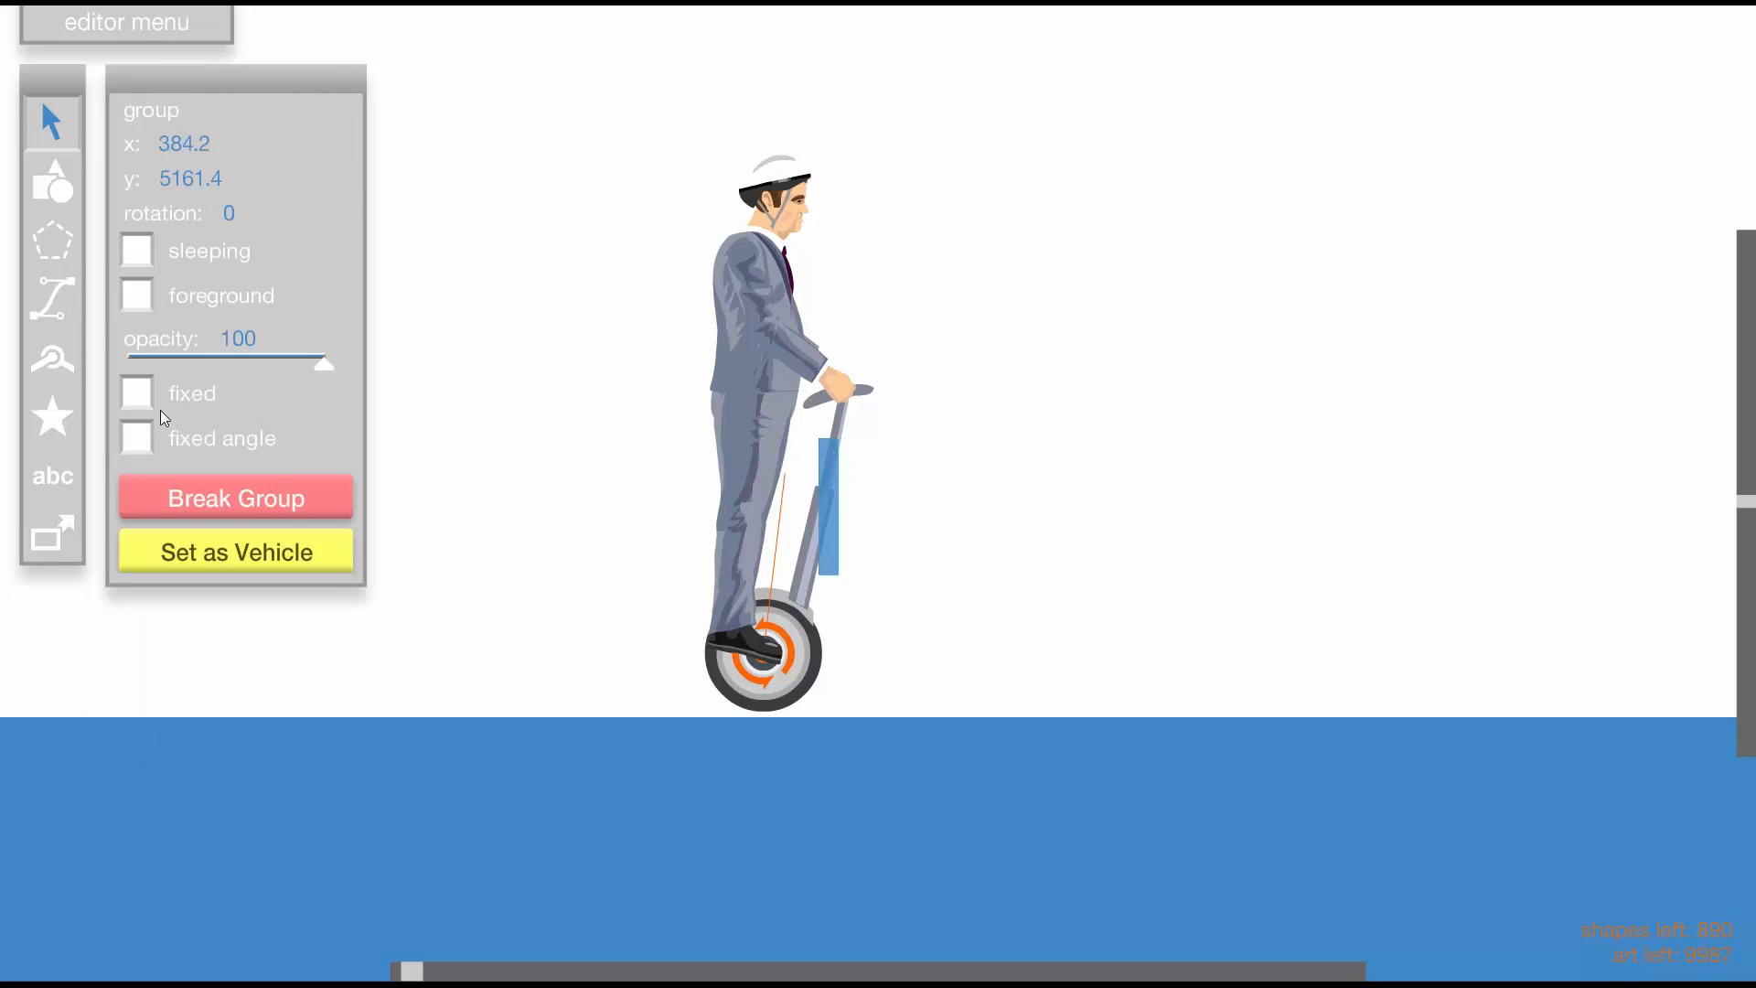
Add two pin joints, one above the other, connecting the blue rectangle to the vehicle
{"action": "left_click", "coordinate": [52, 417]}
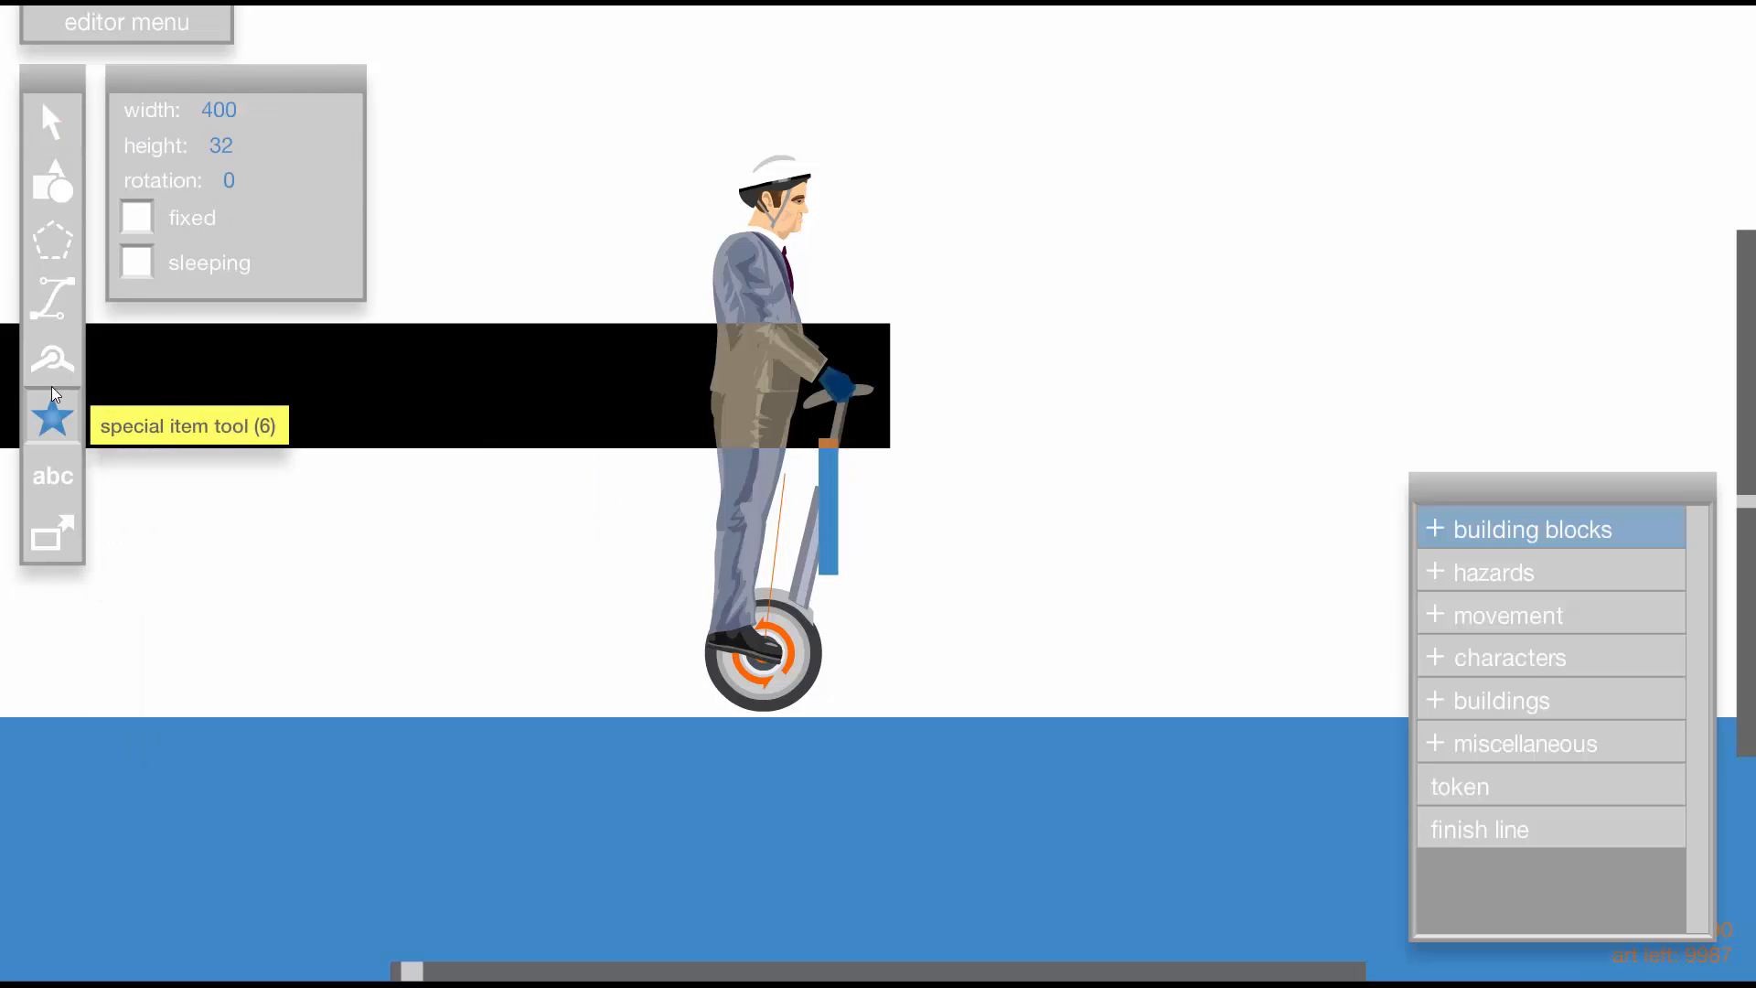
{"action": "left_click", "coordinate": [52, 358]}
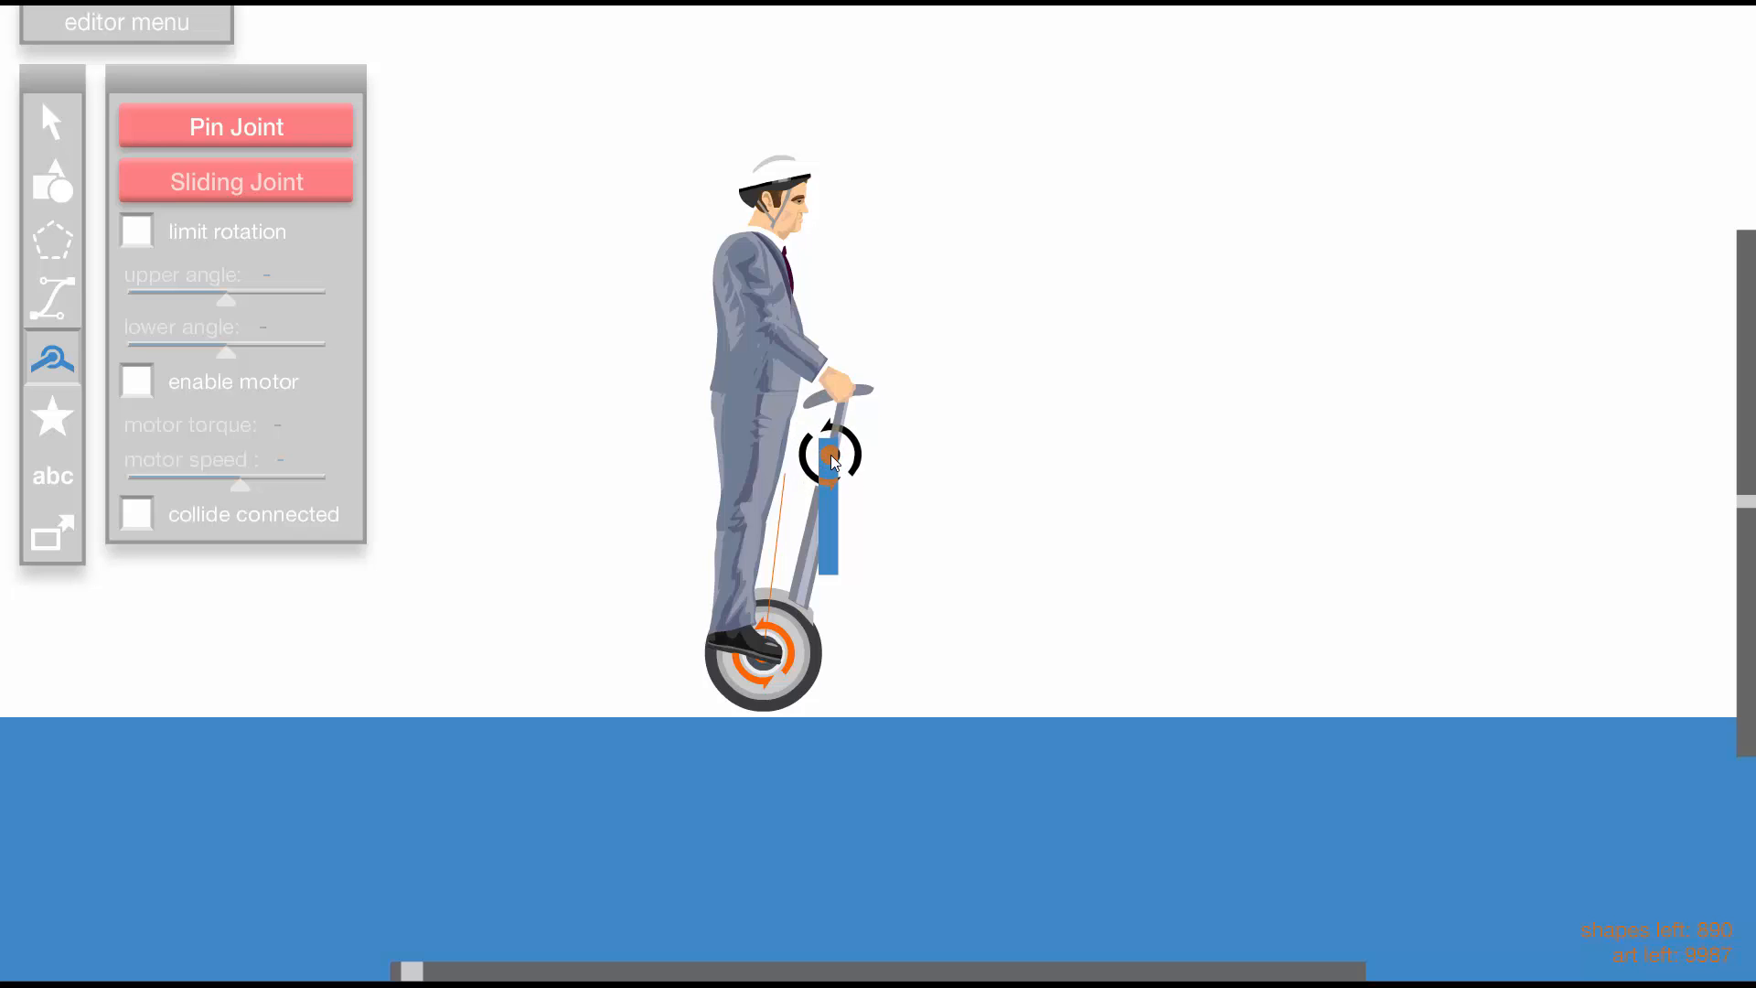
{"action": "left_click", "coordinate": [829, 454]}
{"action": "left_click", "coordinate": [825, 526]}
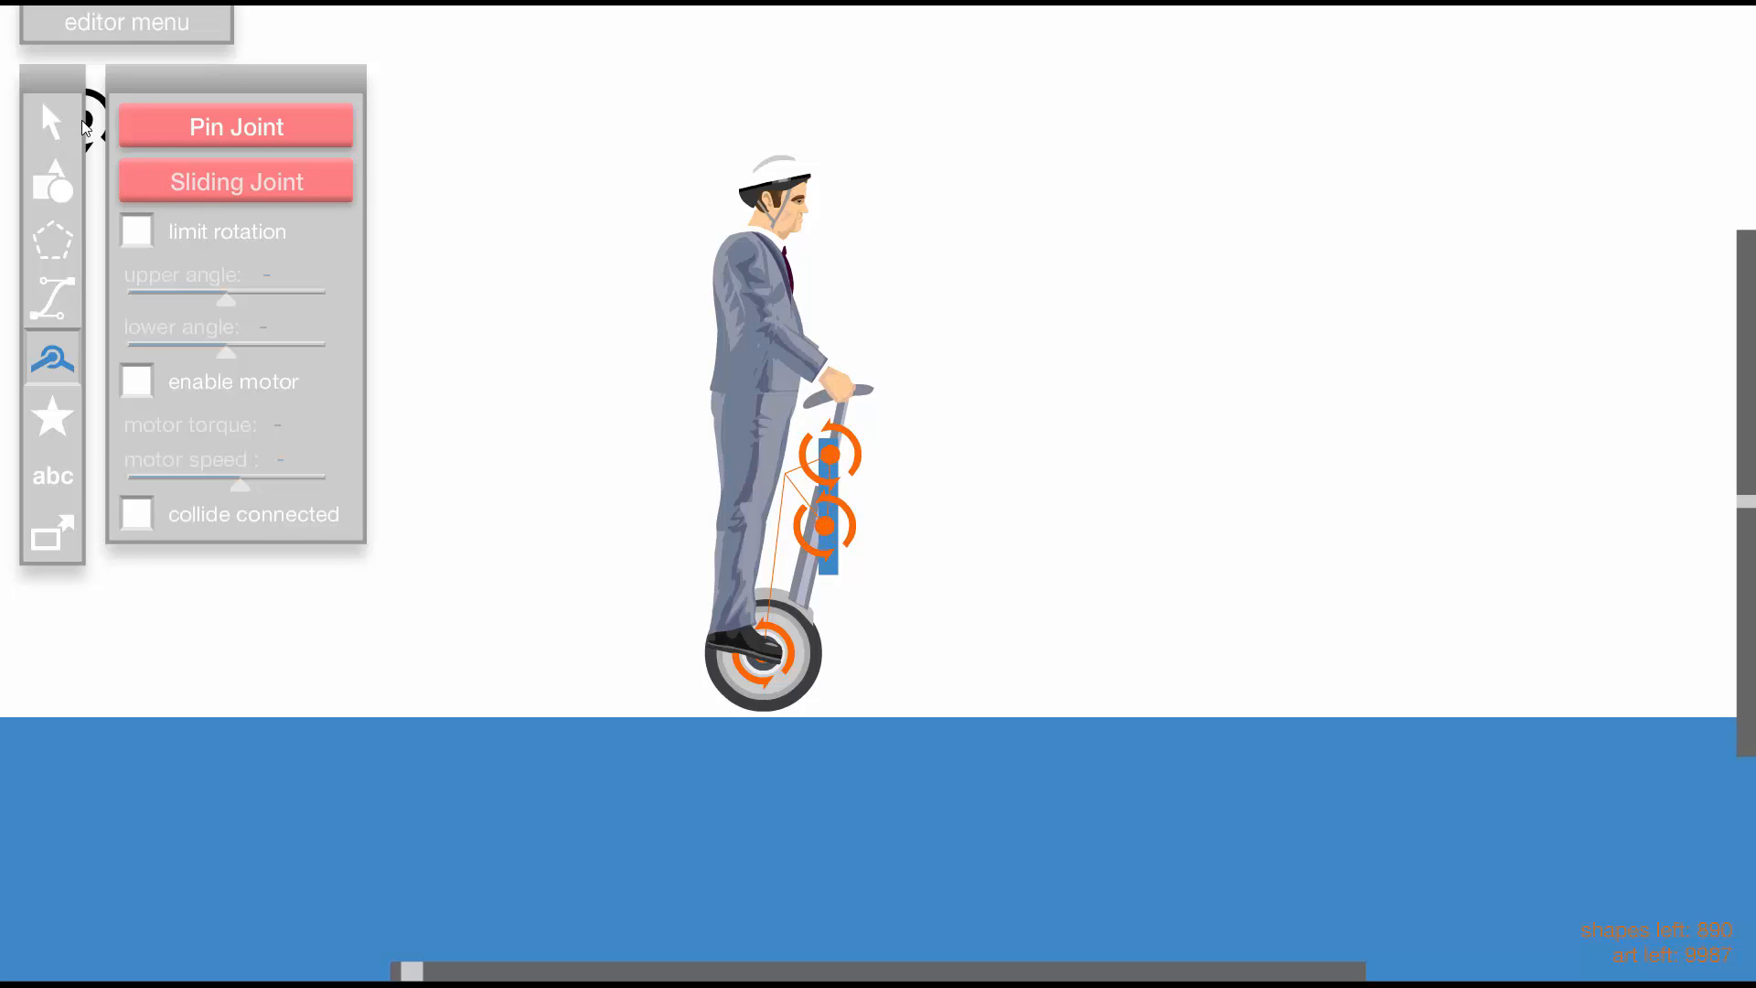
Limit the rotation of both rectangle pin joints to an upper and lower angle of 0
{"action": "left_click", "coordinate": [52, 121]}
{"action": "left_click", "coordinate": [832, 462]}
{"action": "left_click", "coordinate": [805, 540], "text": "shift"}
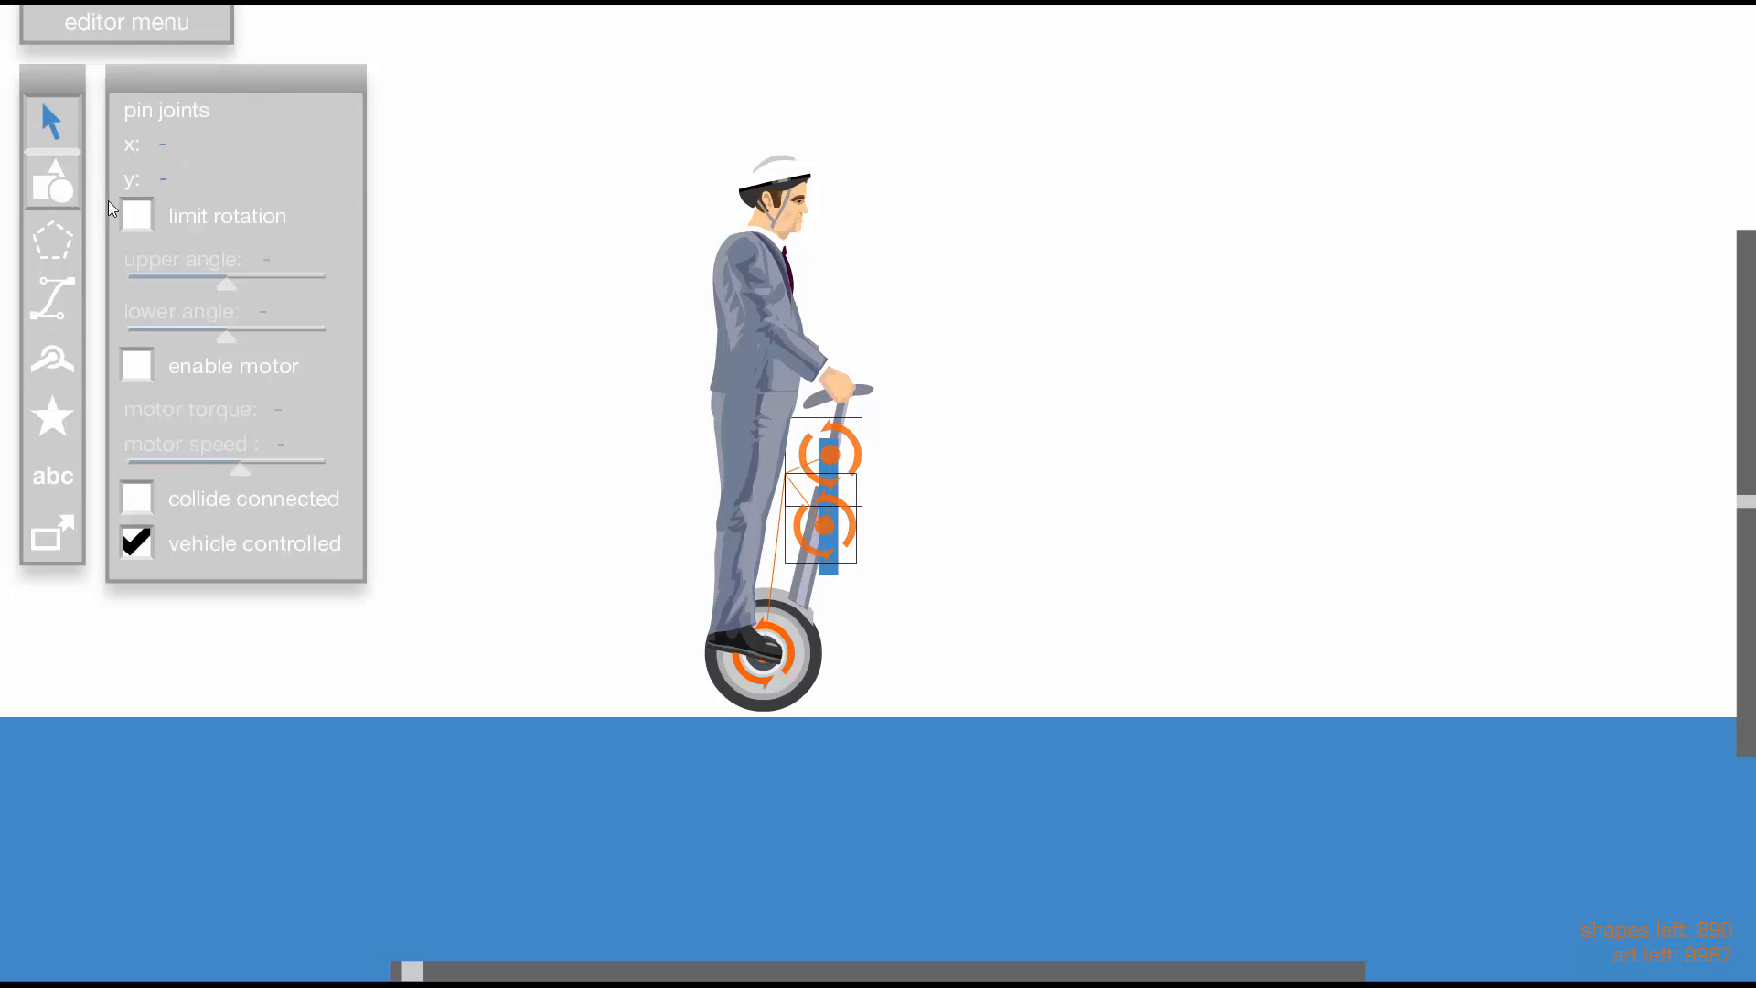
{"action": "left_click", "coordinate": [136, 216]}
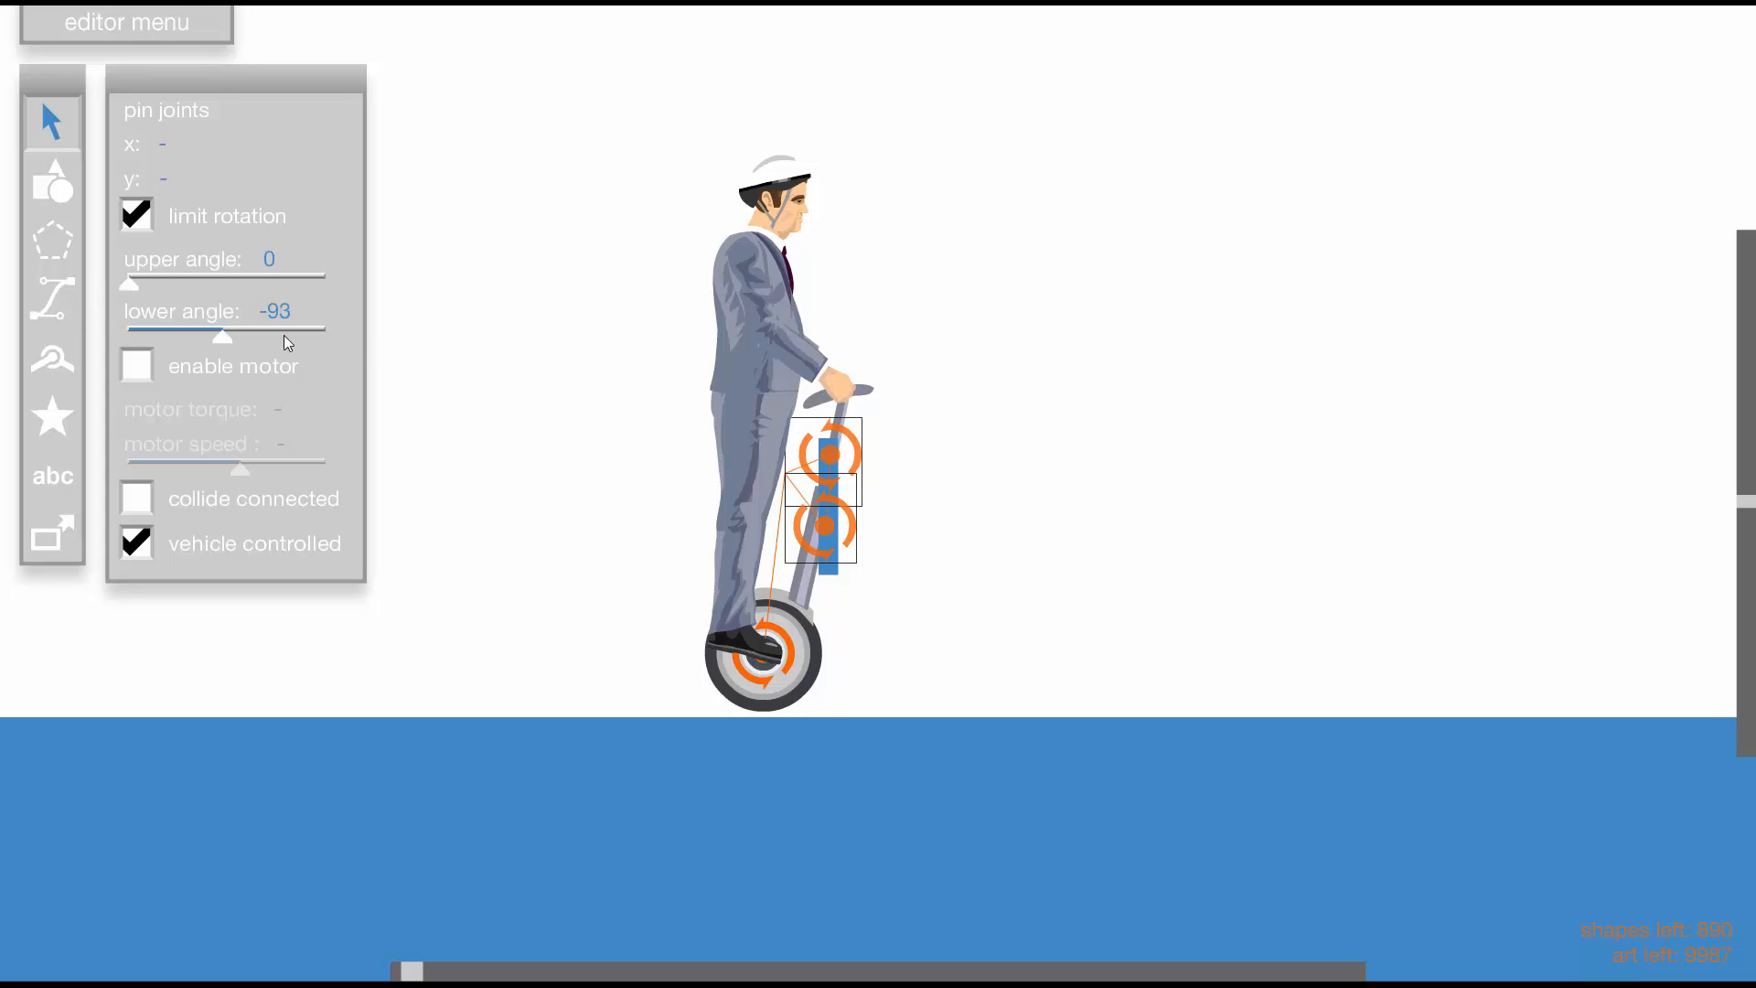
{"action": "left_click", "coordinate": [975, 385]}
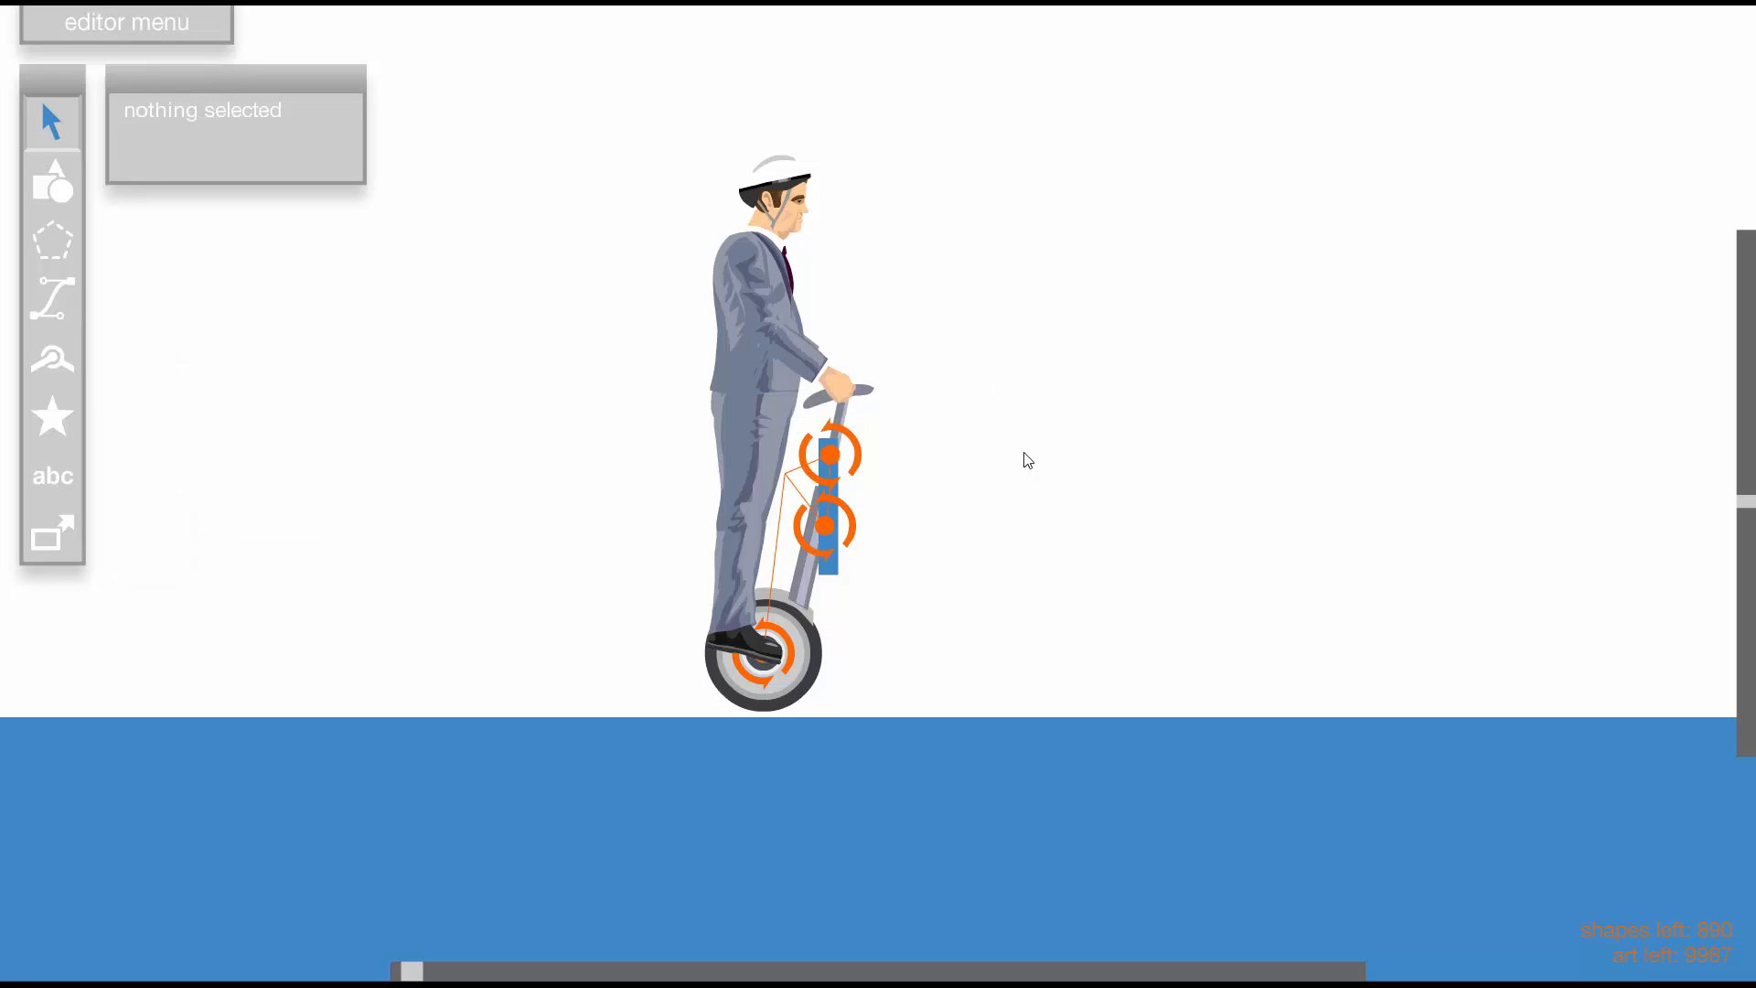
Check the fixed angle option of the blue rectangle group and test-drive the segway
{"action": "scroll", "coordinate": [865, 530], "scroll_direction": "up", "scroll_amount": 3}
{"action": "left_click", "coordinate": [827, 579]}
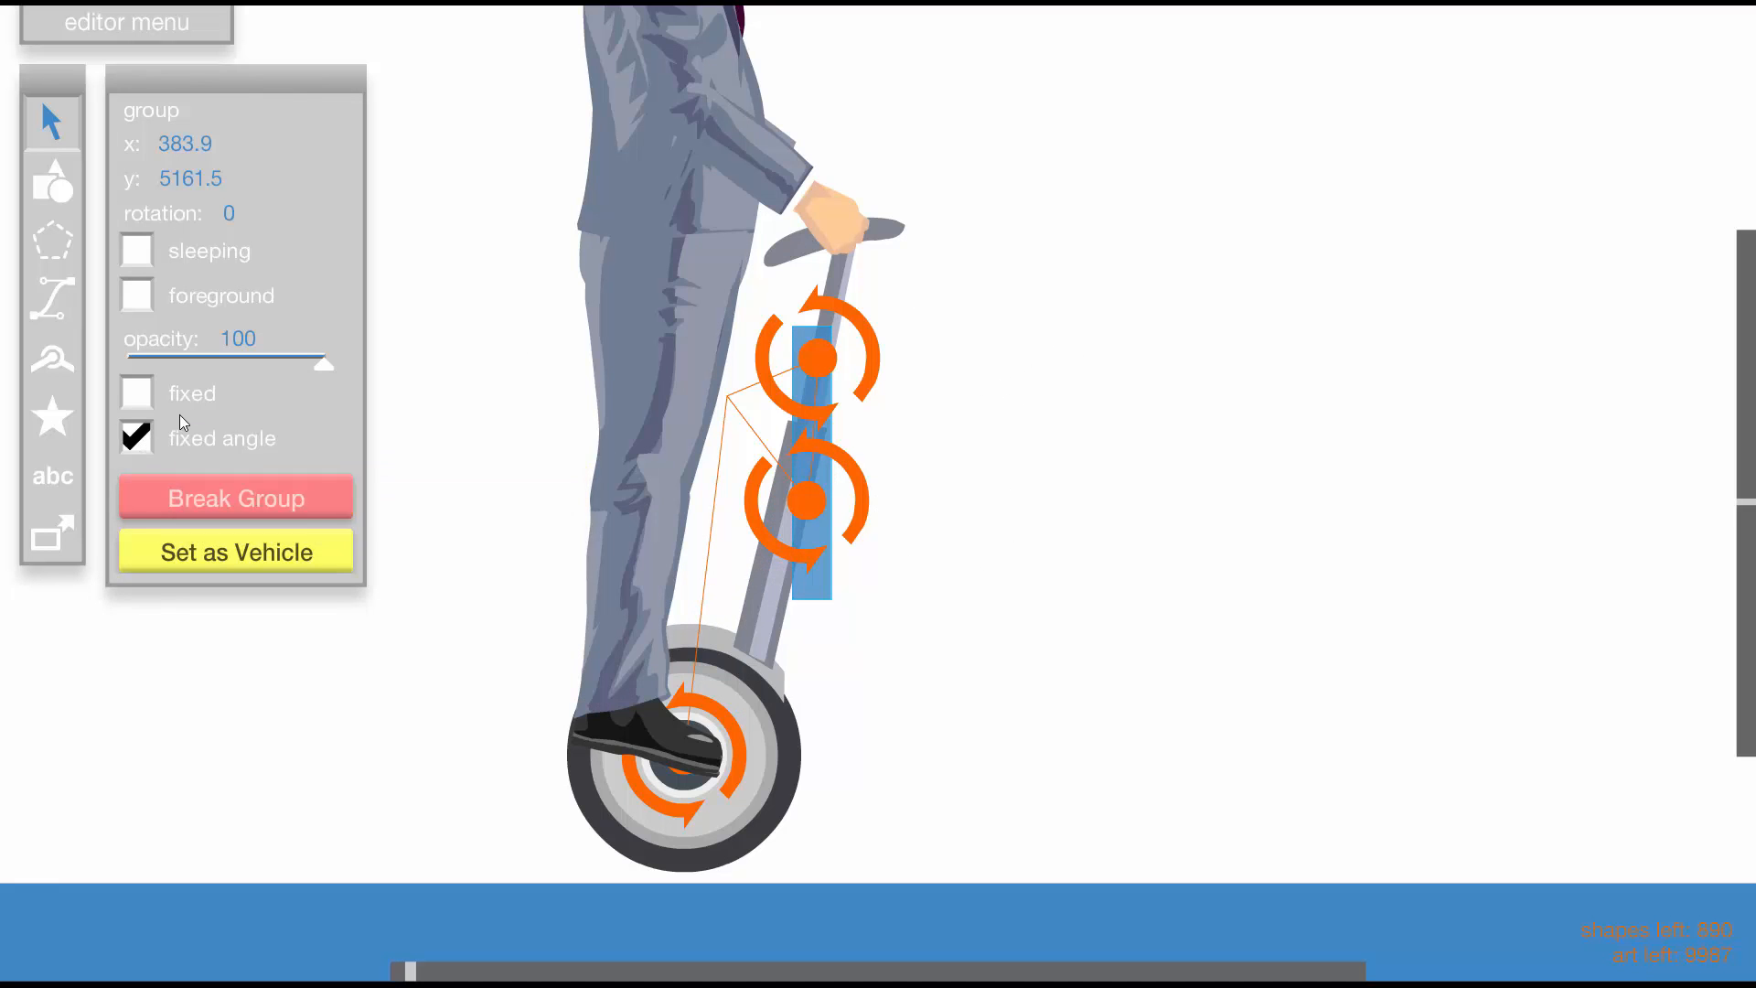
{"action": "left_click", "coordinate": [857, 290]}
{"action": "key", "text": "t"}
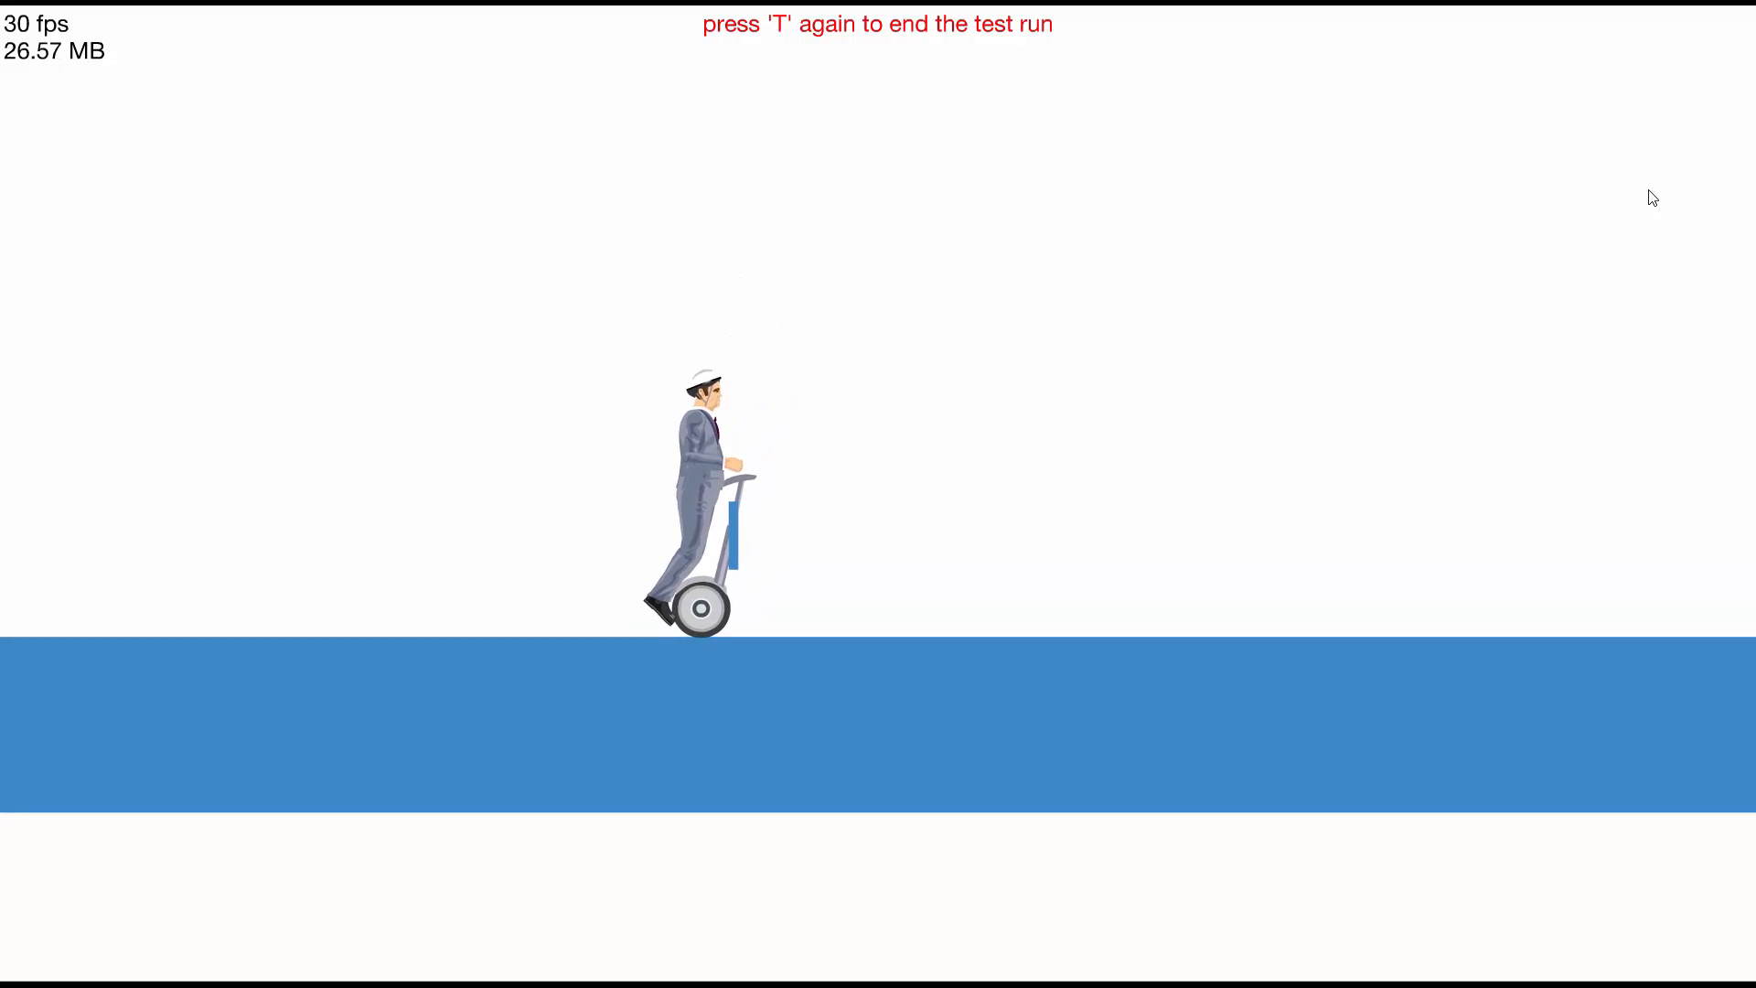
{"action": "key", "text": "t"}
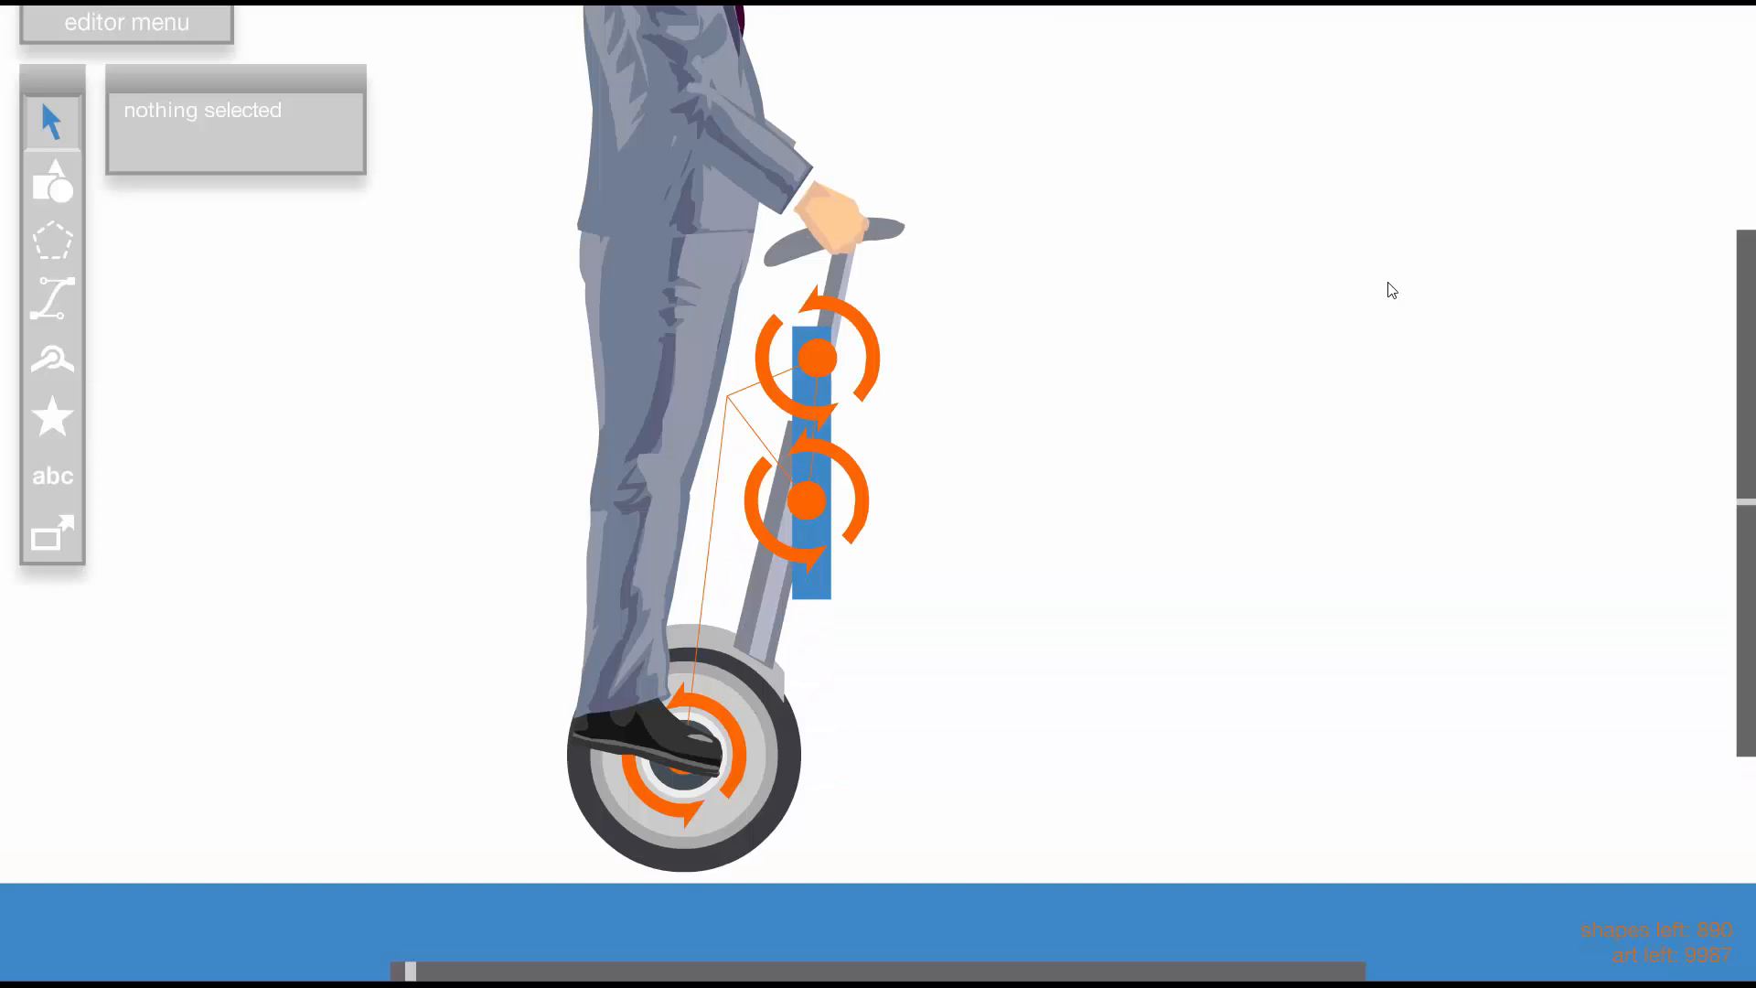
Inside the wheel group, change the collision setting of the dark outer circle
{"action": "scroll", "coordinate": [770, 674], "scroll_direction": "down", "scroll_amount": 3}
{"action": "scroll", "coordinate": [848, 498], "scroll_direction": "up", "scroll_amount": 3}
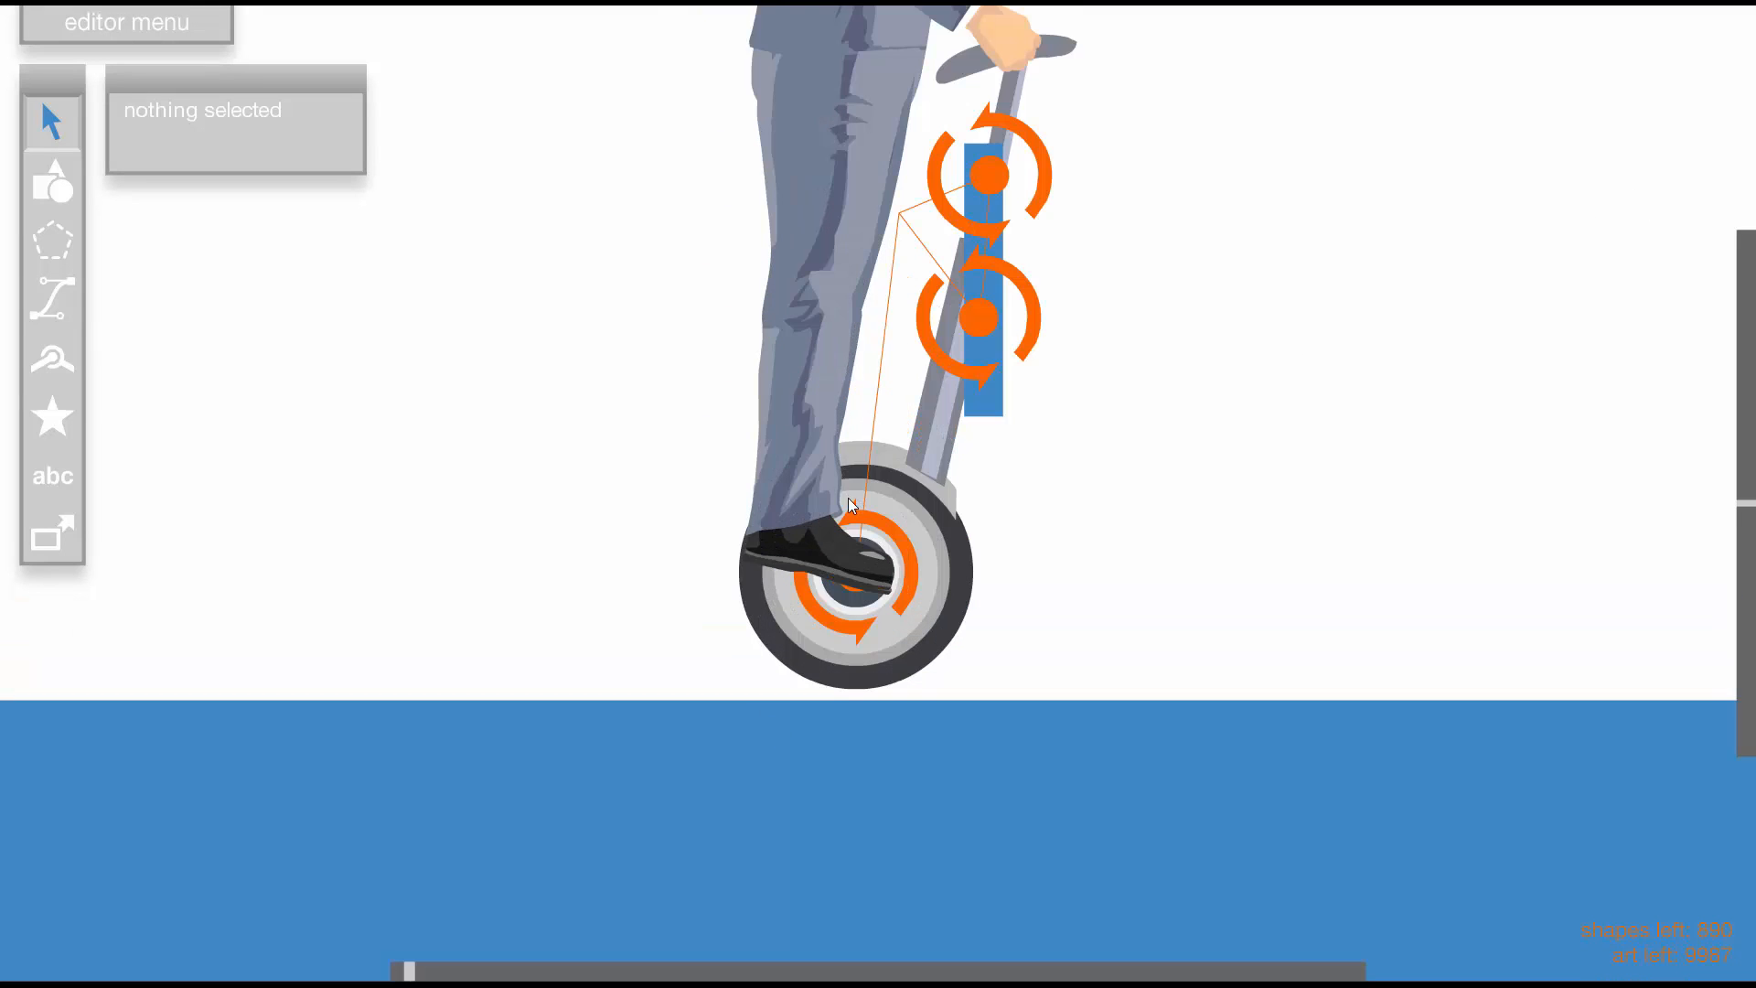
{"action": "left_click", "coordinate": [956, 539]}
{"action": "mouse_move", "coordinate": [135, 660]}
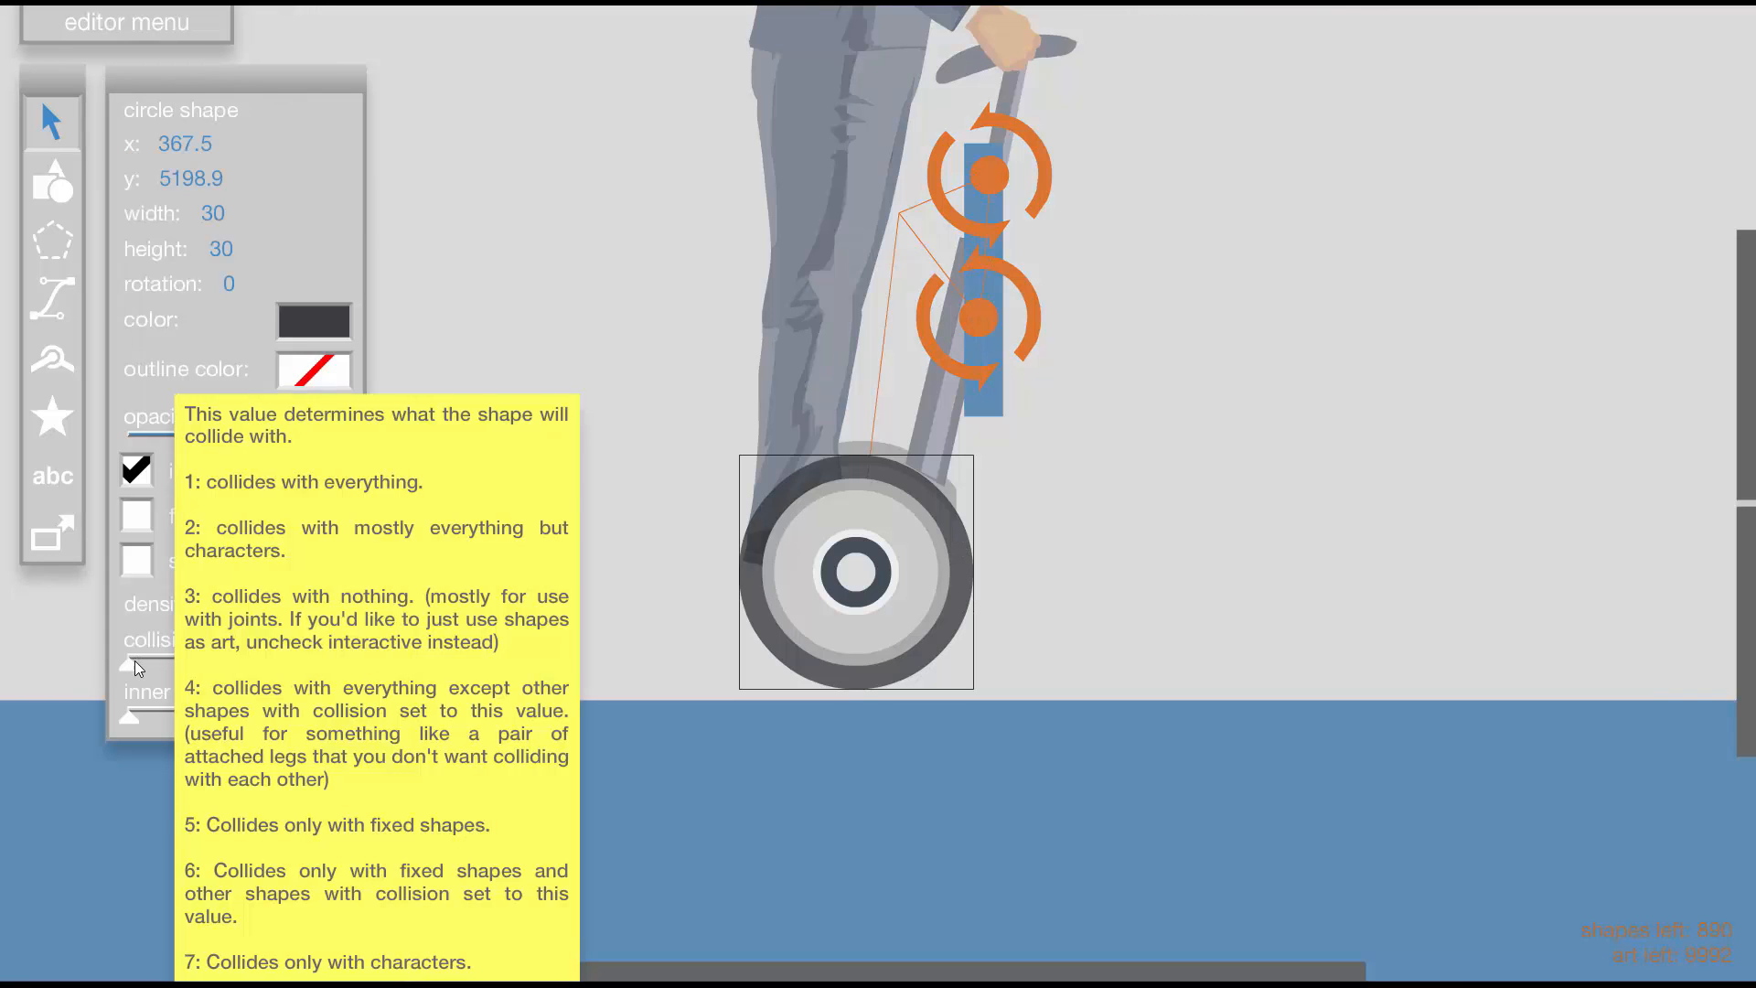
{"action": "left_click_drag", "start_coordinate": [135, 661], "coordinate": [156, 657]}
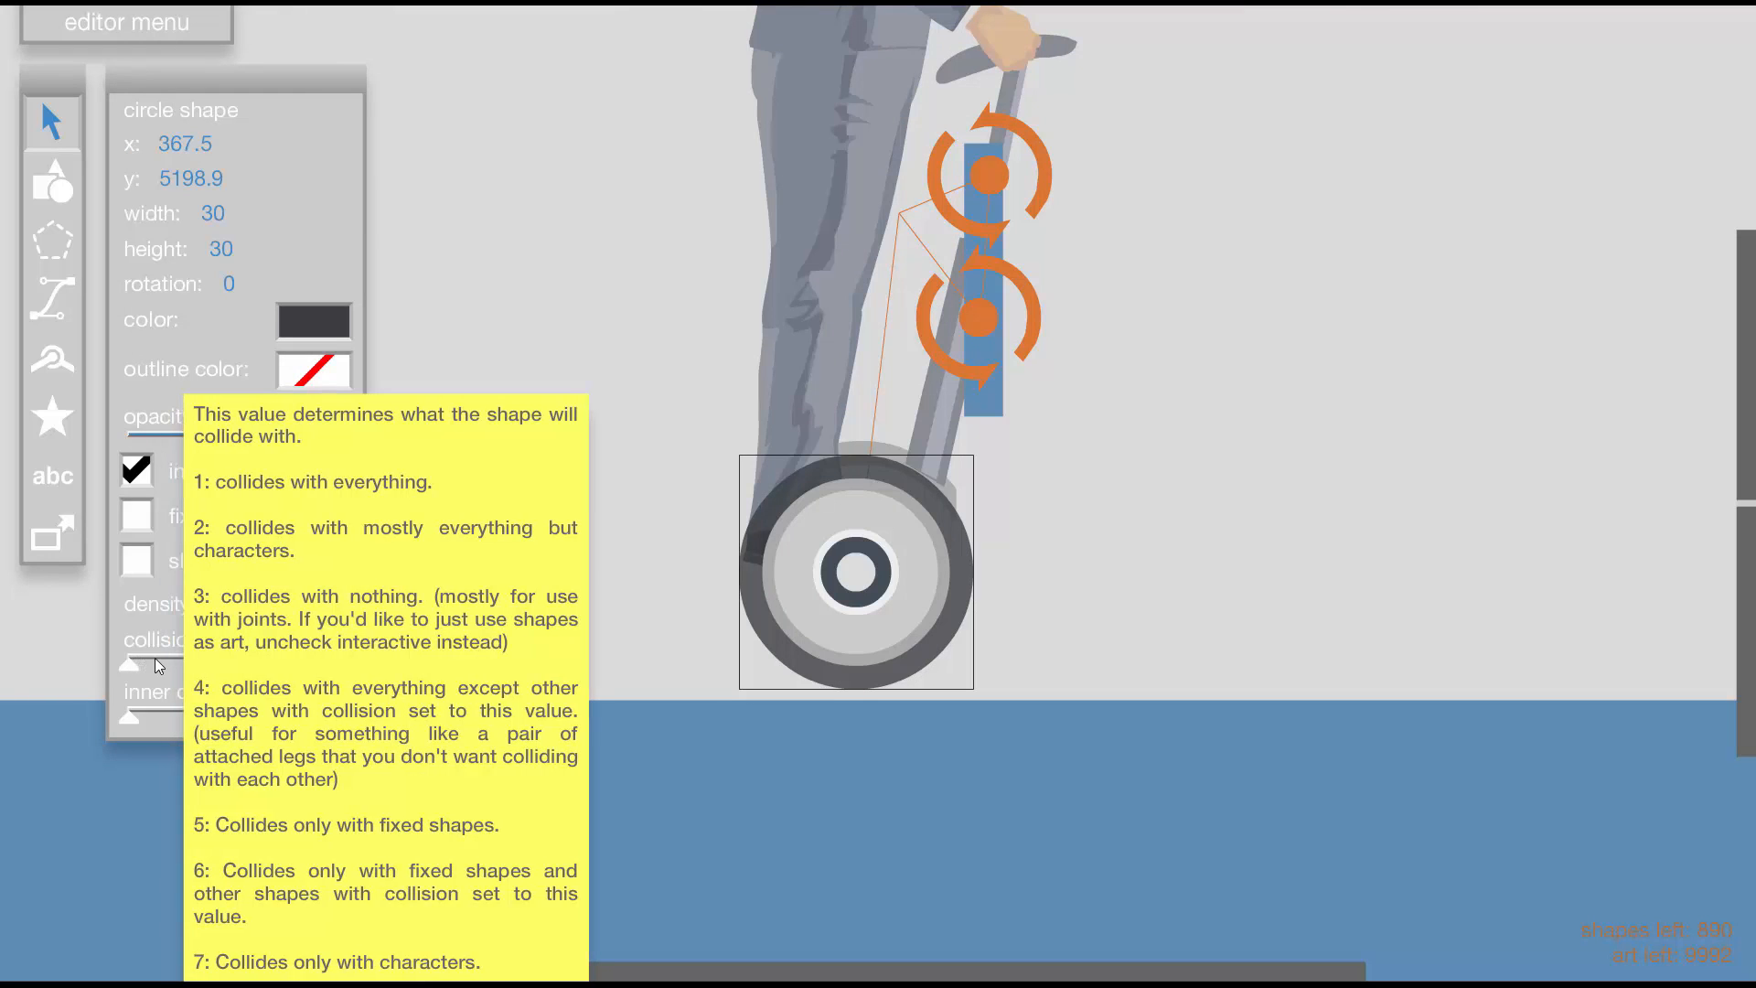
Test-drive the segway with the changed wheel collision
{"action": "key", "text": "t"}
{"action": "key", "text": "Up"}
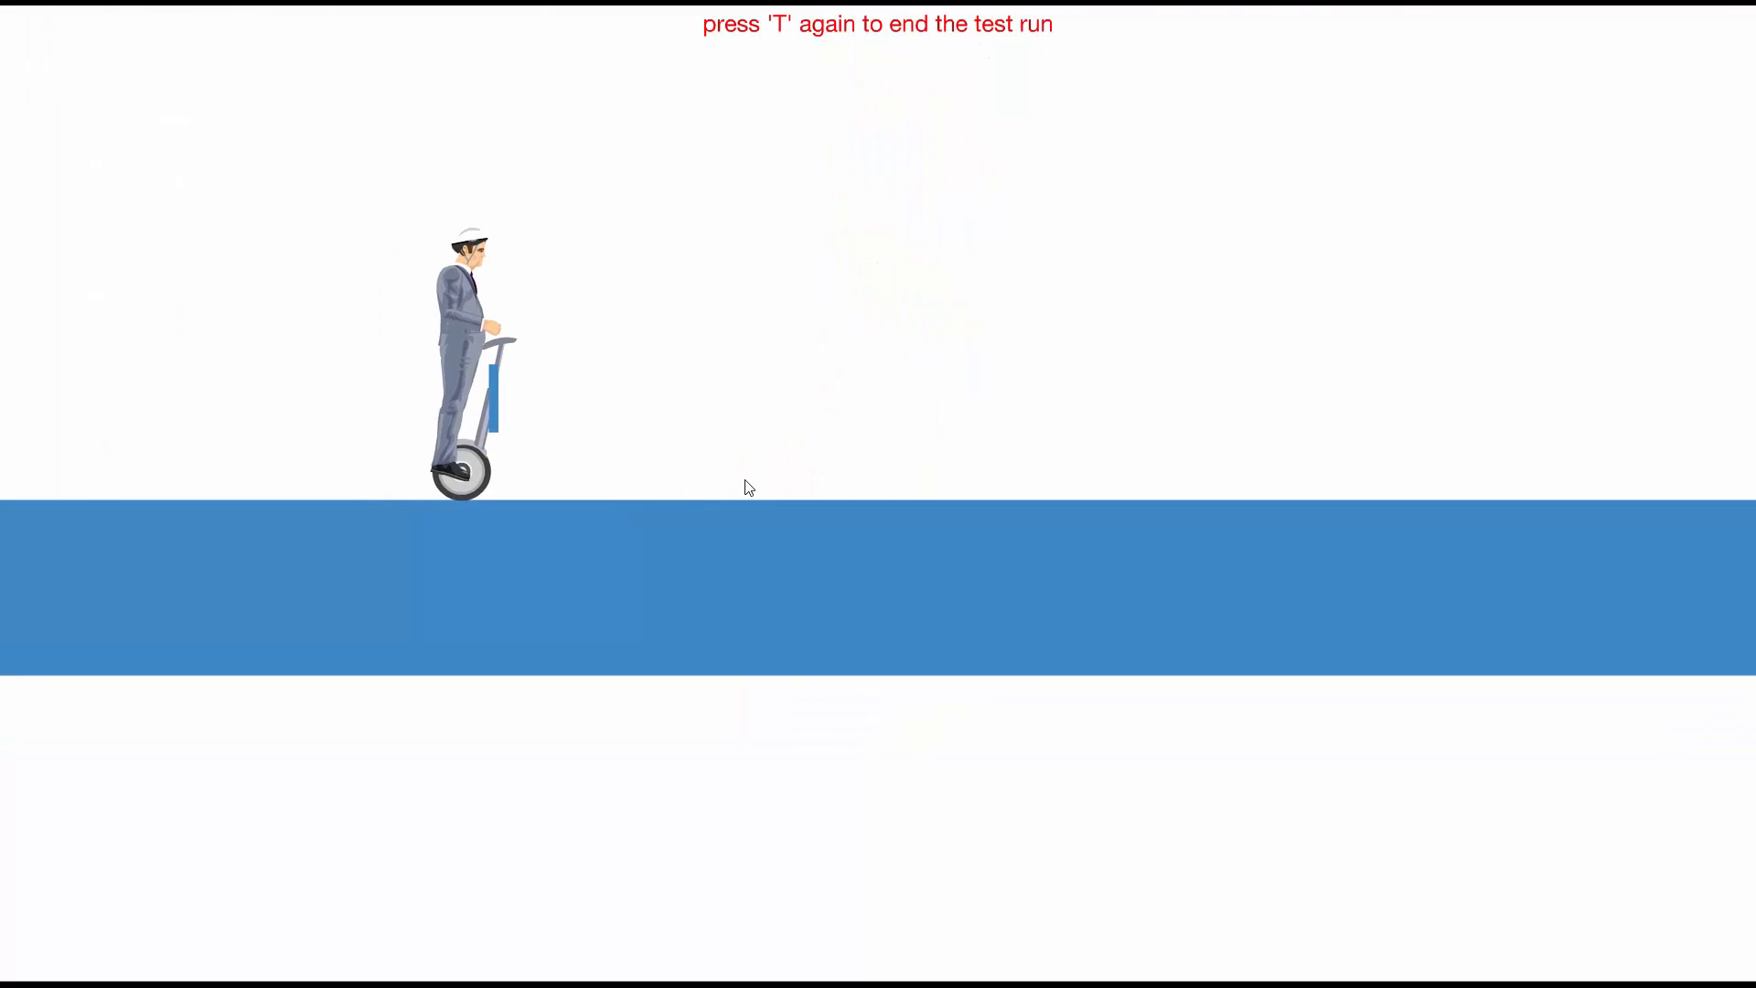
{"action": "key", "text": "t"}
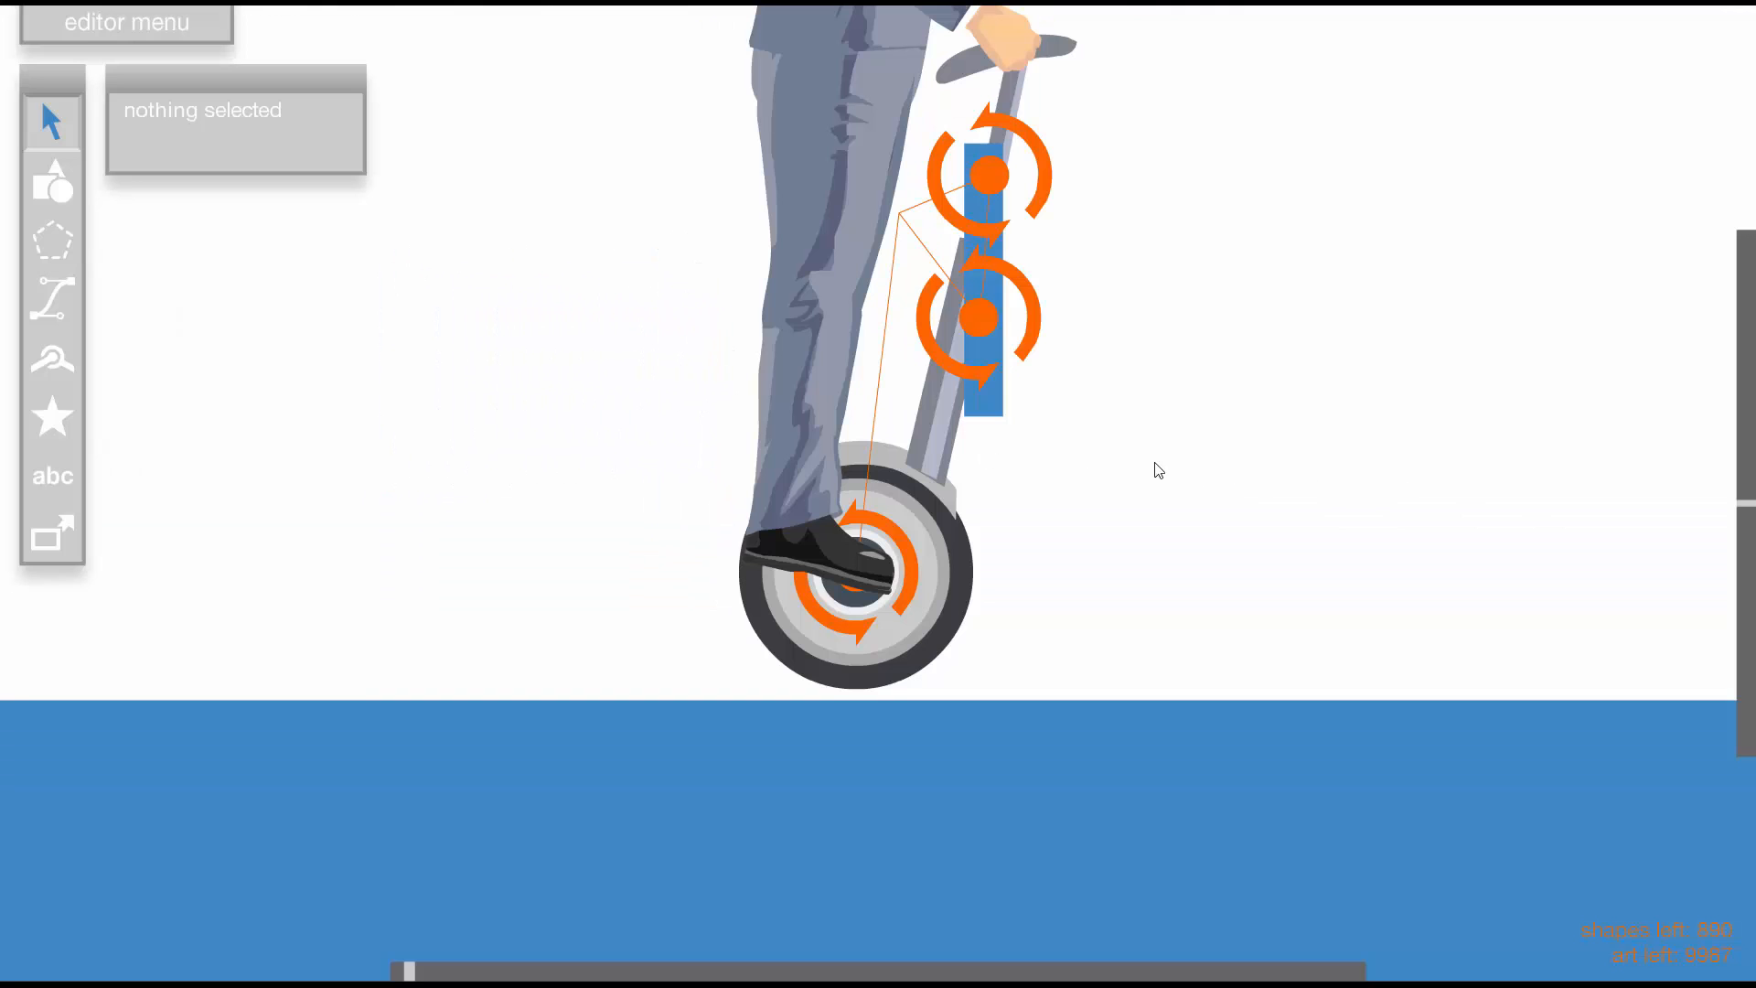
Set the wheel group to display in the foreground
{"action": "left_click", "coordinate": [935, 508]}
{"action": "left_click", "coordinate": [931, 564]}
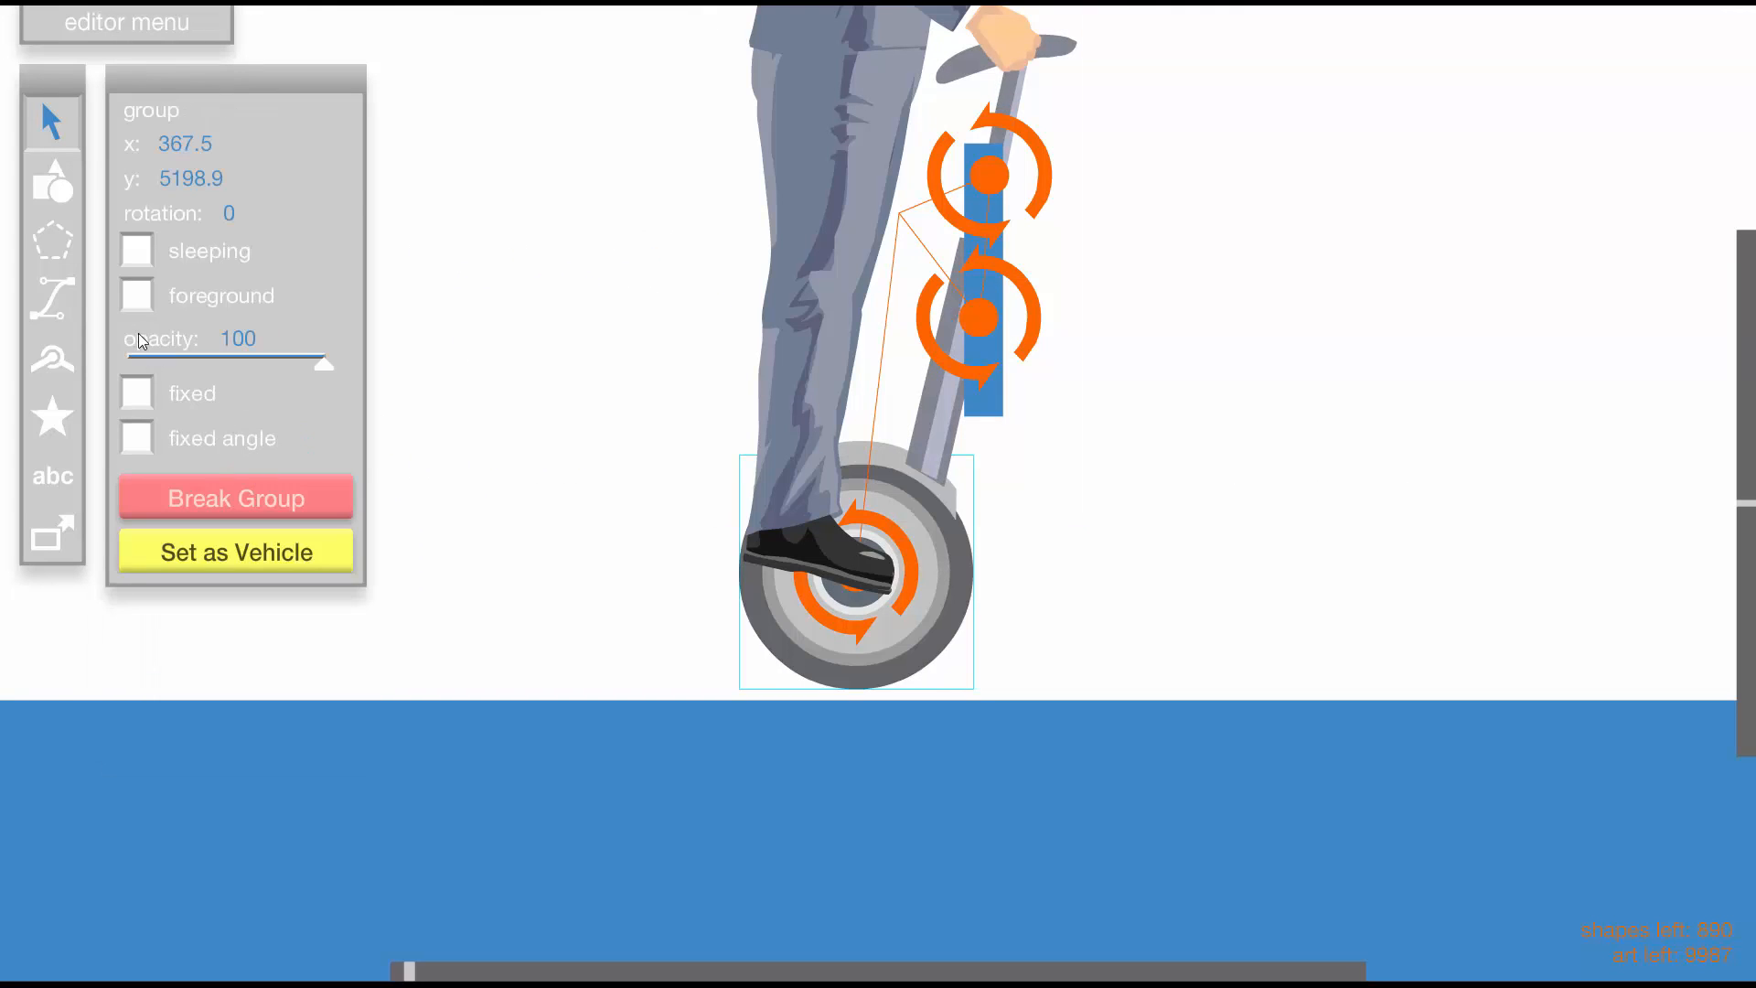
{"action": "left_click", "coordinate": [659, 296]}
Move the blue rectangle group off the steering stem to just behind the rider's legs
{"action": "key", "text": "minus"}
{"action": "left_click_drag", "start_coordinate": [854, 531], "coordinate": [613, 395]}
{"action": "double_click", "coordinate": [613, 395]}
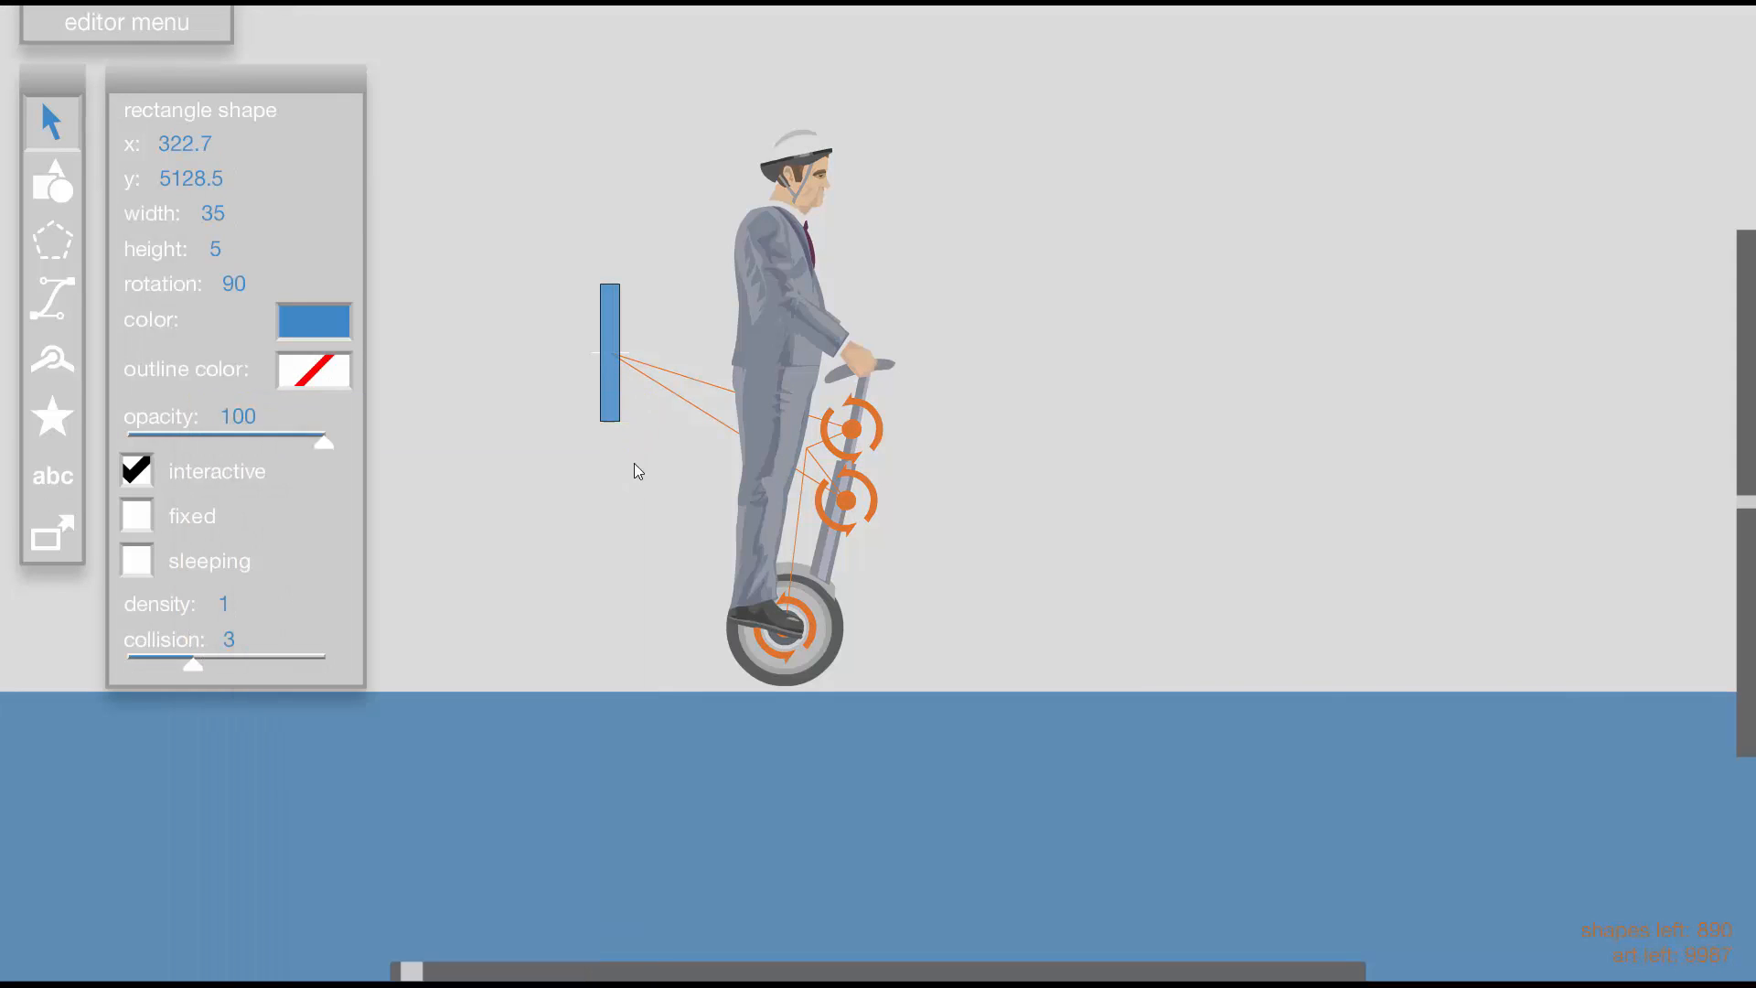
{"action": "left_click", "coordinate": [634, 462]}
{"action": "left_click", "coordinate": [643, 408]}
{"action": "left_click_drag", "start_coordinate": [610, 339], "coordinate": [712, 450]}
Inside its group, set the blue rectangle's opacity to 0
{"action": "double_click", "coordinate": [712, 450]}
{"action": "left_click_drag", "start_coordinate": [323, 443], "coordinate": [216, 447]}
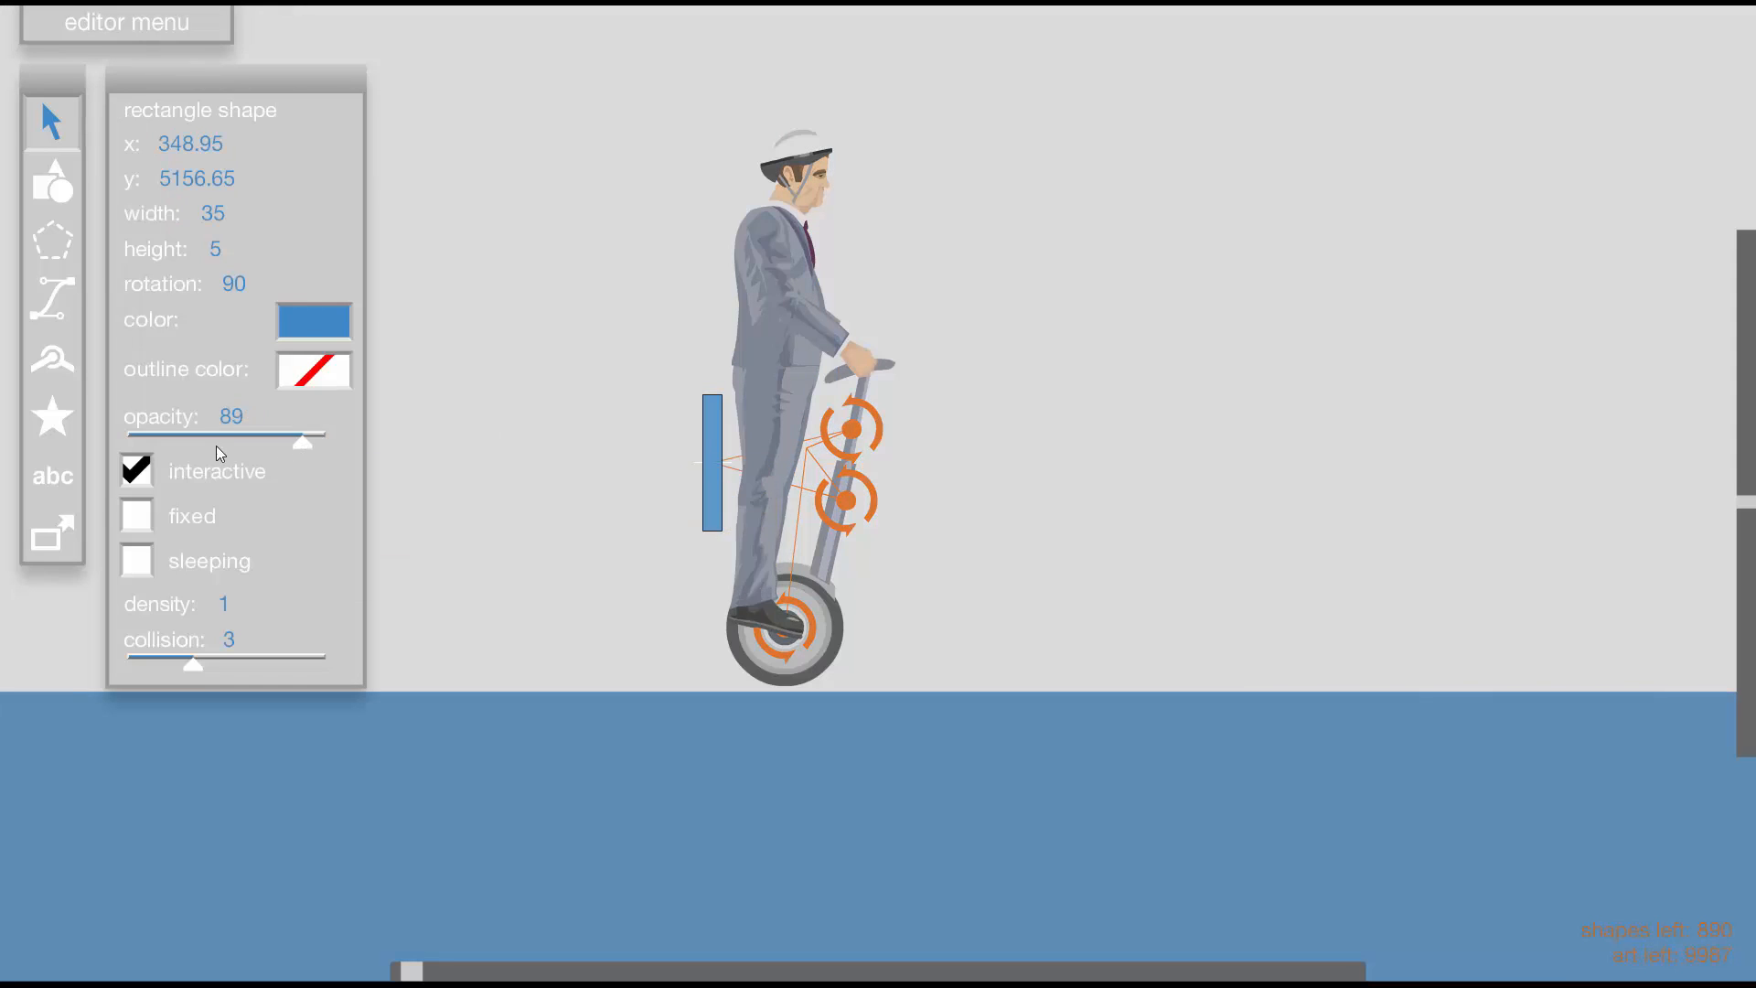
{"action": "left_click", "coordinate": [588, 403]}
{"action": "left_click", "coordinate": [531, 371]}
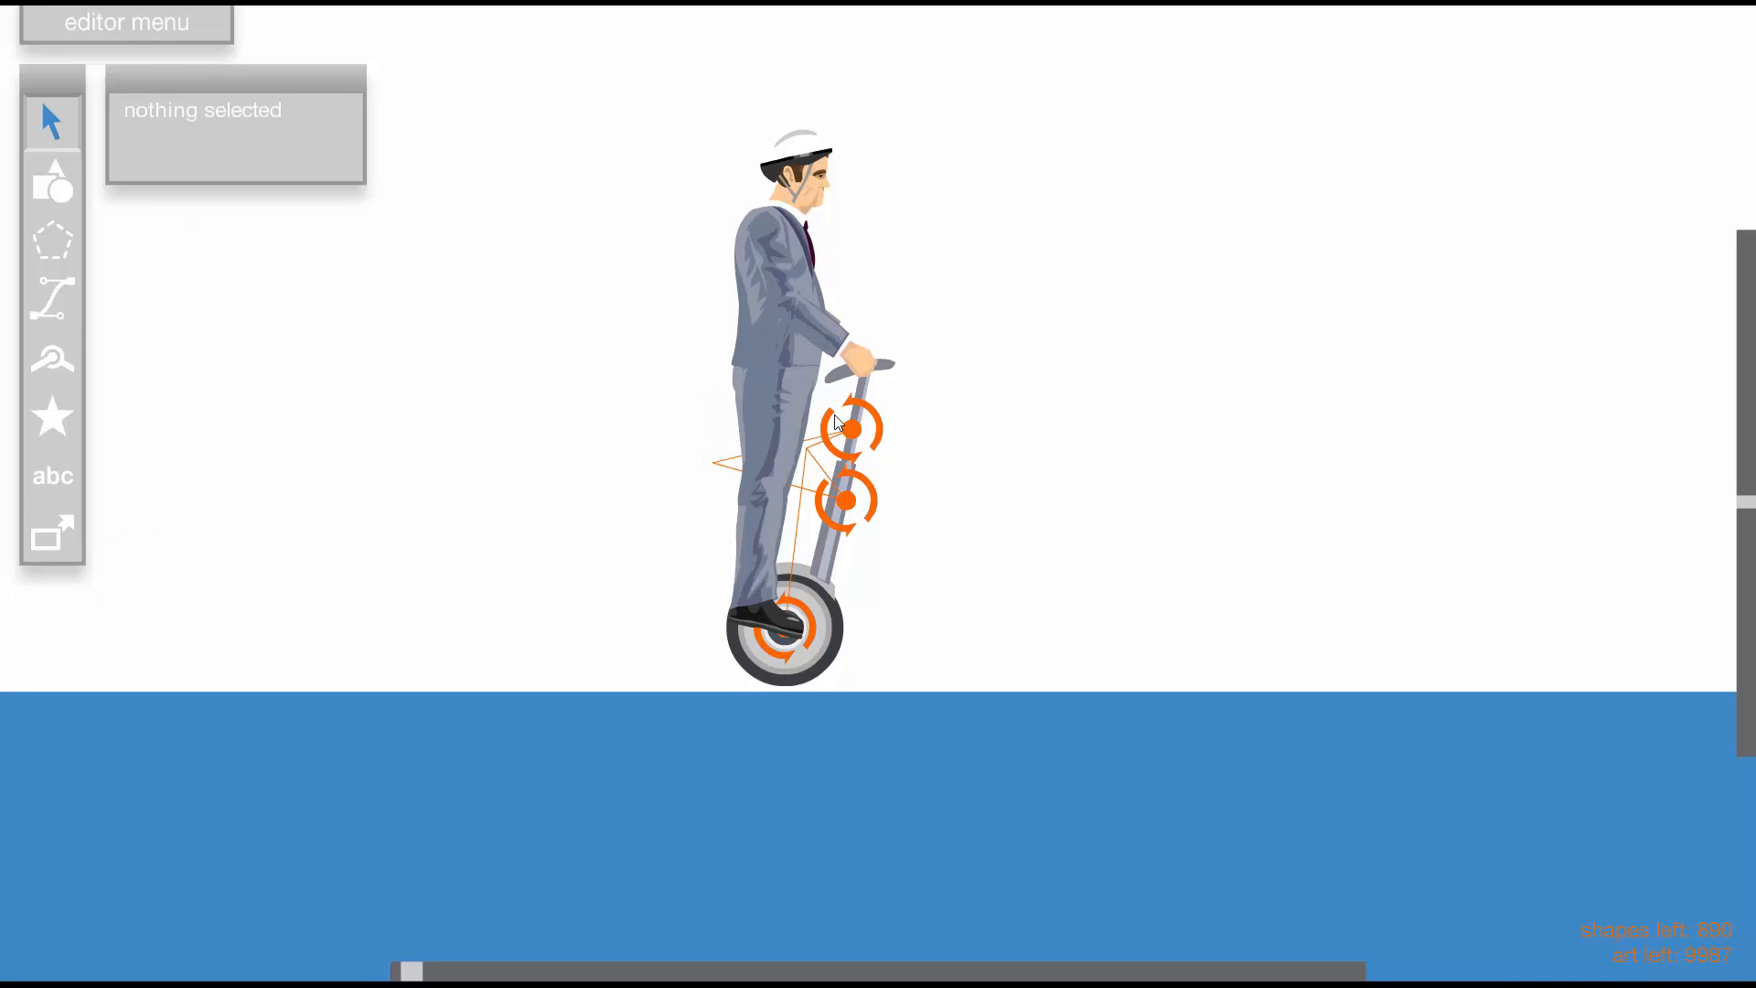
Move both limited pin joints onto the hidden rectangle behind the rider and test-drive the segway
{"action": "left_click_drag", "start_coordinate": [853, 430], "coordinate": [743, 433]}
{"action": "left_click_drag", "start_coordinate": [872, 517], "coordinate": [733, 496]}
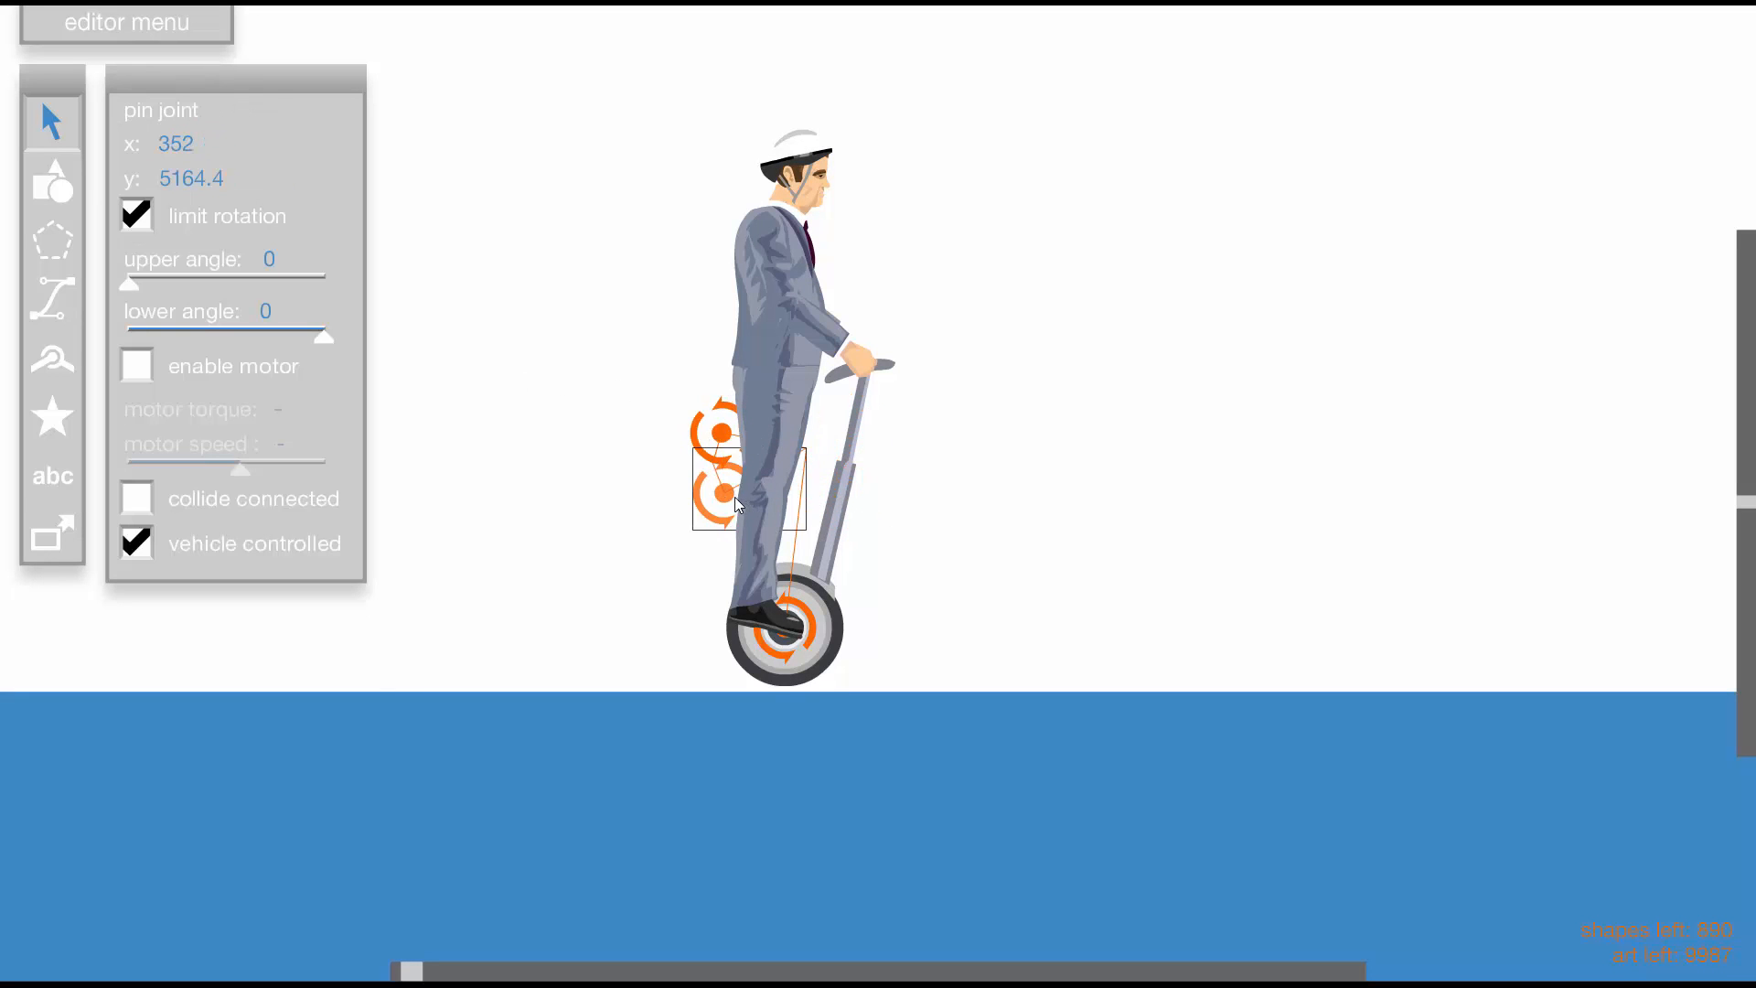
{"action": "key", "text": "t"}
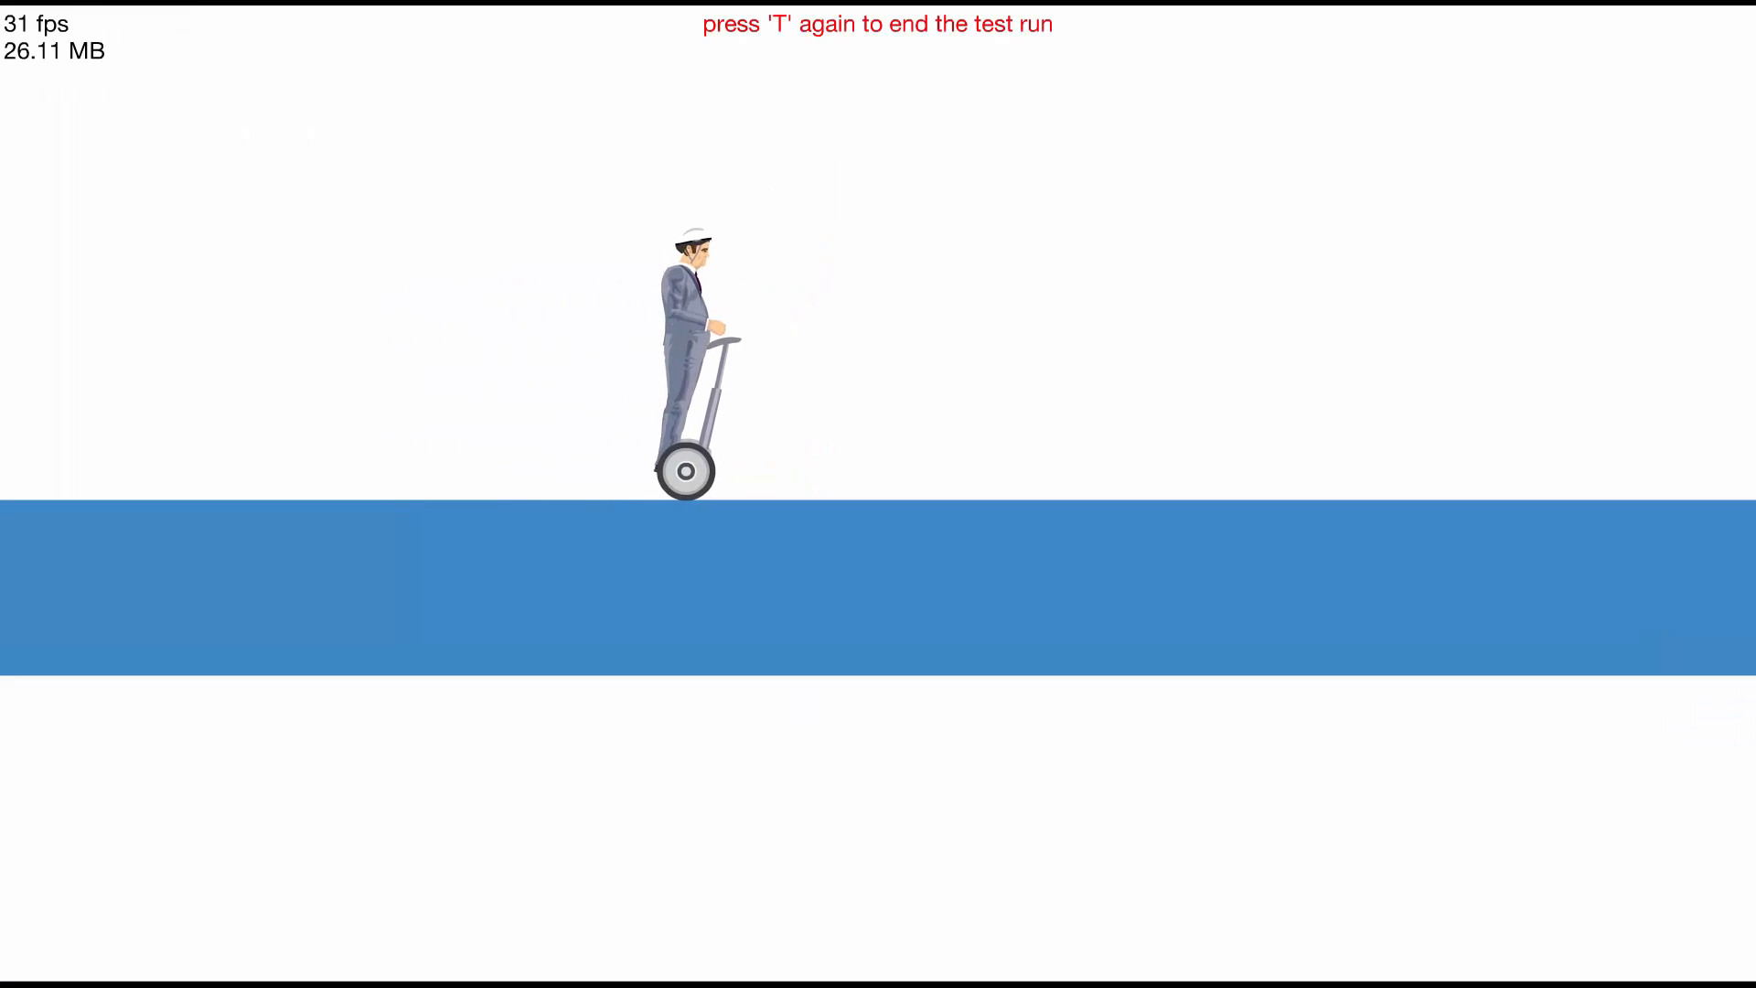
{"action": "key", "text": "t"}
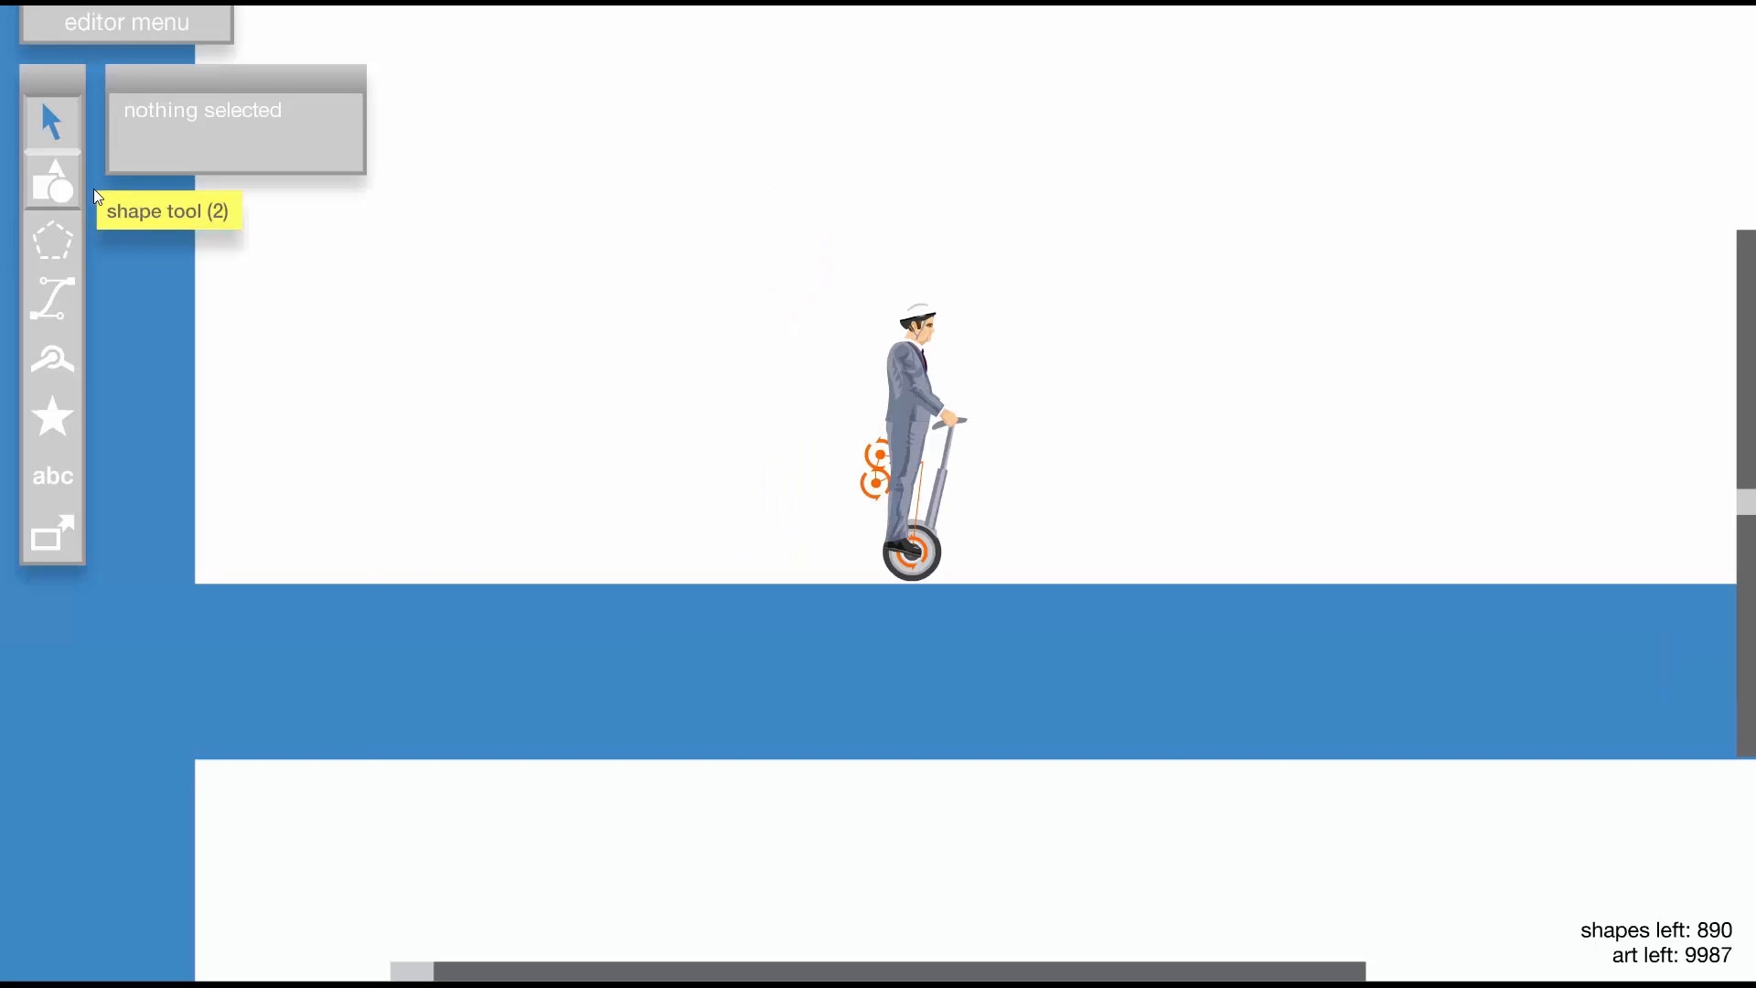
Place three non-interactive brown posts, 105 by 5 and rotated 90, at intervals on the ground ahead of the segway
{"action": "left_click", "coordinate": [52, 181]}
{"action": "left_click", "coordinate": [137, 546]}
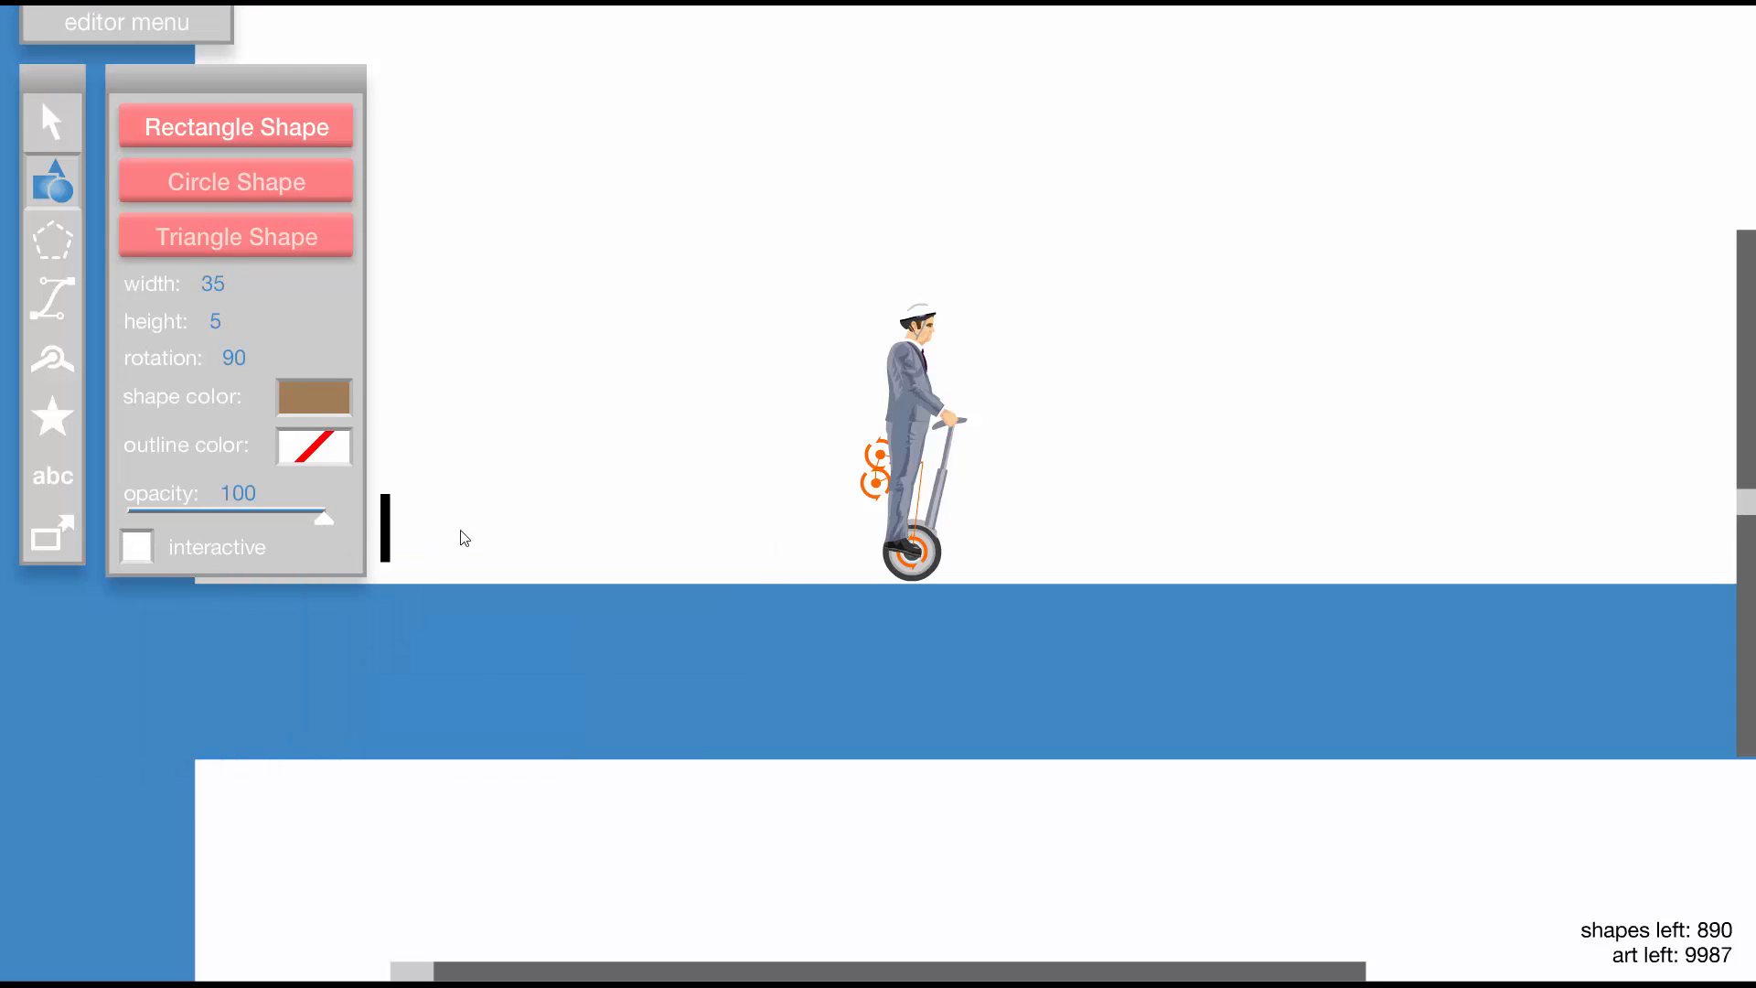
{"action": "key", "text": "shift+w"}
{"action": "key", "text": "shift+s"}
{"action": "key", "text": "shift+d"}
{"action": "key", "text": "shift+d"}
{"action": "key", "text": "shift+d"}
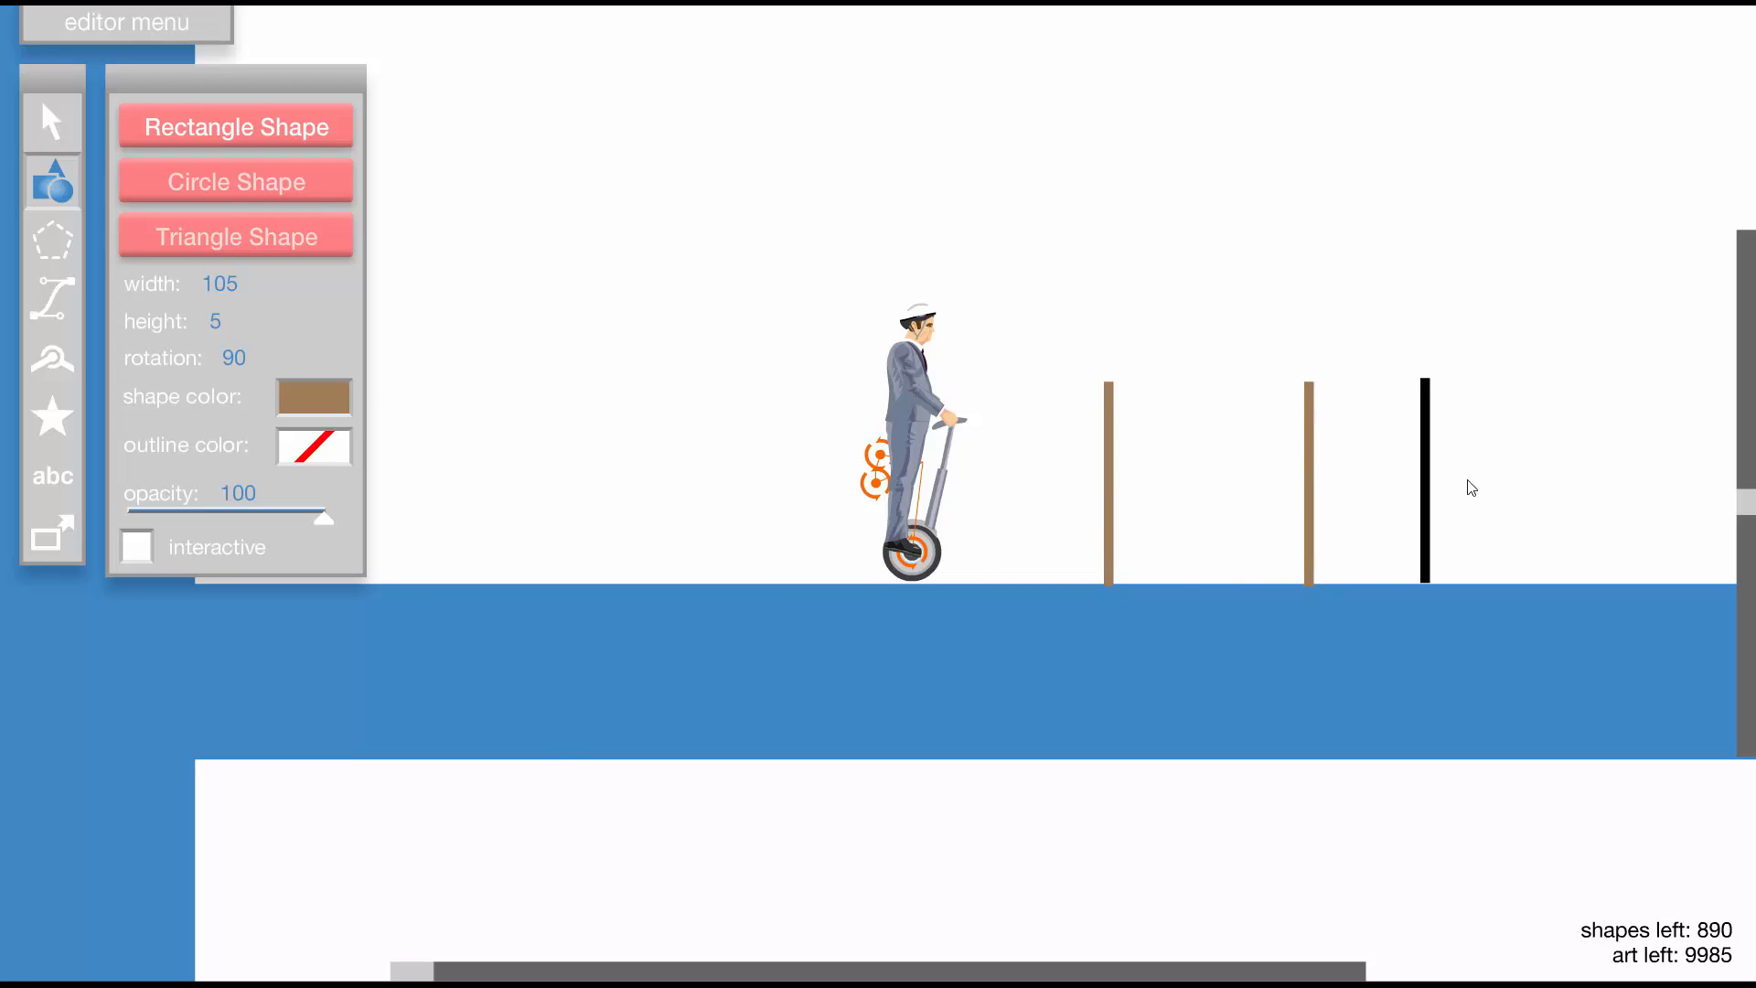
{"action": "left_click", "coordinate": [1511, 485]}
Test-drive the segway toward the brown posts and check the rider's grip on the handlebar
{"action": "key", "text": "t"}
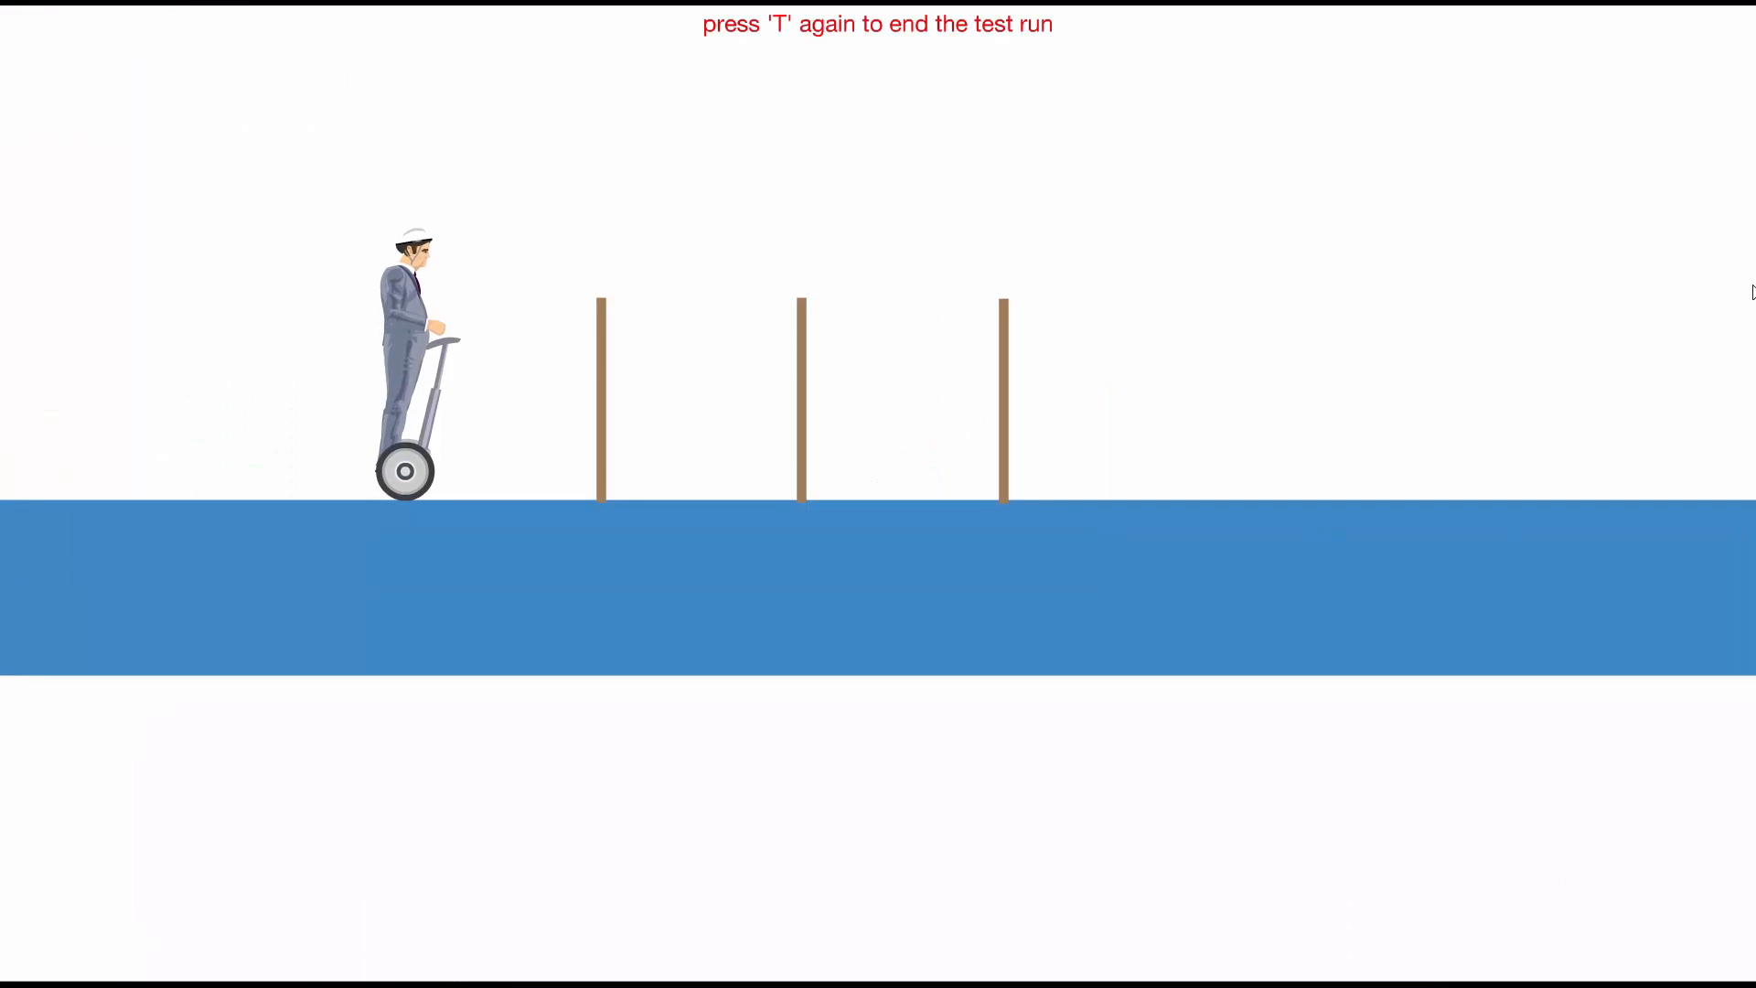
{"action": "key", "text": "Up"}
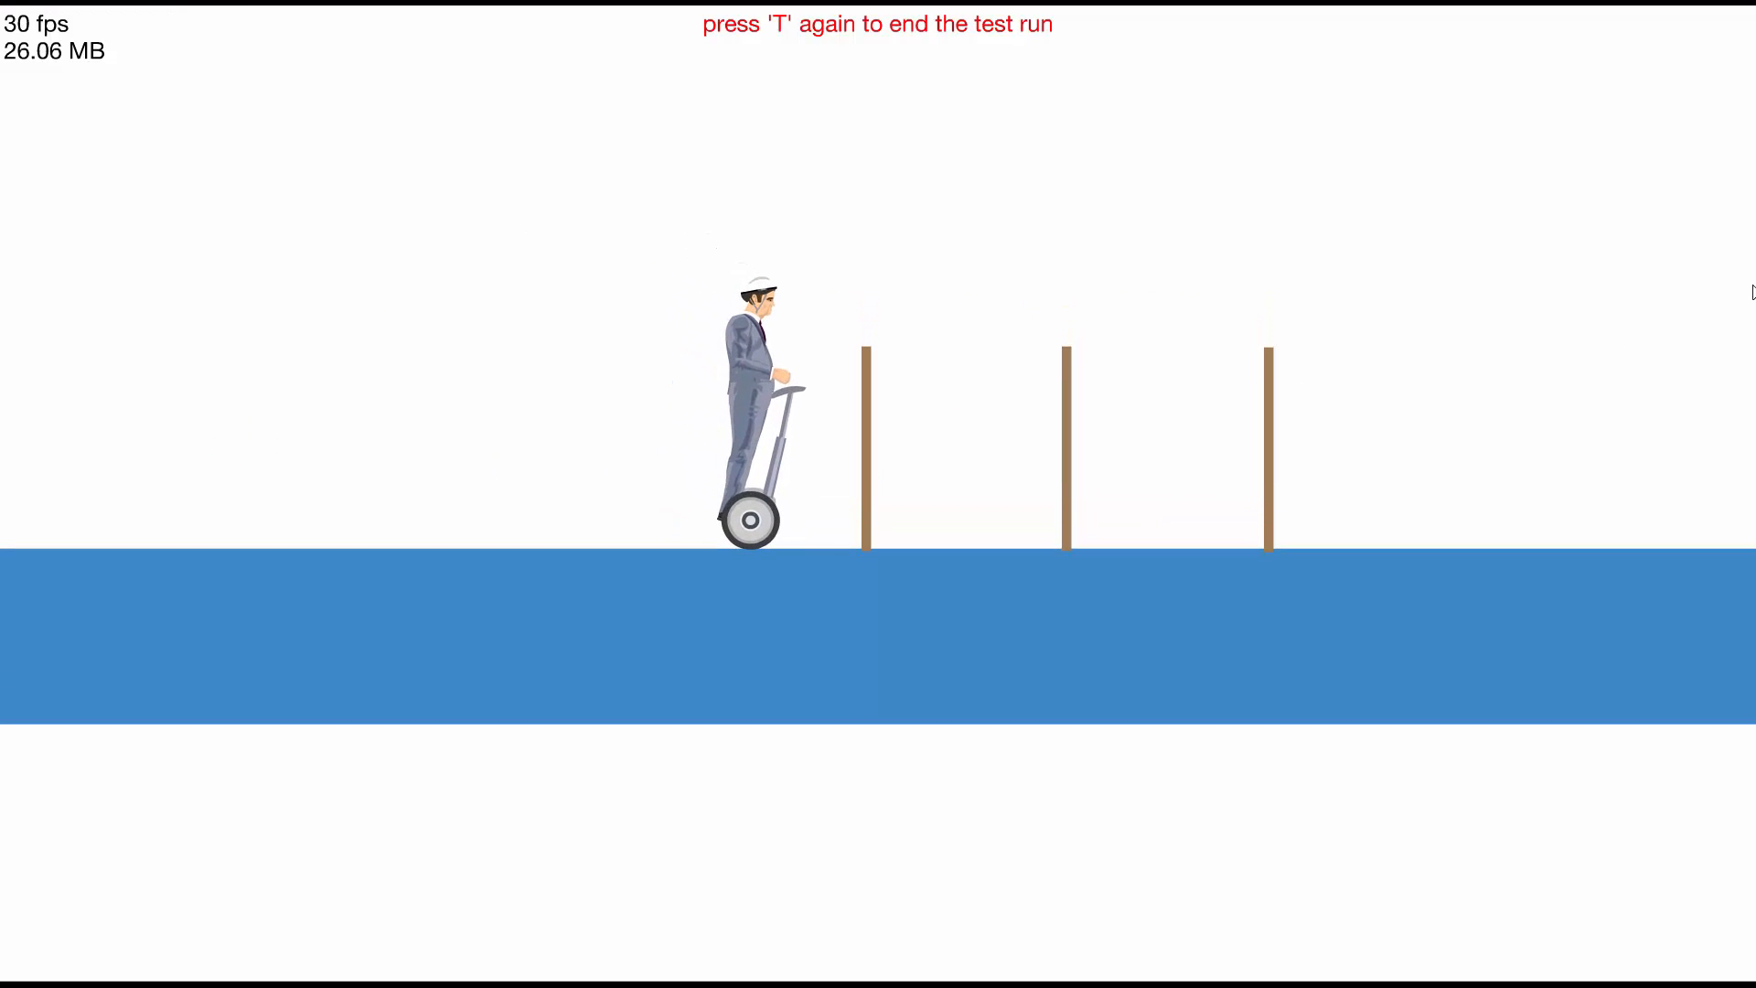
{"action": "key", "text": "t"}
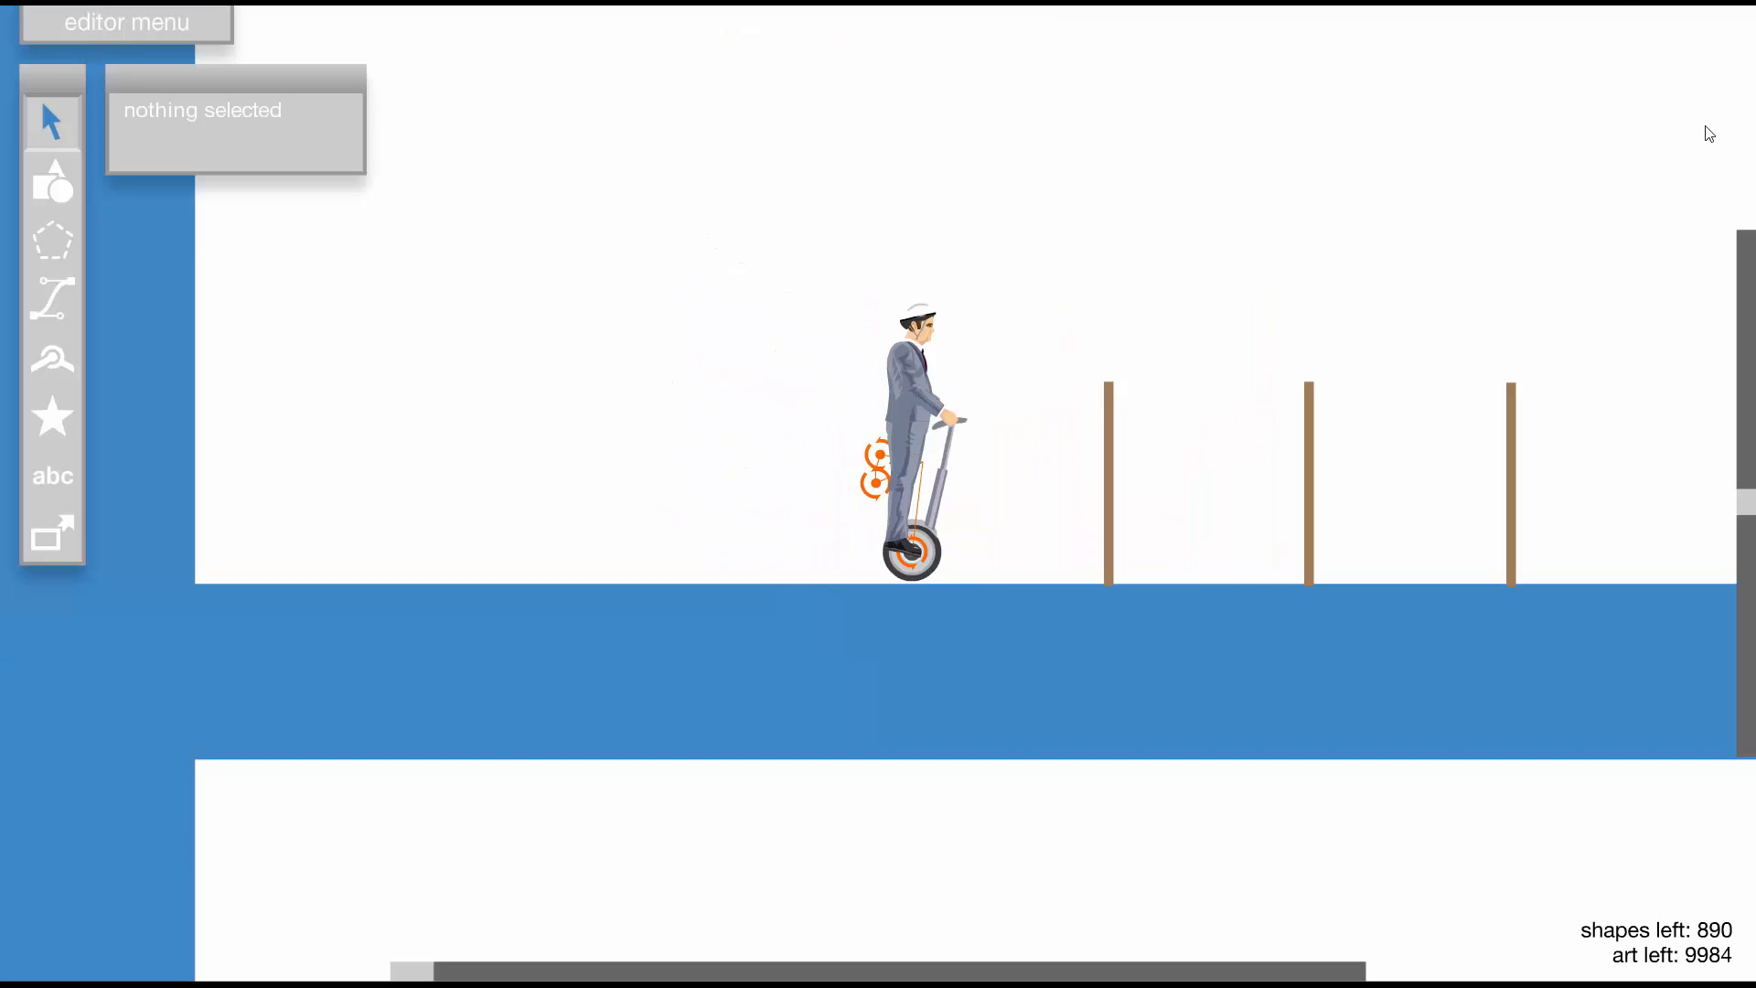
{"action": "left_click", "coordinate": [978, 476]}
{"action": "left_click", "coordinate": [903, 444]}
{"action": "left_click", "coordinate": [920, 430], "text": "shift"}
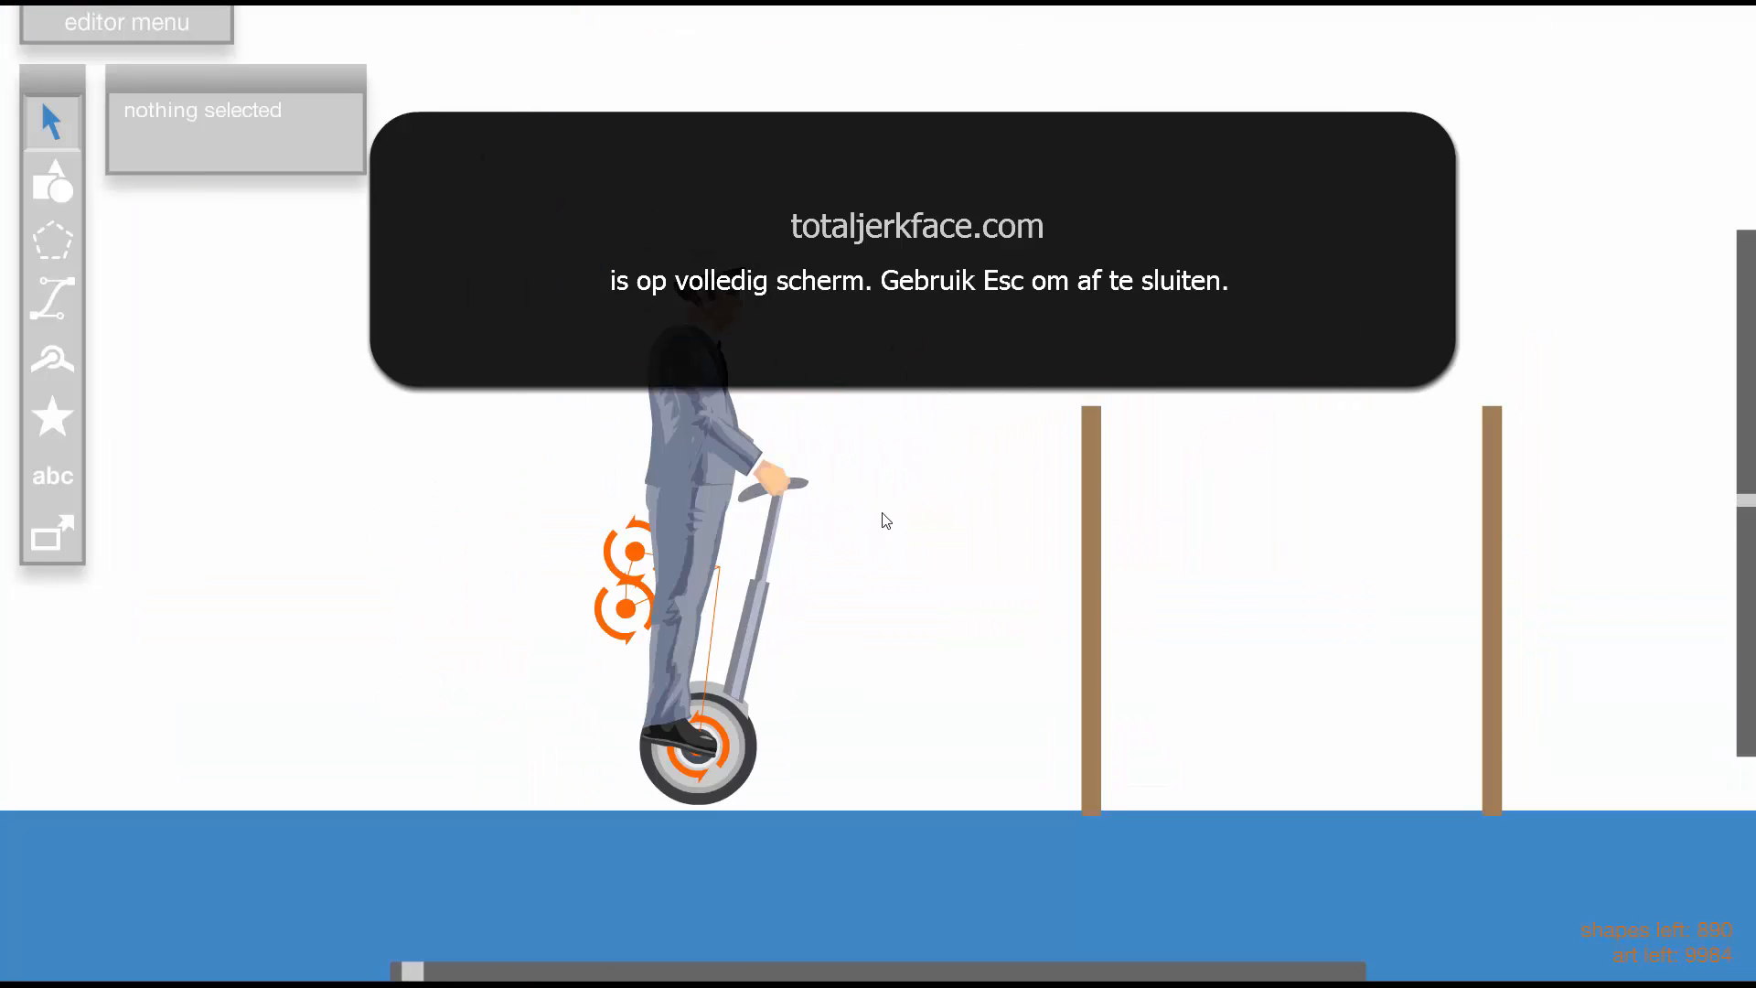
{"action": "left_click", "coordinate": [816, 499]}
{"action": "key", "text": "t"}
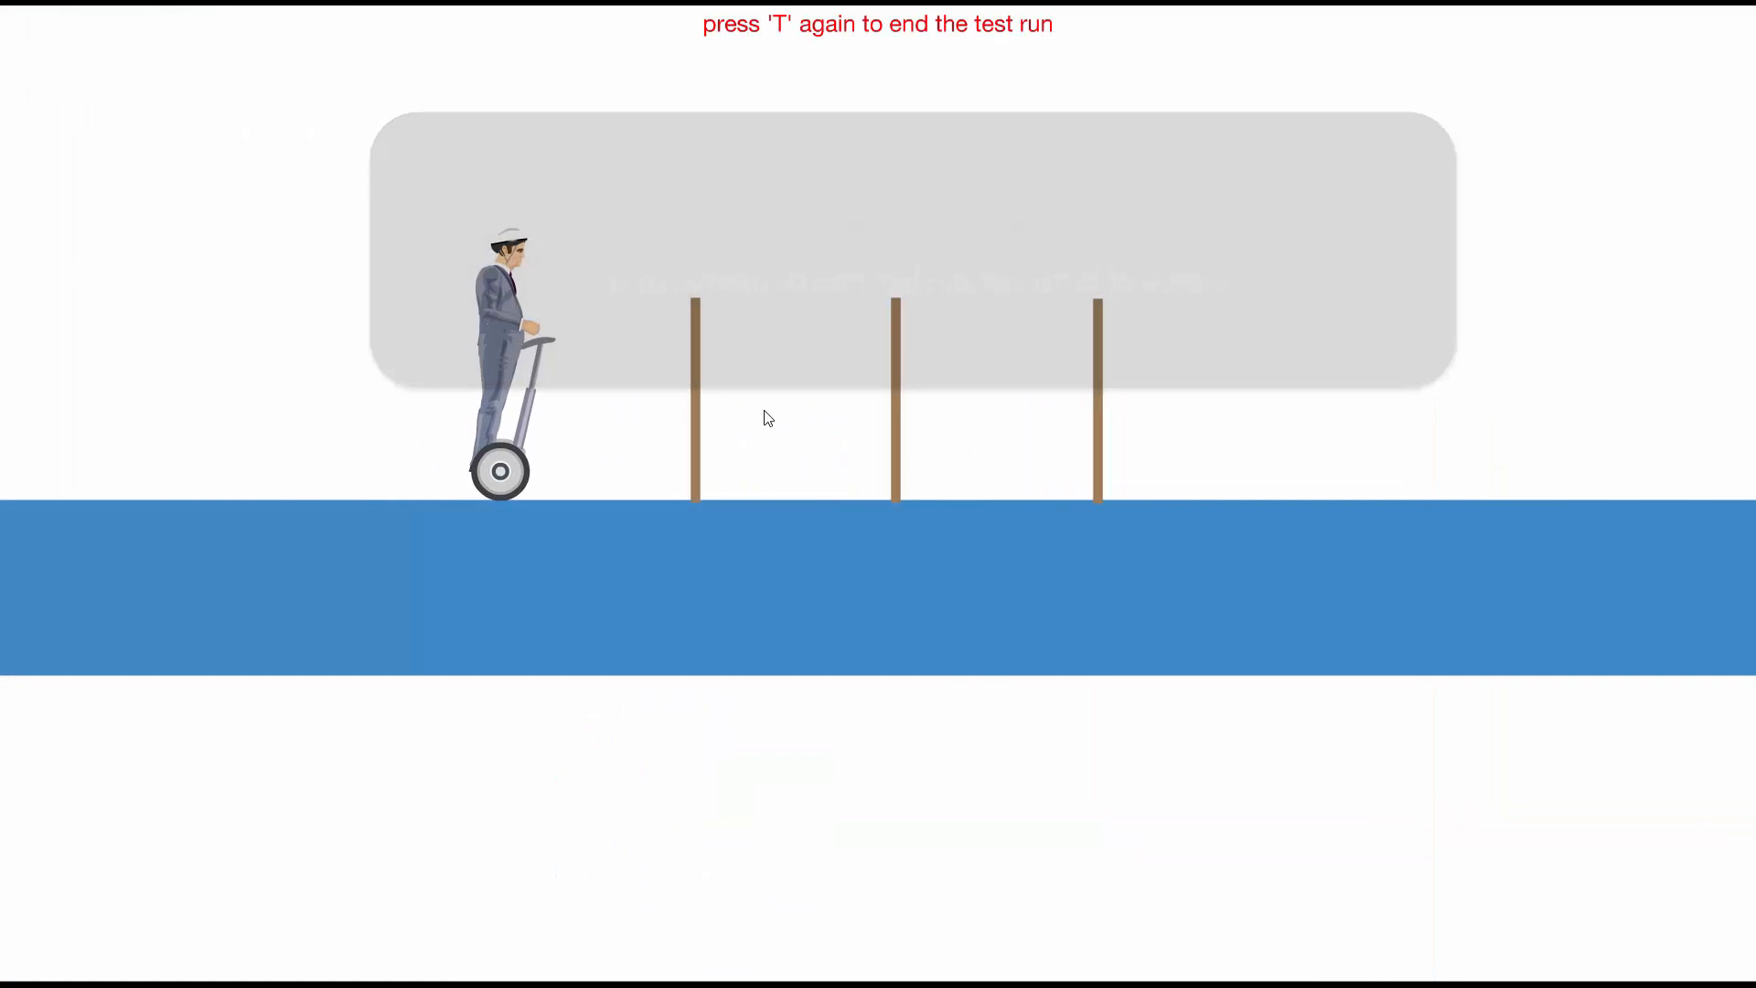
{"action": "key", "text": "t"}
Inside the vehicle group, extend the upper steering stem and its light highlight upward to the height of the rider's hand
{"action": "double_click", "coordinate": [849, 509]}
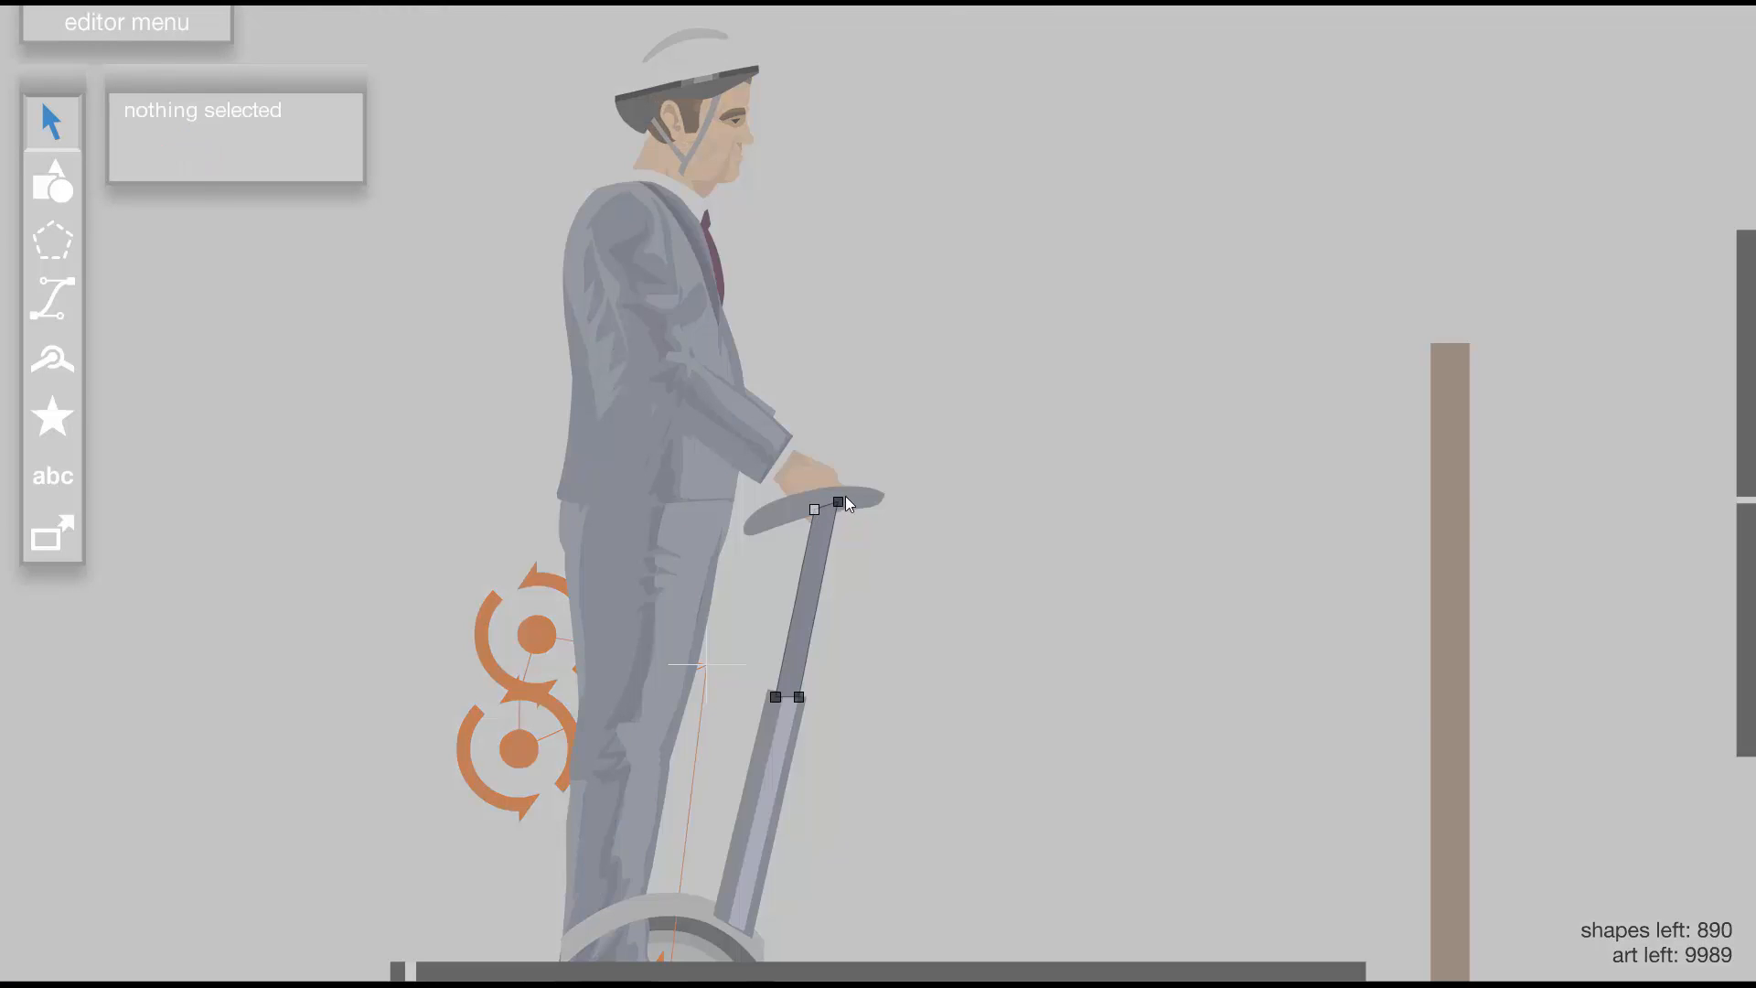
{"action": "left_click_drag", "start_coordinate": [839, 503], "coordinate": [854, 474]}
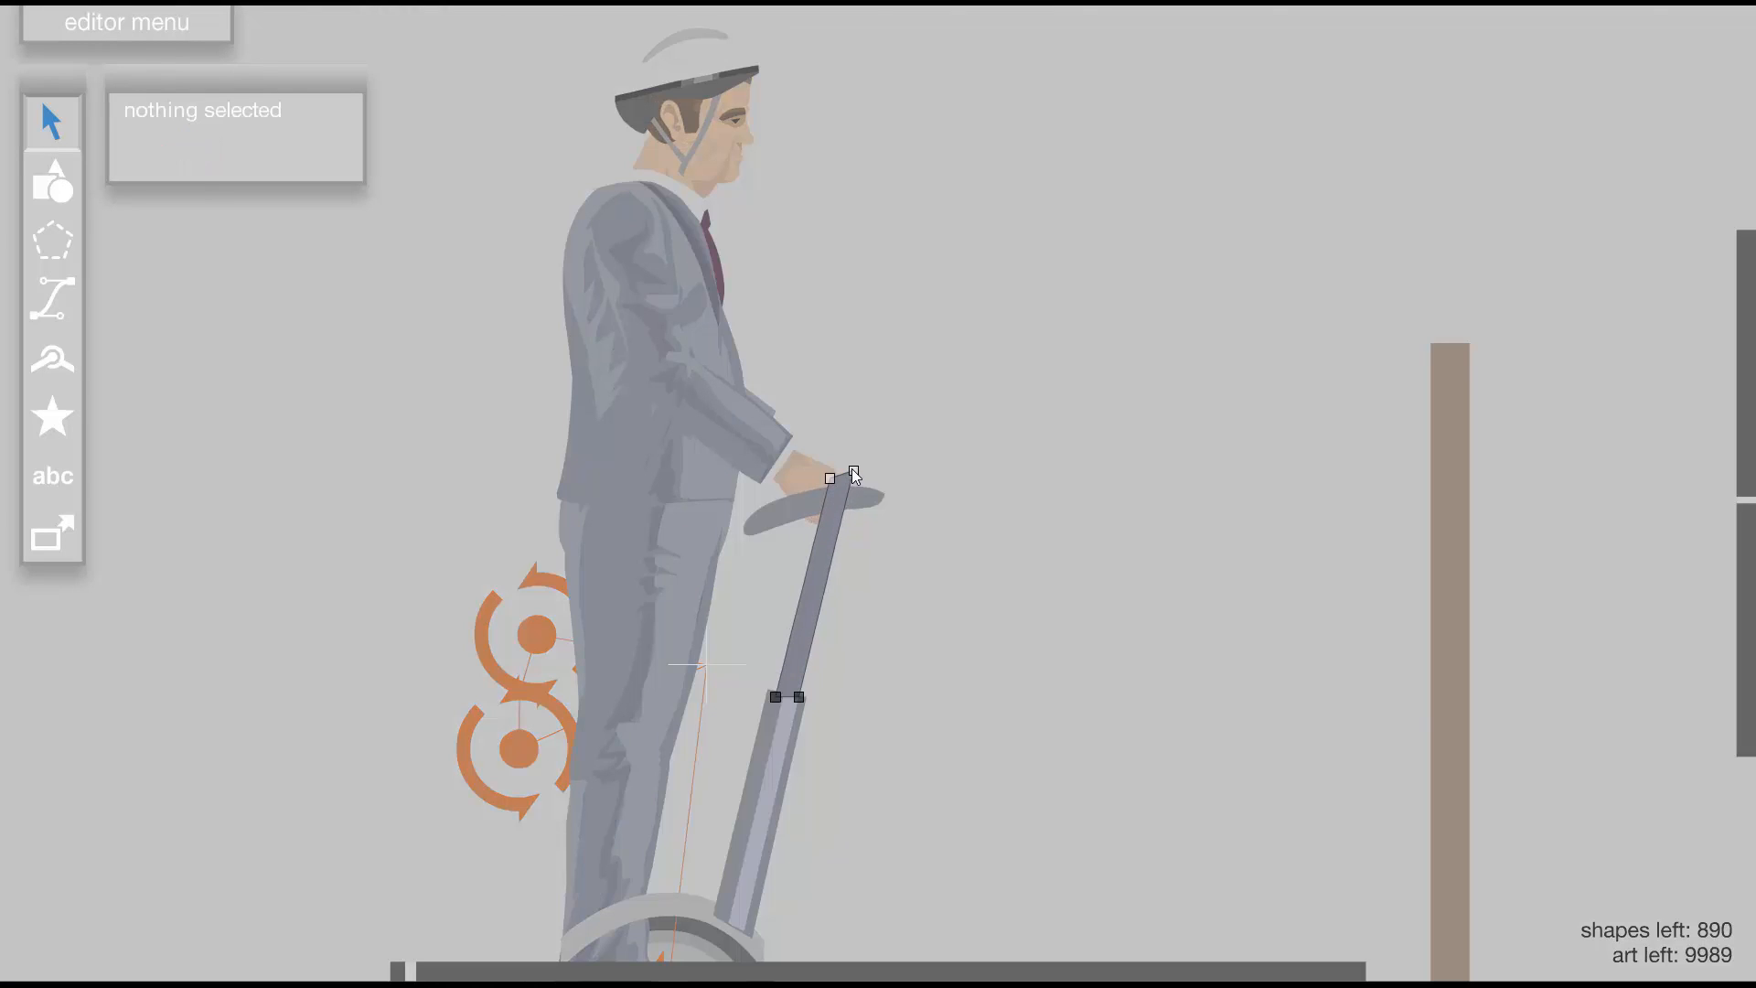
{"action": "key", "text": "Escape"}
{"action": "double_click", "coordinate": [827, 541]}
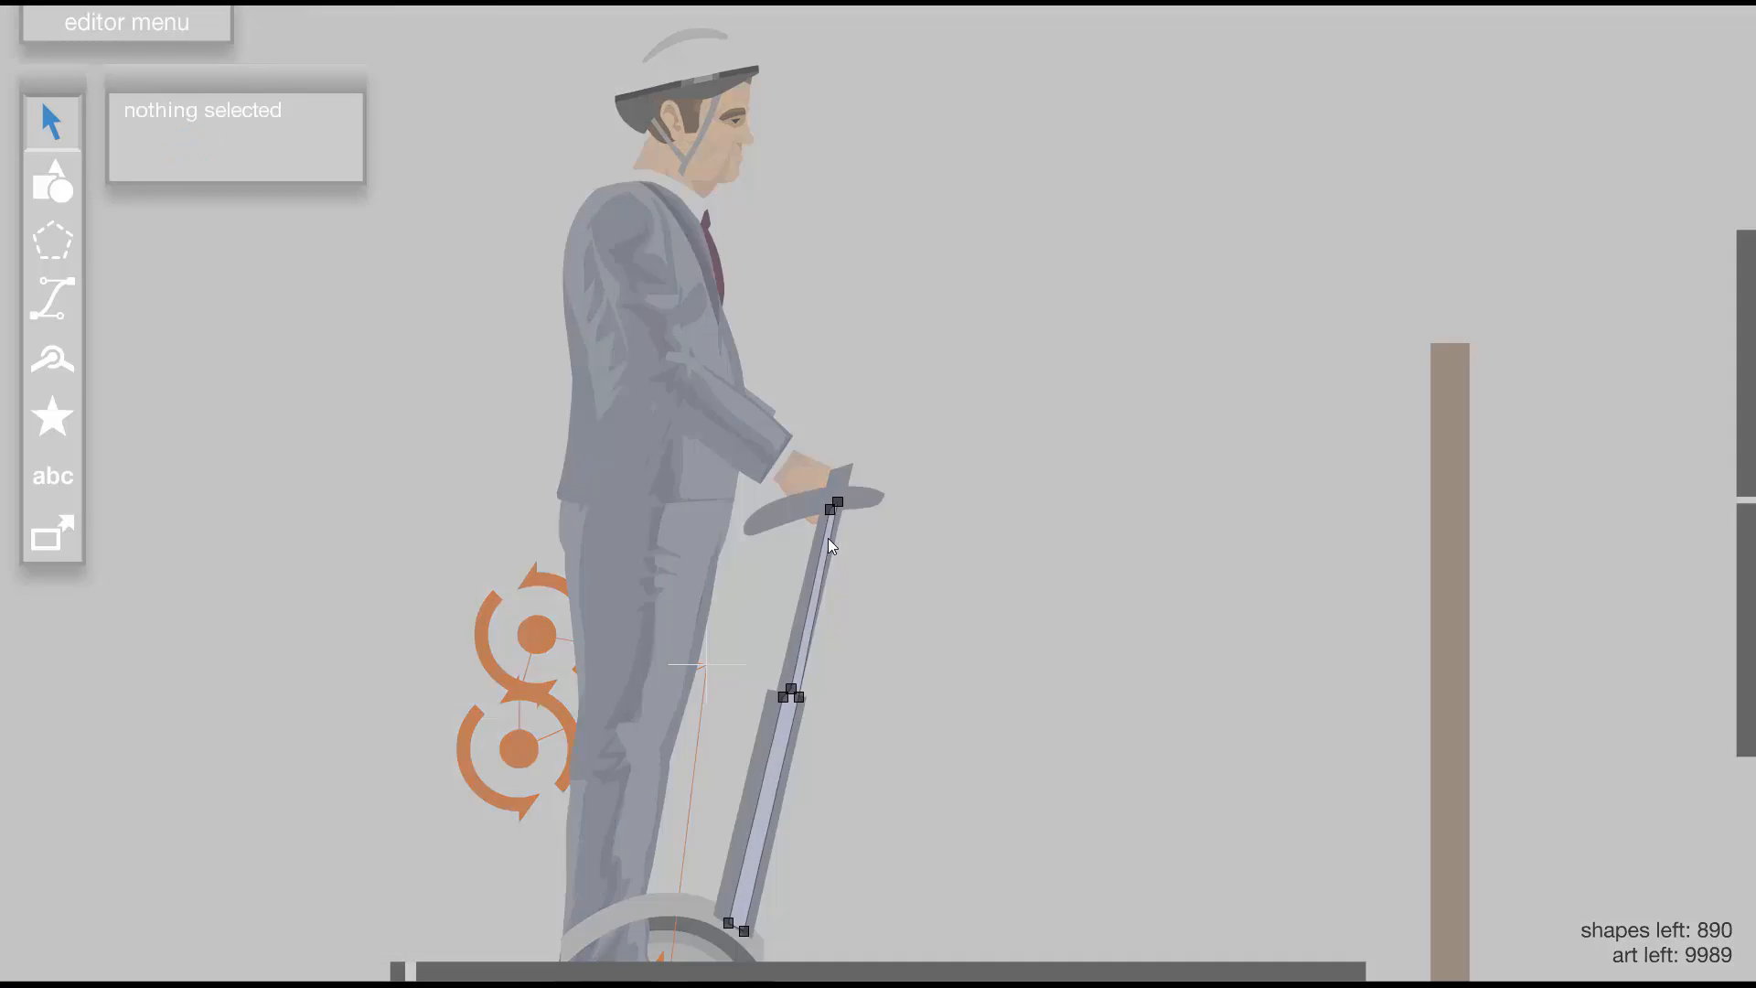
{"action": "left_click_drag", "start_coordinate": [838, 504], "coordinate": [847, 483]}
{"action": "key", "text": "Escape"}
Raise the handlebar art to the top of the extended stem, leave the group, and test the segway
{"action": "left_click", "coordinate": [864, 488]}
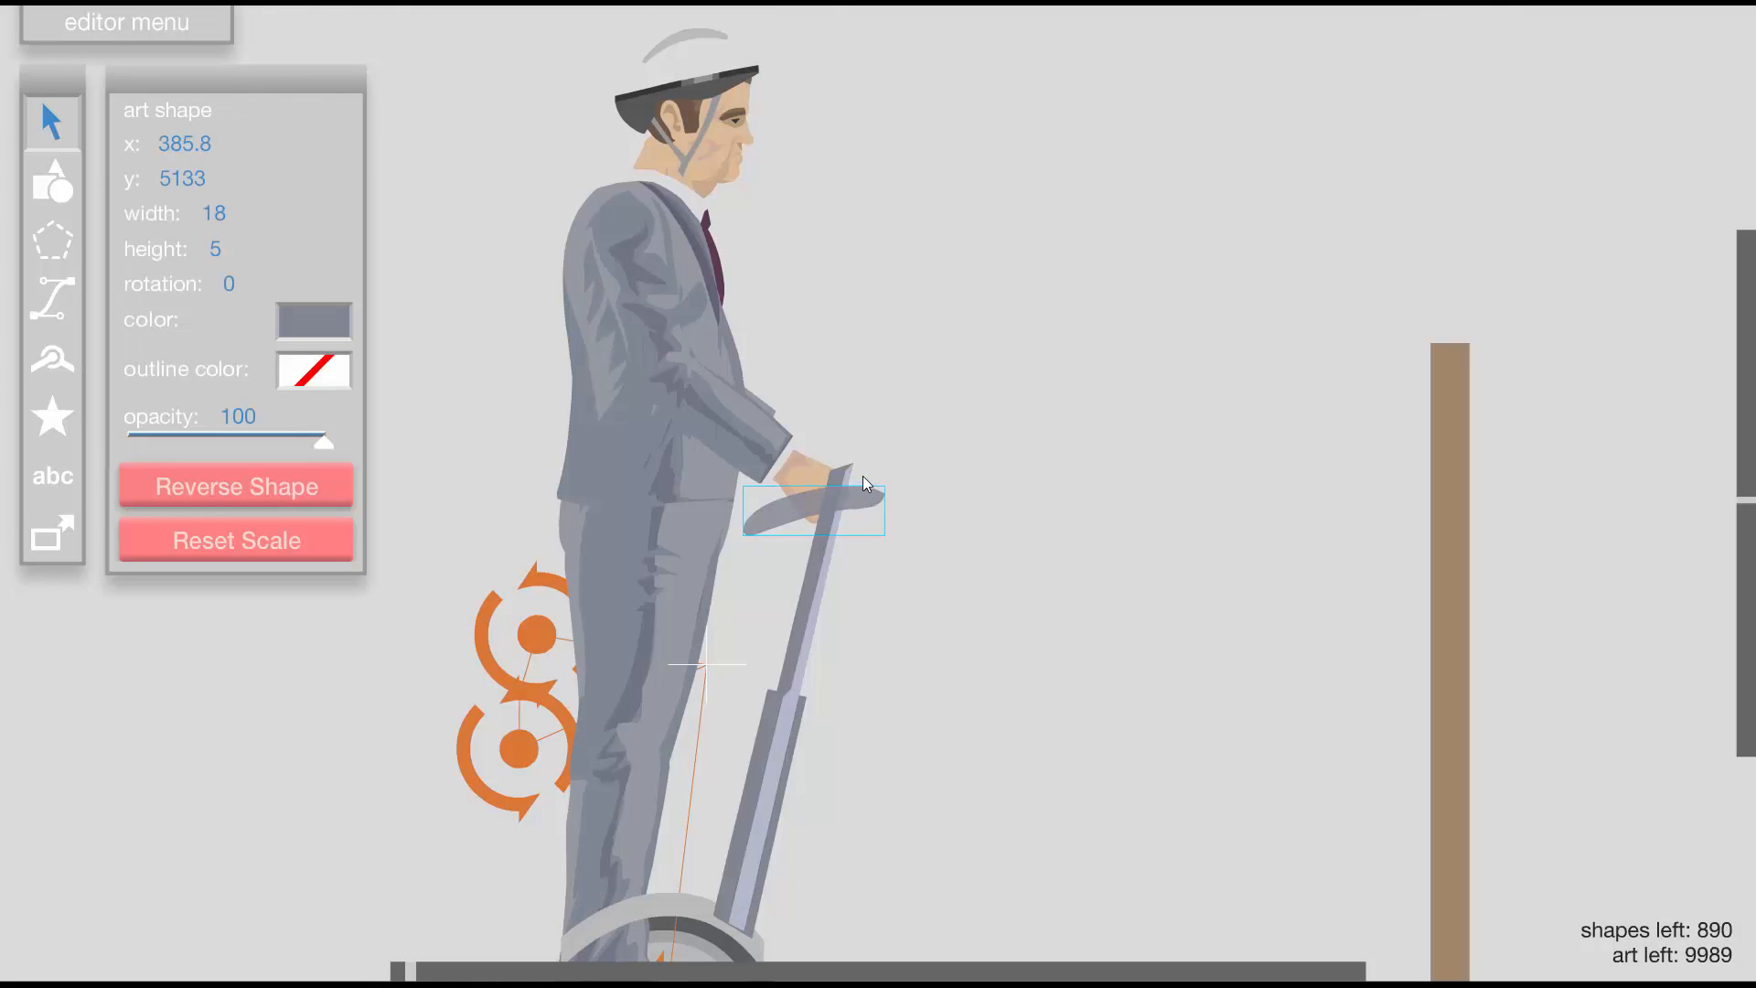
{"action": "left_click", "coordinate": [999, 439]}
{"action": "key", "text": "t"}
{"action": "key", "text": "Escape"}
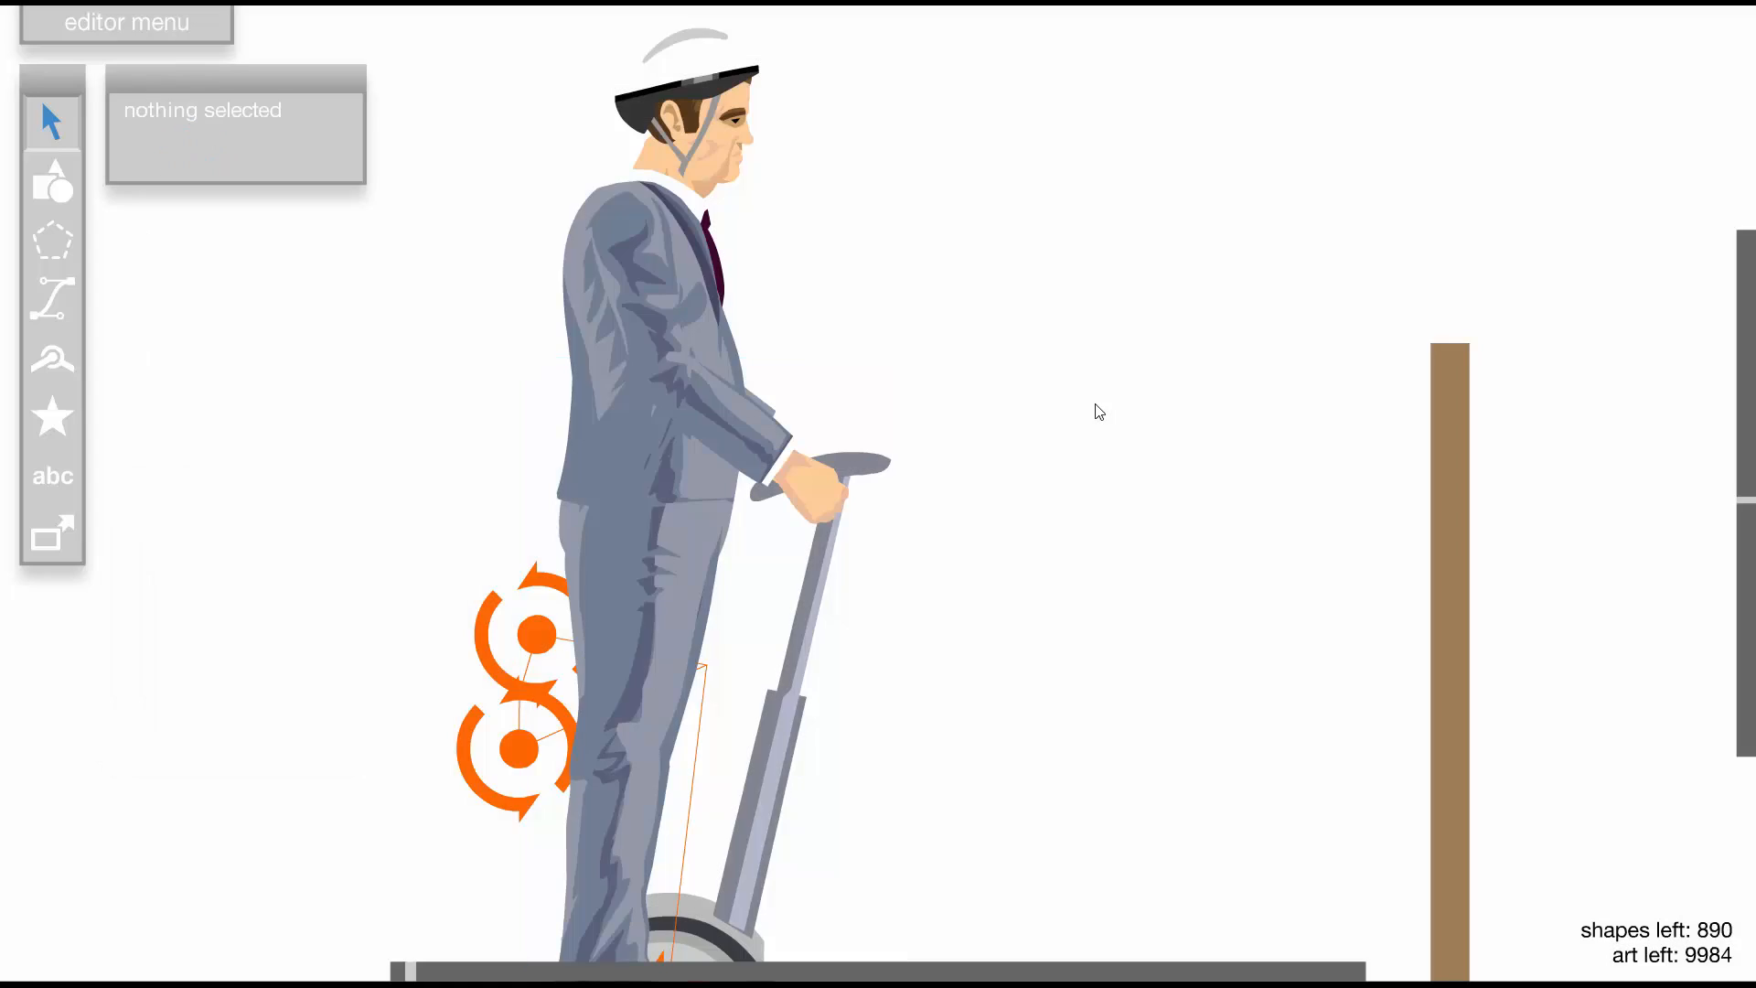
{"action": "key", "text": "t"}
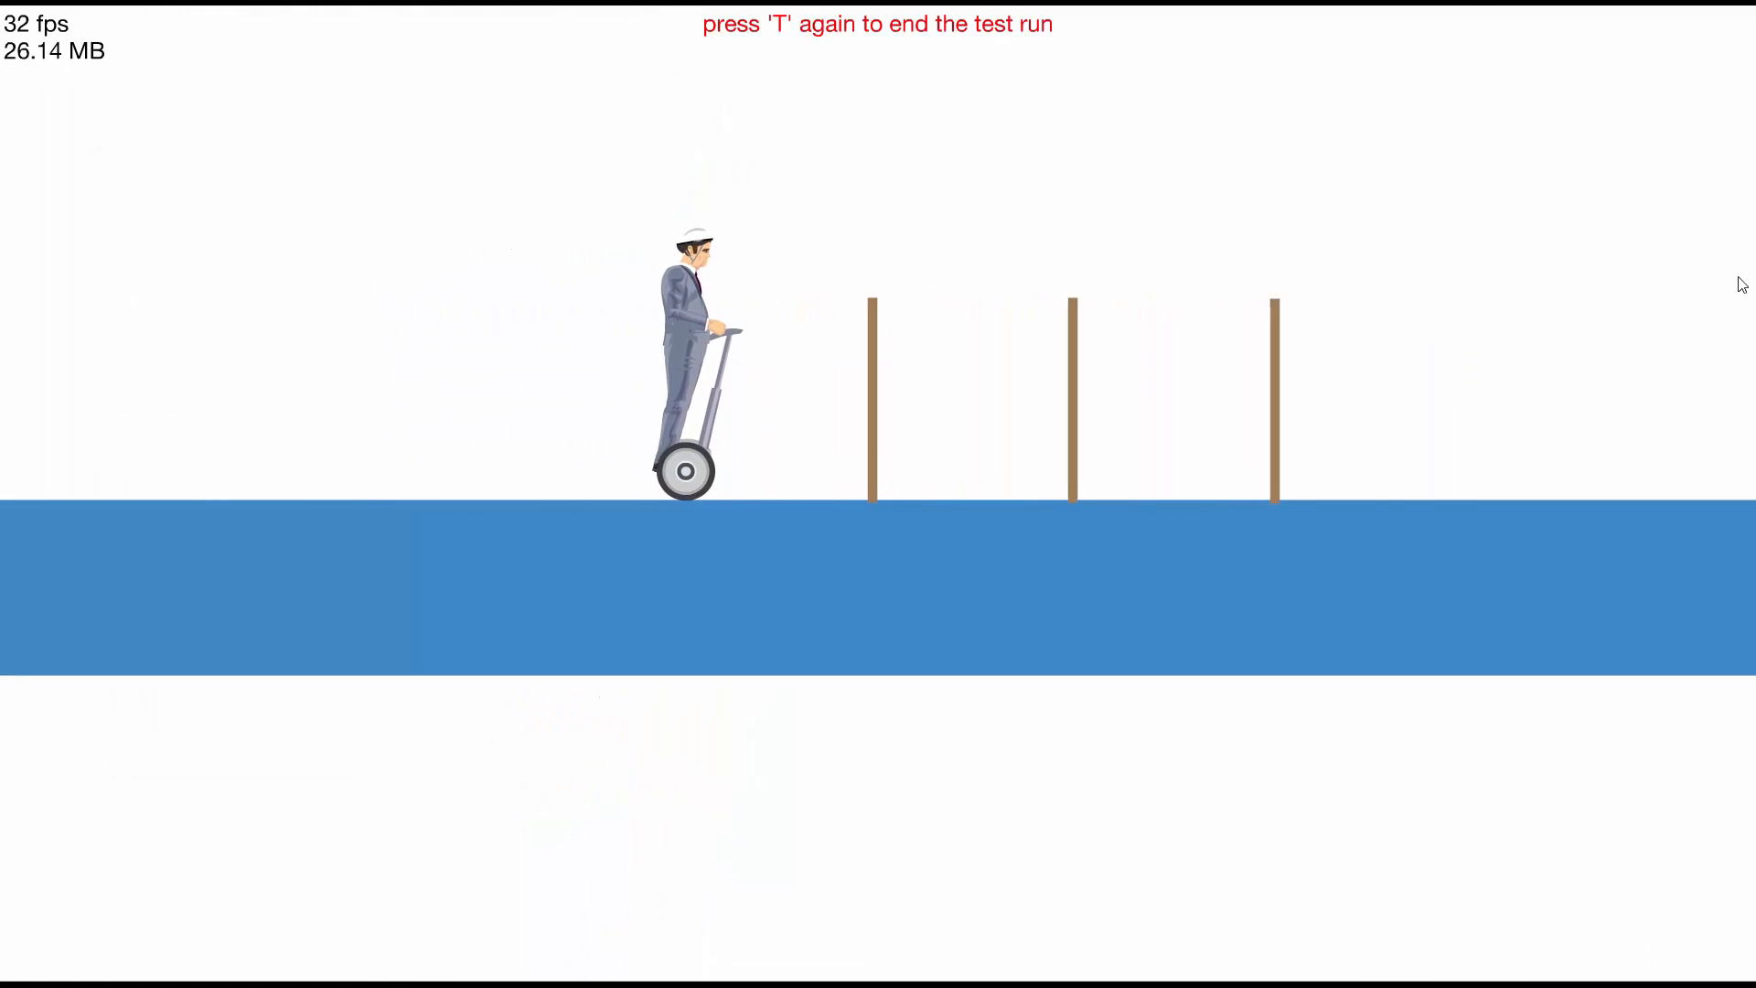
{"action": "key", "text": "t"}
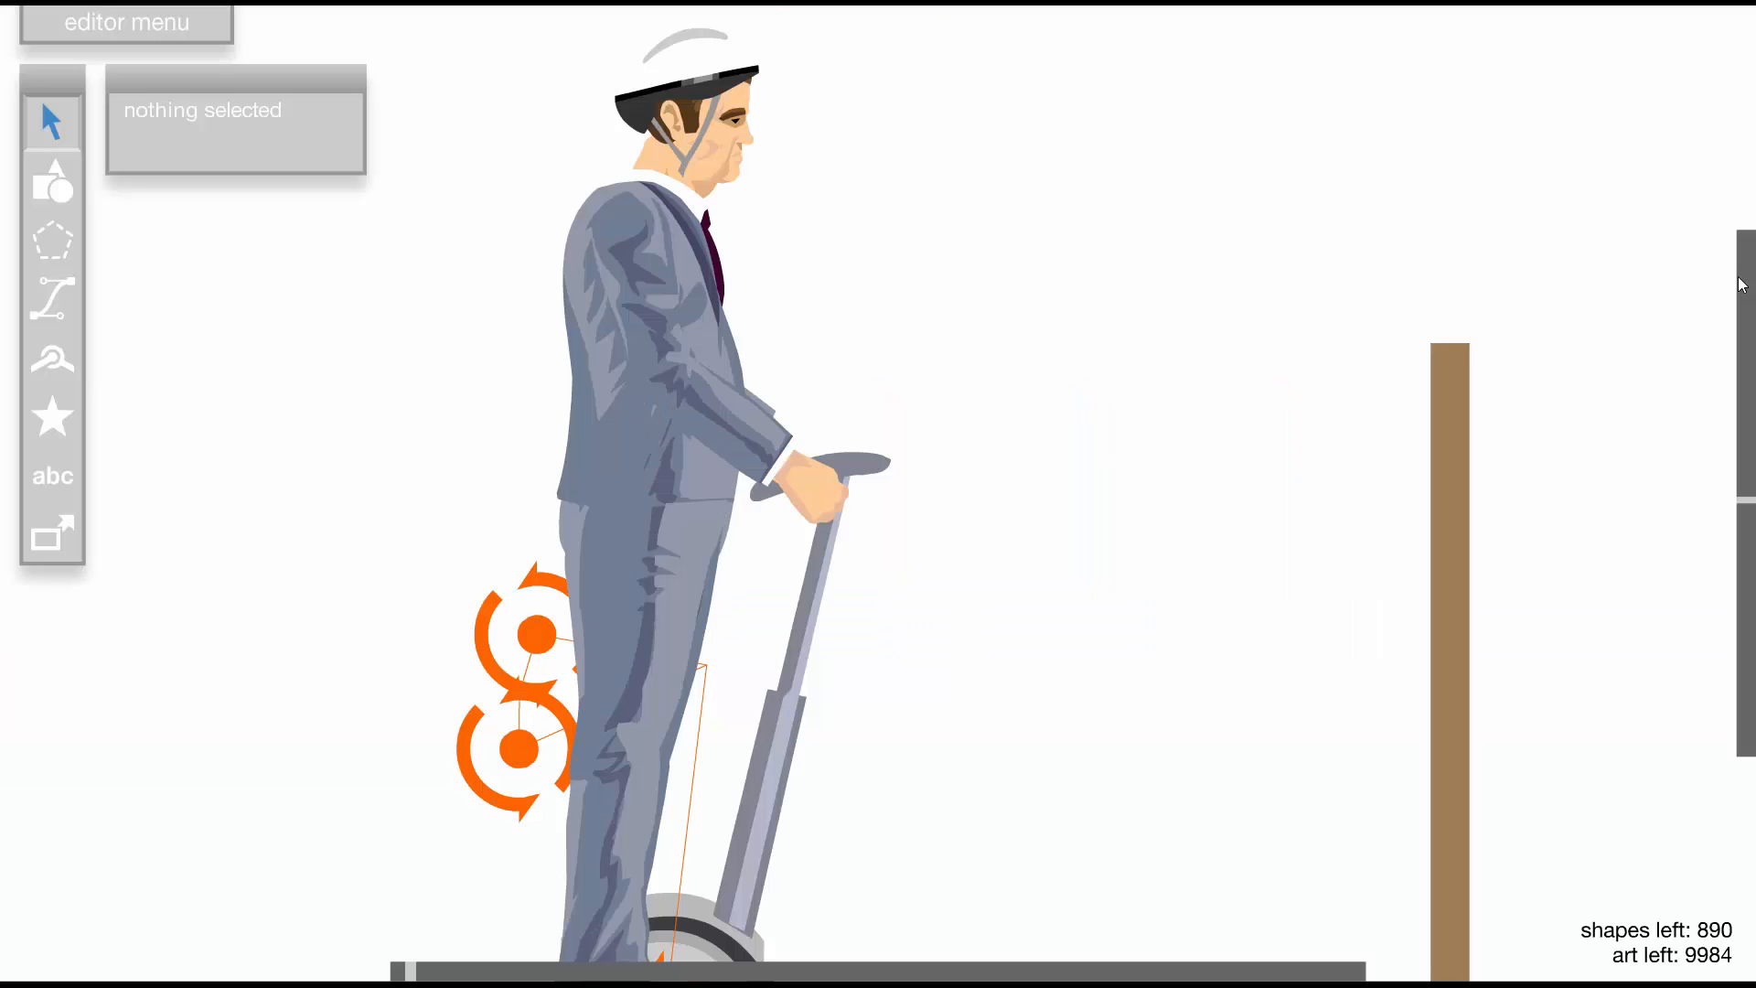
Turn on the foreground option for the segway vehicle and run a test
{"action": "left_click", "coordinate": [778, 732]}
{"action": "left_click", "coordinate": [135, 297]}
{"action": "left_click", "coordinate": [1094, 294]}
{"action": "key", "text": "t"}
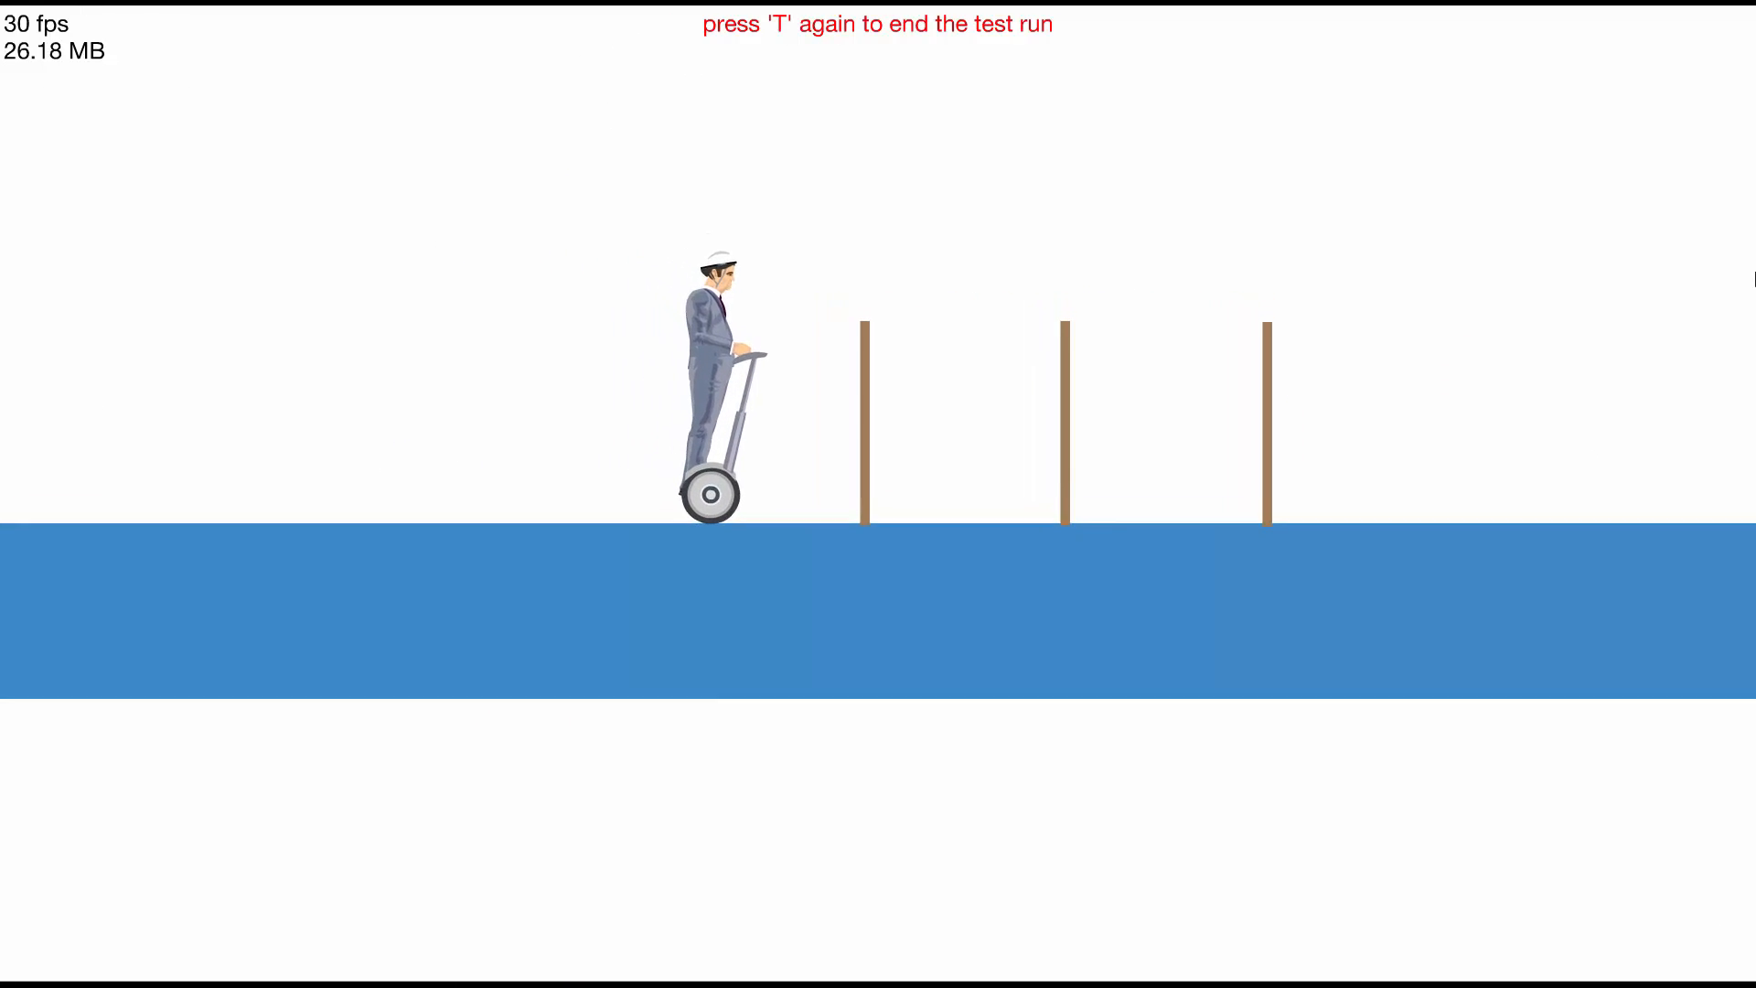
{"action": "key", "text": "t"}
Set the segway vehicle's acceleration to 6 and test-drive it
{"action": "left_click", "coordinate": [849, 560]}
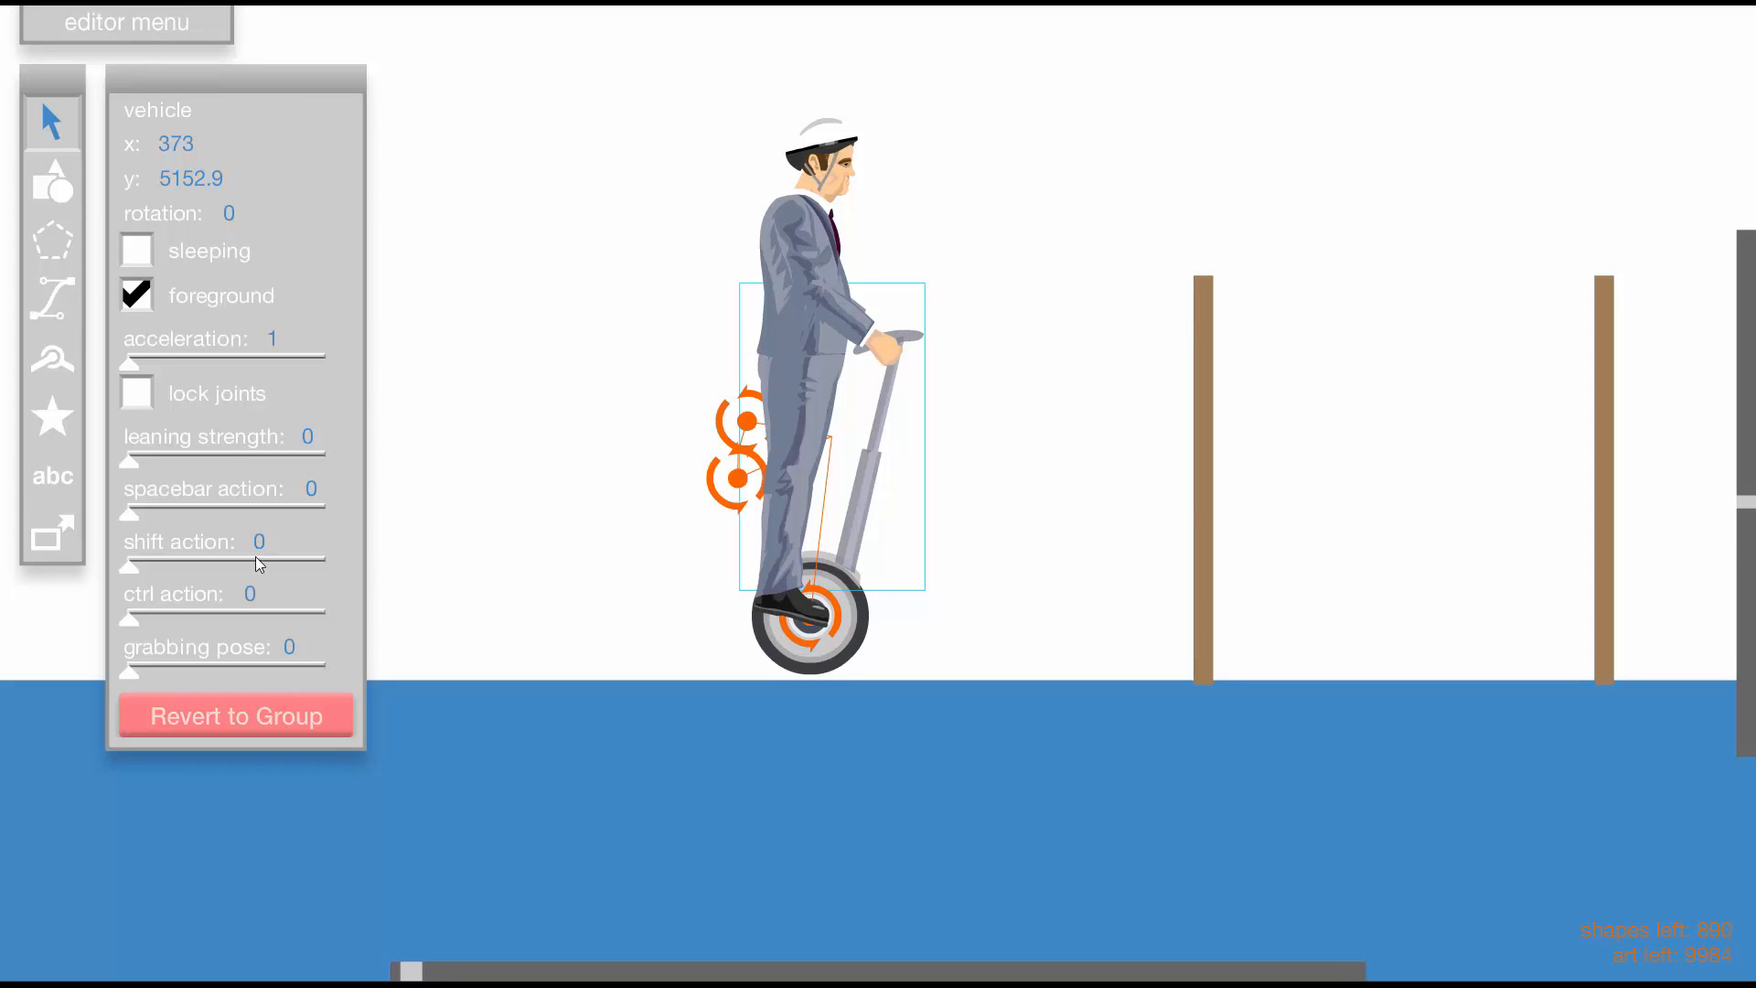
{"action": "mouse_move", "coordinate": [124, 359]}
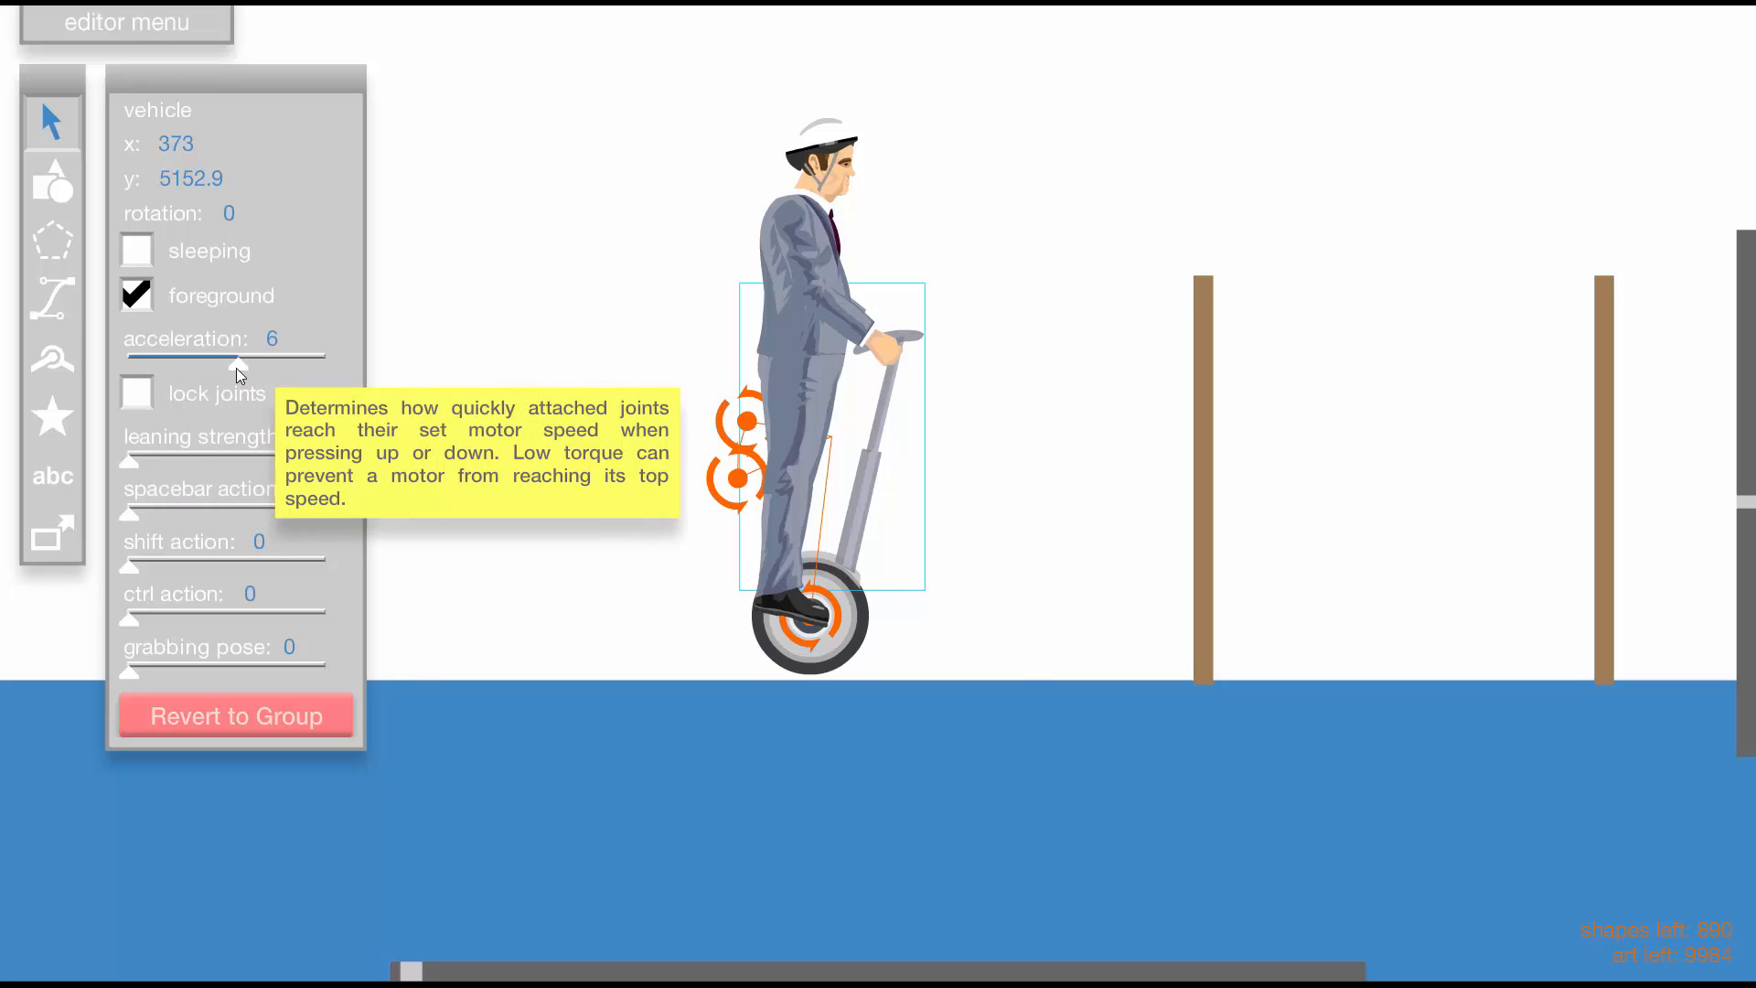
{"action": "key", "text": "t"}
{"action": "key", "text": "Up"}
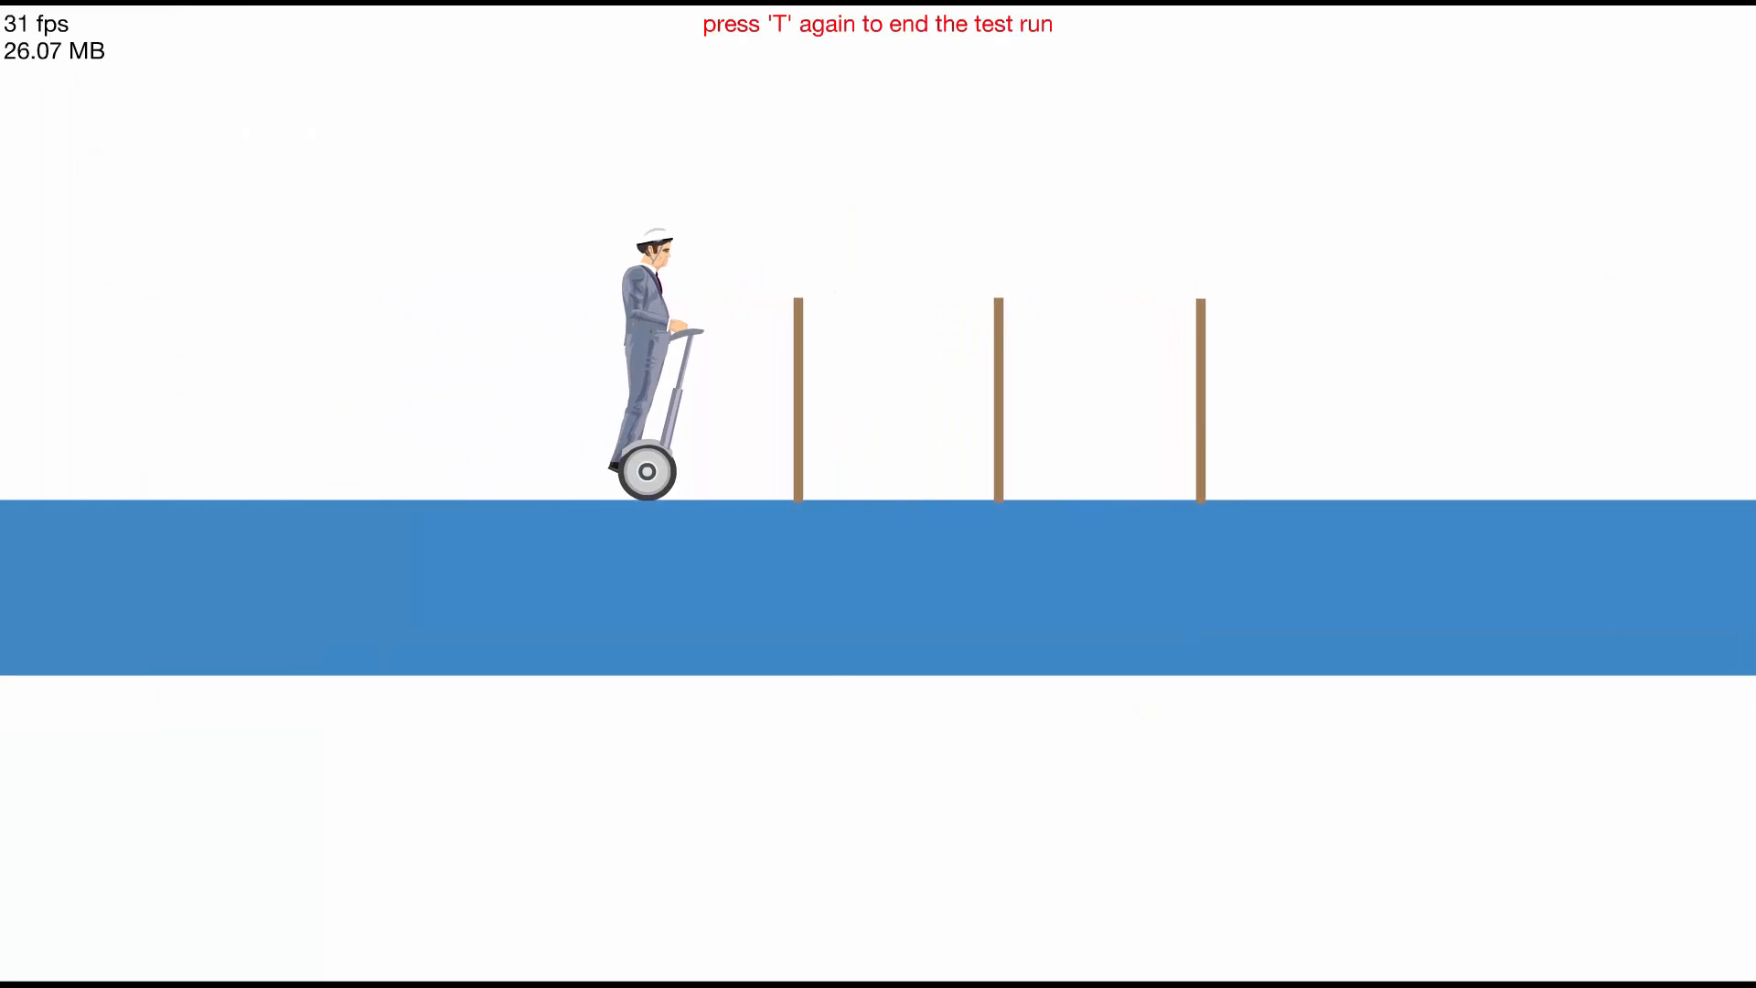
{"action": "key", "text": "t"}
Set the segway vehicle's acceleration to 10 and test-drive it forward and backward among the posts
{"action": "left_click", "coordinate": [860, 489]}
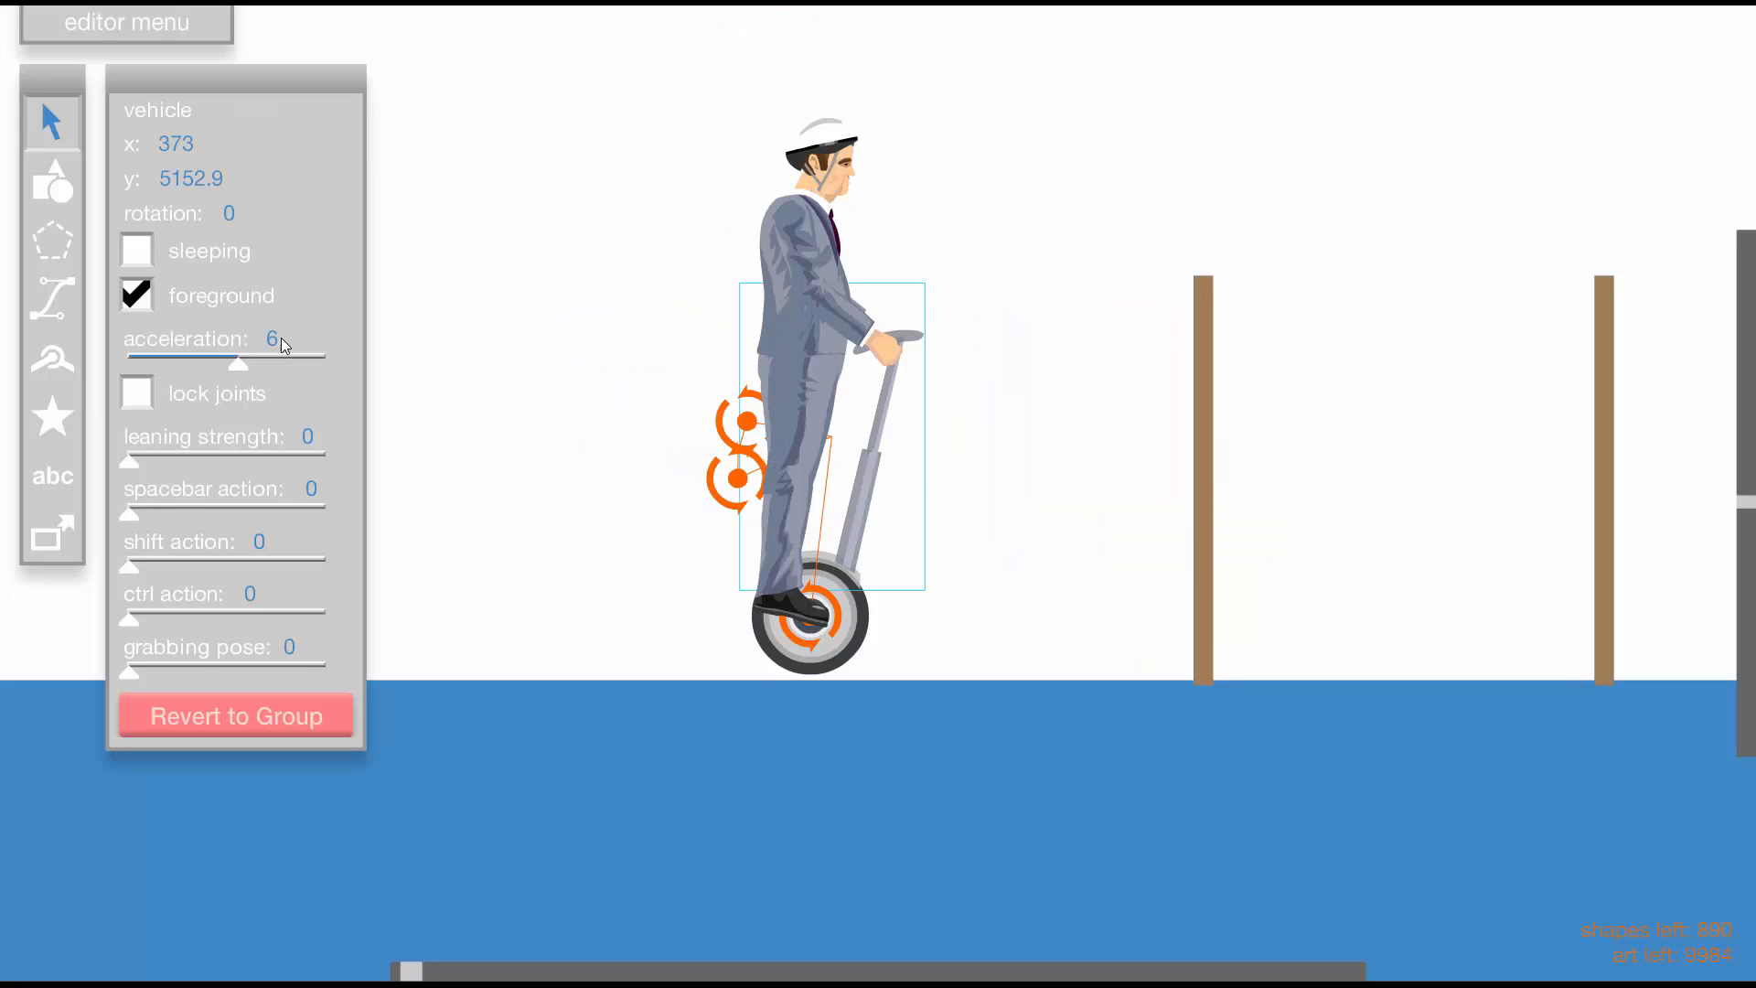
{"action": "key", "text": "t"}
{"action": "key", "text": "Up"}
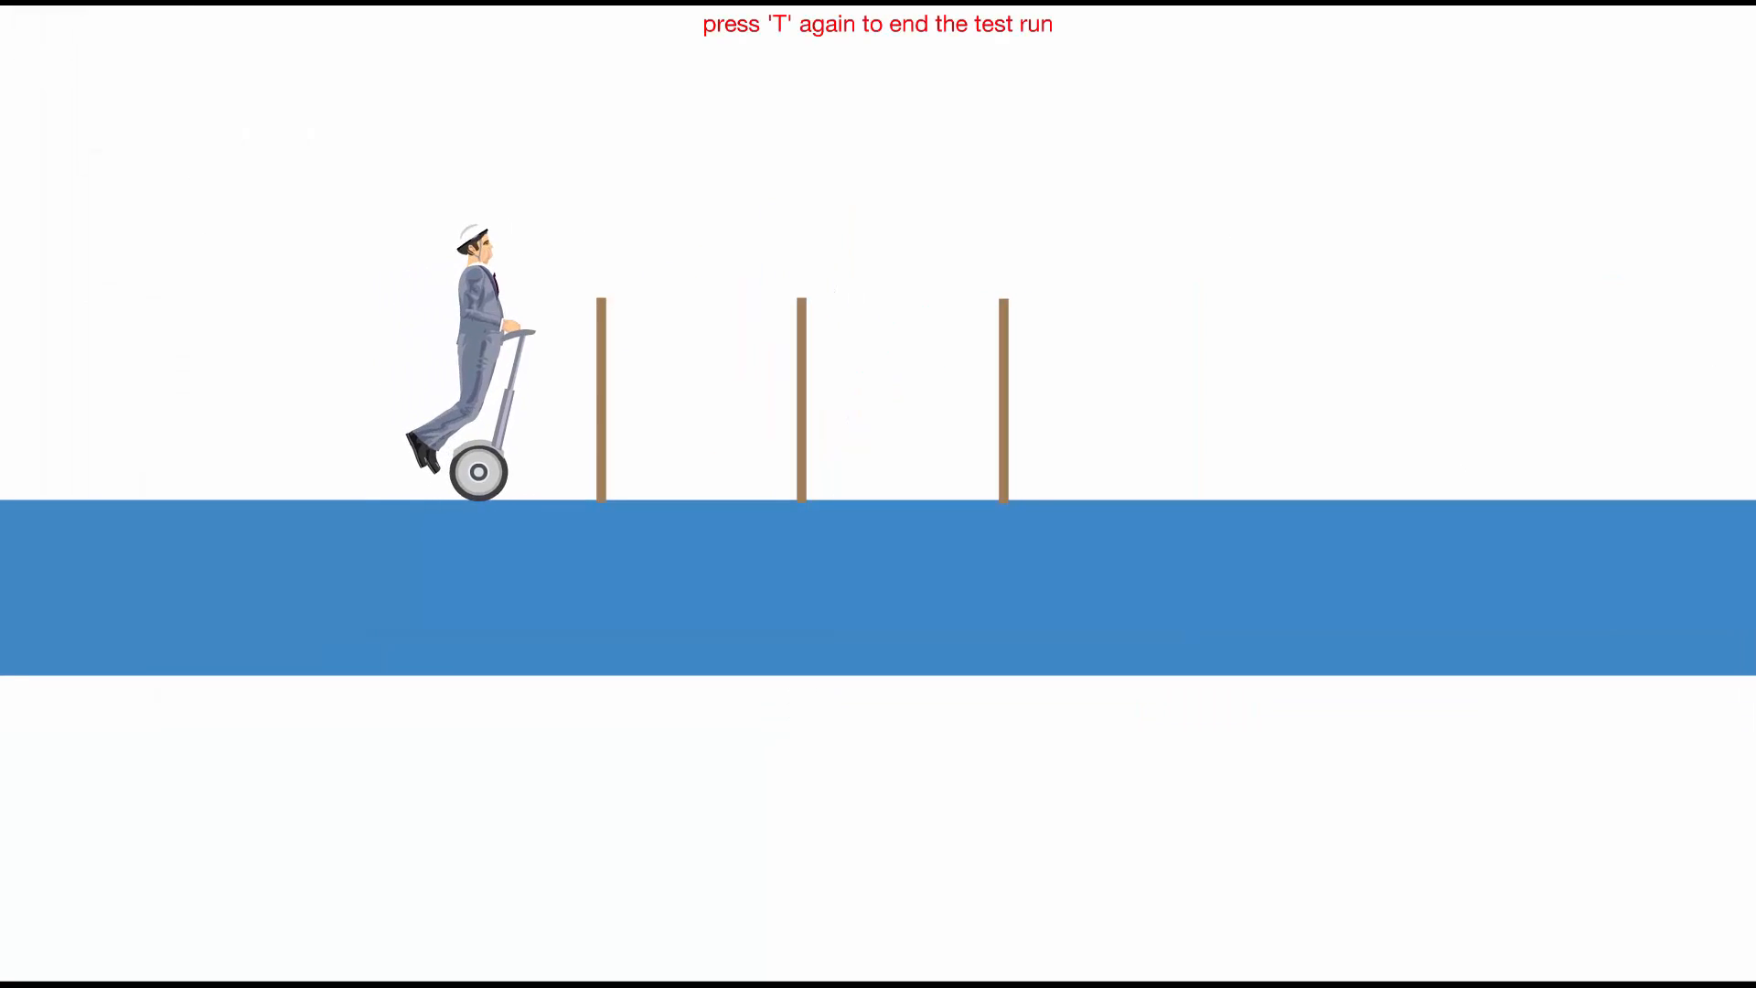
{"action": "key", "text": "Down"}
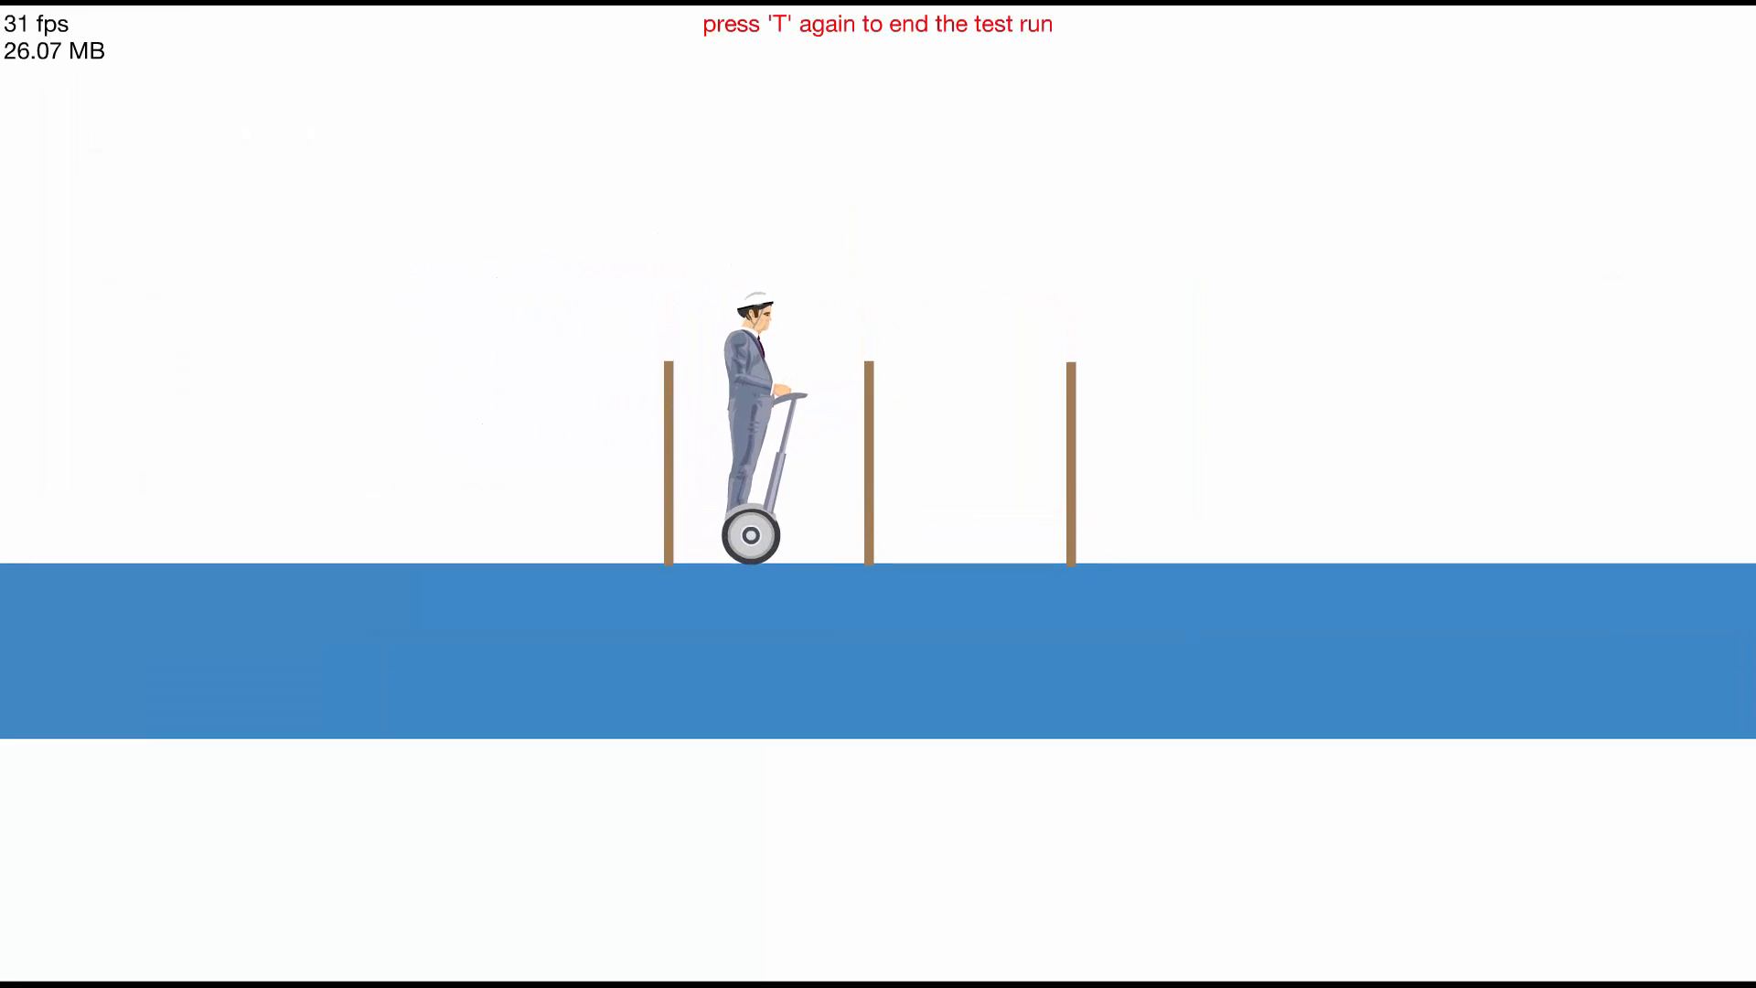
{"action": "key", "text": "t"}
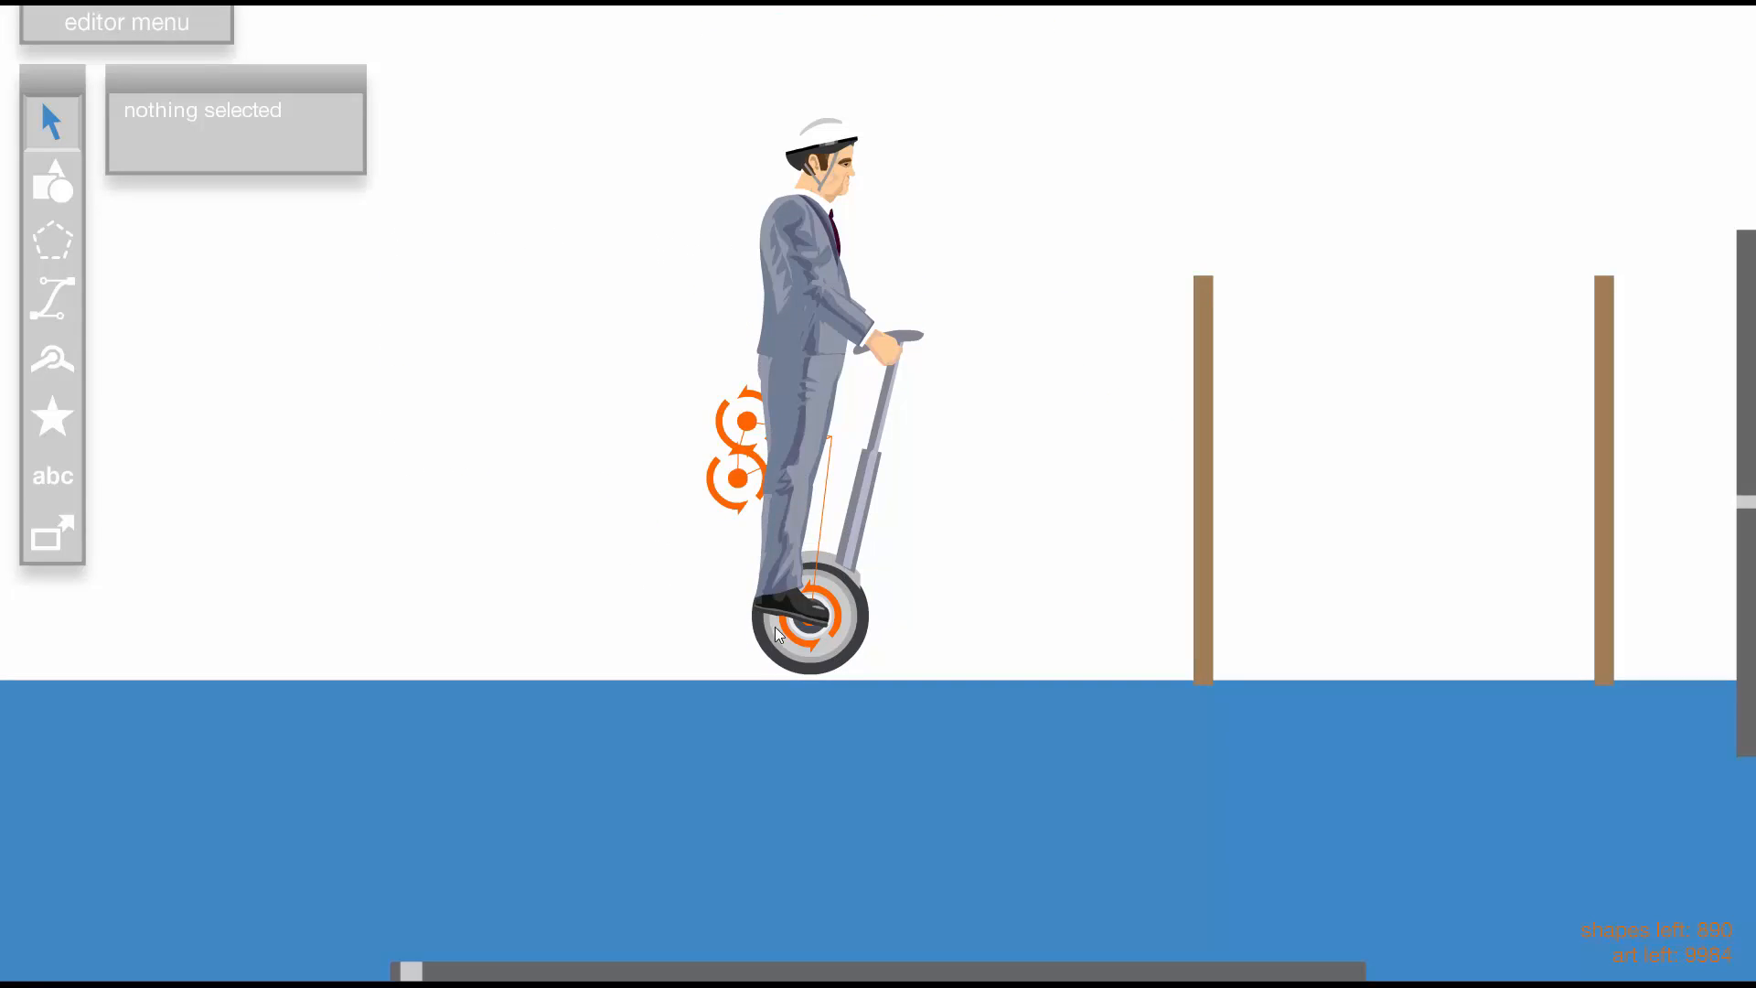
Set the wheel pin joint's motor speed to 20, test-driving the segway past the posts
{"action": "left_click", "coordinate": [829, 613]}
{"action": "key", "text": "t"}
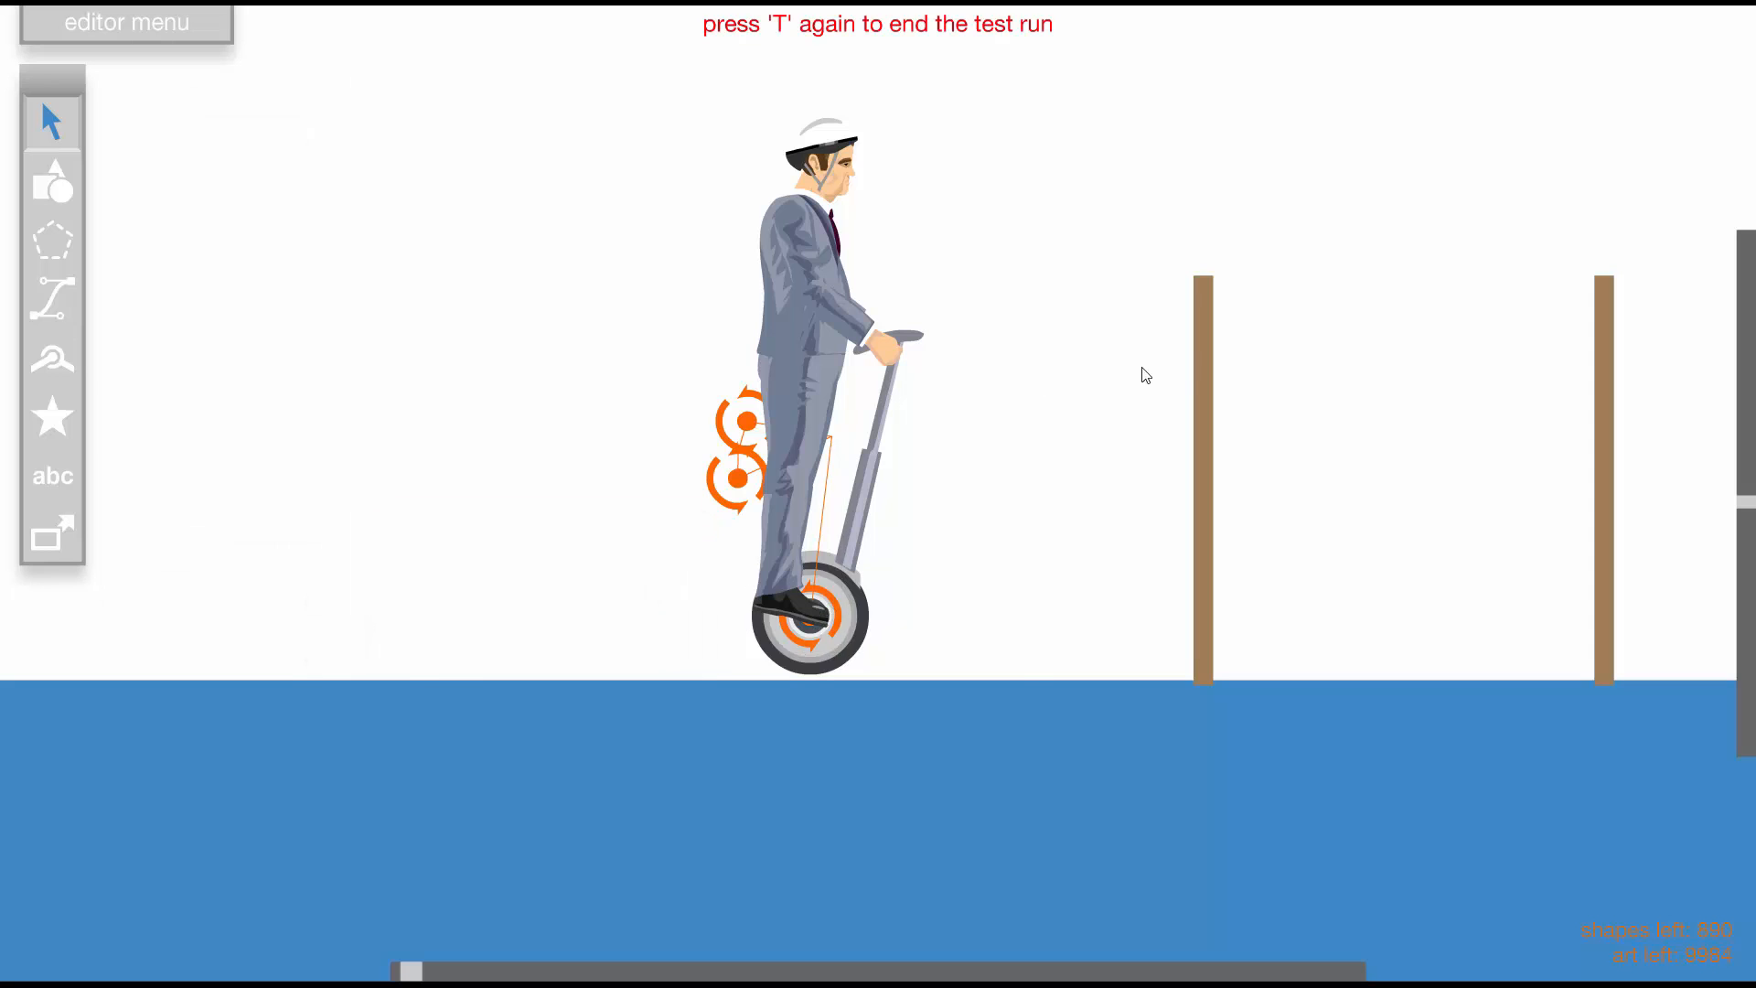
{"action": "key", "text": "Up"}
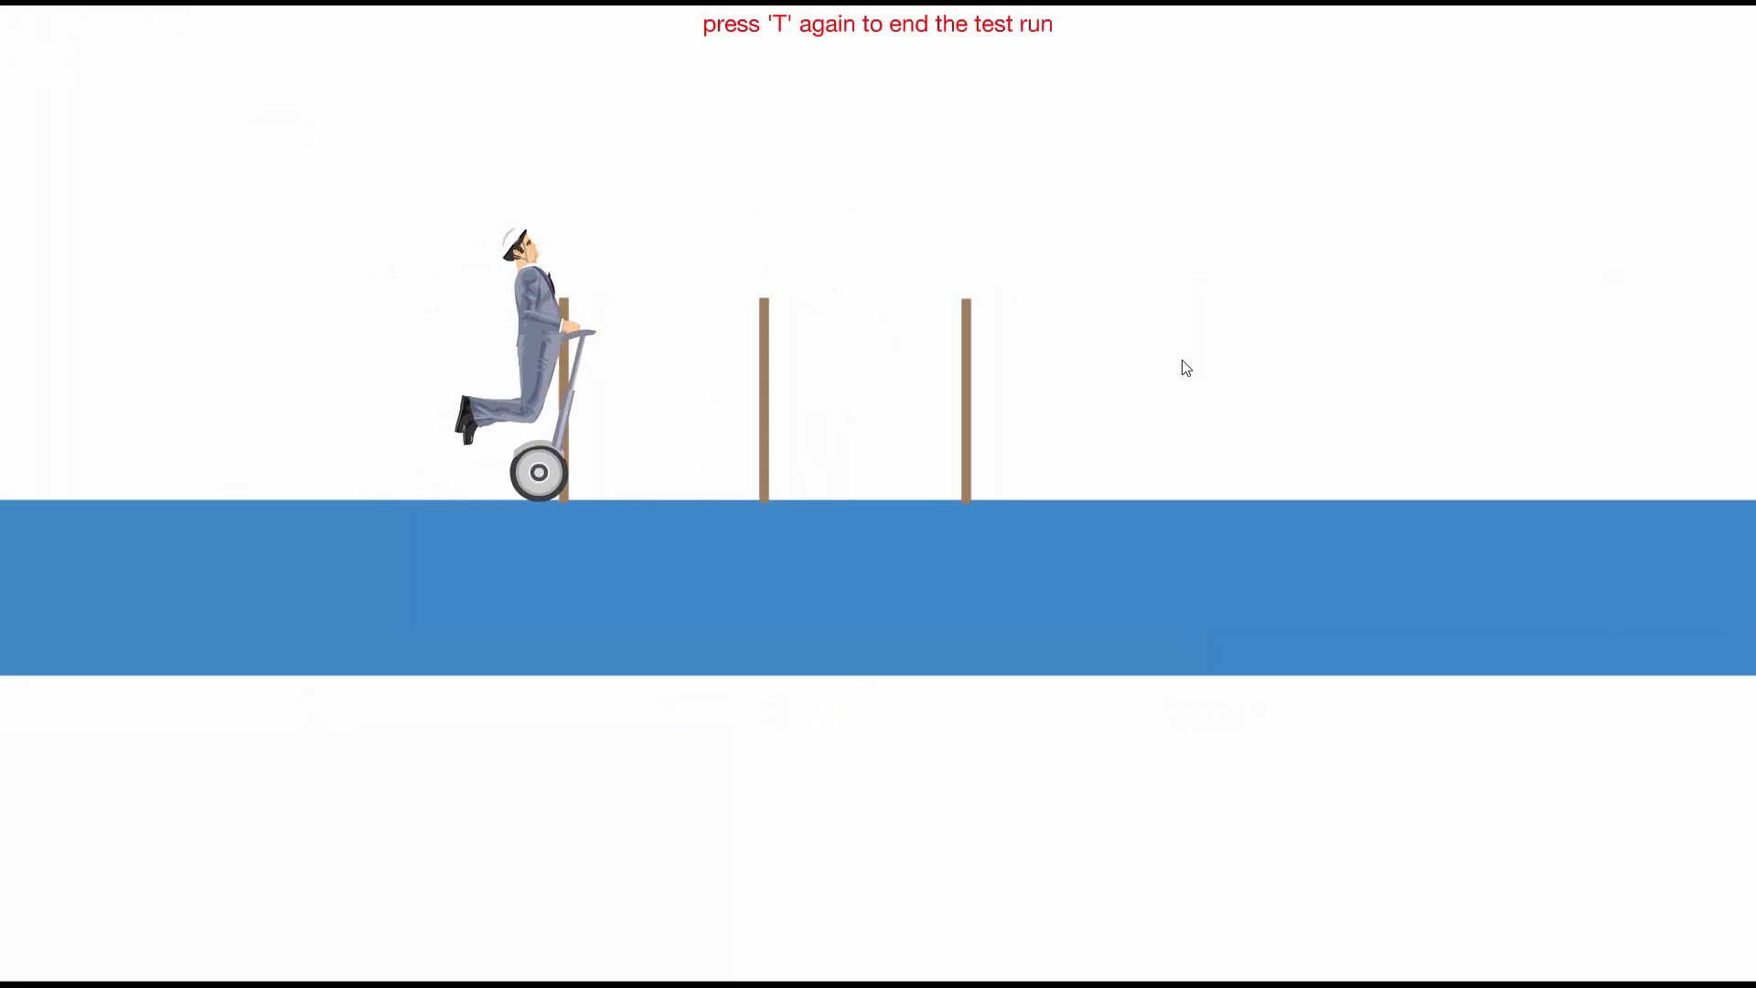
{"action": "key", "text": "Down"}
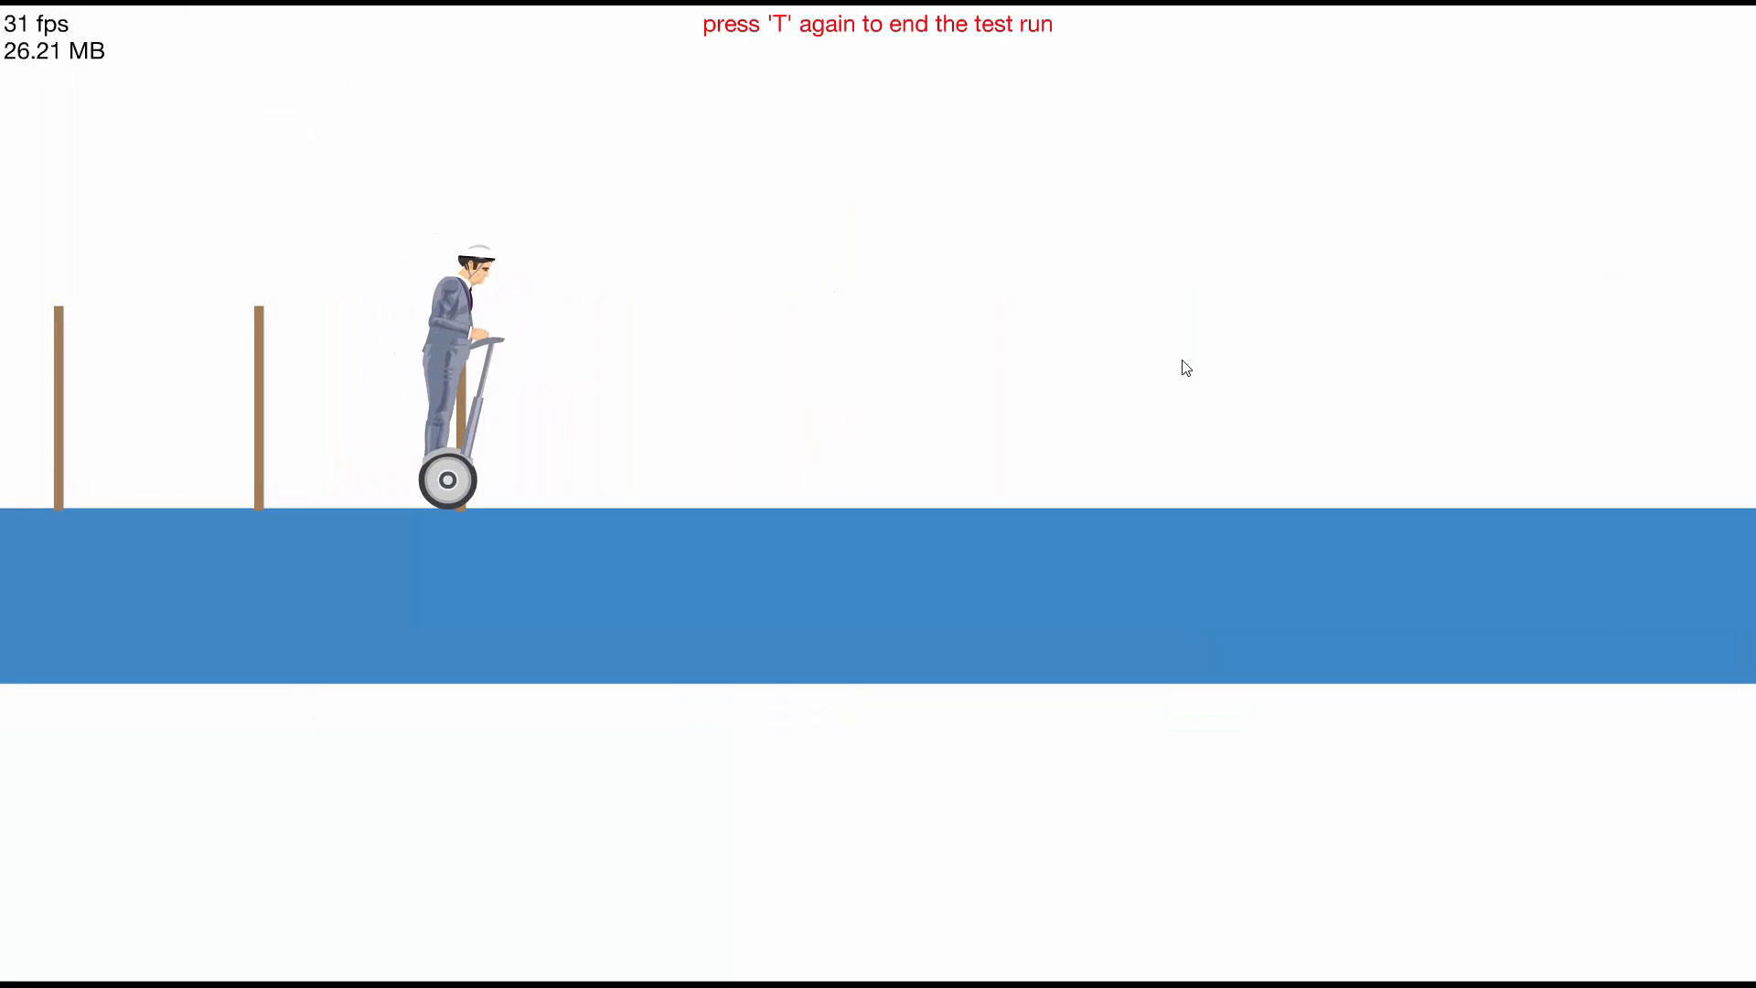
{"action": "key", "text": "t"}
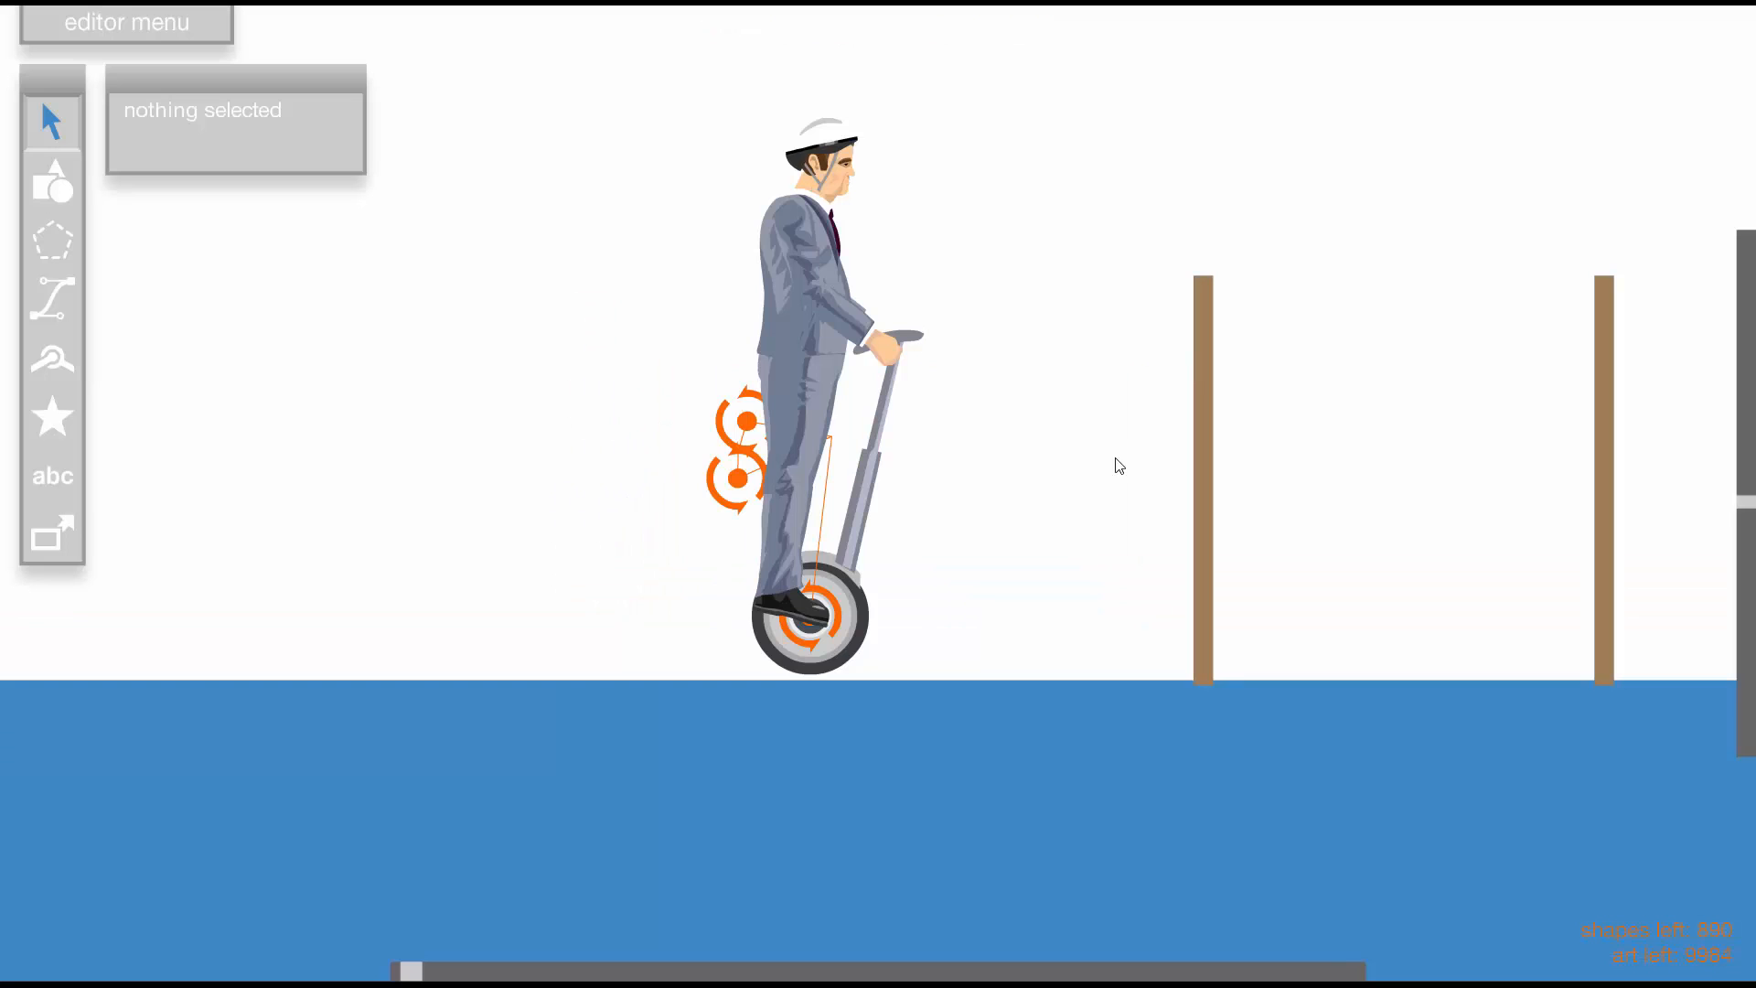
{"action": "left_click", "coordinate": [827, 603]}
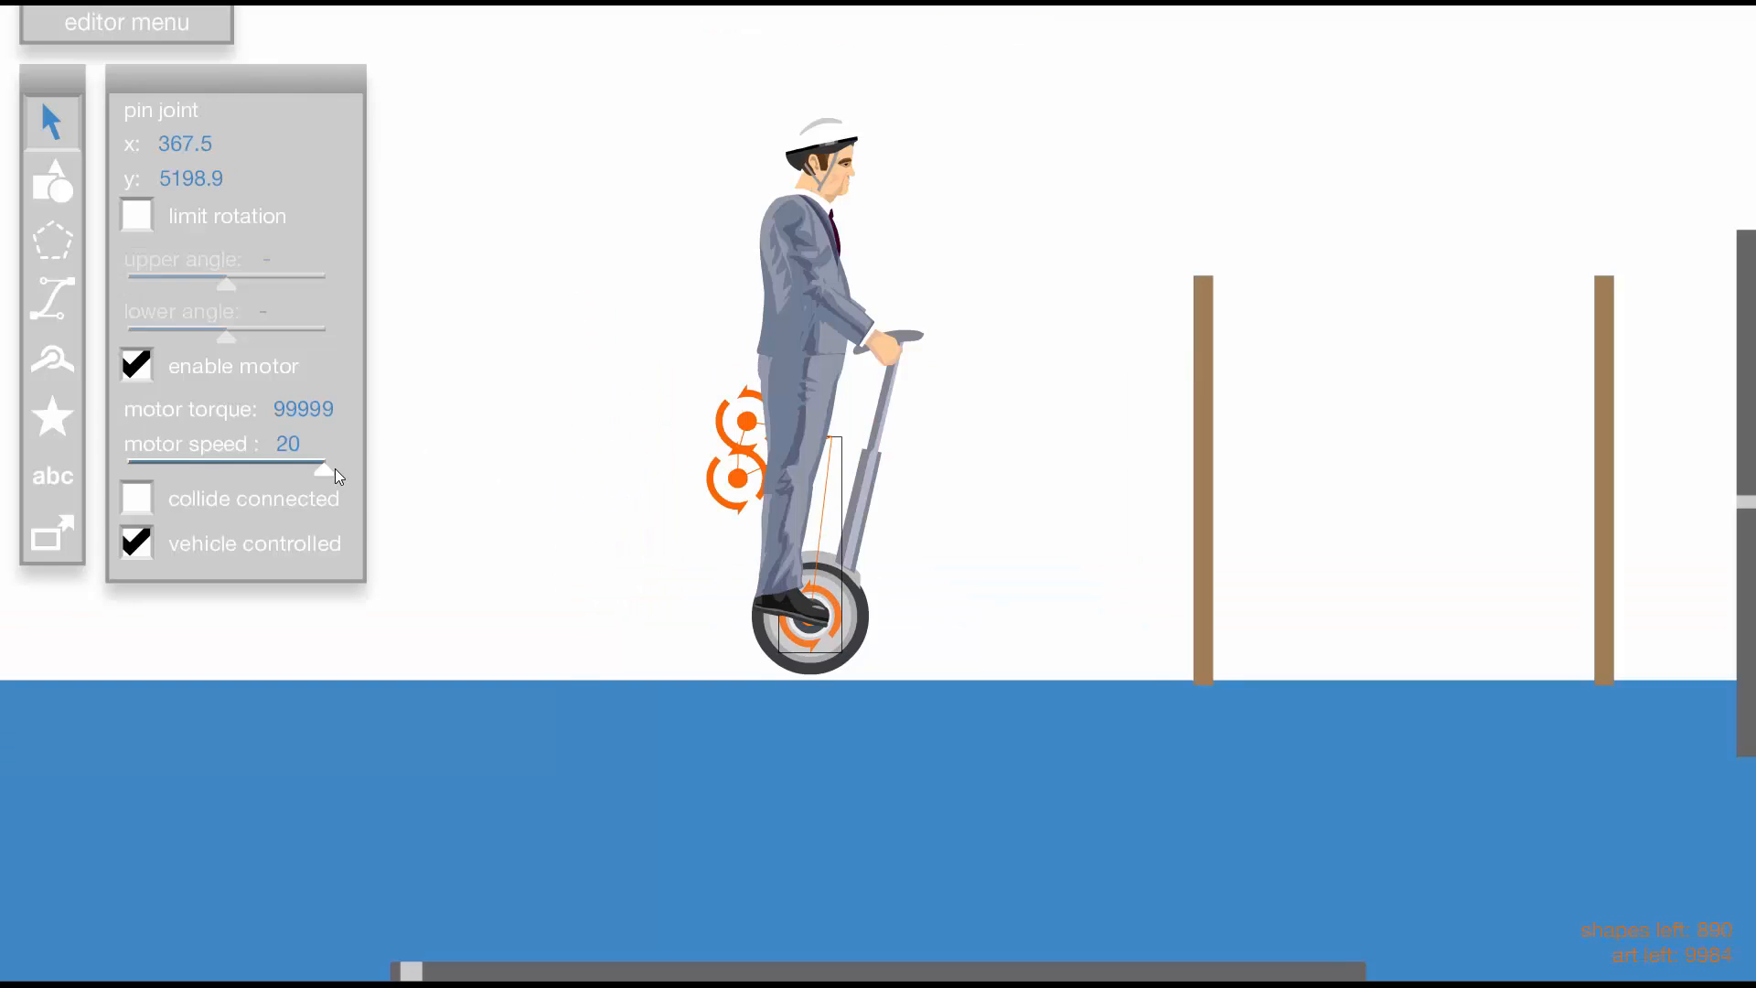
{"action": "key", "text": "t"}
{"action": "key", "text": "t"}
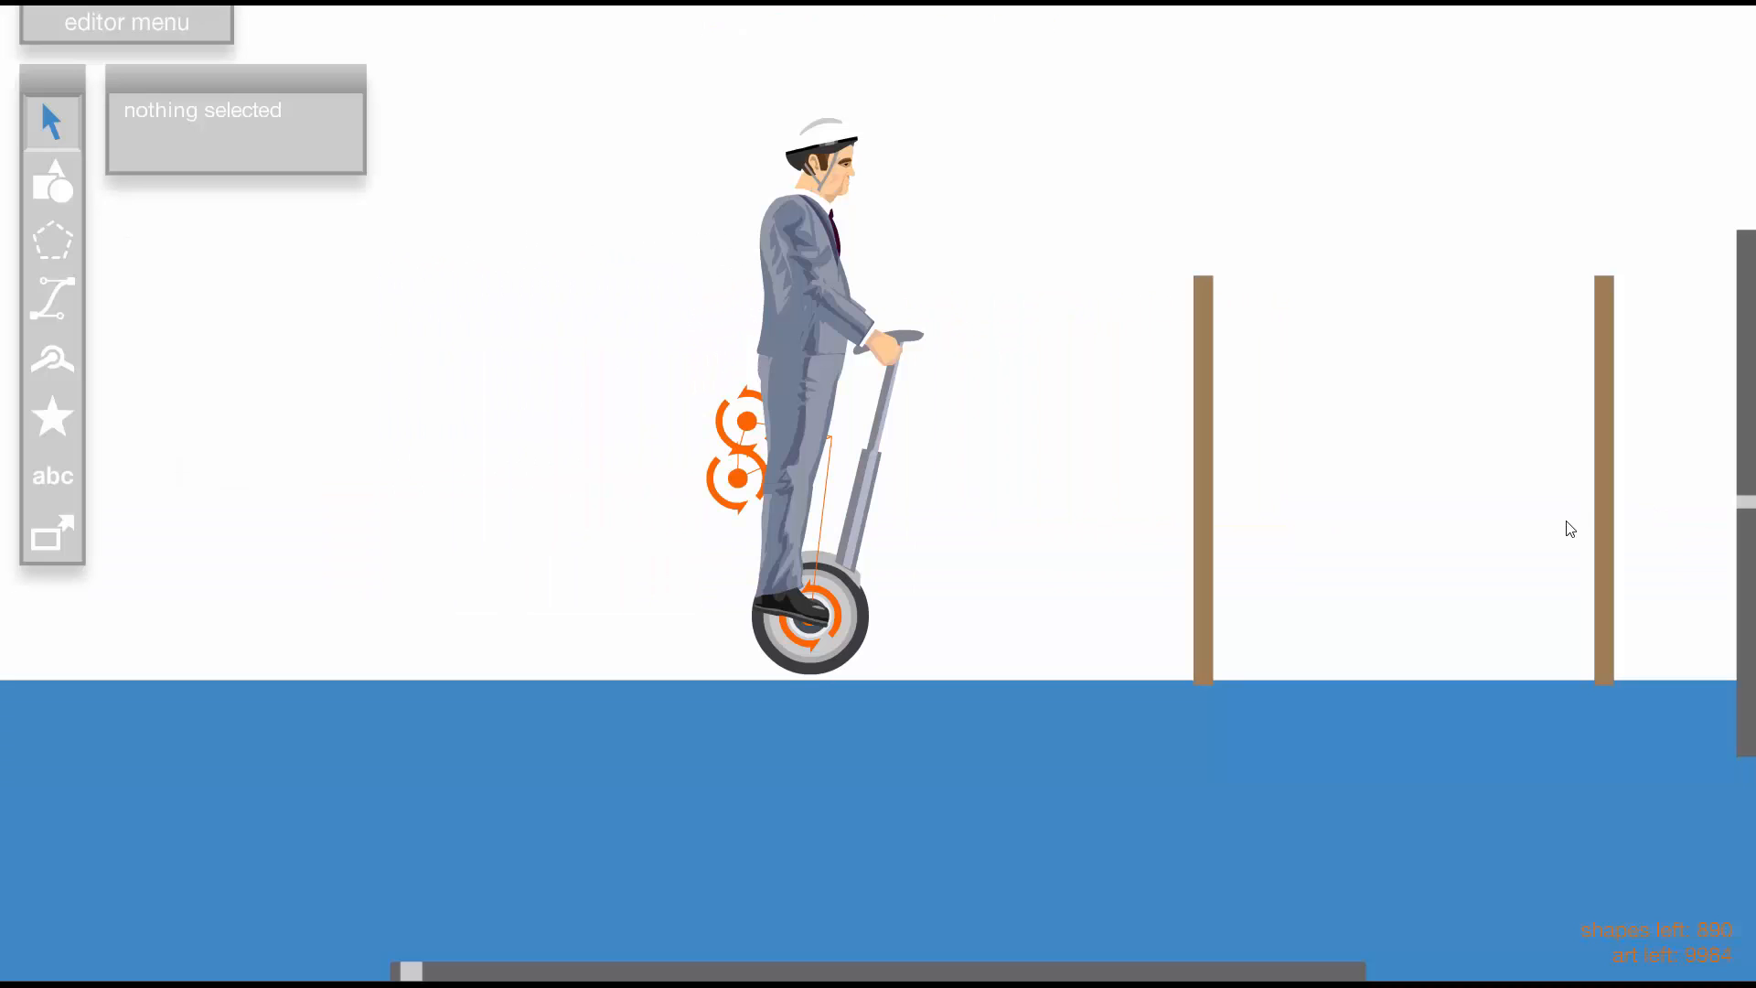
Inside the vehicle group, copy the hidden 25 by 5 back rectangle to behind the rider's lower legs, rotated 94
{"action": "left_click", "coordinate": [760, 289]}
{"action": "double_click", "coordinate": [761, 289]}
{"action": "left_click", "coordinate": [763, 330]}
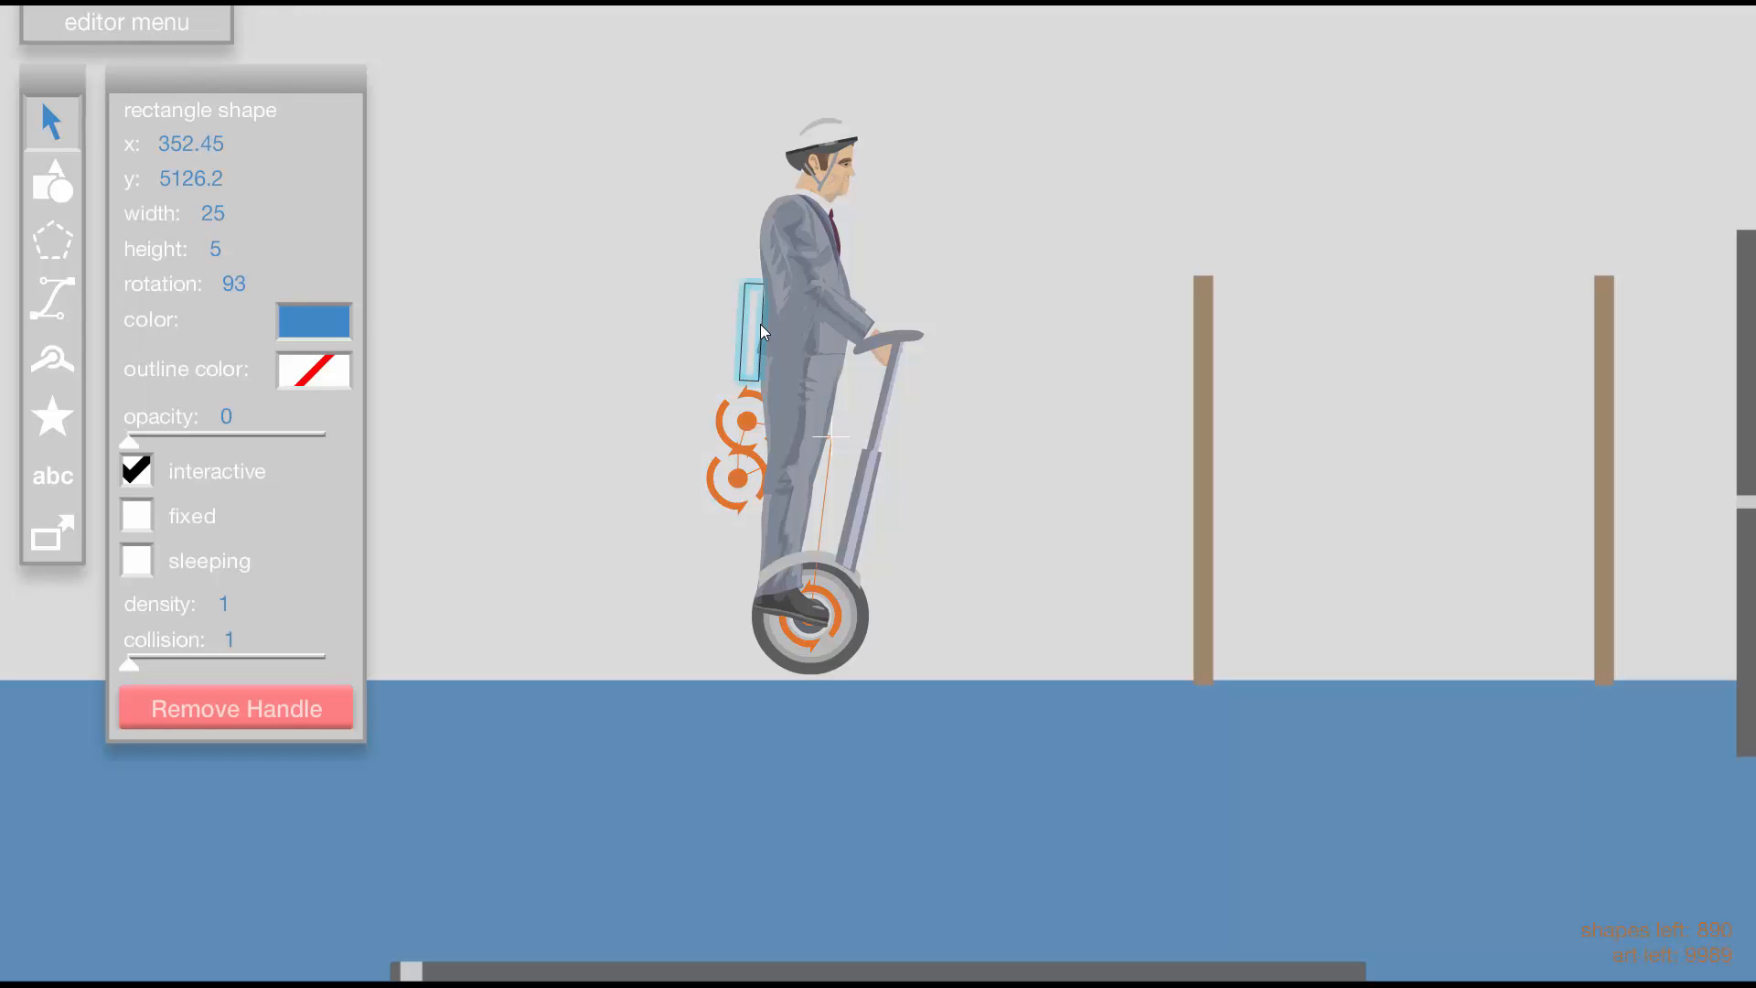
{"action": "left_click_drag", "start_coordinate": [761, 331], "coordinate": [870, 497]}
{"action": "key", "text": "ctrl+v"}
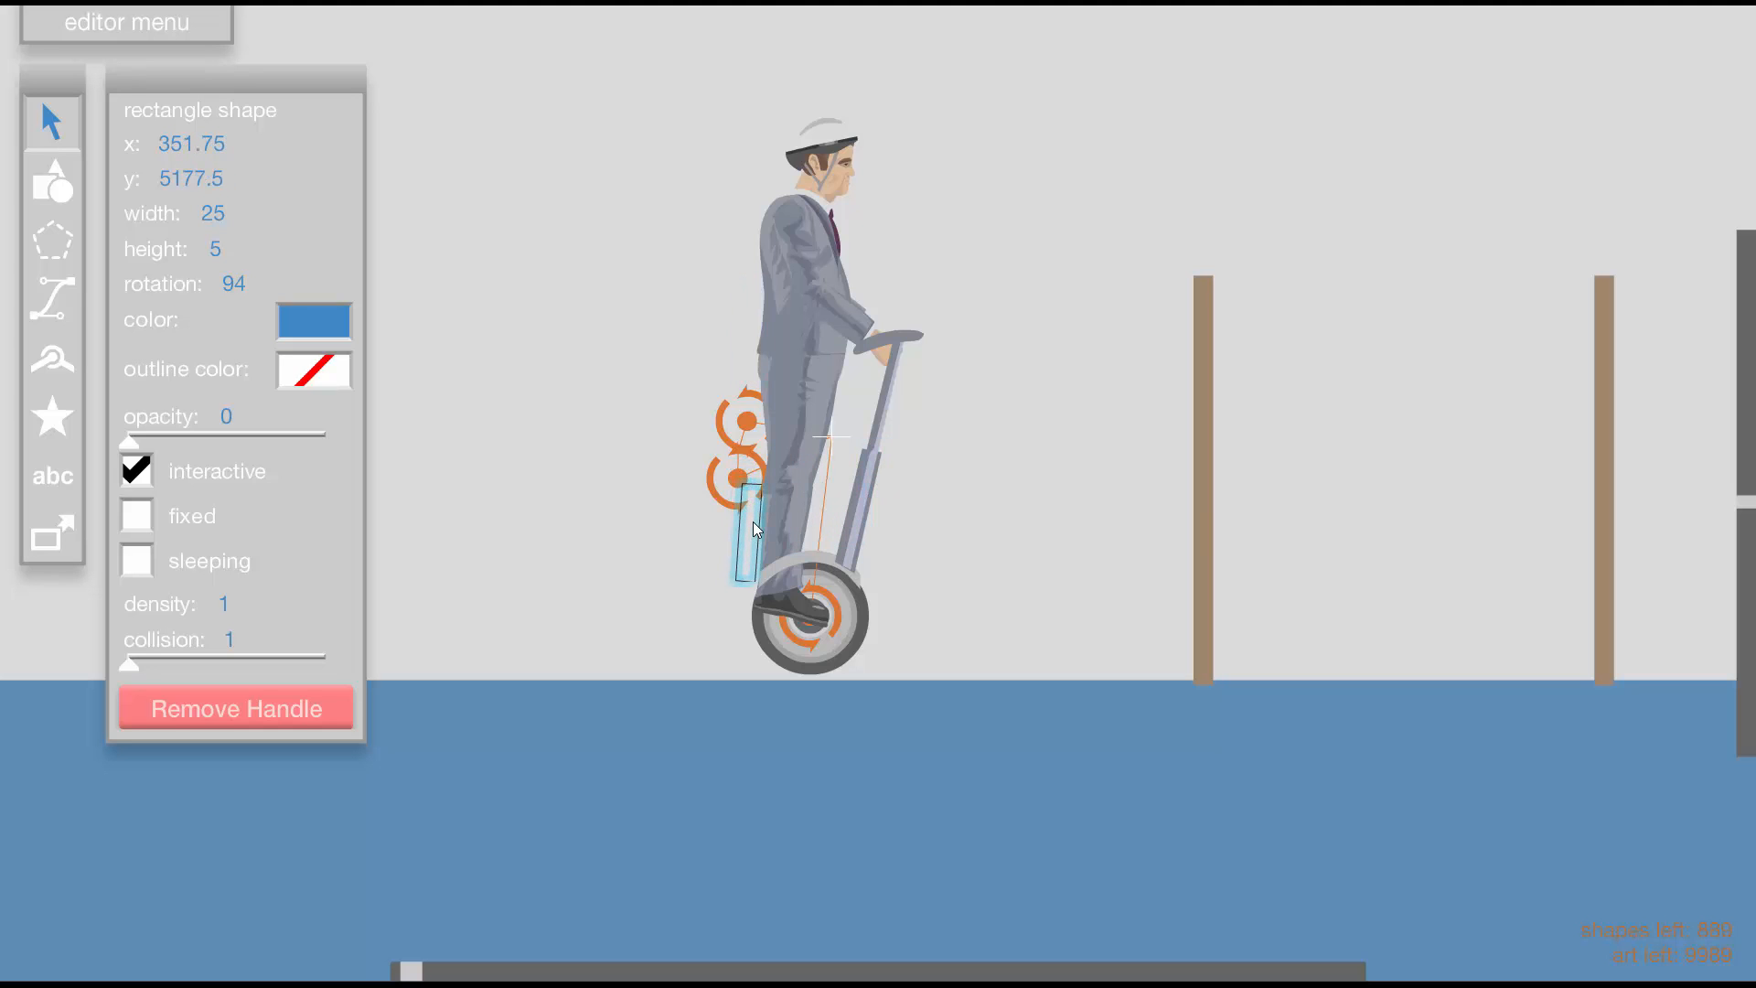
{"action": "left_click", "coordinate": [943, 509]}
Test-drive the segway with the added rectangle behind the rider's lower legs
{"action": "key", "text": "t"}
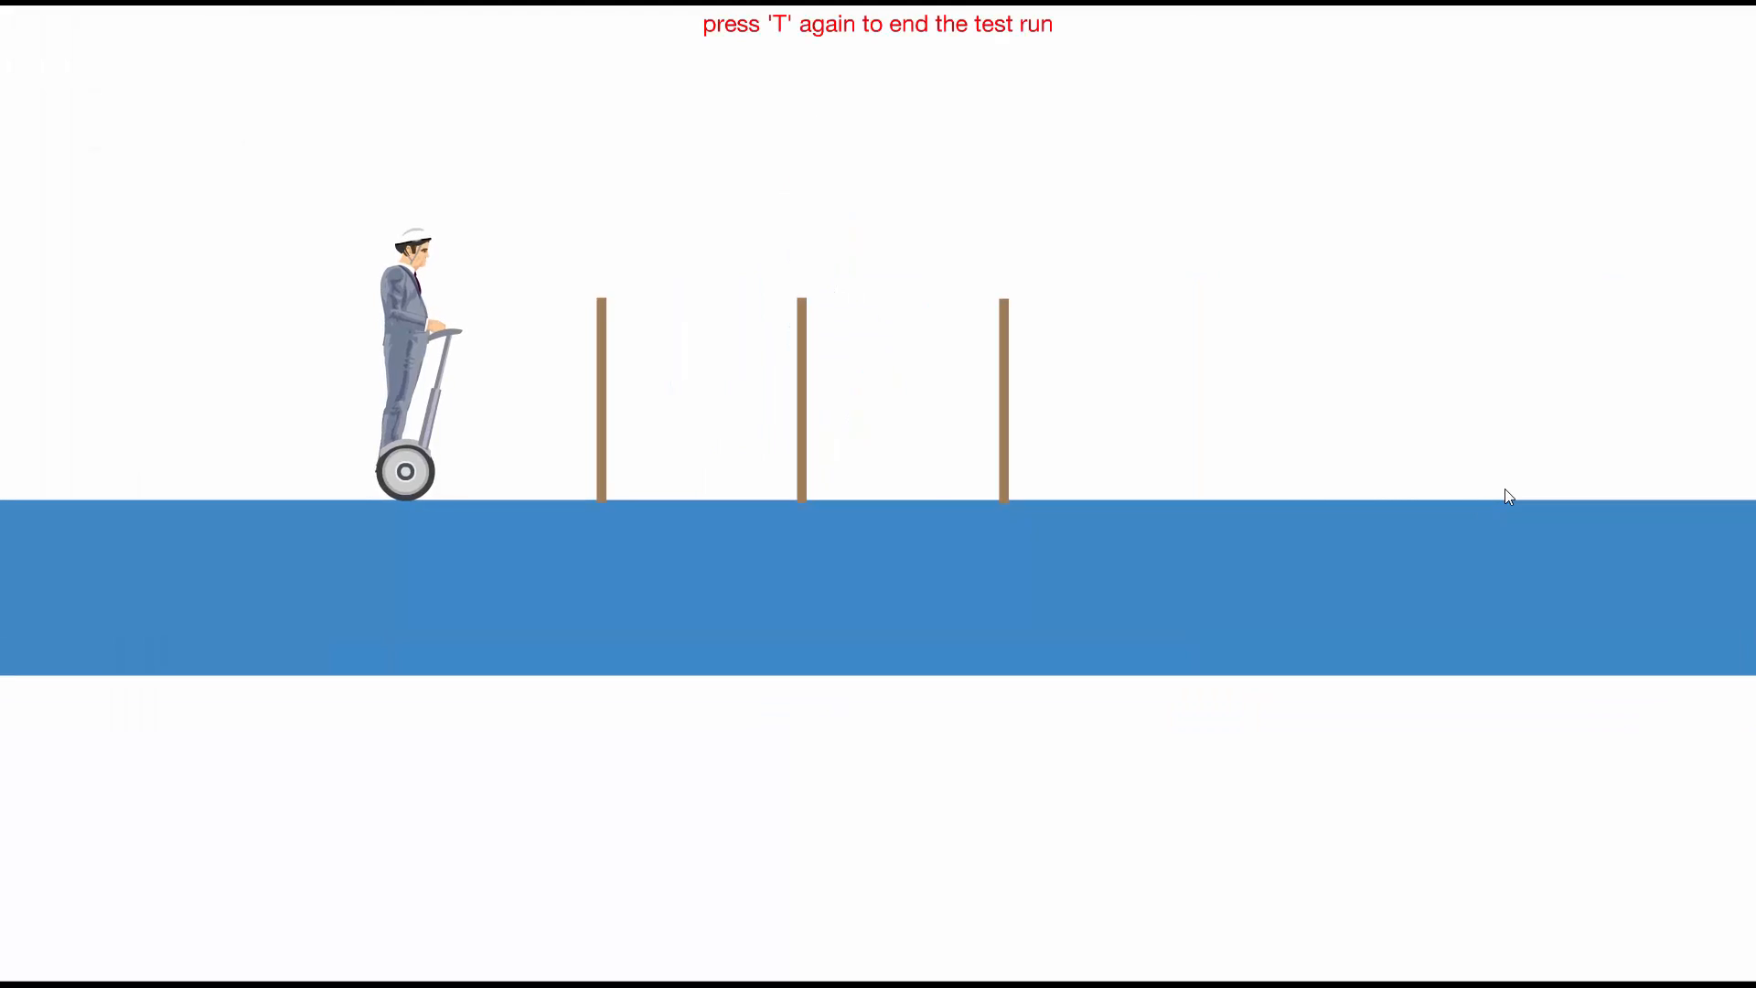
{"action": "key", "text": "Up"}
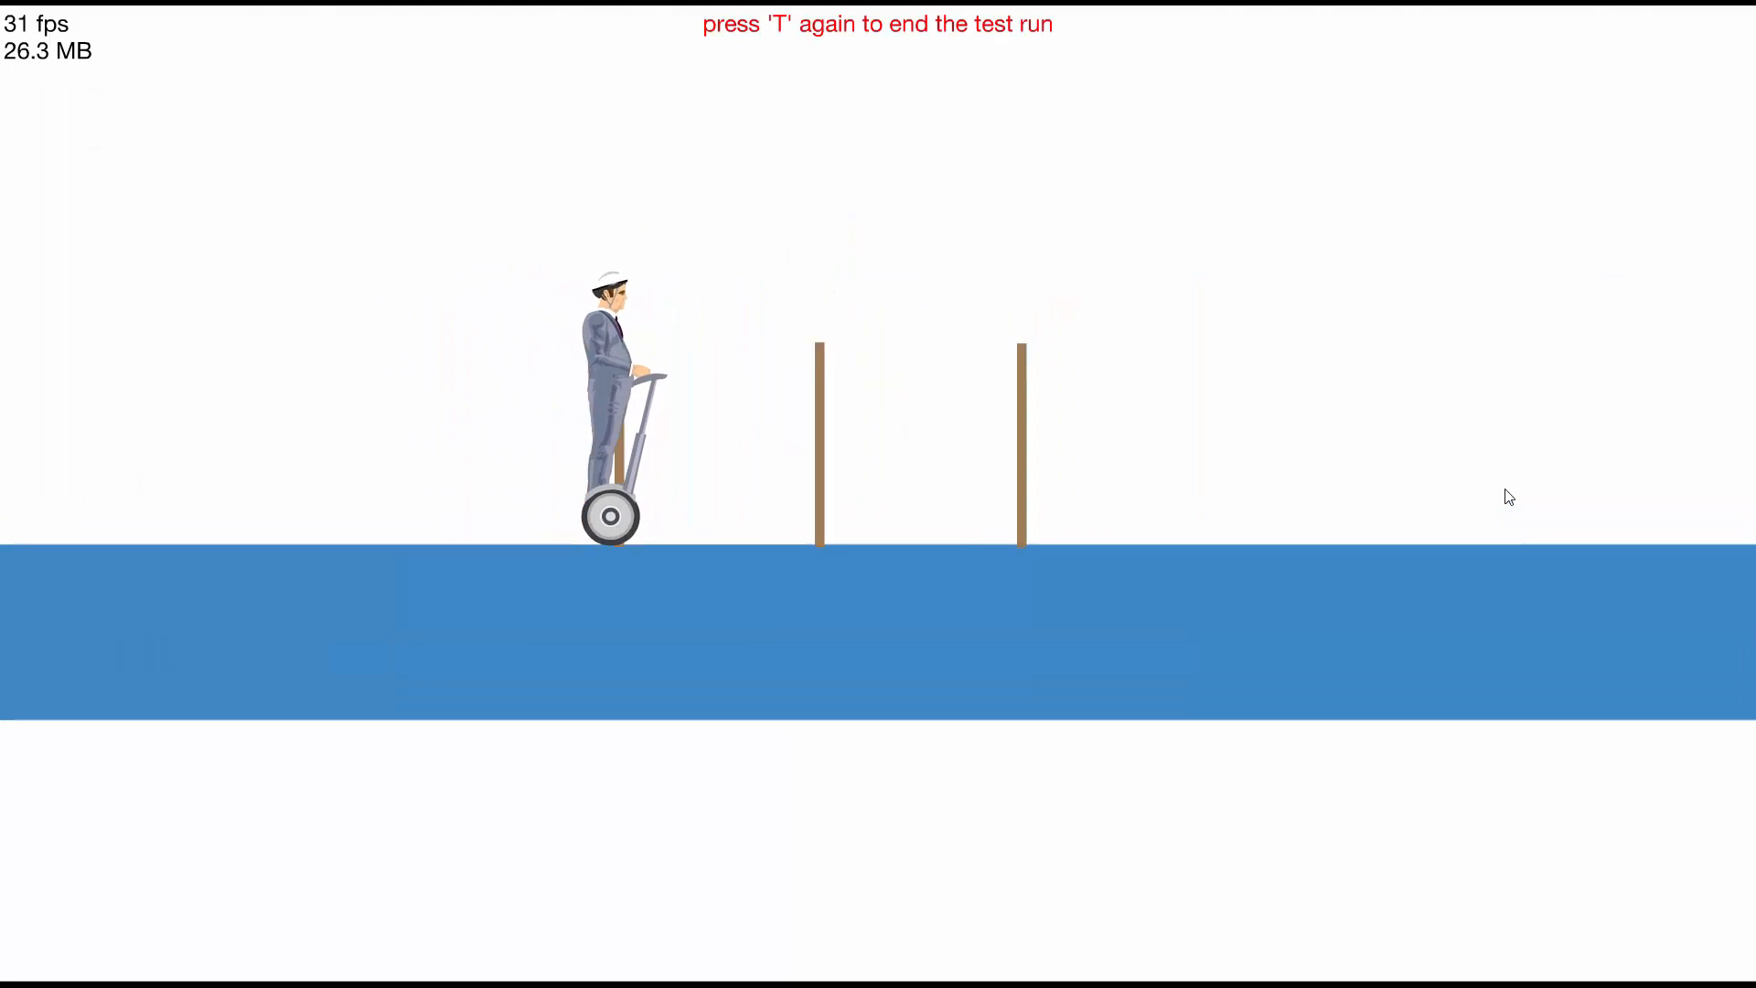
{"action": "key", "text": "t"}
Examine the lower-leg rectangle's collision options and select all shapes in the vehicle group to inspect the hidden rectangles around the rider
{"action": "left_click", "coordinate": [752, 538]}
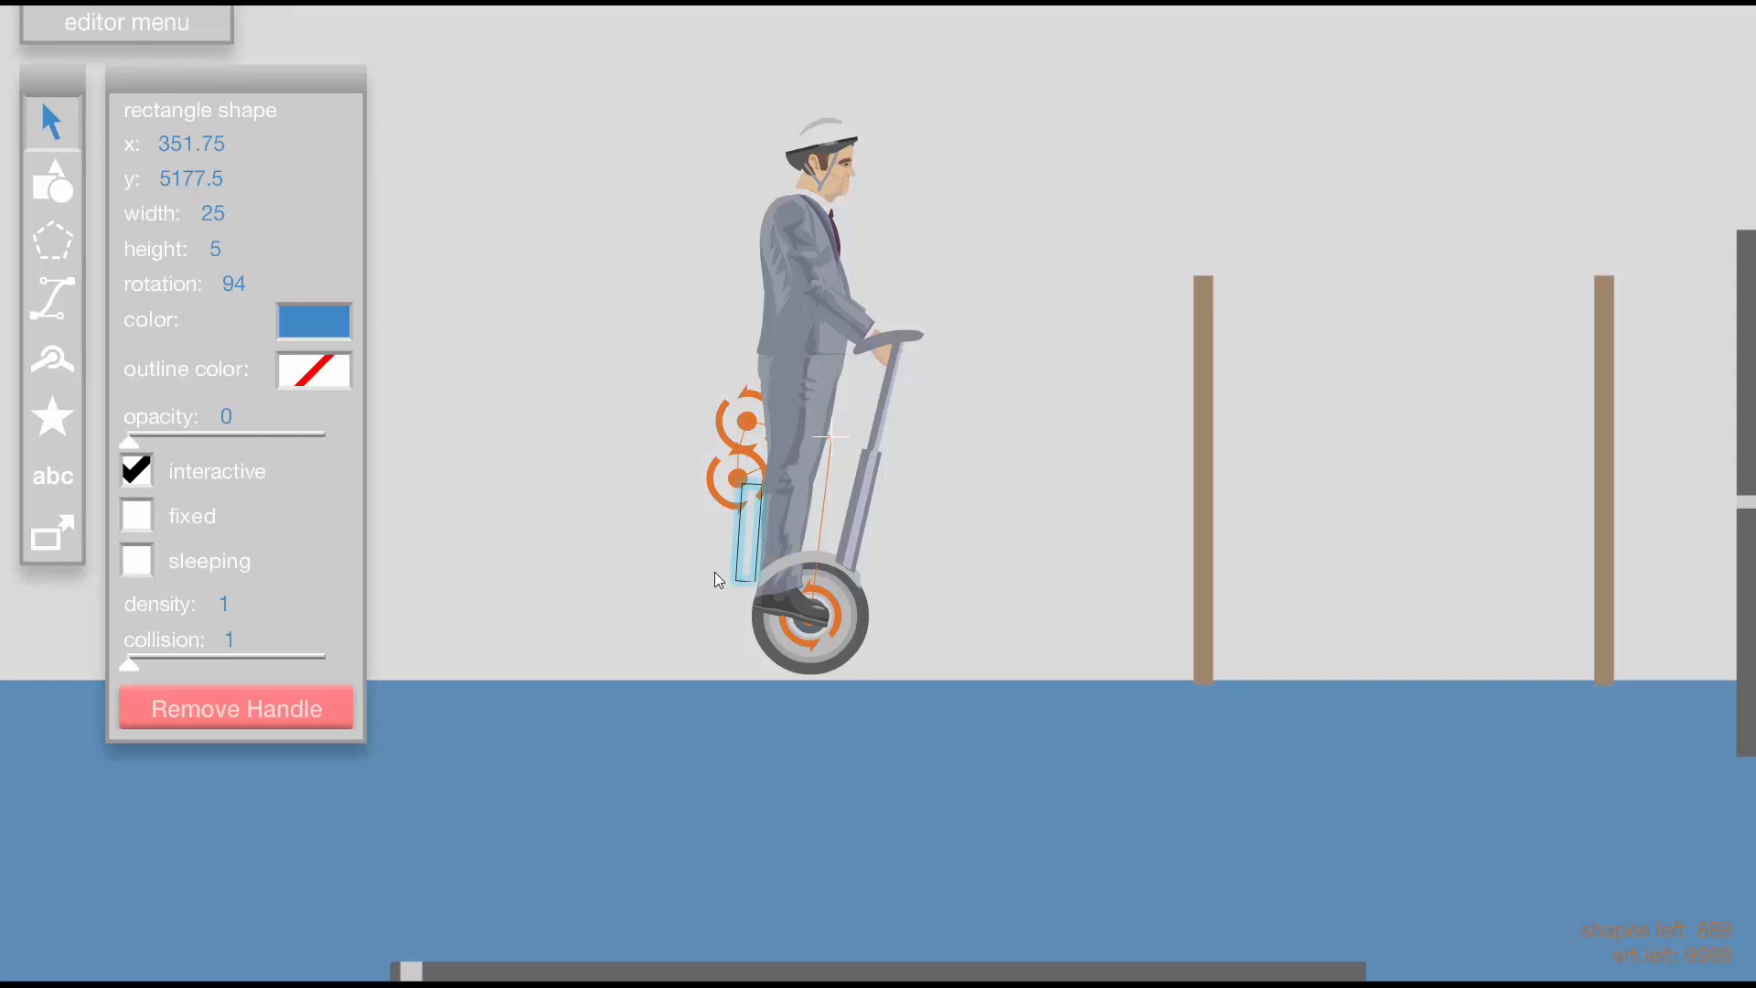
{"action": "mouse_move", "coordinate": [145, 659]}
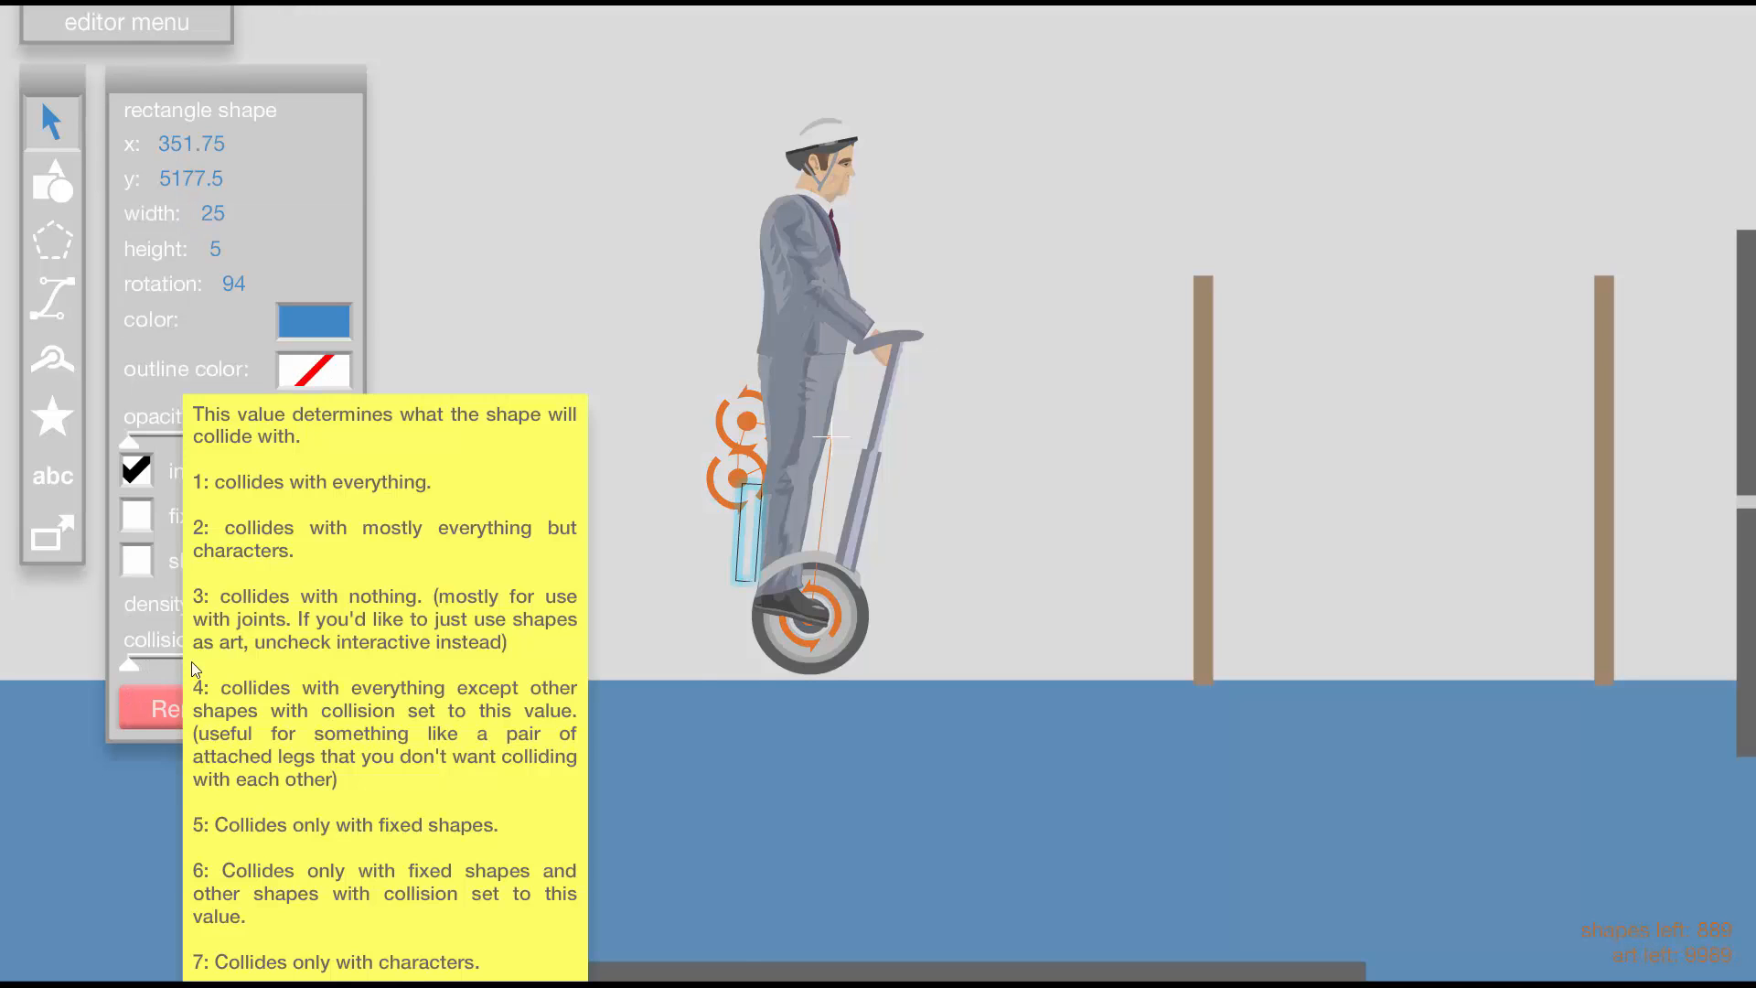
{"action": "left_click", "coordinate": [875, 459]}
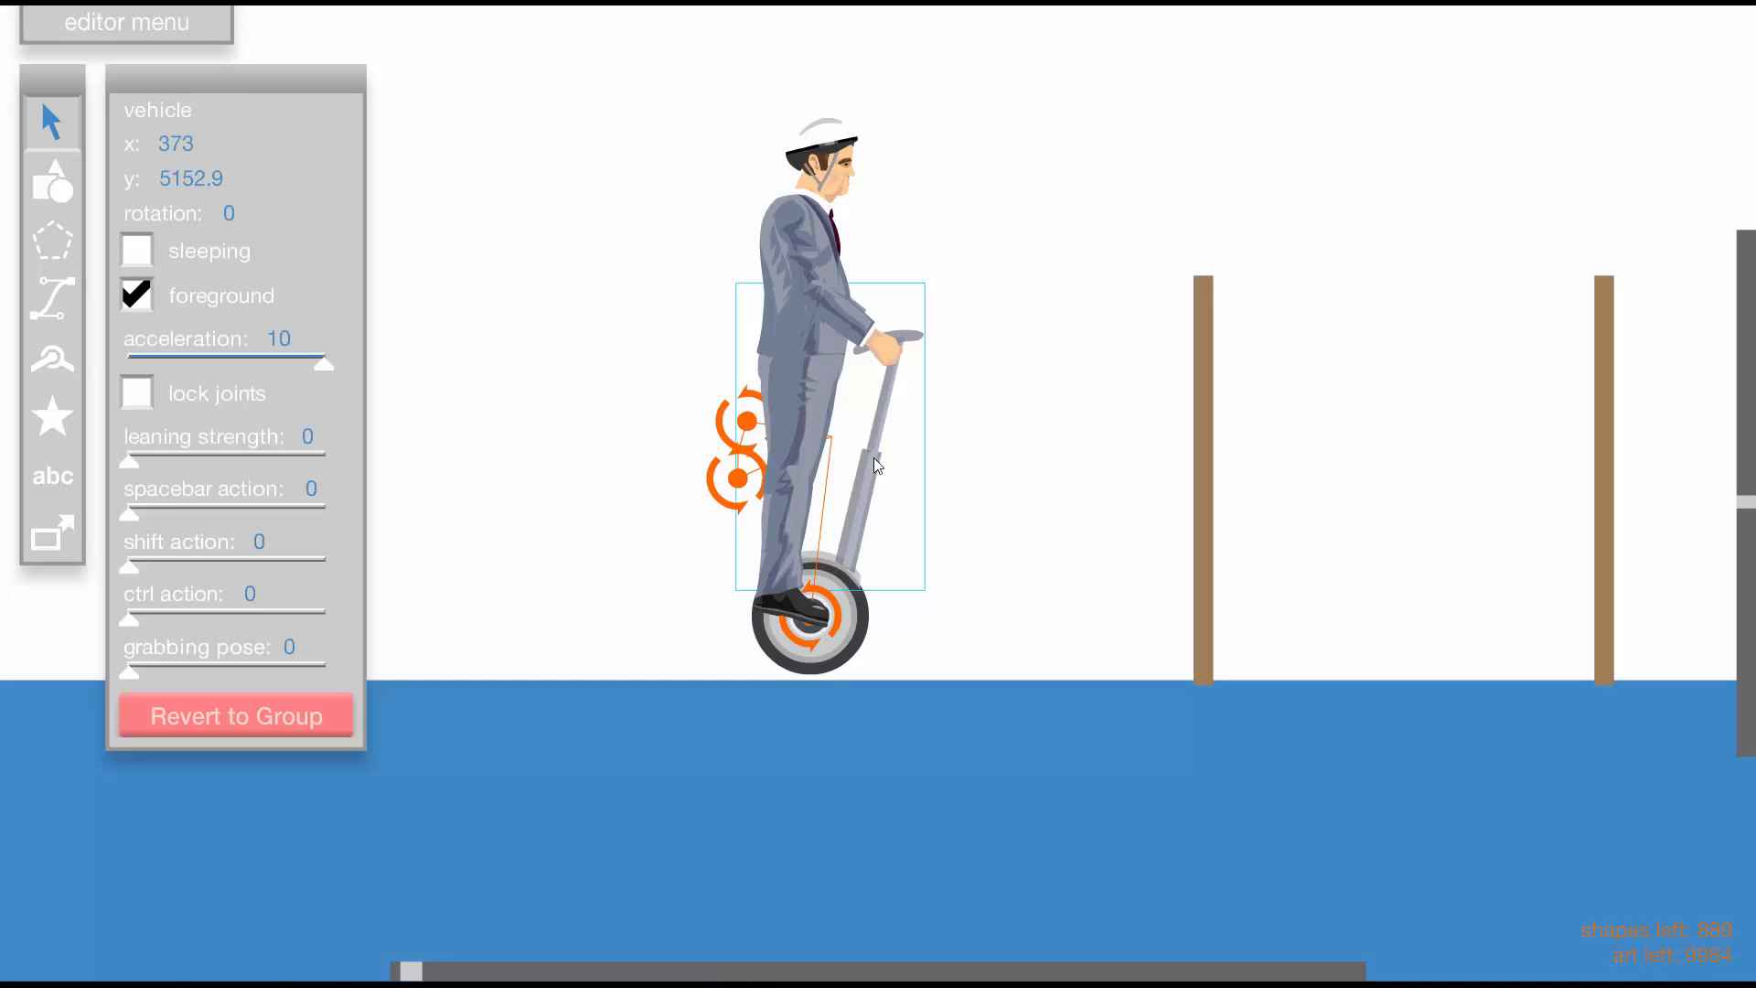
{"action": "double_click", "coordinate": [876, 376]}
{"action": "left_click", "coordinate": [877, 376]}
{"action": "left_click_drag", "start_coordinate": [525, 96], "coordinate": [1140, 692]}
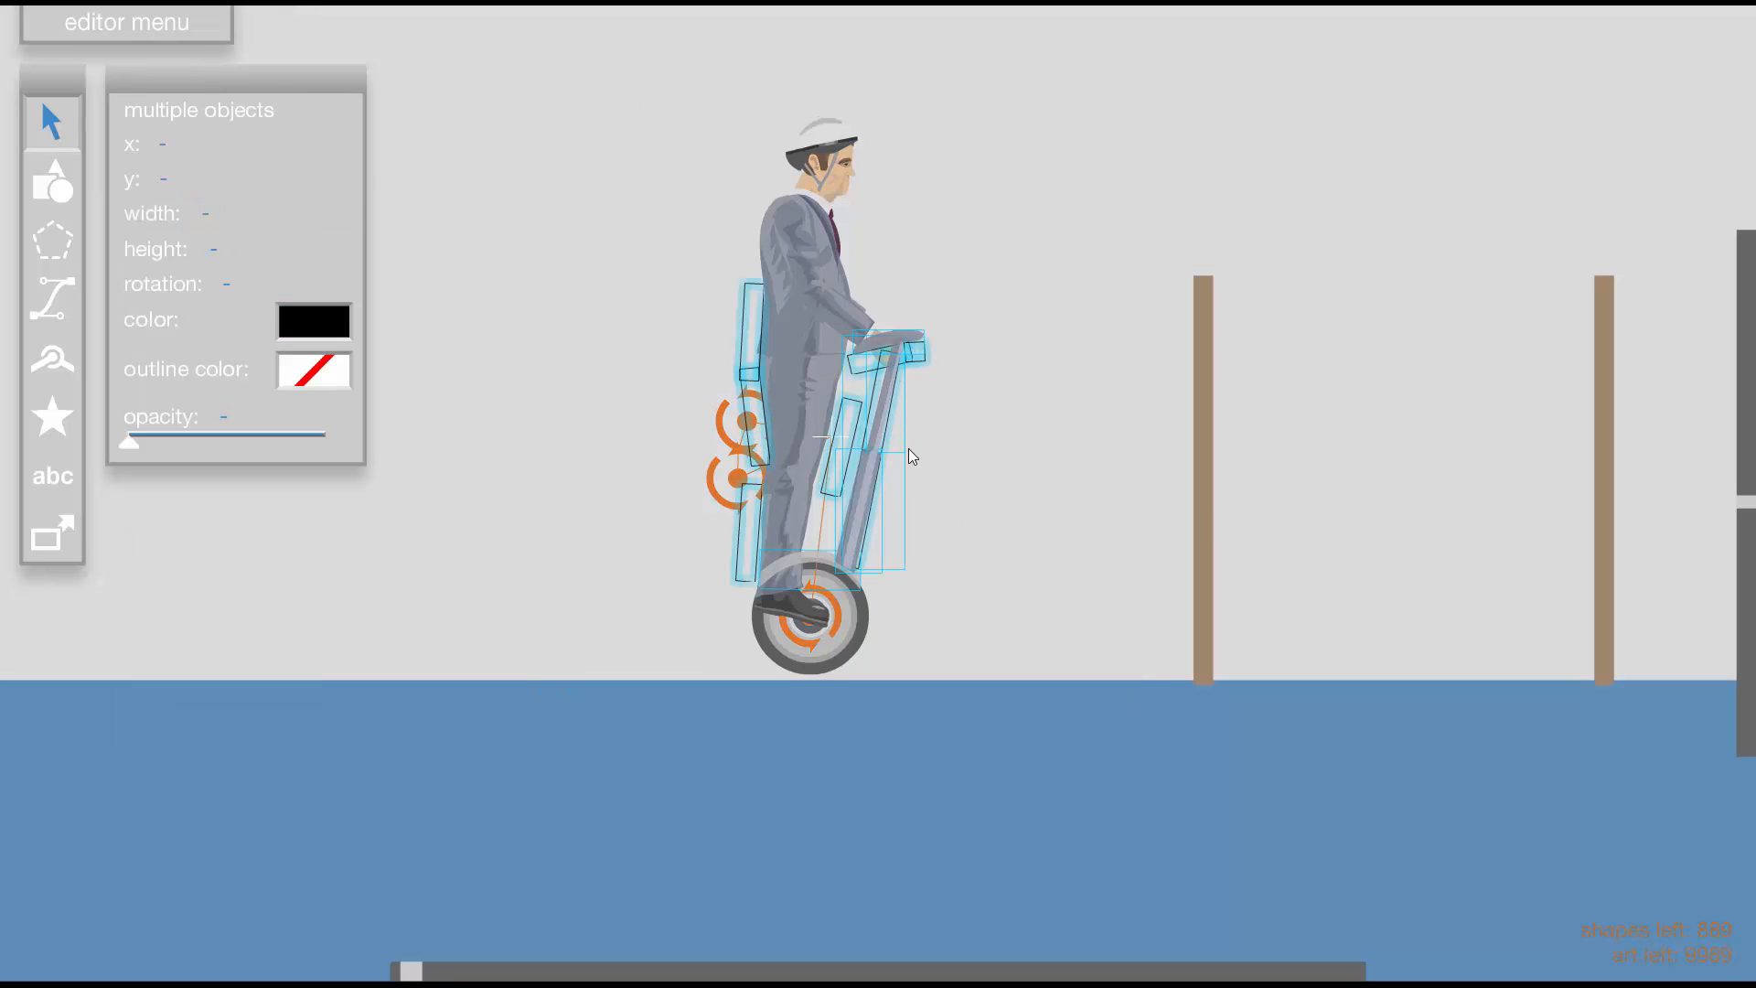
{"action": "left_click", "coordinate": [971, 362]}
{"action": "left_click", "coordinate": [916, 363]}
{"action": "left_click_drag", "start_coordinate": [518, 169], "coordinate": [953, 576]}
{"action": "scroll", "coordinate": [846, 465], "scroll_direction": "up", "scroll_amount": 3}
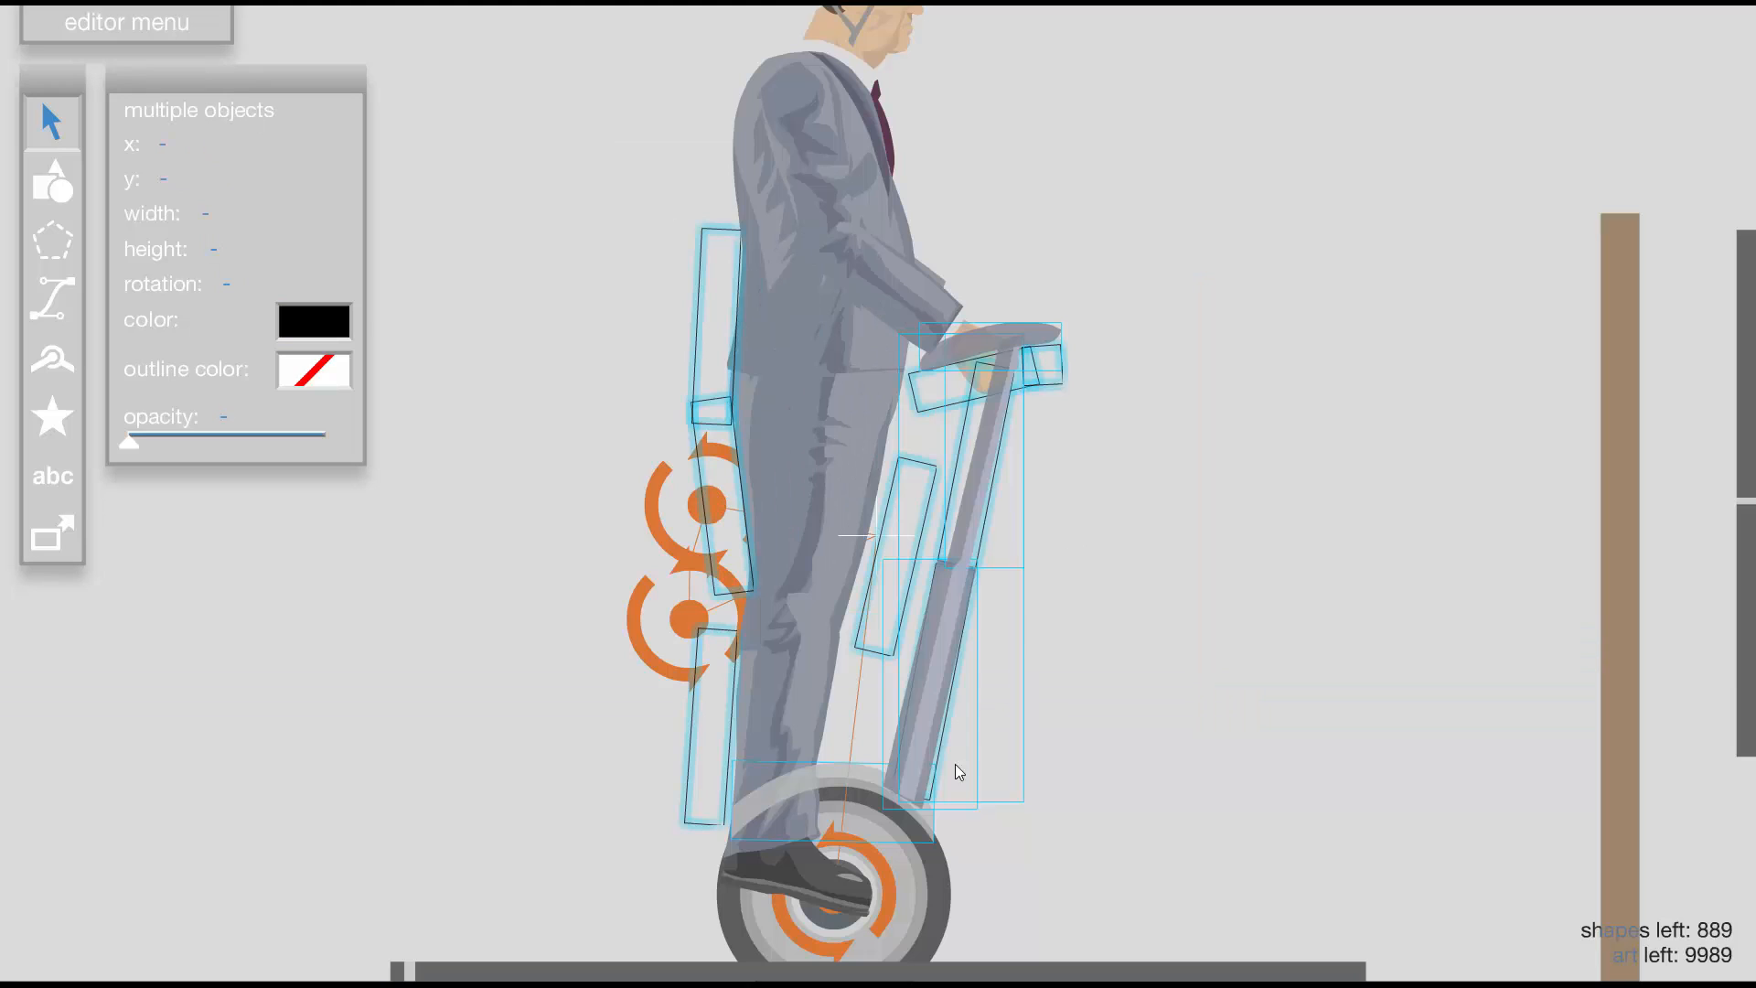
Inside the vehicle group, select the hidden steering-post rectangles, the small square and the handlebar art to examine the grab handle
{"action": "left_click", "coordinate": [955, 727]}
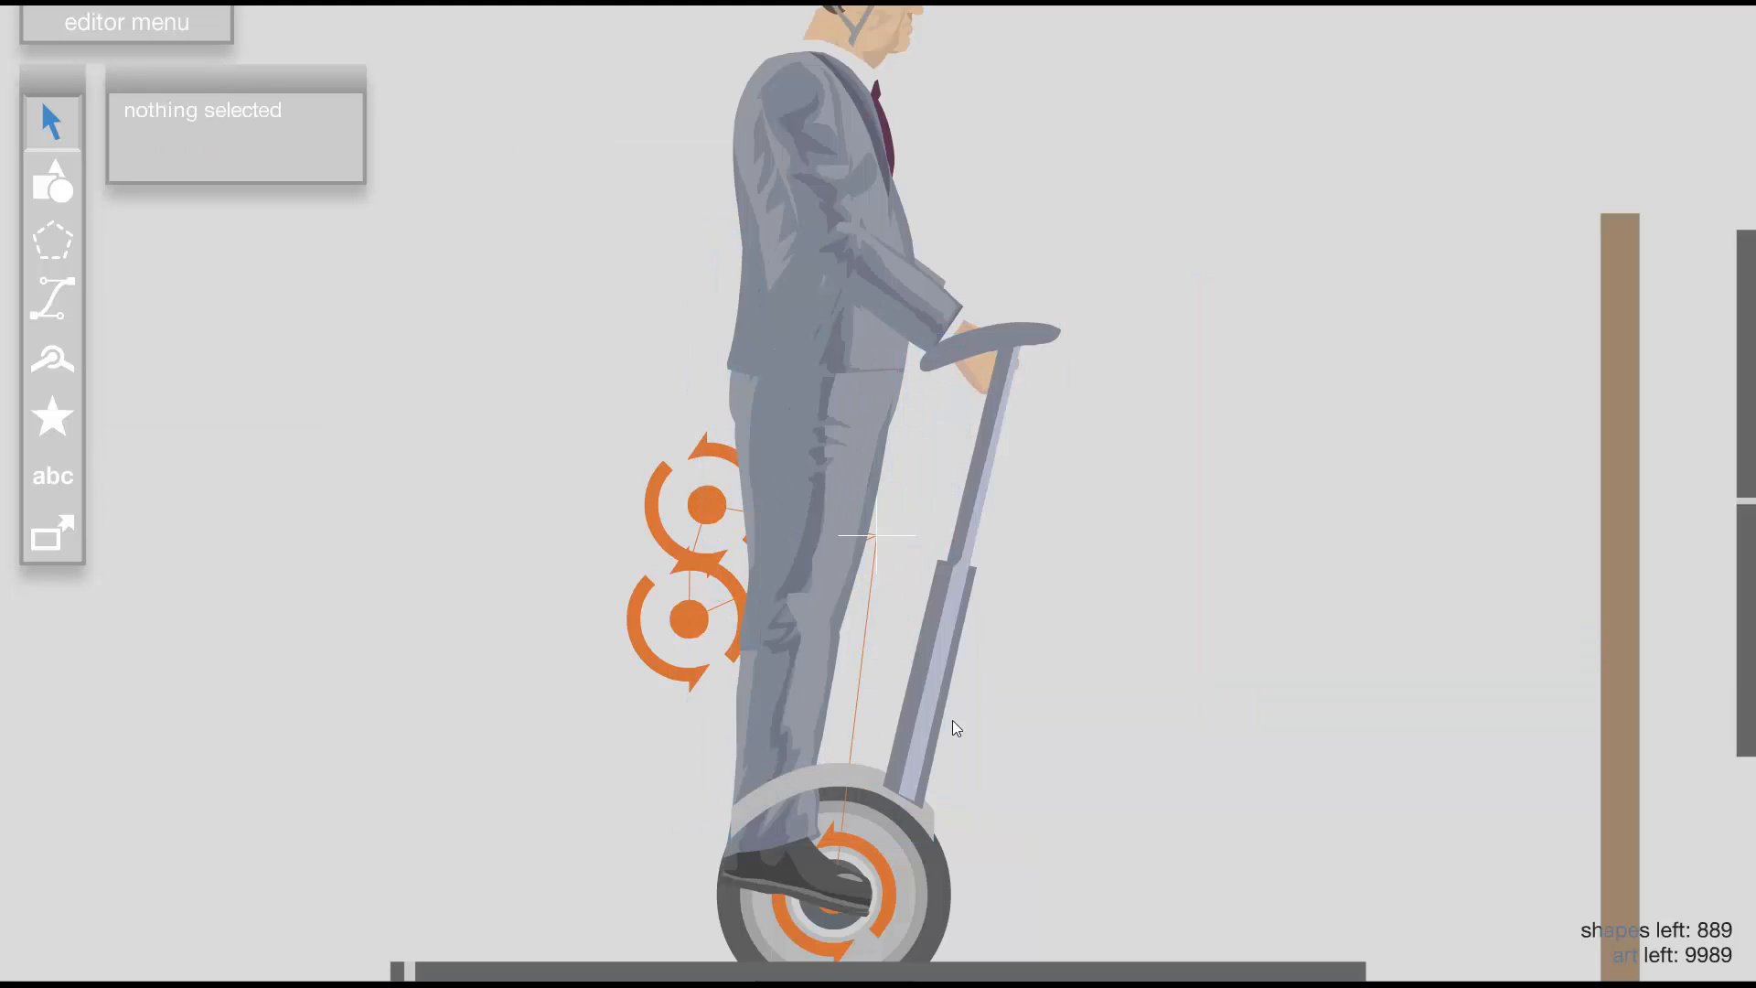
{"action": "left_click", "coordinate": [938, 747]}
{"action": "left_click", "coordinate": [1039, 360], "text": "shift"}
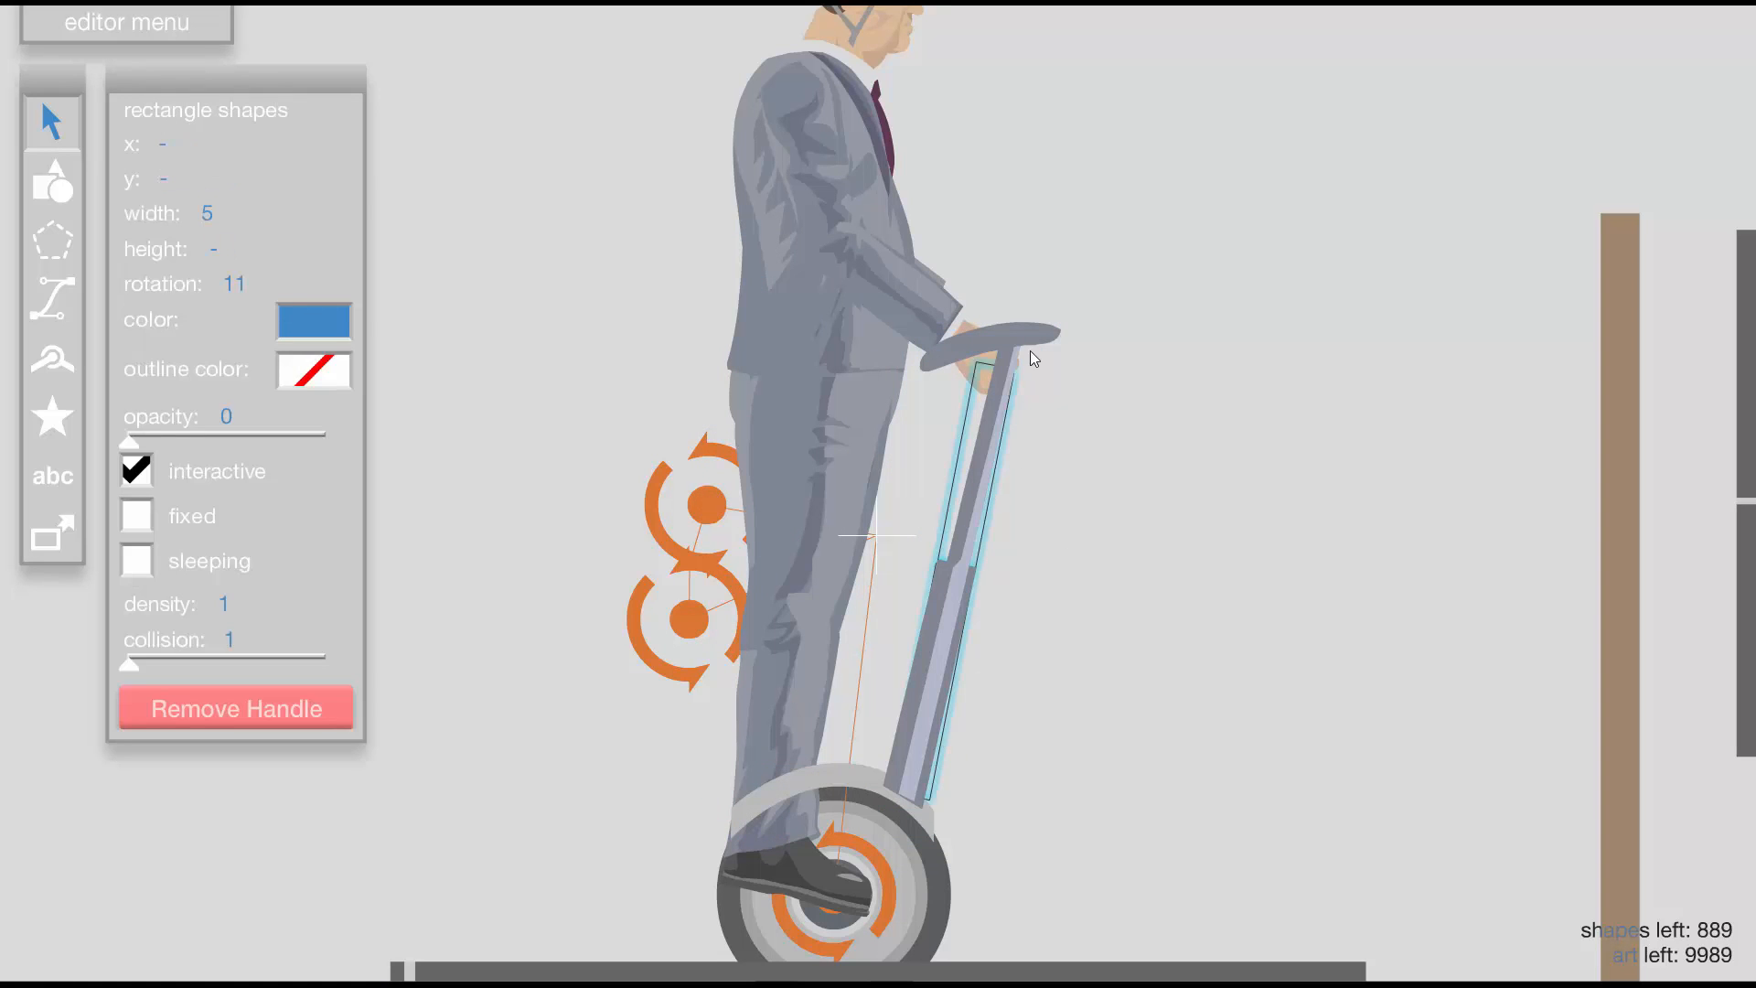
{"action": "left_click", "coordinate": [1052, 332], "text": "shift"}
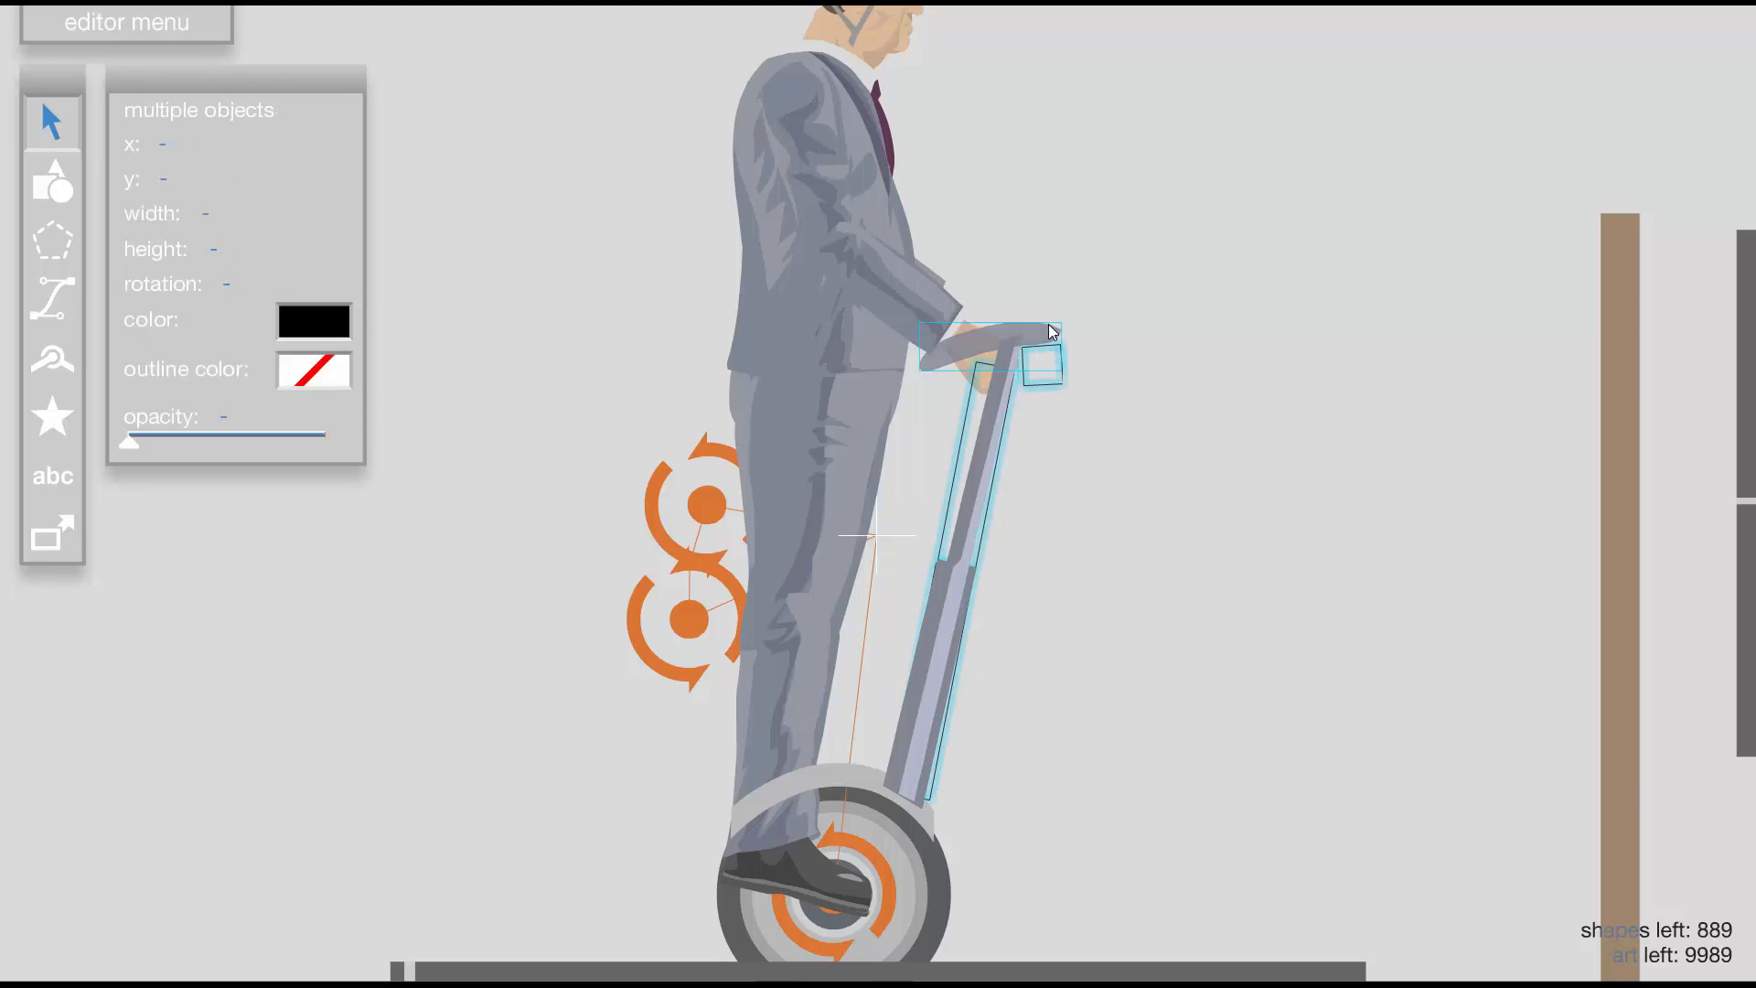
{"action": "left_click", "coordinate": [1047, 335], "text": "shift"}
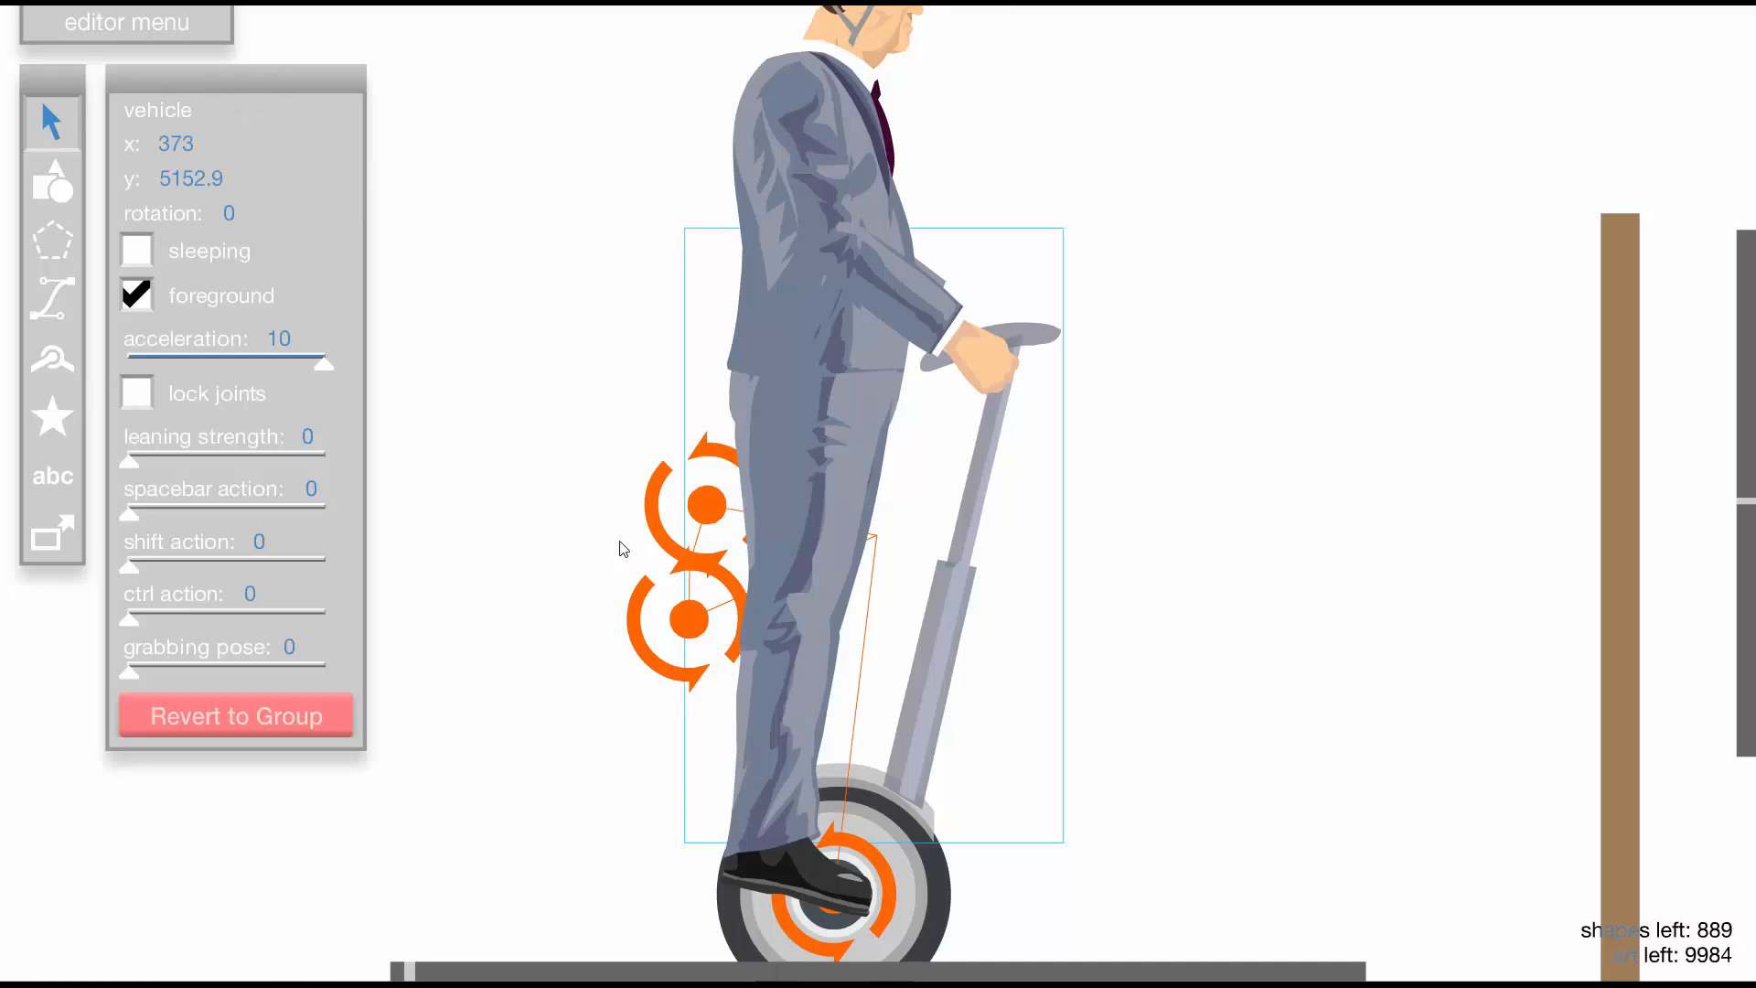
Test-drive the segway forward and backward past the wooden posts
{"action": "key", "text": "t"}
{"action": "key", "text": "Up"}
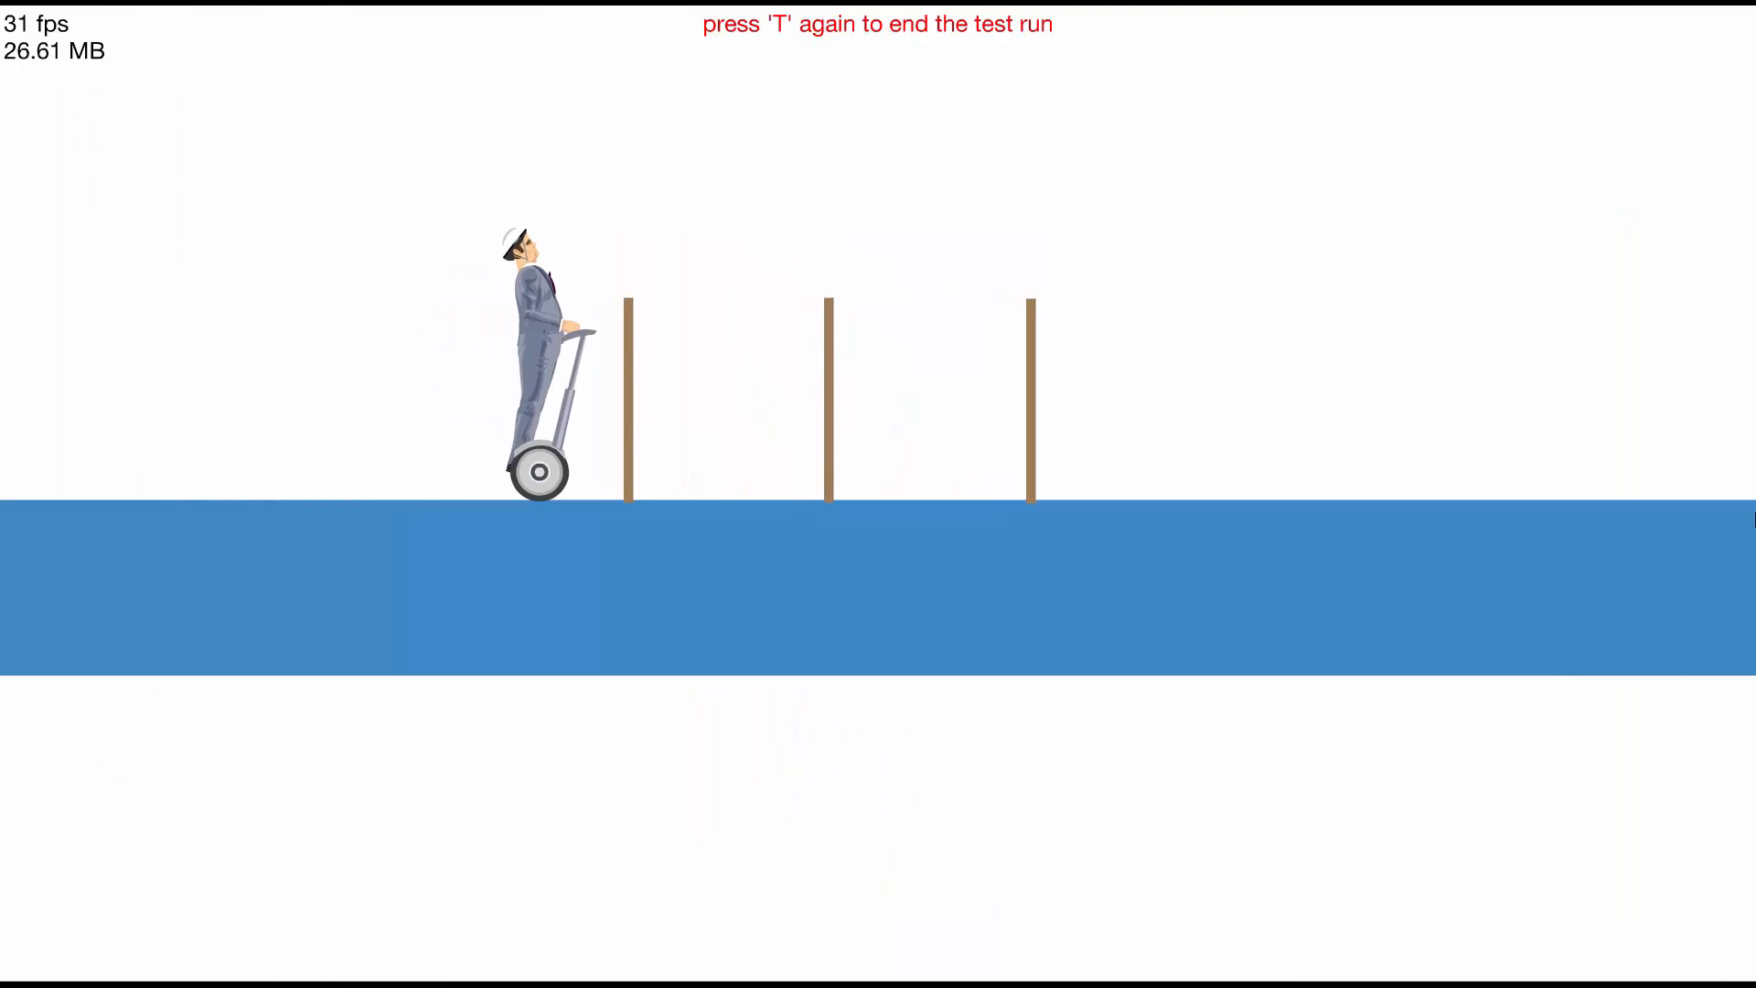
{"action": "key", "text": "Down"}
{"action": "key", "text": "Up"}
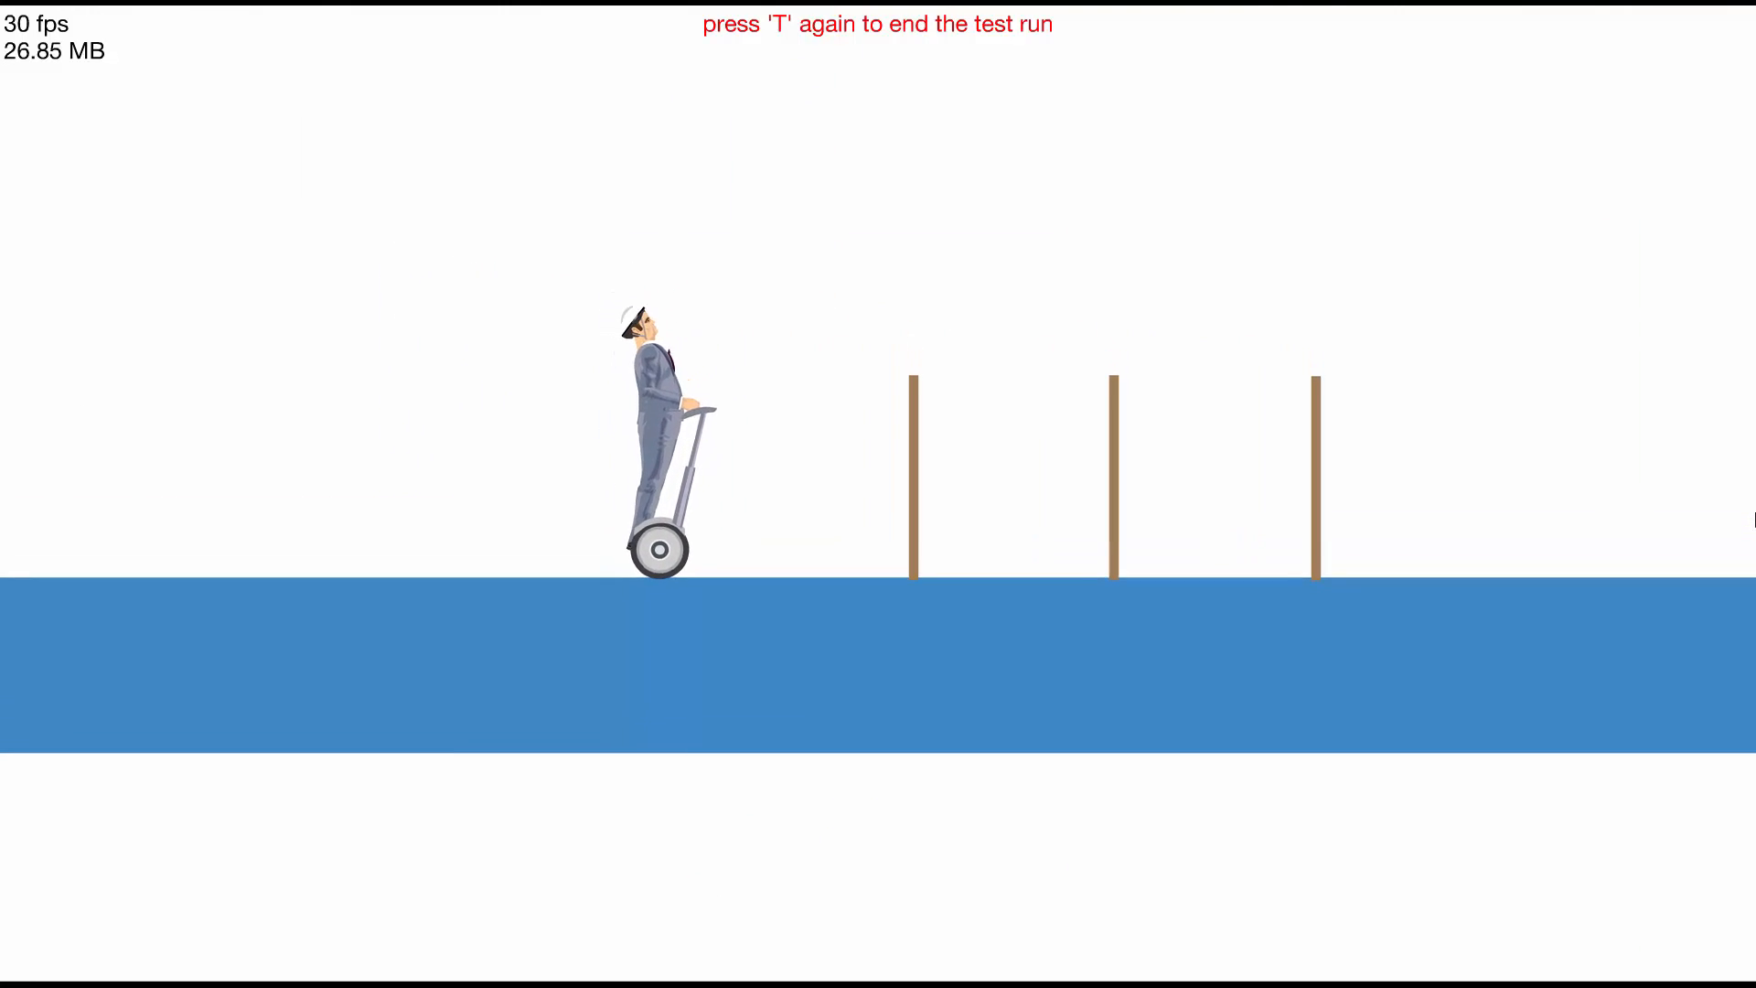
{"action": "key", "text": "Down"}
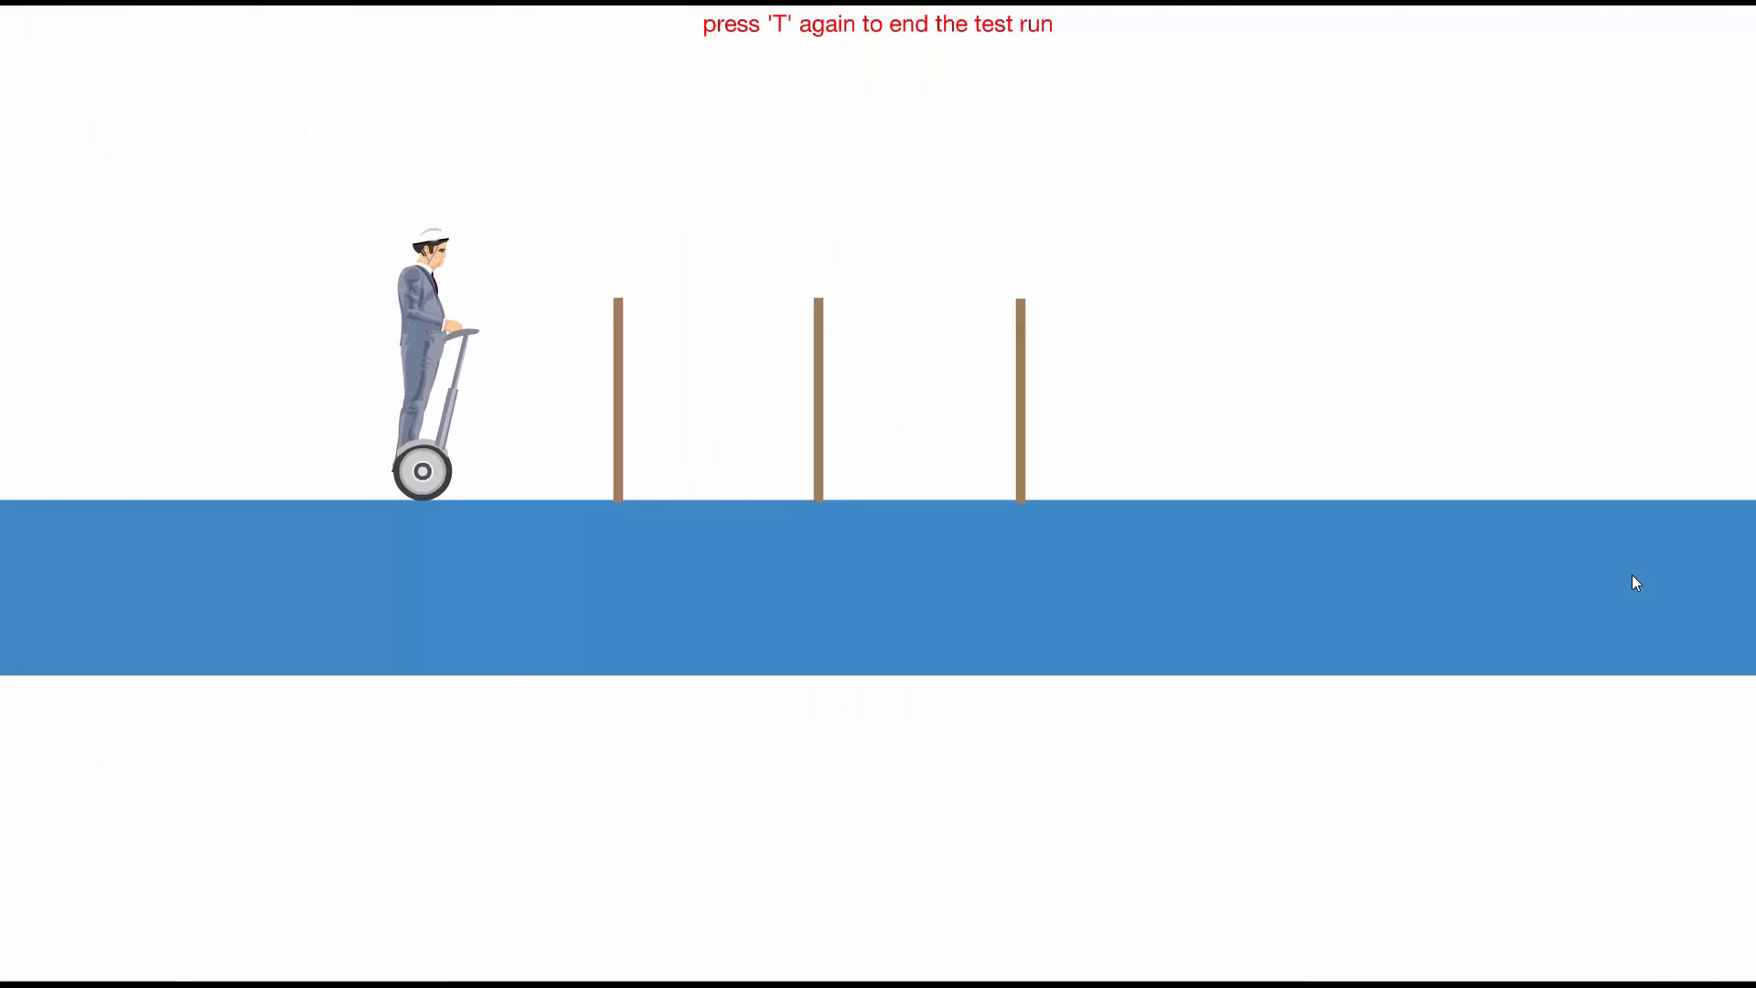
{"action": "key", "text": "Up"}
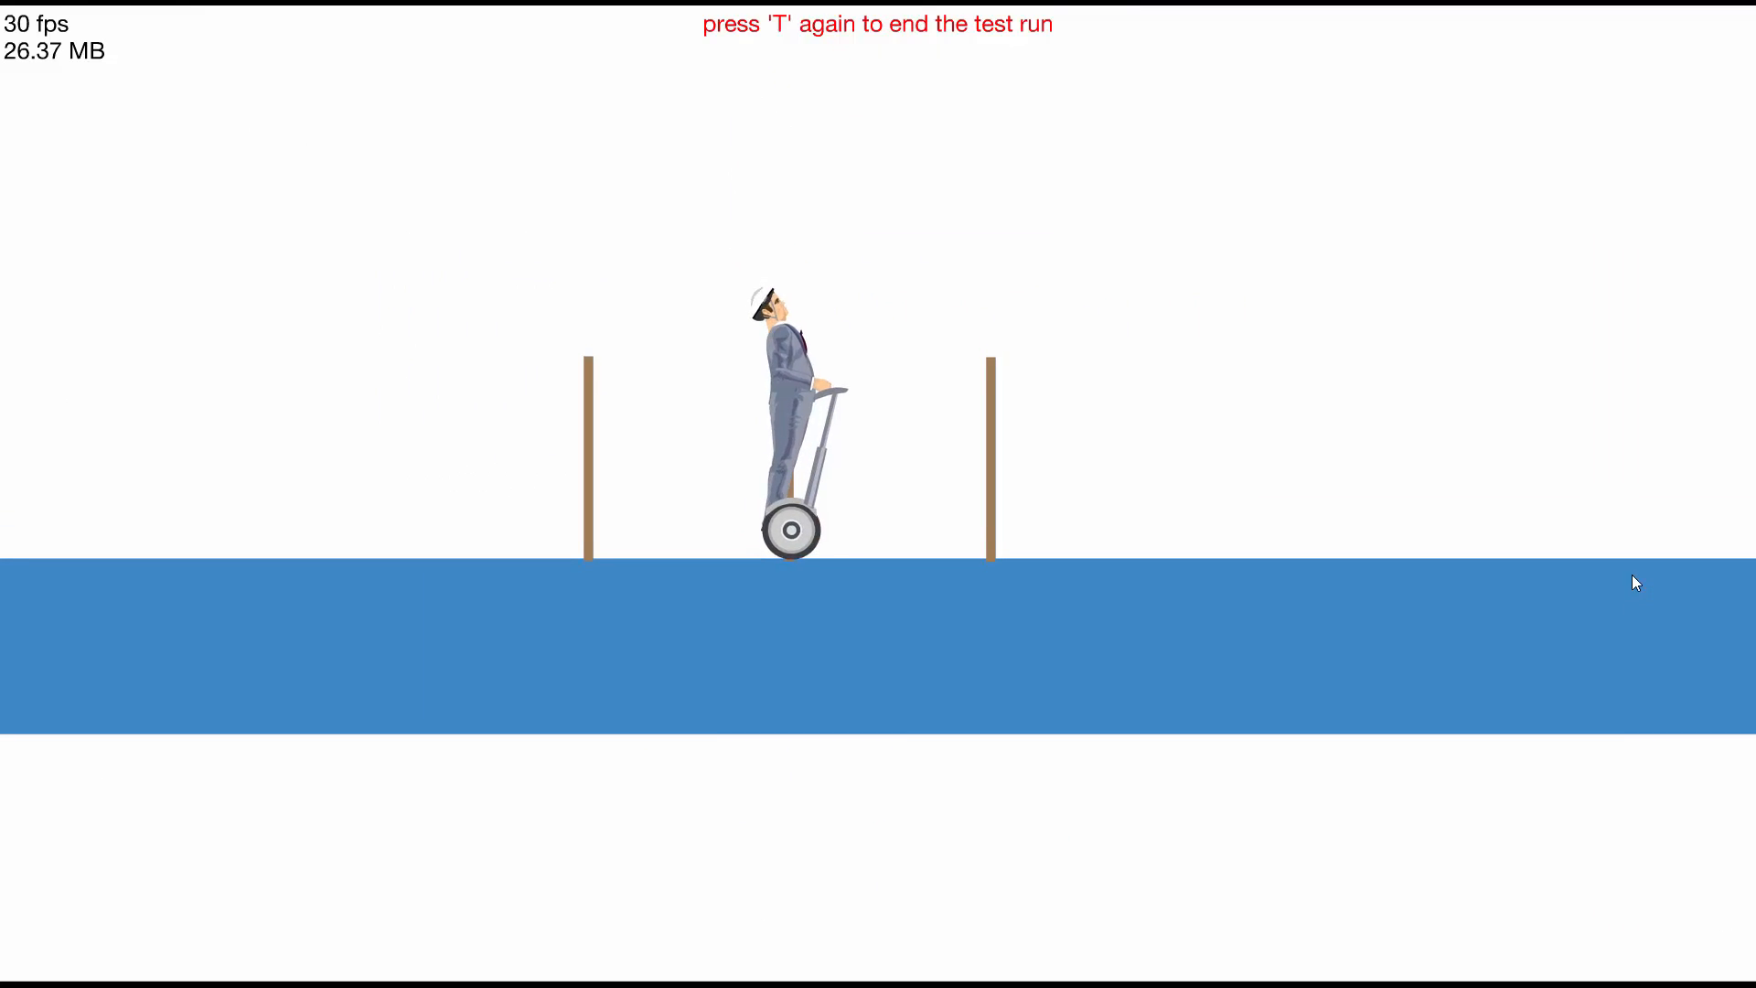
{"action": "key", "text": "t"}
Set the vehicle's grabbing pose to 3 and test-drive the segway back and forth
{"action": "left_click", "coordinate": [759, 641]}
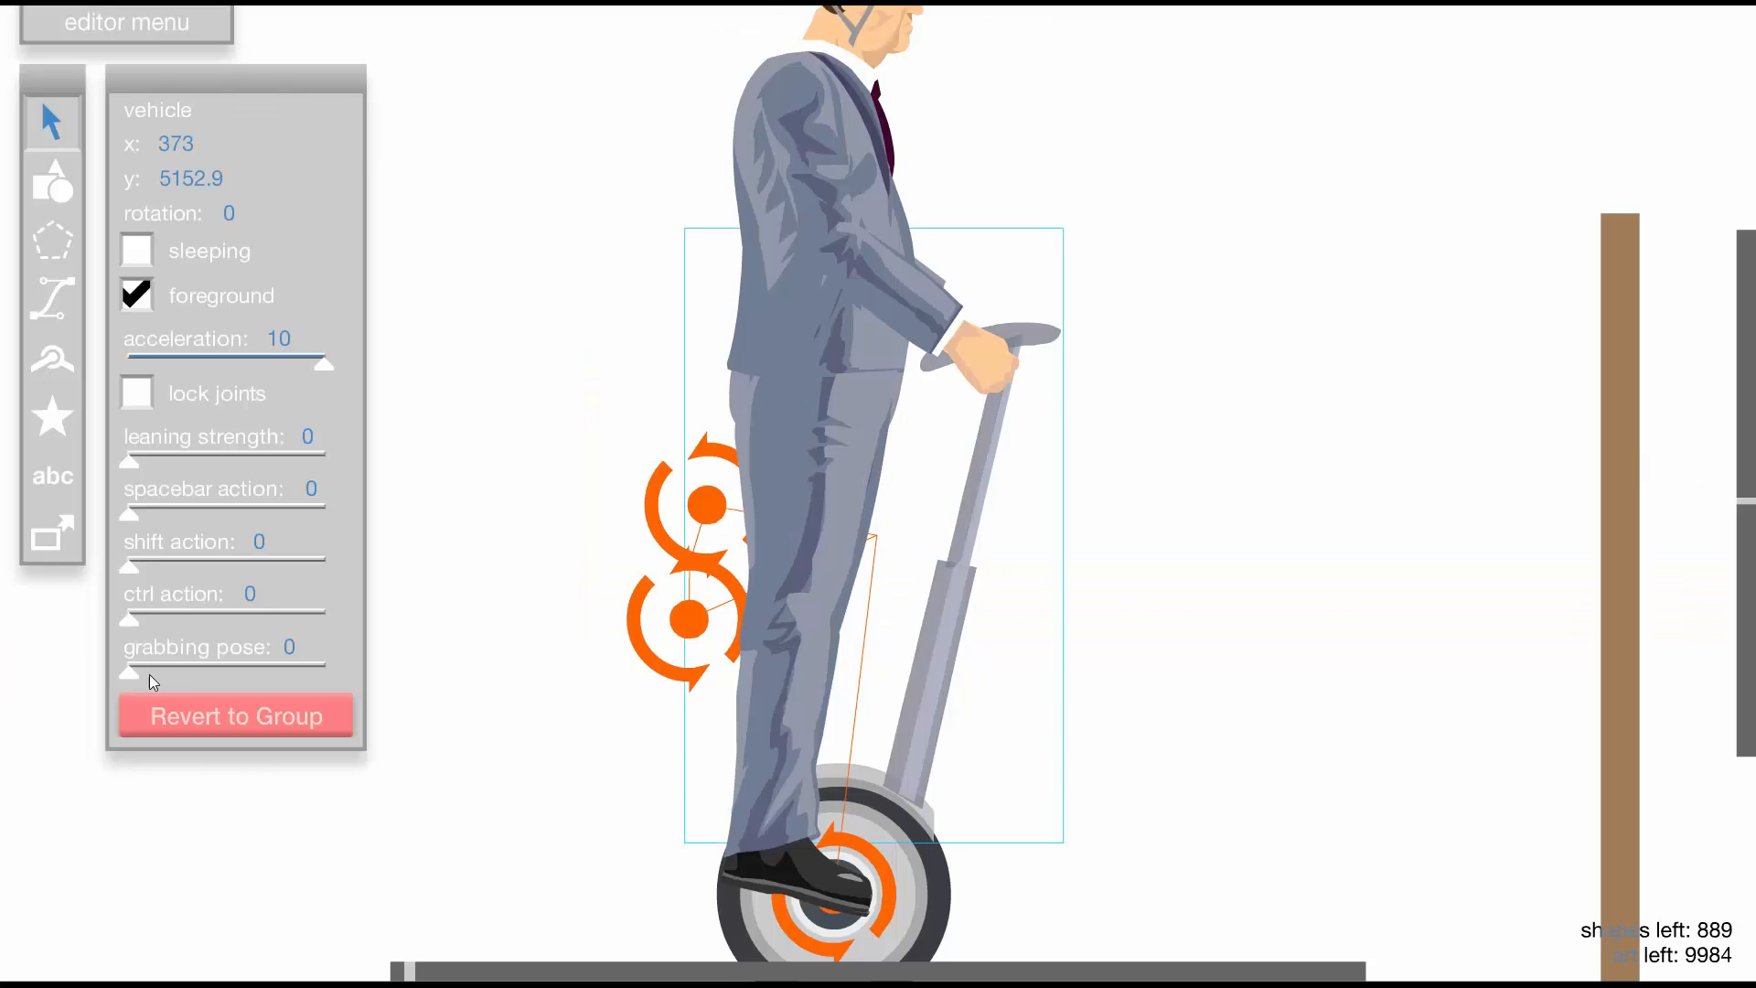
{"action": "left_click_drag", "start_coordinate": [133, 673], "coordinate": [324, 676]}
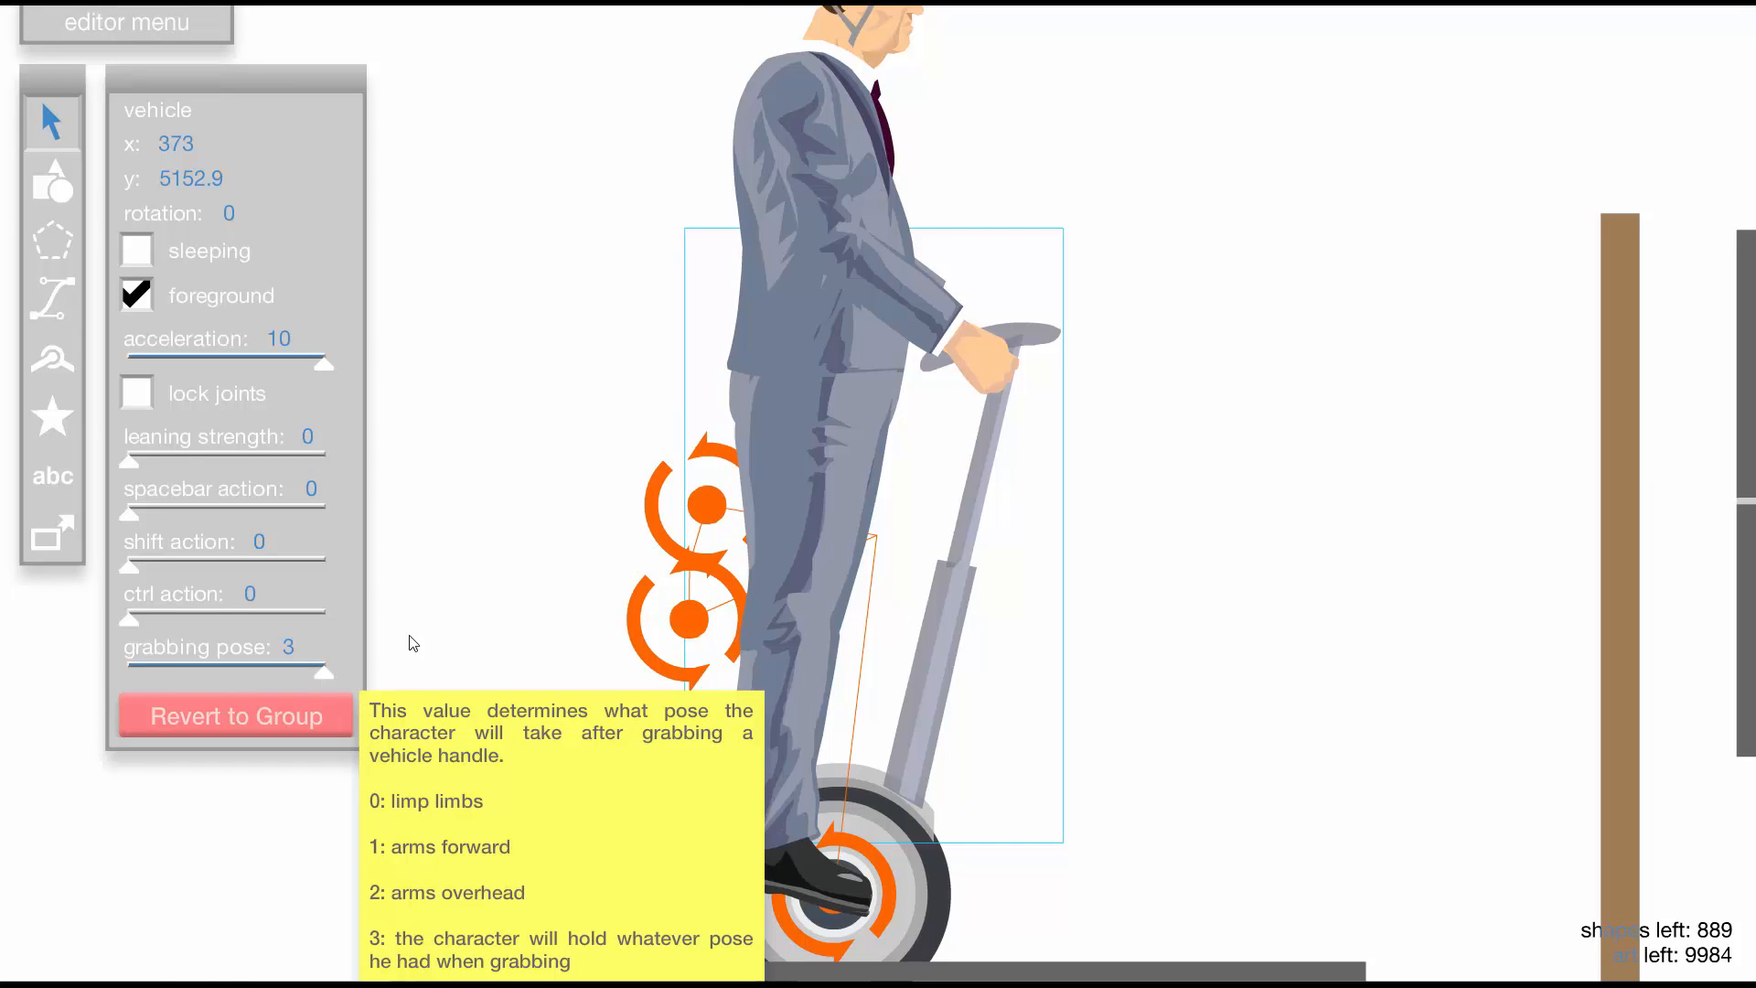
{"action": "key", "text": "t"}
{"action": "key", "text": "Up"}
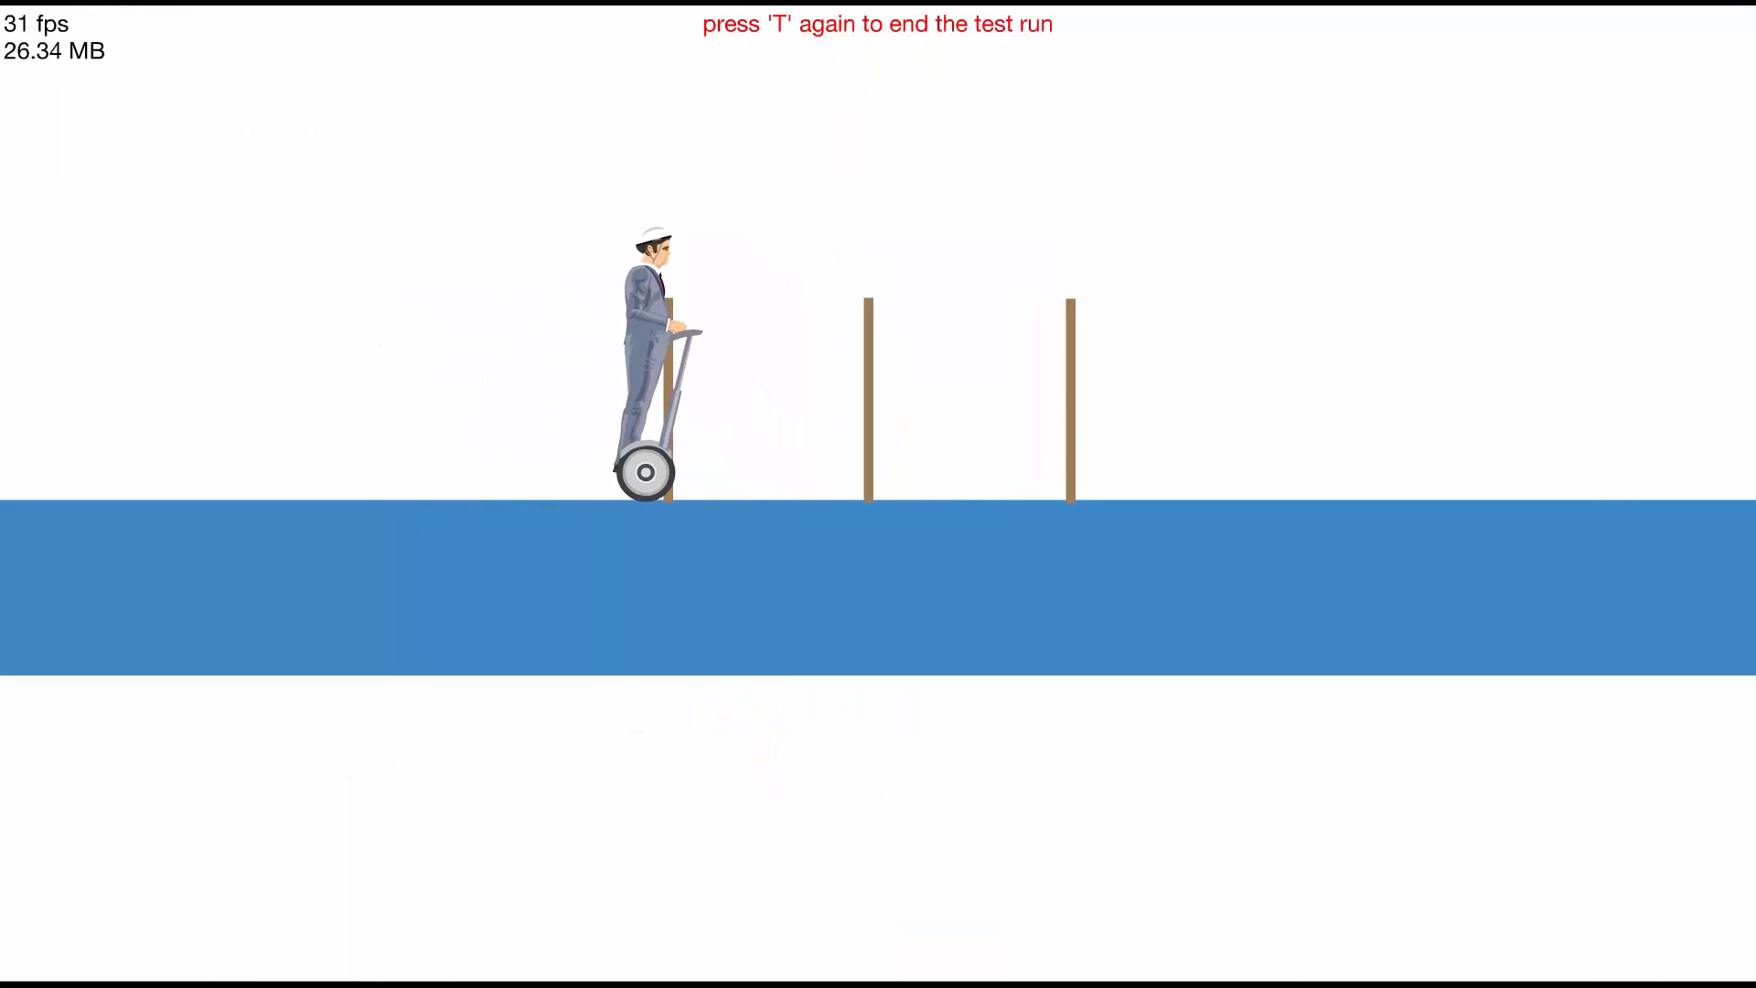
{"action": "key", "text": "Down"}
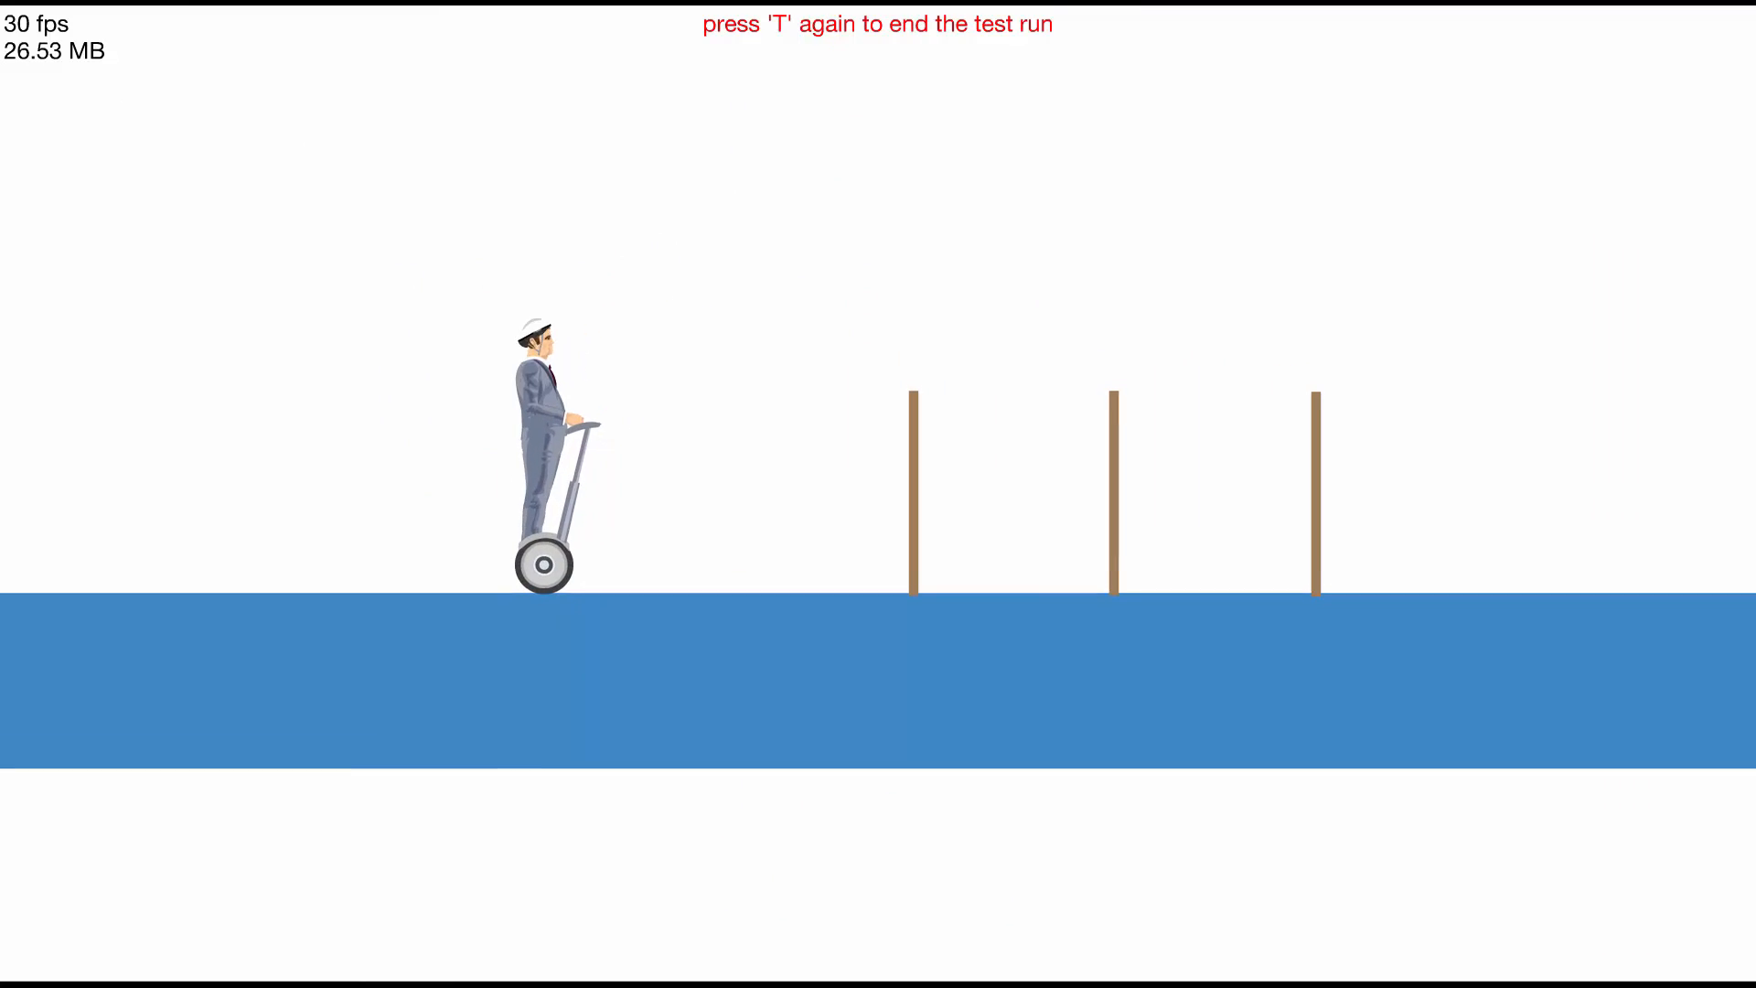
{"action": "key", "text": "Up"}
{"action": "key", "text": "Down"}
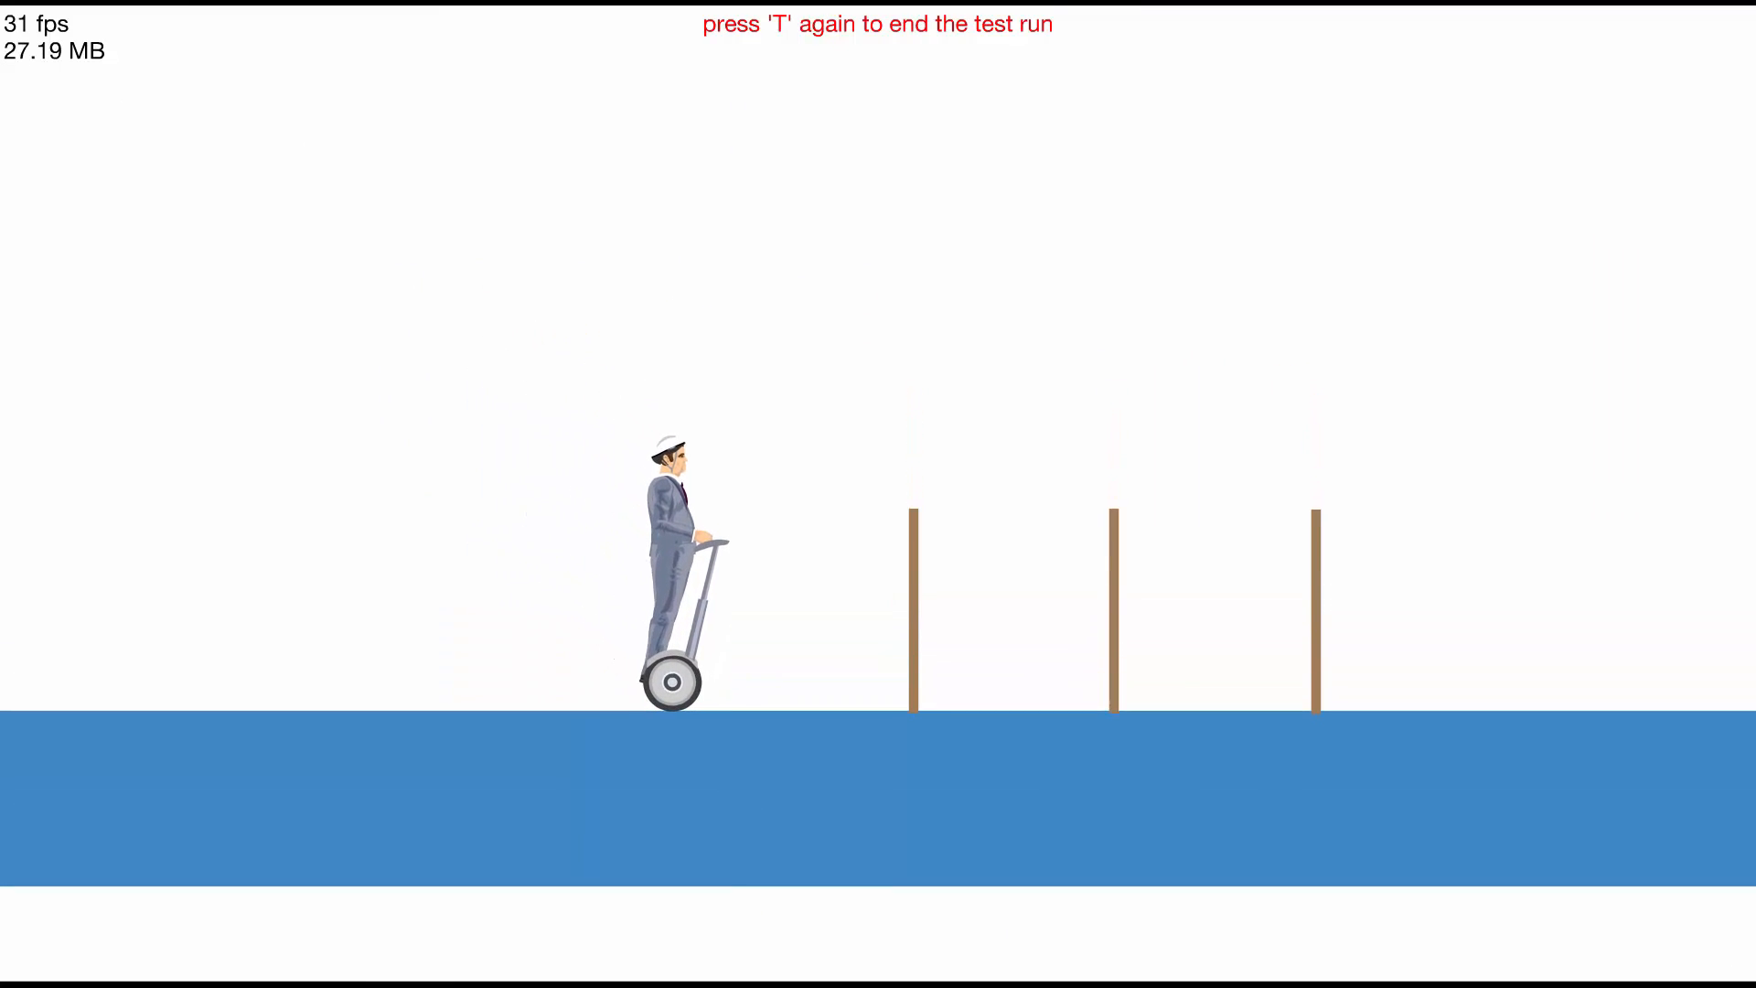
{"action": "key", "text": "t"}
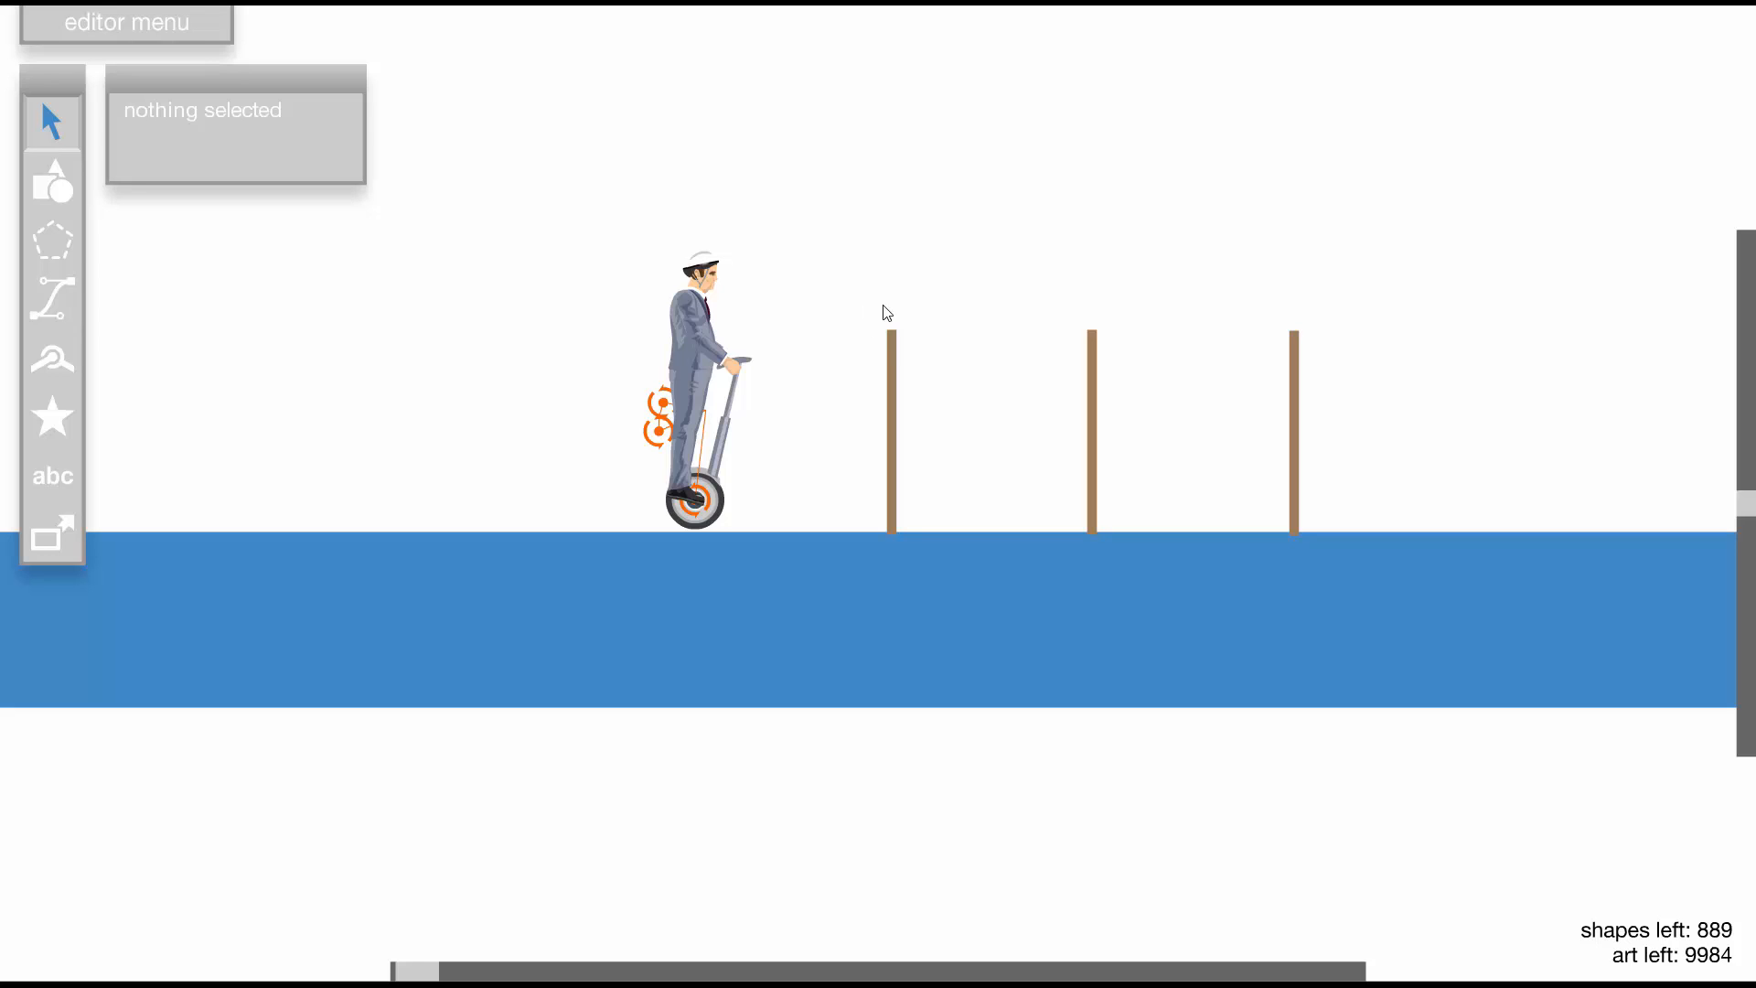
Place a jet on the segway's steering post and attach it to the vehicle with a pin joint
{"action": "left_click", "coordinate": [53, 417]}
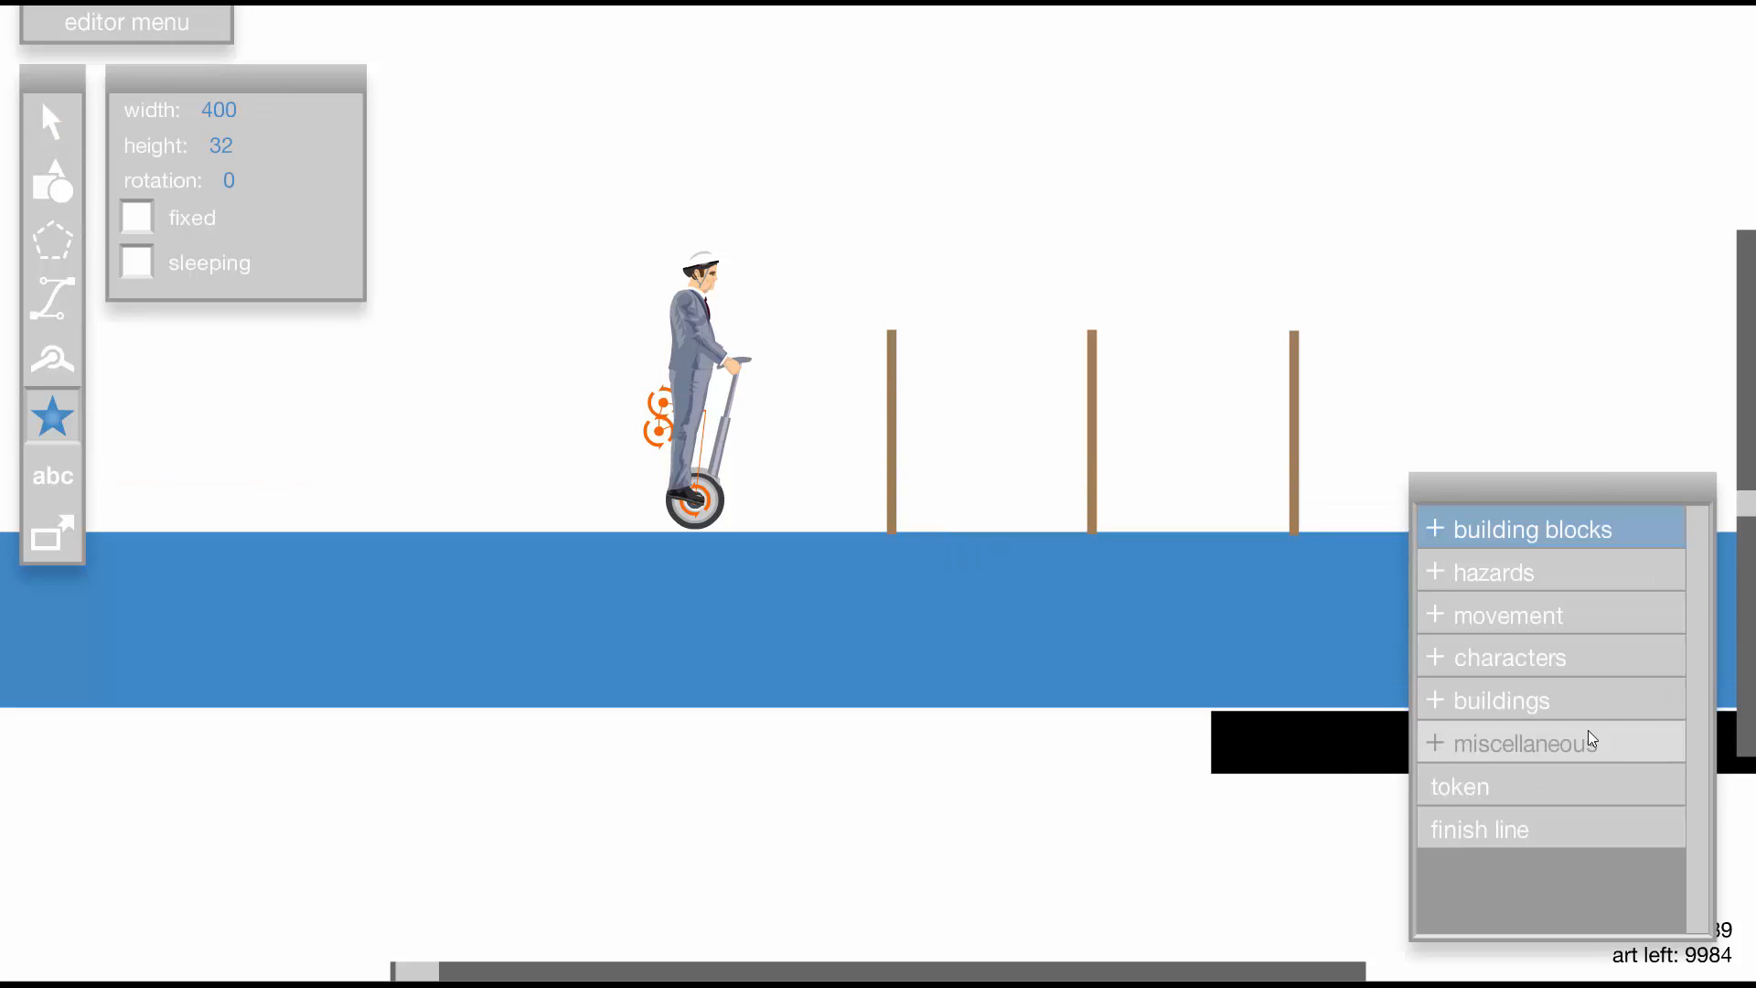
{"action": "left_click", "coordinate": [1553, 748]}
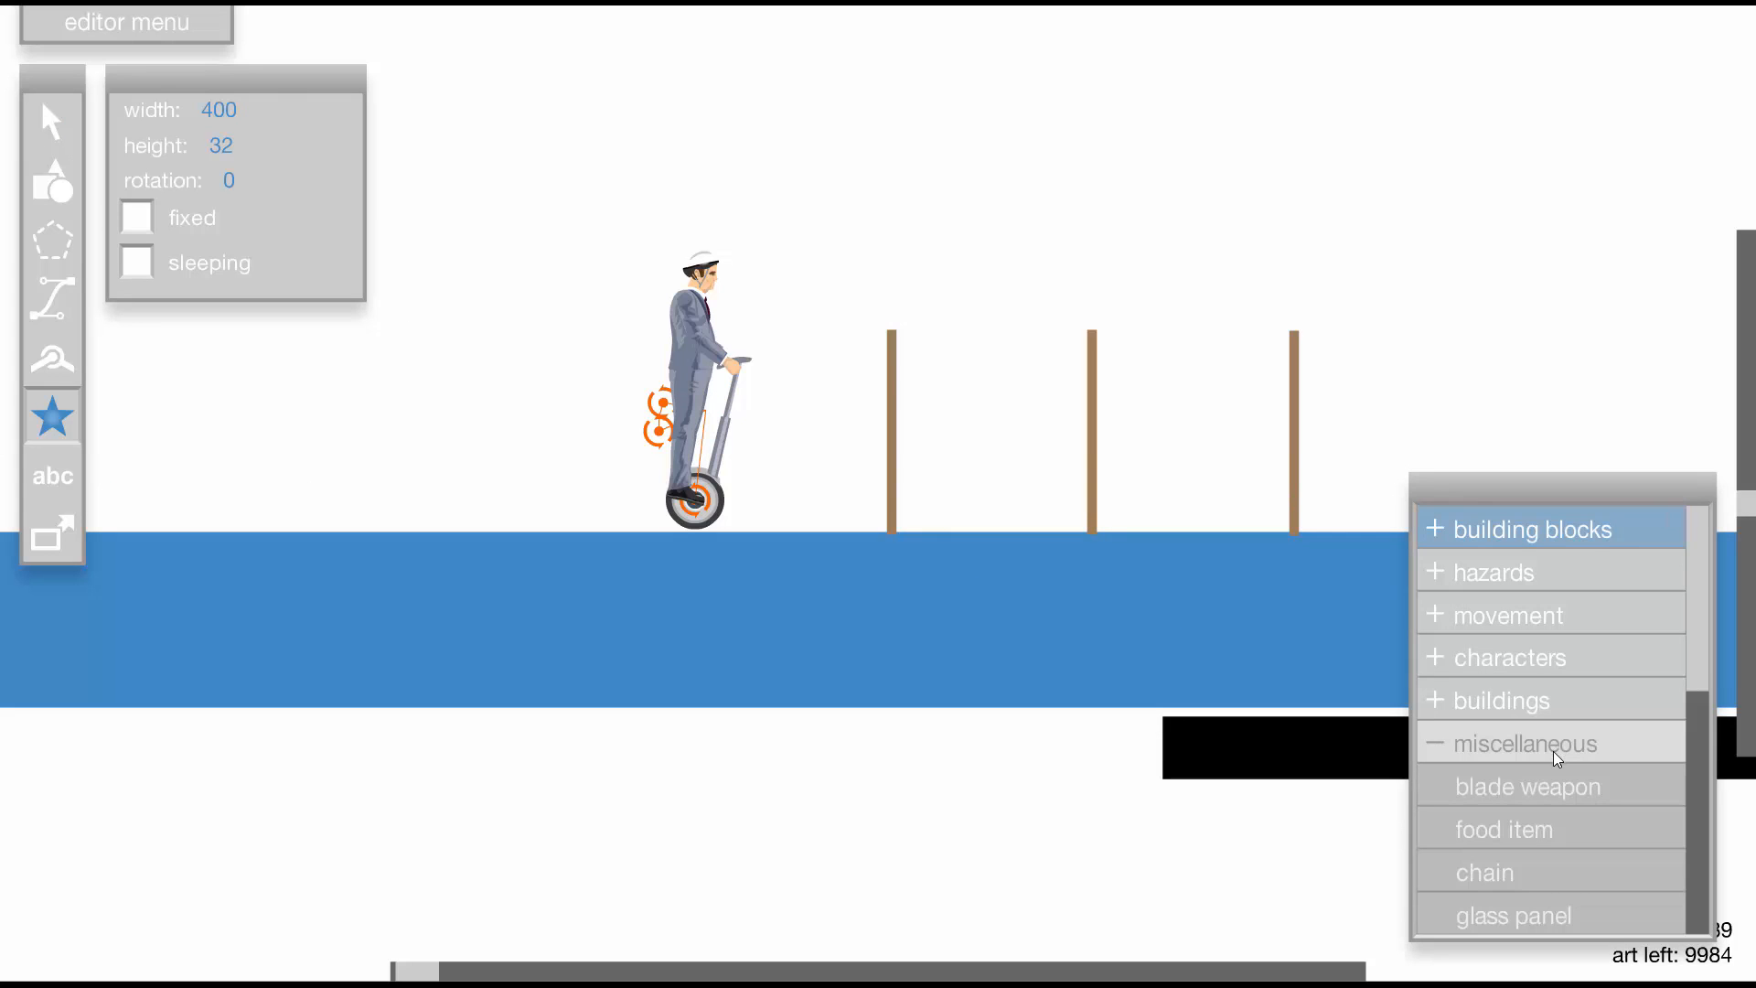
{"action": "left_click", "coordinate": [1553, 750]}
{"action": "left_click", "coordinate": [1555, 624]}
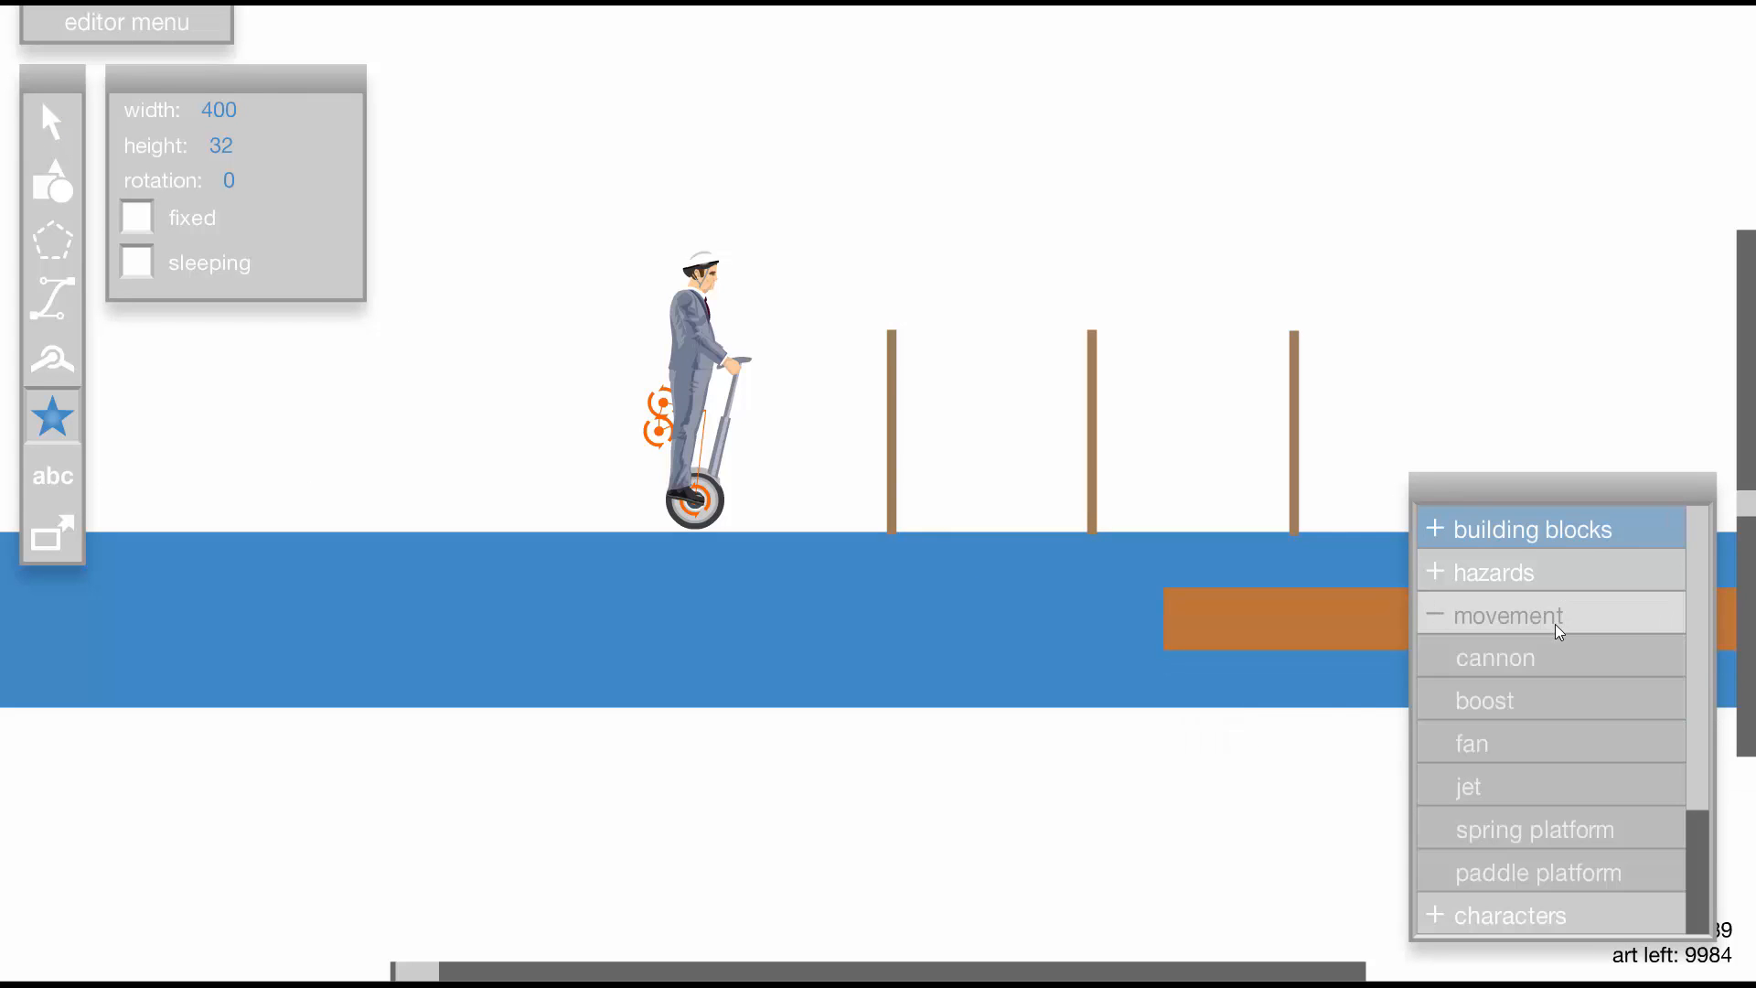
{"action": "left_click", "coordinate": [1534, 788]}
{"action": "scroll", "coordinate": [678, 366], "scroll_direction": "up", "scroll_amount": 3}
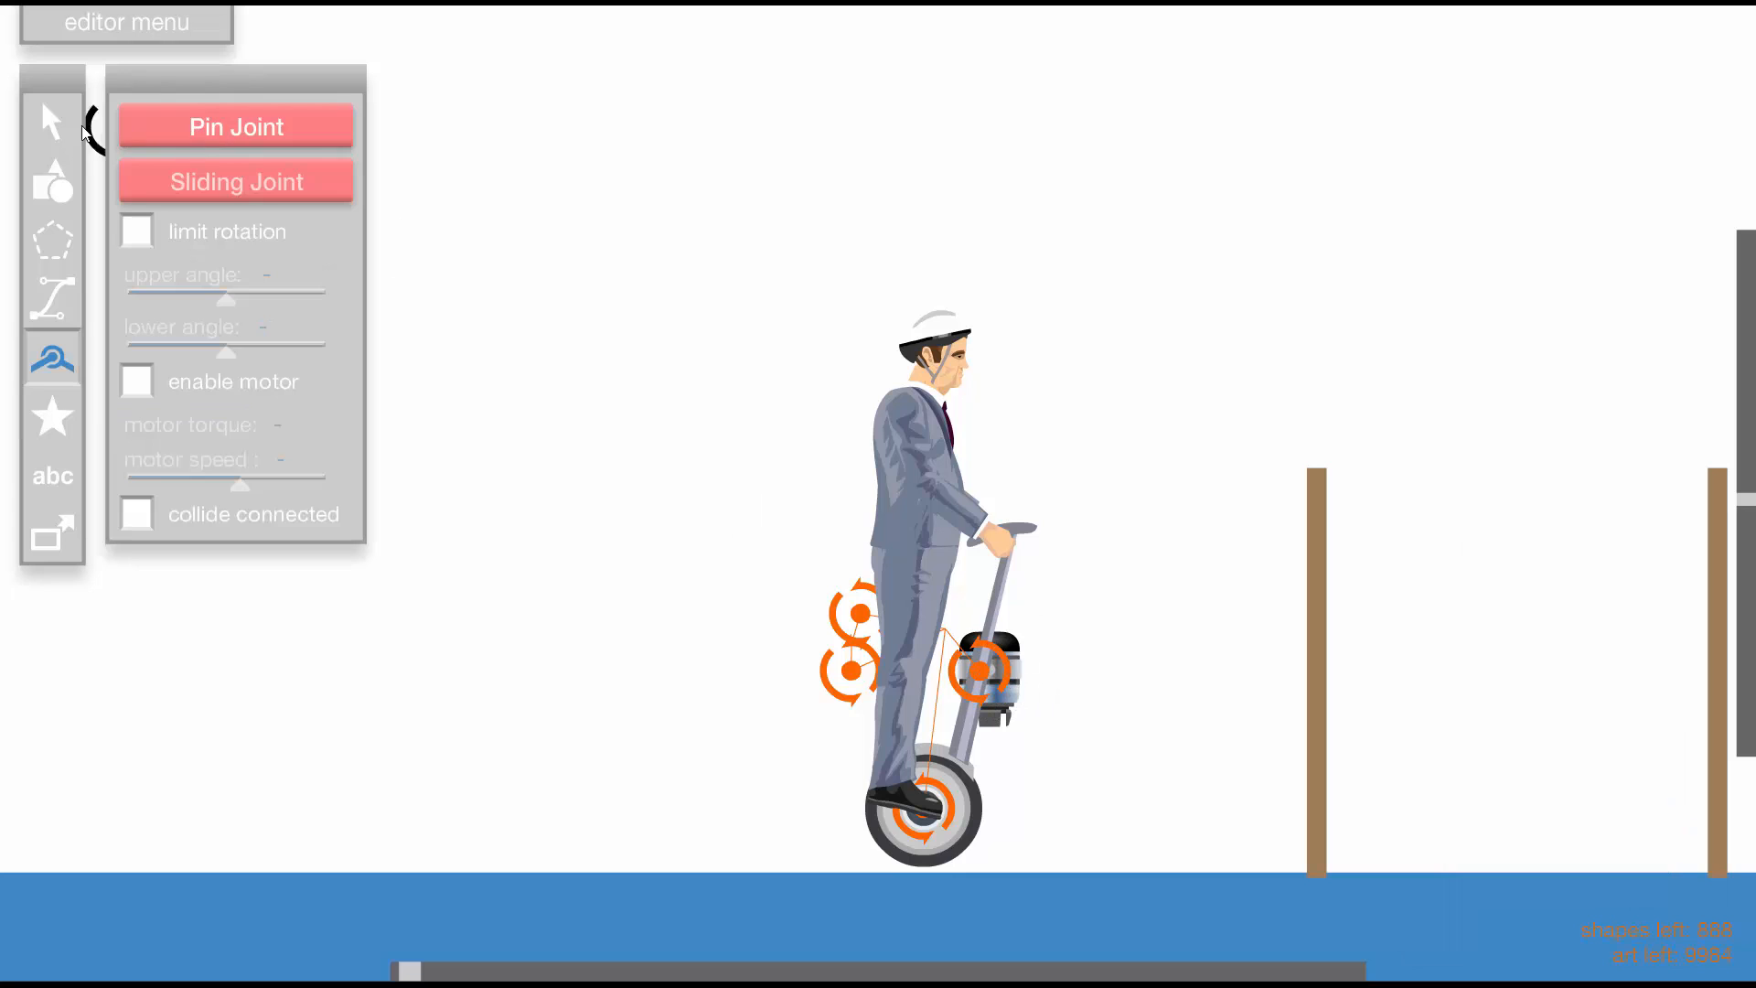
Move the jet off the steering post to in front of the rider and set the vehicle's spacebar action to 2
{"action": "left_click", "coordinate": [81, 130]}
{"action": "left_click", "coordinate": [984, 668]}
{"action": "left_click_drag", "start_coordinate": [989, 703], "coordinate": [1123, 530]}
{"action": "left_click", "coordinate": [1000, 606]}
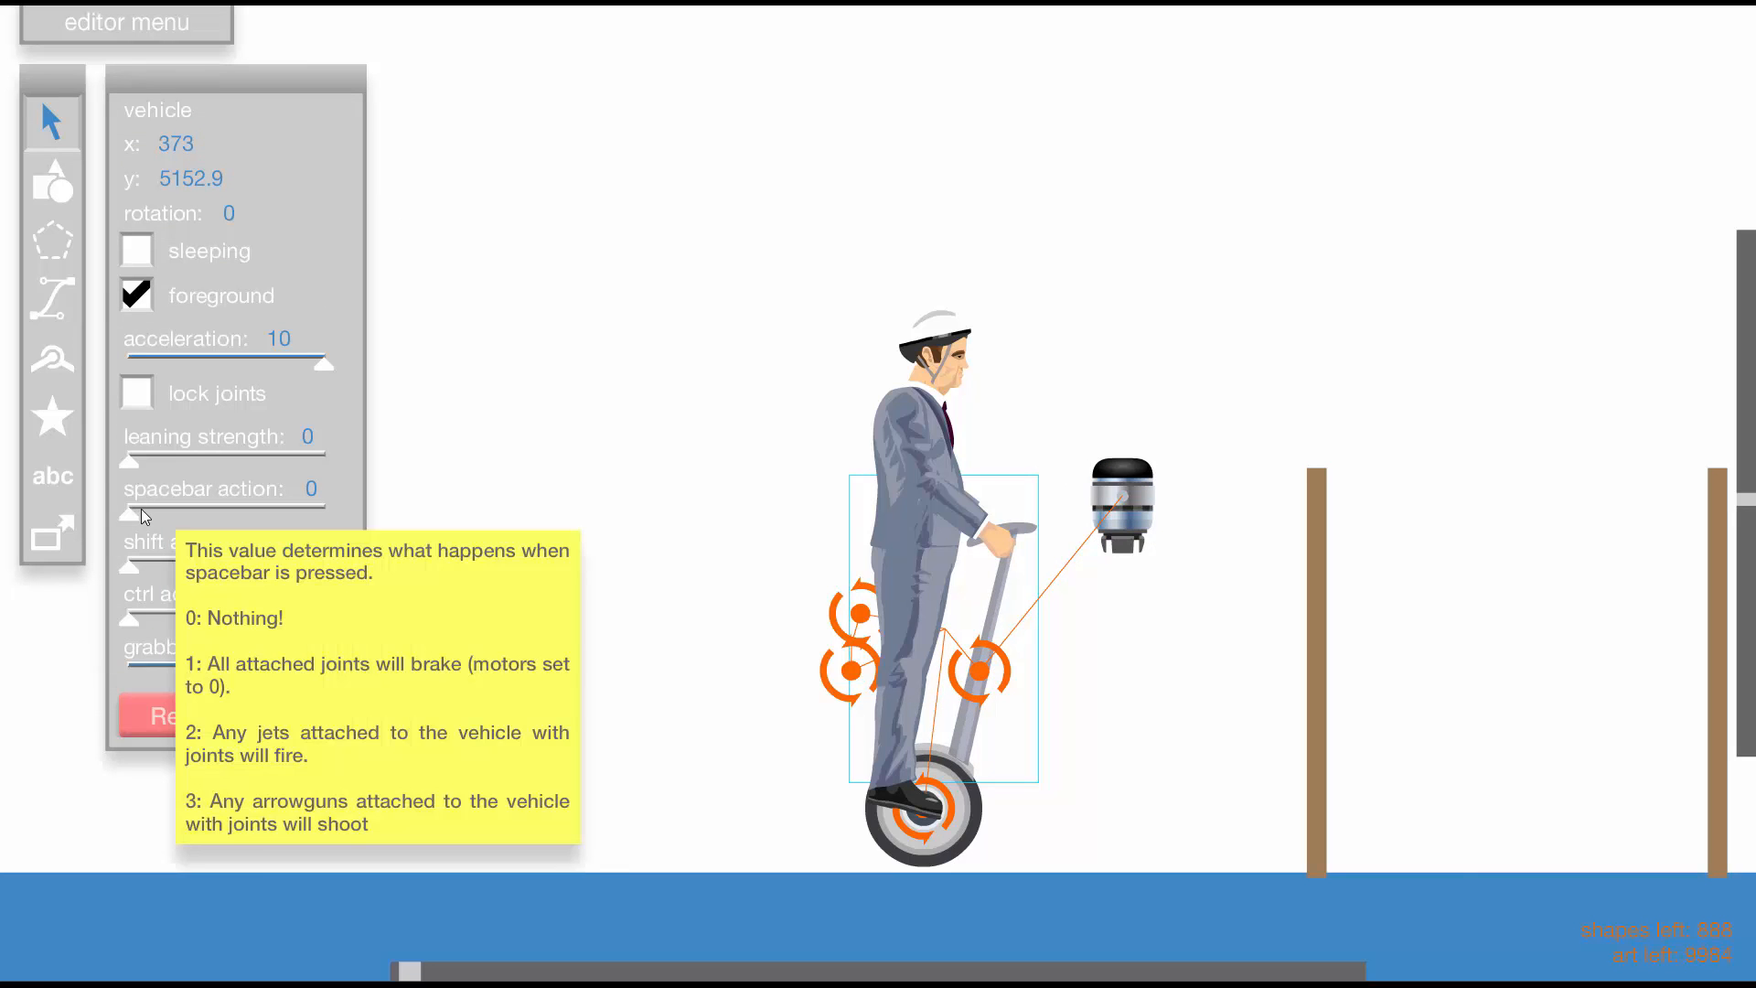
{"action": "left_click_drag", "start_coordinate": [139, 508], "coordinate": [240, 510]}
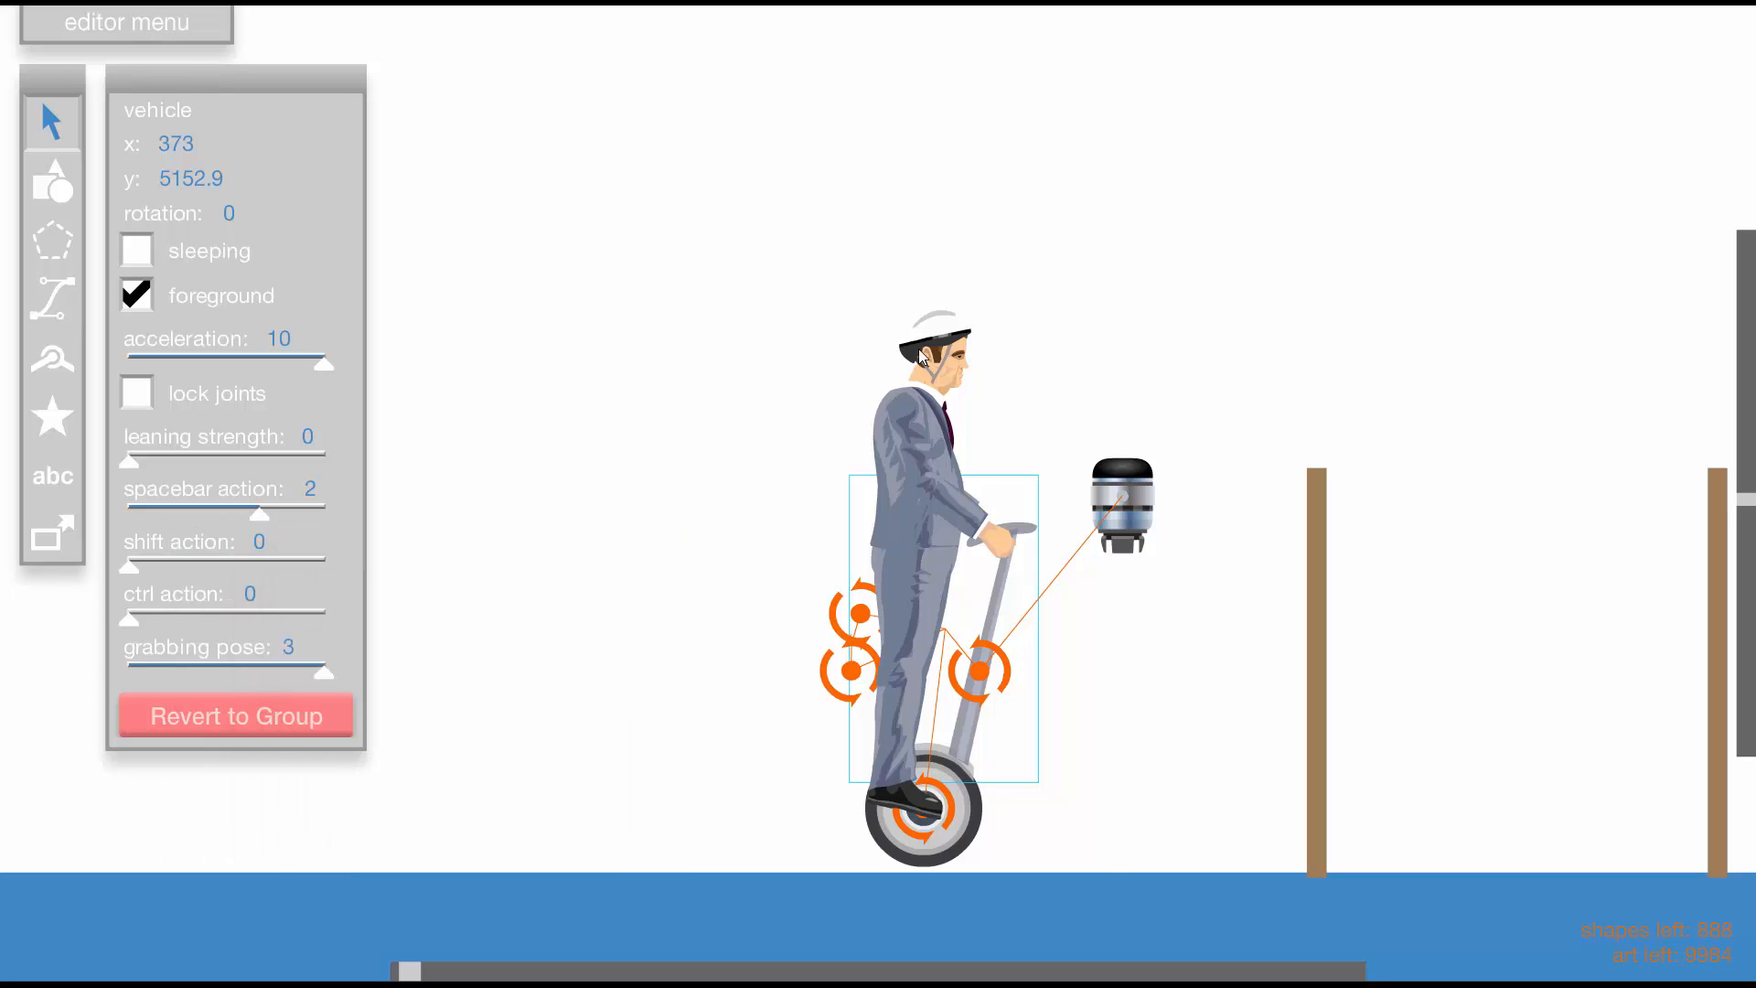
Move the jointed jet far up above the segway, out of the riding area
{"action": "left_click", "coordinate": [918, 352]}
{"action": "key", "text": "minus"}
{"action": "left_click", "coordinate": [667, 349]}
{"action": "key", "text": "minus"}
{"action": "left_click_drag", "start_coordinate": [613, 549], "coordinate": [556, 39]}
Test the segway's jet by firing it repeatedly while driving forward and backward
{"action": "key", "text": "t"}
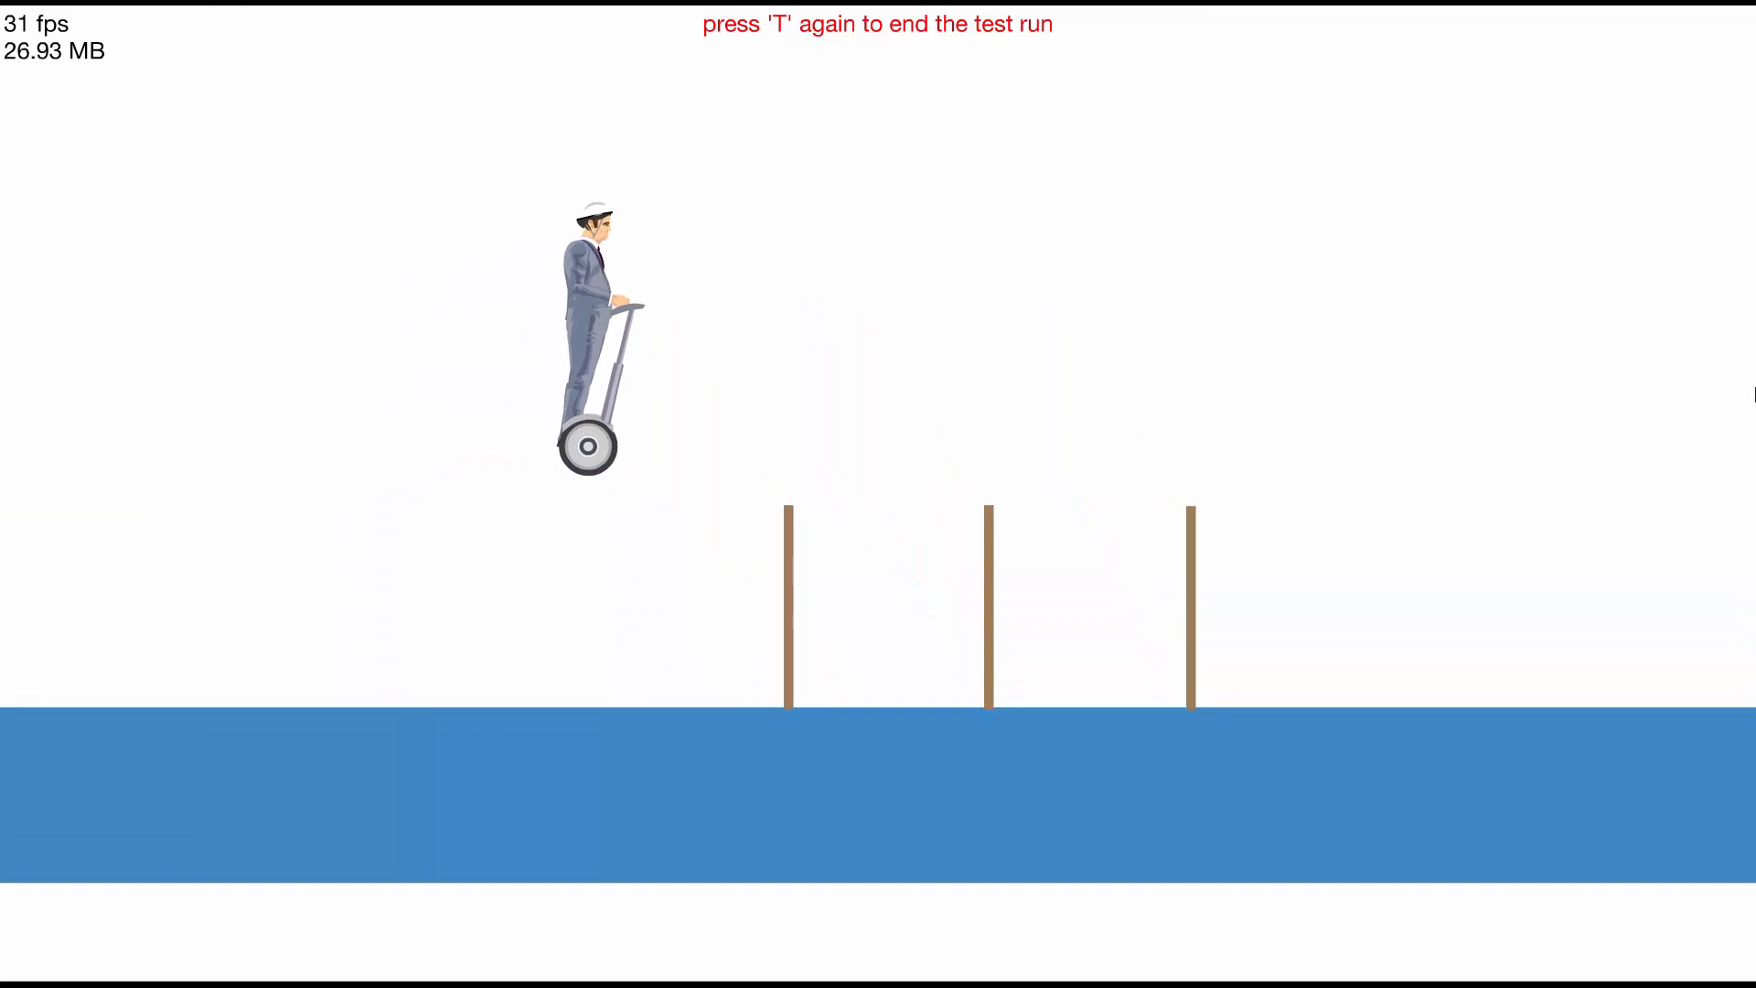
{"action": "key", "text": "space"}
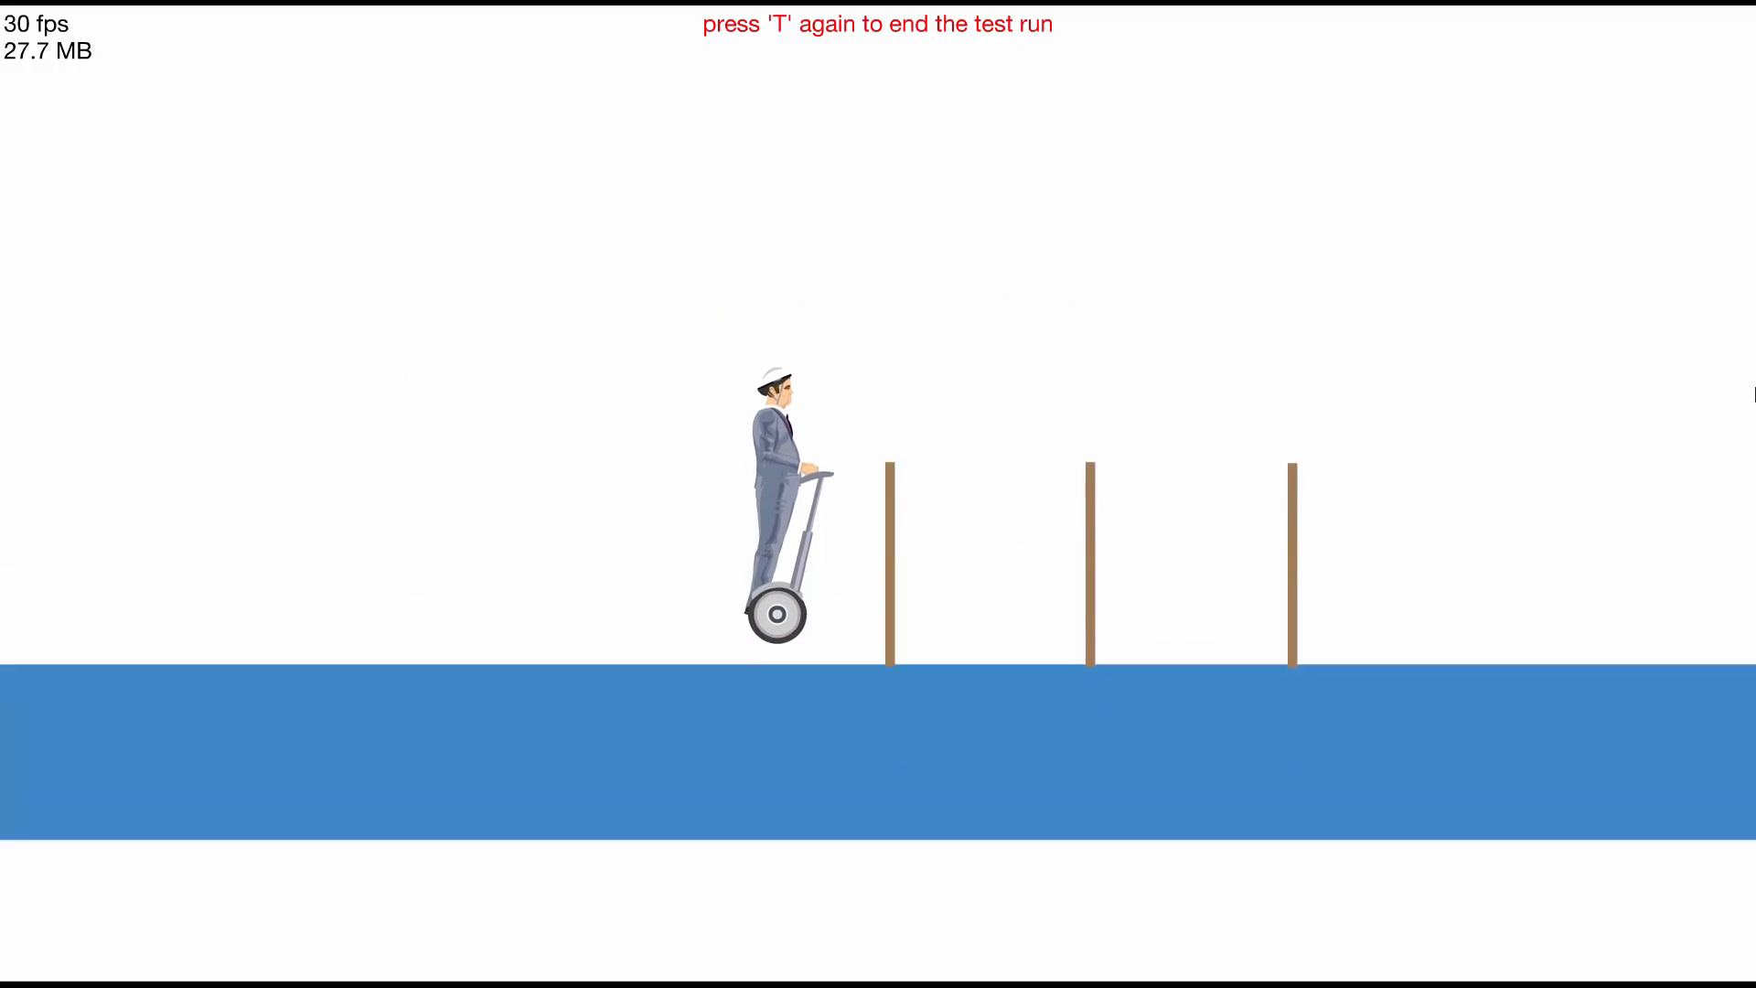
{"action": "key", "text": "Down"}
{"action": "key", "text": "Up"}
{"action": "key", "text": "space"}
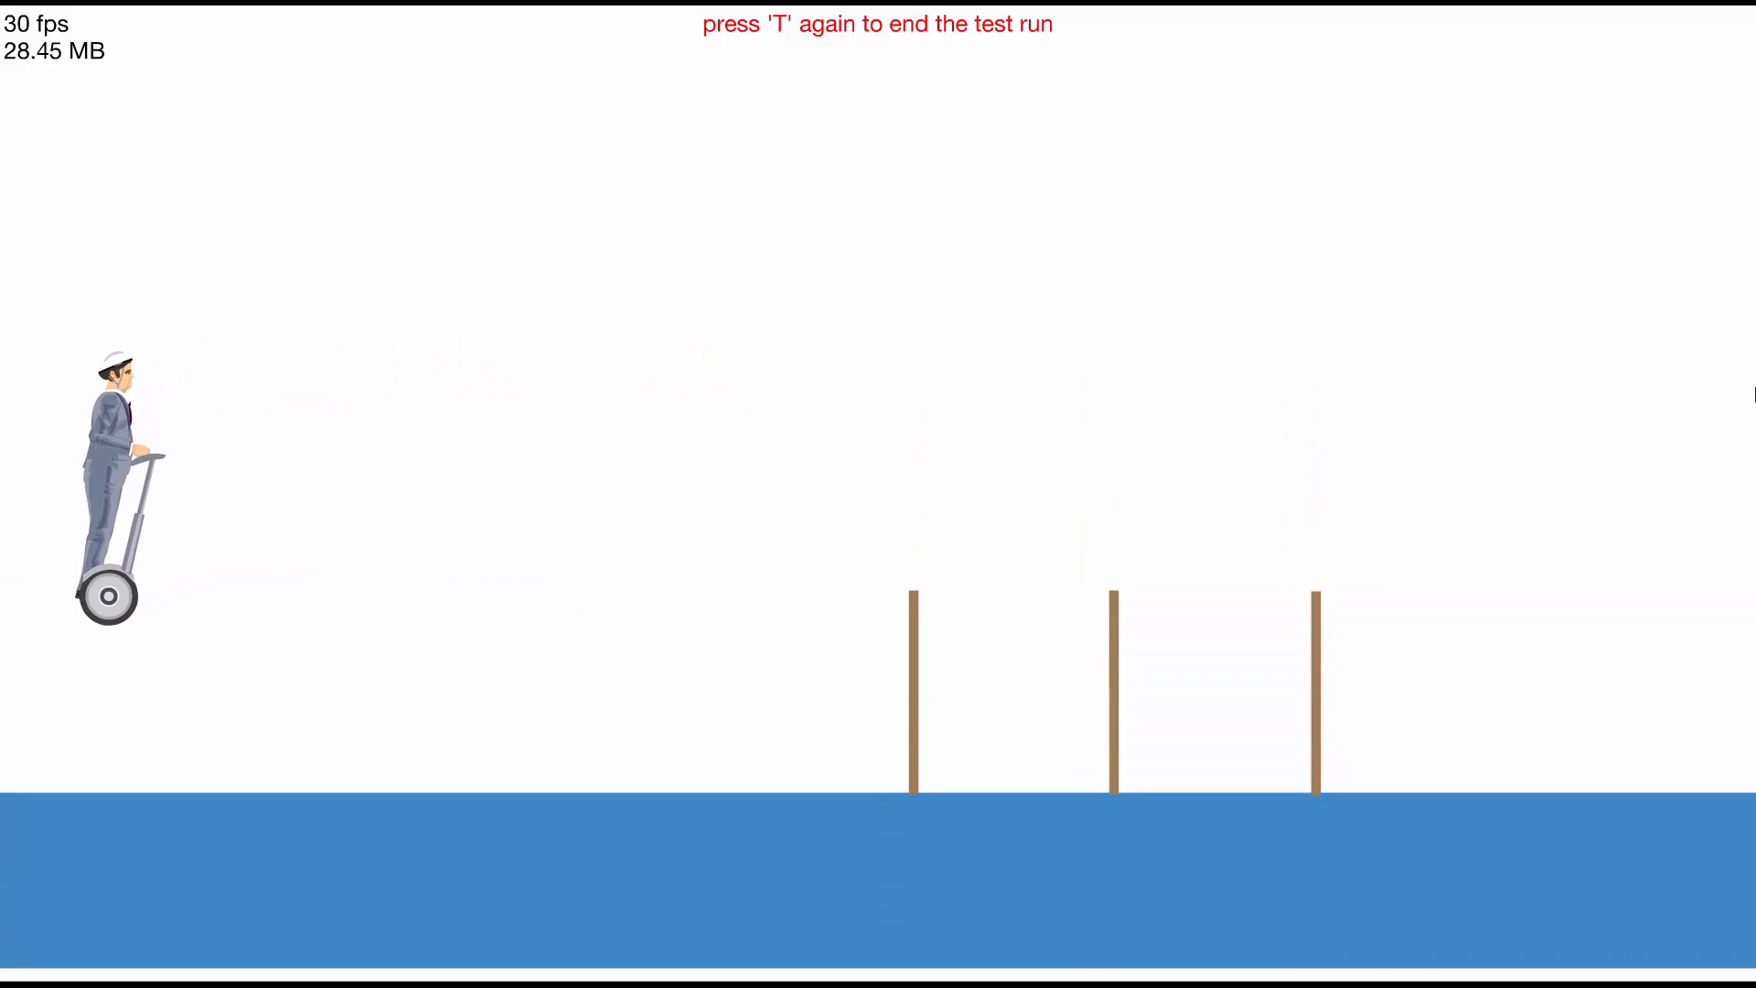
{"action": "key", "text": "space"}
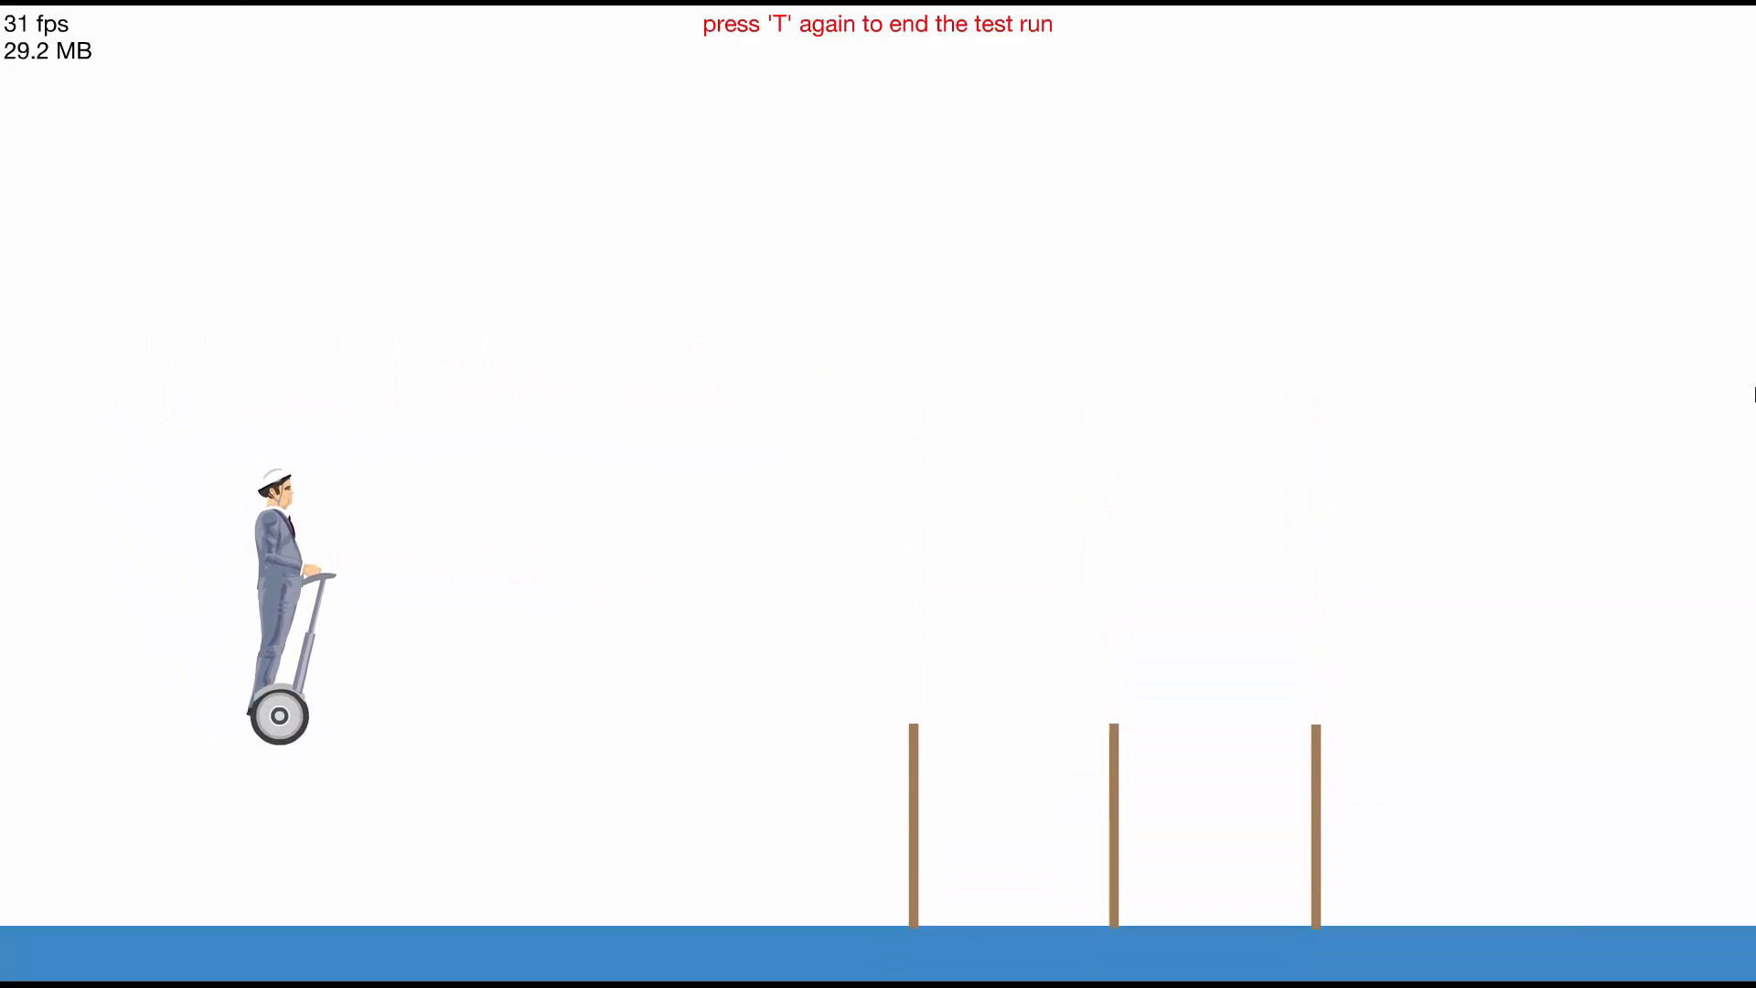
{"action": "key", "text": "t"}
Place a 40 by 40 trigger in the air behind the segway rider
{"action": "scroll", "coordinate": [740, 529], "scroll_direction": "up", "scroll_amount": 1}
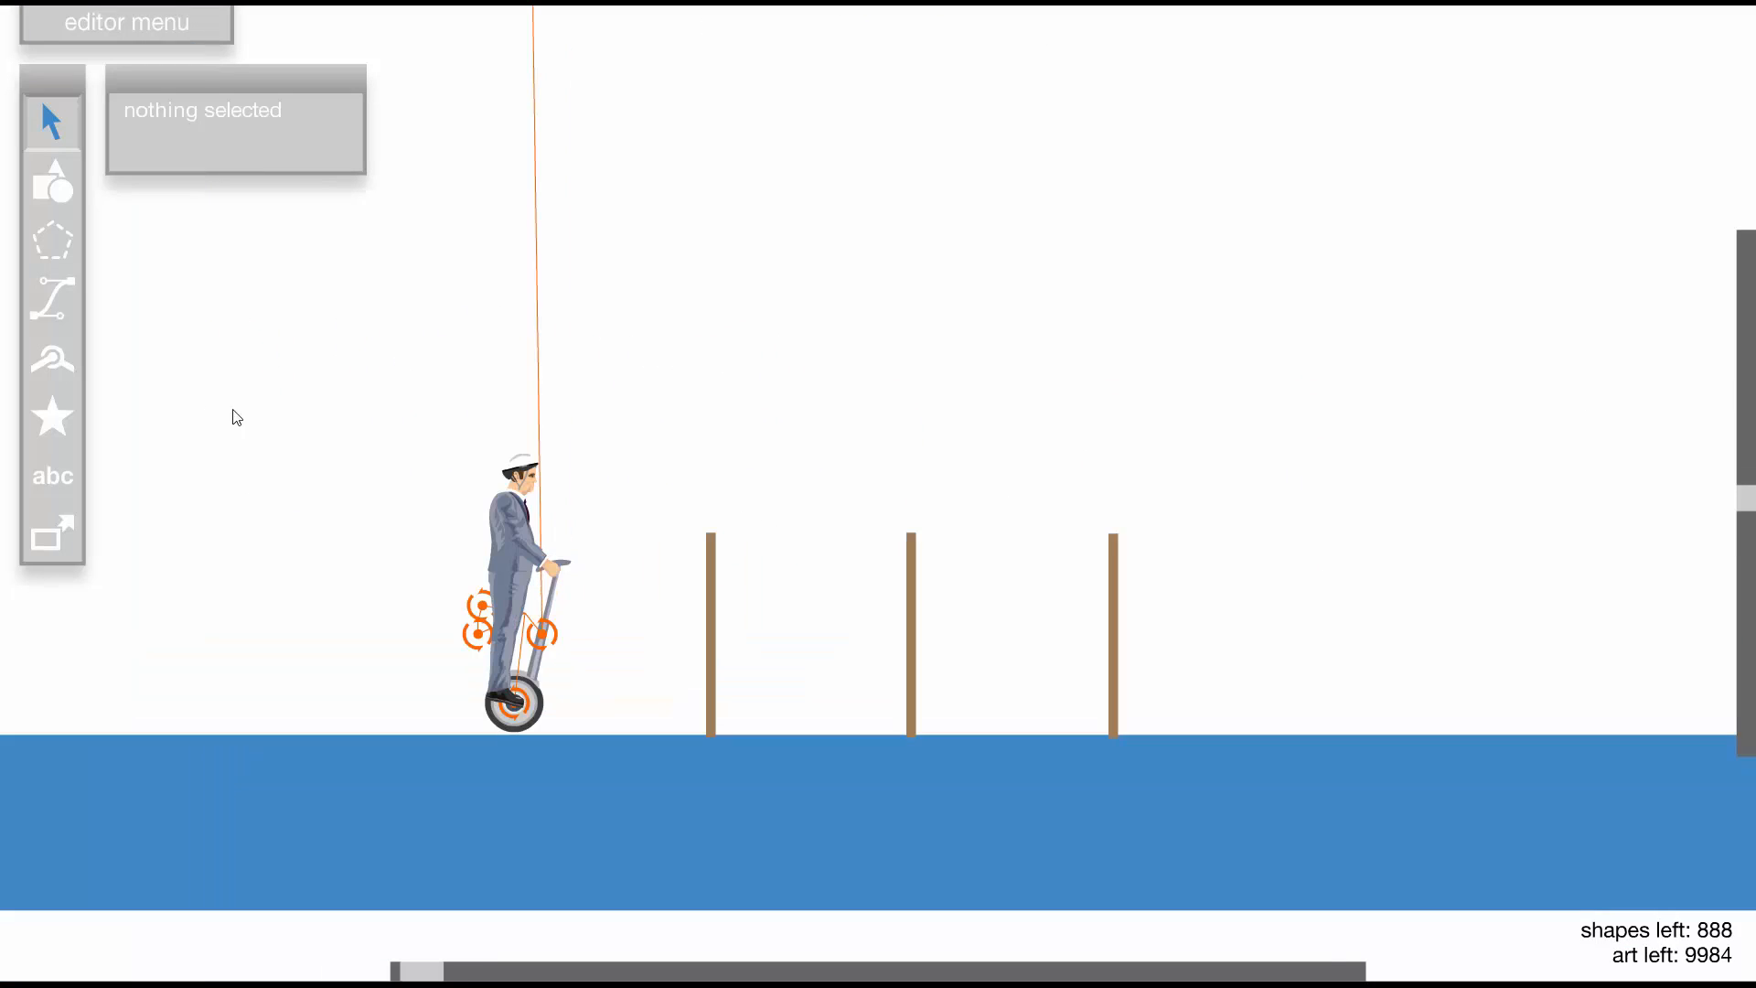
{"action": "left_click", "coordinate": [51, 535]}
{"action": "scroll", "coordinate": [430, 341], "scroll_direction": "down", "scroll_amount": 2}
{"action": "scroll", "coordinate": [588, 573], "scroll_direction": "up", "scroll_amount": 2}
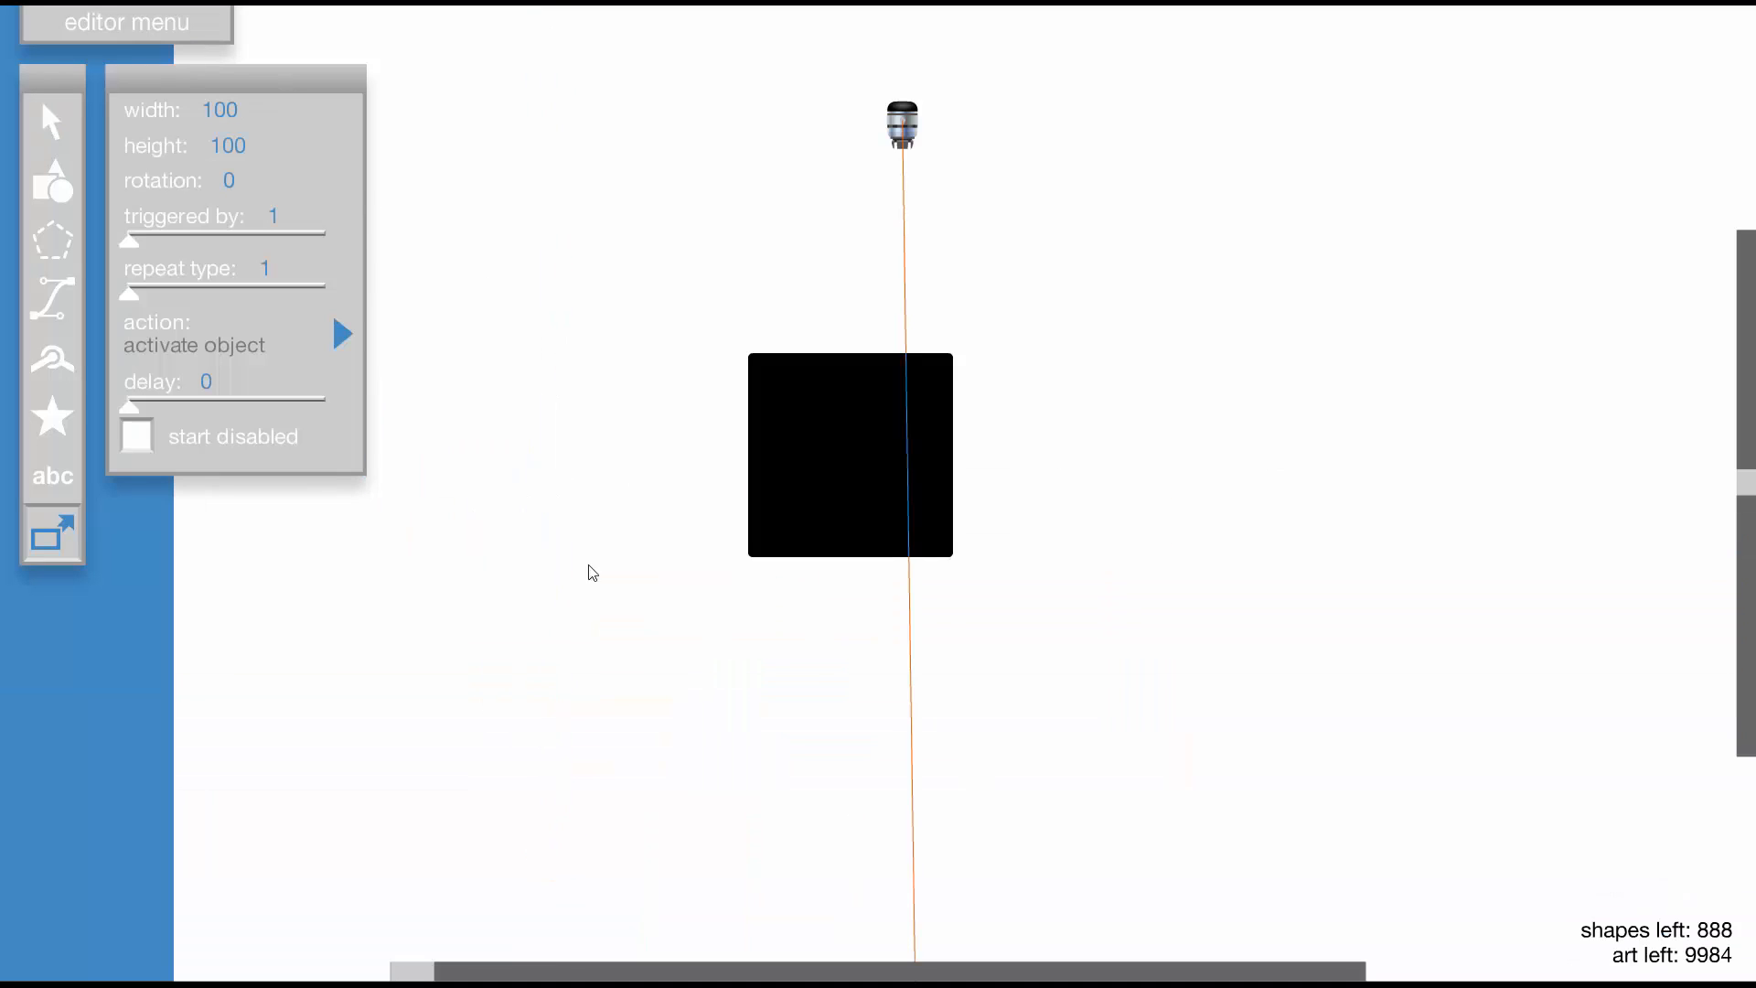
{"action": "scroll", "coordinate": [661, 622], "scroll_direction": "down", "scroll_amount": 2}
{"action": "scroll", "coordinate": [661, 622], "scroll_direction": "up", "scroll_amount": 2}
{"action": "scroll", "coordinate": [521, 330], "scroll_direction": "down", "scroll_amount": 1}
{"action": "scroll", "coordinate": [536, 317], "scroll_direction": "up", "scroll_amount": 1}
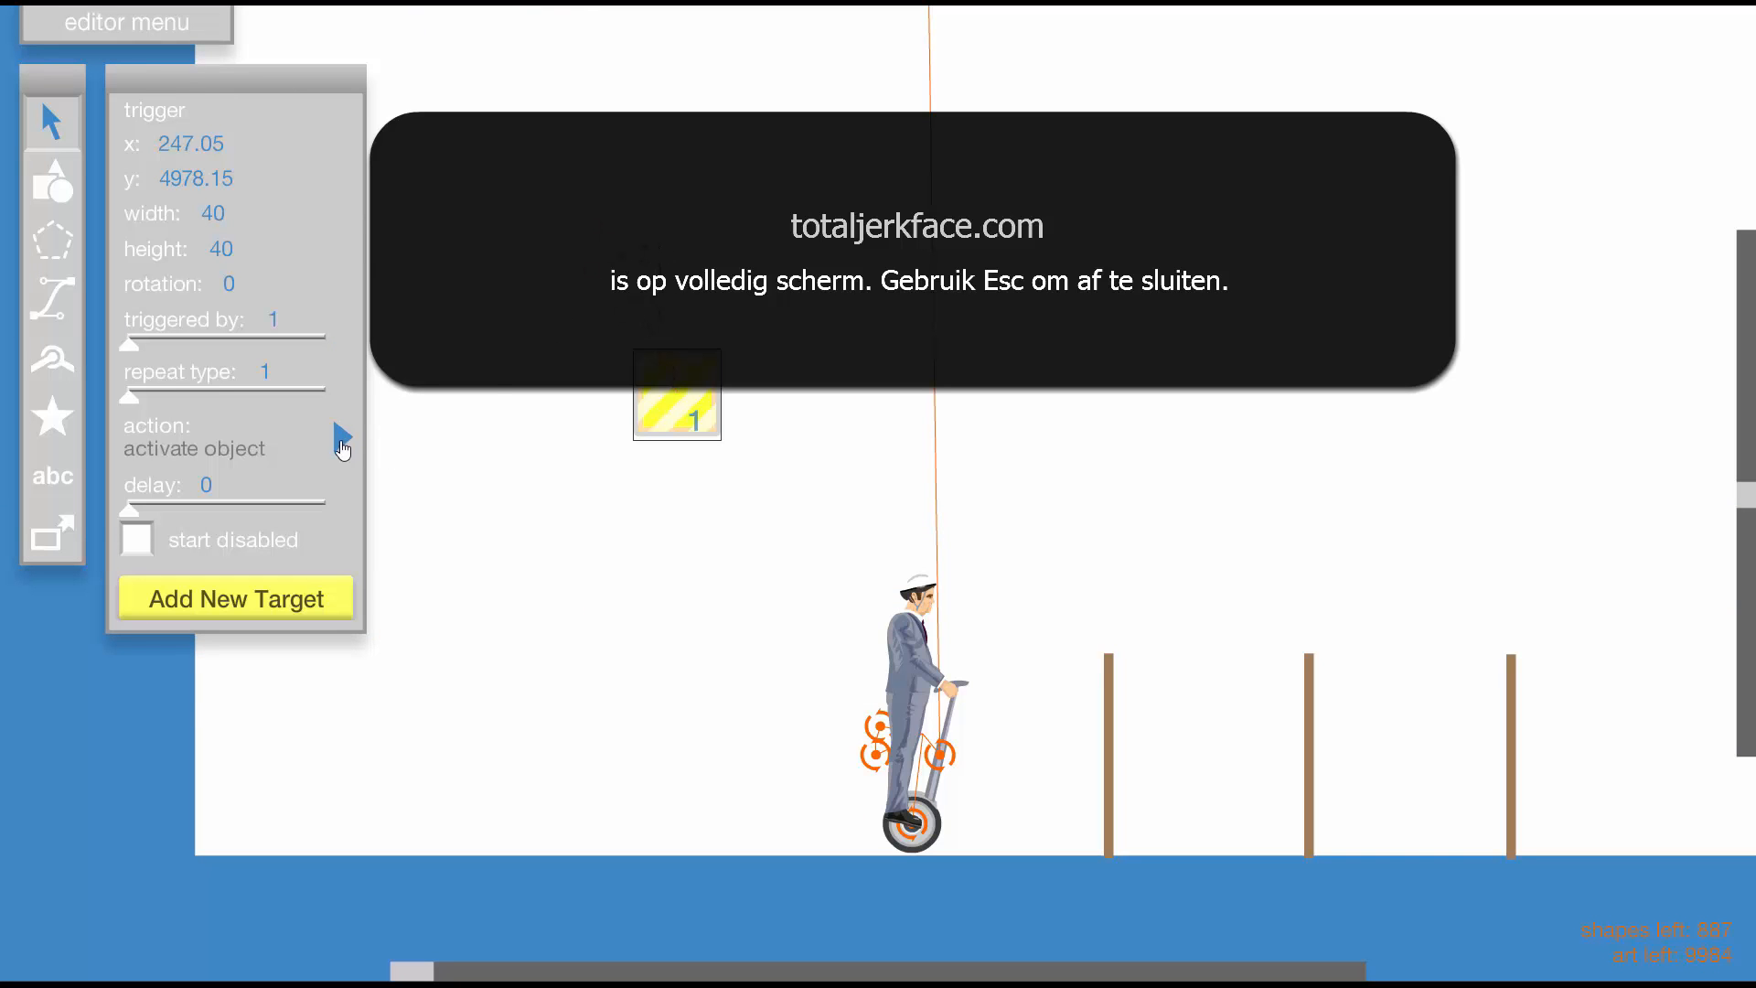
Add the segway vehicle as the trigger's target with the apply impulse action
{"action": "left_click", "coordinate": [236, 599]}
{"action": "scroll", "coordinate": [1025, 727], "scroll_direction": "up", "scroll_amount": 2}
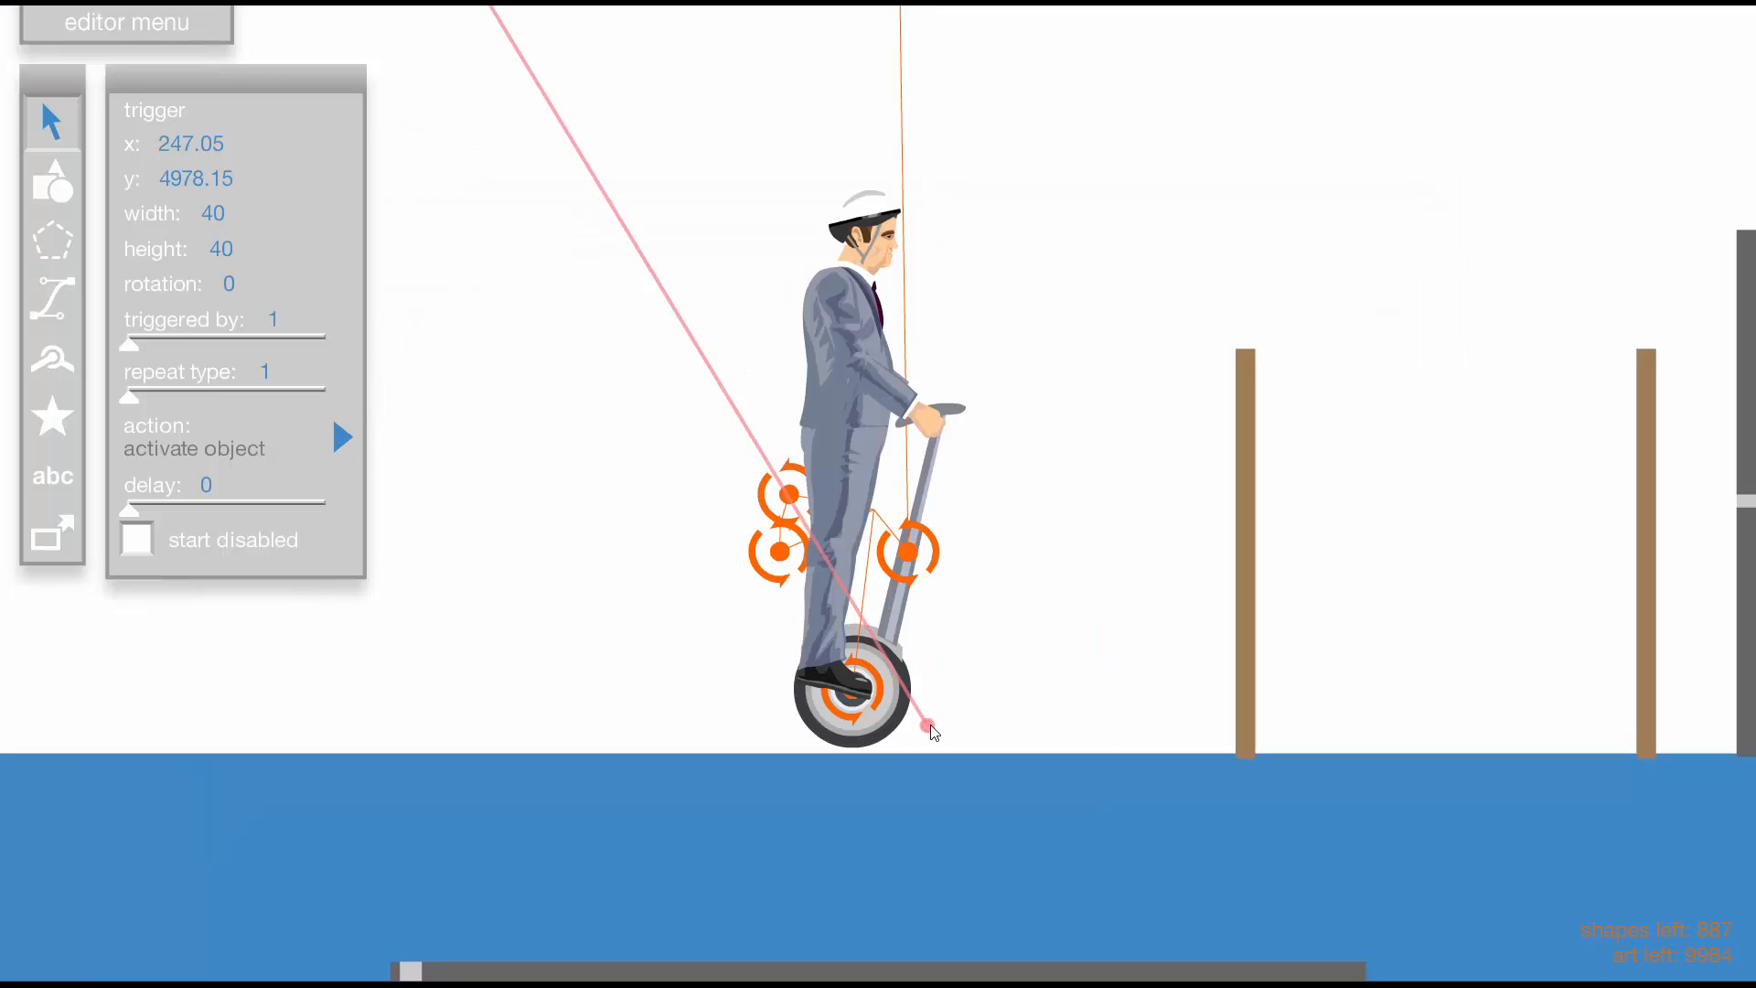
{"action": "left_click", "coordinate": [901, 620]}
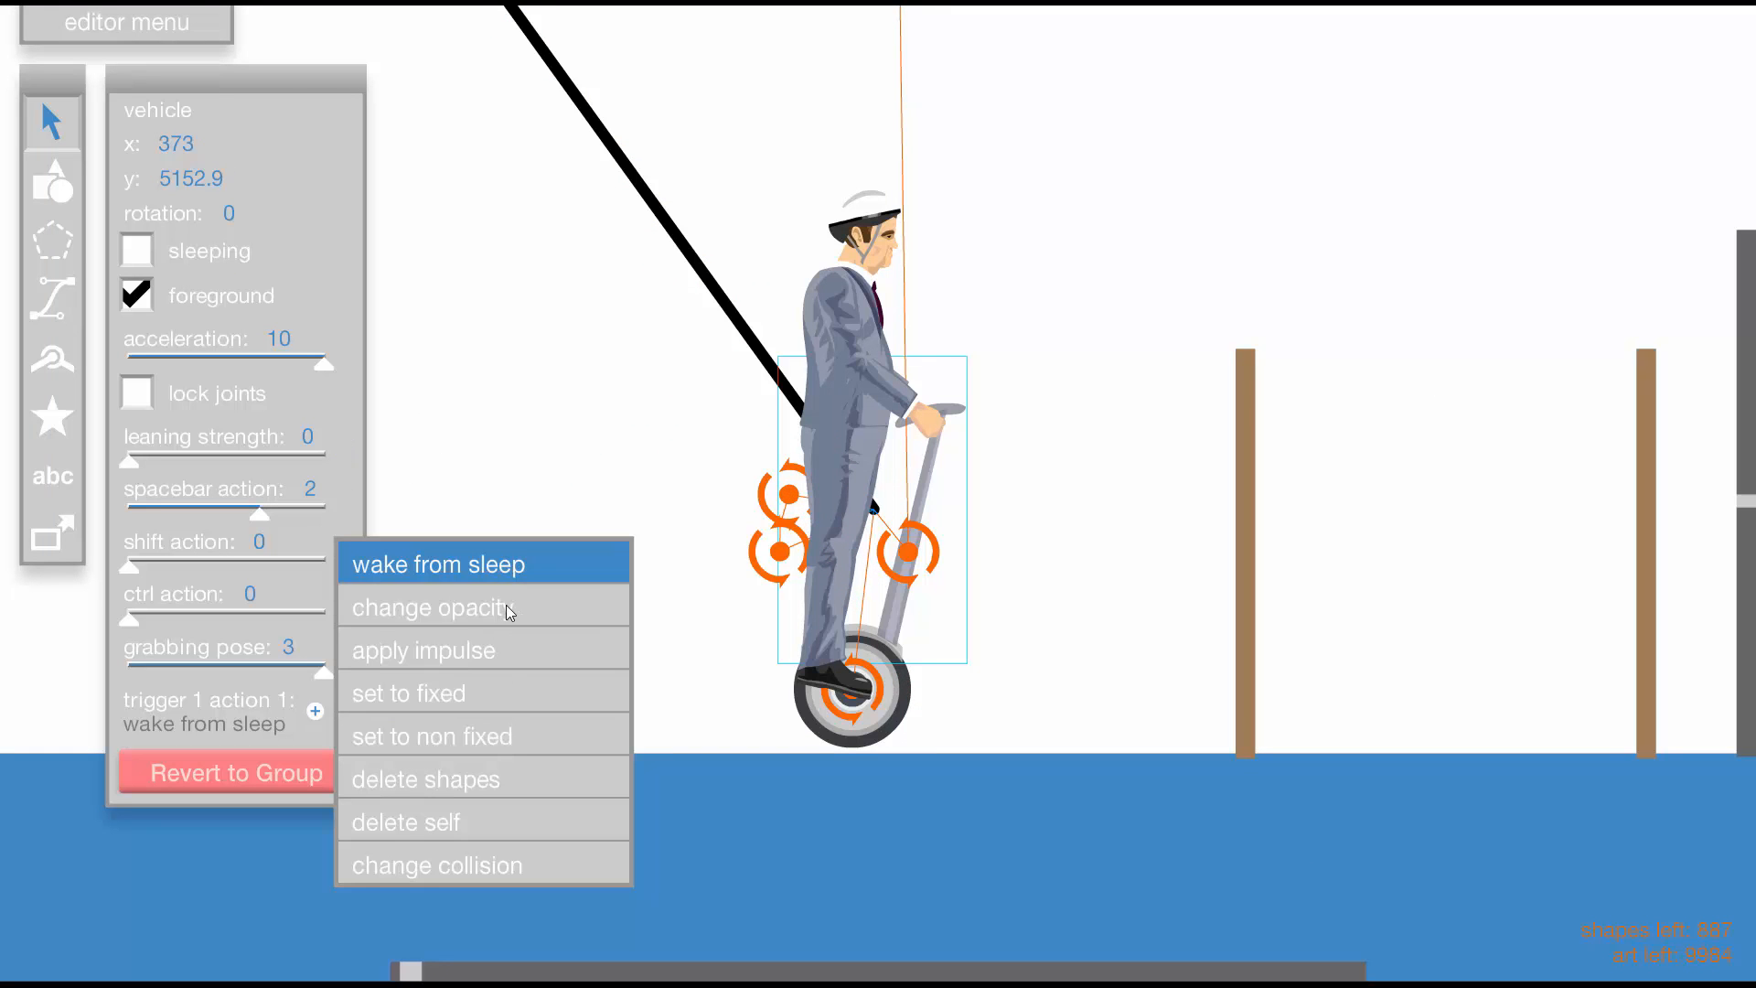
{"action": "left_click", "coordinate": [508, 648]}
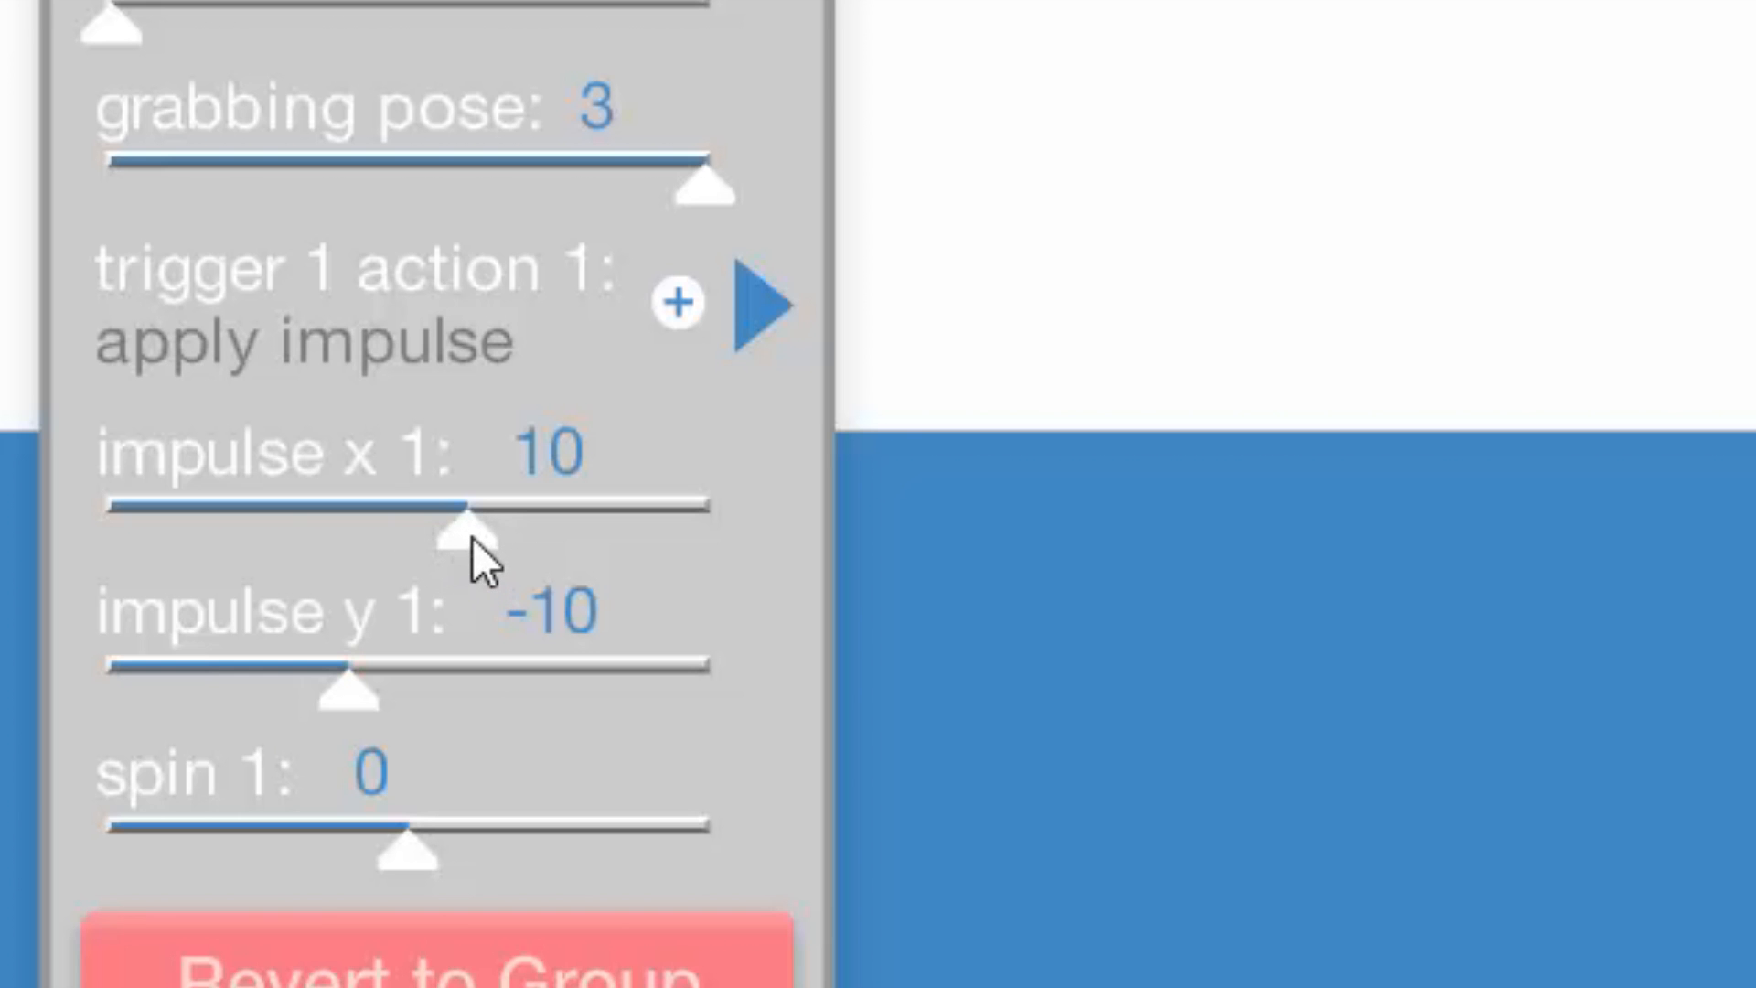
Set the vehicle's trigger impulse to x 0 and y -15
{"action": "left_click_drag", "start_coordinate": [452, 541], "coordinate": [408, 547]}
{"action": "left_click_drag", "start_coordinate": [352, 690], "coordinate": [311, 699]}
{"action": "left_click_drag", "start_coordinate": [316, 699], "coordinate": [322, 694]}
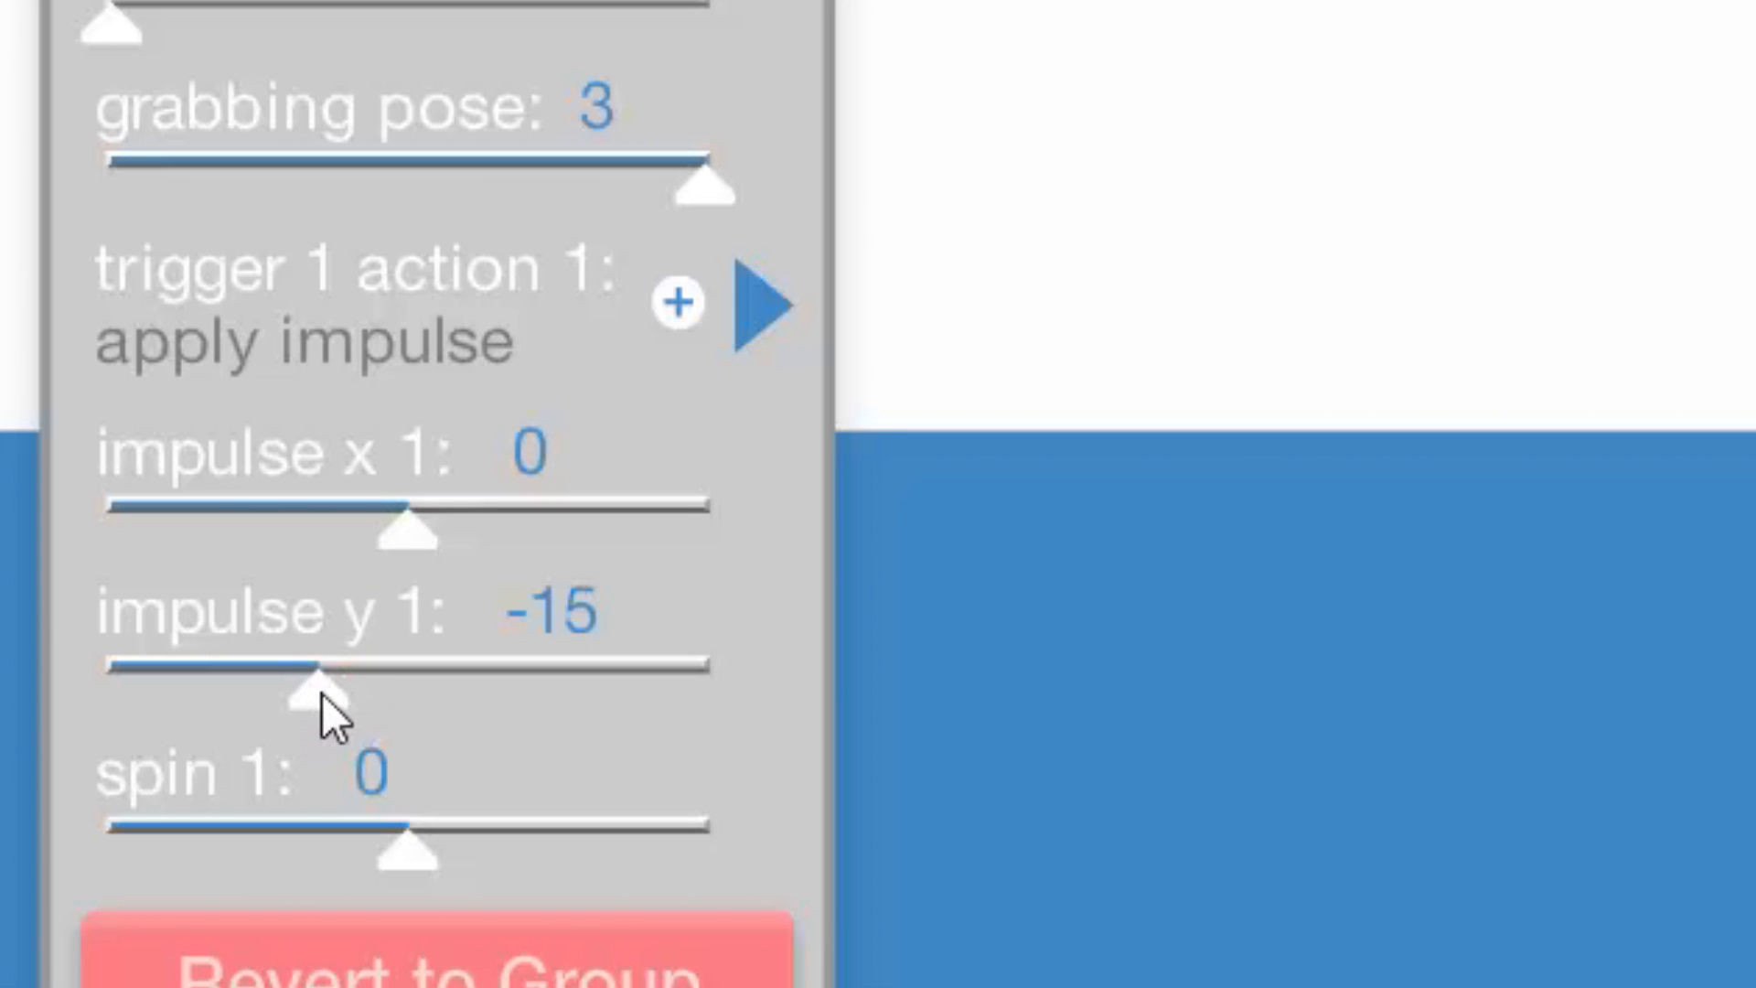
{"action": "left_click", "coordinate": [542, 564]}
Test-run the level briefly and move the trigger down close behind the rider, at x 294.75, y 5123
{"action": "key", "text": "t"}
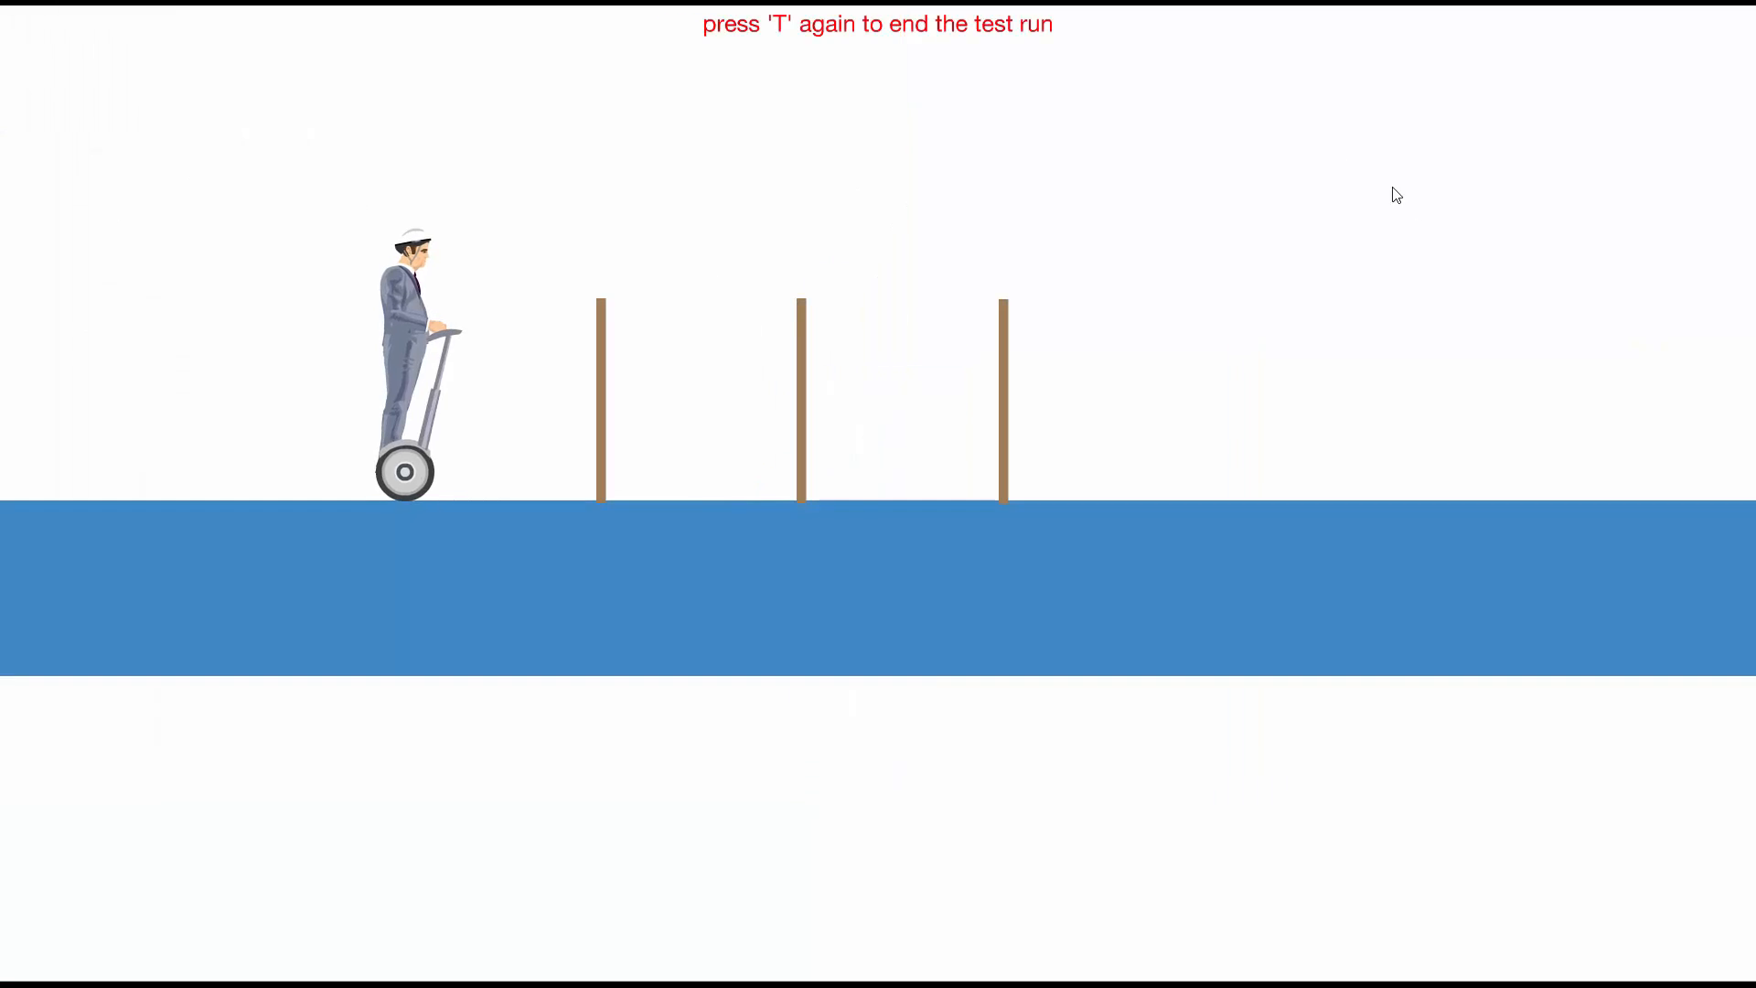
{"action": "key", "text": "t"}
{"action": "scroll", "coordinate": [509, 392], "scroll_direction": "down", "scroll_amount": 2}
{"action": "scroll", "coordinate": [678, 369], "scroll_direction": "up", "scroll_amount": 3}
{"action": "left_click_drag", "start_coordinate": [677, 369], "coordinate": [776, 611]}
Enable debug draw and test-drive the segway backward toward the trigger
{"action": "left_click", "coordinate": [147, 36]}
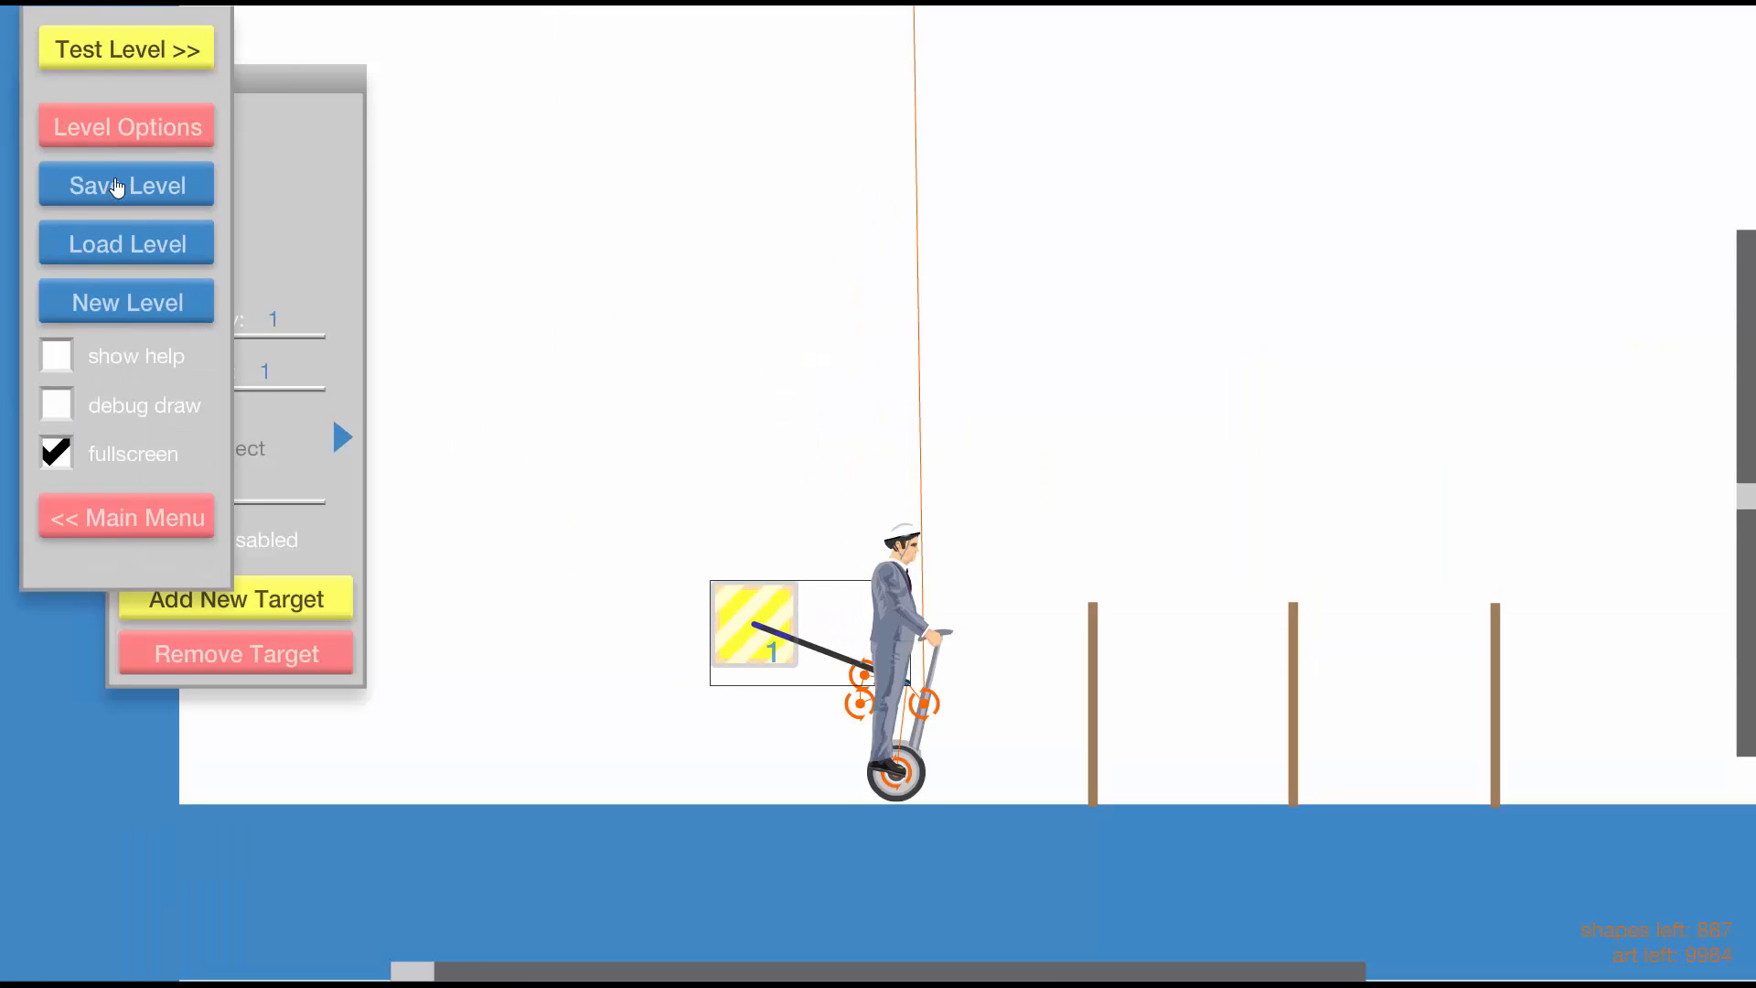
{"action": "left_click", "coordinate": [64, 399]}
{"action": "key", "text": "t"}
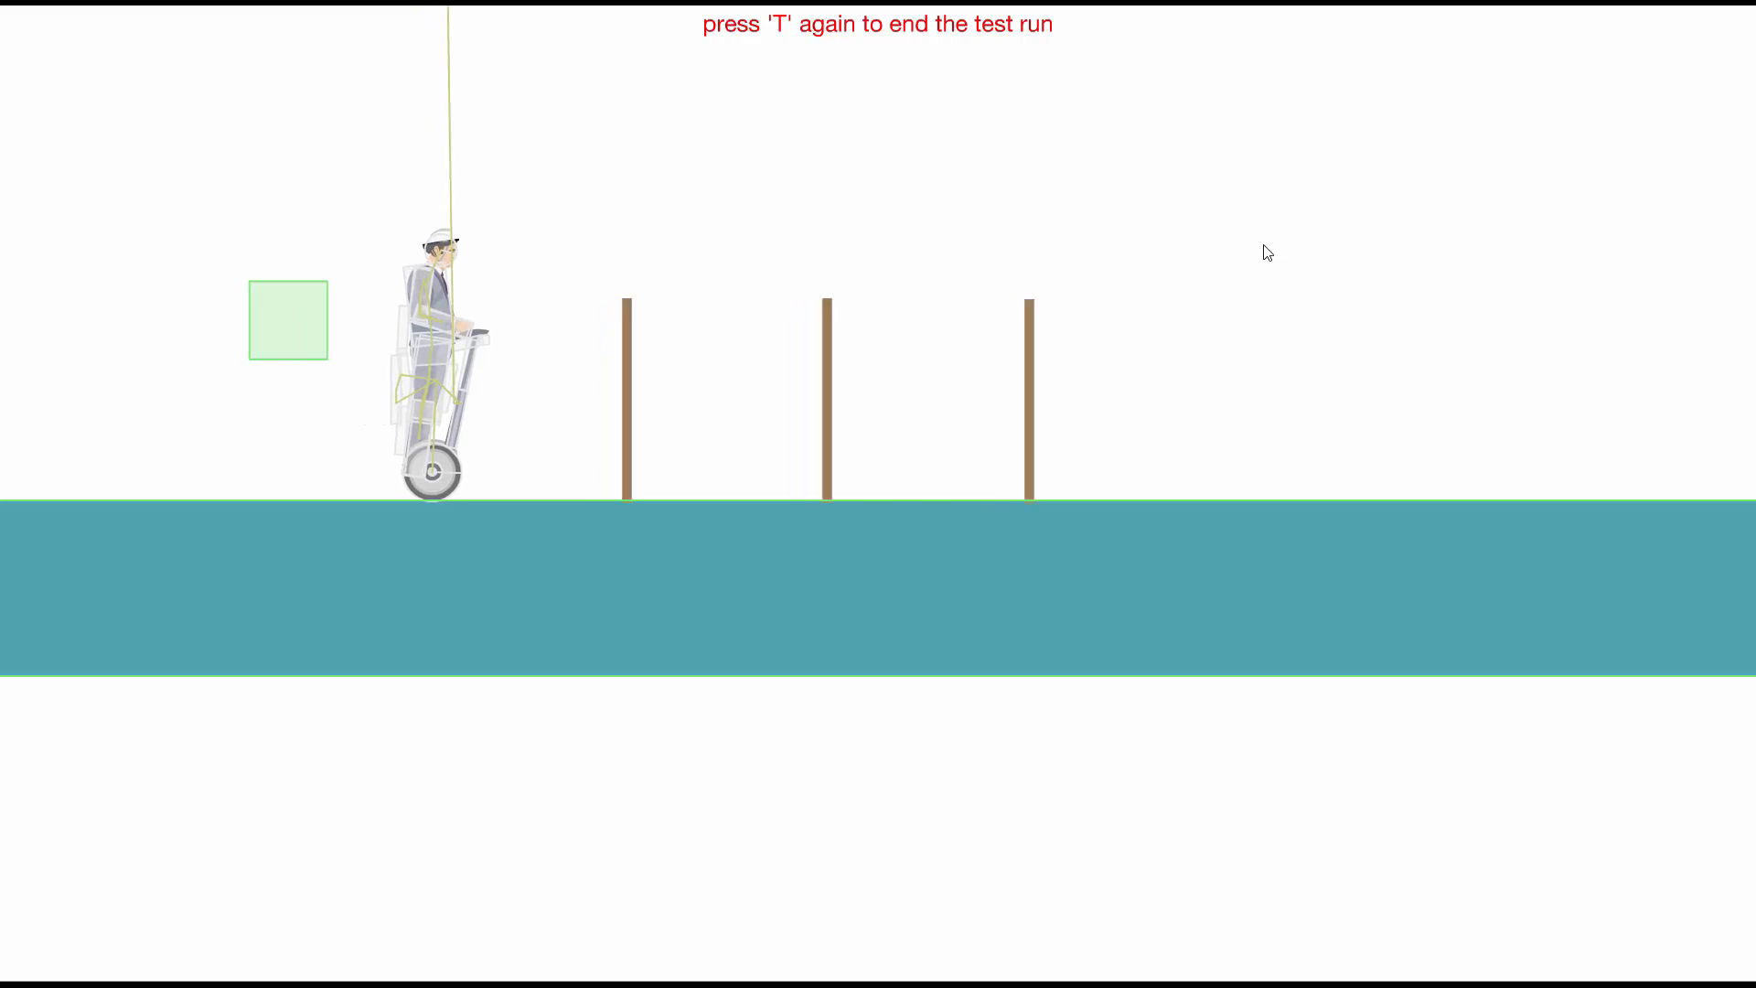
{"action": "key", "text": "Down"}
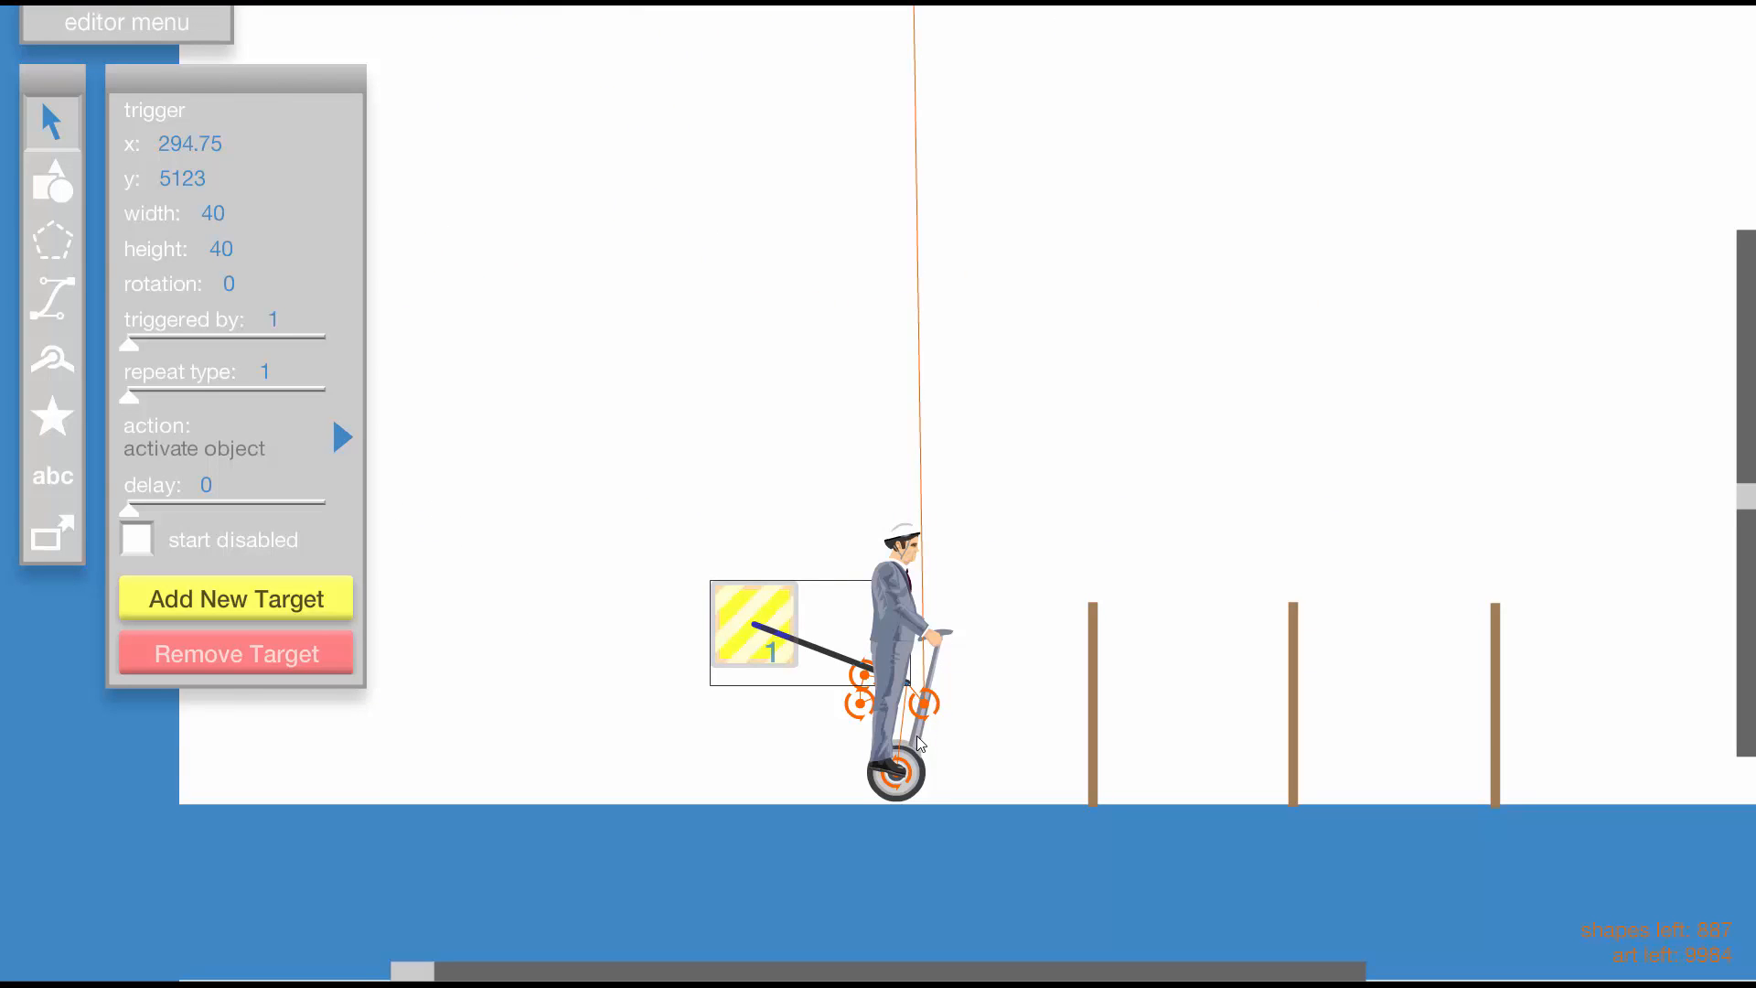
Strengthen the segway vehicle's upward trigger impulse to y -30 and beyond, test-running the level after each change
{"action": "left_click", "coordinate": [920, 743]}
{"action": "left_click_drag", "start_coordinate": [191, 837], "coordinate": [168, 843]}
{"action": "key", "text": "t"}
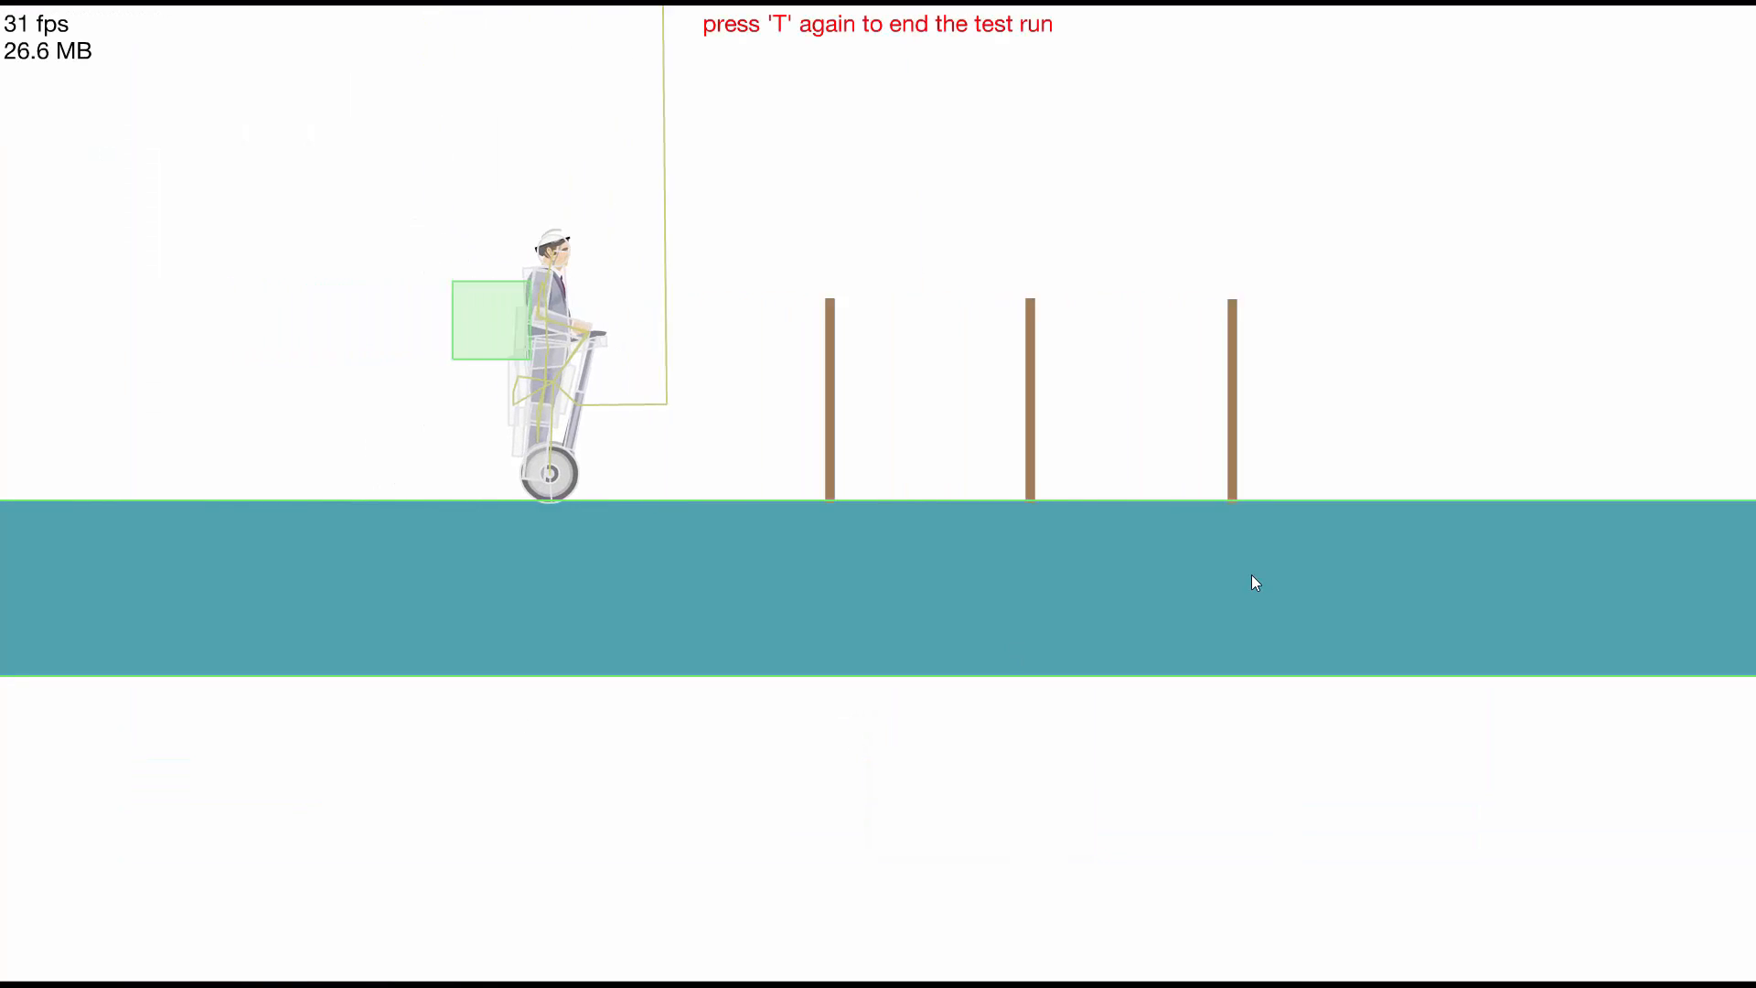
{"action": "key", "text": "t"}
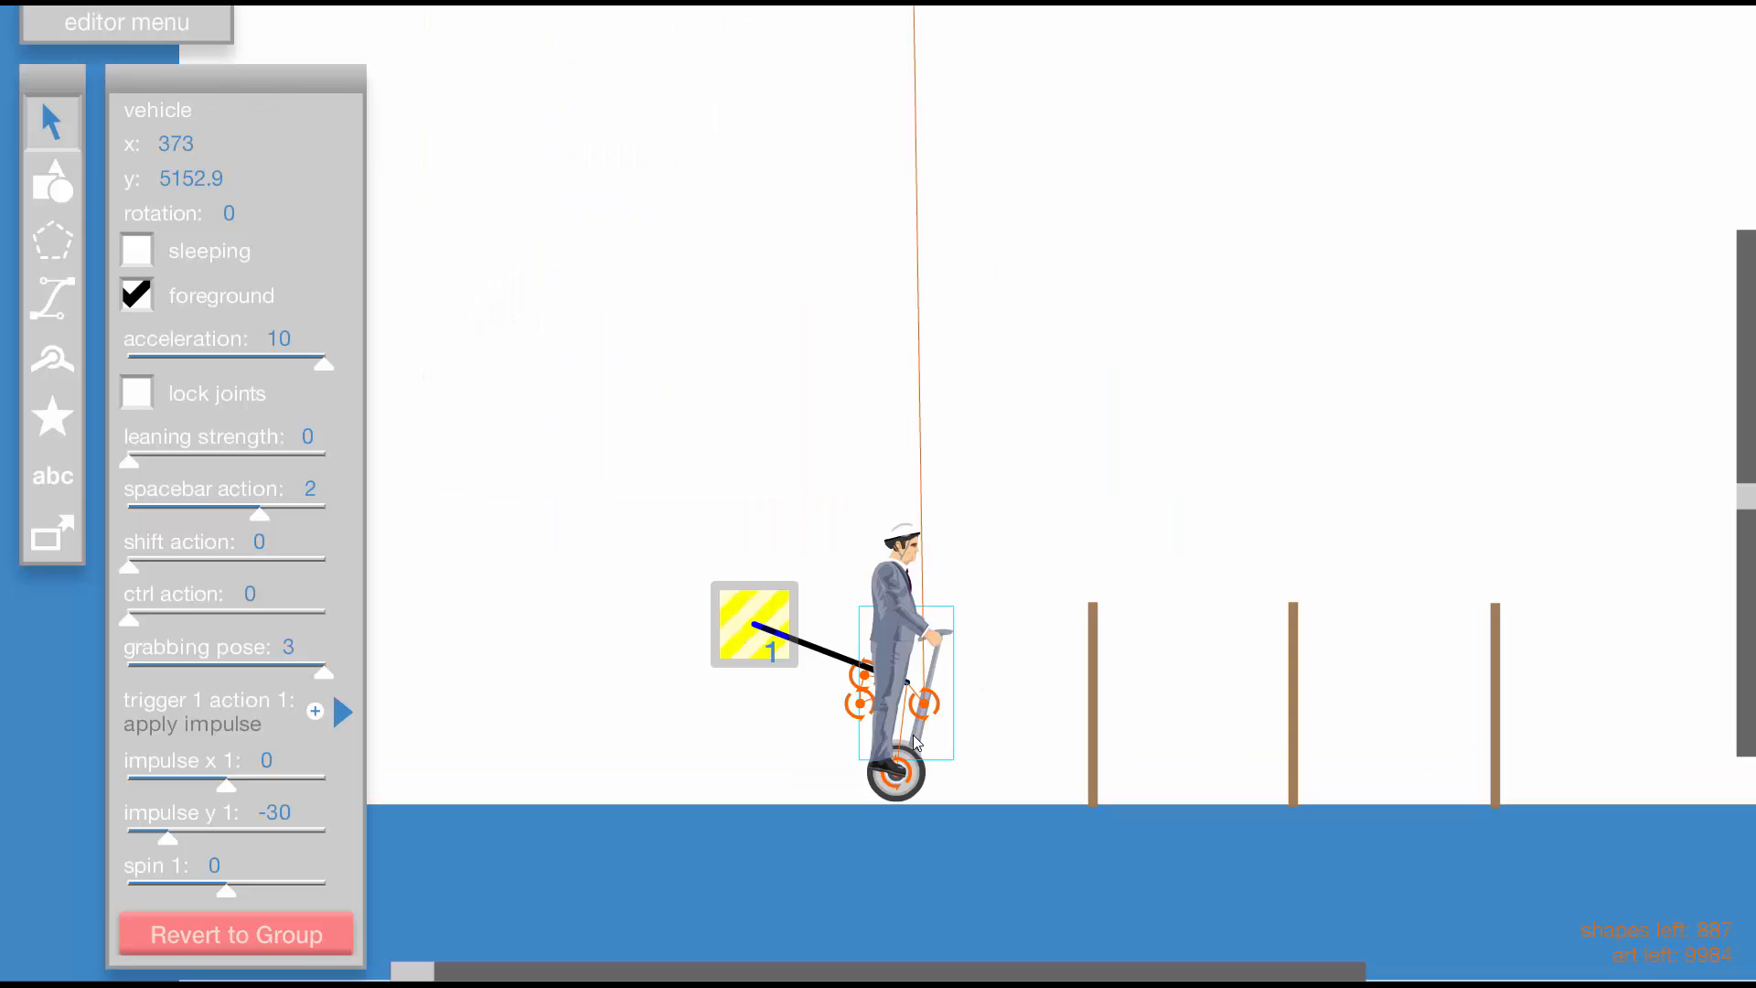
{"action": "left_click_drag", "start_coordinate": [162, 832], "coordinate": [148, 838]}
{"action": "key", "text": "t"}
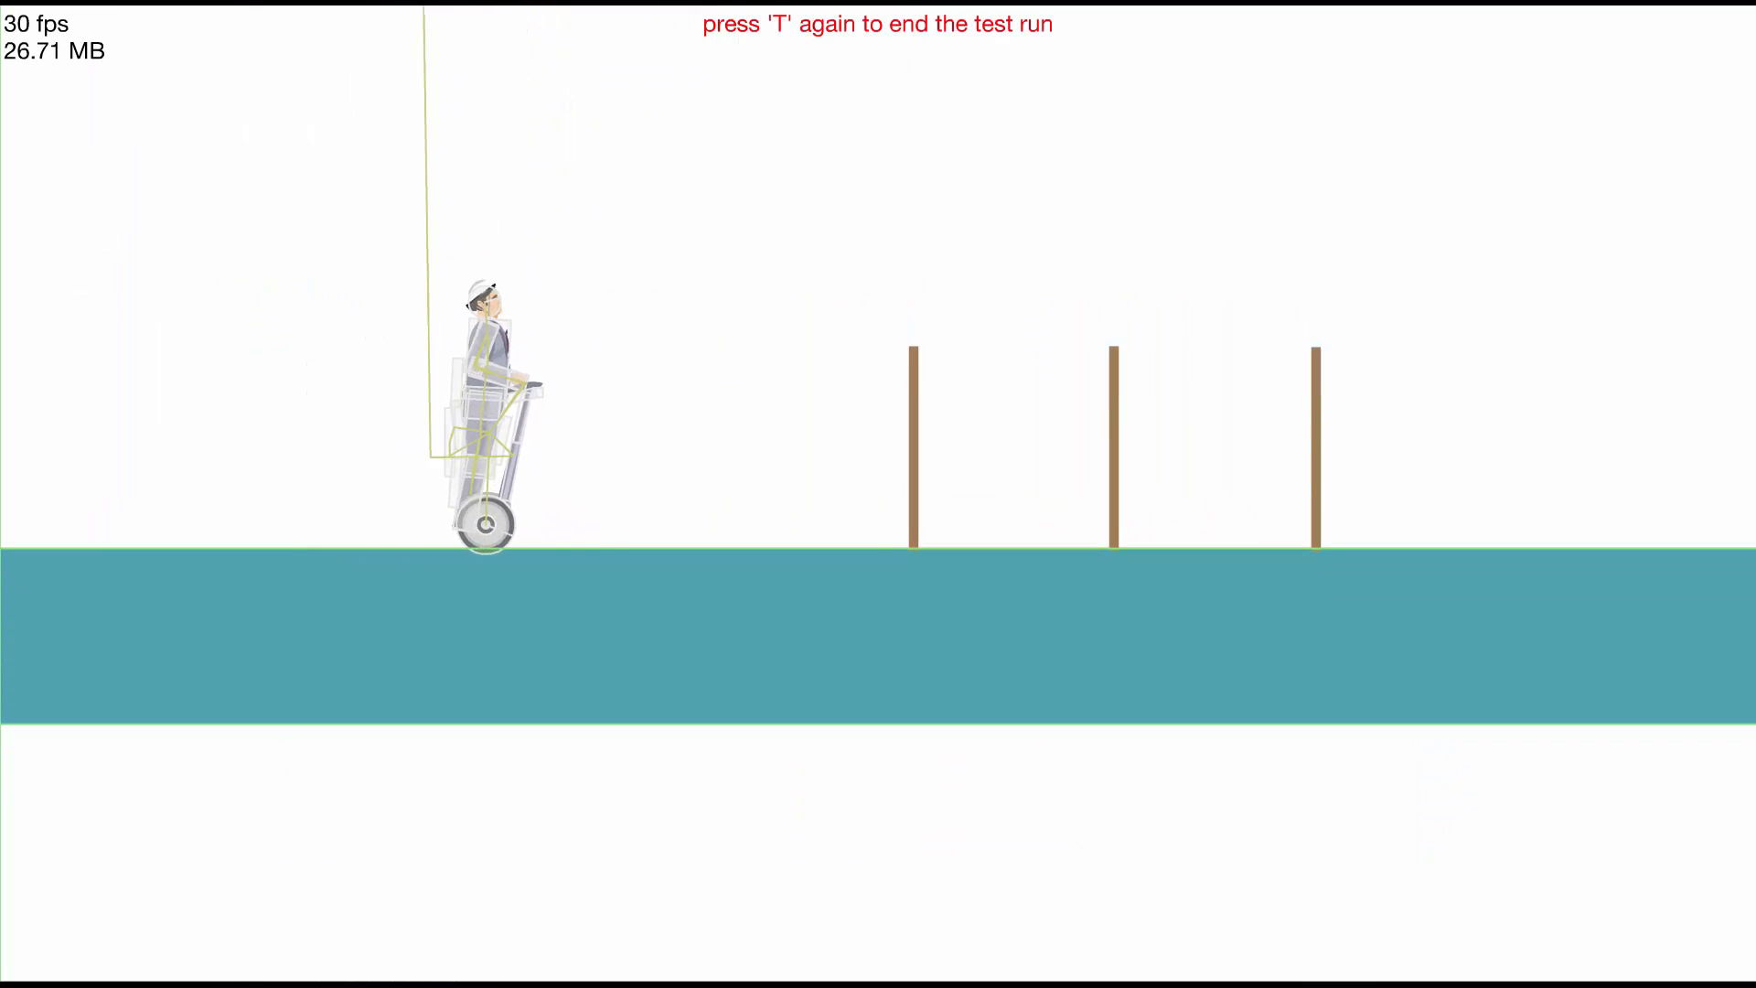
{"action": "key", "text": "t"}
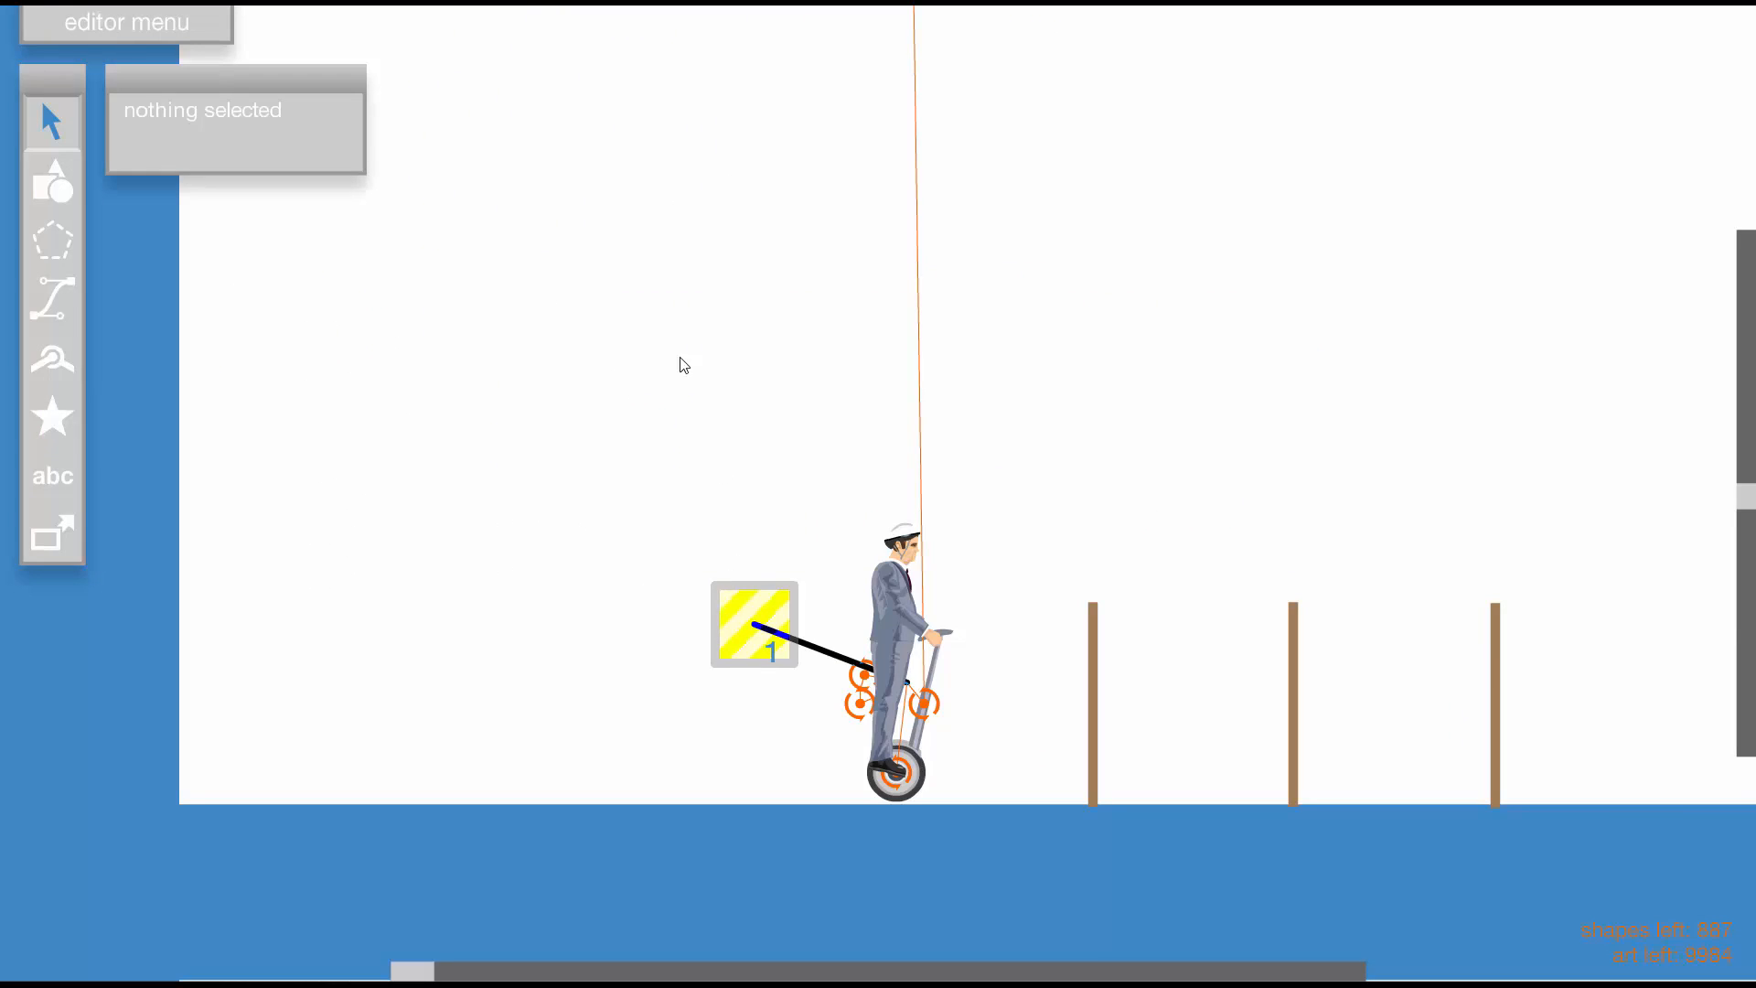
{"action": "key", "text": "t"}
{"action": "key", "text": "t"}
Move the trigger high above the posts ahead of the rider, reposition the jet beside it, and test-run the level
{"action": "scroll", "coordinate": [801, 603], "scroll_direction": "down", "scroll_amount": 2}
{"action": "left_click_drag", "start_coordinate": [495, 546], "coordinate": [618, 489]}
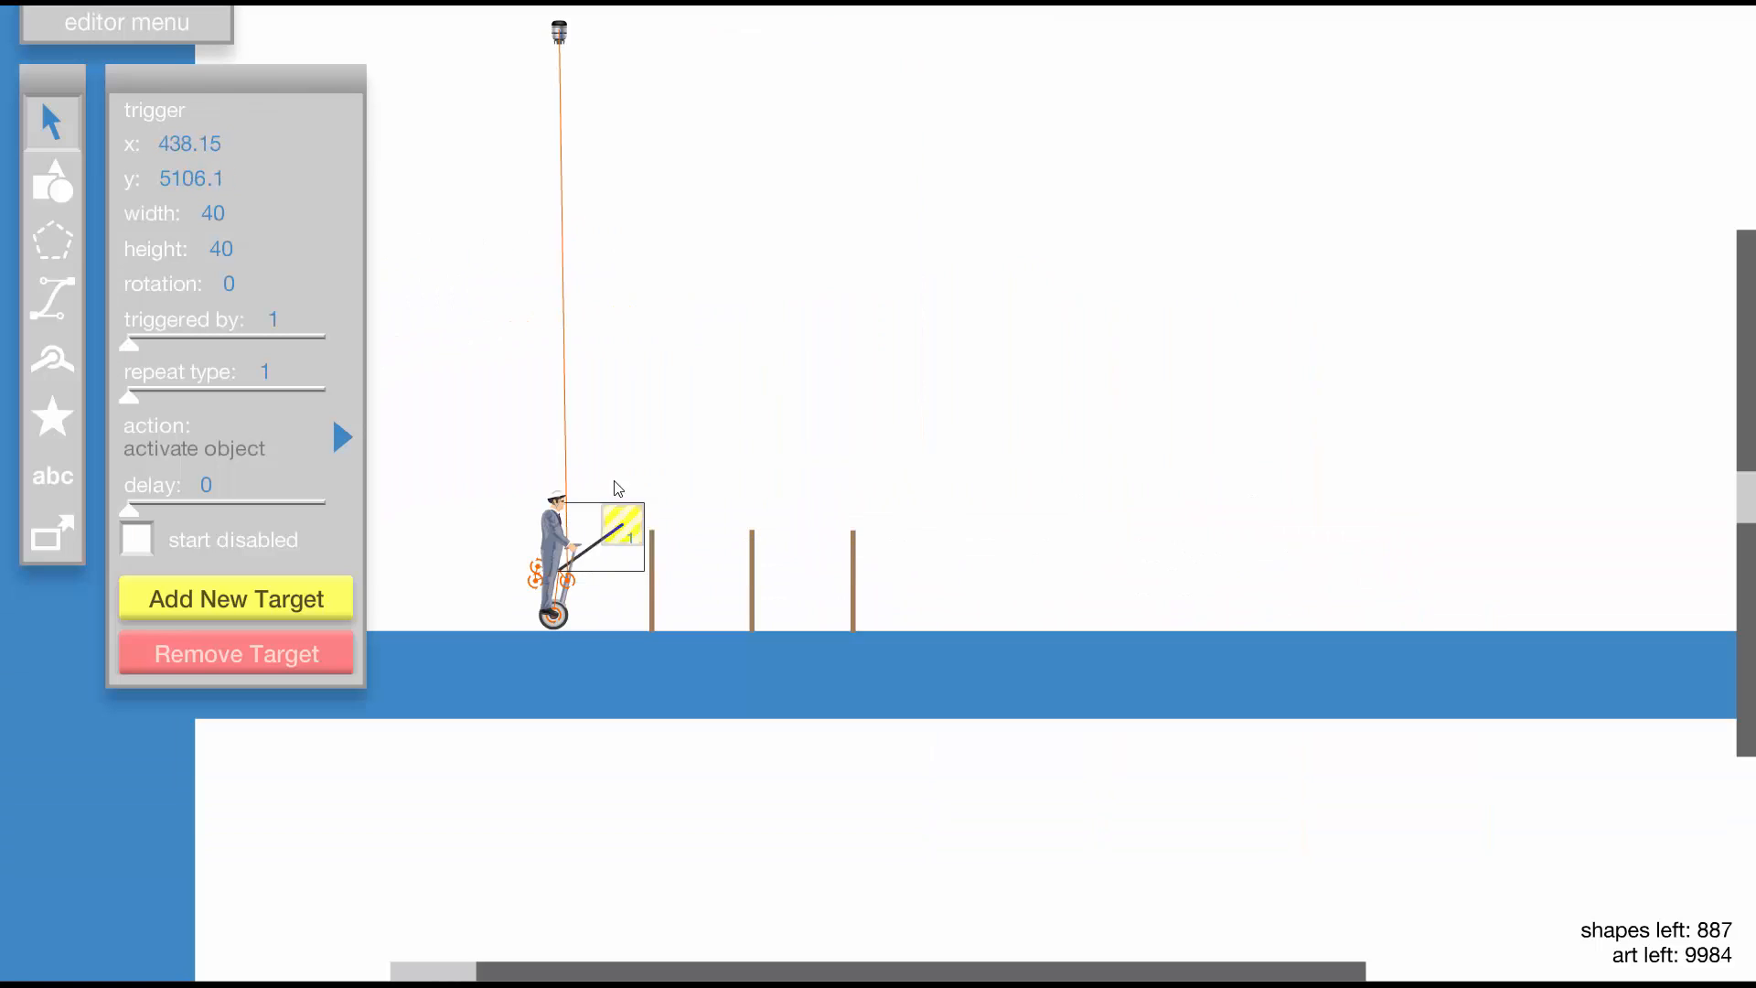
{"action": "left_click", "coordinate": [753, 293]}
{"action": "left_click_drag", "start_coordinate": [693, 358], "coordinate": [683, 263]}
{"action": "left_click", "coordinate": [840, 277]}
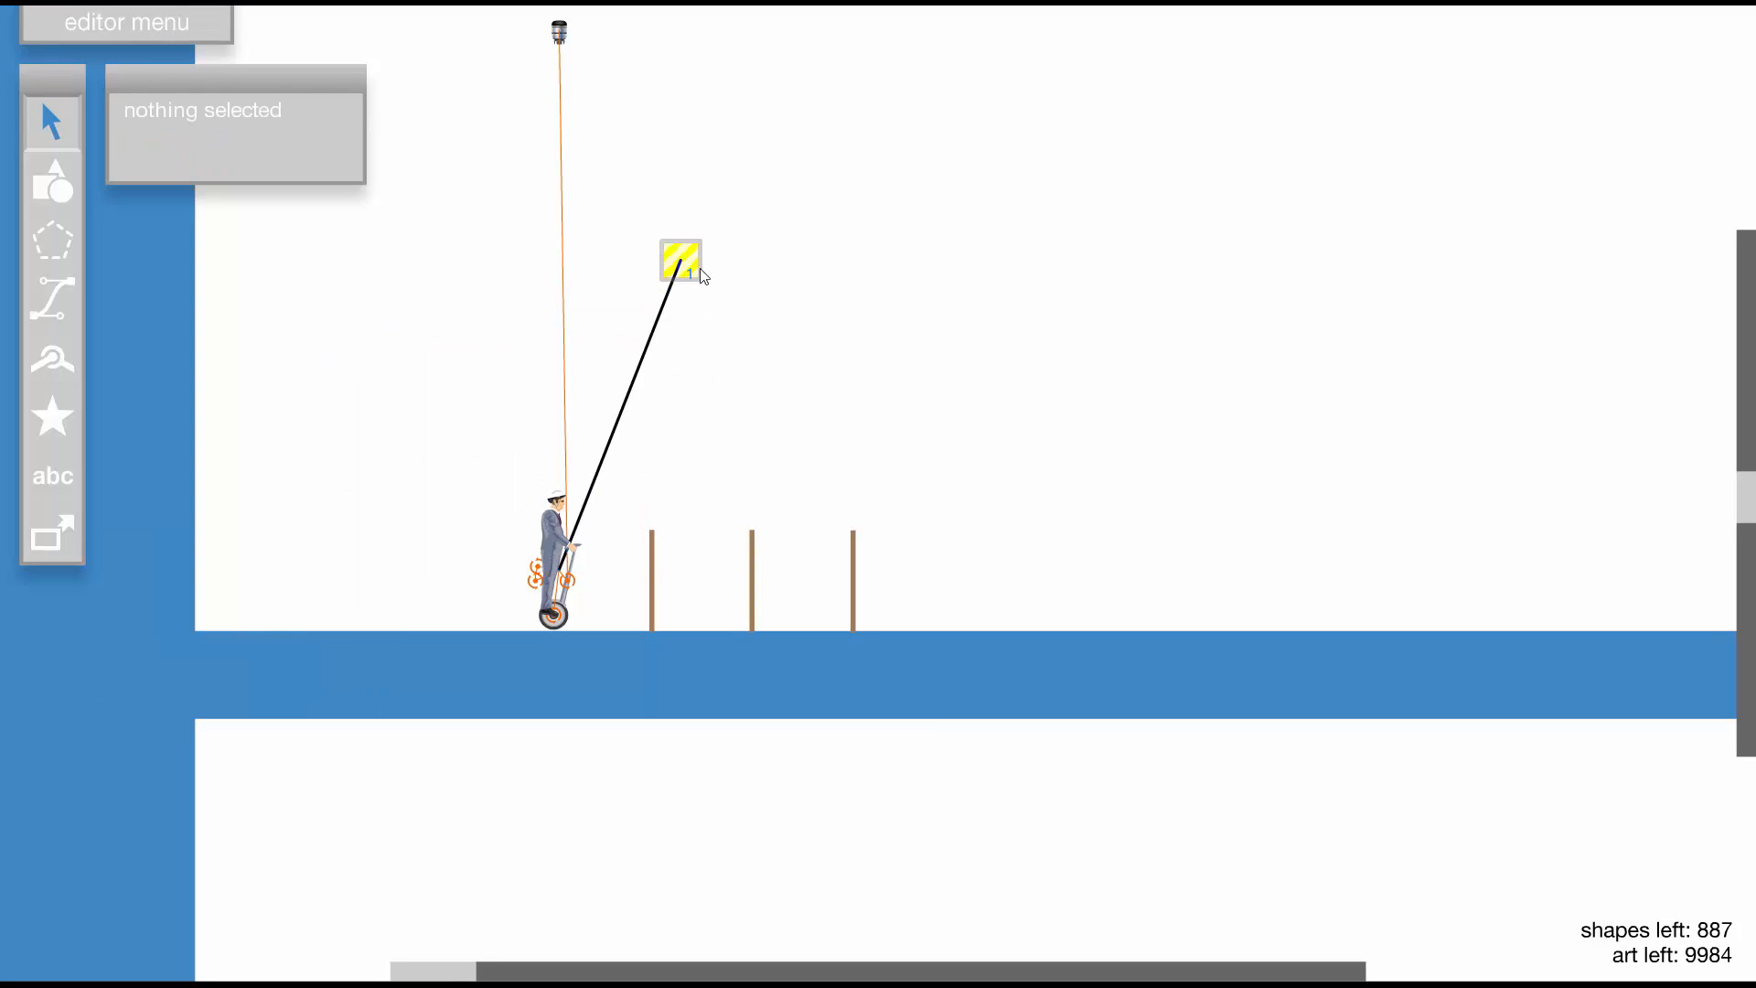
{"action": "left_click", "coordinate": [562, 34]}
{"action": "key", "text": "t"}
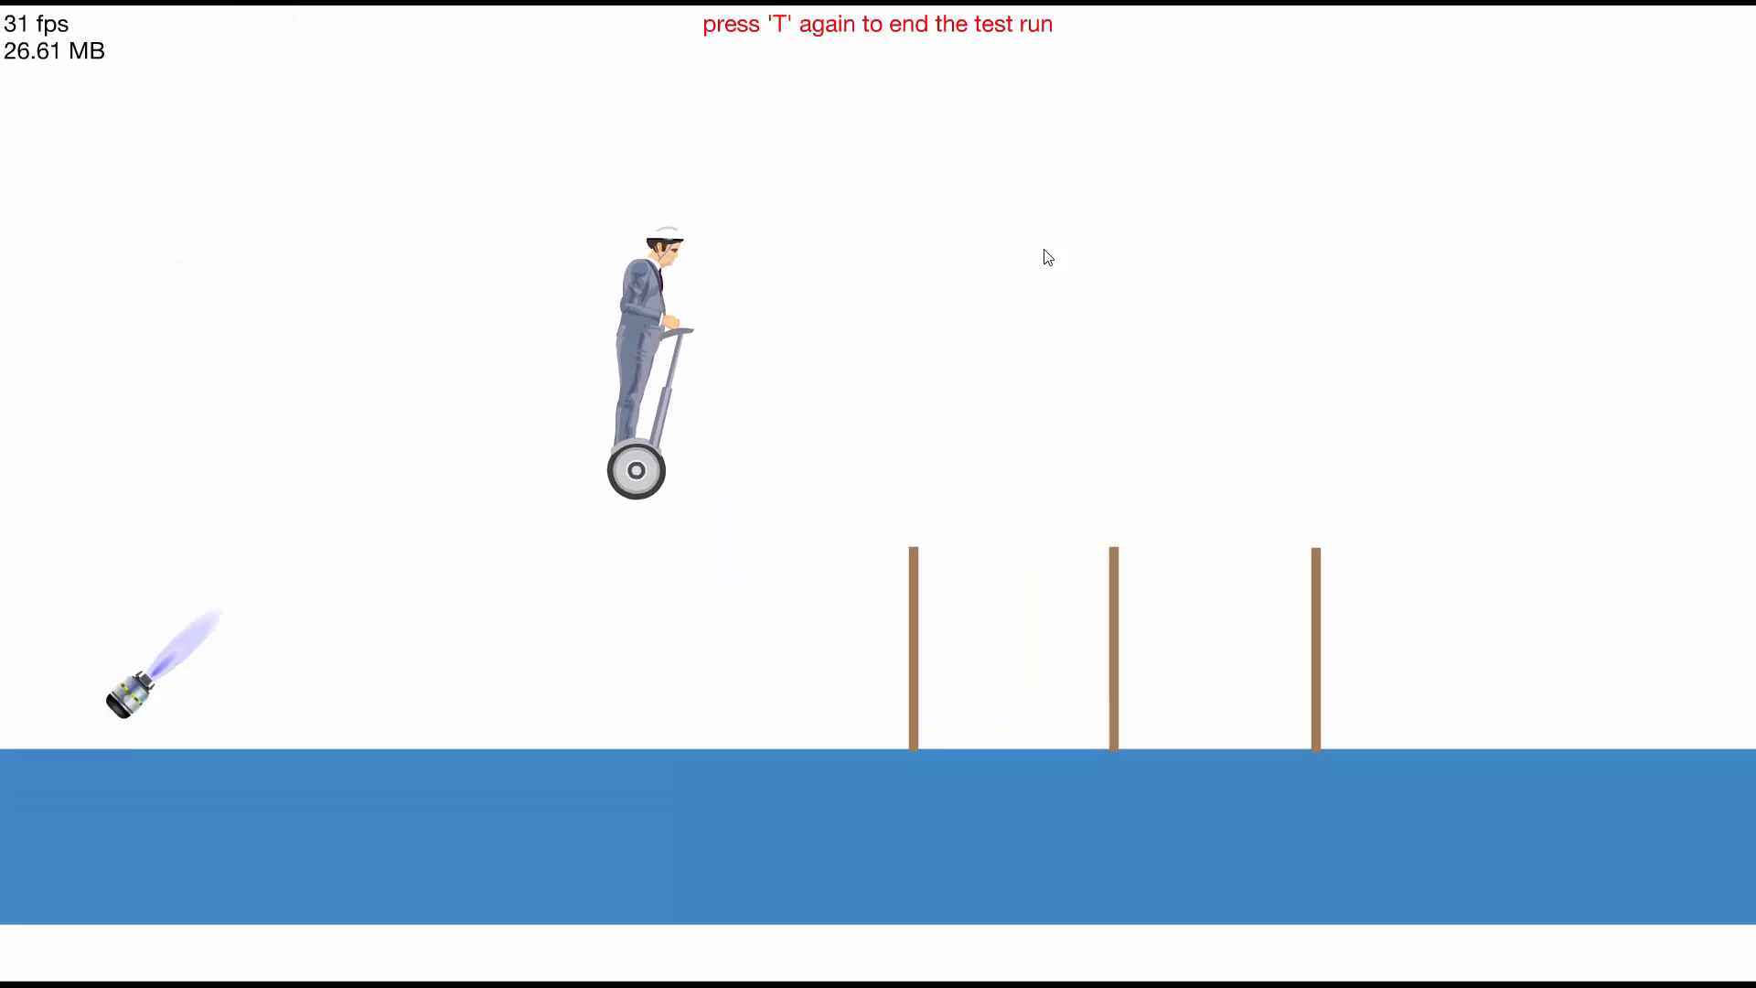
{"action": "key", "text": "t"}
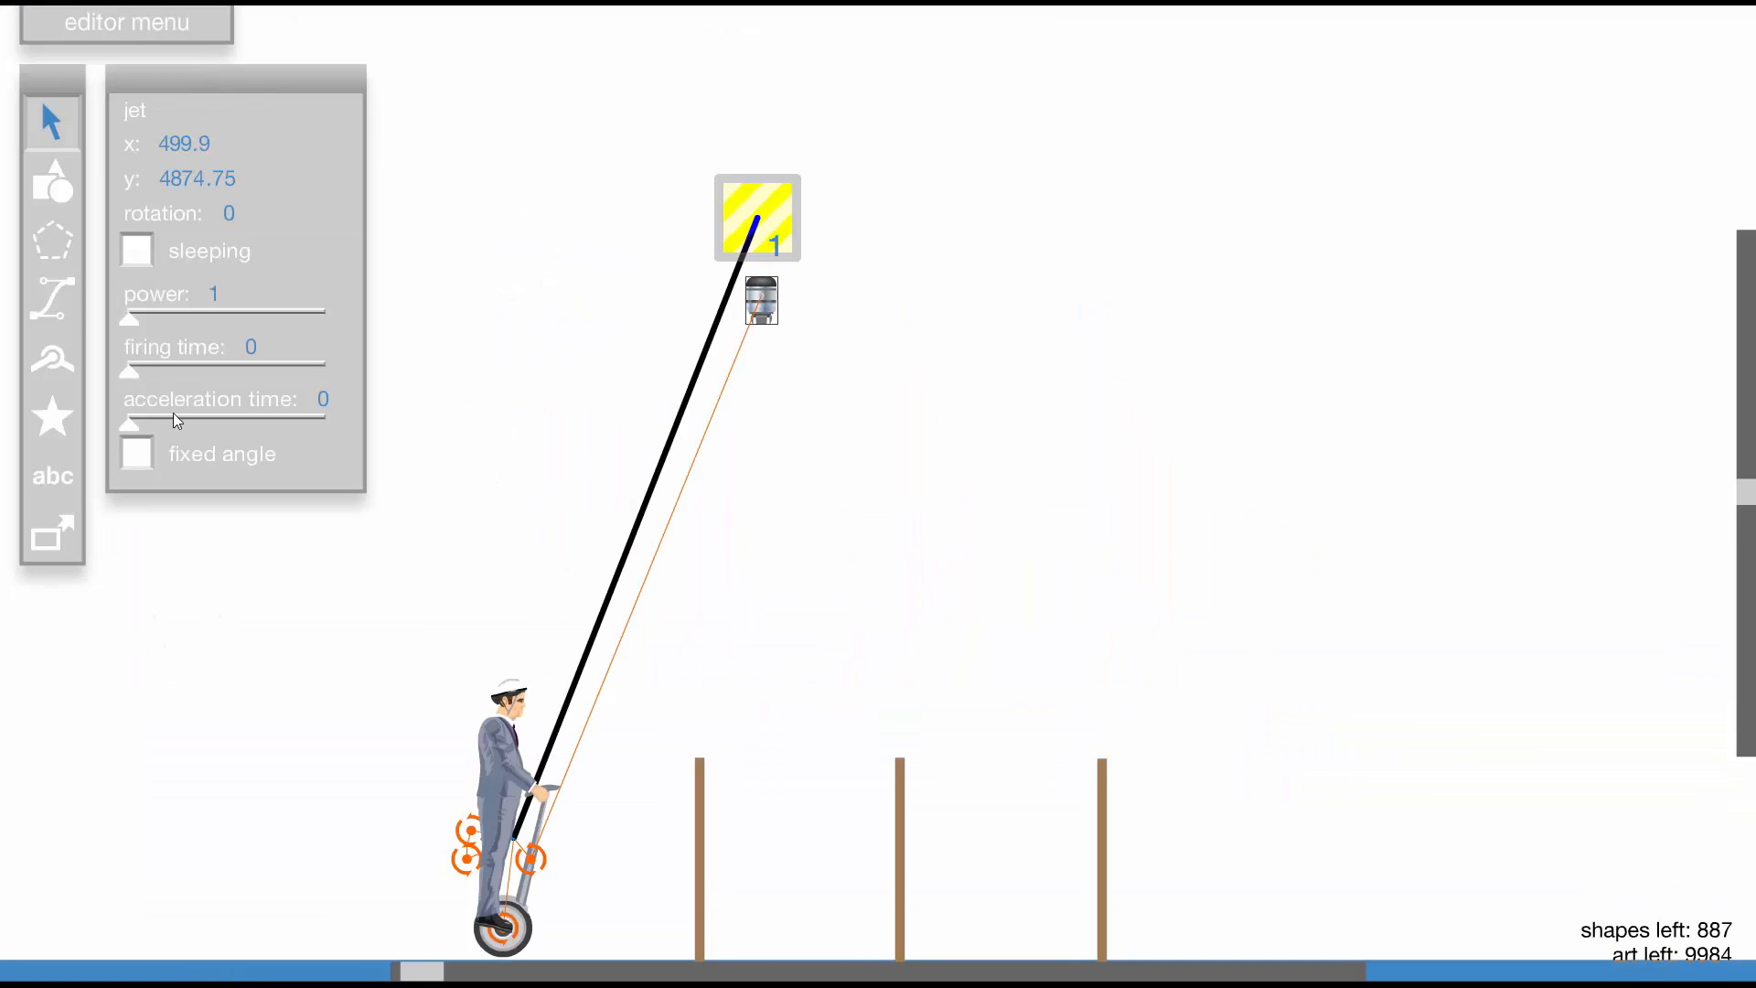
Replace the old jet and its pin joint with a new jet on the segway's handle, attached by a sliding joint with axis angle 90
{"action": "key", "text": "Delete"}
{"action": "left_click", "coordinate": [546, 864]}
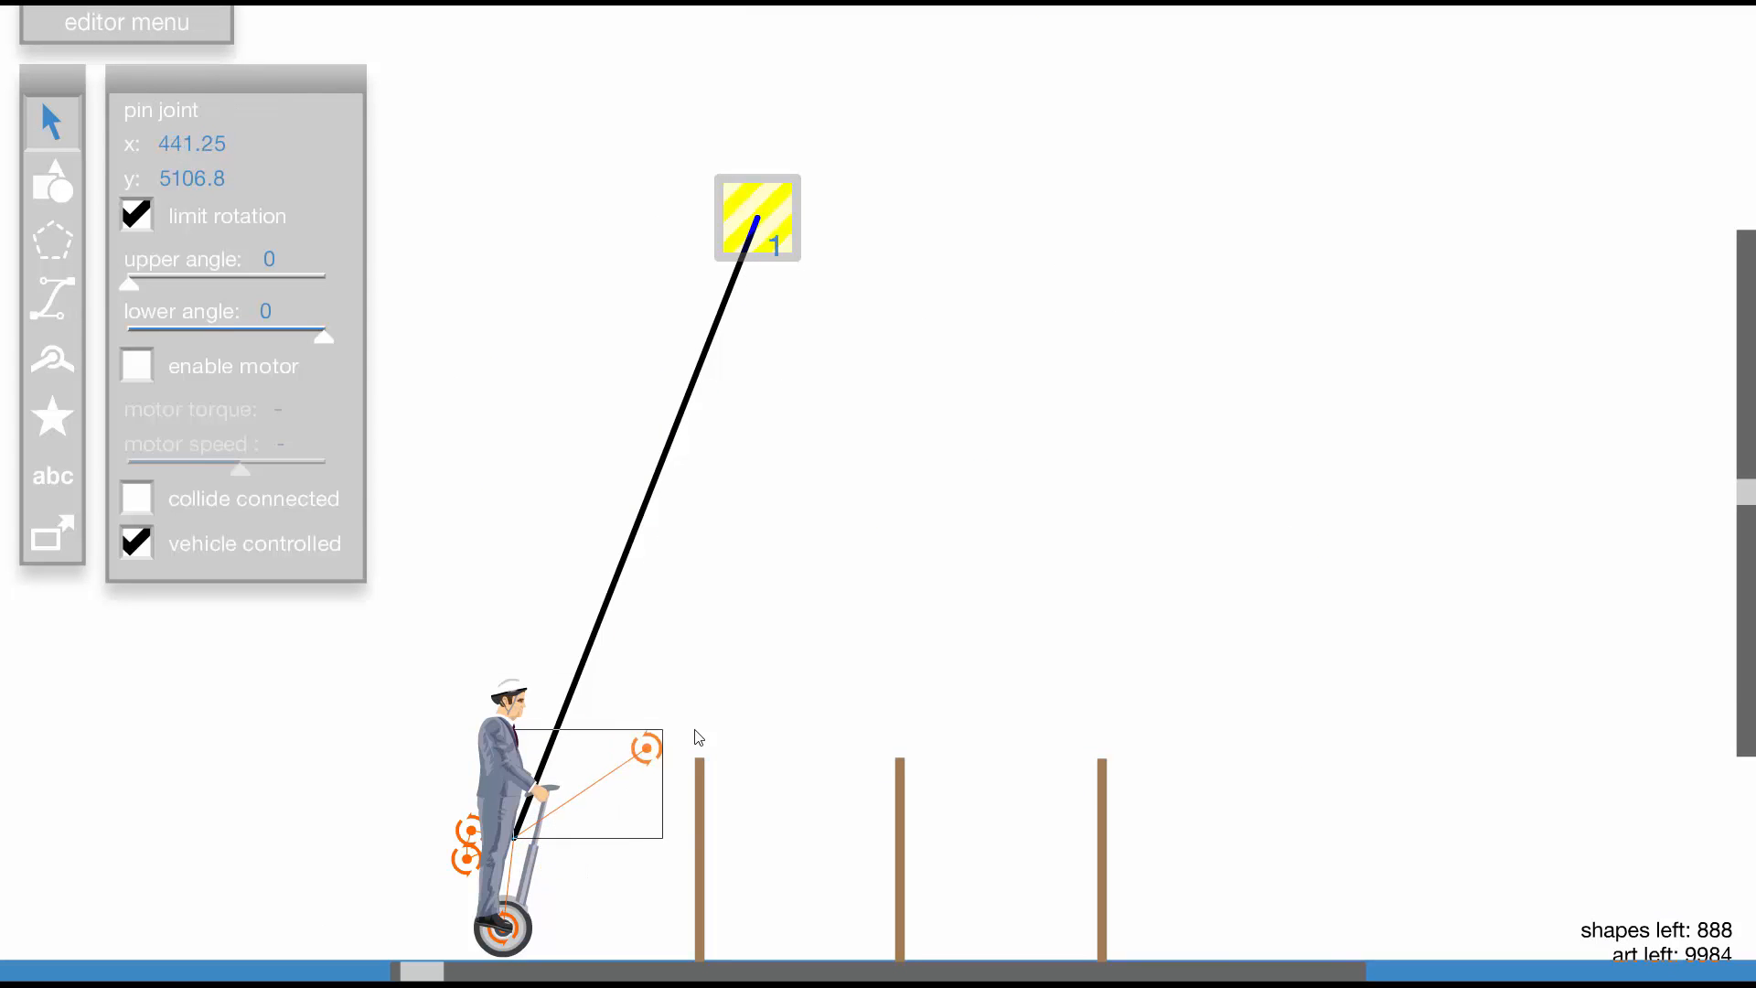
{"action": "left_click", "coordinate": [403, 545]}
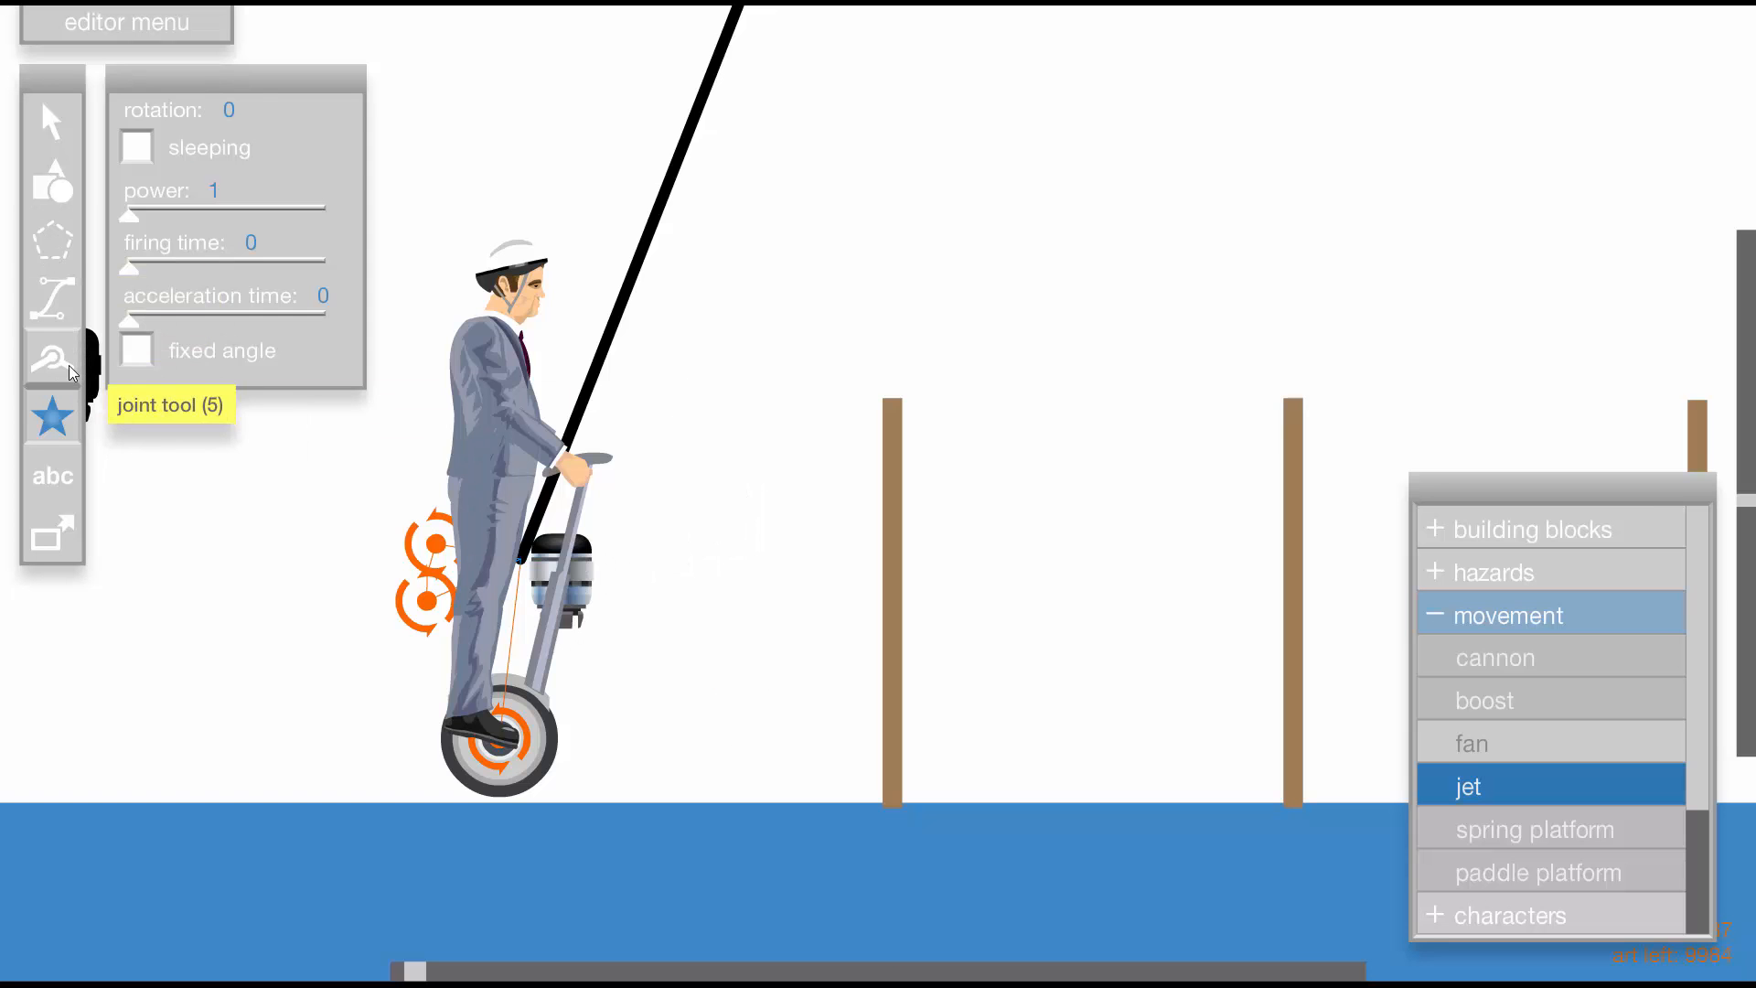
{"action": "left_click", "coordinate": [68, 365]}
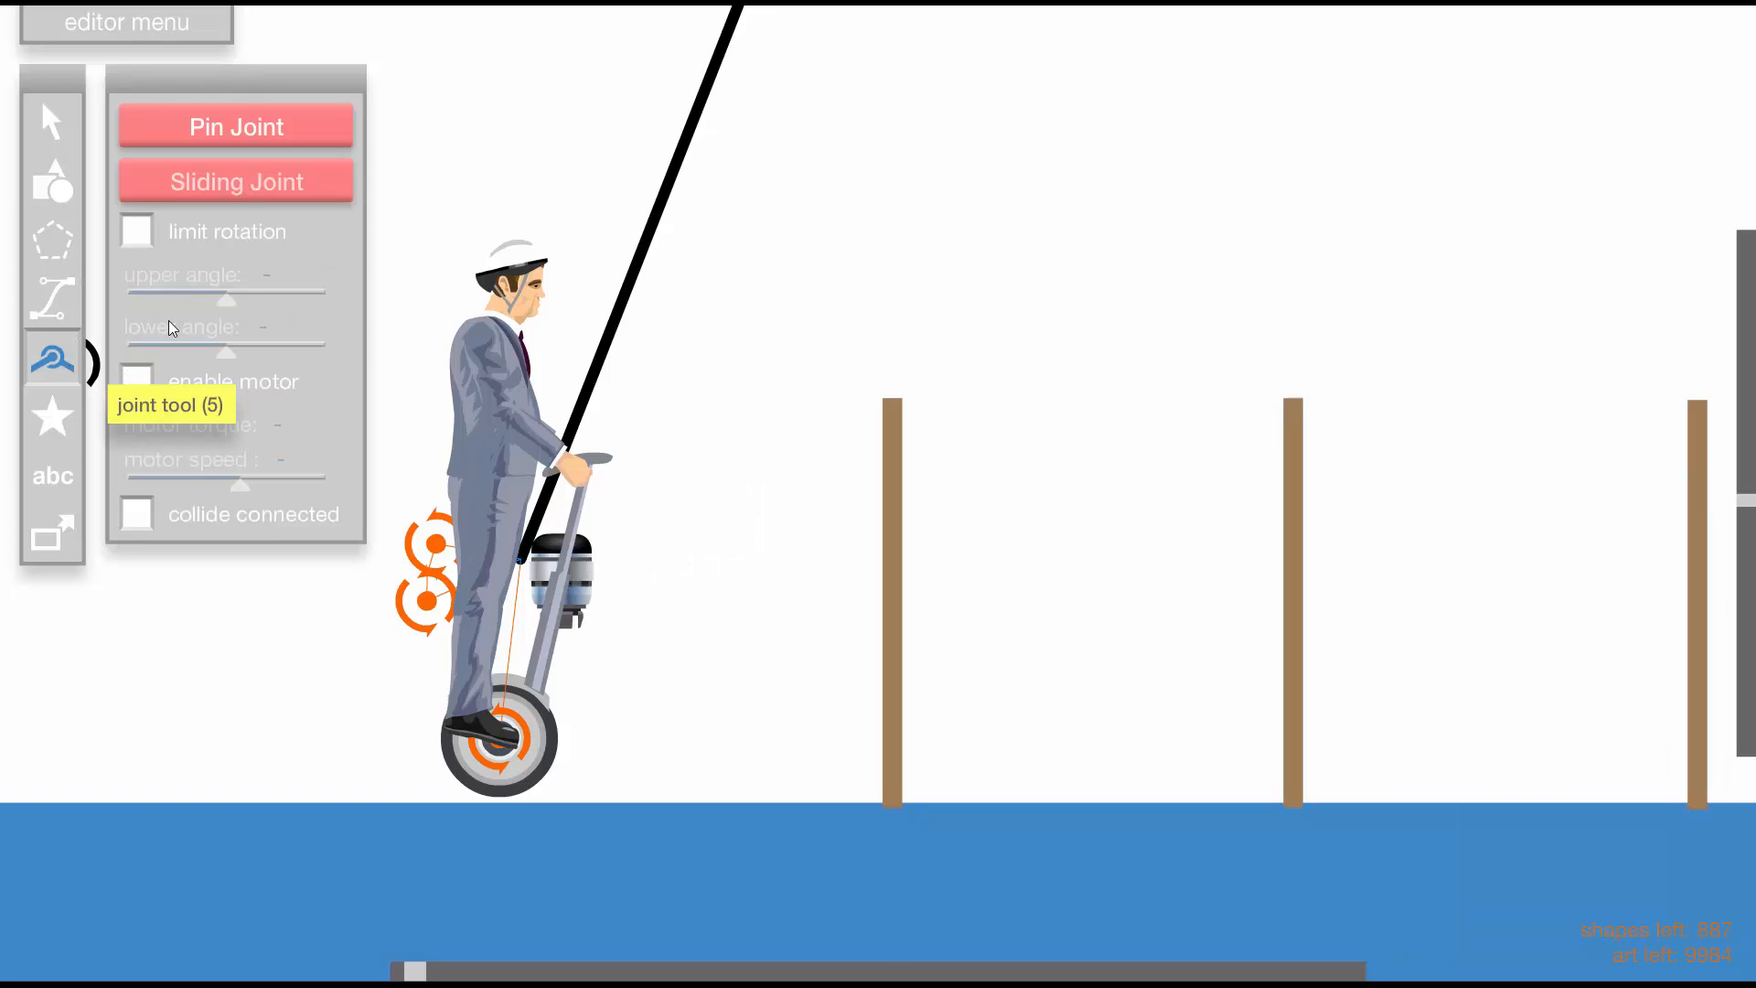
{"action": "left_click", "coordinate": [224, 185]}
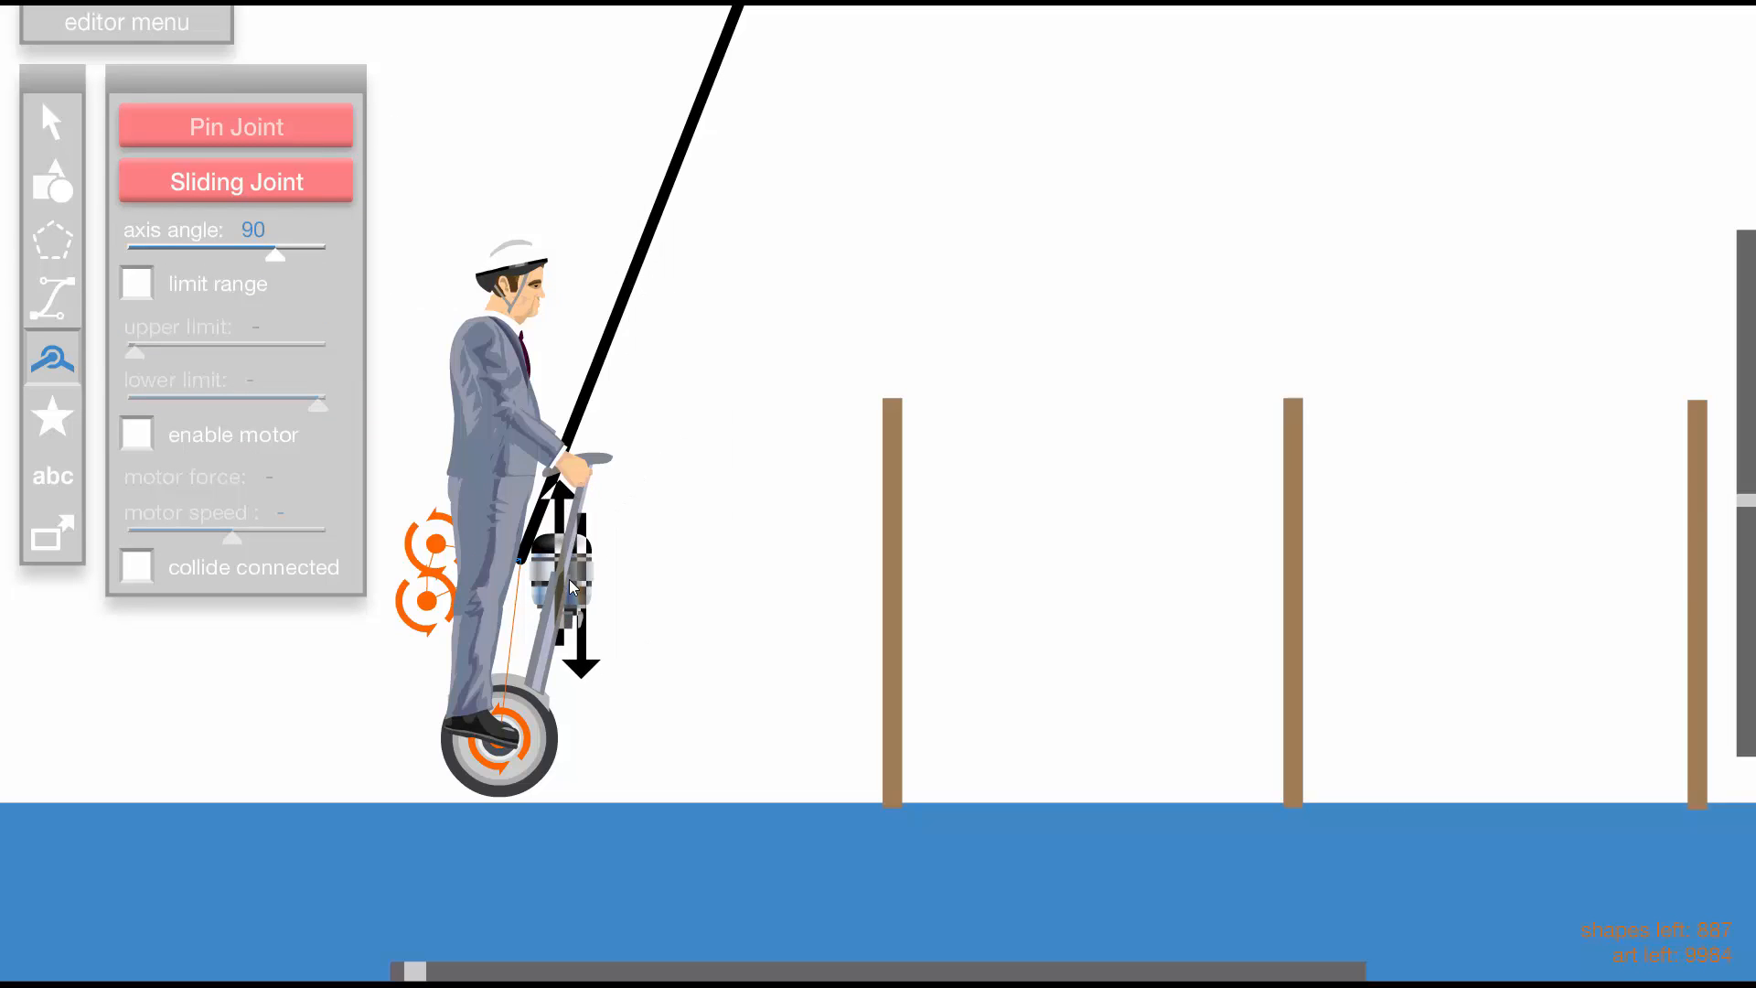
{"action": "left_click", "coordinate": [38, 141]}
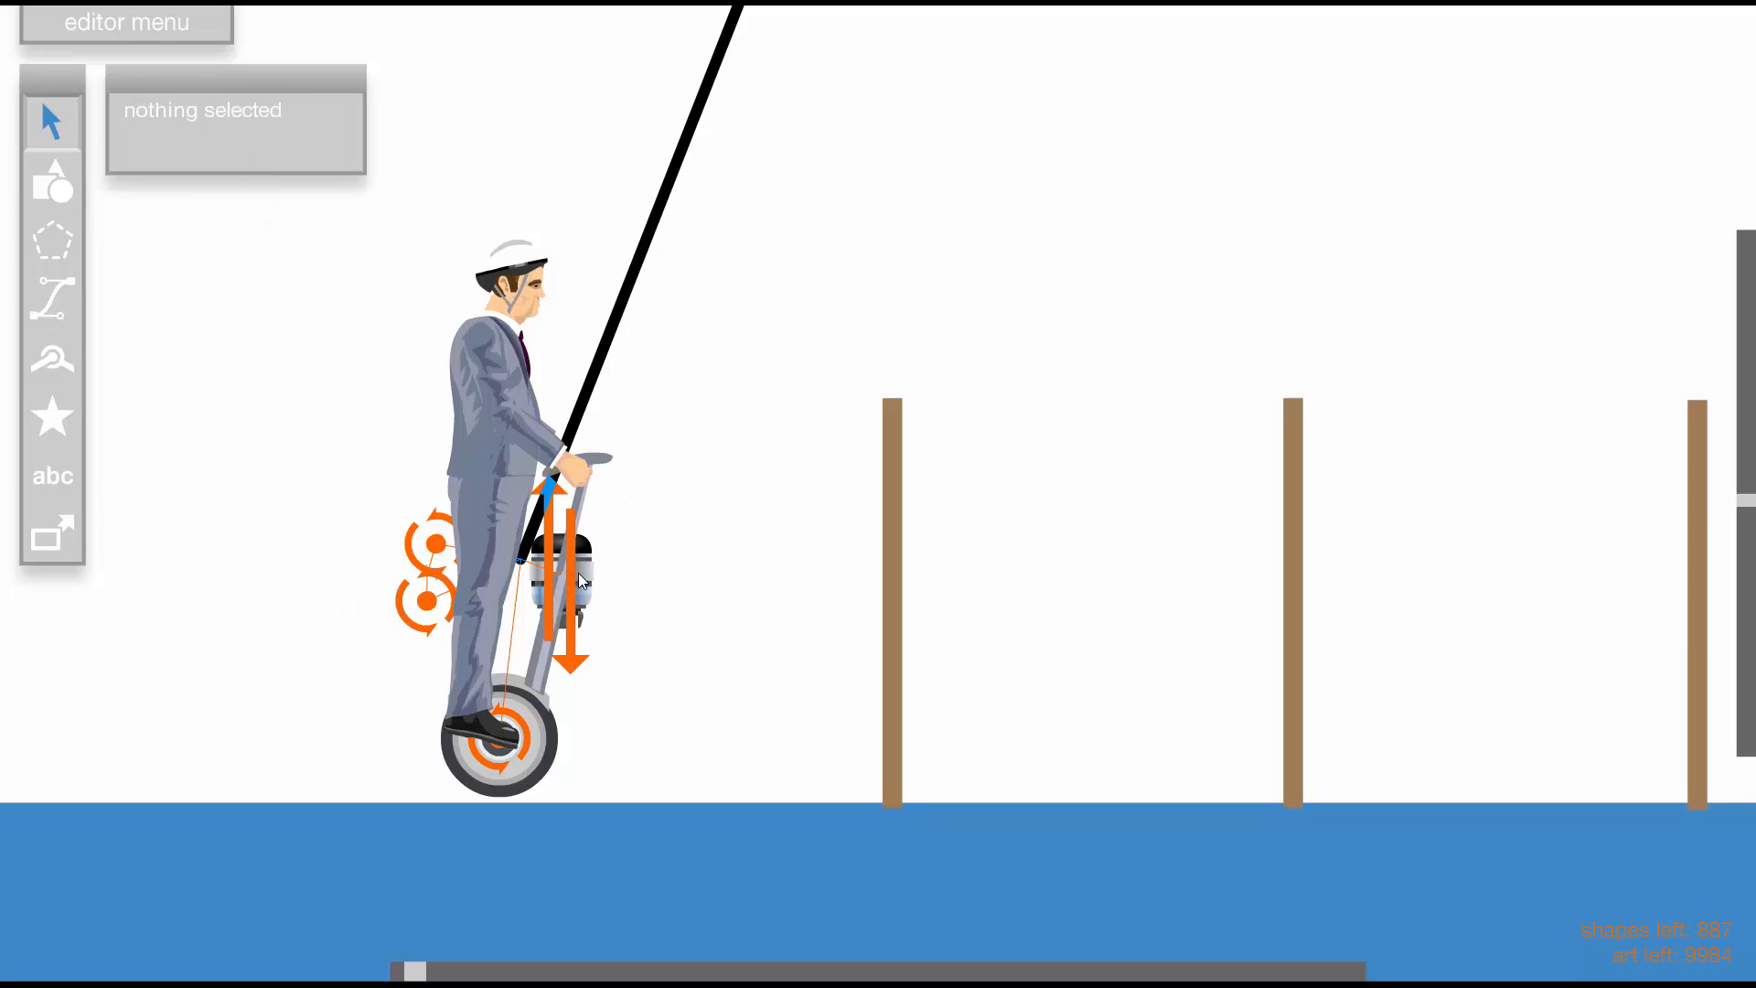
Move the new jet and its sliding joint between the first two posts and test-run the level briefly
{"action": "left_click_drag", "start_coordinate": [582, 580], "coordinate": [1062, 575]}
{"action": "left_click", "coordinate": [1092, 565]}
{"action": "key", "text": "t"}
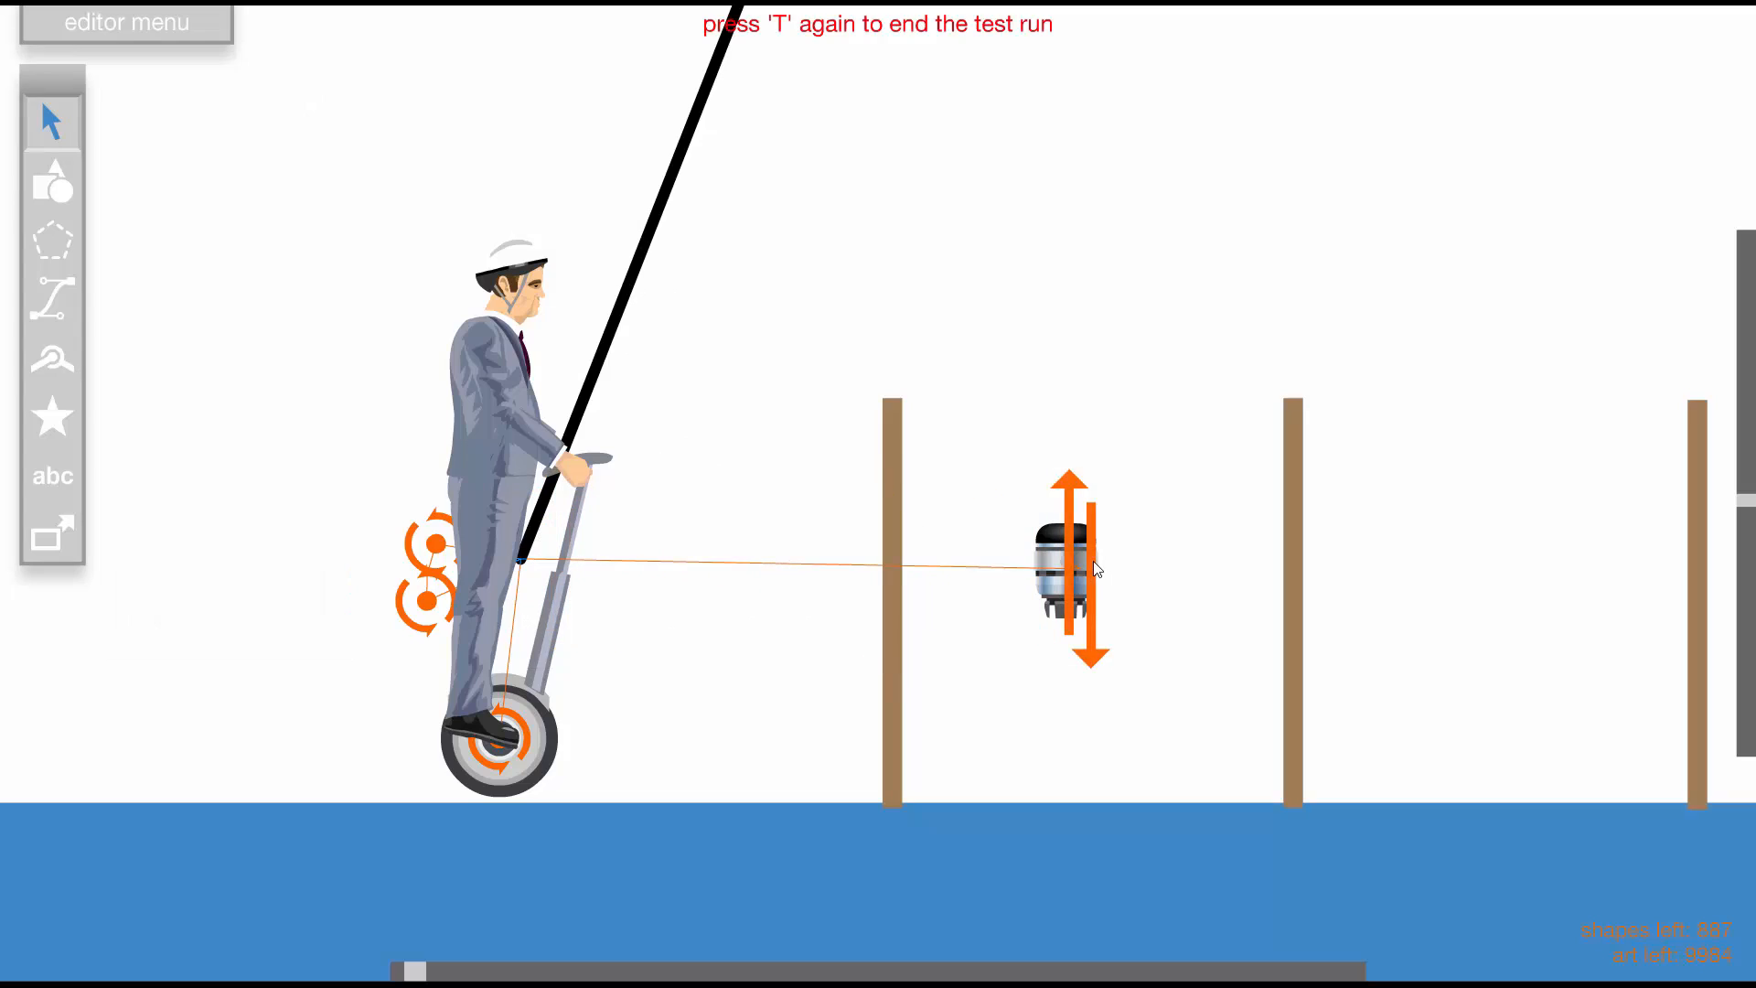
{"action": "key", "text": "t"}
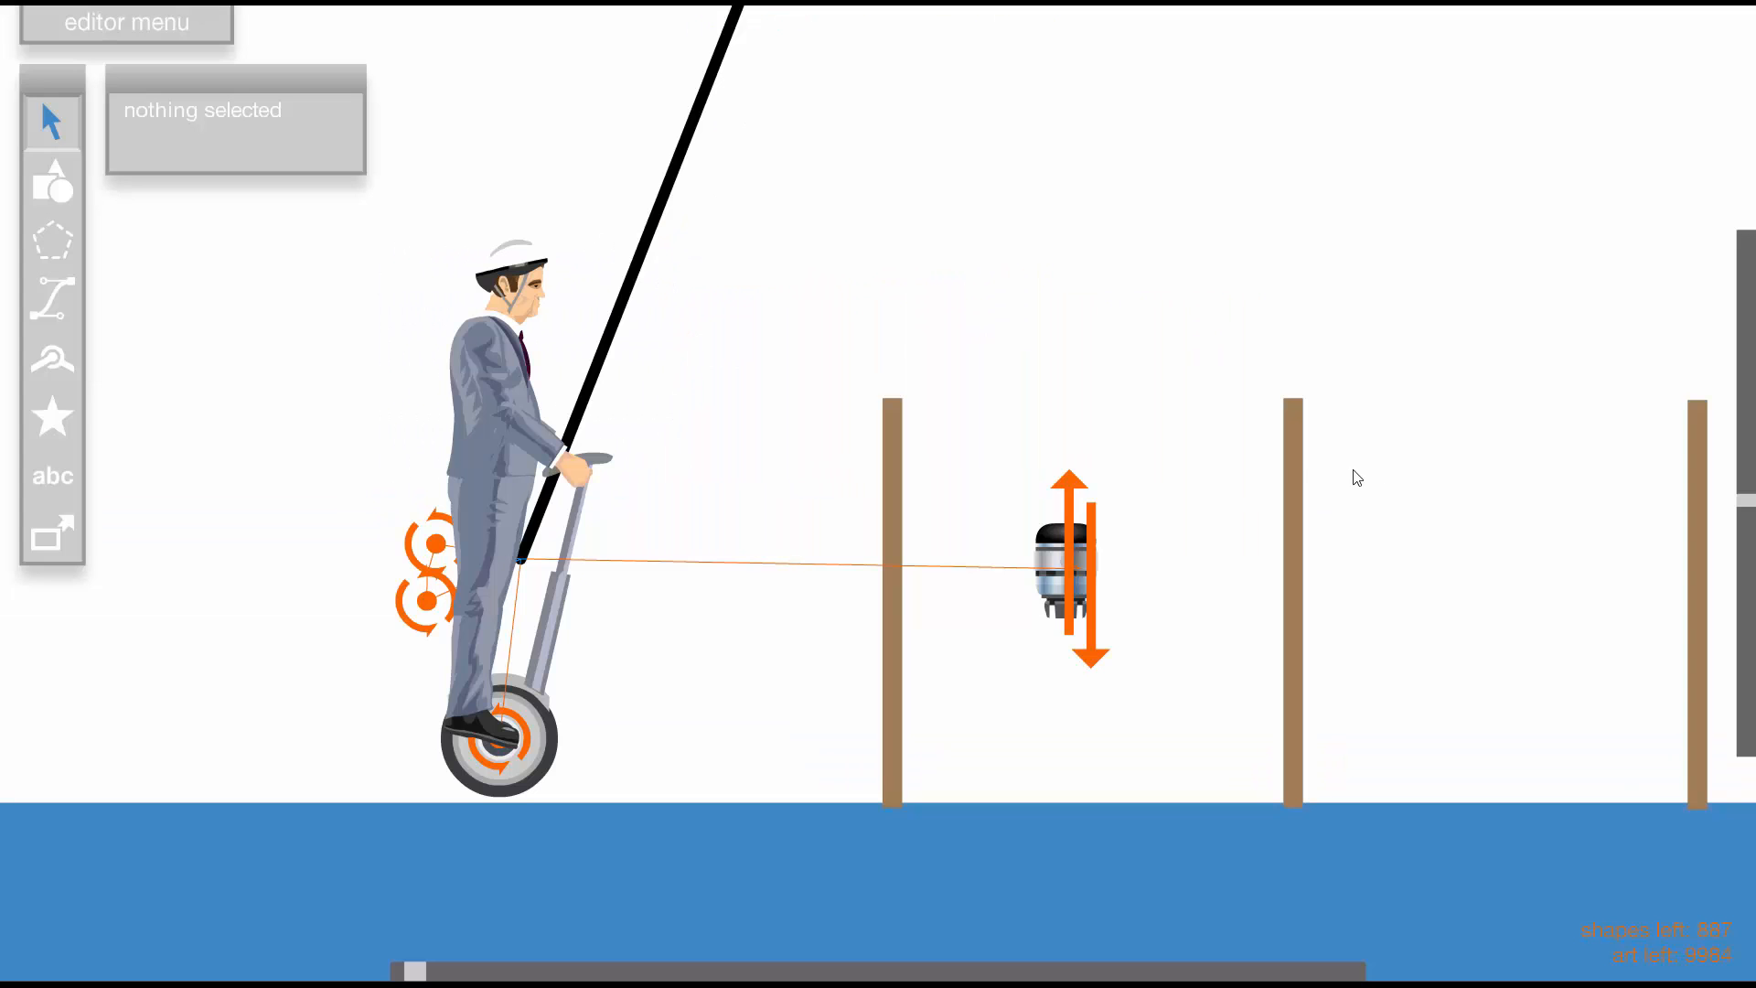
Place a fixed, interactive 105 by 5 rectangle with rotation 180 horizontally above the first two posts
{"action": "left_click", "coordinate": [55, 187]}
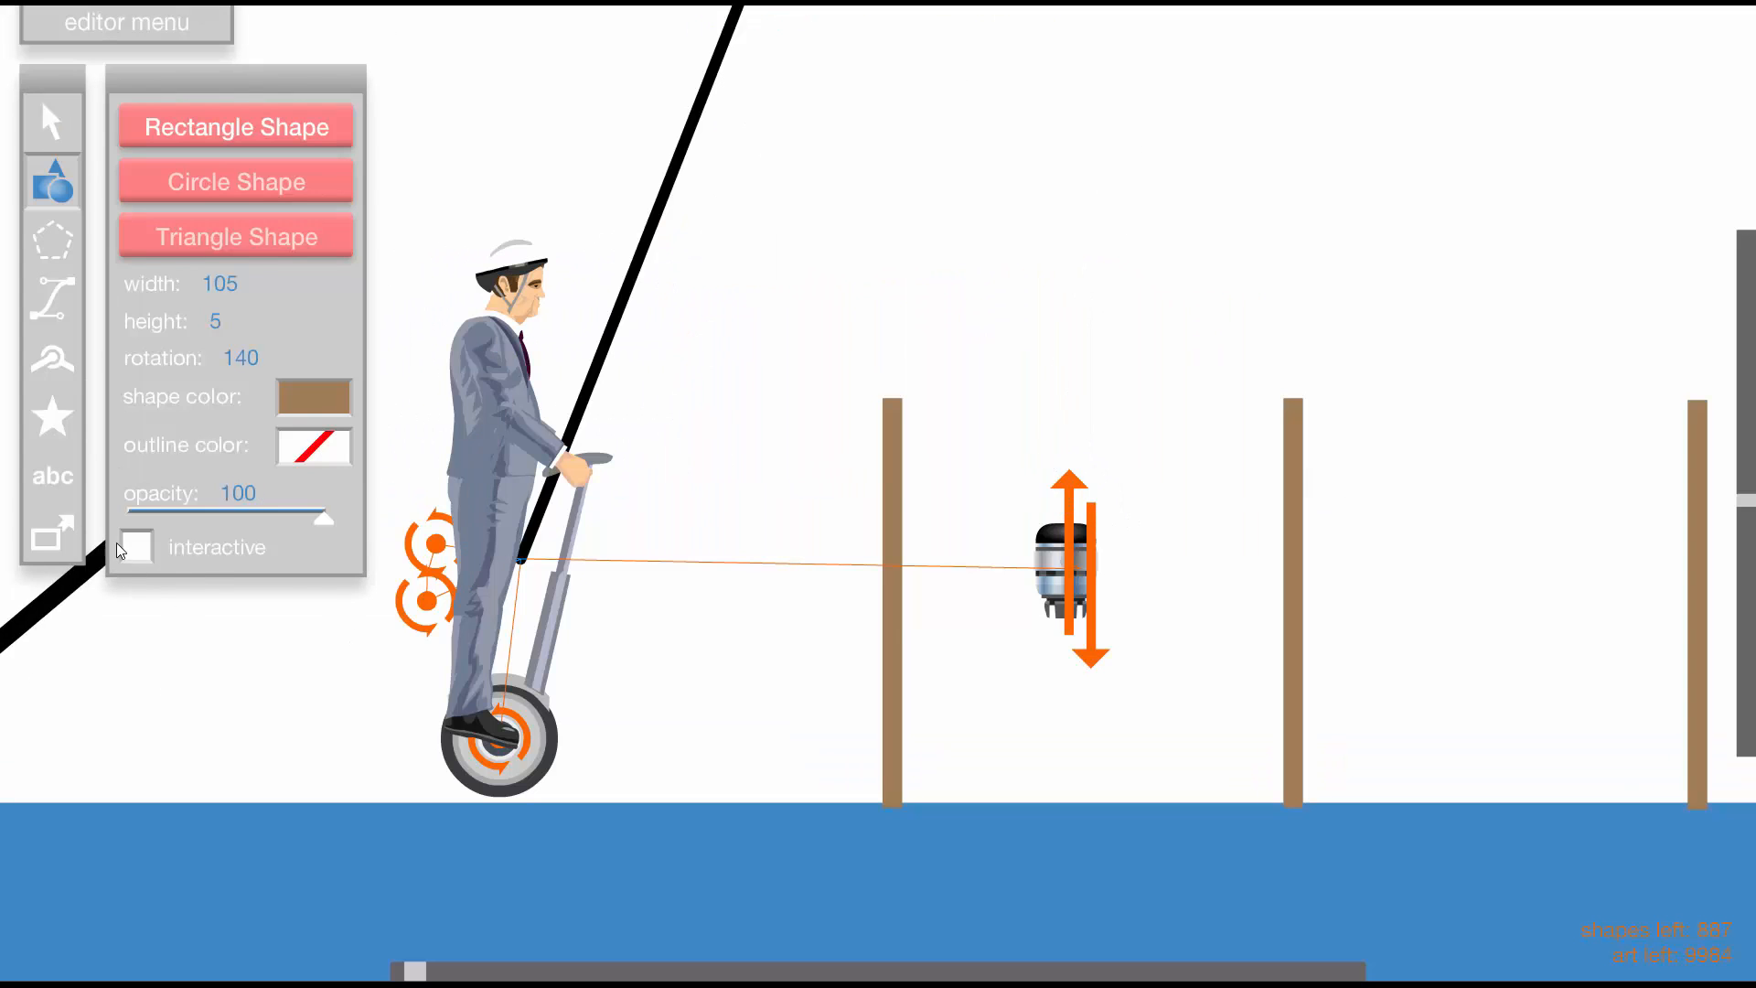
{"action": "key", "text": "shift+x"}
{"action": "key", "text": "shift+x"}
{"action": "key", "text": "shift+x"}
{"action": "left_click", "coordinate": [138, 592]}
{"action": "left_click", "coordinate": [1037, 311]}
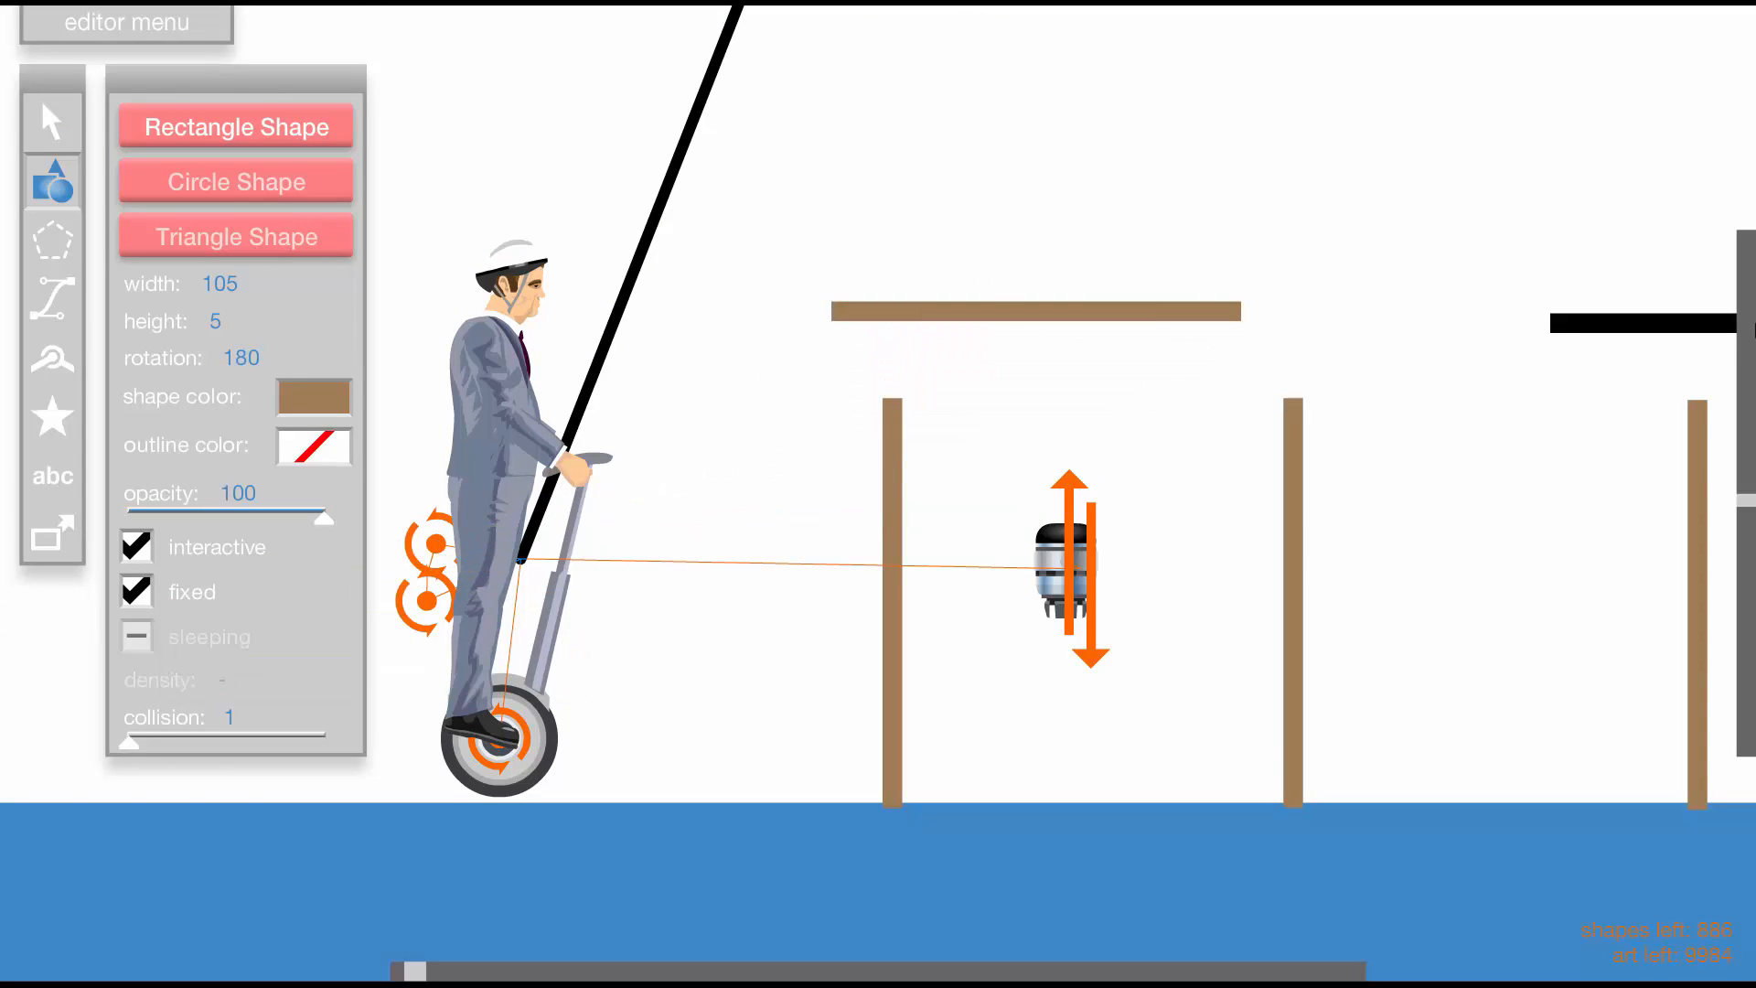
Test-drive the segway forward and backward, and delete the jet with its sliding joint from between the posts
{"action": "key", "text": "t"}
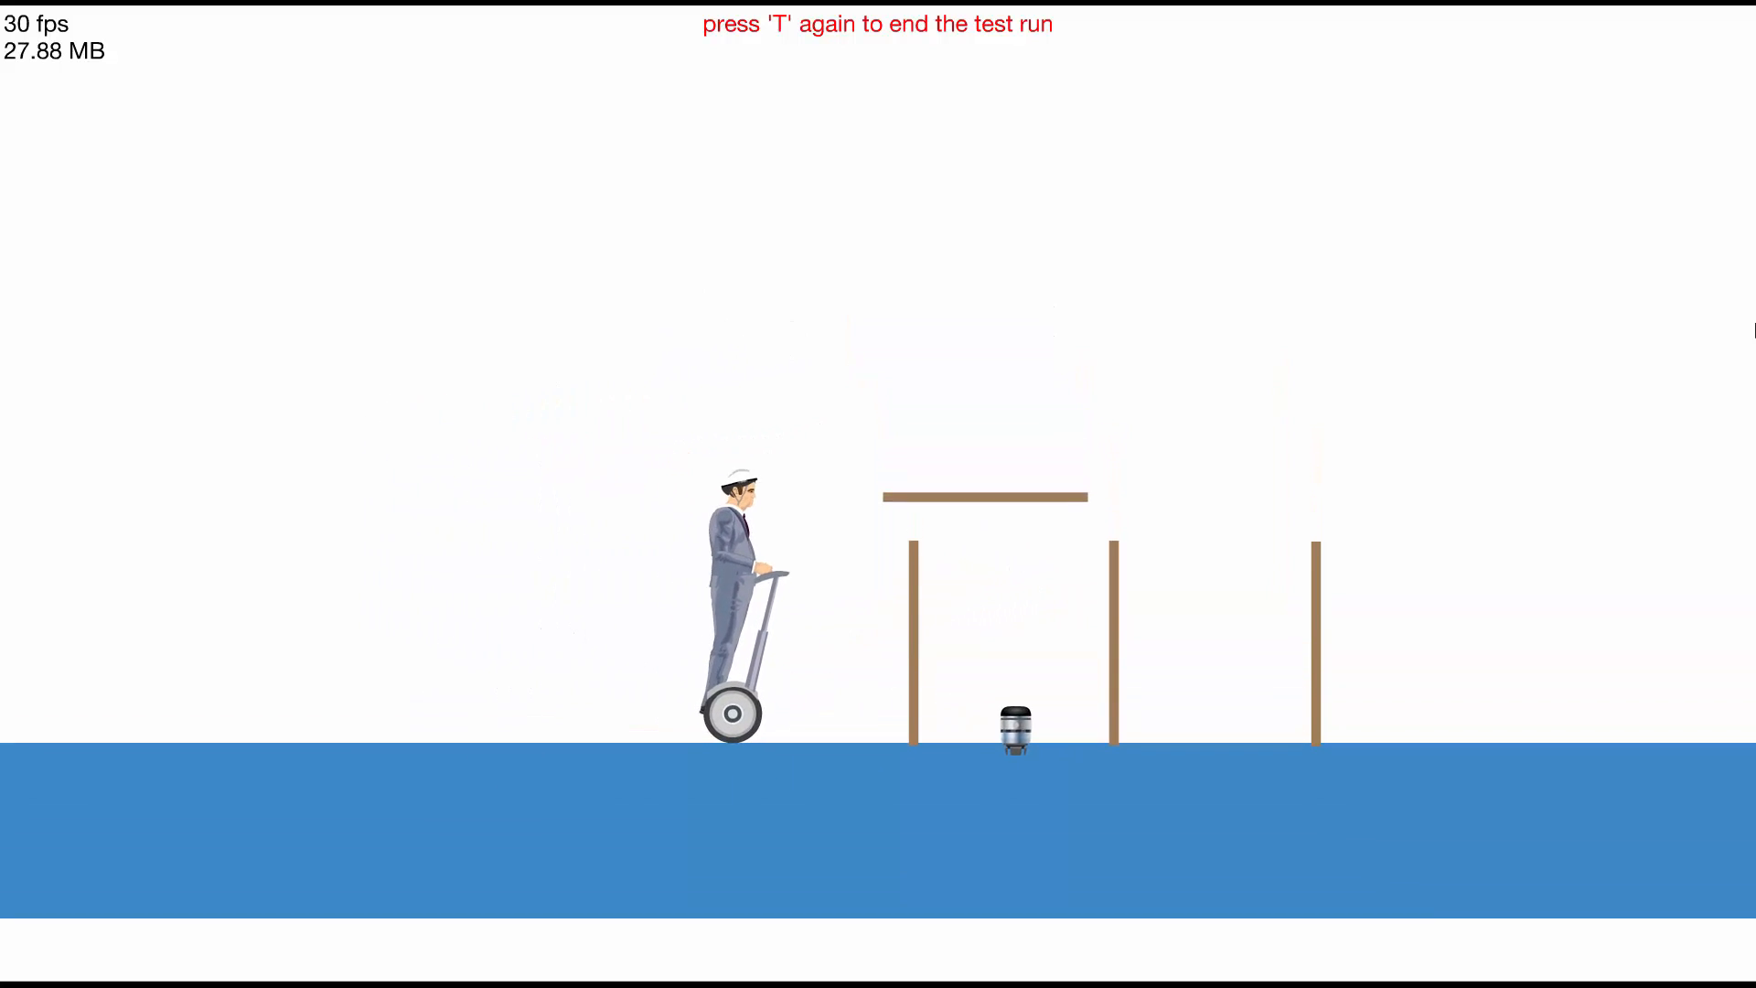
{"action": "key", "text": "Up"}
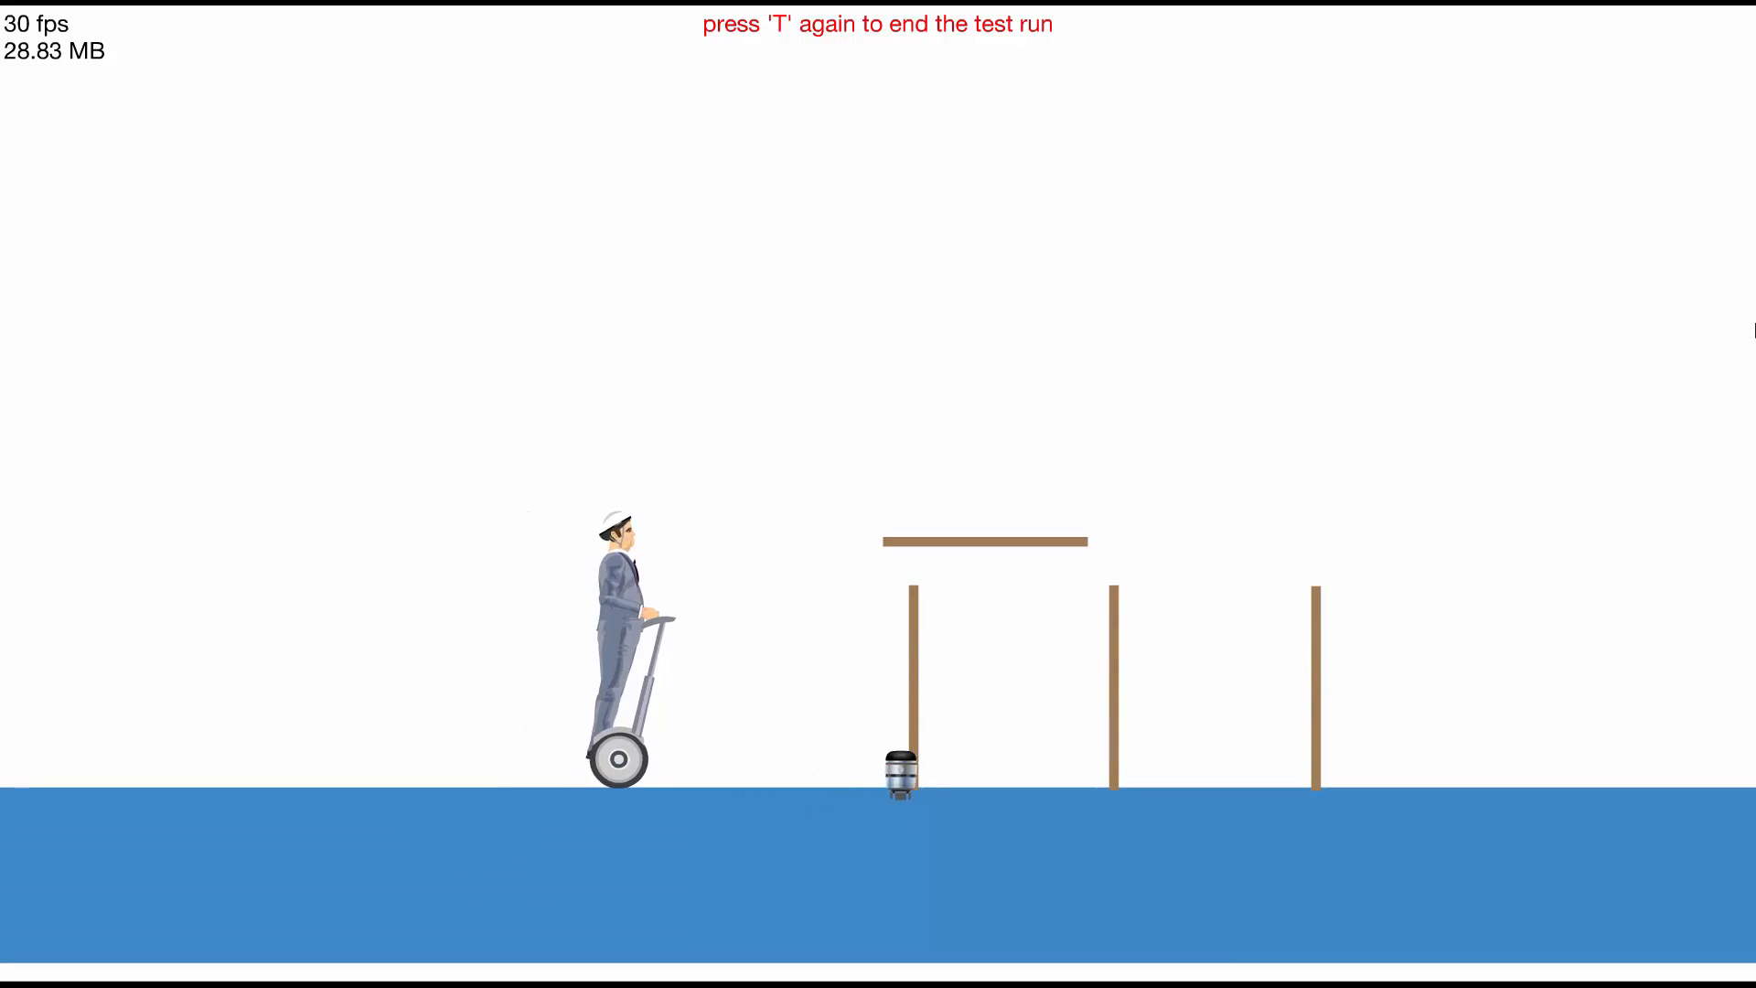
{"action": "key", "text": "Down"}
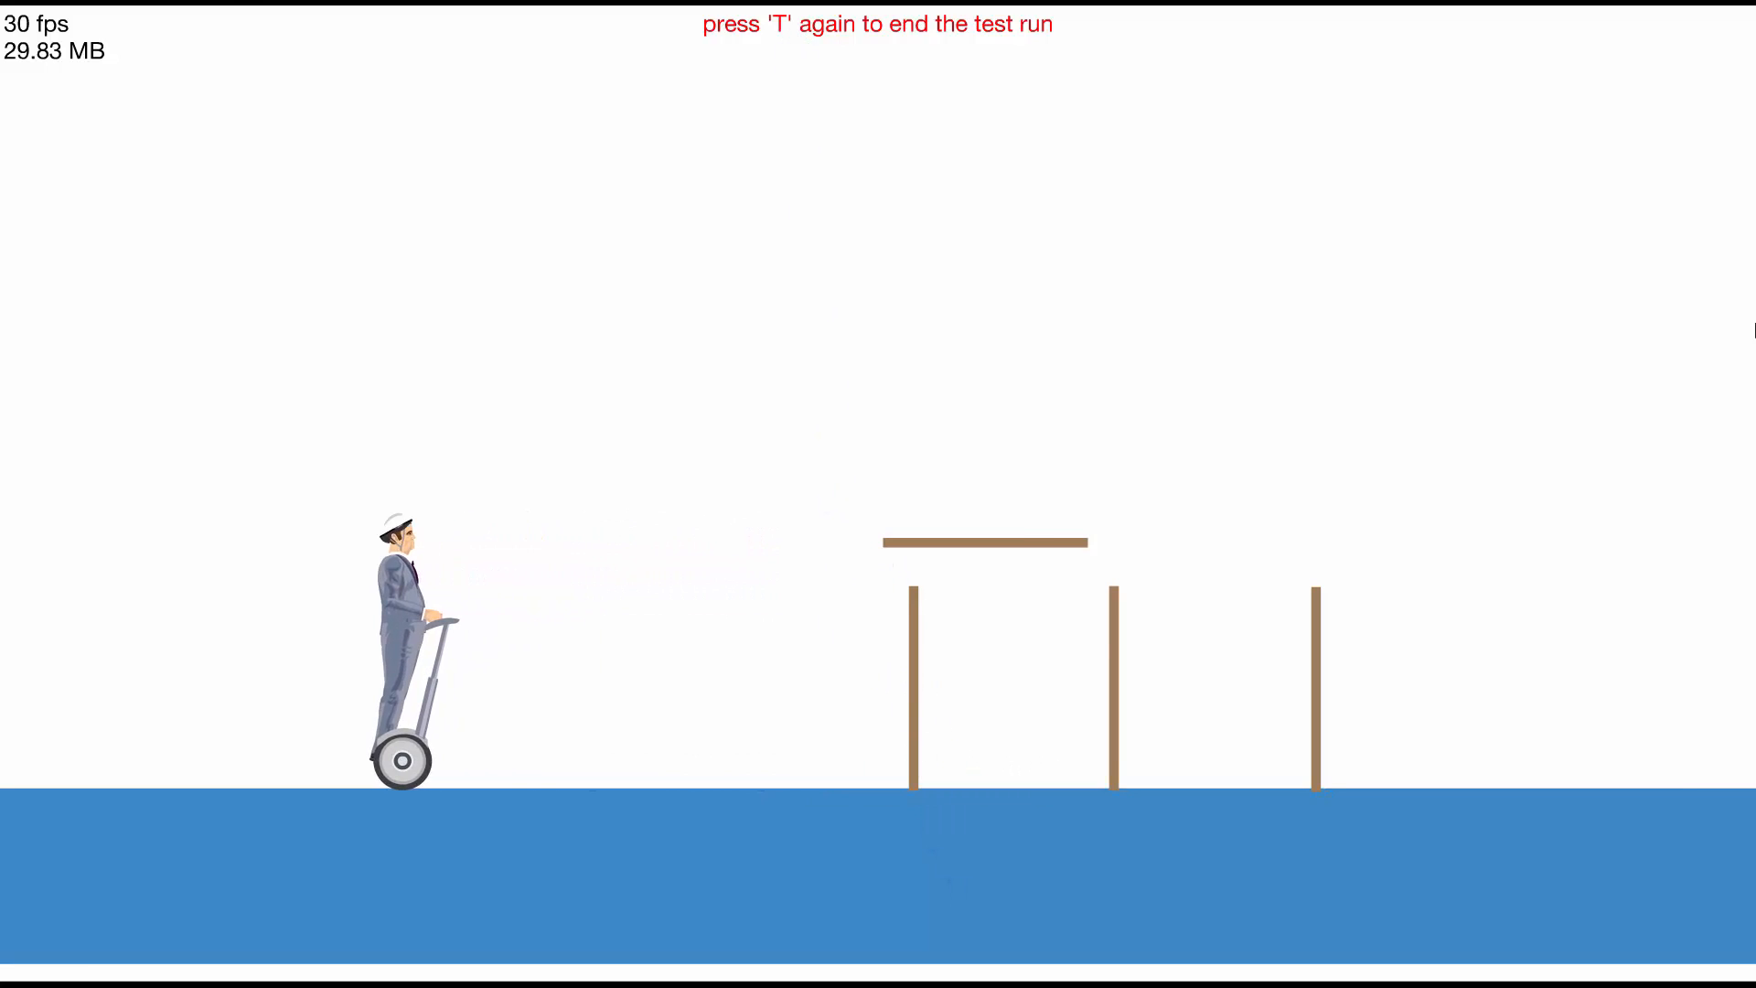
{"action": "key", "text": "t"}
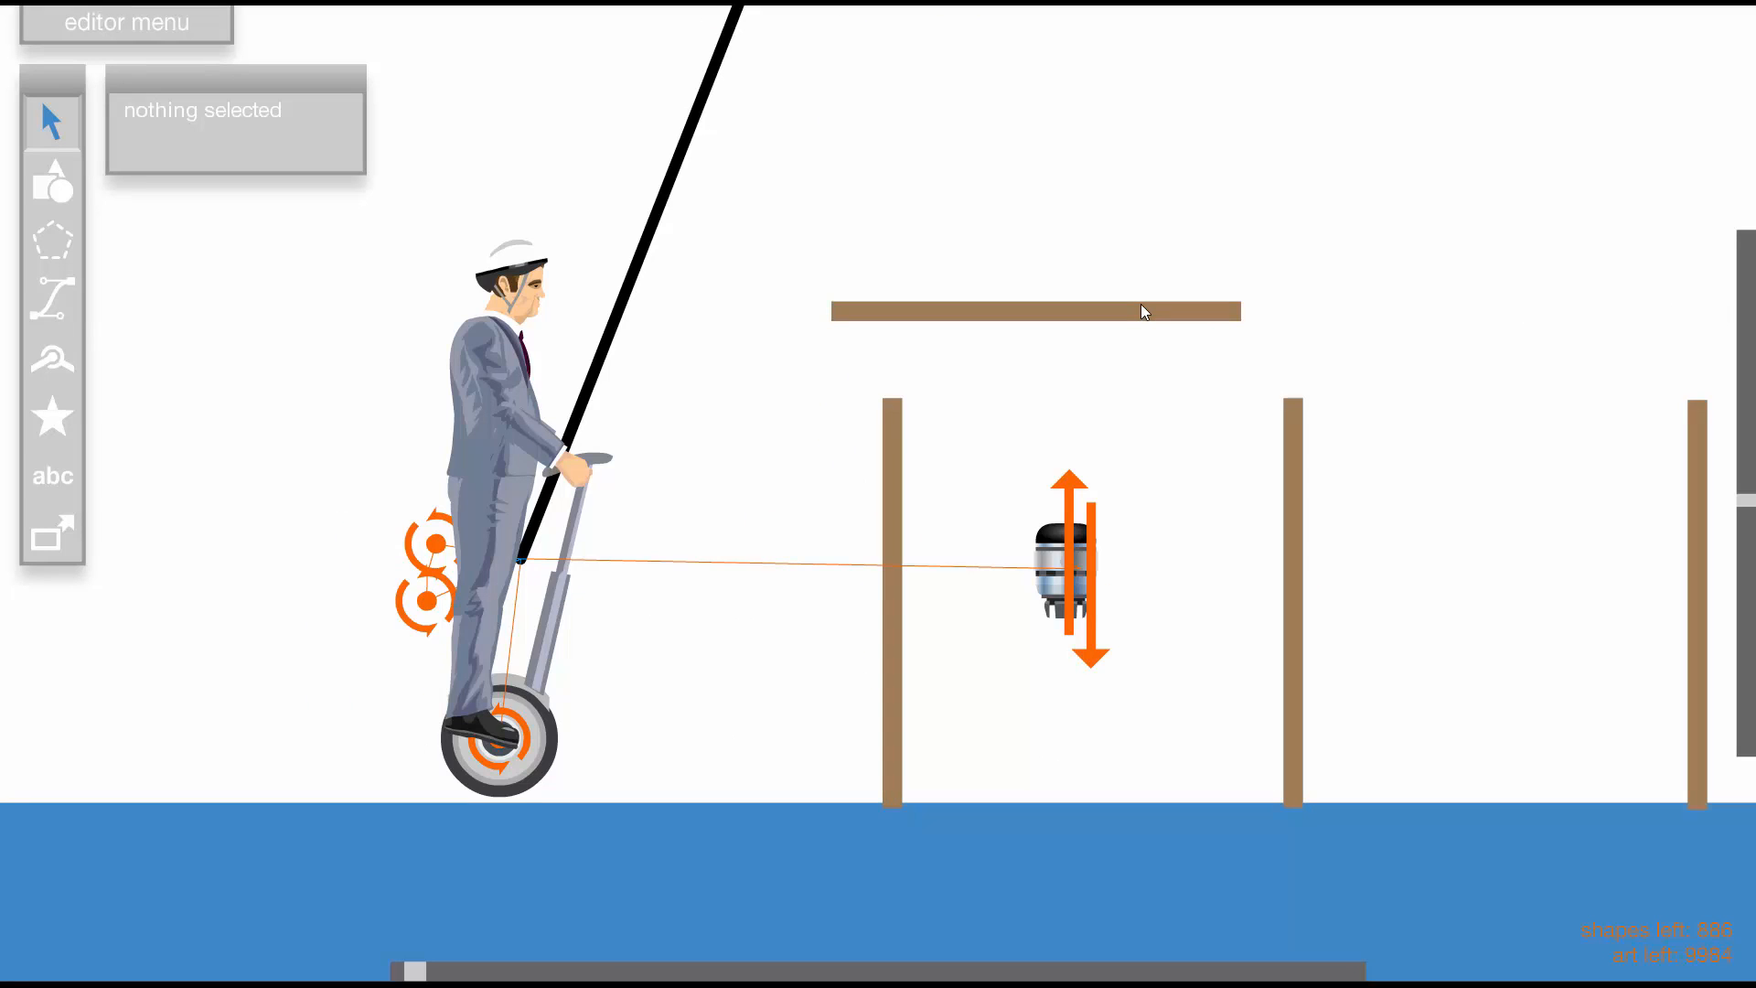
{"action": "left_click", "coordinate": [1079, 528]}
{"action": "key", "text": "Delete"}
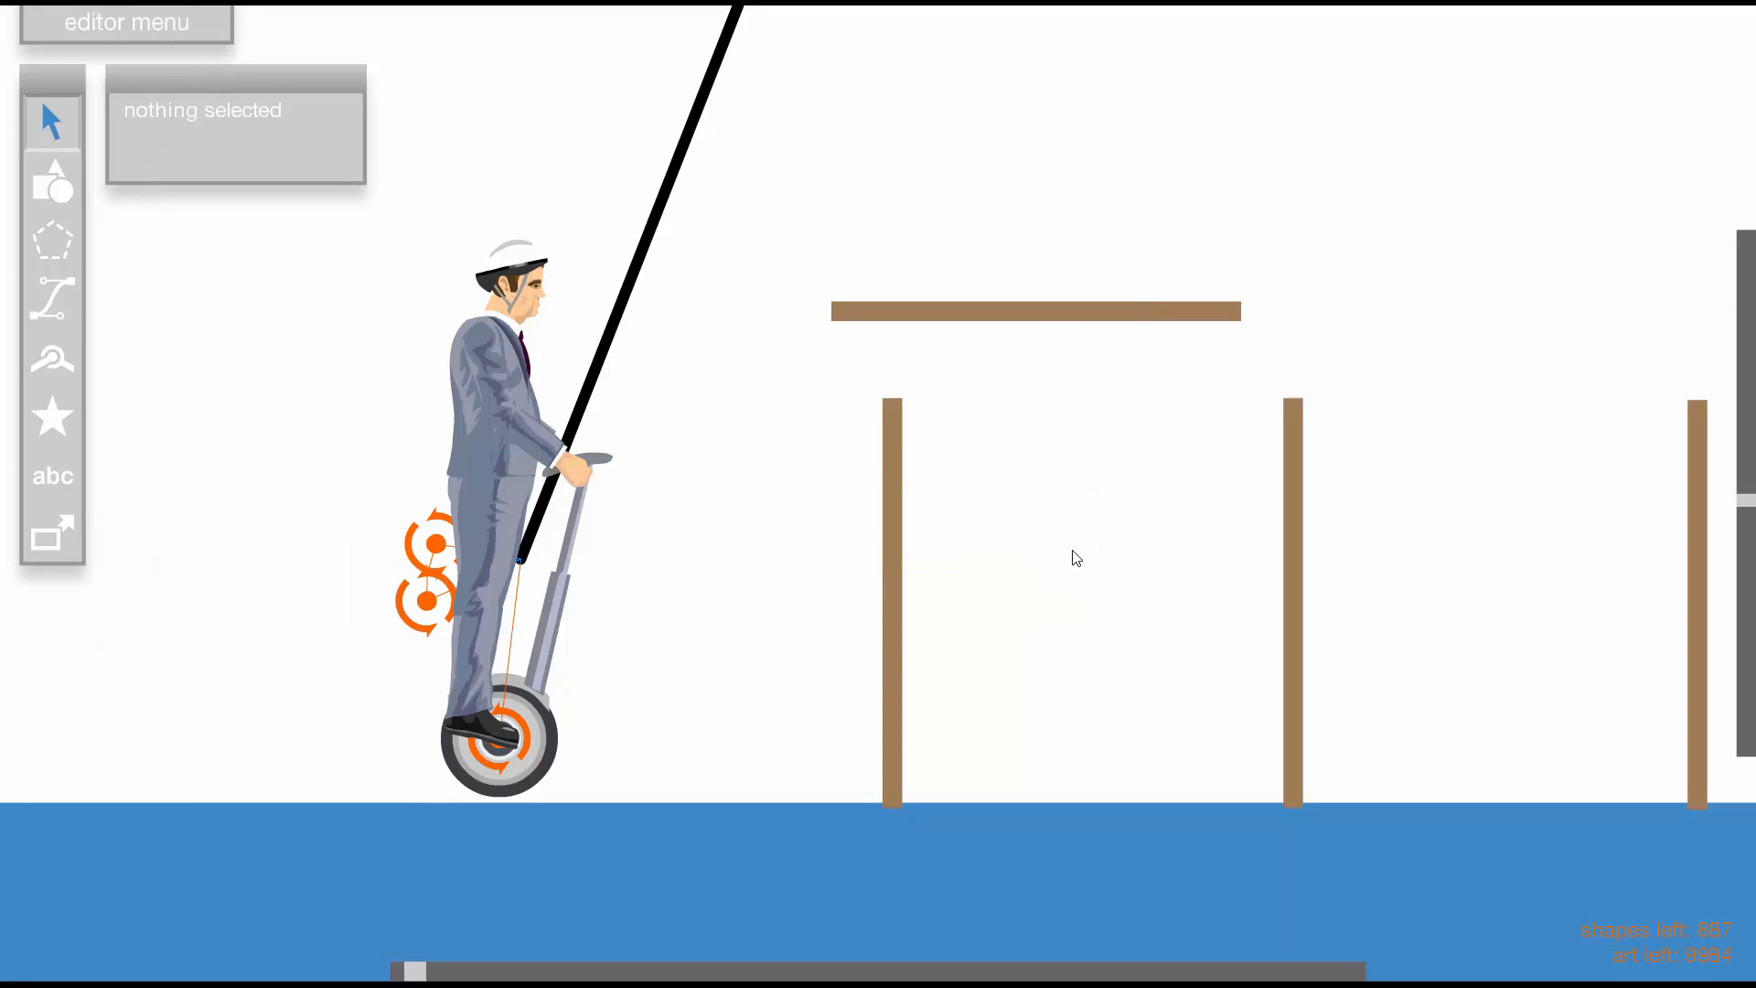
Draw a non-fixed, interactive 15 by 15 square in front of the first post and set its collision to 5
{"action": "left_click", "coordinate": [78, 188]}
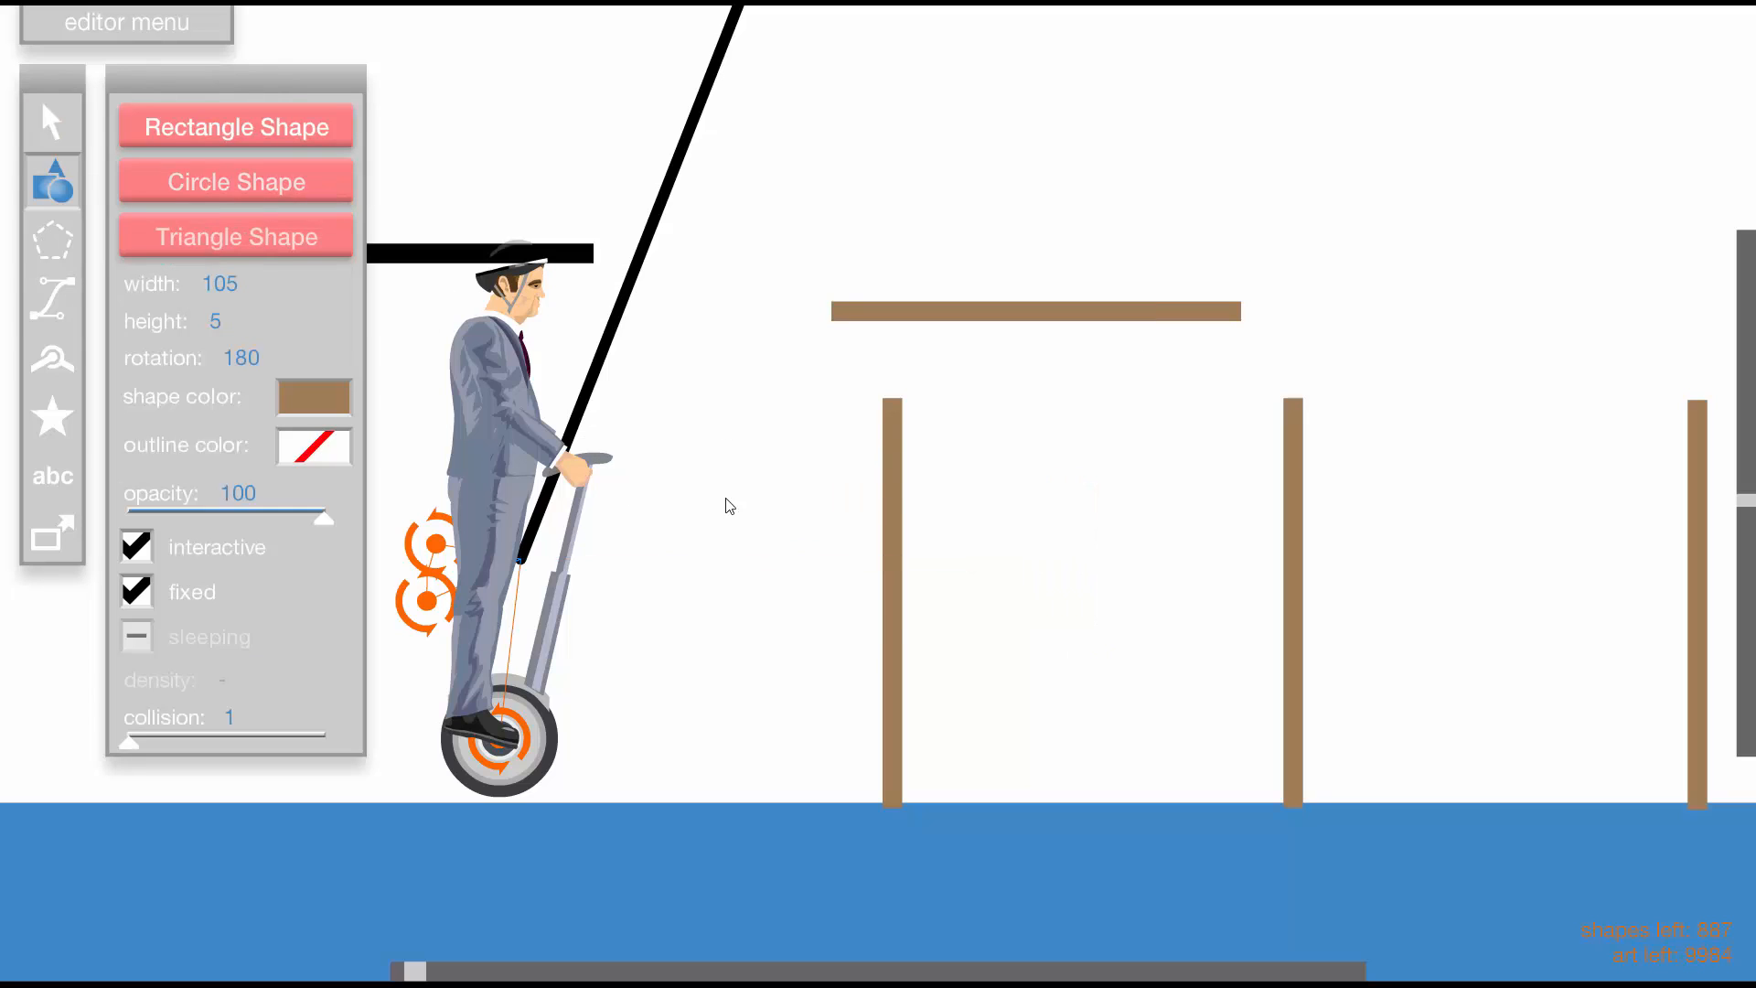
{"action": "left_click", "coordinate": [141, 593]}
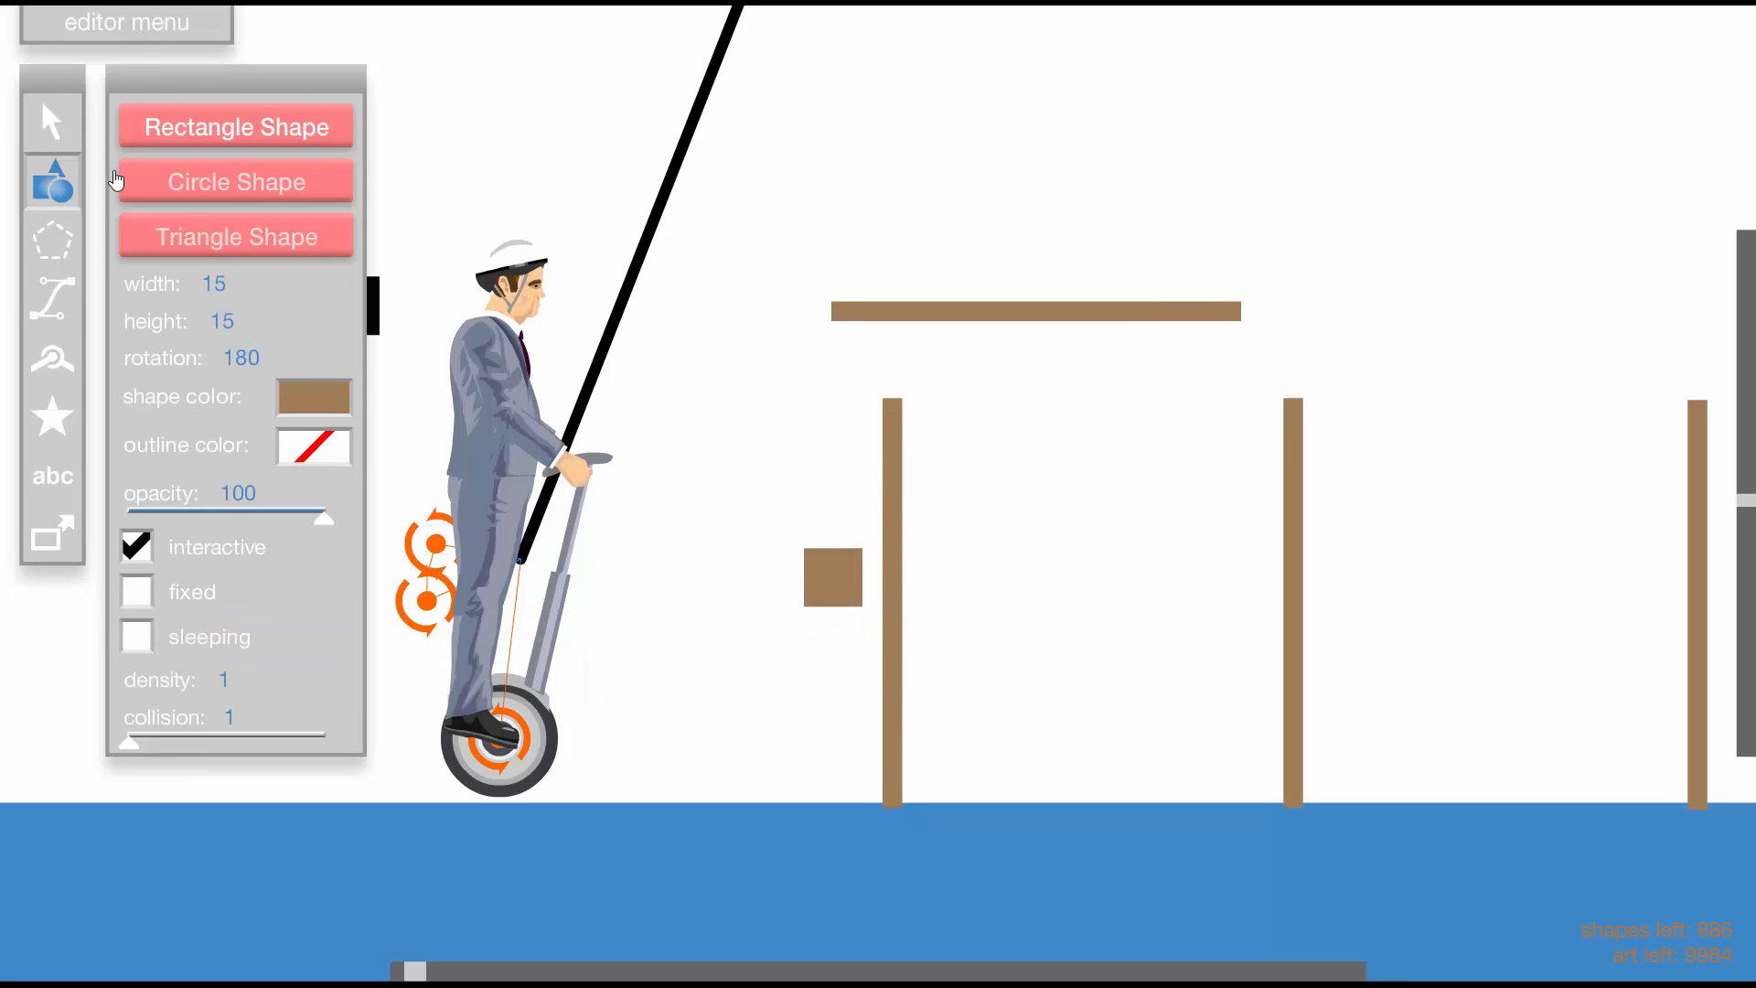
{"action": "left_click", "coordinate": [52, 123]}
{"action": "left_click", "coordinate": [849, 579]}
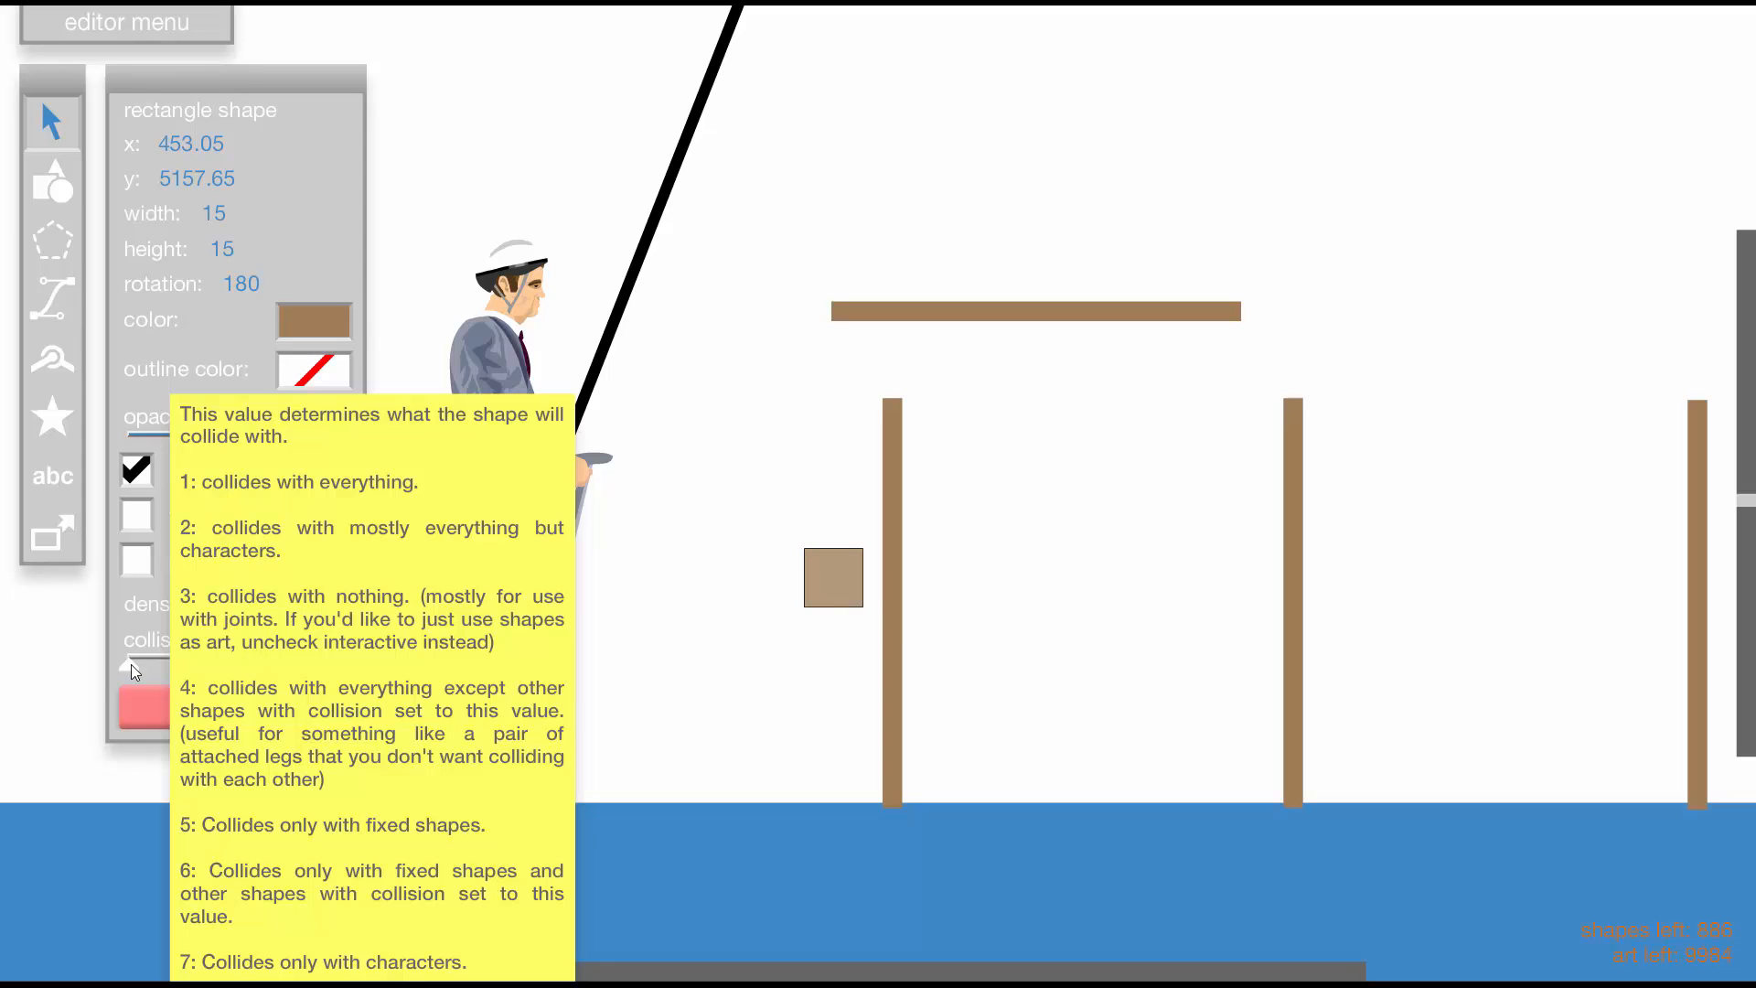
{"action": "left_click_drag", "start_coordinate": [130, 664], "coordinate": [257, 663]}
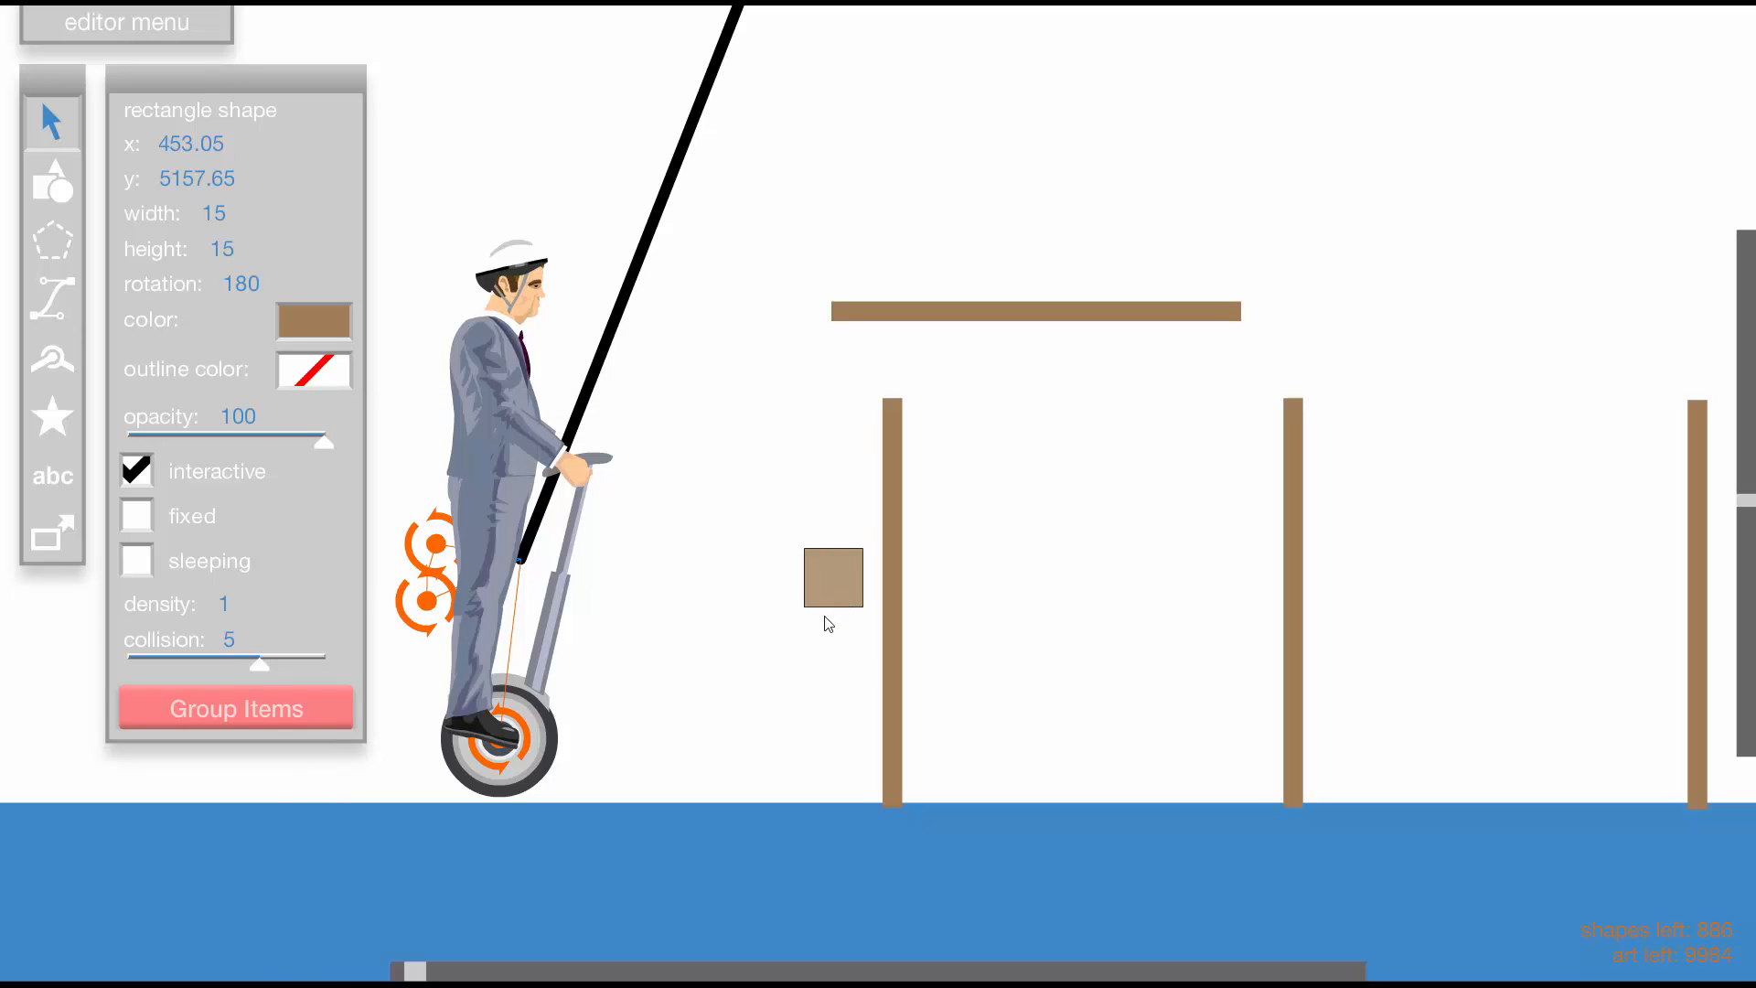
Group the small square, convert it to a vehicle, and move it onto the segway's handle at x 384.75, y 5163.65
{"action": "left_click", "coordinate": [271, 710]}
{"action": "left_click", "coordinate": [192, 558]}
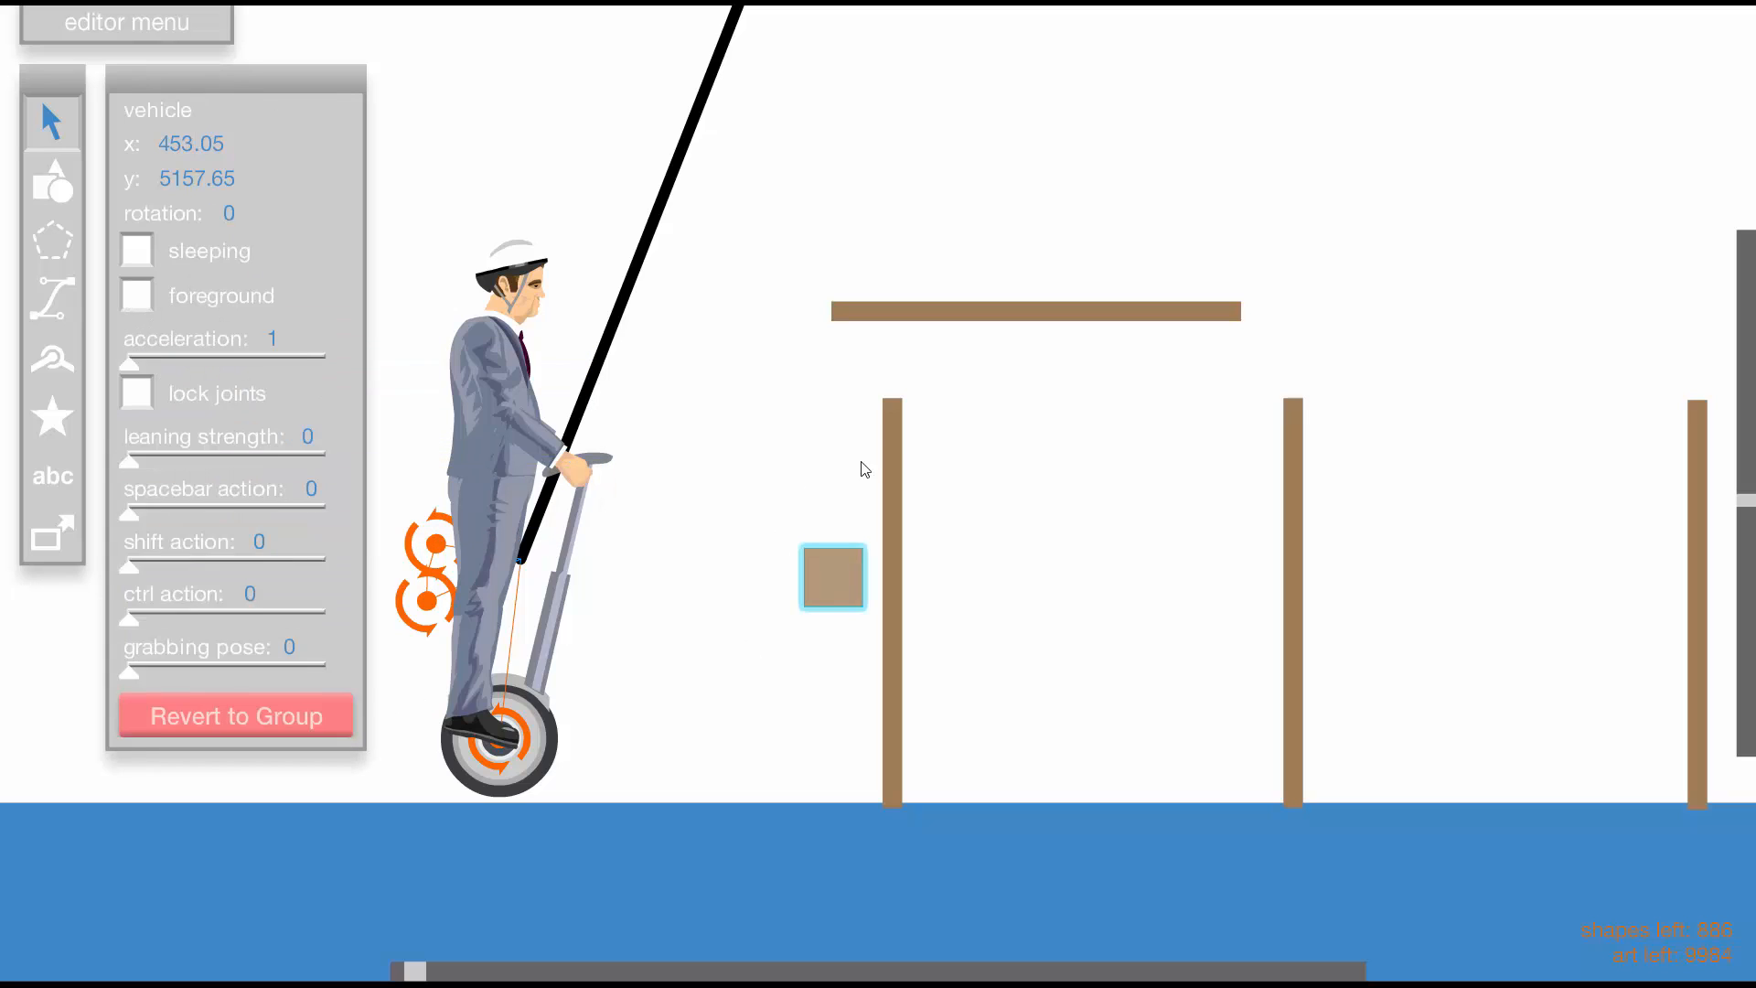
{"action": "left_click", "coordinate": [891, 498]}
{"action": "left_click_drag", "start_coordinate": [826, 582], "coordinate": [659, 585]}
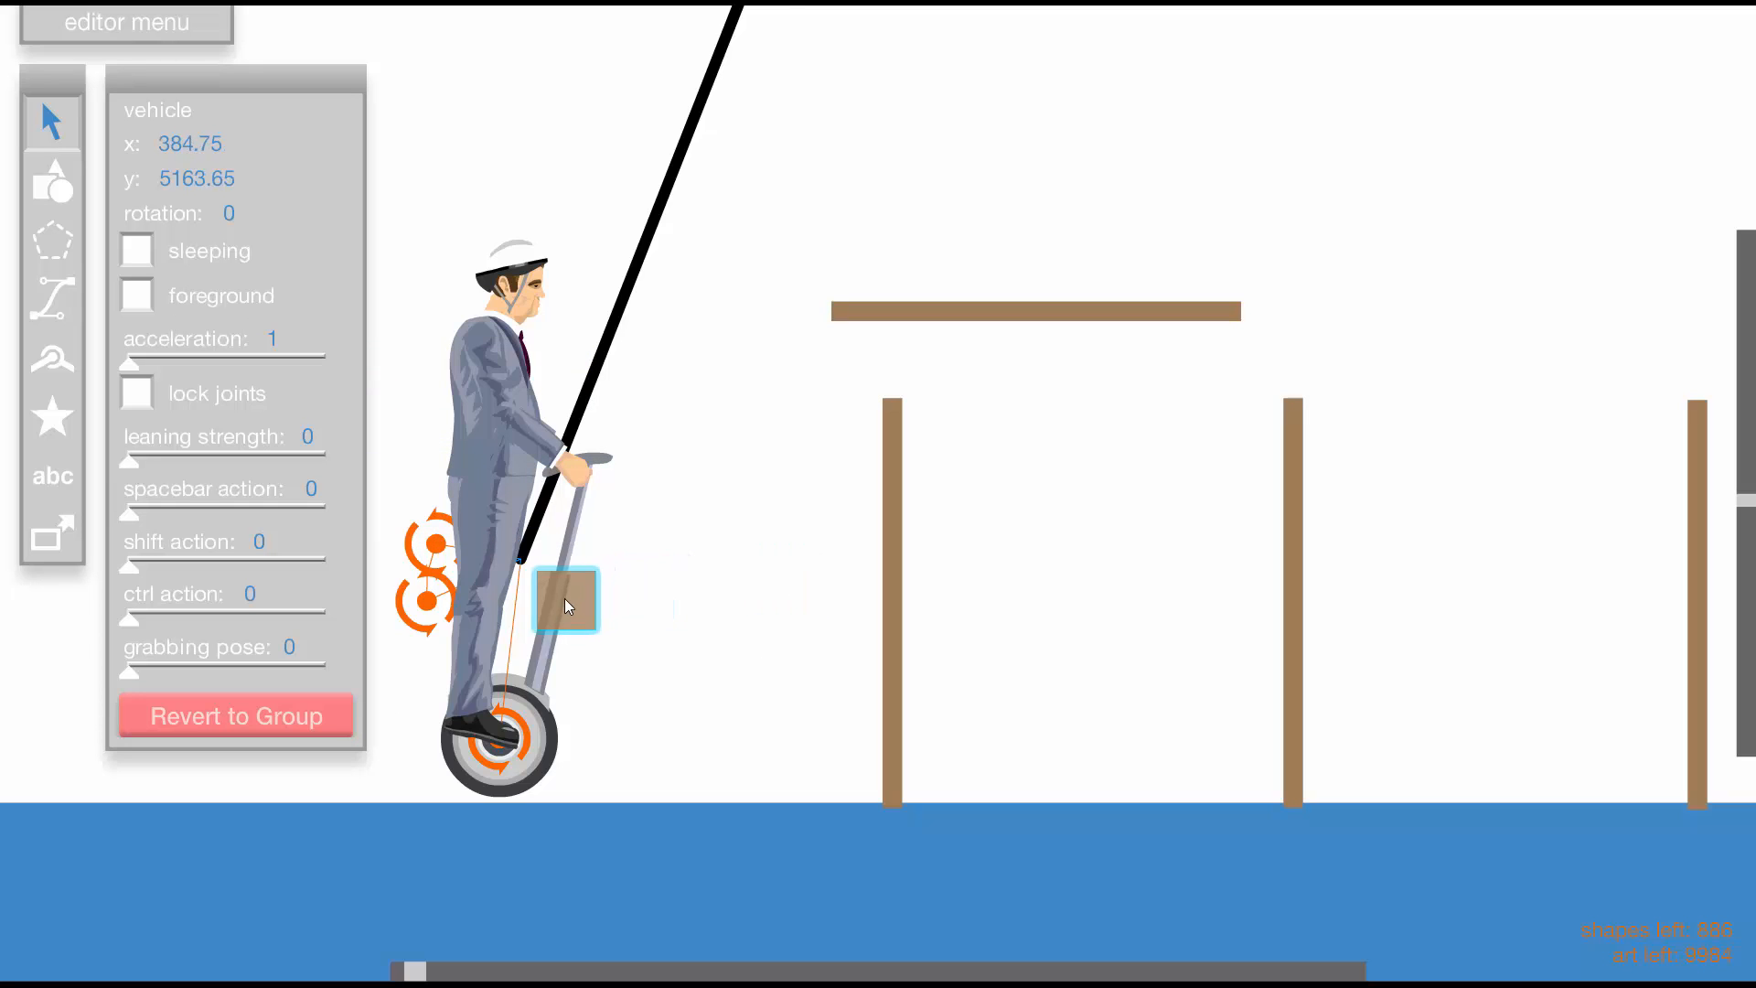
Attach the square to the segway with a 90-degree sliding joint and move the square between the posts, at x 504.65, y 5203.65
{"action": "left_click", "coordinate": [53, 357]}
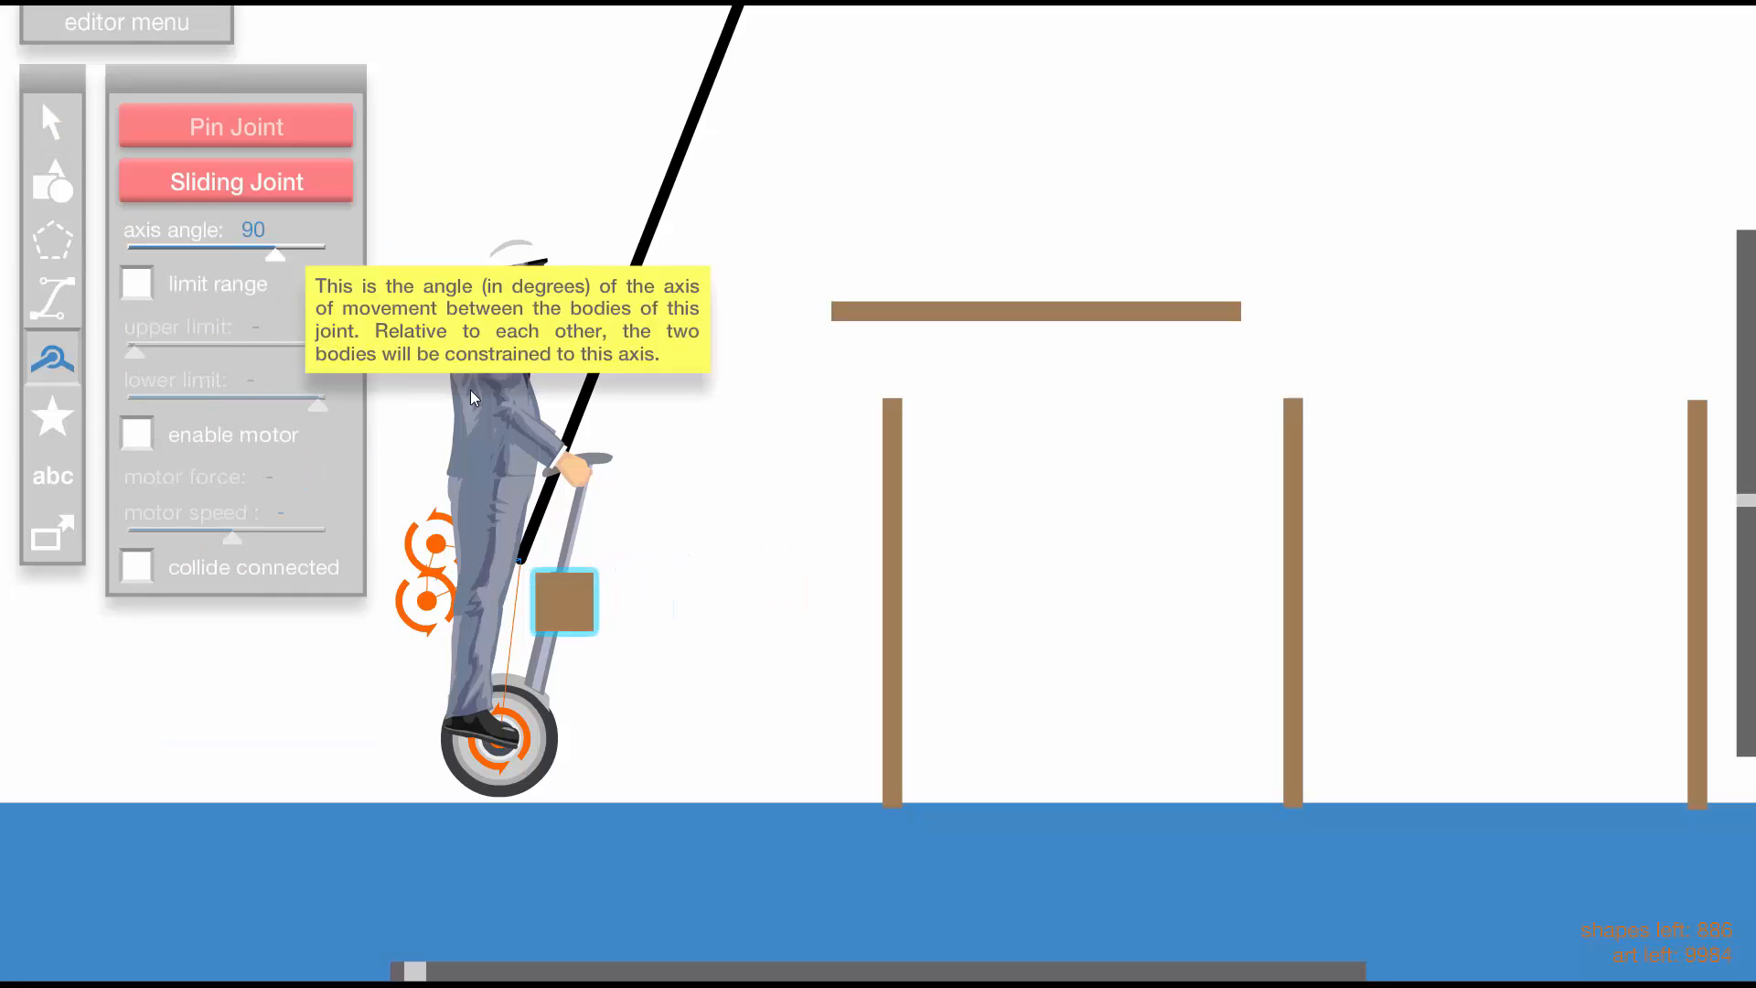
{"action": "left_click", "coordinate": [562, 602]}
{"action": "left_click", "coordinate": [52, 183]}
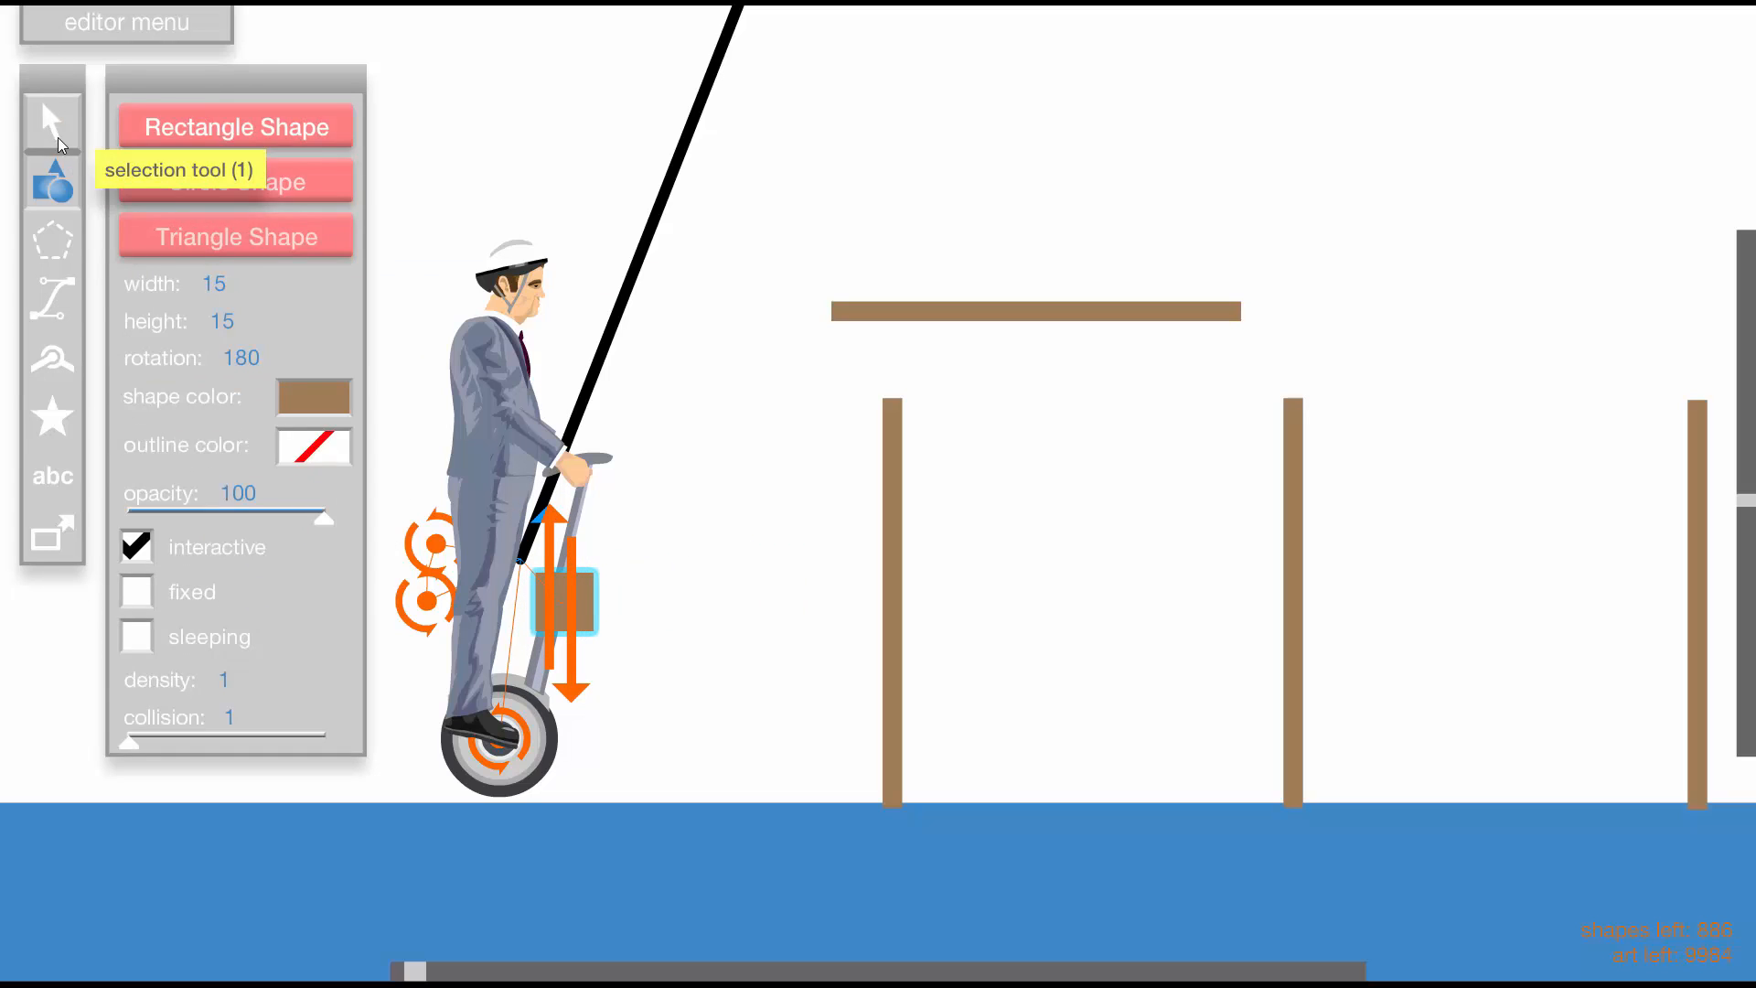
{"action": "left_click", "coordinate": [52, 121]}
{"action": "left_click_drag", "start_coordinate": [587, 604], "coordinate": [999, 739]}
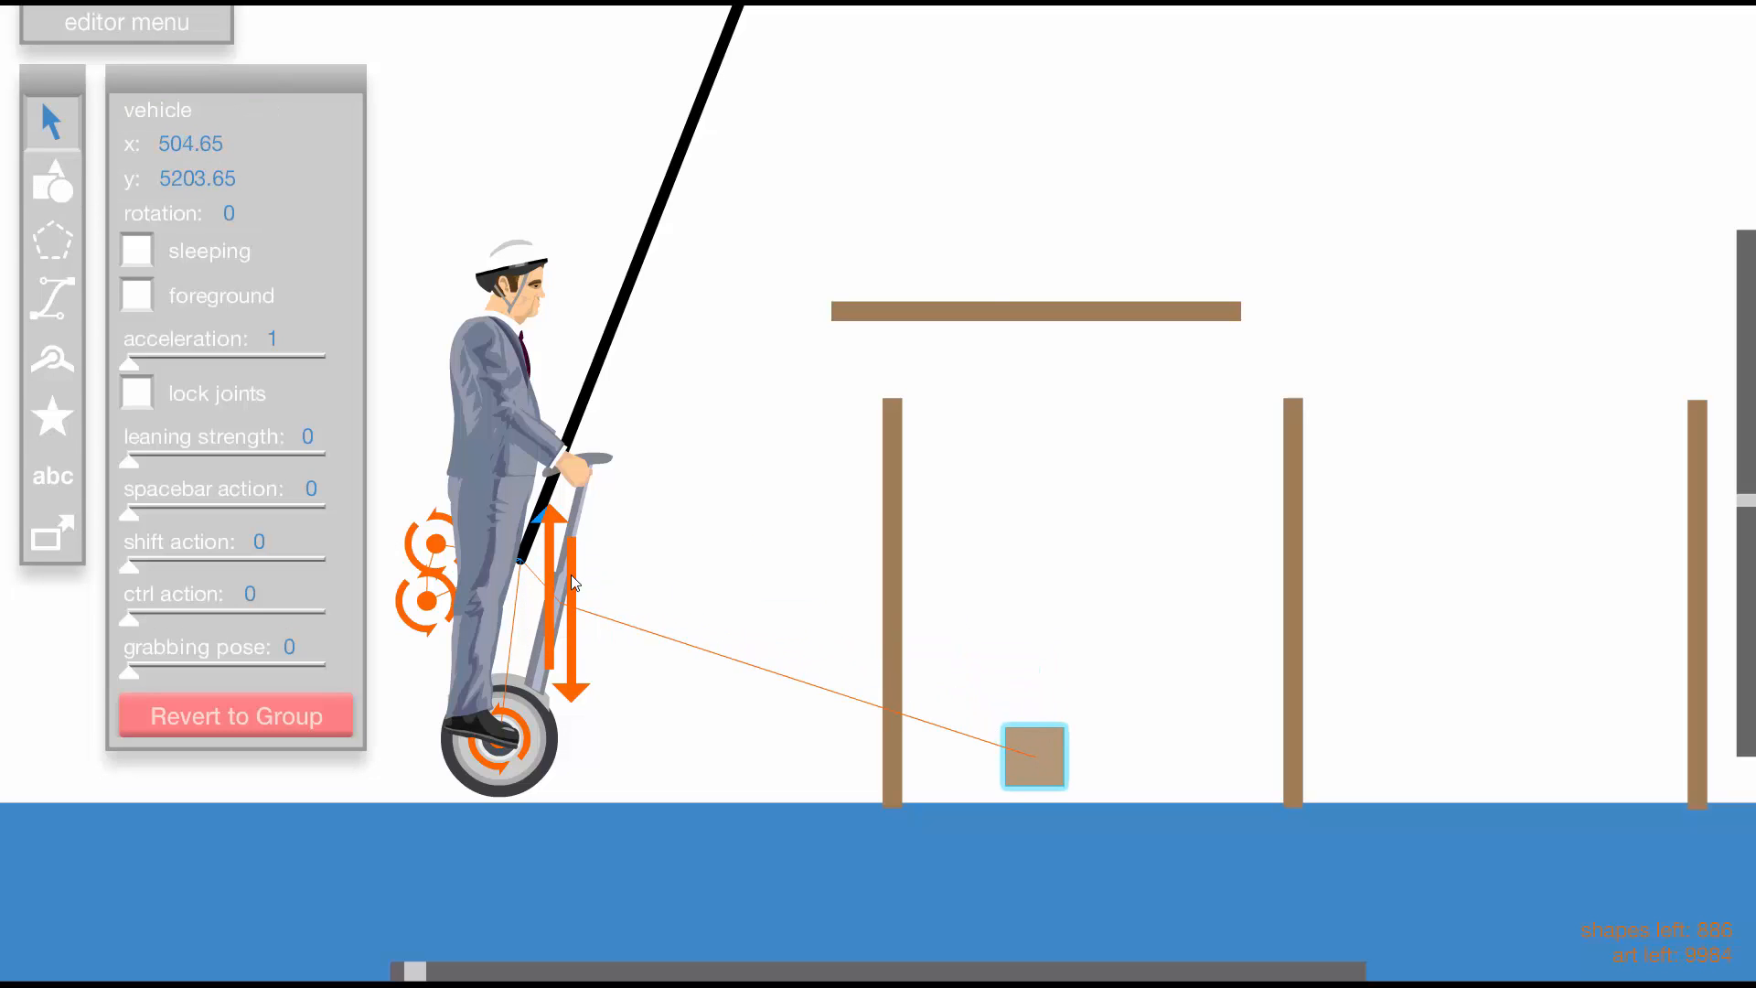
Test-drive the segway forward and backward with the square on the sliding joint
{"action": "key", "text": "t"}
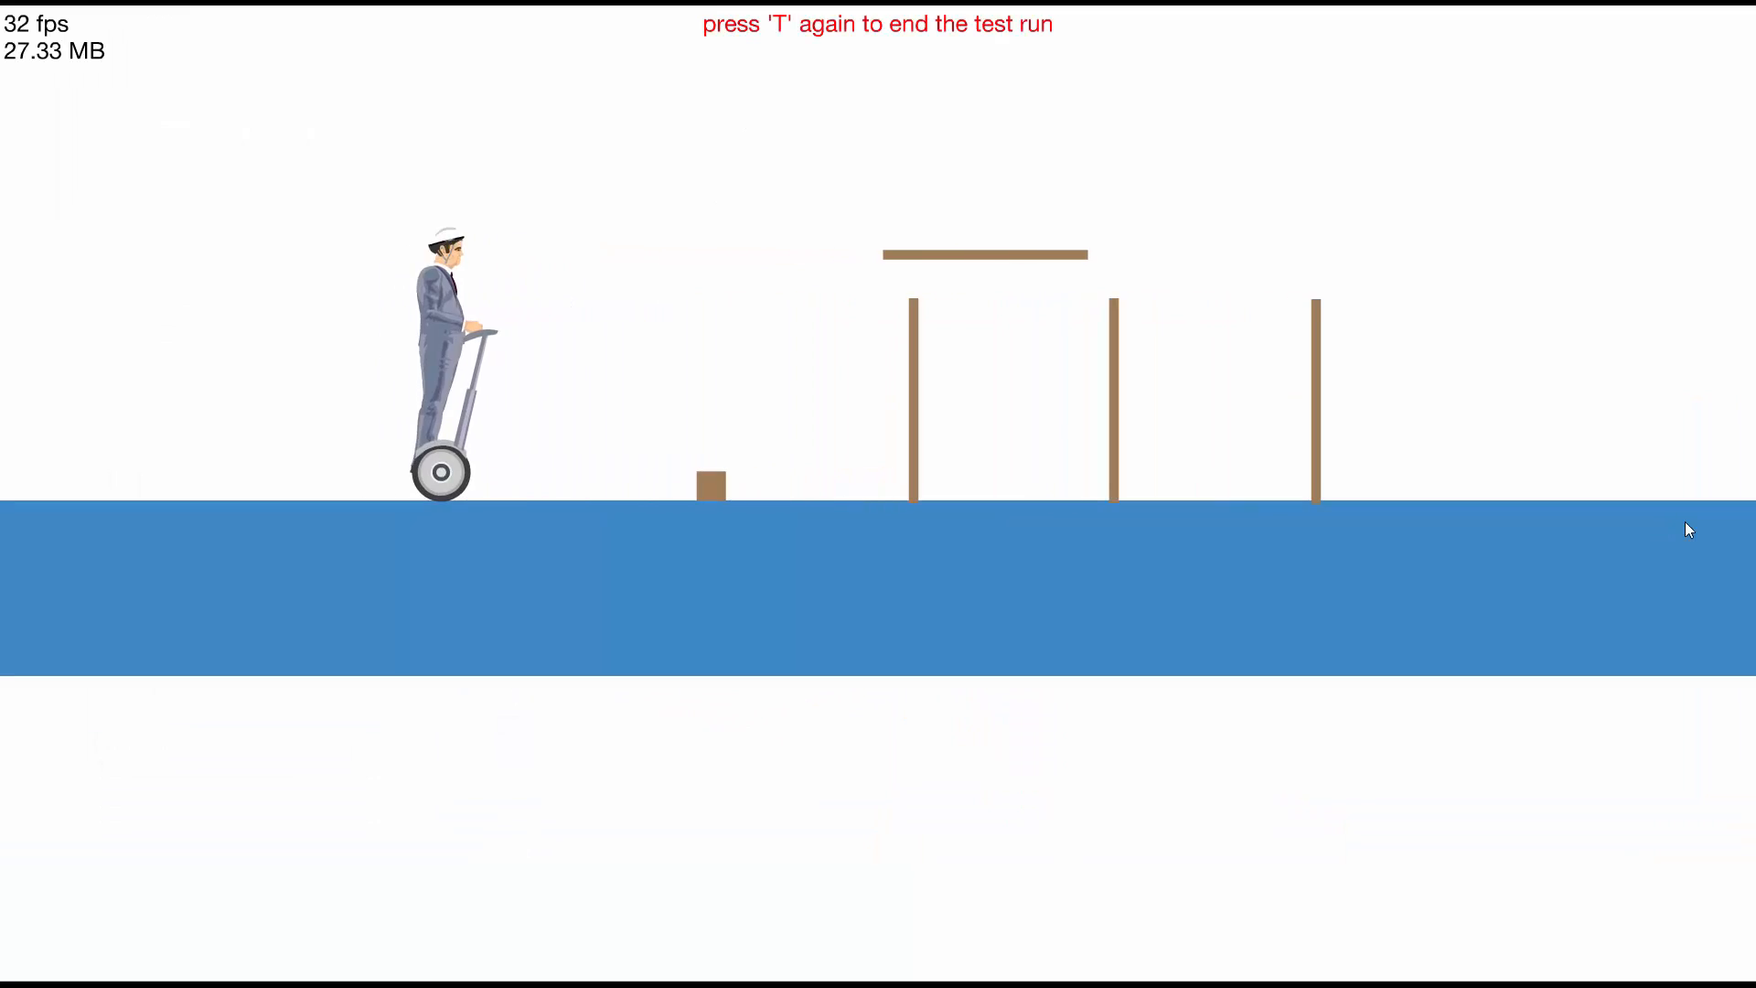
{"action": "key", "text": "Up"}
{"action": "key", "text": "Down"}
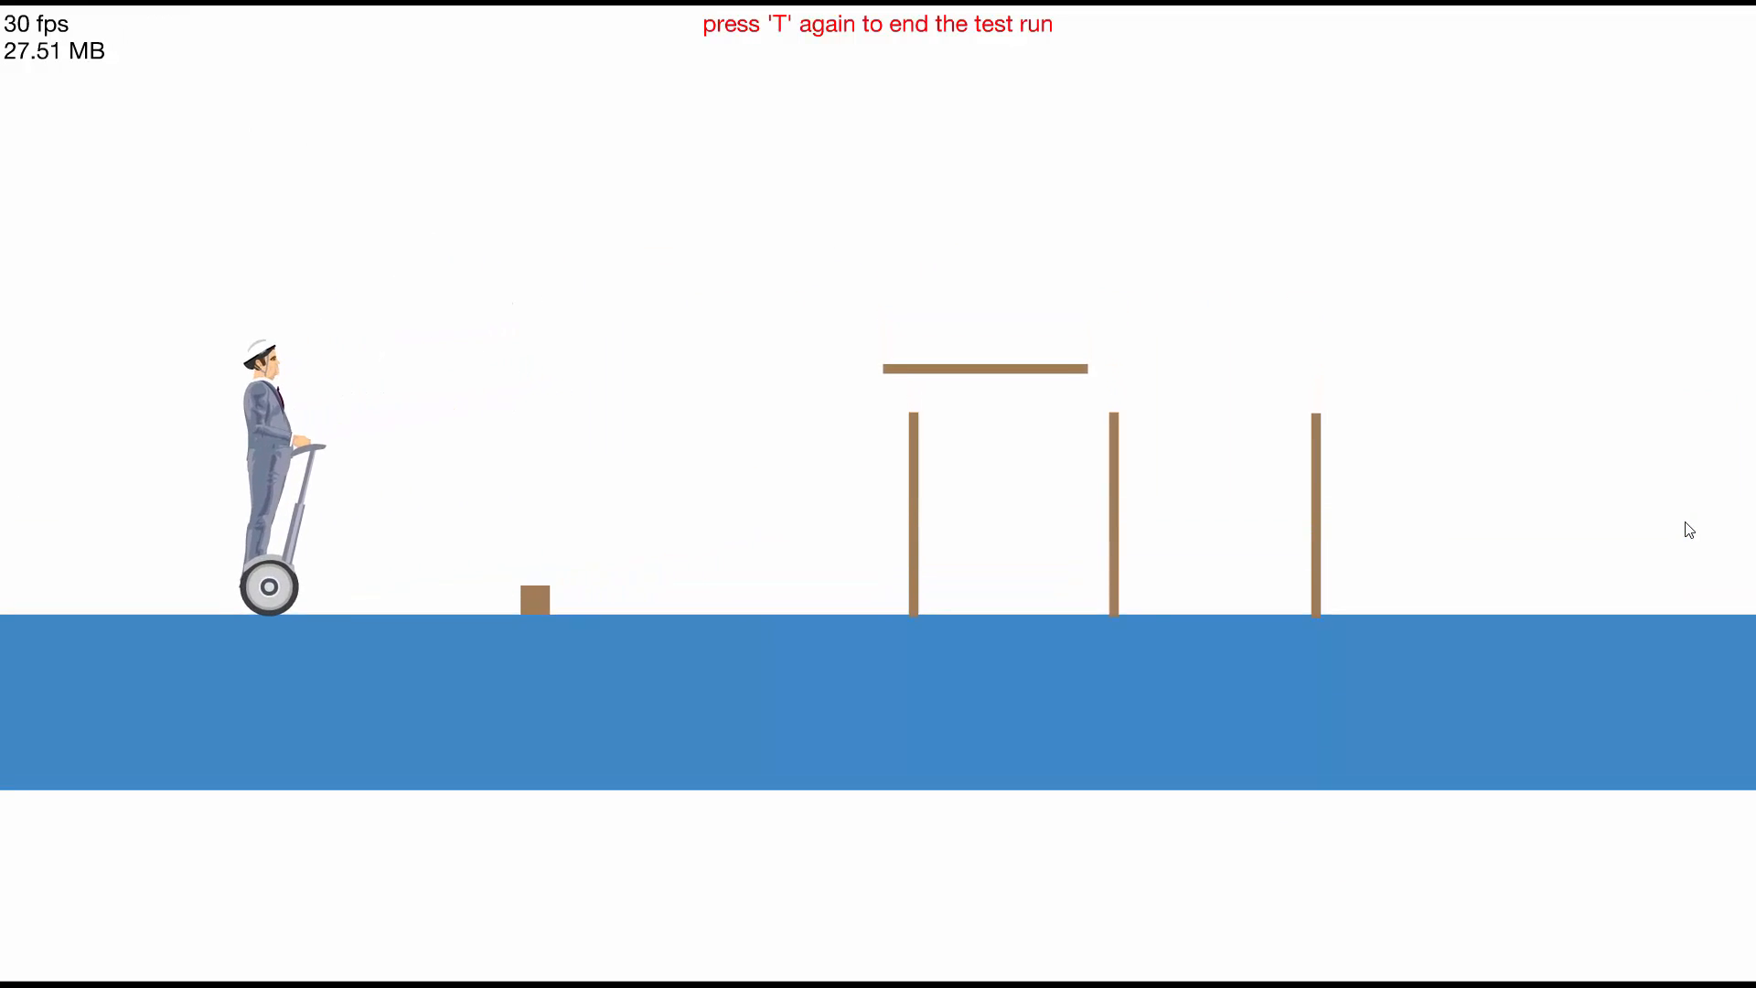
{"action": "key", "text": "t"}
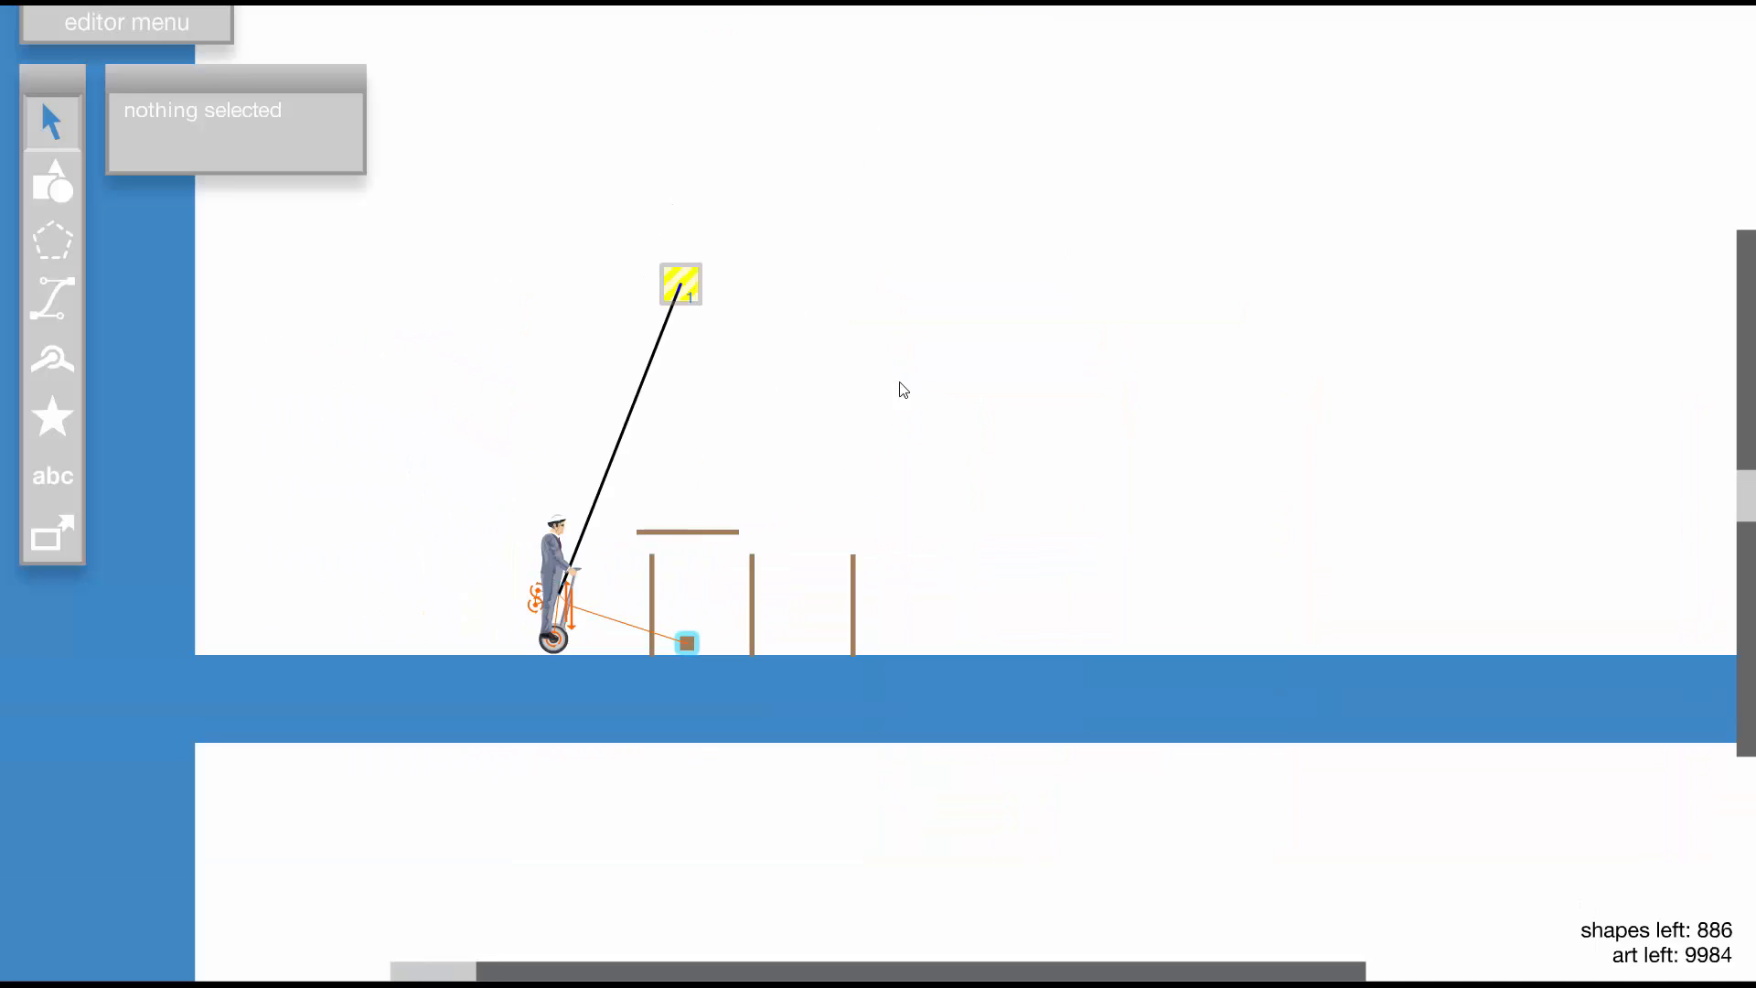
Place a jet on the small square, join the two with a sliding joint at axis angle 0, and test-run the setup
{"action": "scroll", "coordinate": [737, 576], "scroll_direction": "up", "scroll_amount": 2}
{"action": "left_click", "coordinate": [64, 421]}
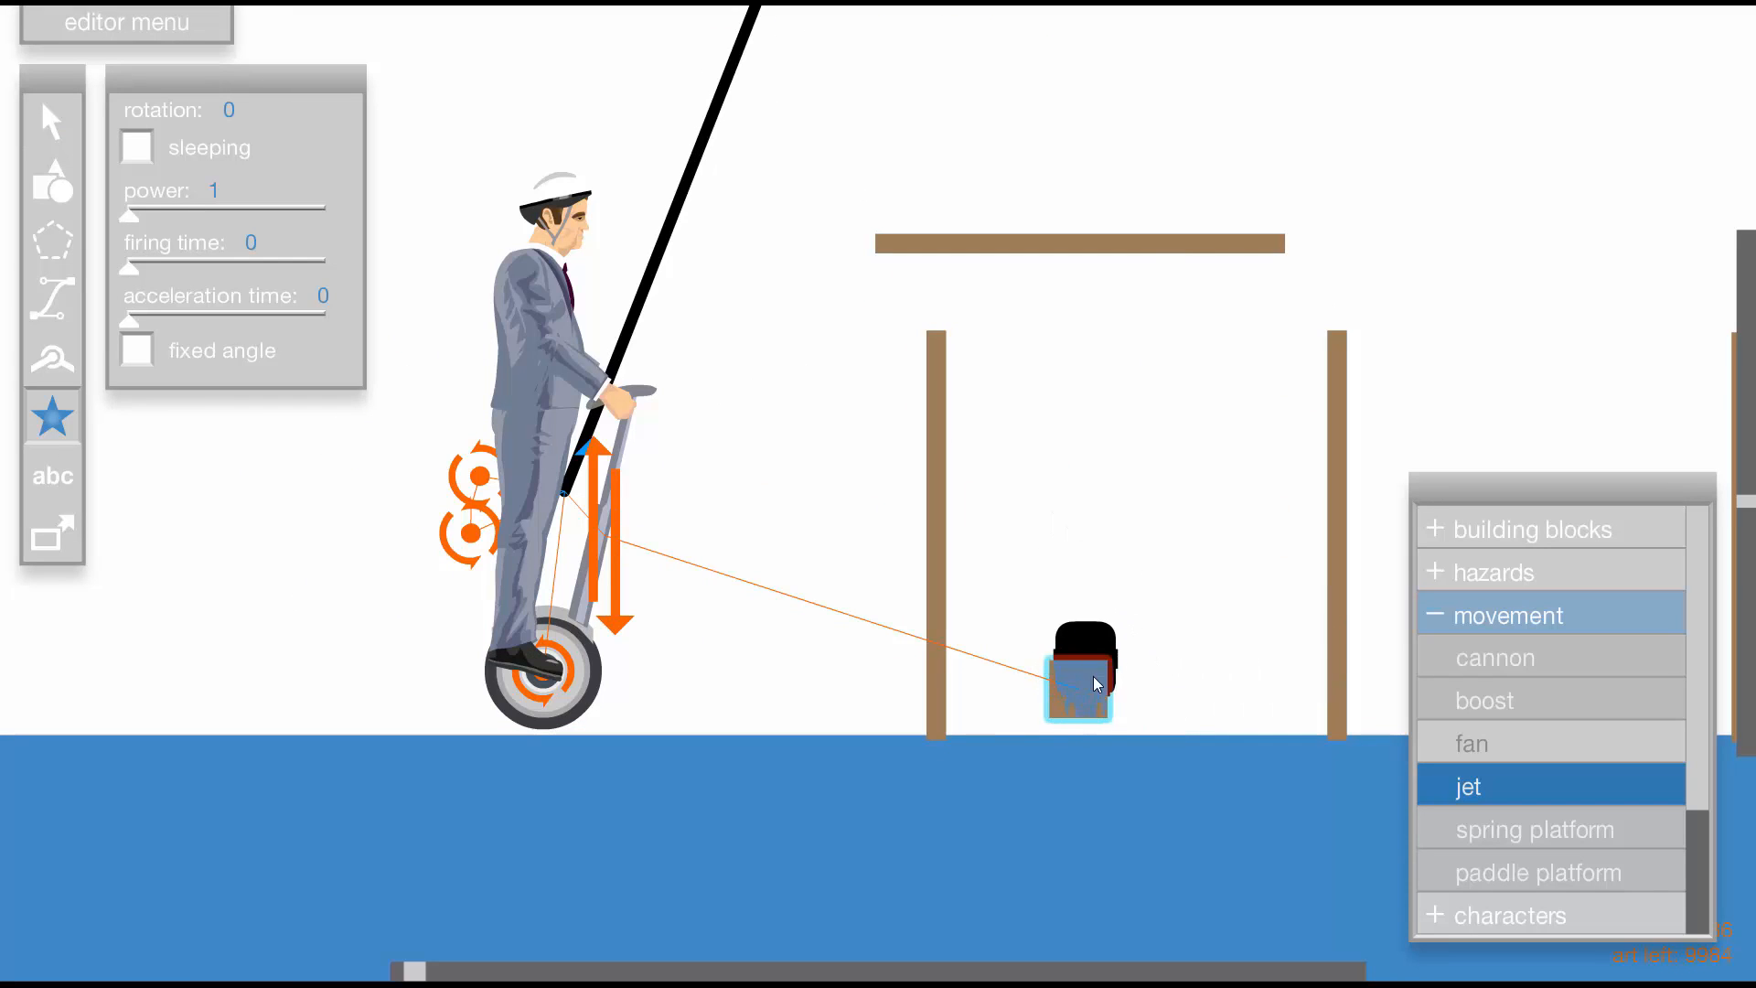
{"action": "left_click", "coordinate": [49, 364]}
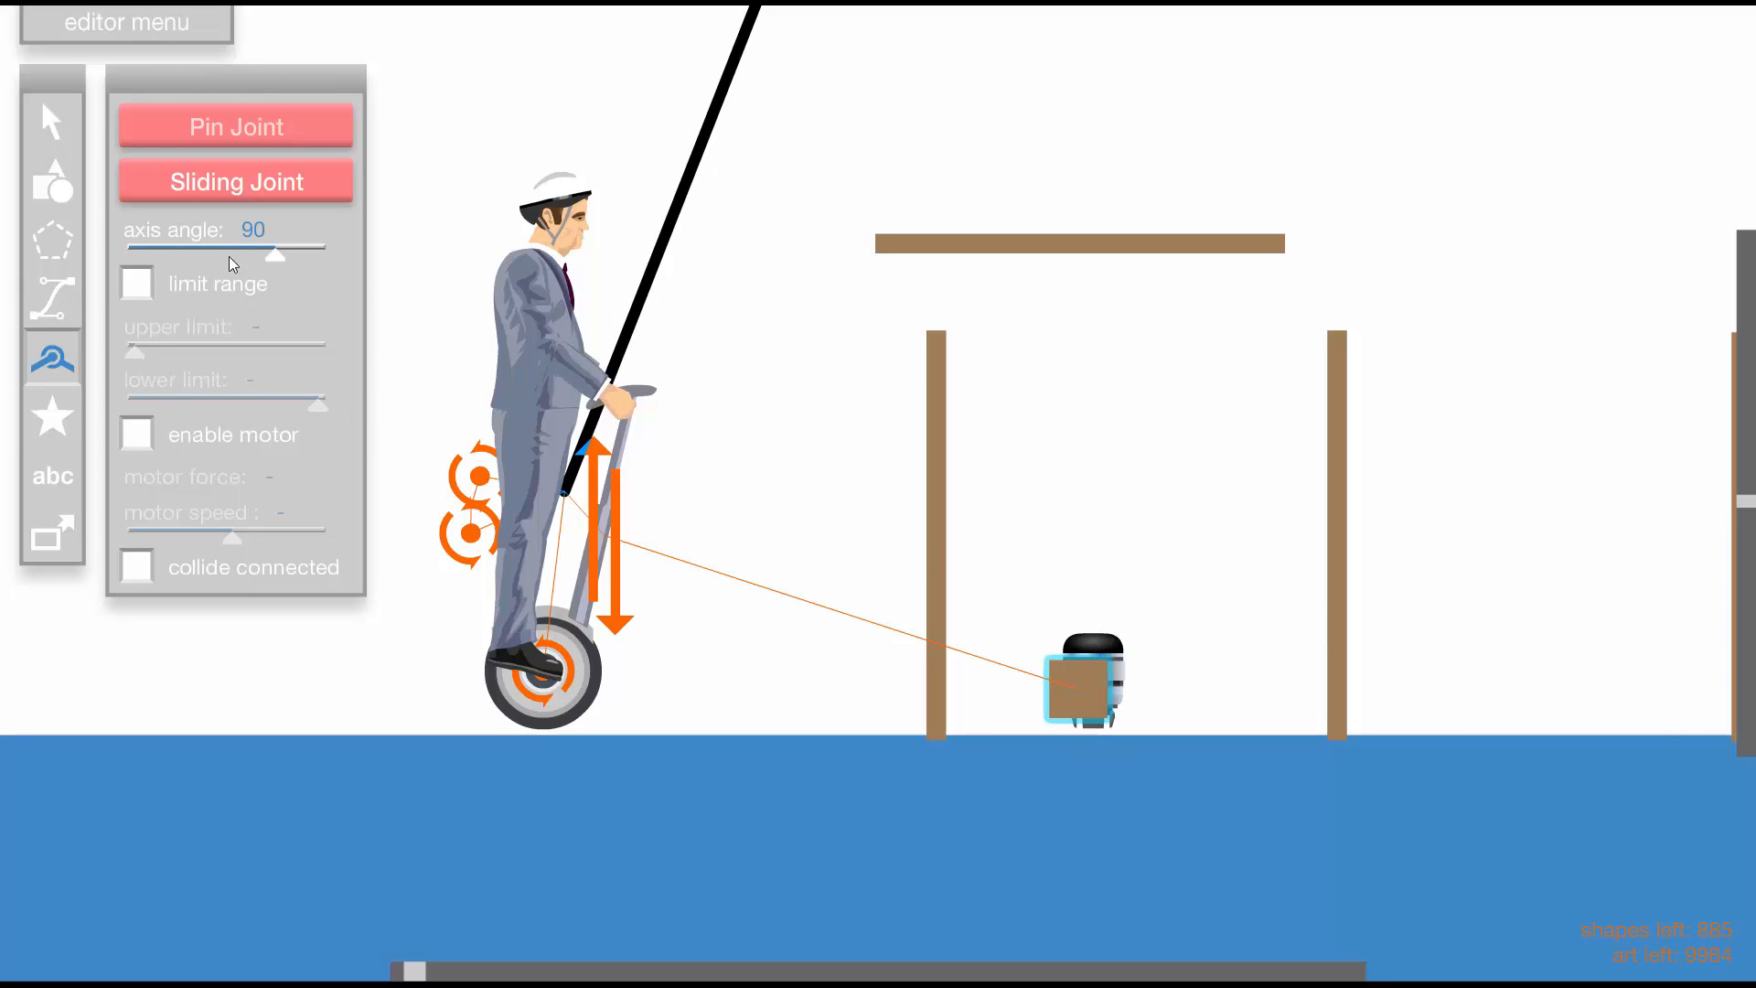
{"action": "left_click_drag", "start_coordinate": [229, 257], "coordinate": [225, 254]}
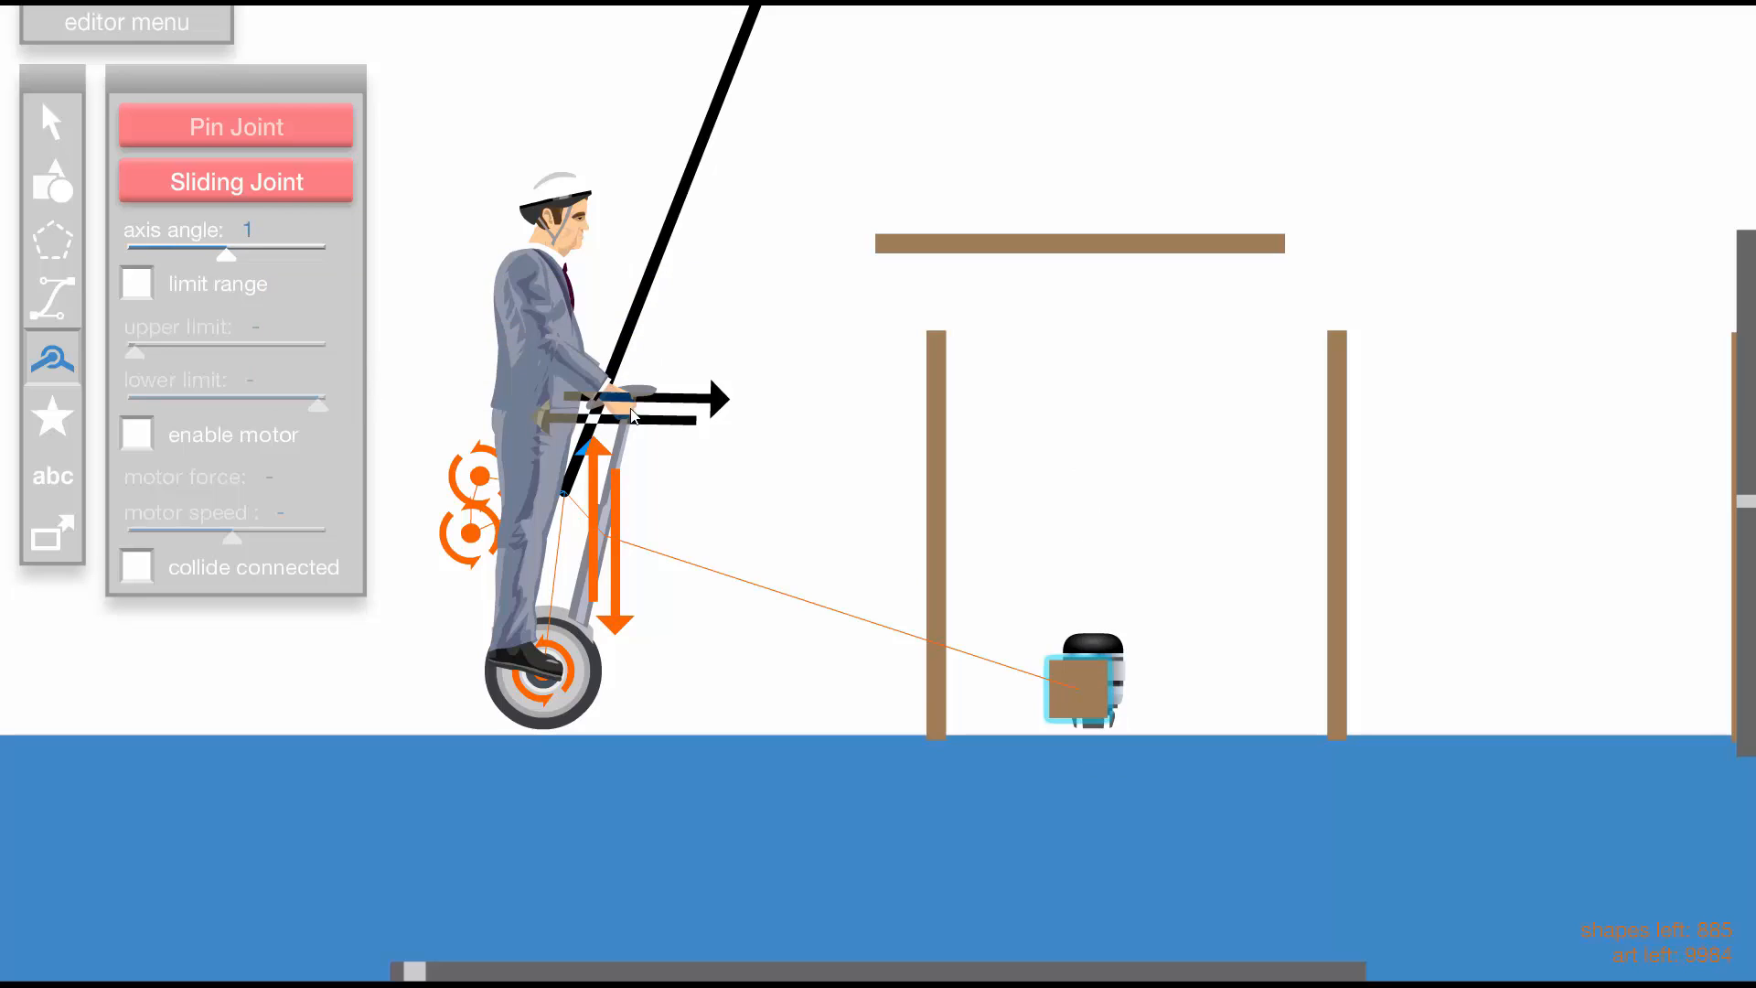
{"action": "mouse_move", "coordinate": [252, 233]}
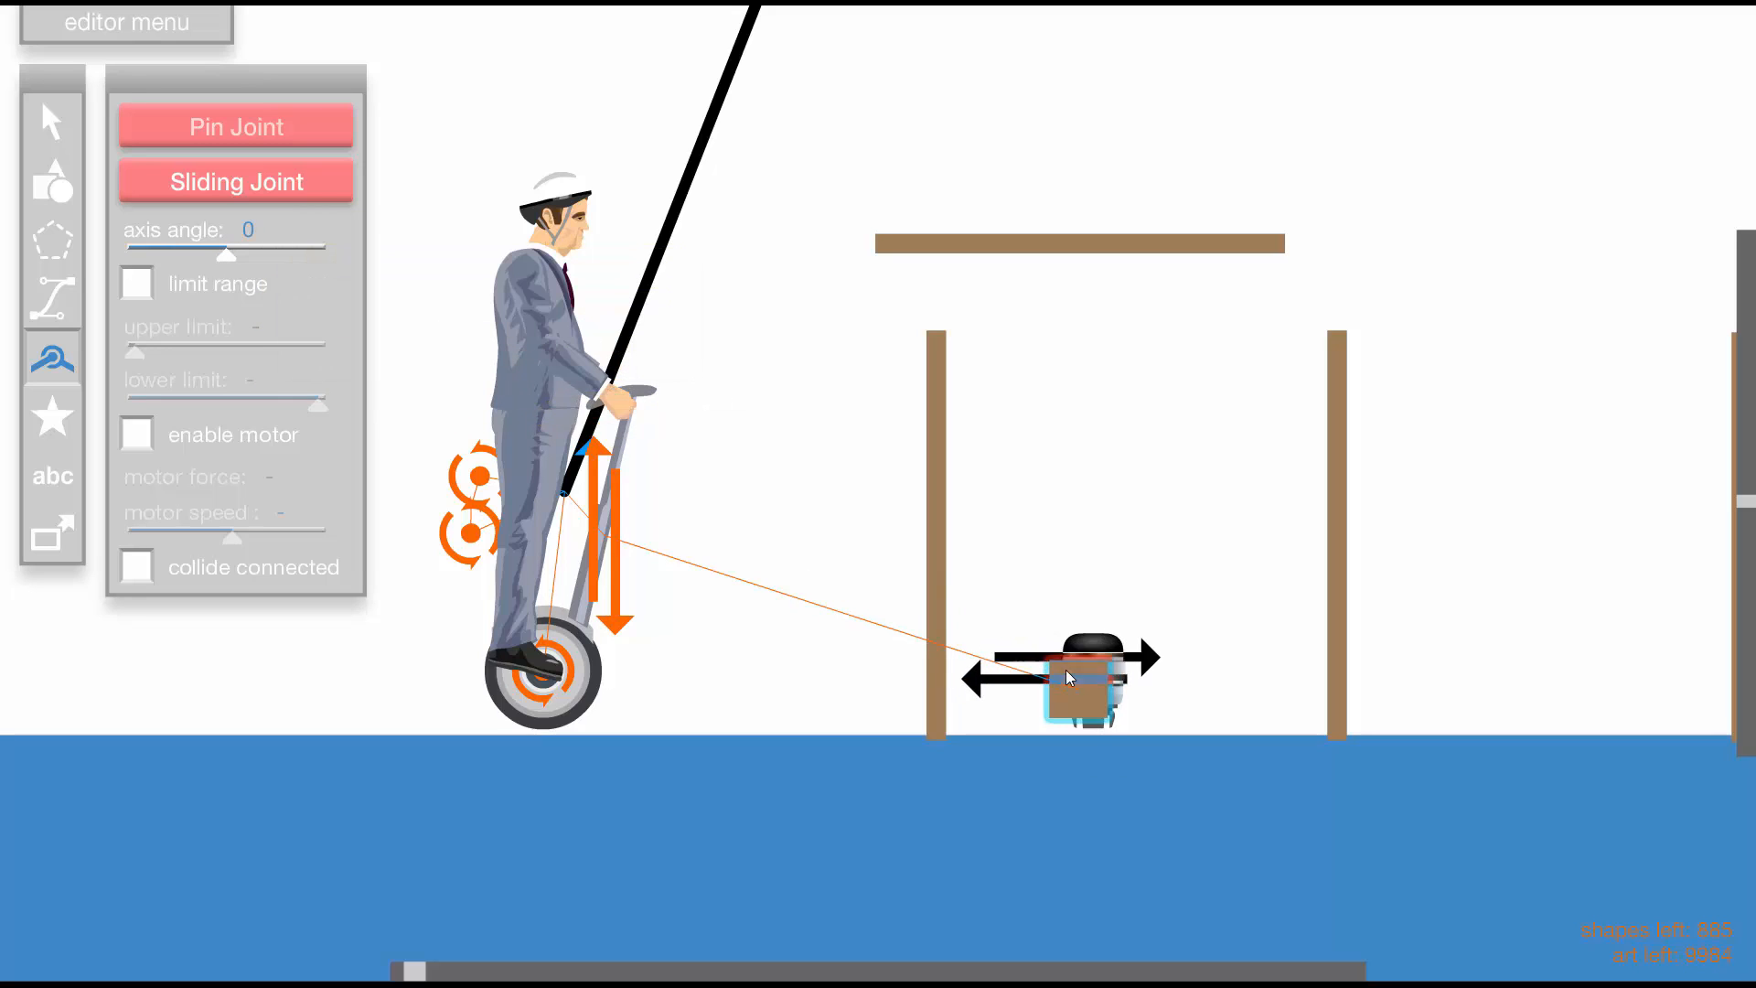
{"action": "key", "text": "t"}
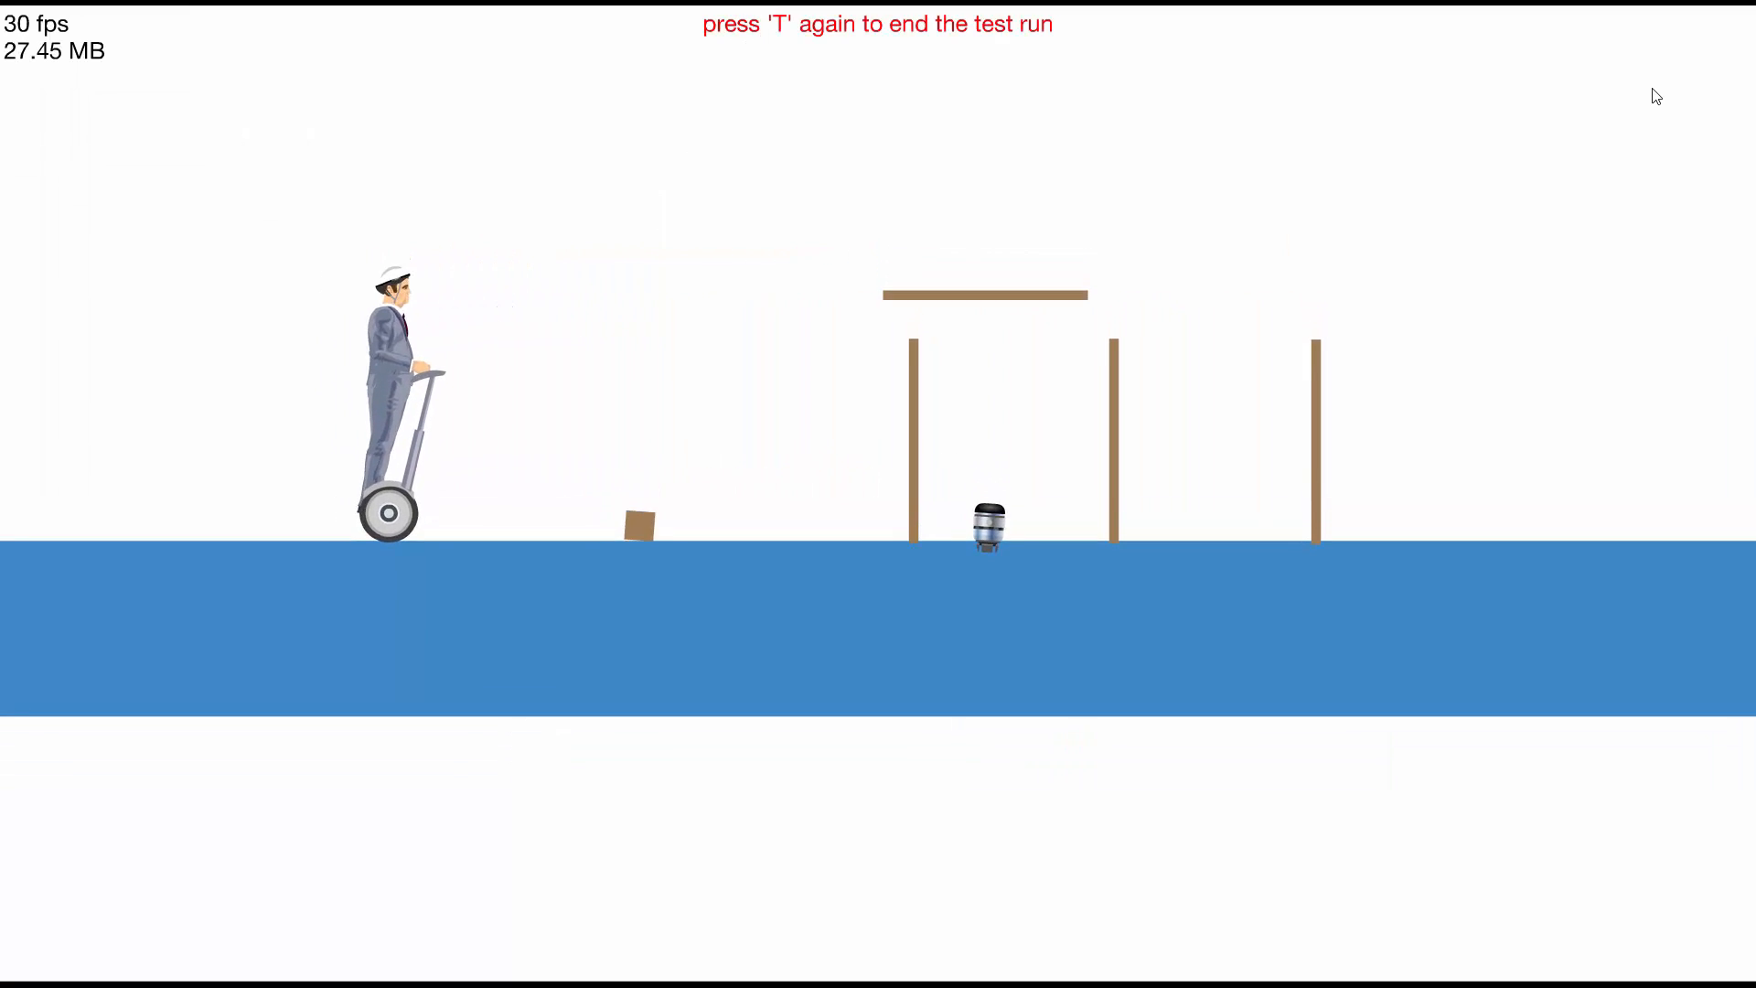
{"action": "key", "text": "t"}
Set the square vehicle's spacebar action to 2 so it fires attached jets, and test-drive the segway forward and backward
{"action": "left_click", "coordinate": [1089, 705]}
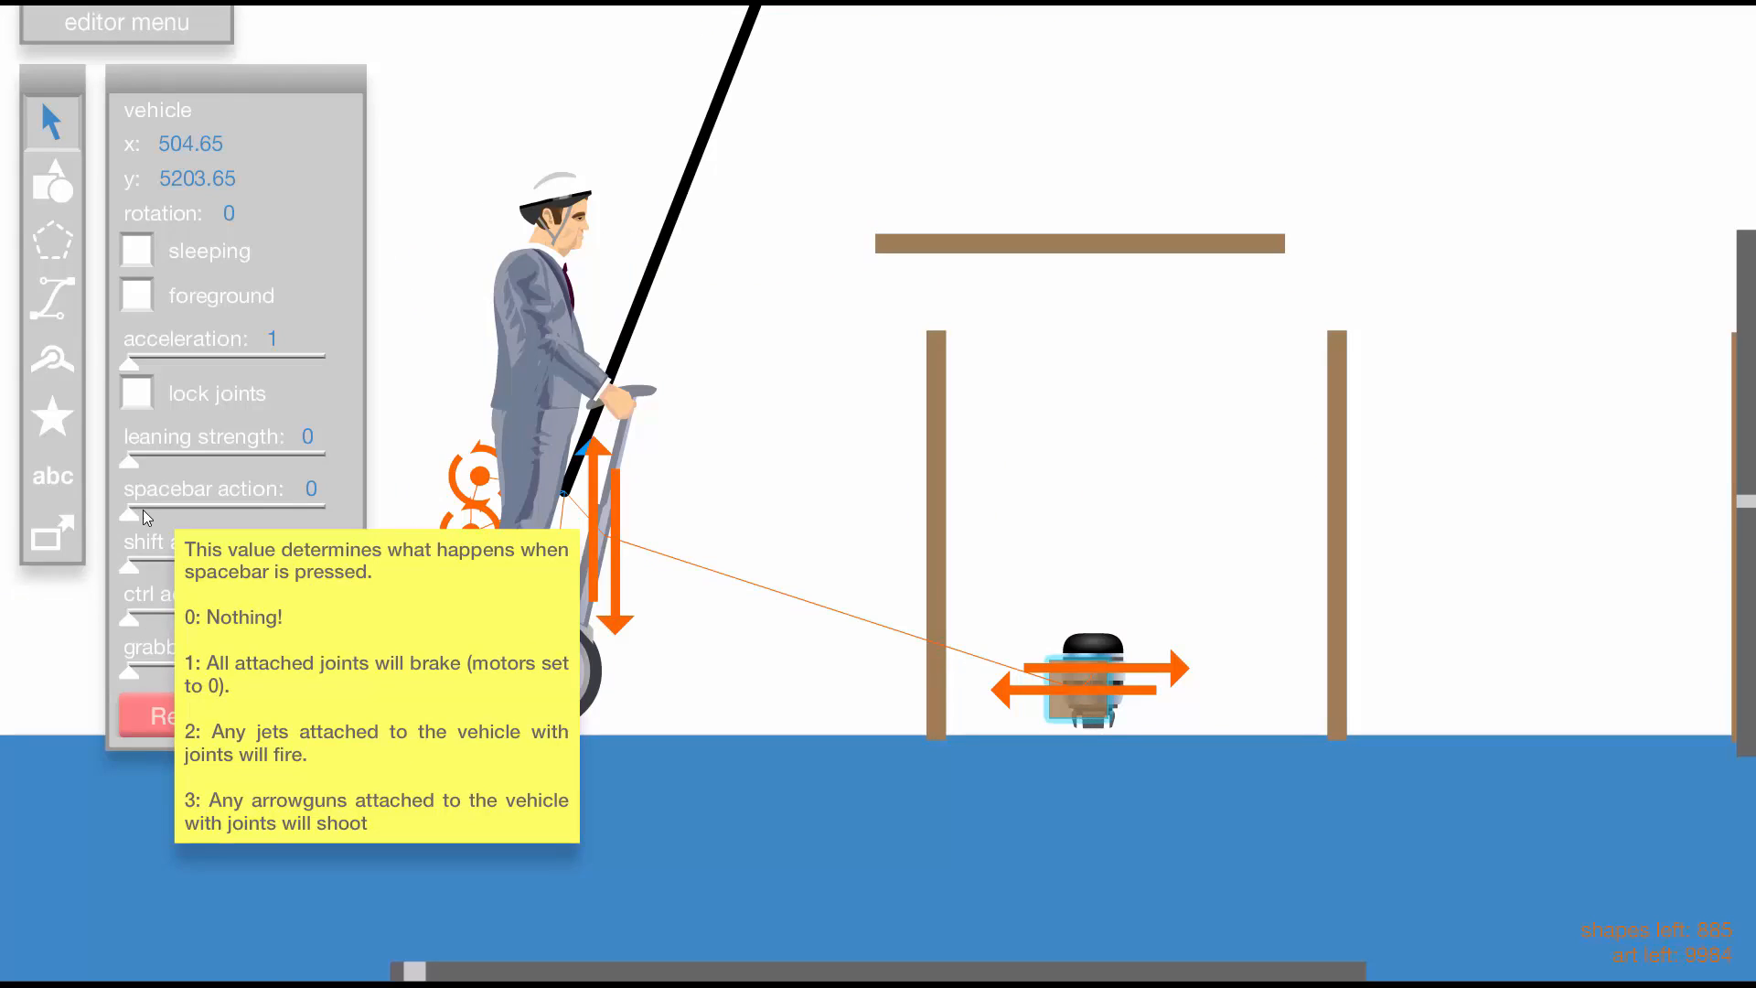
{"action": "left_click_drag", "start_coordinate": [129, 512], "coordinate": [262, 512]}
{"action": "key", "text": "t"}
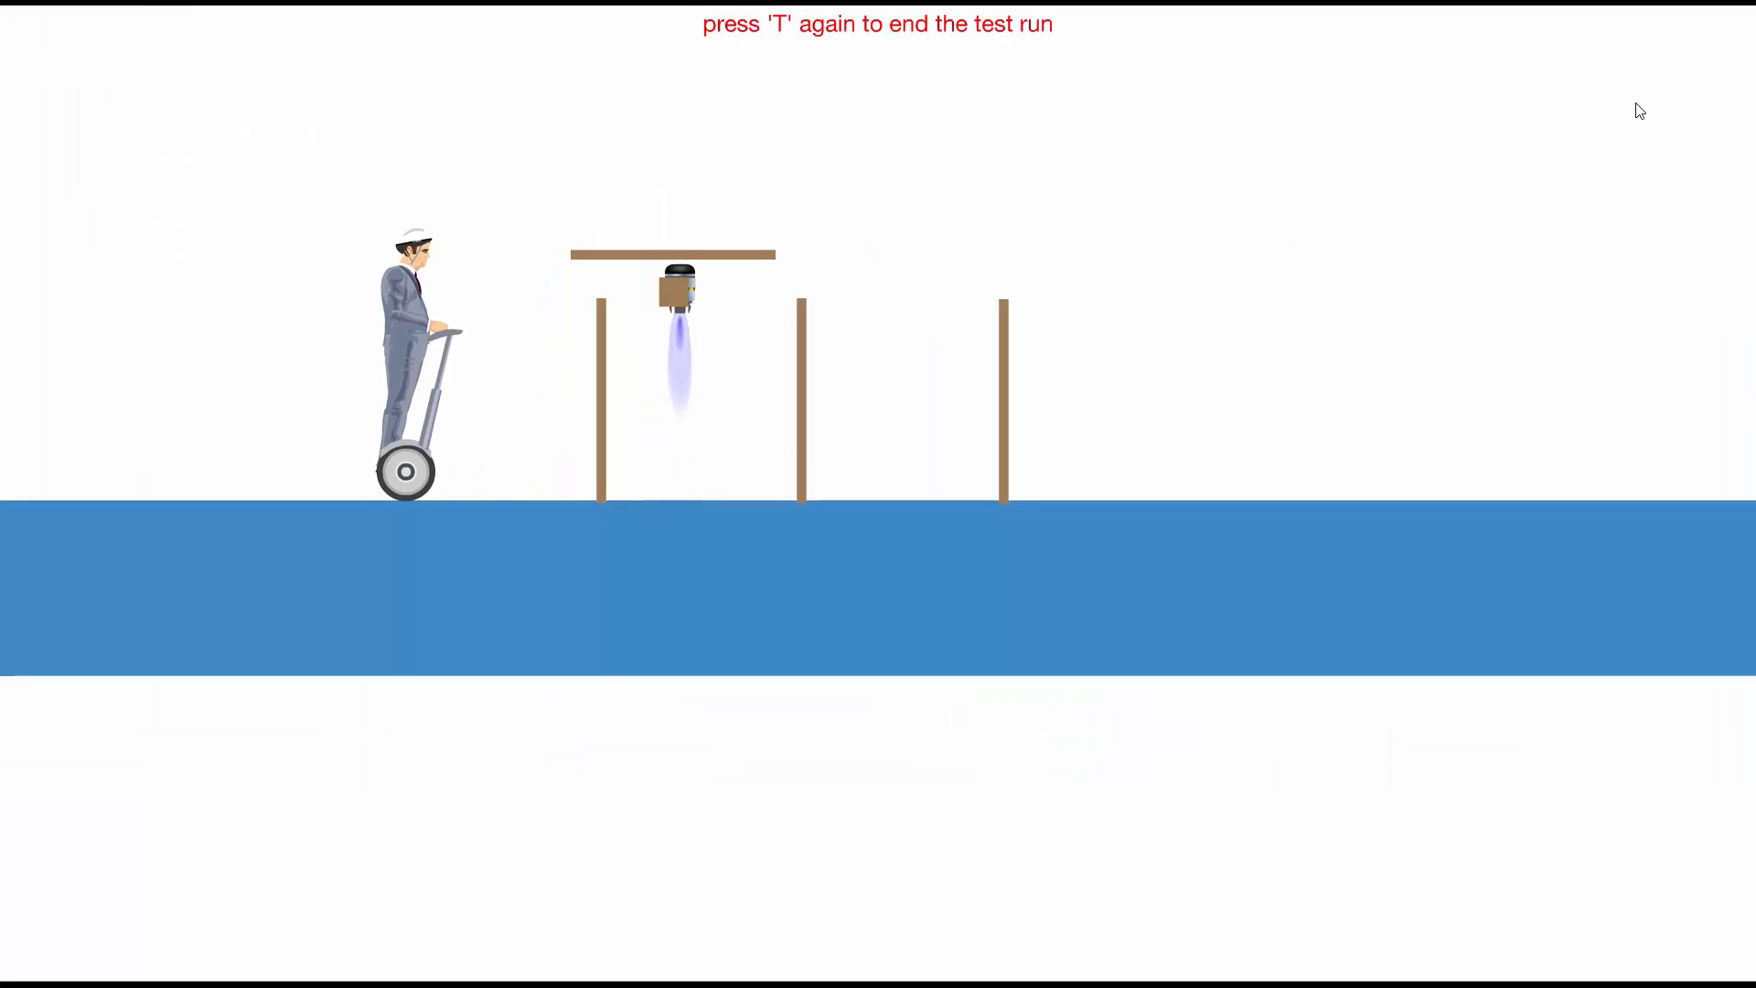
{"action": "key", "text": "Down"}
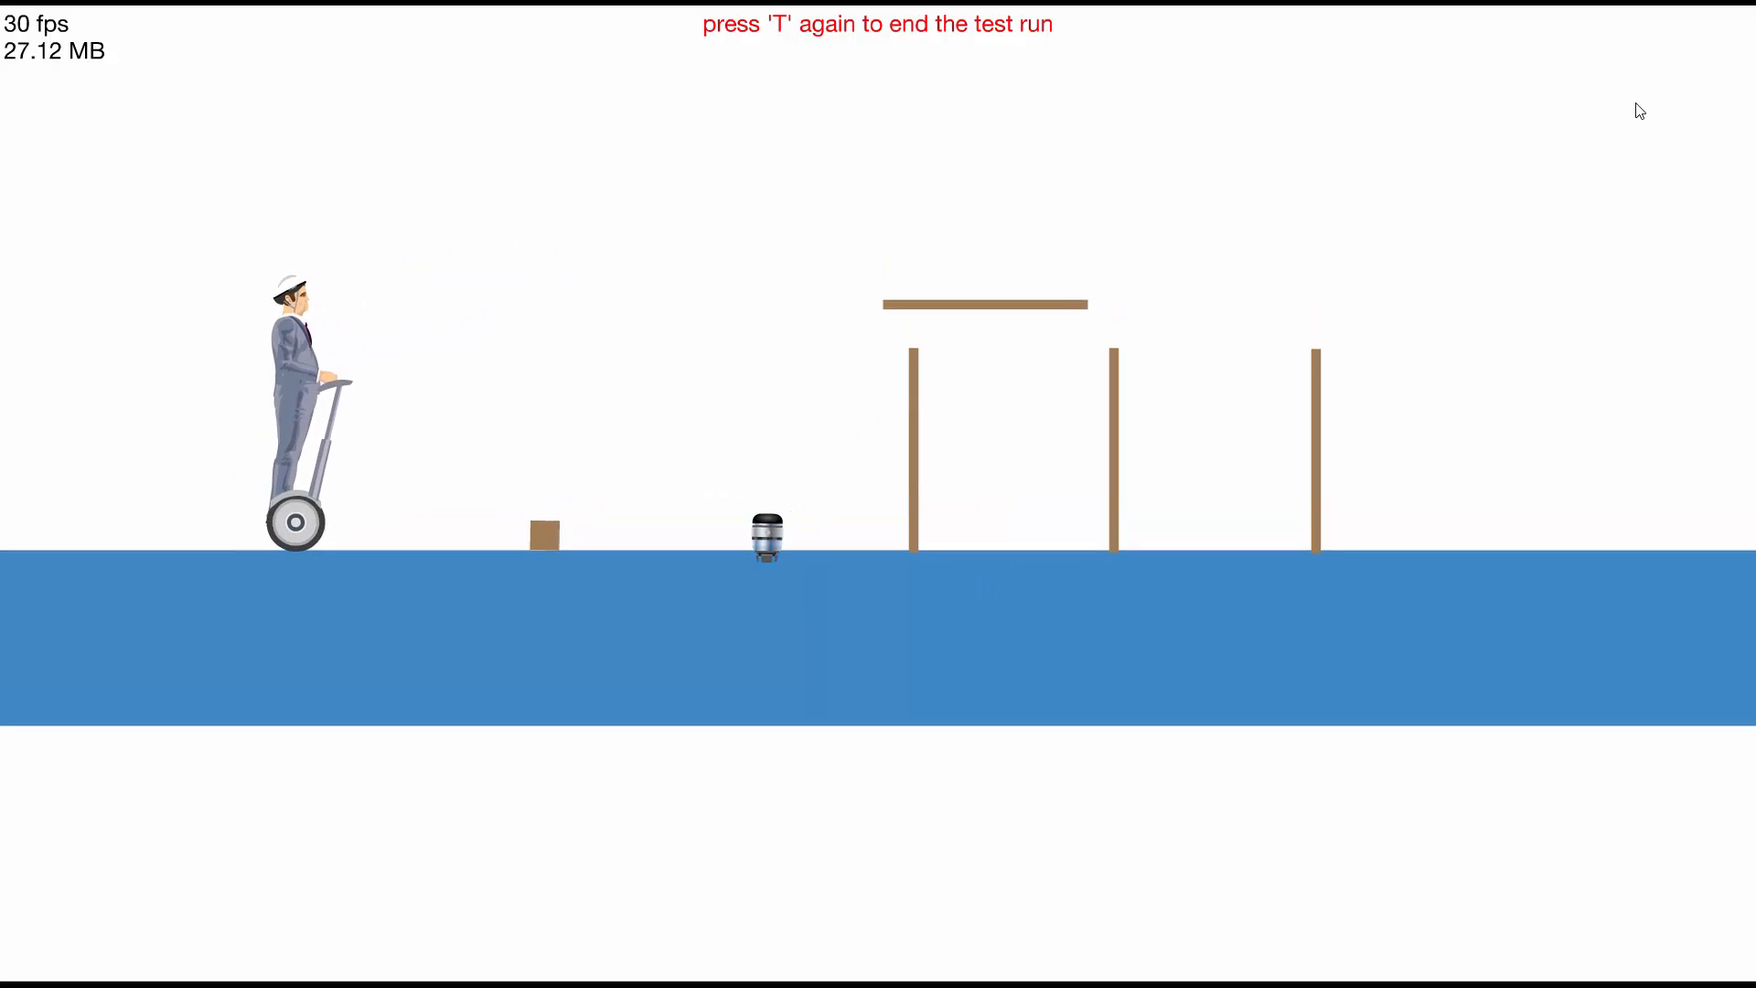
{"action": "key", "text": "Up"}
{"action": "key", "text": "Down"}
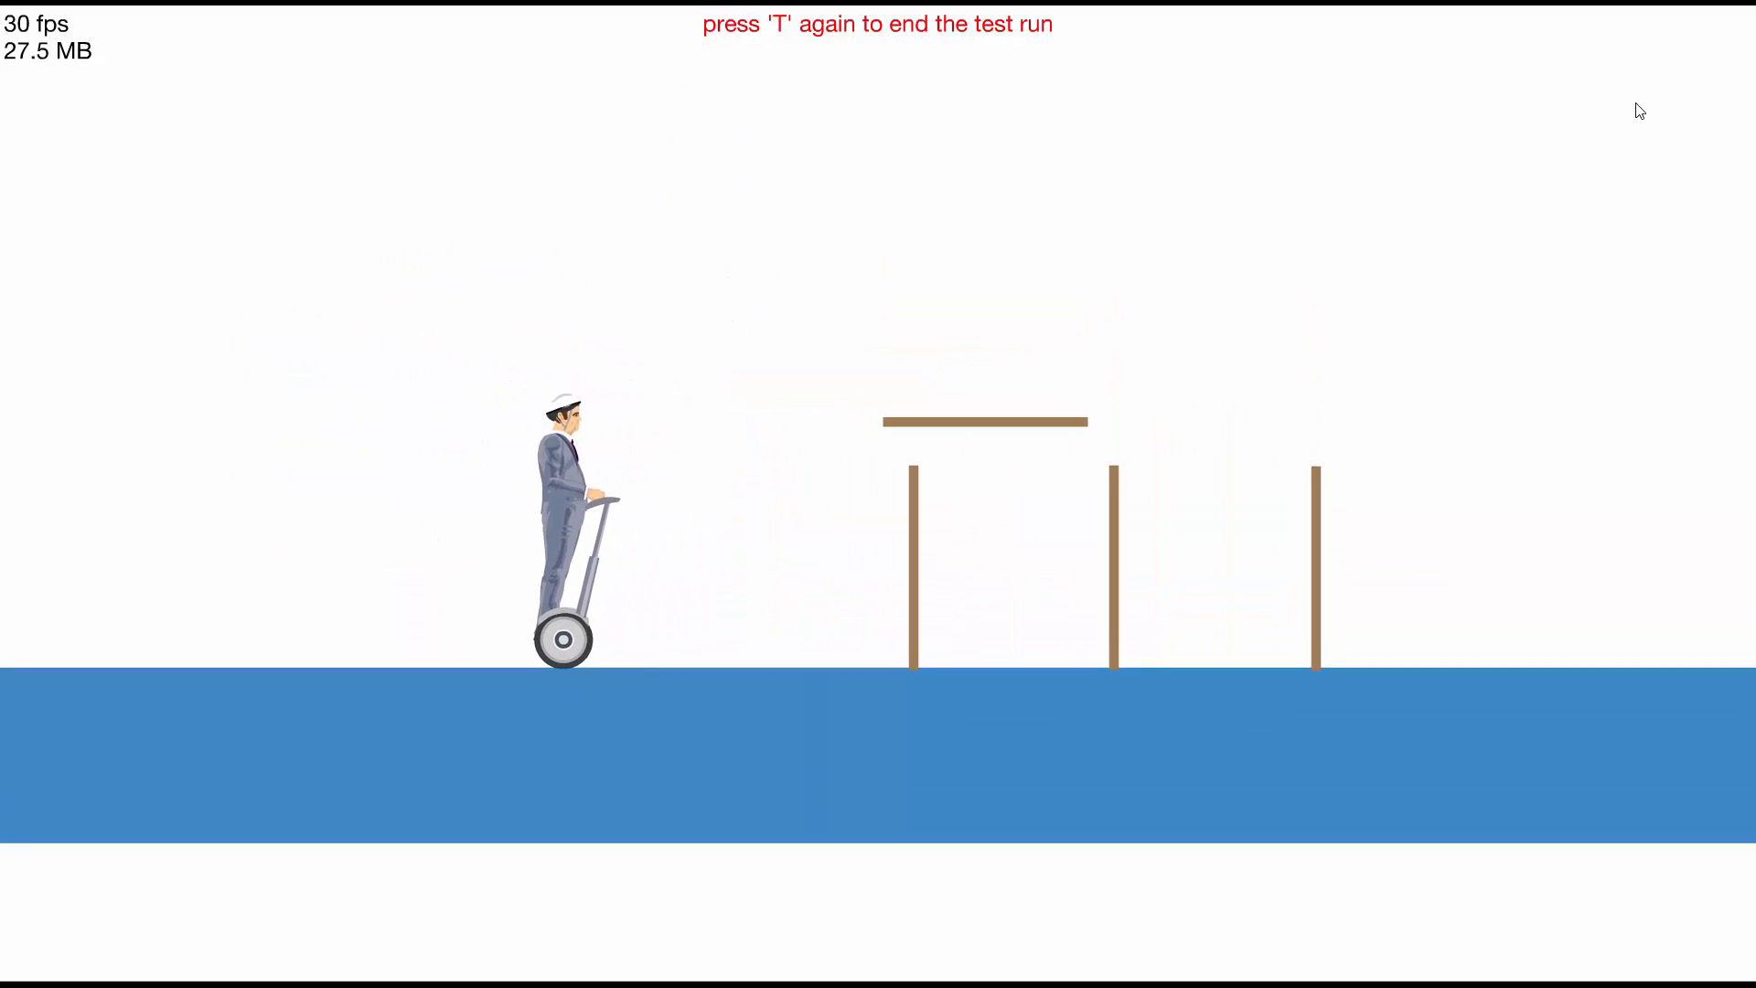
{"action": "key", "text": "Up"}
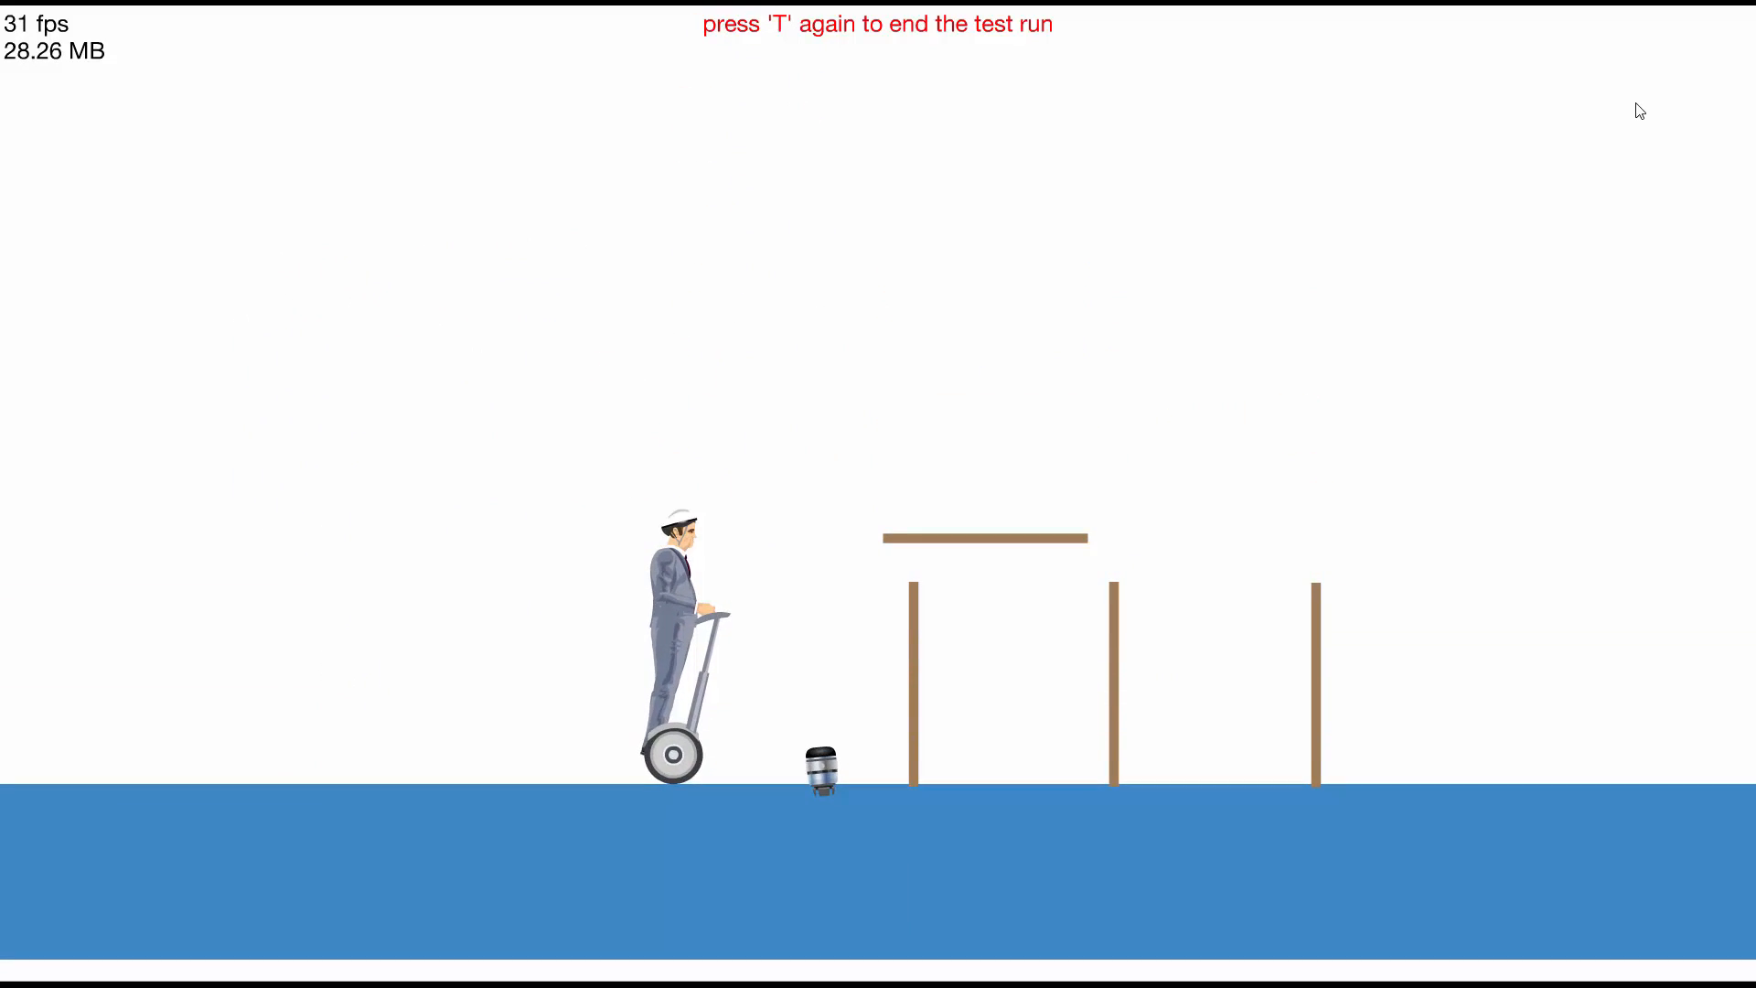
{"action": "key", "text": "t"}
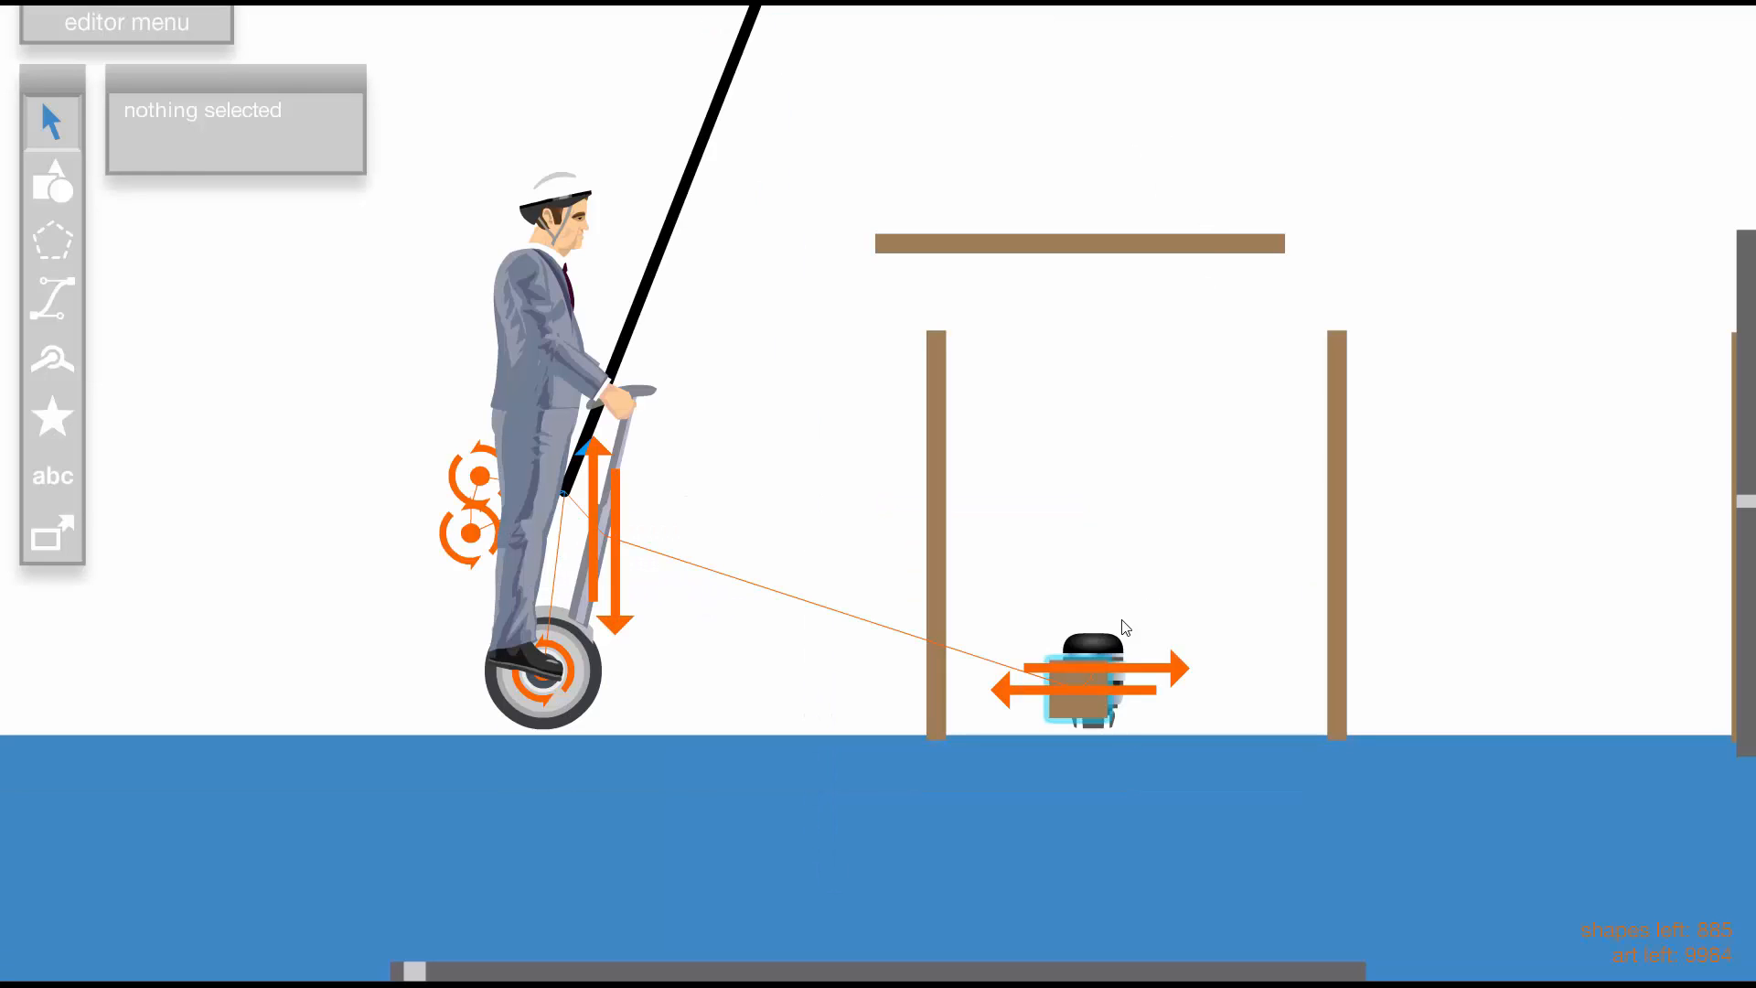
Turn on fixed angle for the jet and test-drive the segway with the jet sliding beside the square
{"action": "left_click", "coordinate": [1094, 633]}
{"action": "left_click", "coordinate": [136, 453]}
{"action": "key", "text": "t"}
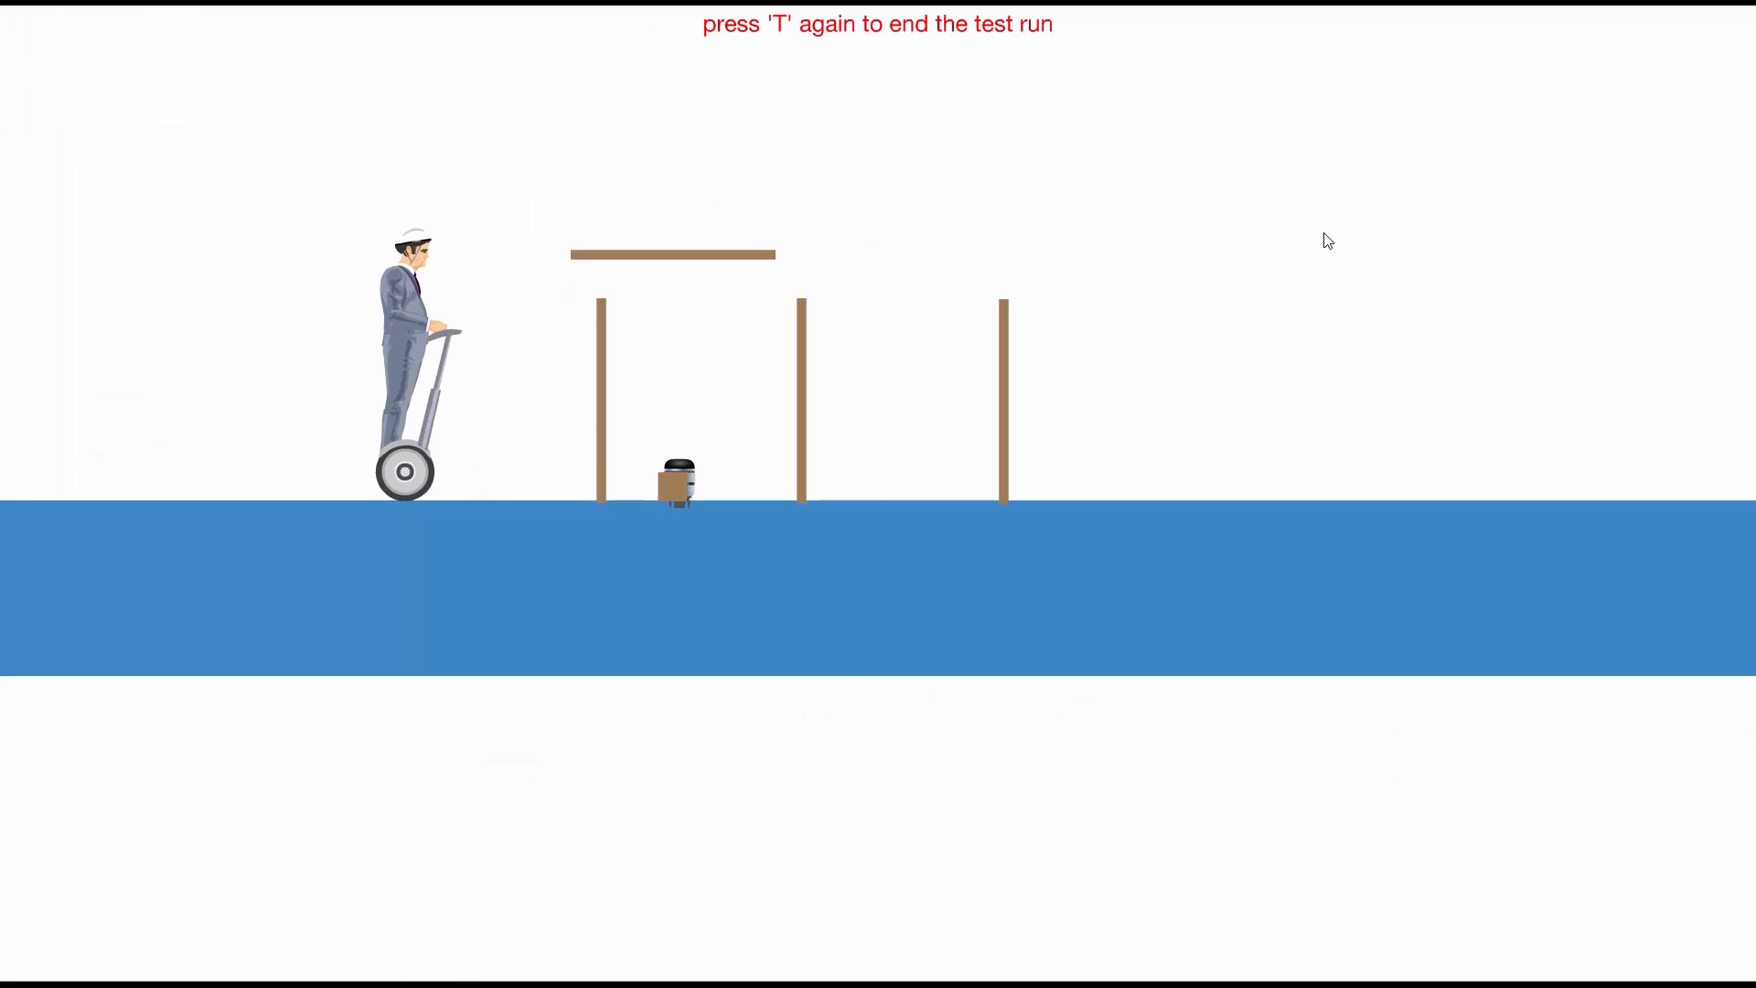
{"action": "key", "text": "Up"}
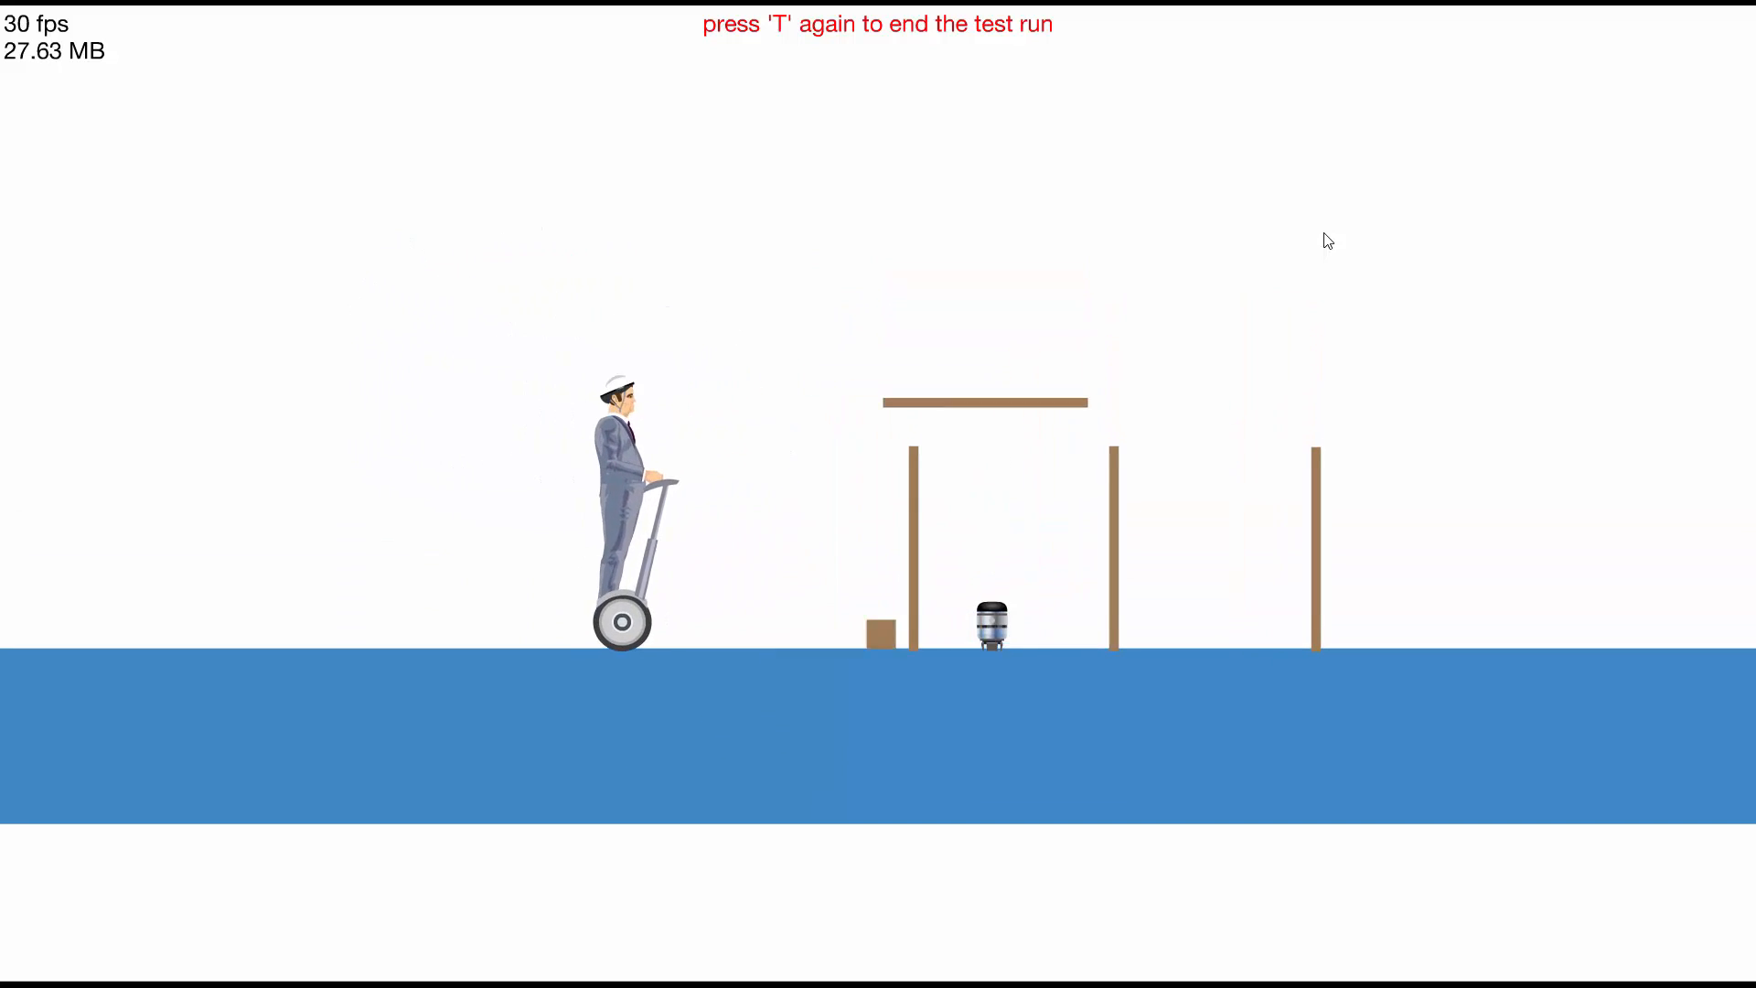
{"action": "key", "text": "t"}
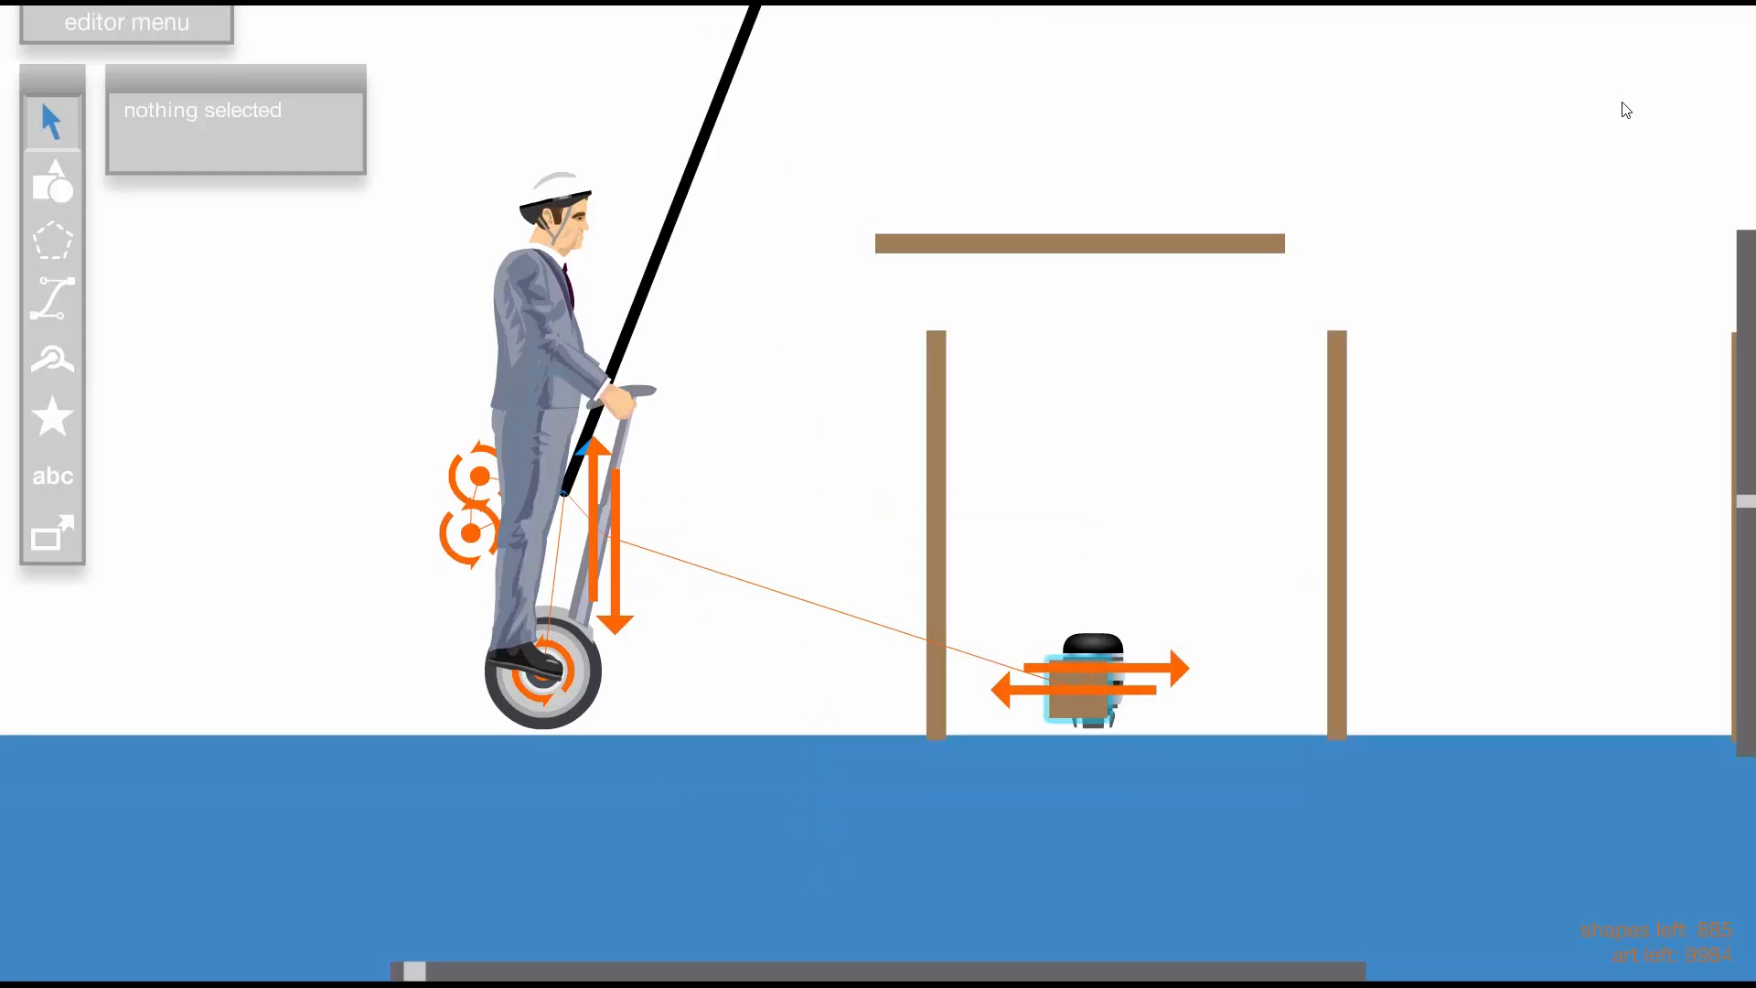
{"action": "key", "text": "t"}
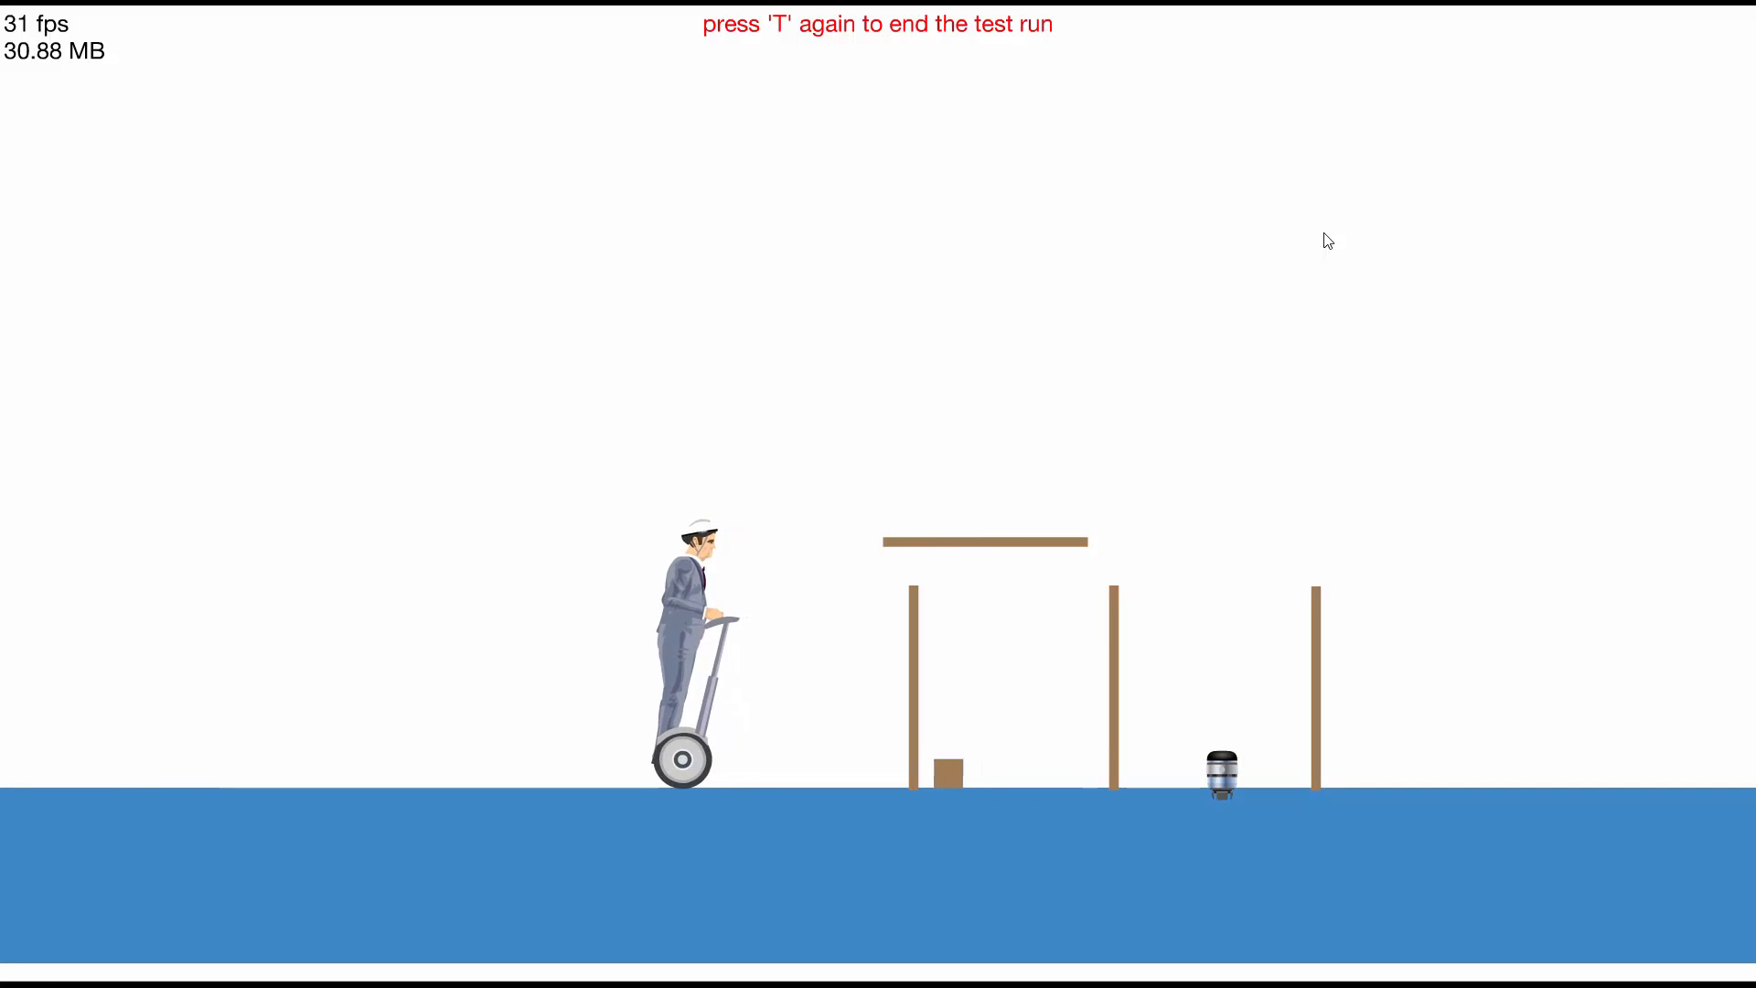
{"action": "key", "text": "t"}
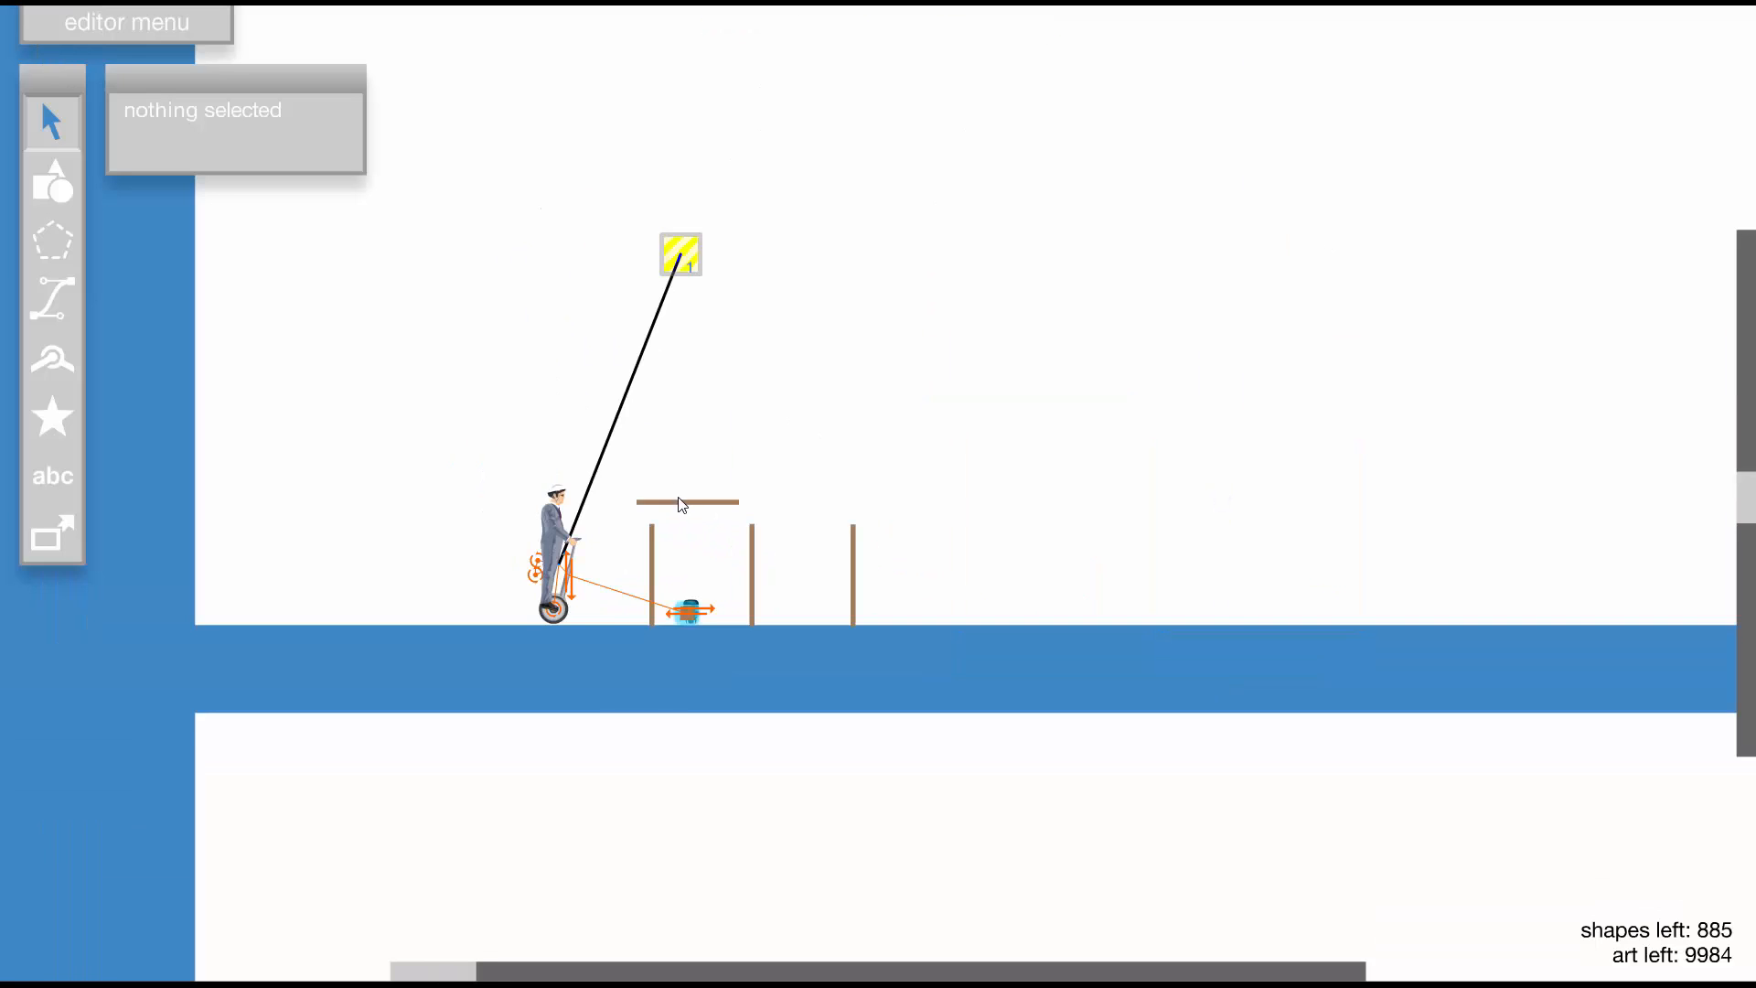
Move the horizontal bar over the segway and lower the trigger to just above the gap between the first two posts
{"action": "scroll", "coordinate": [917, 521], "scroll_direction": "up", "scroll_amount": 1}
{"action": "left_click_drag", "start_coordinate": [917, 522], "coordinate": [643, 481]}
{"action": "left_click_drag", "start_coordinate": [906, 66], "coordinate": [784, 588]}
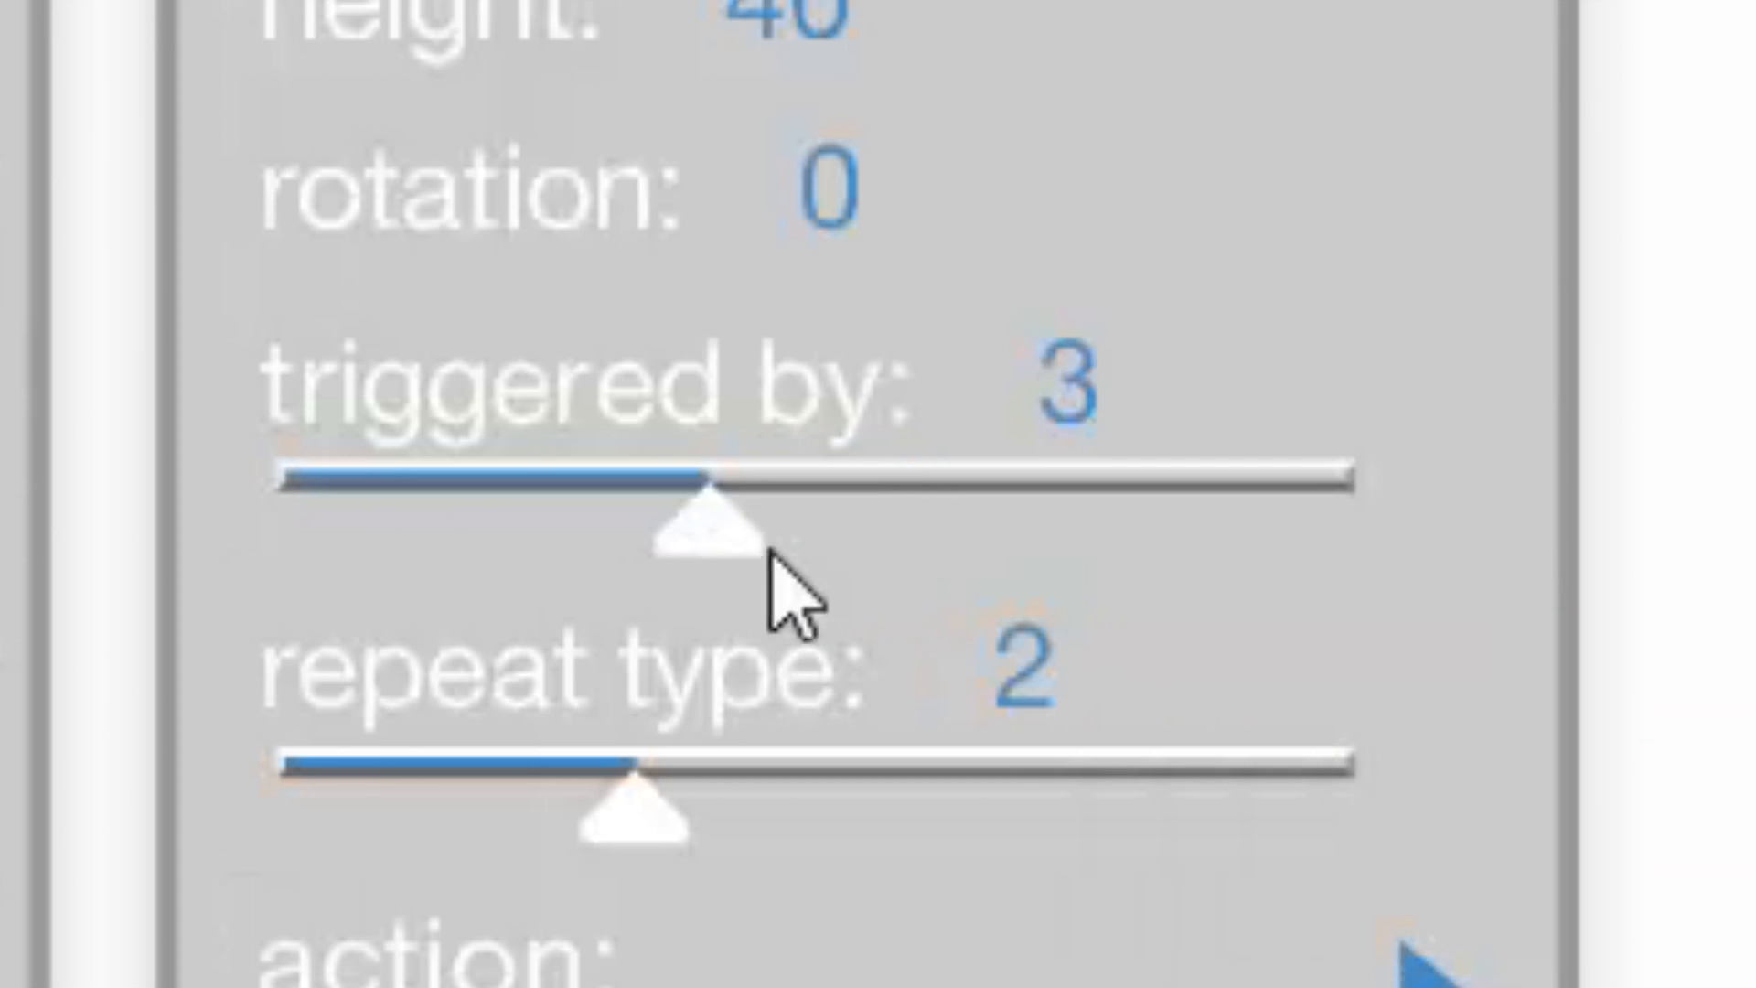
Test-run the level, firing the jet with the vehicle's spacebar action to lift the square up to the trigger
{"action": "key", "text": "t"}
{"action": "key", "text": "space"}
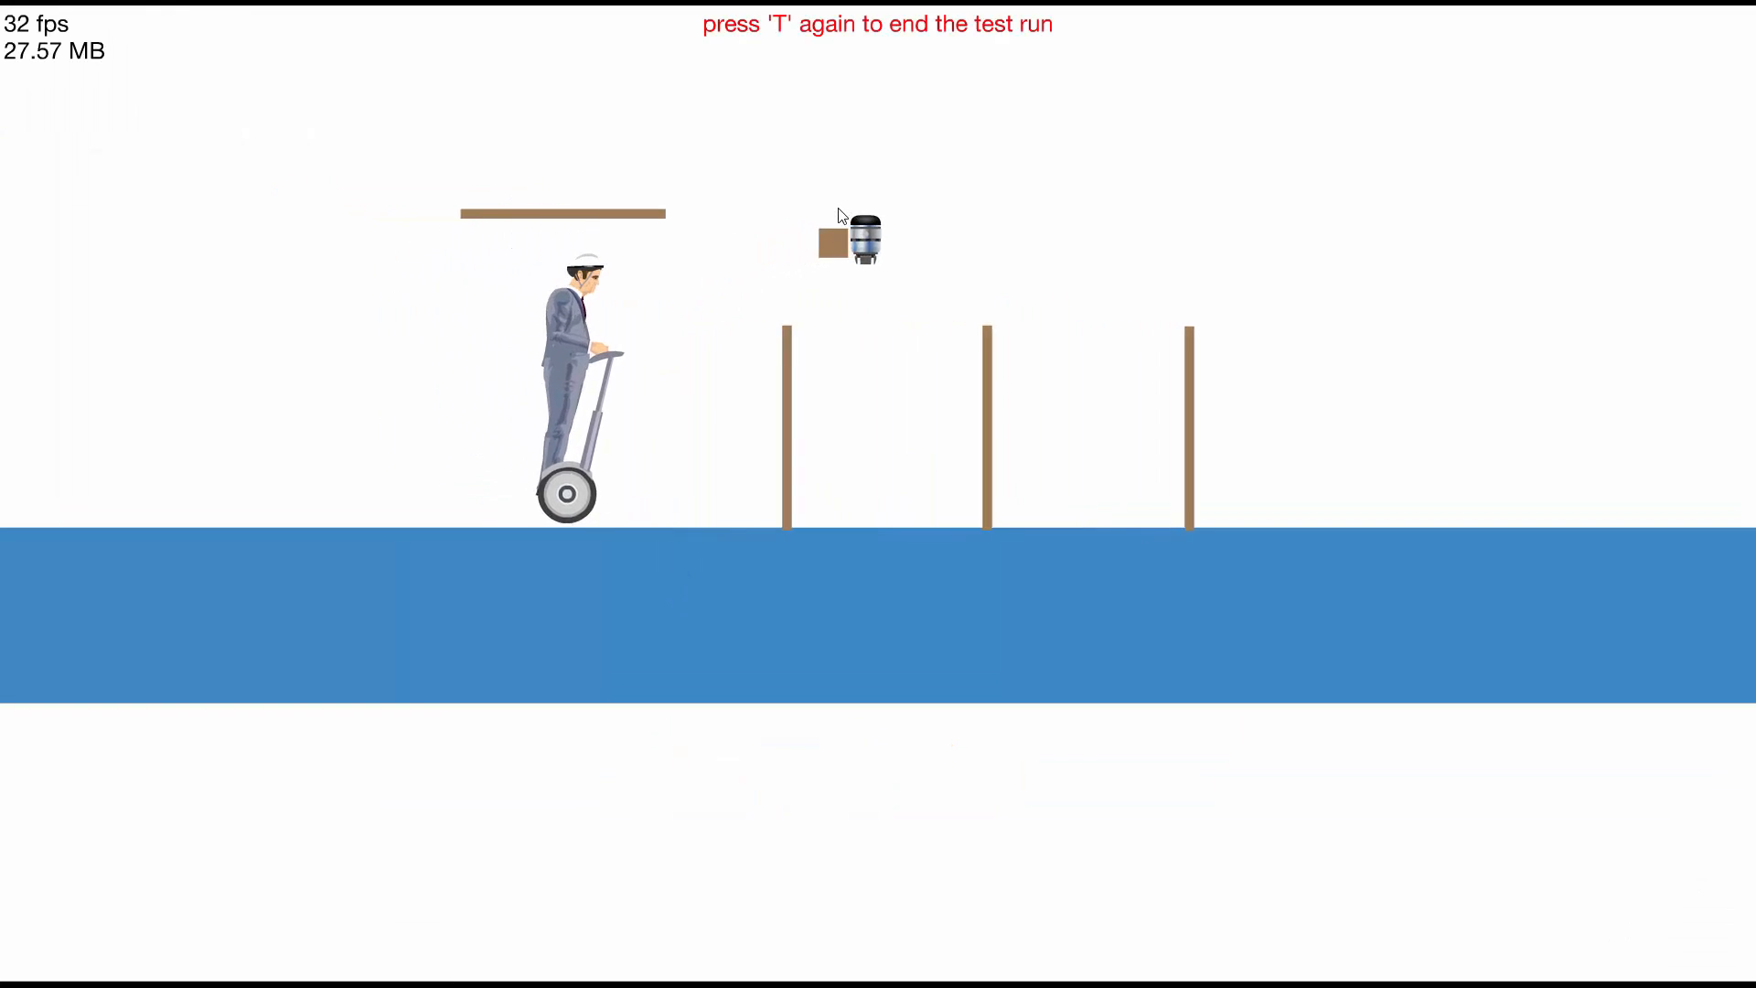
{"action": "key", "text": "space"}
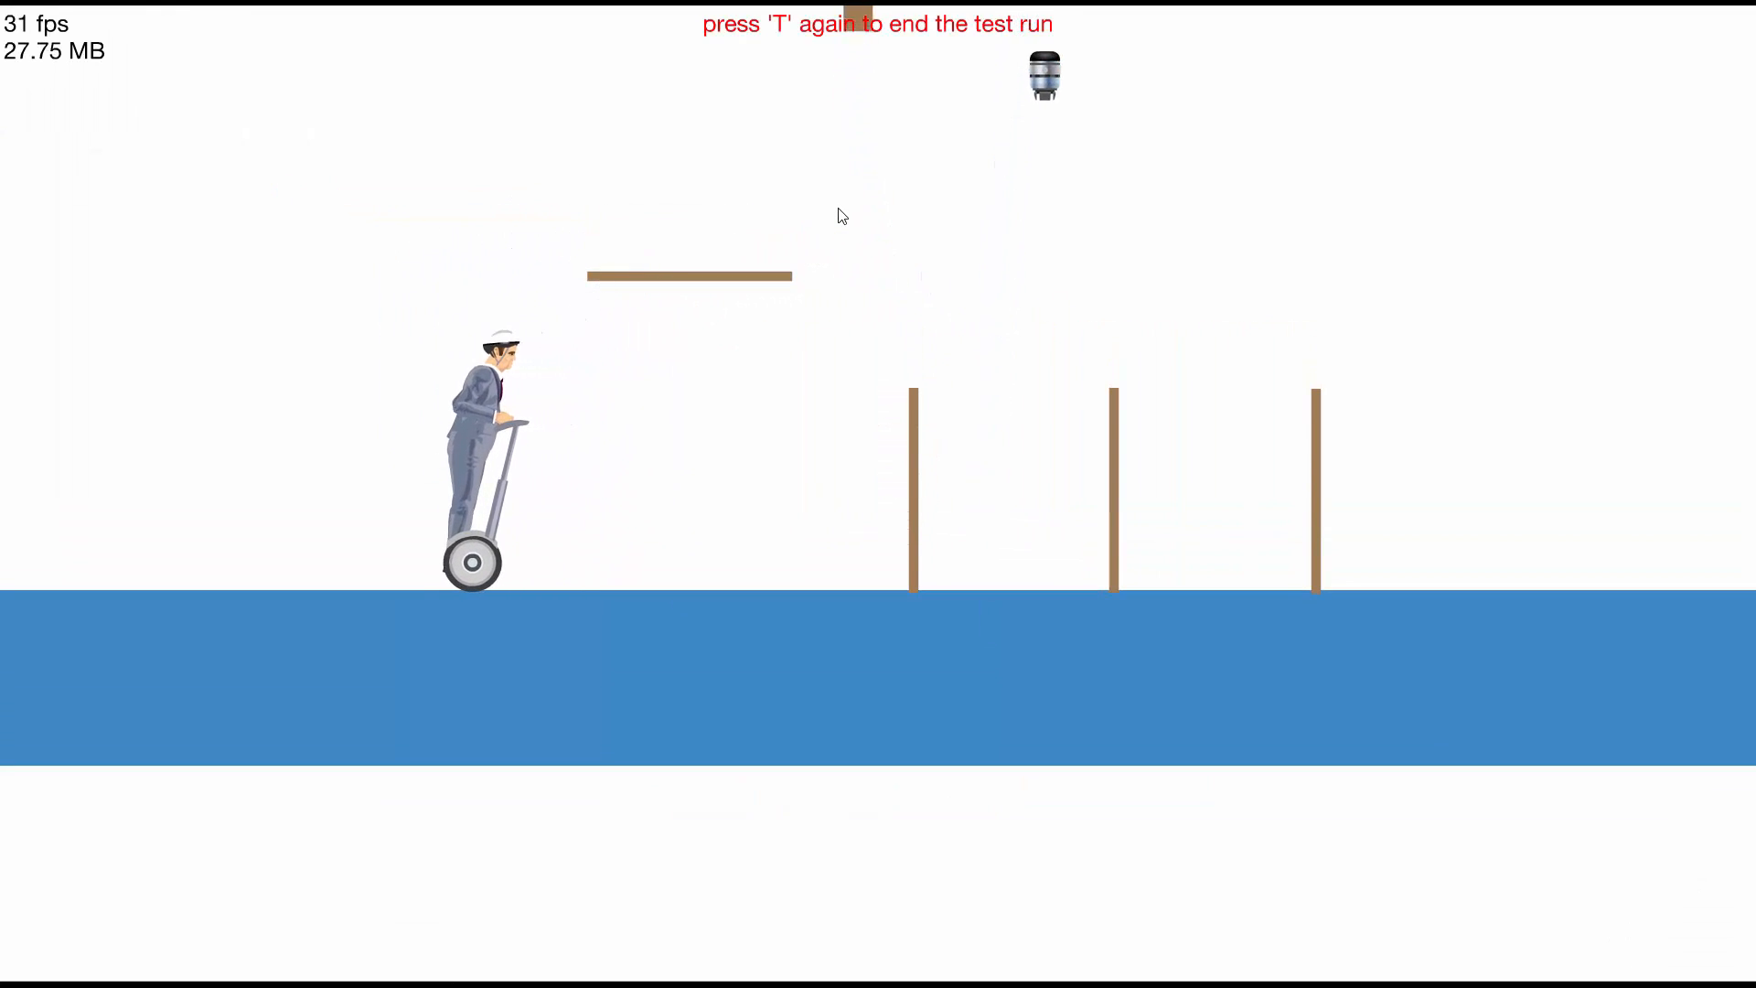
{"action": "key", "text": "t"}
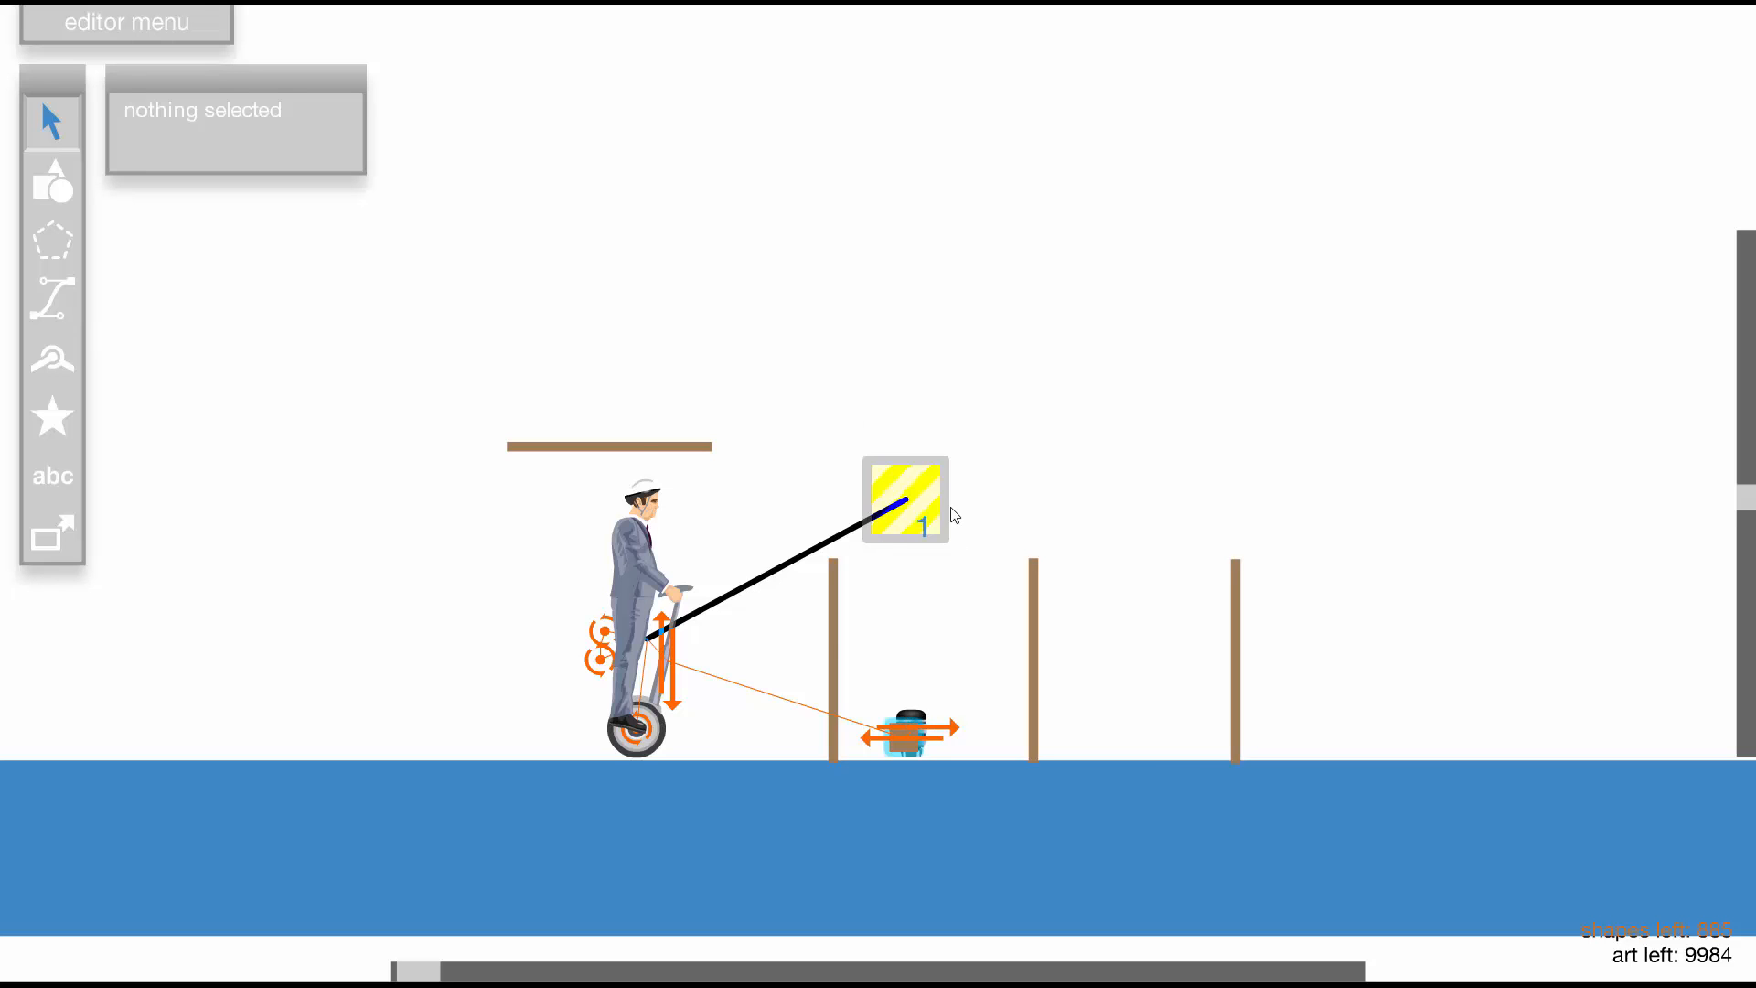
Raise the trigger well above the posts and lift the jet from the square toward it
{"action": "left_click_drag", "start_coordinate": [955, 515], "coordinate": [959, 212]}
{"action": "left_click", "coordinate": [949, 556]}
{"action": "left_click_drag", "start_coordinate": [915, 731], "coordinate": [903, 403]}
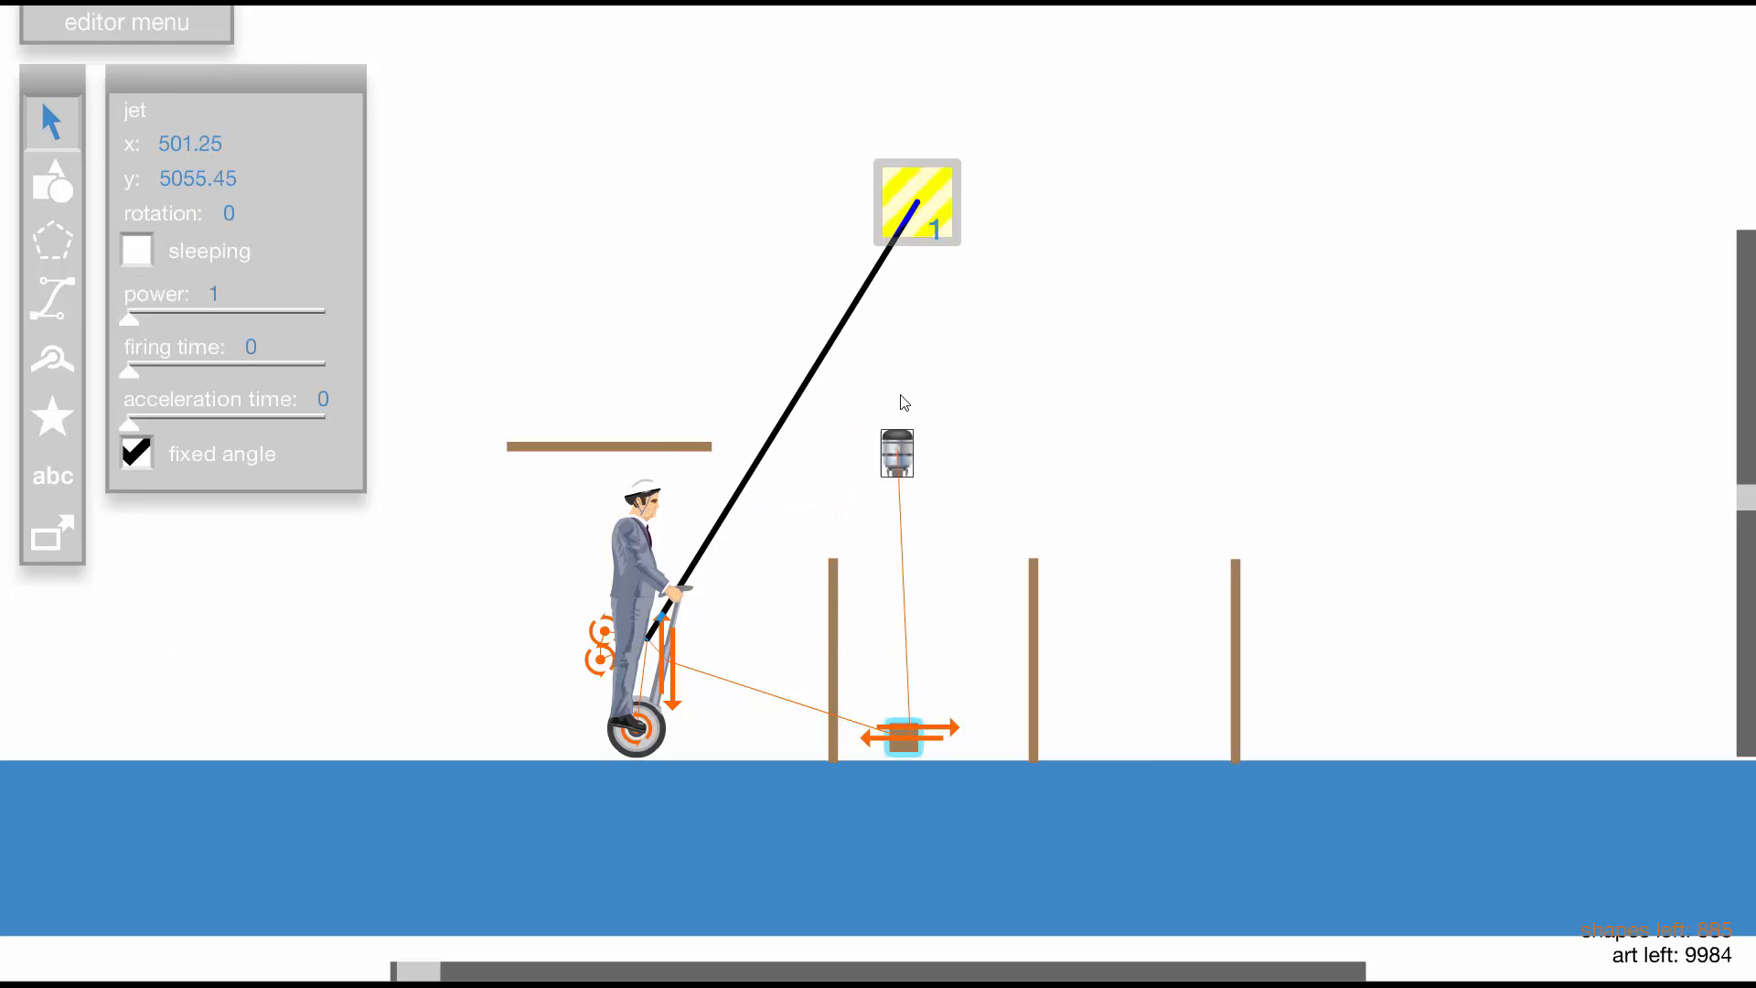
Replace the three posts with a fixed, interactive frame of thin bars enclosing the raised square and jet, and test-run it
{"action": "left_click_drag", "start_coordinate": [811, 738], "coordinate": [1304, 693]}
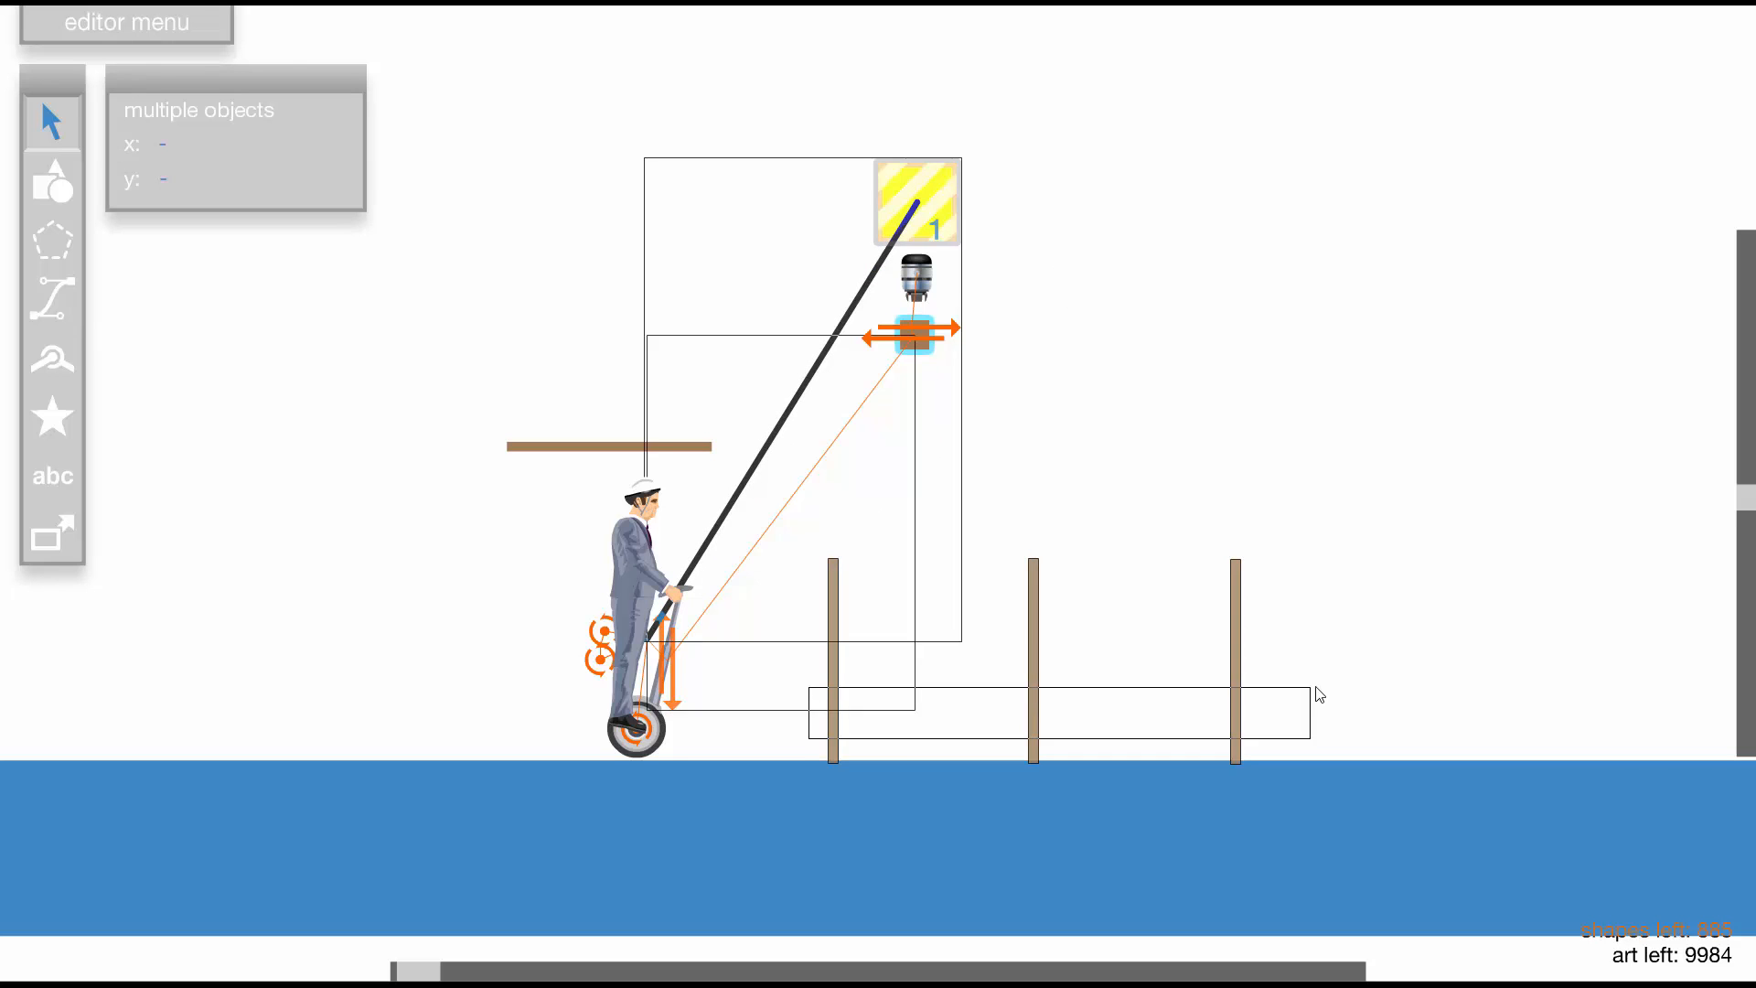
{"action": "key", "text": "Delete"}
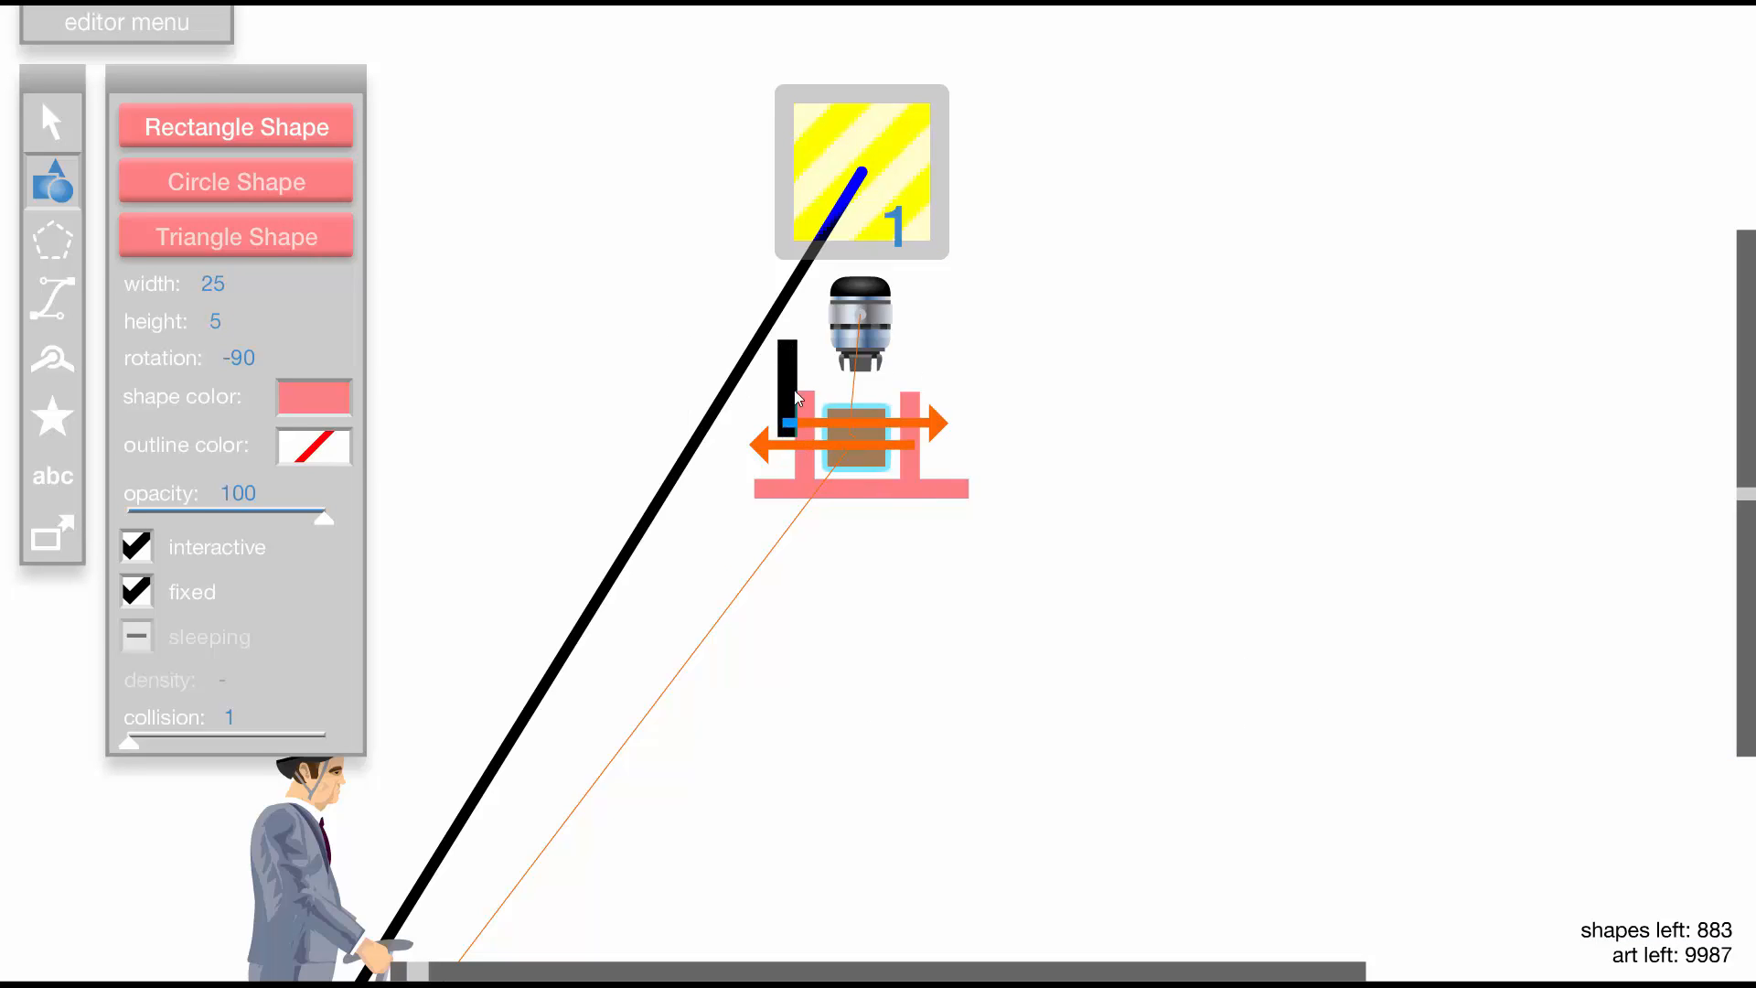
{"action": "key", "text": "t"}
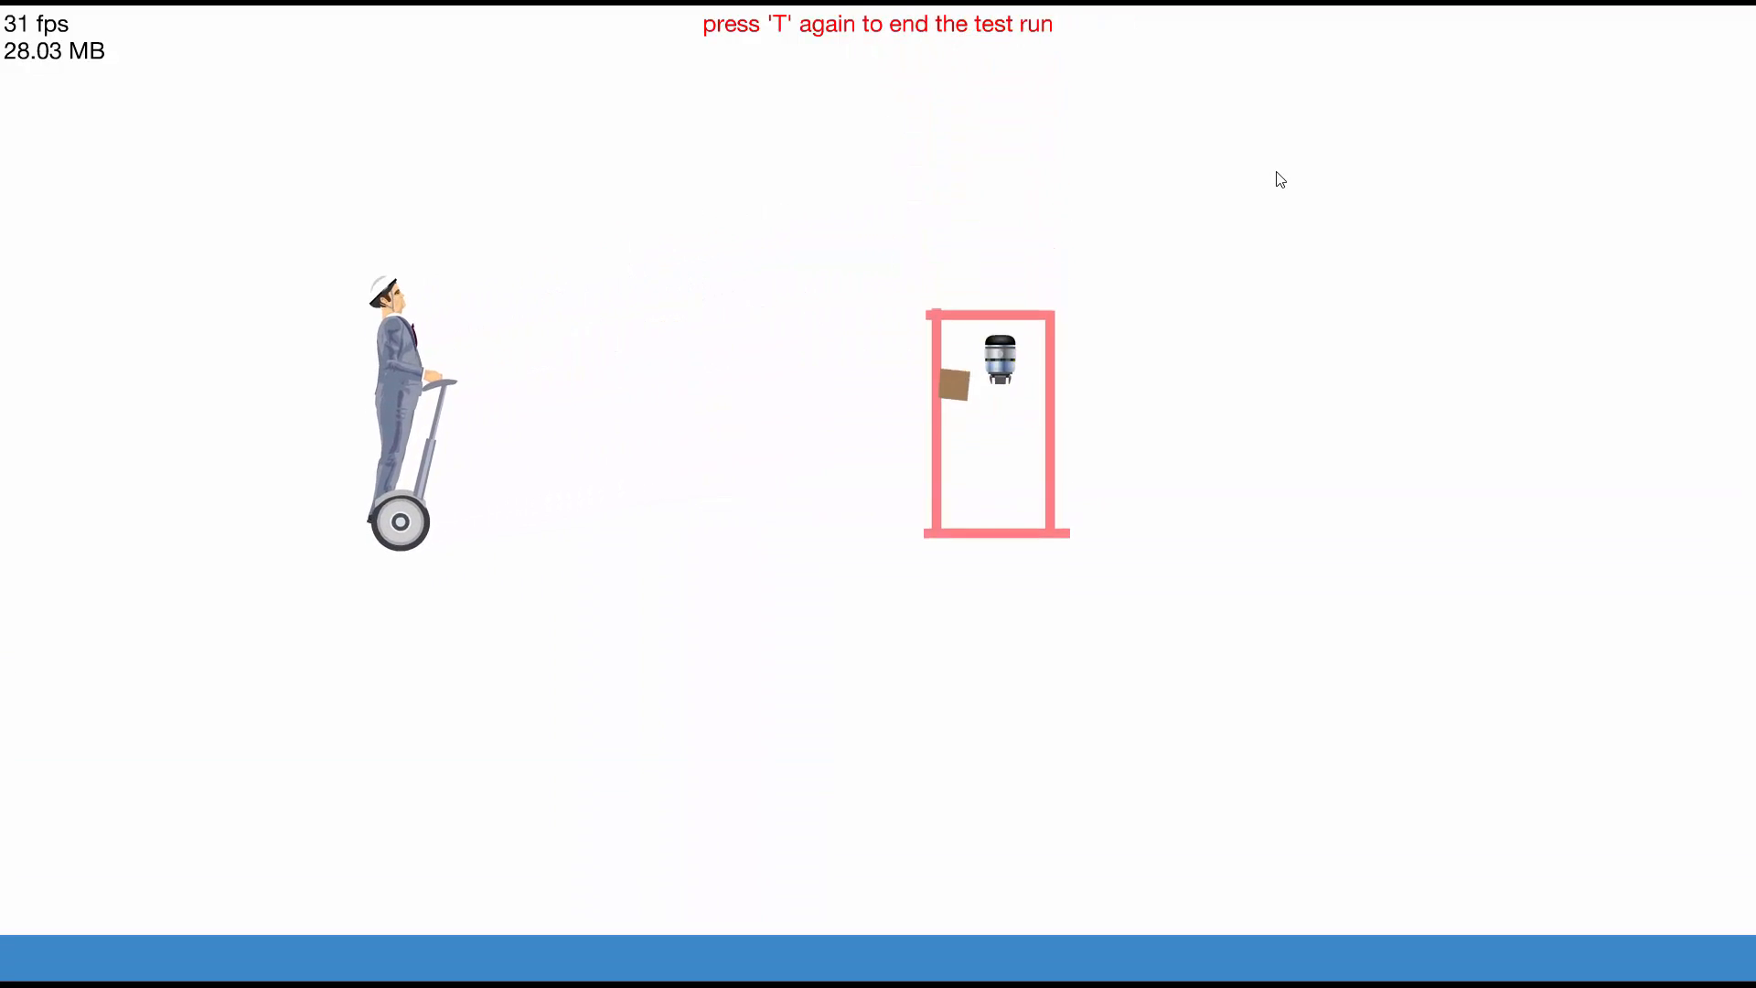
{"action": "key", "text": "t"}
Set the jet on top of the frame at x 510.35, y 4879.85, move the trigger directly above it, and test-run the level
{"action": "left_click", "coordinate": [901, 344]}
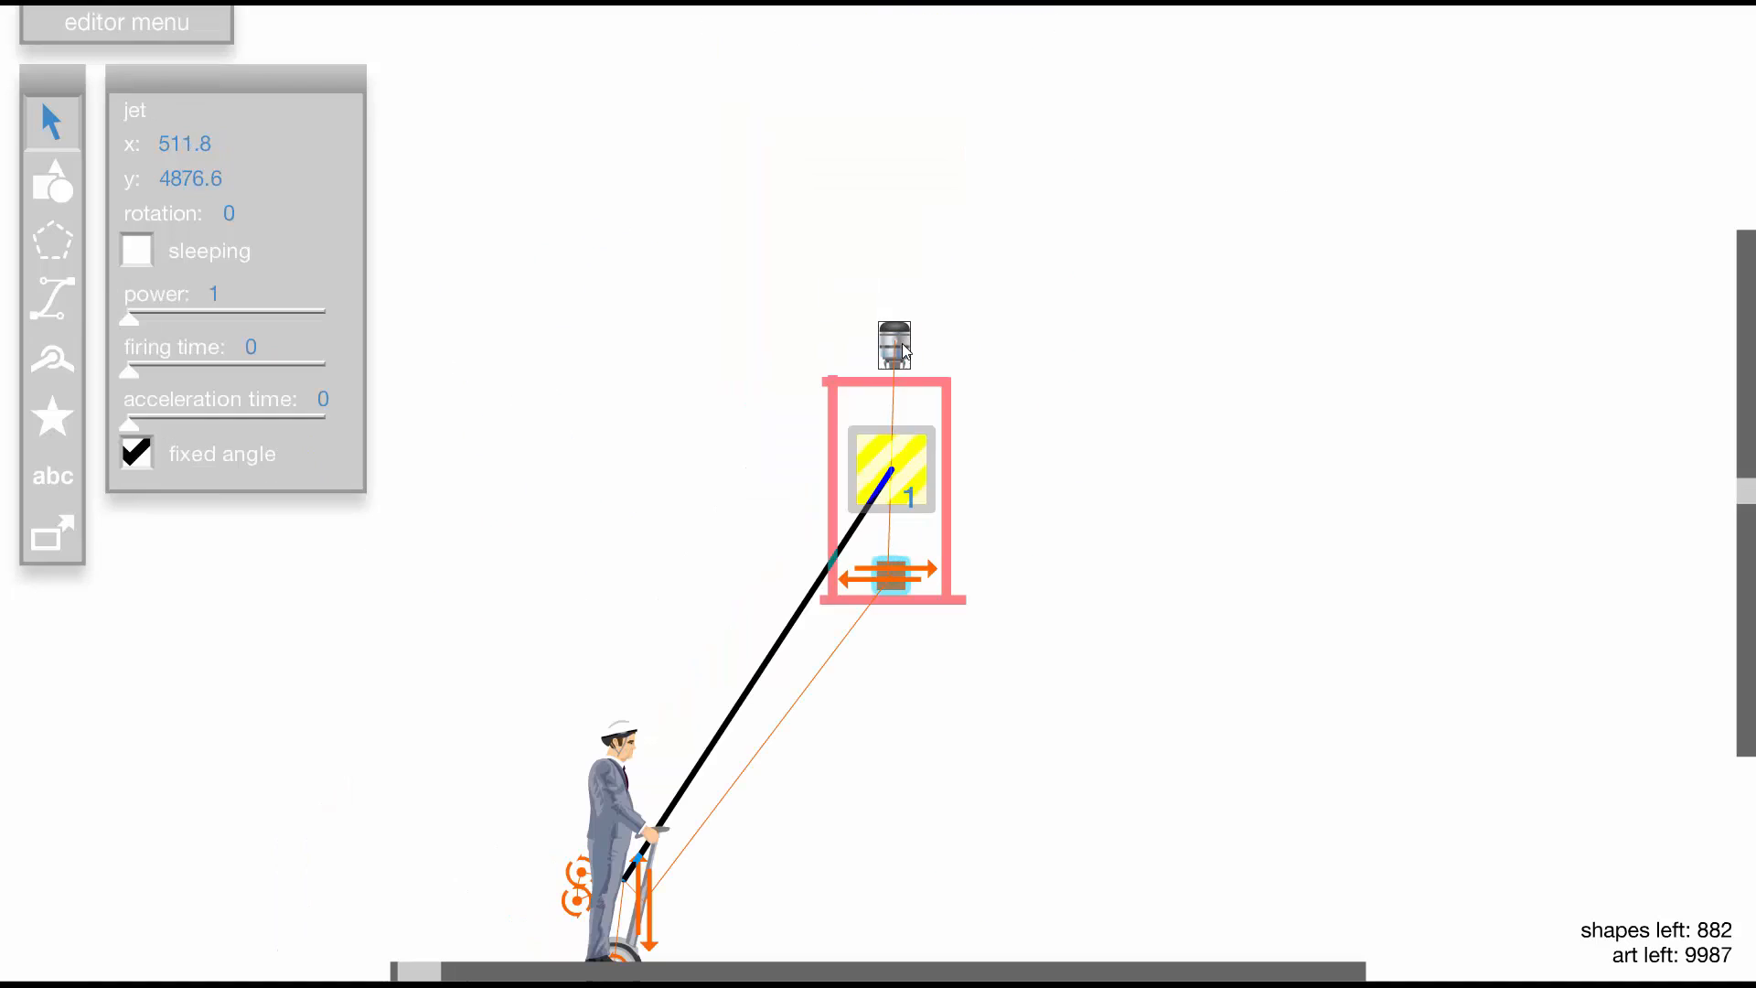
{"action": "left_click_drag", "start_coordinate": [893, 346], "coordinate": [899, 350]}
{"action": "left_click_drag", "start_coordinate": [918, 432], "coordinate": [924, 272]}
{"action": "key", "text": "t"}
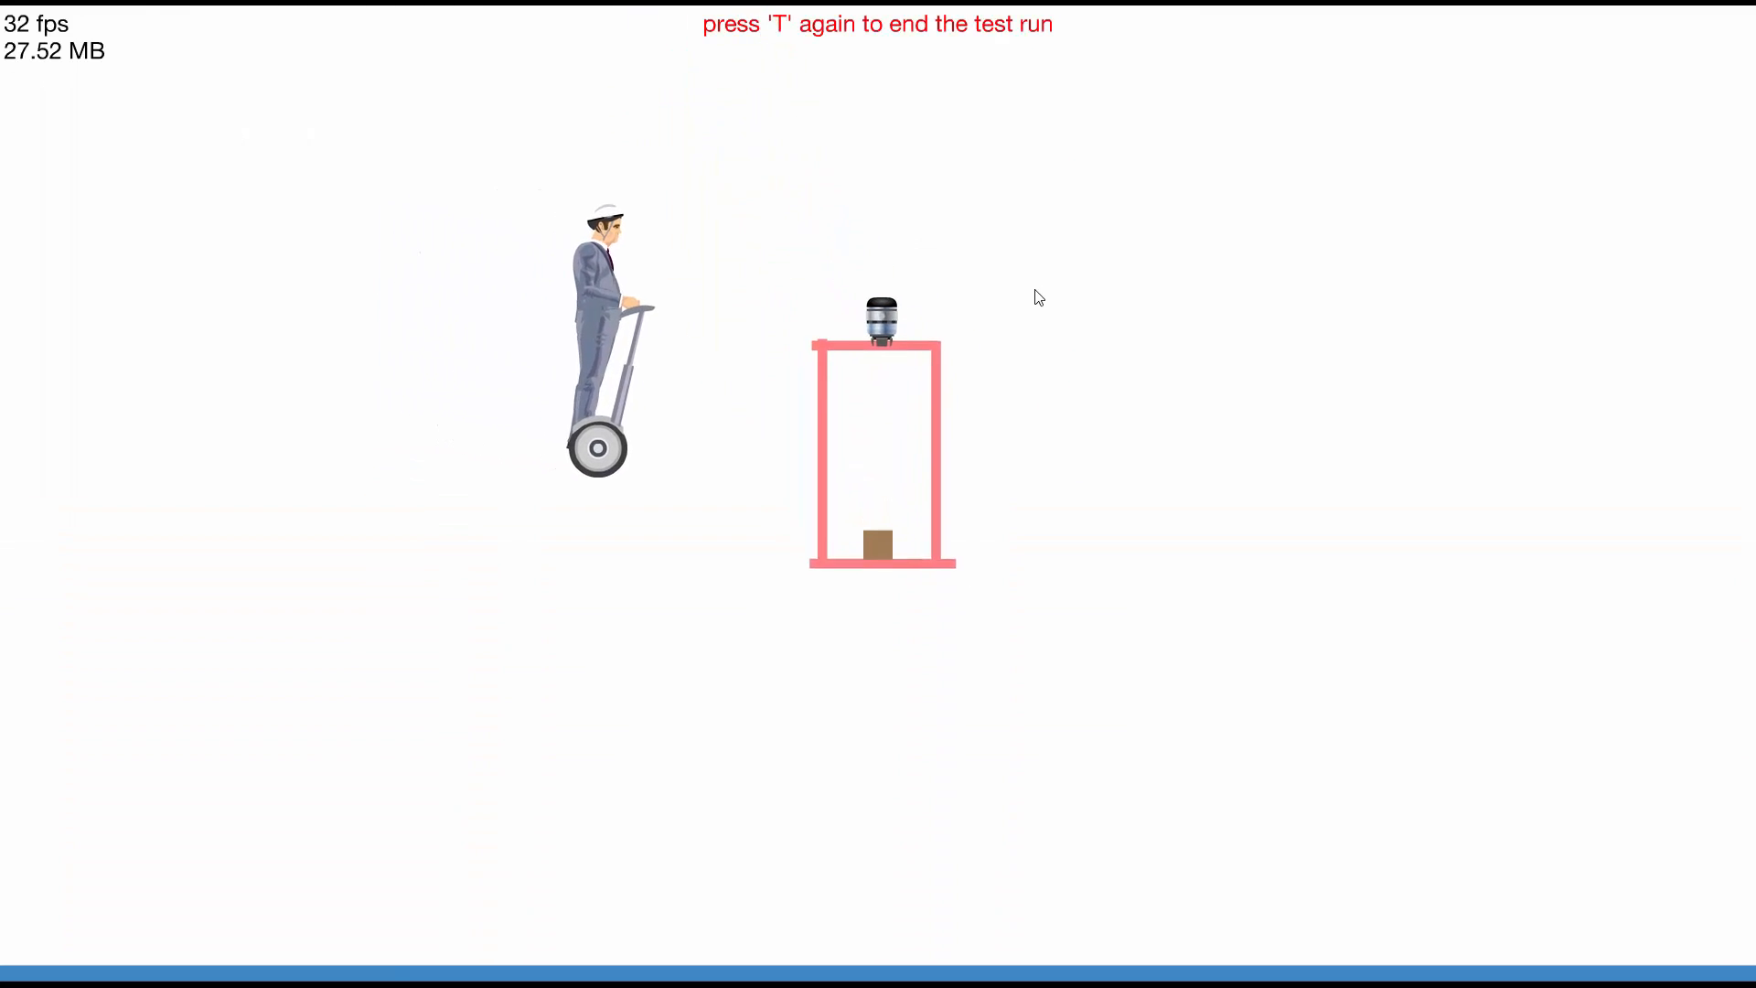
{"action": "key", "text": "t"}
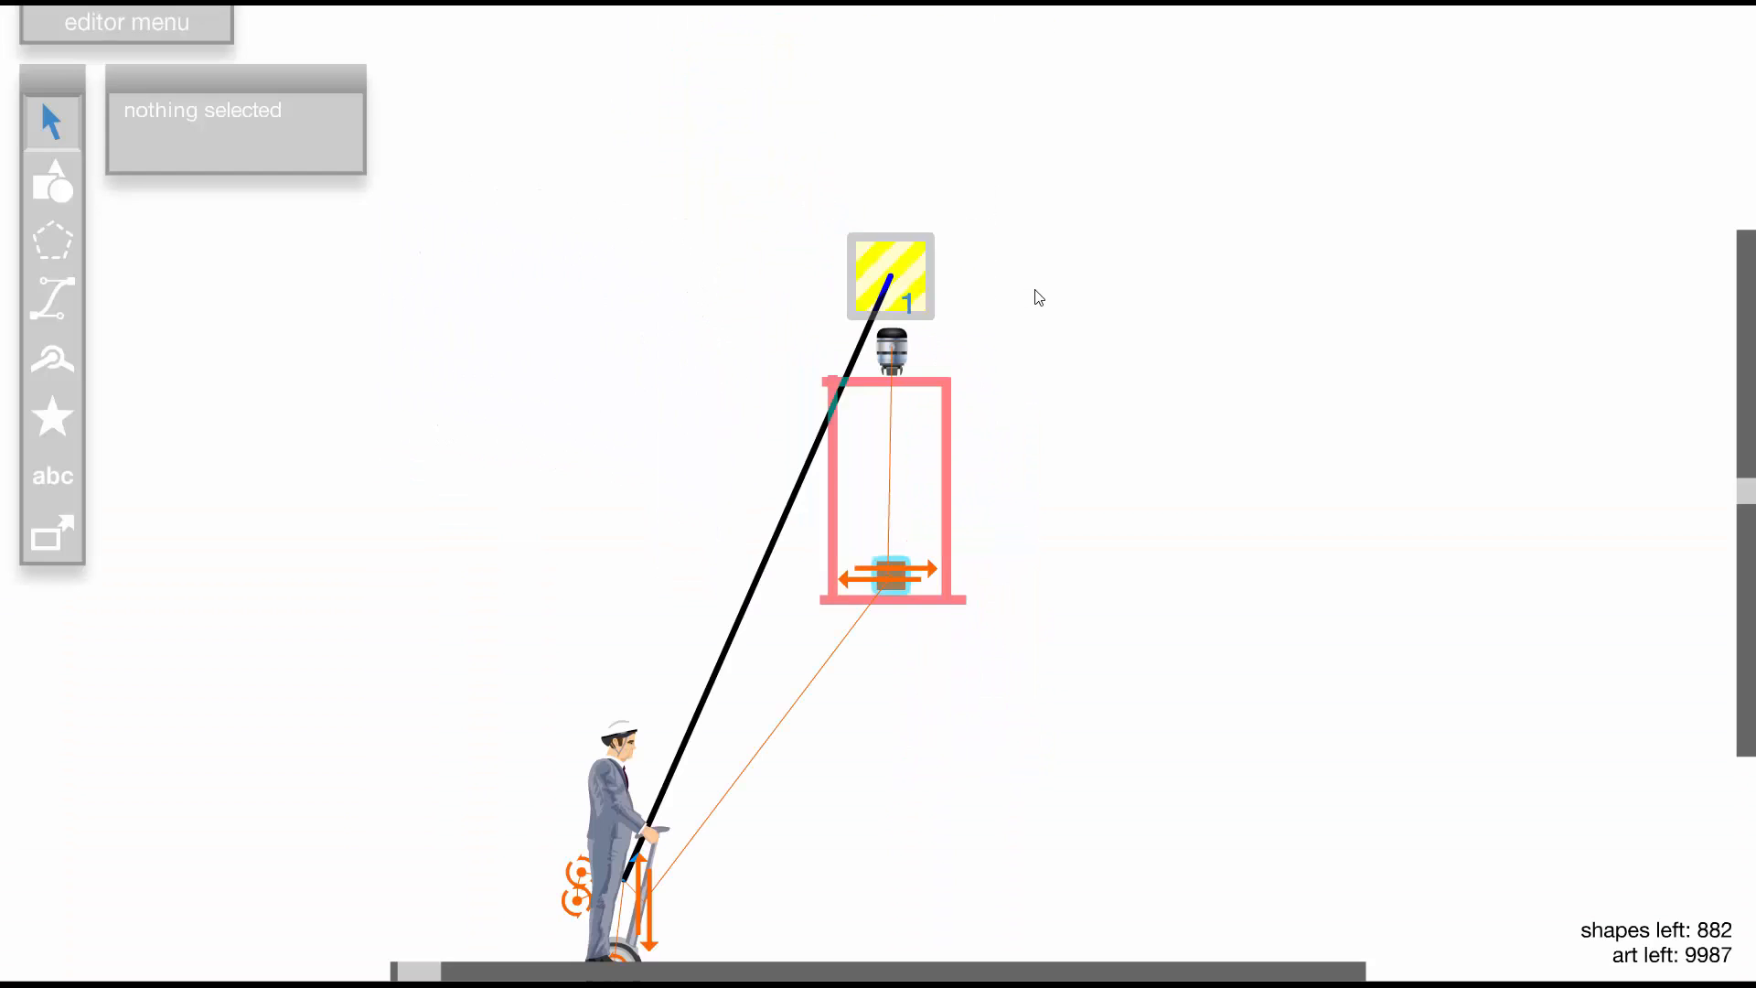
Draw a fixed 65 by 5 horizontal bar across the trigger's upper part and test the jet while driving the segway
{"action": "left_click", "coordinate": [46, 200]}
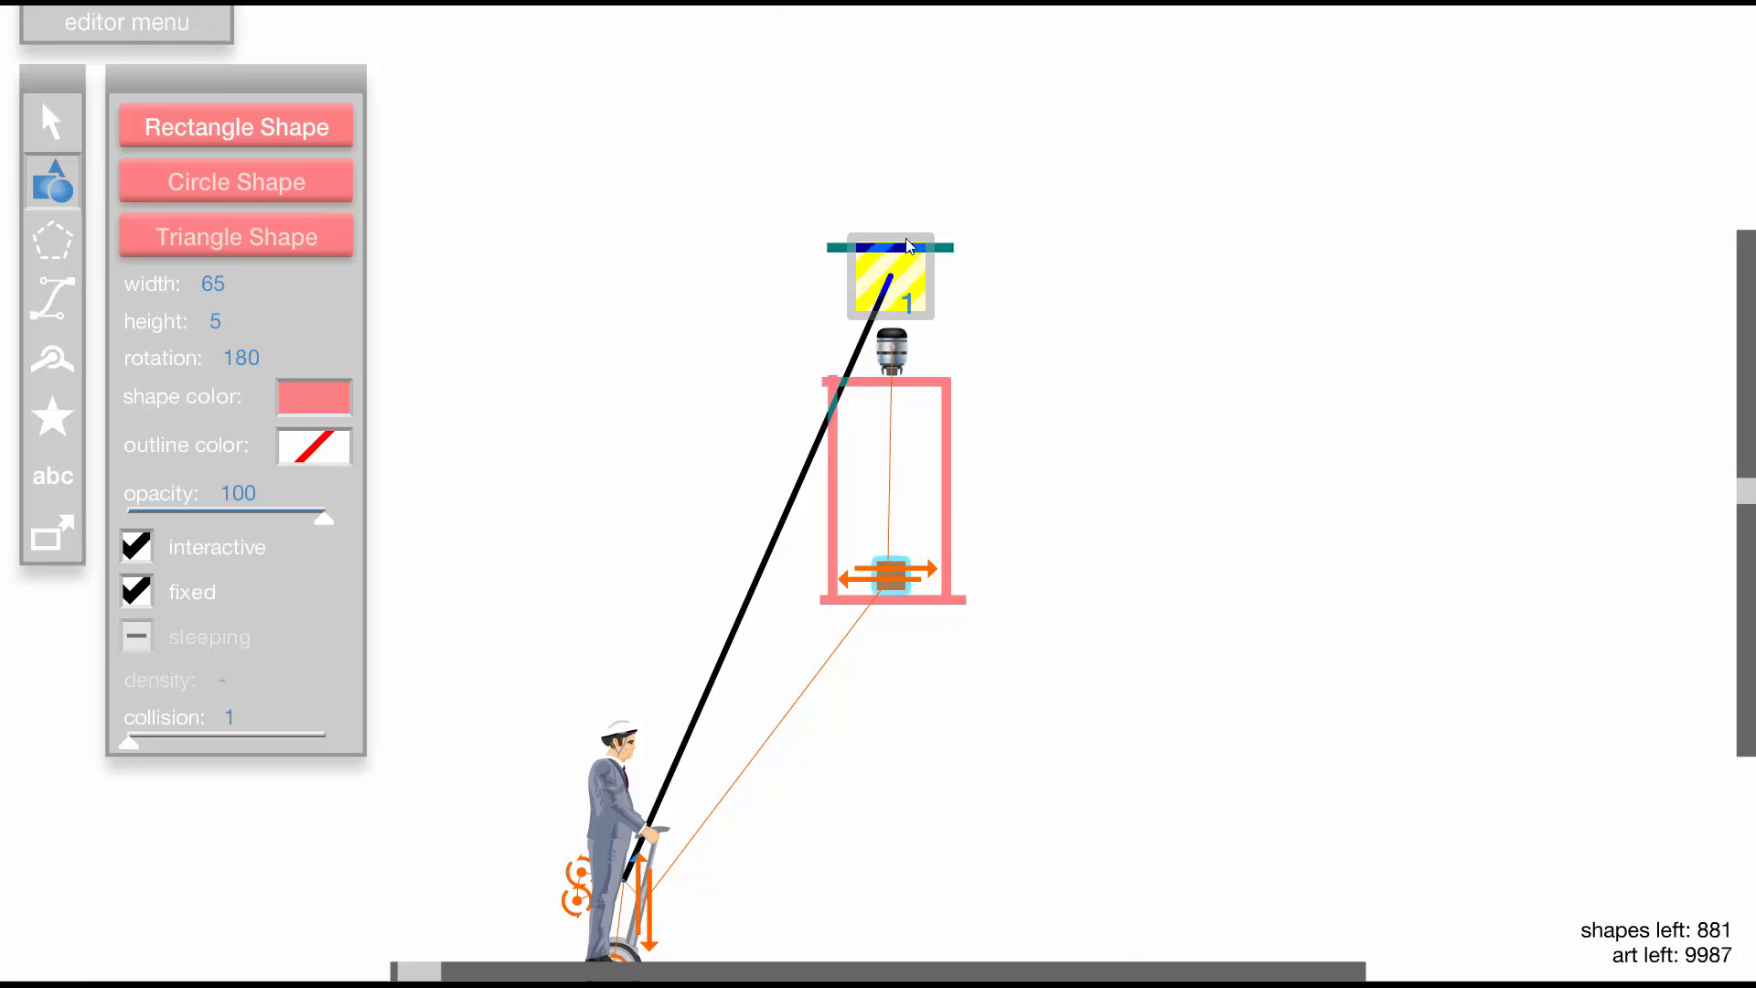
{"action": "key", "text": "t"}
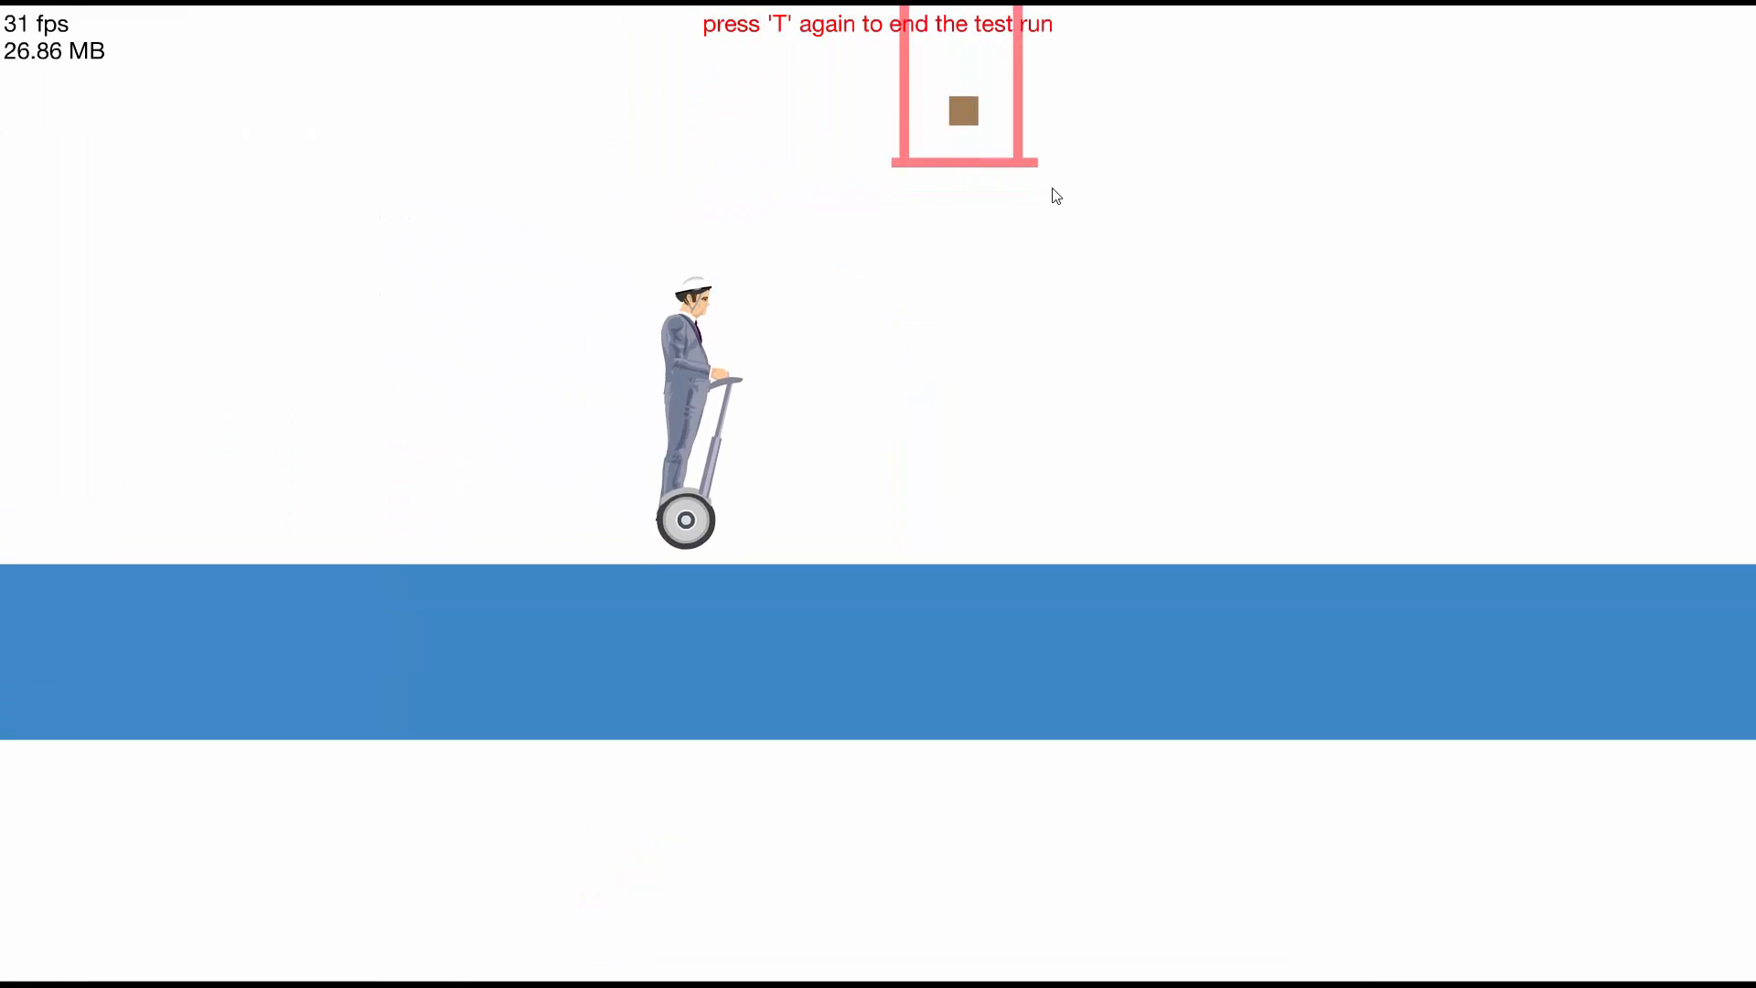
{"action": "key", "text": "space"}
{"action": "key", "text": "Up"}
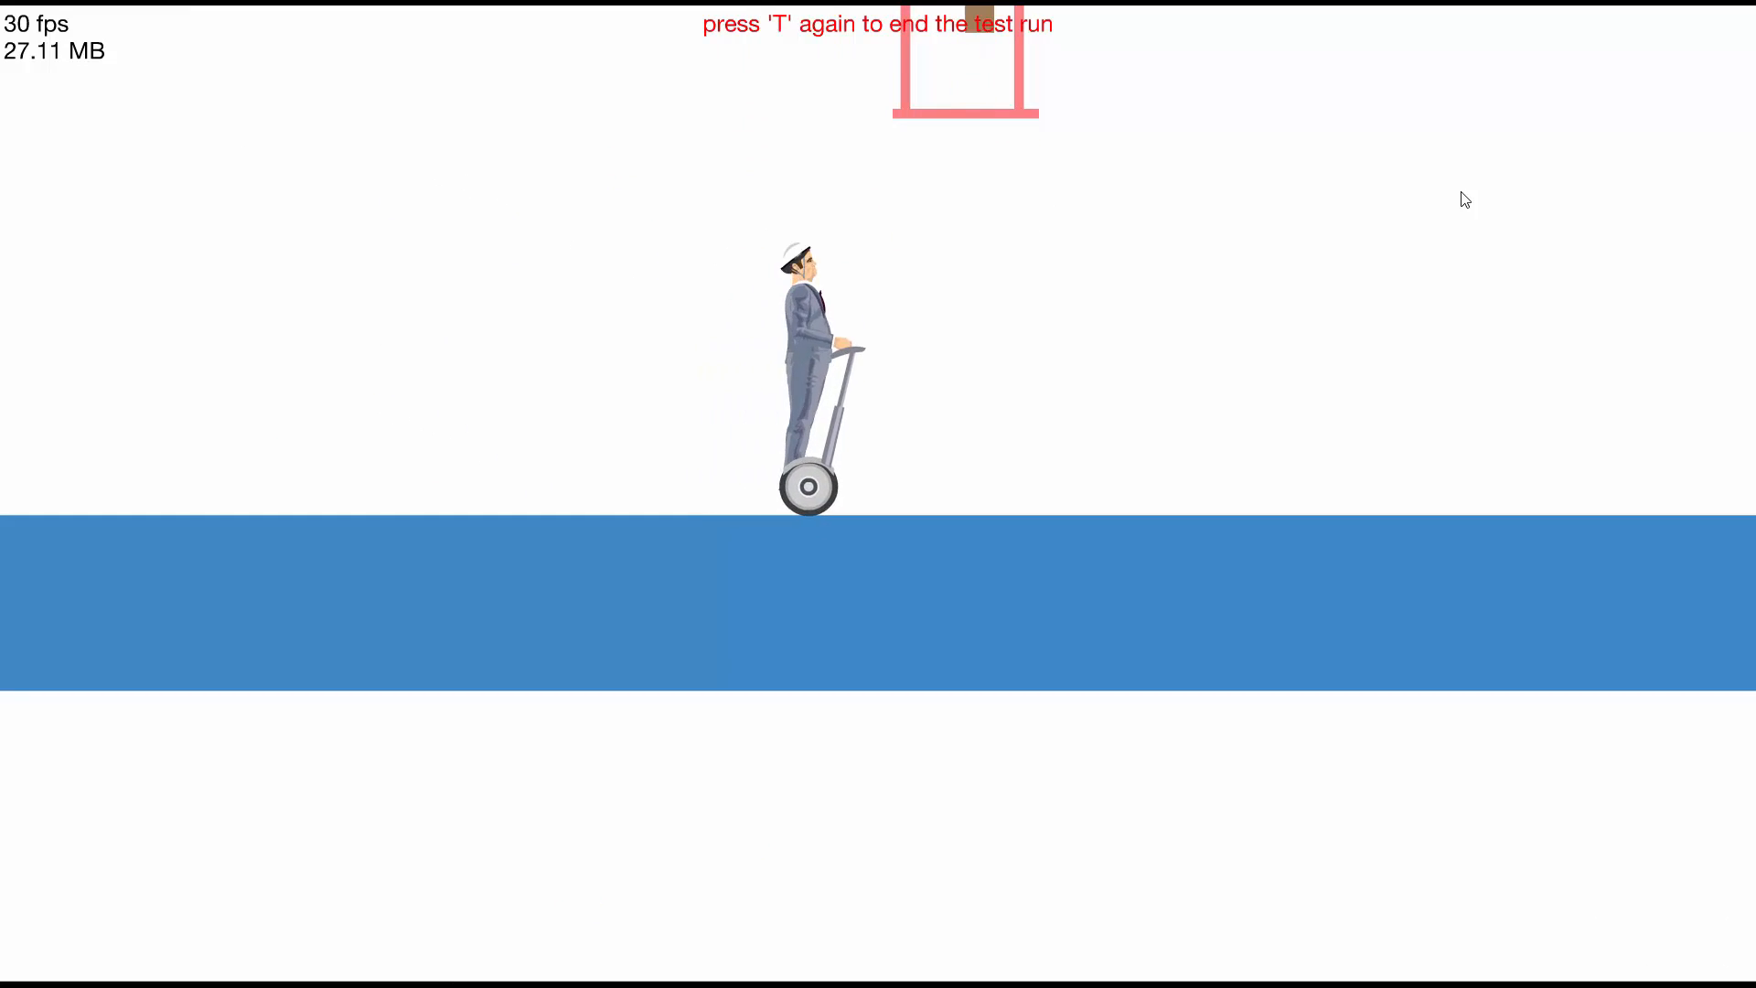
{"action": "key", "text": "space"}
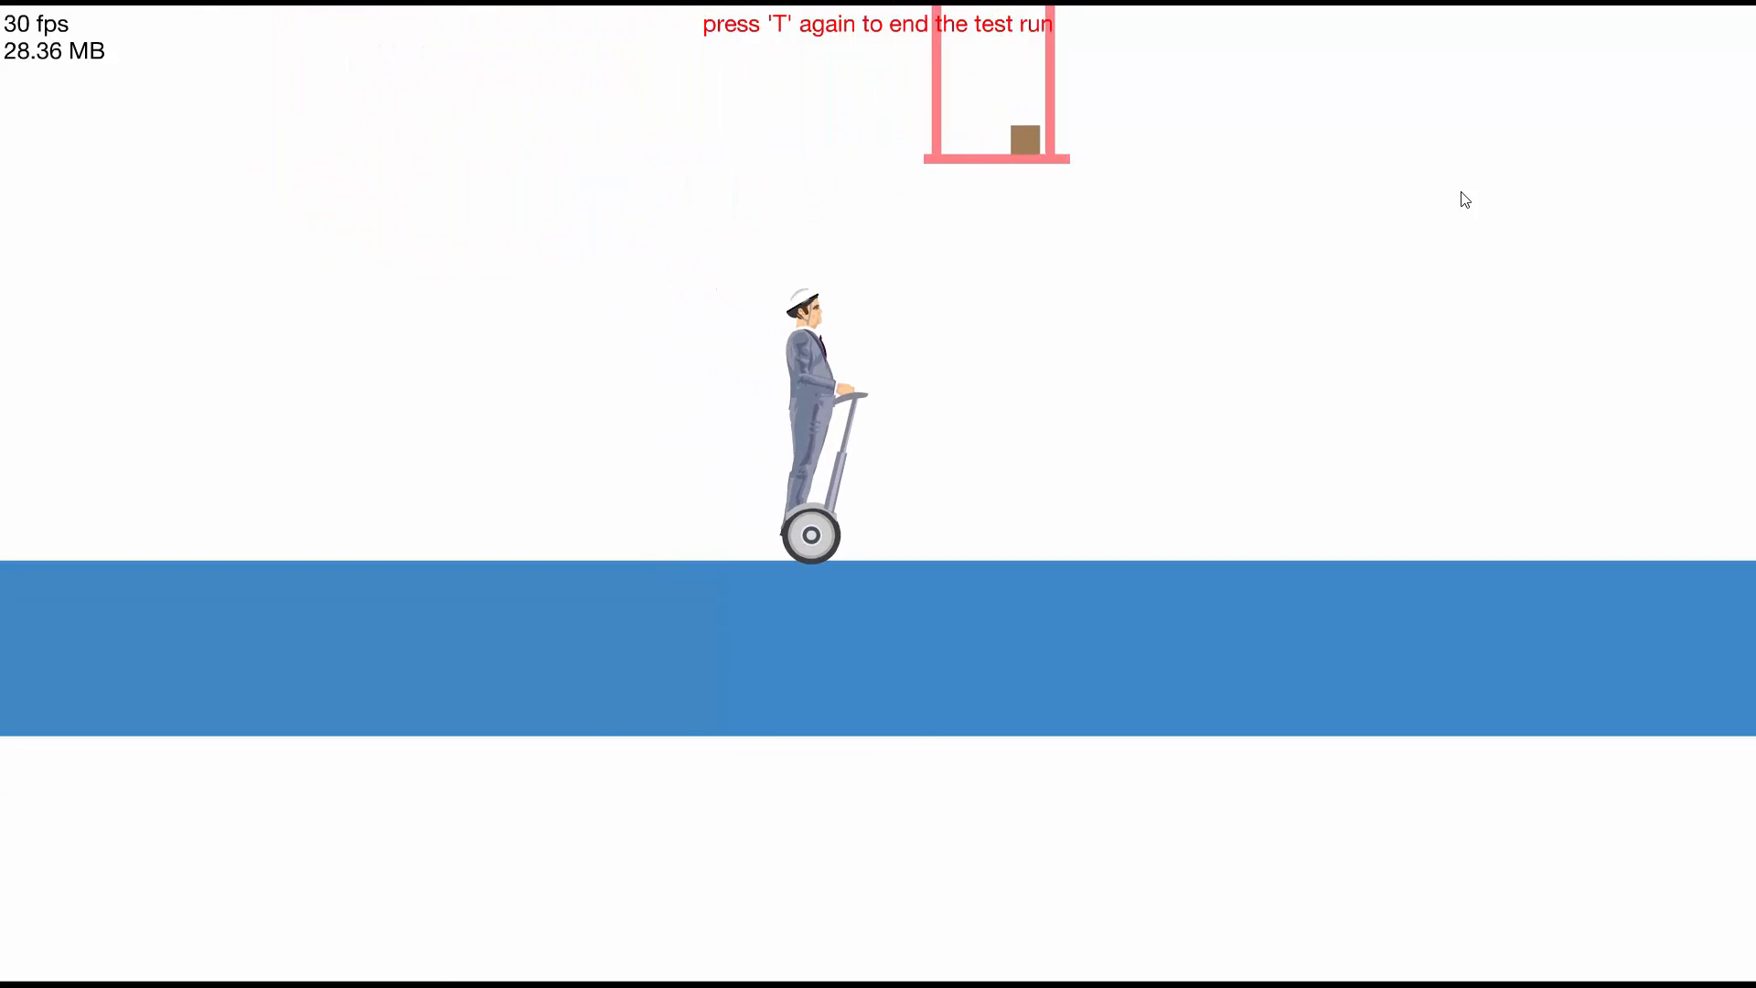
{"action": "key", "text": "t"}
Add two fixed vertical 75 by 5 walls either side of the jet and trigger, closing the upper compartment
{"action": "left_click", "coordinate": [52, 183]}
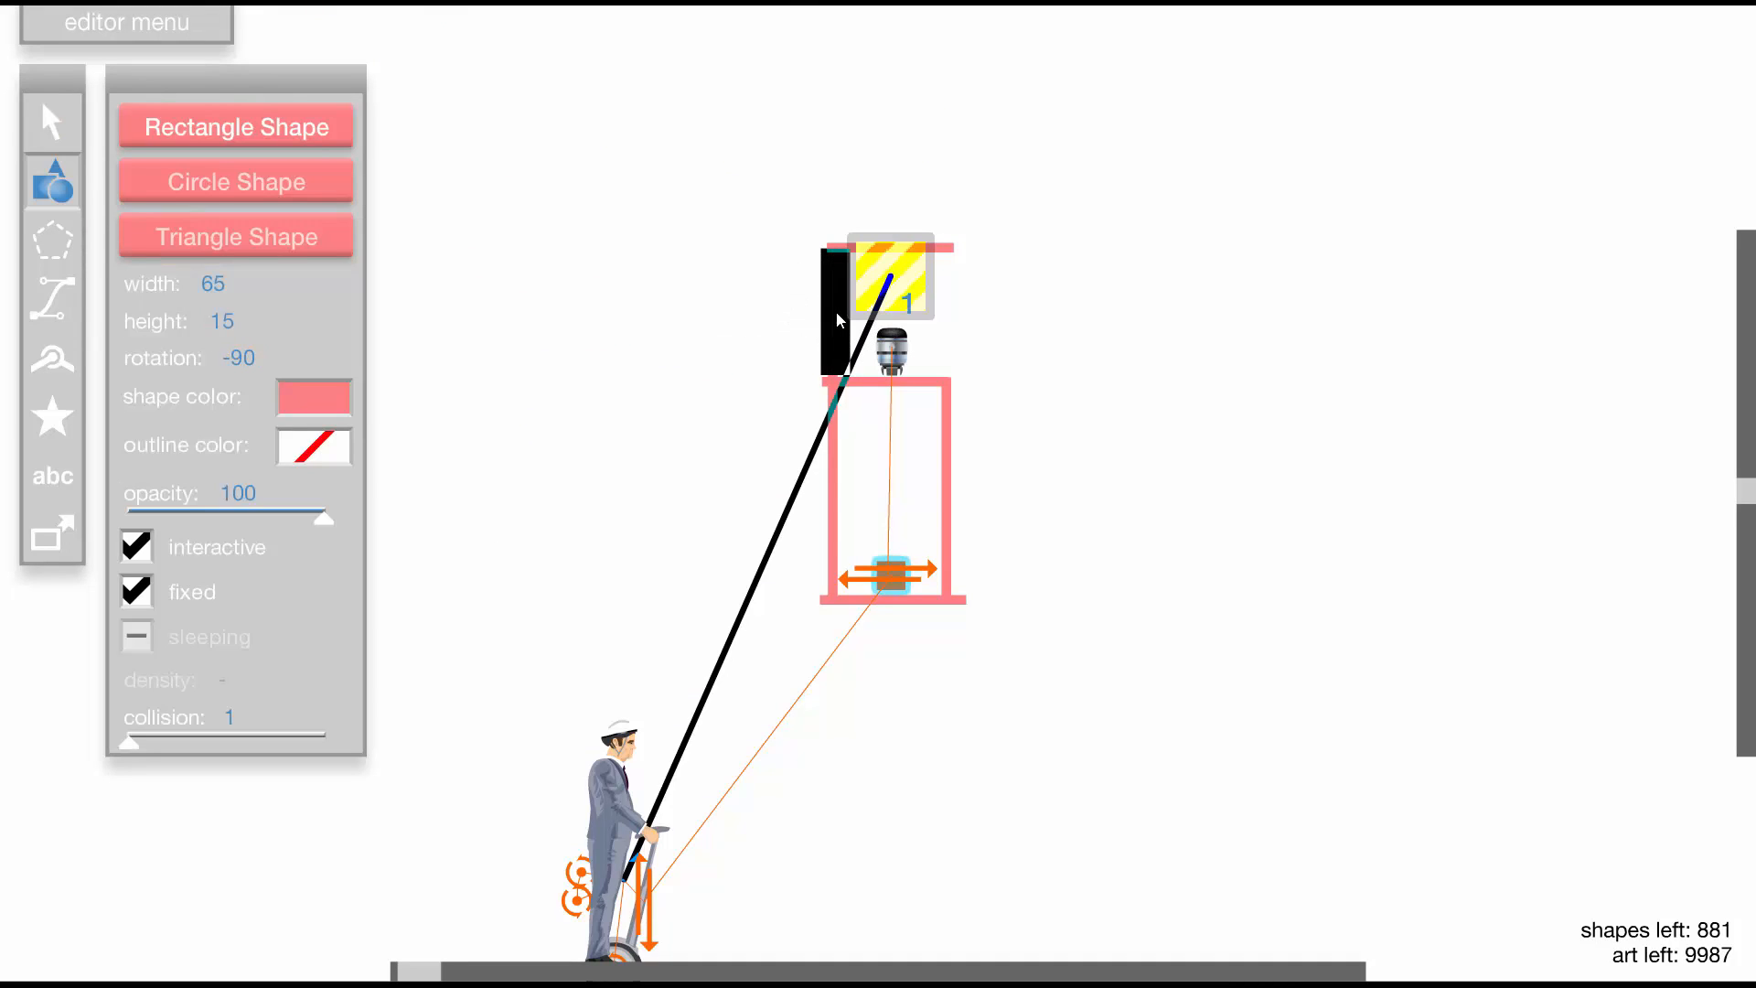
{"action": "left_click", "coordinate": [836, 312]}
{"action": "left_click", "coordinate": [945, 319]}
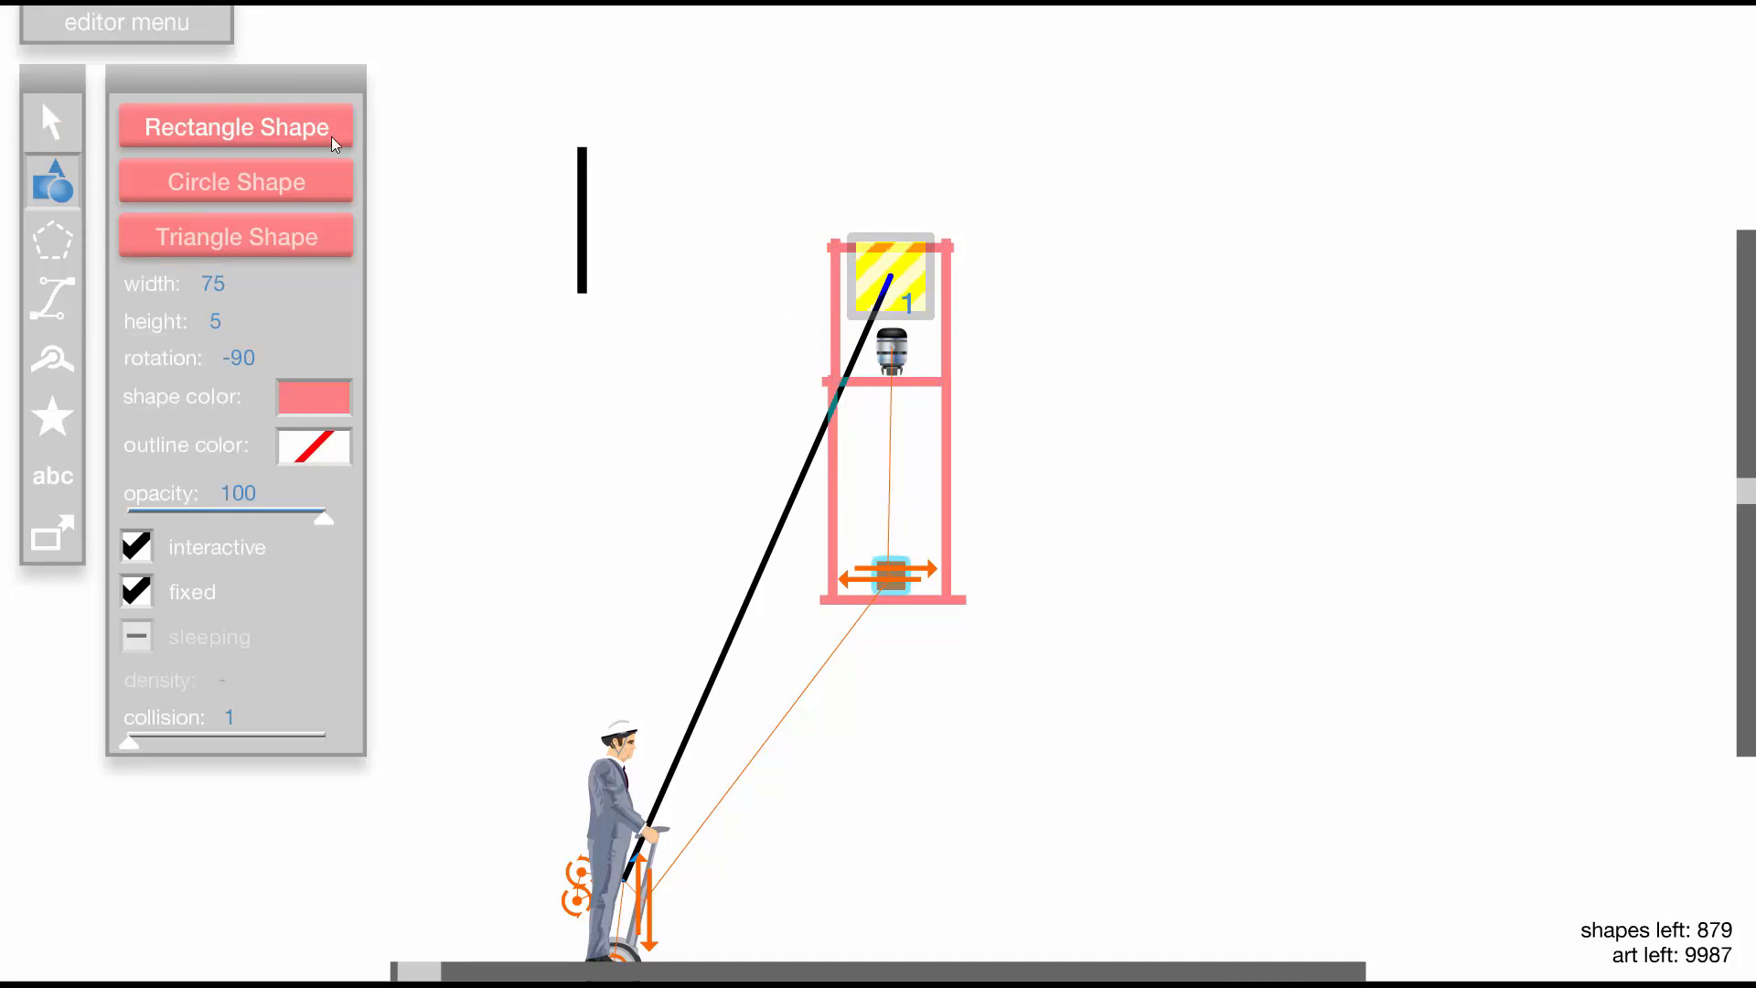
Examine the settings of the square's sliding joint and of the jet
{"action": "left_click", "coordinate": [52, 121]}
{"action": "left_click", "coordinate": [898, 575]}
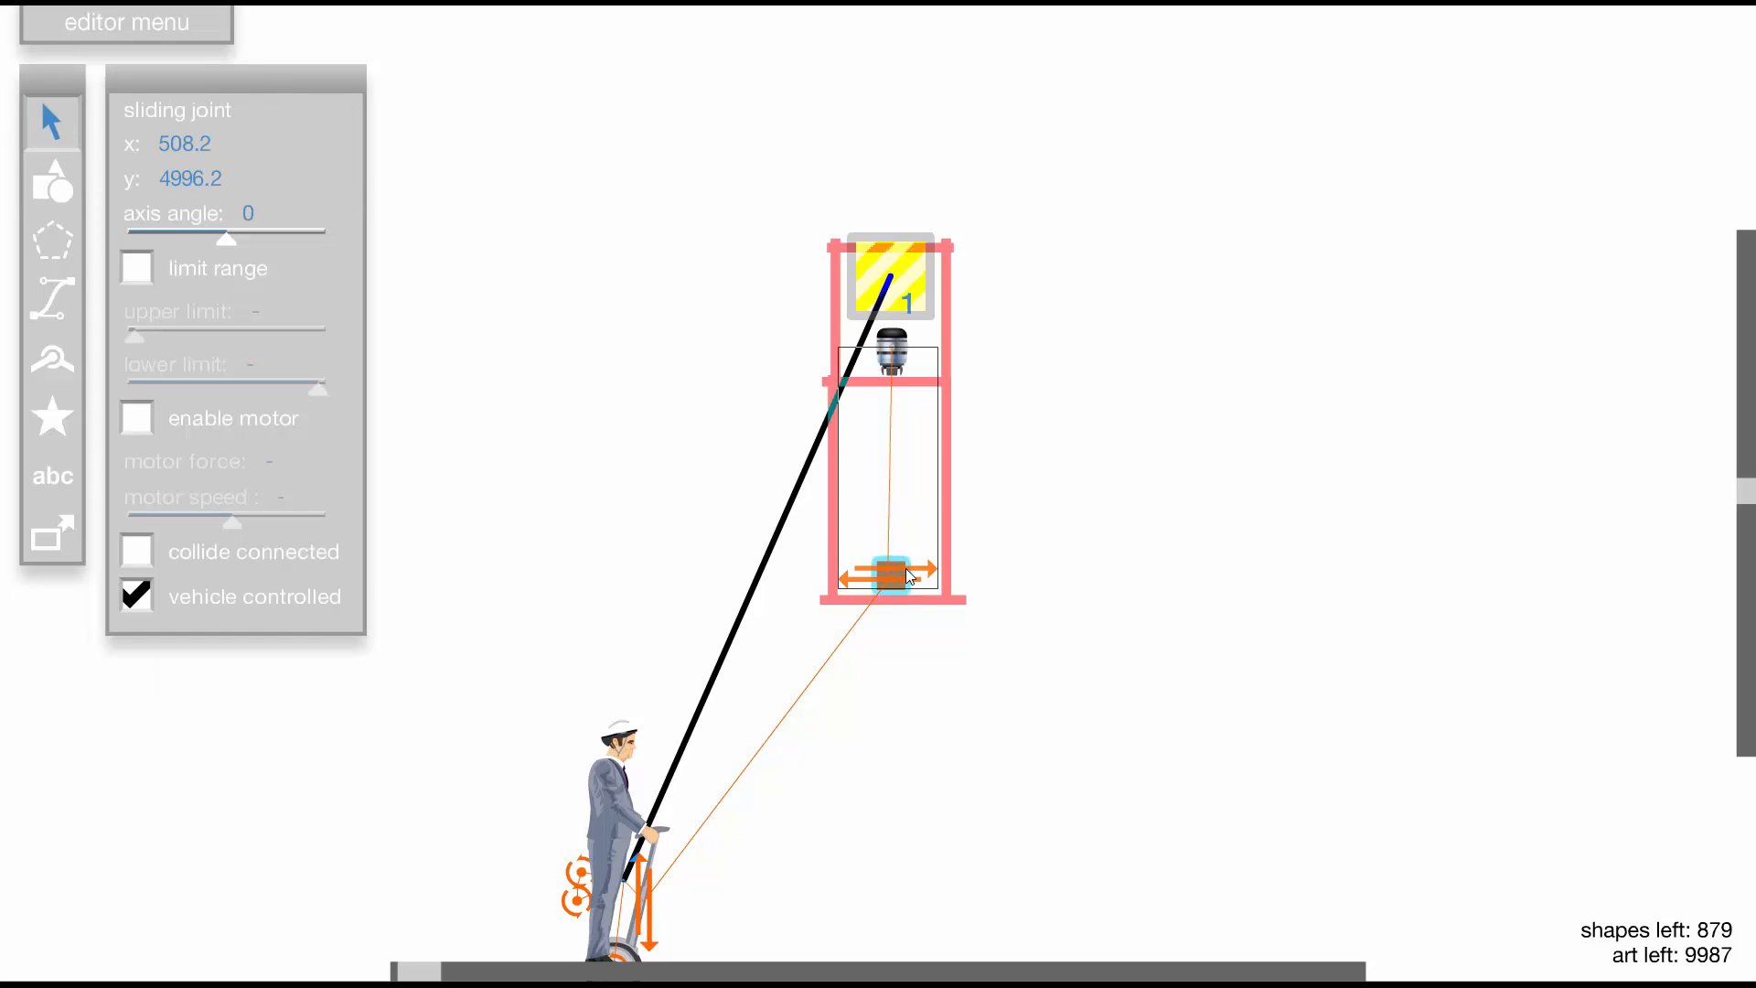
{"action": "left_click", "coordinate": [899, 558]}
{"action": "left_click", "coordinate": [894, 345]}
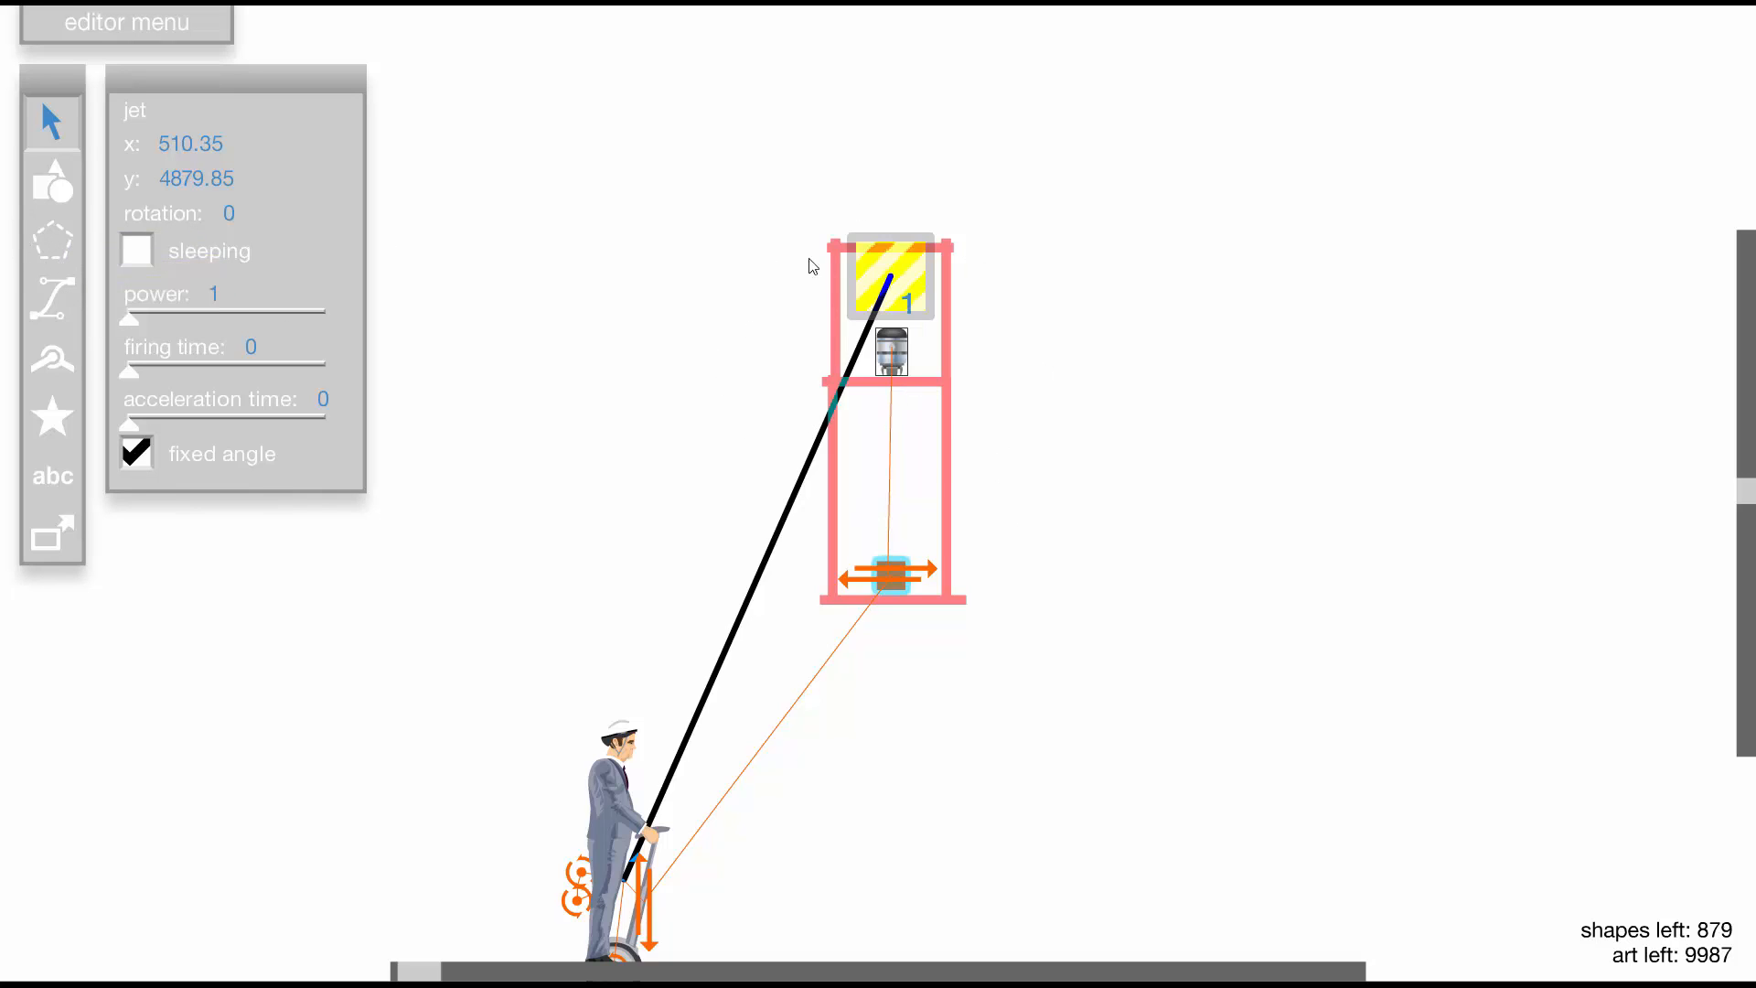
Check the trigger, jet and sliding joint of the square, and test-run the level by driving the segway
{"action": "left_click", "coordinate": [920, 268]}
{"action": "left_click", "coordinate": [894, 340]}
{"action": "left_click", "coordinate": [902, 563]}
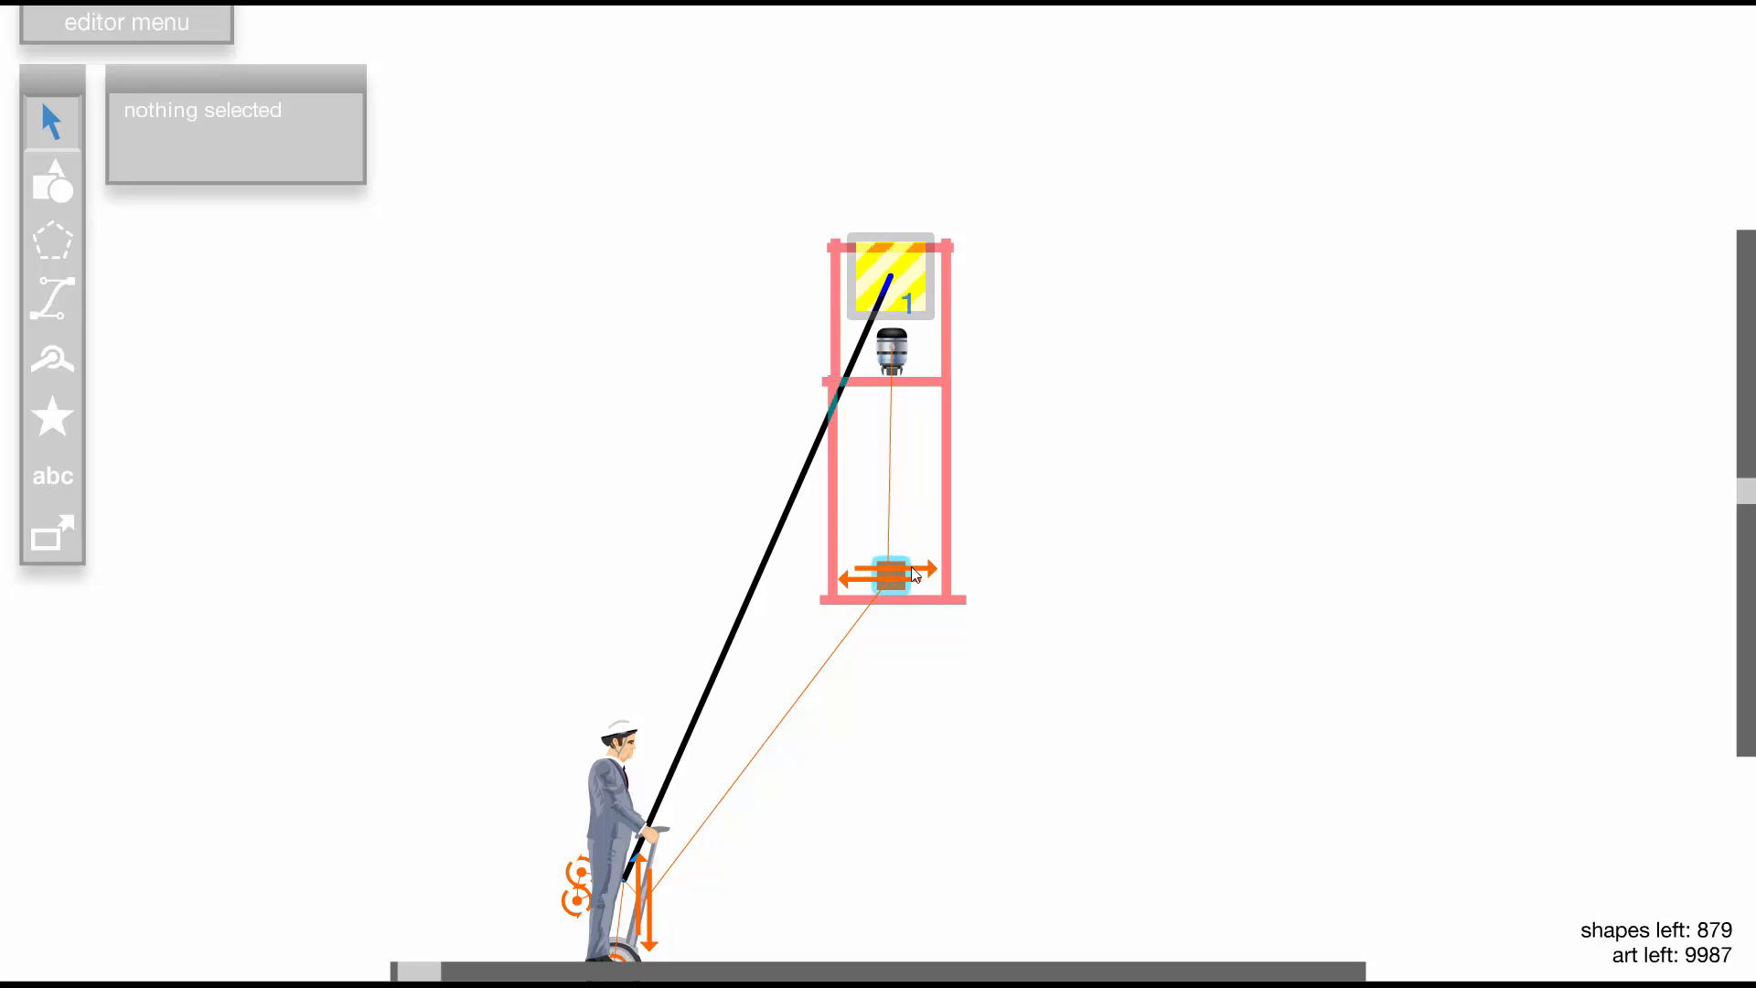
{"action": "left_click", "coordinate": [913, 571]}
{"action": "scroll", "coordinate": [719, 836], "scroll_direction": "down", "scroll_amount": 2}
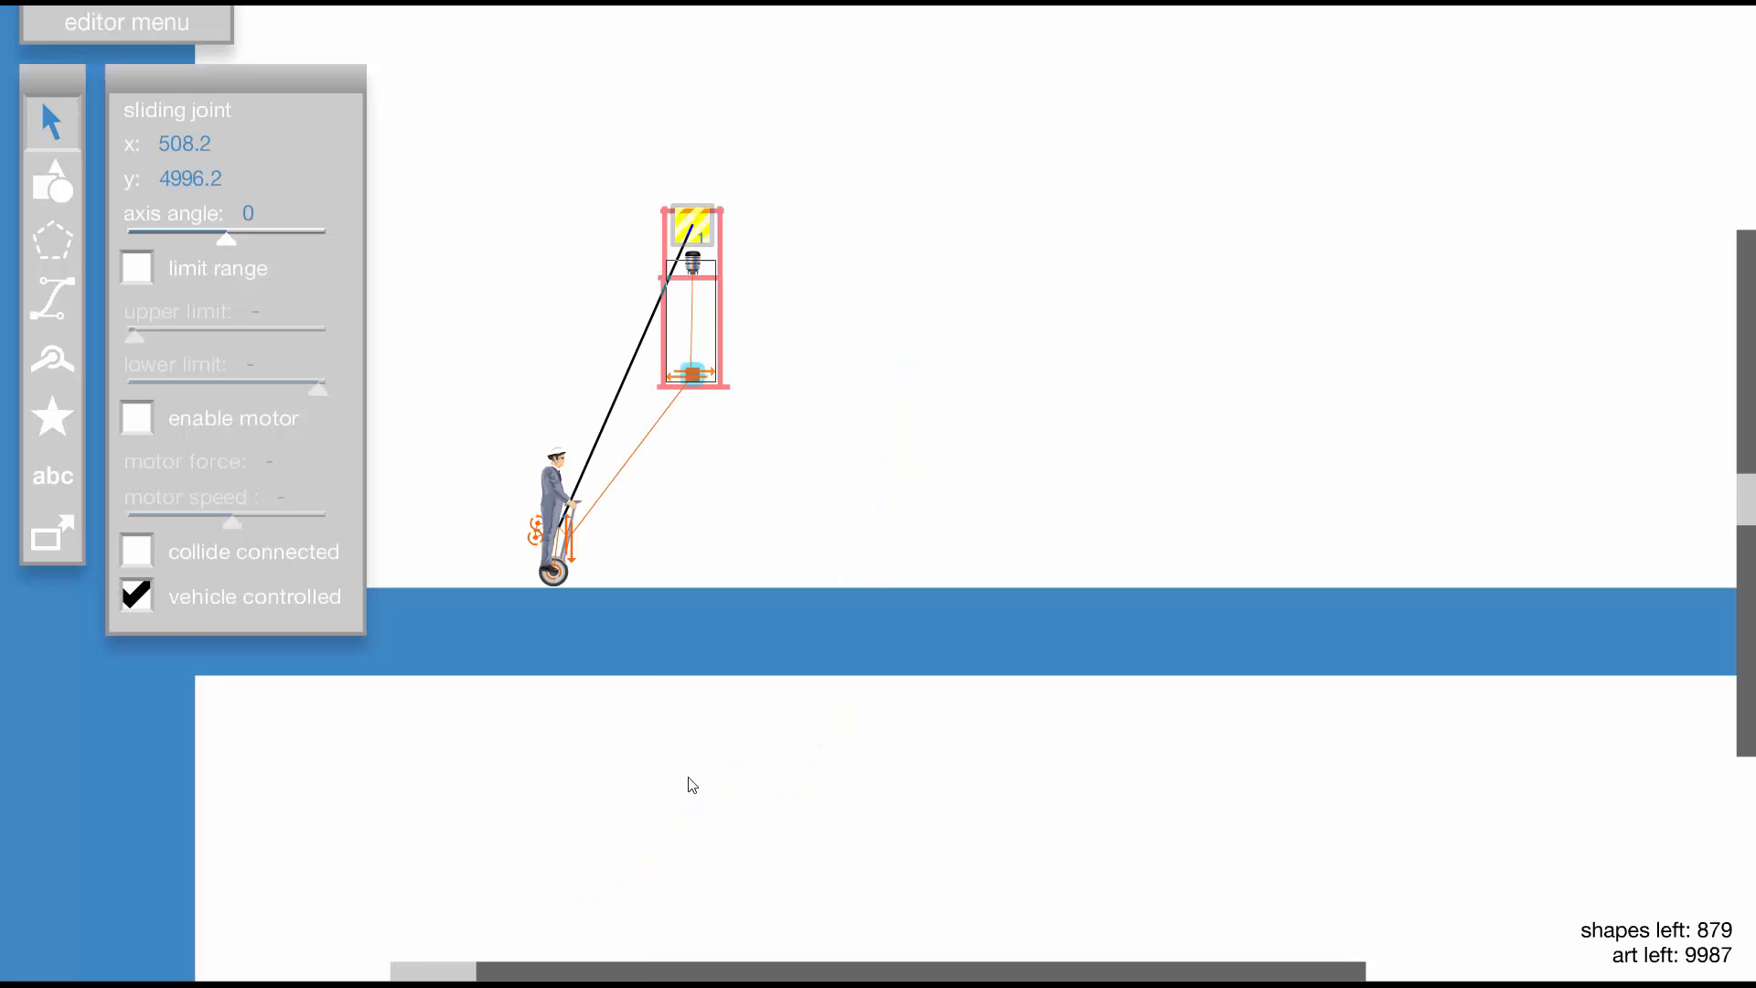
{"action": "key", "text": "t"}
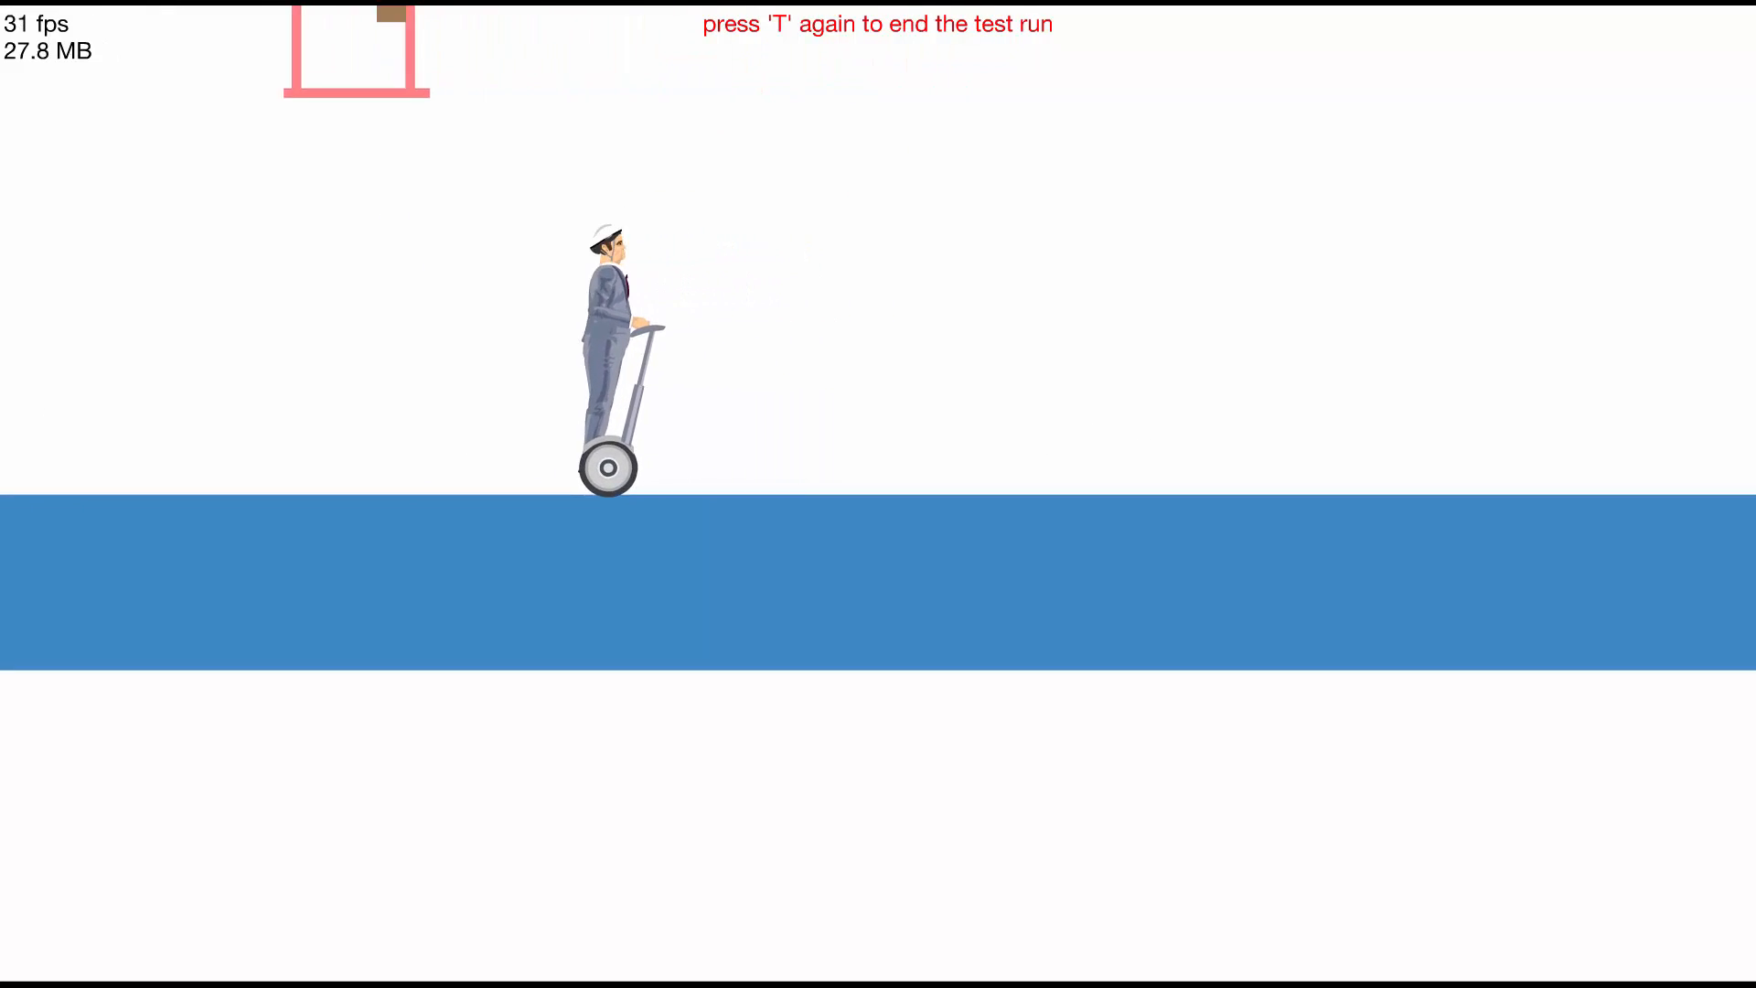
{"action": "key", "text": "t"}
Place a 20 by 20 trigger outside the frame beside the large trigger, playing the sound effect air jump
{"action": "left_click", "coordinate": [52, 535]}
{"action": "left_click", "coordinate": [342, 334]}
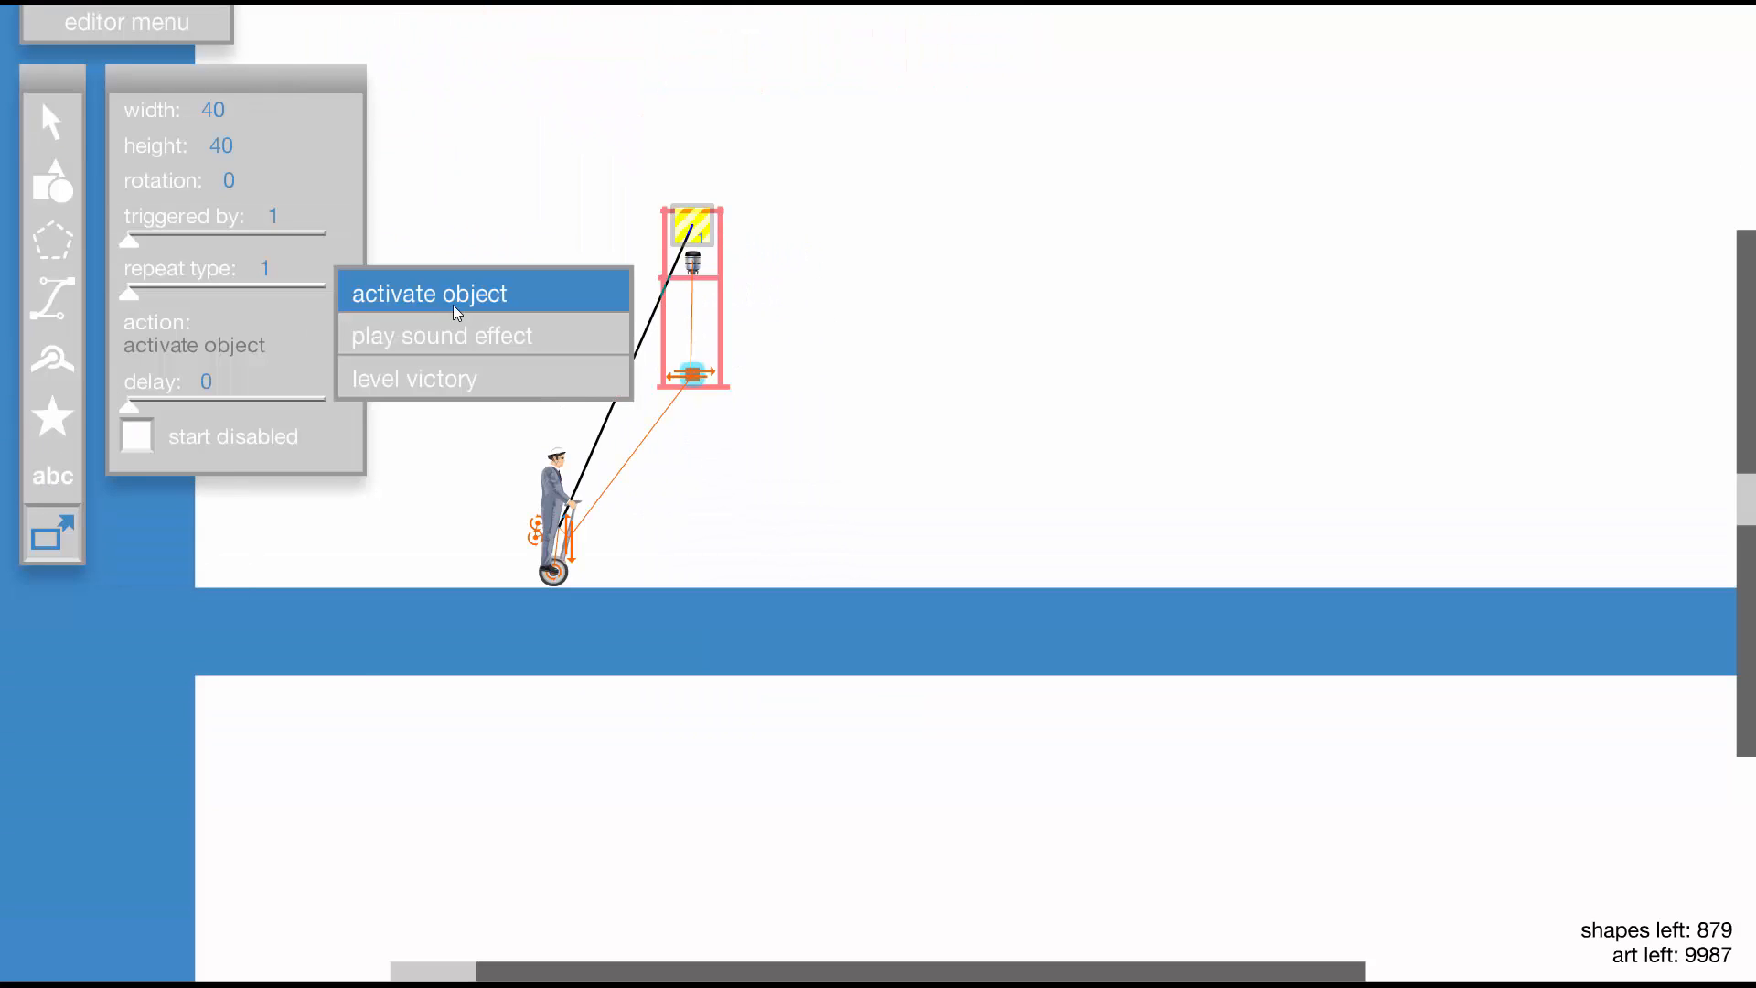
{"action": "left_click", "coordinate": [476, 333]}
{"action": "left_click", "coordinate": [342, 394]}
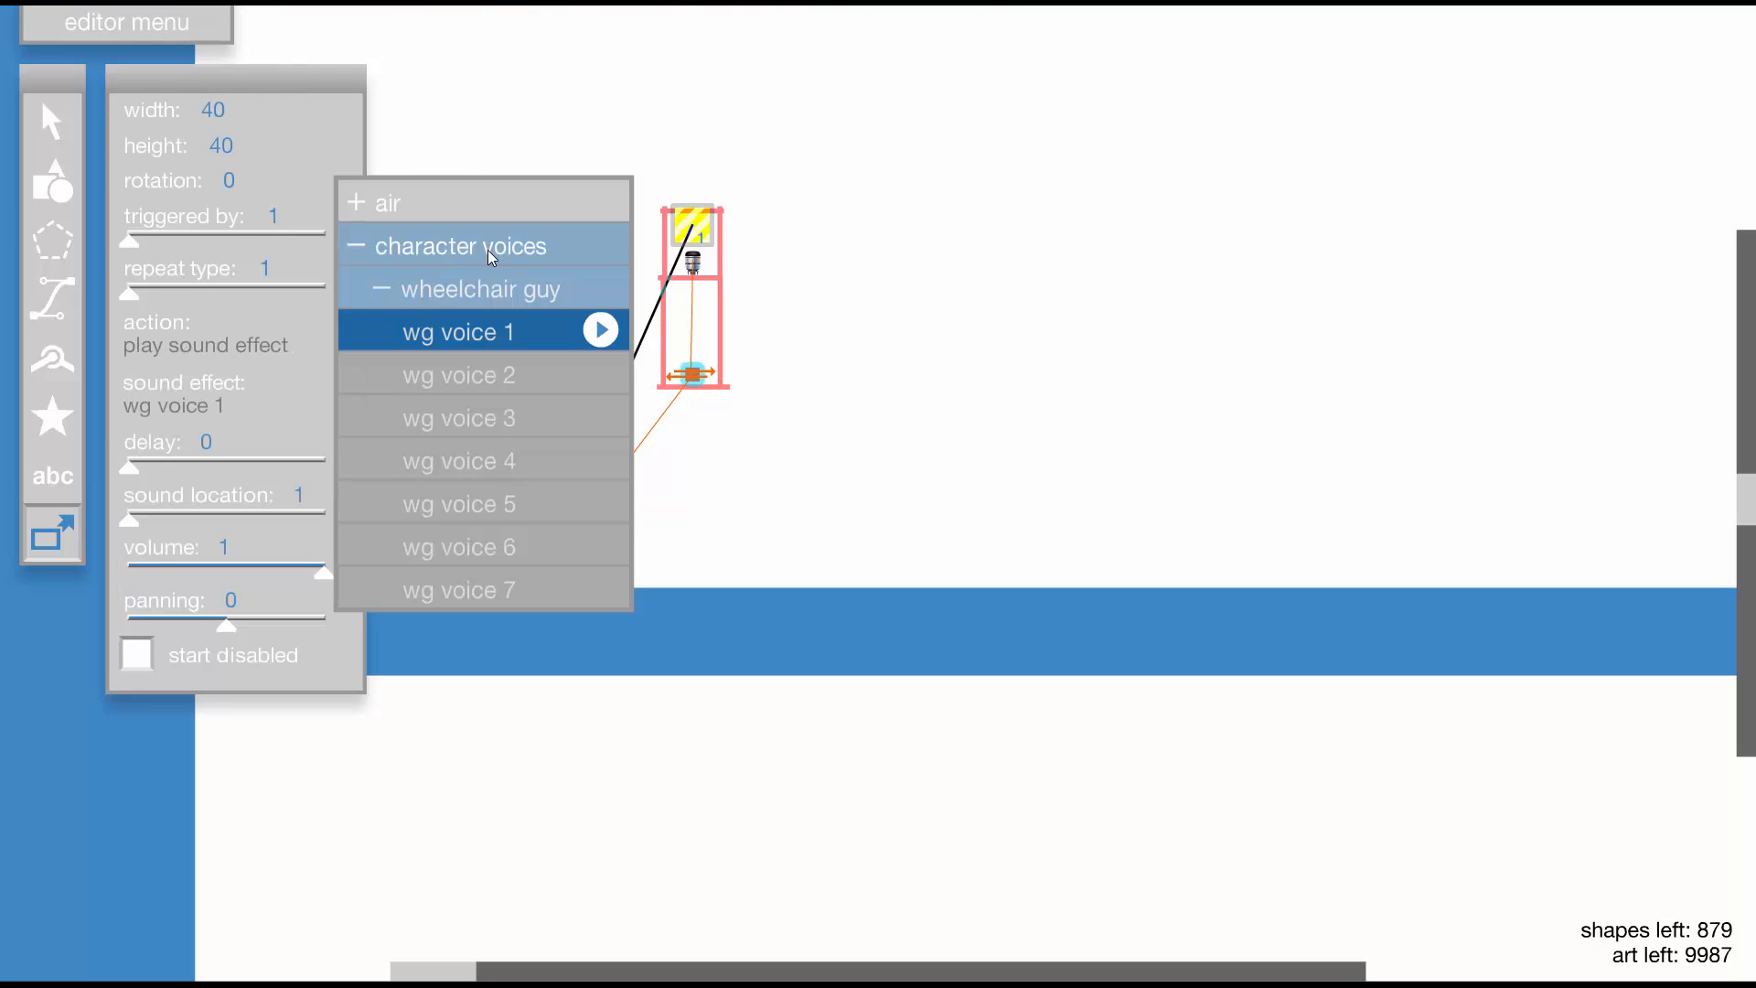
{"action": "left_click", "coordinate": [486, 247]}
{"action": "left_click", "coordinate": [488, 199]}
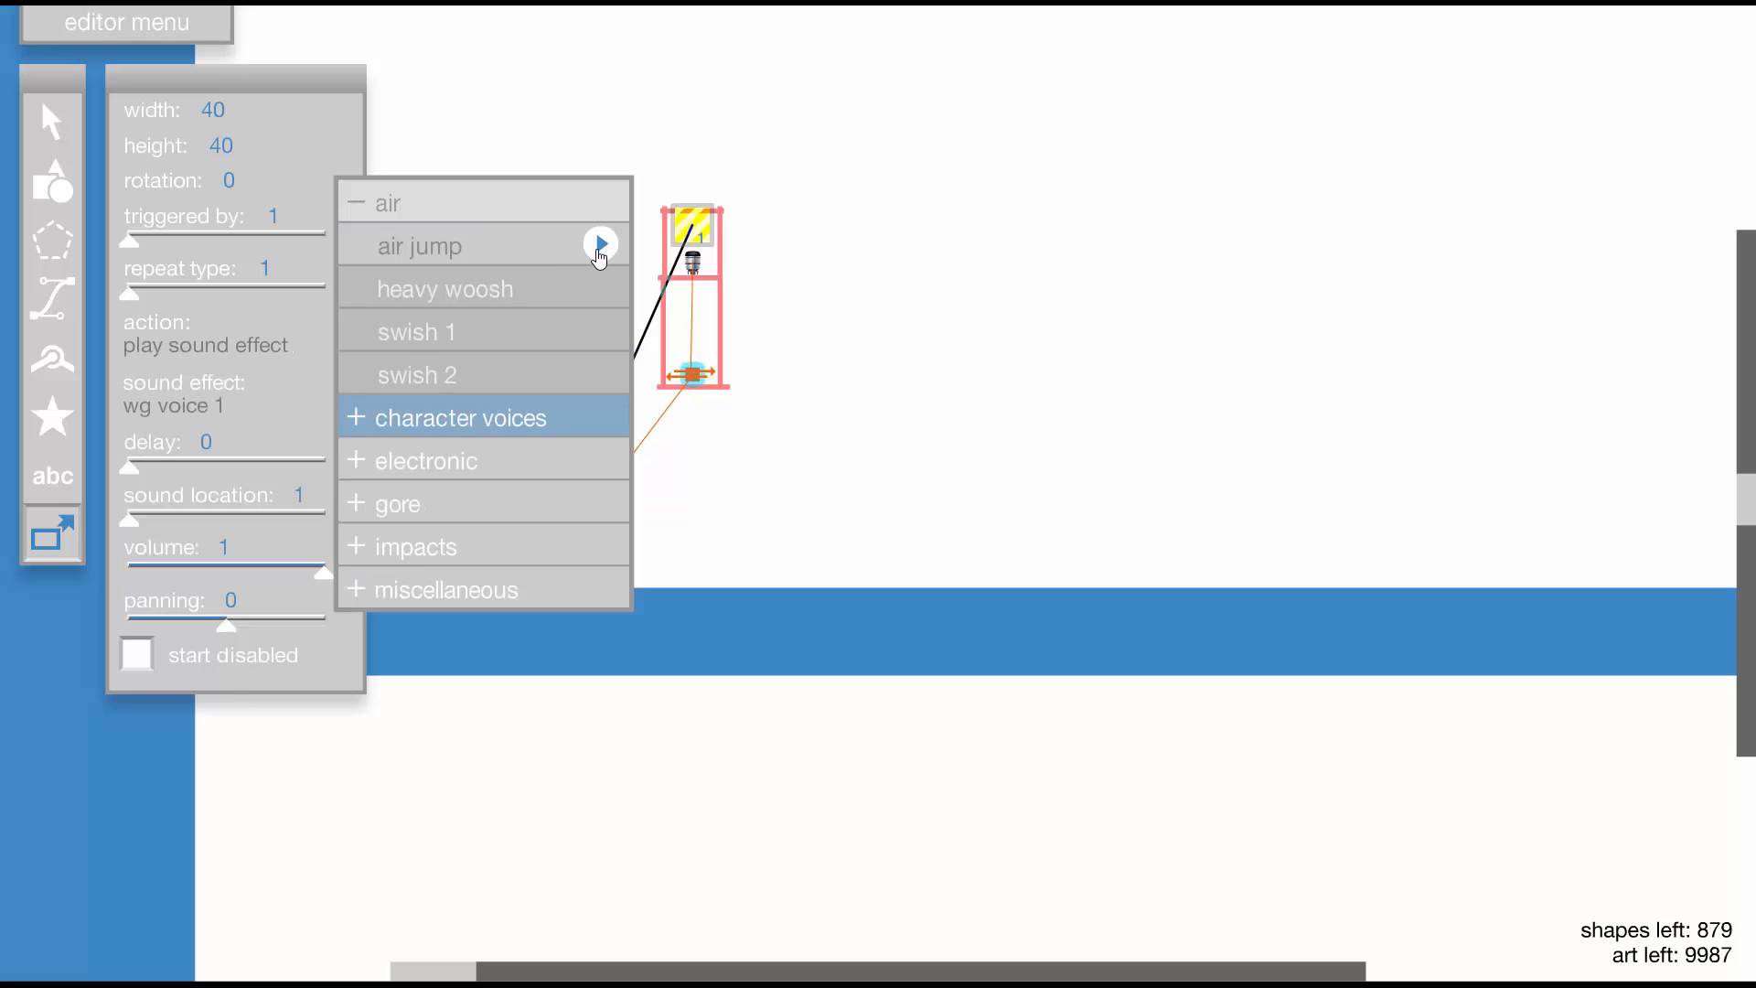
{"action": "left_click", "coordinate": [502, 245]}
{"action": "scroll", "coordinate": [757, 282], "scroll_direction": "up", "scroll_amount": 5}
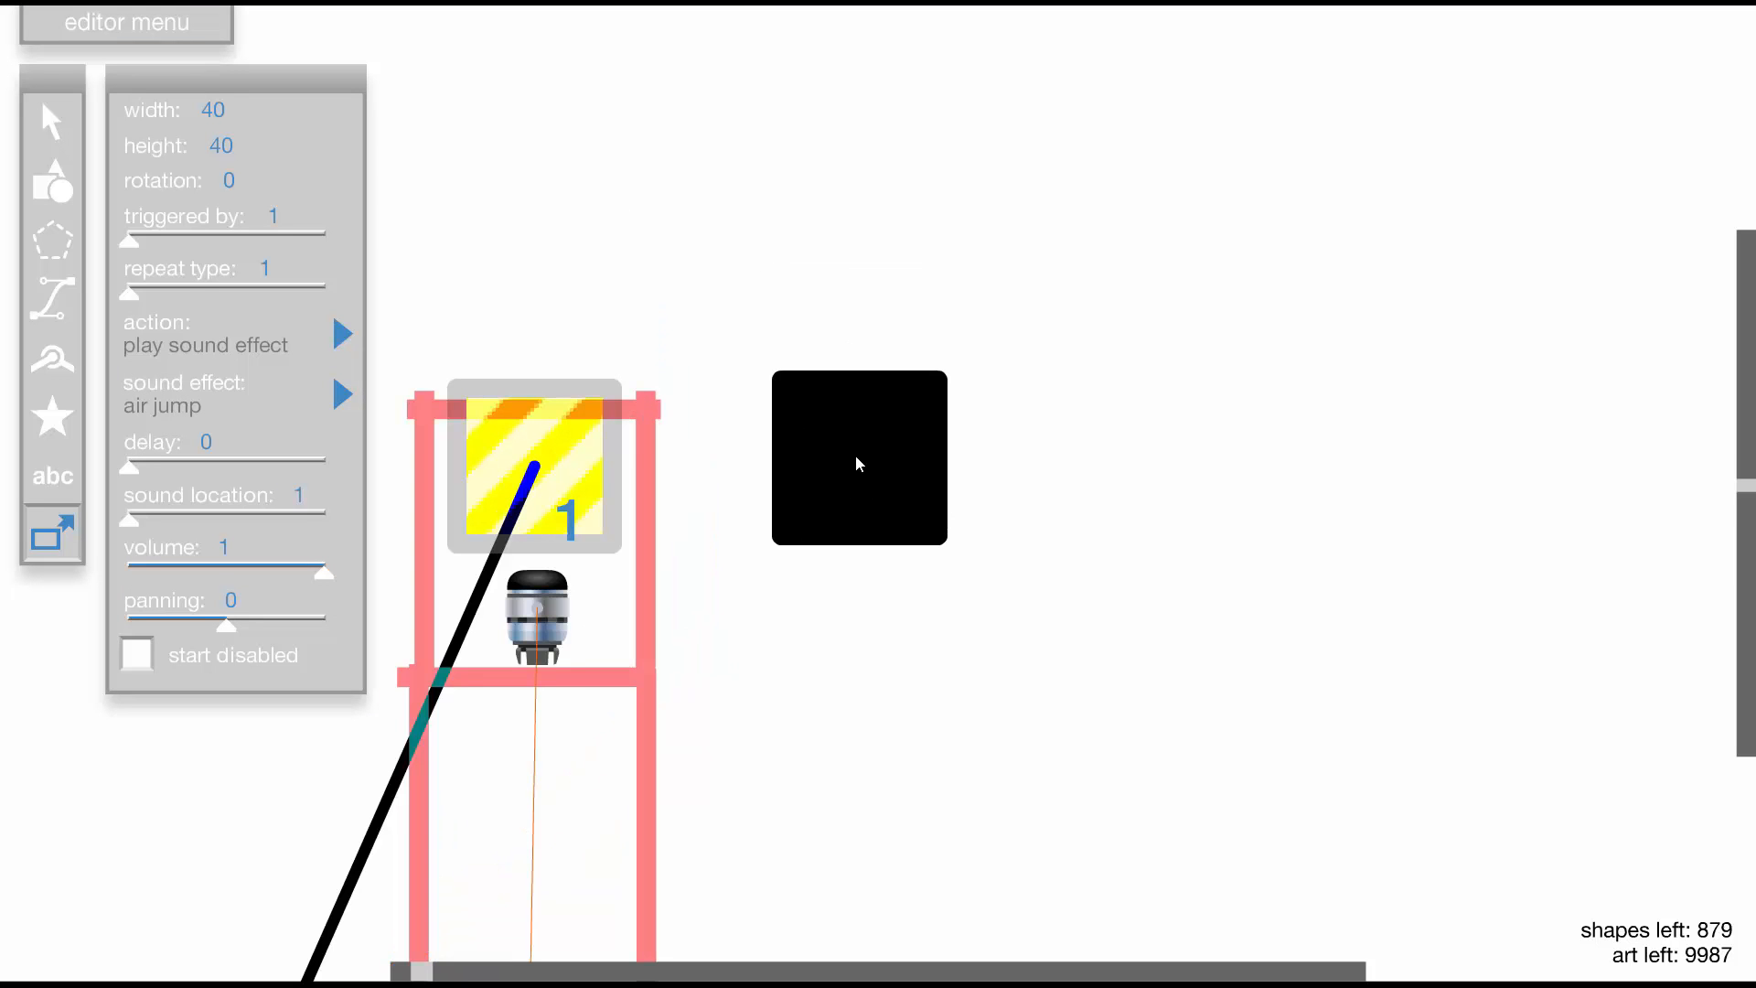
{"action": "left_click", "coordinate": [778, 458]}
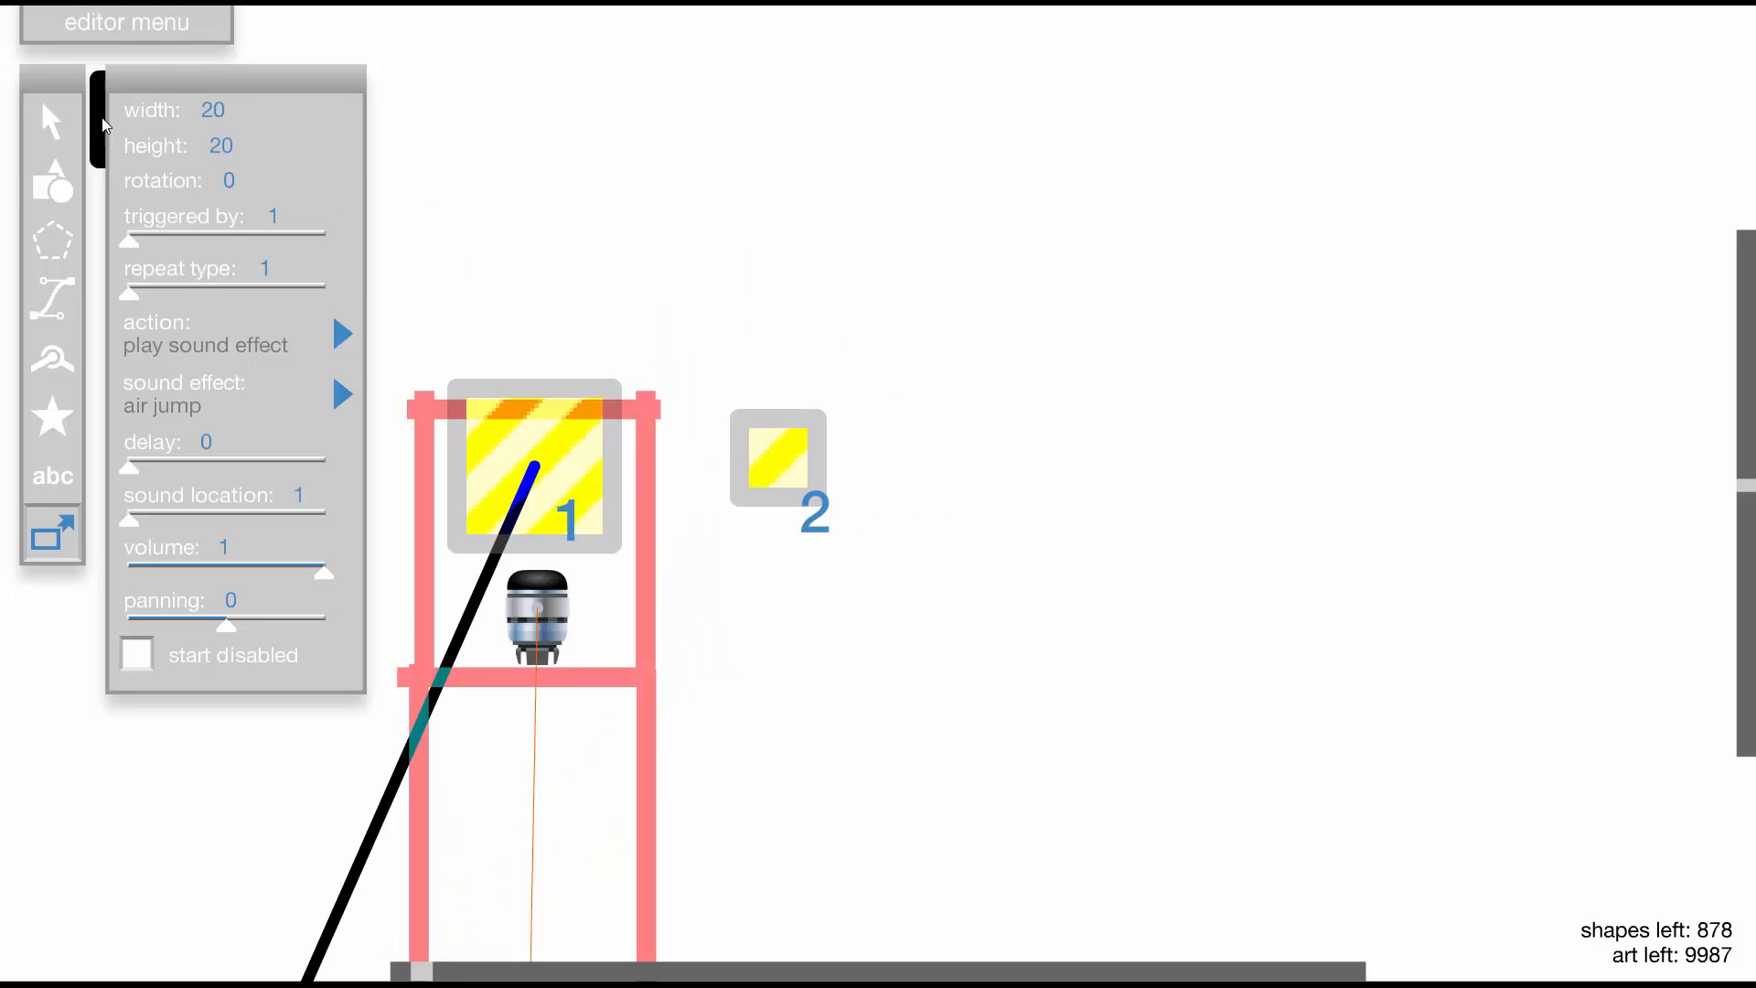
Add the small sound trigger as a target of the large trigger, using the activate trigger action
{"action": "left_click", "coordinate": [51, 122]}
{"action": "left_click", "coordinate": [535, 445]}
{"action": "left_click", "coordinate": [265, 595]}
{"action": "left_click", "coordinate": [784, 414]}
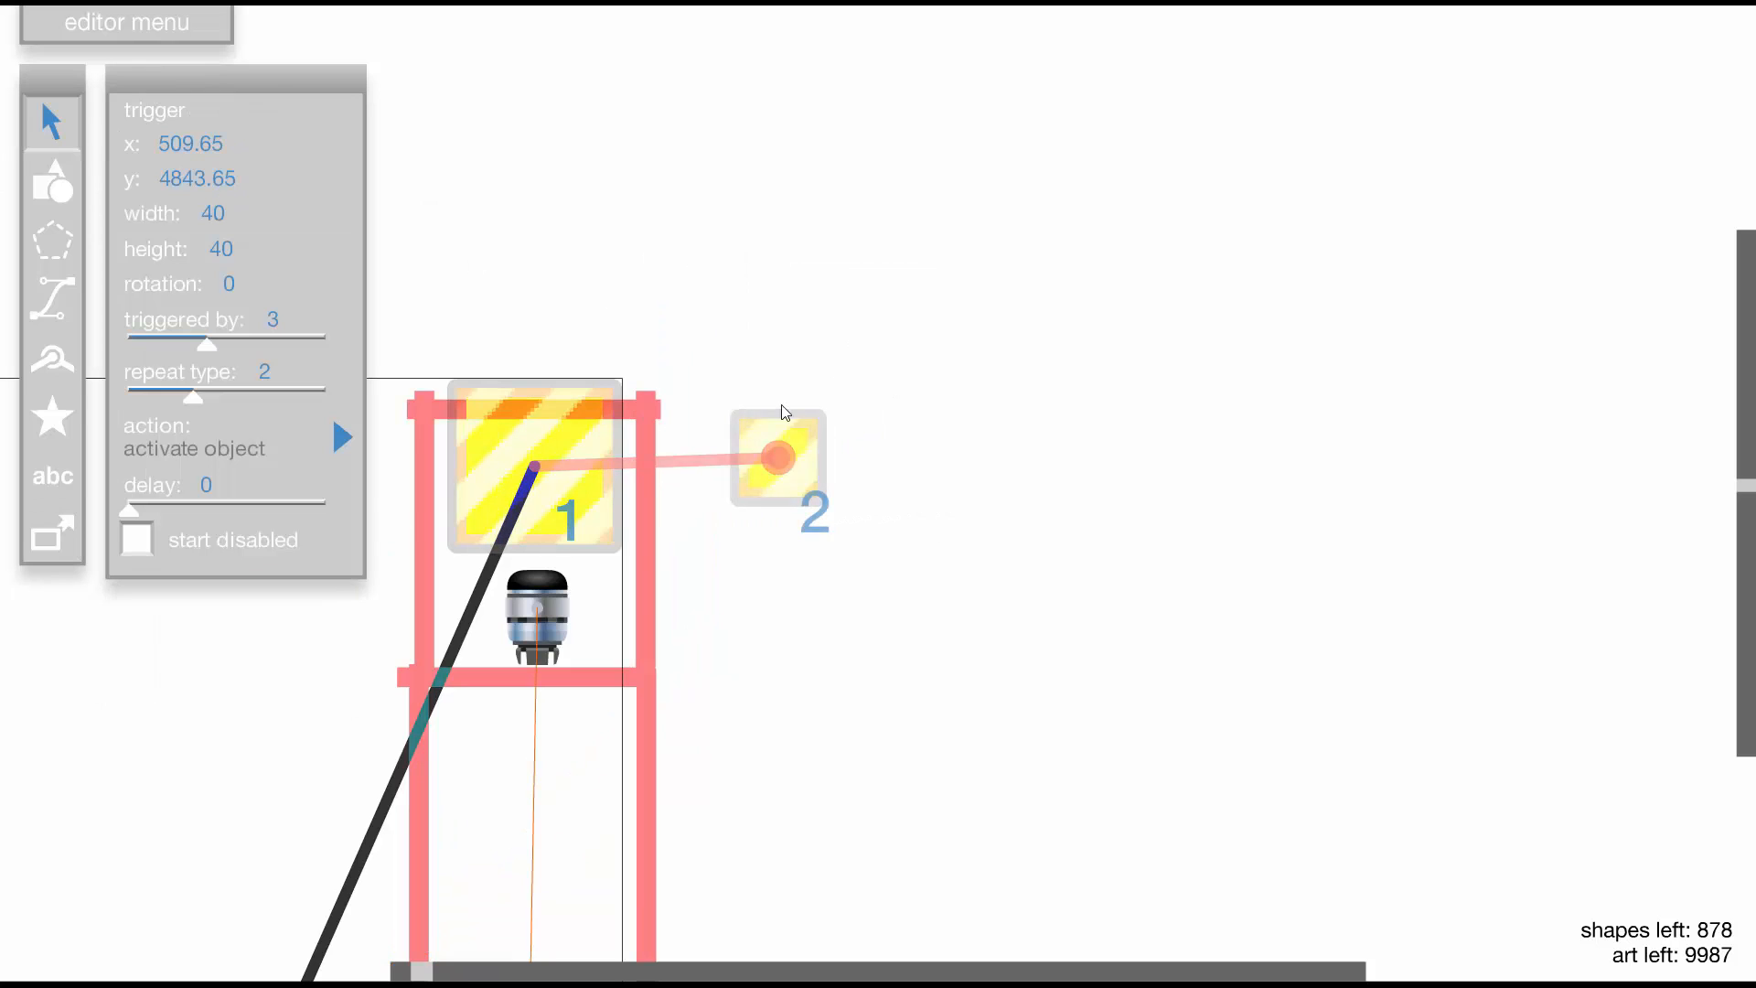
{"action": "left_click", "coordinate": [782, 455]}
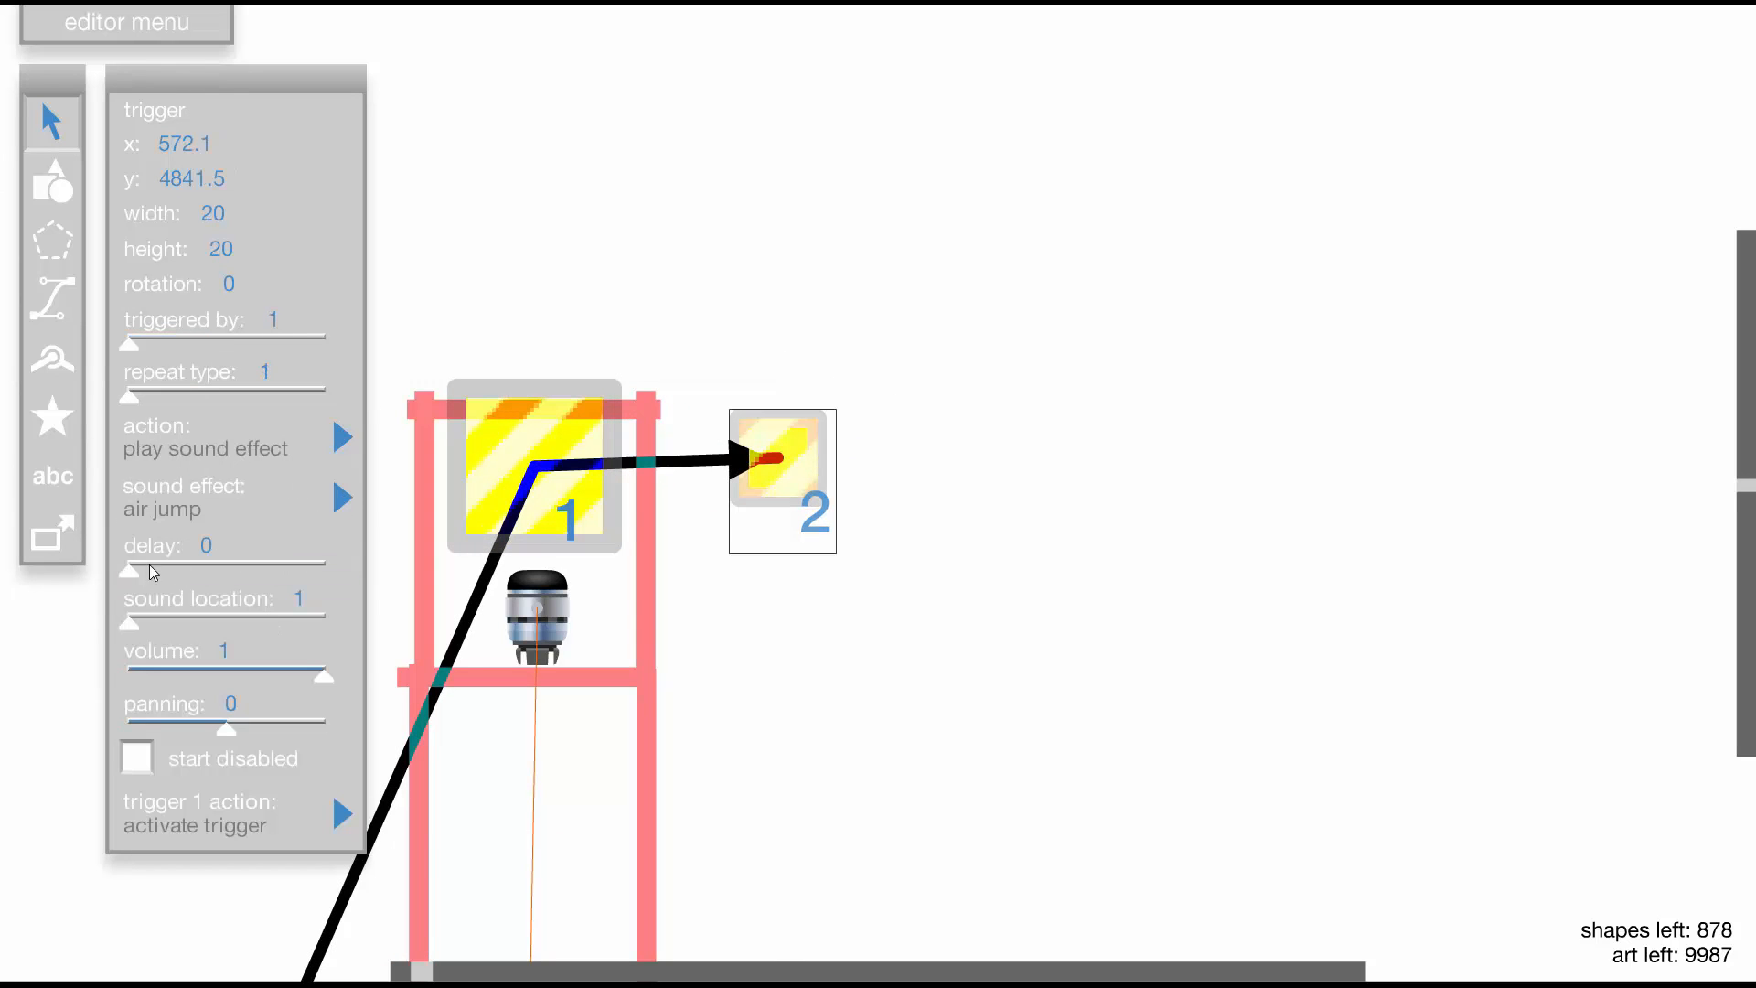
Raise the small sound trigger's repeat type and triggered-by settings, and test-run the level
{"action": "left_click_drag", "start_coordinate": [132, 397], "coordinate": [180, 399]}
{"action": "left_click_drag", "start_coordinate": [129, 343], "coordinate": [289, 348]}
{"action": "left_click", "coordinate": [1137, 638]}
{"action": "key", "text": "t"}
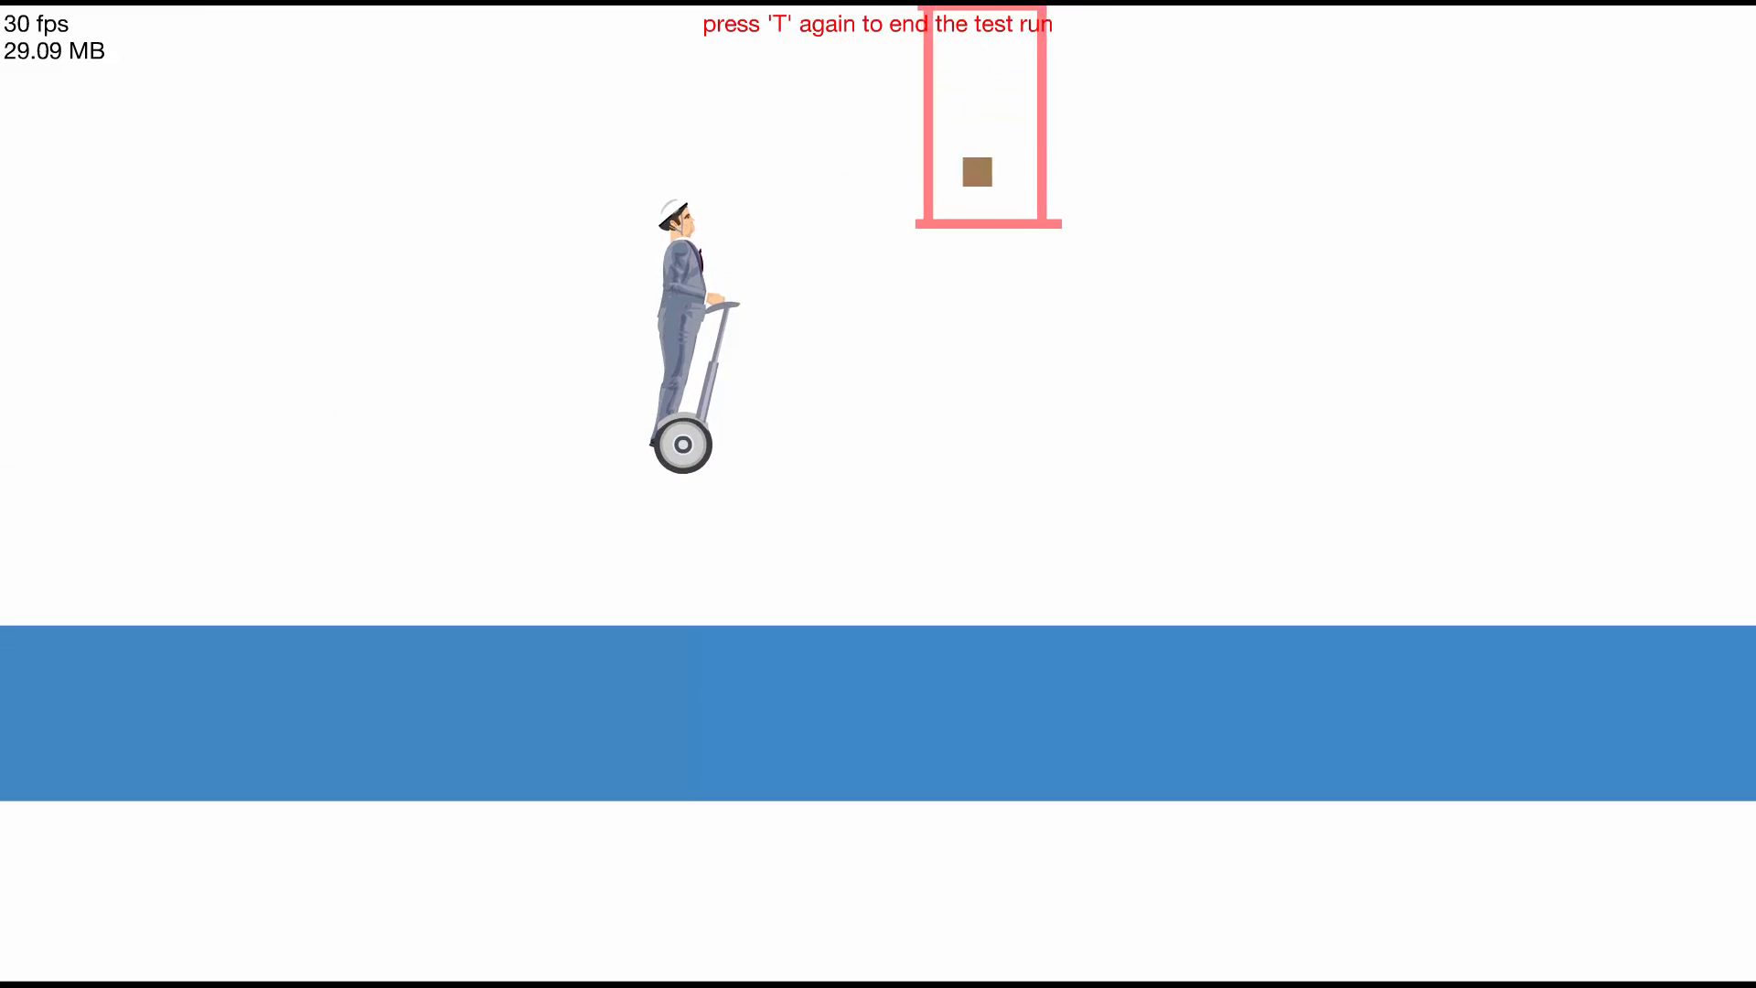
{"action": "key", "text": "t"}
Test-run the level again, using the segway's special action to check the sound trigger
{"action": "scroll", "coordinate": [1000, 594], "scroll_direction": "down", "scroll_amount": 3}
{"action": "scroll", "coordinate": [488, 500], "scroll_direction": "up", "scroll_amount": 1}
{"action": "left_click_drag", "start_coordinate": [624, 428], "coordinate": [857, 638]}
{"action": "left_click_drag", "start_coordinate": [697, 619], "coordinate": [697, 470]}
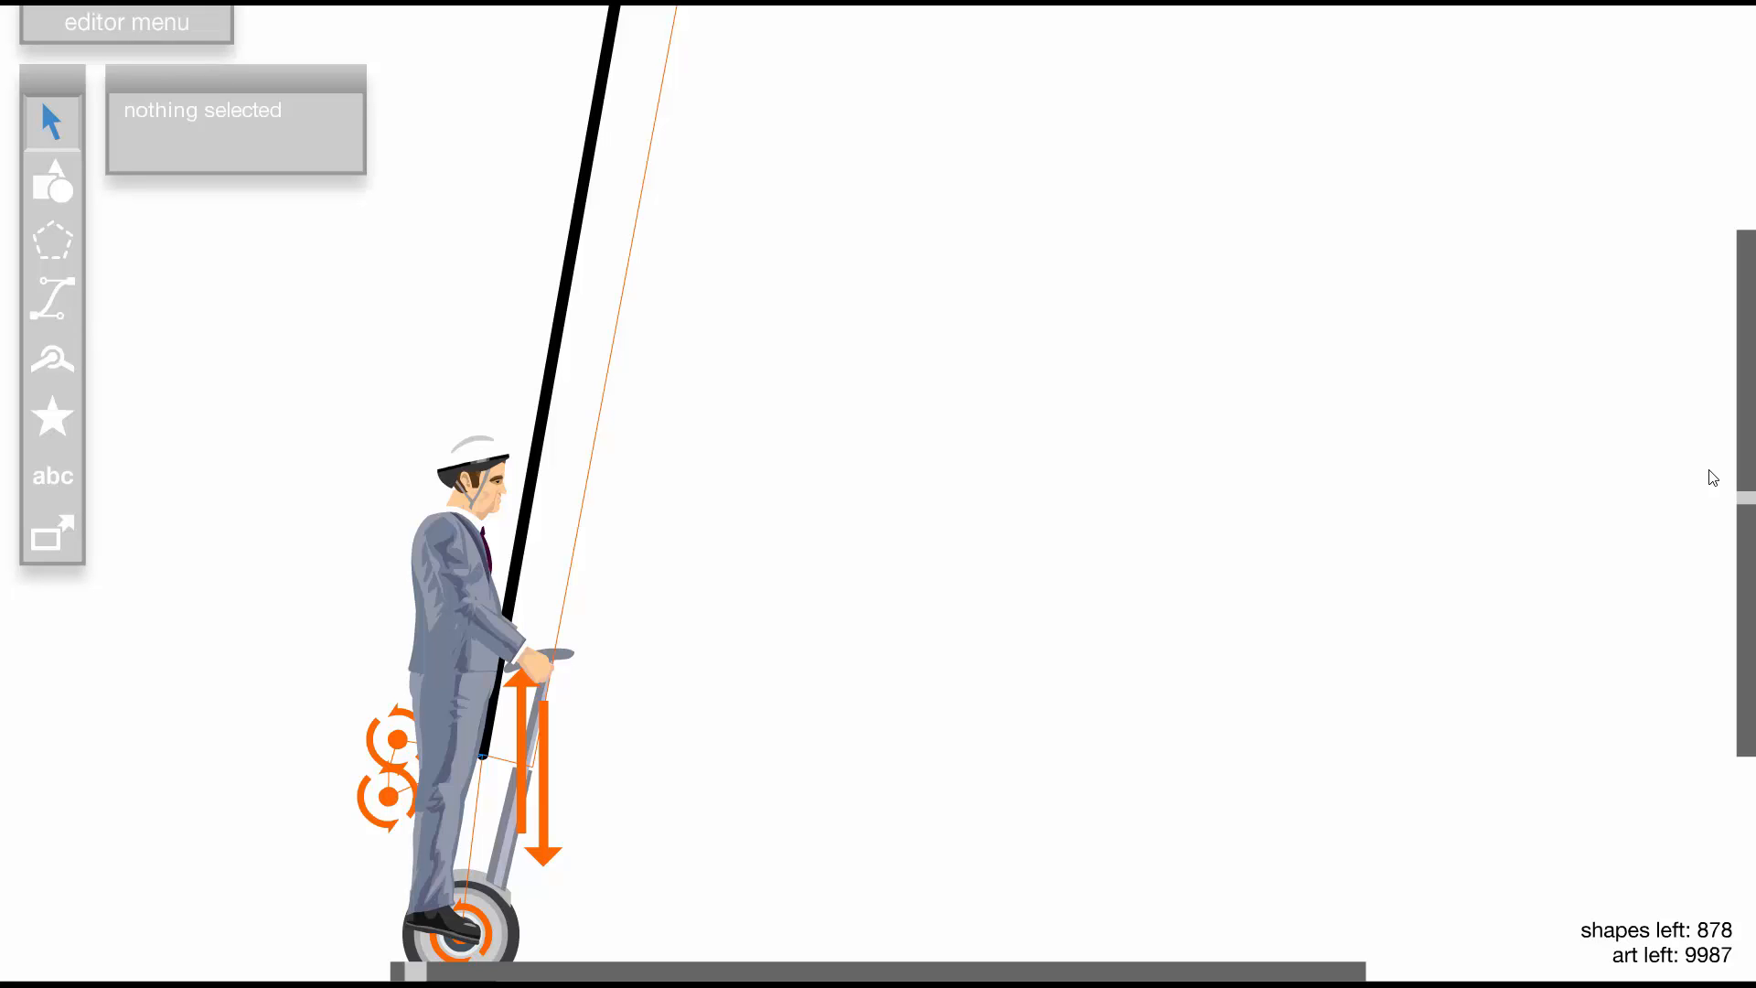
{"action": "key", "text": "t"}
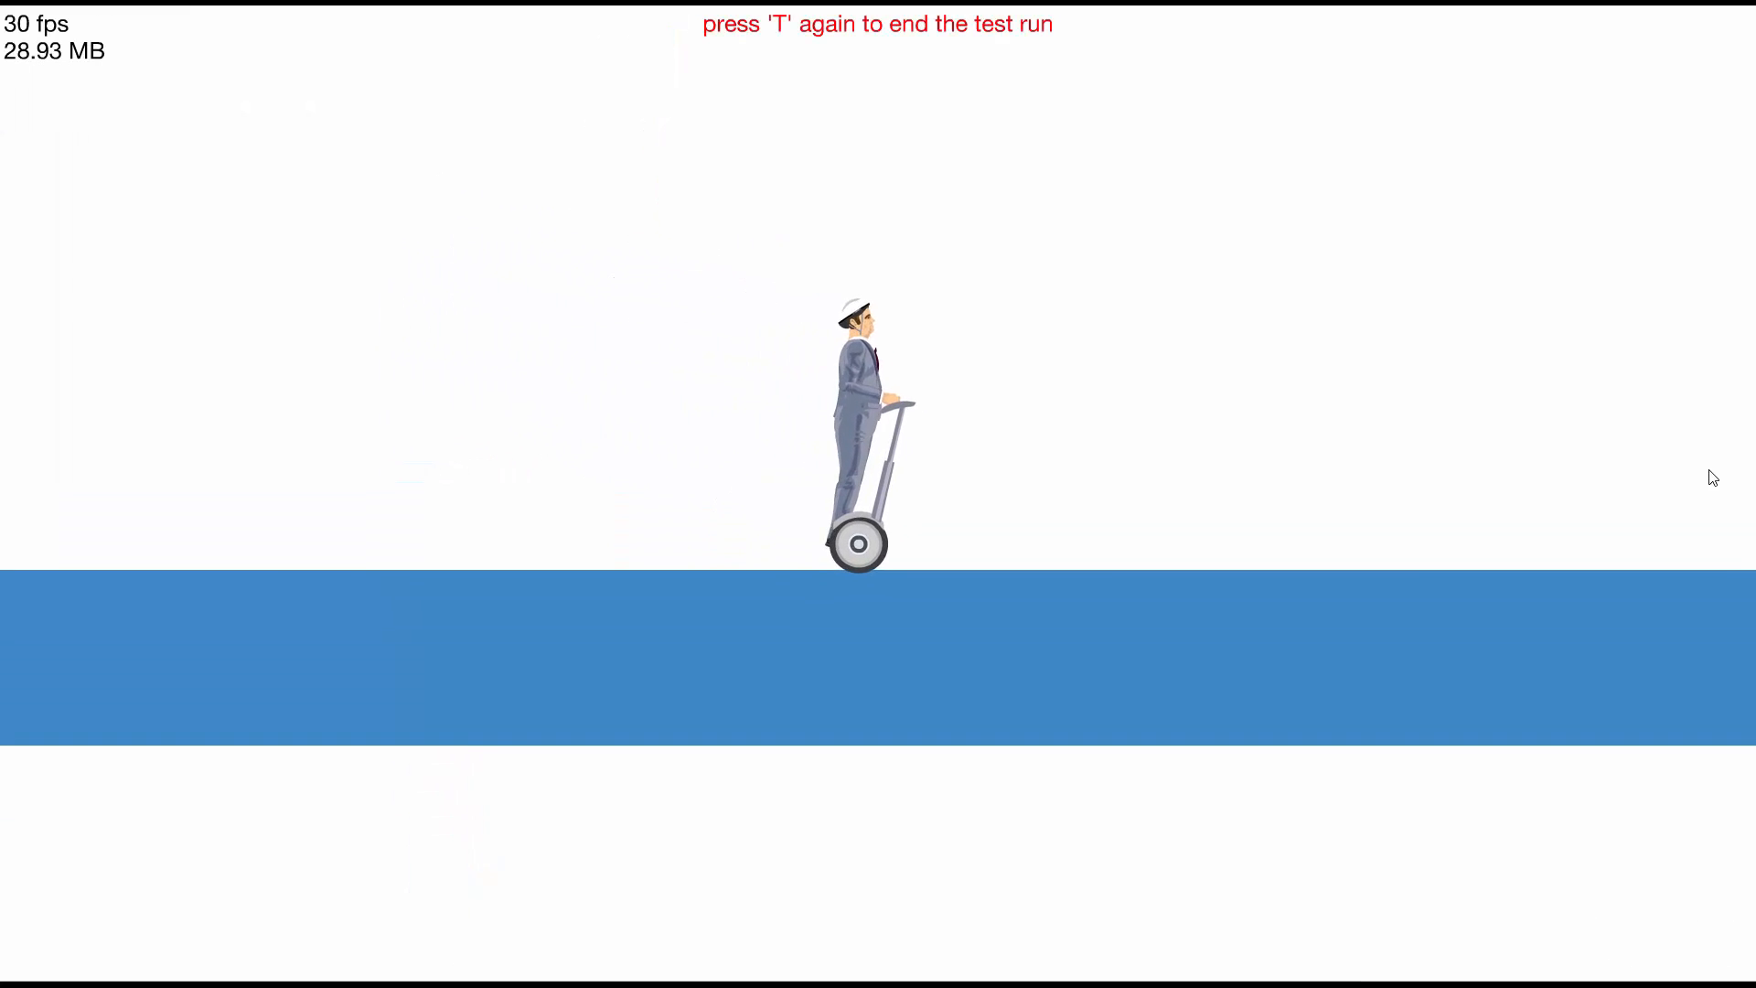
{"action": "key", "text": "space"}
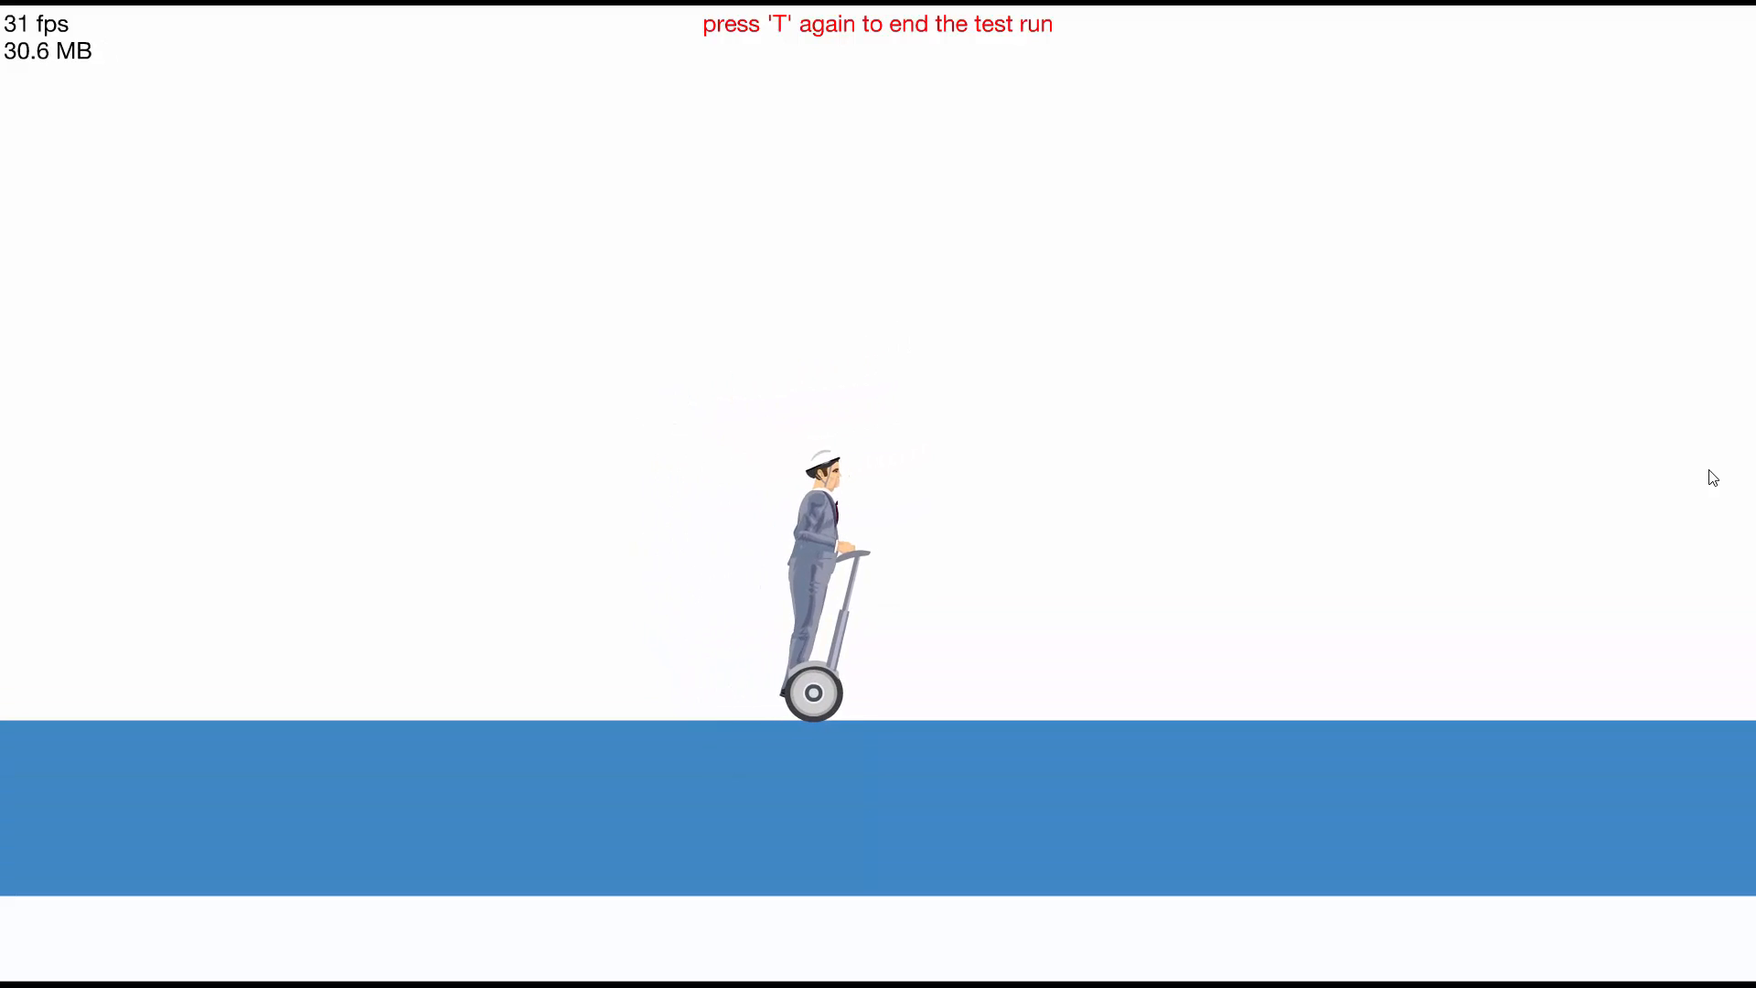
{"action": "key", "text": "t"}
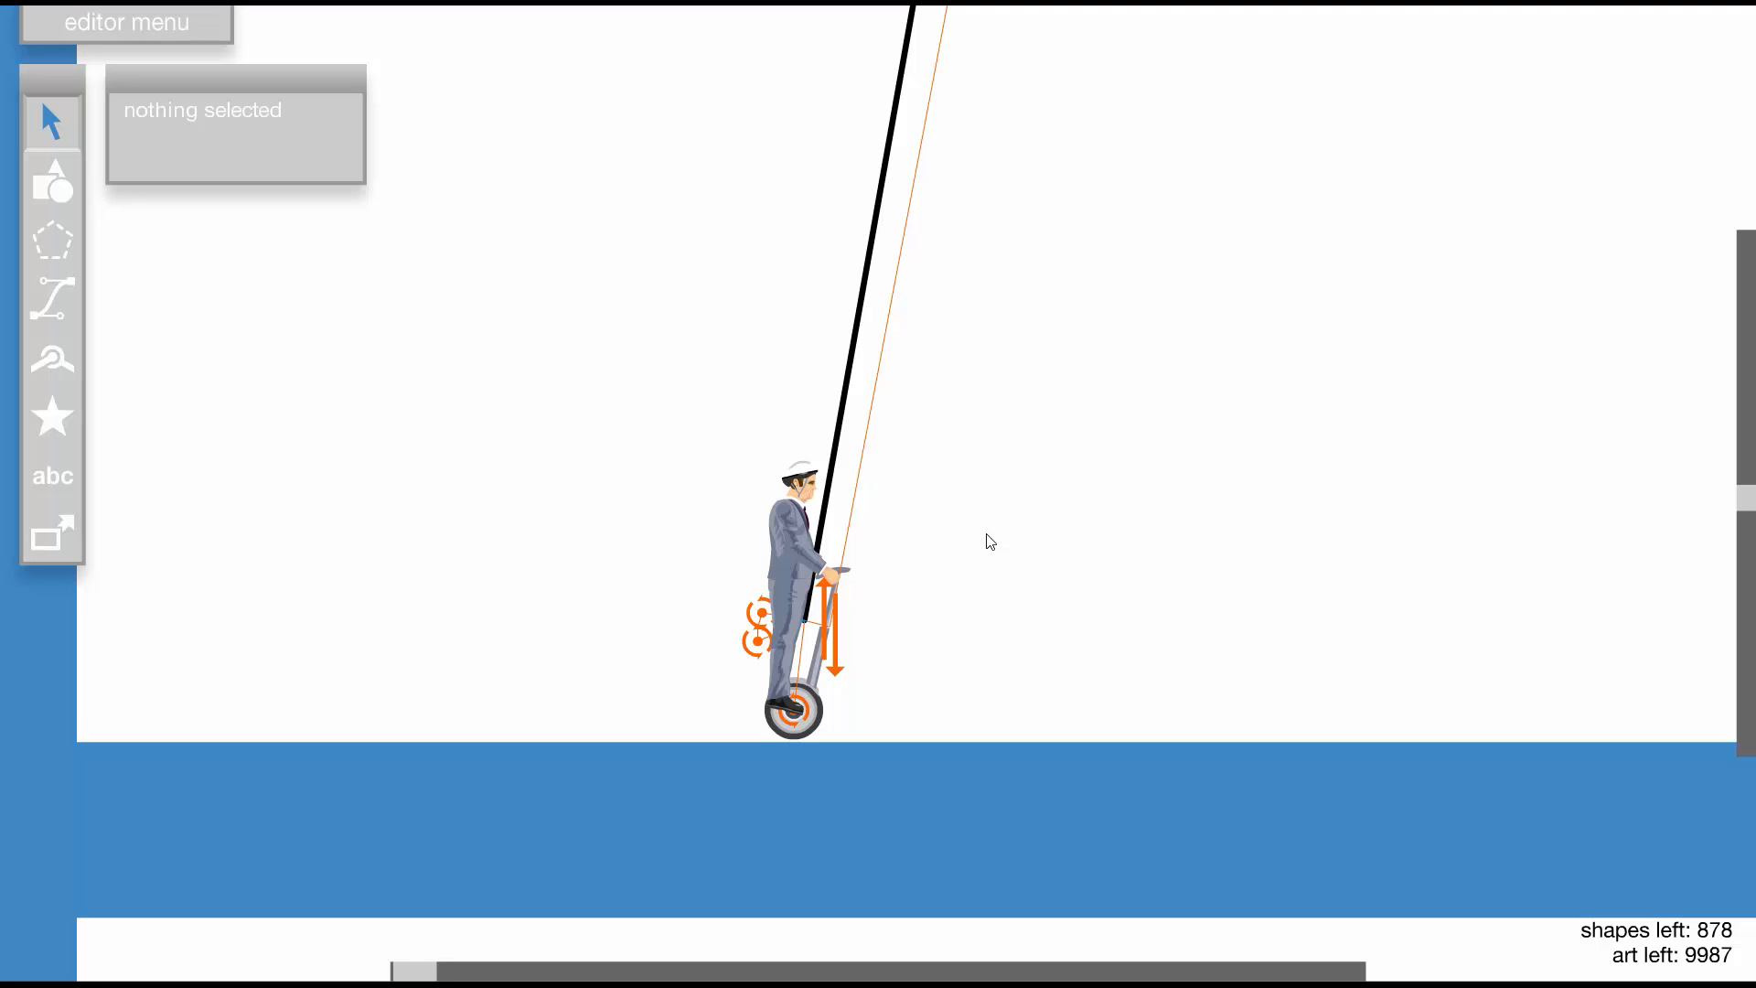
{"action": "scroll", "coordinate": [991, 444], "scroll_direction": "down", "scroll_amount": 1}
{"action": "scroll", "coordinate": [541, 541], "scroll_direction": "up", "scroll_amount": 1}
{"action": "scroll", "coordinate": [1043, 514], "scroll_direction": "down", "scroll_amount": 1}
{"action": "scroll", "coordinate": [649, 499], "scroll_direction": "up", "scroll_amount": 1}
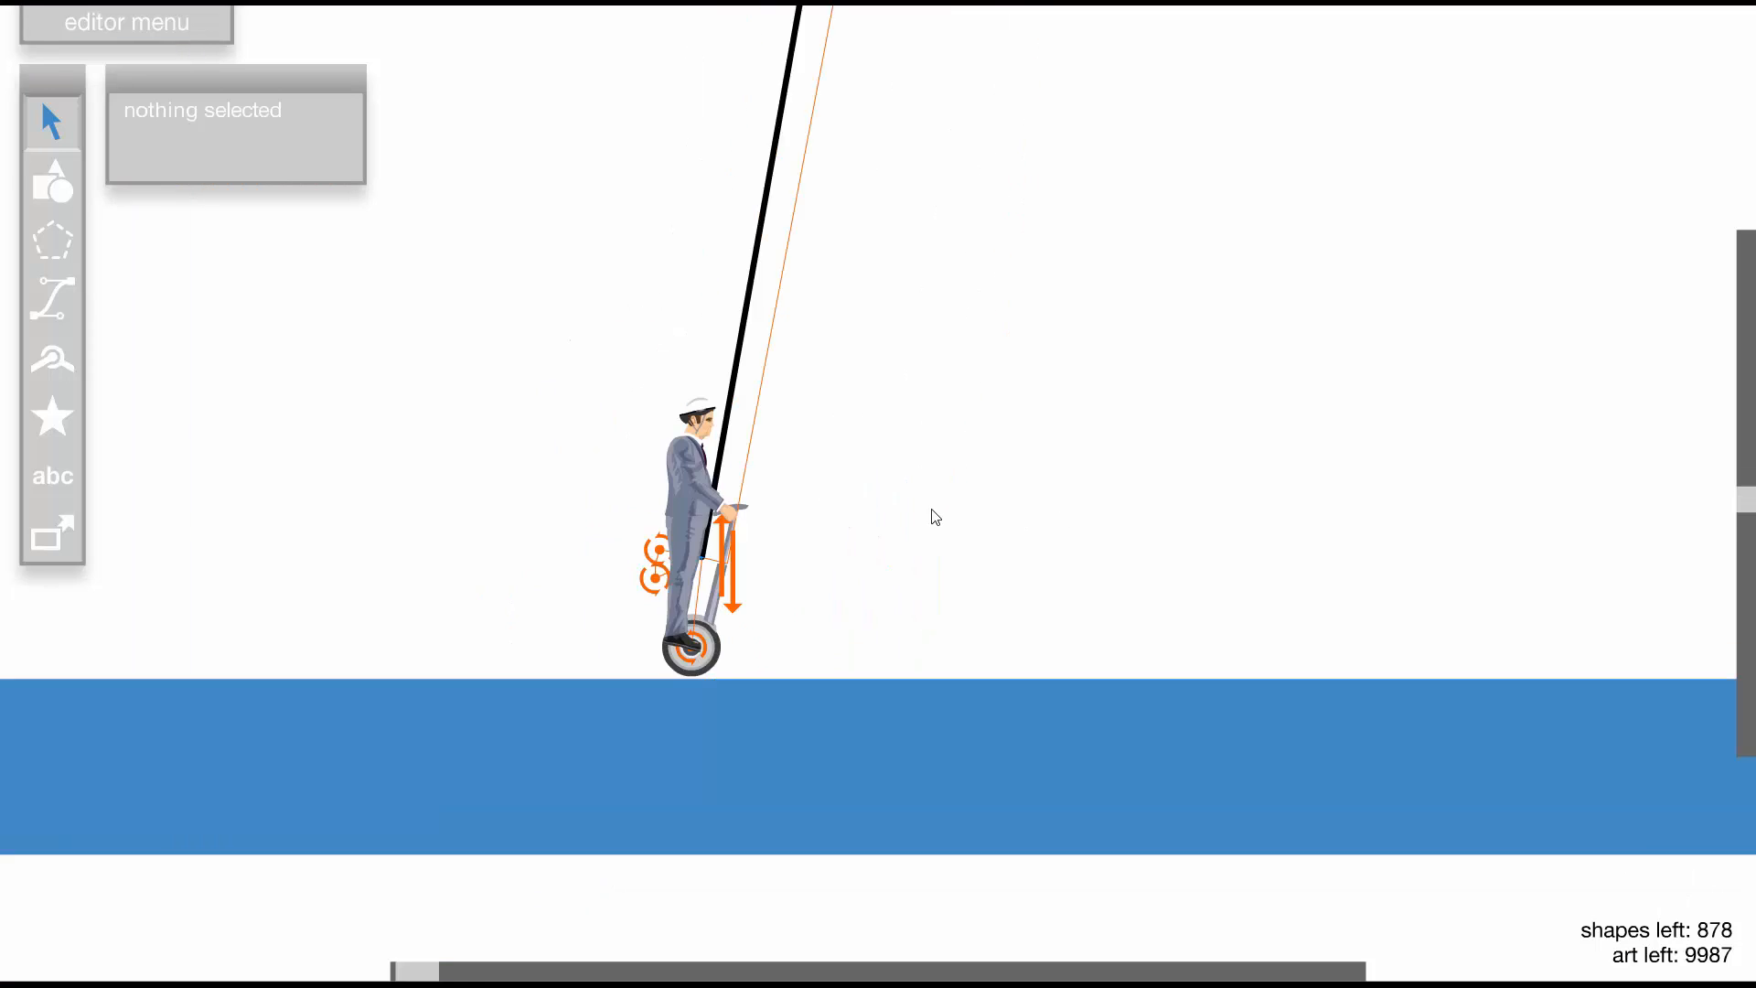
{"action": "scroll", "coordinate": [878, 506], "scroll_direction": "down", "scroll_amount": 1}
{"action": "scroll", "coordinate": [734, 472], "scroll_direction": "up", "scroll_amount": 1}
{"action": "left_click", "coordinate": [55, 183]}
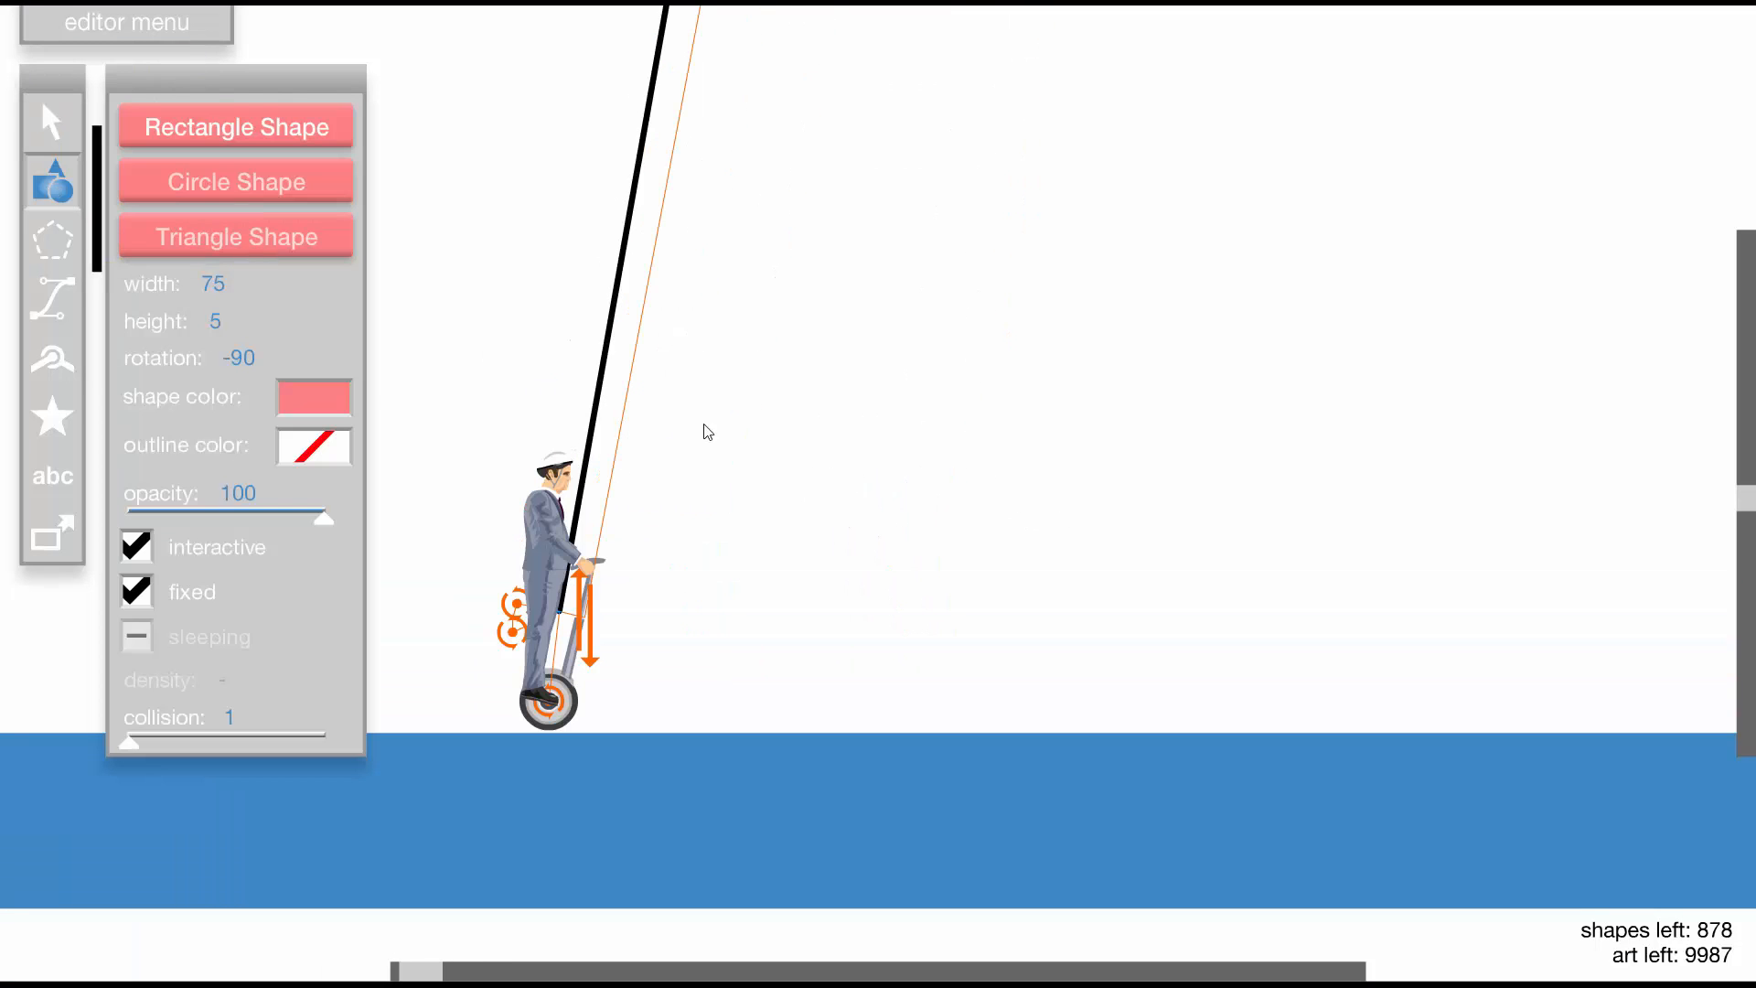
{"action": "left_click", "coordinate": [832, 579]}
{"action": "scroll", "coordinate": [830, 574], "scroll_direction": "up", "scroll_amount": 1}
{"action": "key", "text": "shift+a"}
{"action": "key", "text": "shift+a"}
{"action": "key", "text": "shift+a"}
{"action": "key", "text": "shift+a"}
{"action": "key", "text": "shift+a"}
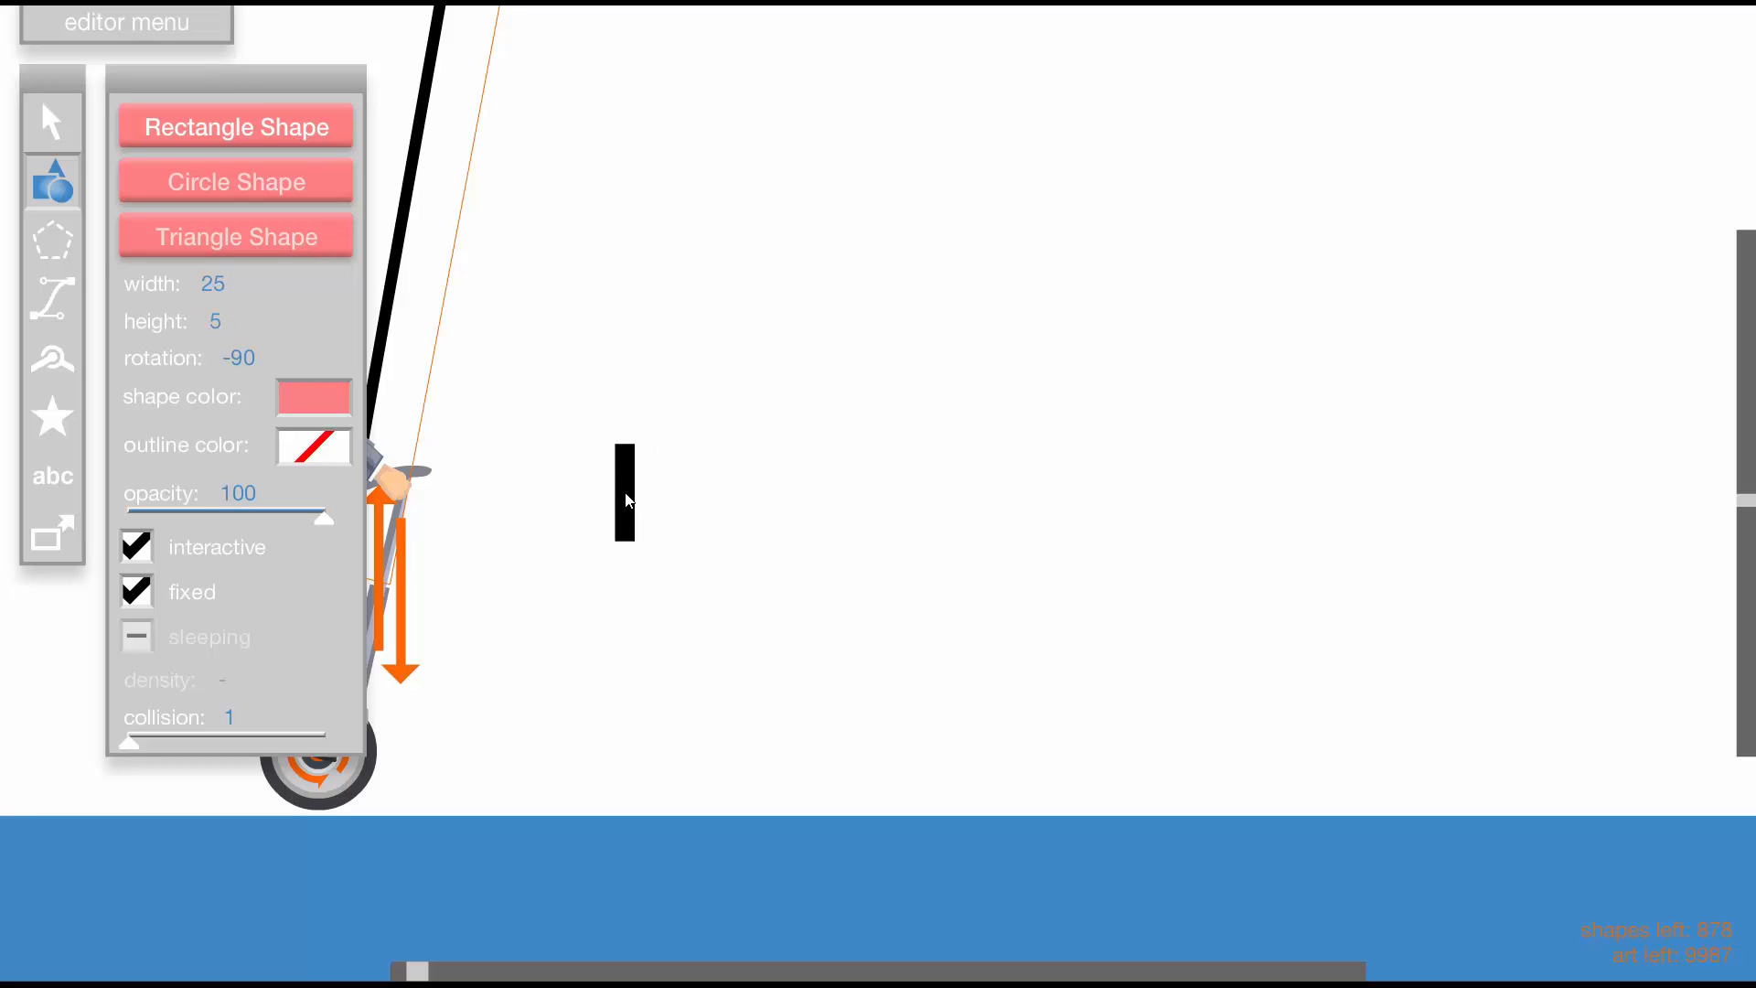
Draw a long horizontal four-sided art bar beside the segway, filled with beige D3C0AA and without an outline
{"action": "left_click", "coordinate": [53, 297]}
{"action": "left_click", "coordinate": [325, 181]}
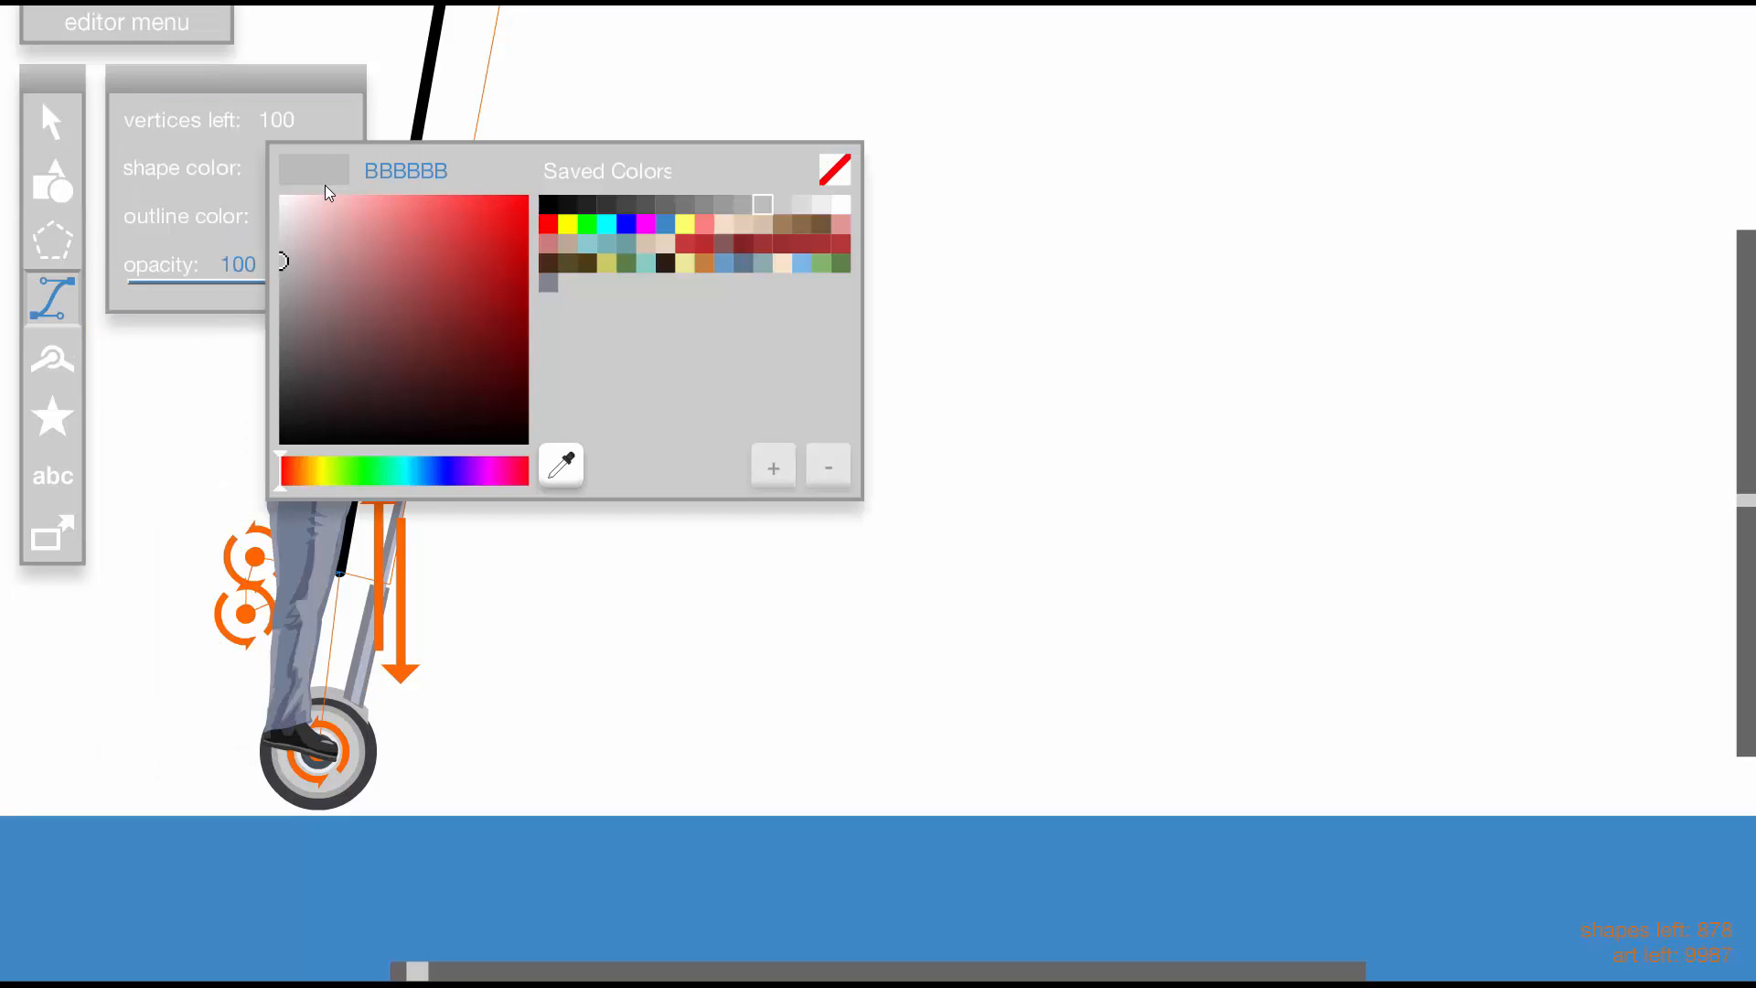
{"action": "left_click", "coordinate": [744, 224]}
{"action": "left_click", "coordinate": [738, 492]}
{"action": "left_click", "coordinate": [733, 360]}
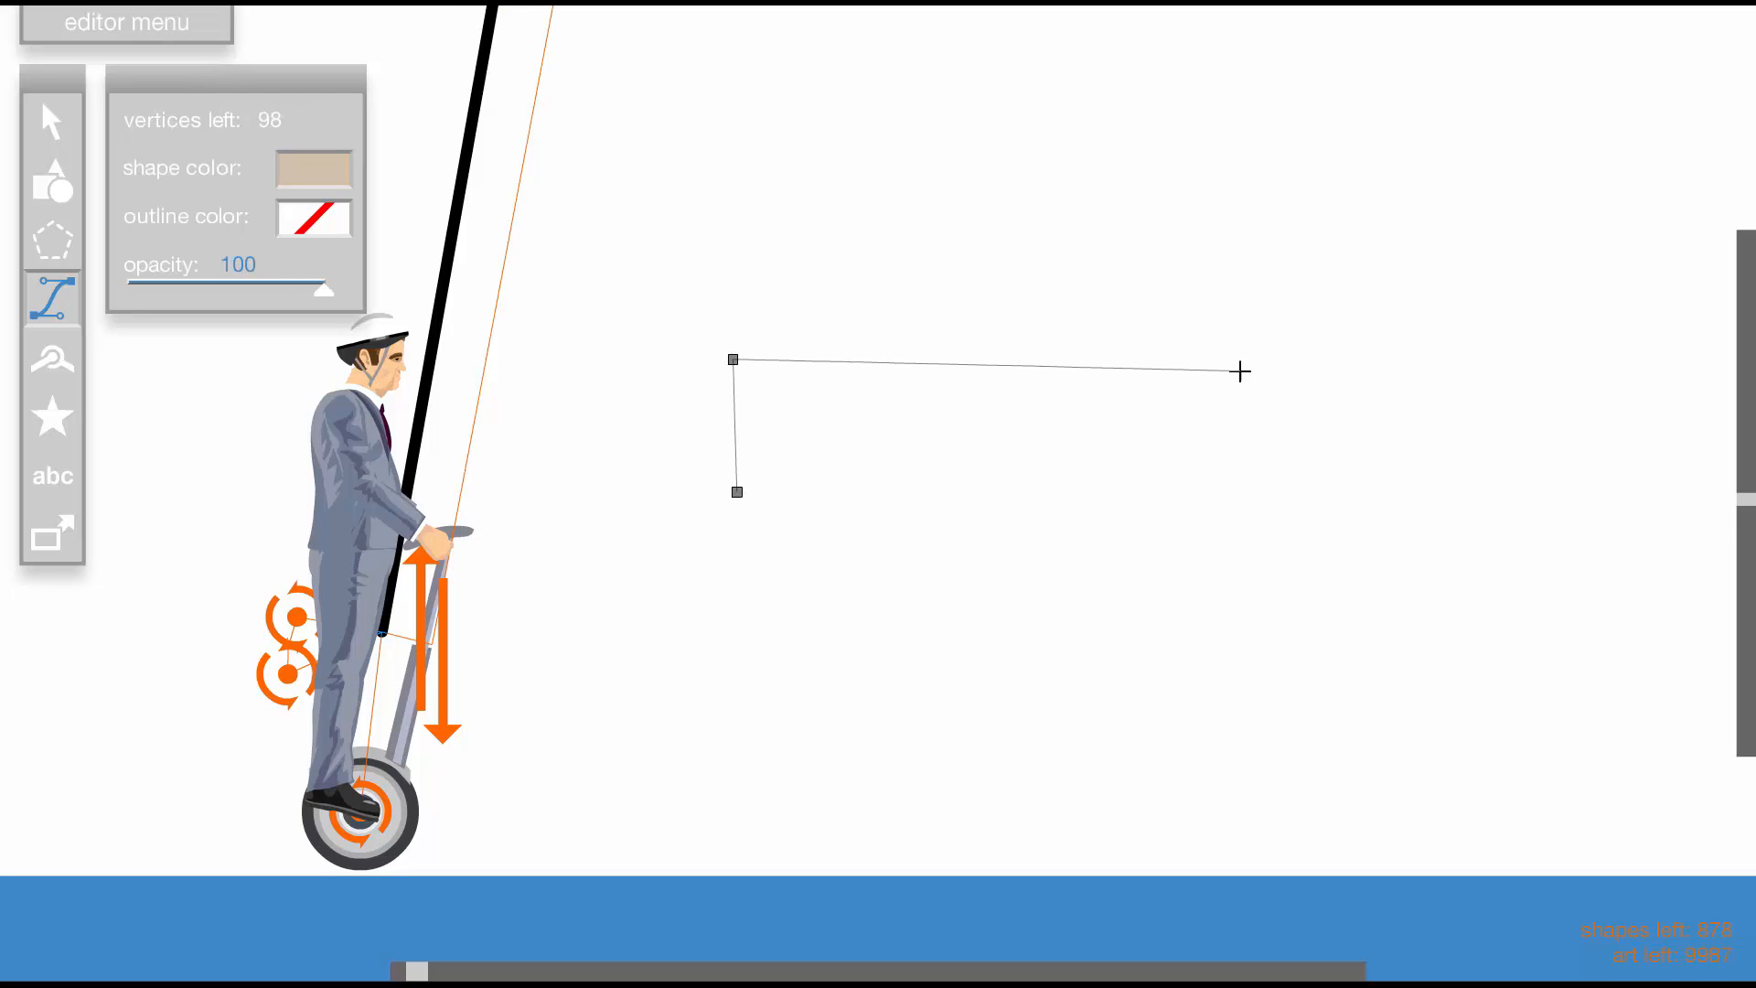
{"action": "left_click", "coordinate": [1293, 370]}
{"action": "left_click", "coordinate": [1291, 473]}
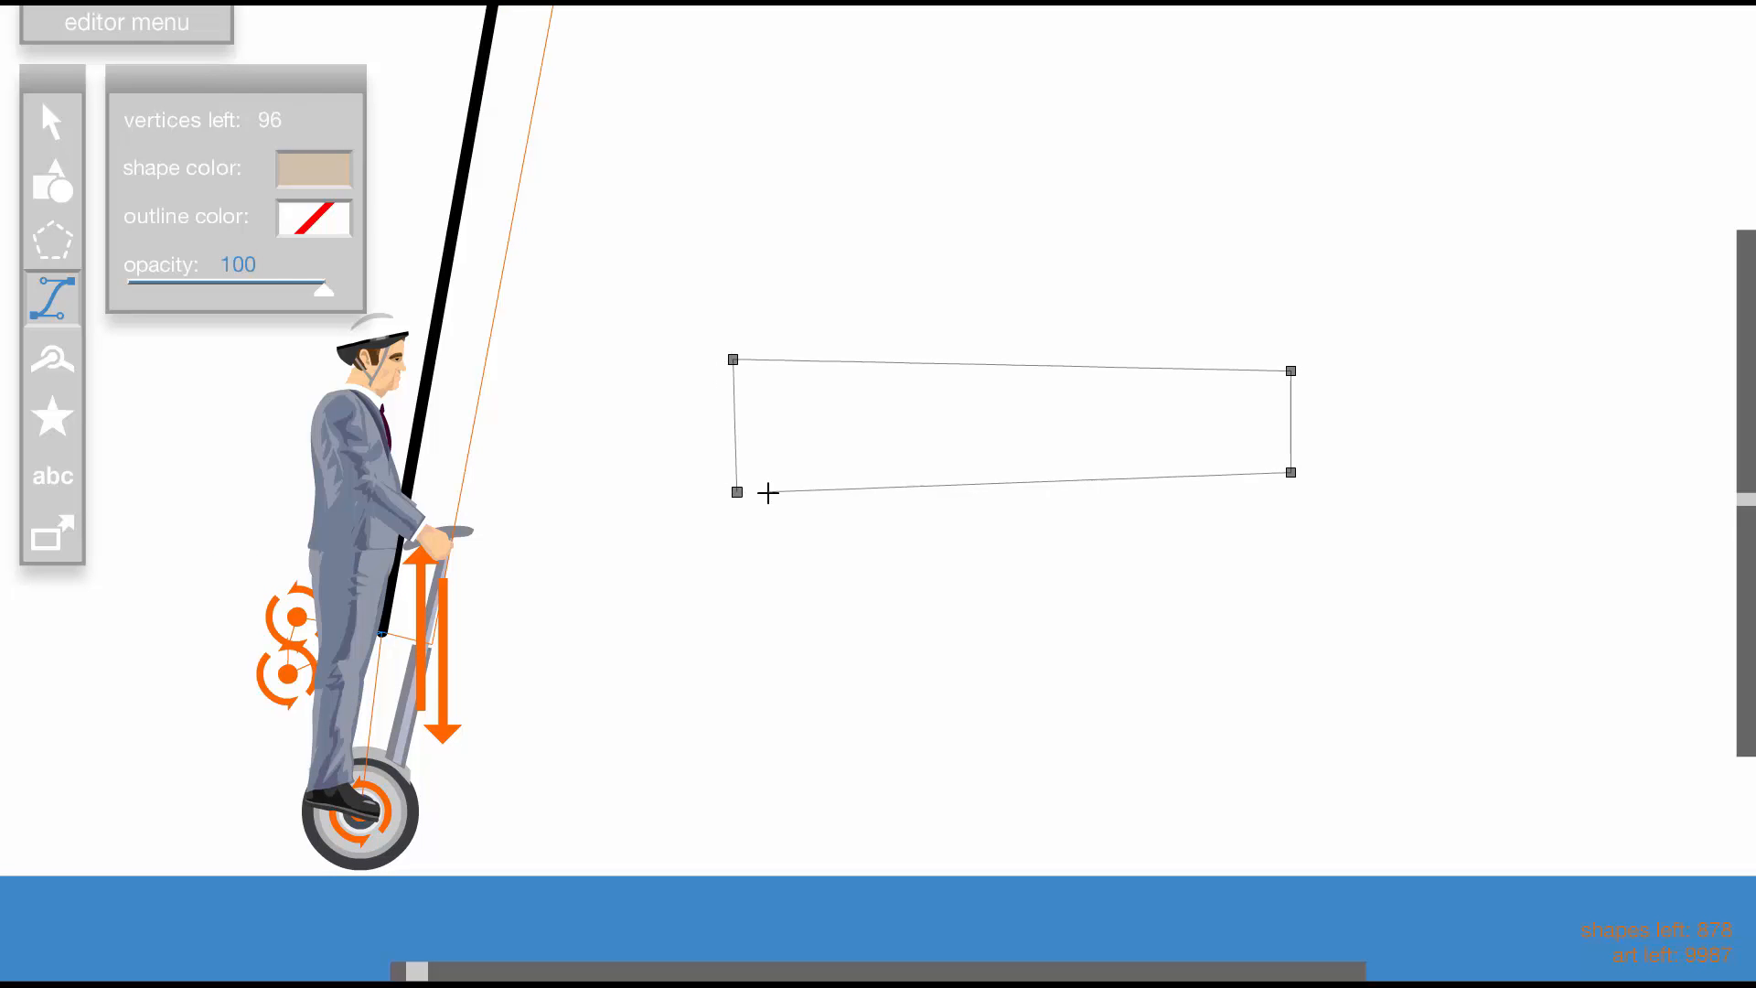
{"action": "left_click", "coordinate": [738, 491]}
{"action": "key", "text": "ctrl+z"}
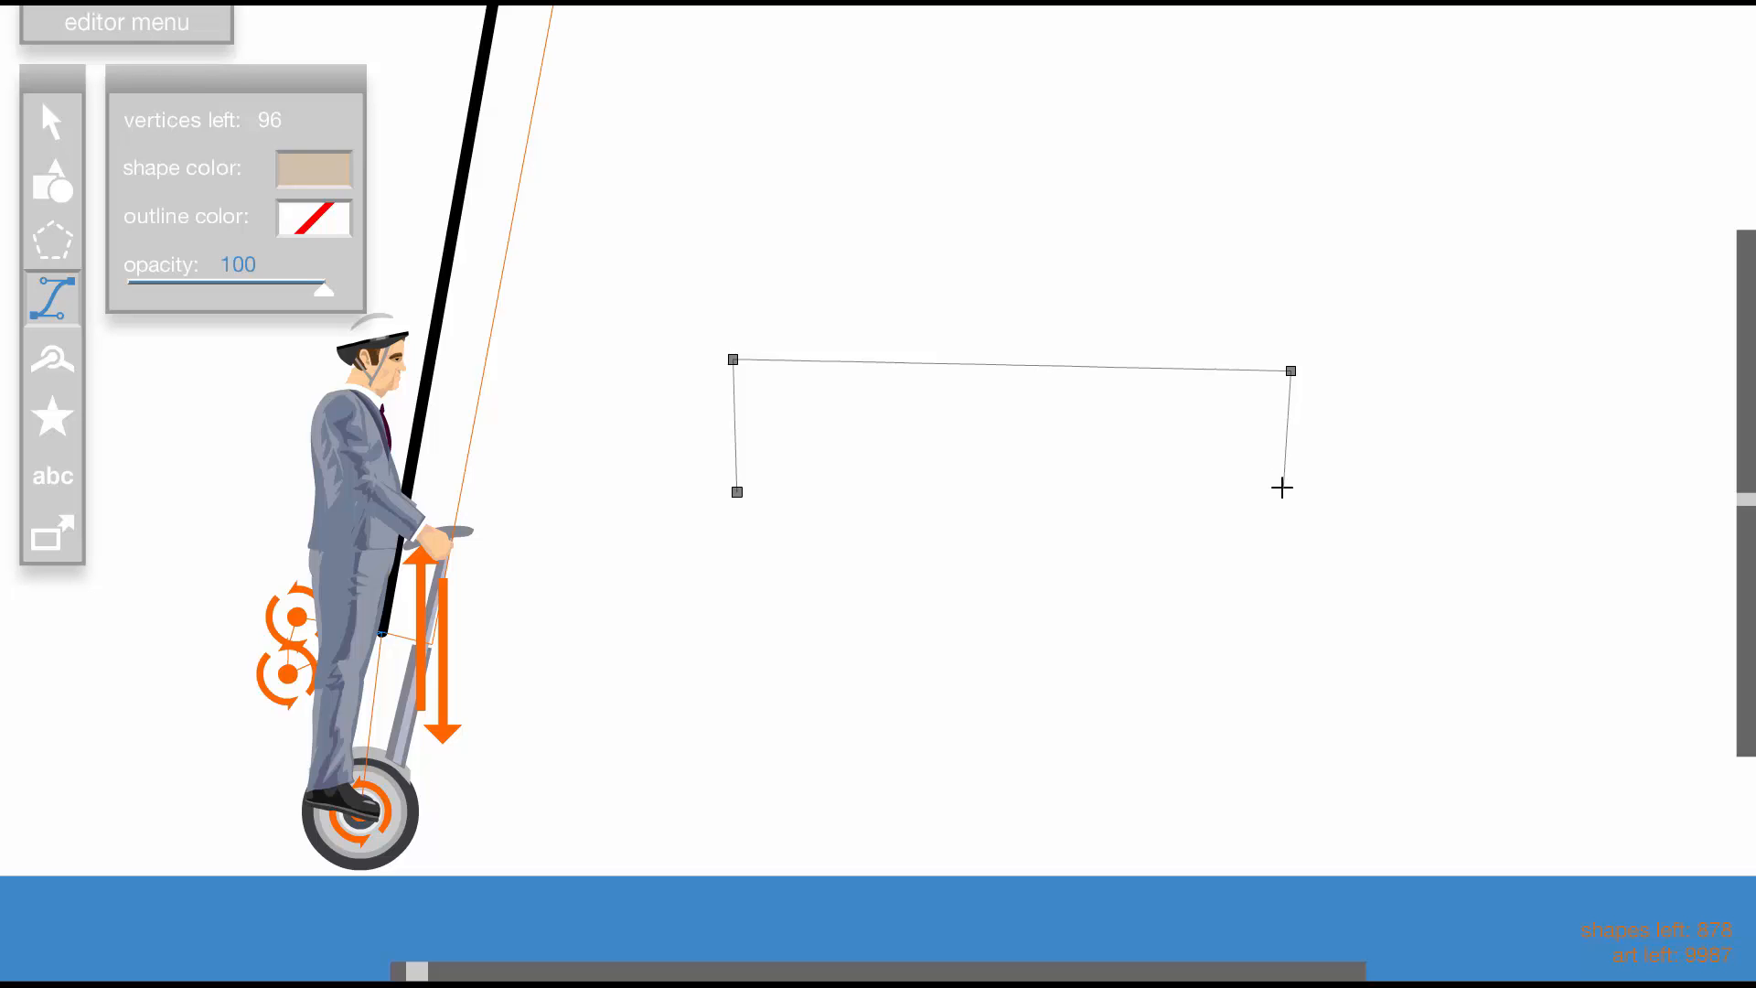
{"action": "left_click", "coordinate": [1283, 483]}
{"action": "left_click", "coordinate": [737, 492]}
Choose a lighter beige fill and draw a squarish art slot inside the left end of the bar
{"action": "left_click", "coordinate": [314, 171]}
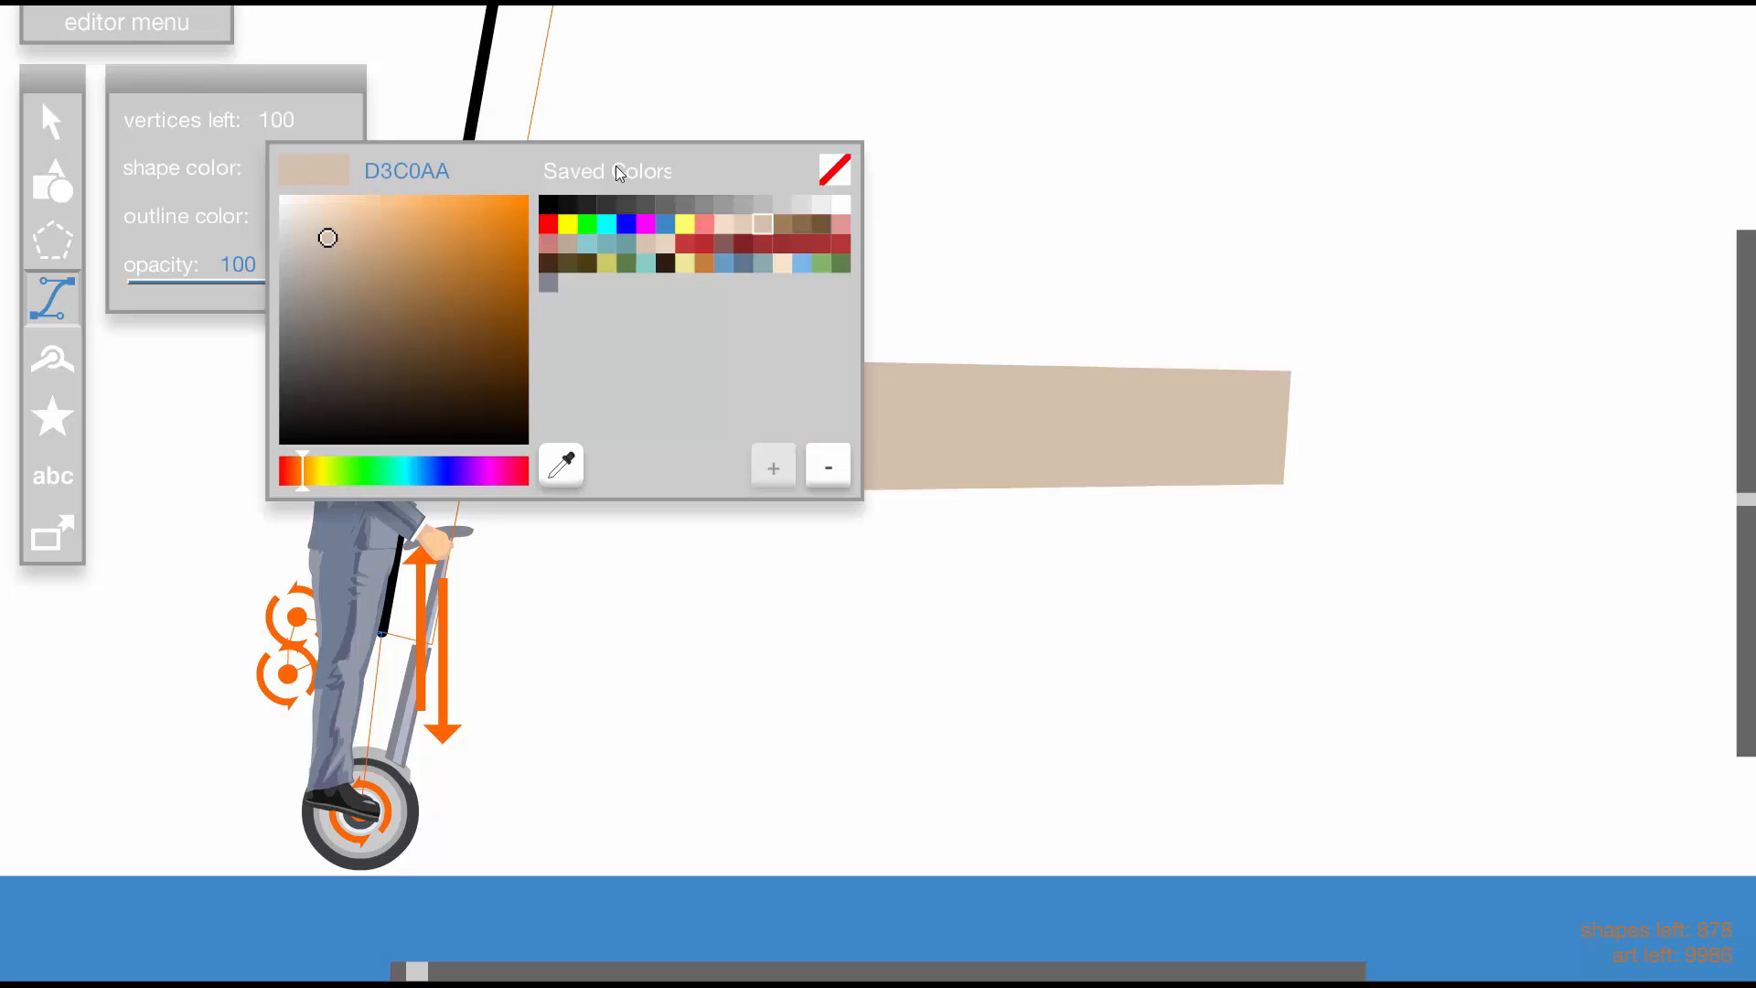
{"action": "left_click", "coordinate": [744, 225]}
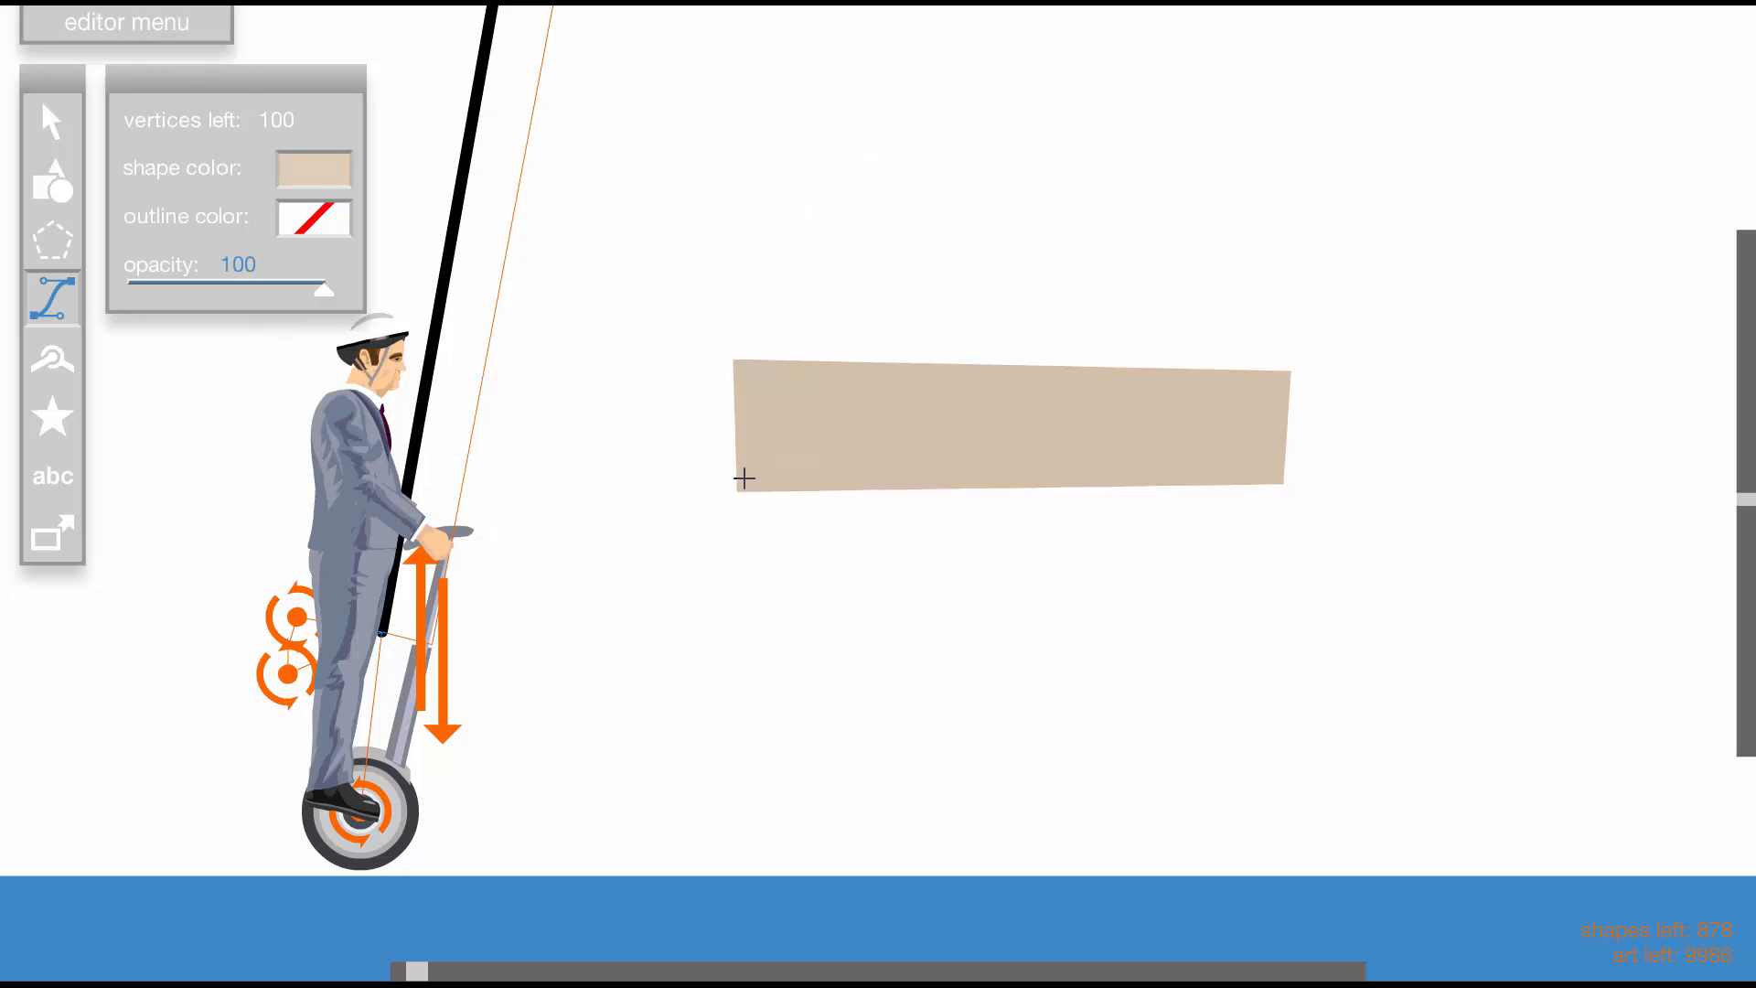
{"action": "left_click", "coordinate": [744, 478]}
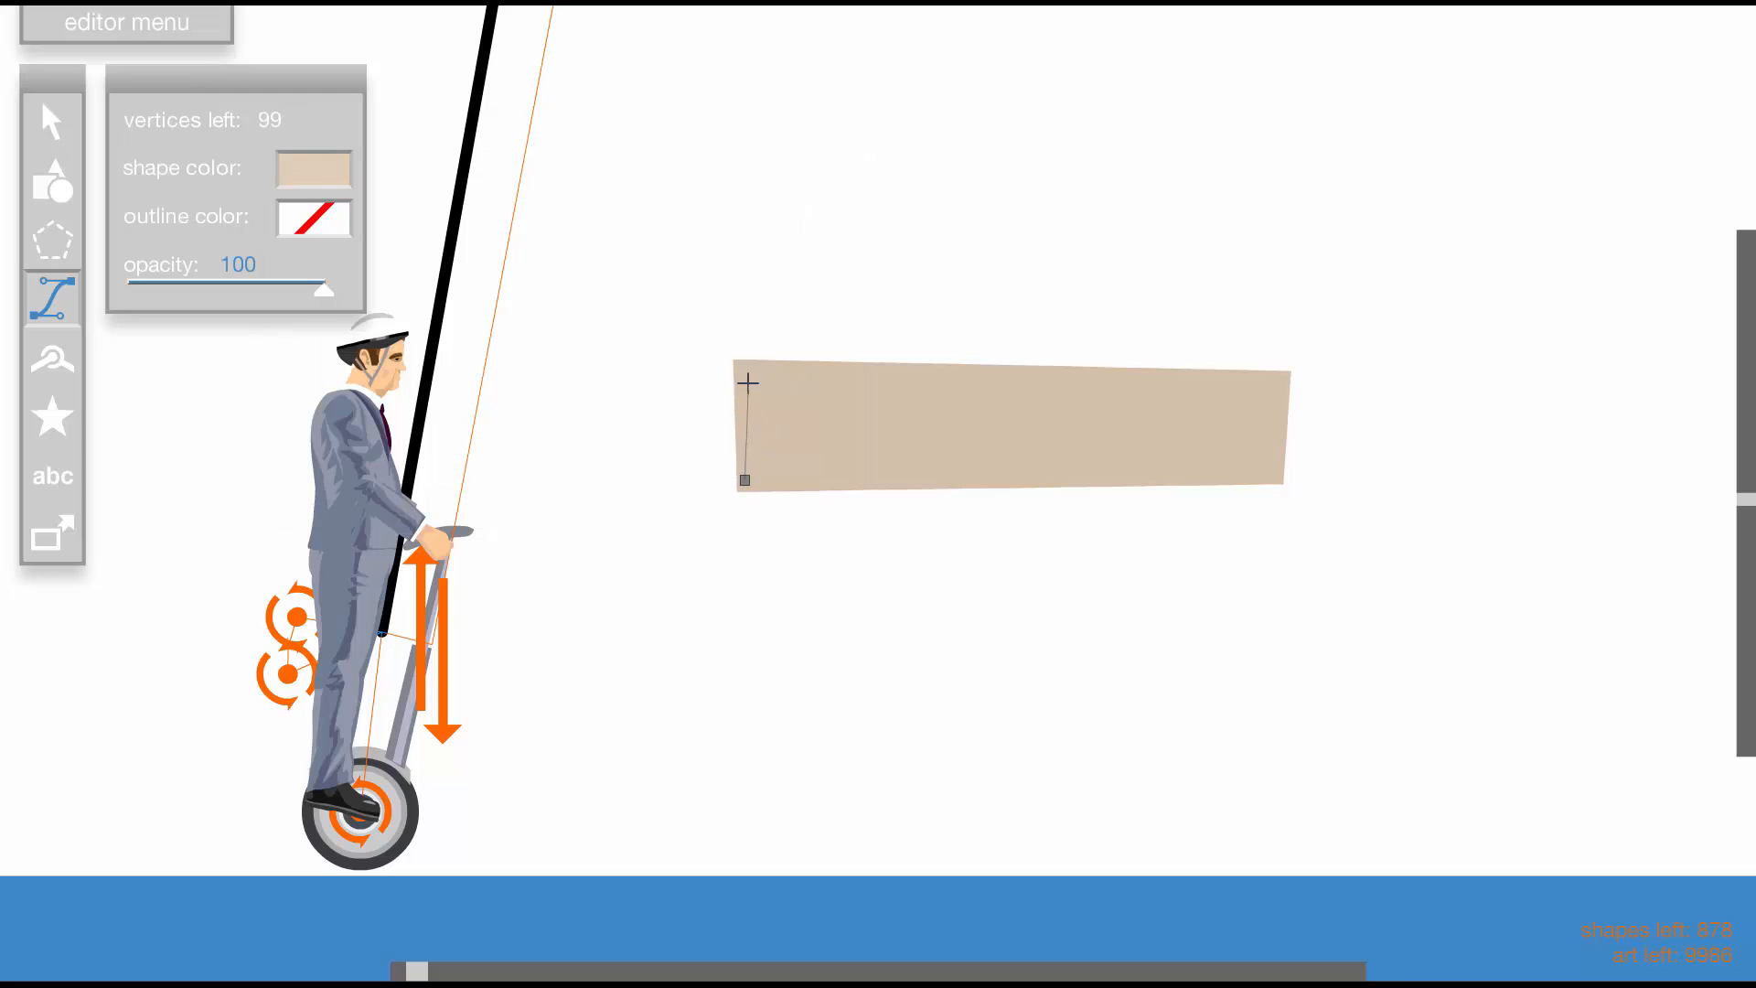
{"action": "left_click", "coordinate": [850, 375]}
{"action": "left_click", "coordinate": [842, 484]}
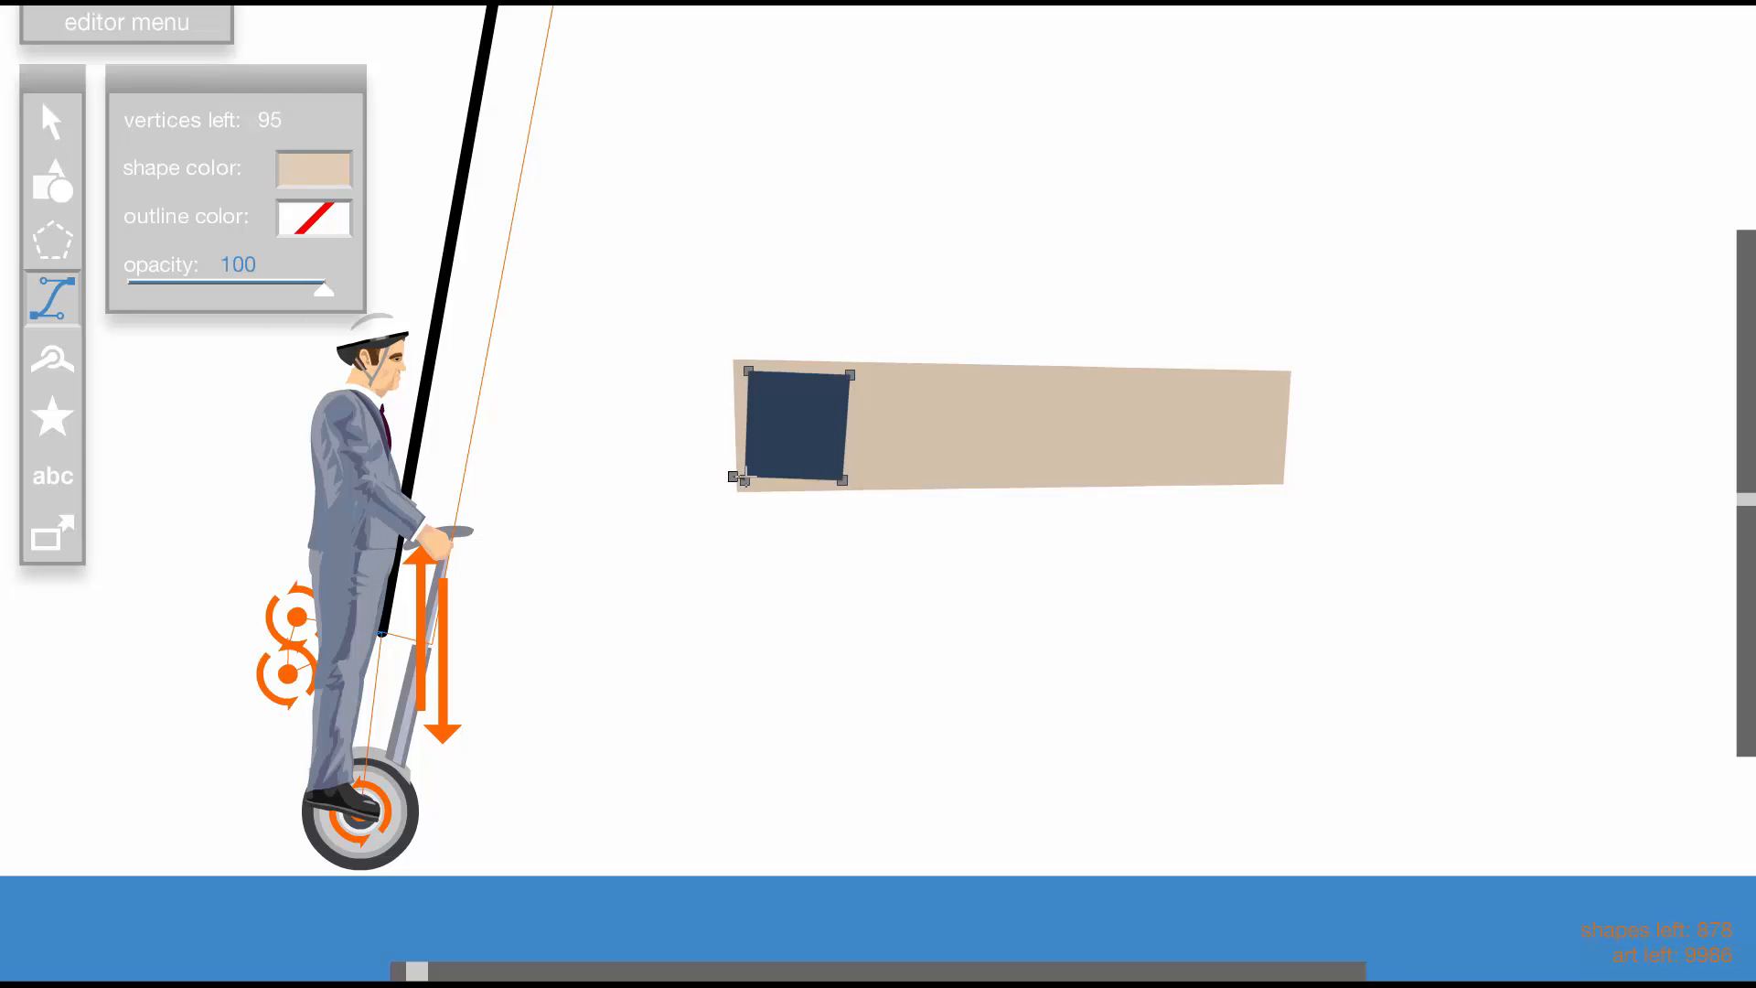
{"action": "left_click", "coordinate": [745, 478]}
Draw three more lighter beige slots in a row along the bar, the last about 24 by 25
{"action": "left_click", "coordinate": [881, 477]}
{"action": "left_click", "coordinate": [878, 375]}
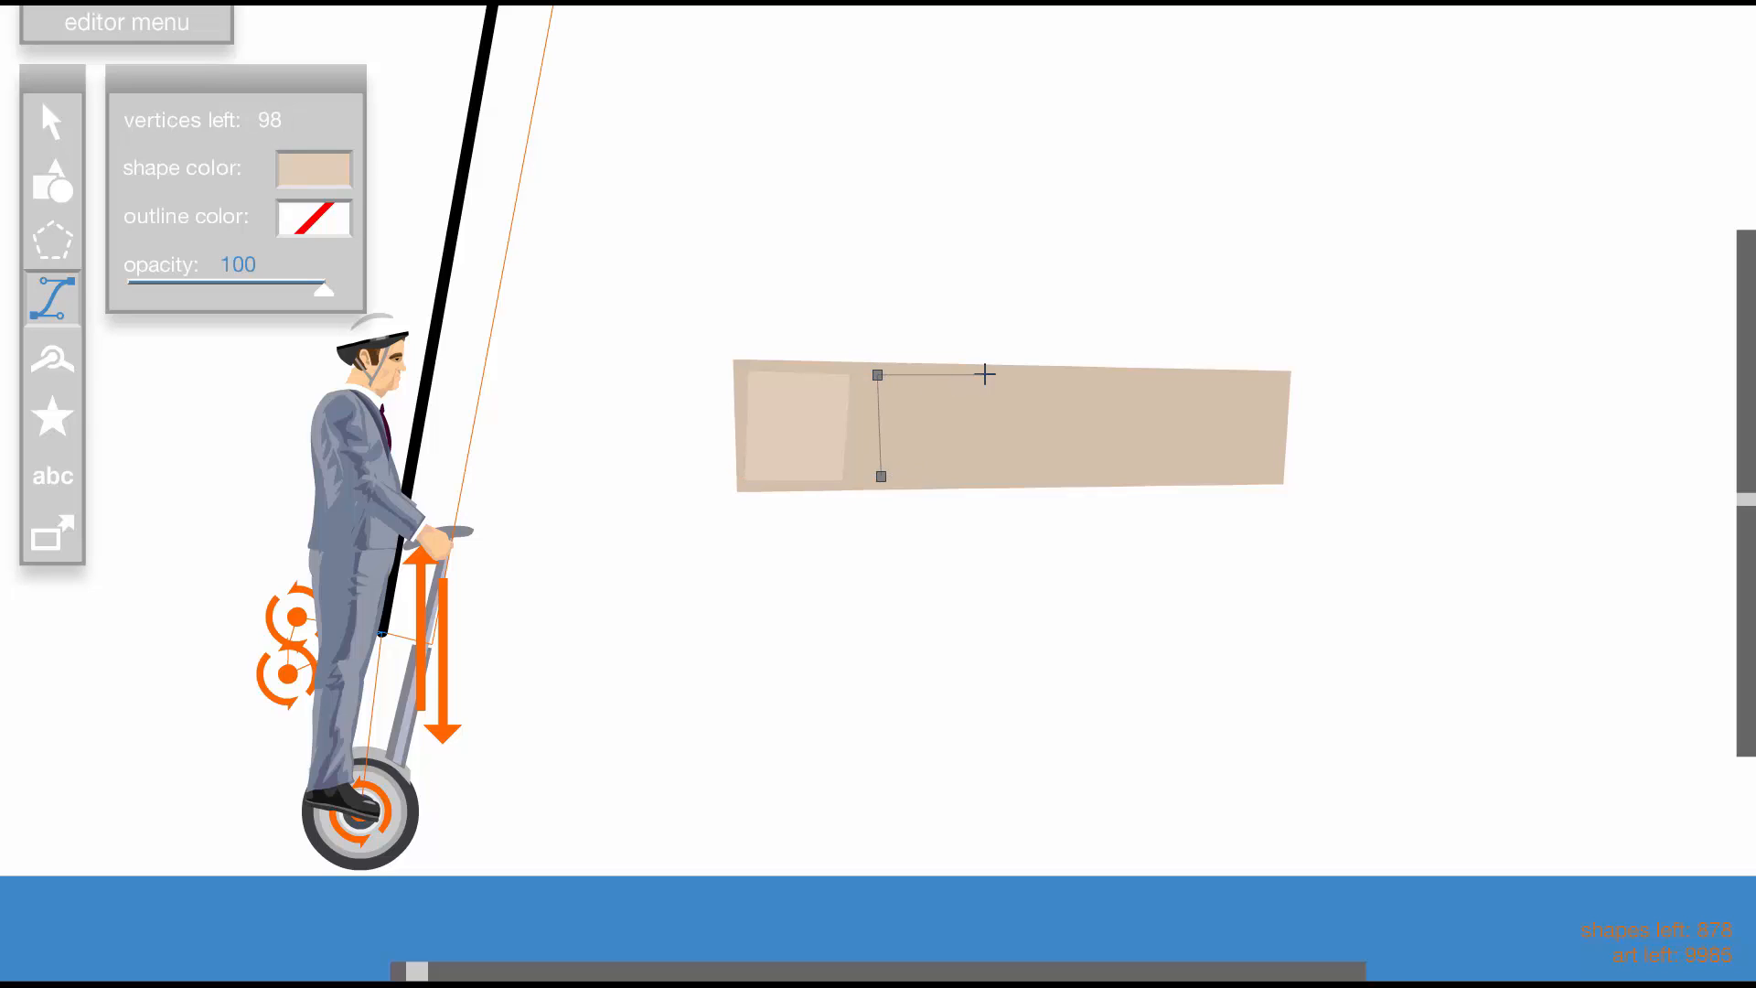
{"action": "left_click", "coordinate": [983, 375]}
{"action": "left_click", "coordinate": [986, 479]}
{"action": "left_click", "coordinate": [883, 475]}
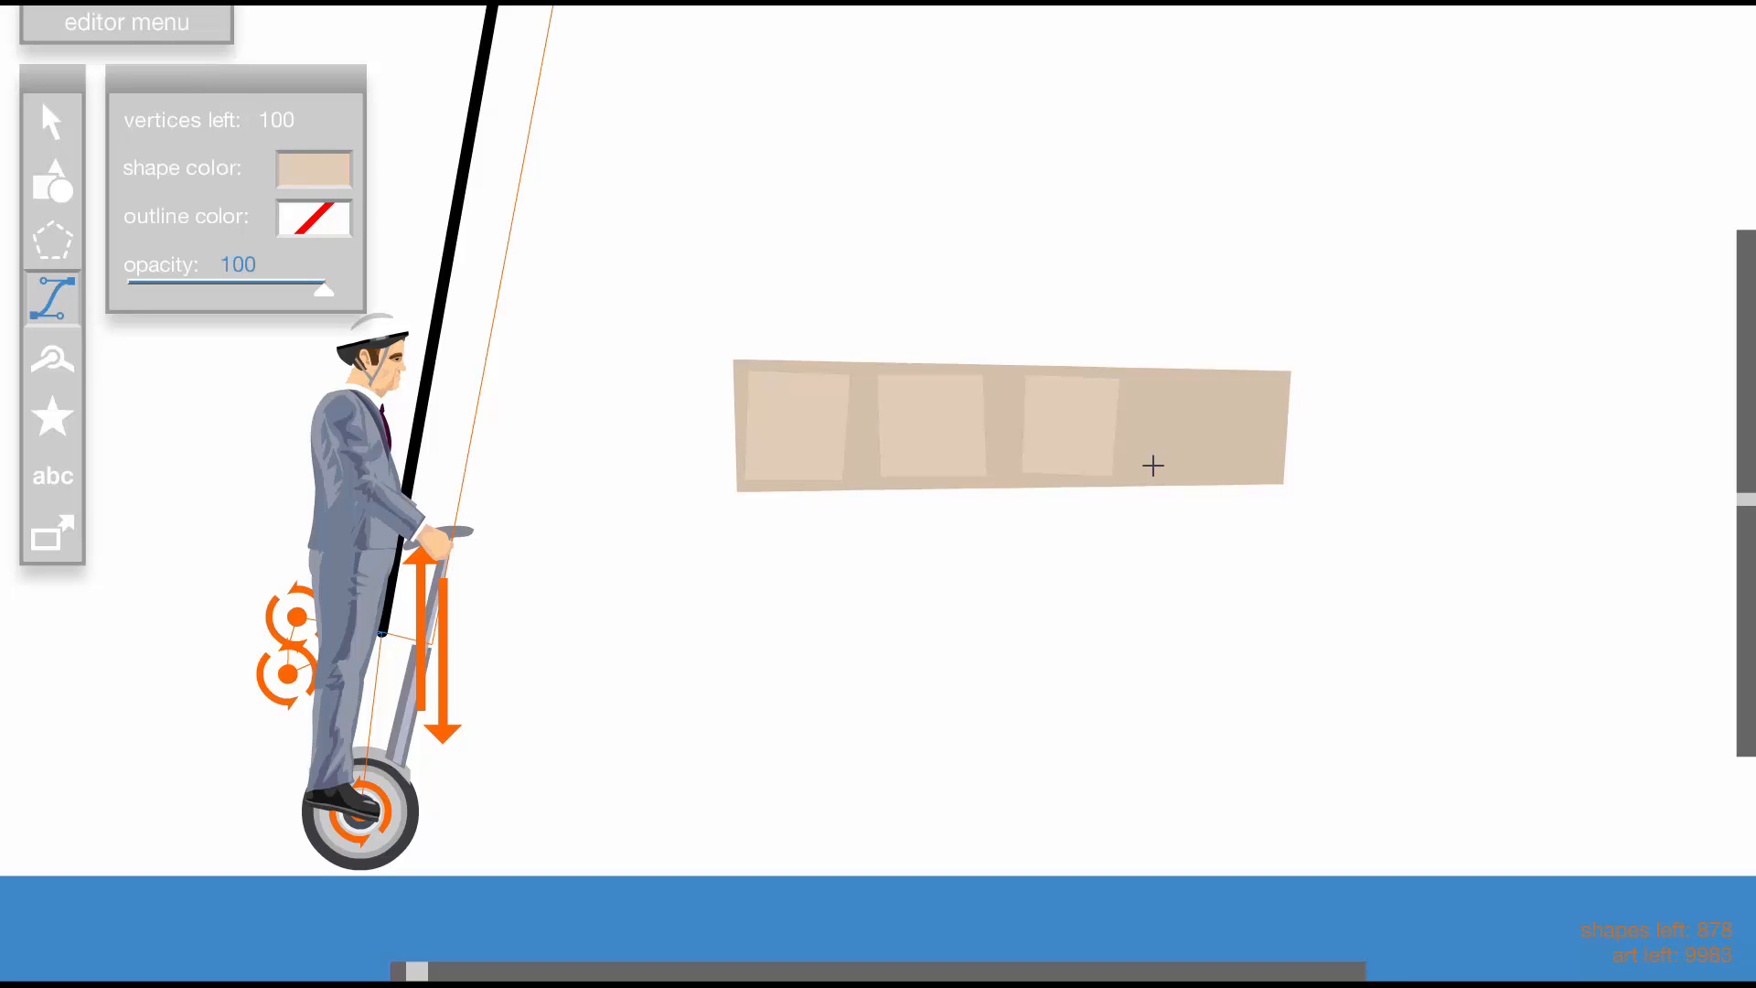
{"action": "left_click", "coordinate": [1155, 472]}
{"action": "left_click", "coordinate": [1147, 378]}
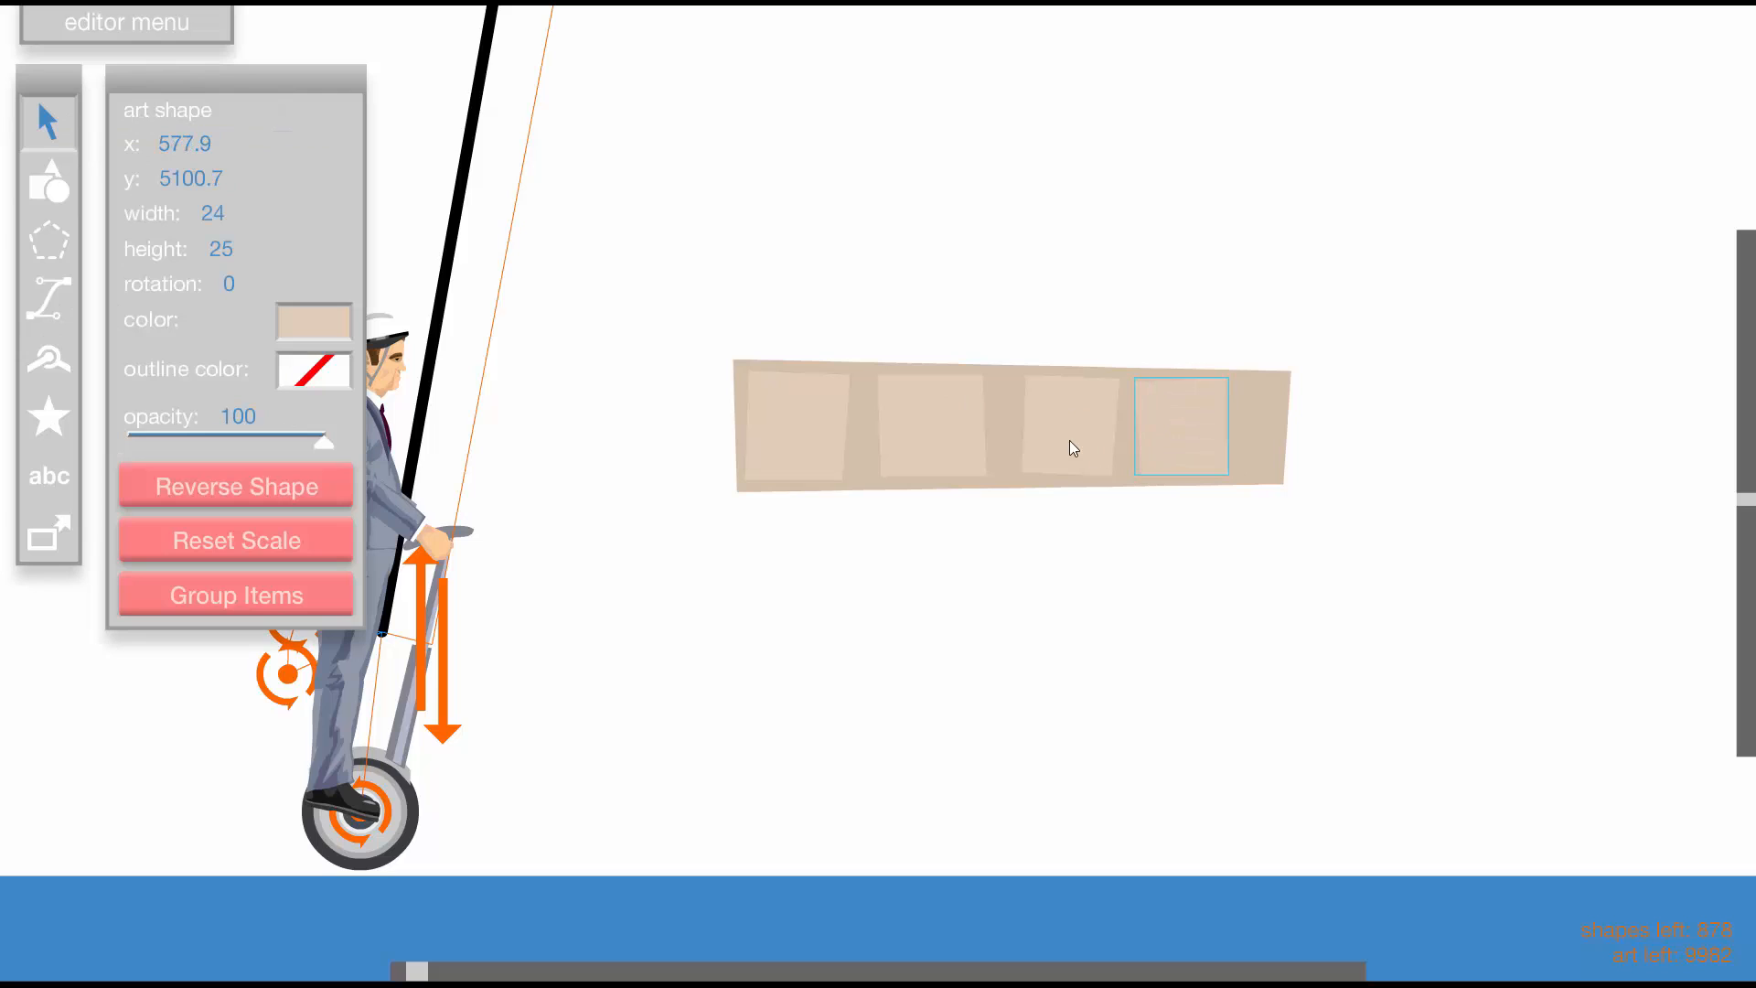
Shift the third slot square slightly left and narrow the beige backing strip to a width of 128
{"action": "left_click", "coordinate": [1062, 439]}
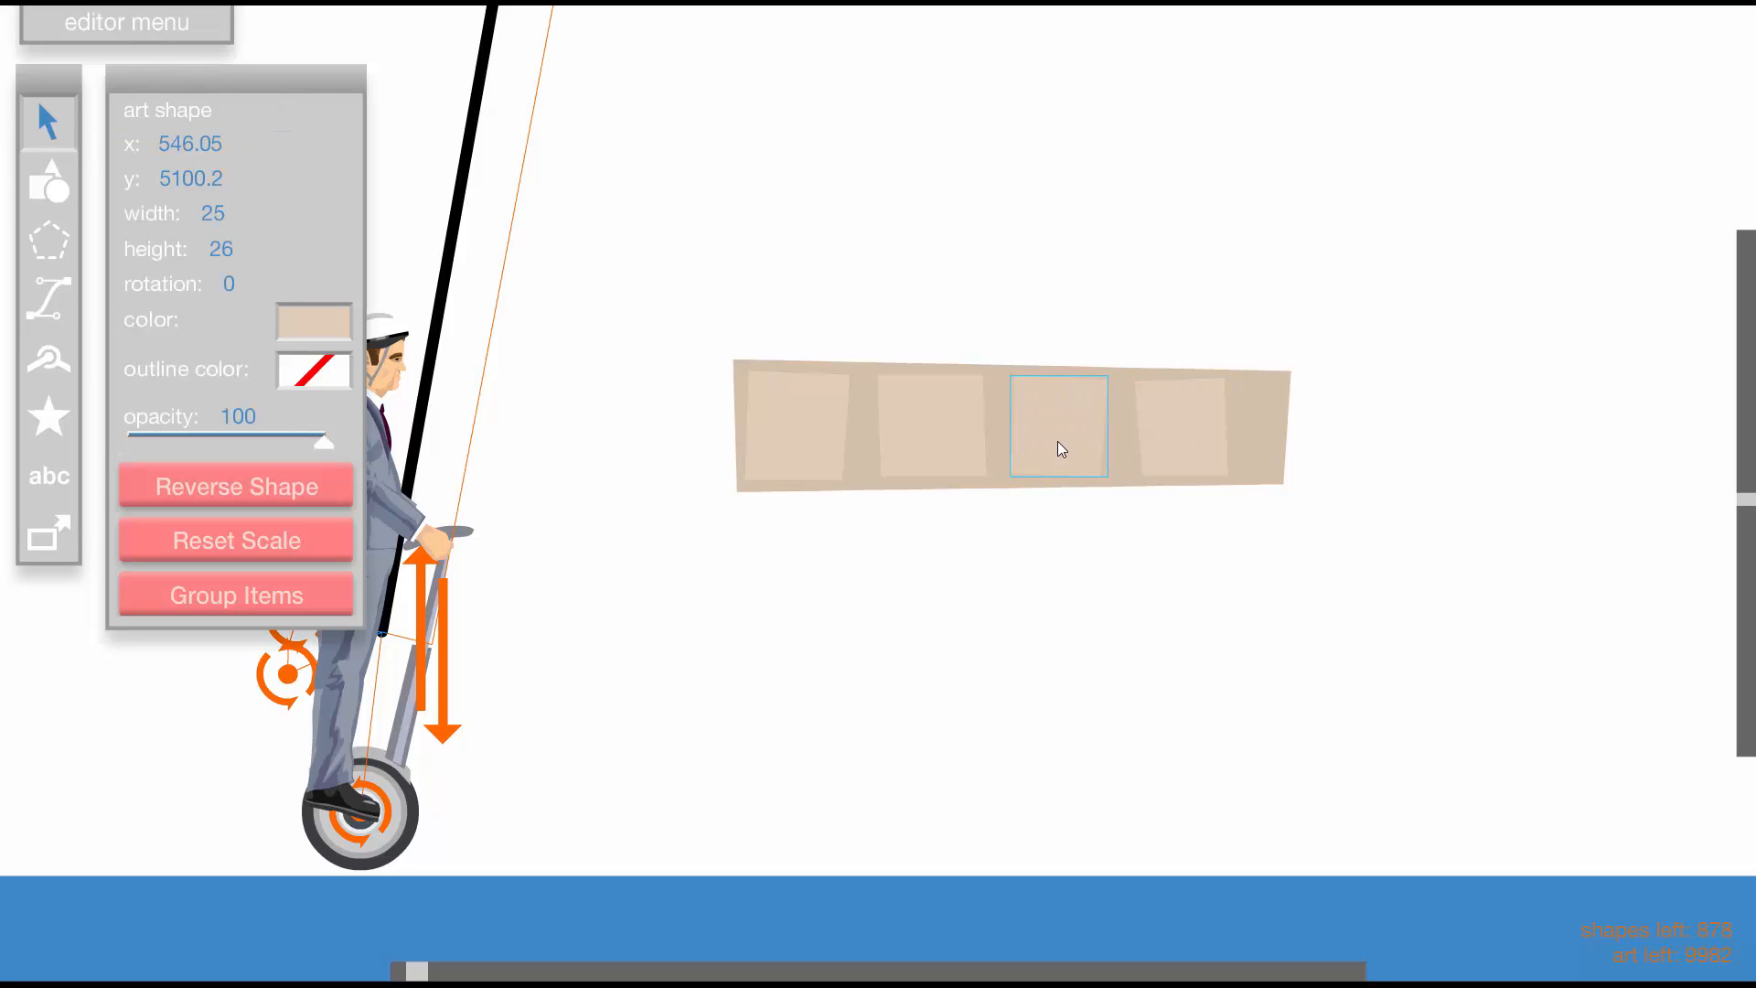
{"action": "key", "text": "s"}
{"action": "key", "text": "s"}
{"action": "left_click_drag", "start_coordinate": [1260, 431], "coordinate": [1243, 434]}
{"action": "key", "text": "a"}
{"action": "key", "text": "a"}
{"action": "key", "text": "a"}
{"action": "key", "text": "a"}
{"action": "key", "text": "a"}
{"action": "key", "text": "a"}
{"action": "key", "text": "a"}
{"action": "key", "text": "a"}
{"action": "key", "text": "a"}
{"action": "key", "text": "a"}
{"action": "key", "text": "a"}
{"action": "key", "text": "a"}
{"action": "key", "text": "a"}
{"action": "key", "text": "a"}
{"action": "key", "text": "a"}
{"action": "left_click", "coordinate": [1244, 435]}
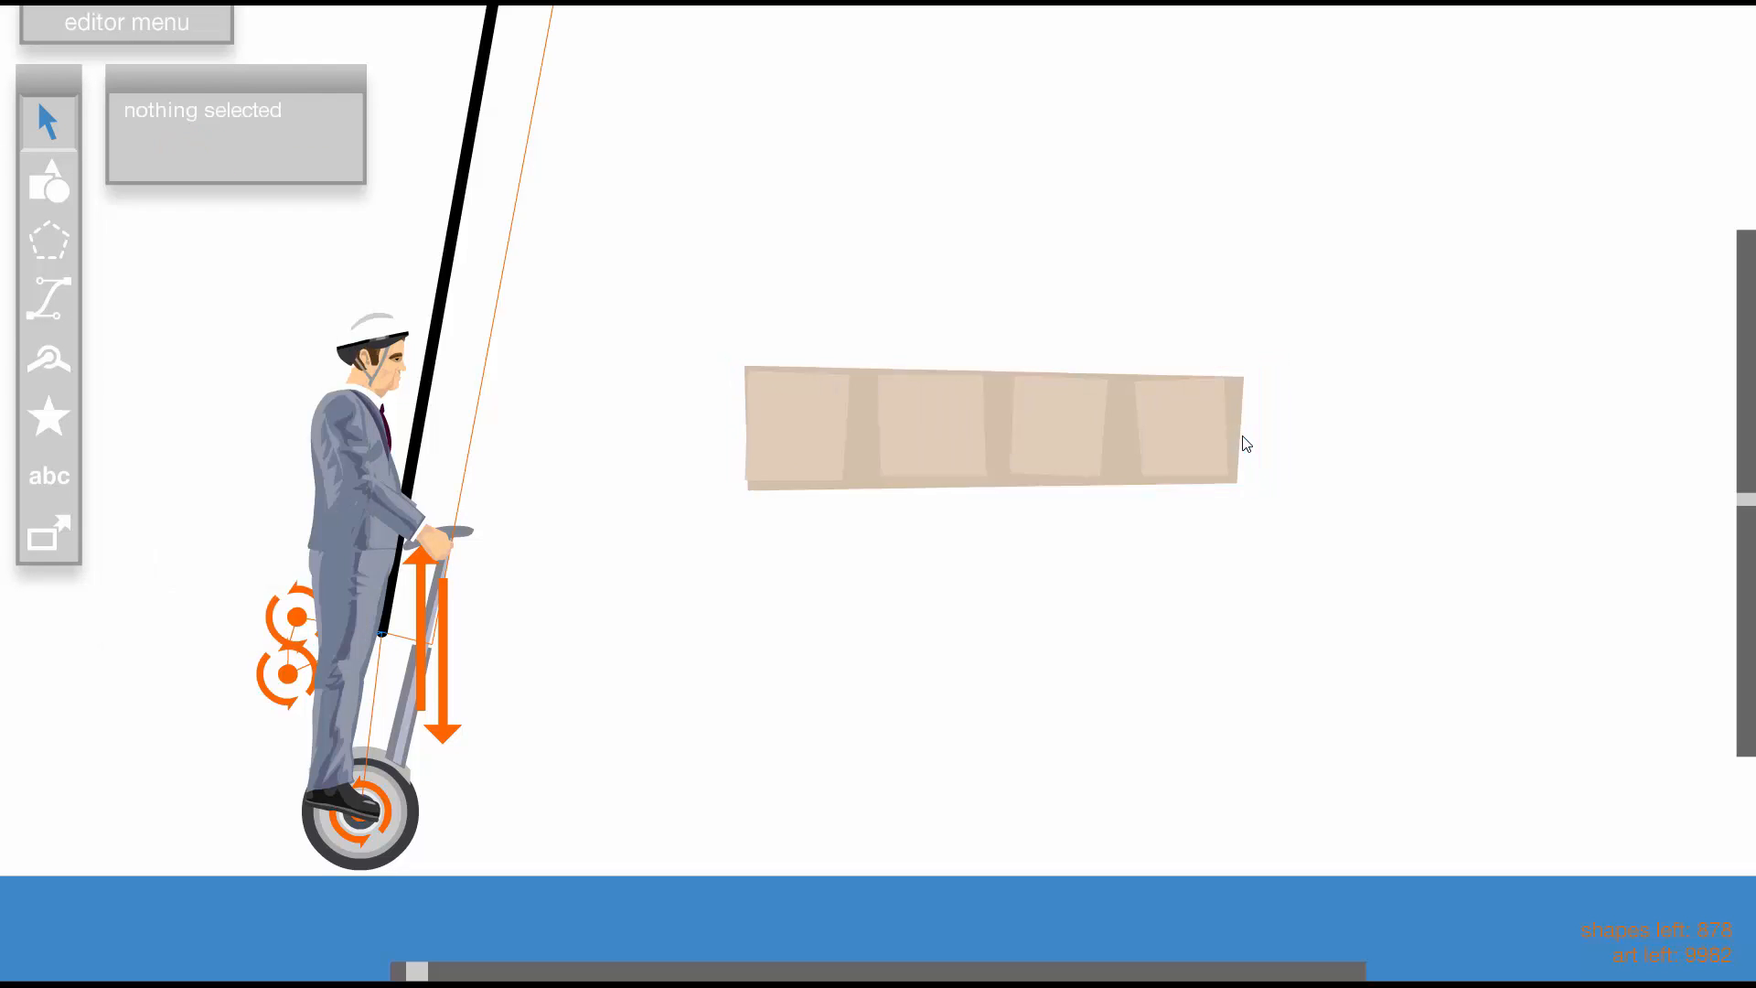
Reposition the four slot squares so they sit evenly inside the backing strip
{"action": "left_click", "coordinate": [799, 438]}
{"action": "left_click_drag", "start_coordinate": [800, 438], "coordinate": [807, 439]}
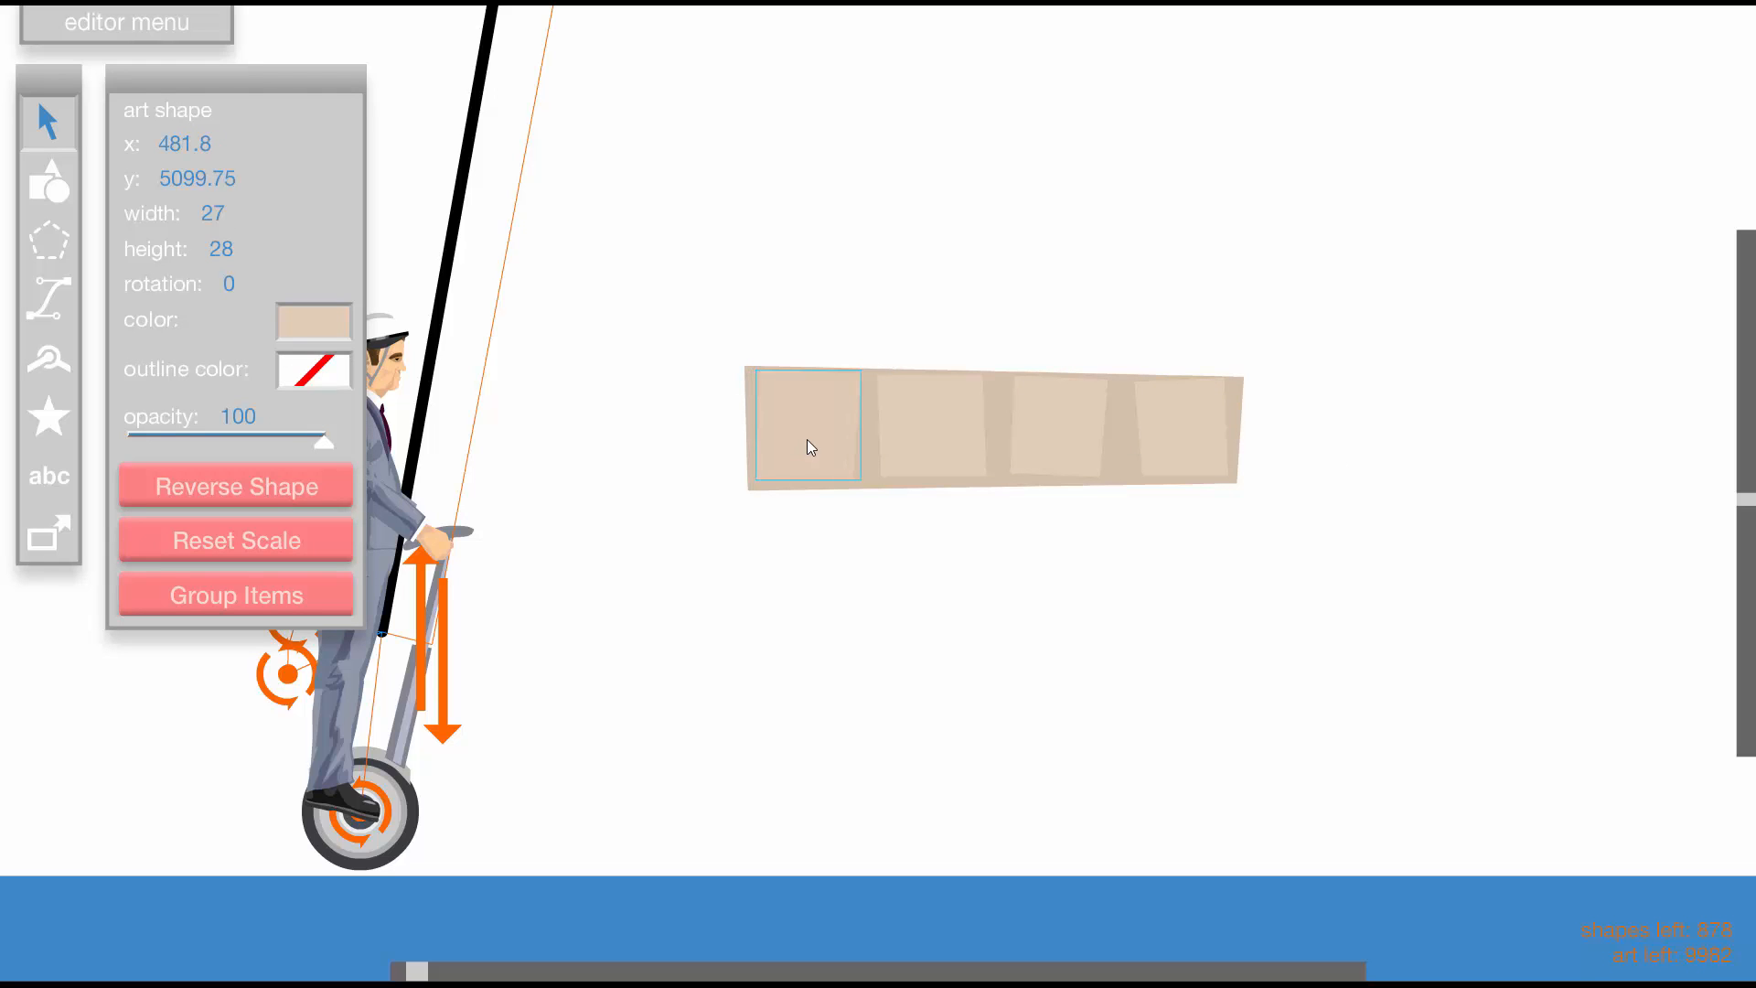
{"action": "left_click", "coordinate": [913, 422]}
{"action": "left_click_drag", "start_coordinate": [913, 421], "coordinate": [911, 422]}
{"action": "left_click_drag", "start_coordinate": [1048, 436], "coordinate": [1049, 439]}
{"action": "left_click_drag", "start_coordinate": [1156, 430], "coordinate": [1154, 430]}
Increase the backing strip's height to 34
{"action": "left_click", "coordinate": [1128, 426]}
{"action": "key", "text": "w"}
{"action": "key", "text": "w"}
{"action": "key", "text": "w"}
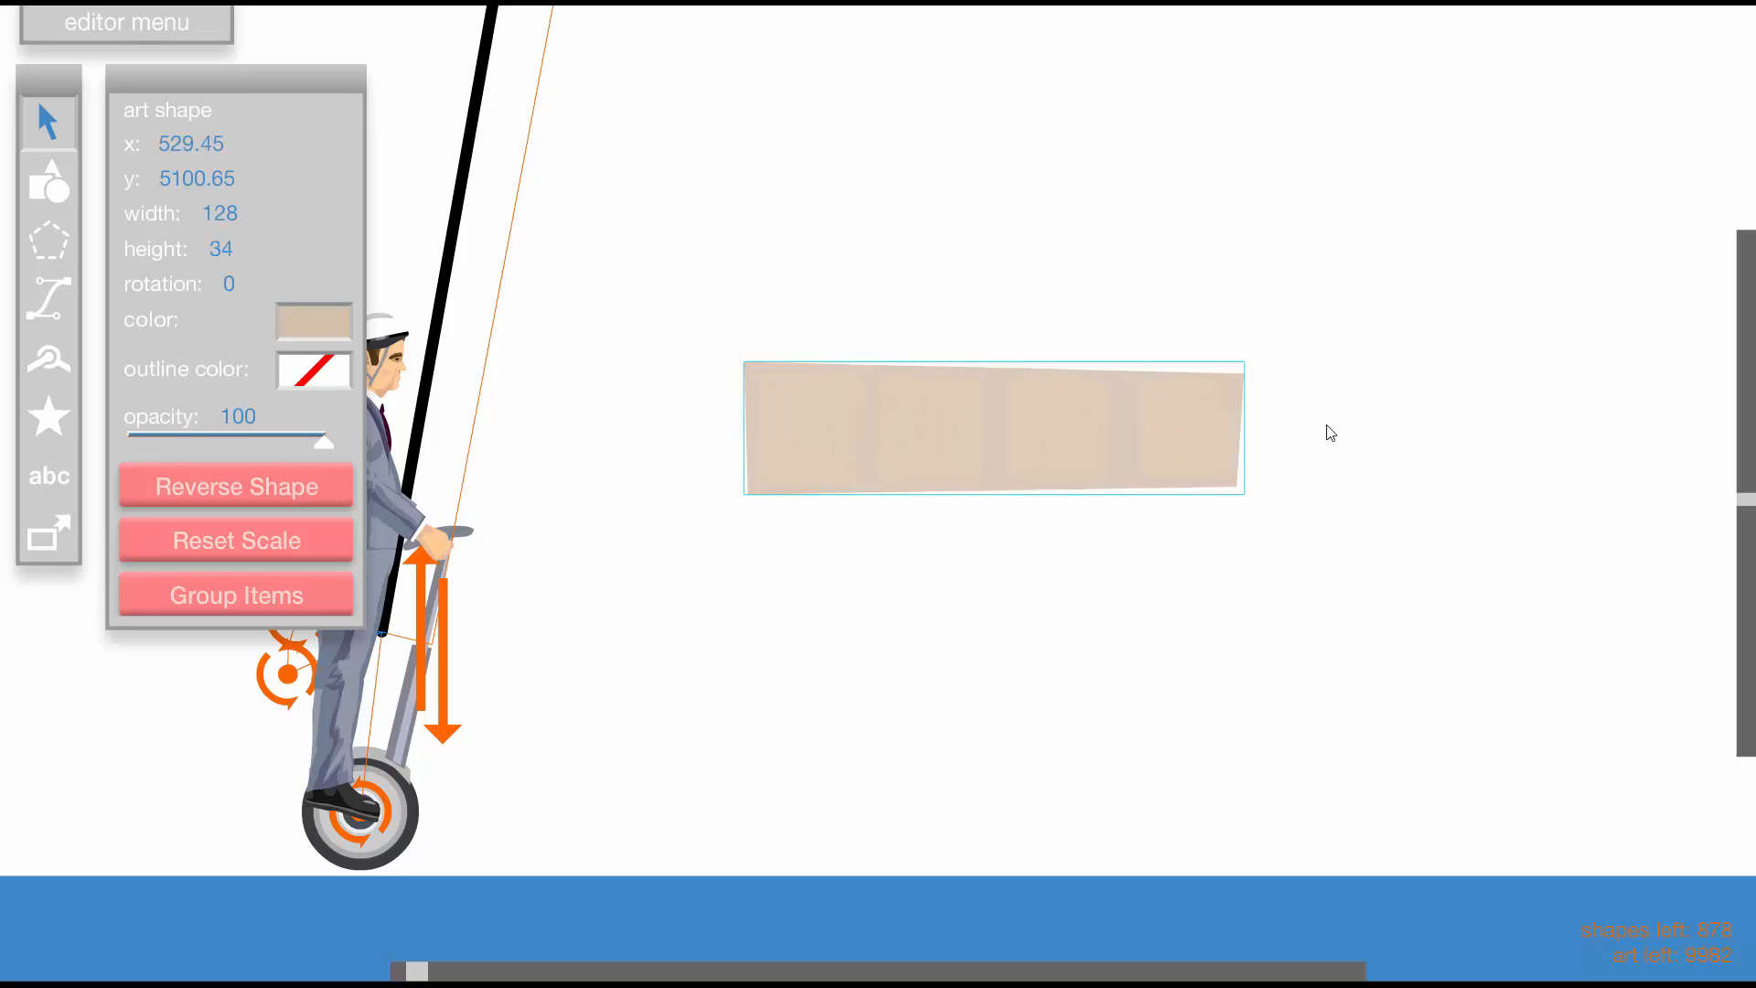
{"action": "left_click", "coordinate": [1329, 425]}
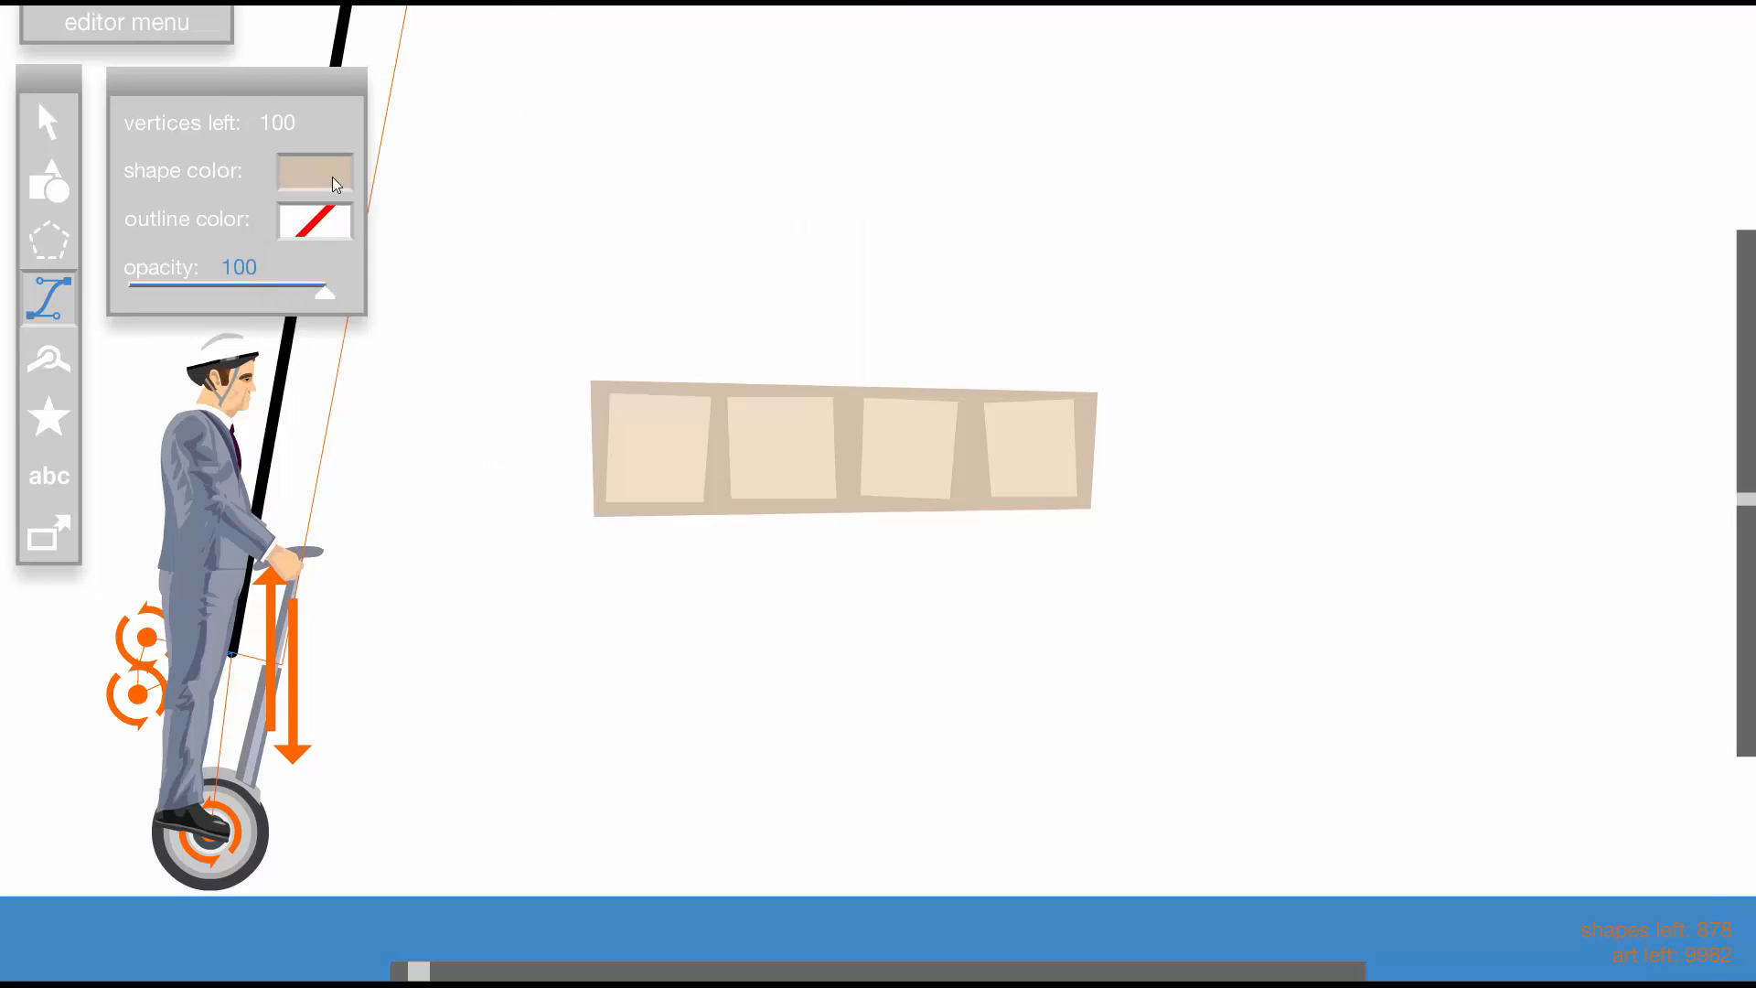
Choose a darker beige art color and draw an offset shadow shape behind the slot strip
{"action": "left_click", "coordinate": [332, 177]}
{"action": "left_click", "coordinate": [333, 254]}
{"action": "left_click", "coordinate": [597, 512]}
{"action": "left_click", "coordinate": [310, 163]}
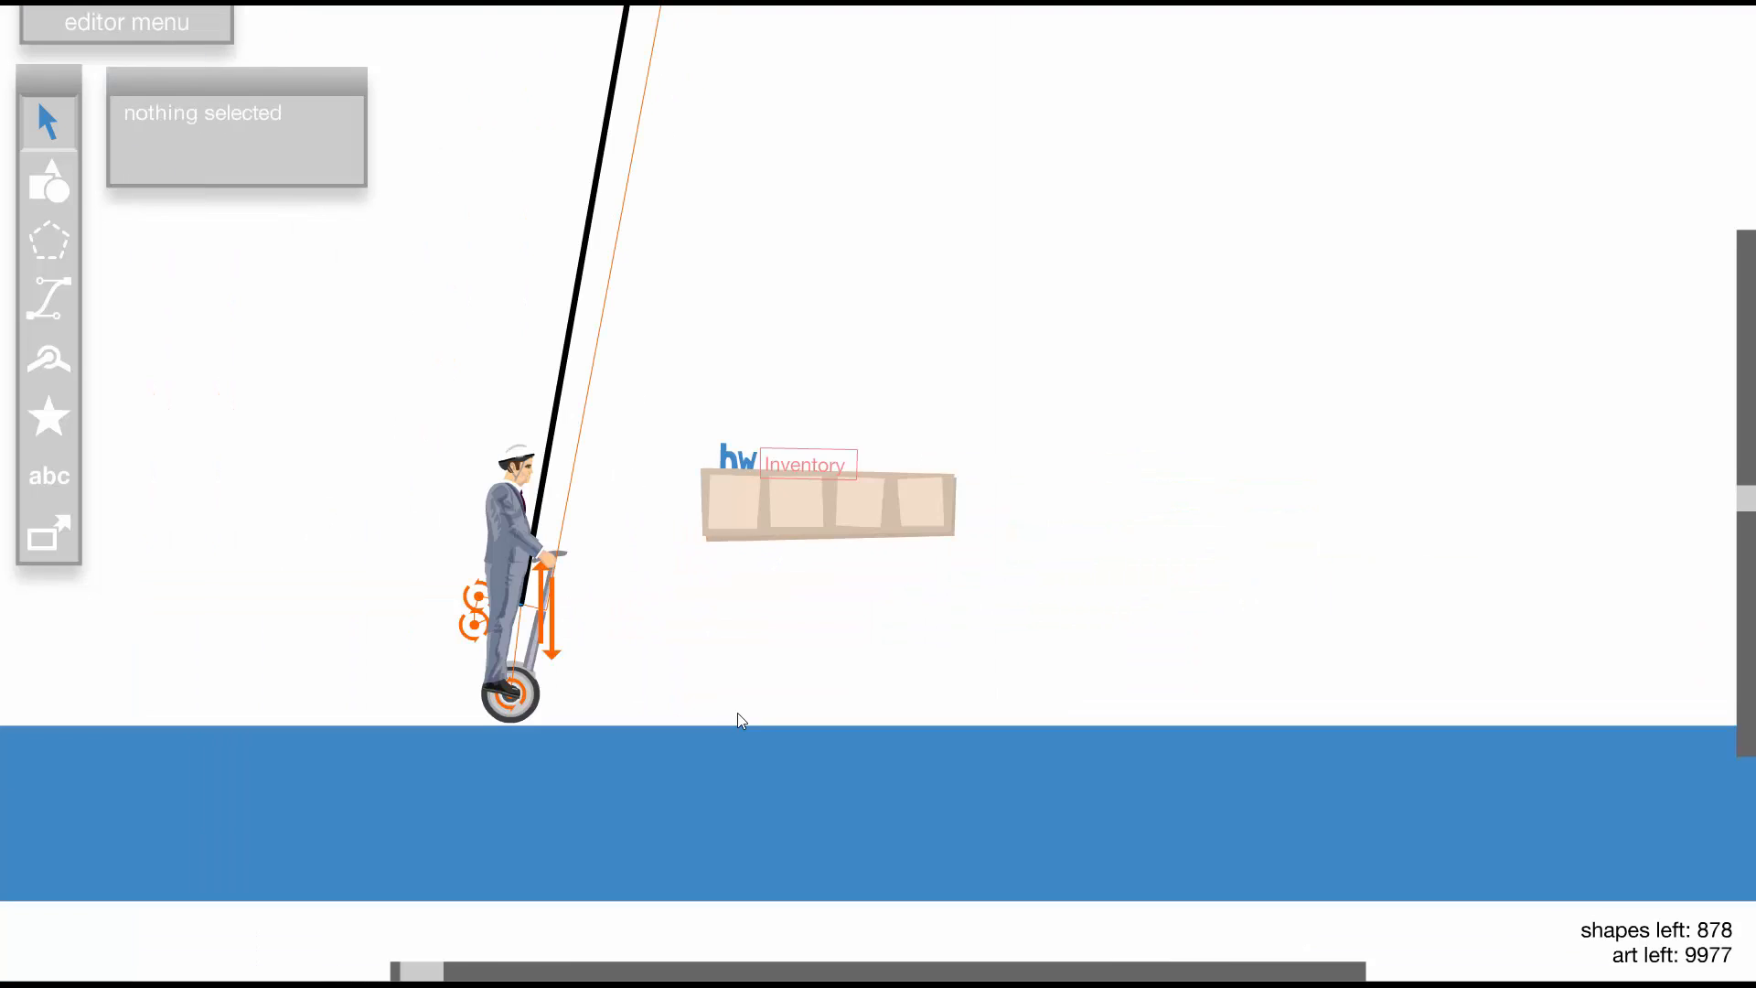
{"action": "scroll", "coordinate": [655, 489], "scroll_direction": "down", "scroll_amount": 1}
{"action": "left_click_drag", "start_coordinate": [631, 455], "coordinate": [810, 563]}
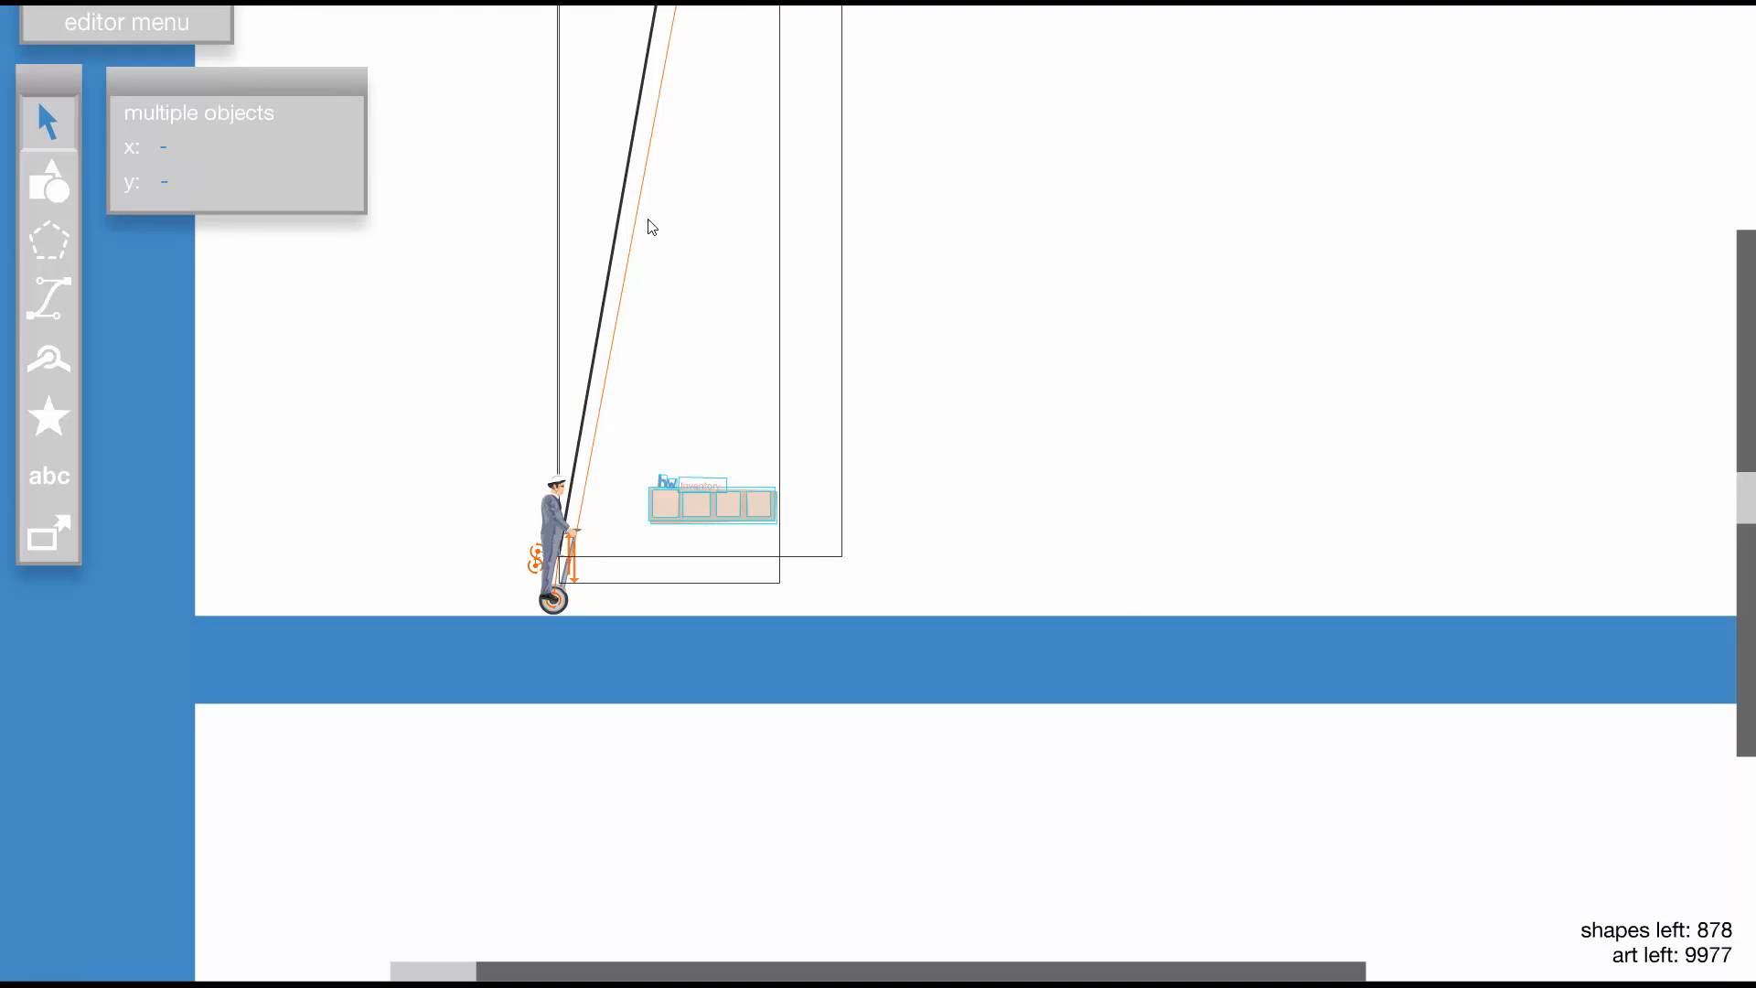
{"action": "scroll", "coordinate": [559, 341], "scroll_direction": "down", "scroll_amount": 2}
{"action": "scroll", "coordinate": [430, 565], "scroll_direction": "up", "scroll_amount": 1}
{"action": "scroll", "coordinate": [487, 341], "scroll_direction": "up", "scroll_amount": 1}
{"action": "scroll", "coordinate": [655, 310], "scroll_direction": "down", "scroll_amount": 1}
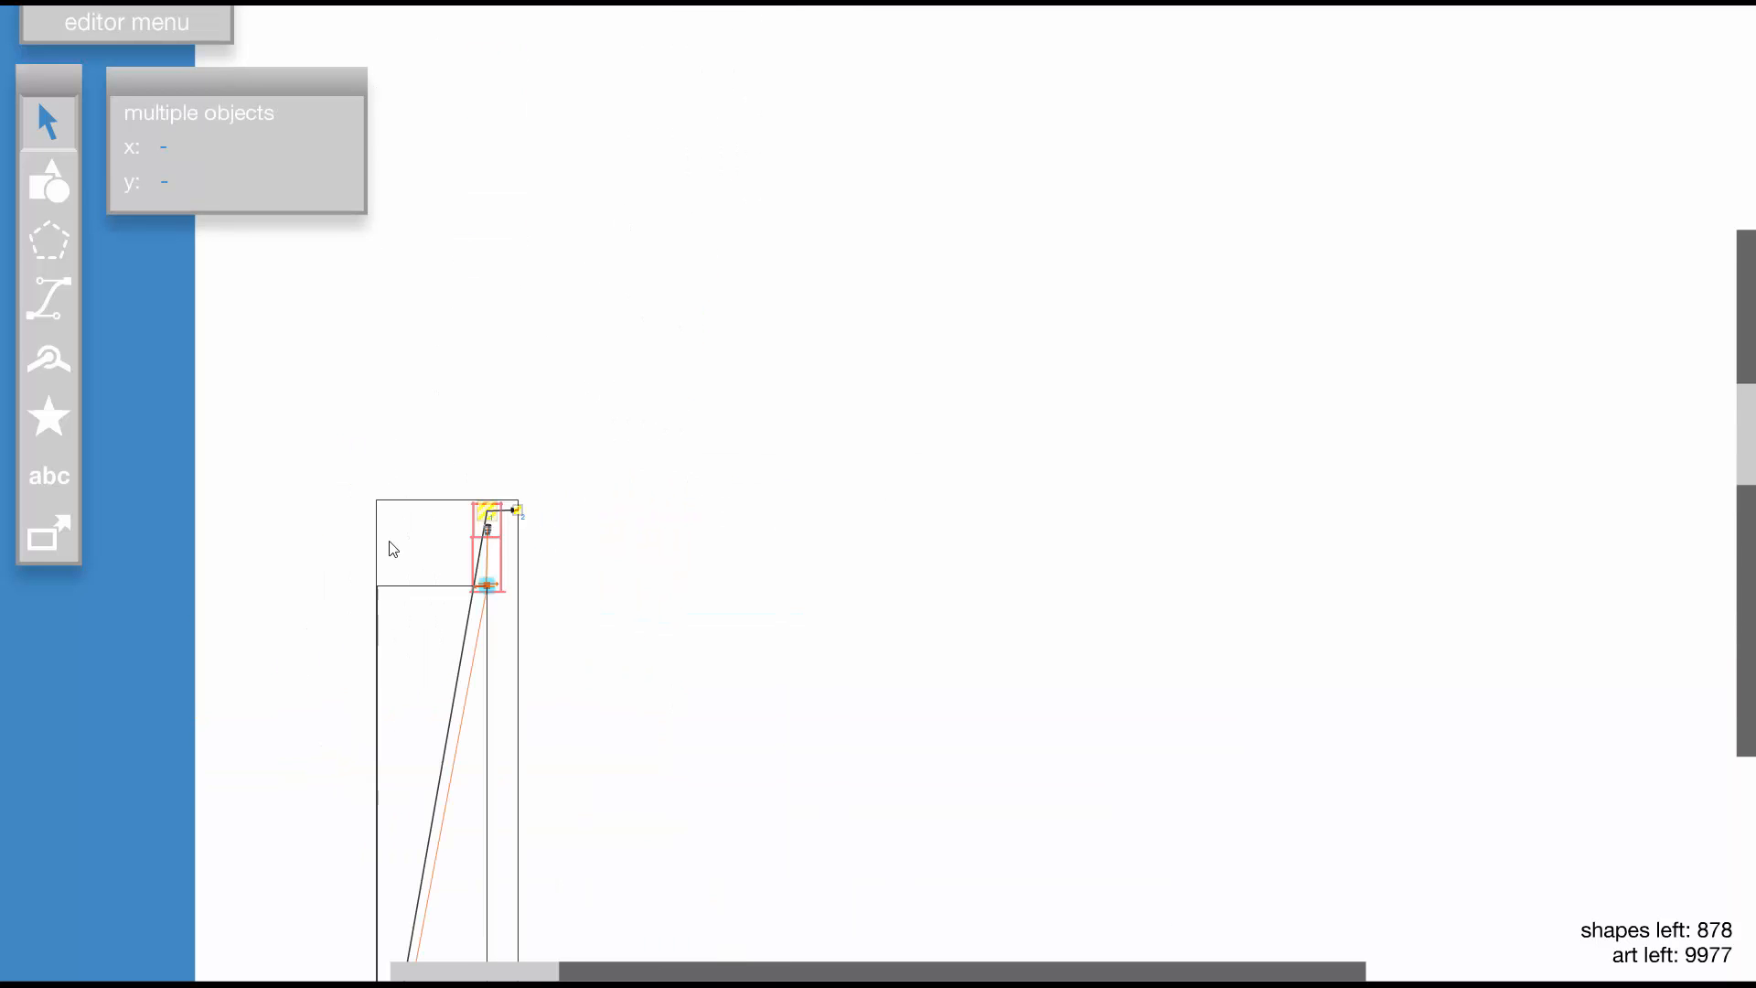
{"action": "scroll", "coordinate": [596, 804], "scroll_direction": "up", "scroll_amount": 1}
{"action": "scroll", "coordinate": [723, 736], "scroll_direction": "down", "scroll_amount": 2}
{"action": "scroll", "coordinate": [545, 333], "scroll_direction": "up", "scroll_amount": 1}
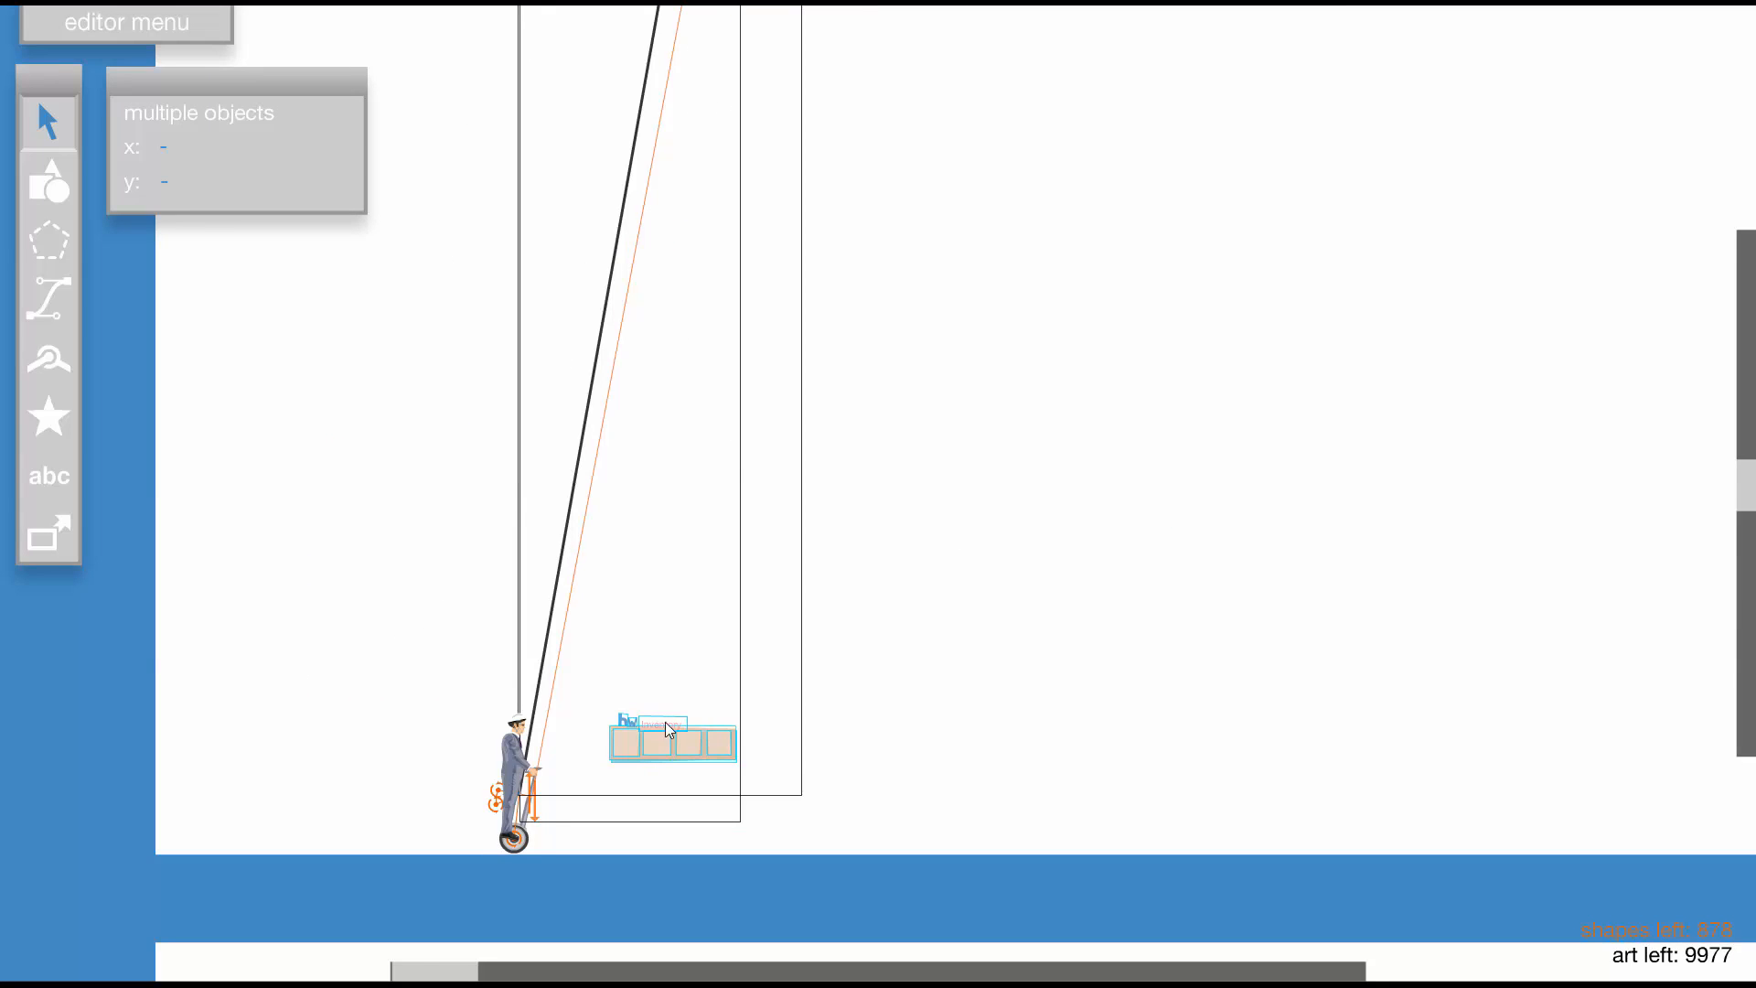
{"action": "scroll", "coordinate": [670, 729], "scroll_direction": "up", "scroll_amount": 1}
{"action": "left_click", "coordinate": [1140, 495]}
{"action": "scroll", "coordinate": [882, 564], "scroll_direction": "up", "scroll_amount": 1}
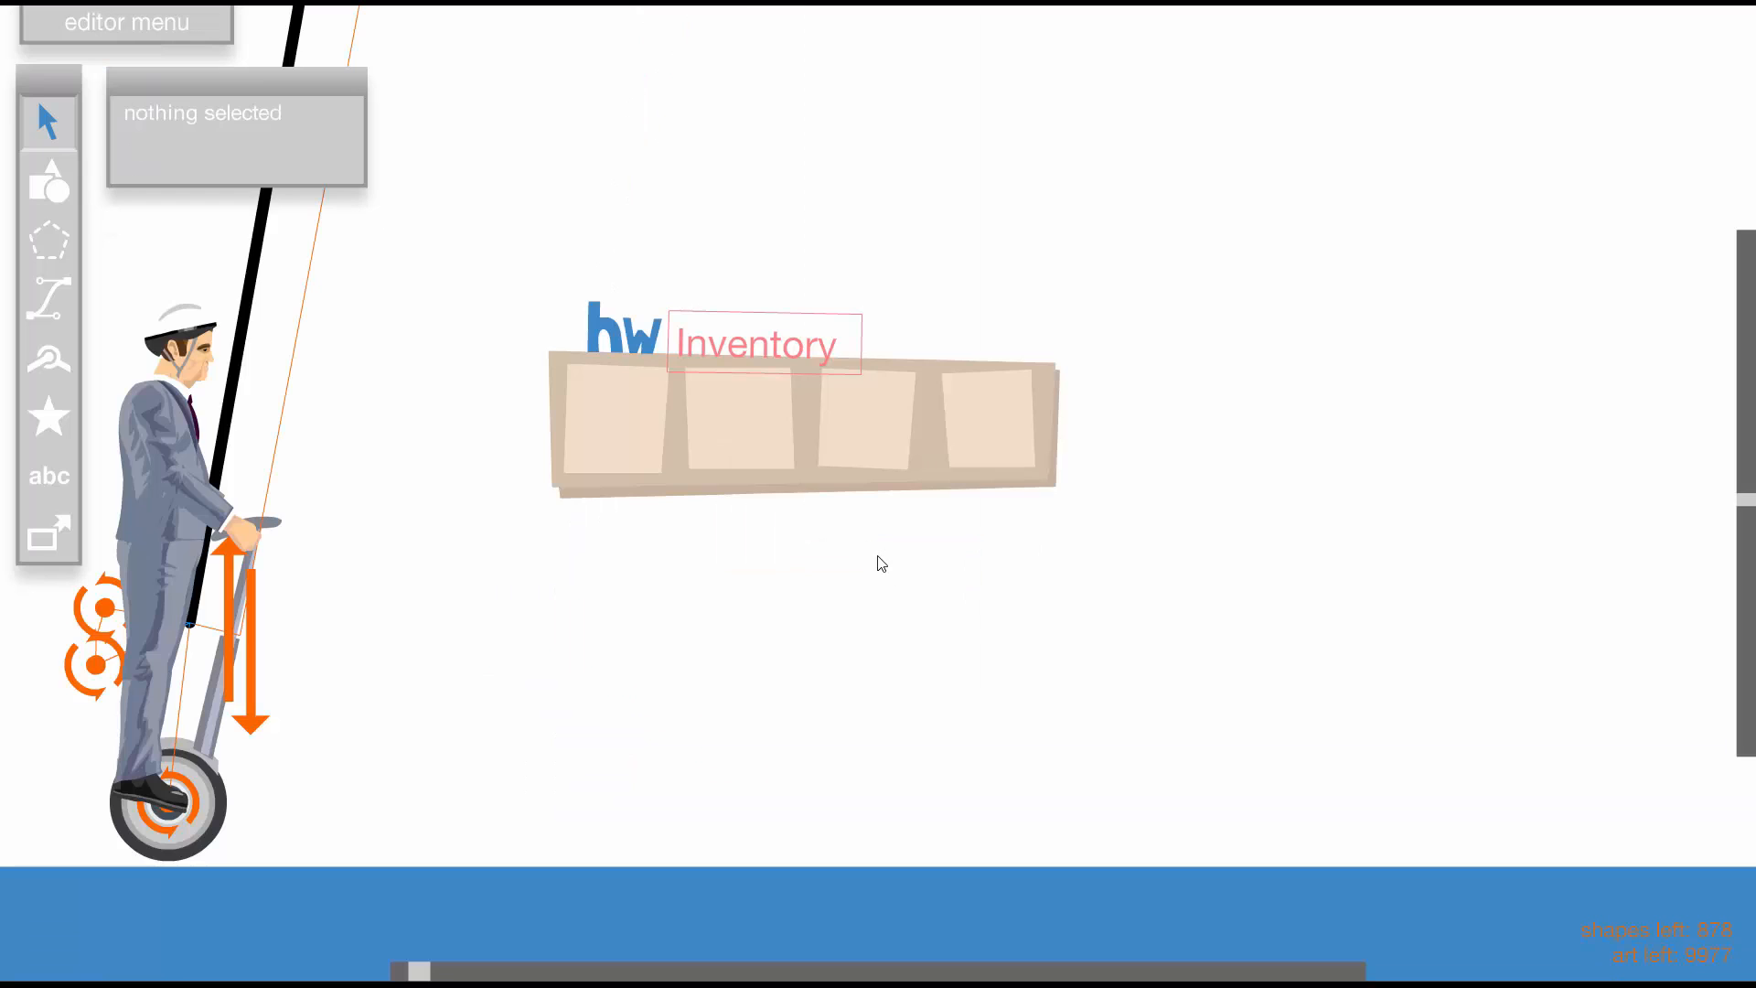
Select all pieces of the inventory panel, including the hw logo and Inventory text, and move them farther away from the character
{"action": "left_click", "coordinate": [858, 480]}
{"action": "left_click", "coordinate": [976, 436], "text": "shift"}
{"action": "left_click", "coordinate": [897, 424], "text": "shift"}
{"action": "left_click", "coordinate": [802, 353], "text": "shift"}
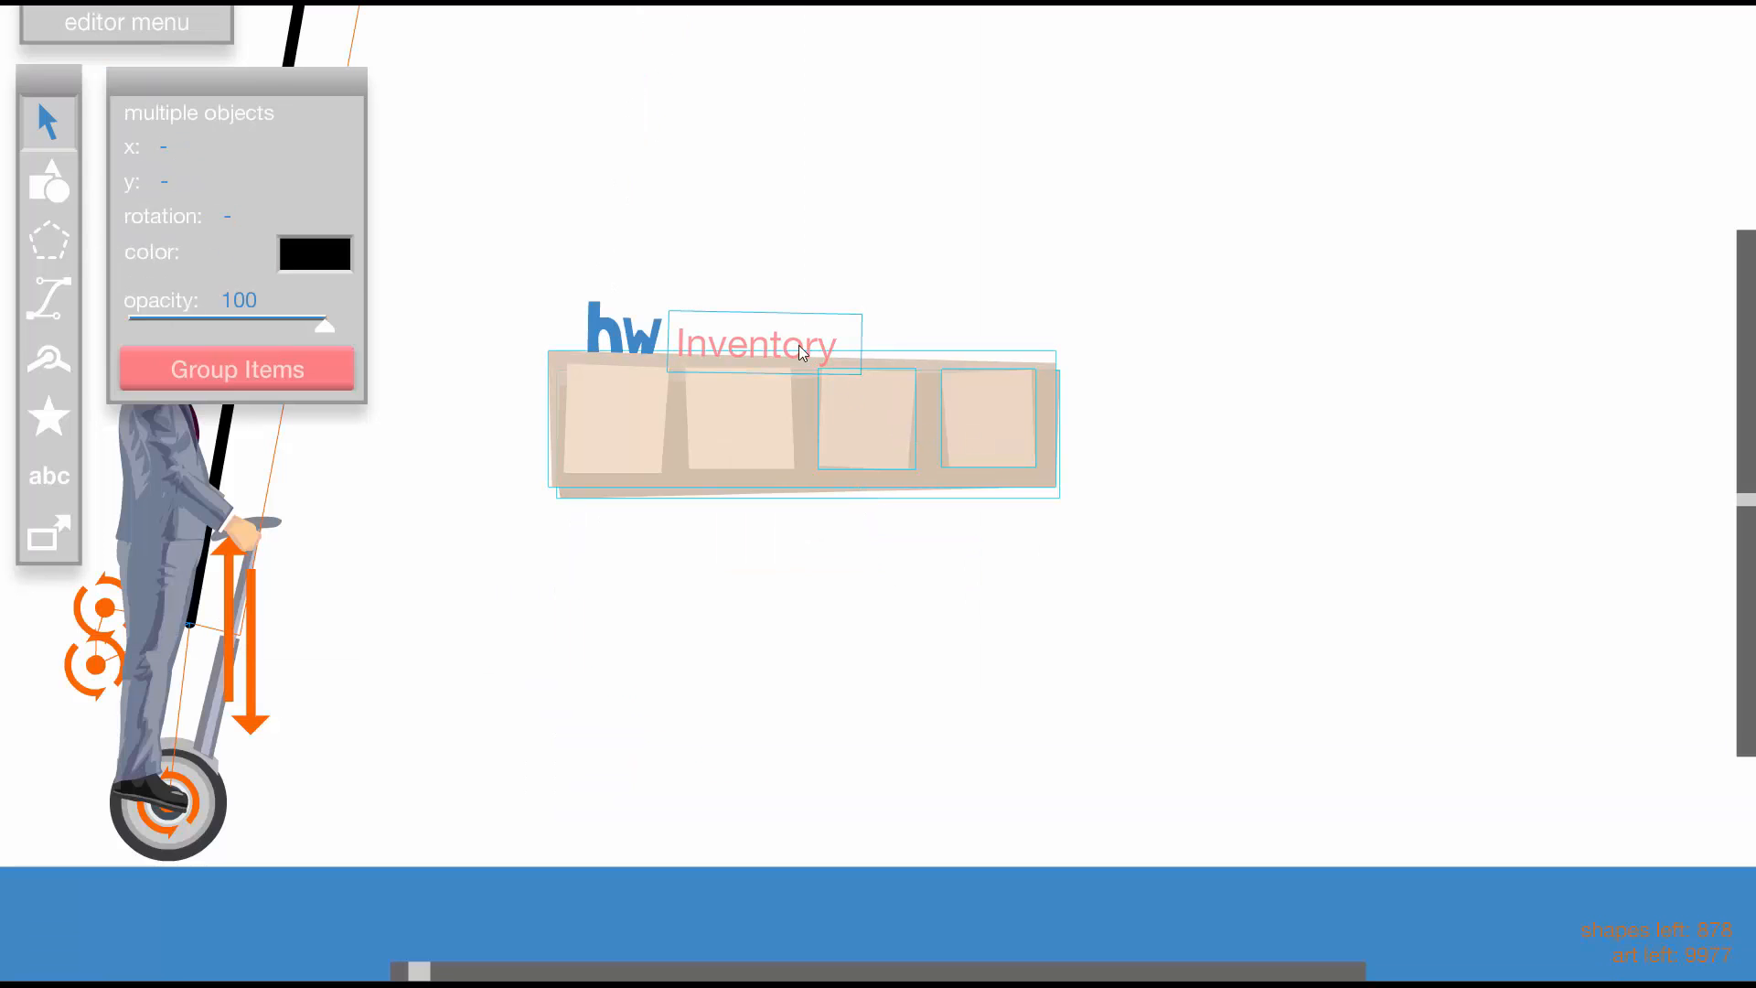
{"action": "left_click", "coordinate": [693, 419], "text": "shift"}
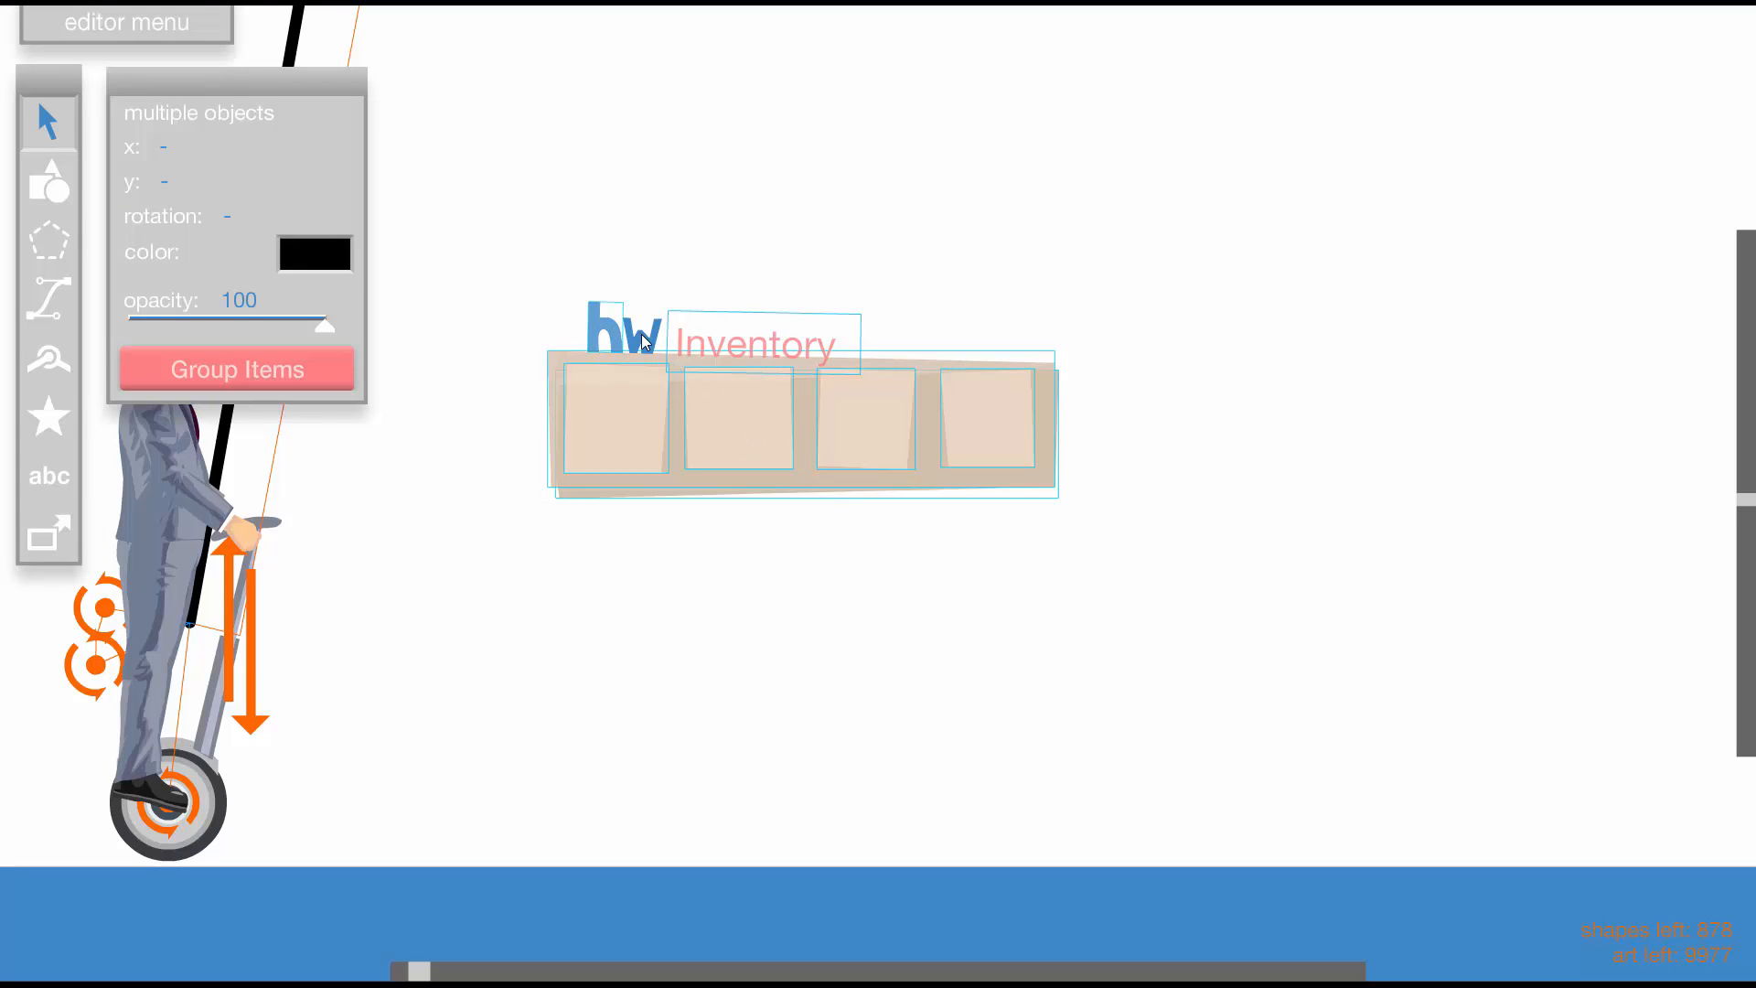
{"action": "scroll", "coordinate": [956, 518], "scroll_direction": "down", "scroll_amount": 2}
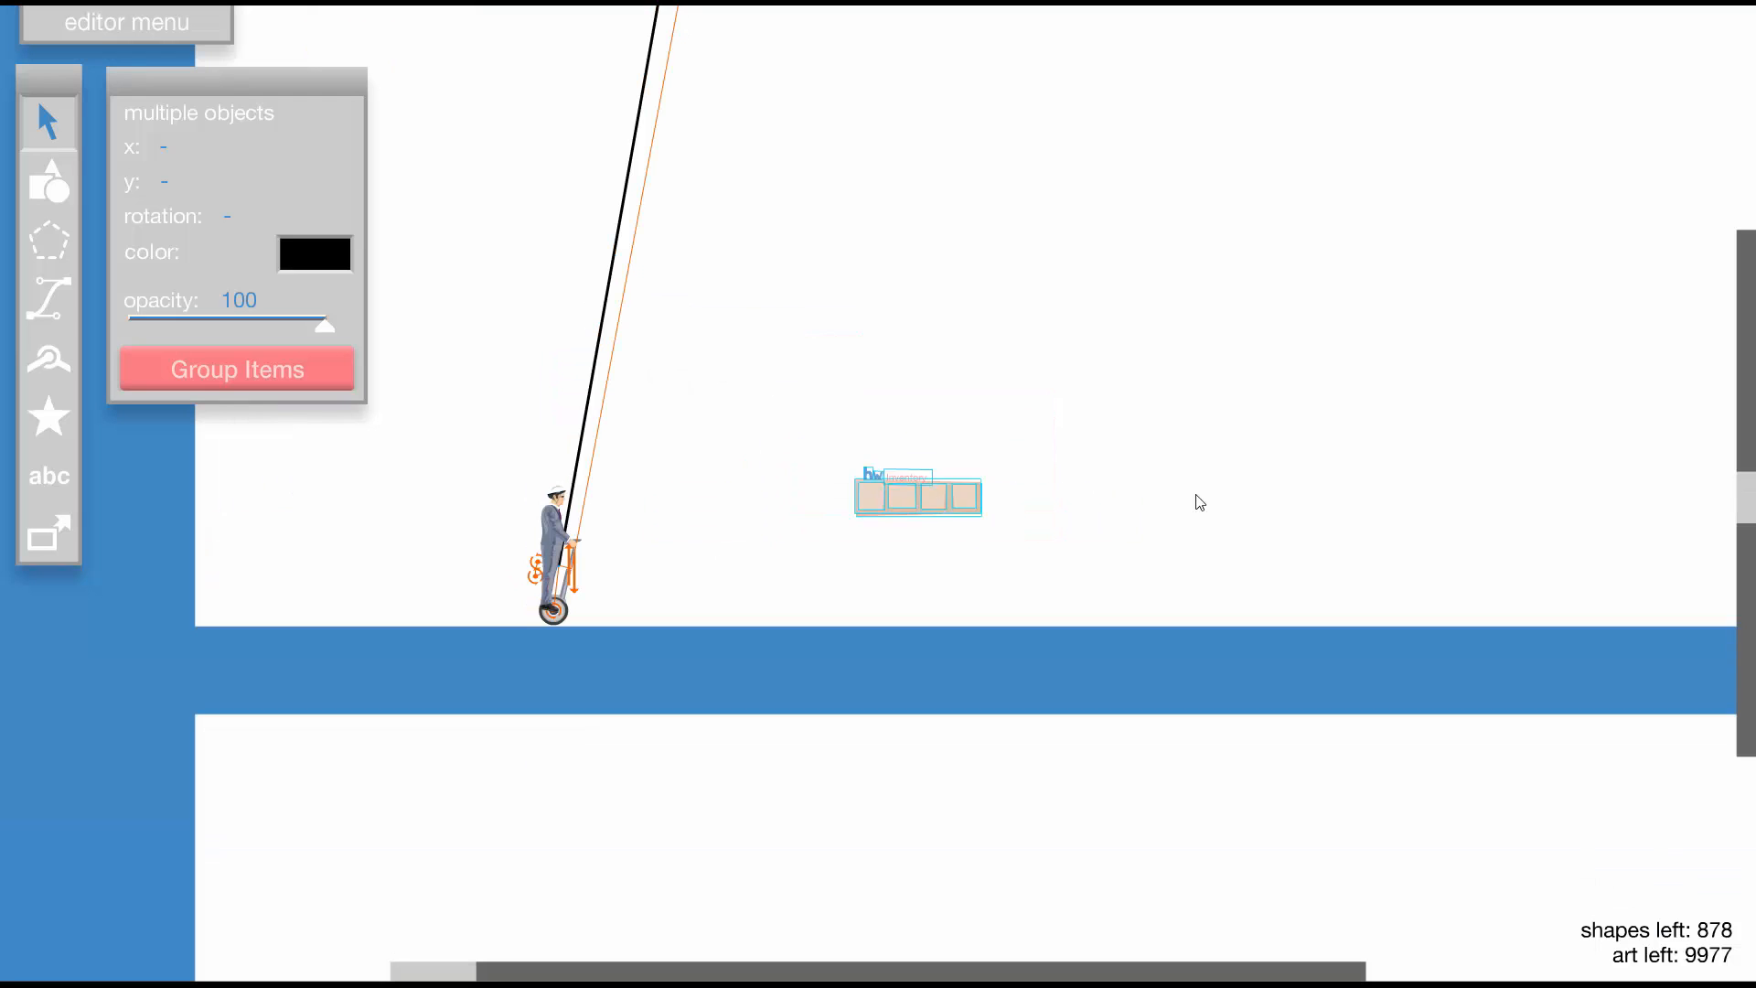
{"action": "left_click_drag", "start_coordinate": [915, 496], "coordinate": [1286, 501]}
{"action": "left_click_drag", "start_coordinate": [913, 431], "coordinate": [778, 472]}
{"action": "left_click_drag", "start_coordinate": [1208, 404], "coordinate": [1157, 489]}
{"action": "left_click", "coordinate": [1195, 406]}
{"action": "scroll", "coordinate": [1118, 486], "scroll_direction": "up", "scroll_amount": 1}
{"action": "scroll", "coordinate": [877, 558], "scroll_direction": "down", "scroll_amount": 1}
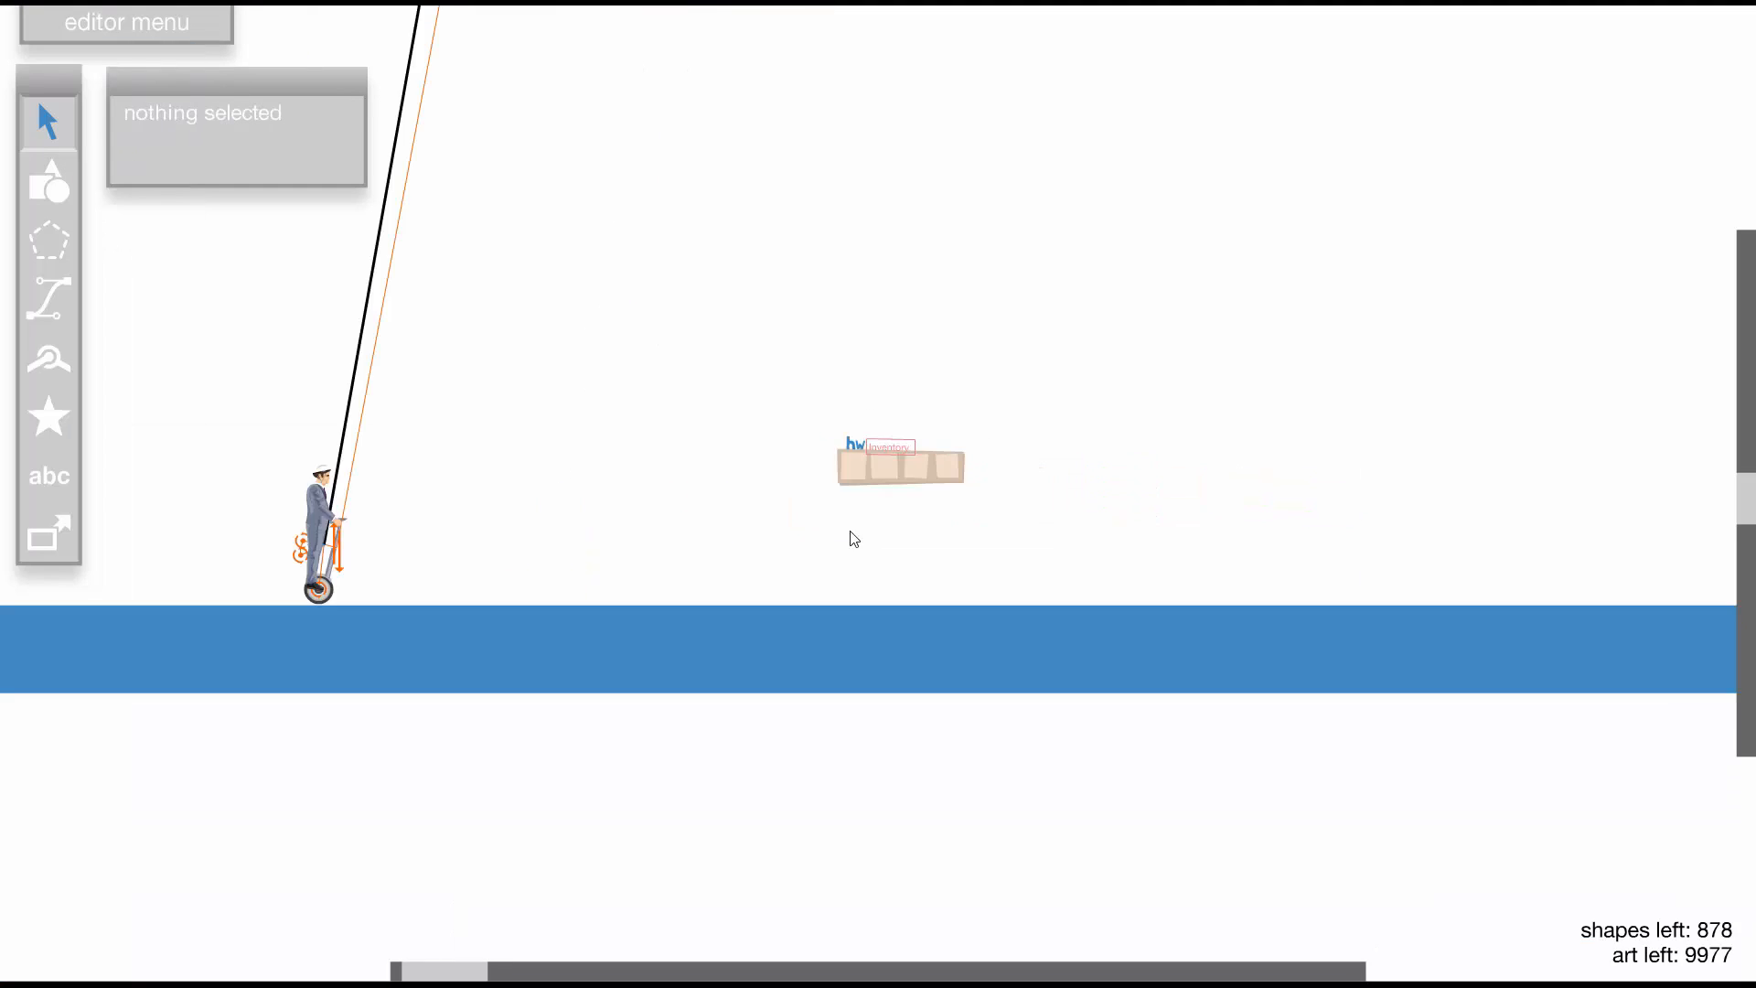
Test-run the level to check how the ungrouped inventory panel appears in play
{"action": "key", "text": "t"}
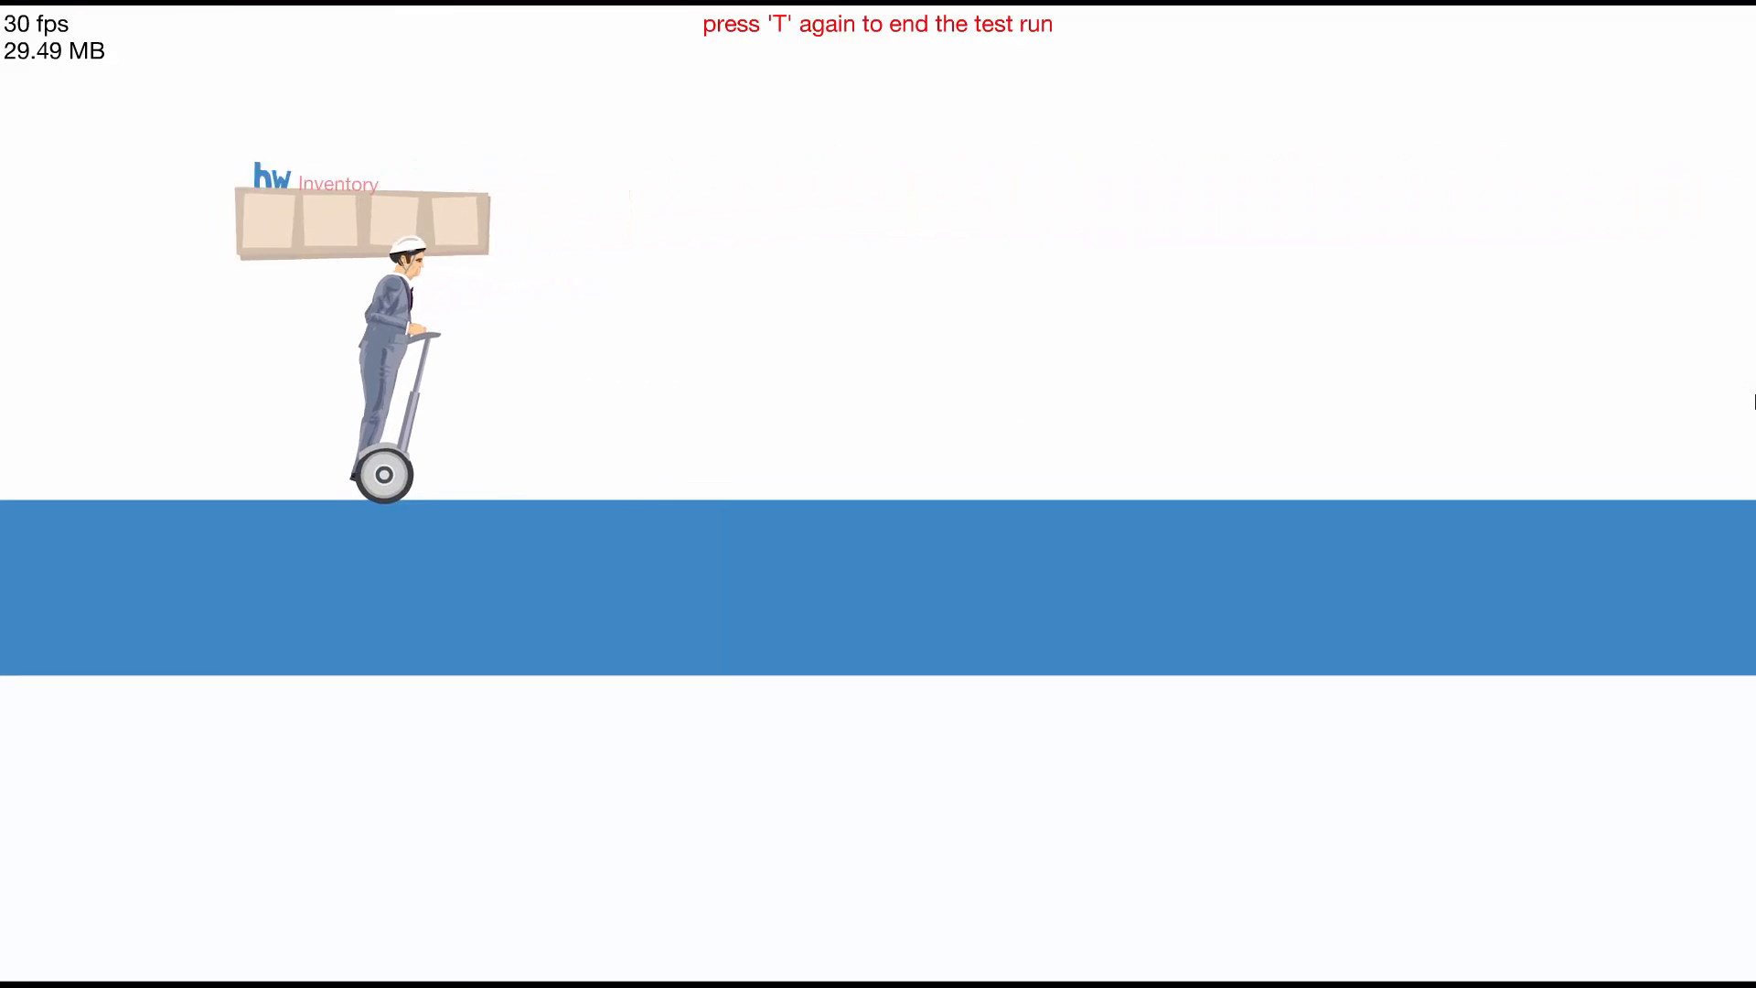
{"action": "key", "text": "Down"}
{"action": "key", "text": "t"}
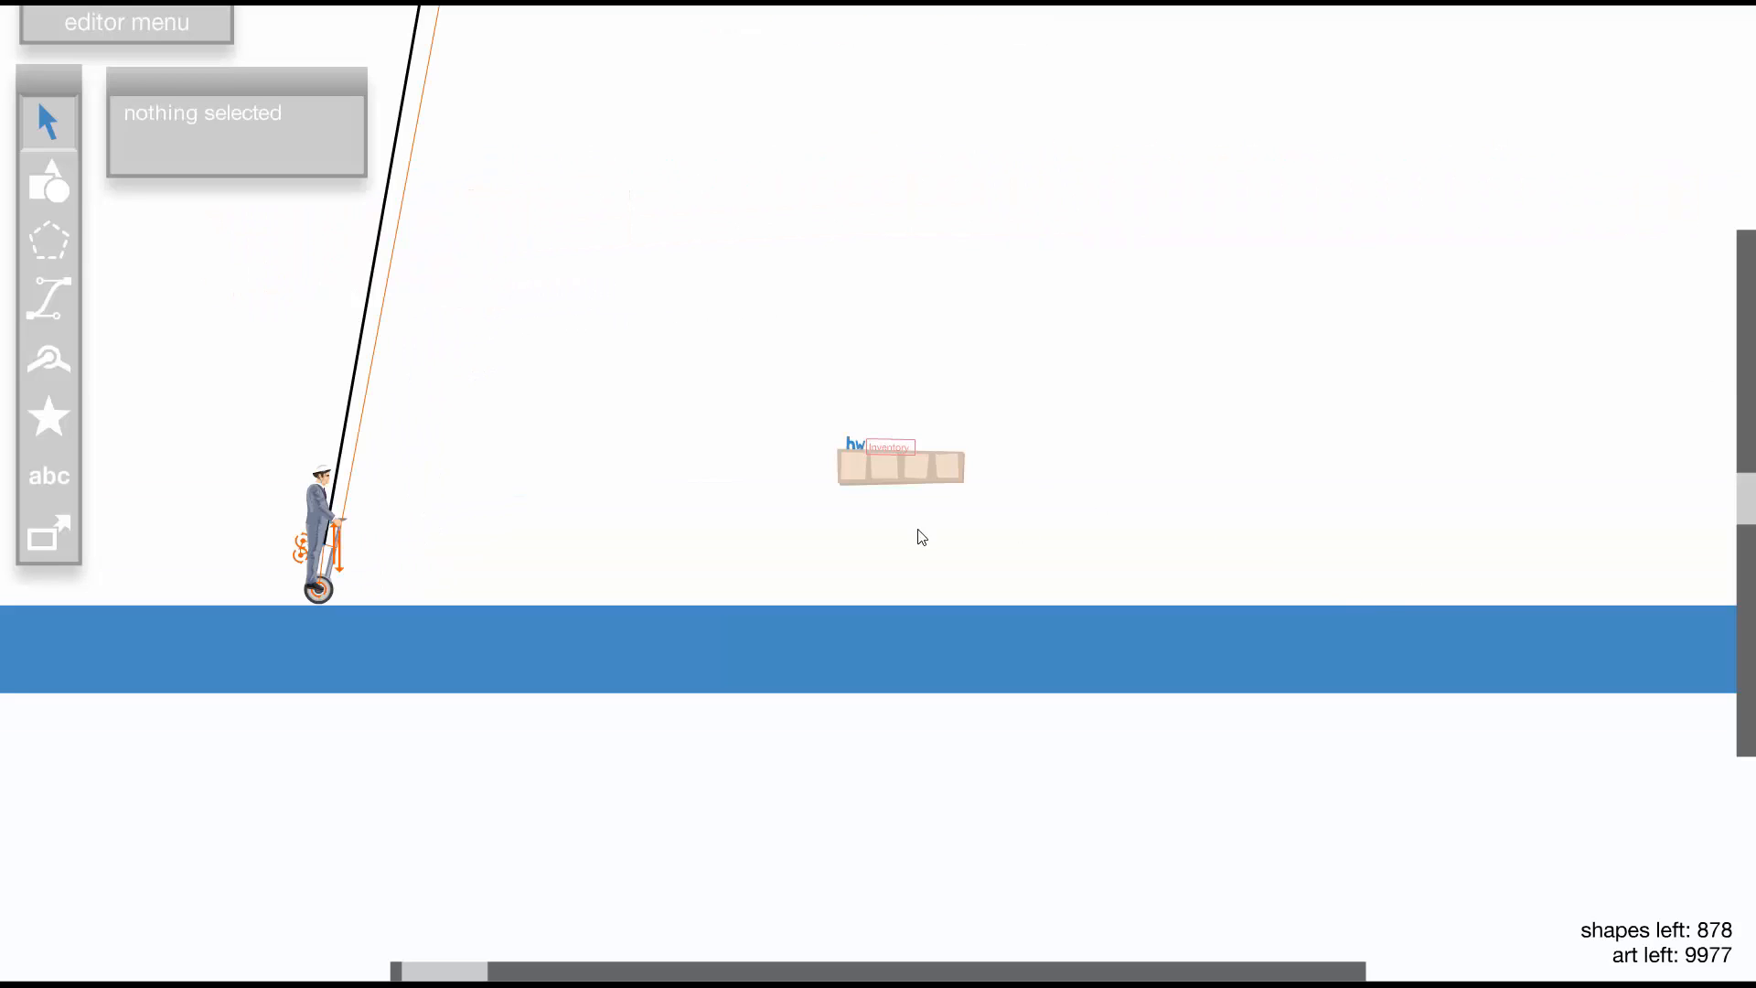
Place a non-fixed rectangle of width 55, height 133 and rotation -90 over the whole inventory panel
{"action": "key", "text": "plus"}
{"action": "key", "text": "plus"}
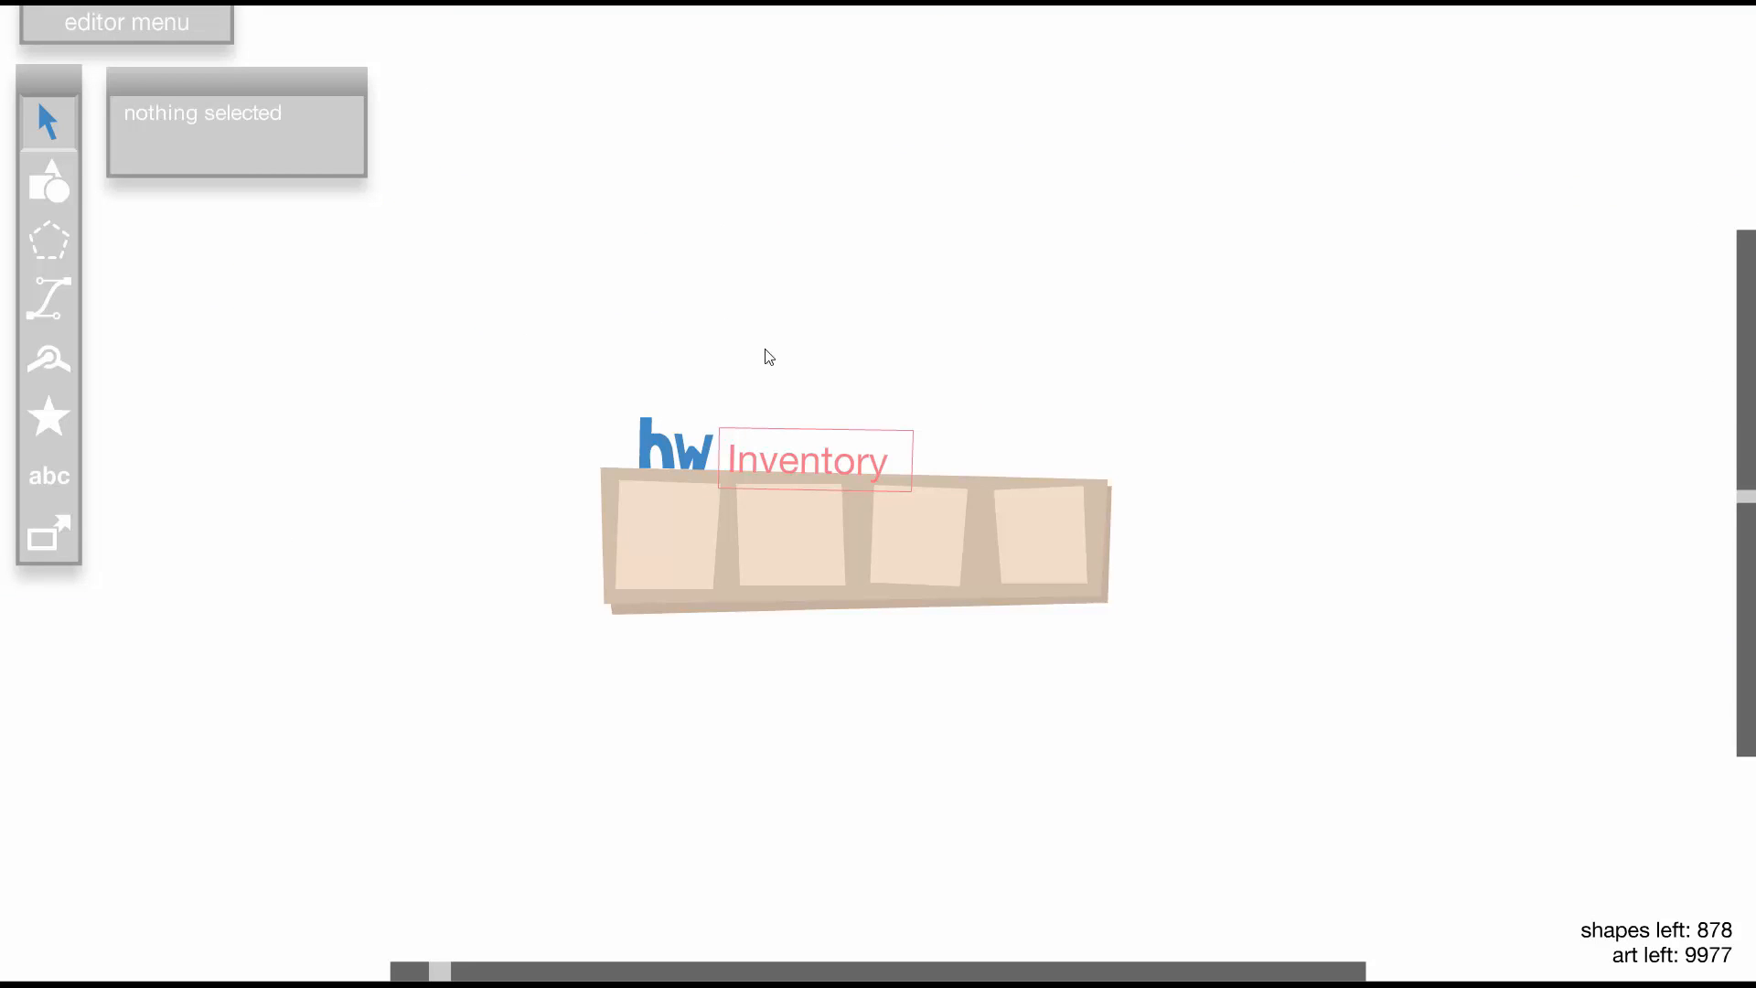
{"action": "left_click", "coordinate": [57, 170]}
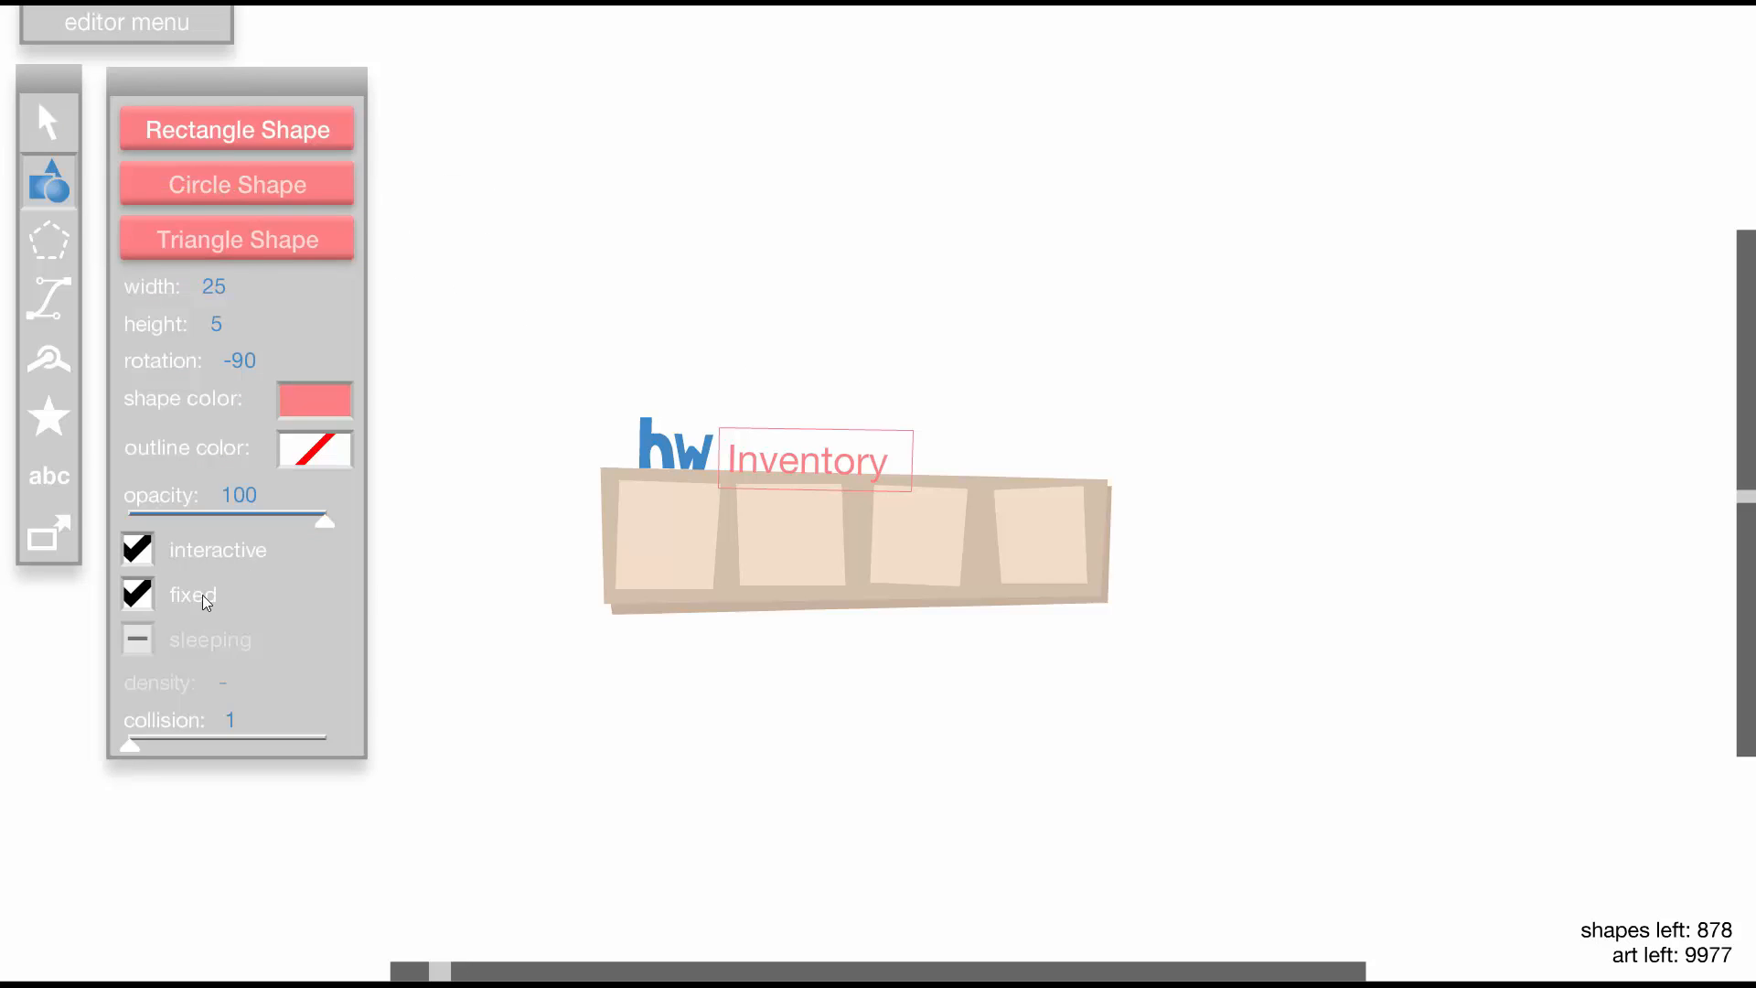
{"action": "left_click", "coordinate": [138, 595]}
{"action": "key", "text": "shift+d"}
{"action": "key", "text": "shift+w"}
{"action": "key", "text": "shift+w"}
{"action": "key", "text": "shift+w"}
{"action": "key", "text": "shift+w"}
{"action": "key", "text": "shift+w"}
{"action": "key", "text": "shift+w"}
{"action": "key", "text": "shift+w"}
{"action": "key", "text": "shift+w"}
{"action": "key", "text": "shift+w"}
{"action": "key", "text": "shift+w"}
{"action": "key", "text": "shift+w"}
{"action": "key", "text": "shift+w"}
{"action": "key", "text": "shift+w"}
{"action": "key", "text": "shift+d"}
{"action": "key", "text": "shift+d"}
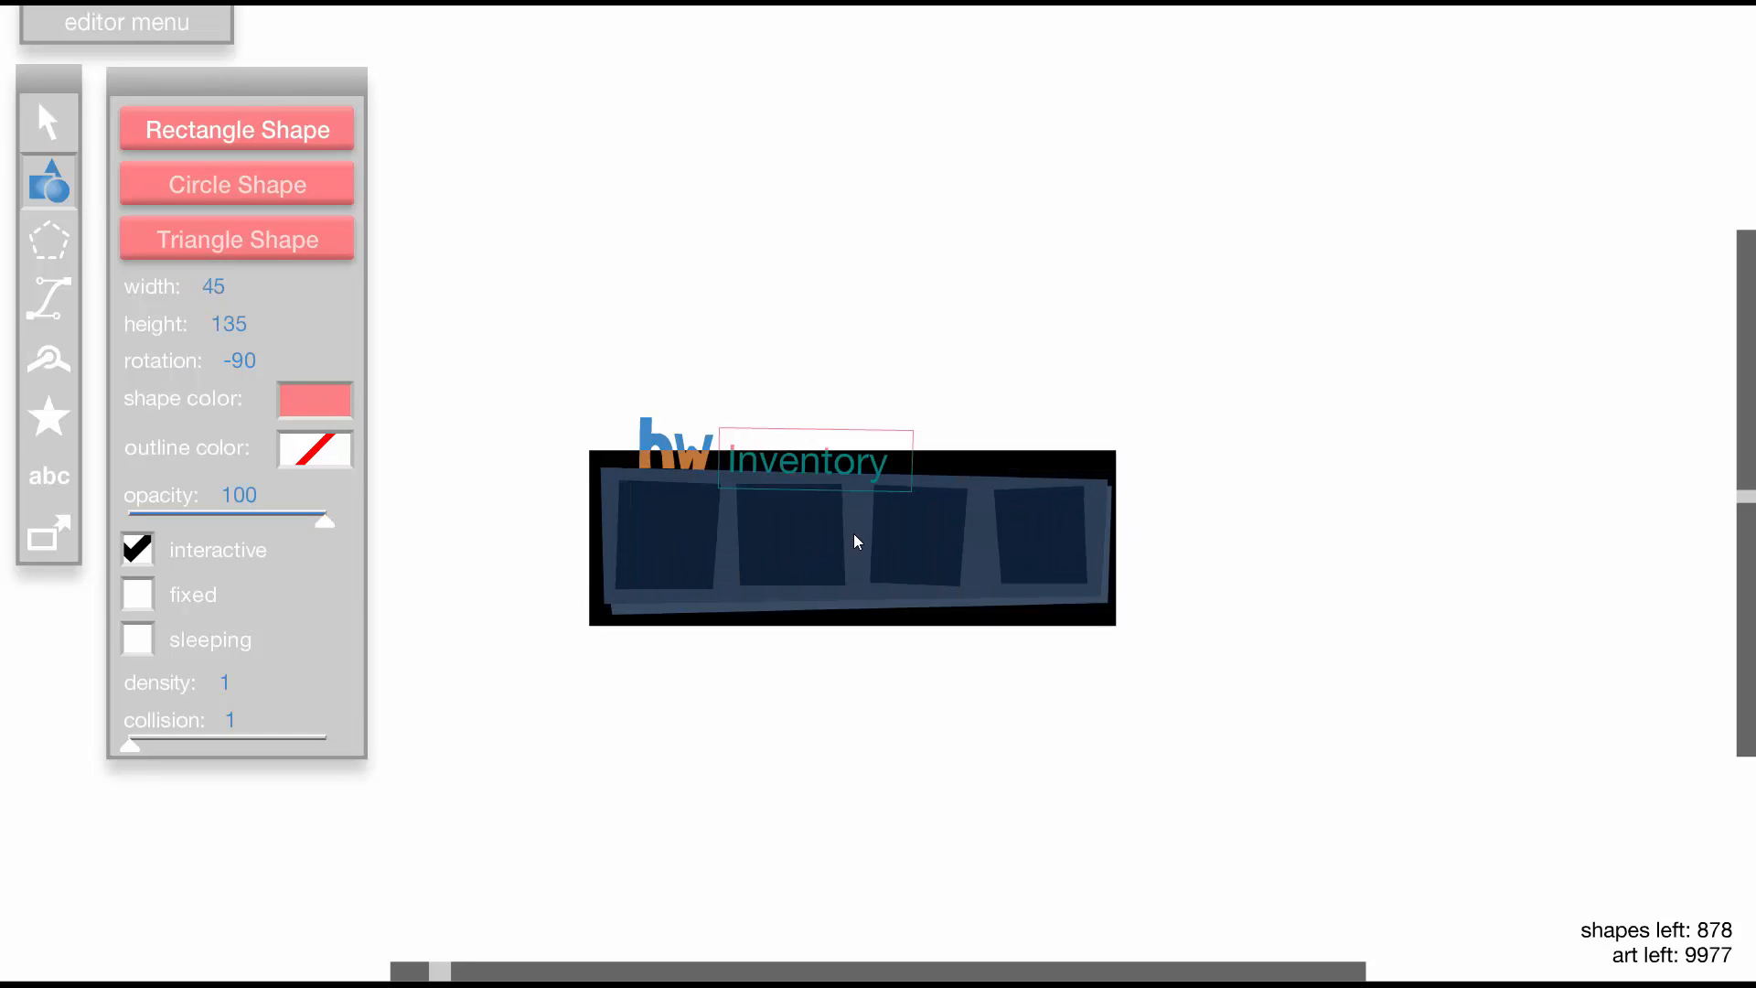
{"action": "key", "text": "s"}
{"action": "key", "text": "s"}
{"action": "left_click", "coordinate": [853, 519]}
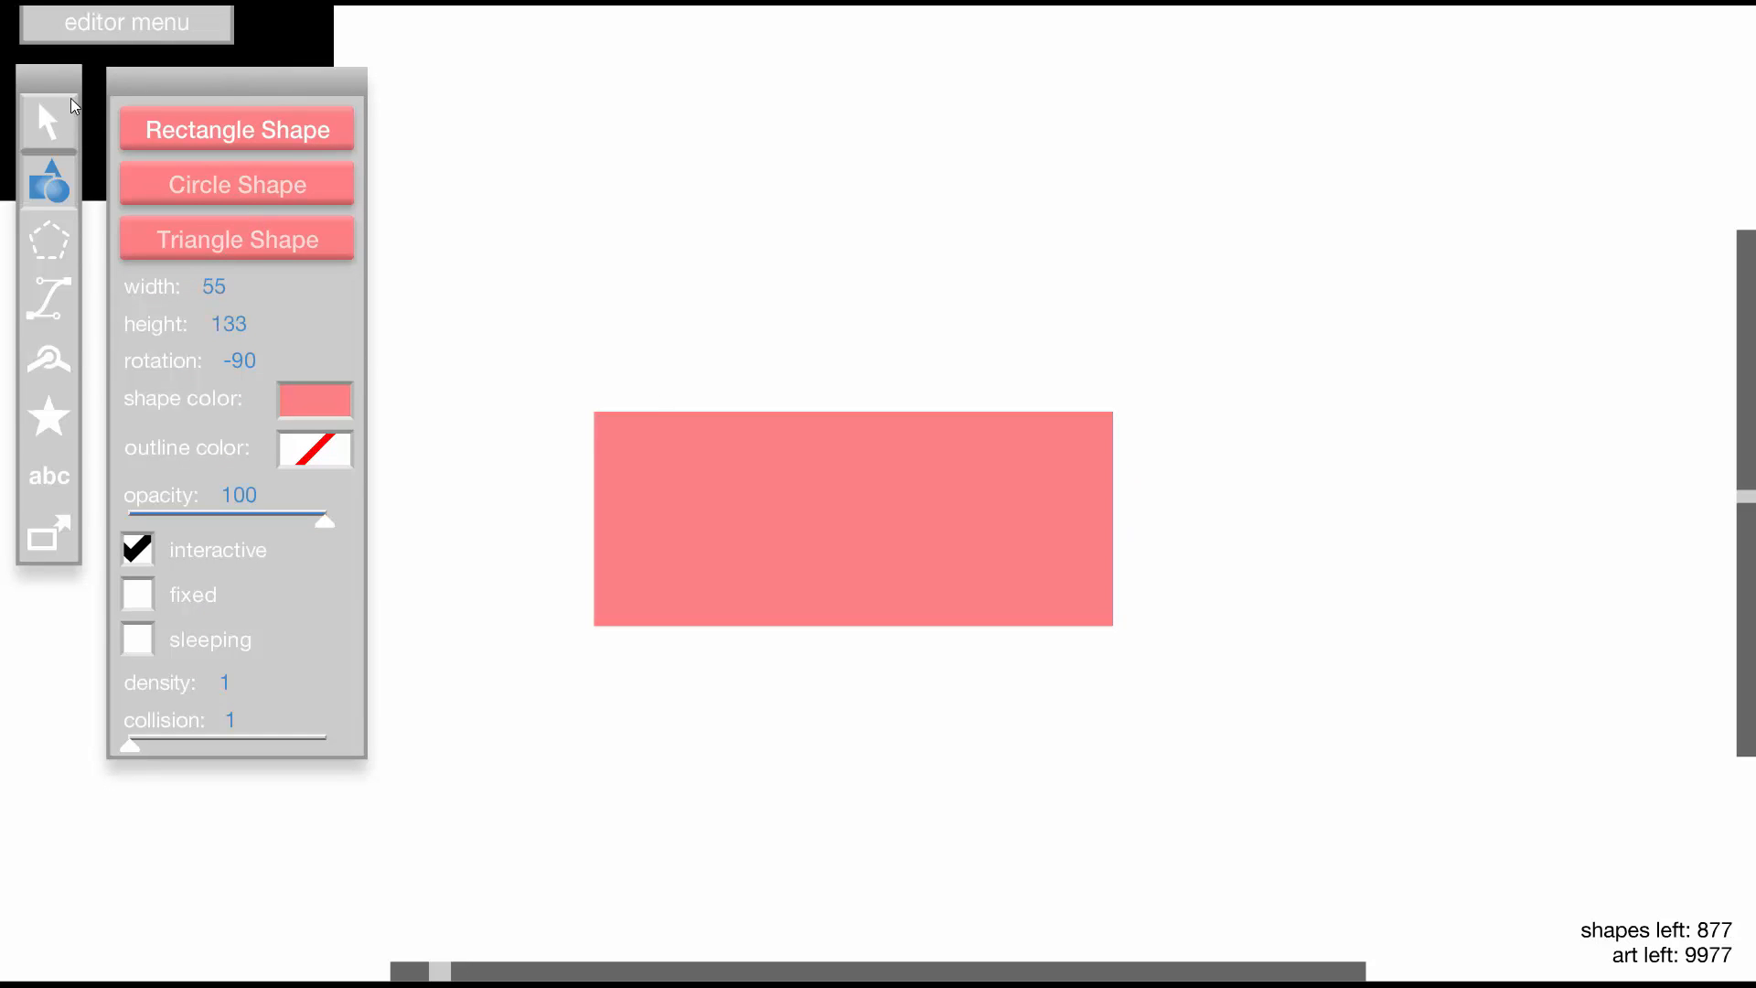
Recolor the rectangle green and send it behind the inventory artwork
{"action": "left_click", "coordinate": [48, 122]}
{"action": "left_click", "coordinate": [794, 524]}
{"action": "left_click", "coordinate": [315, 324]}
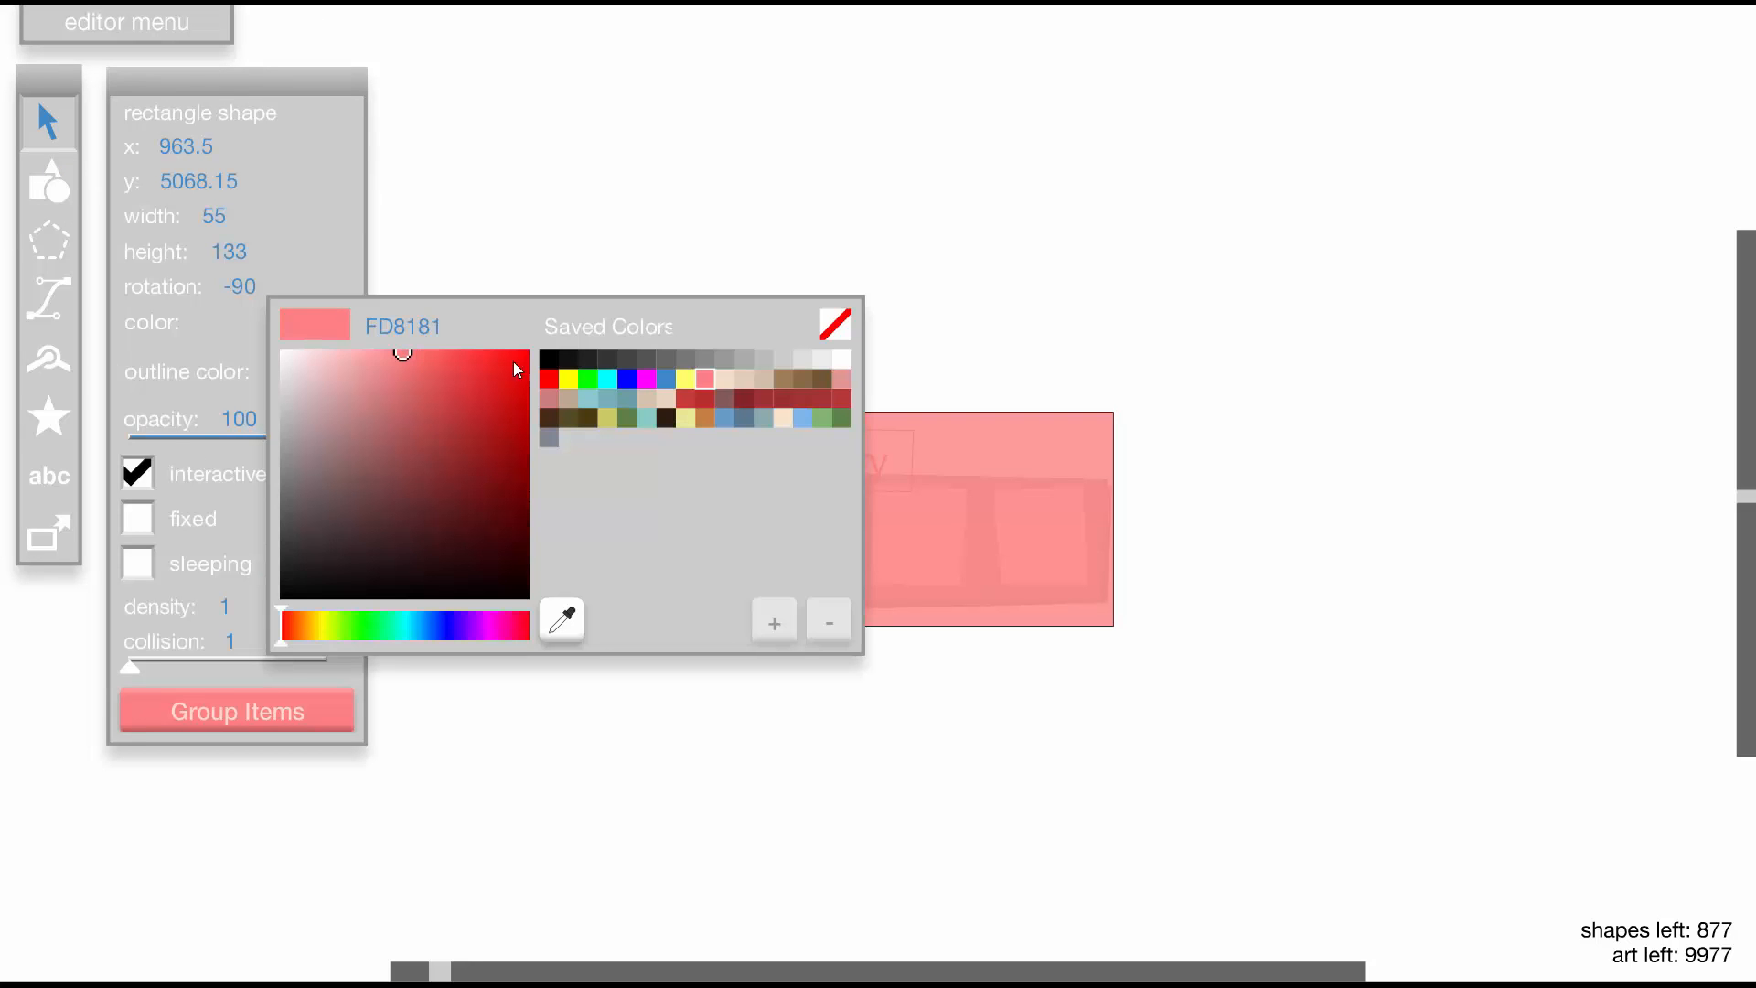
{"action": "left_click", "coordinate": [842, 418]}
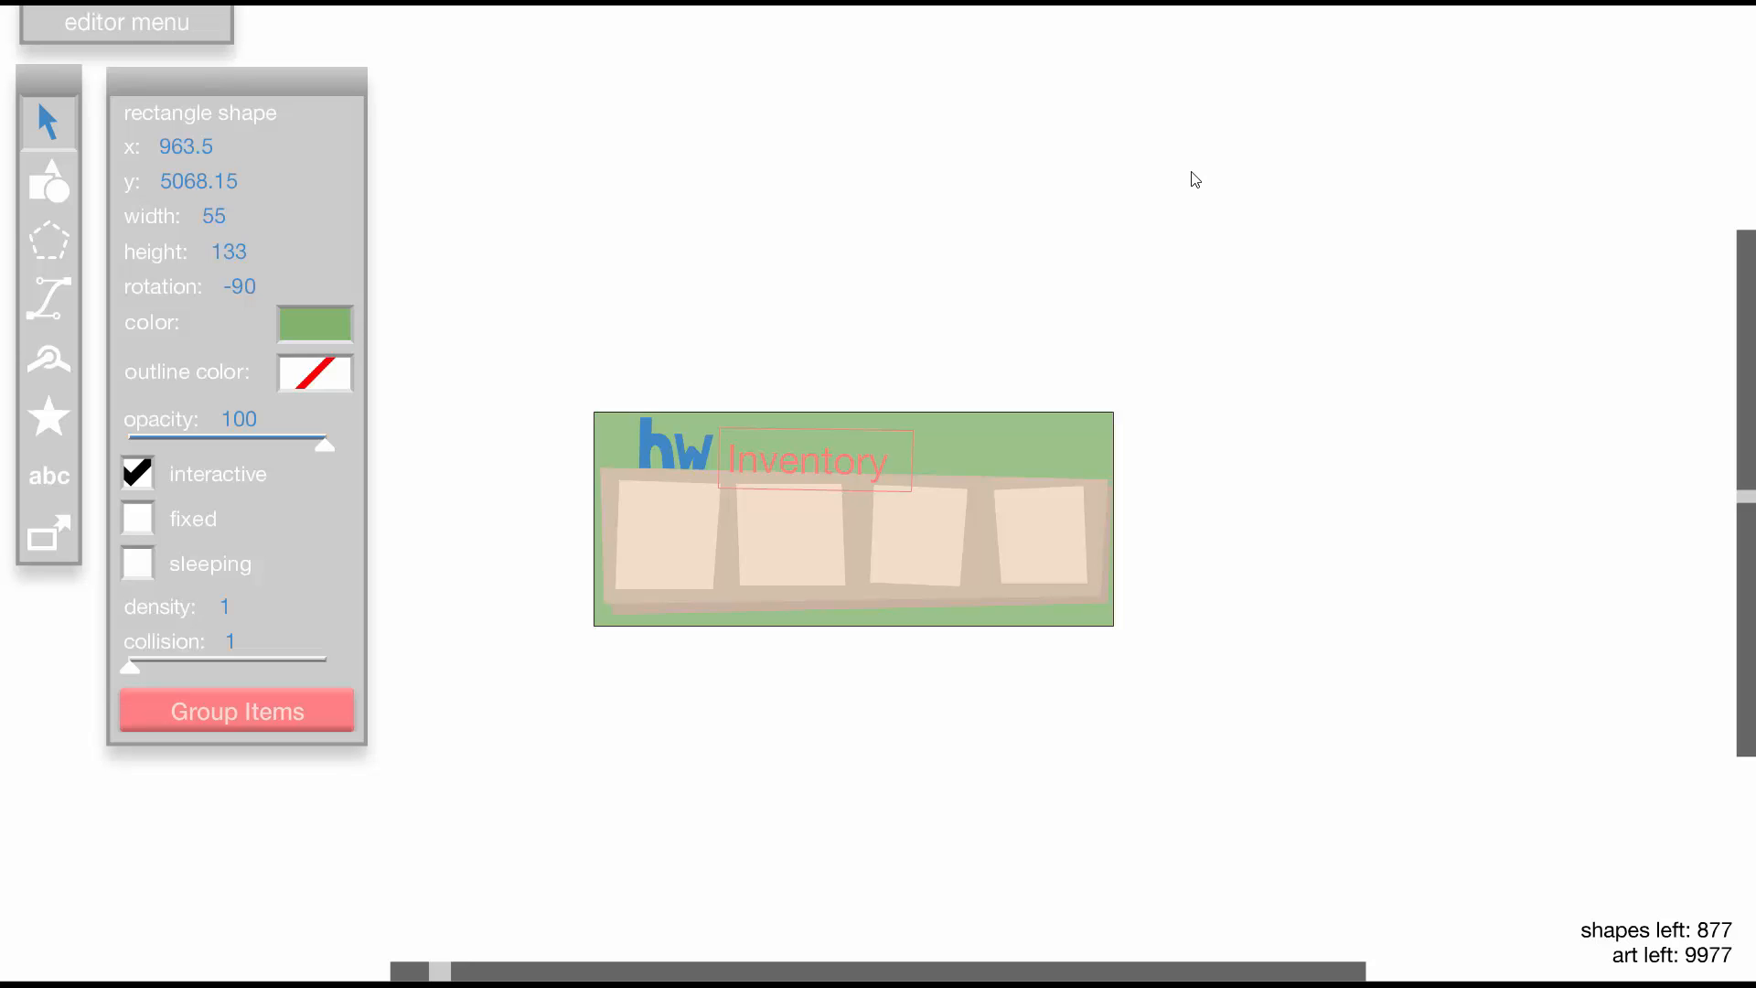
Group the inventory artwork and text with the green rectangle
{"action": "left_click", "coordinate": [1196, 179]}
{"action": "left_click_drag", "start_coordinate": [622, 374], "coordinate": [1160, 616]}
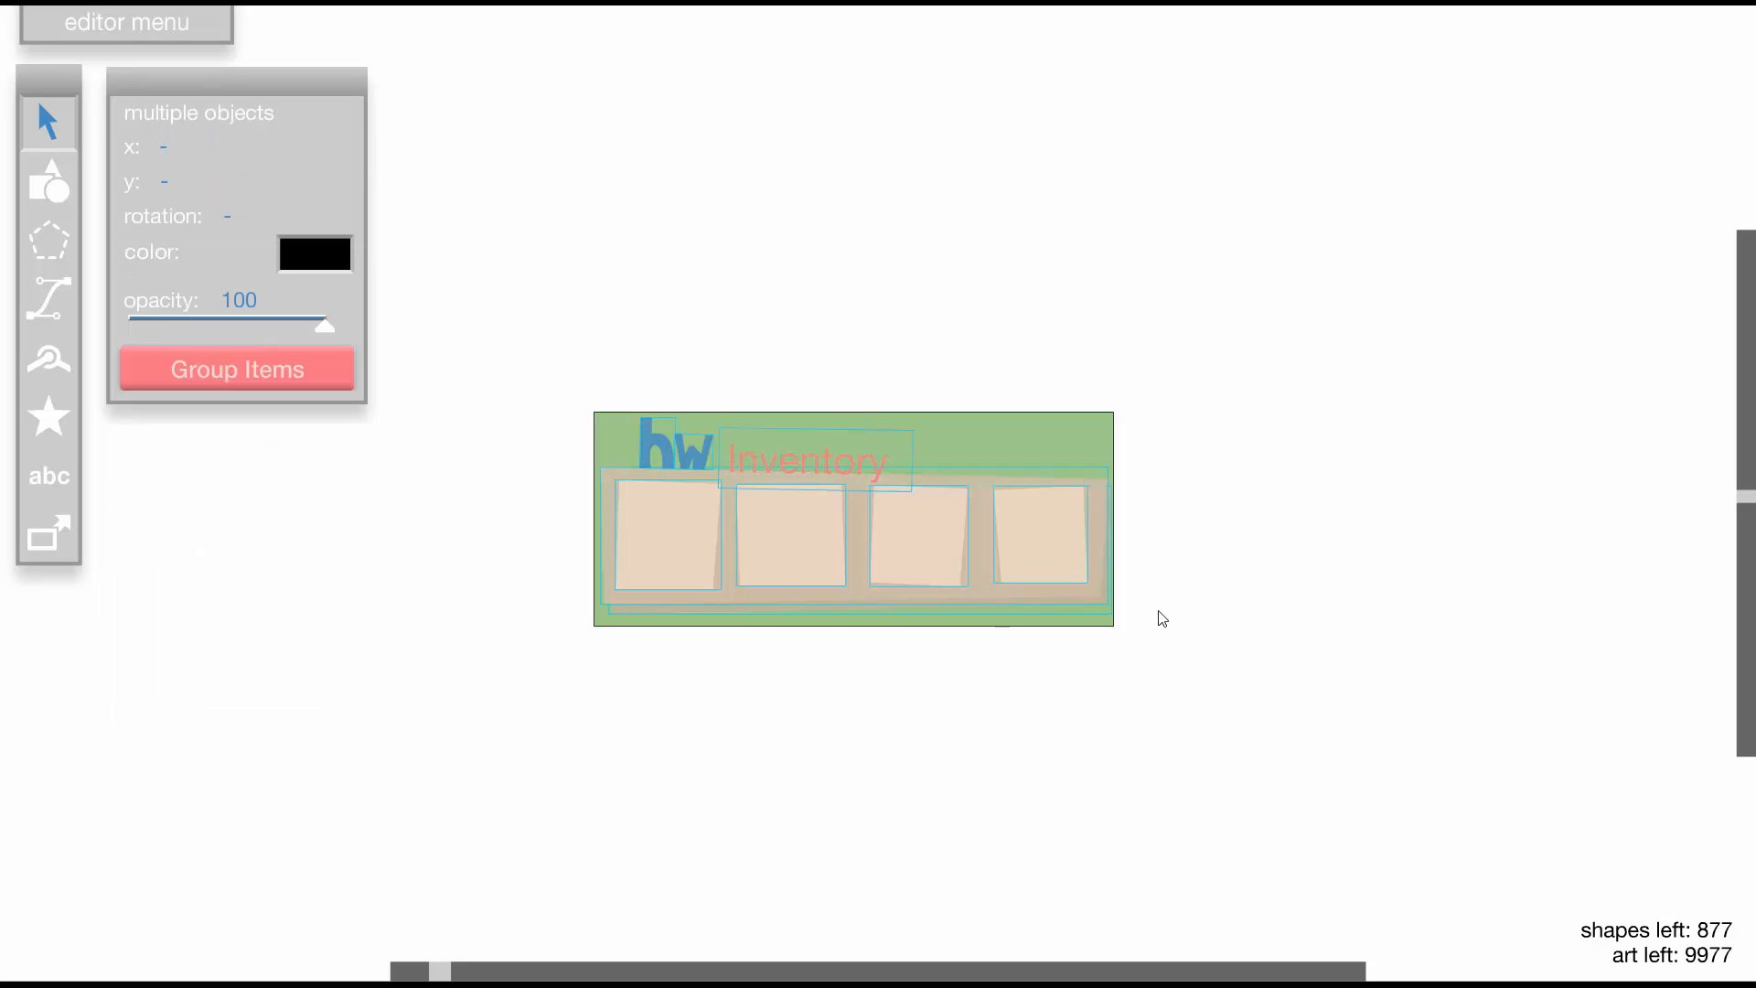
{"action": "left_click", "coordinate": [204, 376]}
Test-run the level to check how the grouped inventory panel behaves as a physical object
{"action": "scroll", "coordinate": [942, 298], "scroll_direction": "down", "scroll_amount": 5}
{"action": "key", "text": "t"}
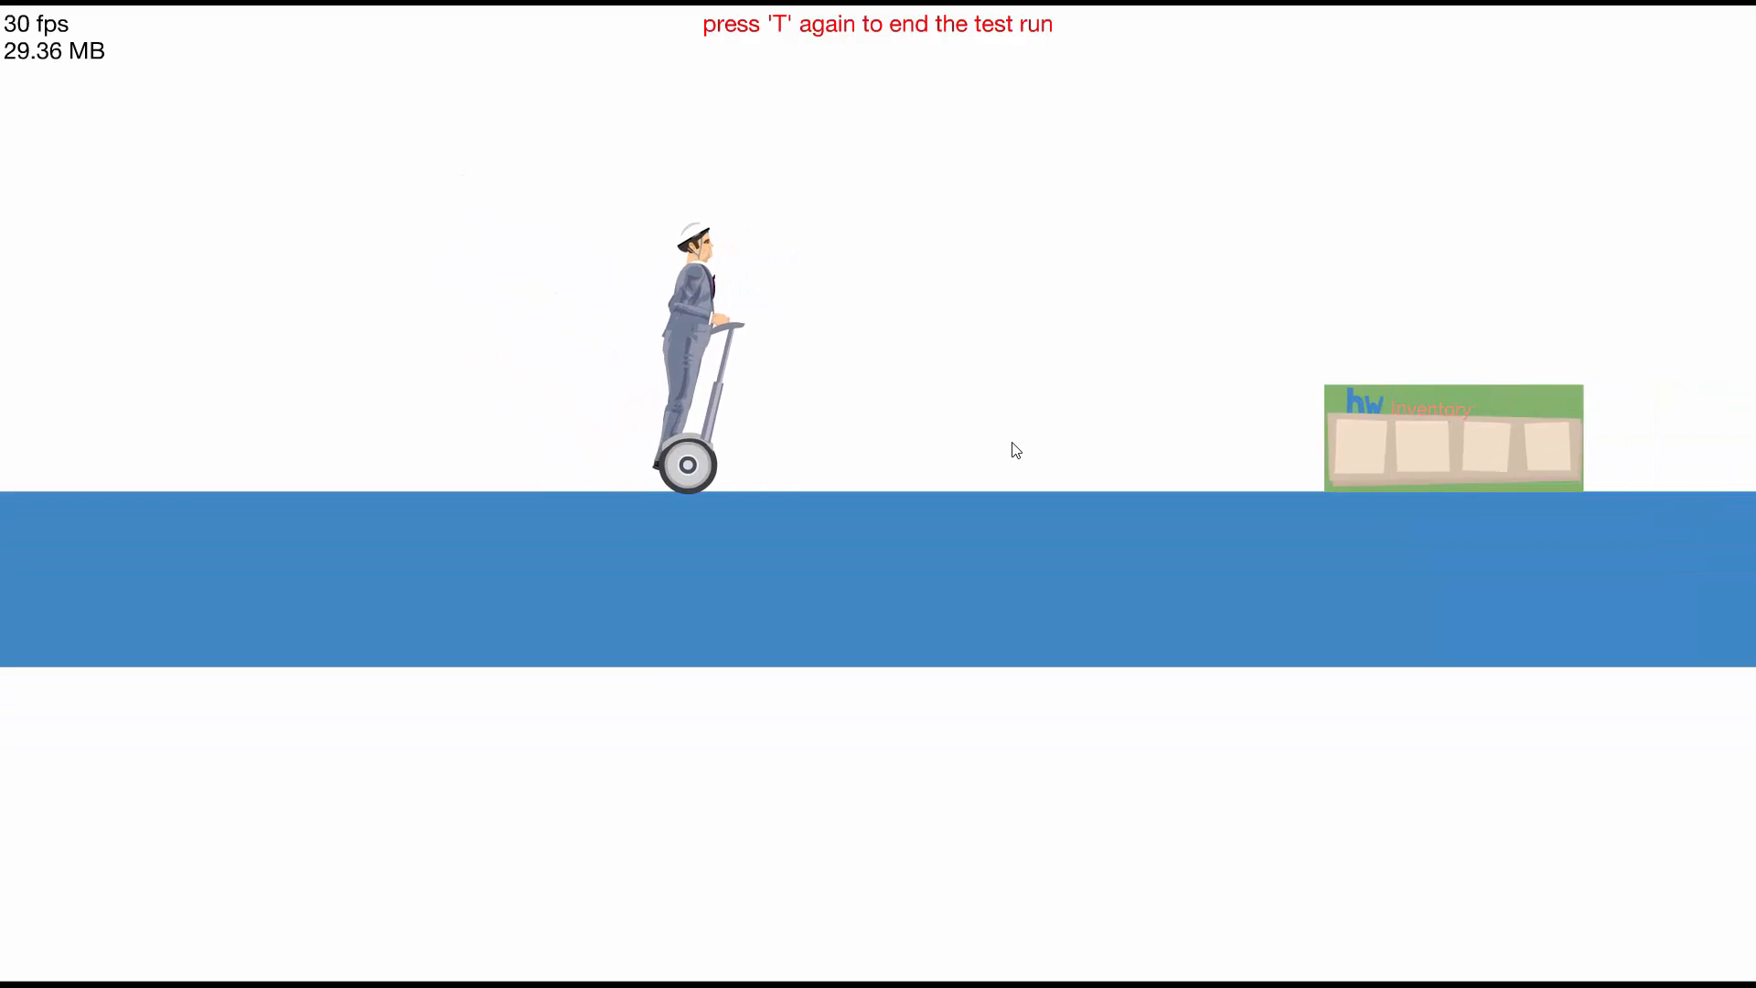
{"action": "key", "text": "space"}
{"action": "key", "text": "t"}
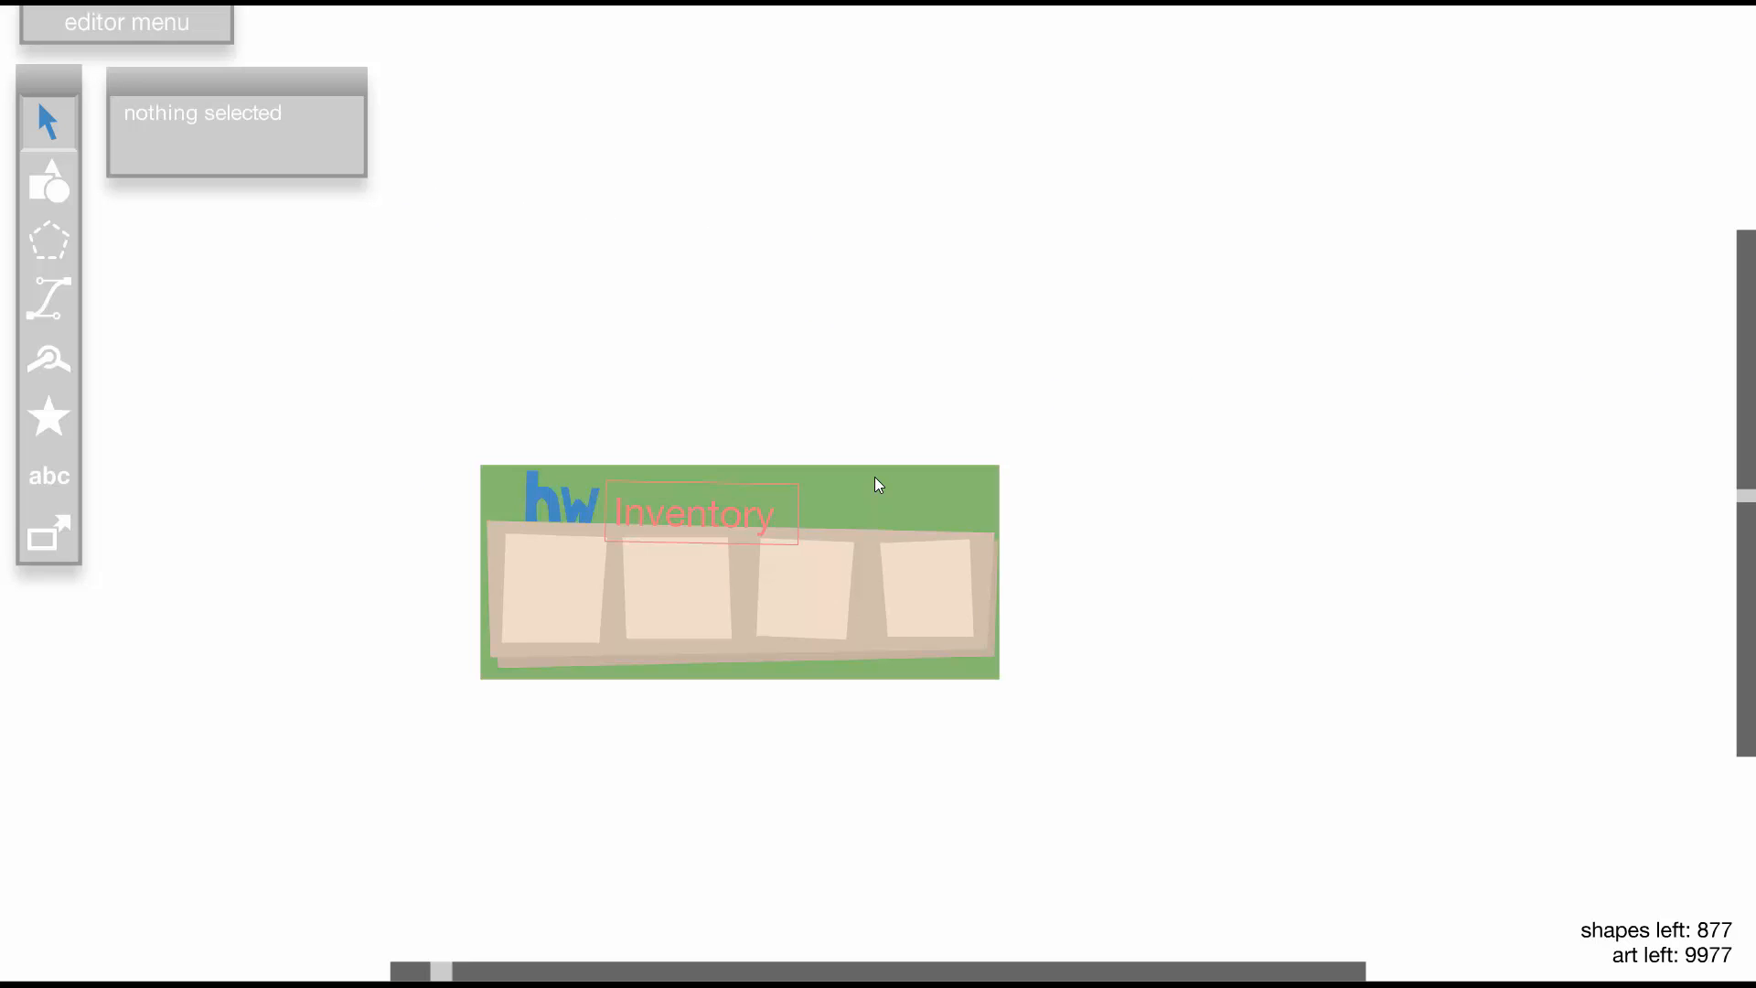
Raise the collision setting of the green rectangle inside the inventory group
{"action": "left_click", "coordinate": [875, 483]}
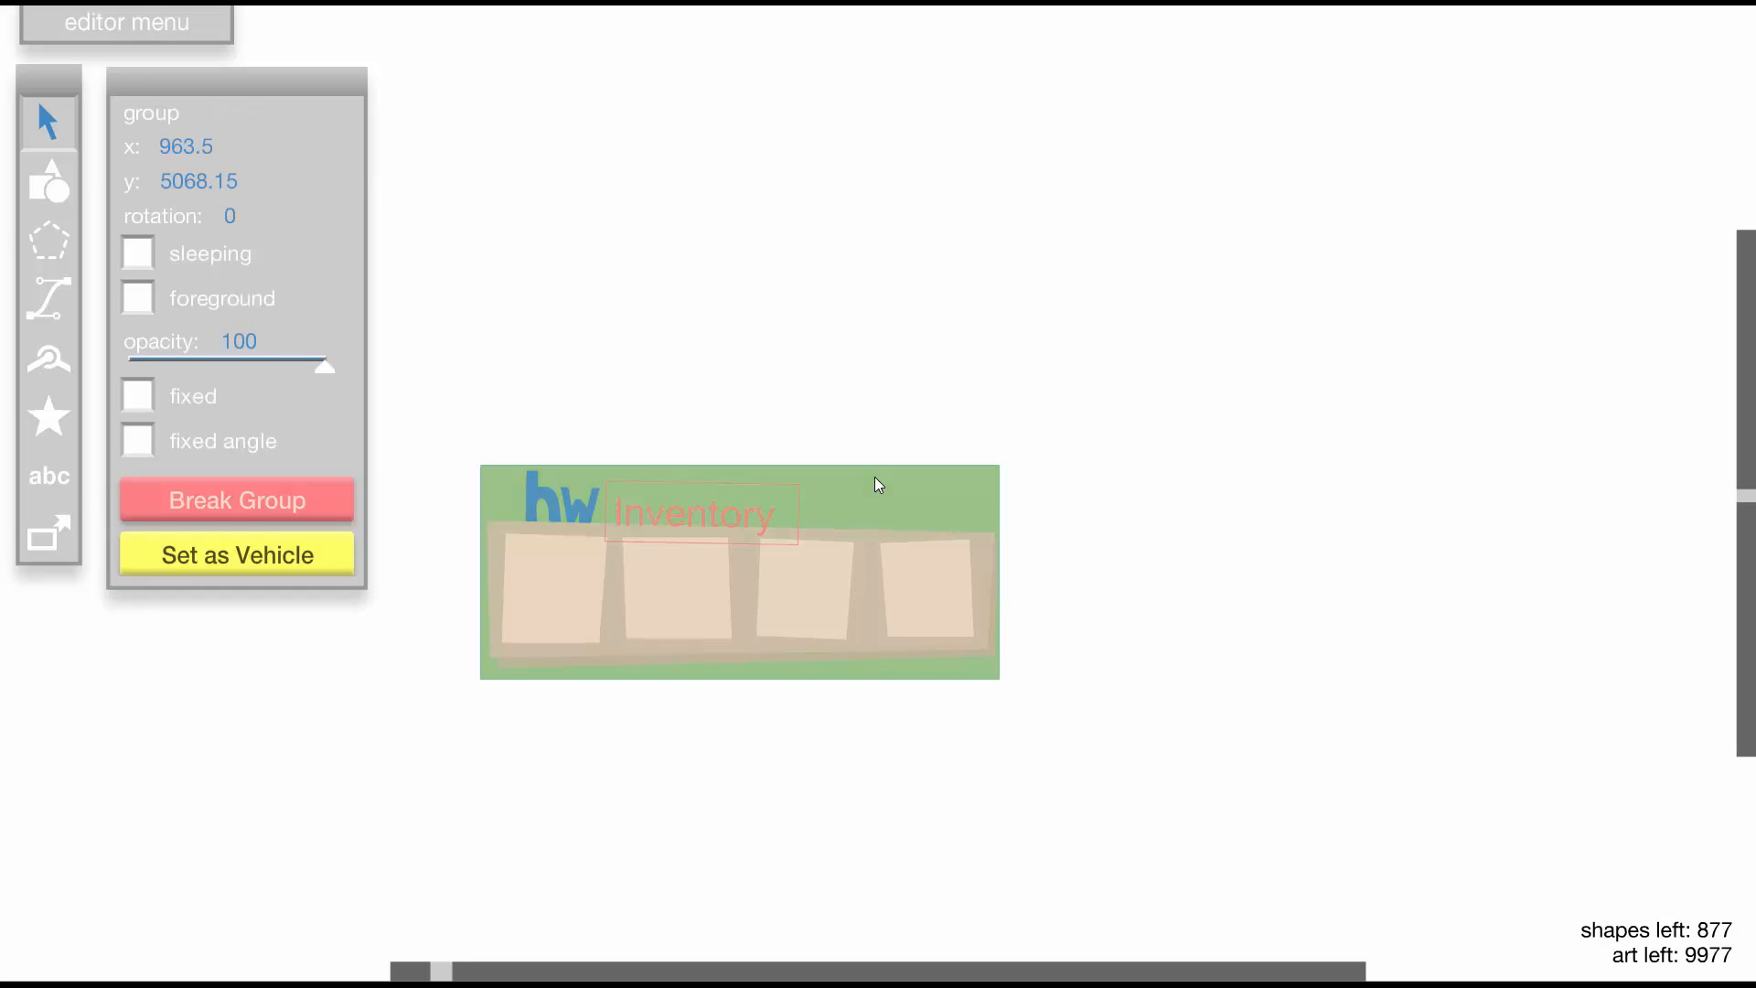
{"action": "left_click", "coordinate": [875, 483]}
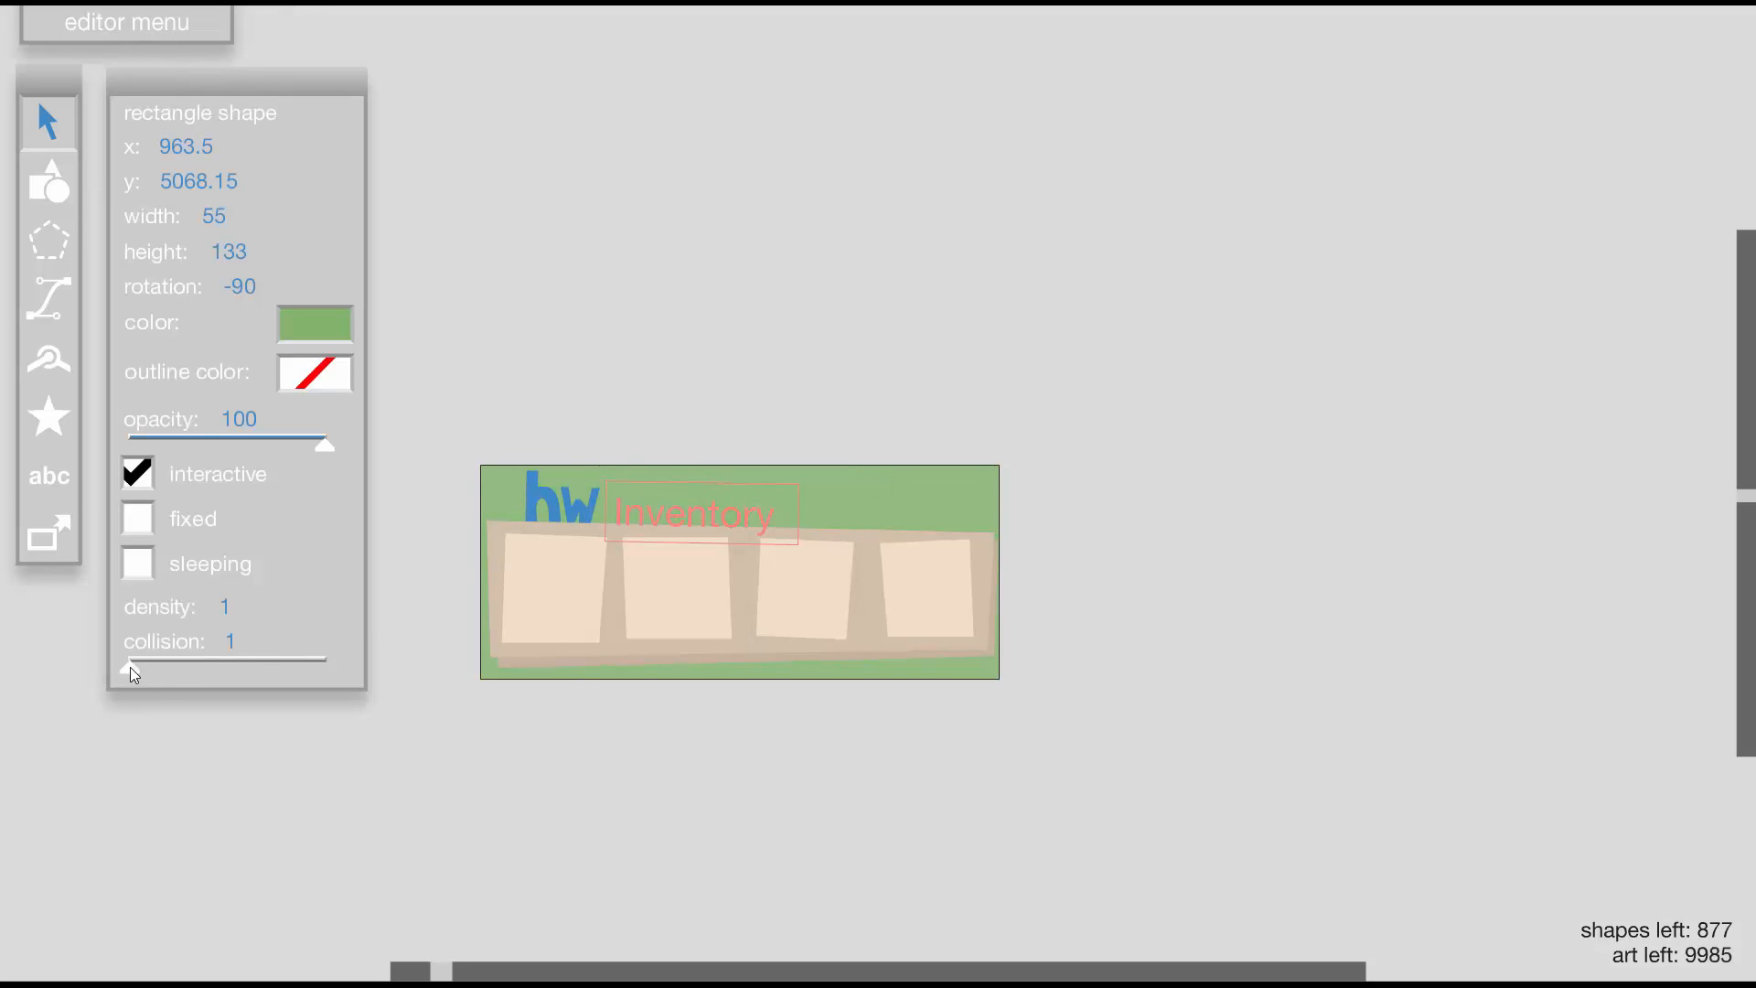
{"action": "left_click_drag", "start_coordinate": [130, 667], "coordinate": [203, 666]}
{"action": "left_click", "coordinate": [612, 358]}
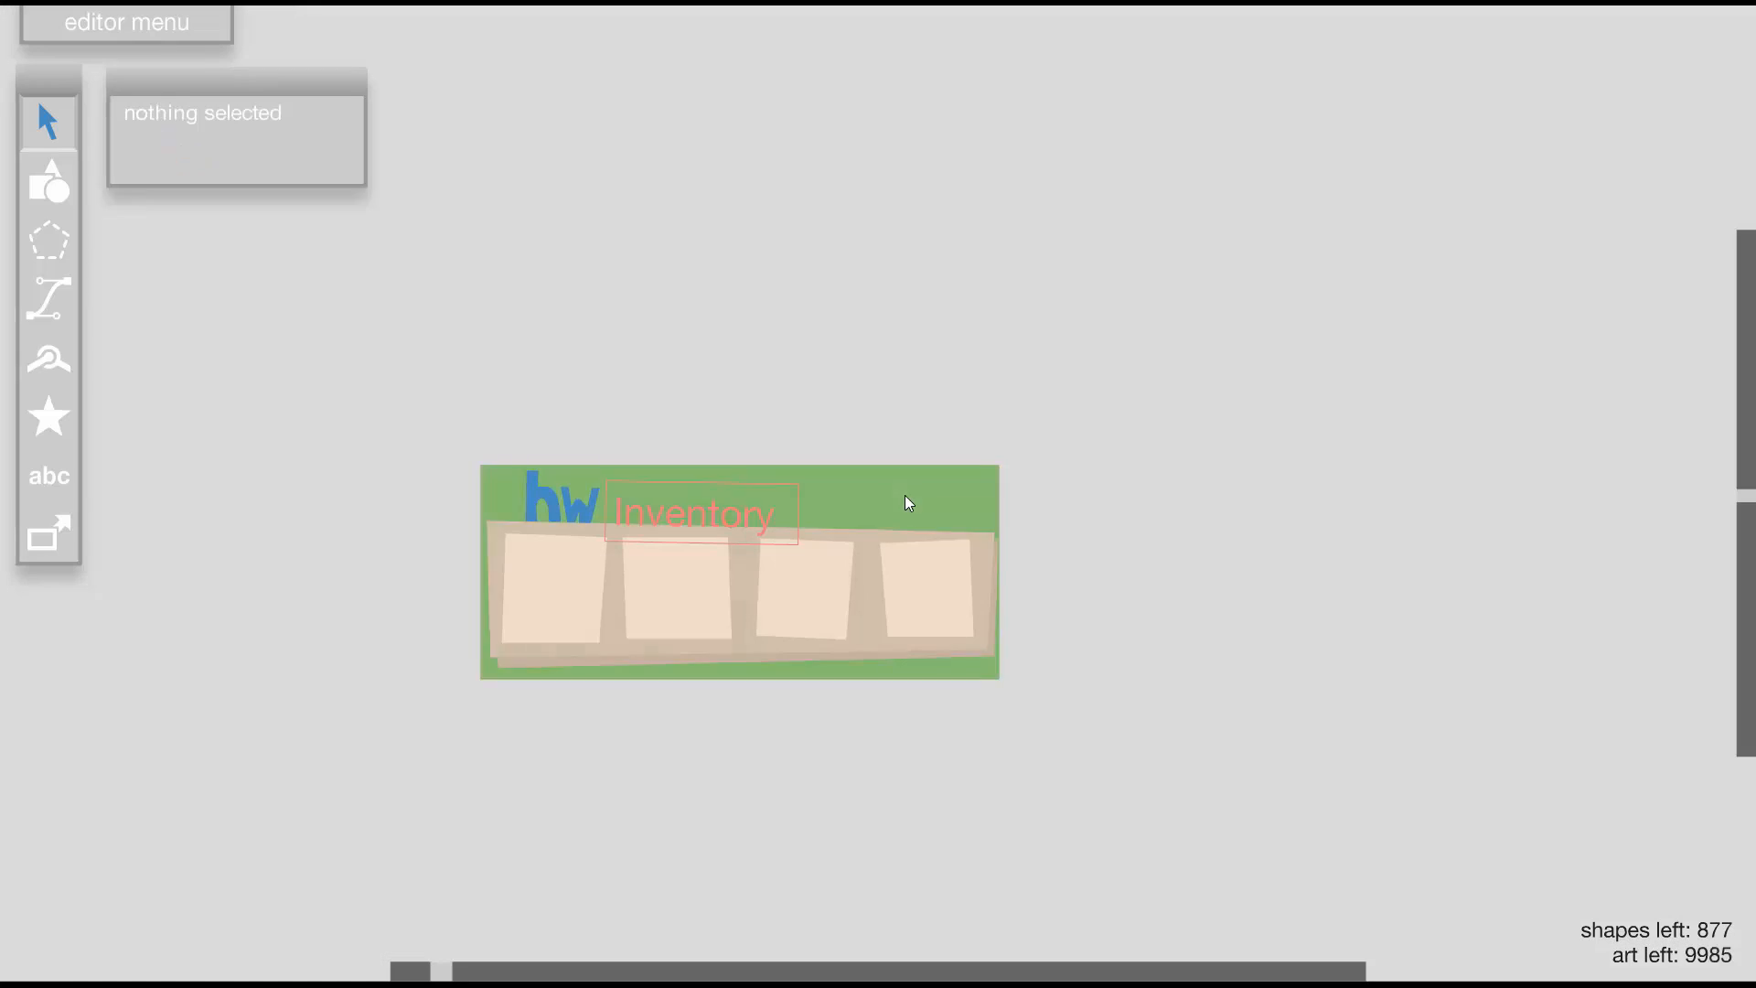
Make the green rectangle in the inventory group fully transparent and leave group editing
{"action": "left_click", "coordinate": [903, 496]}
{"action": "left_click", "coordinate": [864, 358]}
{"action": "left_click", "coordinate": [834, 519]}
{"action": "left_click_drag", "start_coordinate": [326, 446], "coordinate": [123, 439]}
{"action": "left_click", "coordinate": [866, 390]}
{"action": "left_click", "coordinate": [865, 389]}
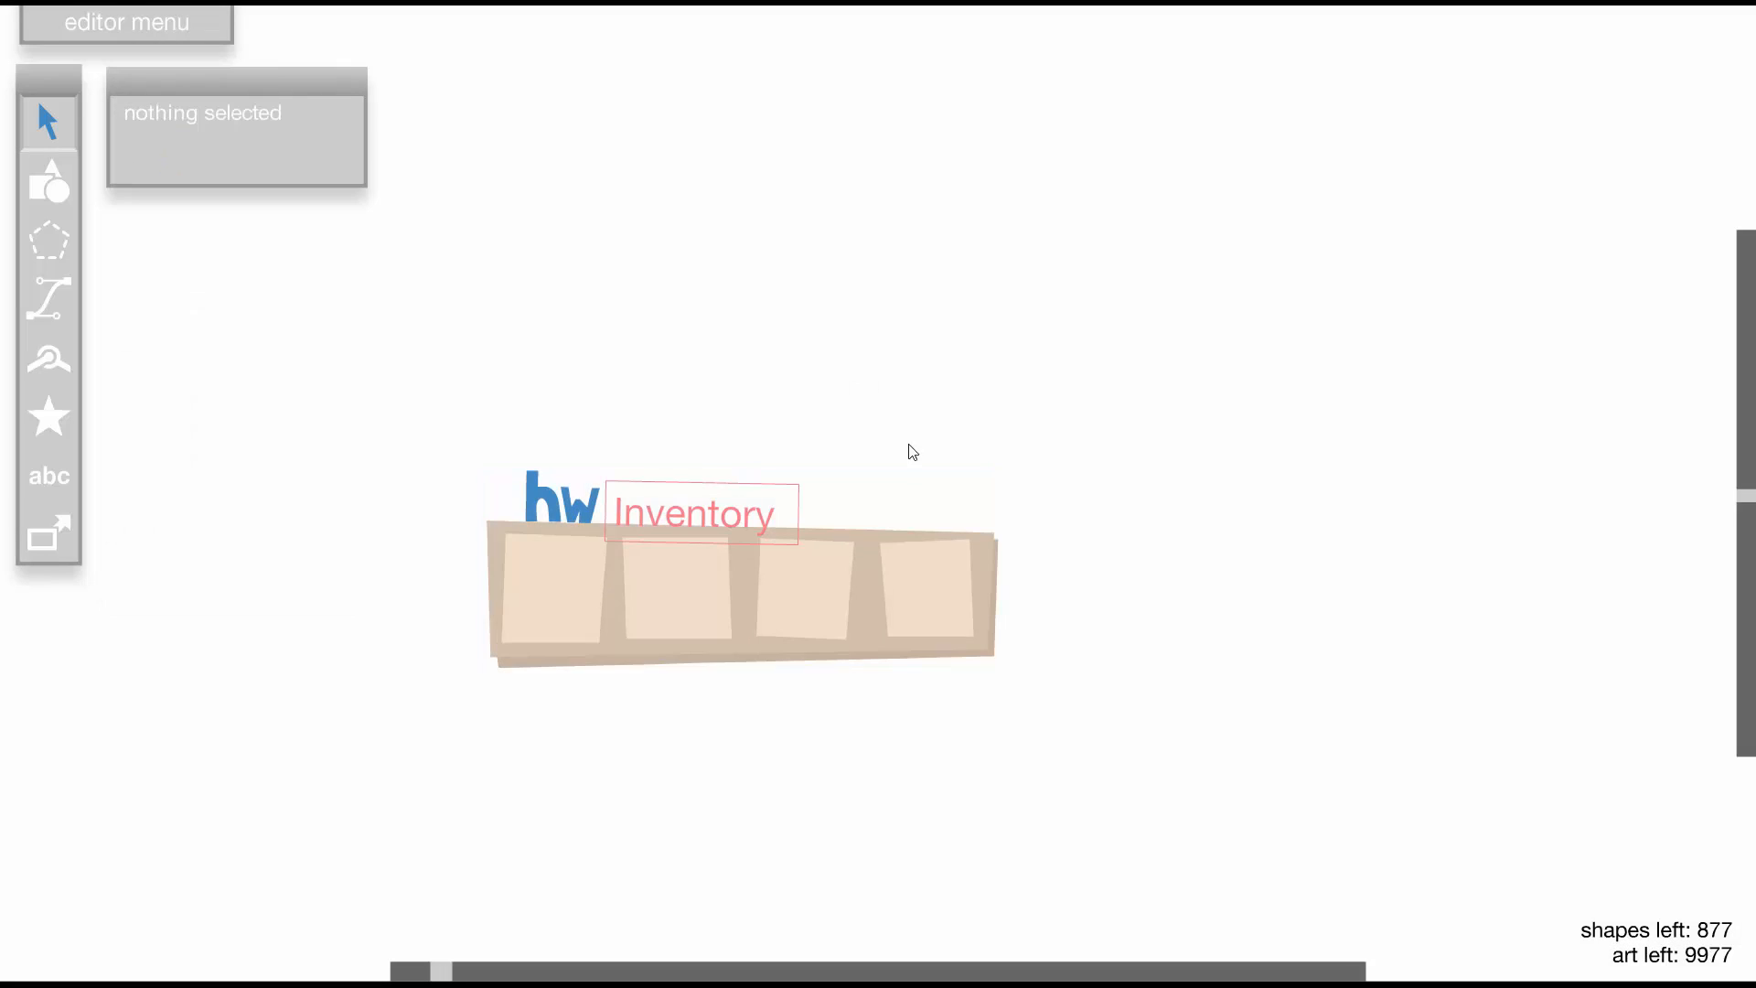
Test-run the level with the transparent rectangle behind the inventory panel
{"action": "key", "text": "t"}
{"action": "key", "text": "t"}
{"action": "key", "text": "t"}
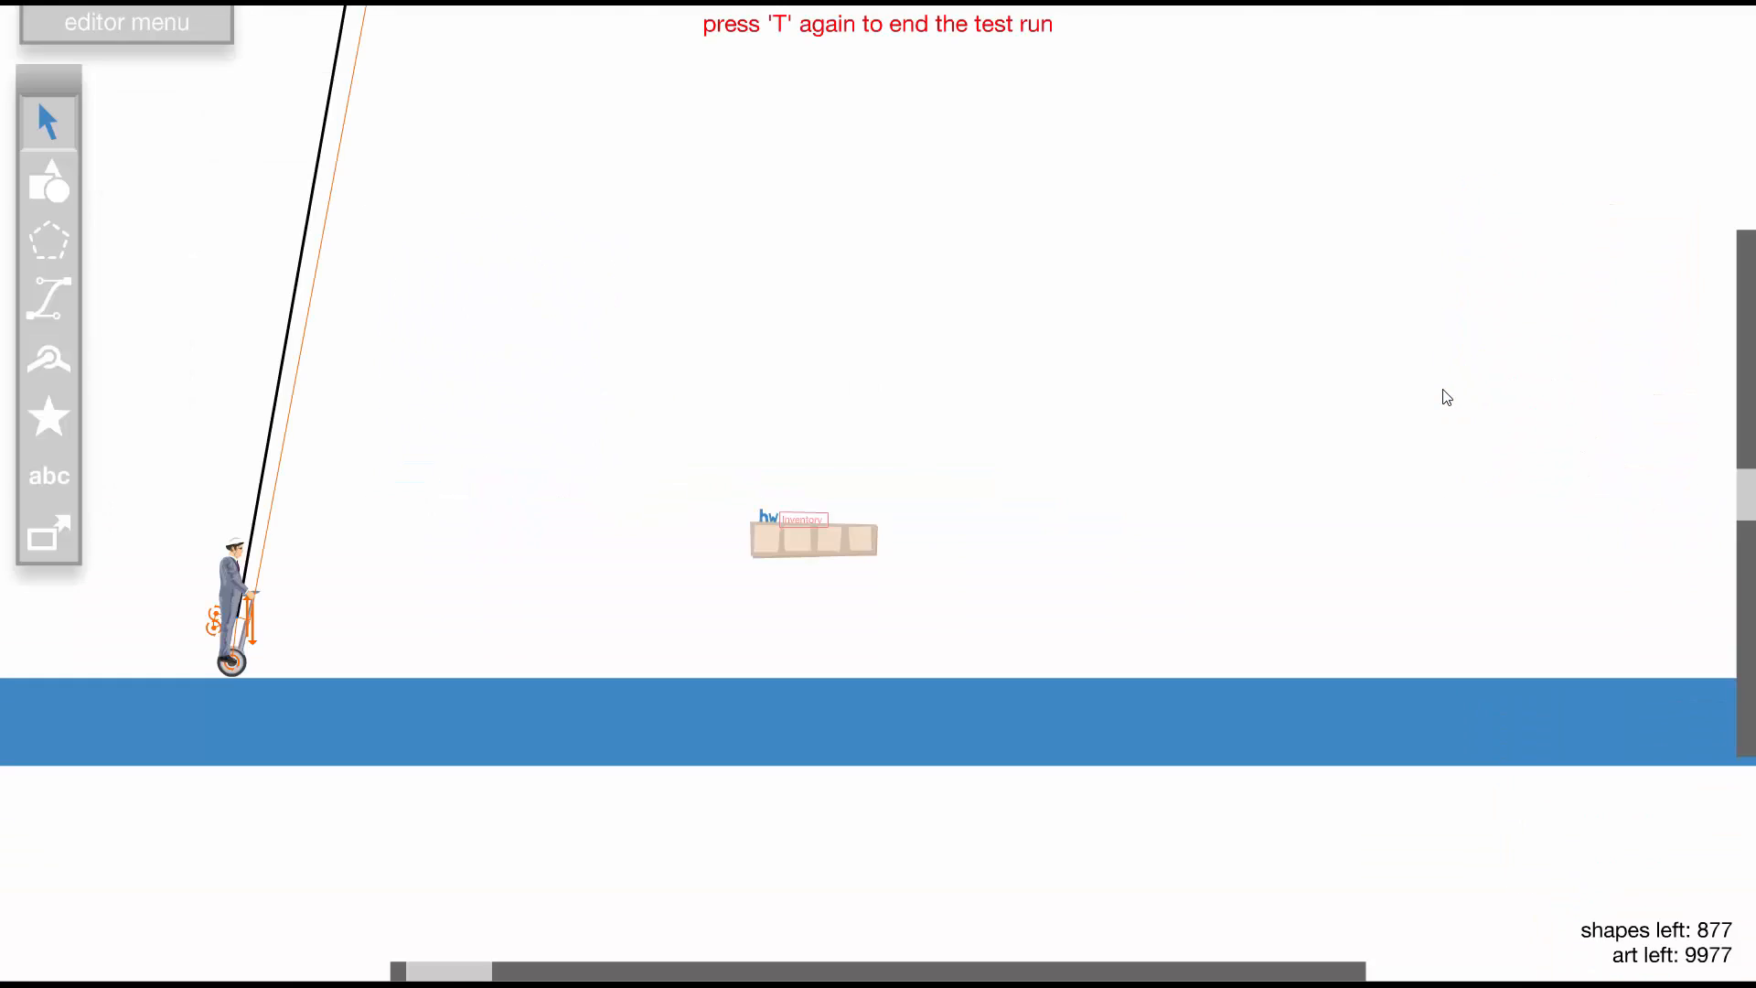
{"action": "key", "text": "t"}
Move the inventory group over to the character, placing it just above his head
{"action": "scroll", "coordinate": [768, 549], "scroll_direction": "up", "scroll_amount": 1}
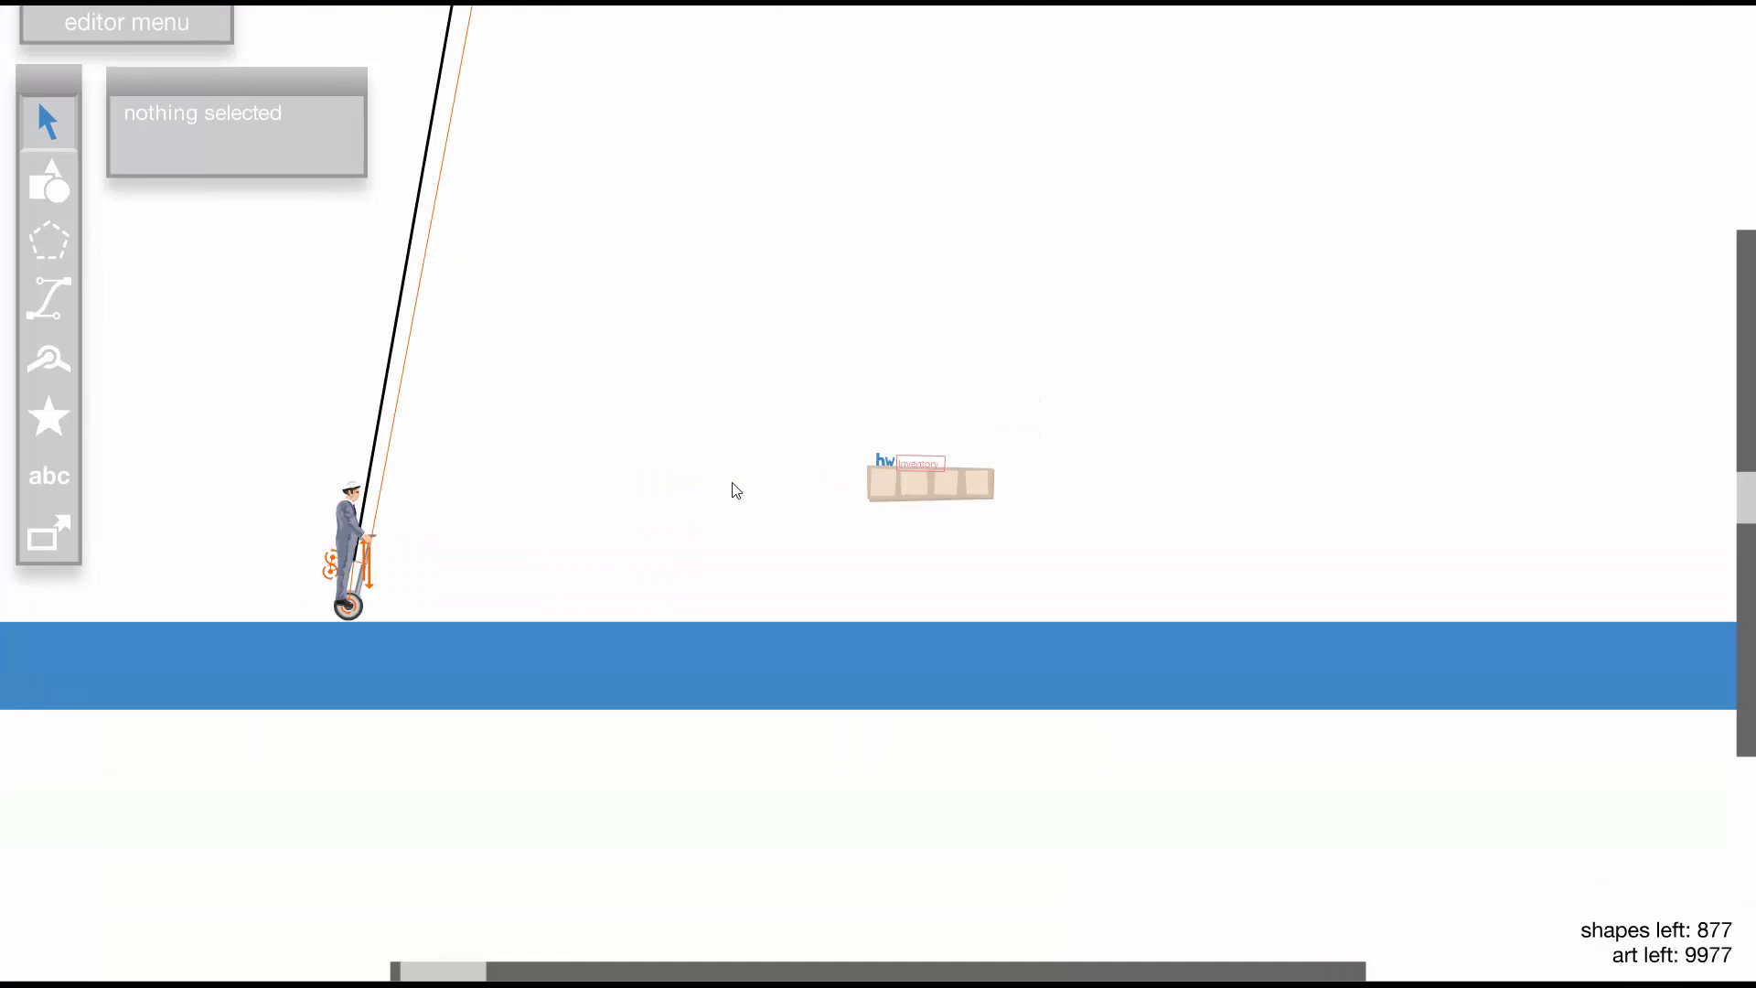
{"action": "scroll", "coordinate": [780, 501], "scroll_direction": "up", "scroll_amount": 1}
{"action": "left_click_drag", "start_coordinate": [1073, 485], "coordinate": [442, 375]}
{"action": "scroll", "coordinate": [512, 526], "scroll_direction": "down", "scroll_amount": 1}
{"action": "scroll", "coordinate": [655, 569], "scroll_direction": "up", "scroll_amount": 1}
{"action": "scroll", "coordinate": [760, 472], "scroll_direction": "up", "scroll_amount": 1}
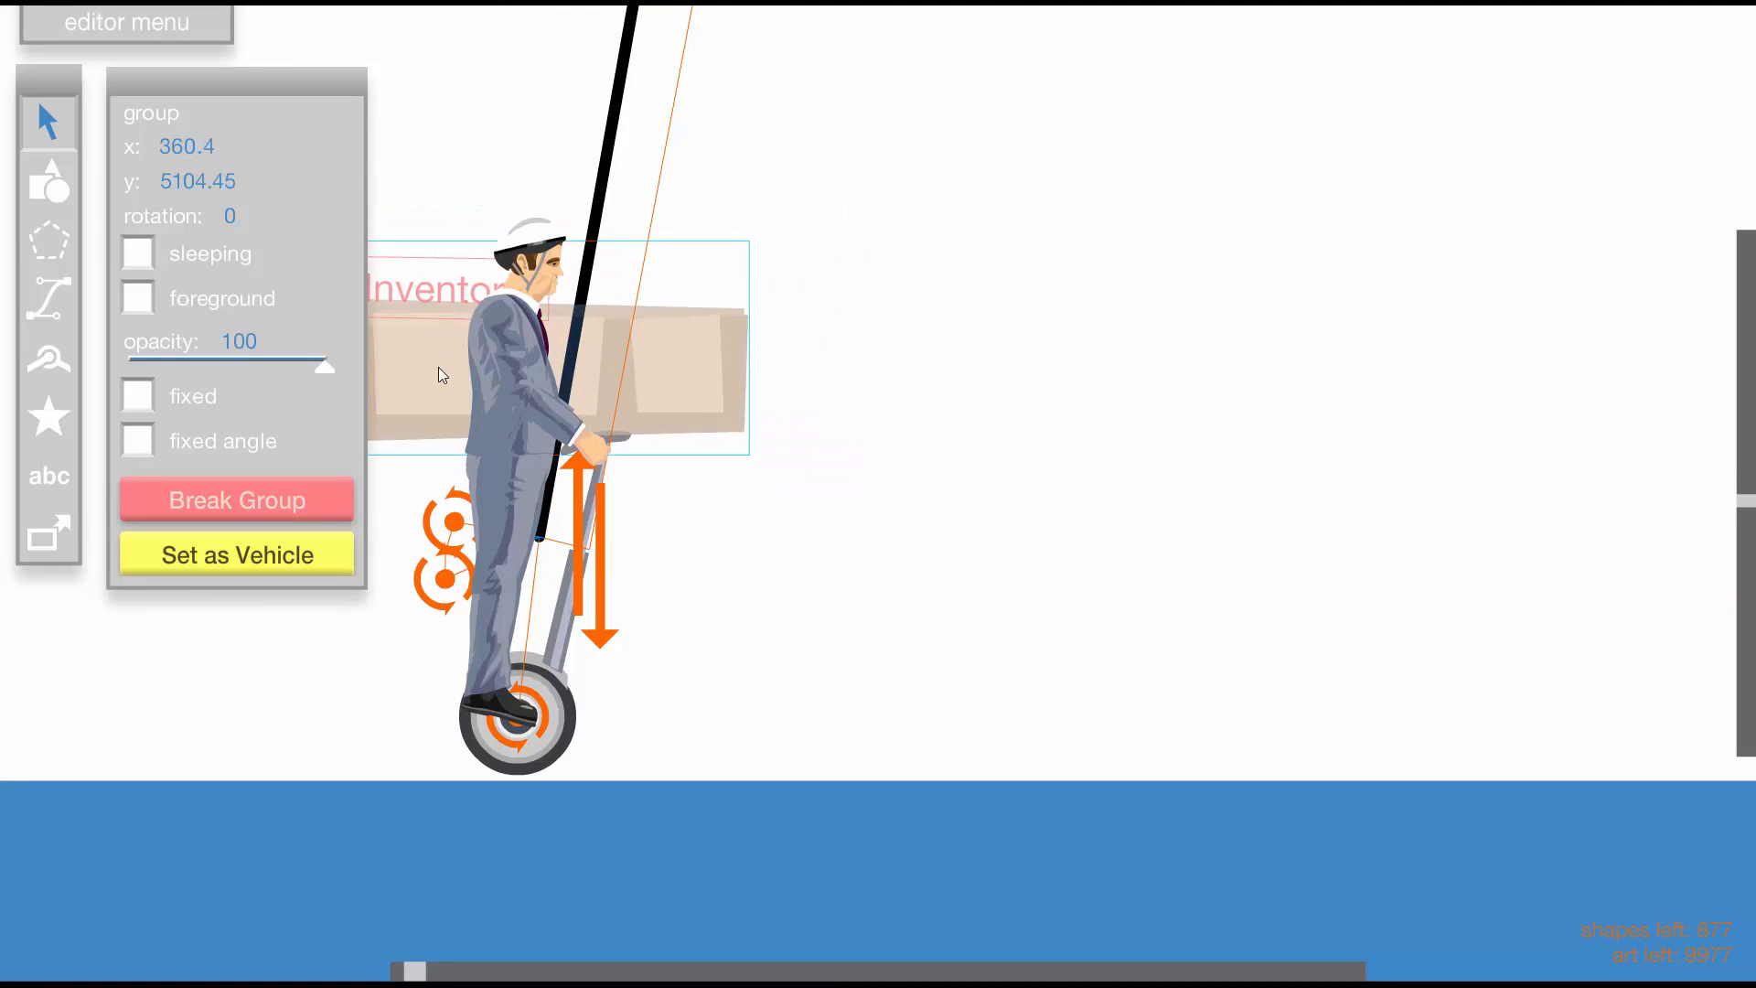
{"action": "left_click", "coordinate": [50, 359]}
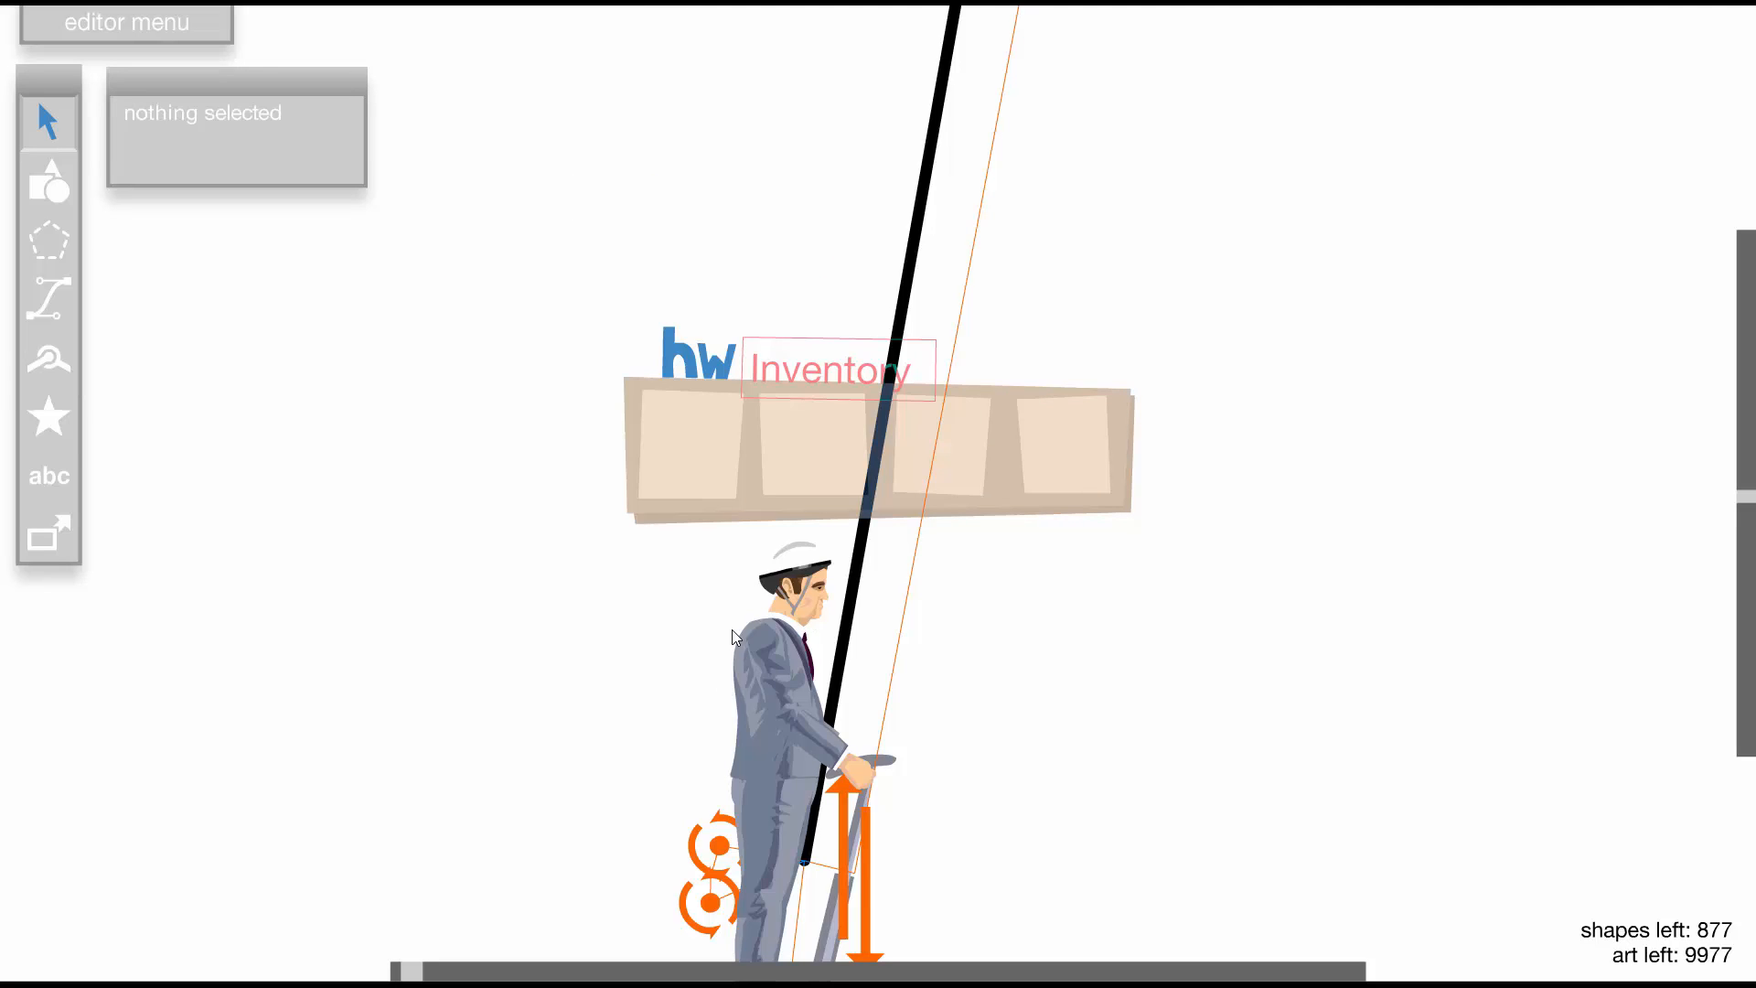
Inspect the properties of the invisible rectangle grouped behind the character's back
{"action": "left_click", "coordinate": [728, 752]}
{"action": "double_click", "coordinate": [729, 745]}
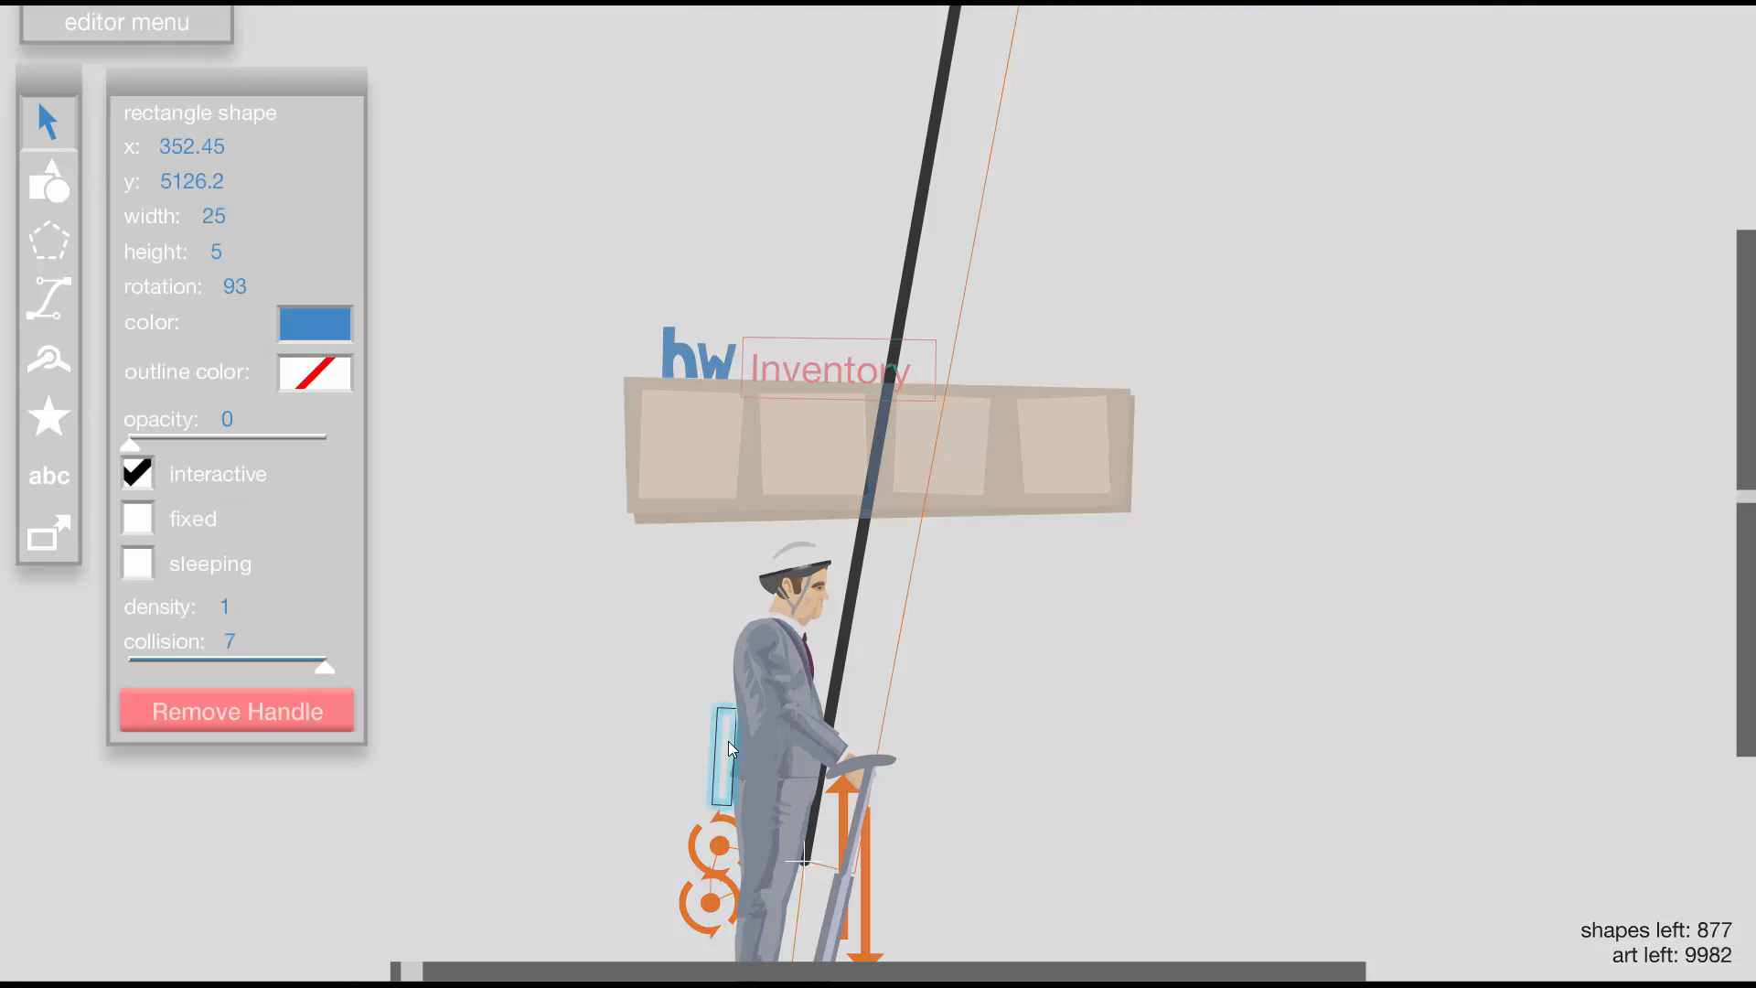
{"action": "left_click", "coordinate": [571, 651]}
{"action": "left_click", "coordinate": [569, 651]}
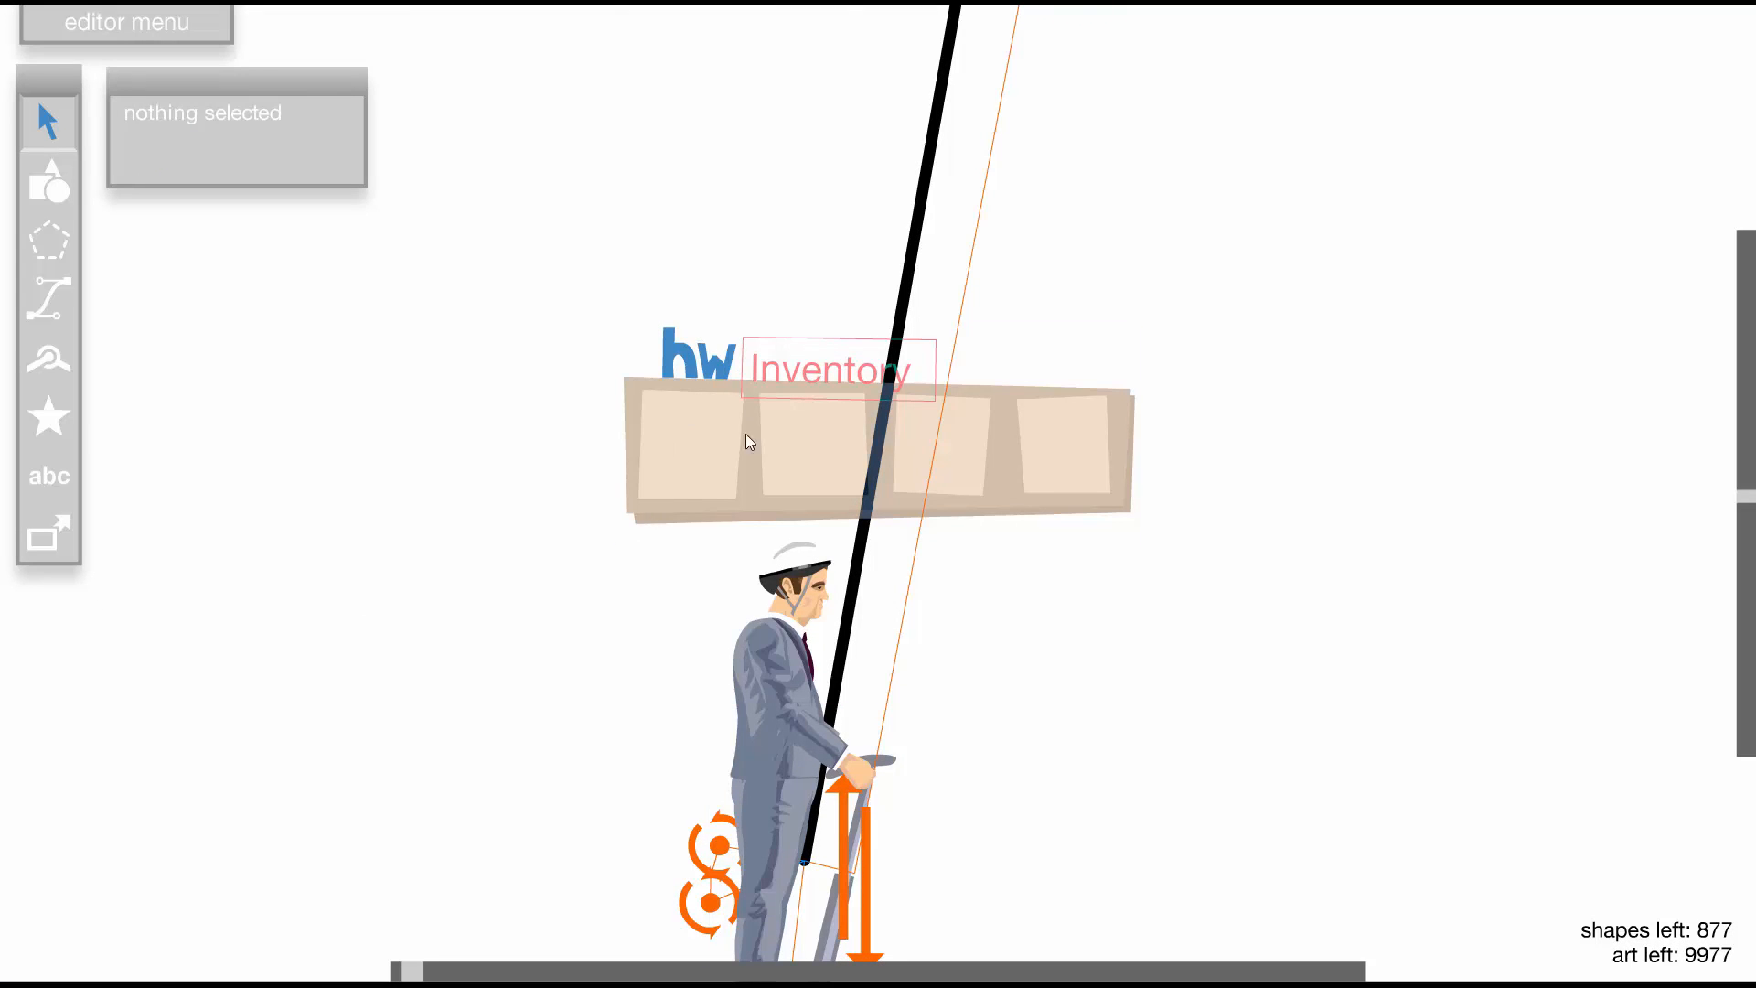
Lower the inventory group behind the character, attach it with a pin joint at his back, and raise it above his head again
{"action": "left_click_drag", "start_coordinate": [746, 435], "coordinate": [693, 675]}
{"action": "left_click", "coordinate": [48, 359]}
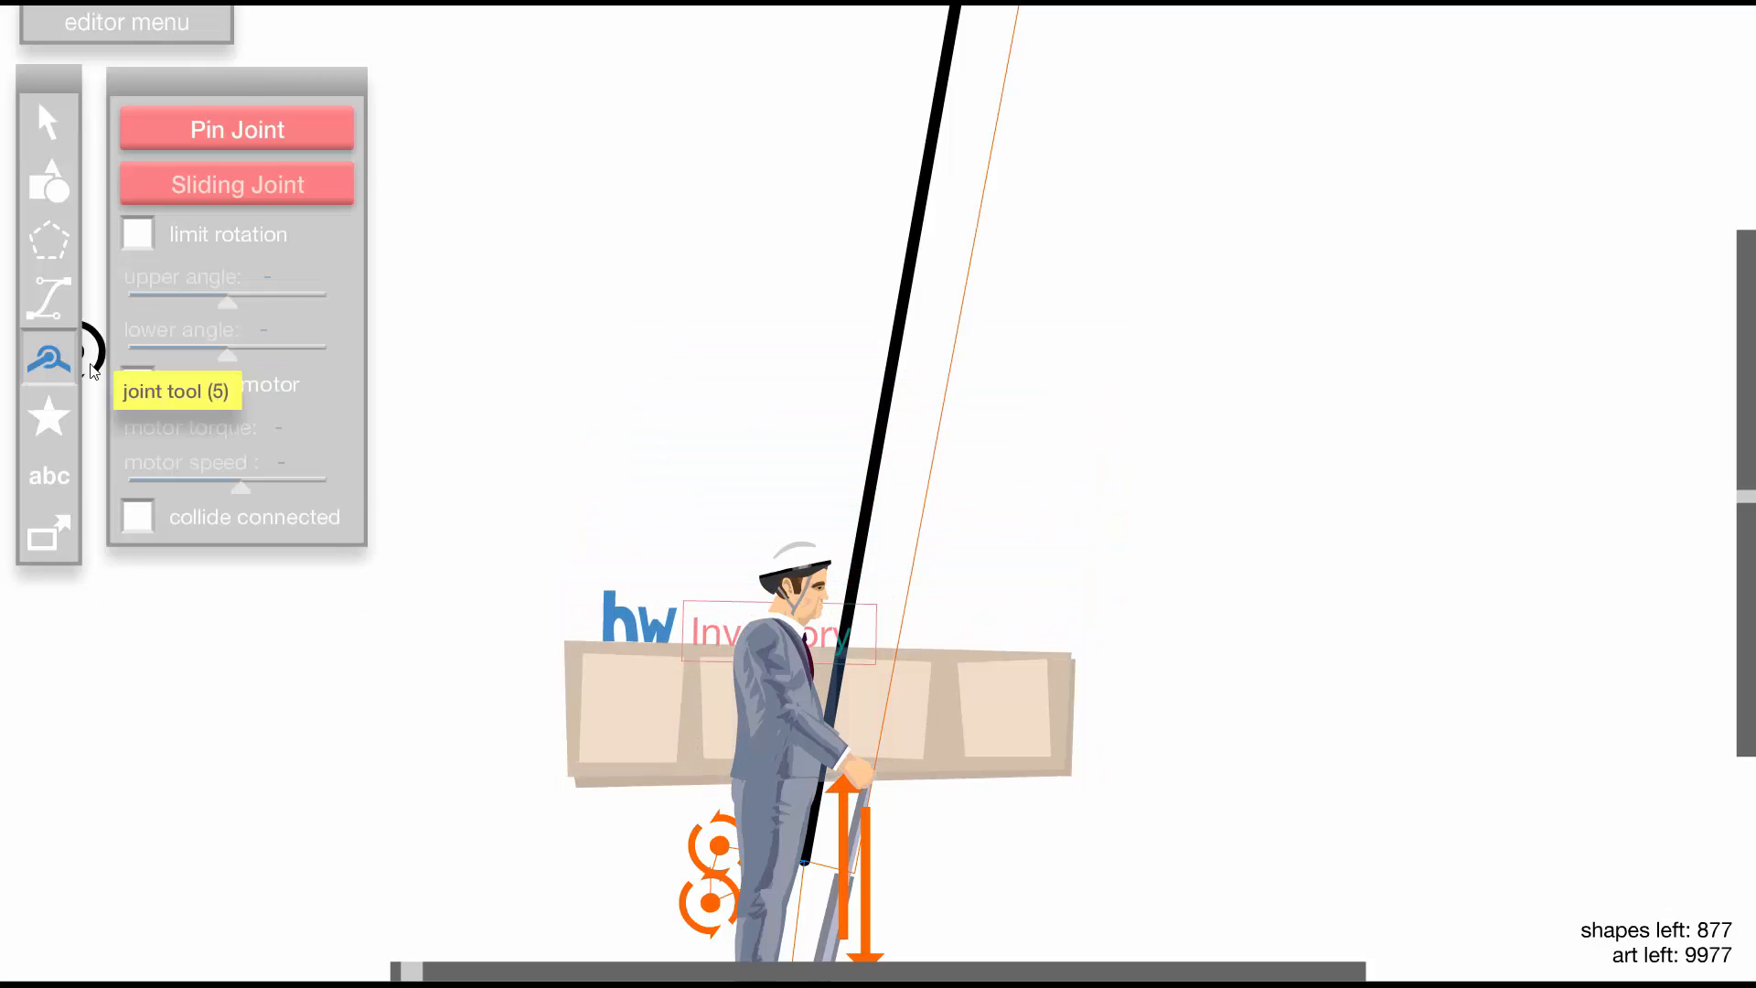
{"action": "left_click", "coordinate": [722, 733]}
{"action": "left_click", "coordinate": [48, 121]}
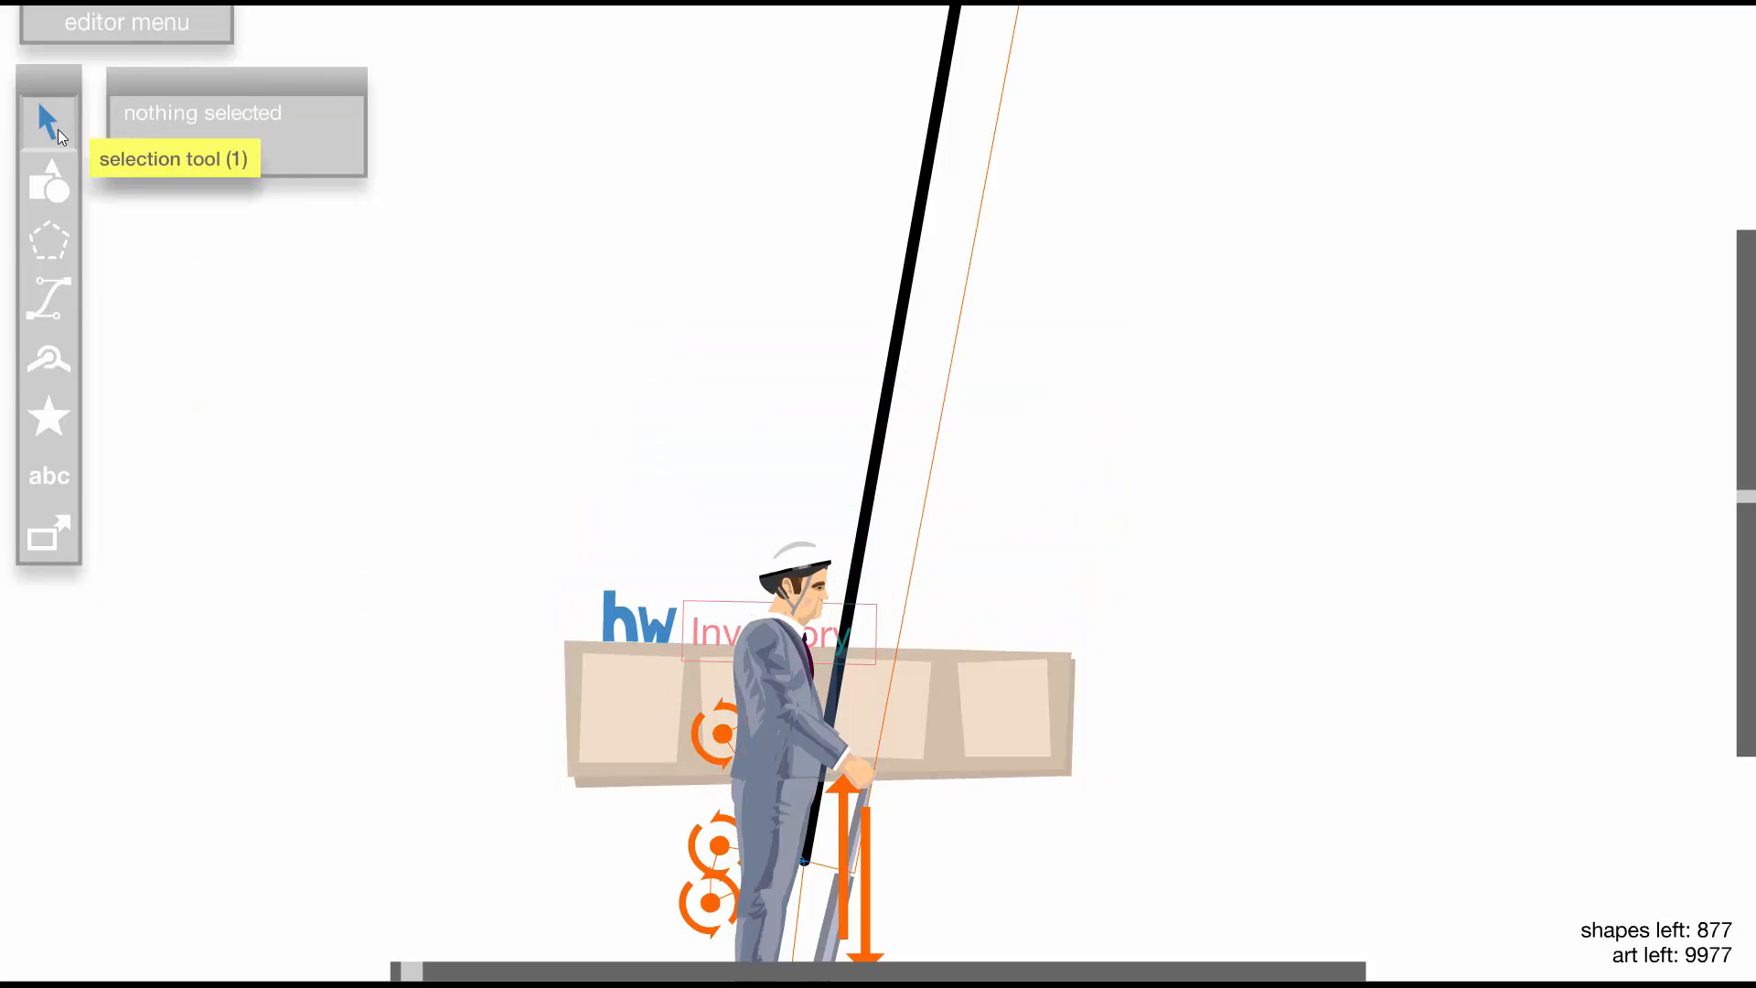
{"action": "left_click_drag", "start_coordinate": [653, 683], "coordinate": [670, 450]}
Limit the new pin joint's rotation with upper and lower angles of 0, and test-run the level
{"action": "left_click", "coordinate": [701, 722]}
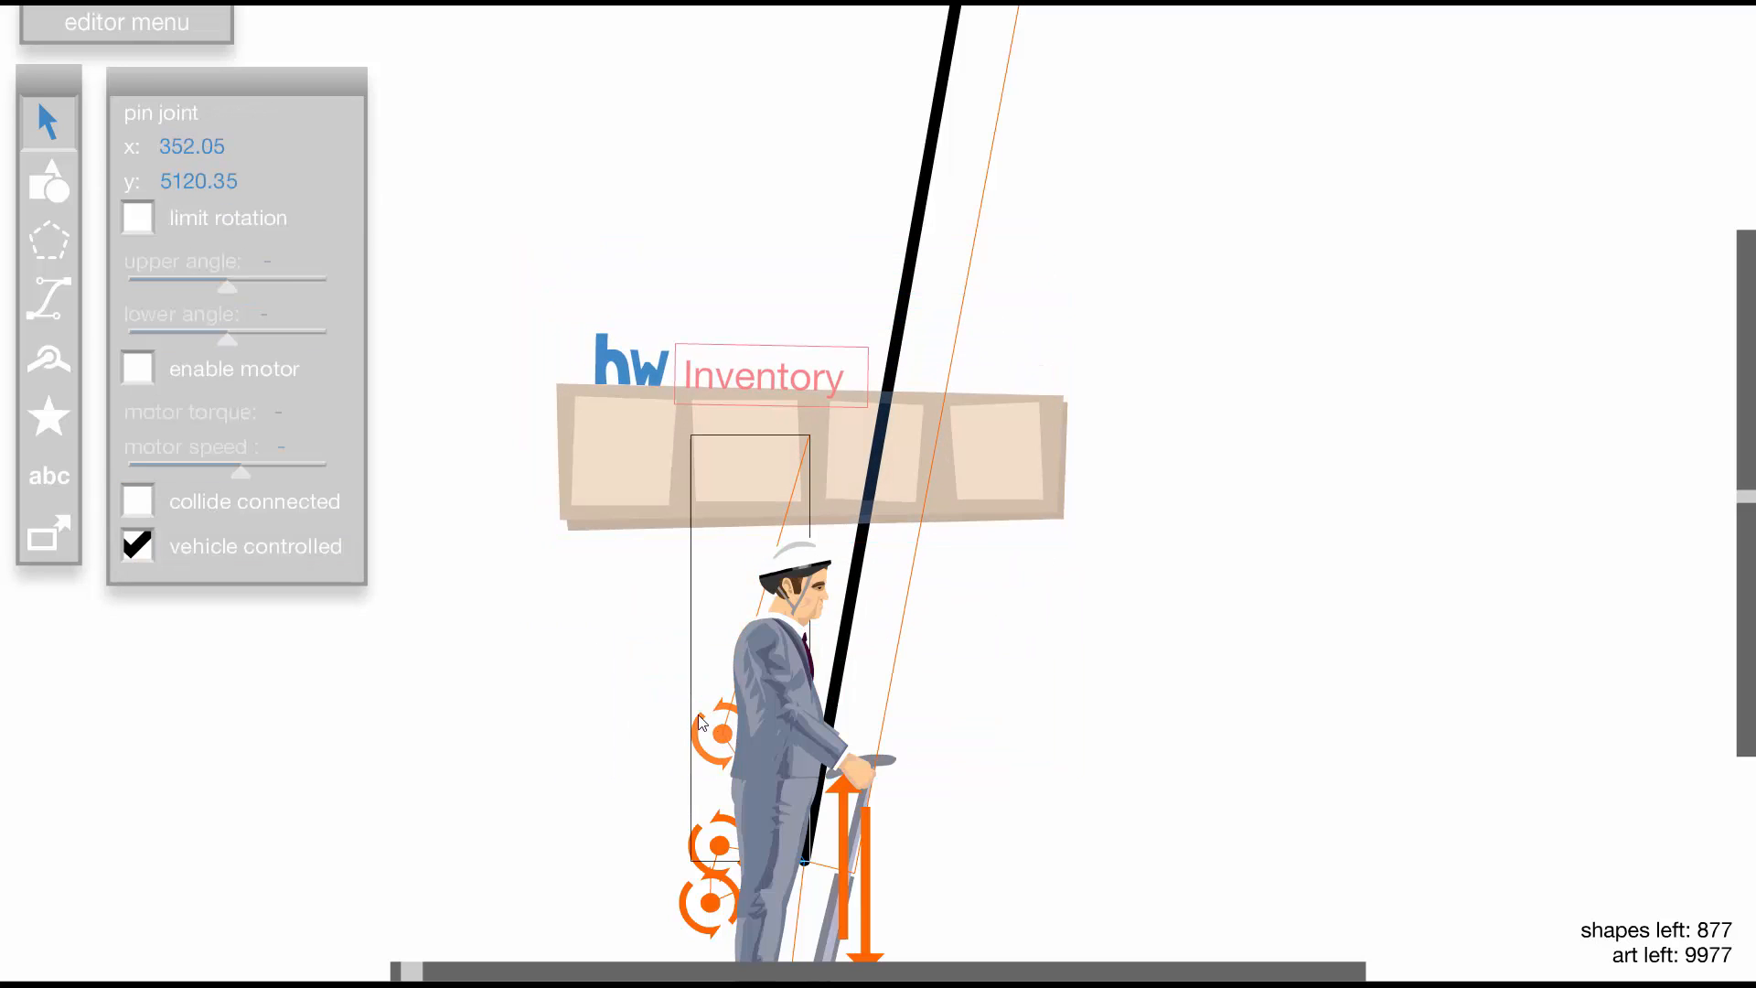
{"action": "left_click", "coordinate": [139, 219]}
{"action": "left_click_drag", "start_coordinate": [224, 288], "coordinate": [124, 282]}
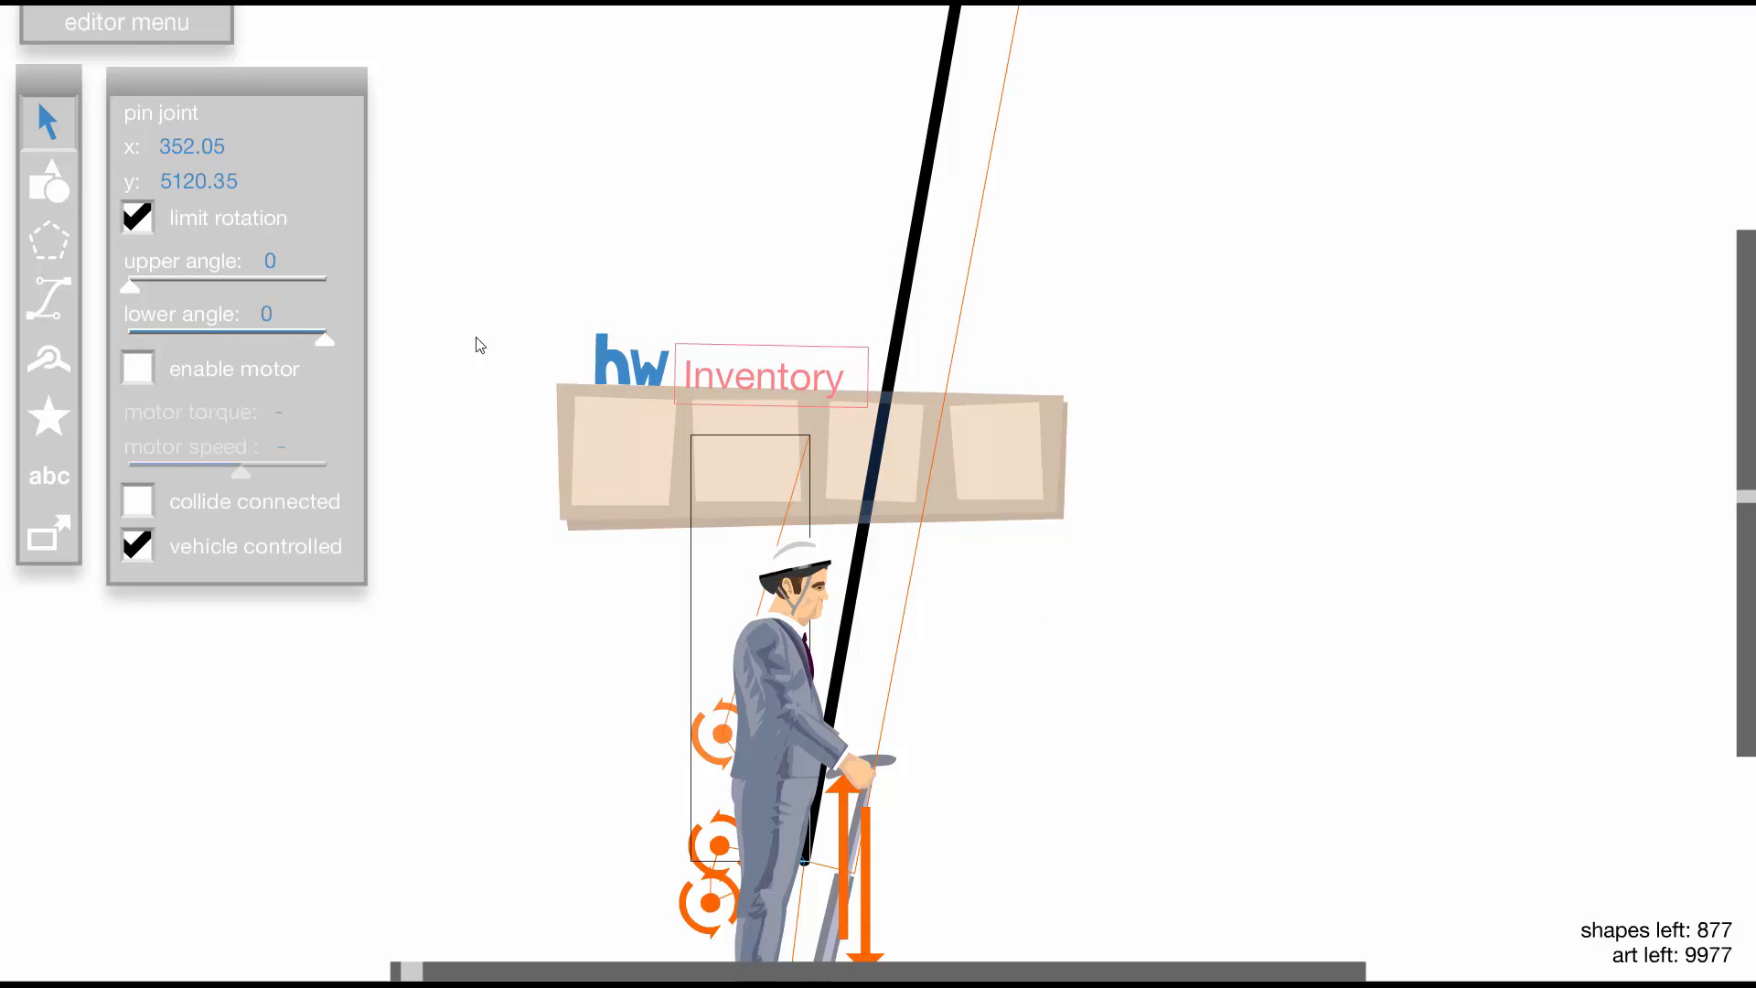
{"action": "key", "text": "t"}
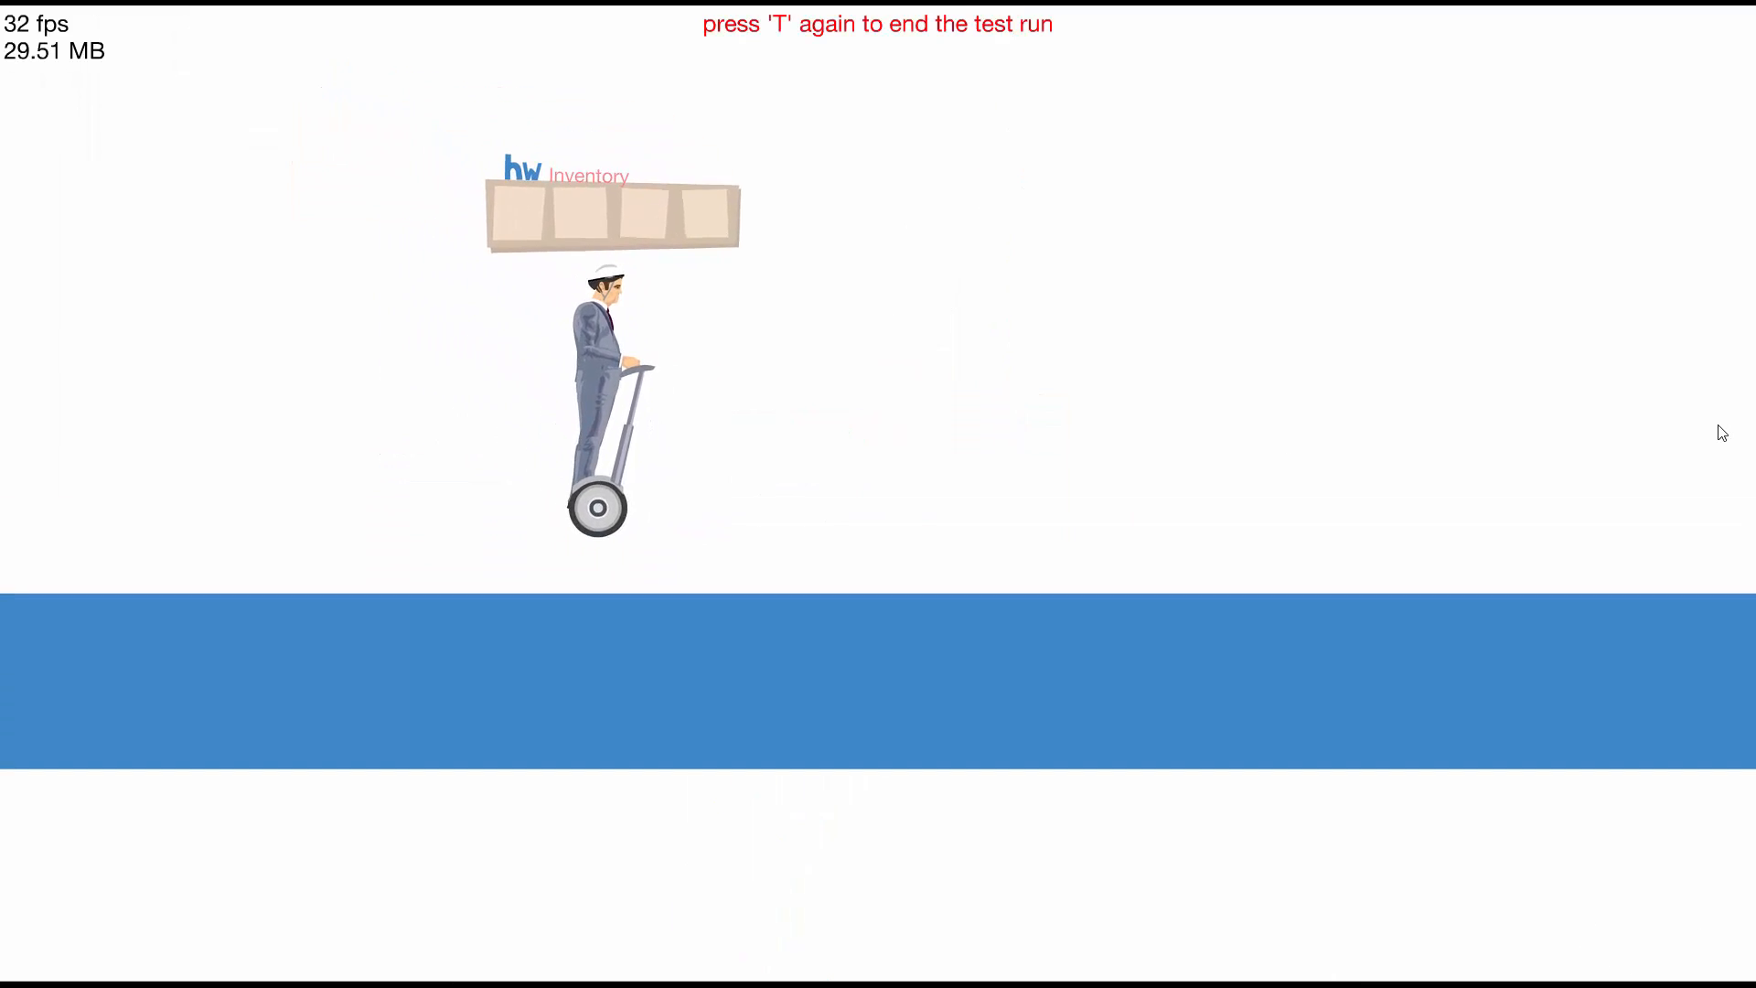
{"action": "key", "text": "t"}
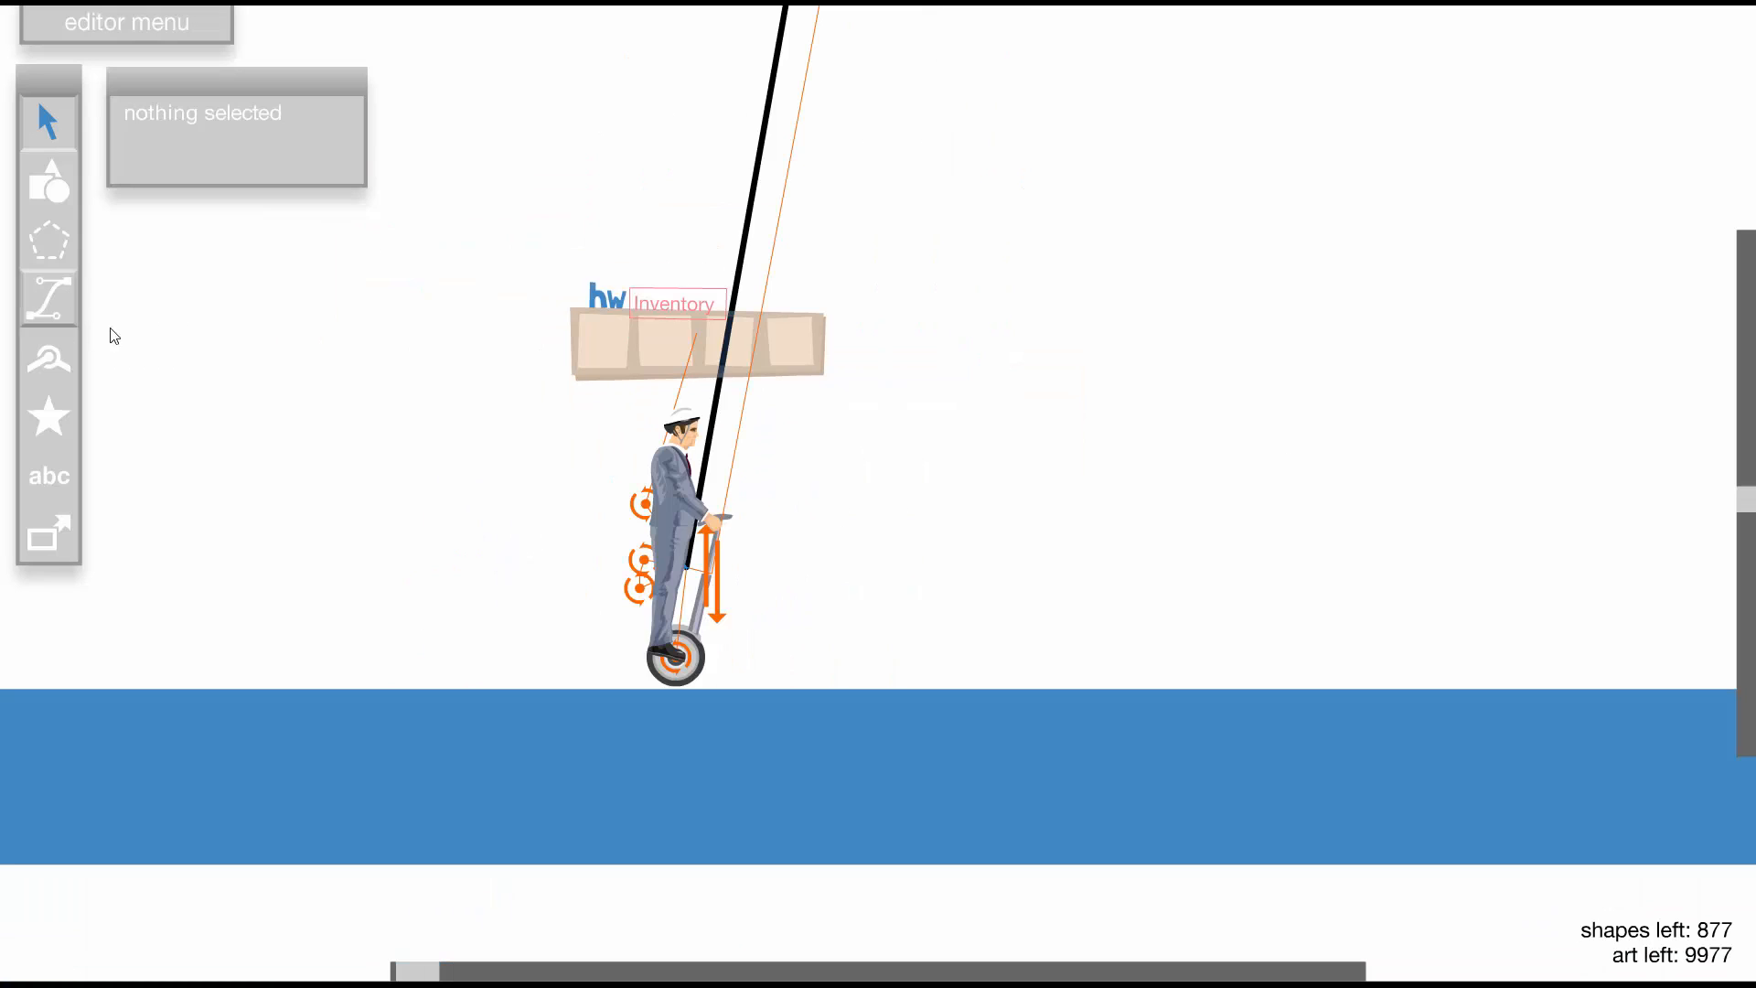
Set the art tool's shape color to a dark brown from the saved colors
{"action": "left_click", "coordinate": [71, 316]}
{"action": "left_click", "coordinate": [315, 178]}
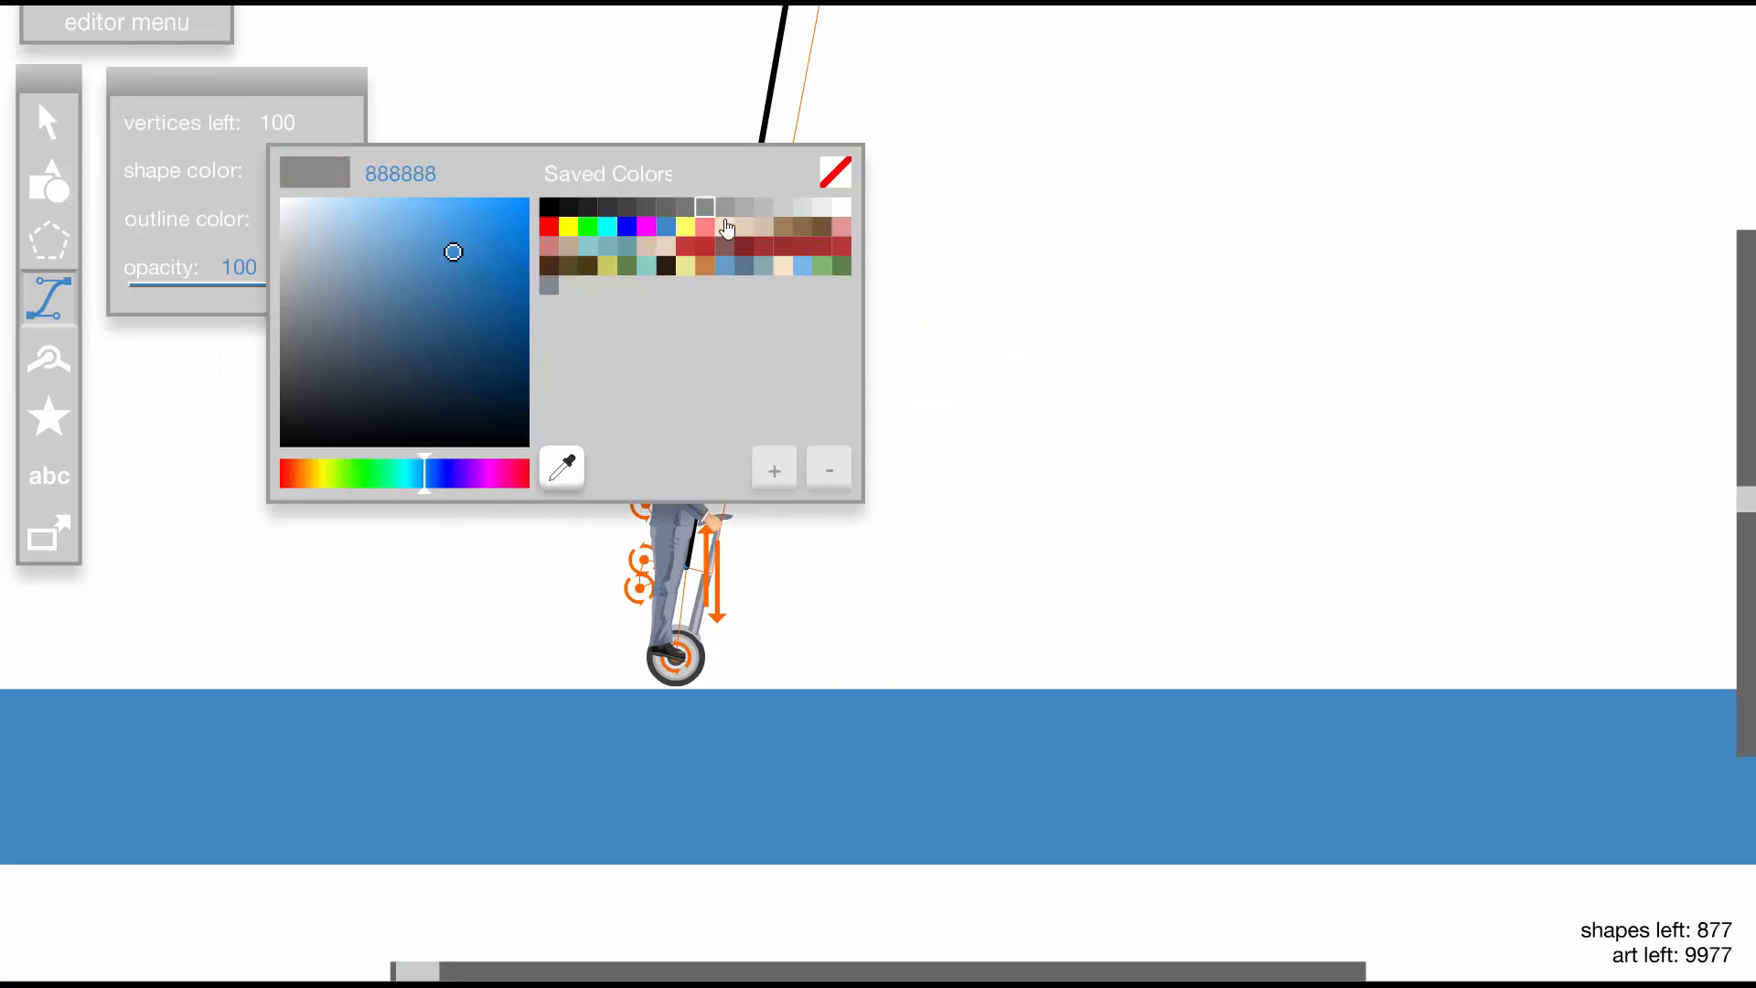
{"action": "left_click", "coordinate": [766, 229]}
{"action": "left_click", "coordinate": [801, 229]}
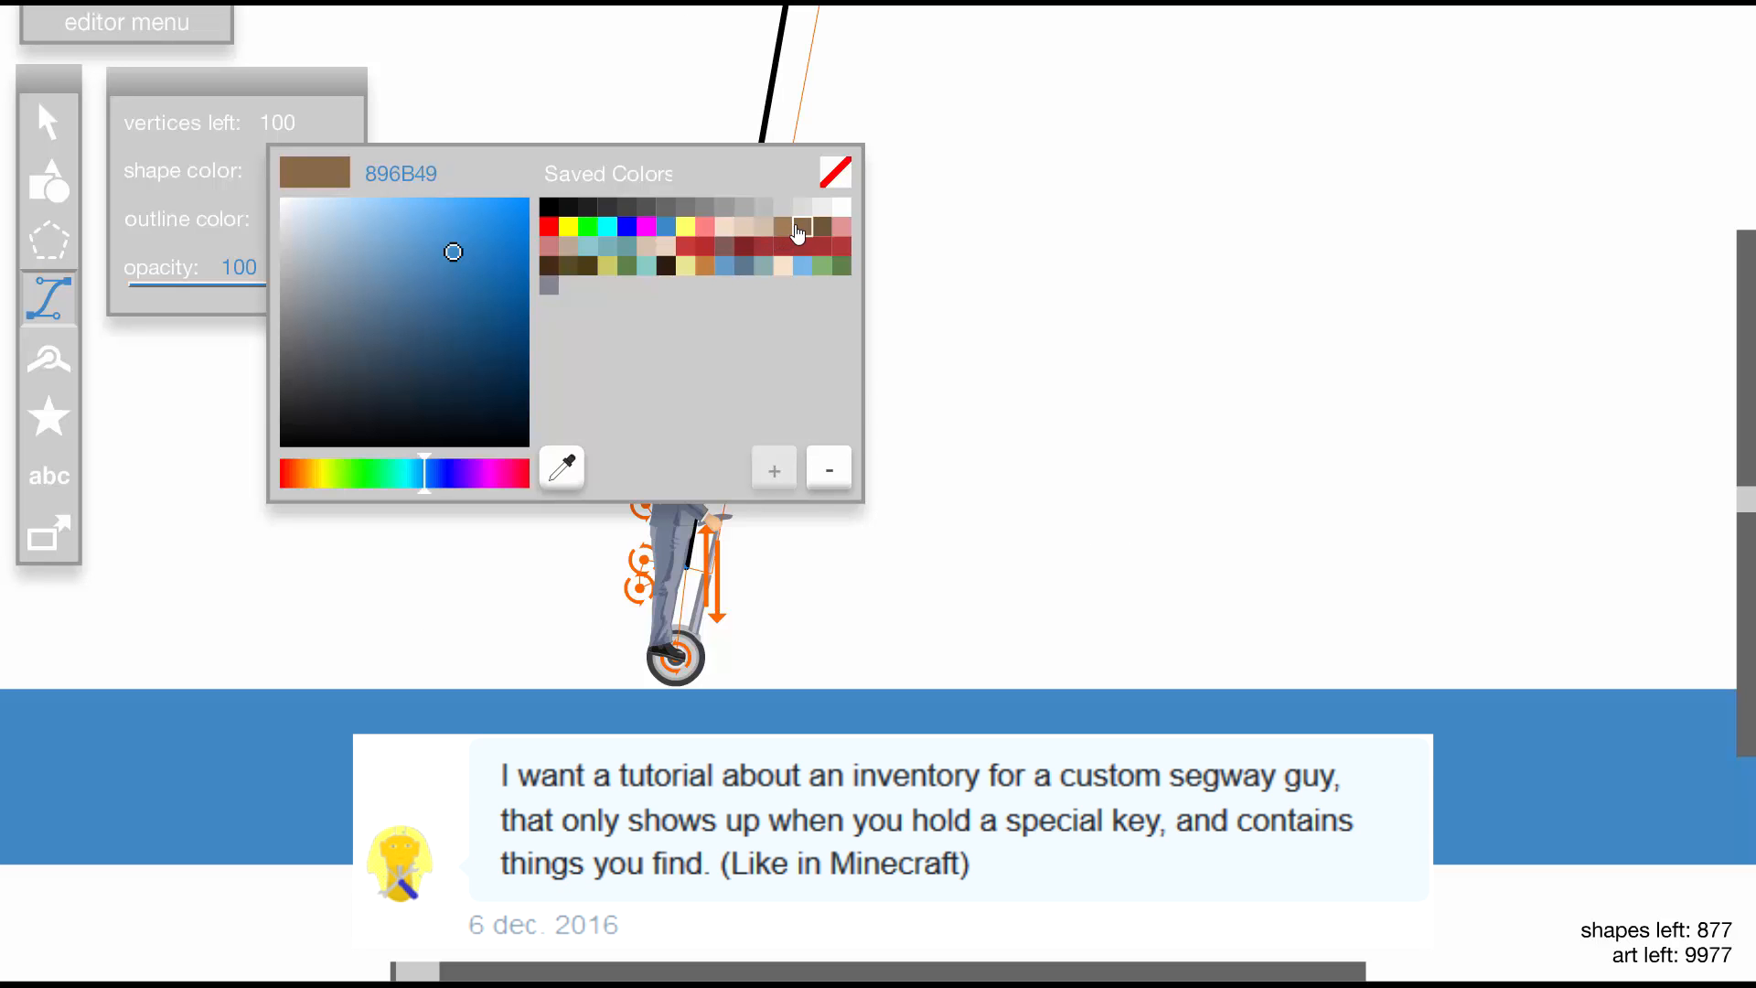
{"action": "left_click", "coordinate": [314, 173]}
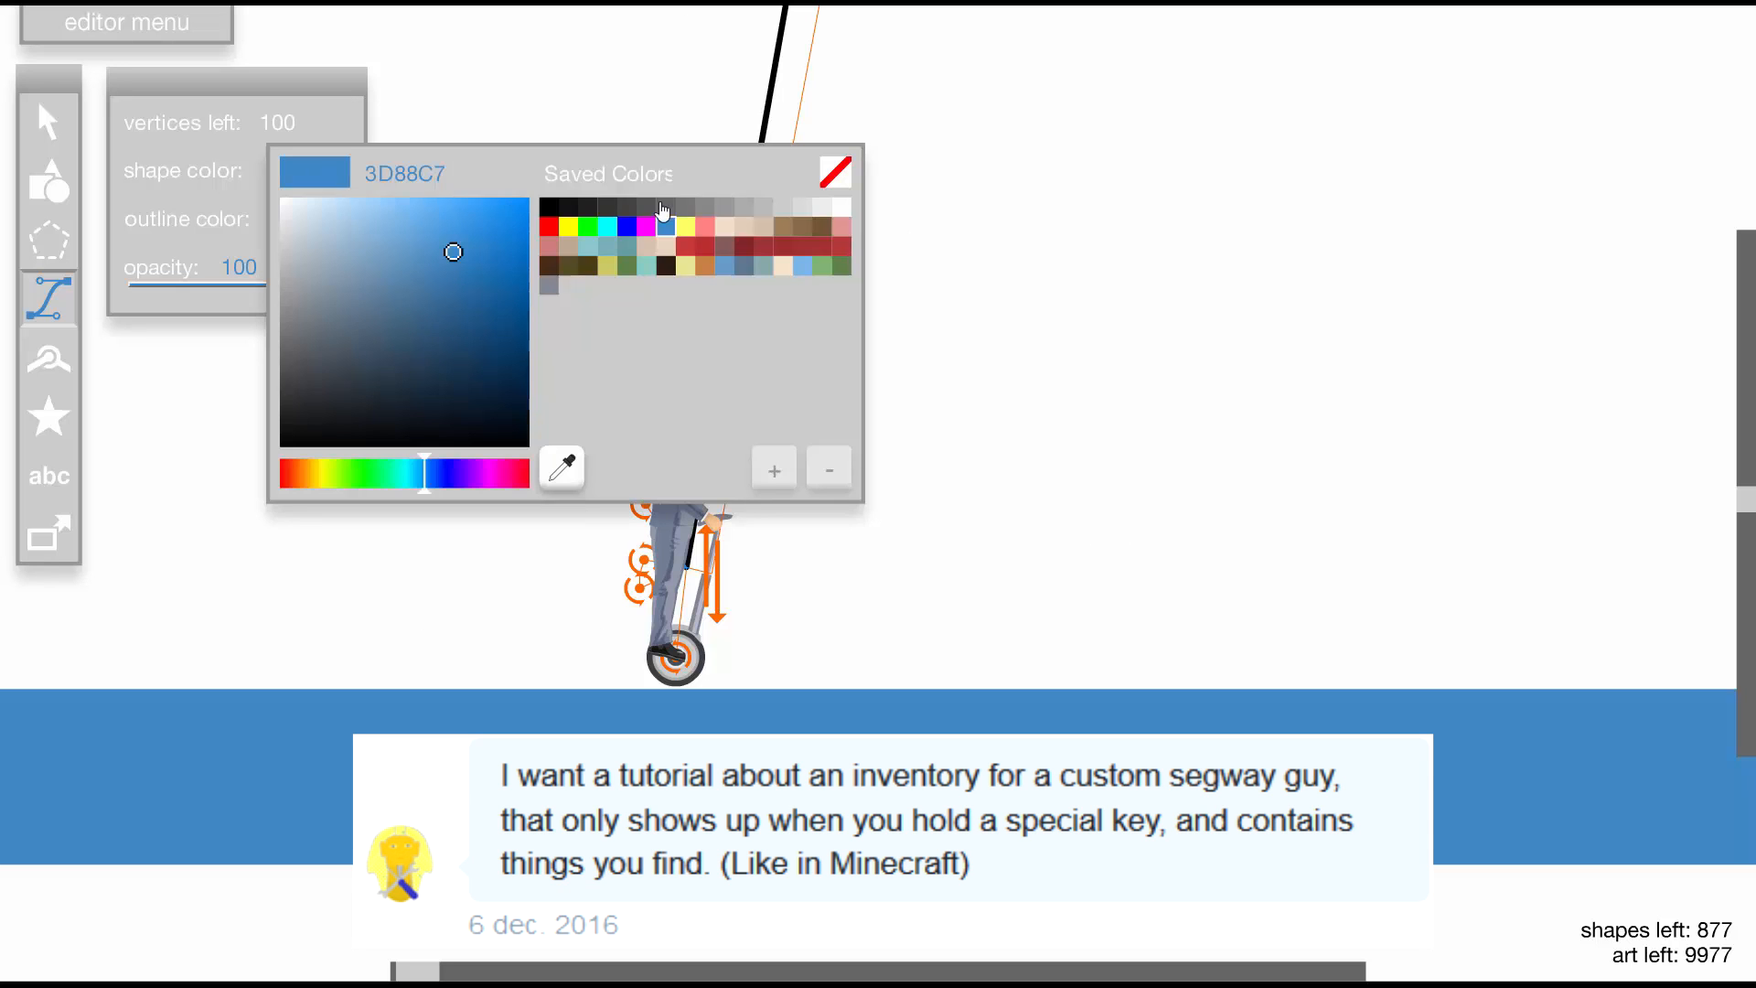
{"action": "left_click", "coordinate": [822, 227]}
{"action": "left_click", "coordinate": [1002, 454], "text": "ctrl"}
{"action": "left_click", "coordinate": [767, 628], "text": "ctrl"}
{"action": "left_click", "coordinate": [766, 571], "text": "ctrl+shift"}
{"action": "left_click", "coordinate": [792, 538], "text": "ctrl+shift"}
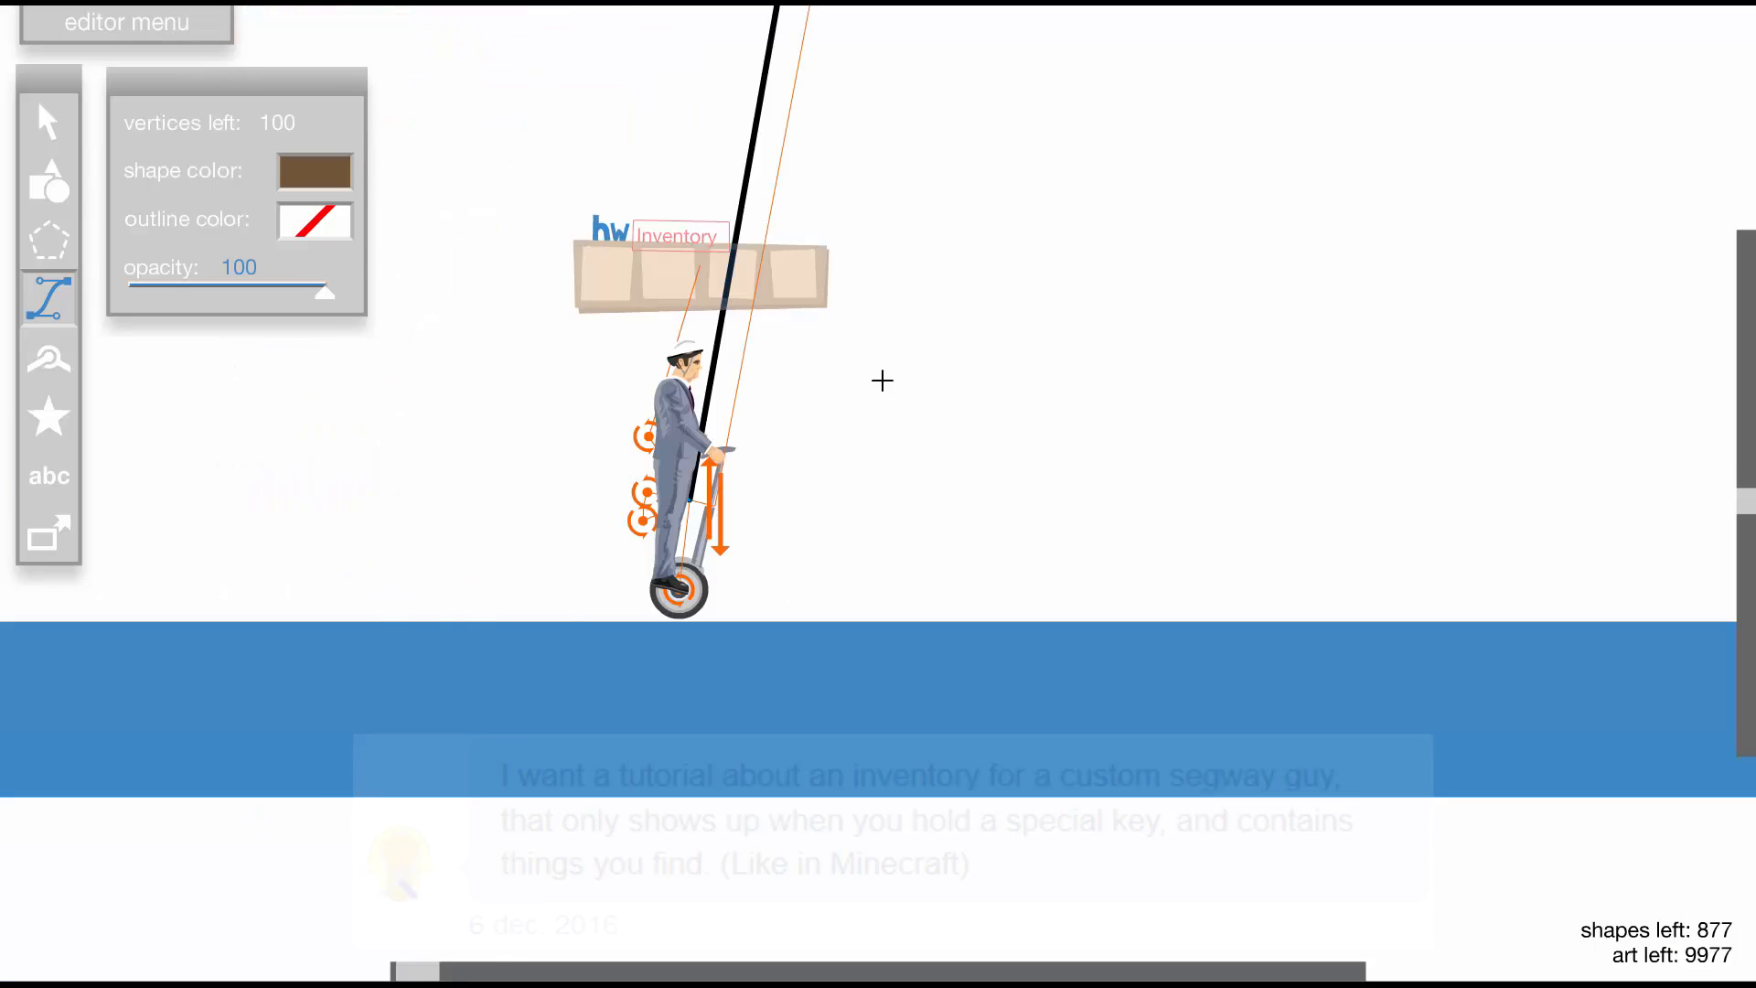
{"action": "left_click", "coordinate": [881, 382], "text": "ctrl"}
Copy the fourth slot's square out of the inventory group and paste it into the empty area beyond the character
{"action": "left_click", "coordinate": [50, 127]}
{"action": "left_click", "coordinate": [821, 462], "text": "ctrl+shift"}
{"action": "left_click", "coordinate": [833, 411]}
{"action": "double_click", "coordinate": [833, 411]}
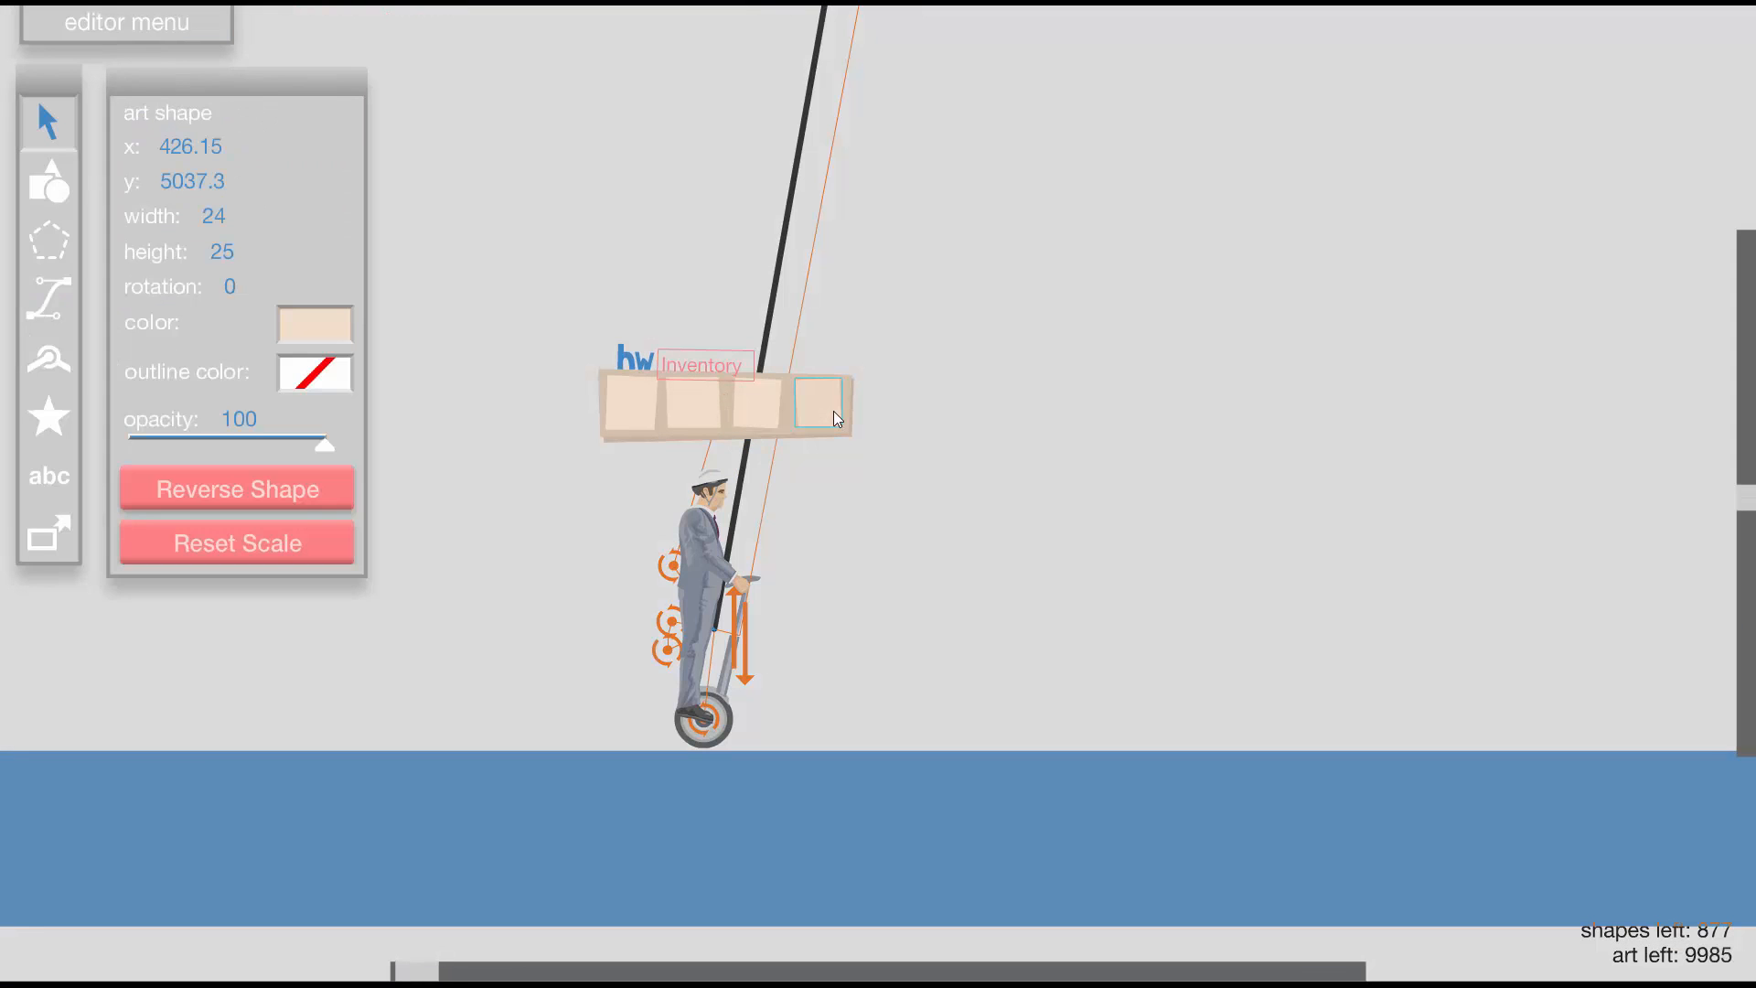
{"action": "key", "text": "ctrl+c"}
{"action": "double_click", "coordinate": [1243, 477]}
{"action": "left_click", "coordinate": [949, 552], "text": "ctrl"}
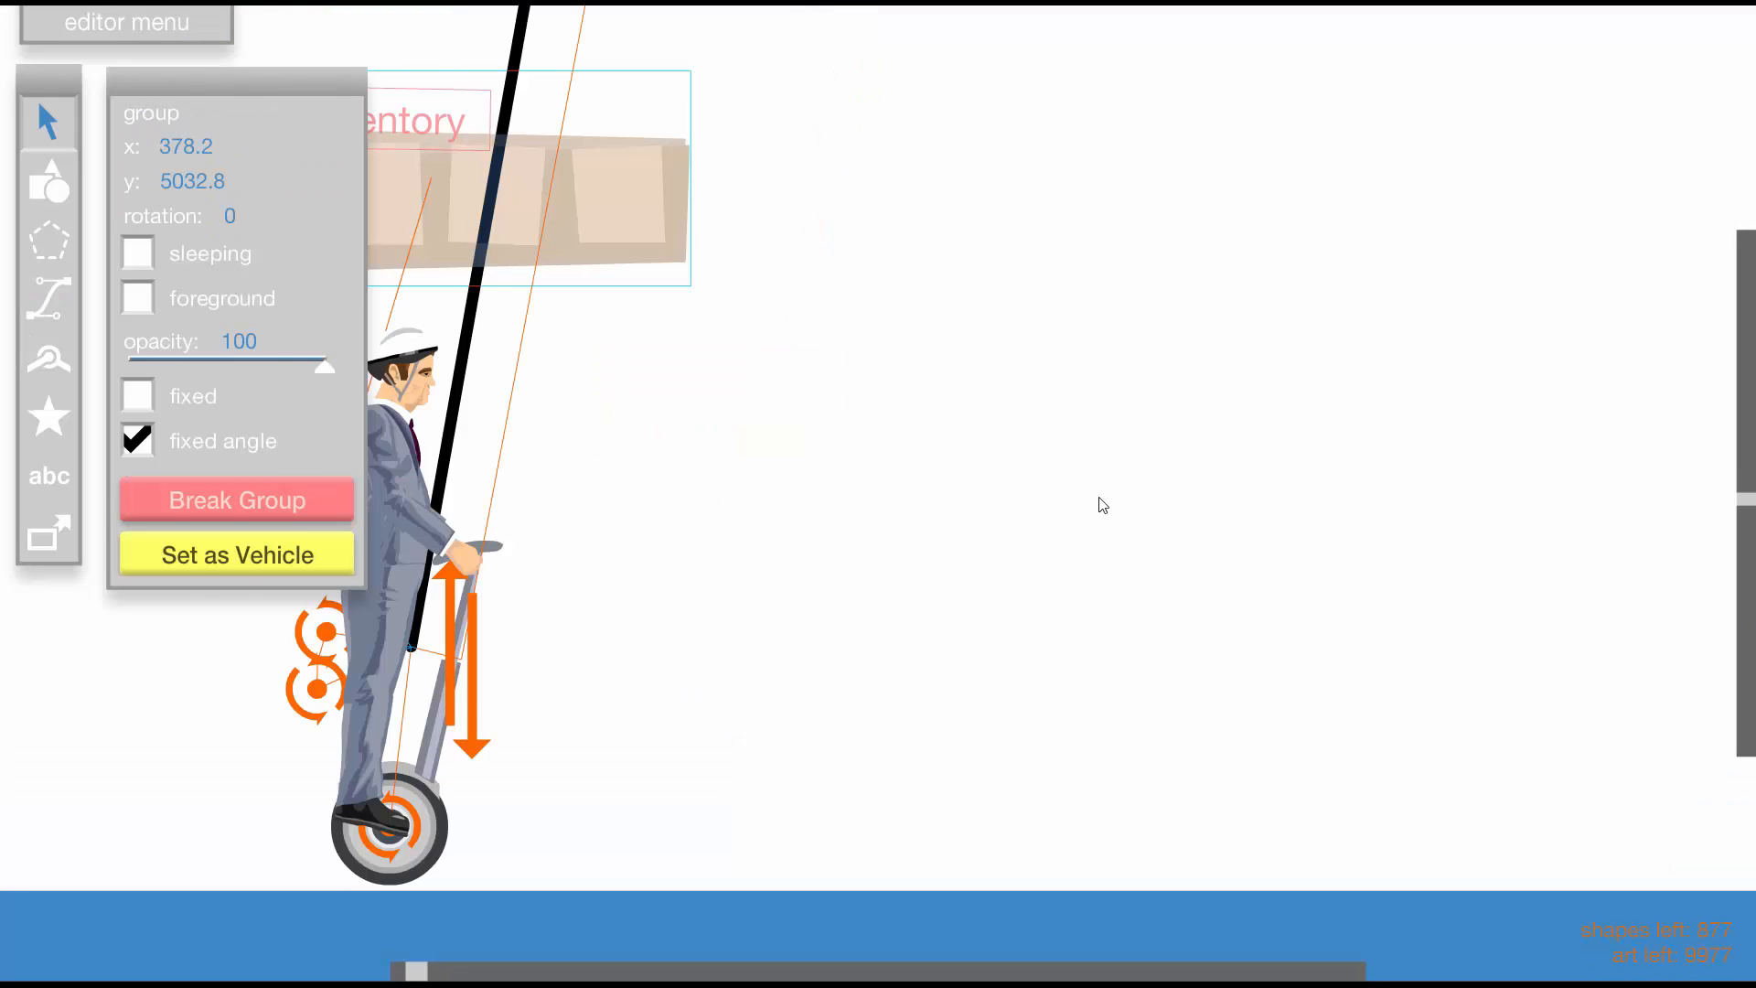
{"action": "key", "text": "ctrl+v"}
{"action": "left_click_drag", "start_coordinate": [863, 500], "coordinate": [1208, 482]}
{"action": "left_click", "coordinate": [1208, 482], "text": "ctrl+shift"}
{"action": "left_click", "coordinate": [1207, 480], "text": "ctrl+shift"}
{"action": "left_click_drag", "start_coordinate": [709, 499], "coordinate": [908, 531]}
{"action": "left_click", "coordinate": [904, 485], "text": "ctrl"}
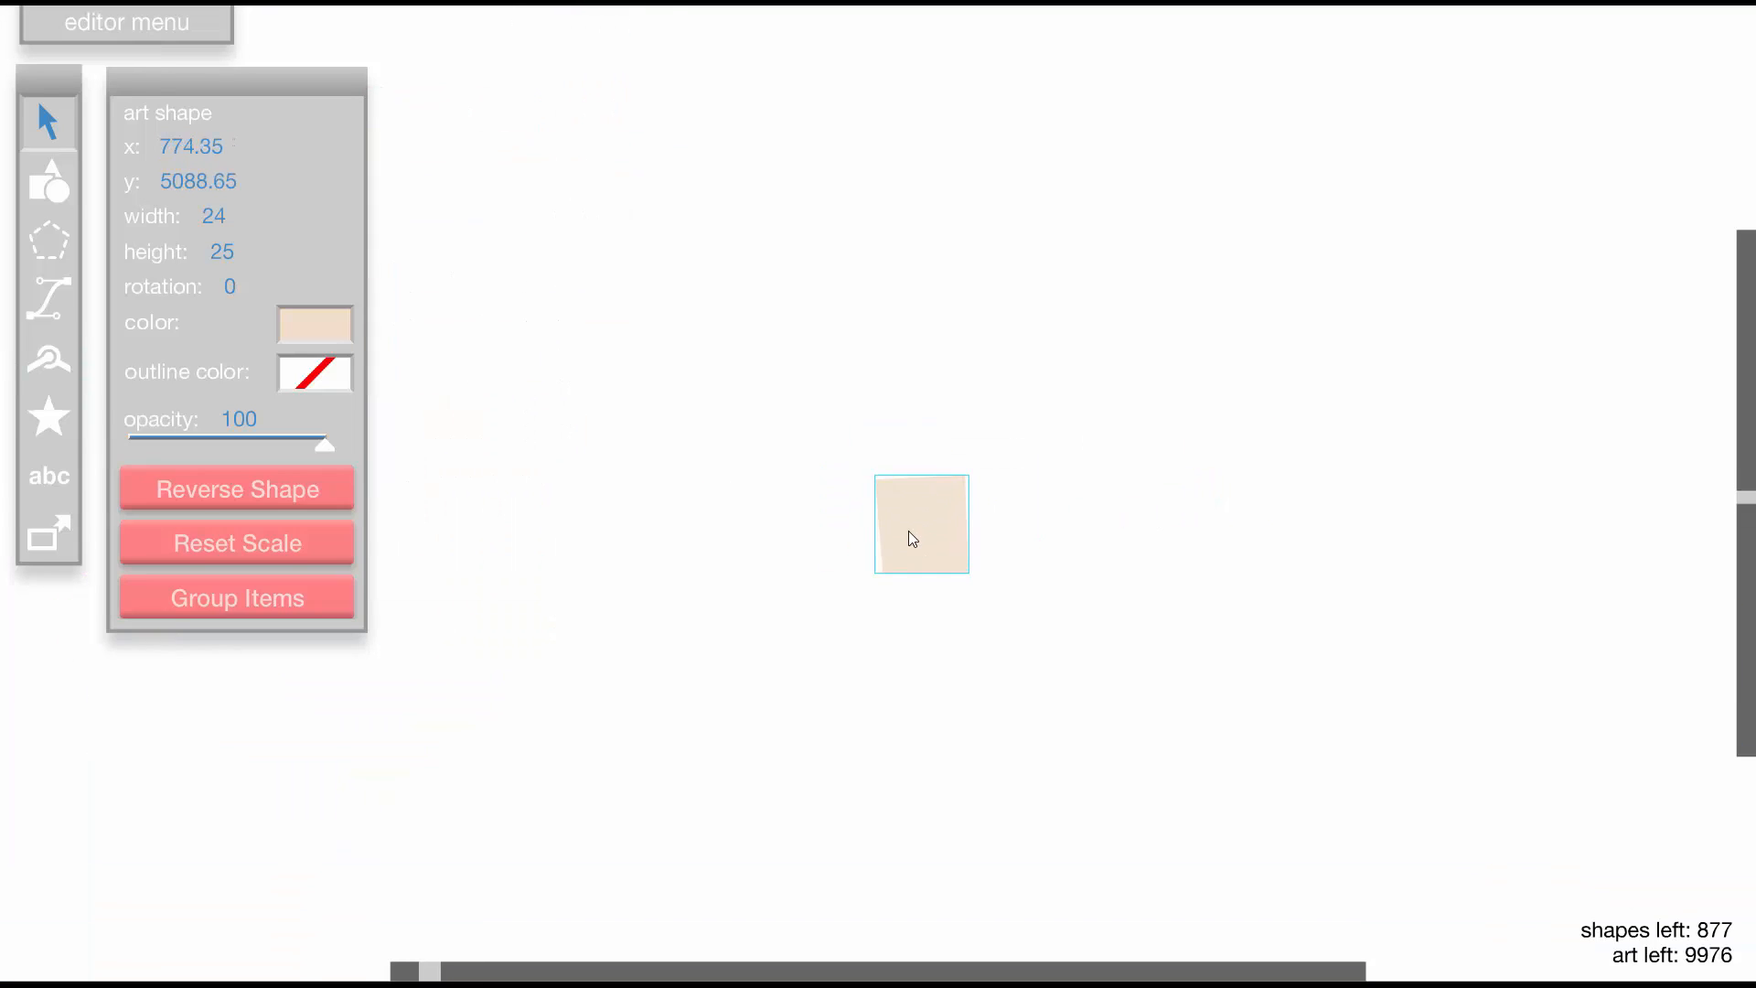
{"action": "left_click", "coordinate": [1137, 515]}
{"action": "left_click", "coordinate": [953, 534], "text": "ctrl"}
Draw a pickaxe with a brown handle and gray head over the copied square, and delete the square
{"action": "left_click", "coordinate": [49, 297]}
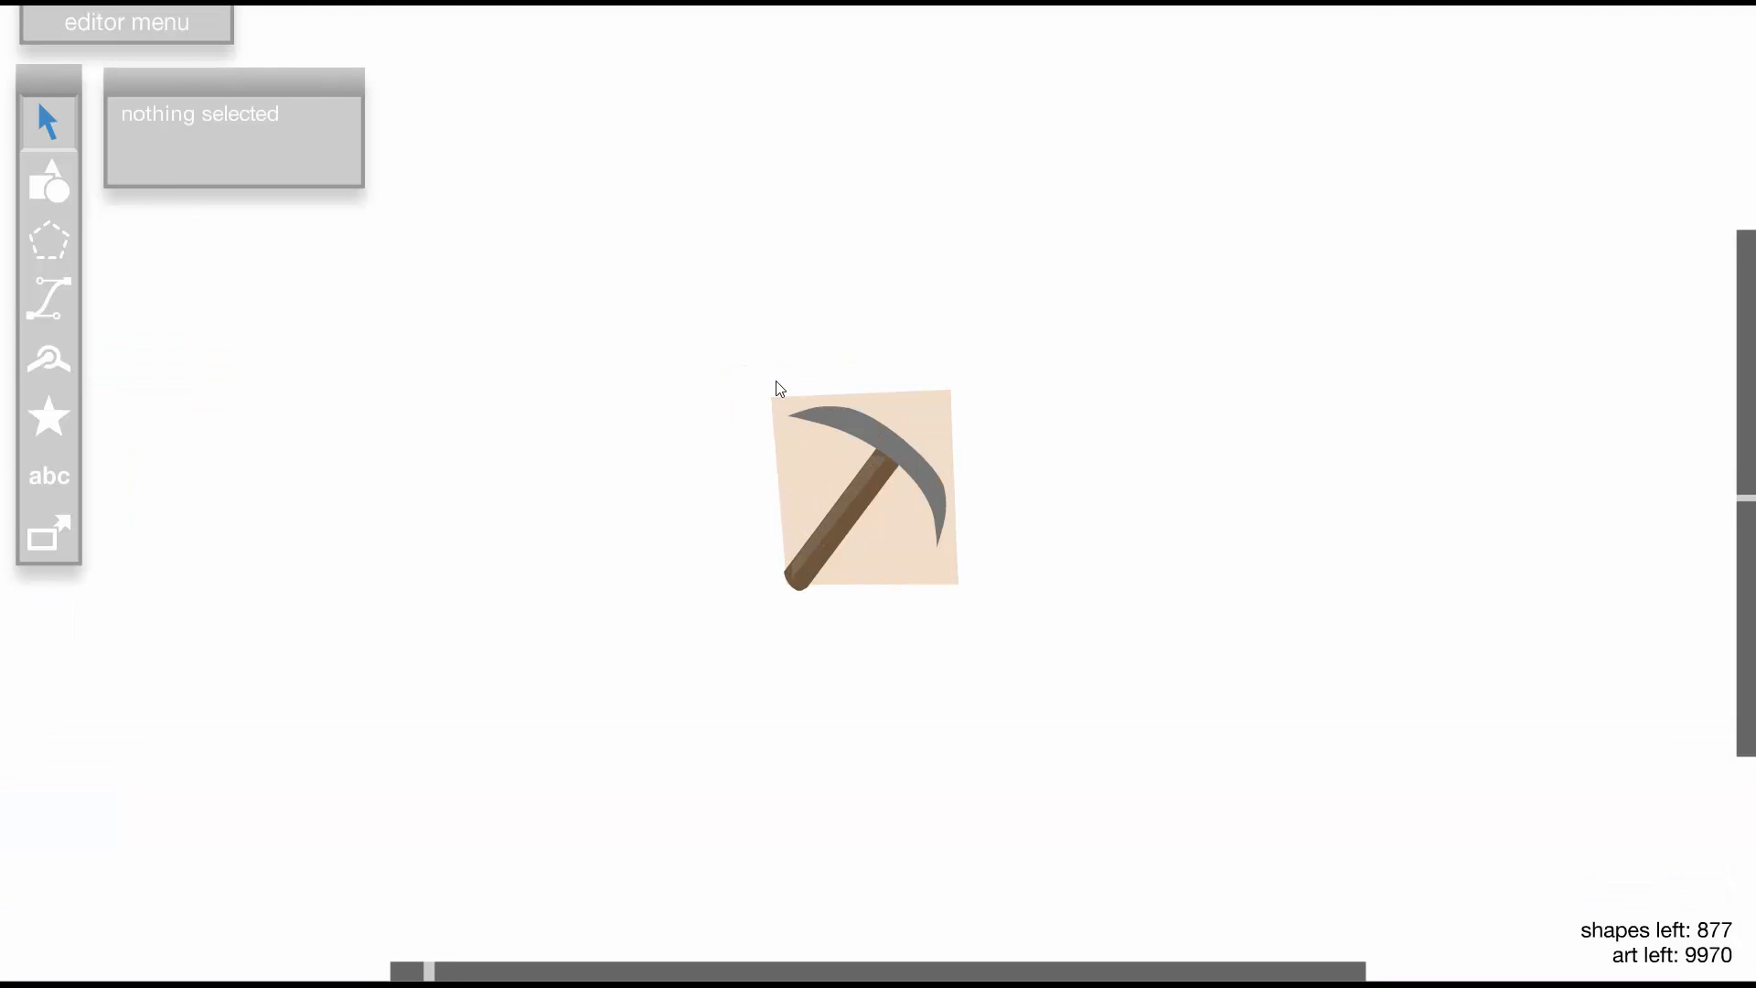
{"action": "left_click_drag", "start_coordinate": [816, 470], "coordinate": [1128, 461]}
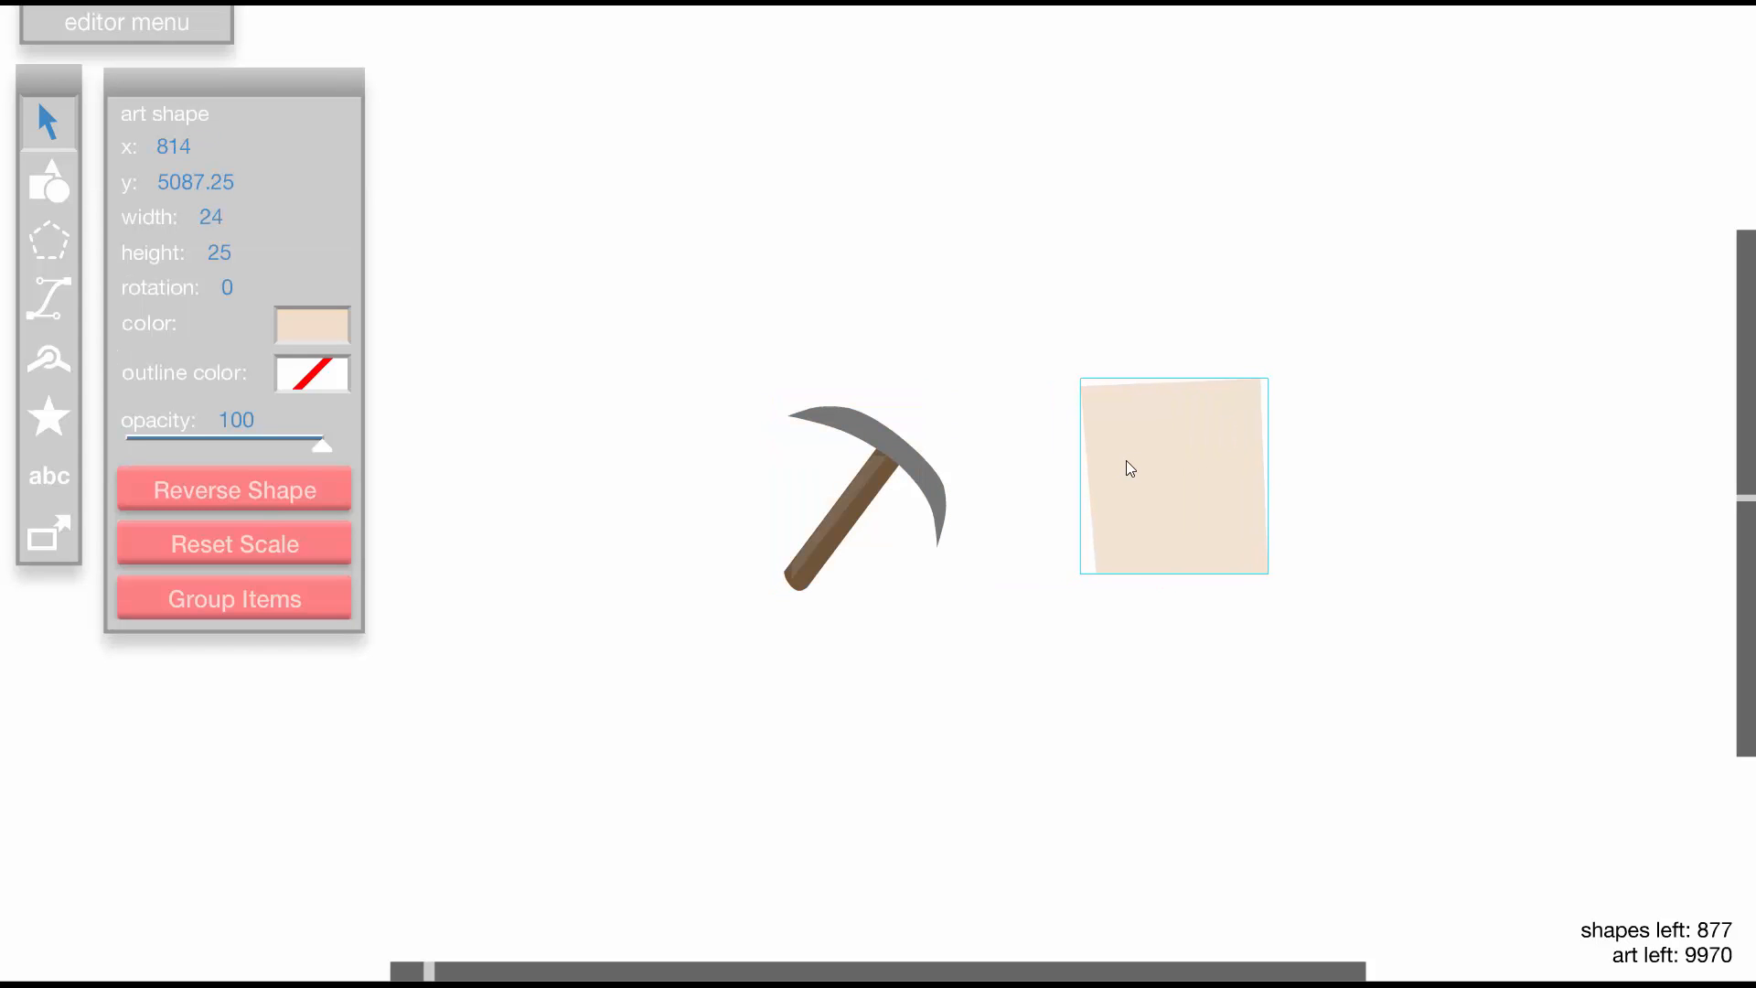
{"action": "key", "text": "Delete"}
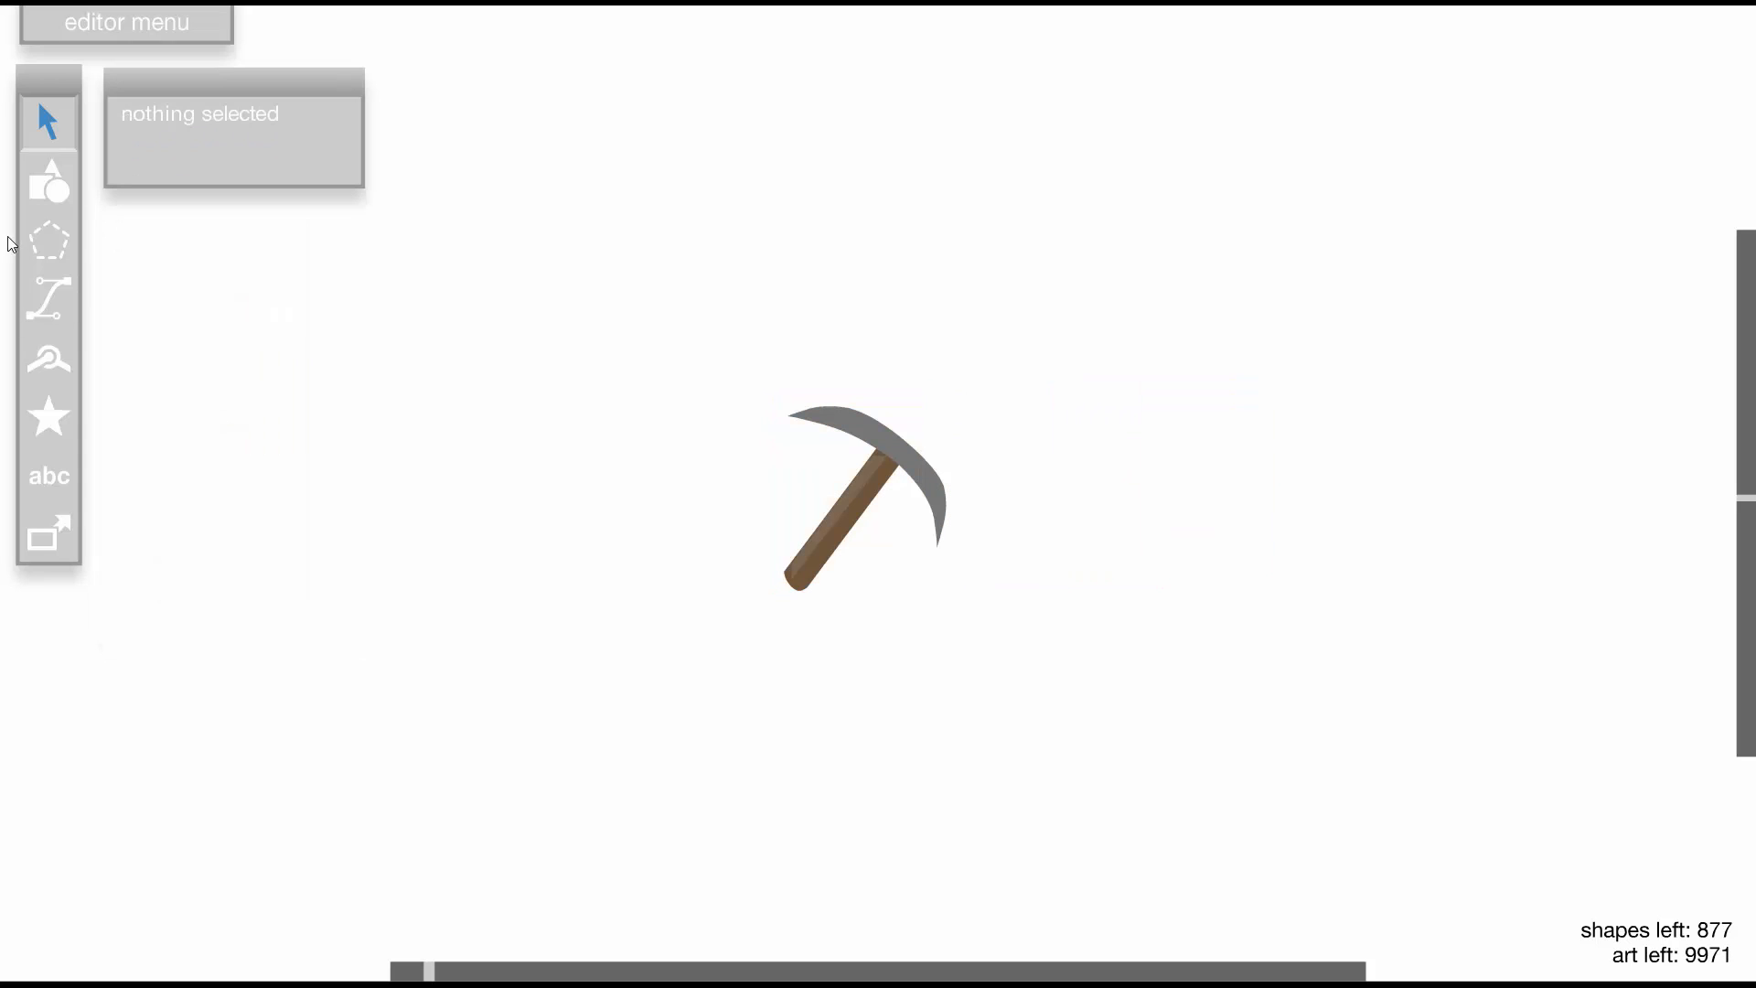
Place a pink rectangle 25 wide and 23 high, rotated -90, over the pickaxe
{"action": "left_click", "coordinate": [49, 183]}
{"action": "key", "text": "shift+a"}
{"action": "key", "text": "shift+a"}
{"action": "key", "text": "shift+a"}
{"action": "key", "text": "shift+a"}
{"action": "key", "text": "shift+a"}
{"action": "key", "text": "shift+s"}
{"action": "key", "text": "shift+s"}
{"action": "key", "text": "shift+s"}
{"action": "key", "text": "shift+s"}
{"action": "key", "text": "shift+s"}
{"action": "key", "text": "shift+s"}
{"action": "key", "text": "shift+s"}
{"action": "key", "text": "shift+s"}
{"action": "key", "text": "shift+s"}
{"action": "key", "text": "shift+s"}
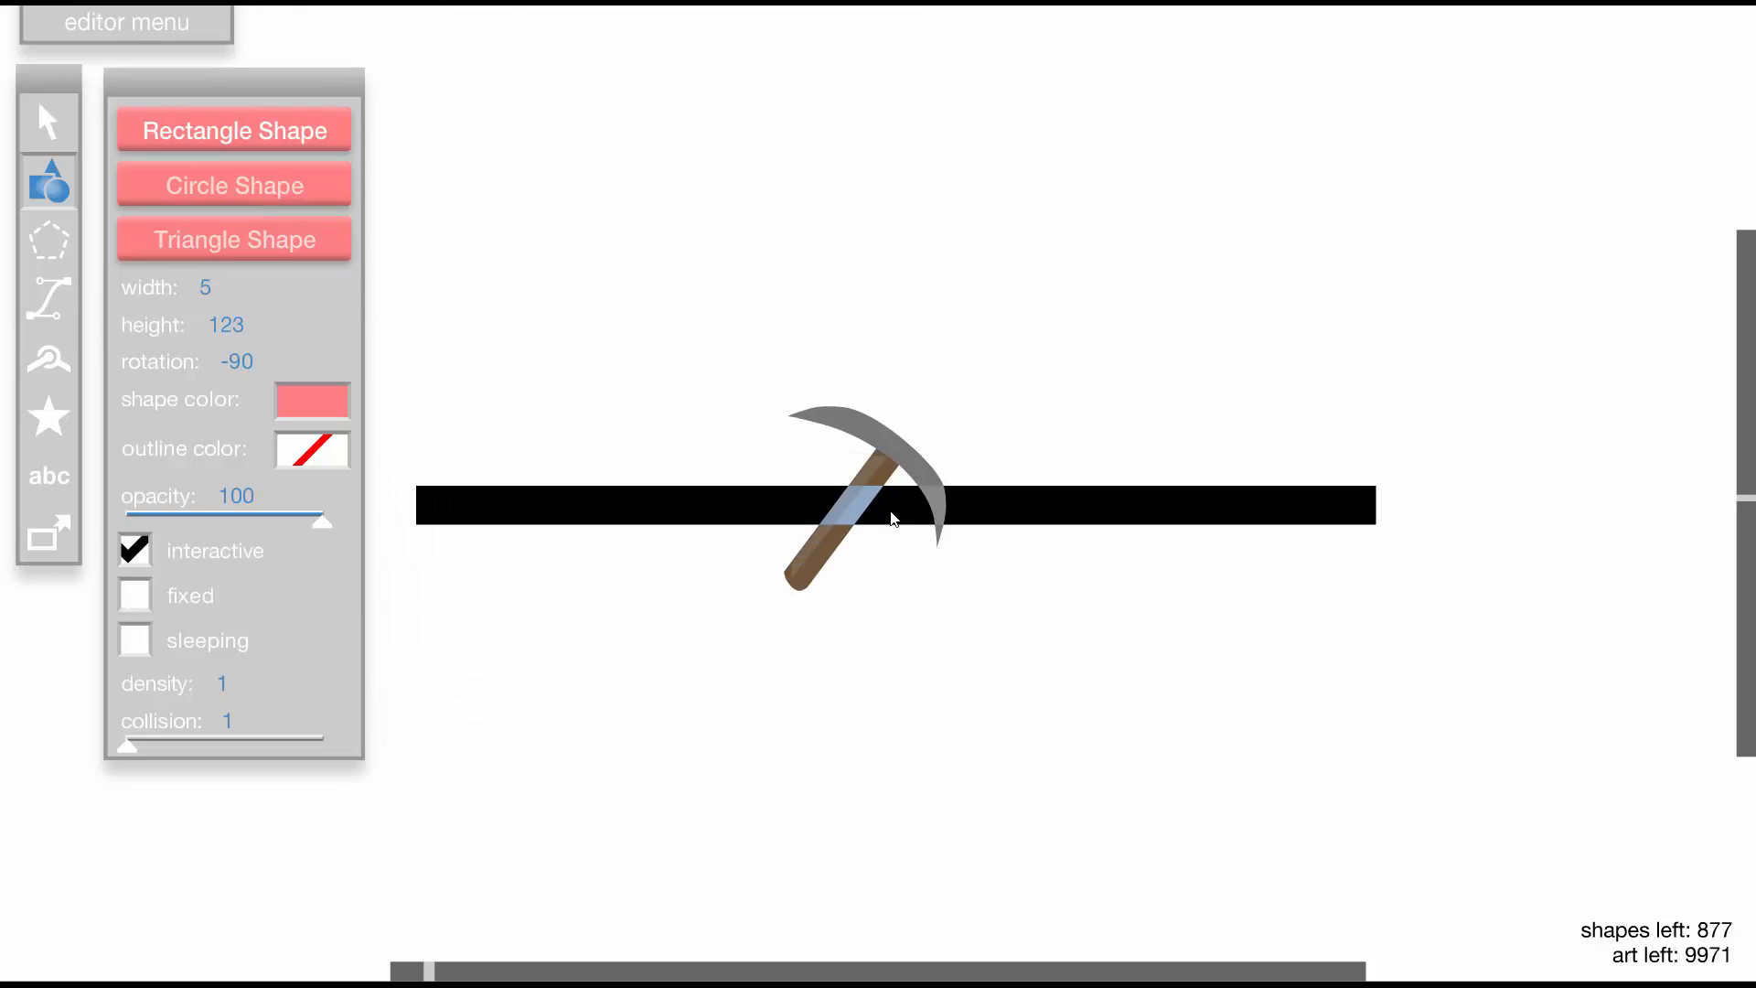
{"action": "key", "text": "shift+s"}
{"action": "key", "text": "shift+d"}
{"action": "key", "text": "shift+d"}
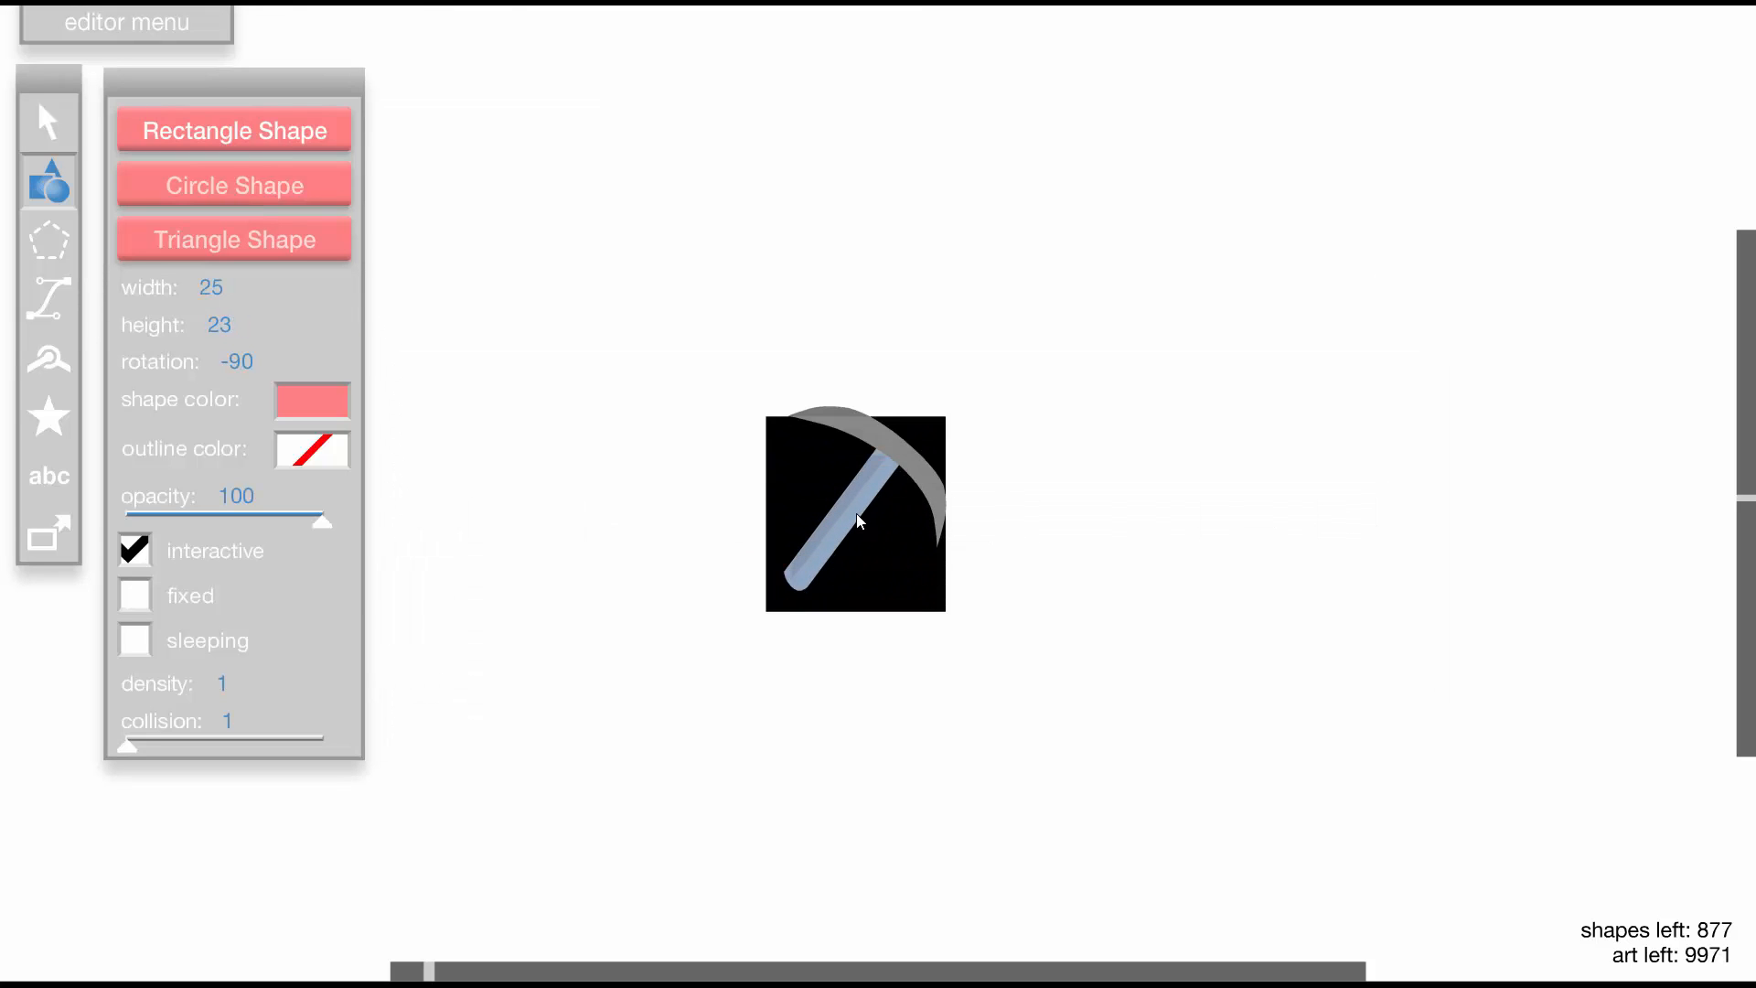
{"action": "key", "text": "shift+d"}
{"action": "key", "text": "shift+a"}
{"action": "left_click", "coordinate": [857, 503]}
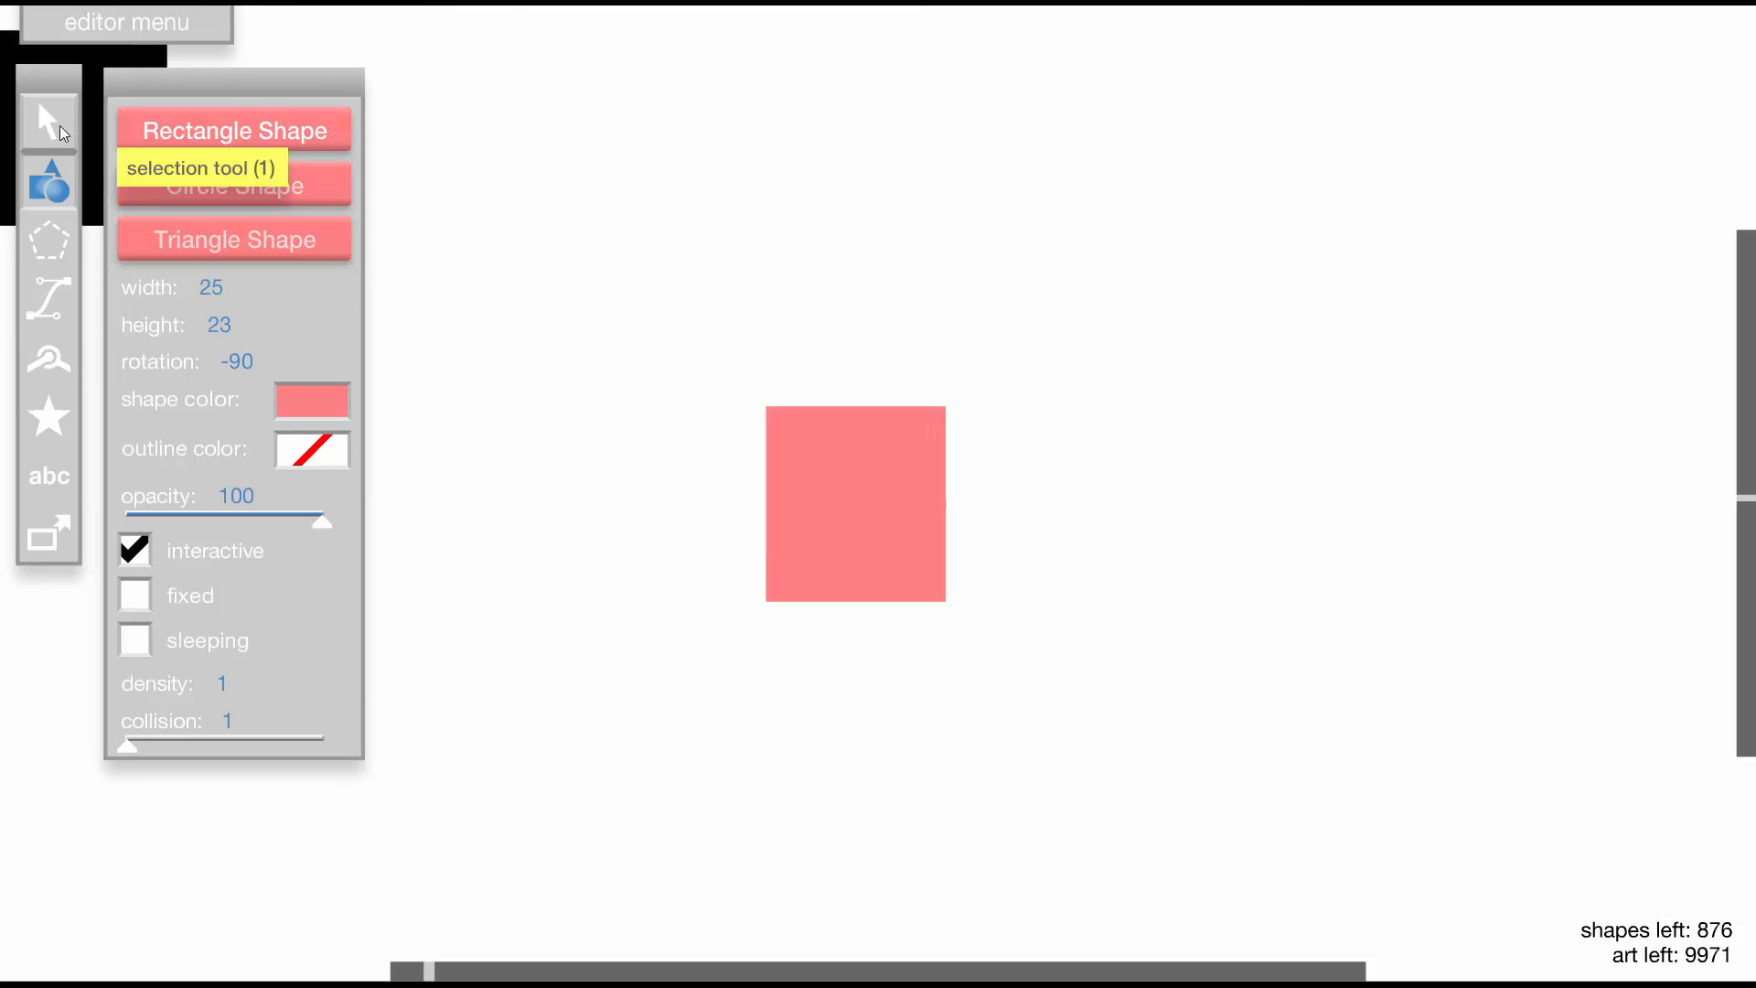
{"action": "left_click", "coordinate": [47, 122]}
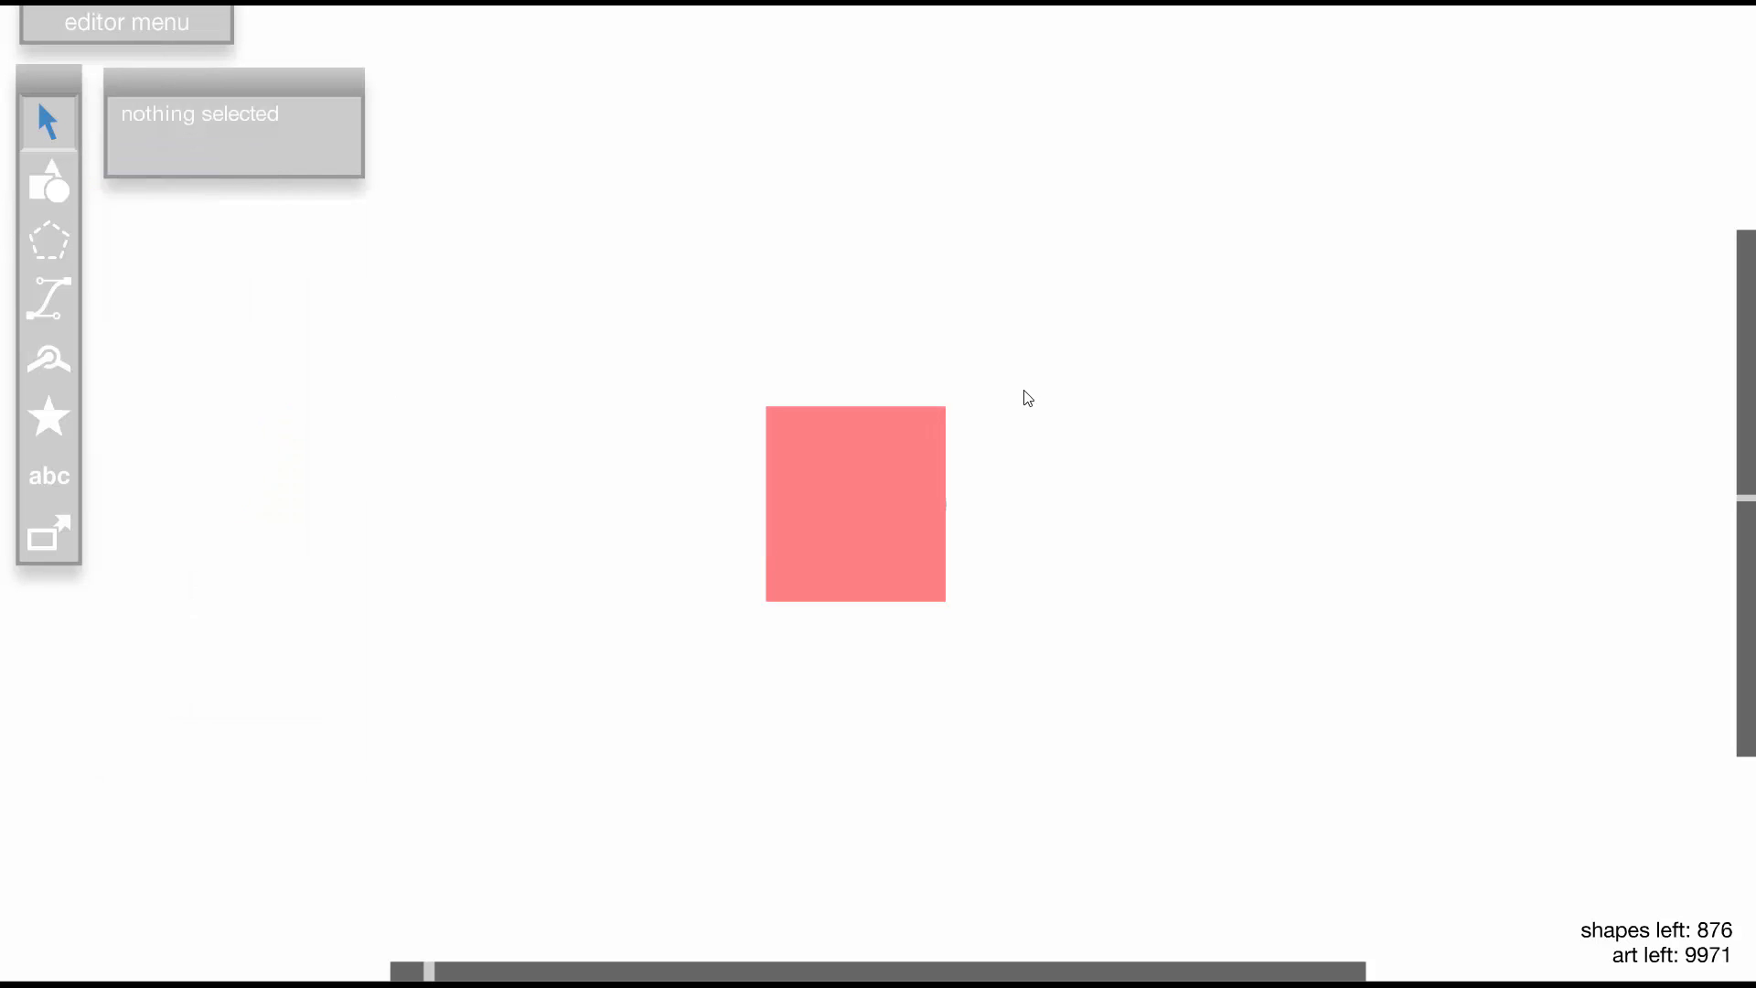
Send the pink rectangle behind the pickaxe with a changed collision value, and group it with the pickaxe
{"action": "left_click", "coordinate": [887, 452]}
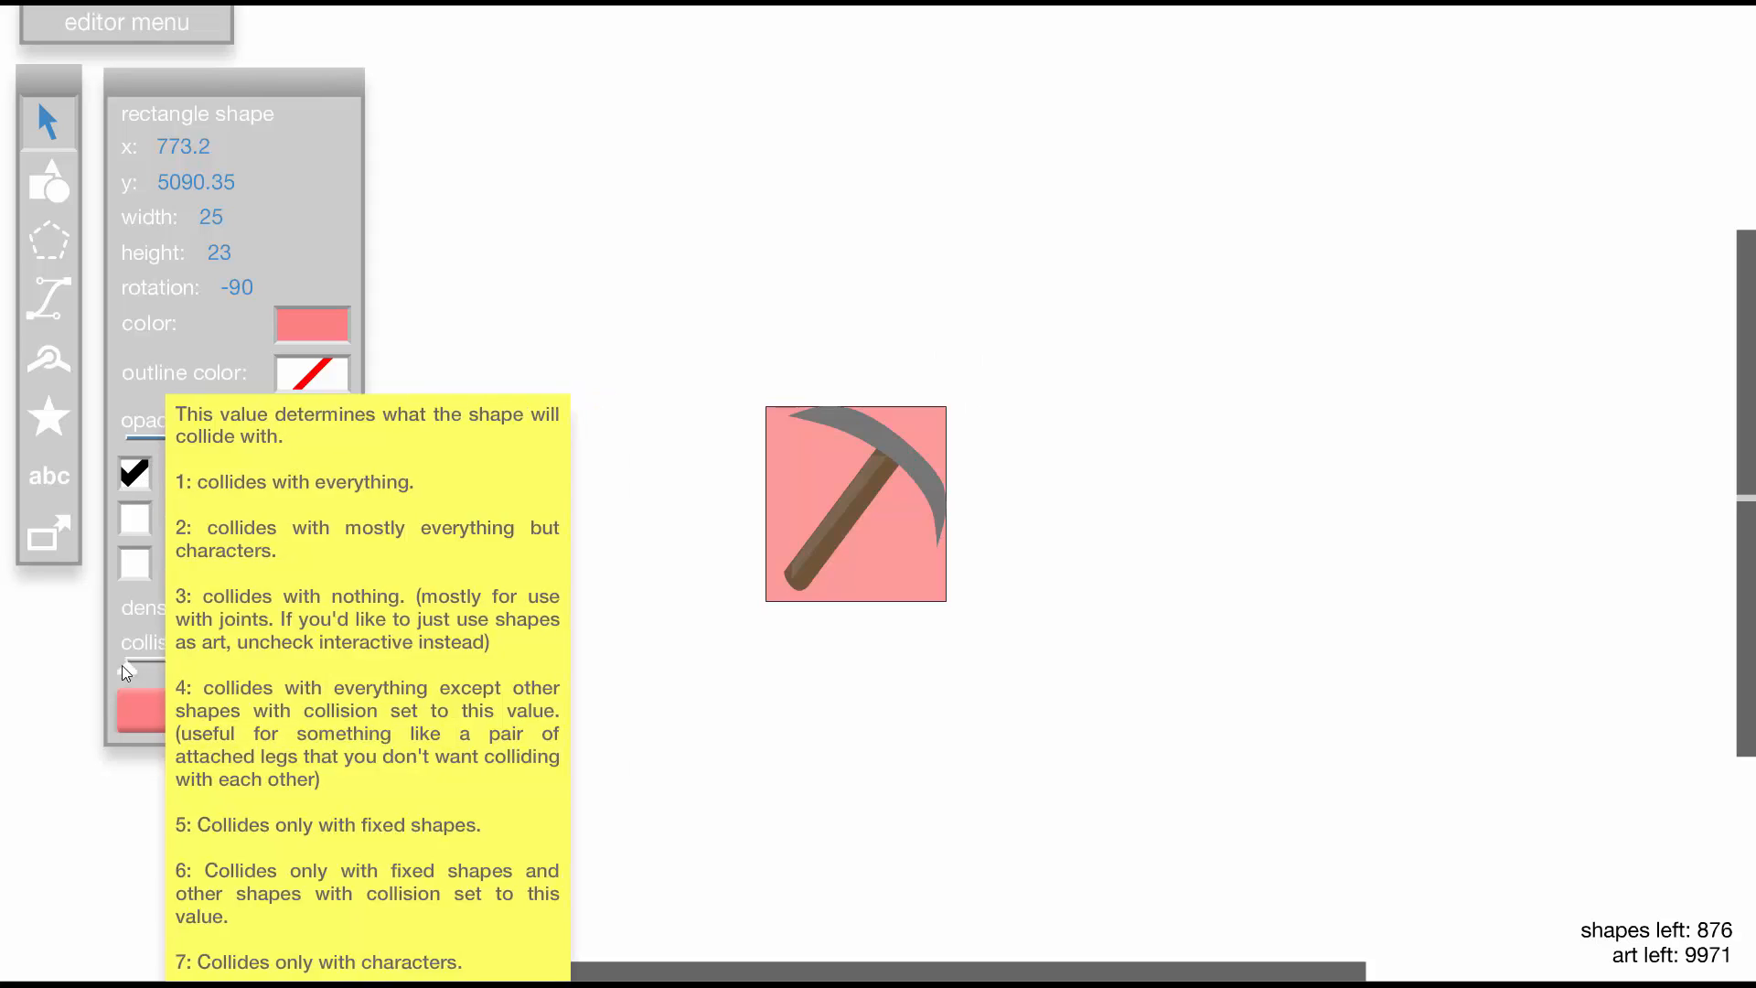
{"action": "left_click_drag", "start_coordinate": [125, 667], "coordinate": [189, 670]}
{"action": "left_click_drag", "start_coordinate": [732, 330], "coordinate": [978, 631]}
{"action": "left_click", "coordinate": [266, 490]}
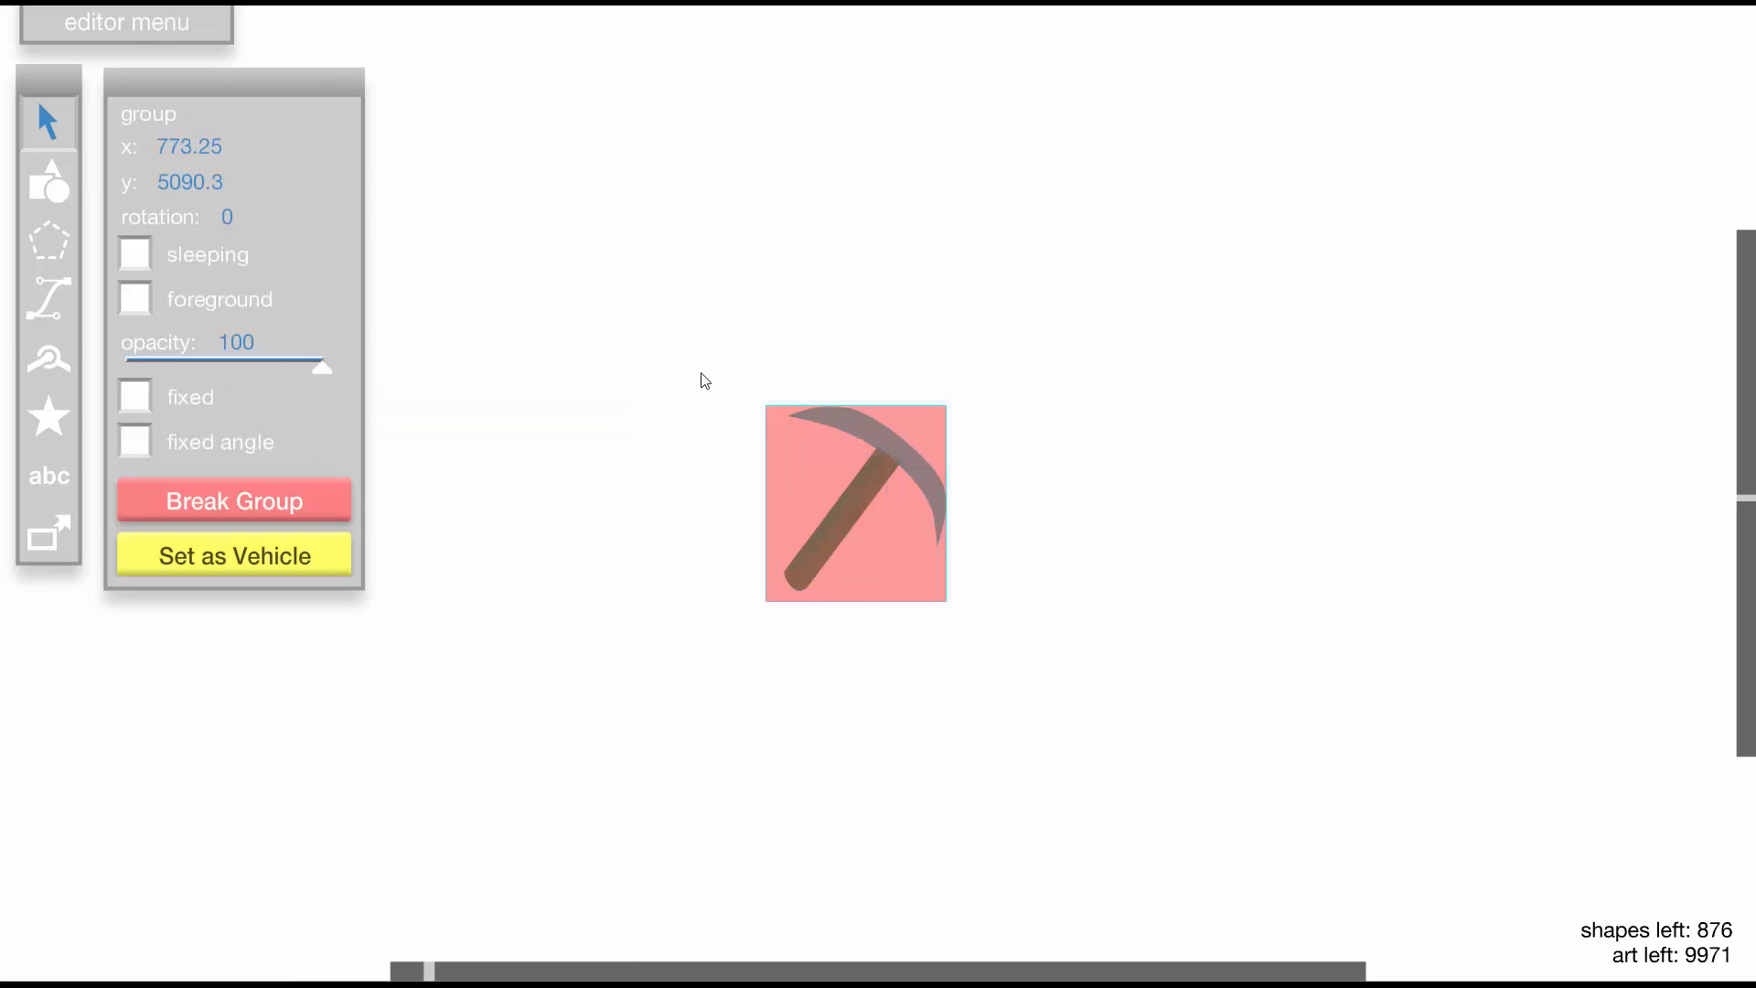
Test-run the level with the grouped pickaxe
{"action": "left_click", "coordinate": [700, 375]}
{"action": "left_click_drag", "start_coordinate": [803, 508], "coordinate": [656, 267]}
{"action": "key", "text": "t"}
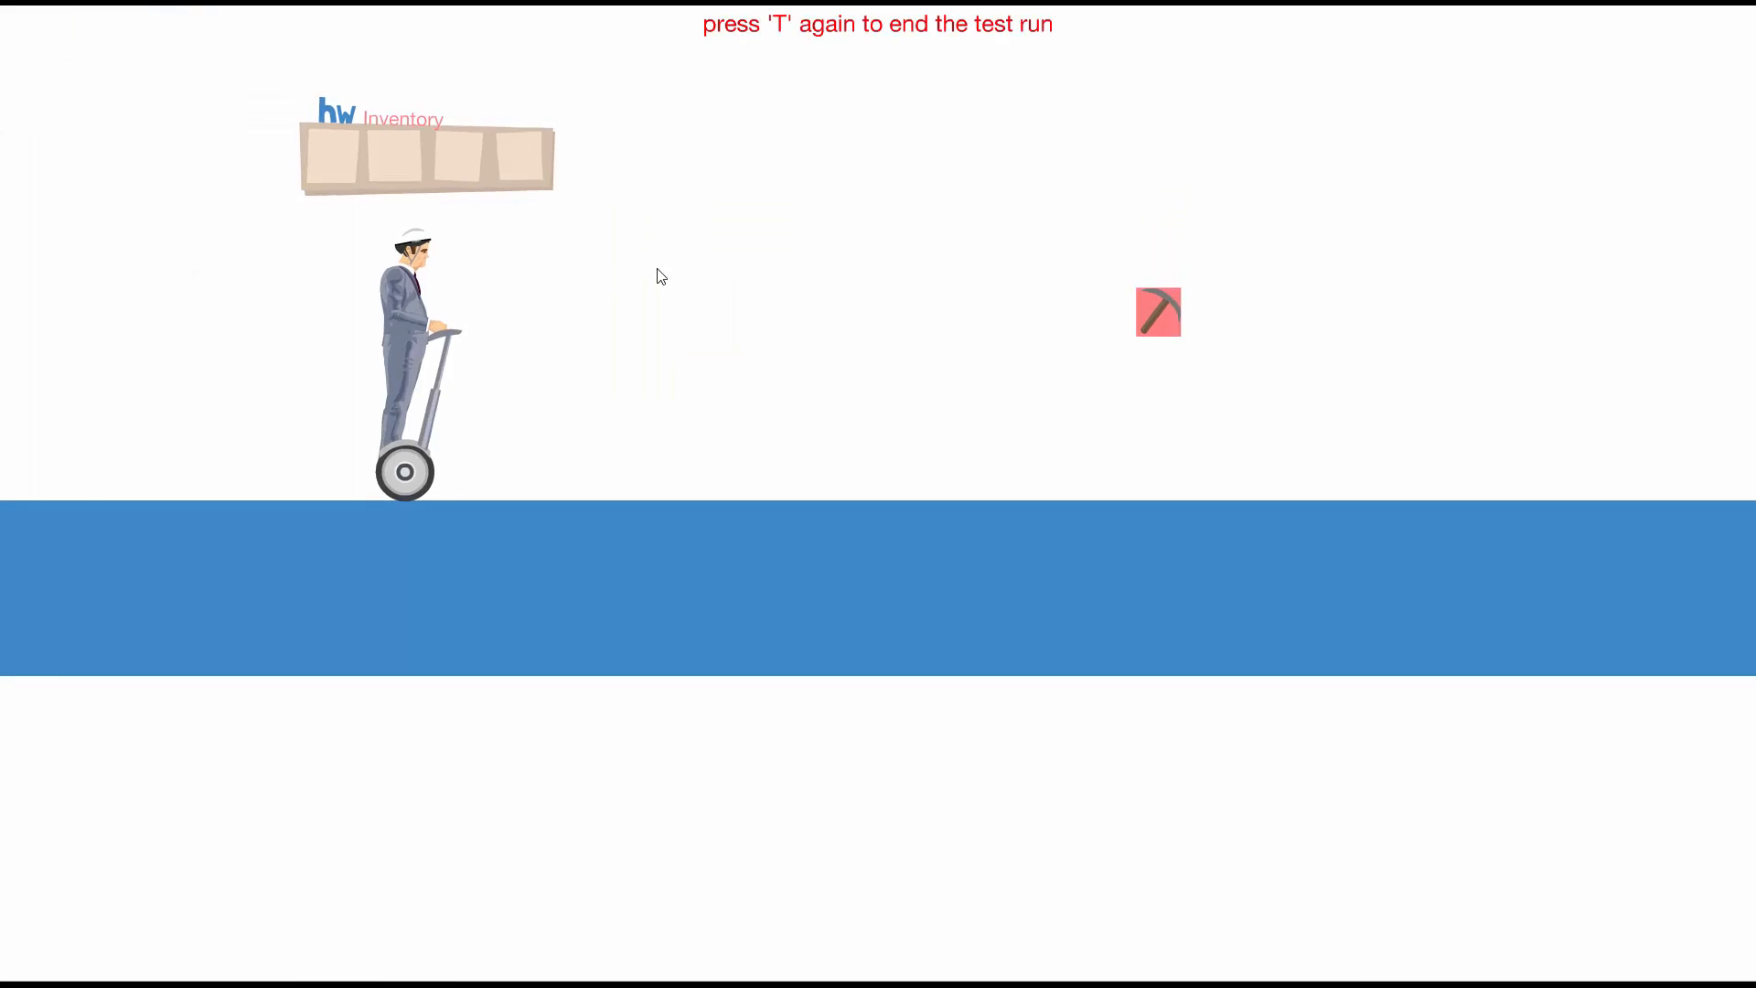
{"action": "key", "text": "t"}
Move the pickaxe group into the first slot of the inventory panel
{"action": "scroll", "coordinate": [736, 302], "scroll_direction": "down", "scroll_amount": 2}
{"action": "left_click_drag", "start_coordinate": [924, 507], "coordinate": [1091, 470]}
{"action": "scroll", "coordinate": [828, 448], "scroll_direction": "down", "scroll_amount": 1}
{"action": "scroll", "coordinate": [471, 490], "scroll_direction": "up", "scroll_amount": 2}
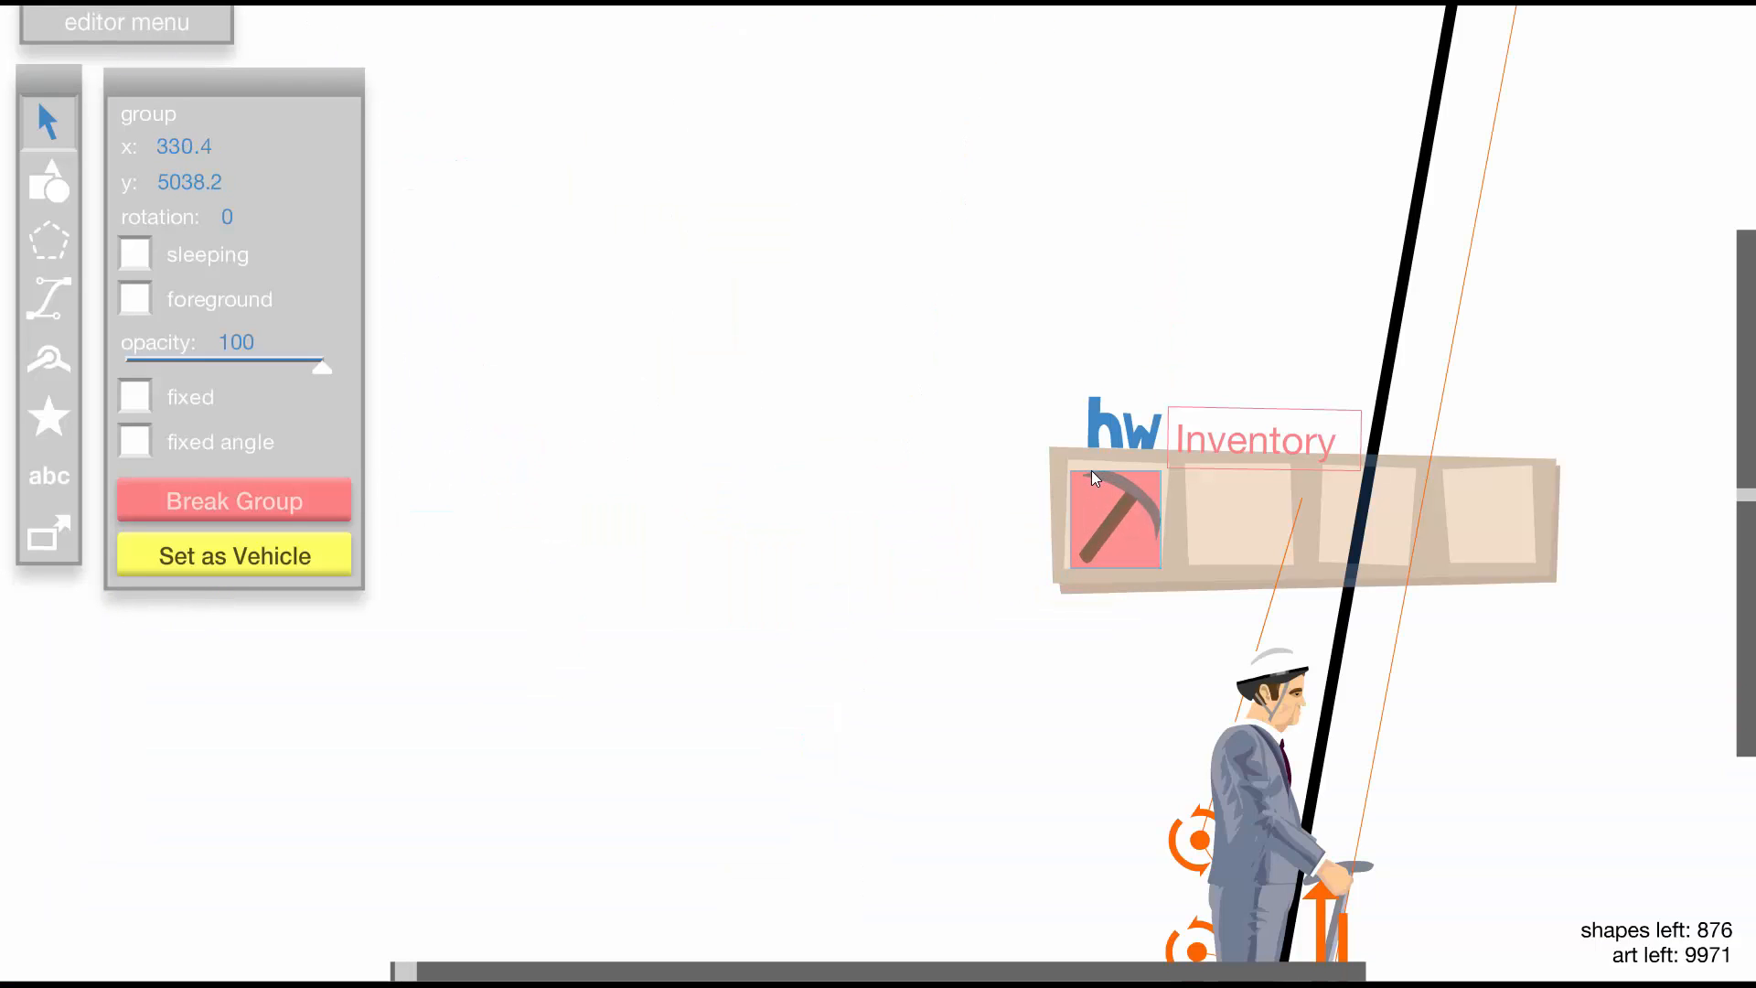
Attach the pickaxe to the first inventory slot with a pin joint and limit the joint's rotation
{"action": "left_click", "coordinate": [58, 363]}
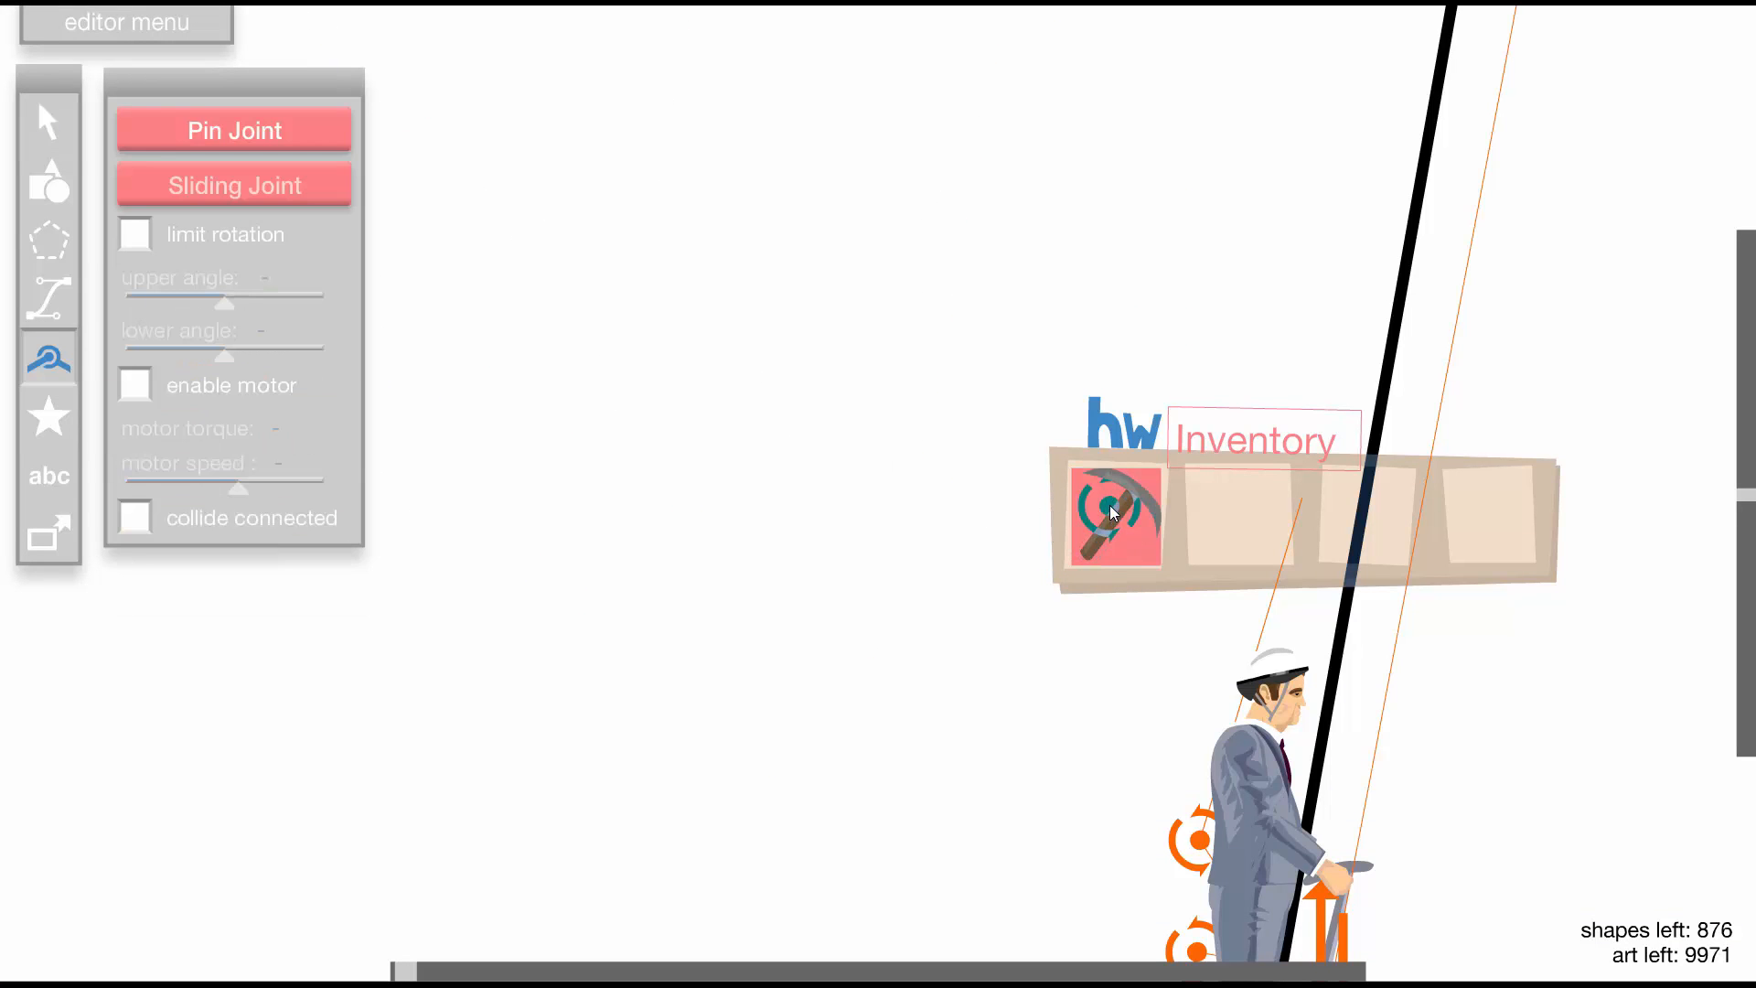
{"action": "left_click", "coordinate": [53, 119]}
{"action": "left_click", "coordinate": [1118, 503]}
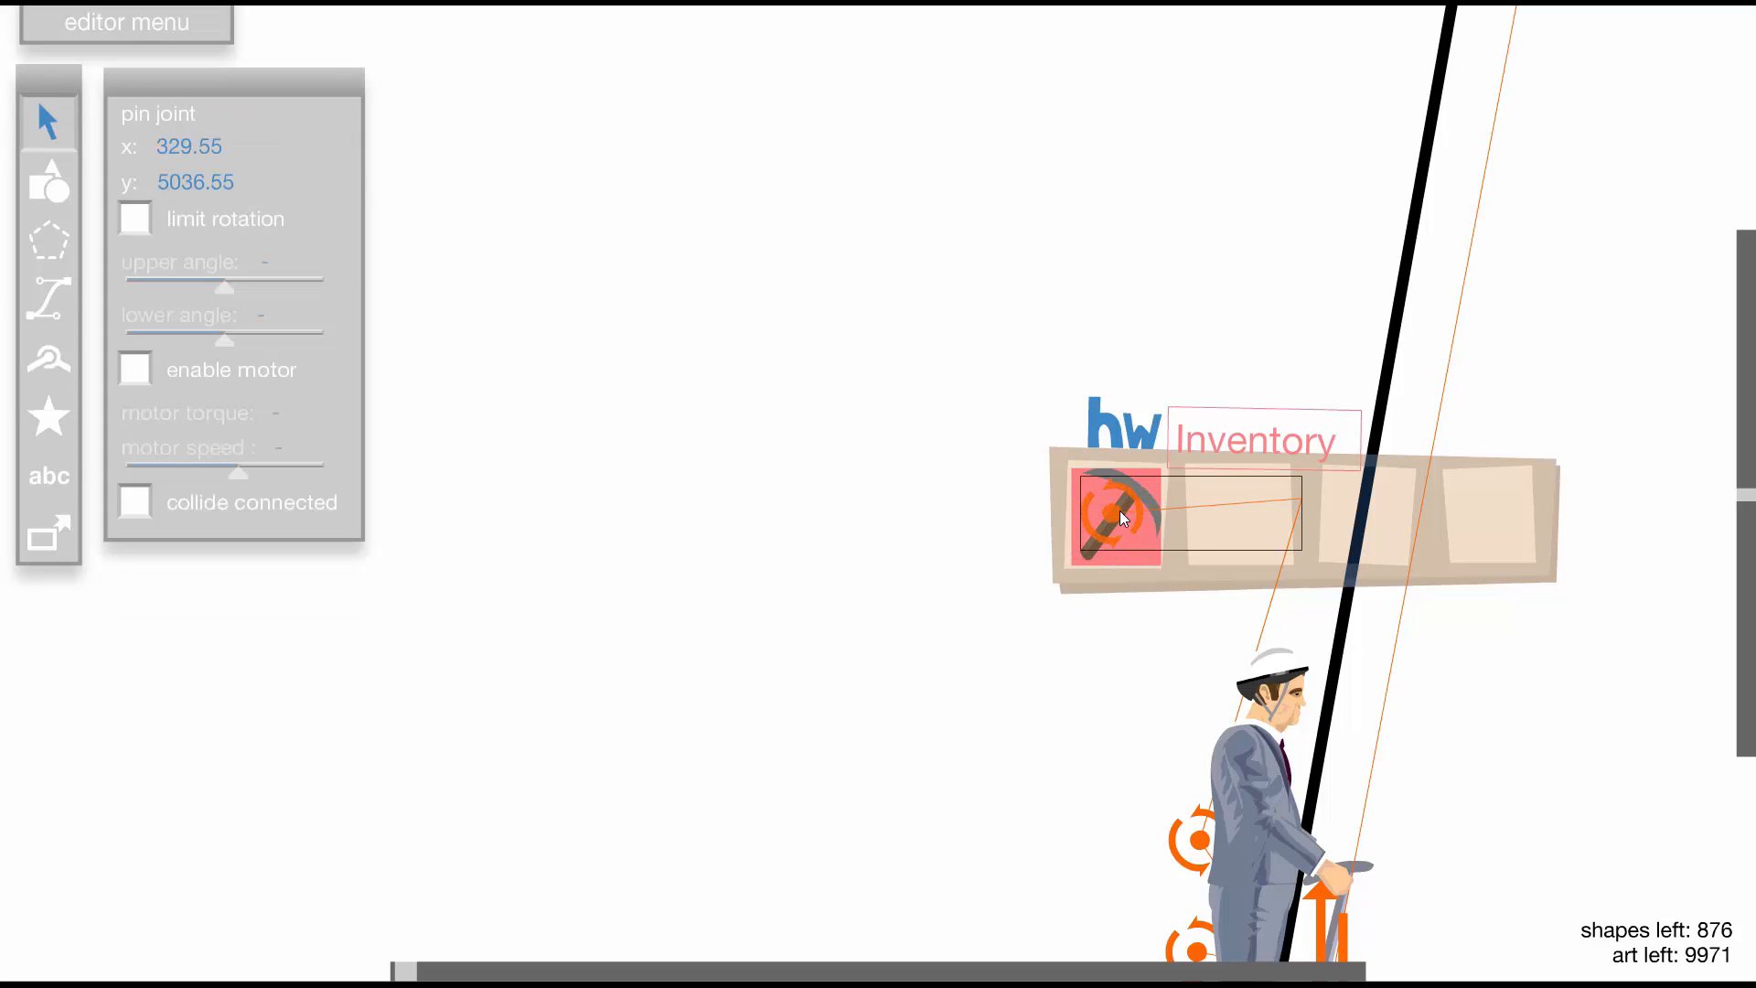
{"action": "left_click", "coordinate": [135, 219]}
{"action": "left_click_drag", "start_coordinate": [236, 288], "coordinate": [180, 282]}
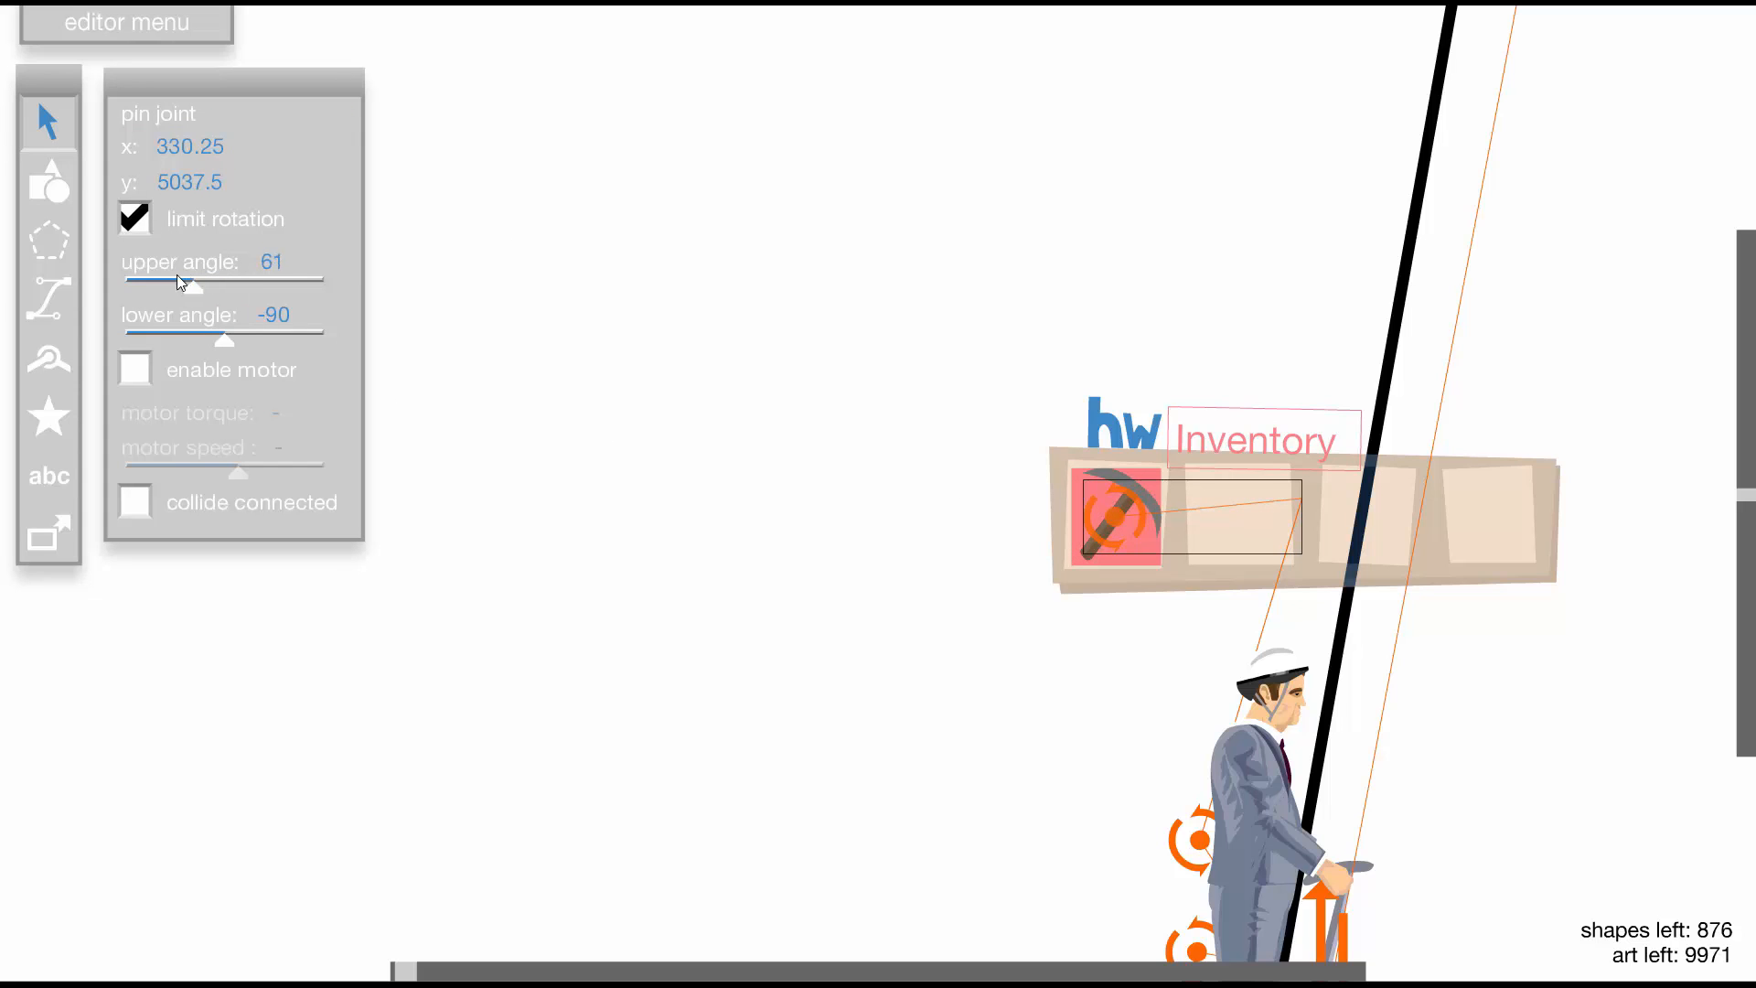
Make the pink rectangle inside the pickaxe group fully transparent and leave group editing
{"action": "left_click", "coordinate": [1079, 490]}
{"action": "double_click", "coordinate": [1079, 489]}
{"action": "left_click_drag", "start_coordinate": [321, 448], "coordinate": [128, 449]}
{"action": "left_click", "coordinate": [627, 333]}
Test-run the level, driving the character with the pickaxe pinned in the inventory
{"action": "key", "text": "t"}
{"action": "key", "text": "Up"}
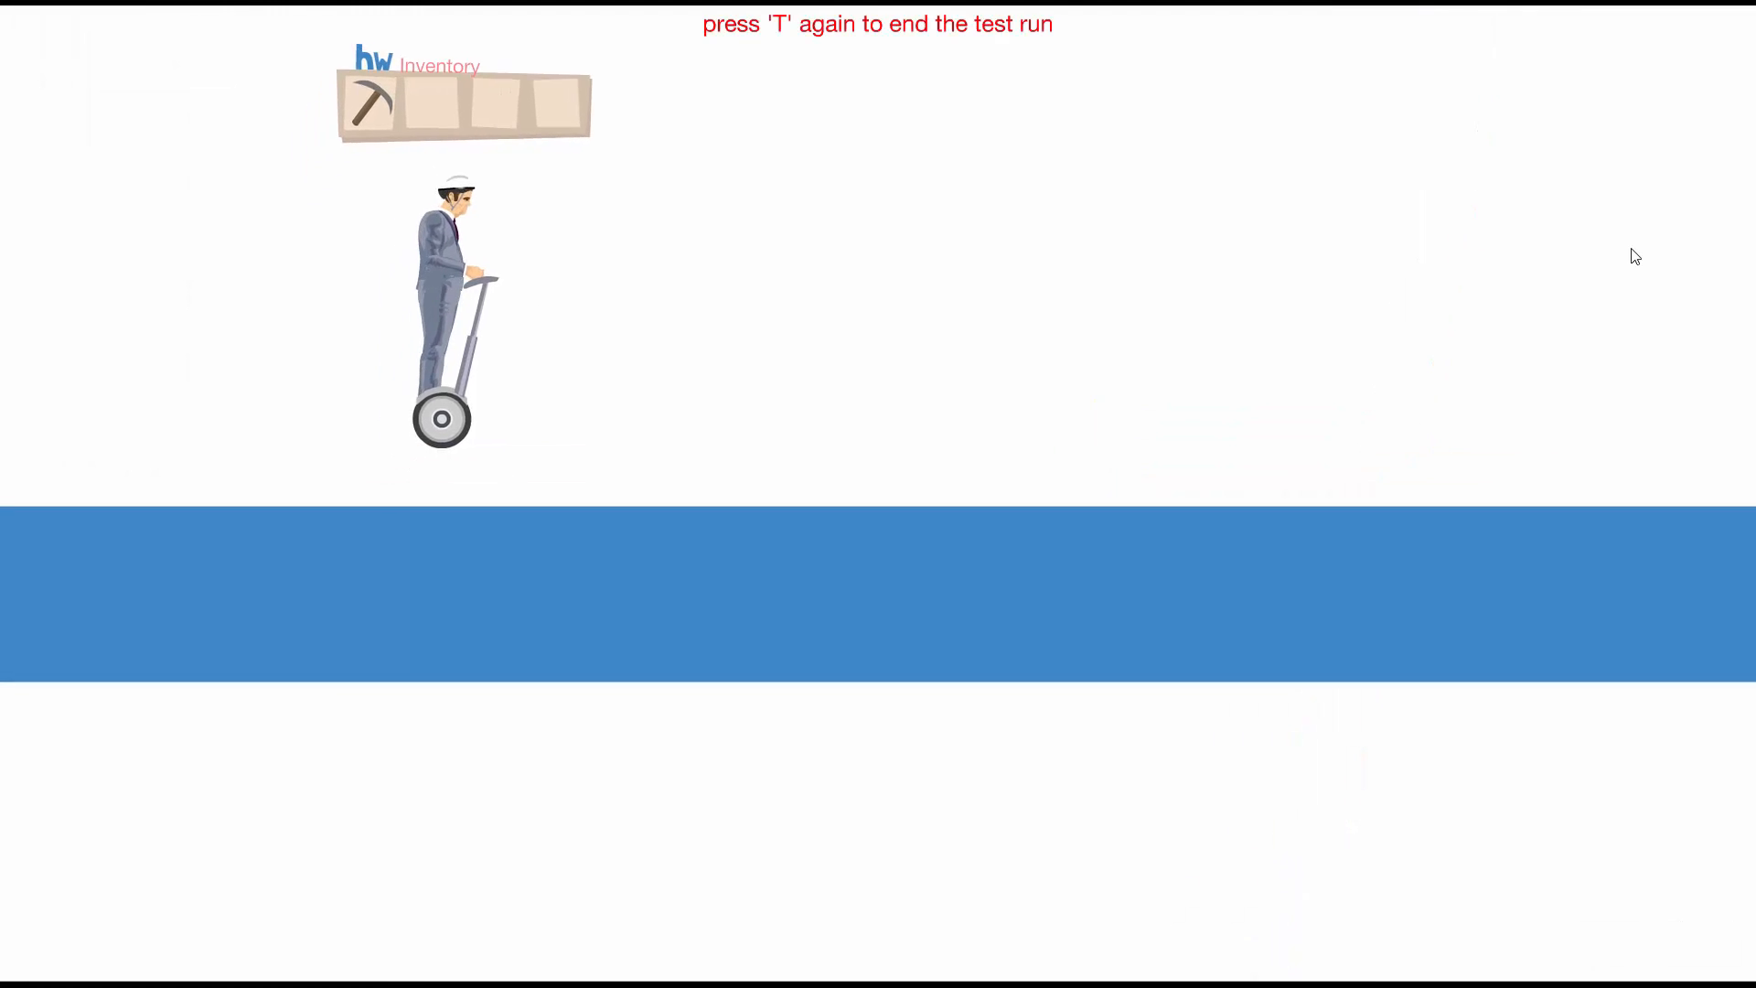
{"action": "key", "text": "t"}
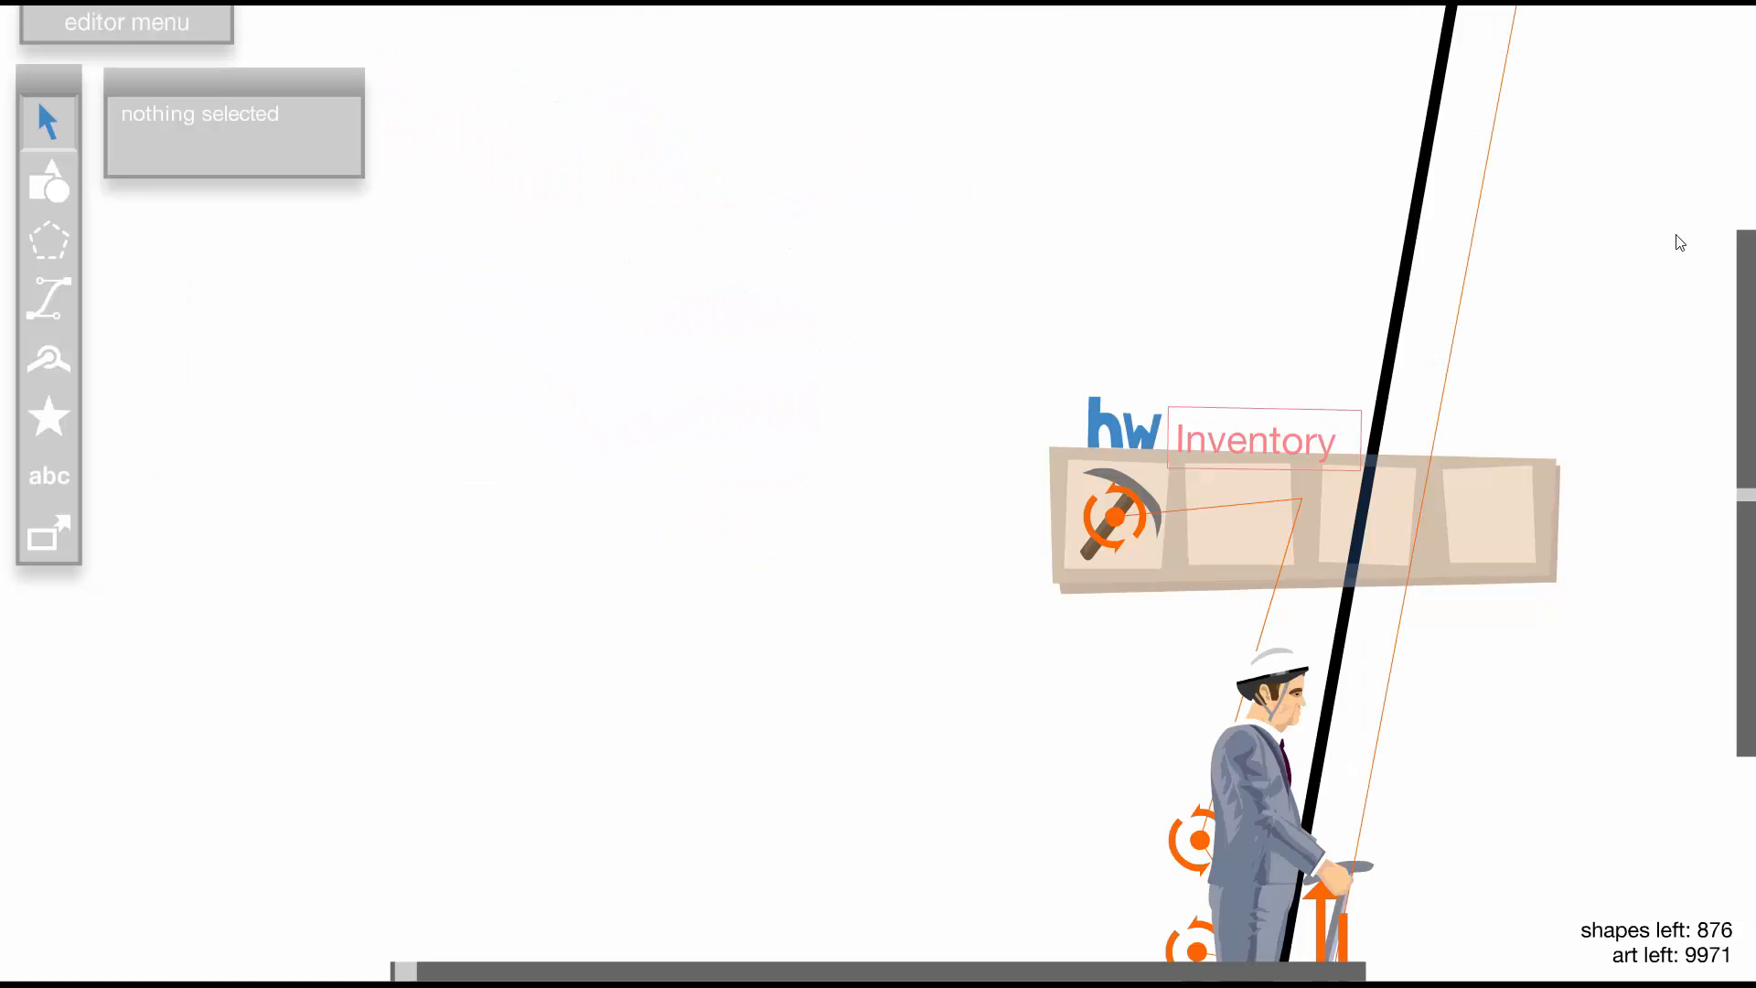
Draw a red apple with a brown stem and green leaf on the first of the three pink item squares
{"action": "left_click", "coordinate": [49, 298]}
{"action": "left_click", "coordinate": [304, 172]}
{"action": "left_click", "coordinate": [722, 246]}
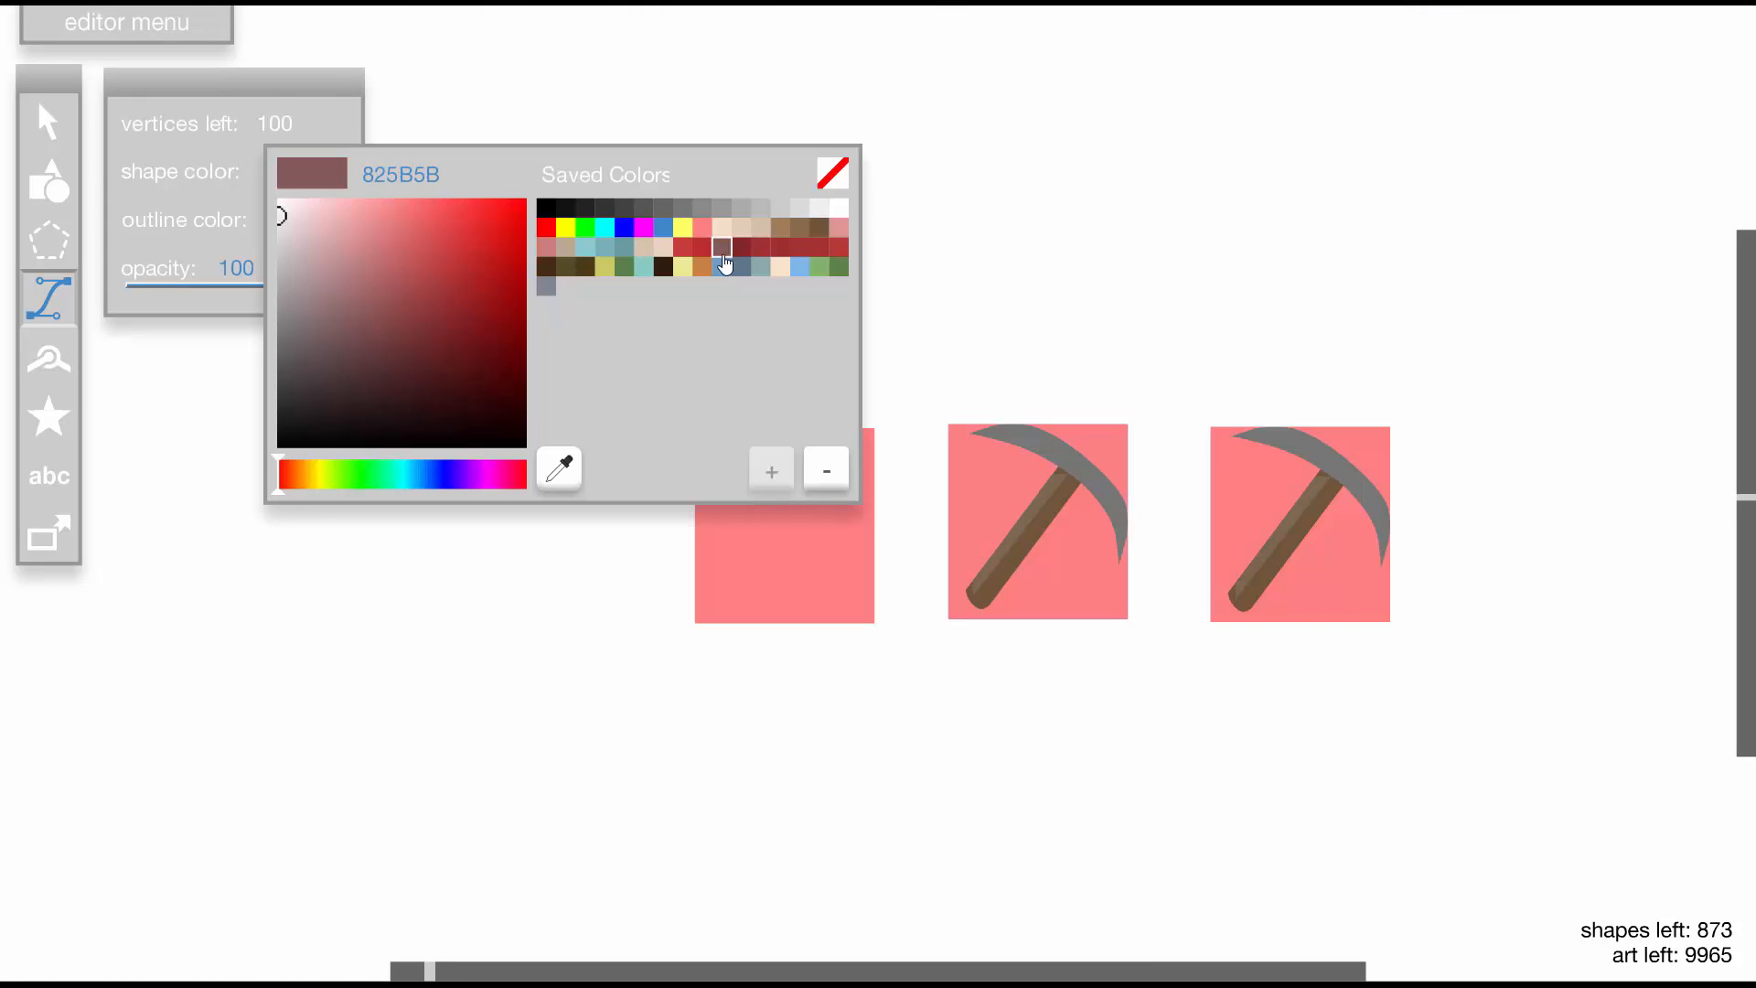
{"action": "left_click", "coordinate": [694, 246]}
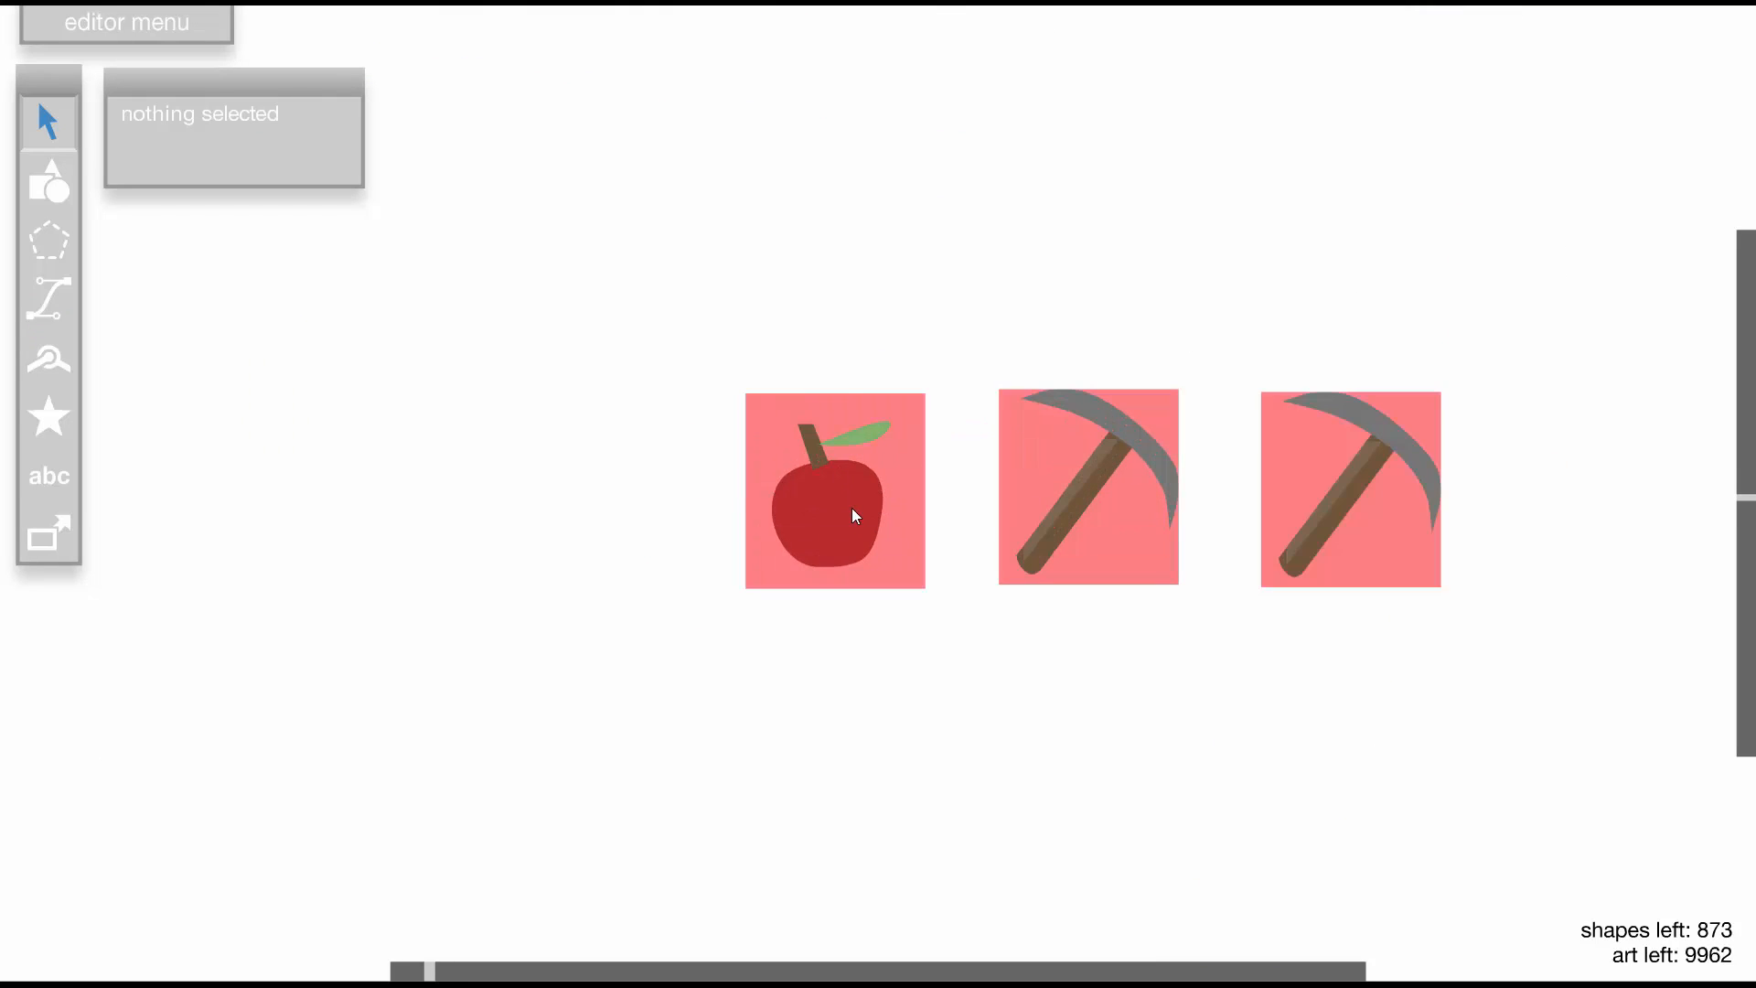
Test-run the level with the pickaxe and apple in the first two inventory slots
{"action": "key", "text": "t"}
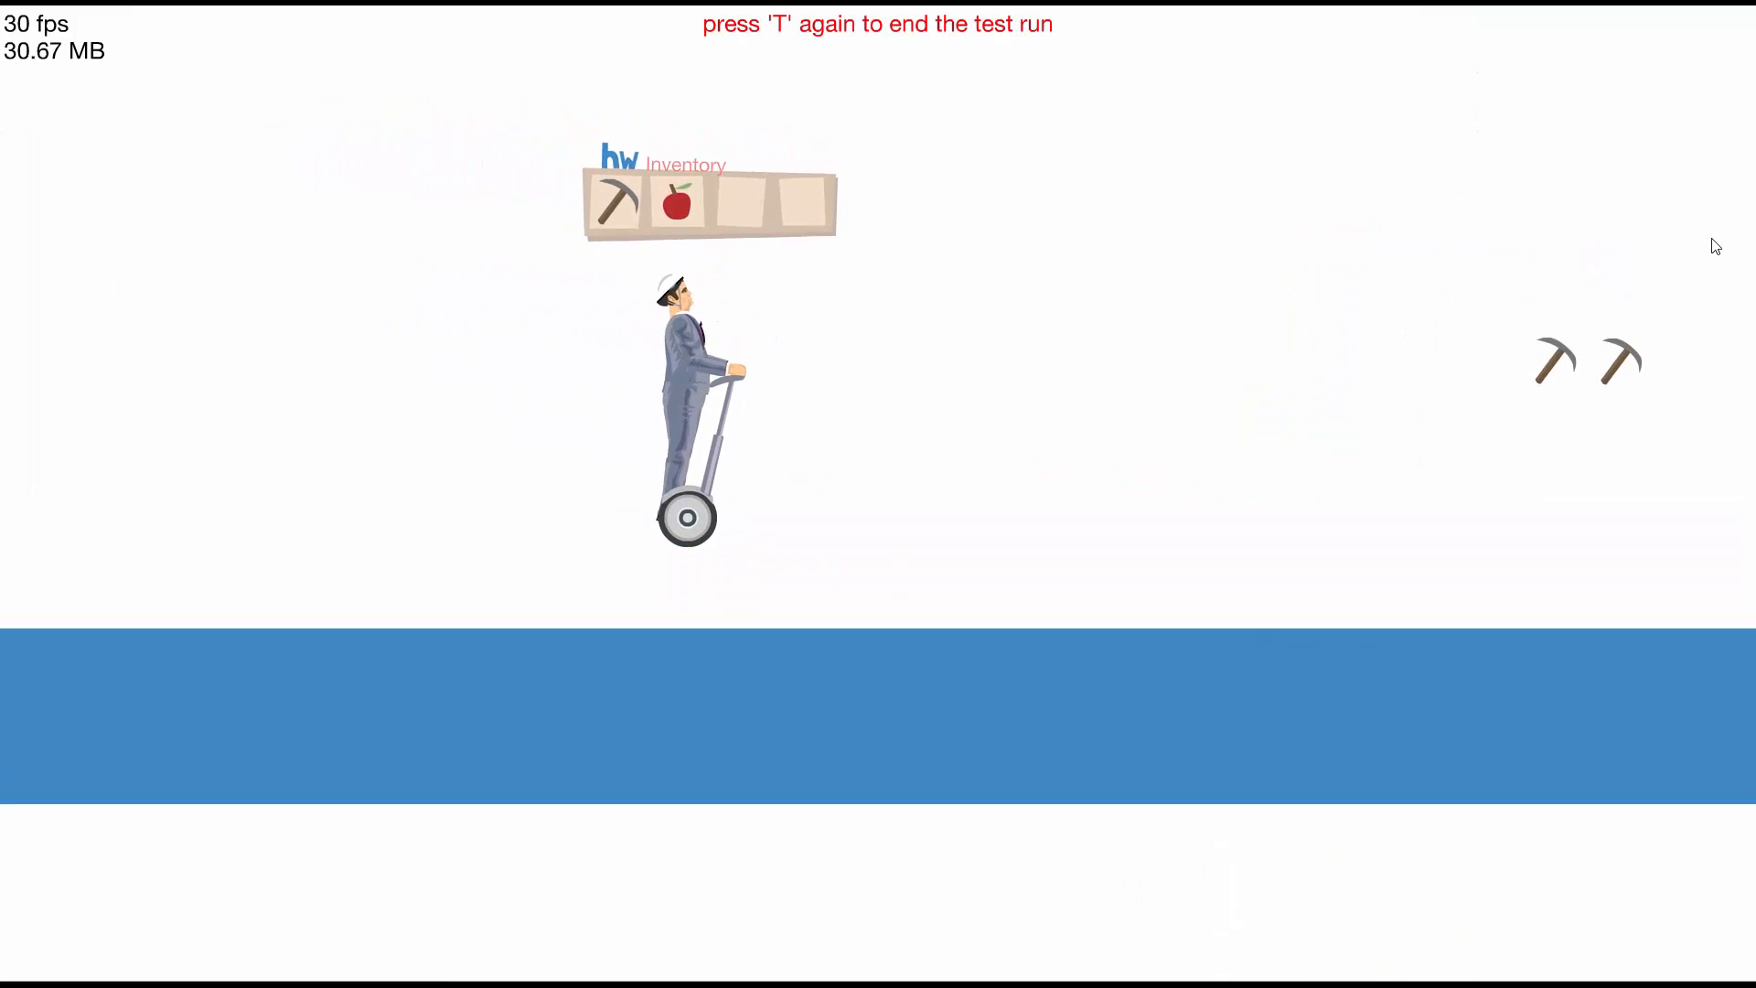
{"action": "key", "text": "t"}
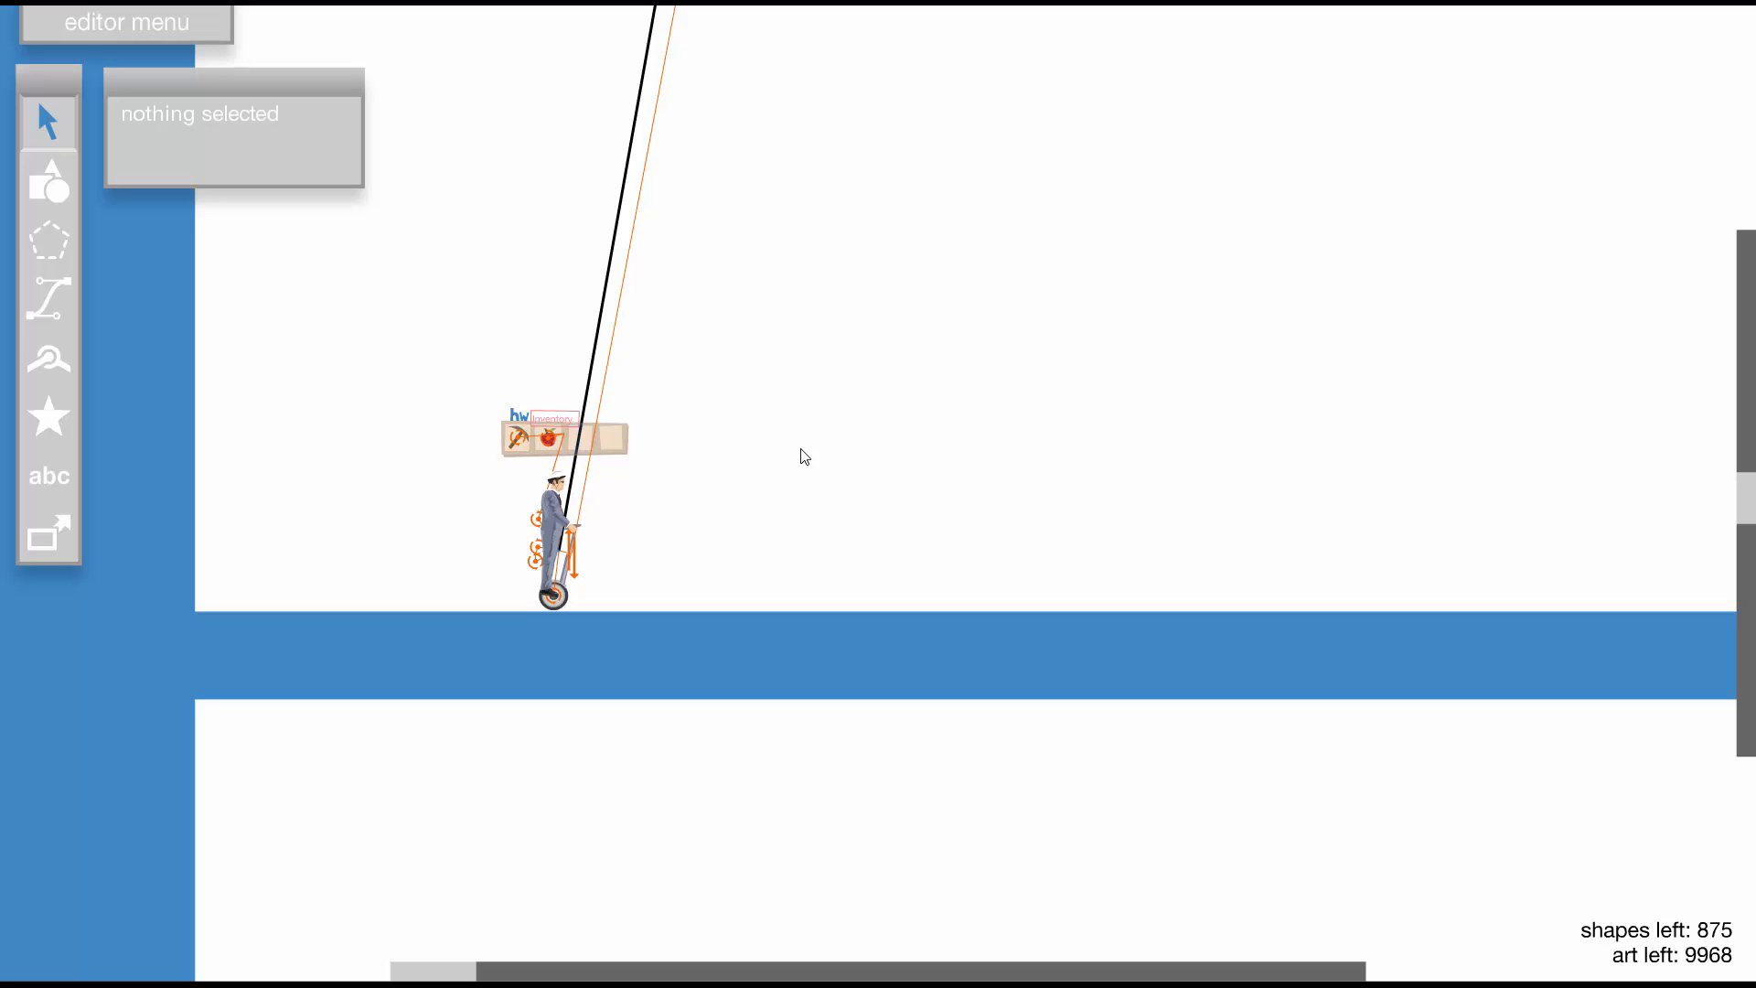
Copy the pickaxe group from the first inventory slot and place the copy just above the ground ahead of the character
{"action": "scroll", "coordinate": [710, 419], "scroll_direction": "up", "scroll_amount": 4}
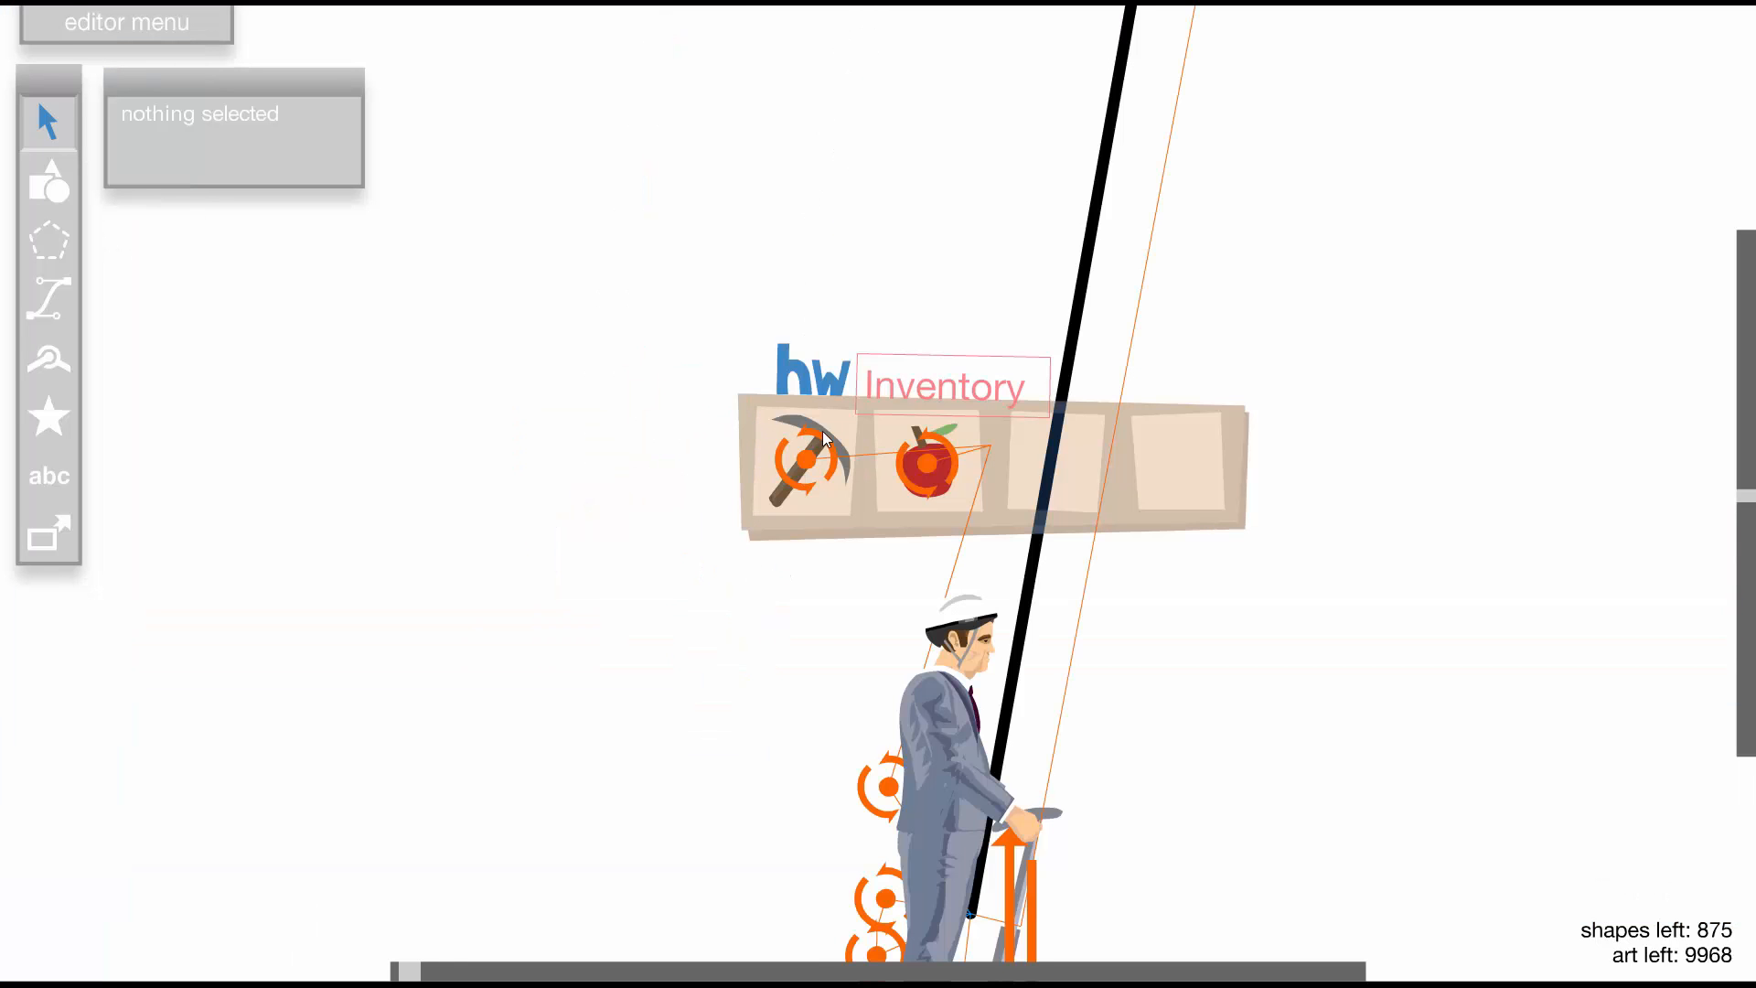
{"action": "left_click", "coordinate": [844, 454]}
{"action": "scroll", "coordinate": [1320, 574], "scroll_direction": "down", "scroll_amount": 1}
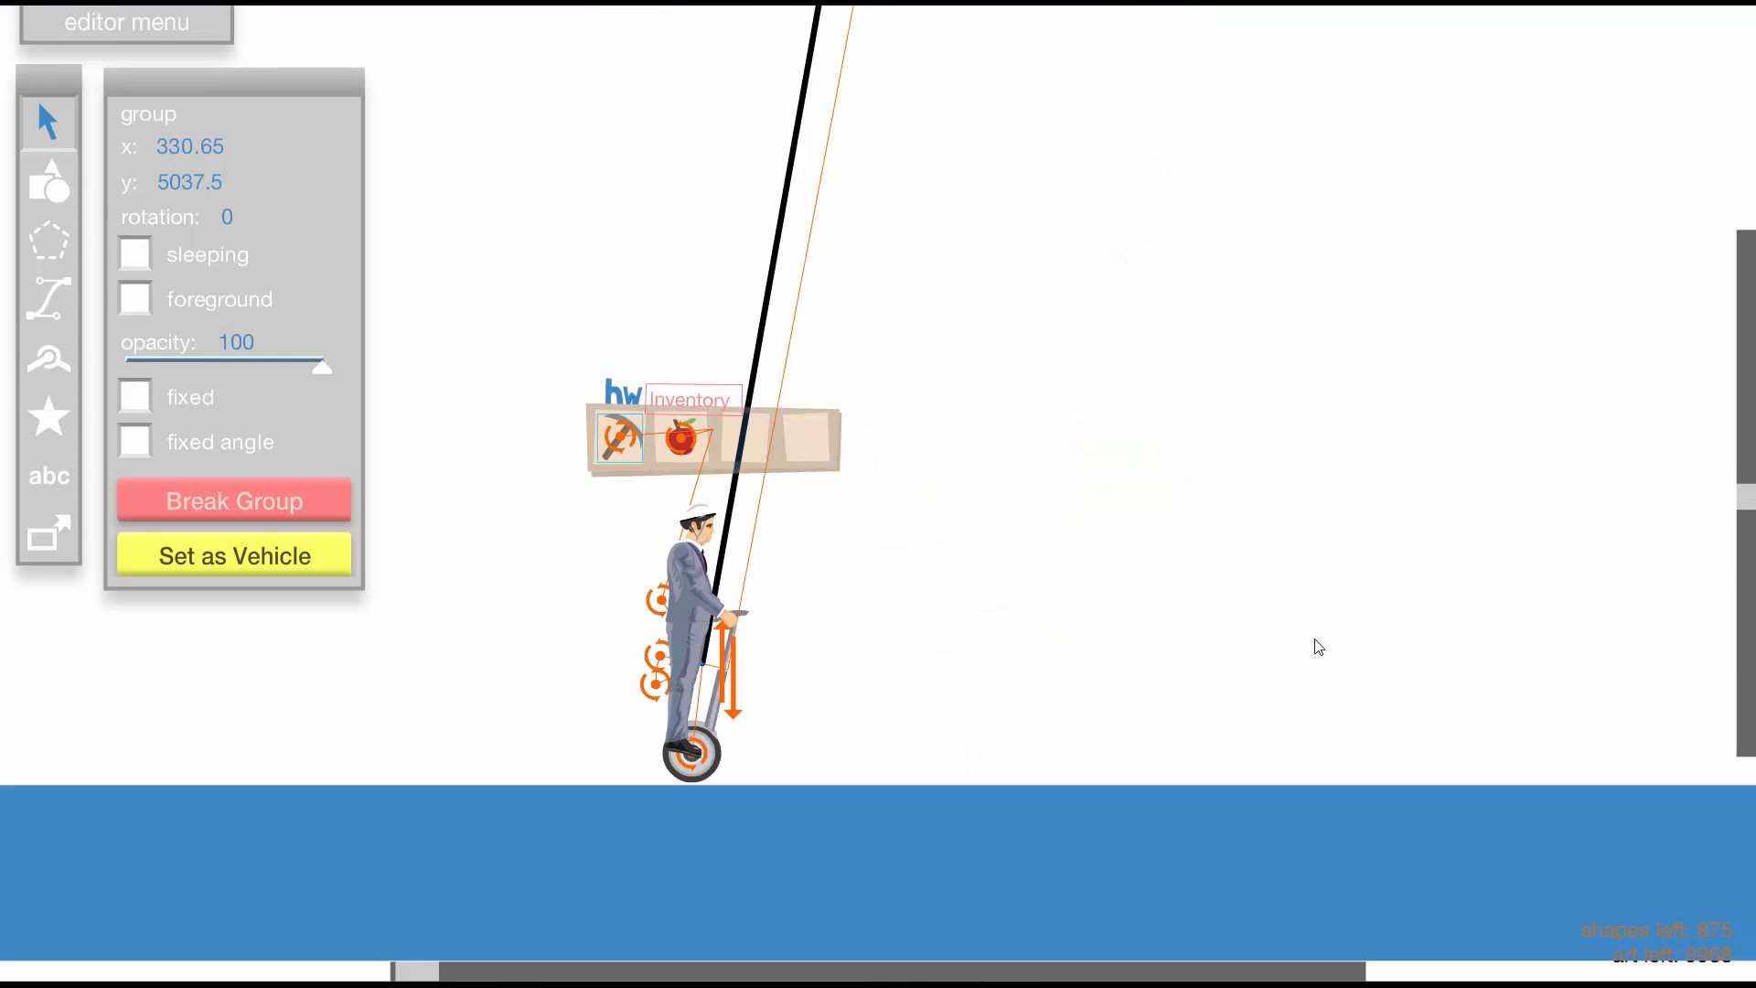
{"action": "scroll", "coordinate": [1309, 629], "scroll_direction": "up", "scroll_amount": 1}
{"action": "key", "text": "ctrl+v"}
{"action": "scroll", "coordinate": [1314, 690], "scroll_direction": "down", "scroll_amount": 1}
{"action": "left_click_drag", "start_coordinate": [886, 472], "coordinate": [960, 475]}
{"action": "scroll", "coordinate": [973, 413], "scroll_direction": "up", "scroll_amount": 1}
{"action": "left_click", "coordinate": [1016, 395]}
{"action": "left_click", "coordinate": [978, 504]}
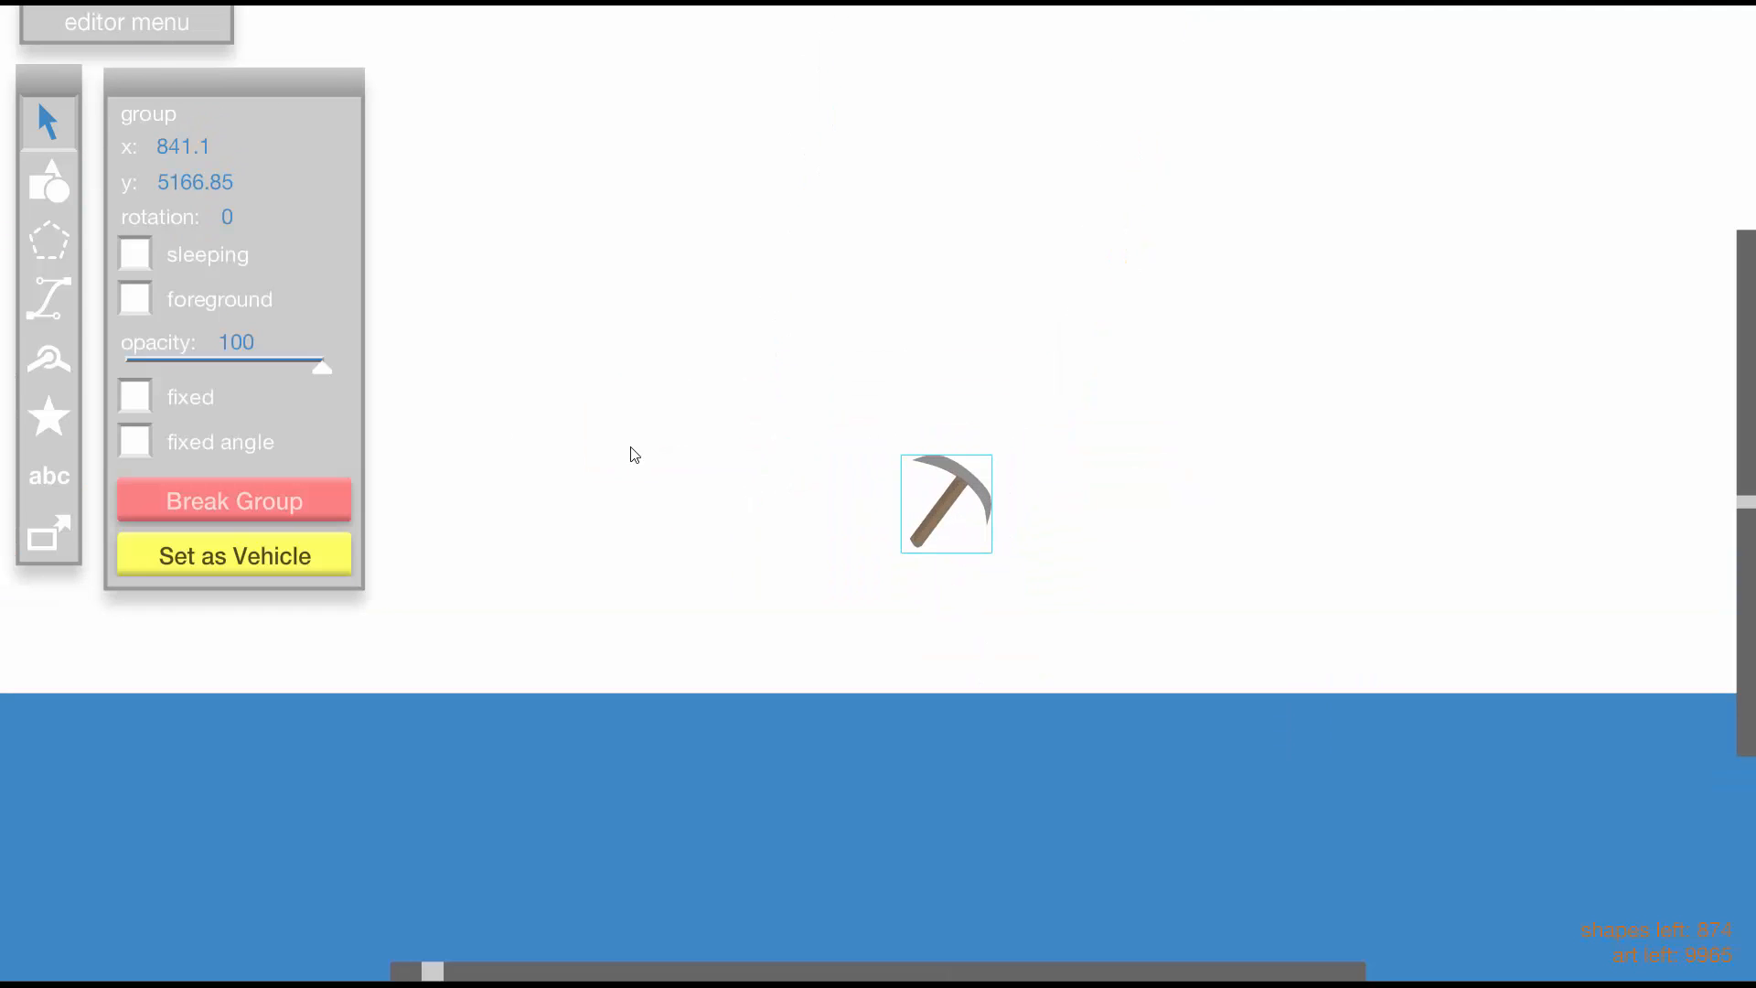
Make the transparent rectangle inside the copied pickaxe group non-interactive and leave group editing
{"action": "double_click", "coordinate": [957, 543]}
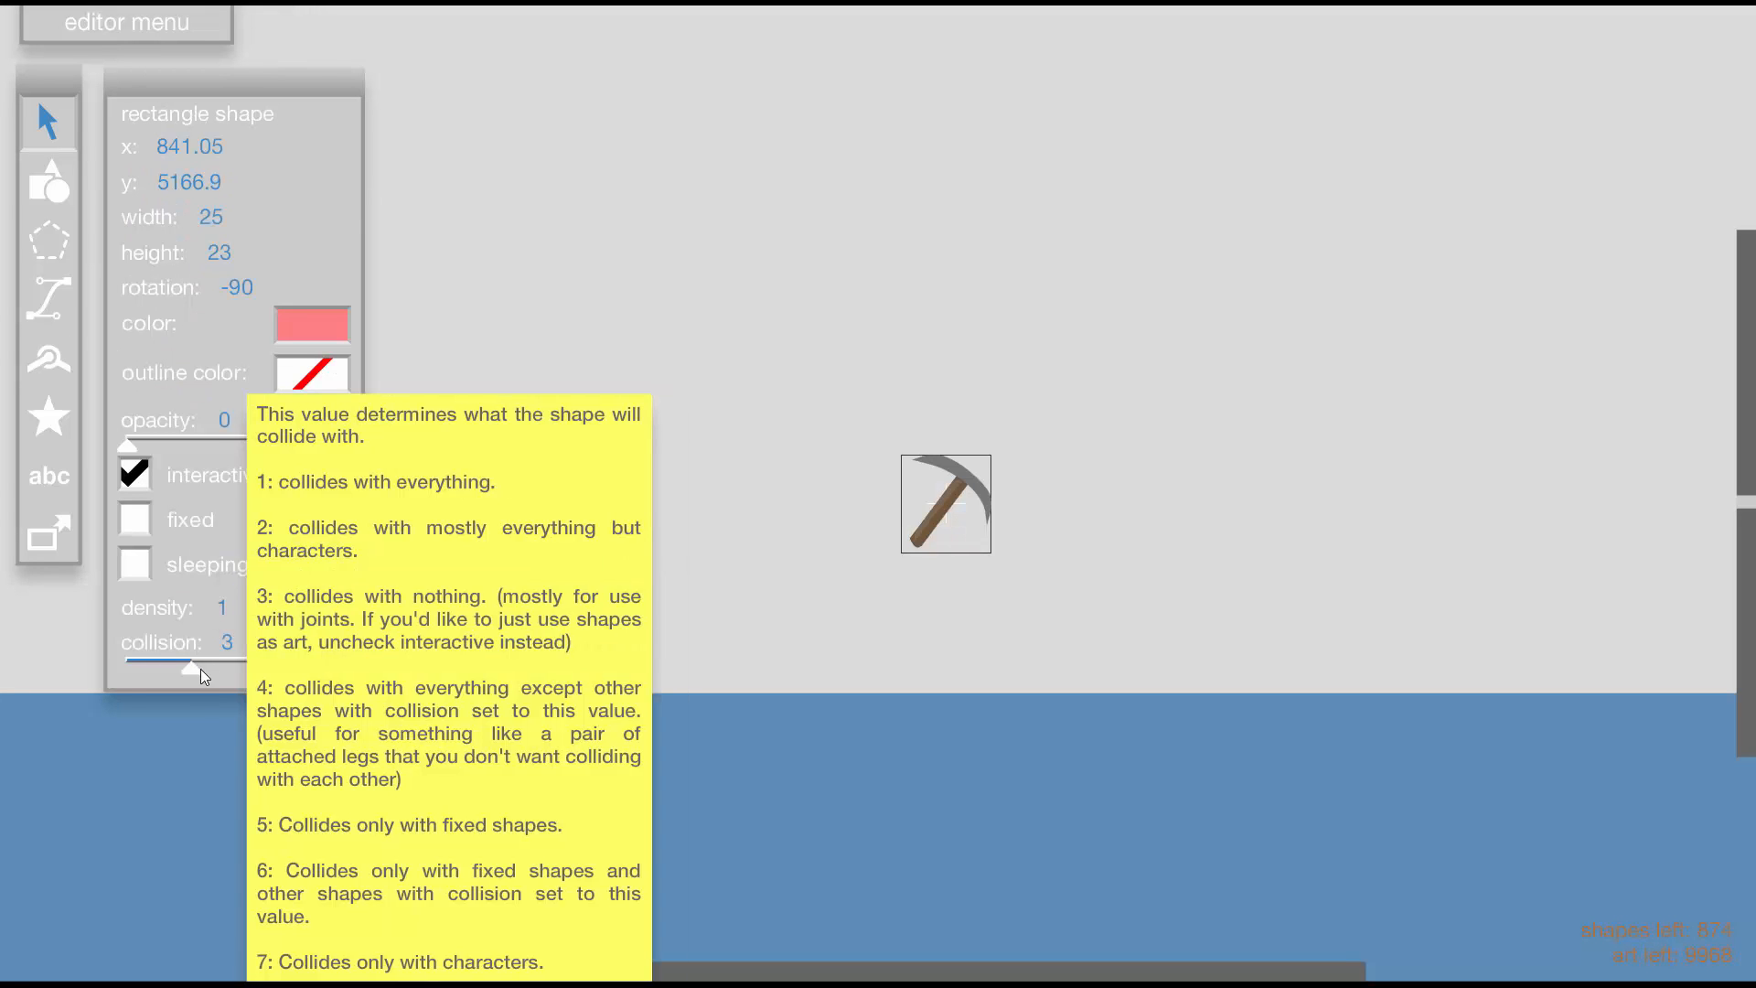
{"action": "left_click", "coordinate": [134, 474]}
{"action": "left_click", "coordinate": [876, 308]}
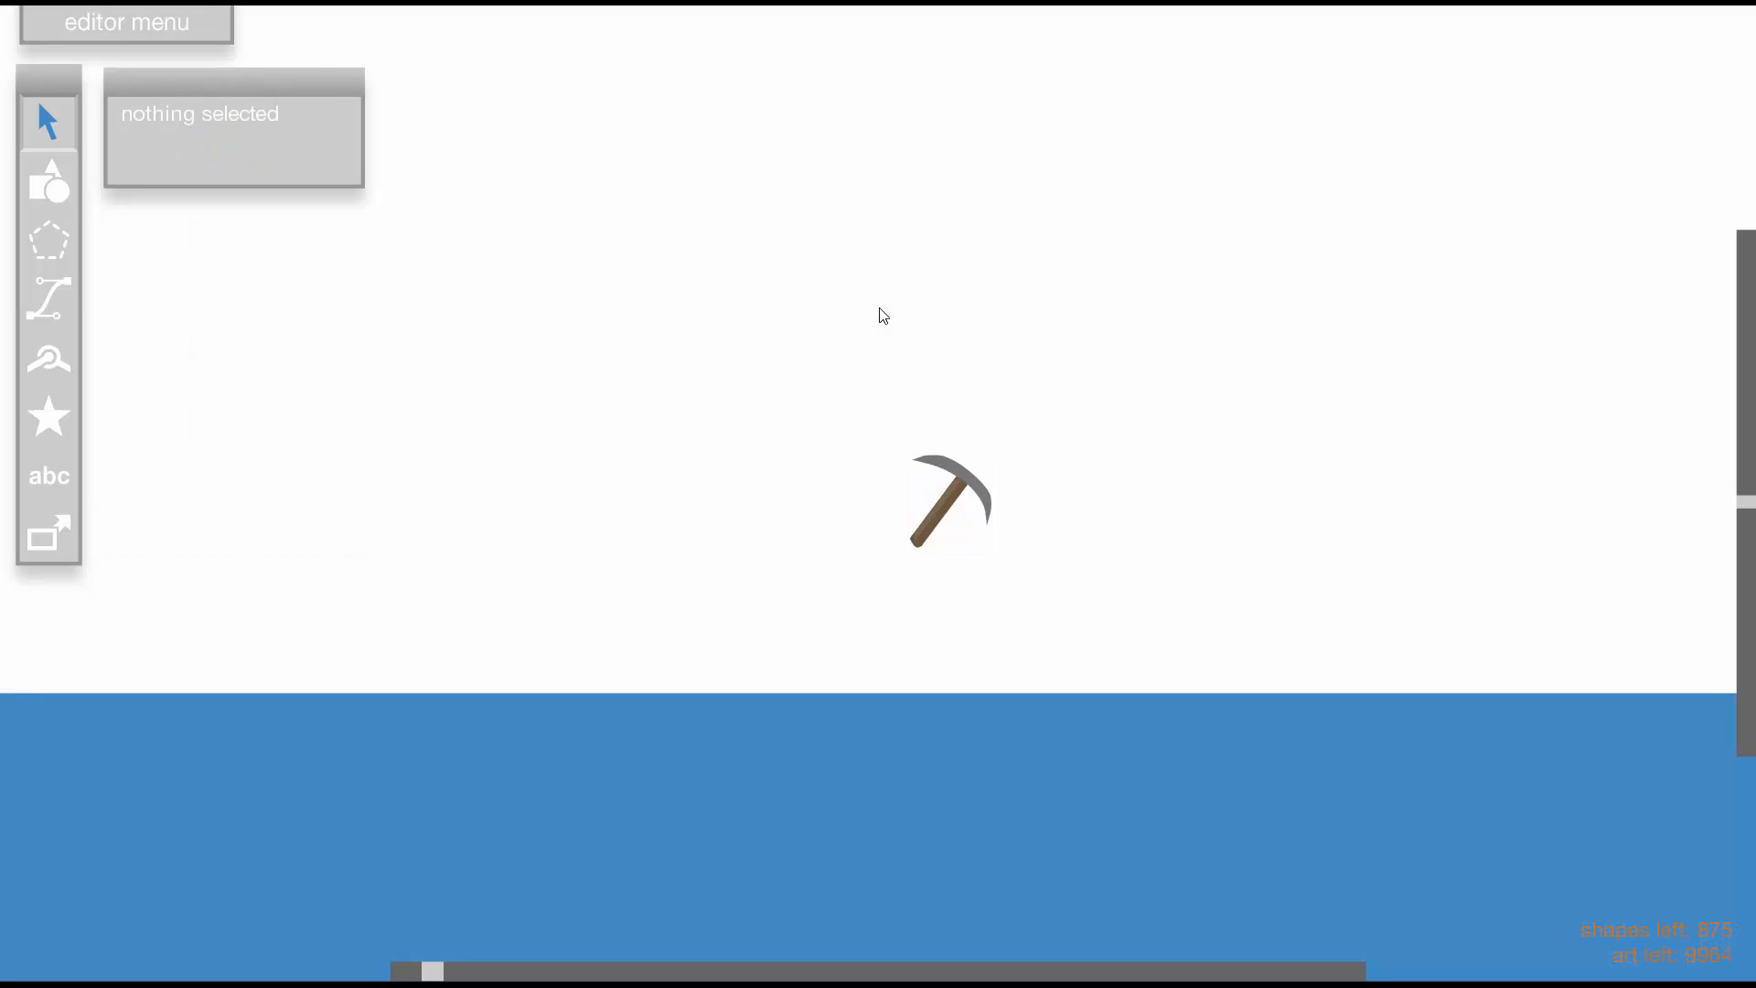
Delete the transparent rectangle inside the copied pickaxe group and leave group editing
{"action": "left_click", "coordinate": [968, 538]}
{"action": "double_click", "coordinate": [959, 514]}
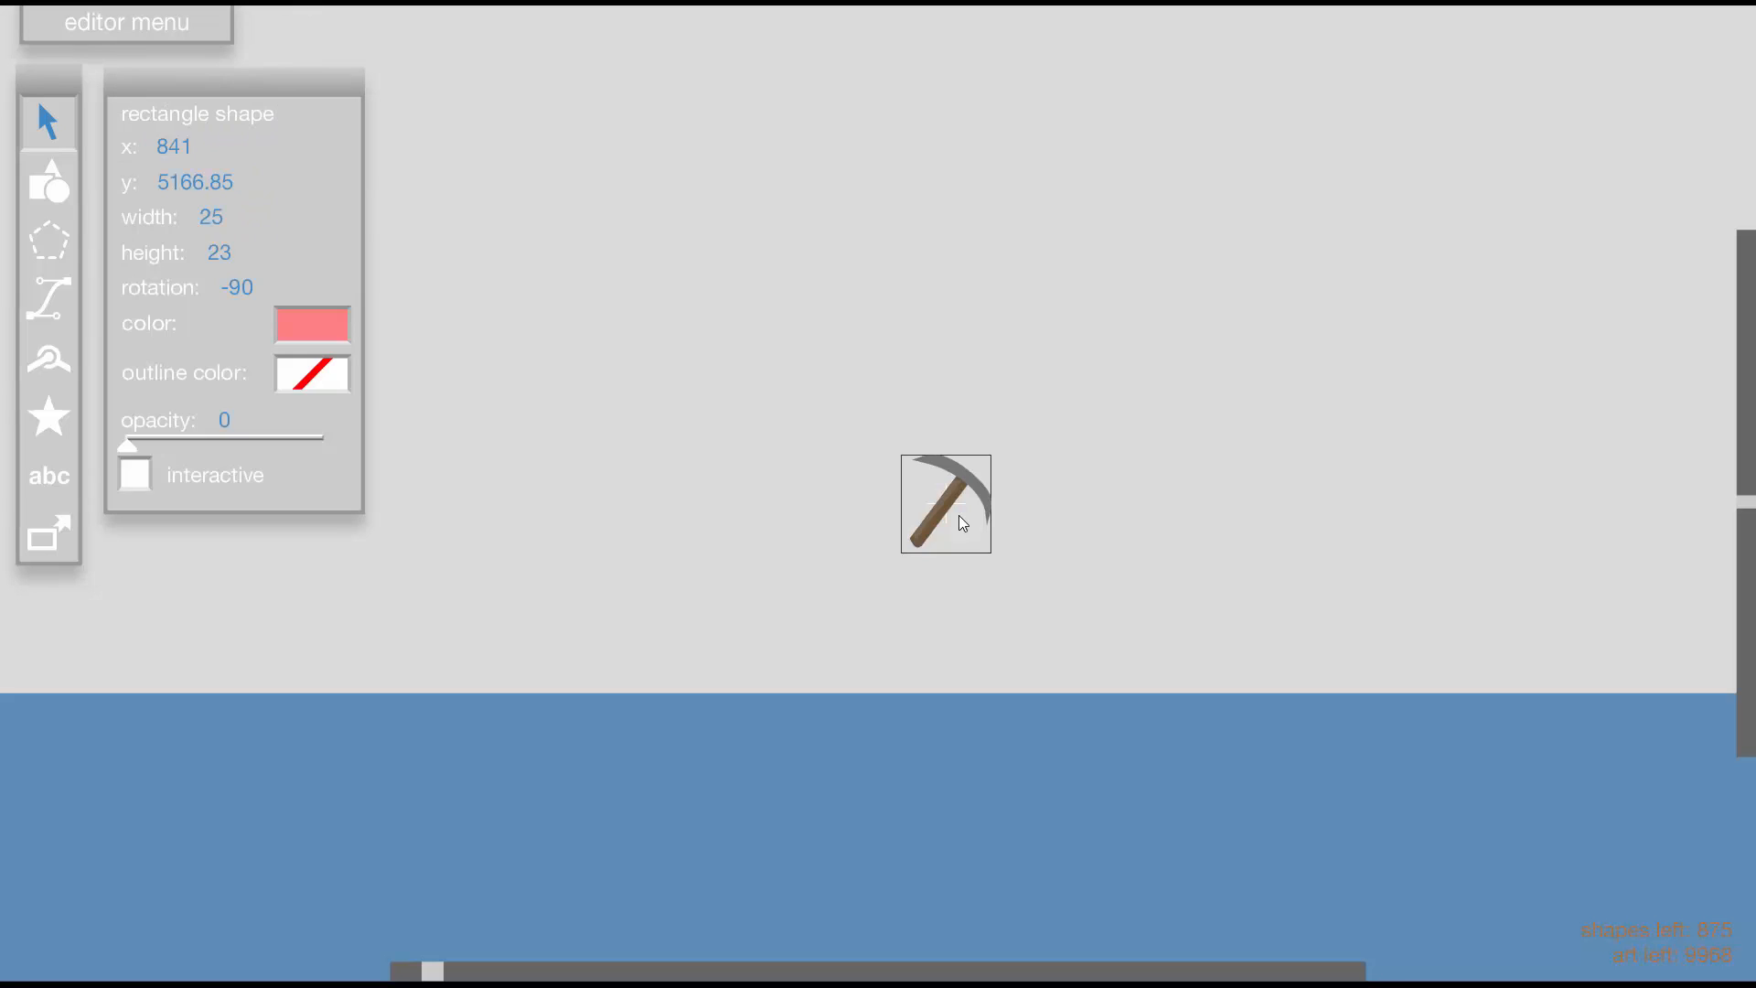
{"action": "key", "text": "Delete"}
{"action": "left_click", "coordinate": [1279, 366]}
{"action": "left_click", "coordinate": [1269, 364]}
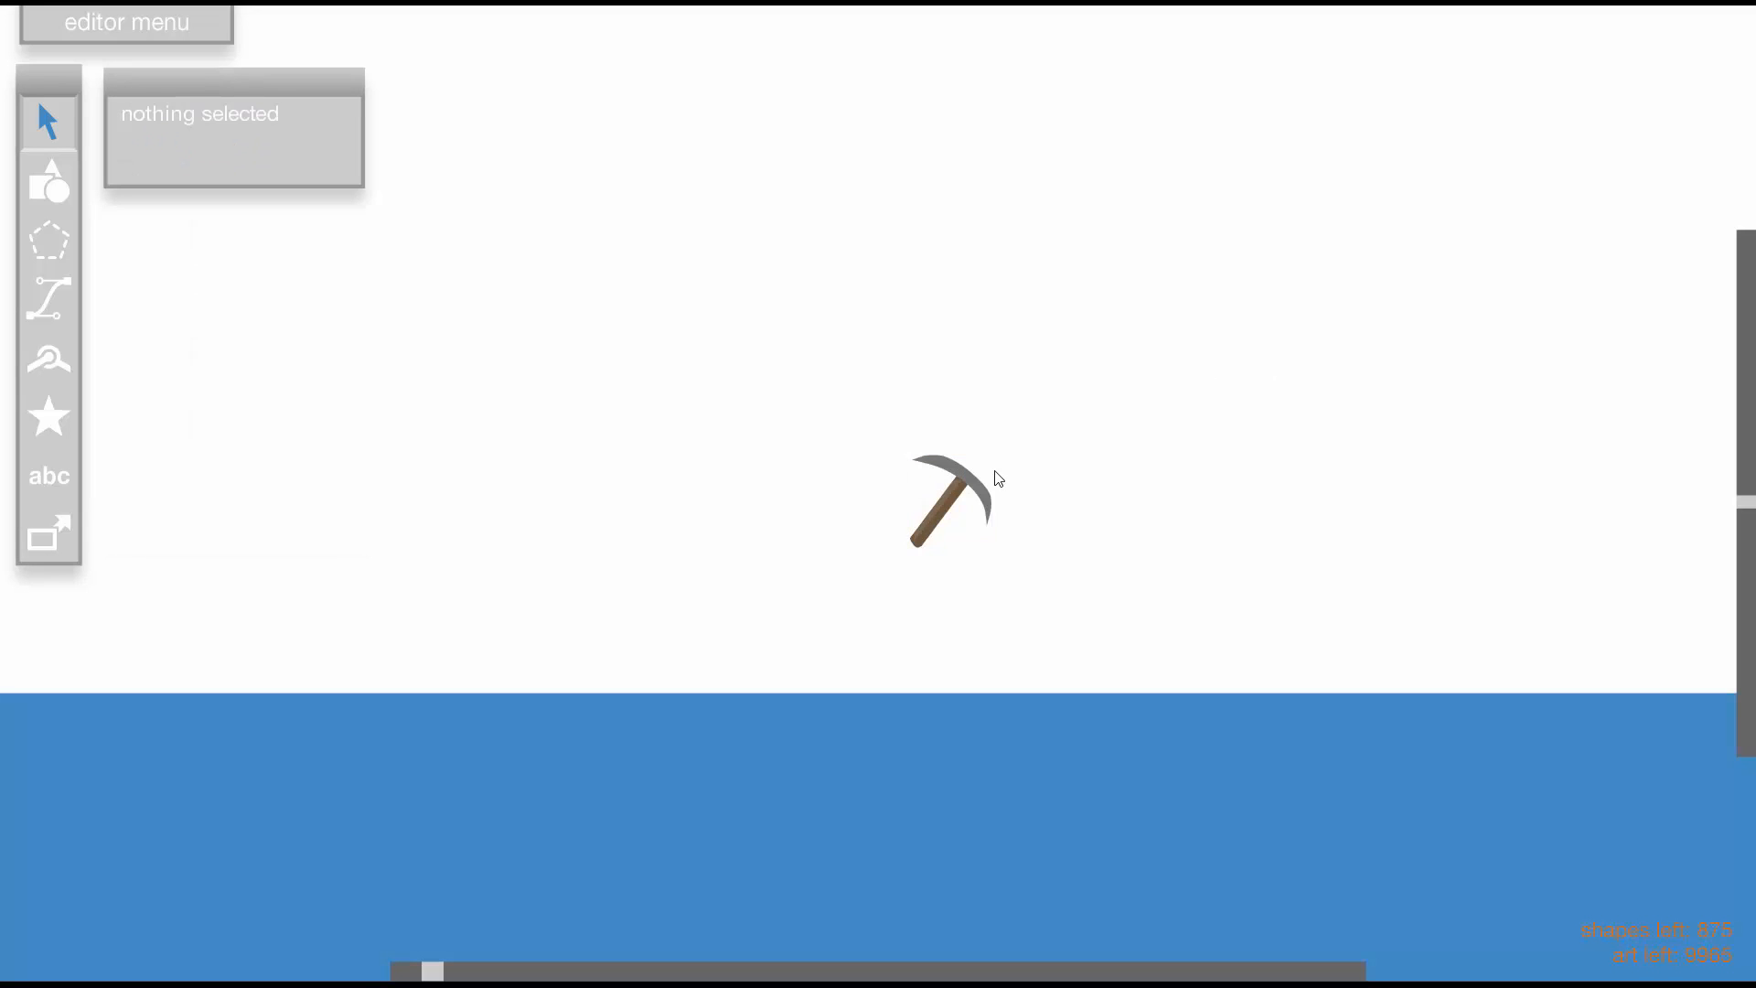
Inspect the head and handle art shapes inside the copied pickaxe group, then leave group editing
{"action": "left_click", "coordinate": [966, 480]}
{"action": "double_click", "coordinate": [967, 480]}
{"action": "scroll", "coordinate": [919, 530], "scroll_direction": "up", "scroll_amount": 3}
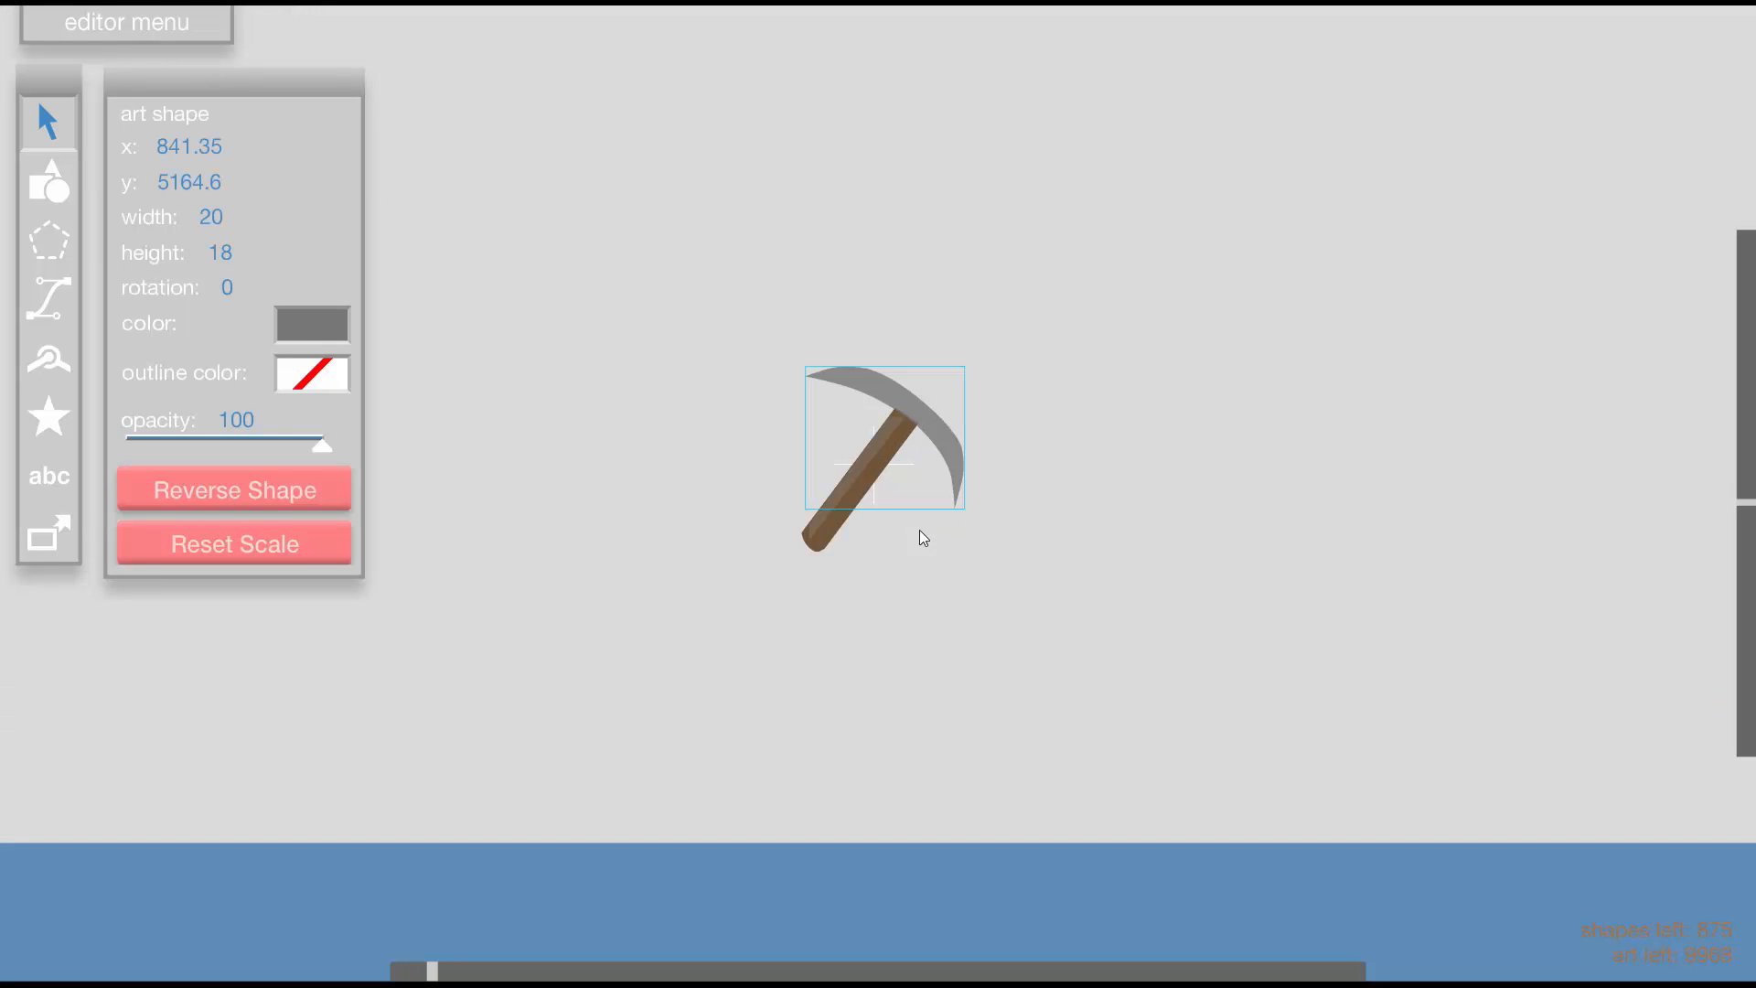
{"action": "left_click", "coordinate": [886, 459], "text": "shift"}
{"action": "left_click", "coordinate": [882, 448], "text": "shift"}
{"action": "left_click", "coordinate": [1272, 423]}
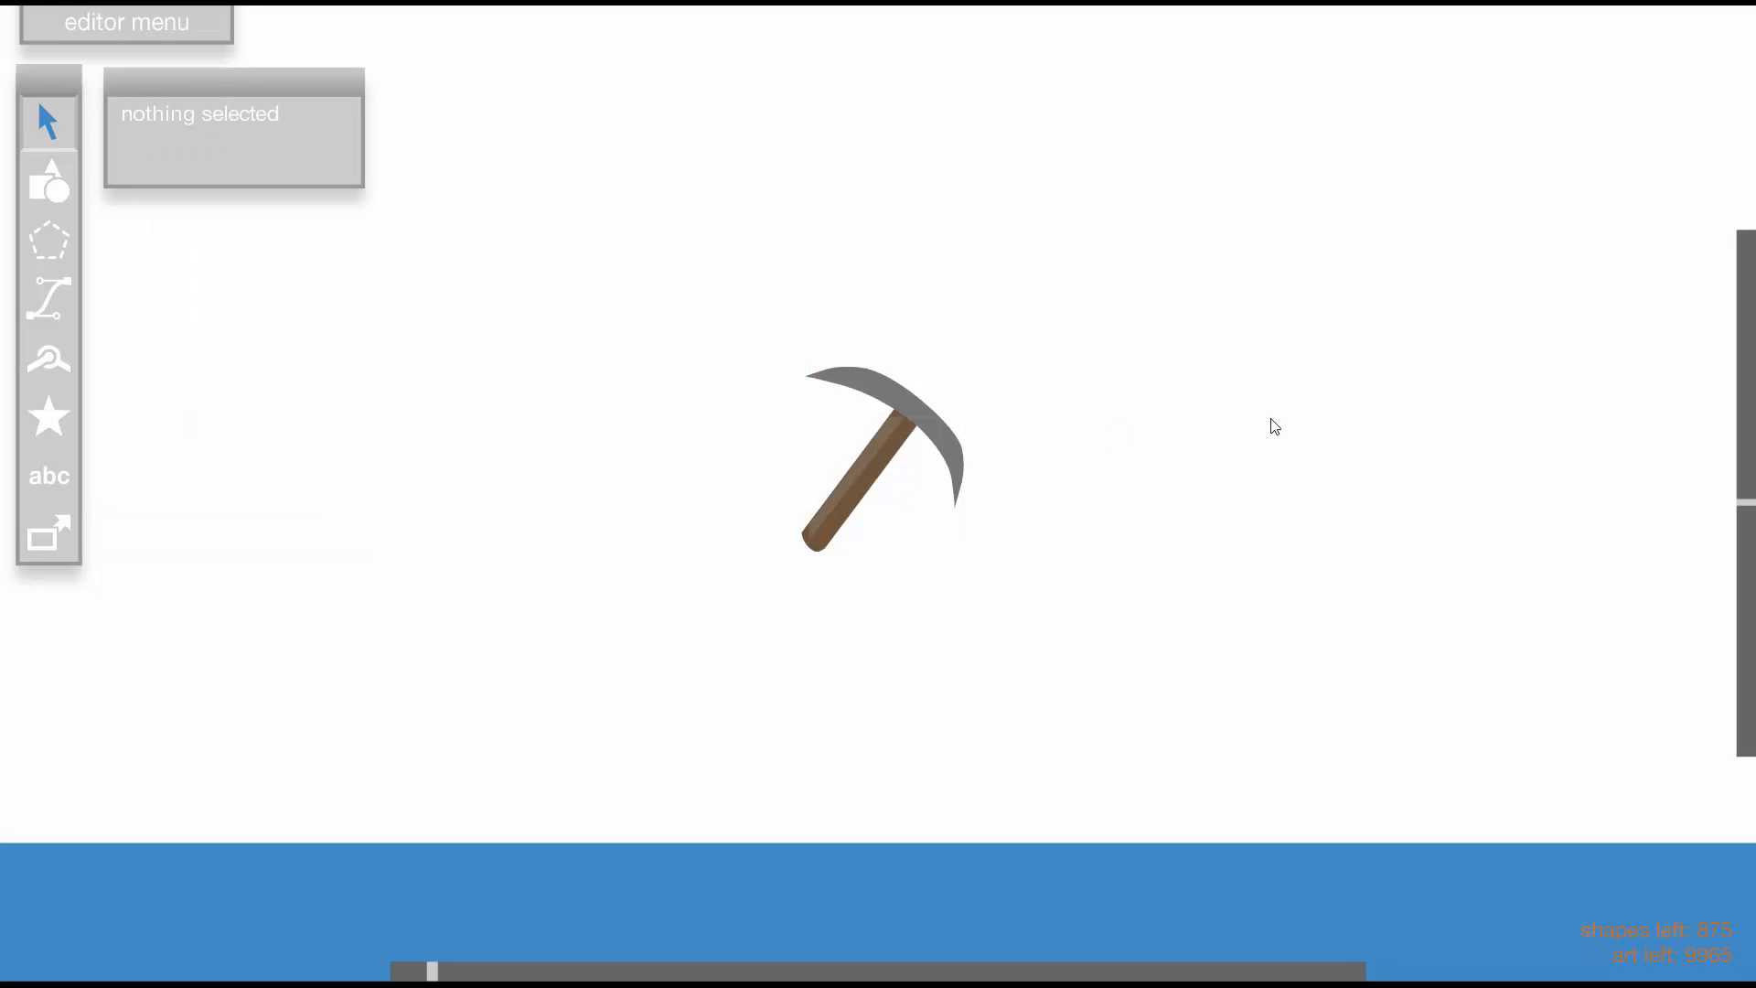
Test-run the level with the art-only pickaxe copy ahead of the character
{"action": "key", "text": "t"}
{"action": "key", "text": "t"}
{"action": "key", "text": "t"}
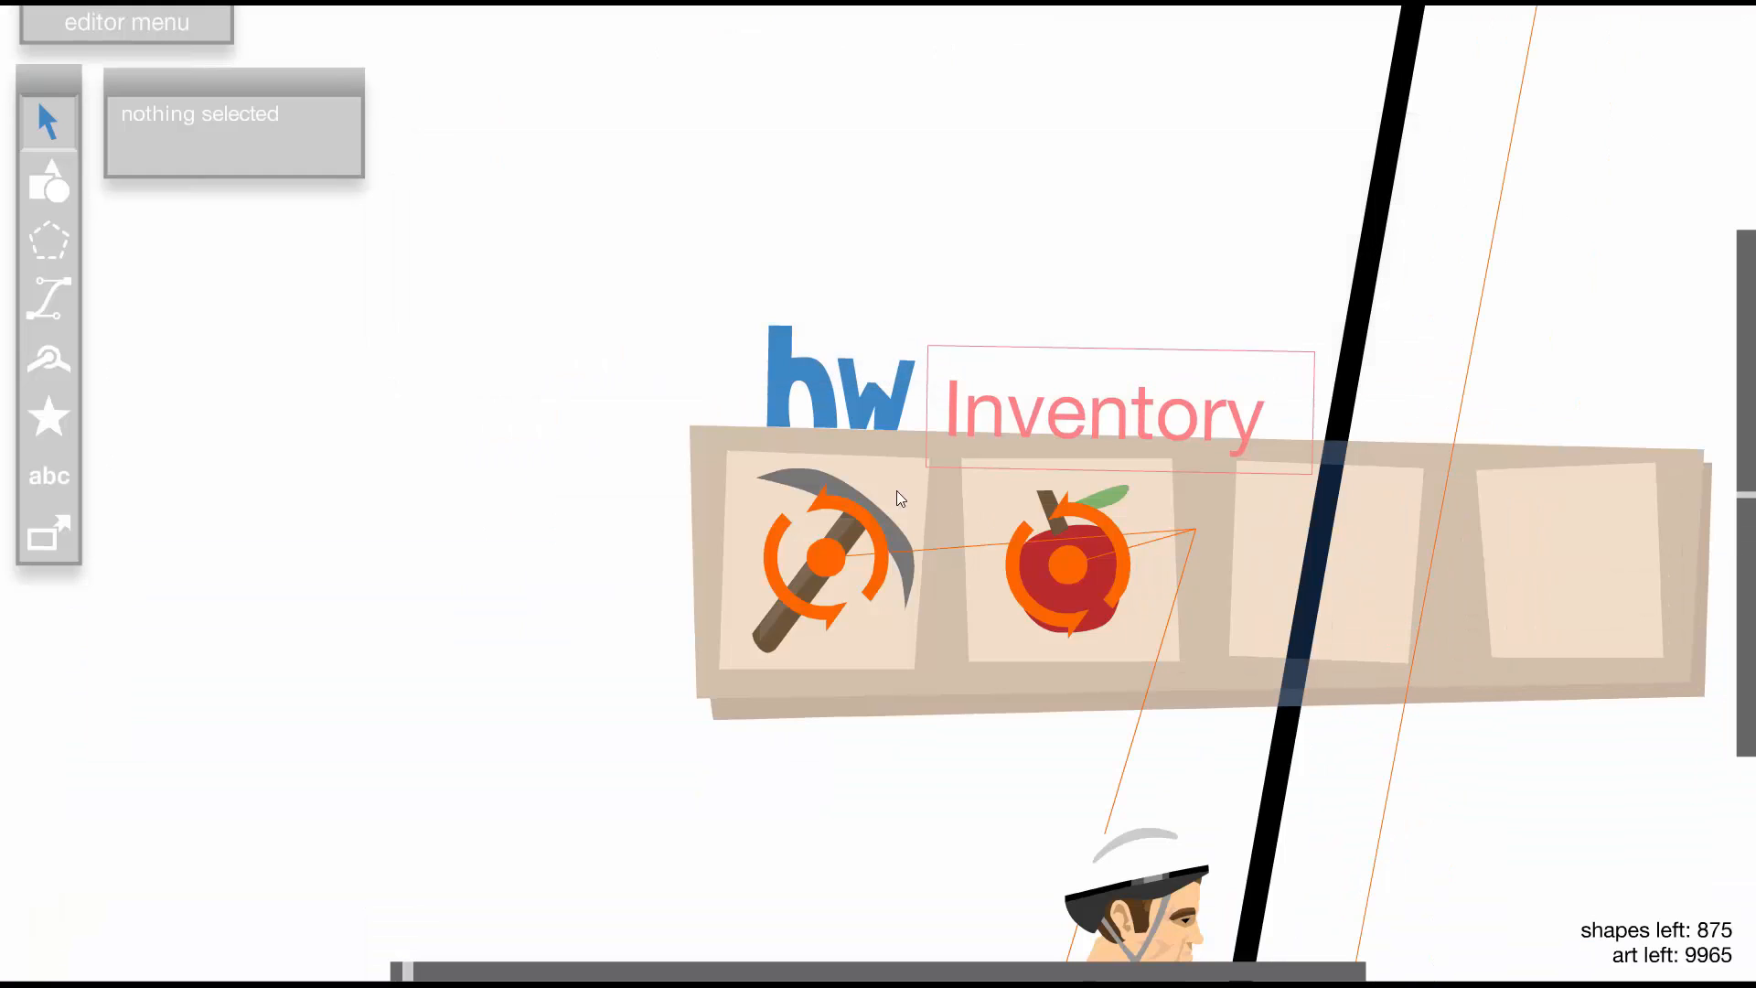
Set the opacity of the pickaxe group in the first inventory slot to 0 and test-run the level
{"action": "left_click", "coordinate": [893, 498]}
{"action": "left_click_drag", "start_coordinate": [330, 360], "coordinate": [113, 364]}
{"action": "key", "text": "t"}
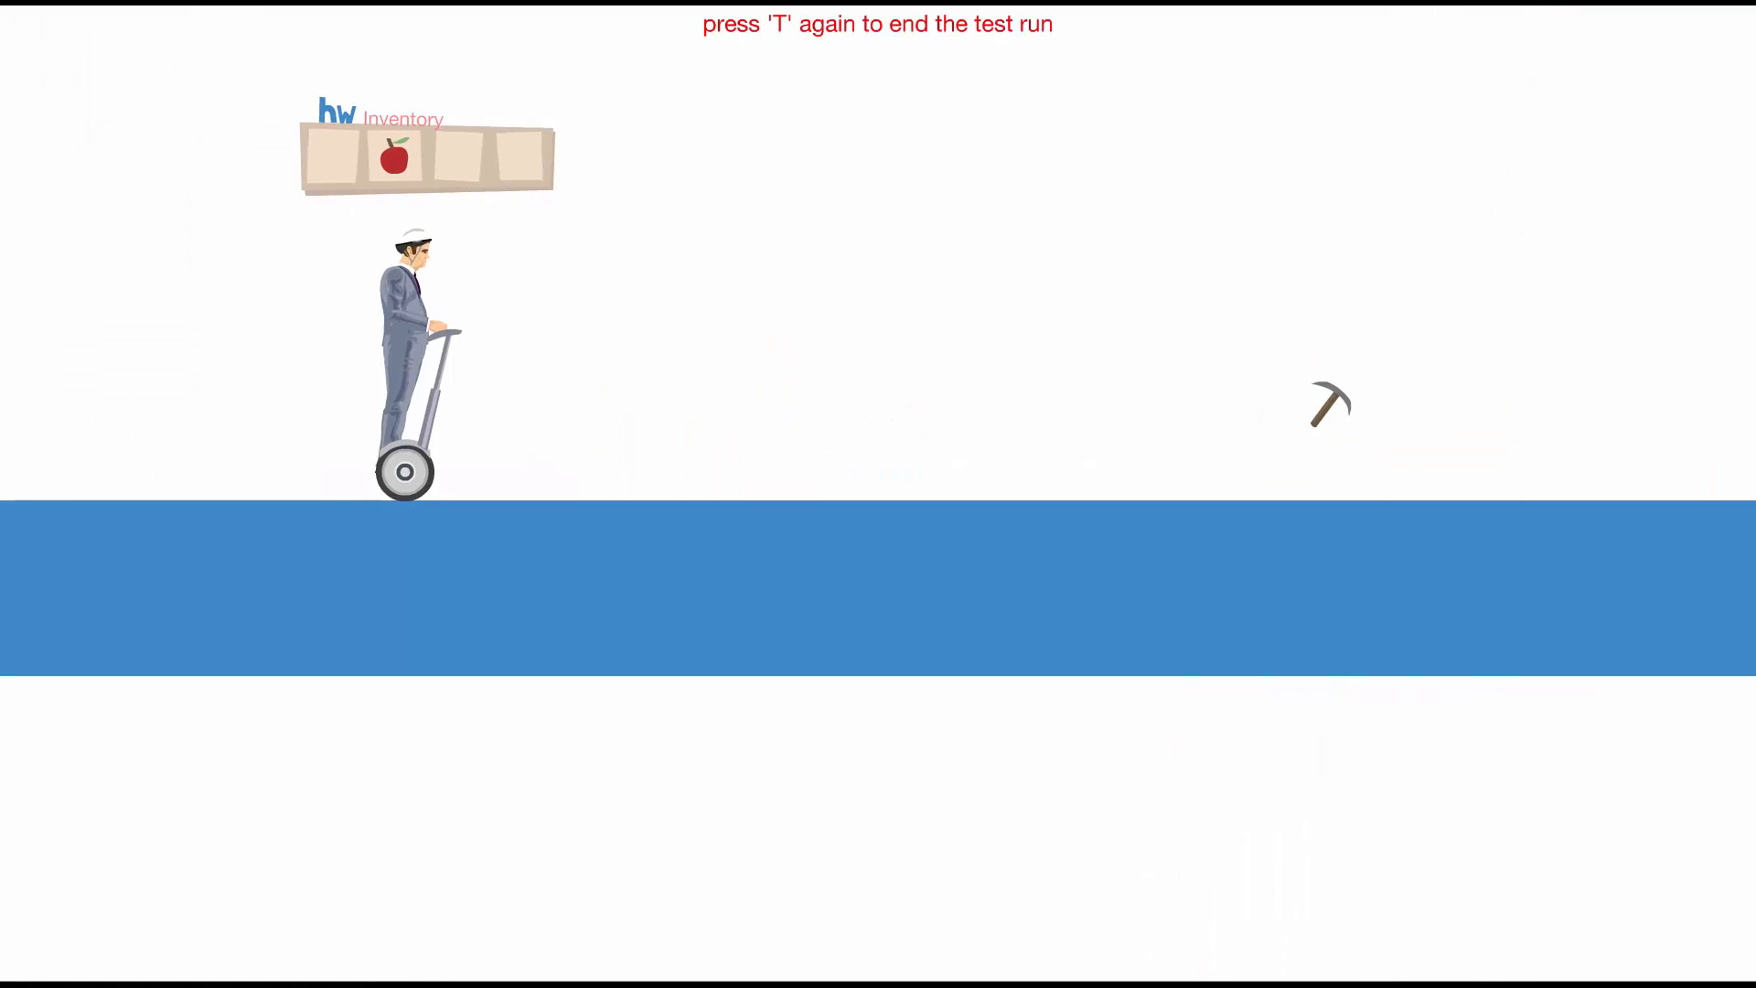
{"action": "key", "text": "space"}
{"action": "key", "text": "Up"}
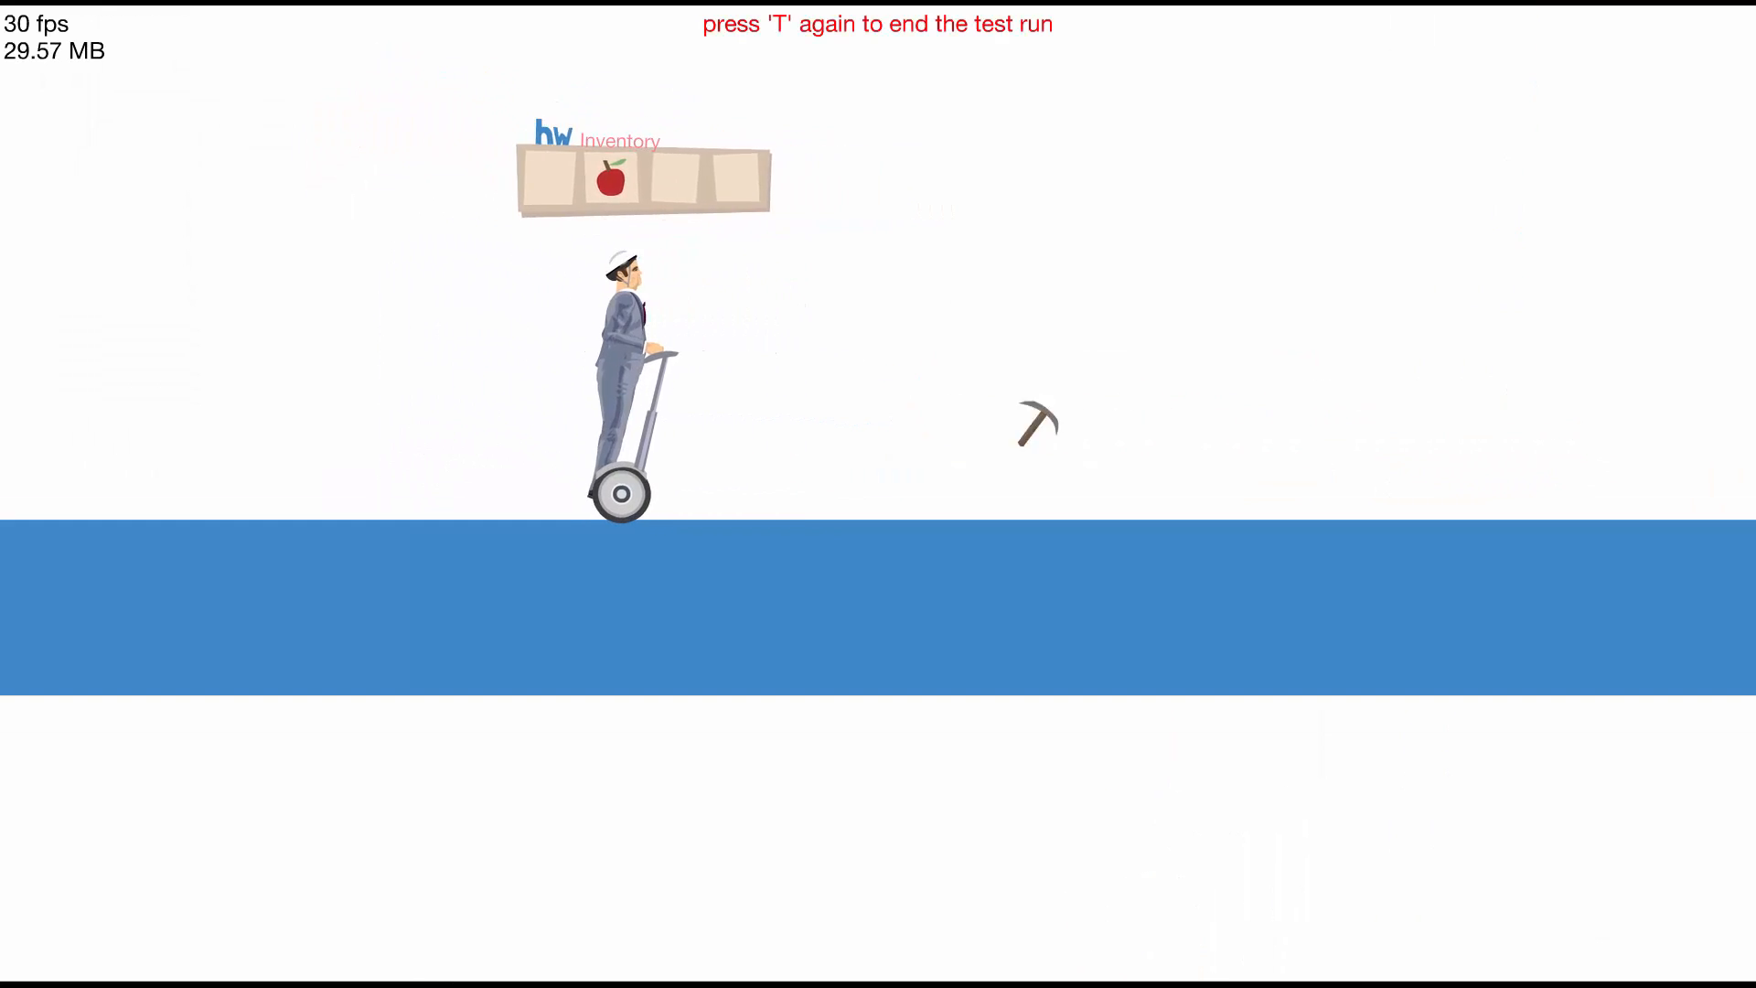
{"action": "key", "text": "t"}
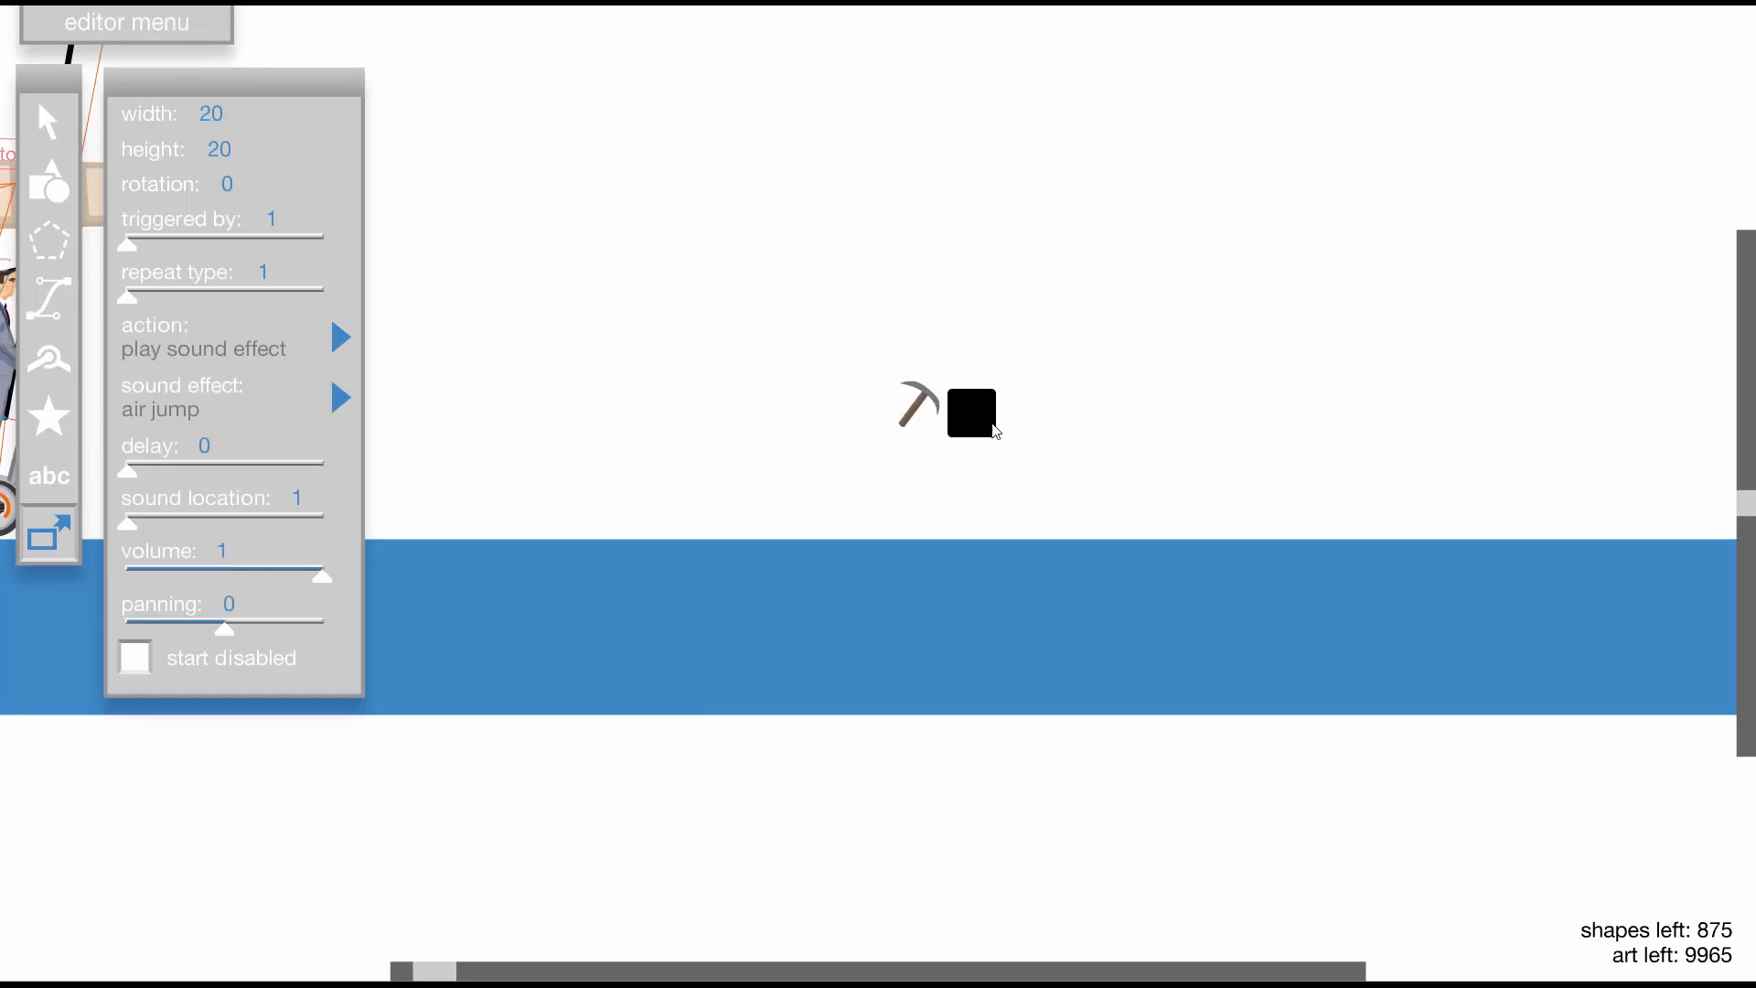
Place a 30 by 30 trigger beside the pickaxe copy above the ground and select it
{"action": "scroll", "coordinate": [858, 468], "scroll_direction": "up", "scroll_amount": 3}
{"action": "left_click_drag", "start_coordinate": [858, 468], "coordinate": [914, 455]}
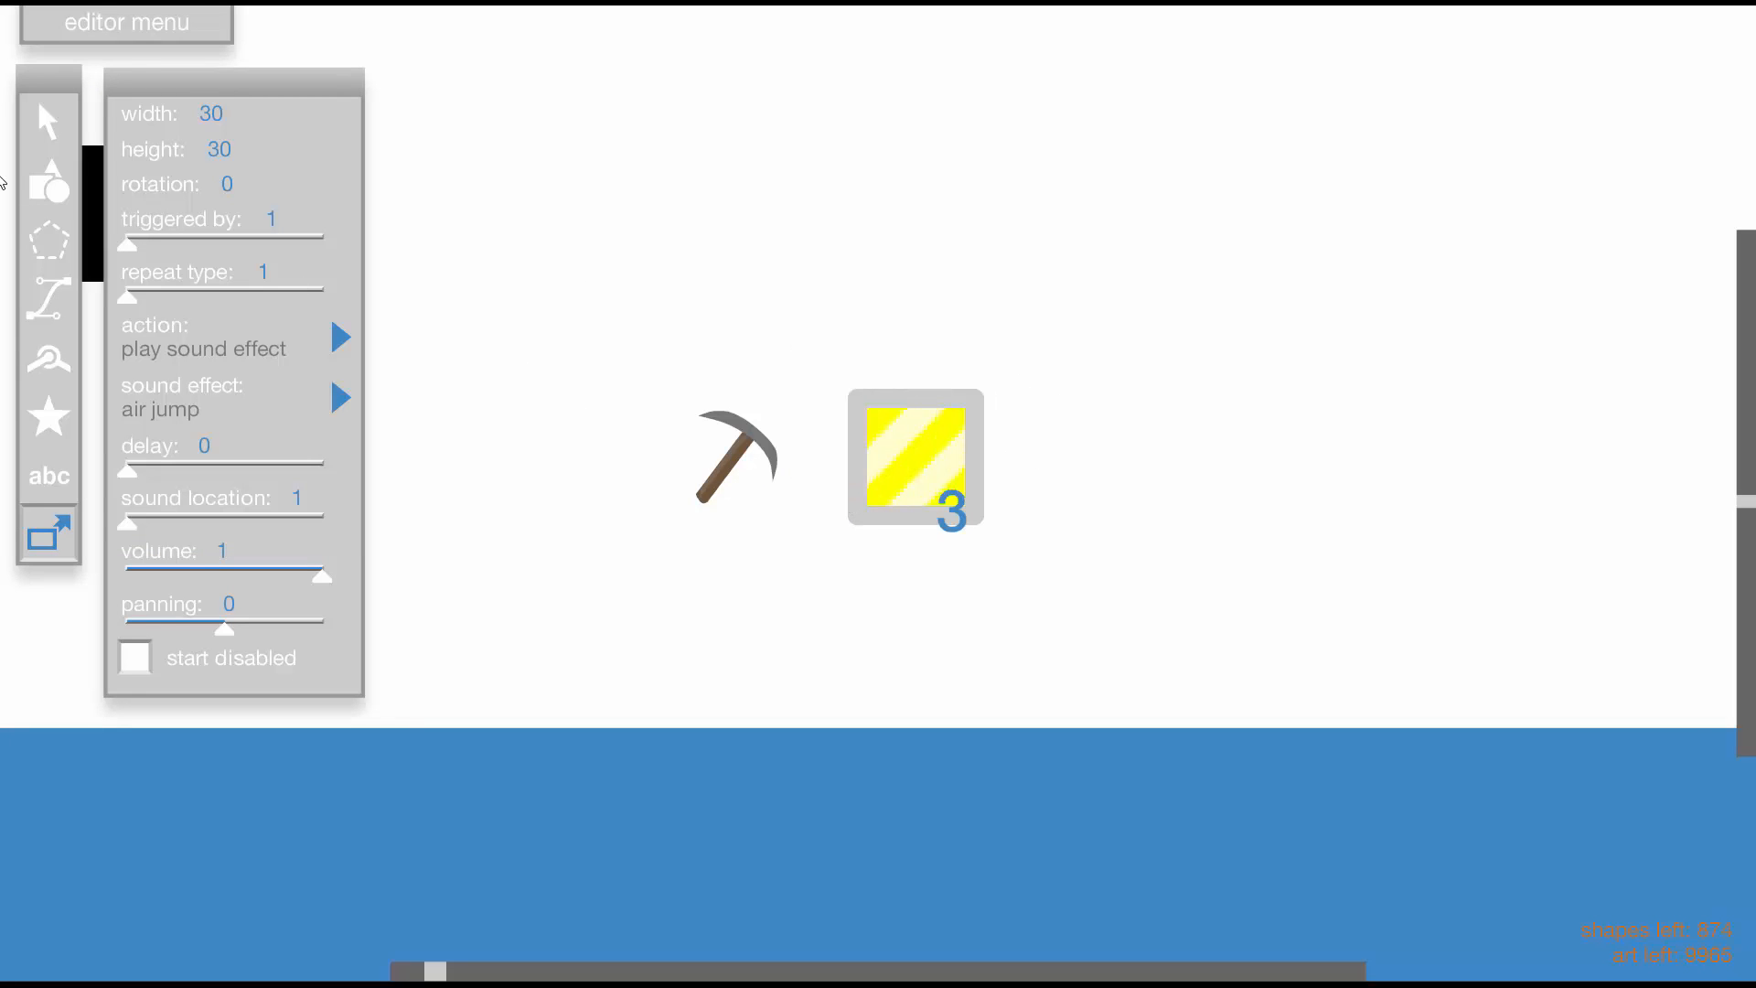
{"action": "left_click", "coordinate": [41, 119]}
{"action": "left_click", "coordinate": [949, 449]}
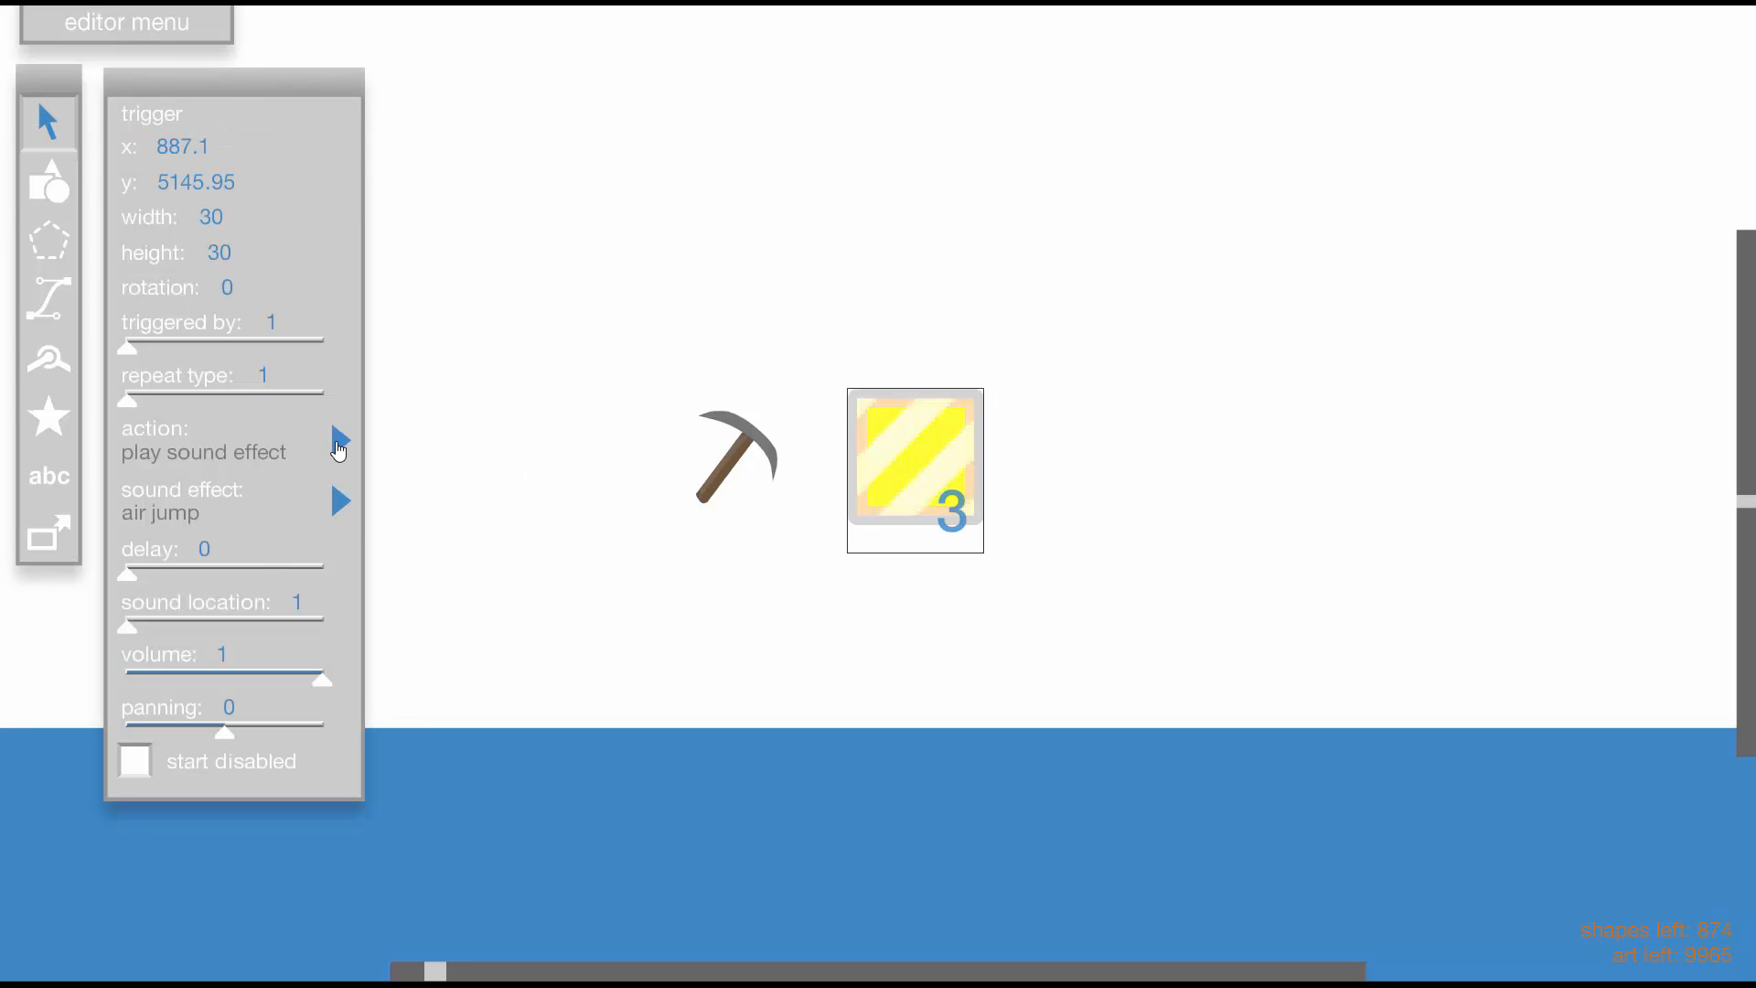
Set the trigger's action to activate object and add the pickaxe copy as its target
{"action": "left_click", "coordinate": [339, 443]}
{"action": "left_click", "coordinate": [439, 402]}
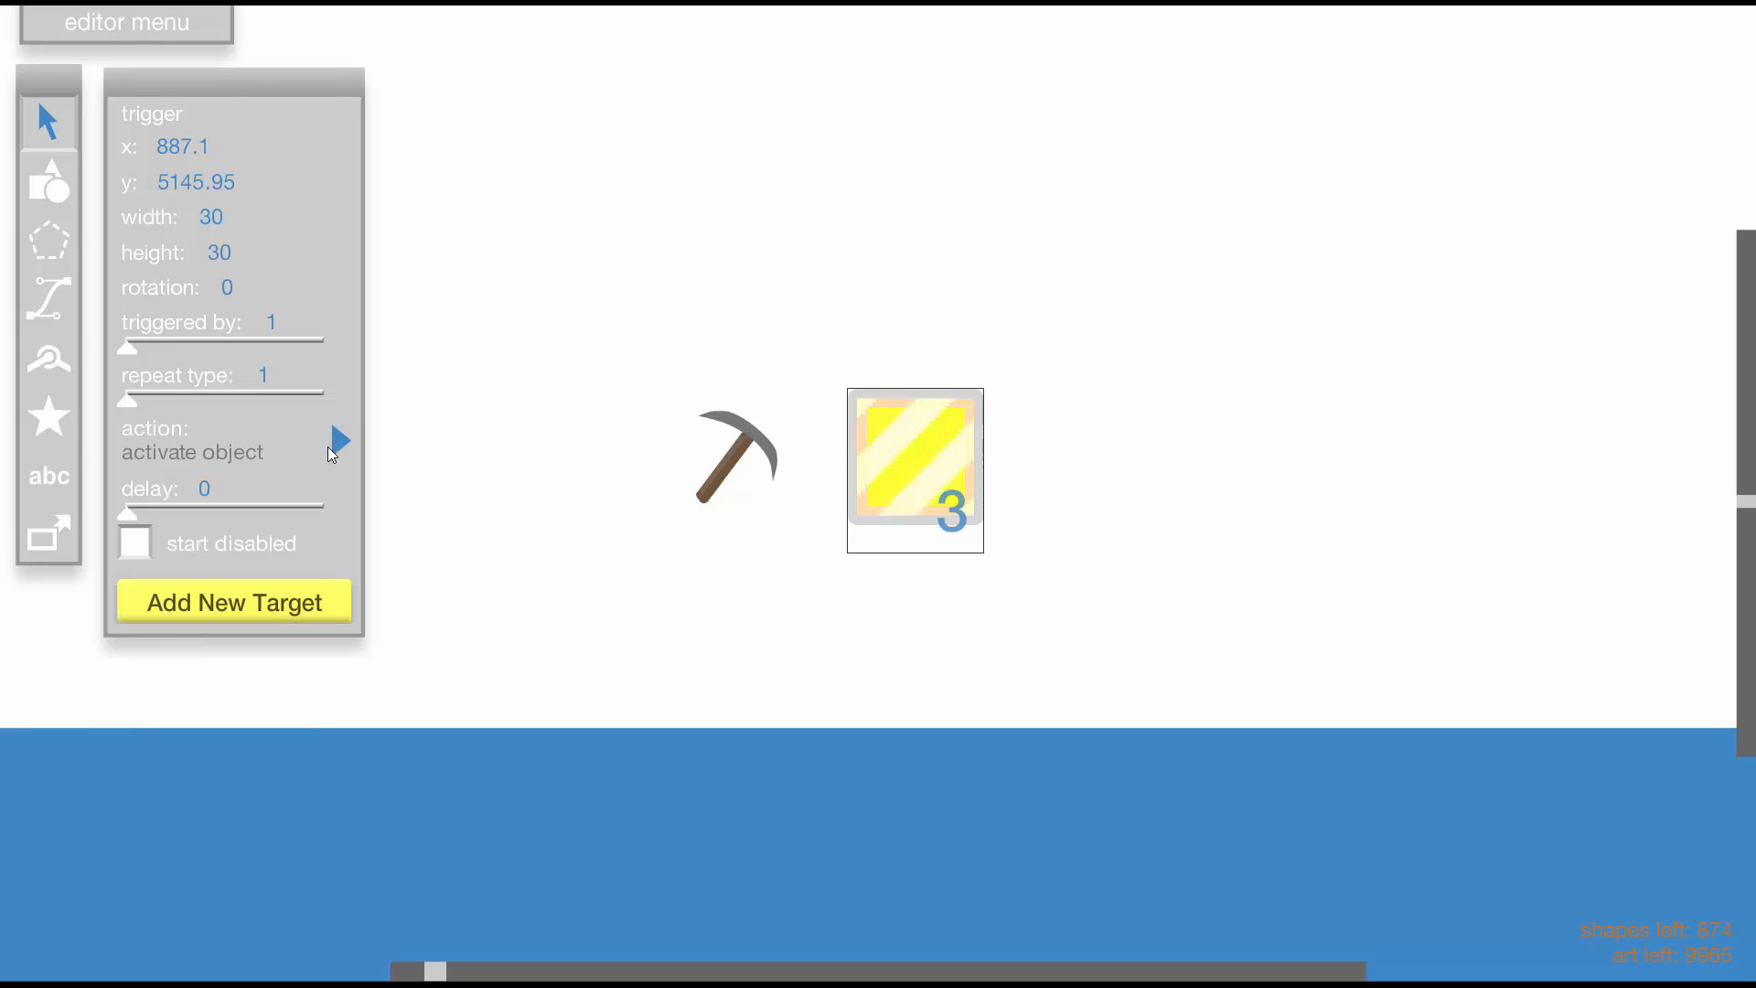
{"action": "left_click", "coordinate": [306, 602]}
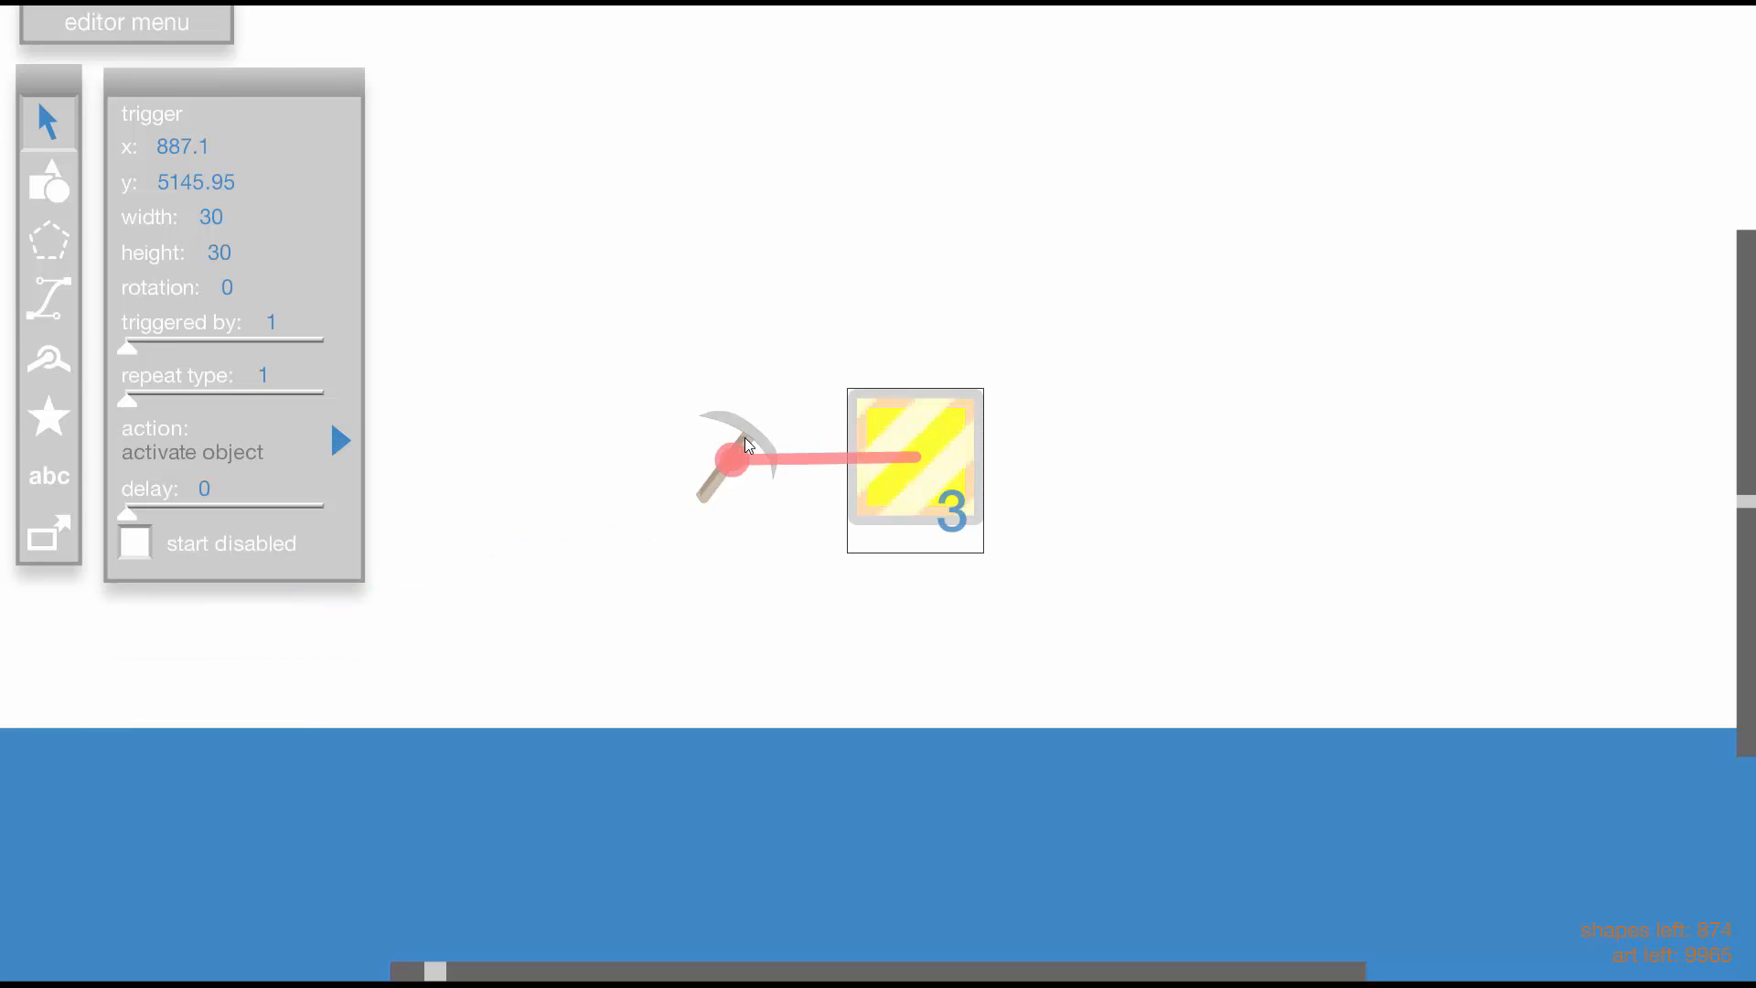
{"action": "left_click", "coordinate": [744, 437]}
Add the transparent pickaxe group in the first inventory slot as another target of the trigger
{"action": "key", "text": "minus"}
{"action": "key", "text": "minus"}
{"action": "key", "text": "minus"}
{"action": "key", "text": "equal"}
{"action": "key", "text": "equal"}
{"action": "key", "text": "equal"}
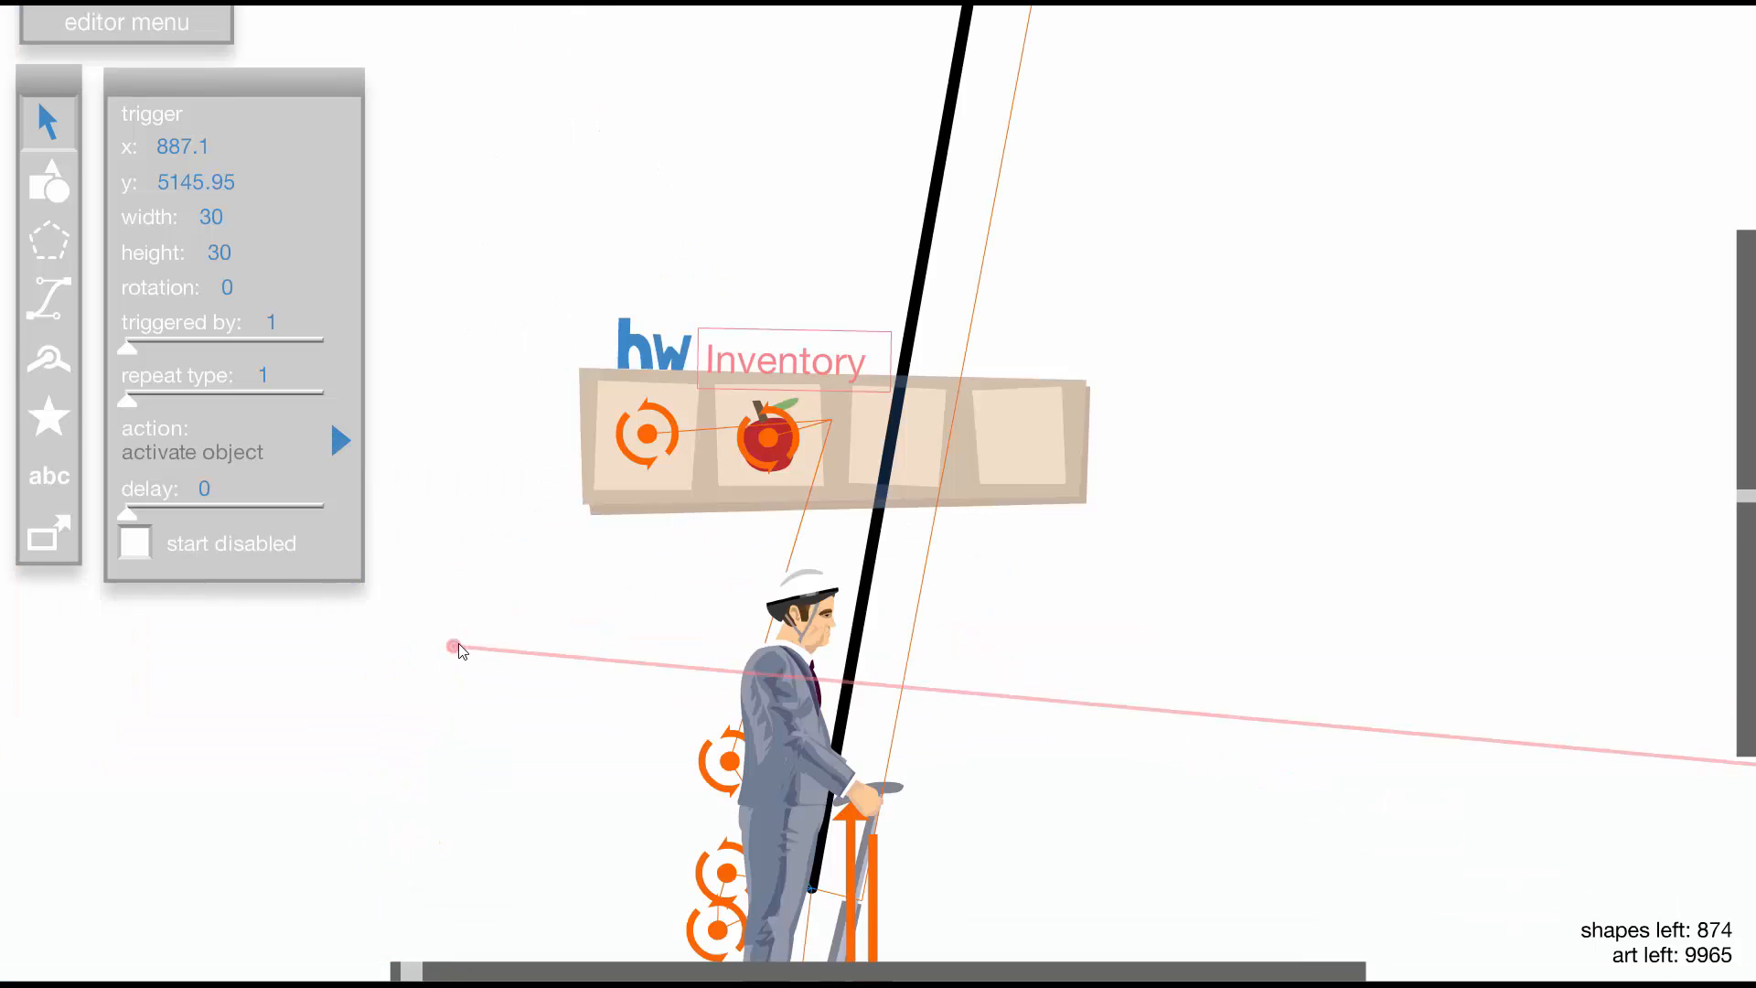
{"action": "left_click", "coordinate": [643, 435]}
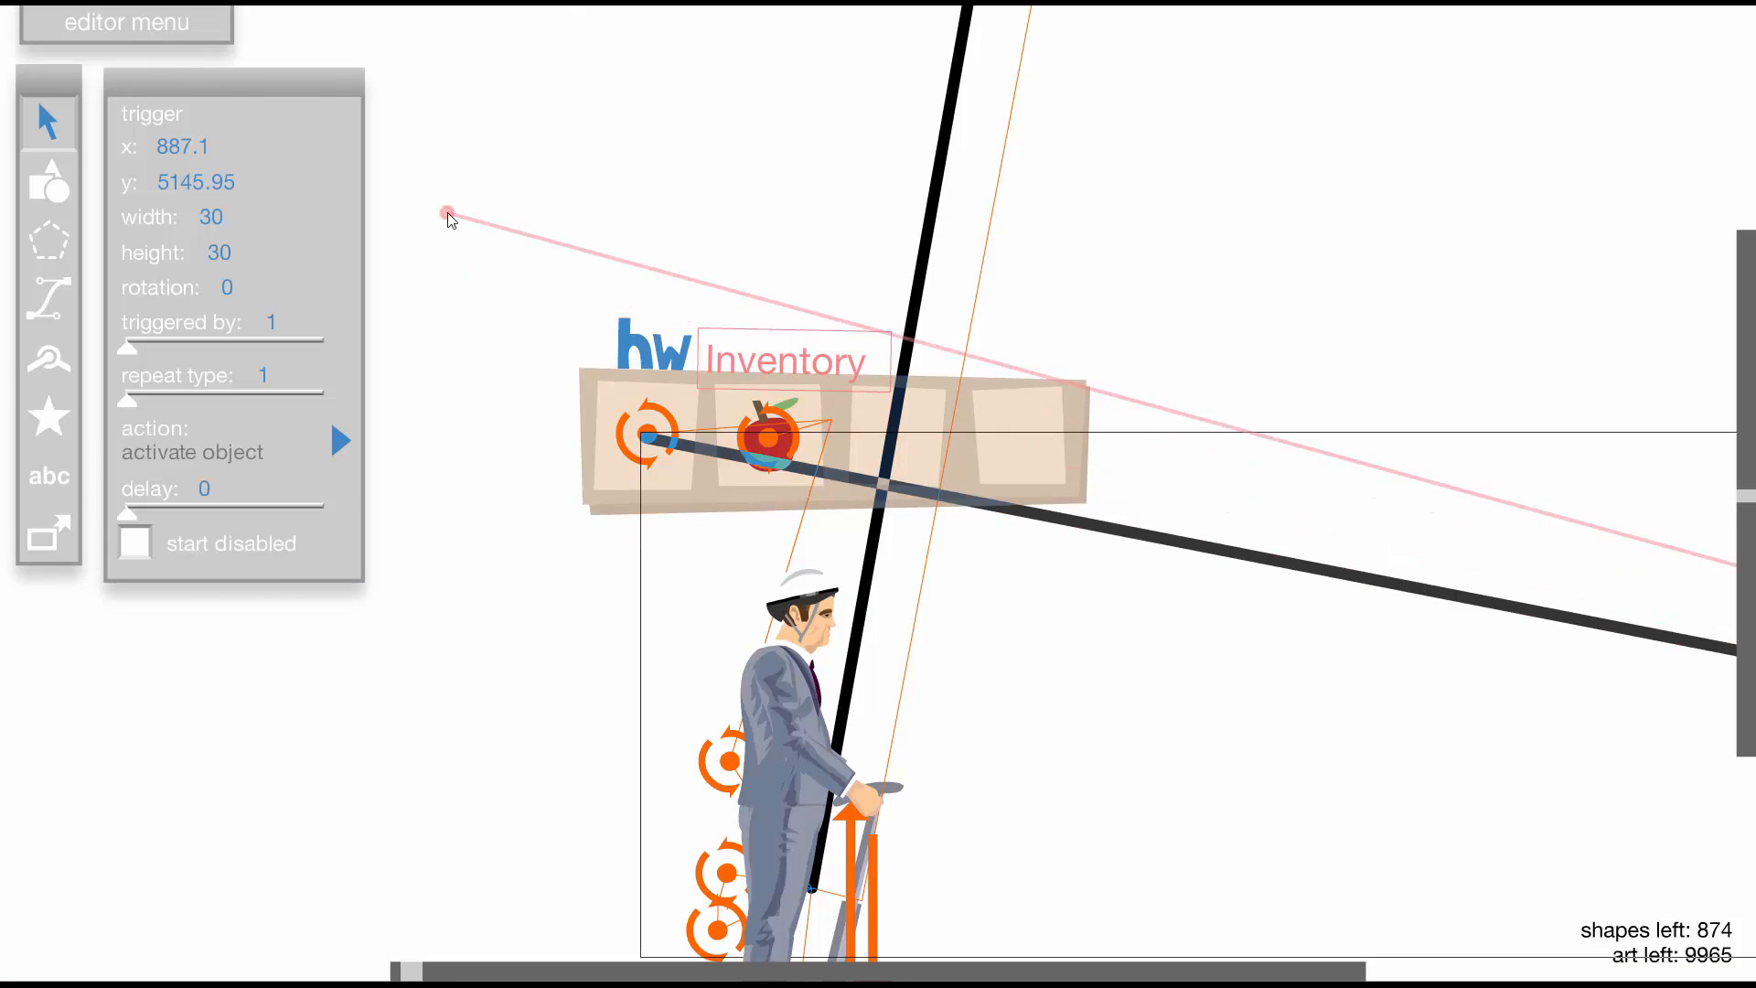
{"action": "left_click", "coordinate": [447, 213]}
{"action": "left_click_drag", "start_coordinate": [633, 408], "coordinate": [670, 191]}
{"action": "key", "text": "ctrl+z"}
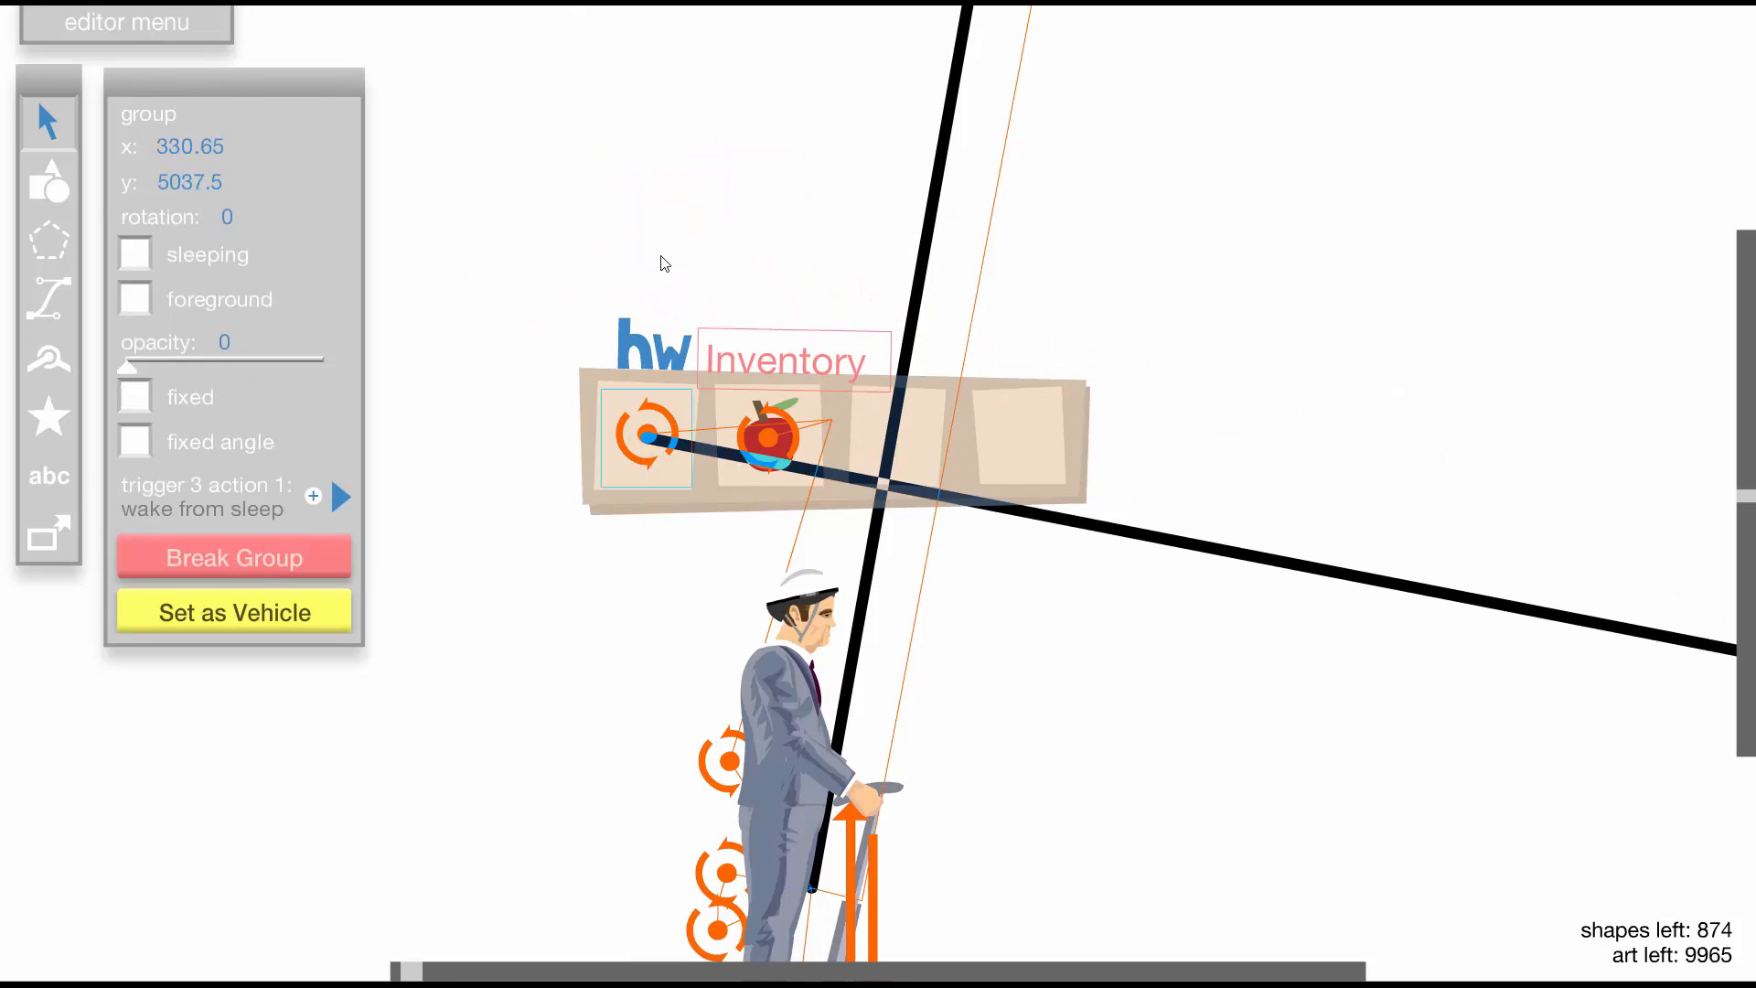
Move the trigger into the open space between the inventory and the pickaxe copy, at about x 716, y 5079
{"action": "key", "text": "minus"}
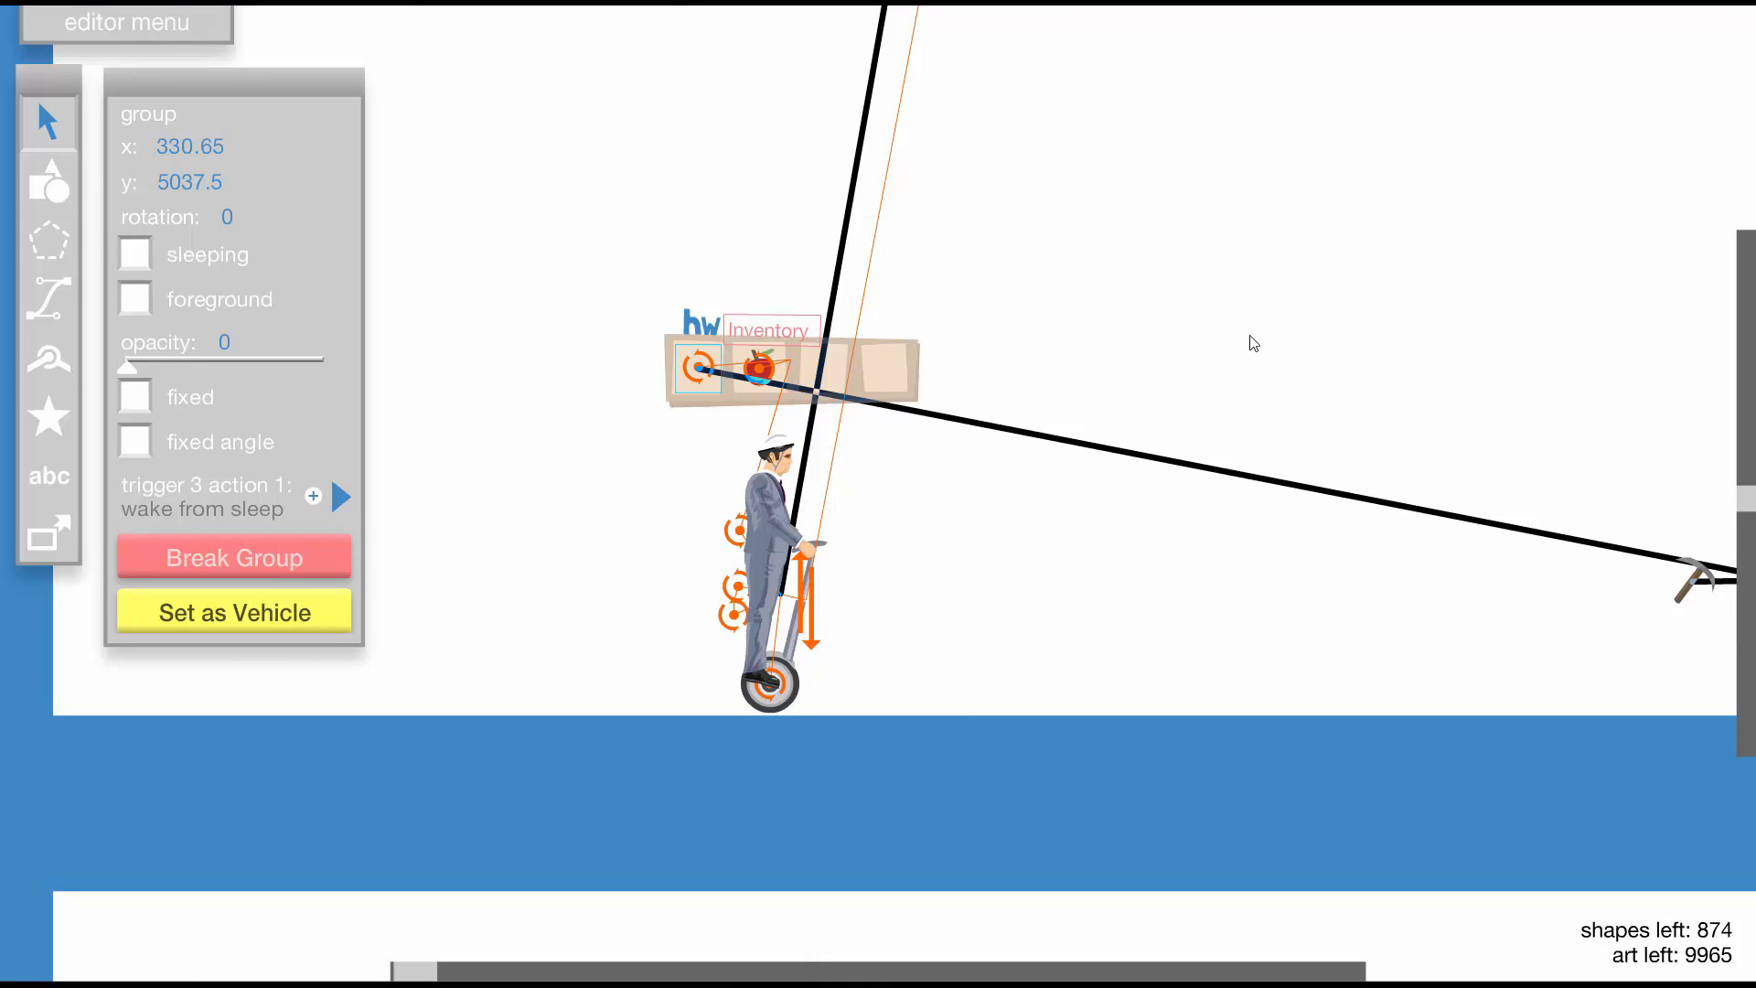
{"action": "left_click", "coordinate": [1251, 337]}
{"action": "key", "text": "minus"}
{"action": "key", "text": "equal"}
{"action": "left_click_drag", "start_coordinate": [1075, 538], "coordinate": [741, 408]}
Set the pickaxe copy's trigger action to change opacity, with a new opacity of 0
{"action": "mouse_move", "coordinate": [132, 341]}
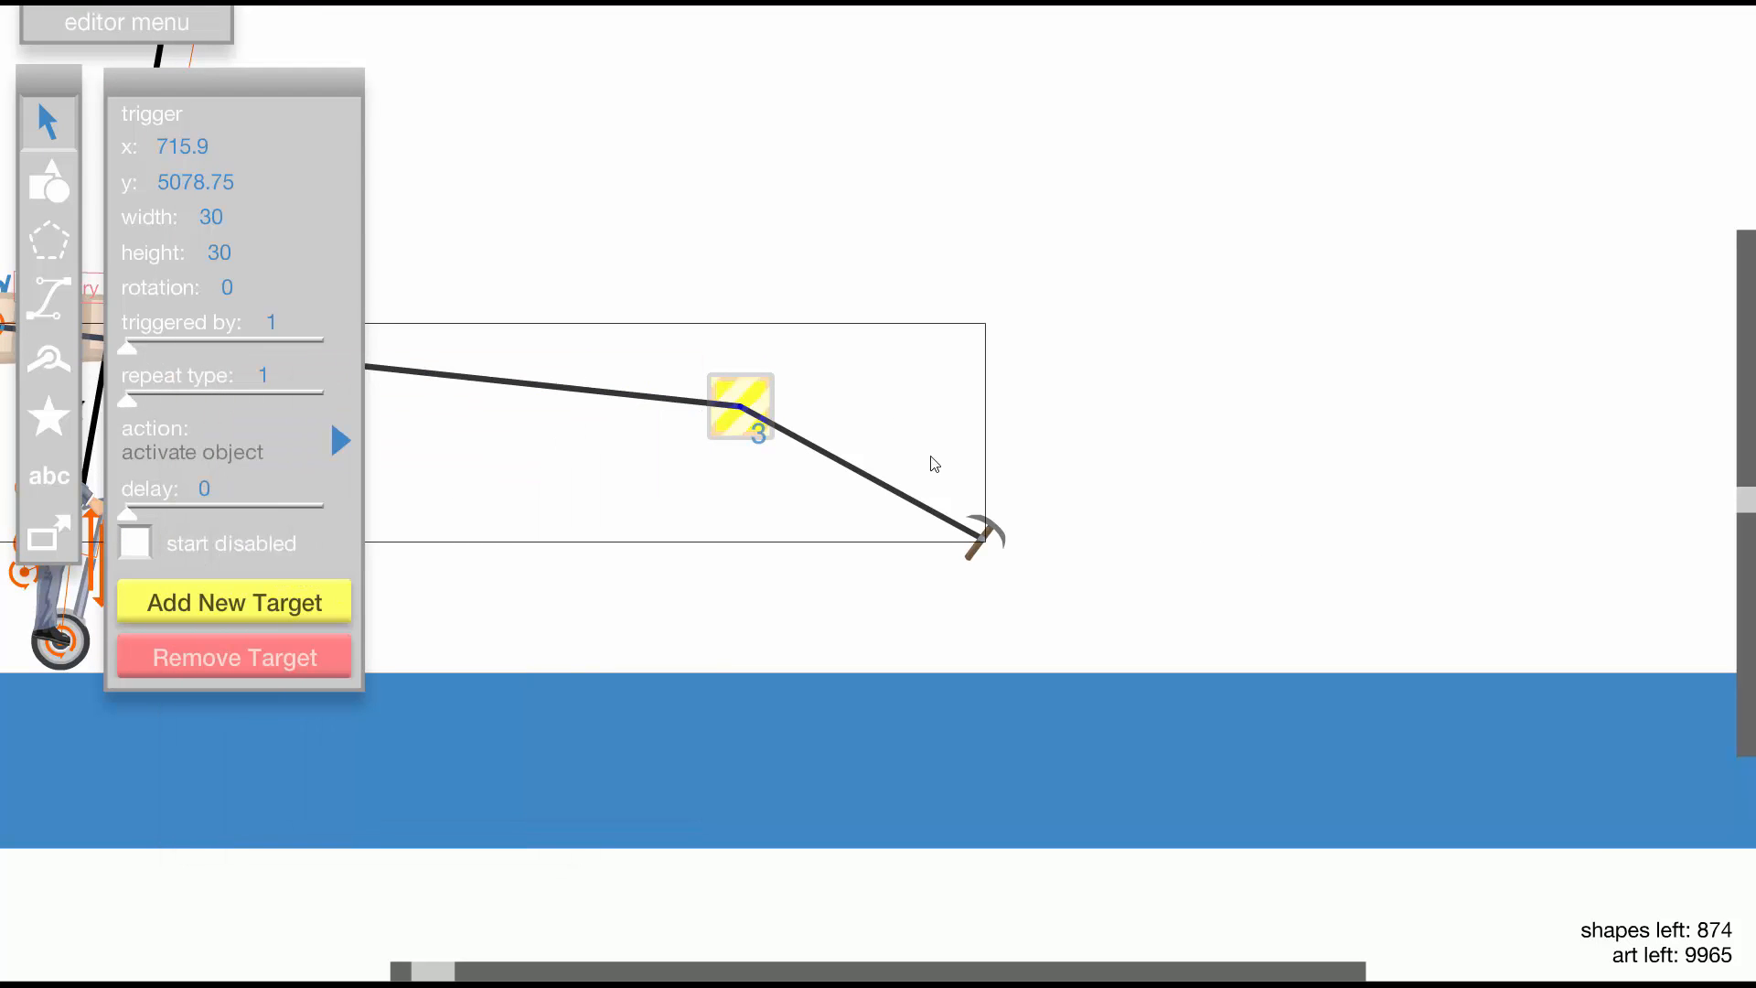
{"action": "left_click", "coordinate": [991, 533]}
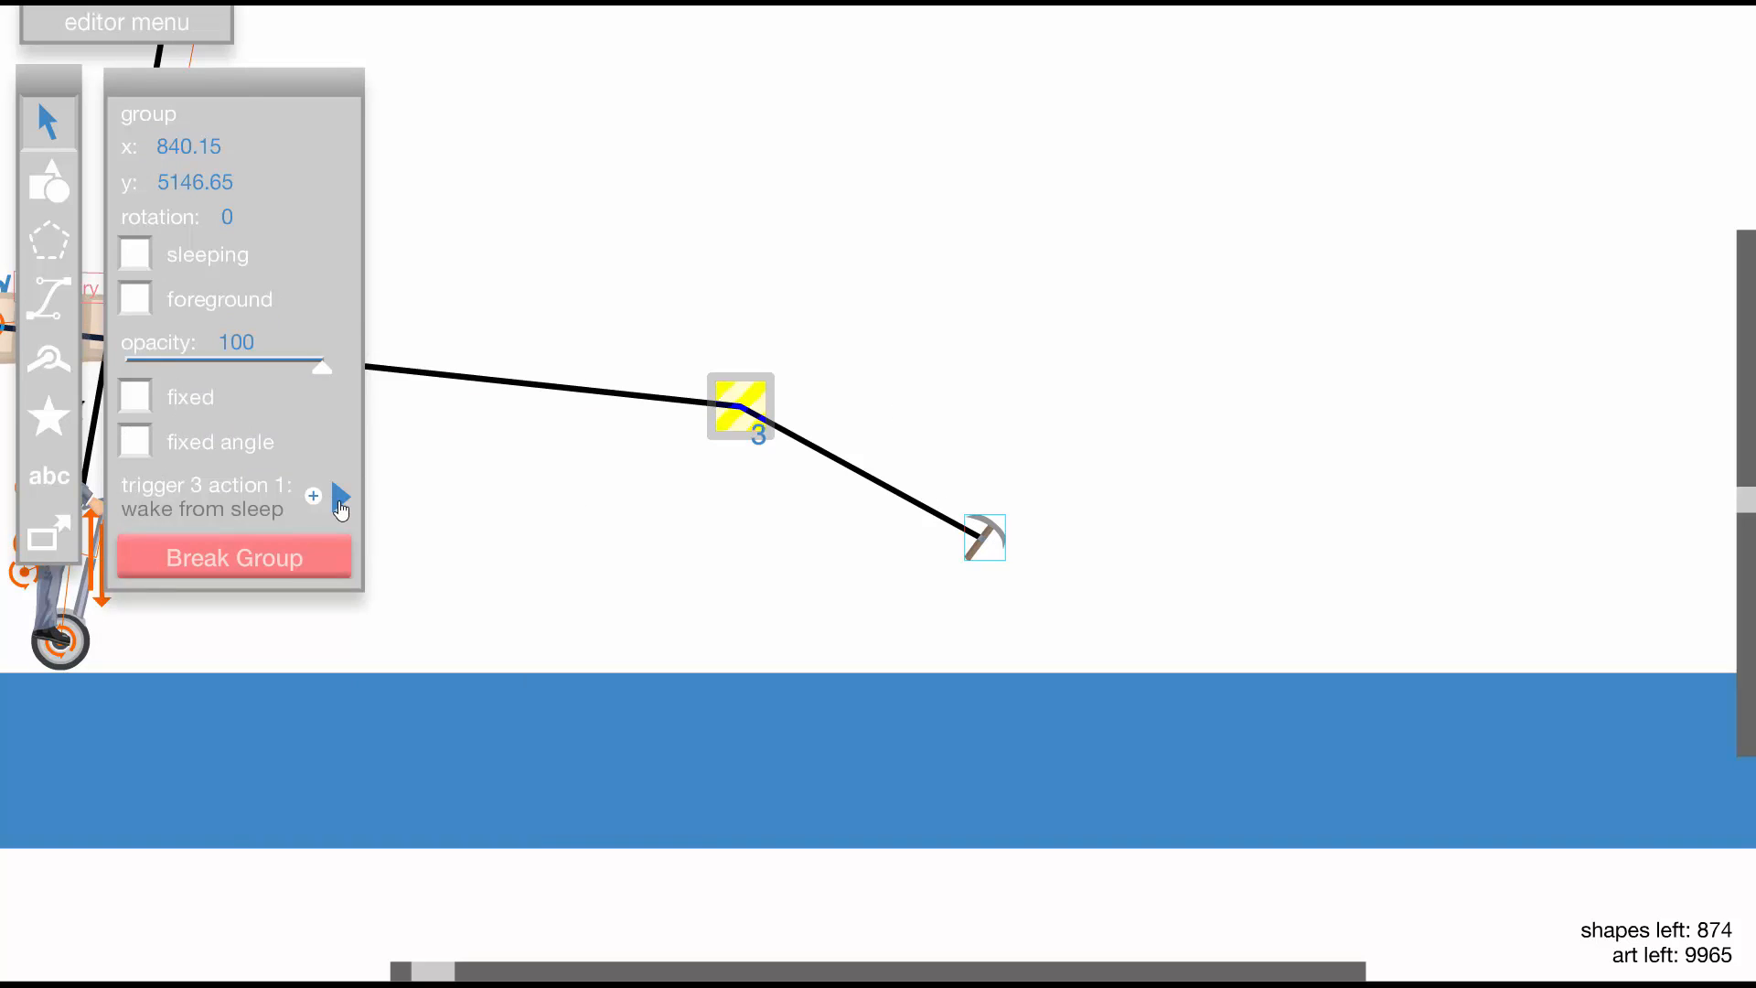
{"action": "left_click", "coordinate": [340, 498]}
{"action": "left_click", "coordinate": [447, 388]}
{"action": "left_click_drag", "start_coordinate": [320, 569], "coordinate": [128, 568]}
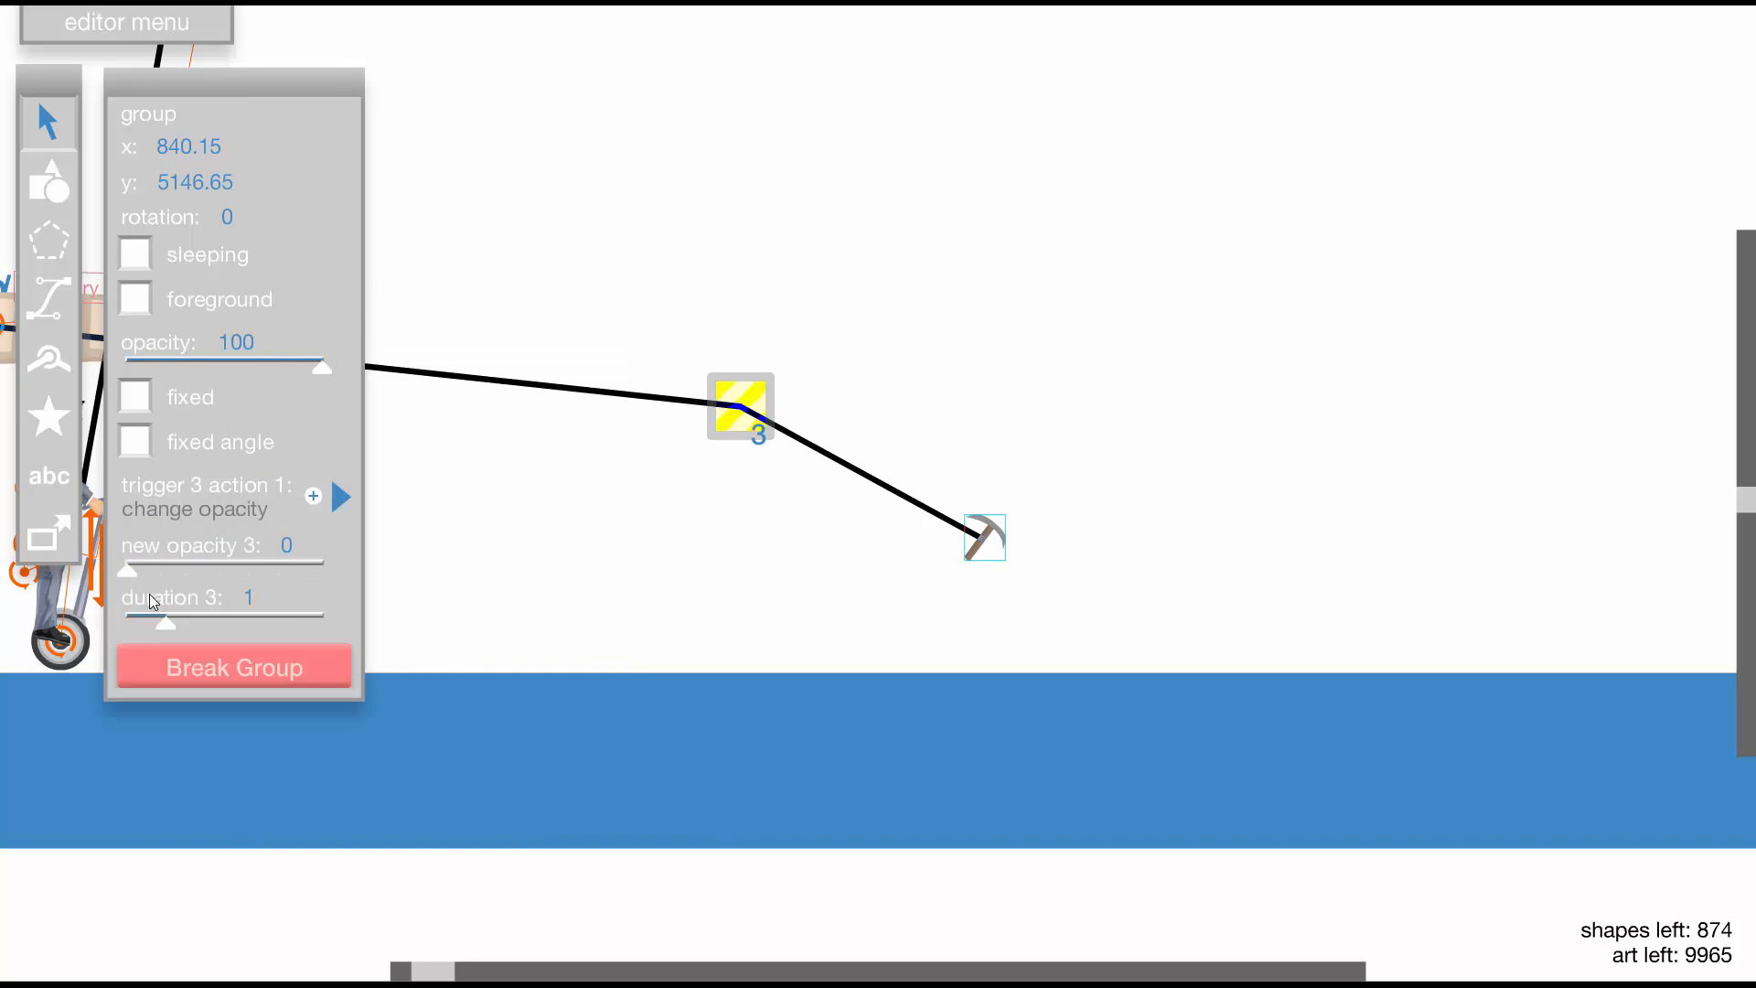
{"action": "left_click", "coordinate": [430, 555]}
Set the first-slot pickaxe group's trigger action to change opacity, with a new opacity of 100
{"action": "scroll", "coordinate": [430, 526], "scroll_direction": "down", "scroll_amount": 1}
{"action": "scroll", "coordinate": [567, 439], "scroll_direction": "up", "scroll_amount": 2}
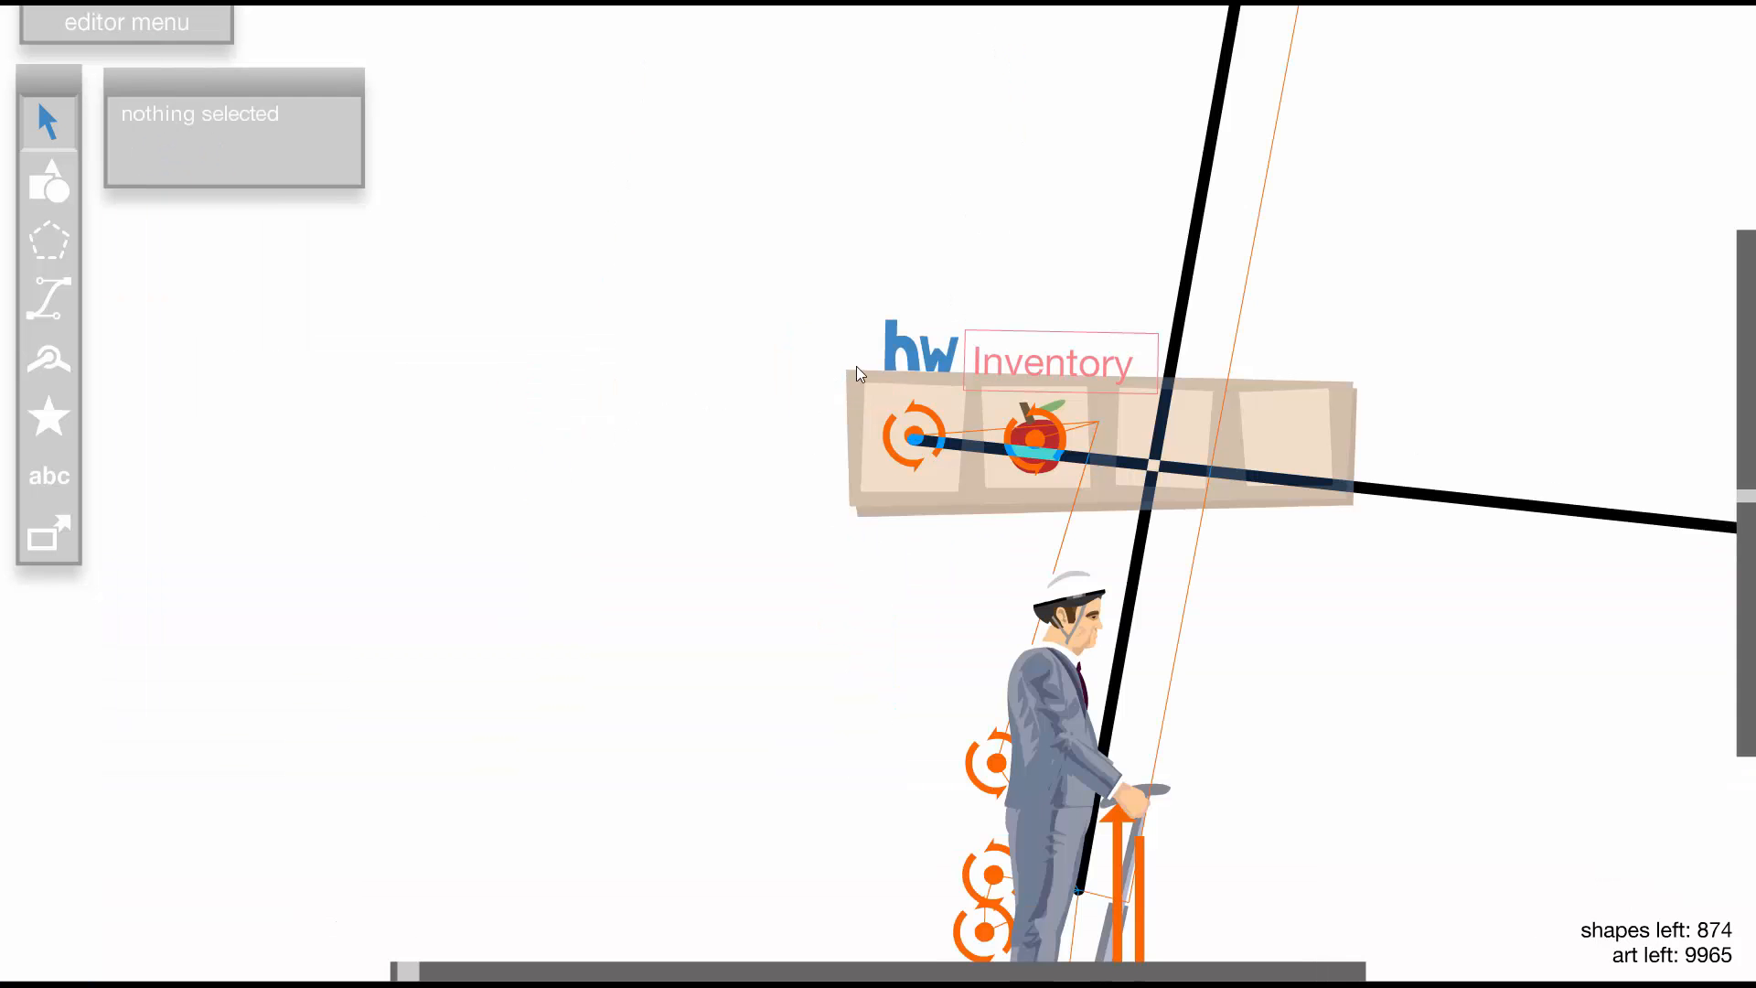
{"action": "left_click", "coordinate": [915, 401]}
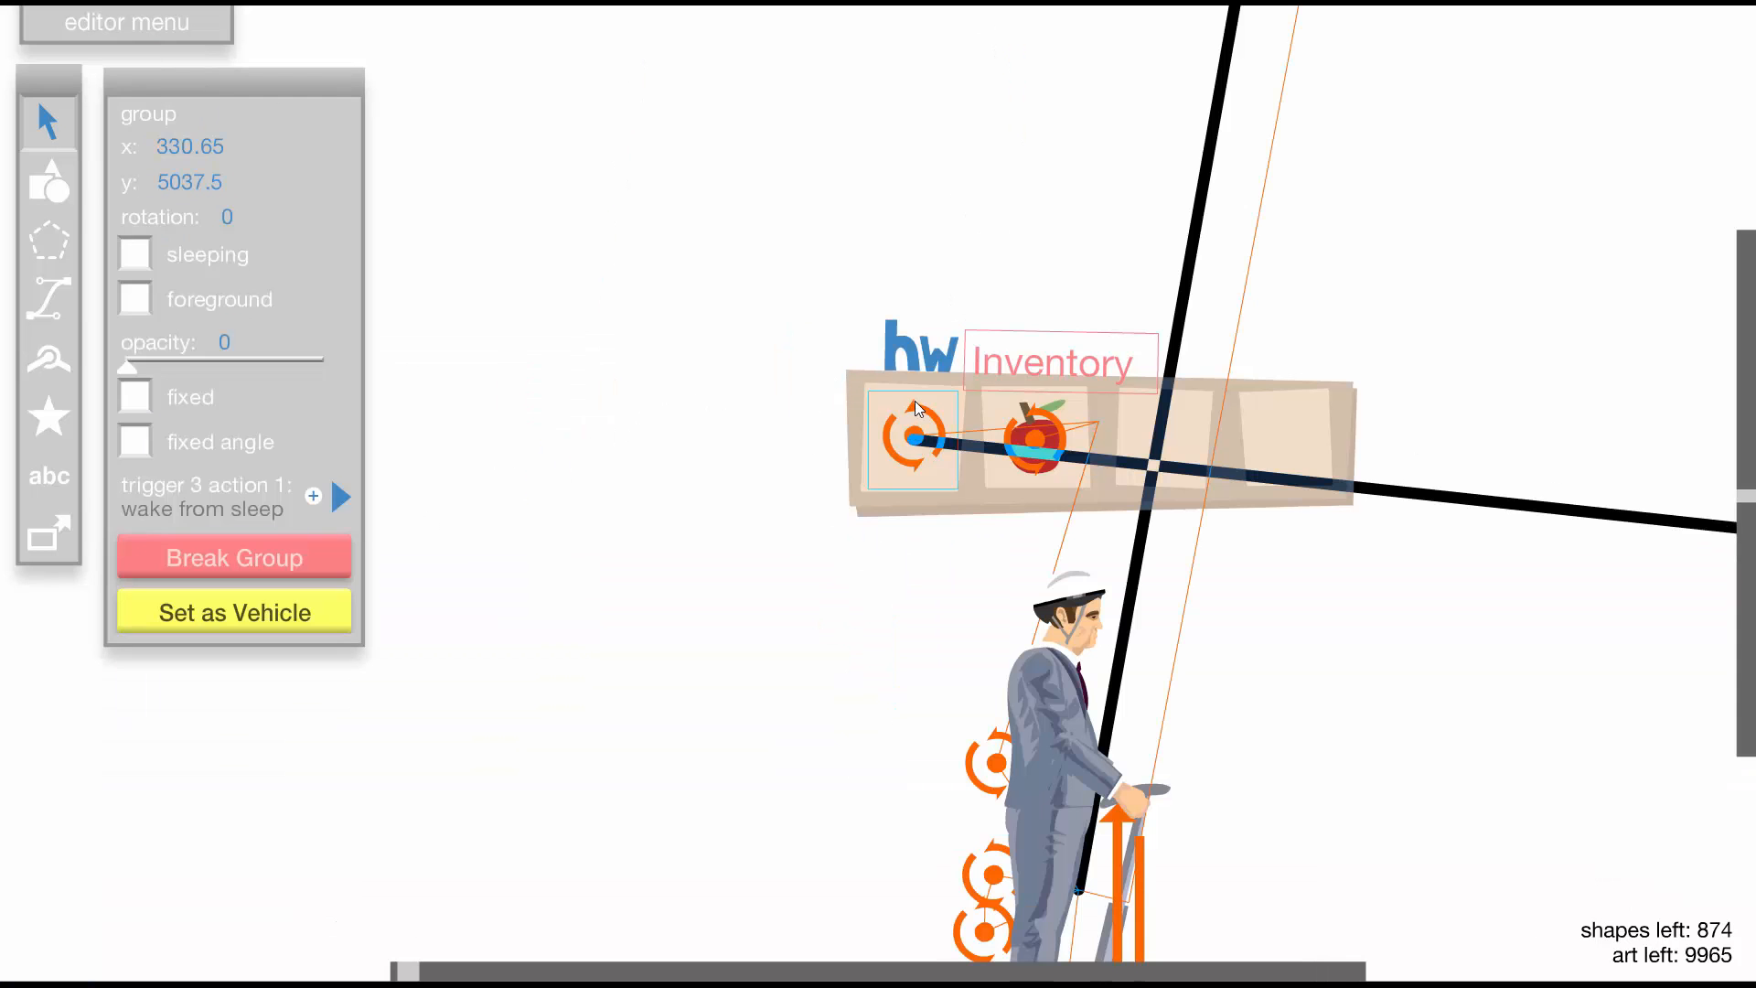
{"action": "left_click", "coordinate": [348, 503]}
{"action": "left_click", "coordinate": [447, 388]}
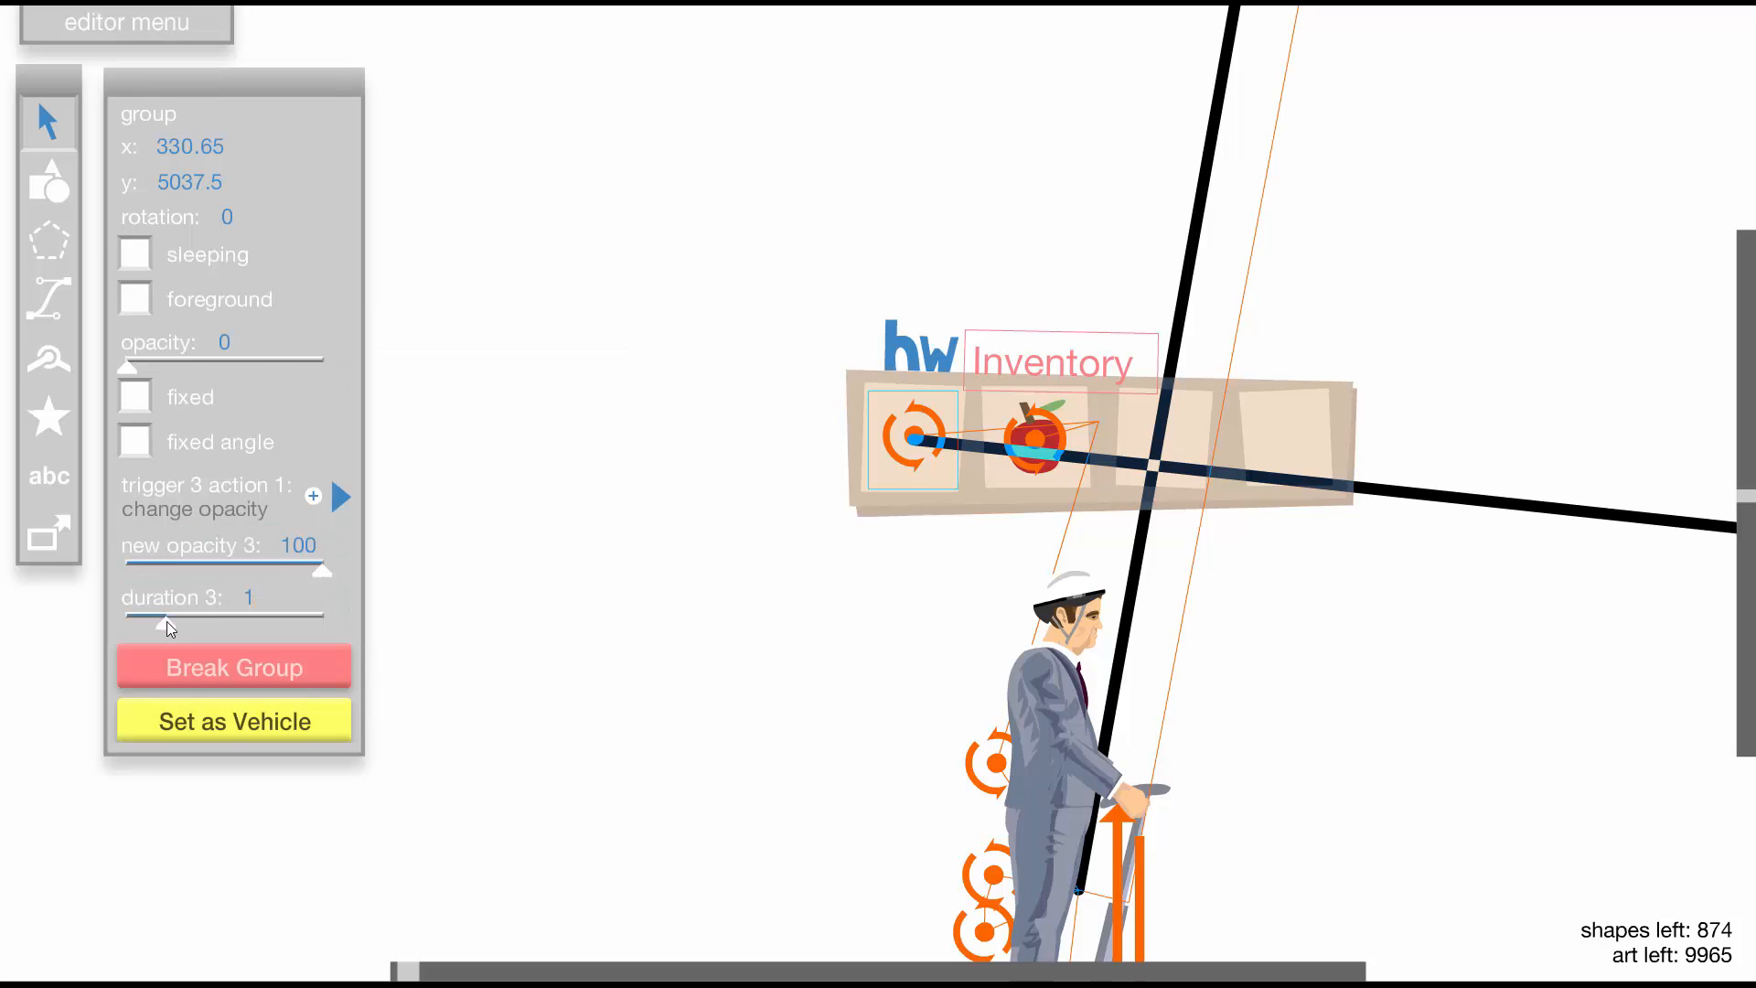
{"action": "left_click", "coordinate": [530, 505]}
Move the trigger onto the pickaxe copy above the ground
{"action": "scroll", "coordinate": [829, 520], "scroll_direction": "down", "scroll_amount": 3}
{"action": "scroll", "coordinate": [883, 536], "scroll_direction": "up", "scroll_amount": 1}
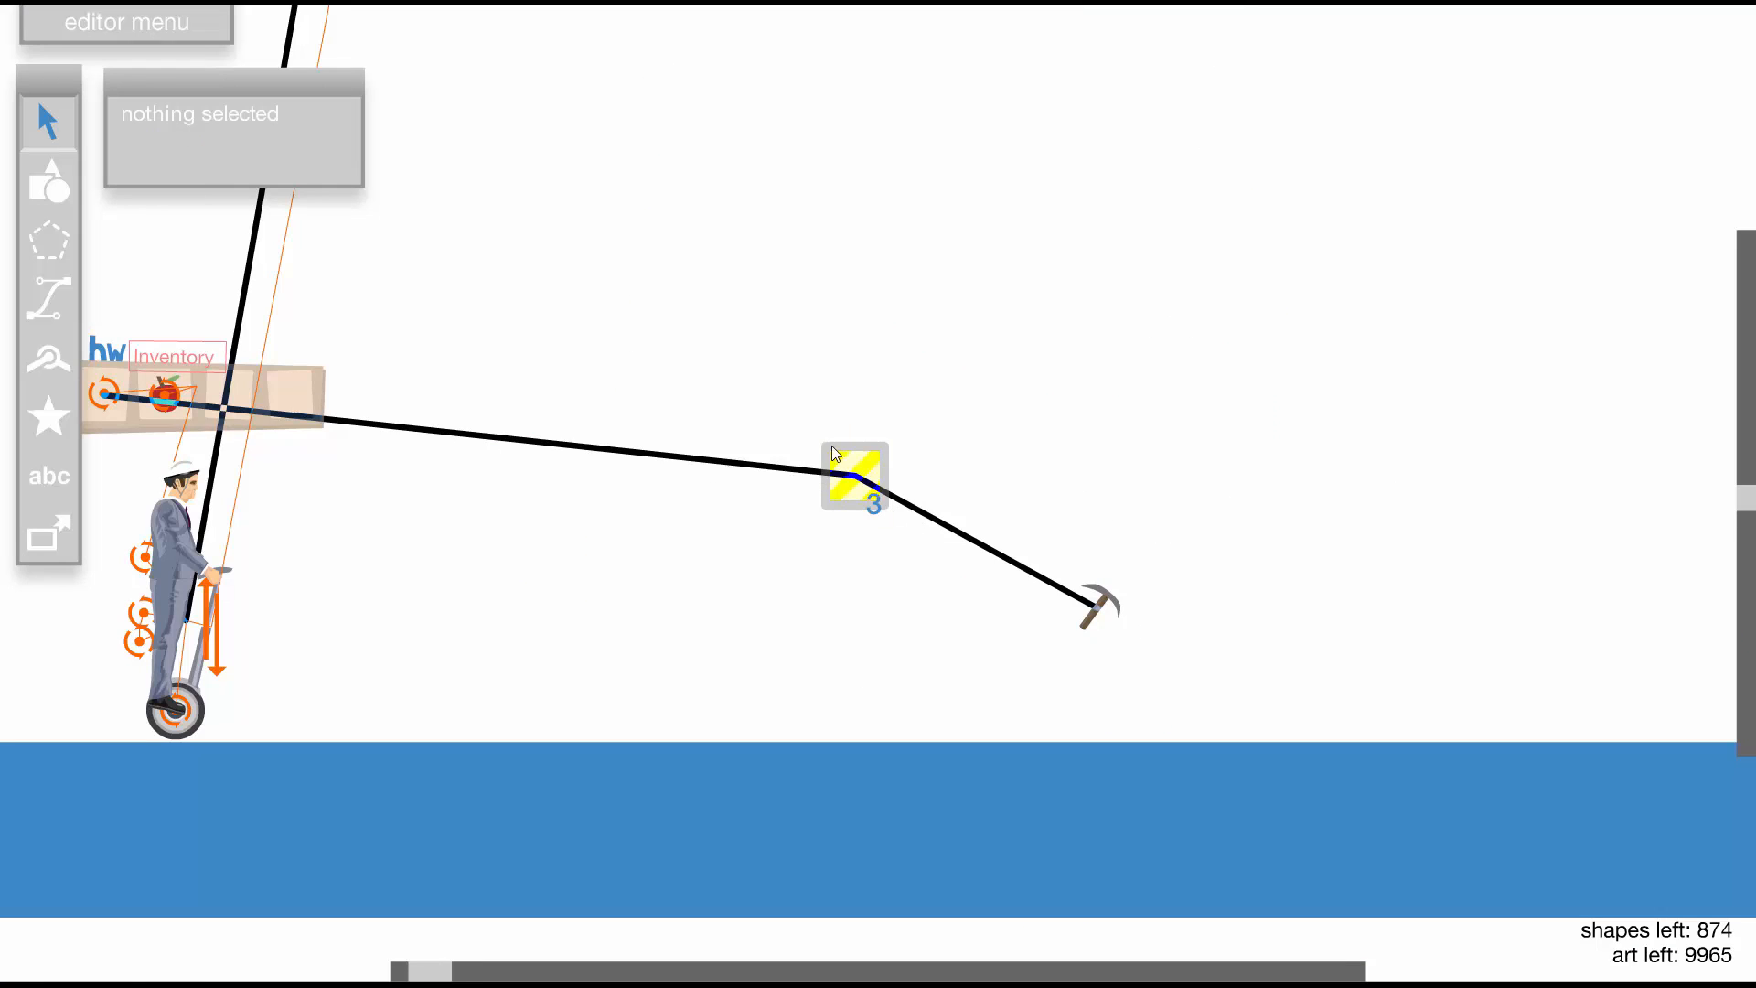
{"action": "left_click_drag", "start_coordinate": [831, 447], "coordinate": [1092, 589]}
Test-run the level, driving the character through the trigger at the pickaxe copy
{"action": "key", "text": "t"}
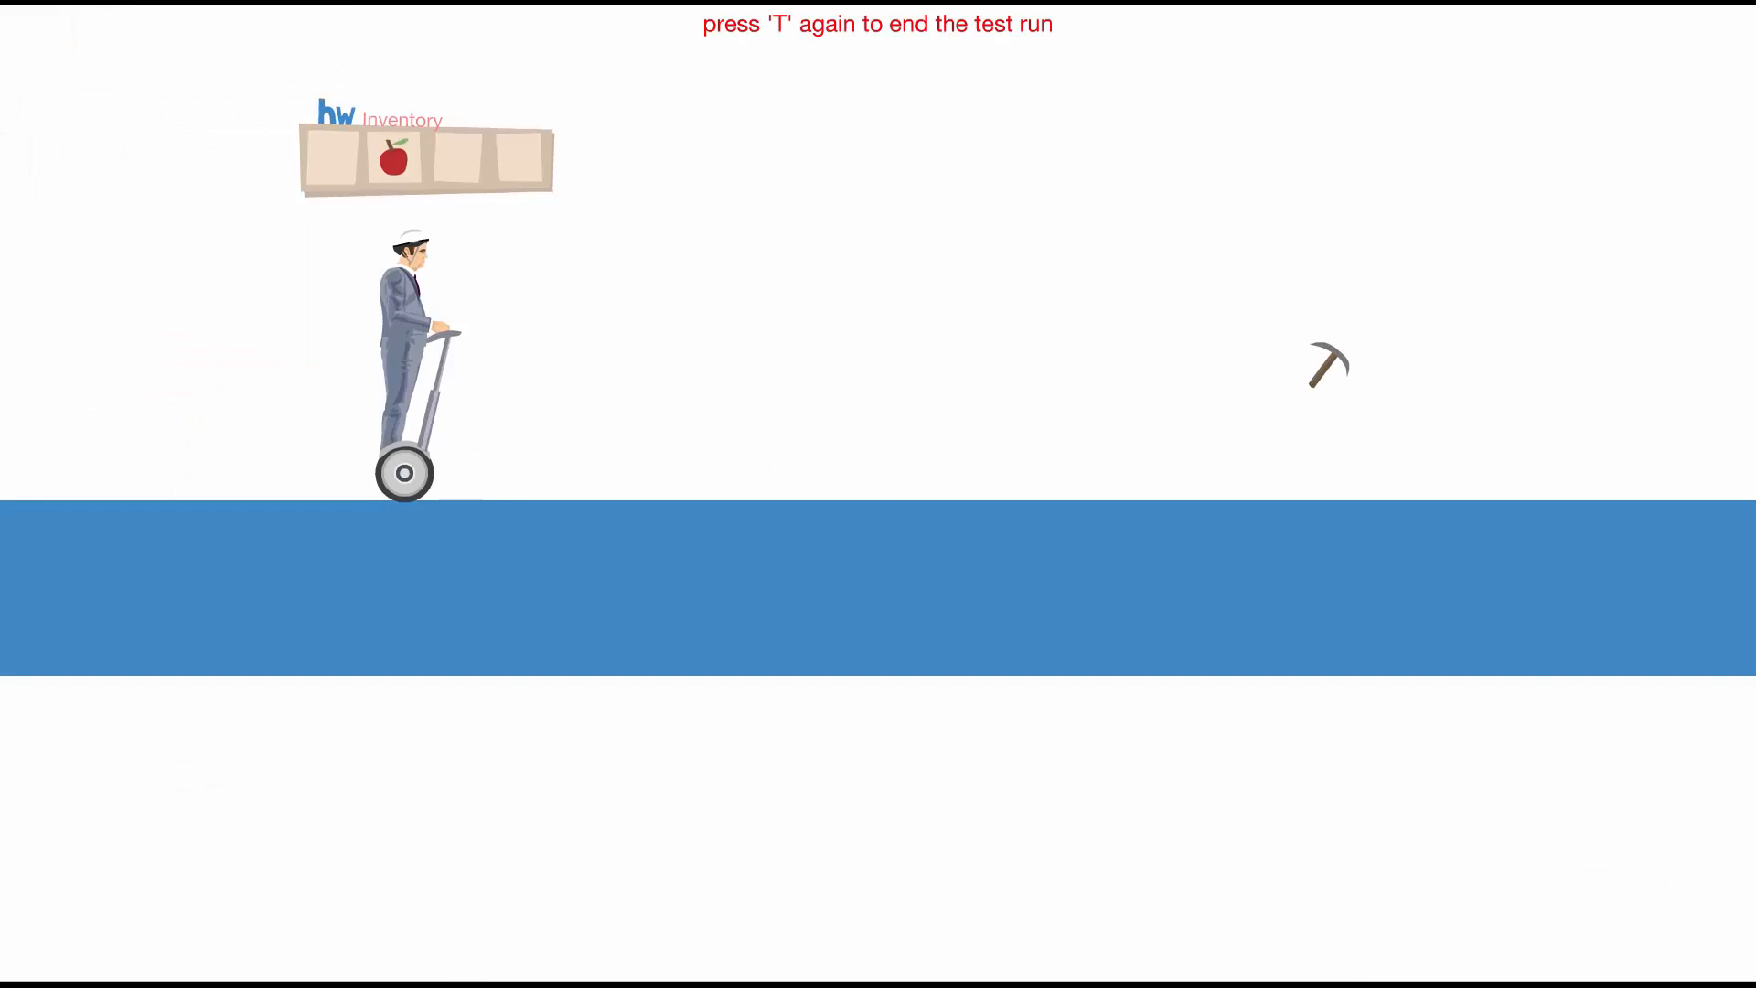
{"action": "key", "text": "Up"}
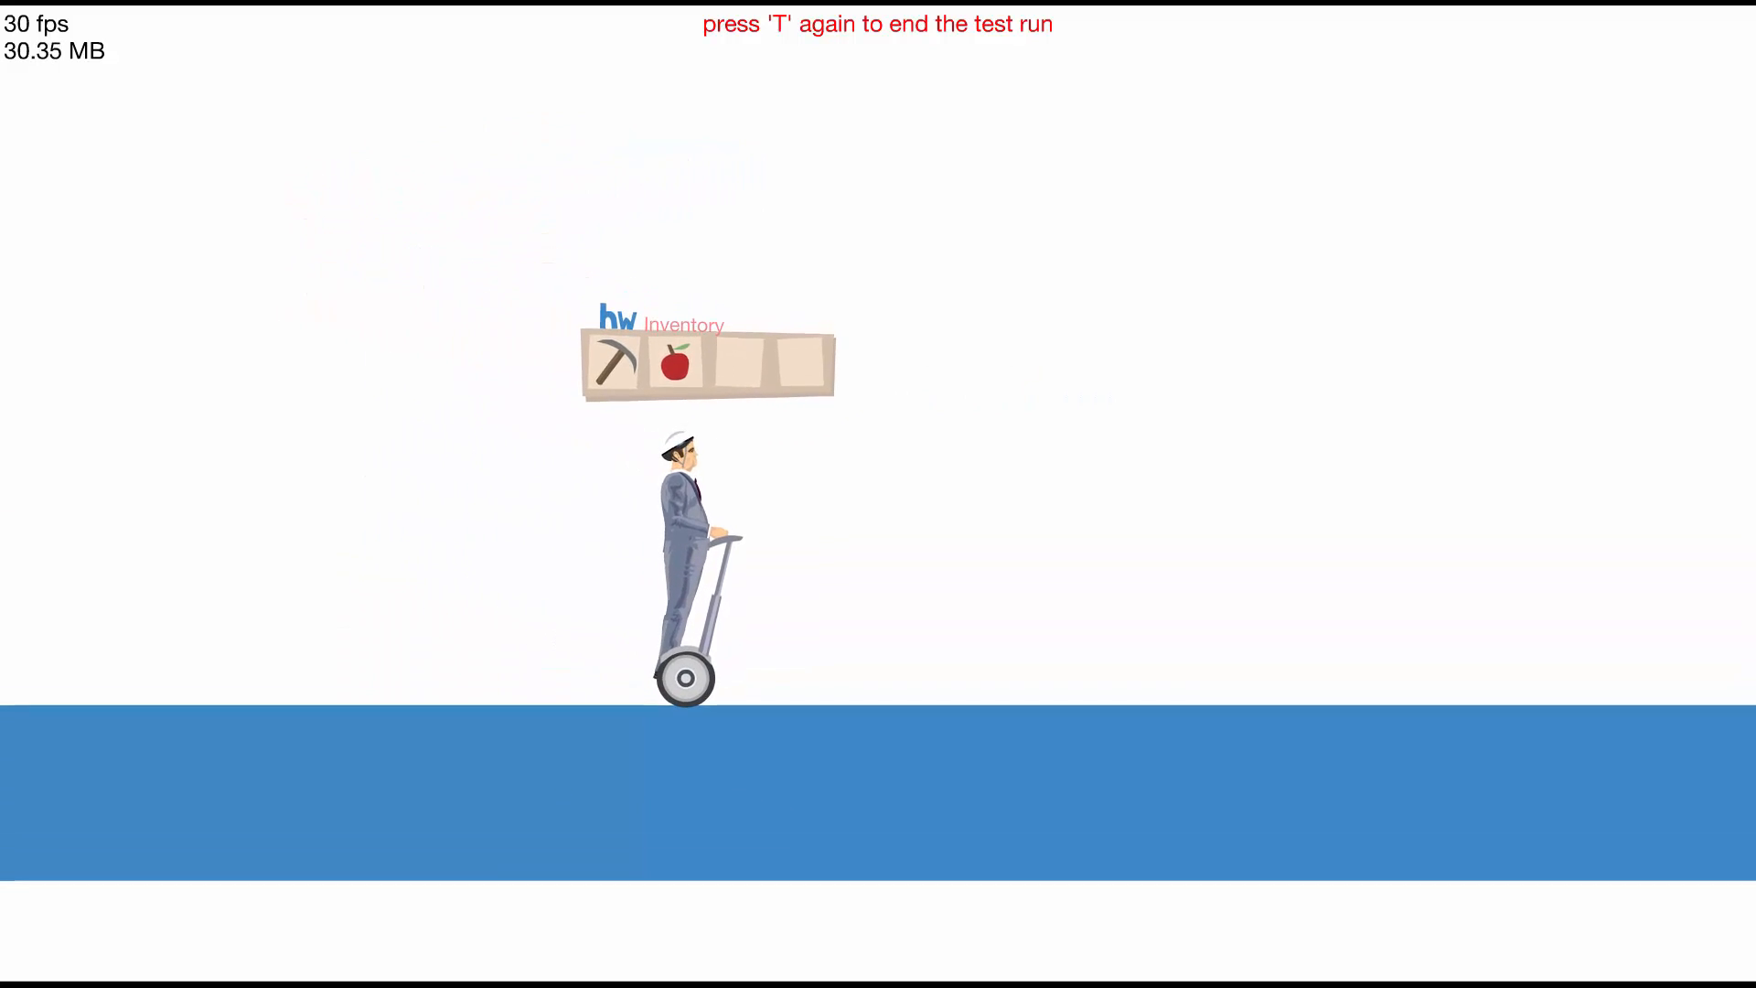
{"action": "key", "text": "t"}
End the test run and place a grey 95 by 93 rectangle on the ground ahead of the pickaxe
{"action": "scroll", "coordinate": [821, 528], "scroll_direction": "down", "scroll_amount": 1}
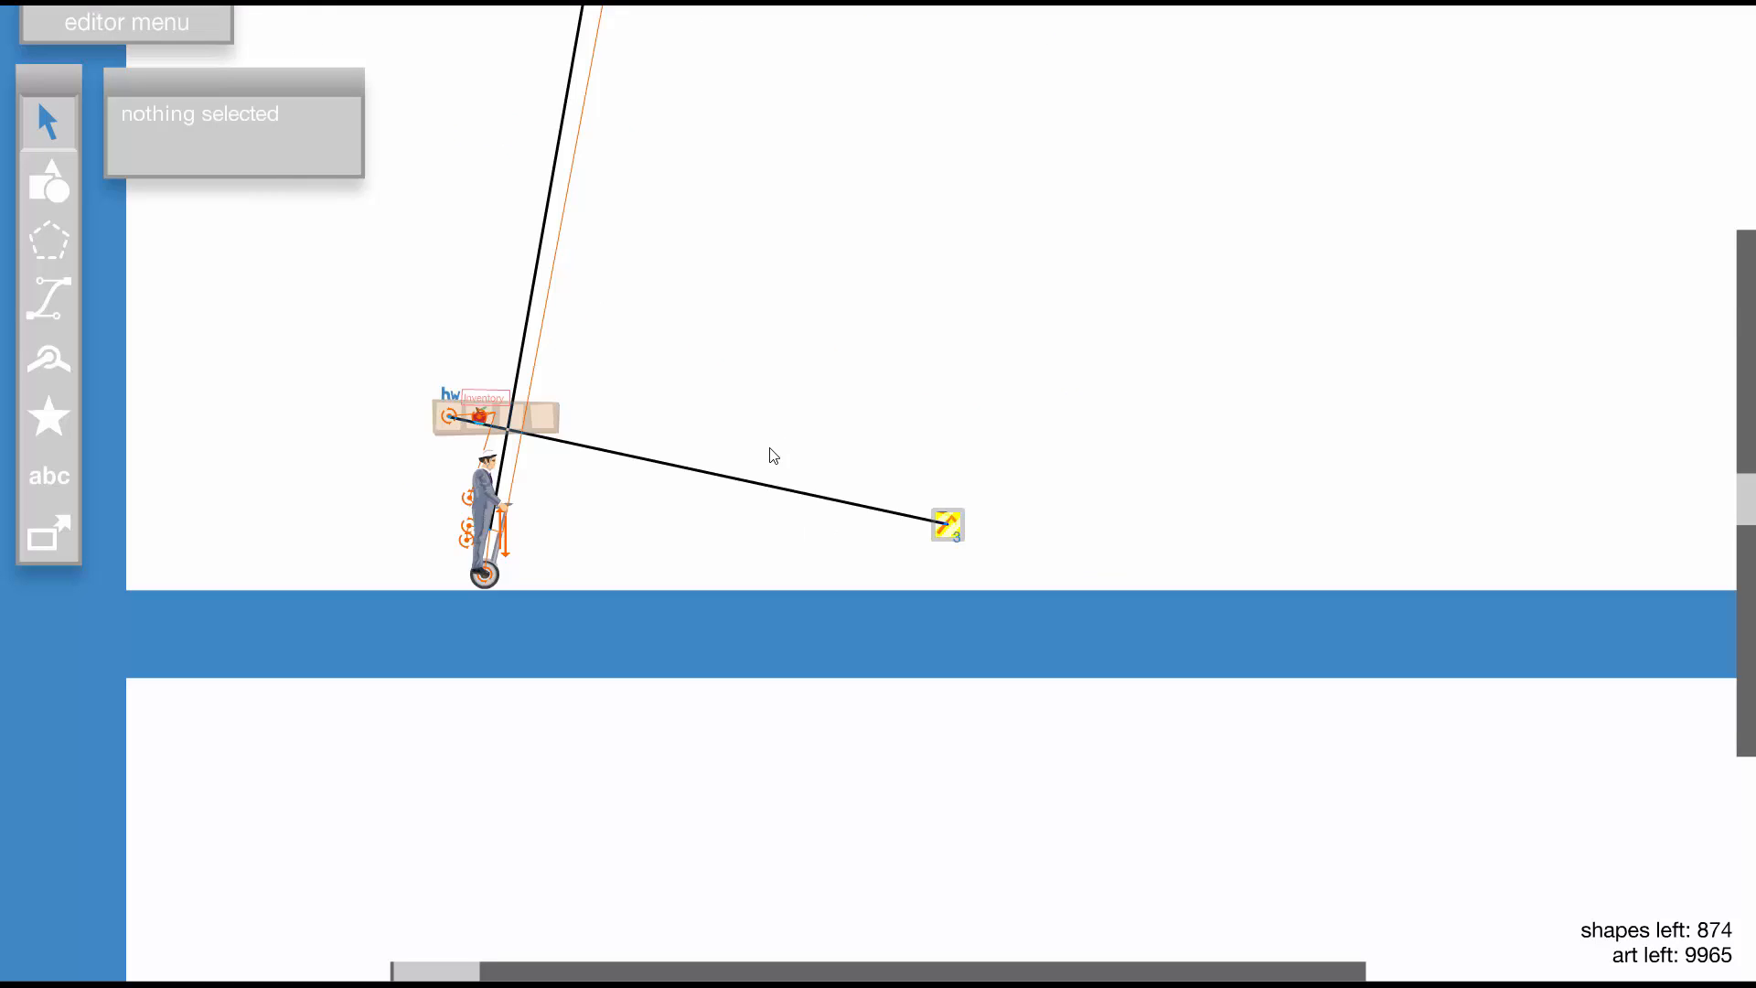
{"action": "left_click", "coordinate": [48, 533]}
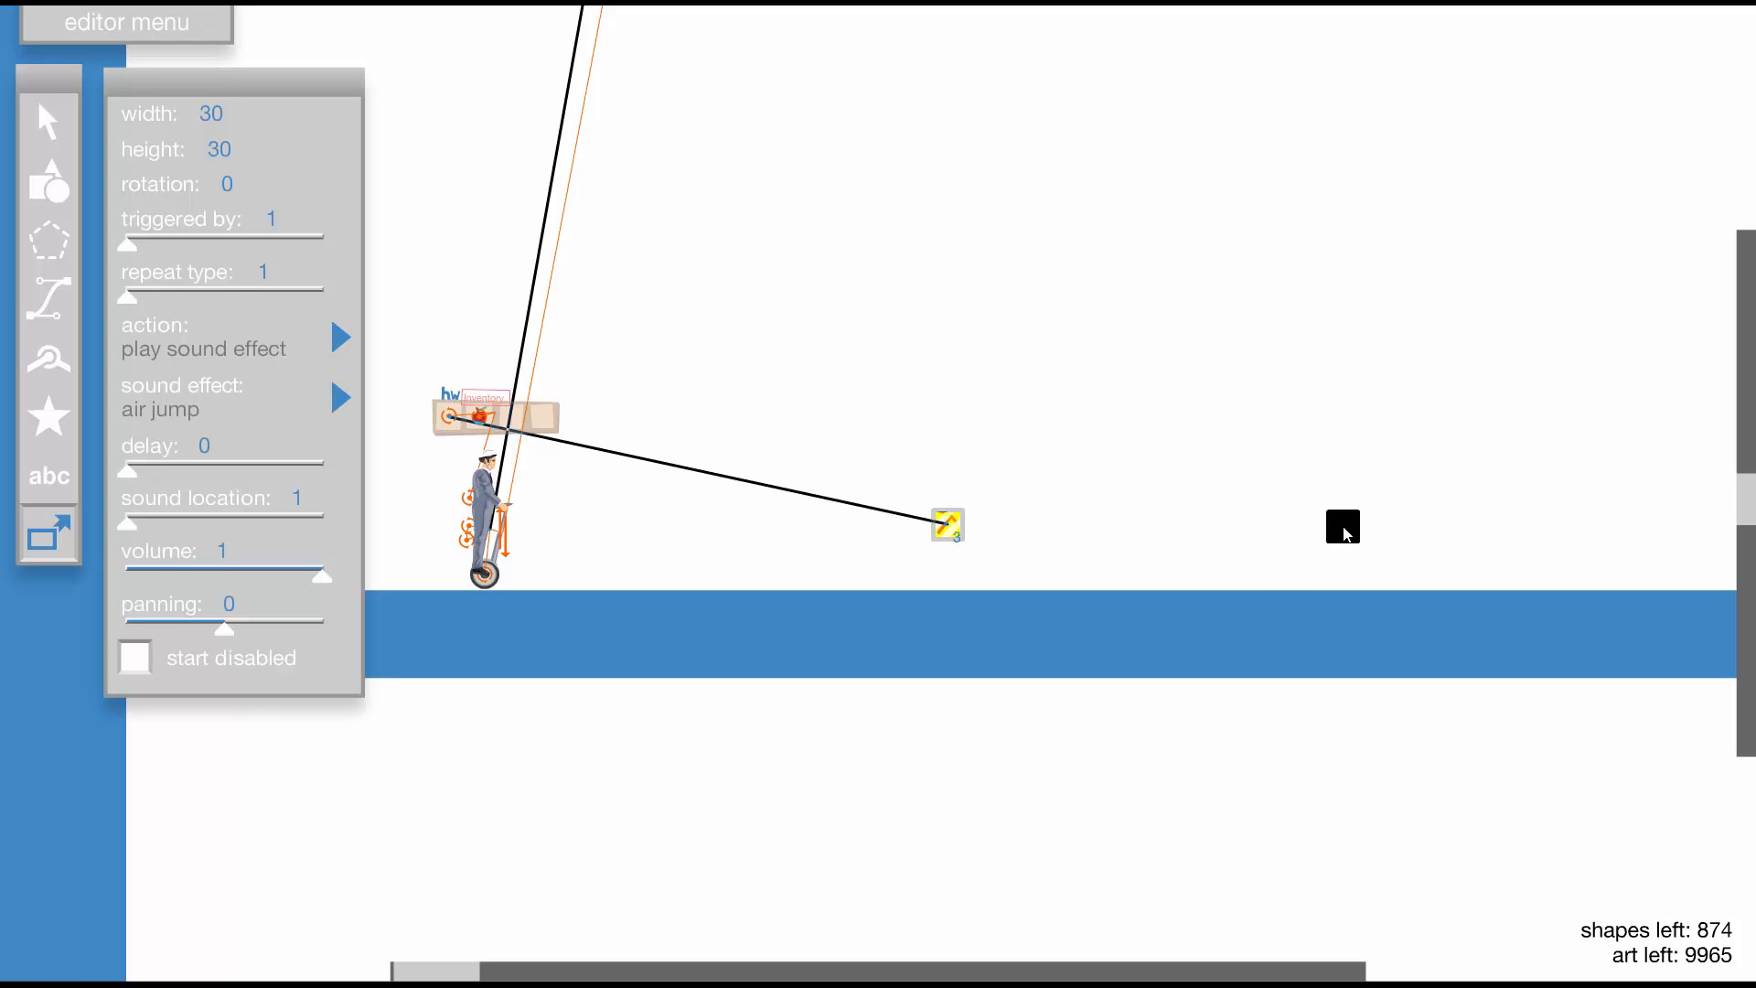
{"action": "left_click", "coordinate": [48, 181]}
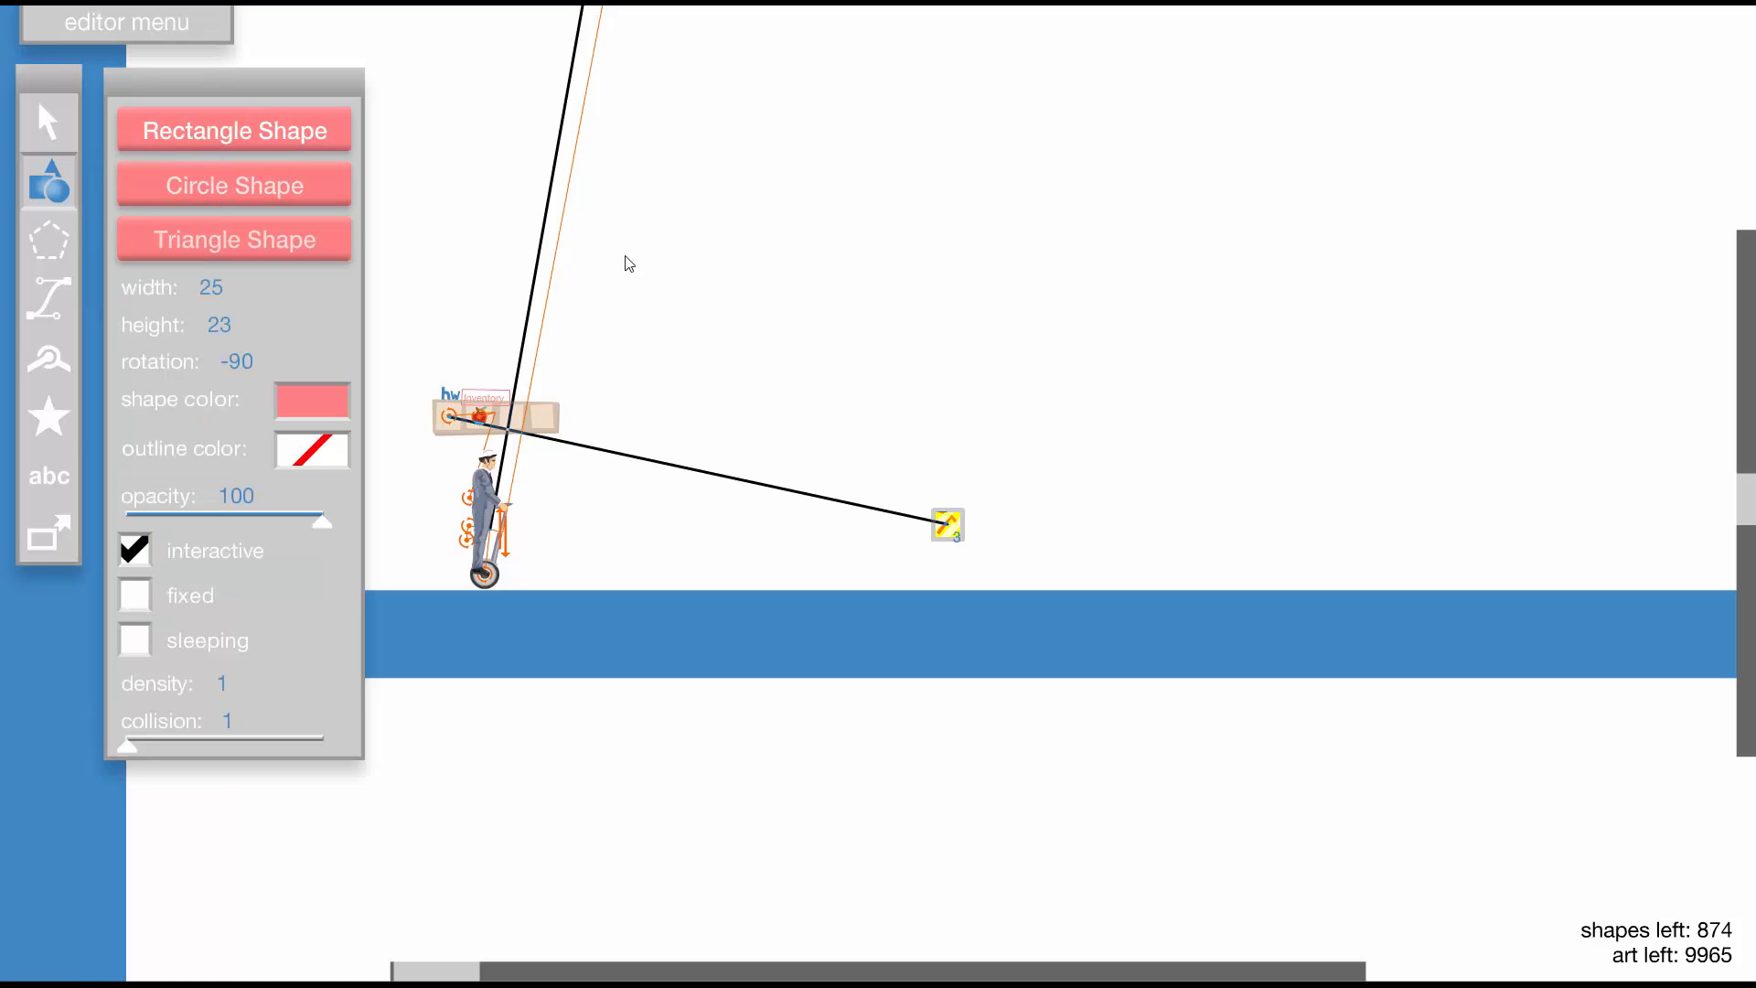
{"action": "left_click_drag", "start_coordinate": [1331, 523], "coordinate": [1342, 528]}
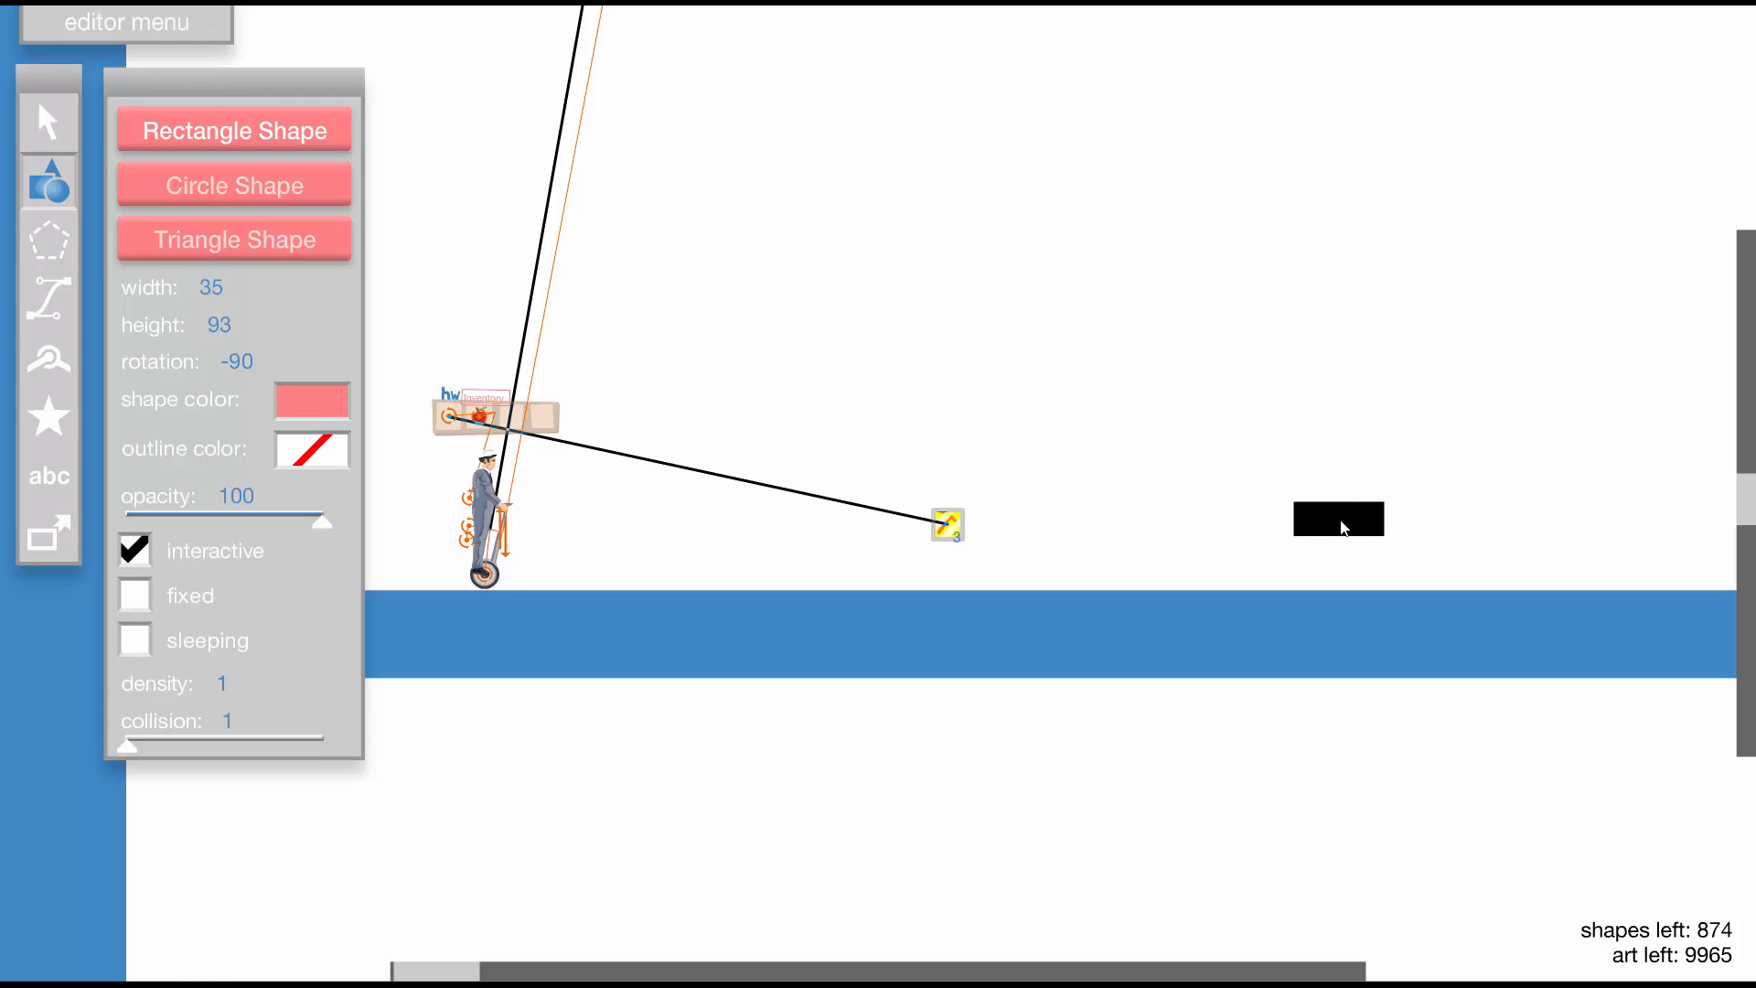
{"action": "key", "text": "shift+d"}
{"action": "key", "text": "shift+d"}
{"action": "key", "text": "shift+d"}
{"action": "key", "text": "shift+d"}
{"action": "key", "text": "shift+d"}
{"action": "key", "text": "shift+d"}
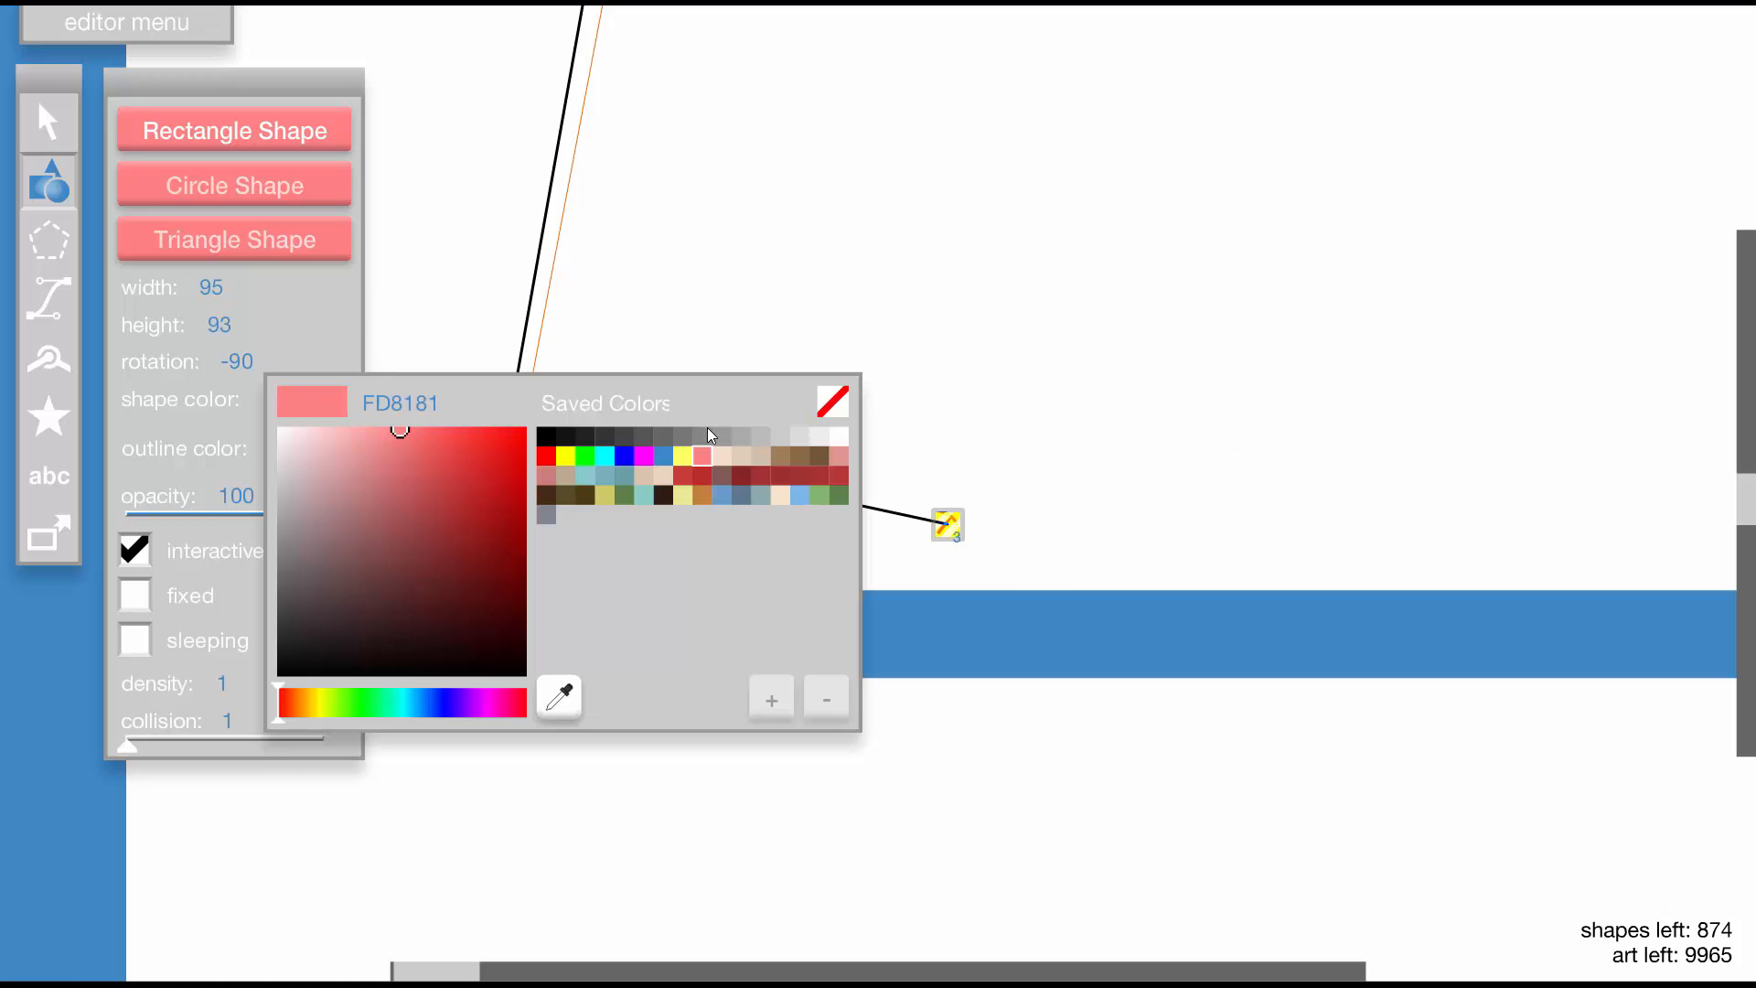
{"action": "left_click", "coordinate": [1303, 546]}
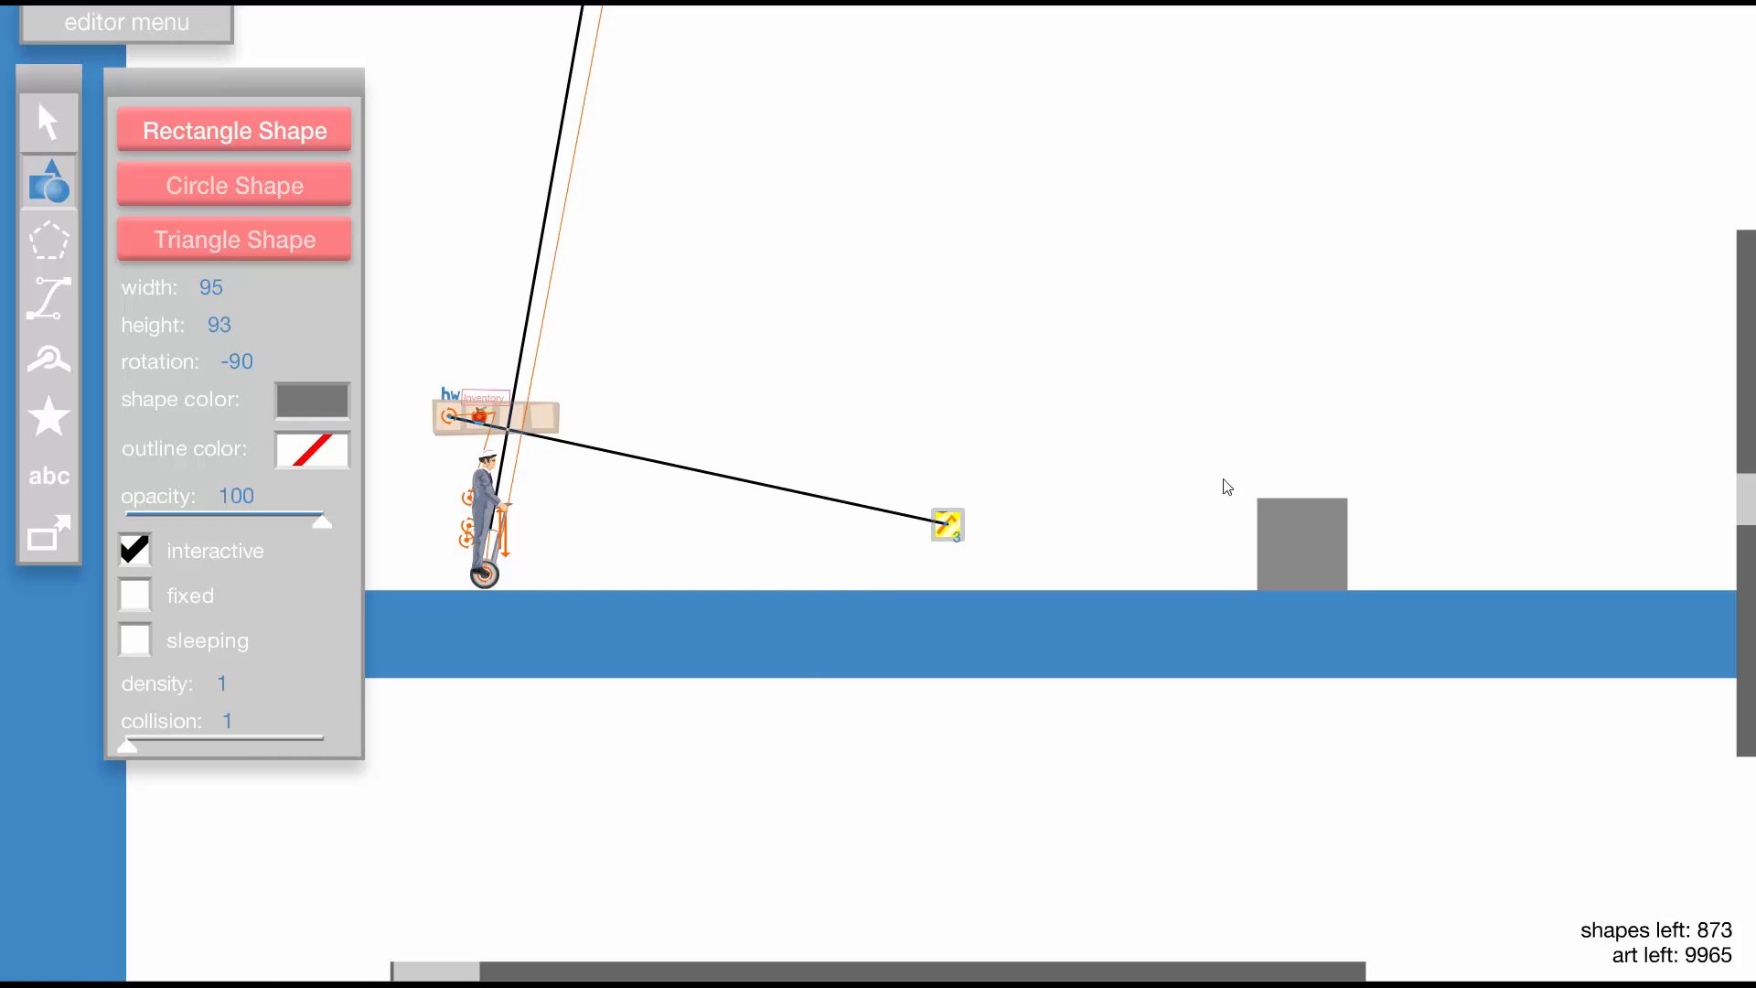
Make the grey rectangle fixed
{"action": "left_click", "coordinate": [54, 131]}
{"action": "left_click", "coordinate": [1331, 542]}
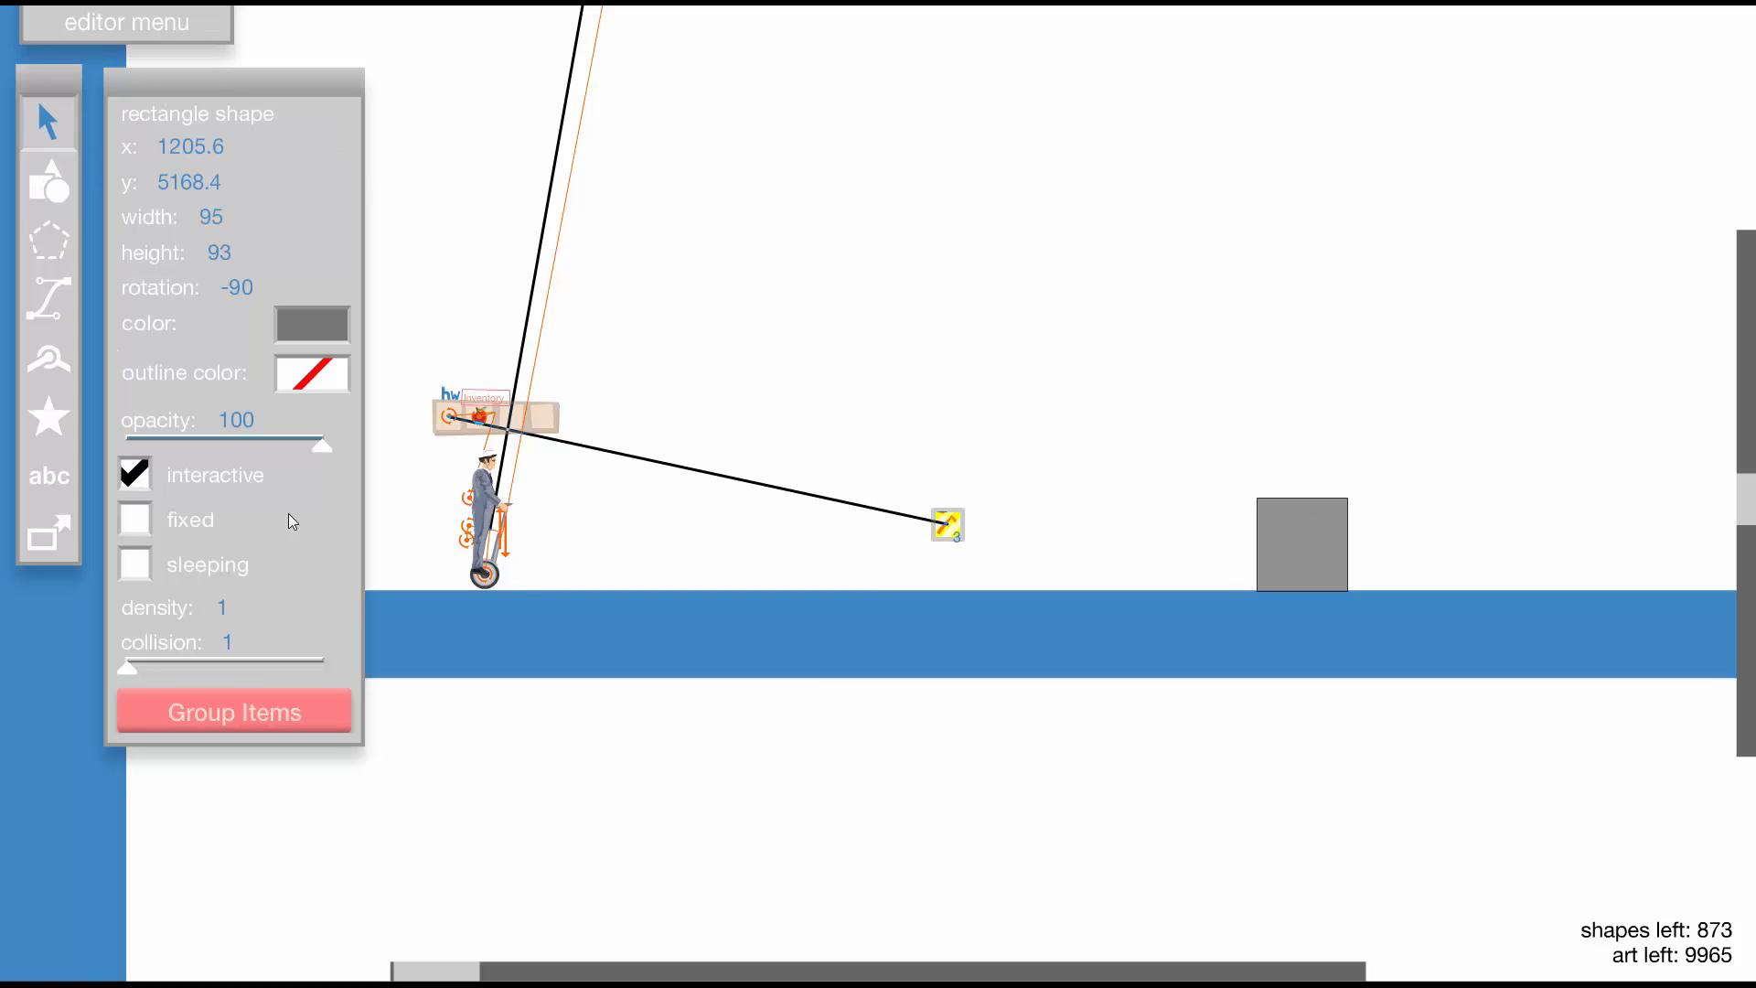
{"action": "left_click", "coordinate": [1022, 346]}
Place a trigger 80 wide and 86 high over the grey block
{"action": "left_click", "coordinate": [48, 533]}
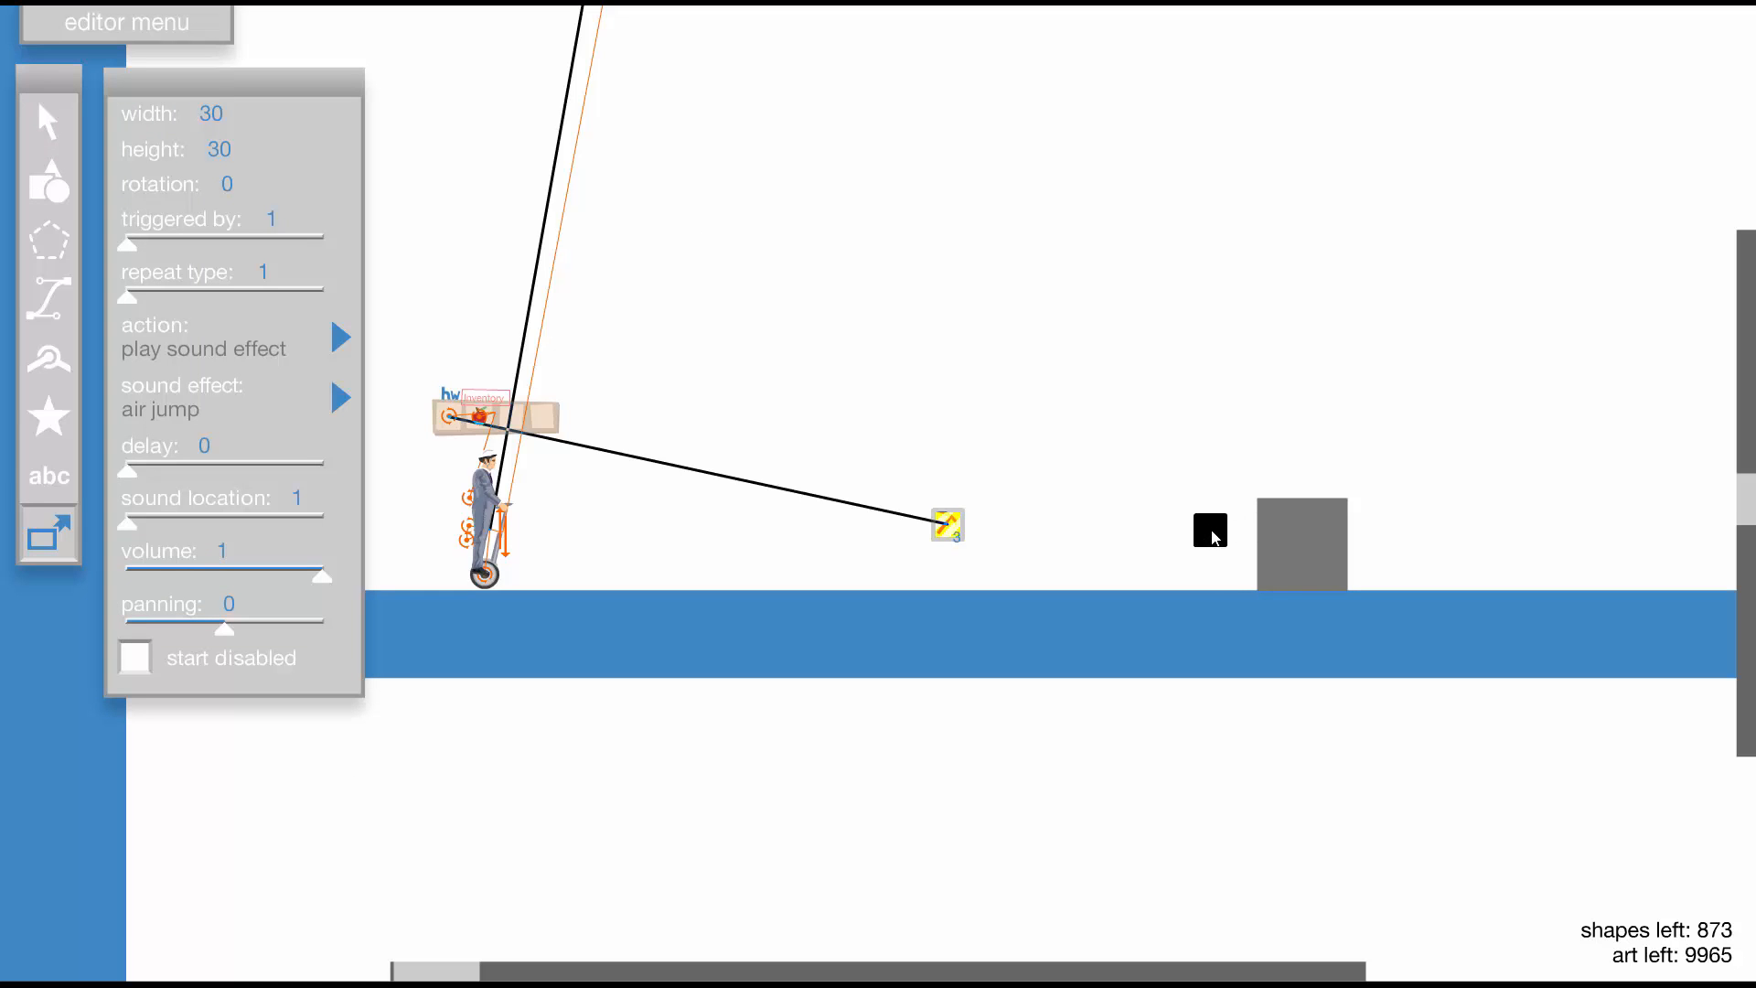
{"action": "key", "text": "shift+w"}
{"action": "key", "text": "shift+w"}
{"action": "key", "text": "shift+w"}
{"action": "key", "text": "shift+d"}
{"action": "key", "text": "shift+d"}
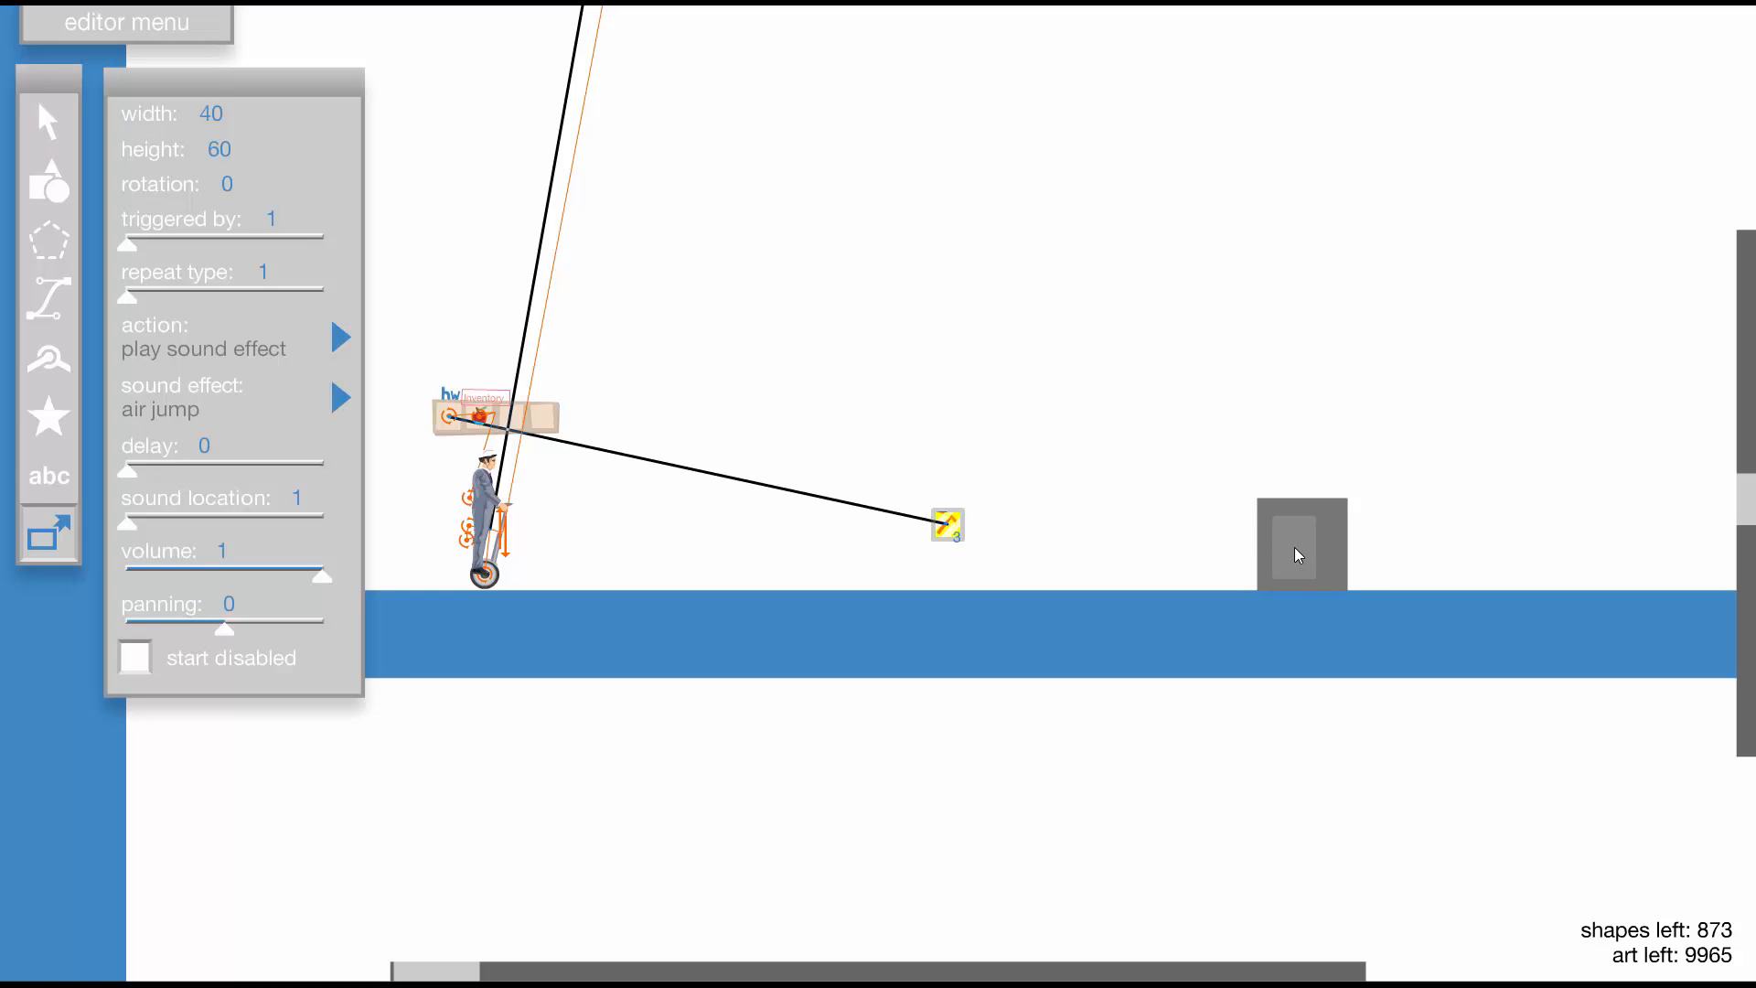
{"action": "key", "text": "shift+d"}
{"action": "key", "text": "shift+d"}
{"action": "key", "text": "shift+d"}
{"action": "key", "text": "shift+w"}
{"action": "key", "text": "shift+w"}
{"action": "key", "text": "shift+w"}
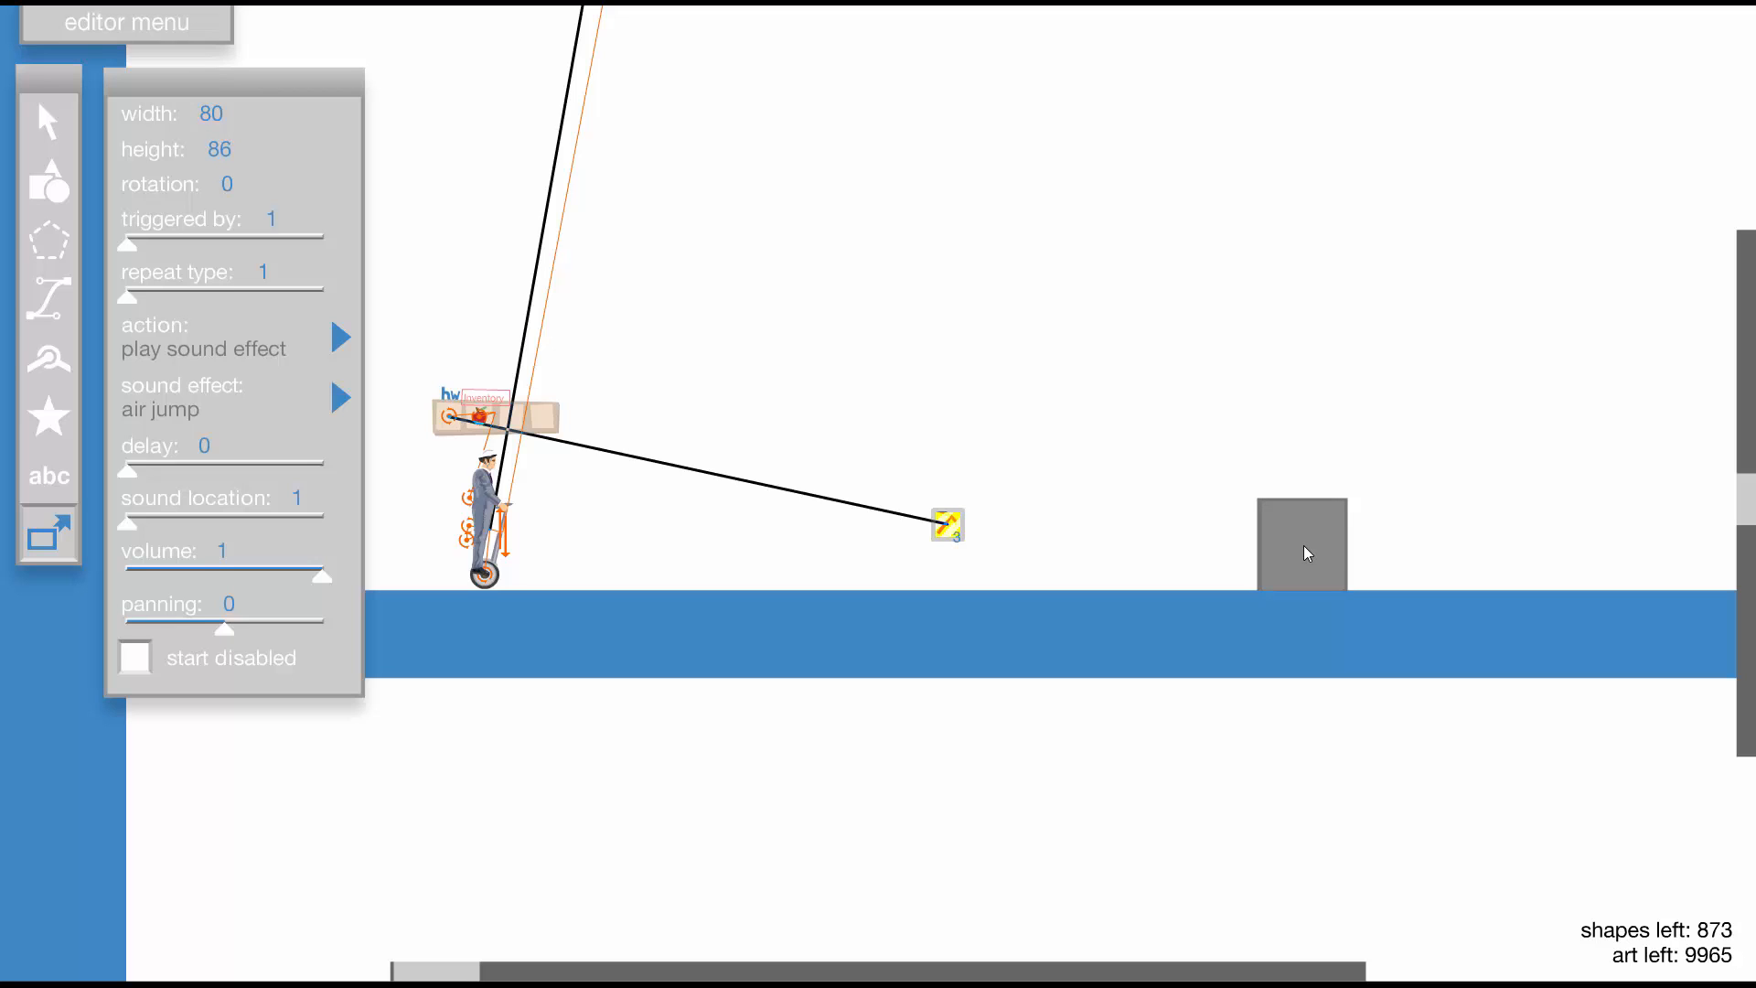
{"action": "left_click", "coordinate": [1309, 554]}
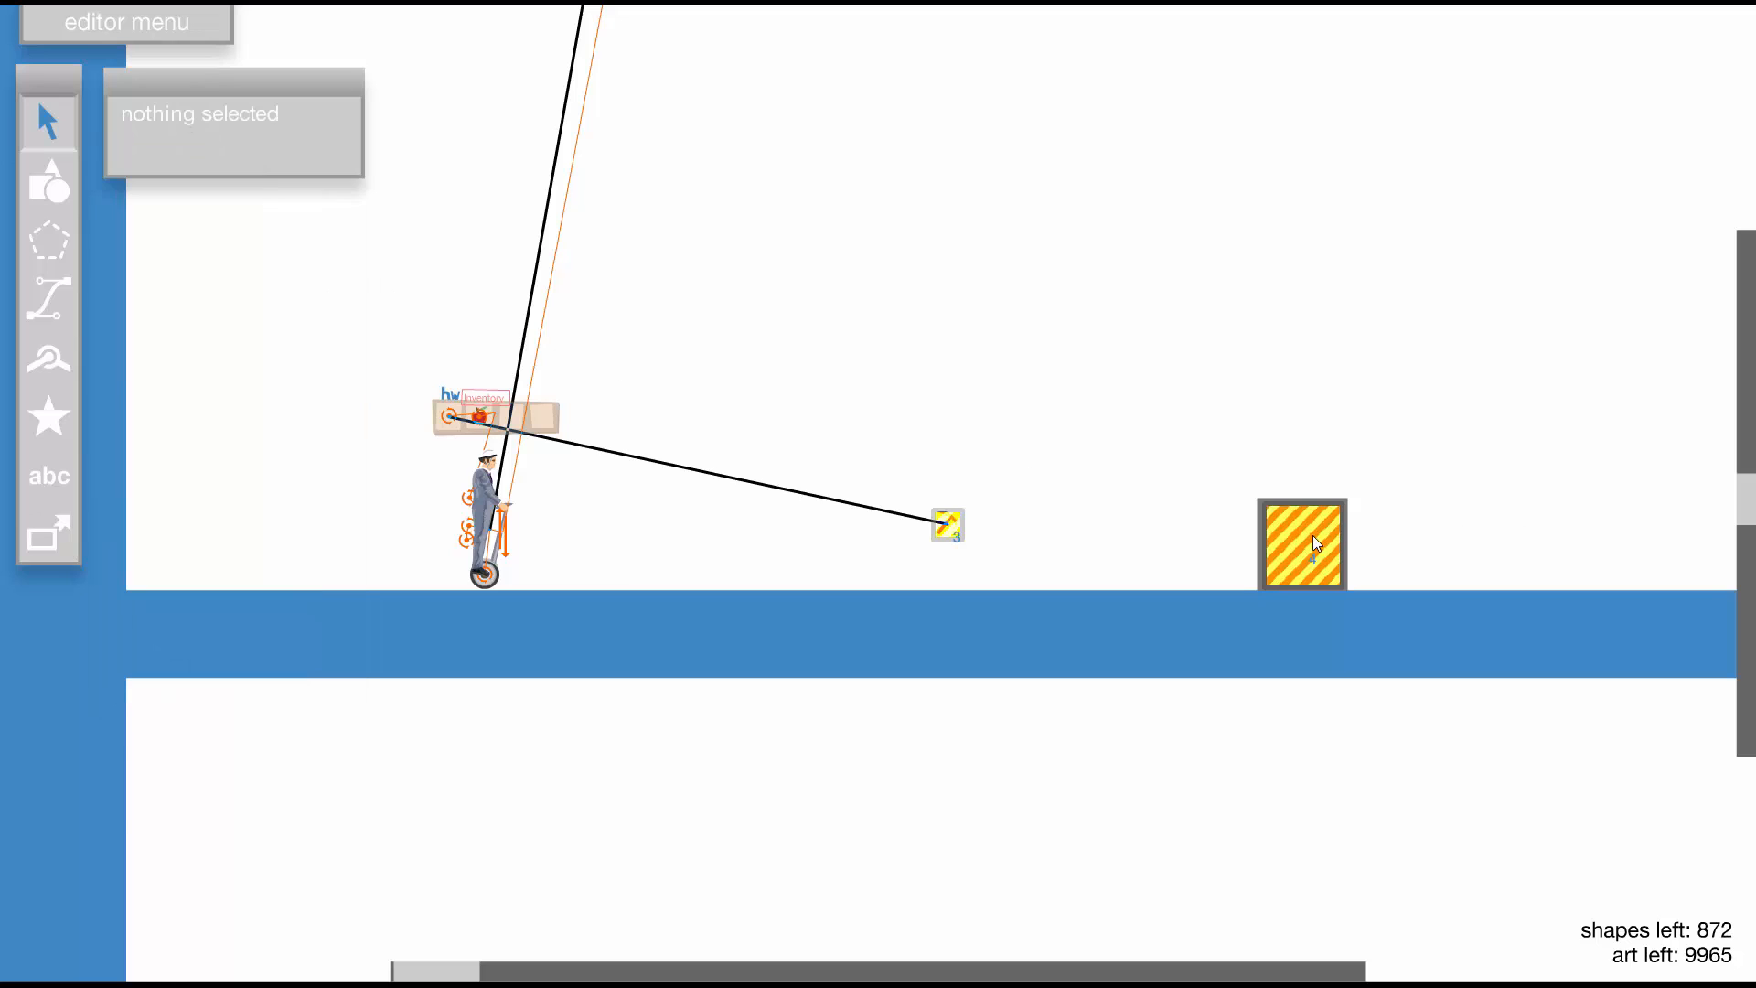
Set the block trigger's action to activate object and target the grey block and the first-slot pickaxe group
{"action": "left_click", "coordinate": [1315, 543]}
{"action": "left_click", "coordinate": [342, 445]}
{"action": "left_click", "coordinate": [411, 396]}
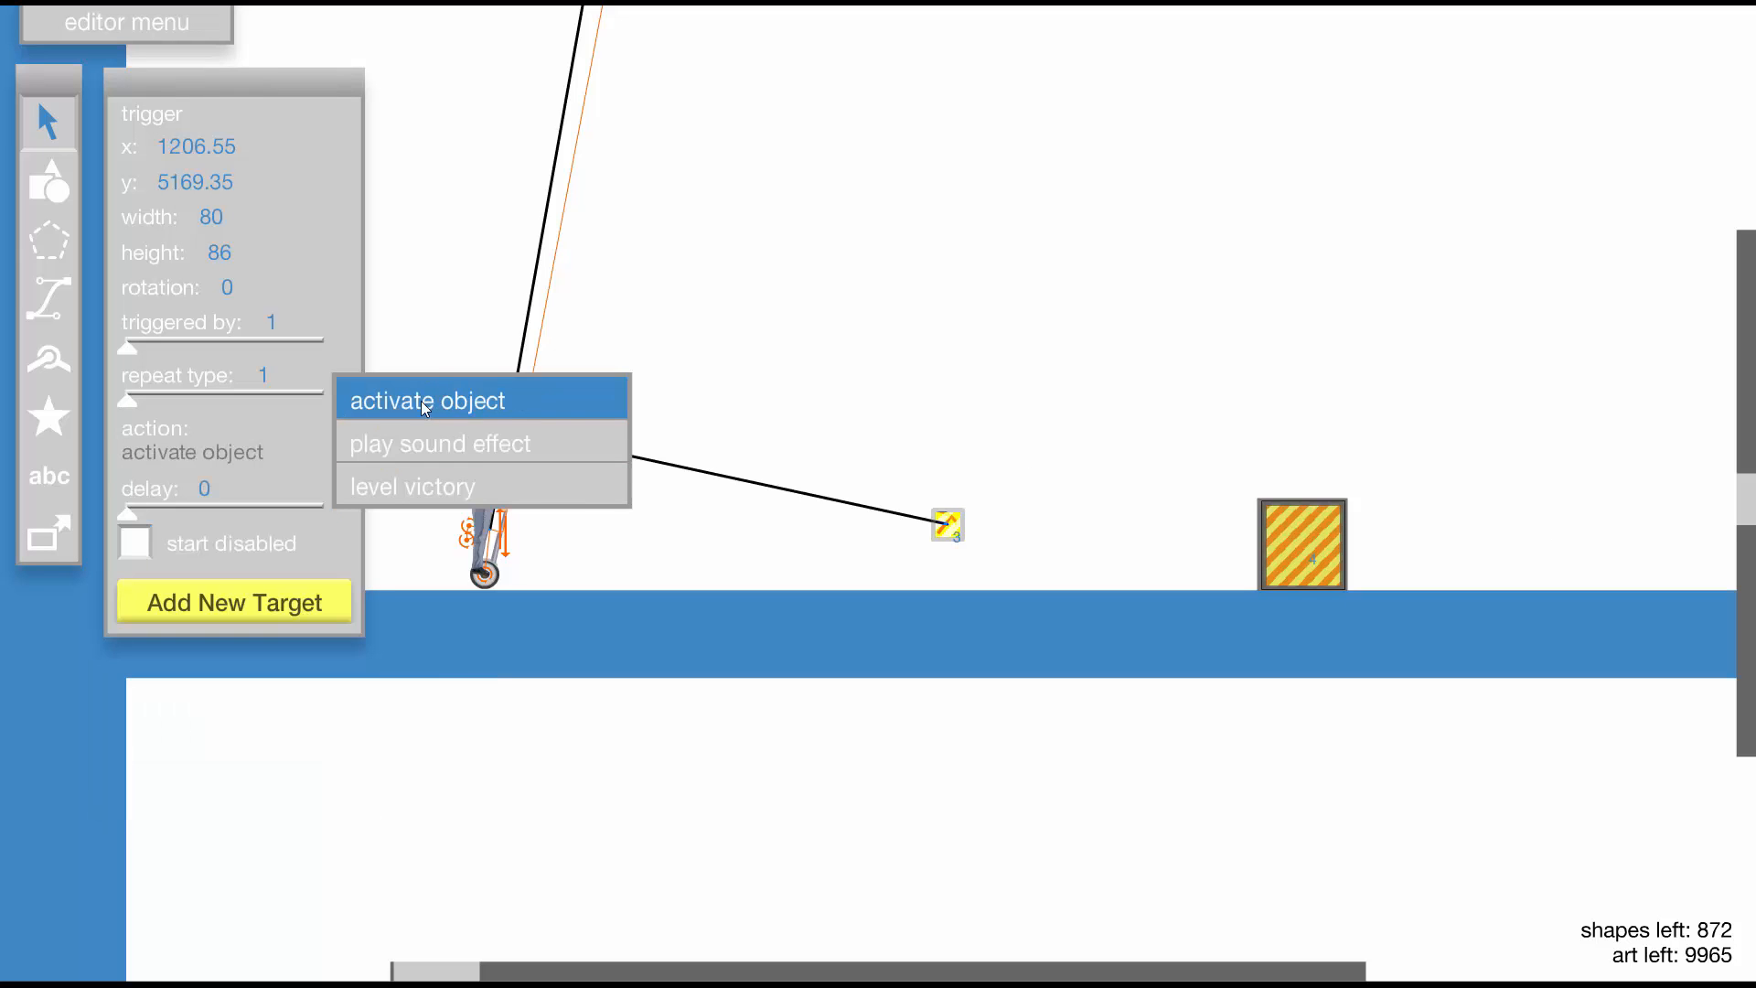
{"action": "left_click", "coordinate": [325, 604]}
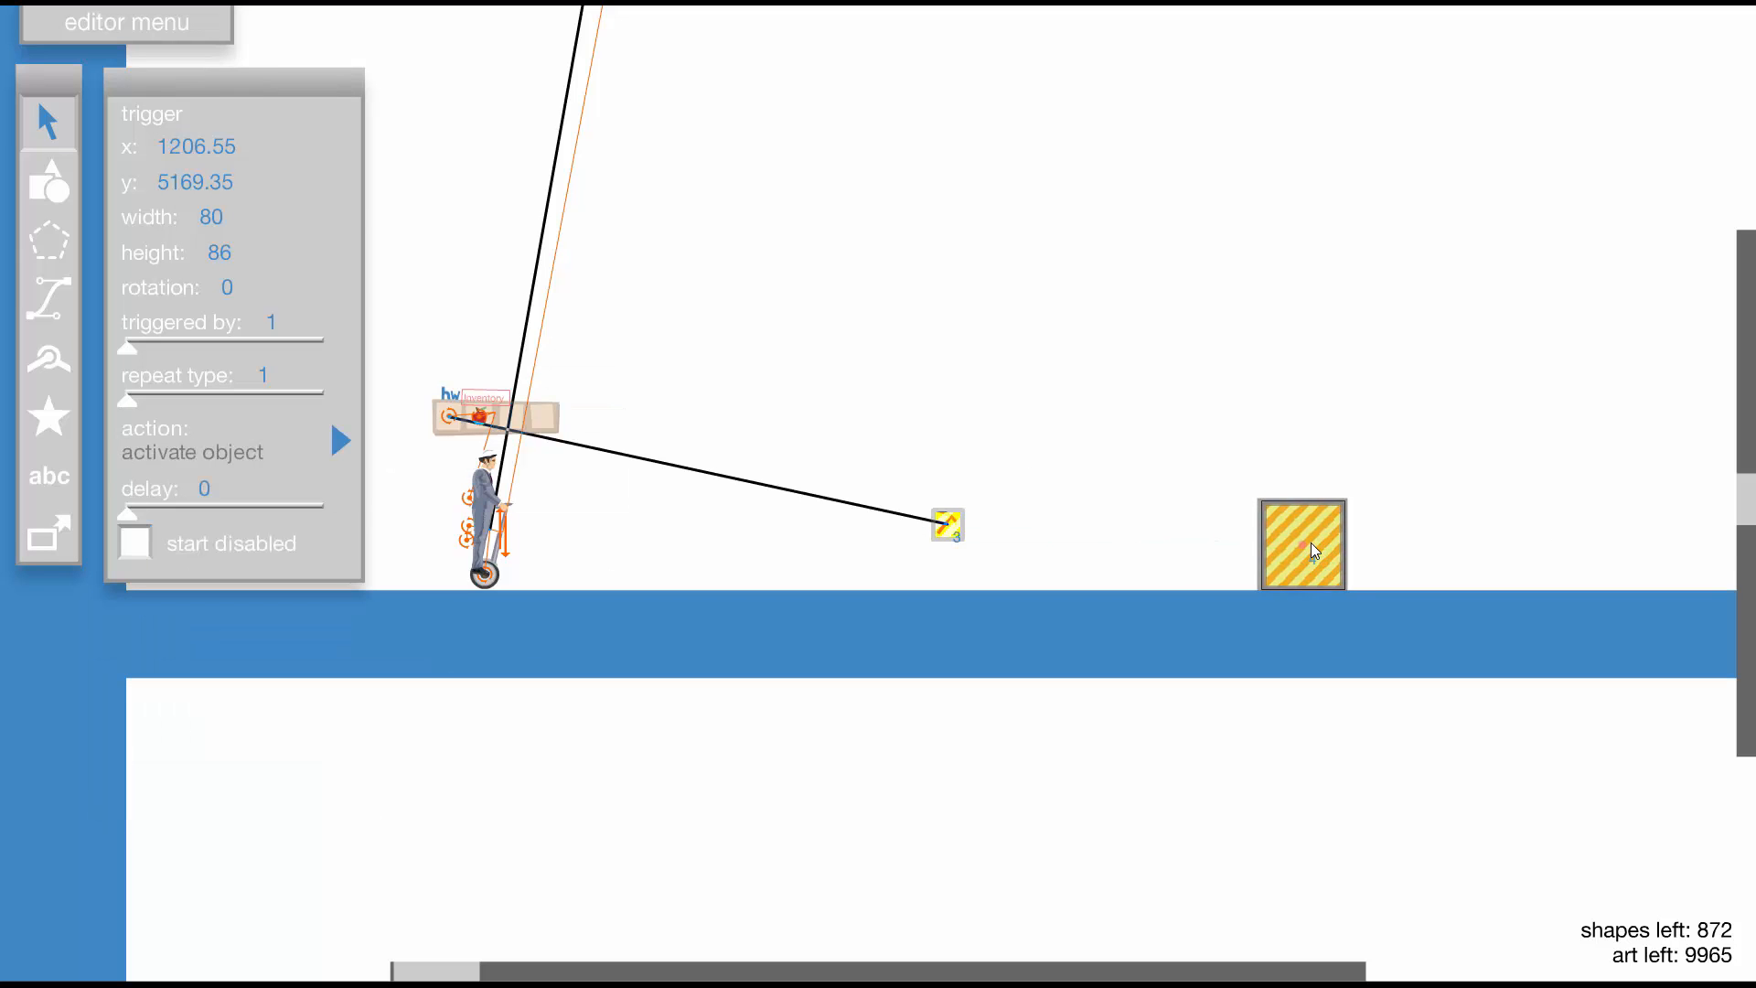
{"action": "scroll", "coordinate": [531, 442], "scroll_direction": "up", "scroll_amount": 1}
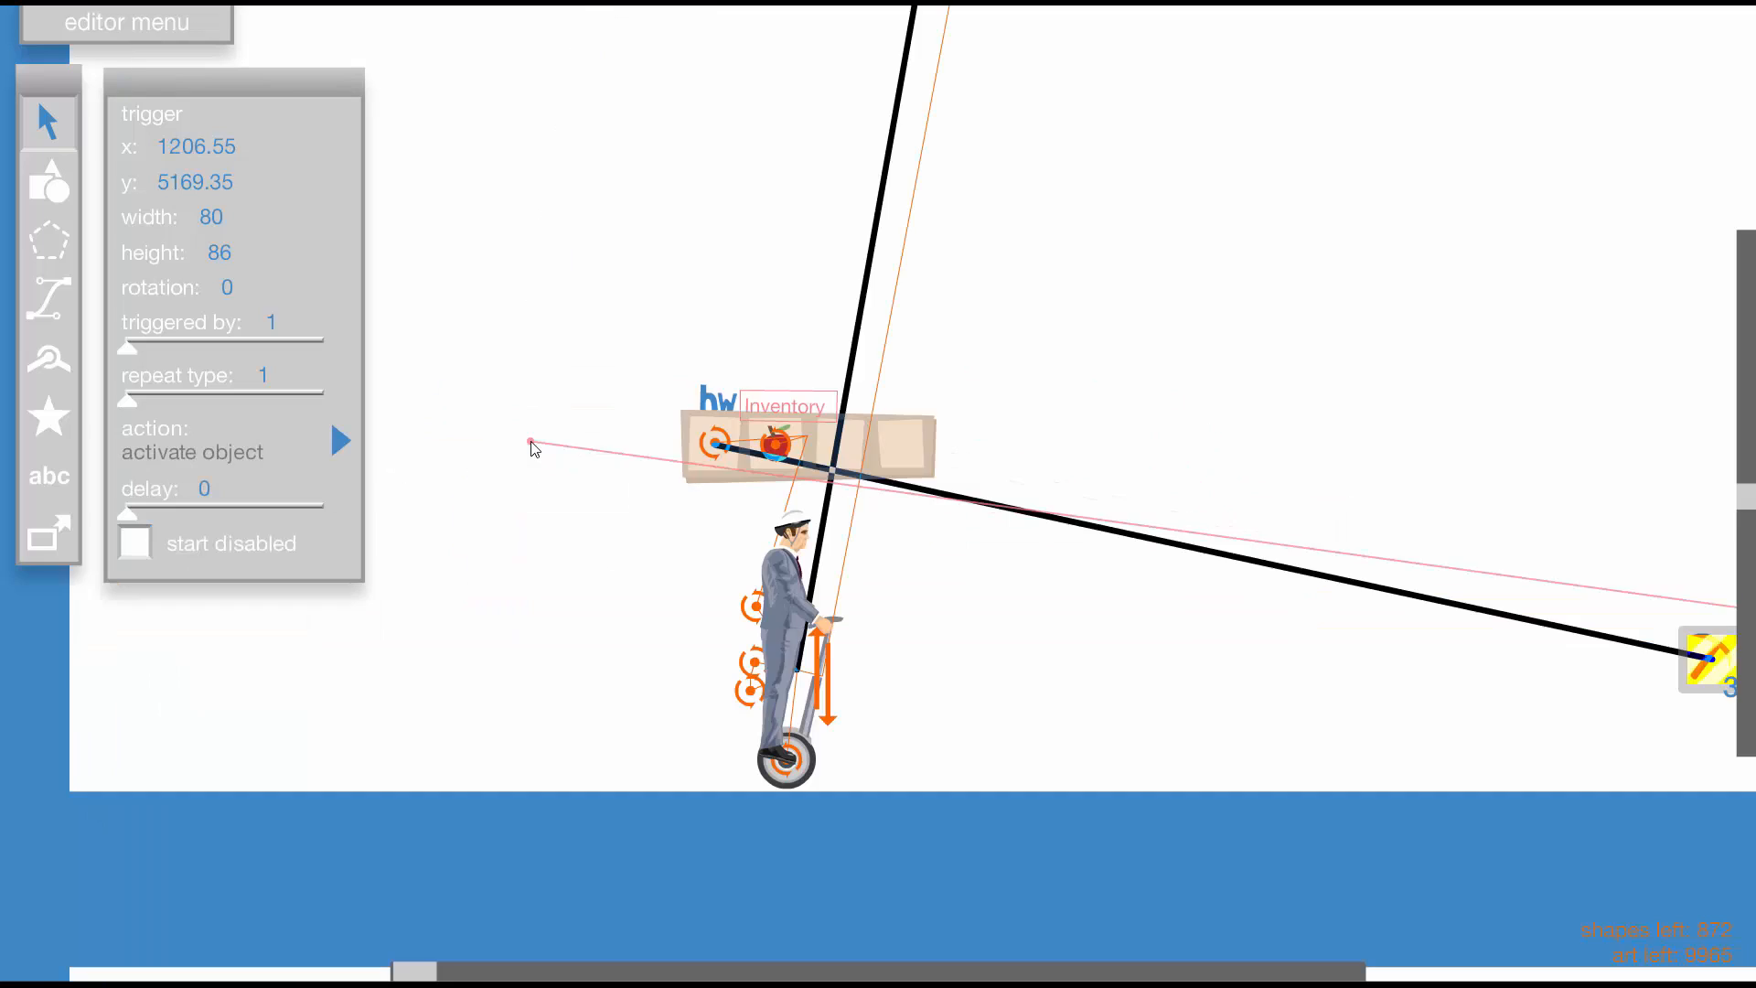
{"action": "left_click", "coordinate": [711, 463]}
{"action": "scroll", "coordinate": [1107, 437], "scroll_direction": "down", "scroll_amount": 1}
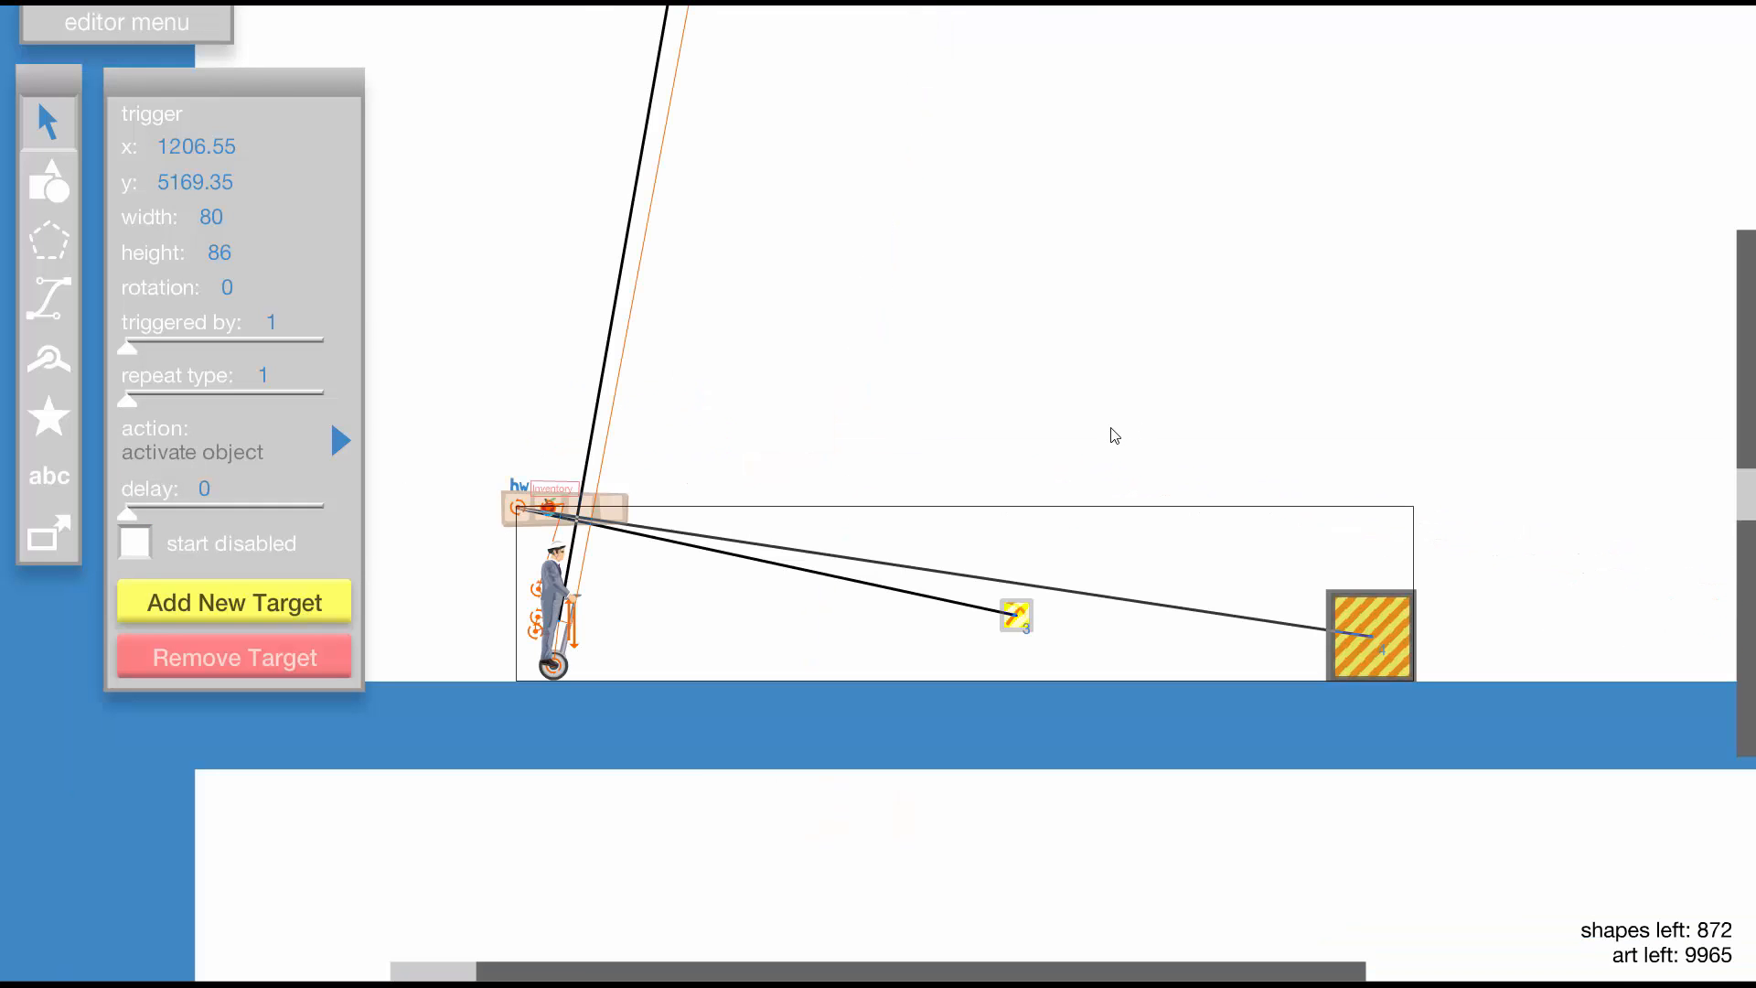
Set the grey block's trigger action to delete self
{"action": "left_click", "coordinate": [1331, 605]}
{"action": "left_click", "coordinate": [344, 717]}
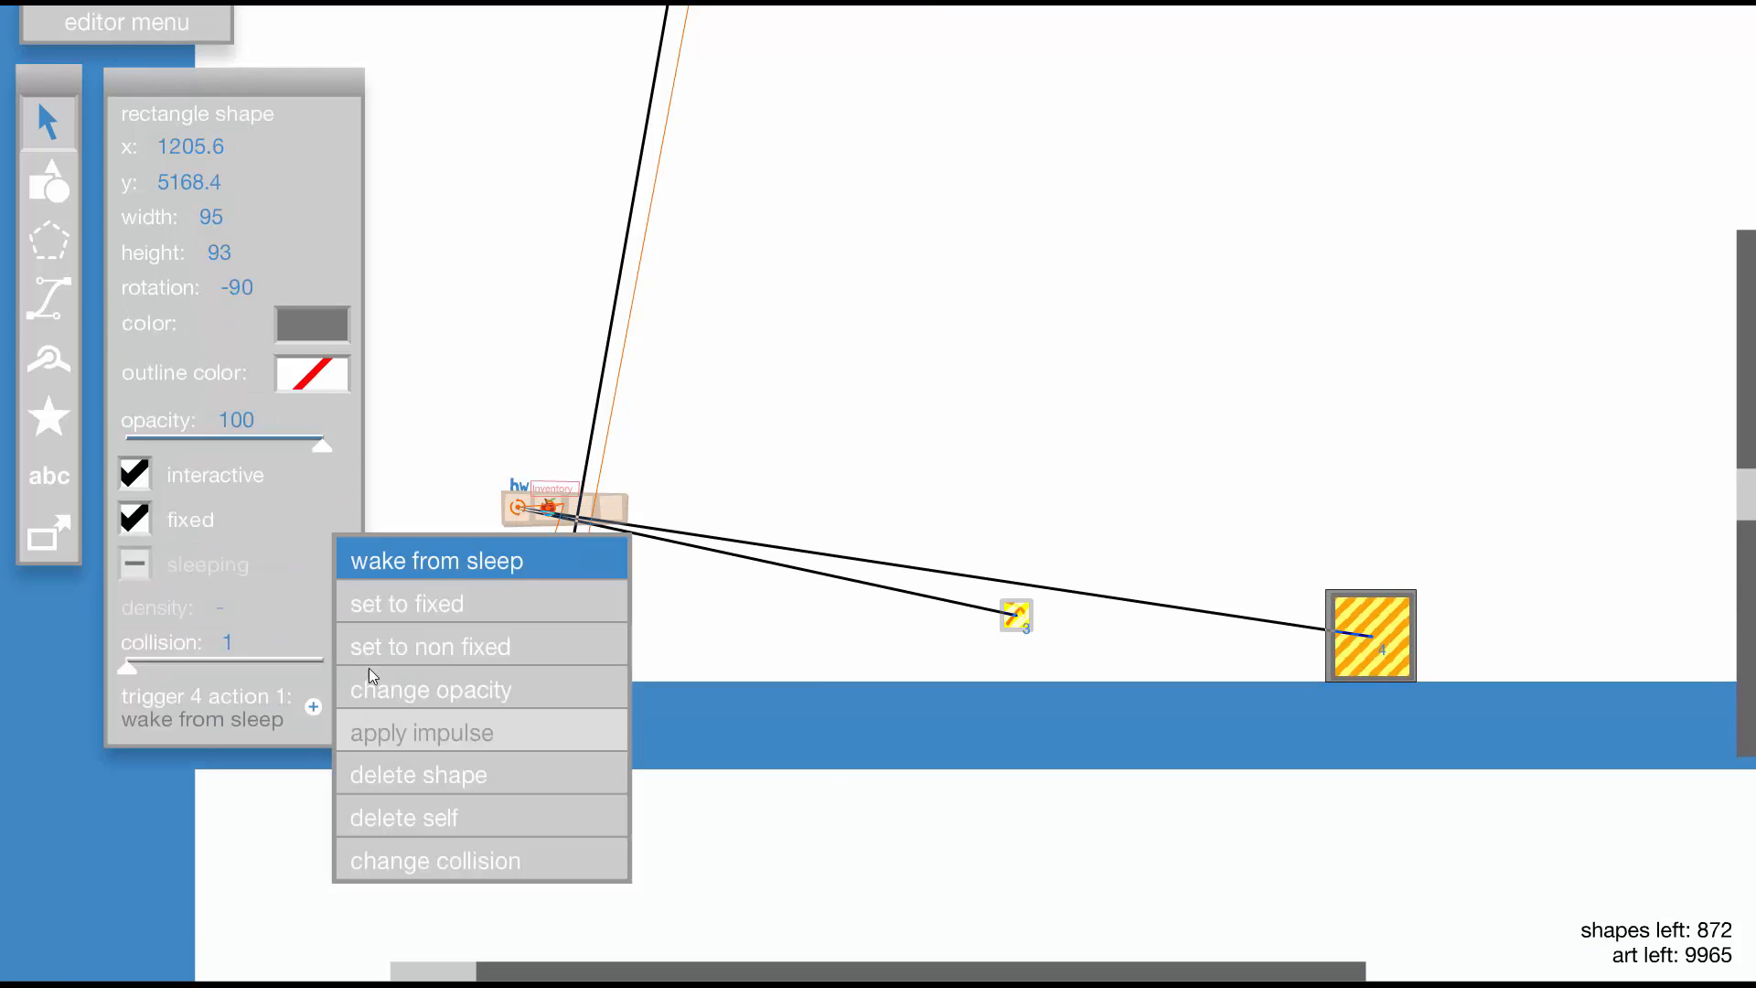
{"action": "left_click", "coordinate": [432, 820]}
{"action": "left_click", "coordinate": [882, 419]}
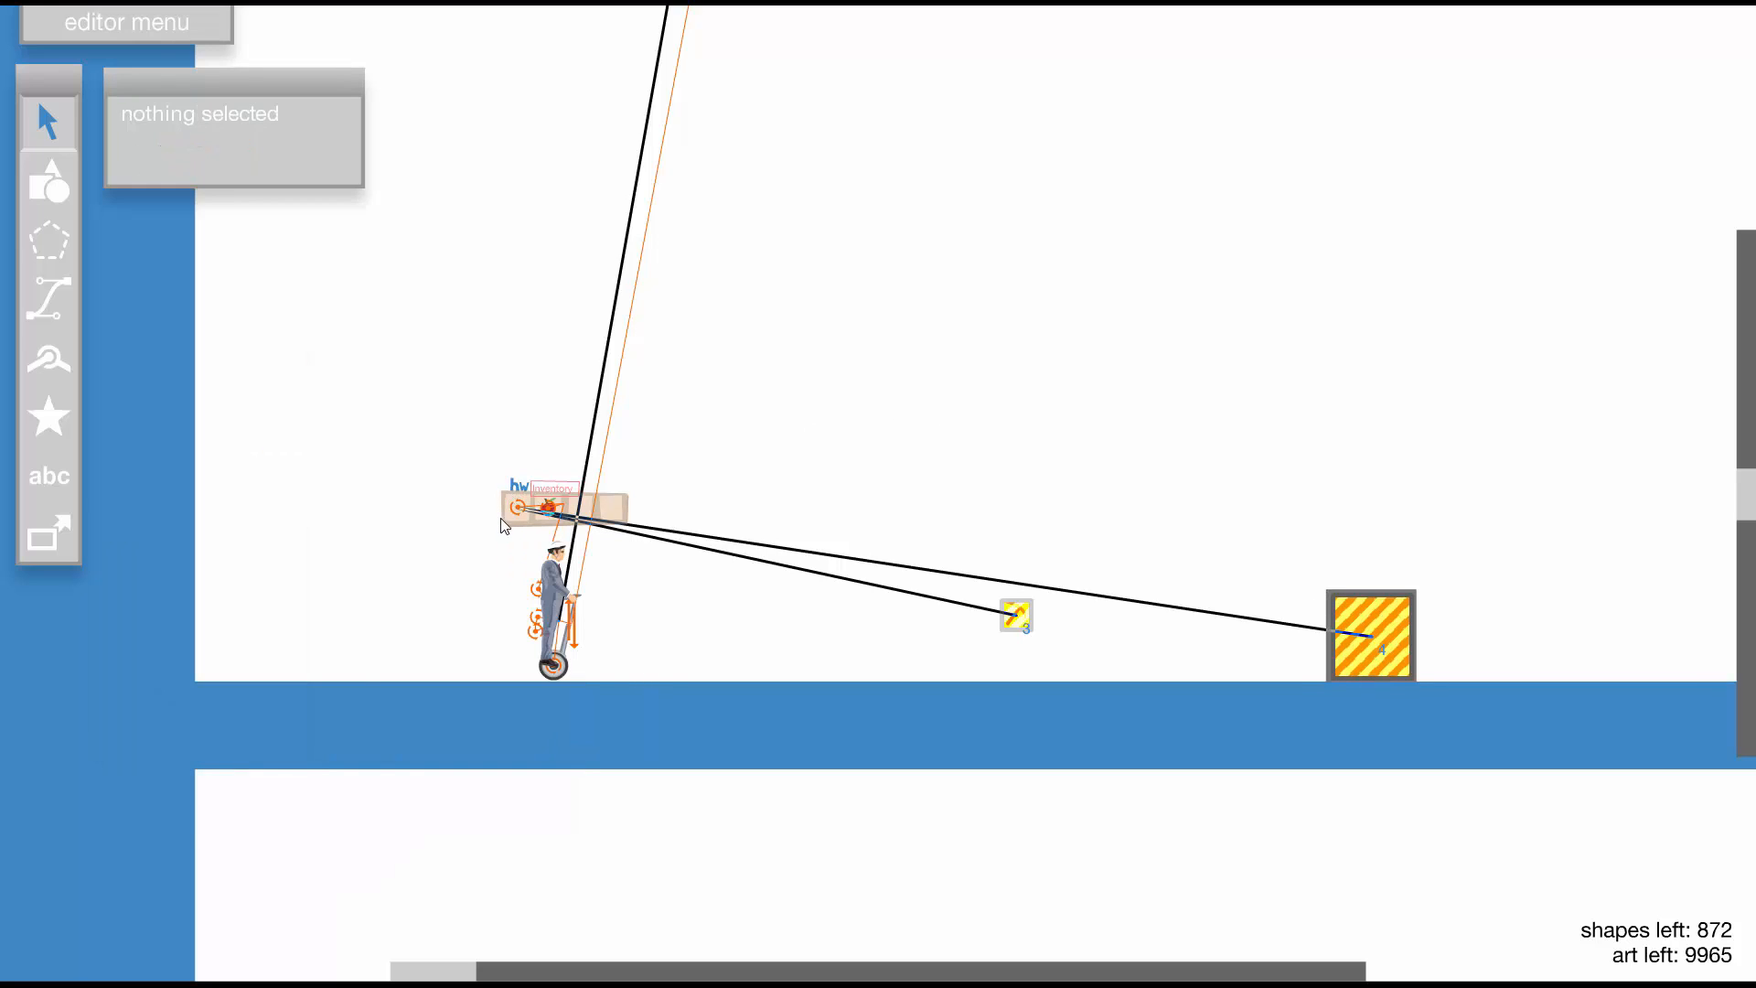
Set the first-slot pickaxe group's action for the block trigger to change opacity, with new opacity 0 and a shorter duration
{"action": "left_click", "coordinate": [515, 521]}
{"action": "left_click", "coordinate": [340, 661]}
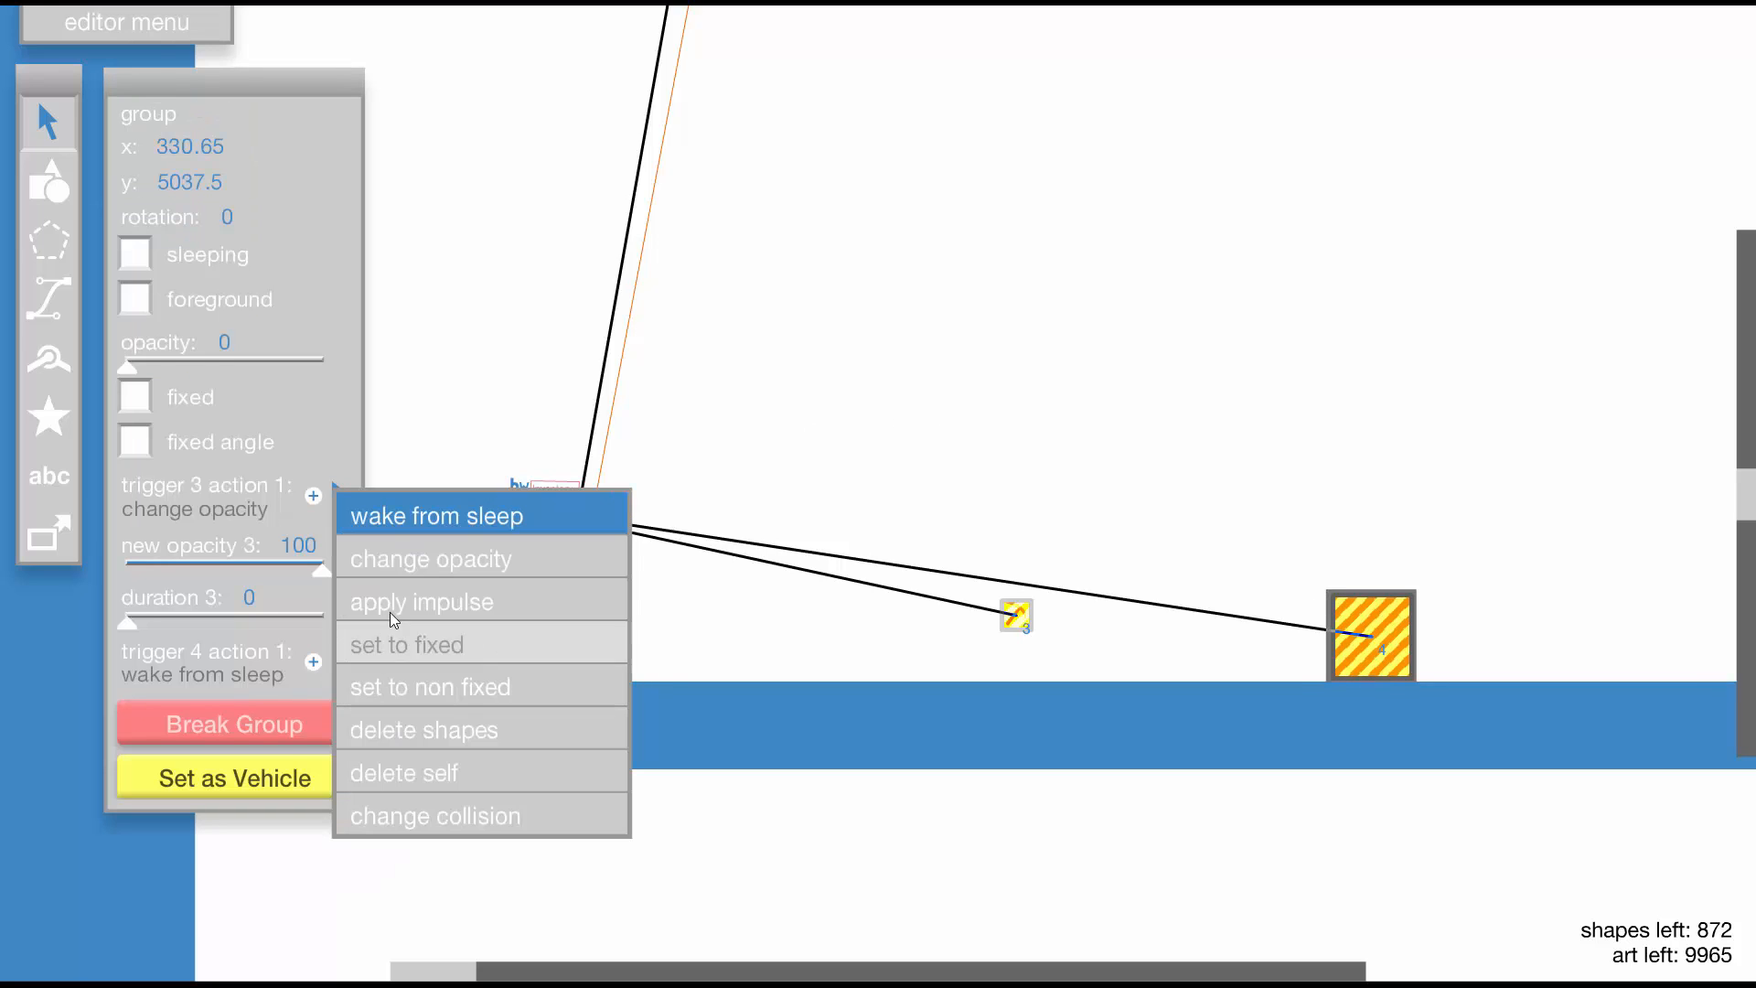
{"action": "left_click", "coordinate": [415, 563]}
{"action": "left_click_drag", "start_coordinate": [322, 730], "coordinate": [101, 737]}
{"action": "left_click_drag", "start_coordinate": [165, 788], "coordinate": [104, 789]}
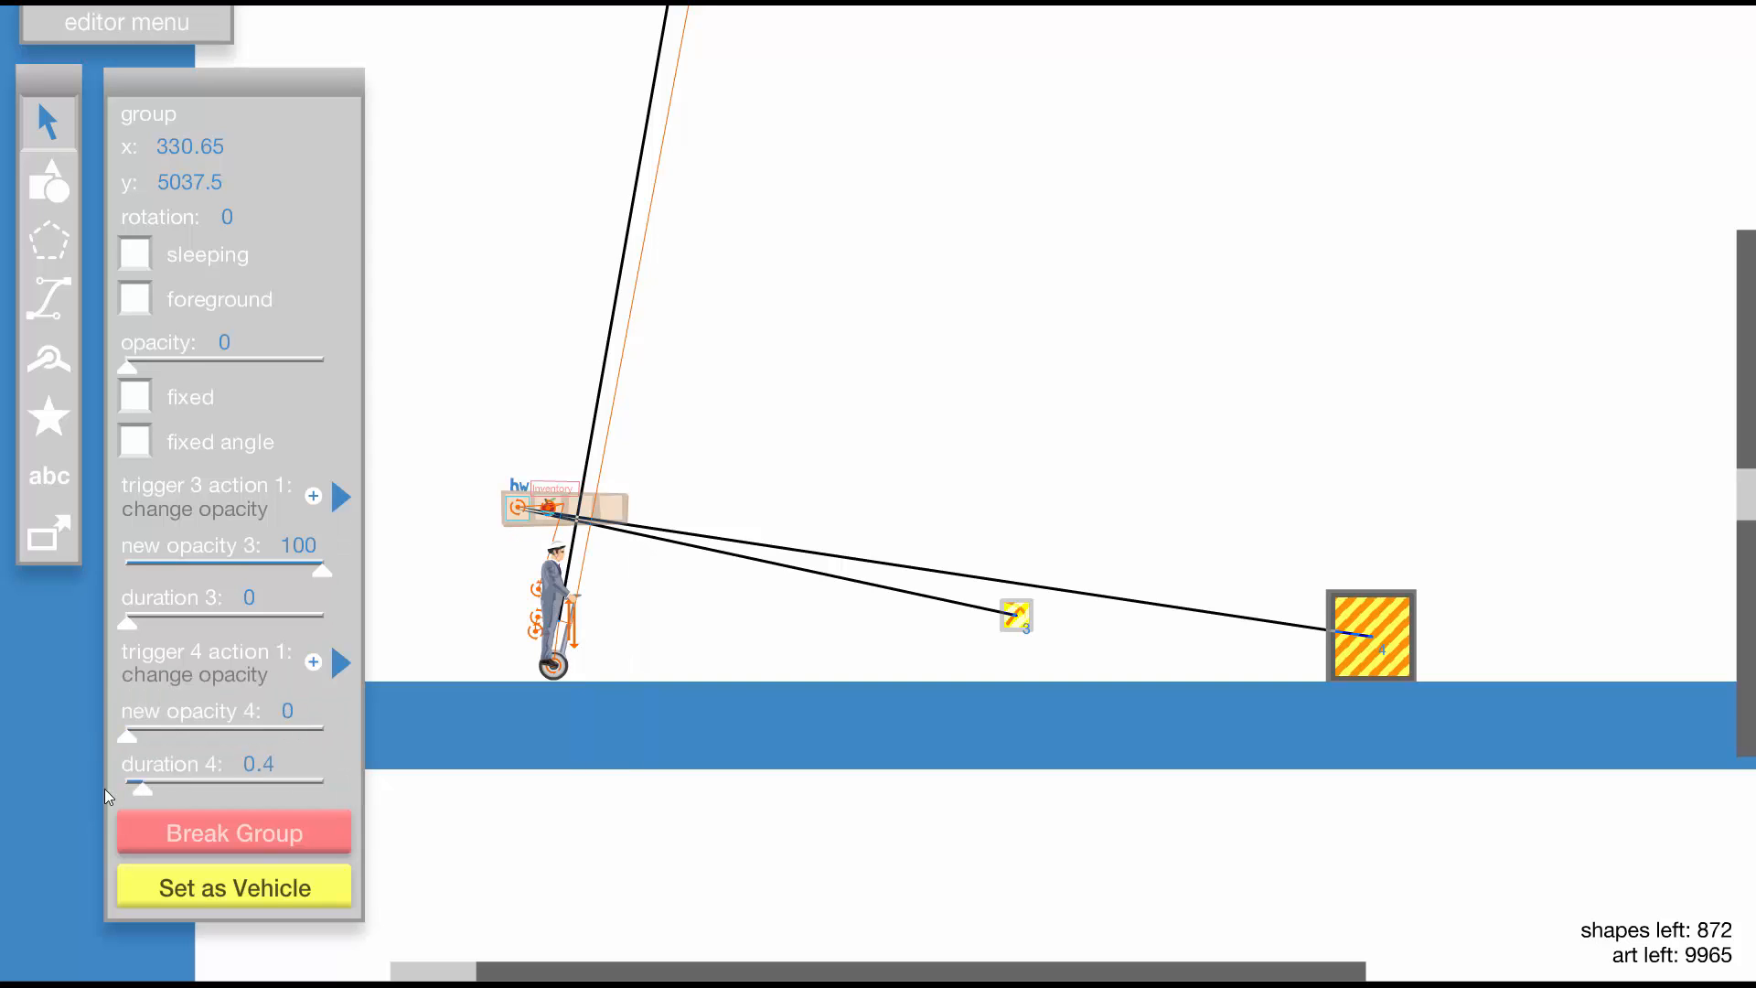
{"action": "left_click", "coordinate": [980, 329]}
Set the block trigger to triggered by option 6, activation by clicking its shape with the mouse
{"action": "left_click", "coordinate": [1380, 622]}
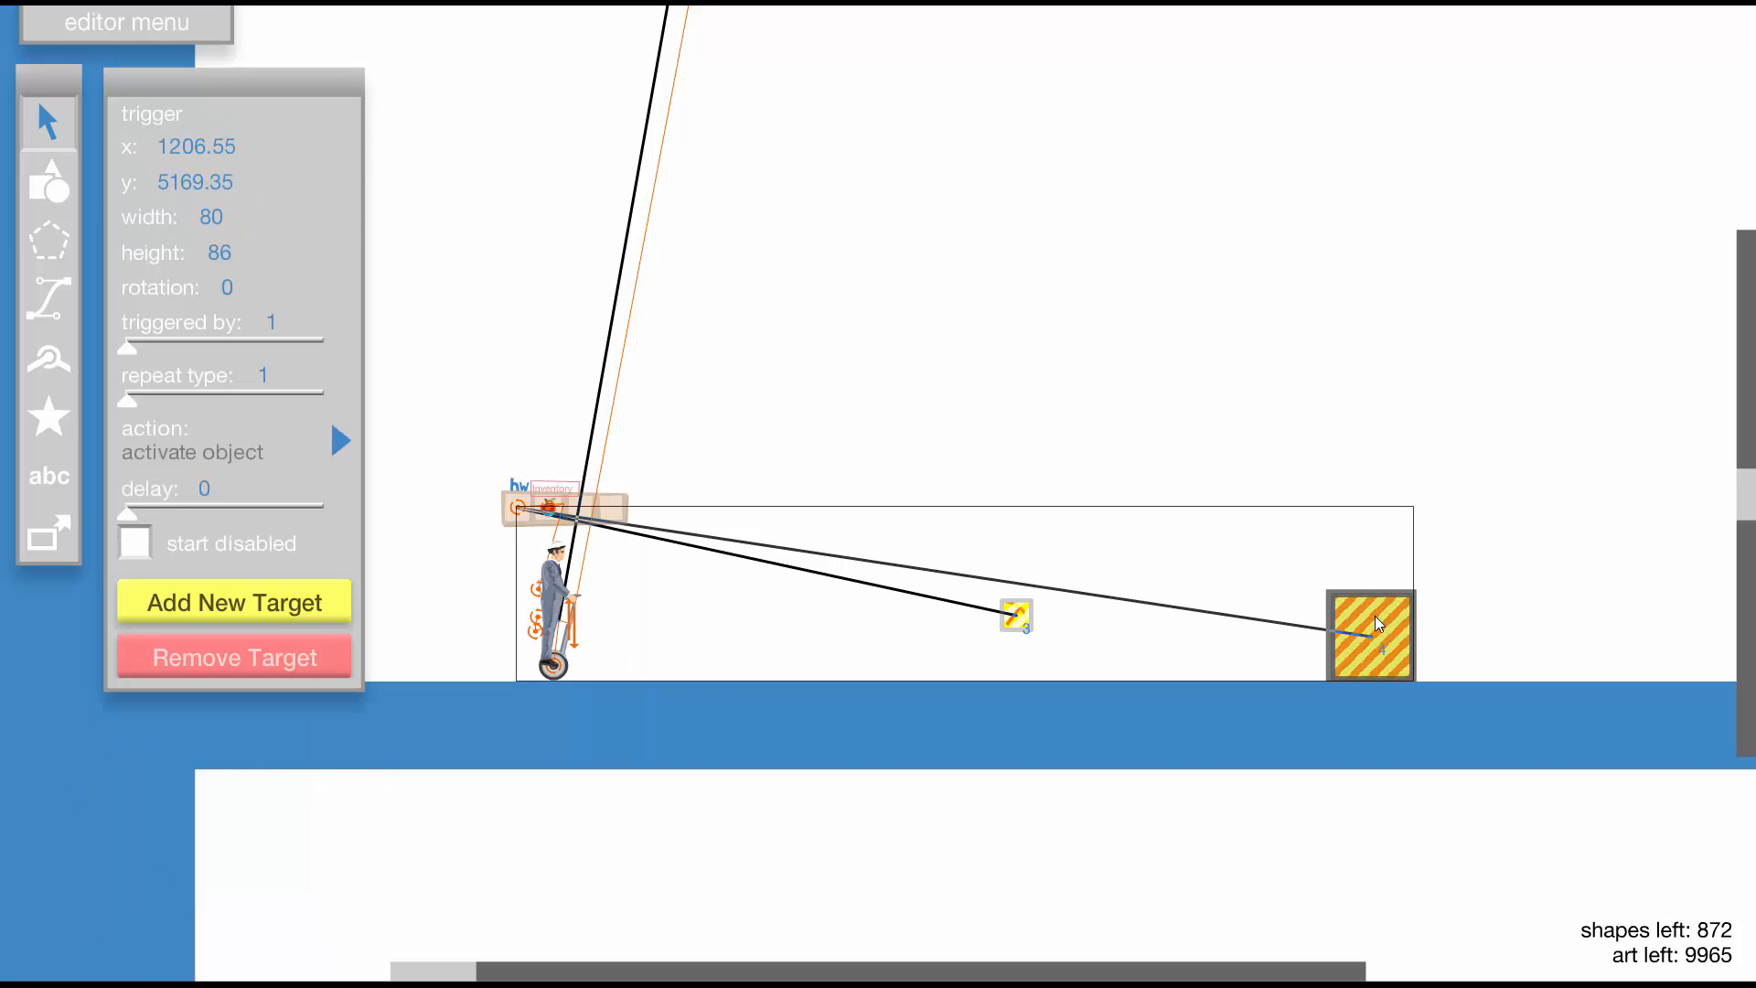
{"action": "mouse_move", "coordinate": [135, 344]}
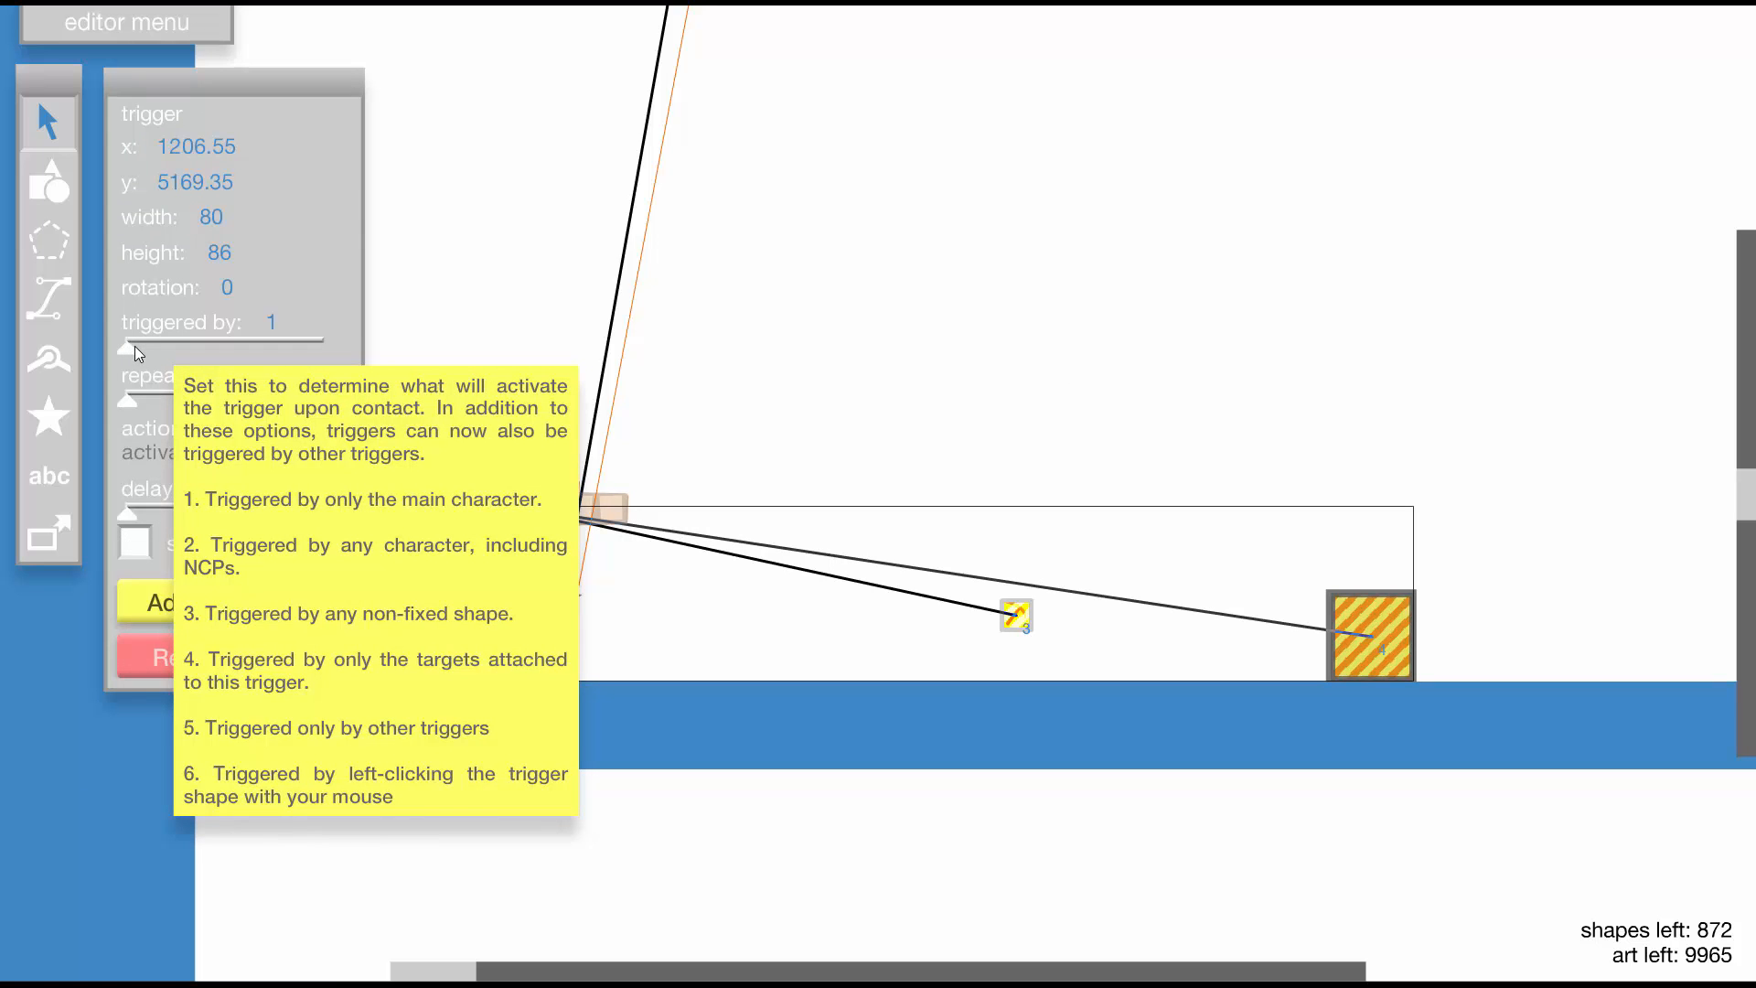
{"action": "left_click_drag", "start_coordinate": [135, 346], "coordinate": [327, 349]}
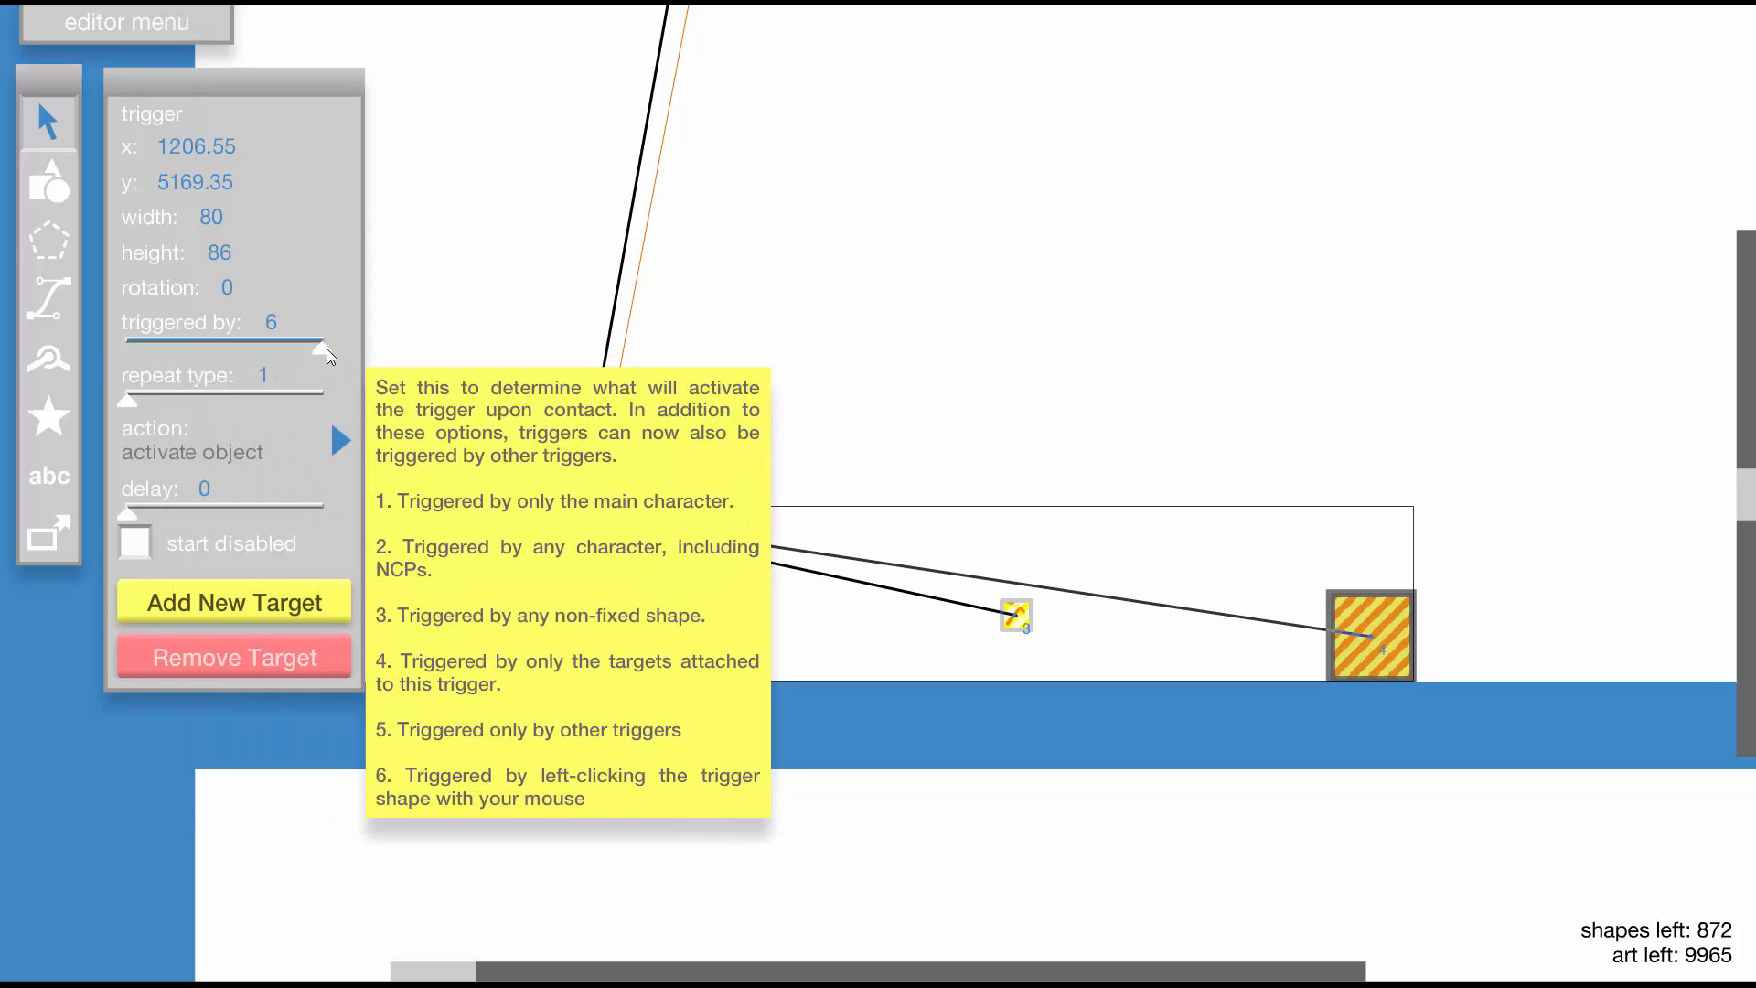
{"action": "left_click", "coordinate": [432, 295]}
Test-run the level, collecting the pickaxe and using it on the grey block
{"action": "key", "text": "t"}
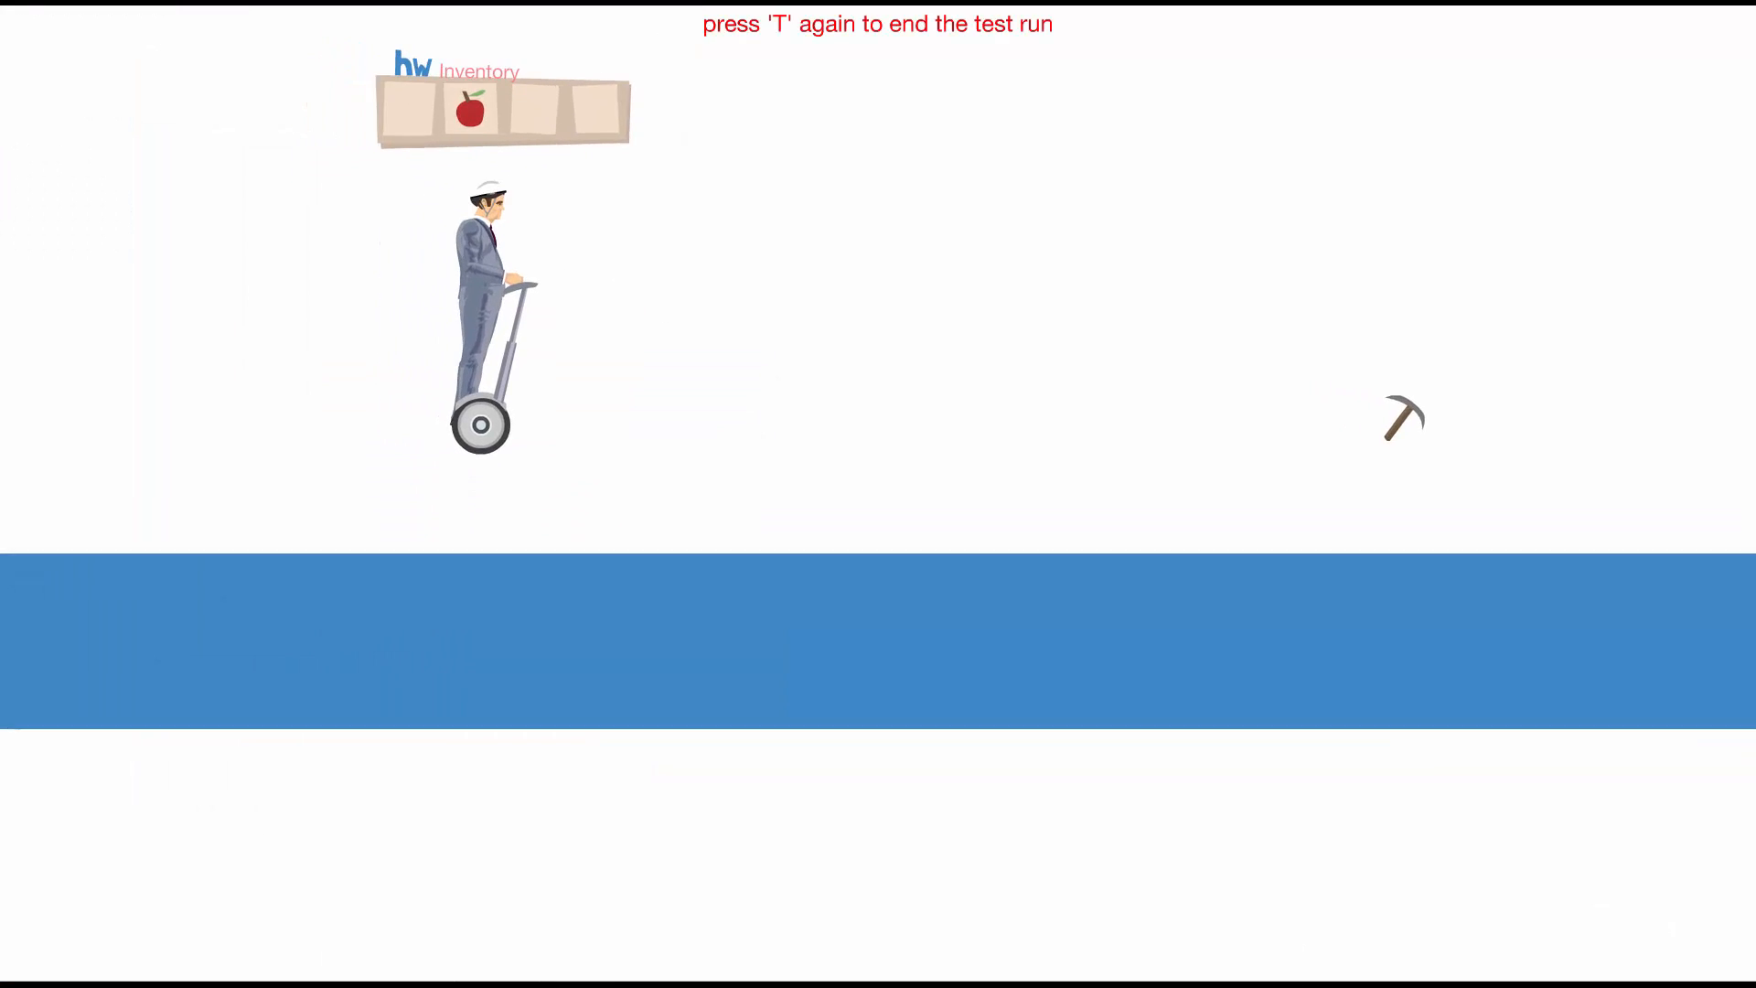
{"action": "key", "text": "Up"}
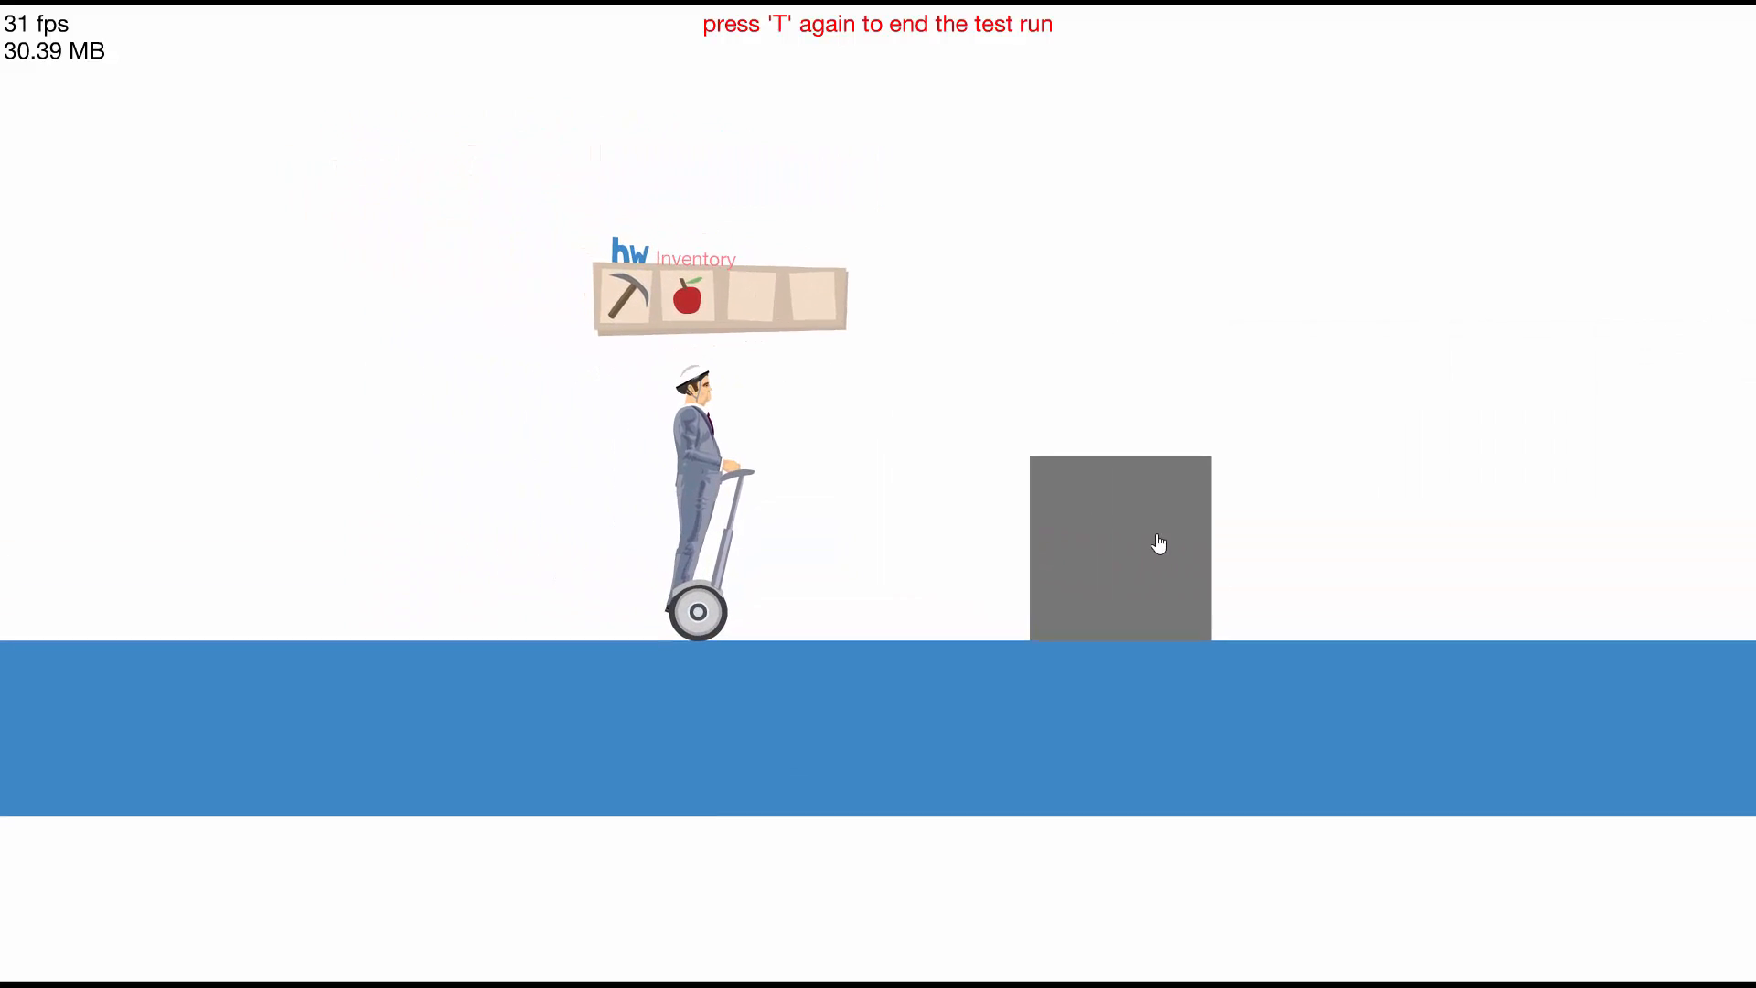
{"action": "left_click", "coordinate": [1160, 545]}
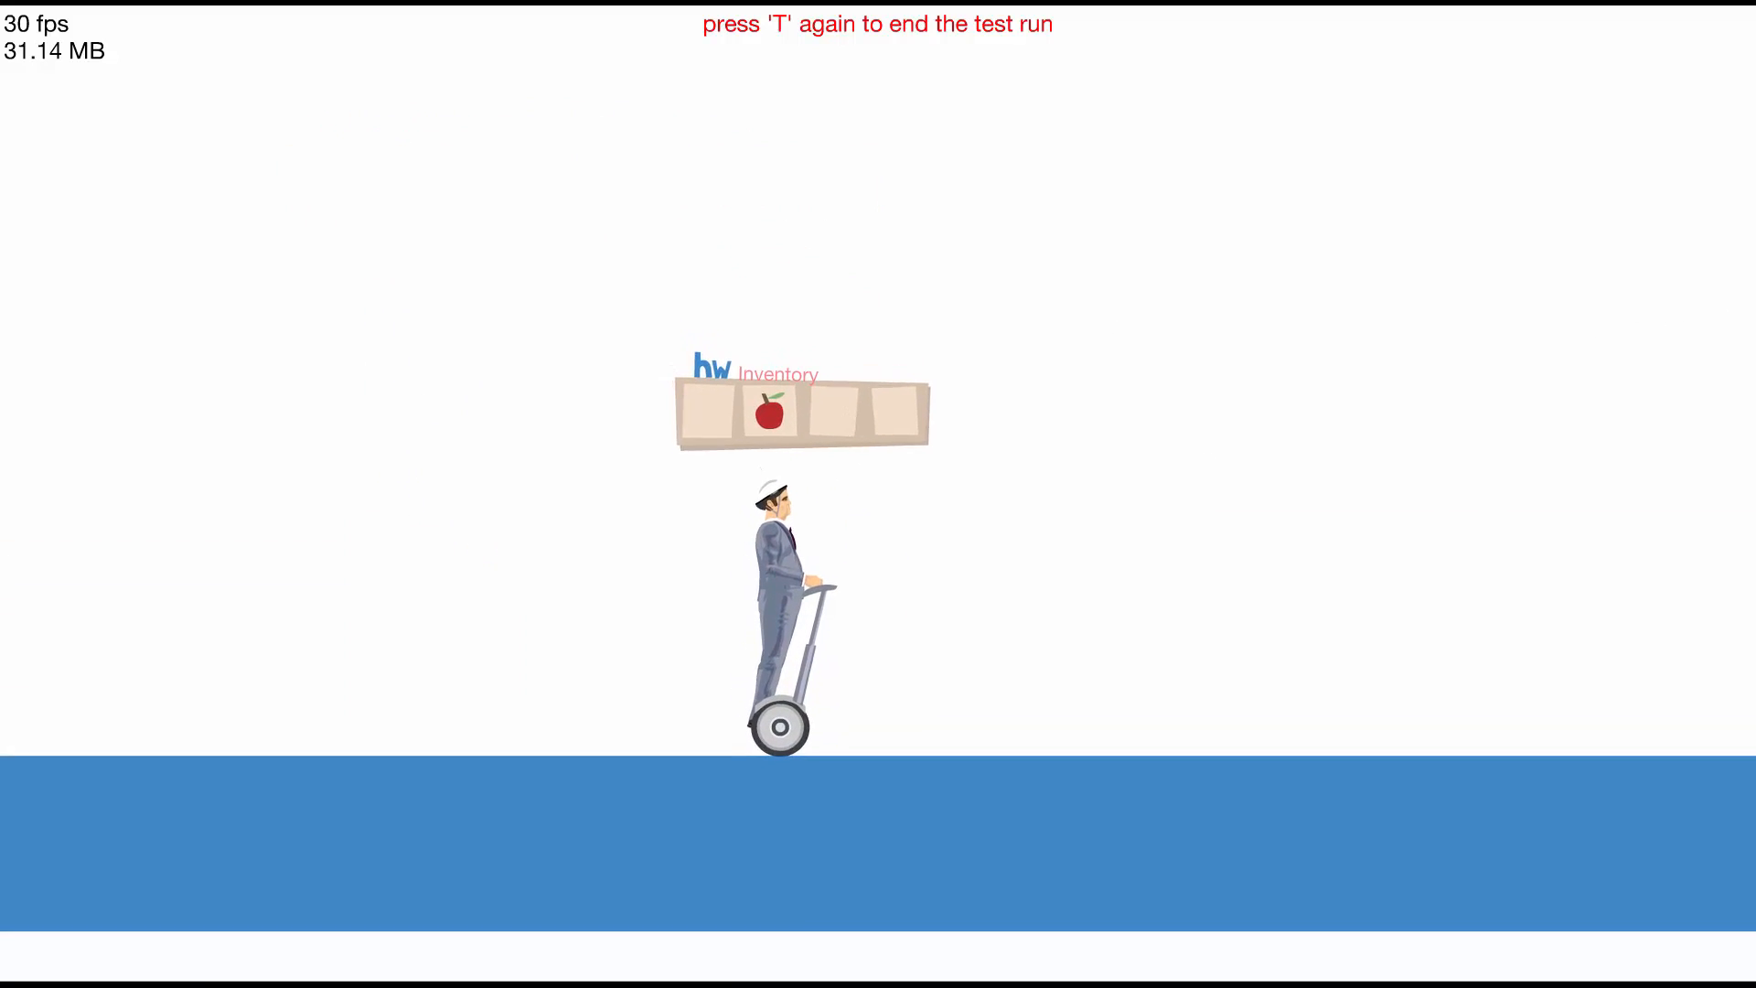
{"action": "key", "text": "t"}
Move the pickaxe copy and its pickup trigger to the ground area behind the character
{"action": "left_click_drag", "start_coordinate": [379, 514], "coordinate": [376, 510]}
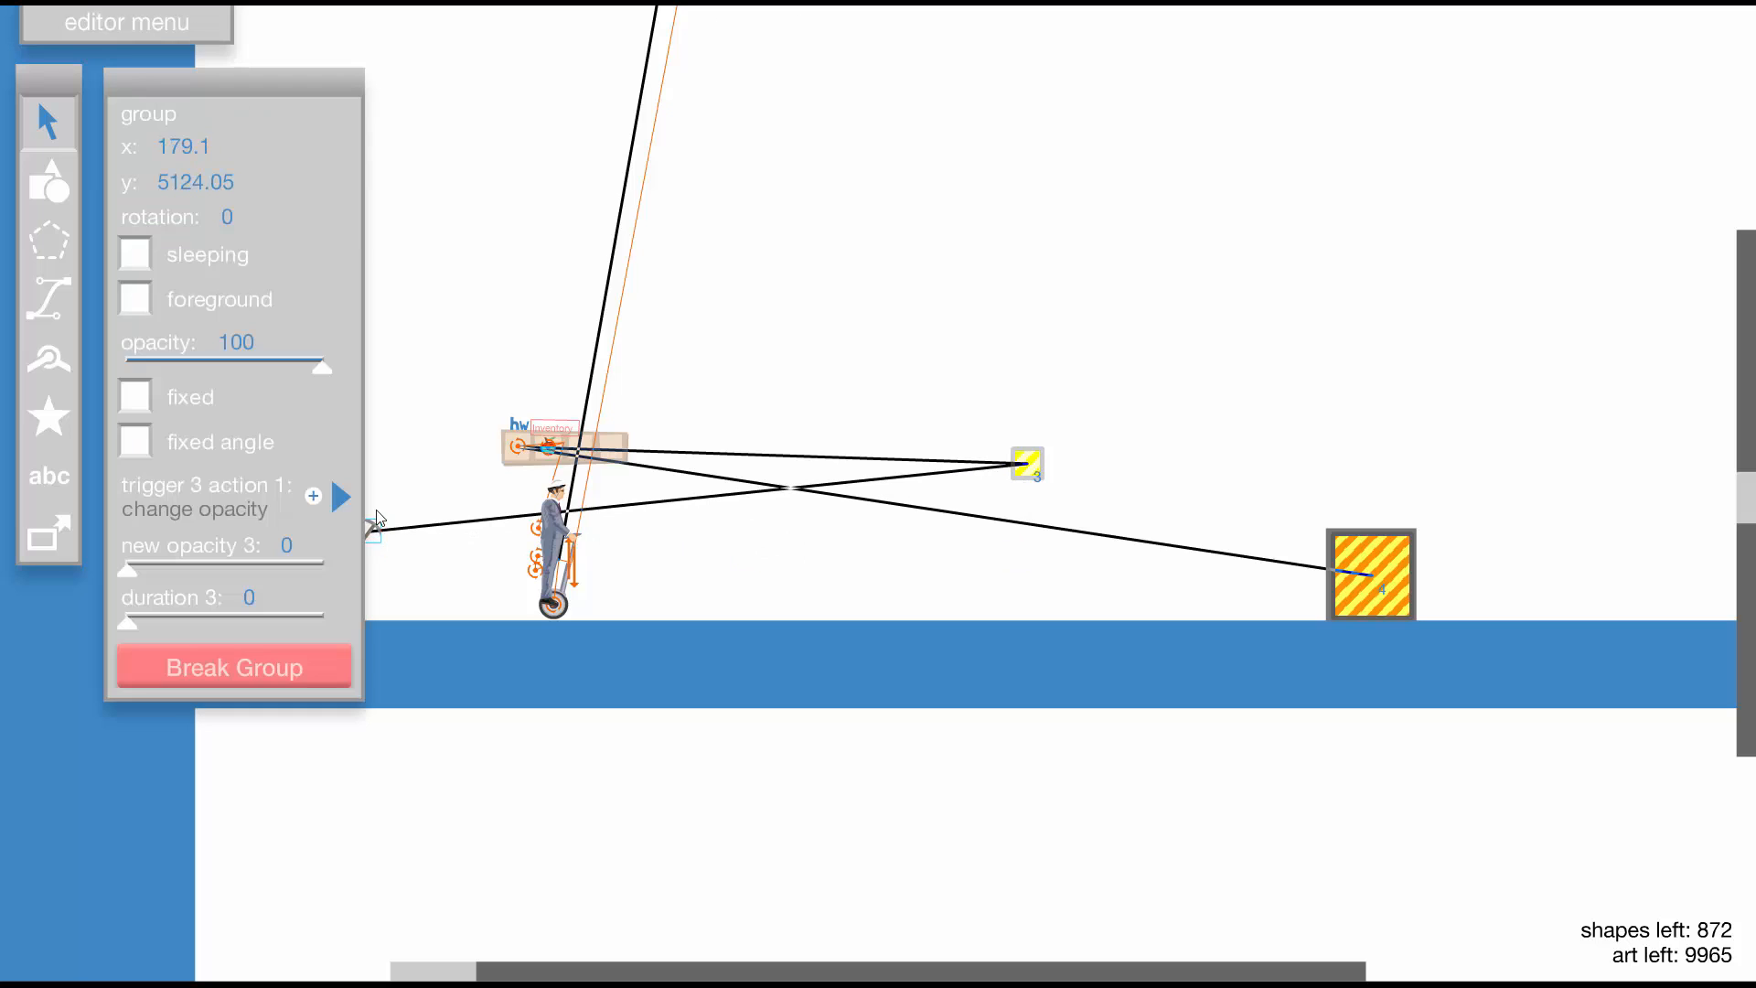
{"action": "left_click", "coordinate": [405, 444]}
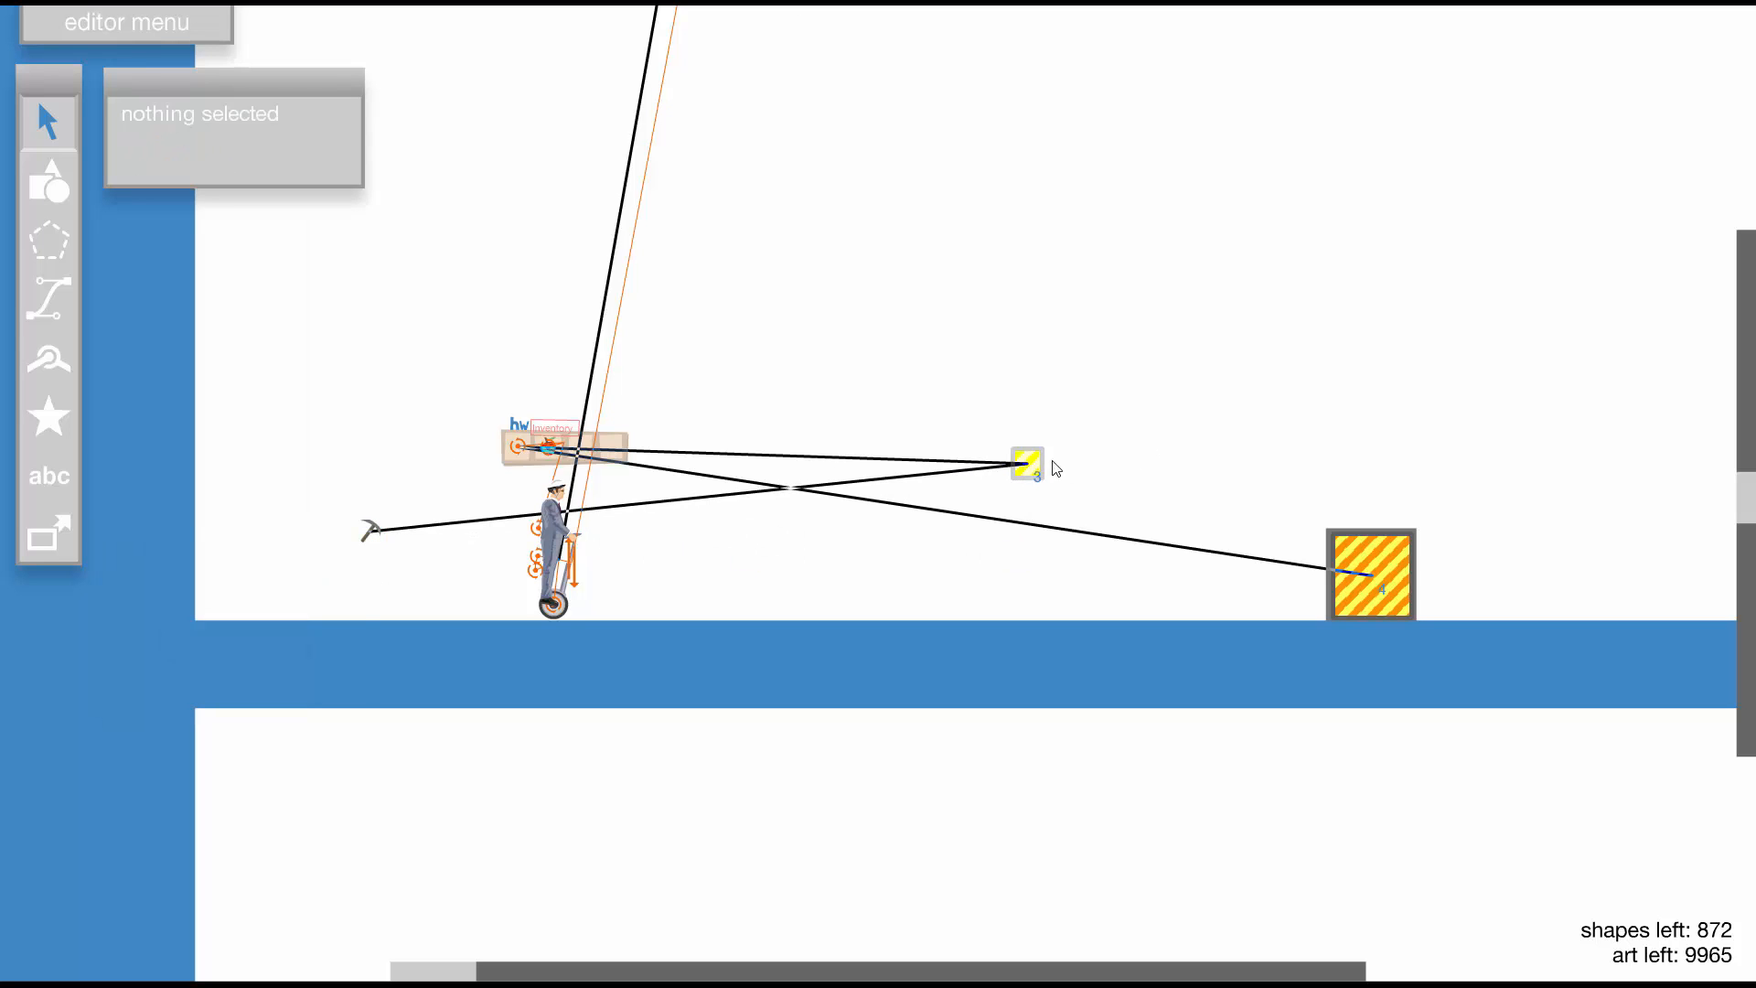
{"action": "left_click_drag", "start_coordinate": [1026, 464], "coordinate": [380, 527]}
{"action": "left_click", "coordinate": [1363, 560]}
Test-run the level, activating the grey block without collecting the pickaxe
{"action": "key", "text": "t"}
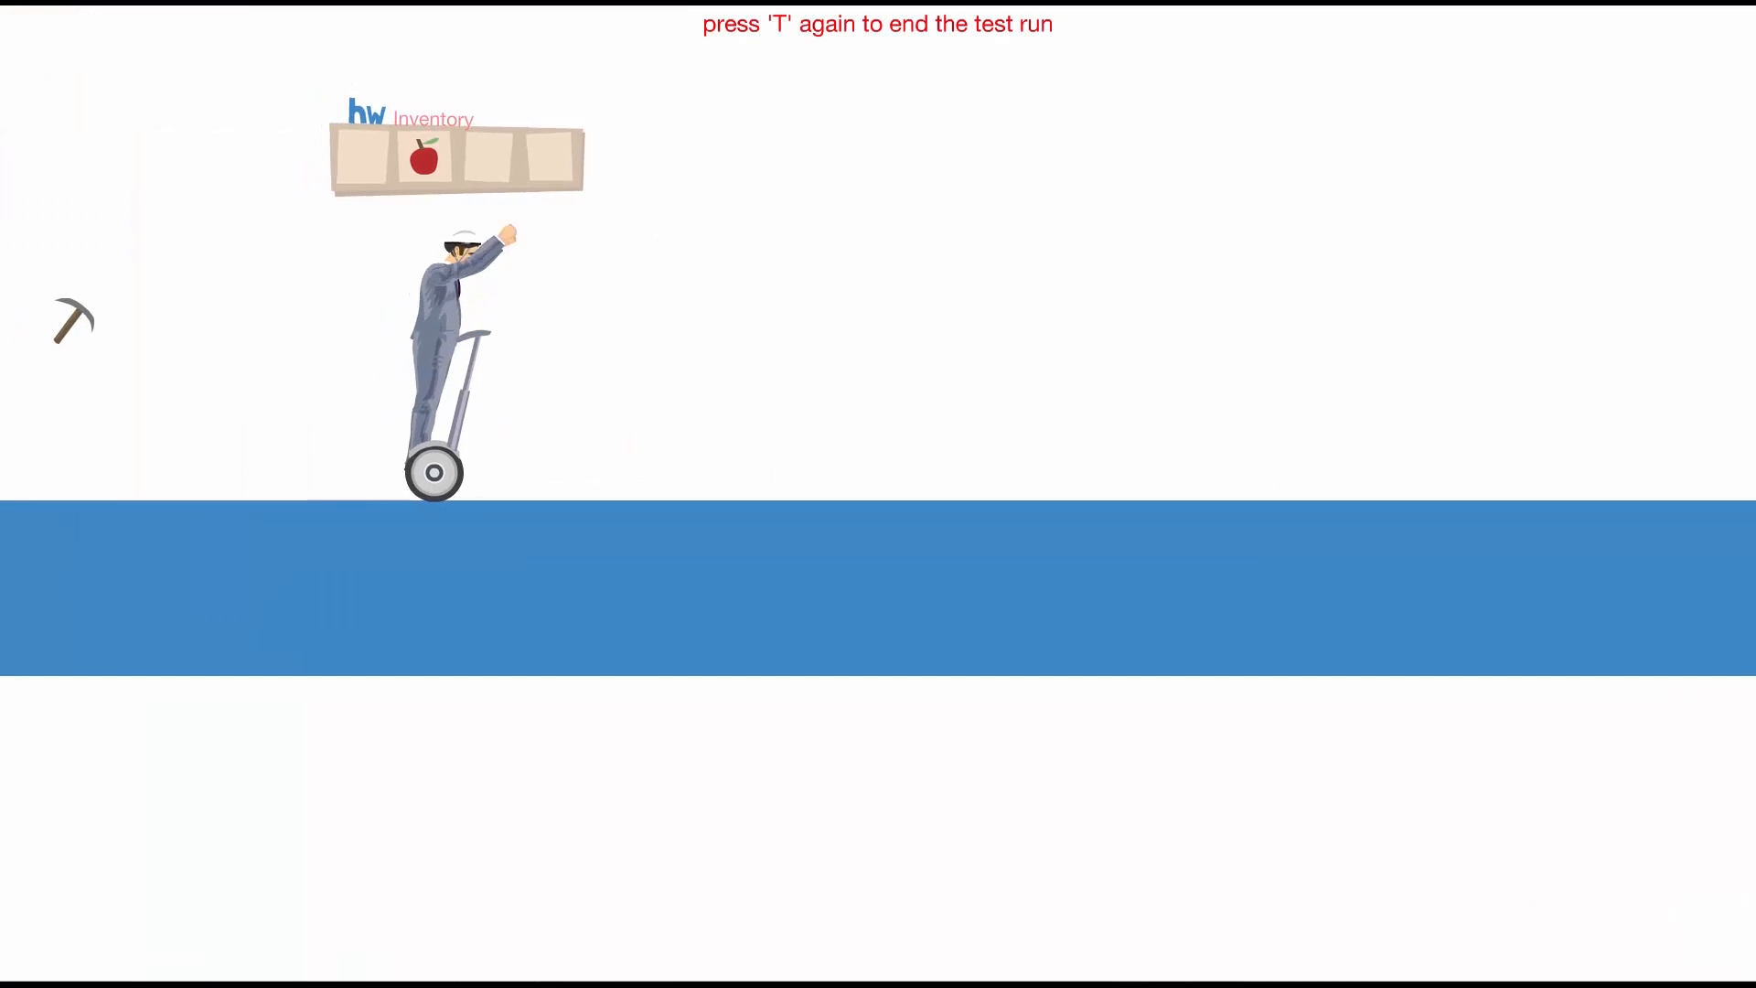
{"action": "key", "text": "space"}
{"action": "key", "text": "Up"}
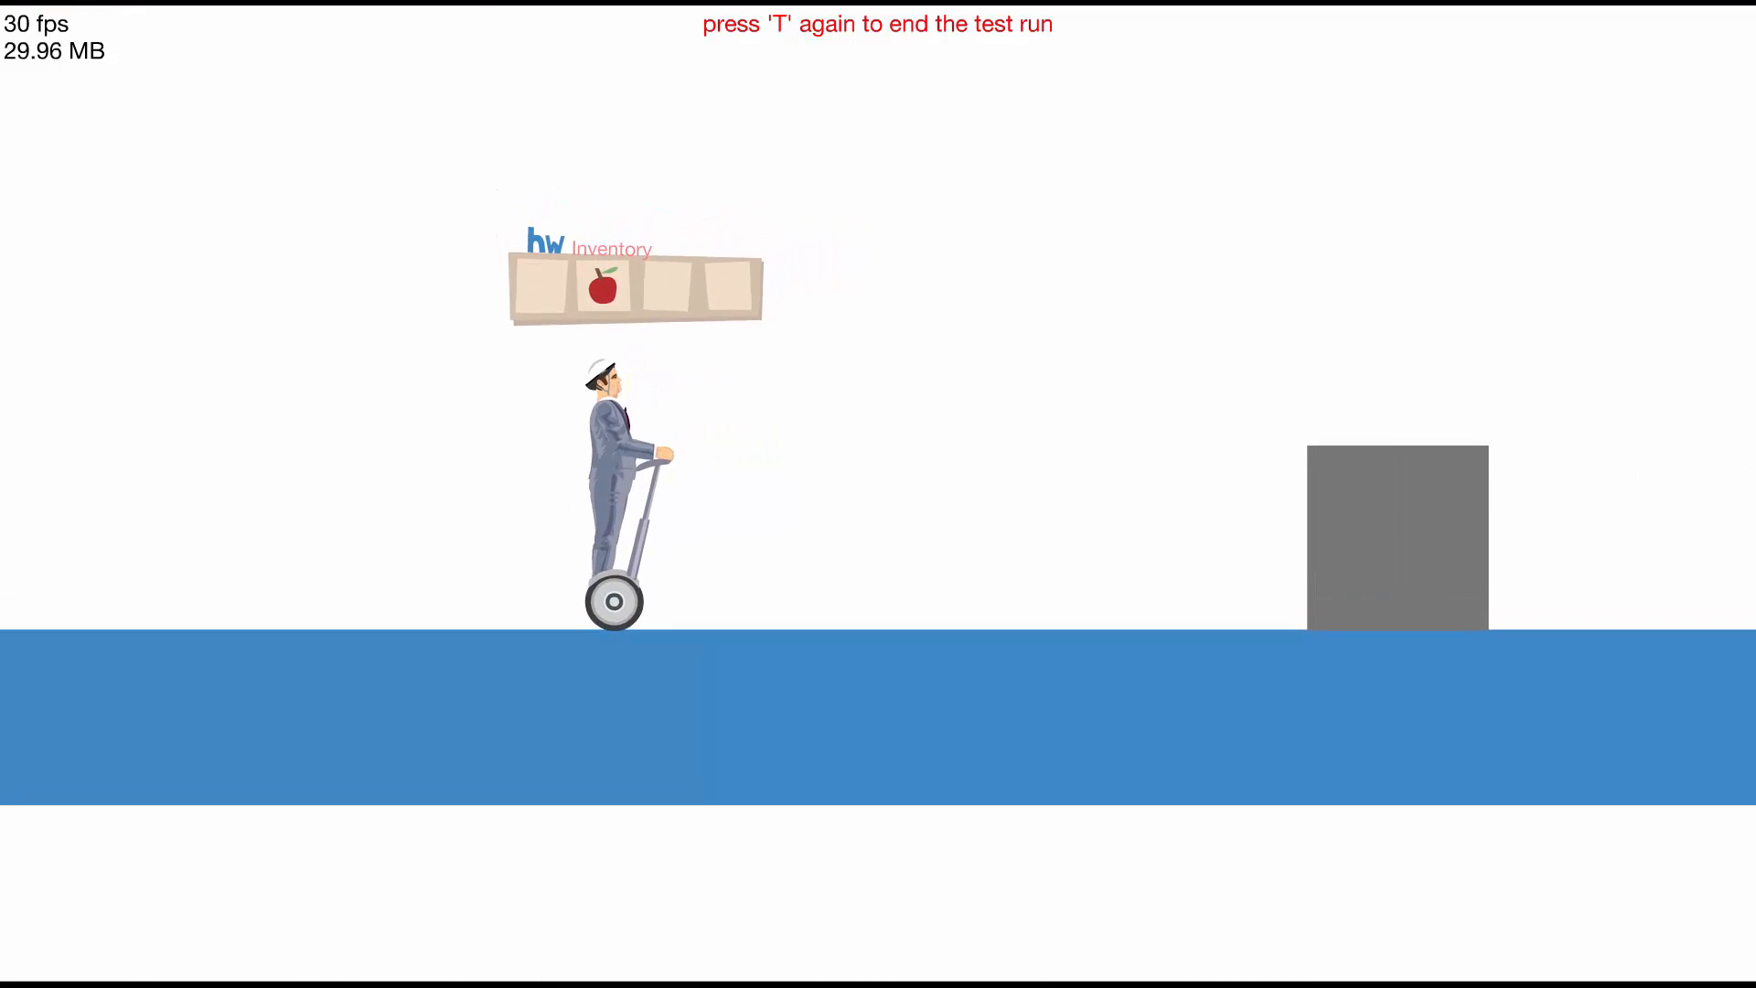
{"action": "left_click", "coordinate": [1559, 596]}
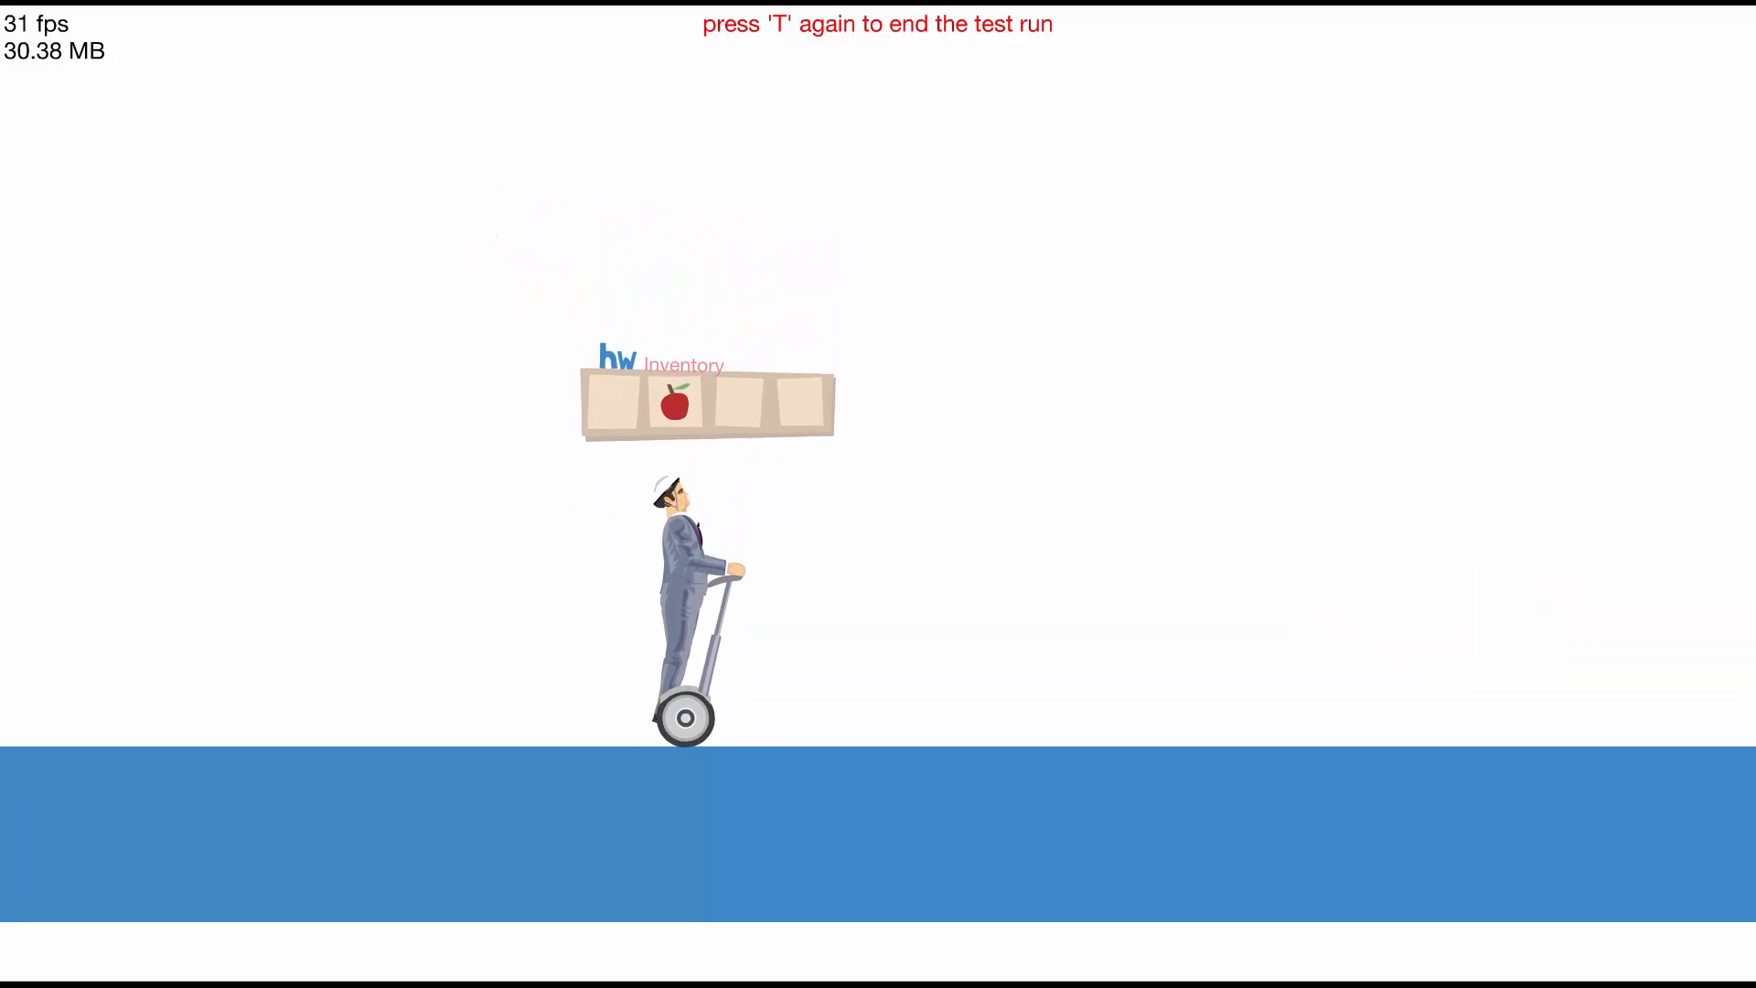
{"action": "key", "text": "t"}
Make the grey block's trigger start disabled
{"action": "scroll", "coordinate": [341, 508], "scroll_direction": "up", "scroll_amount": 2}
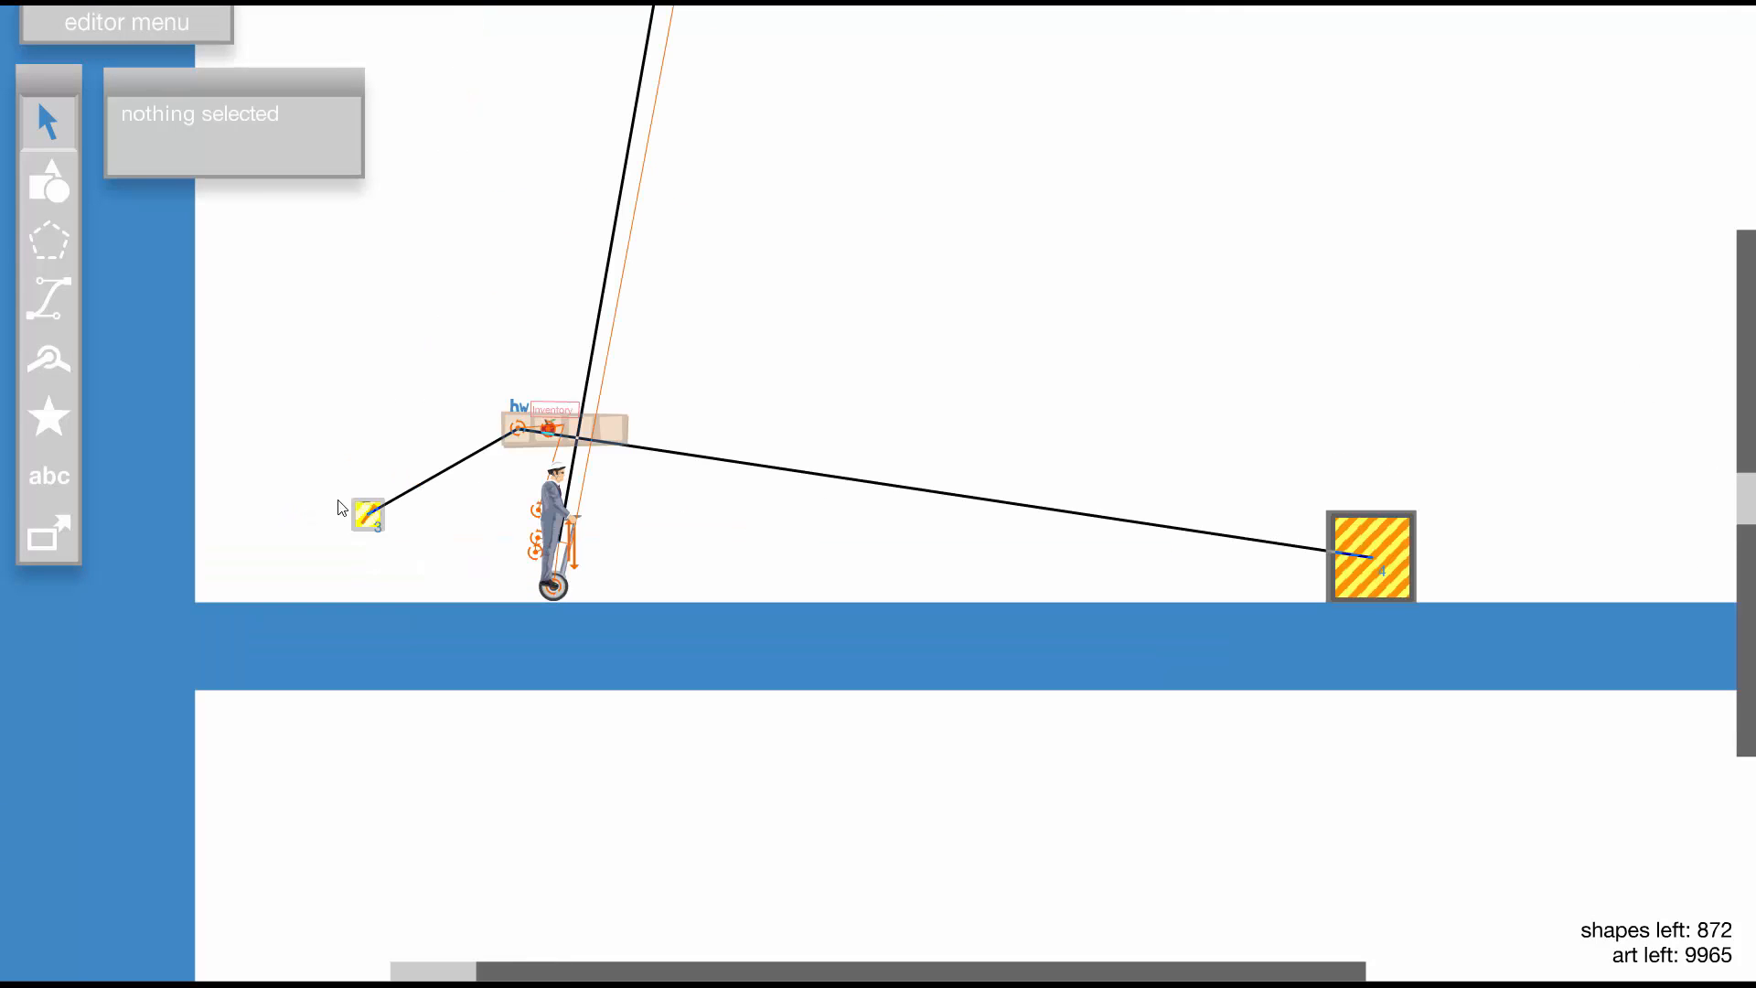
{"action": "left_click", "coordinate": [1388, 547]}
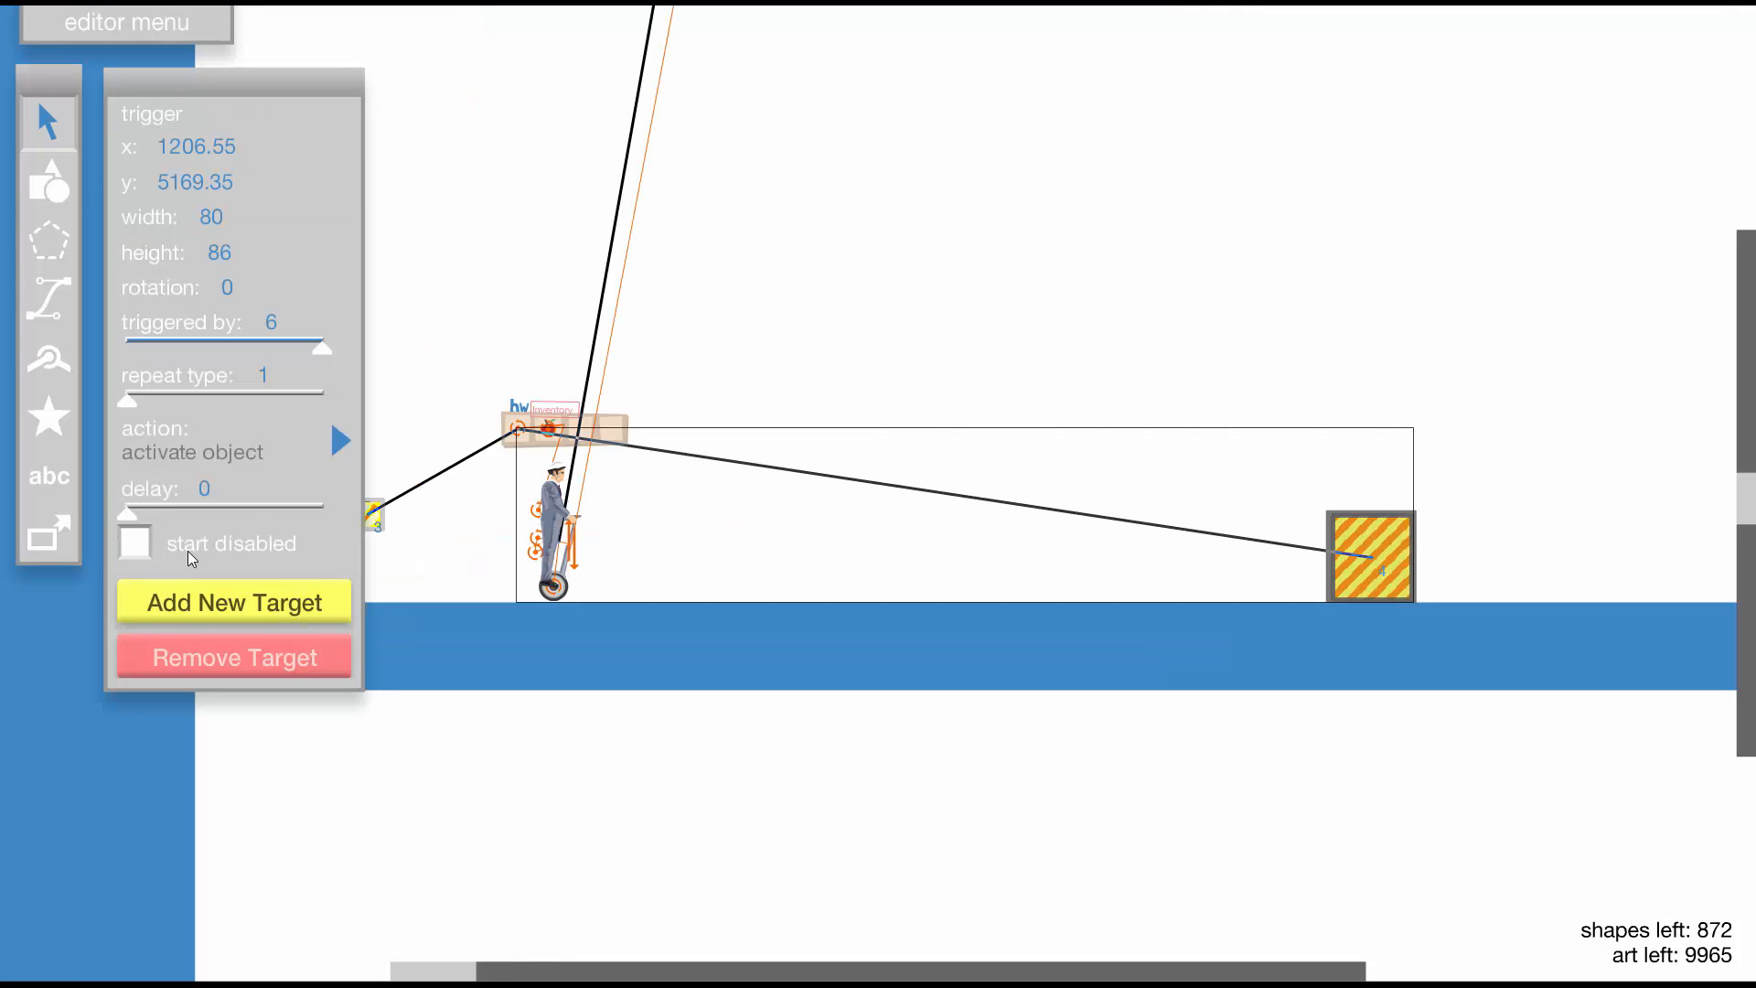
{"action": "left_click", "coordinate": [135, 543]}
{"action": "left_click", "coordinate": [555, 289]}
Add the grey block's trigger as a target of the pickaxe pickup trigger
{"action": "scroll", "coordinate": [739, 617], "scroll_direction": "up", "scroll_amount": 2}
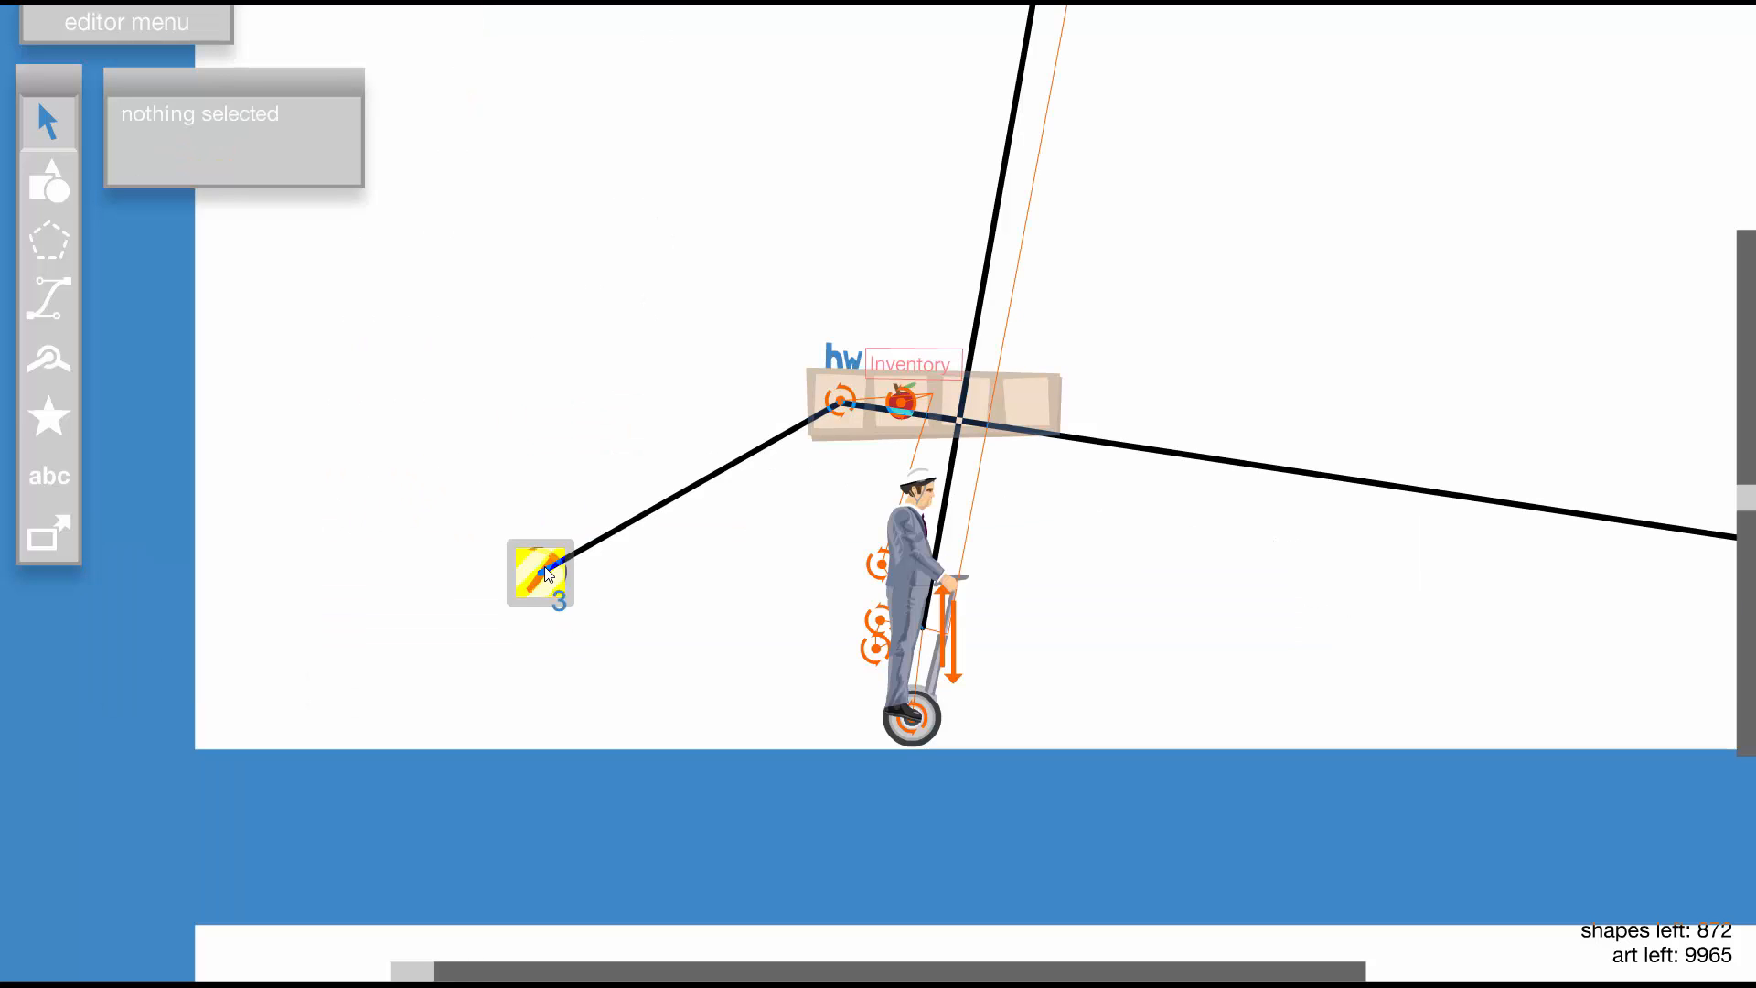
{"action": "left_click", "coordinate": [519, 590]}
{"action": "scroll", "coordinate": [631, 586], "scroll_direction": "down", "scroll_amount": 2}
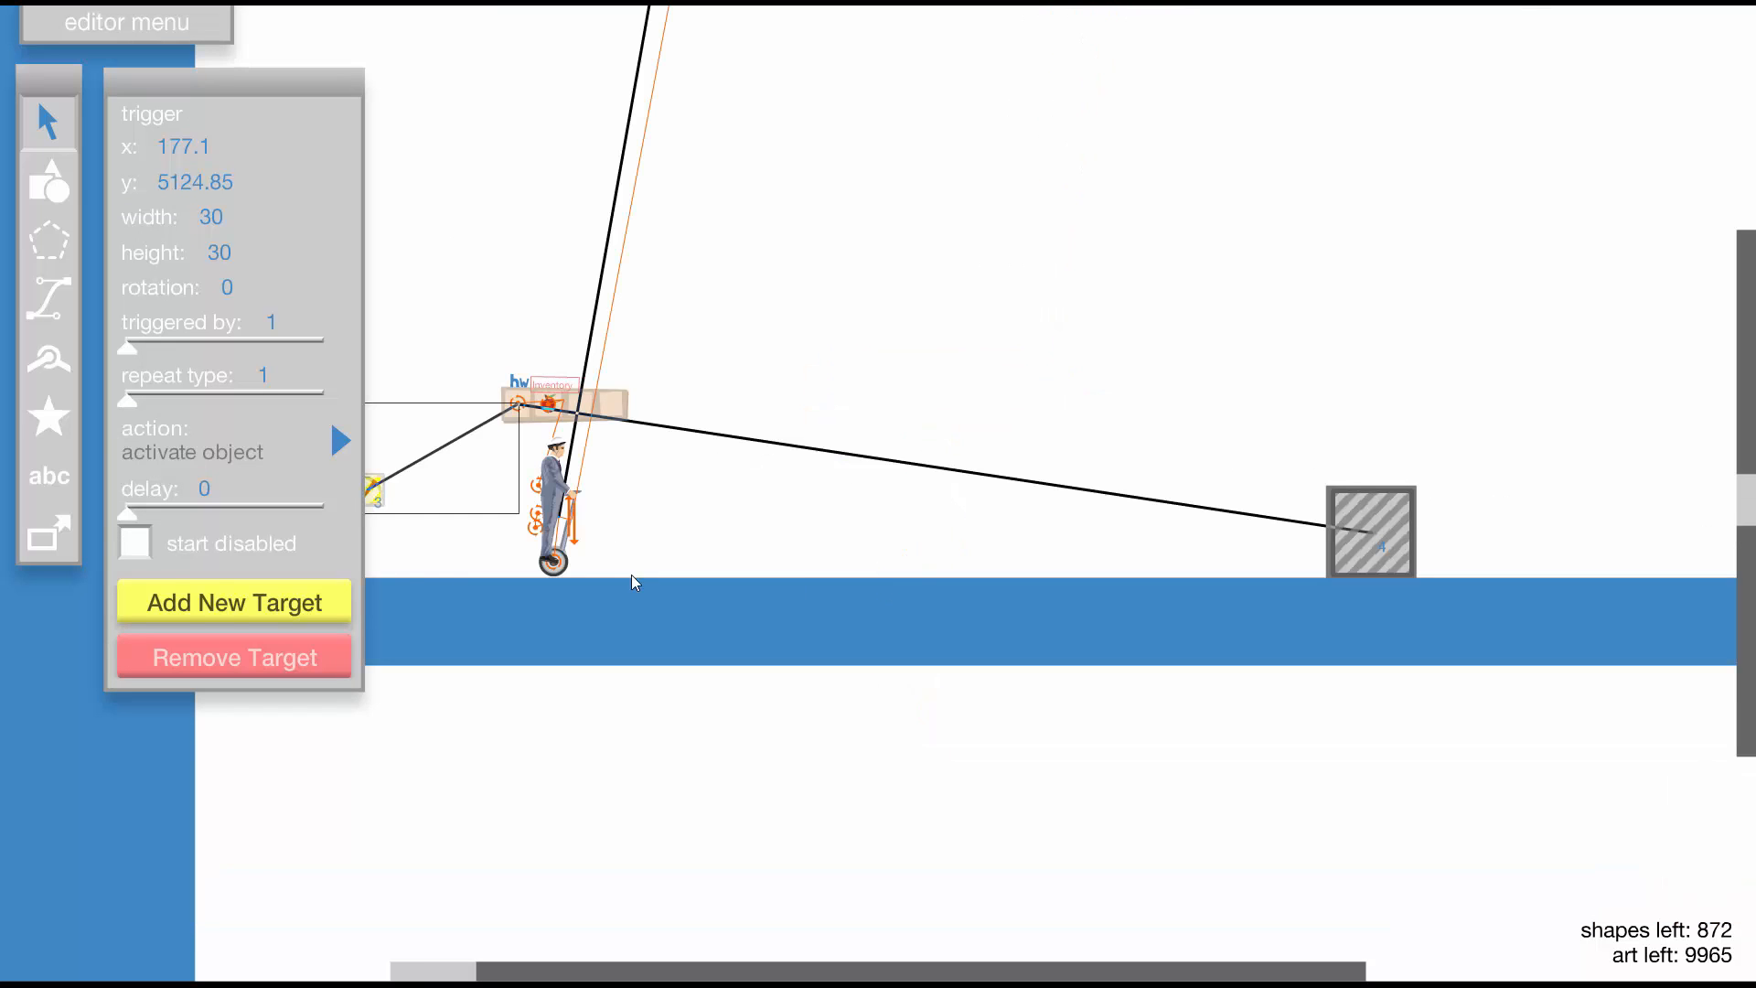
{"action": "left_click", "coordinate": [201, 603]}
{"action": "left_click", "coordinate": [1383, 512]}
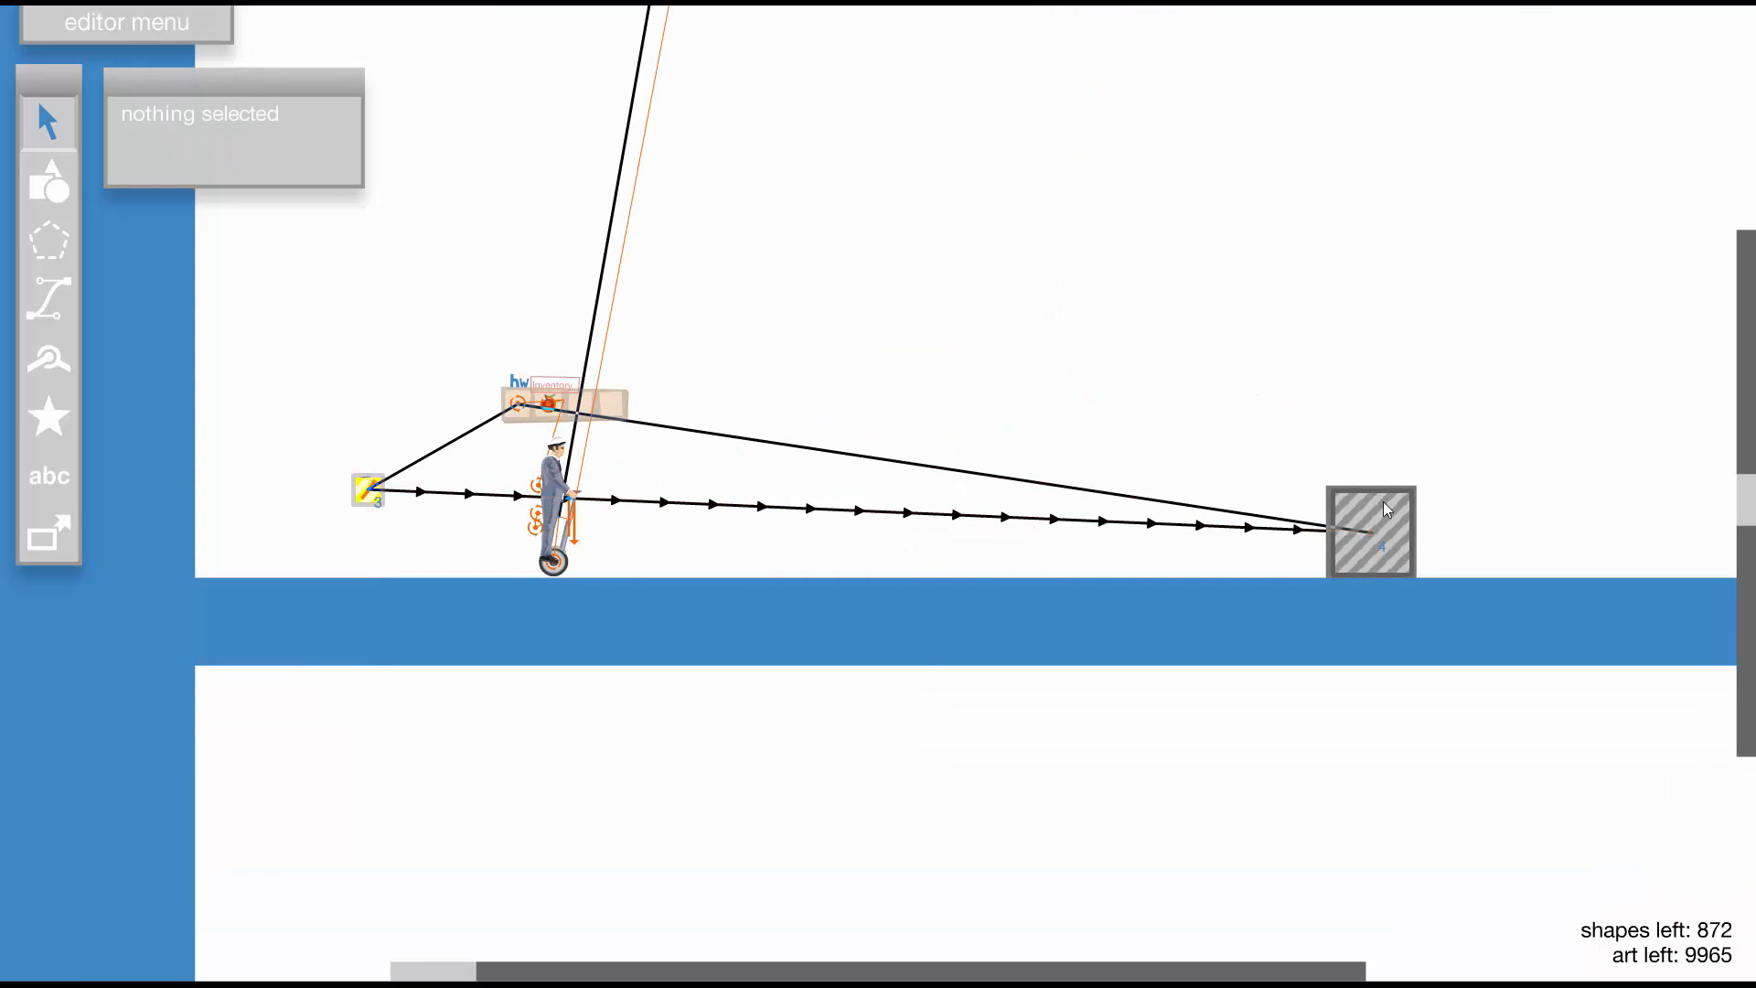
Set the pickaxe pickup trigger's action on the grey block's trigger to enable
{"action": "left_click", "coordinate": [426, 593]}
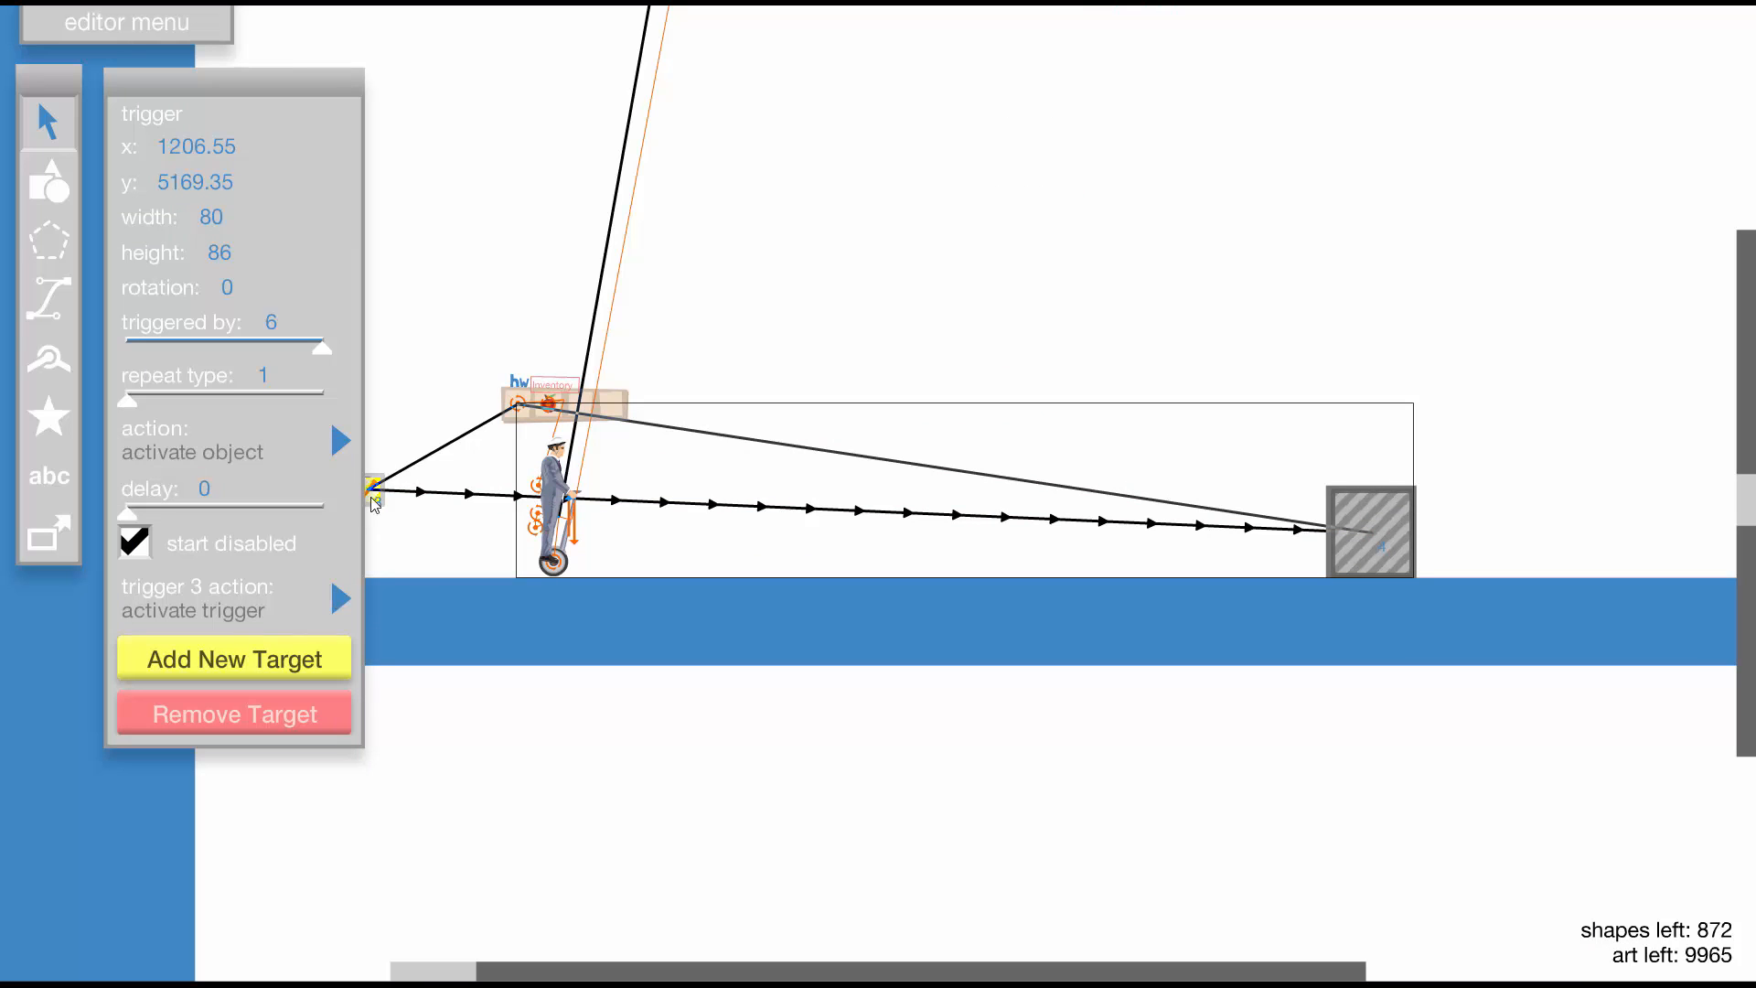
{"action": "left_click", "coordinate": [344, 597]}
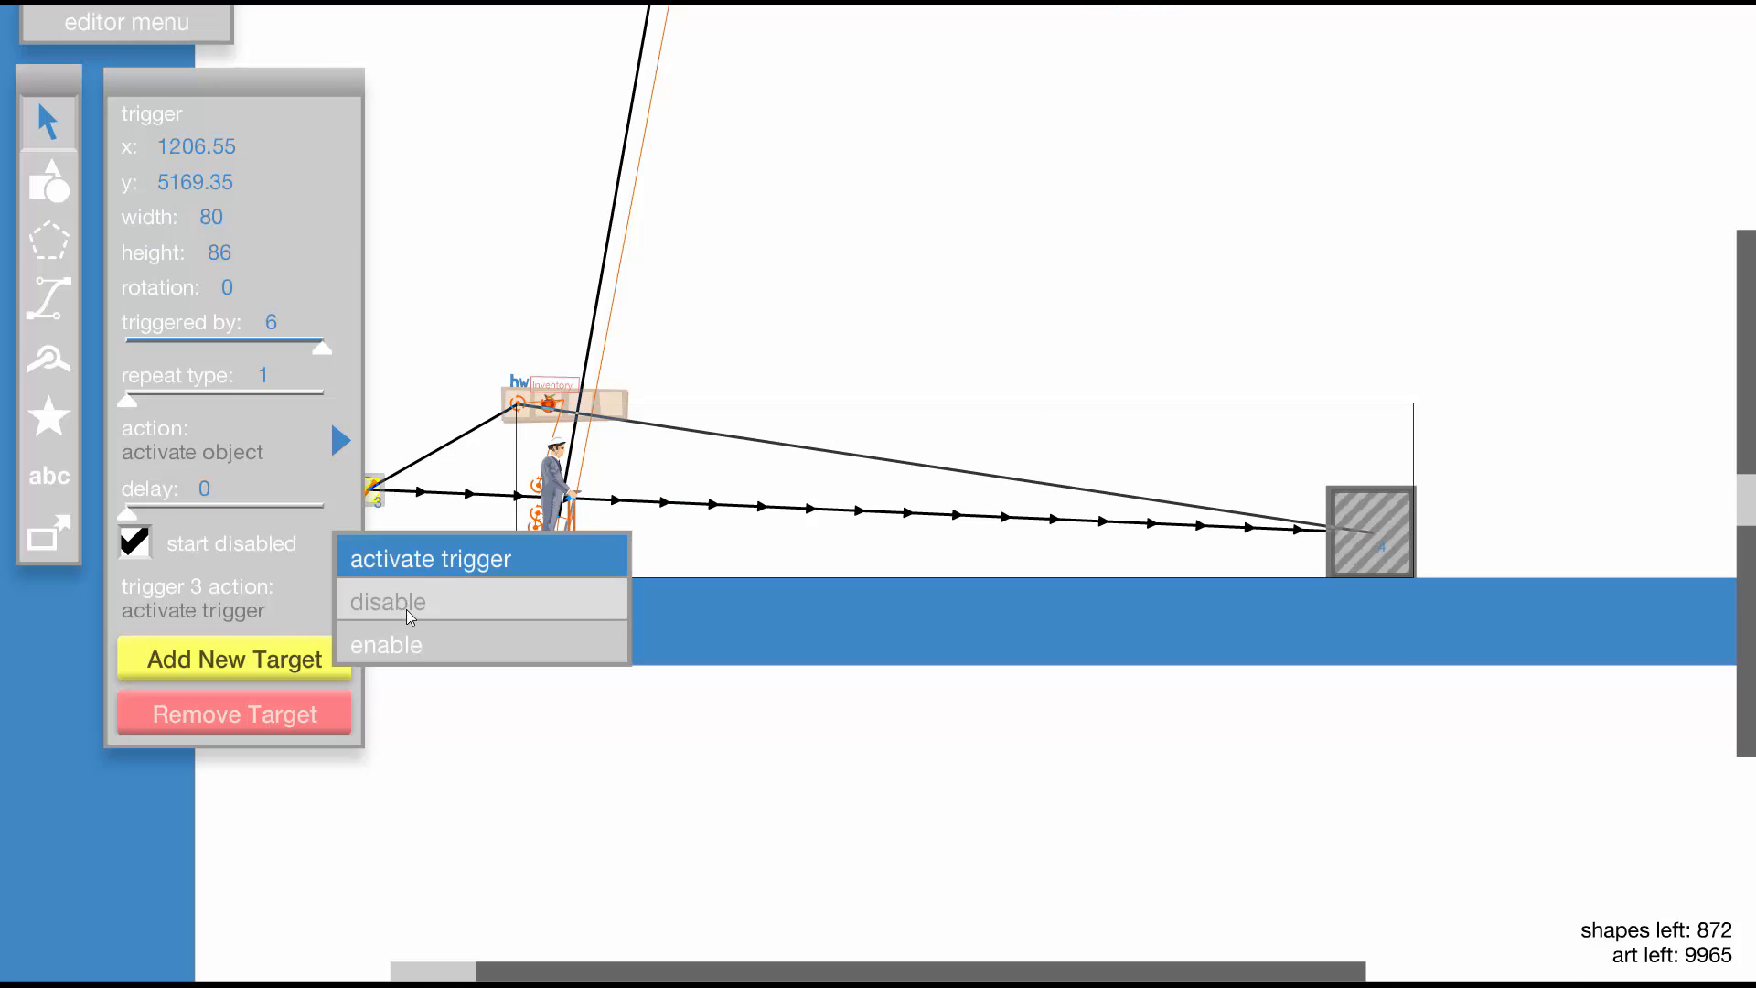
{"action": "left_click", "coordinate": [403, 648]}
{"action": "left_click", "coordinate": [405, 525]}
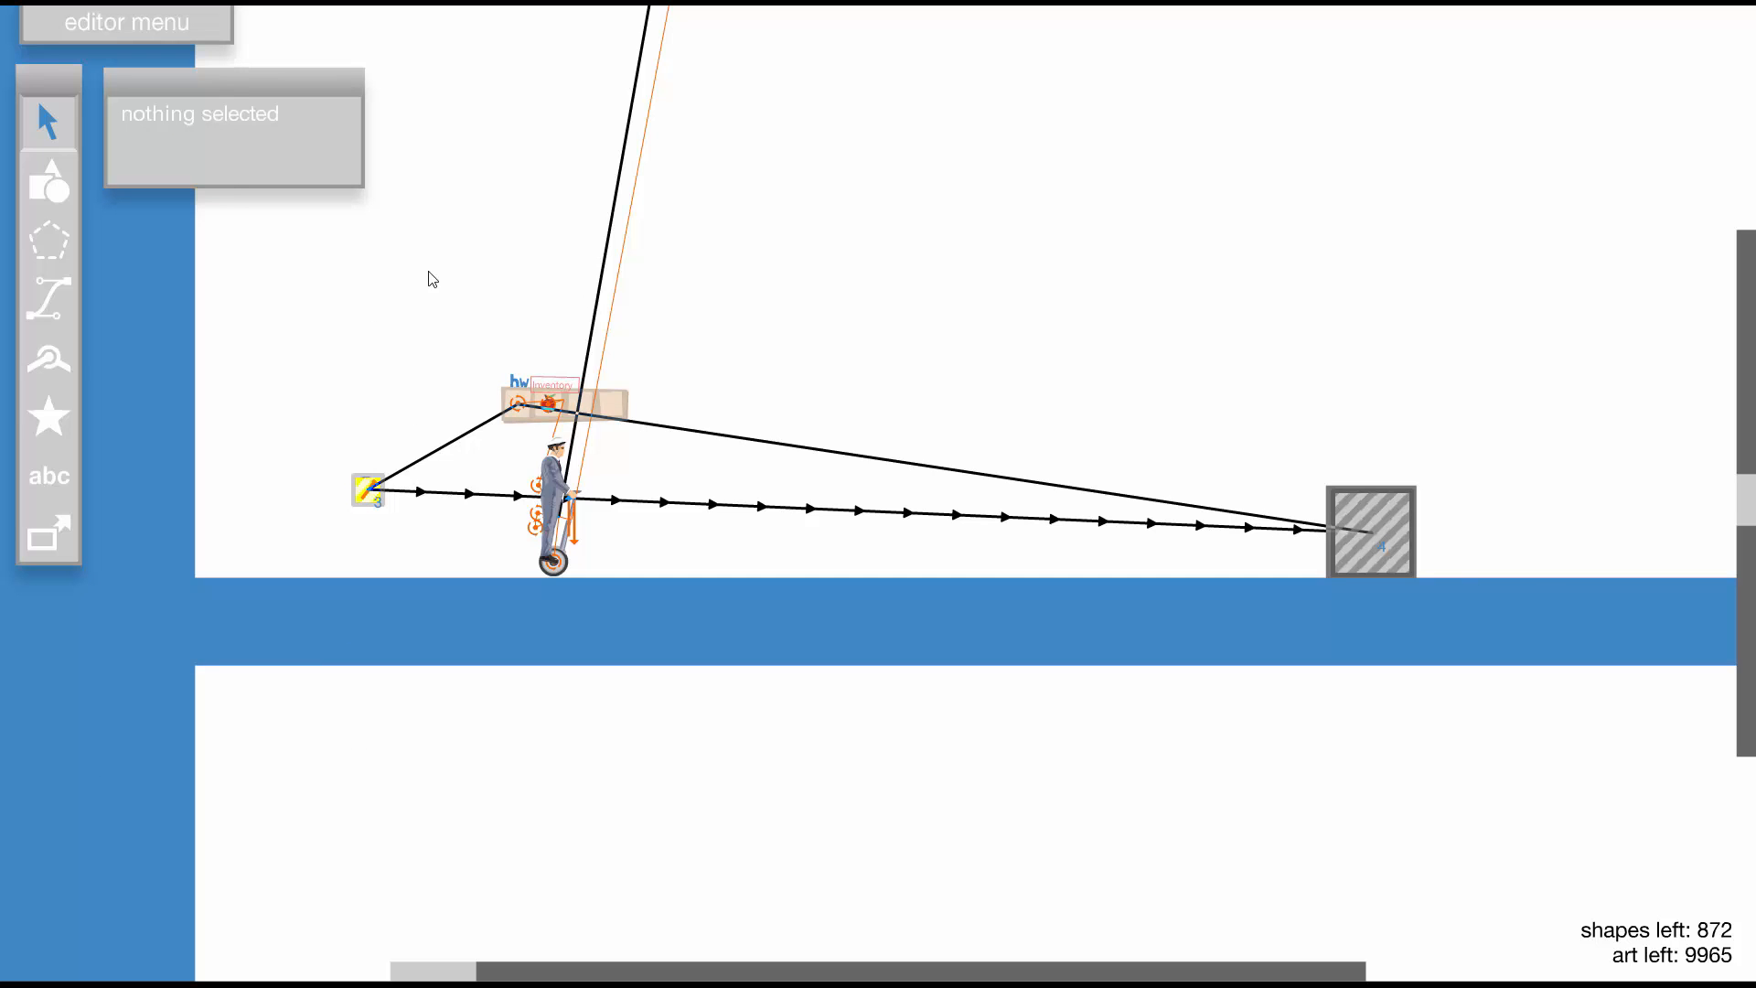
Test-run the level, driving back to collect the pickaxe and using it on the grey block
{"action": "mouse_move", "coordinate": [126, 22]}
{"action": "left_click", "coordinate": [55, 404]}
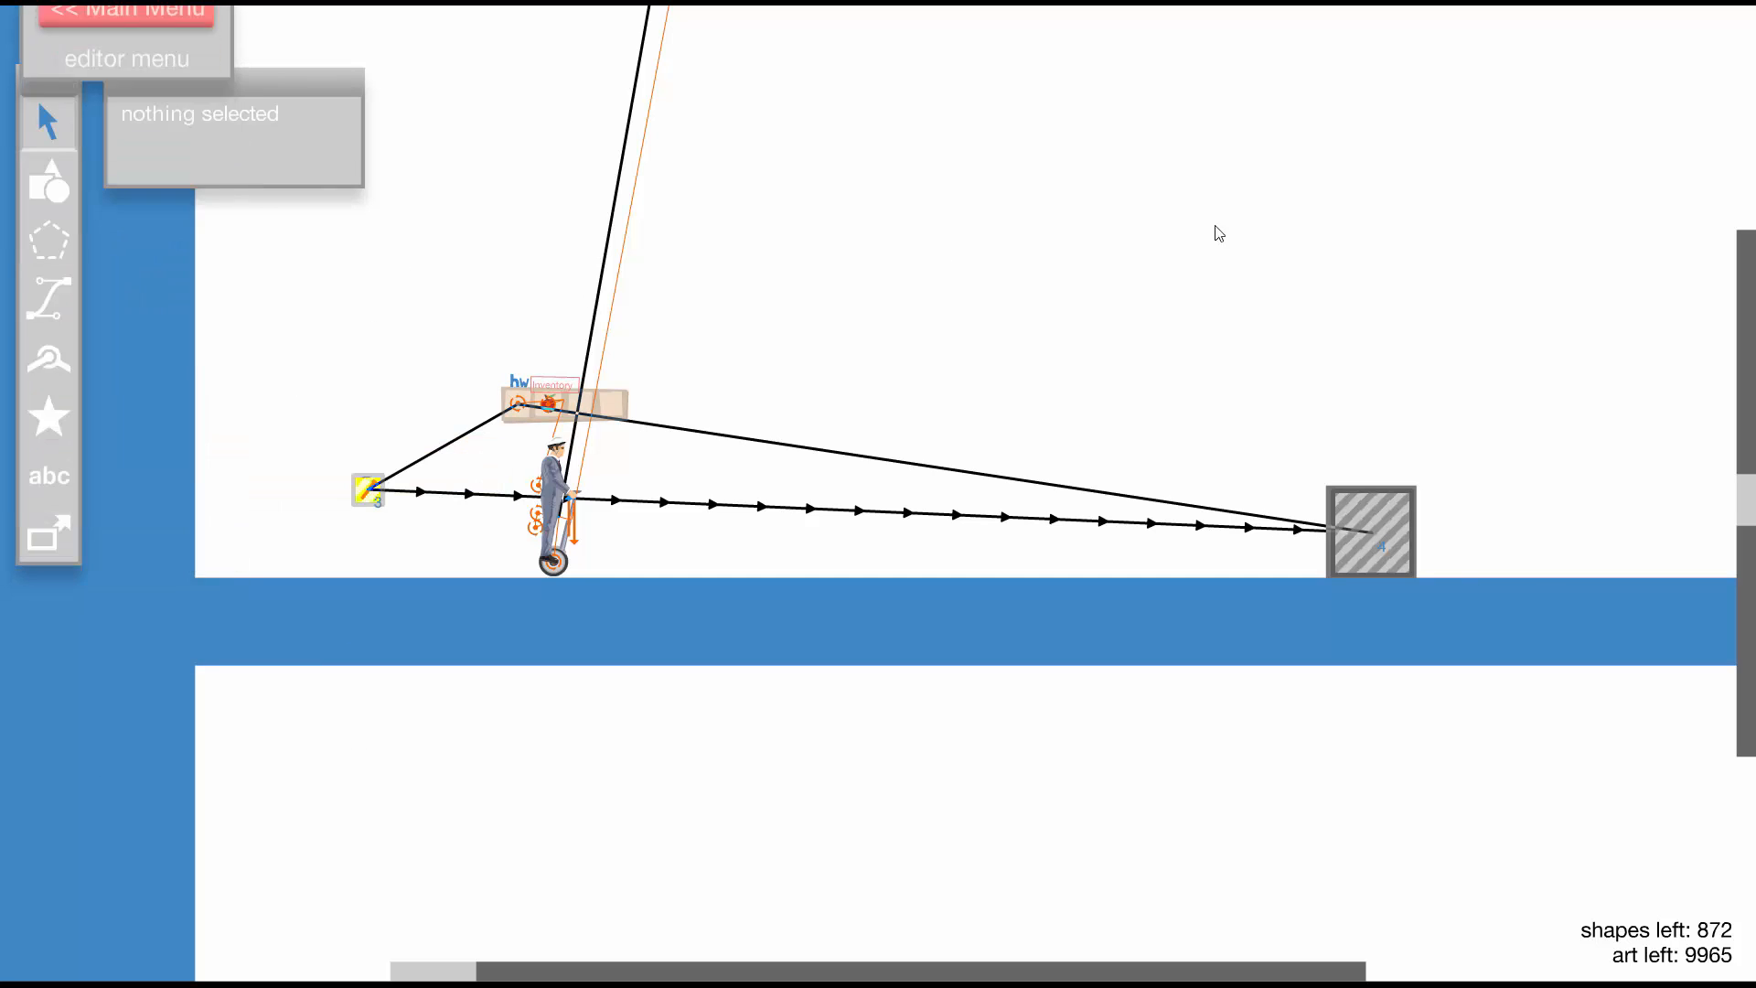
{"action": "key", "text": "t"}
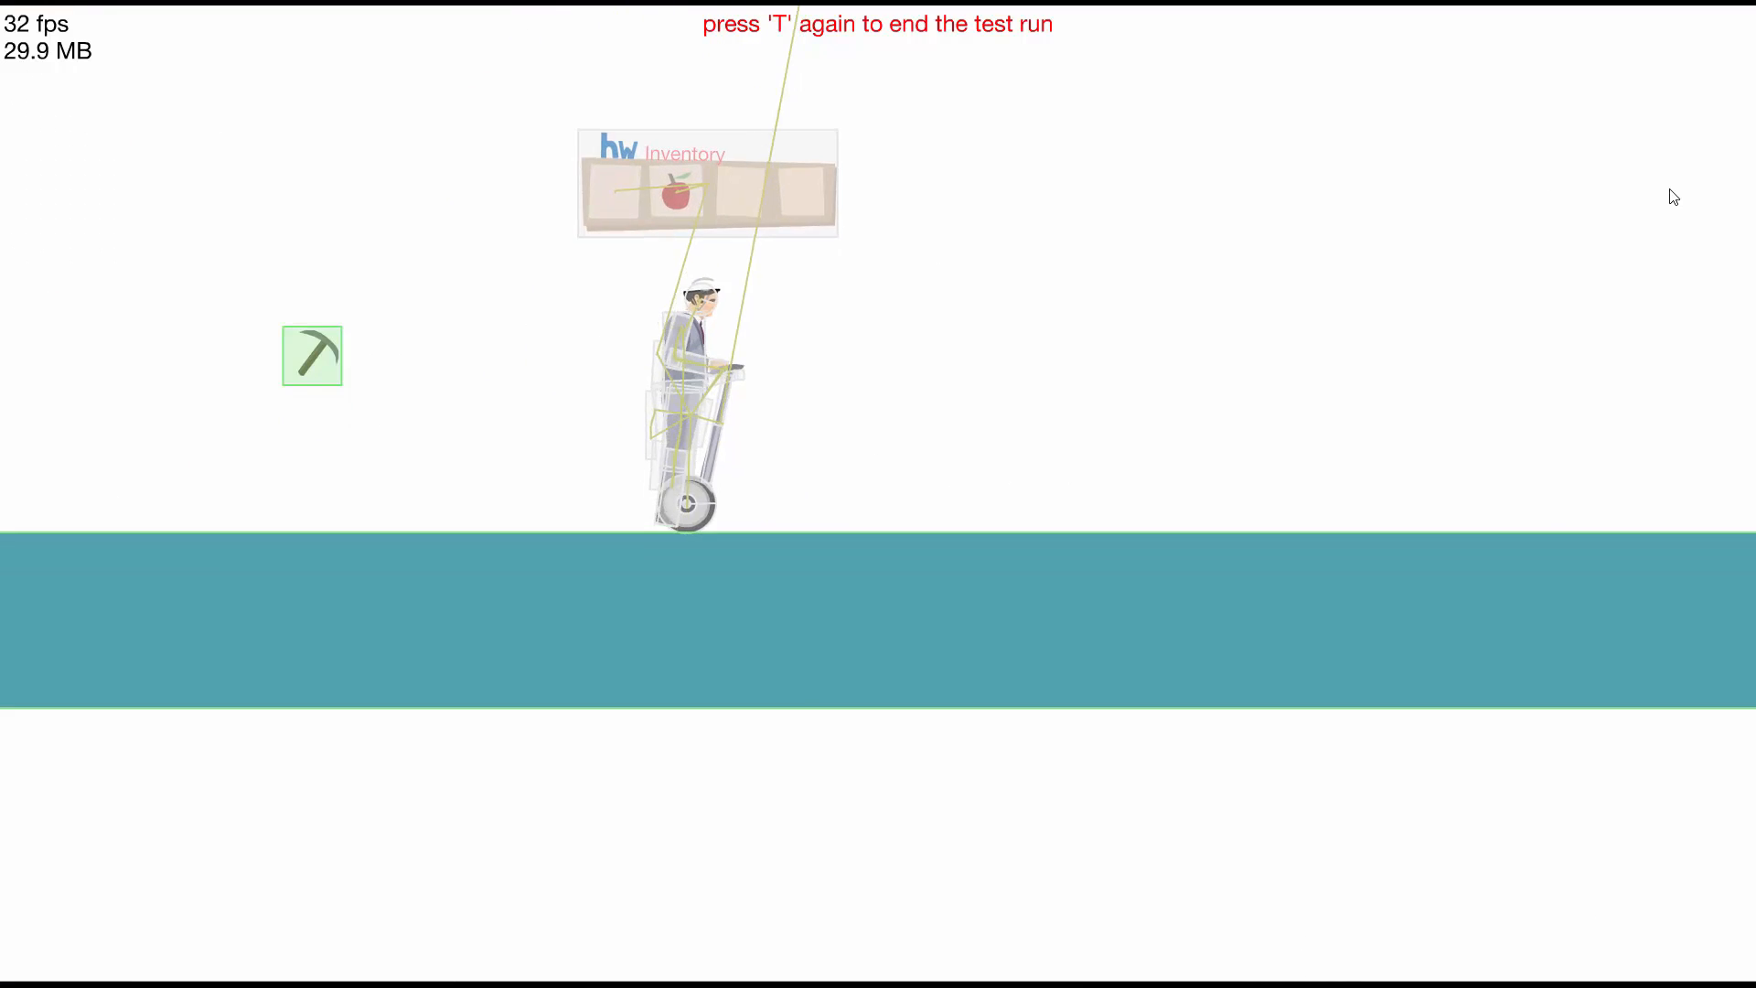
{"action": "key", "text": "Up"}
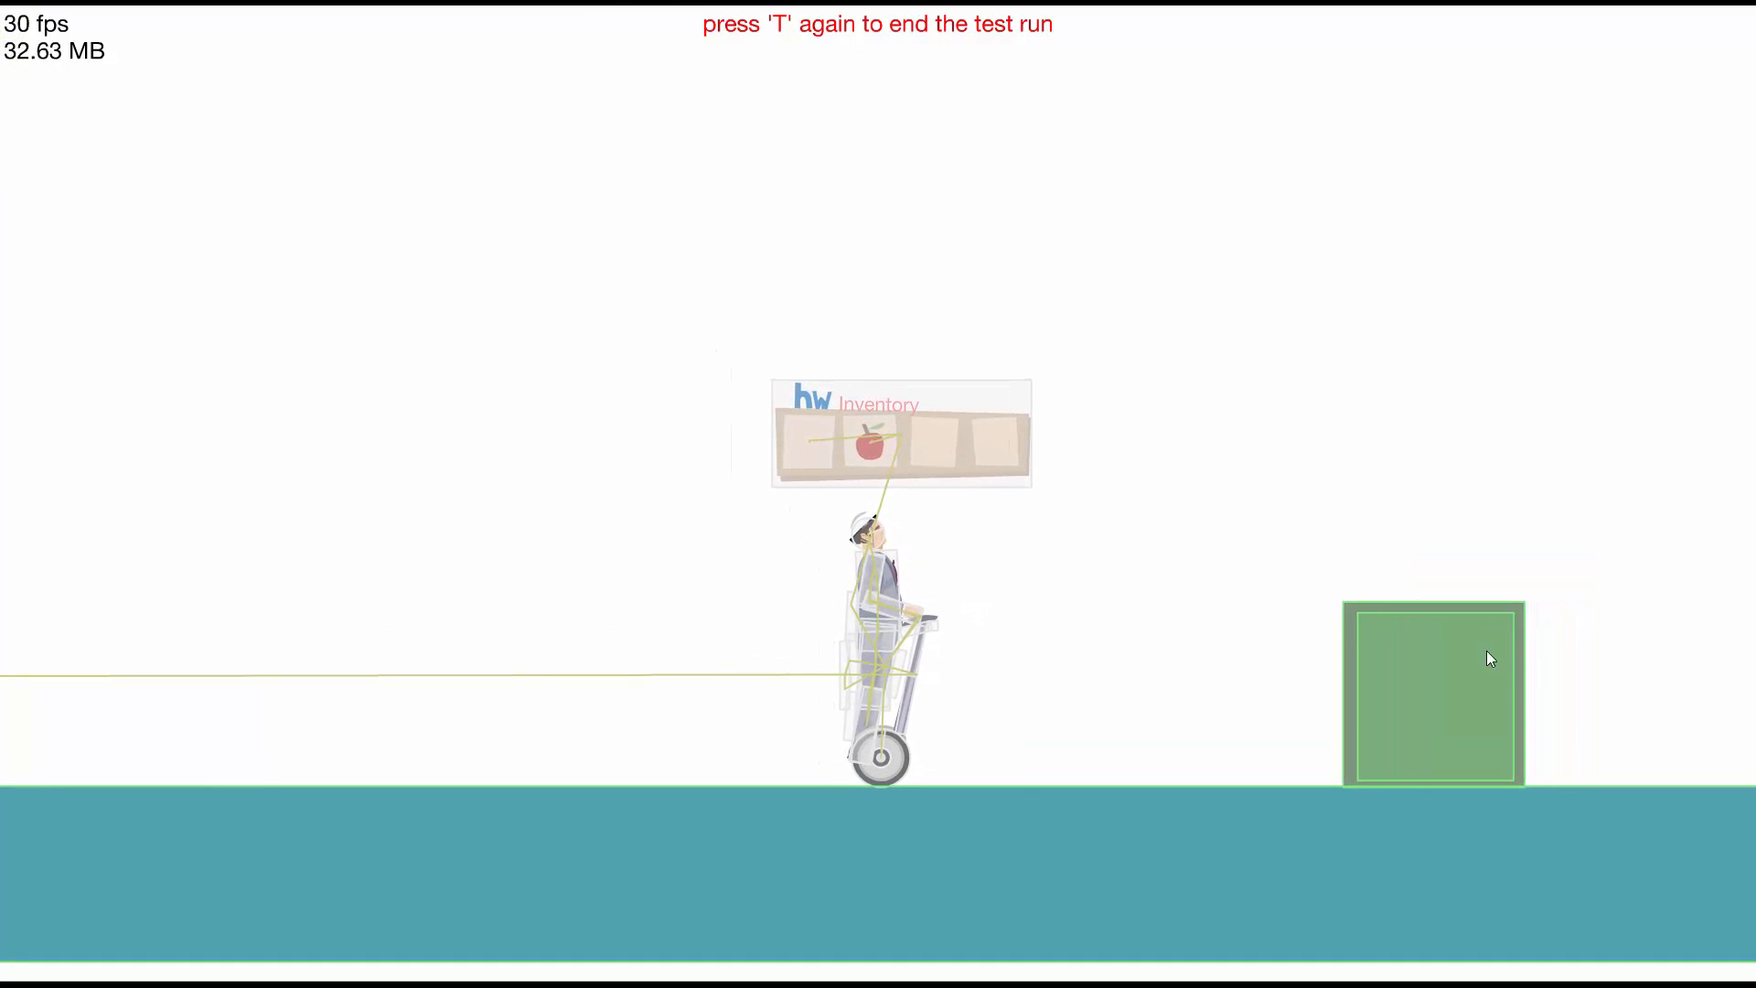
{"action": "key", "text": "Left"}
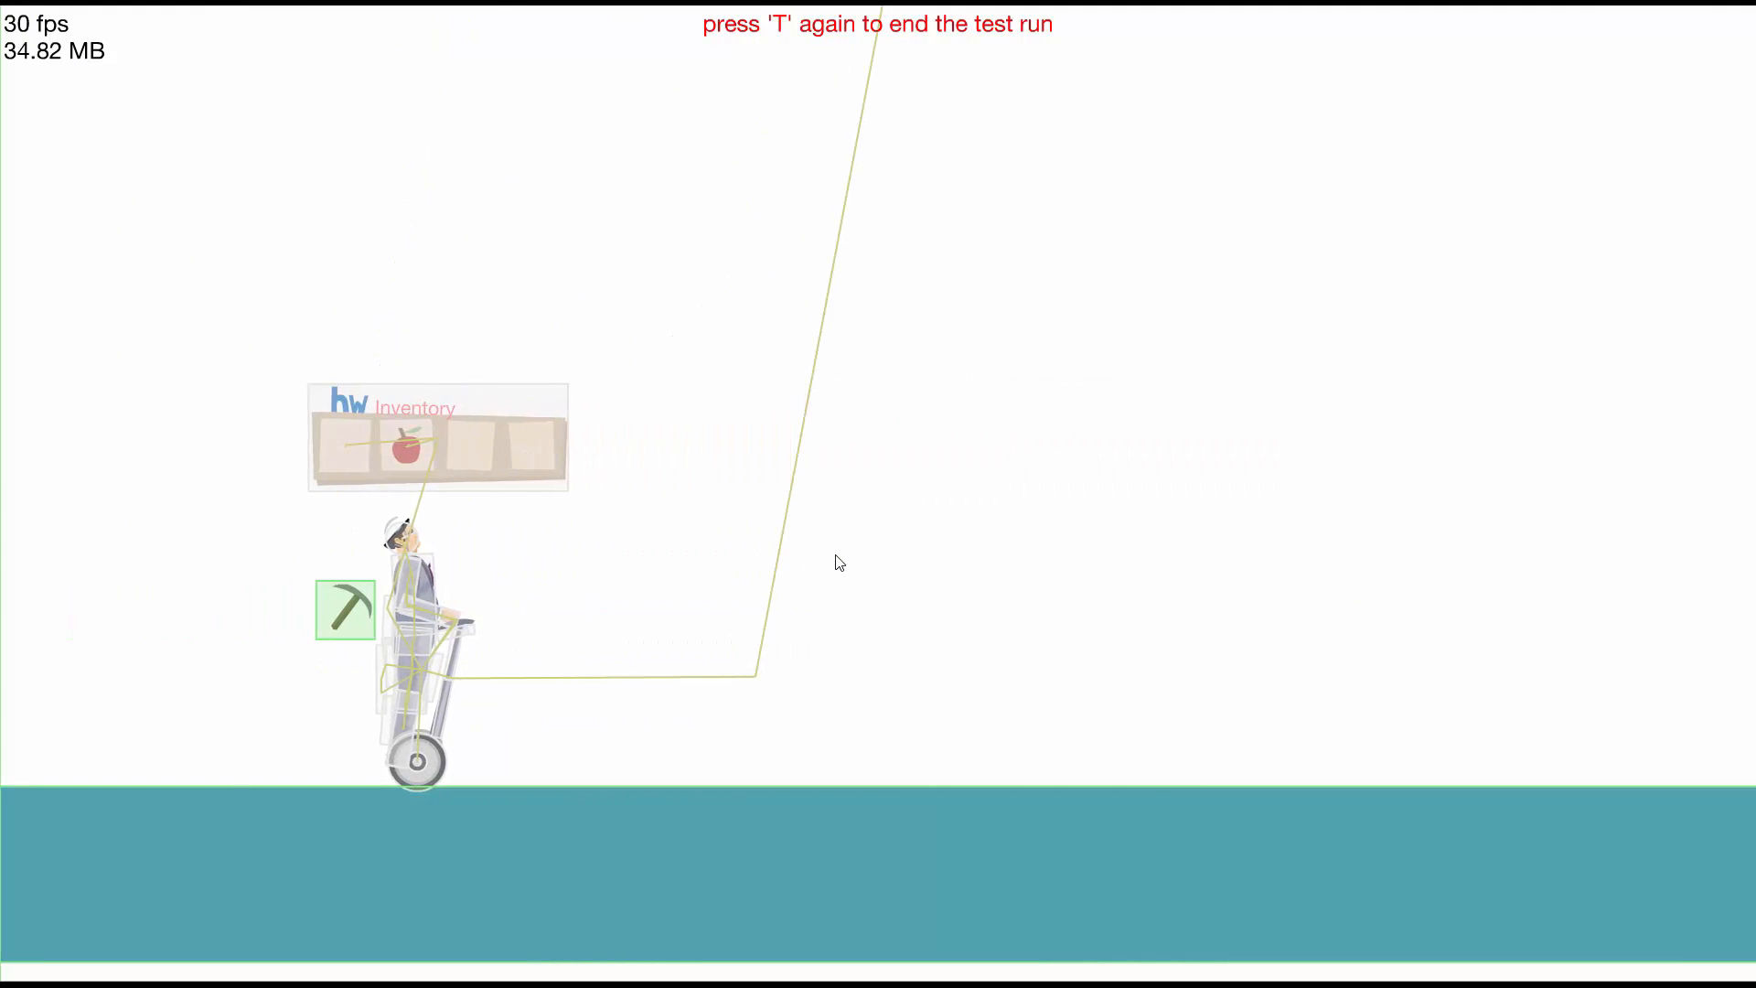
{"action": "key", "text": "Right"}
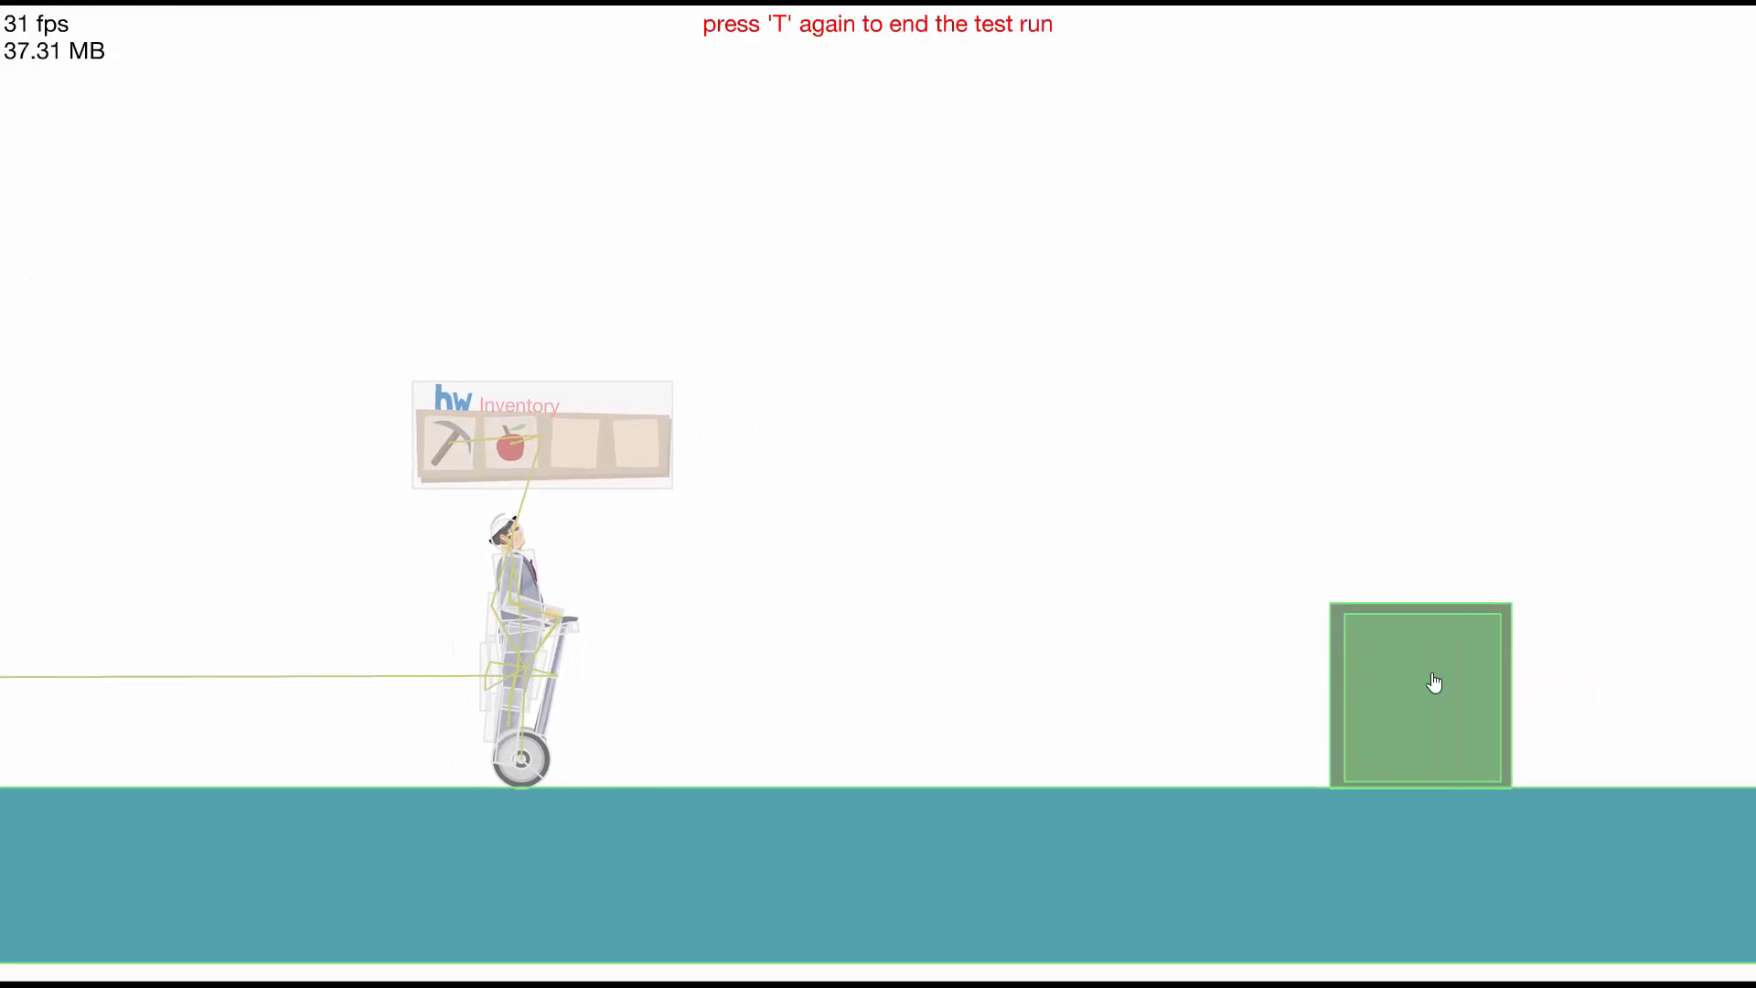
{"action": "left_click", "coordinate": [1434, 683]}
{"action": "key", "text": "t"}
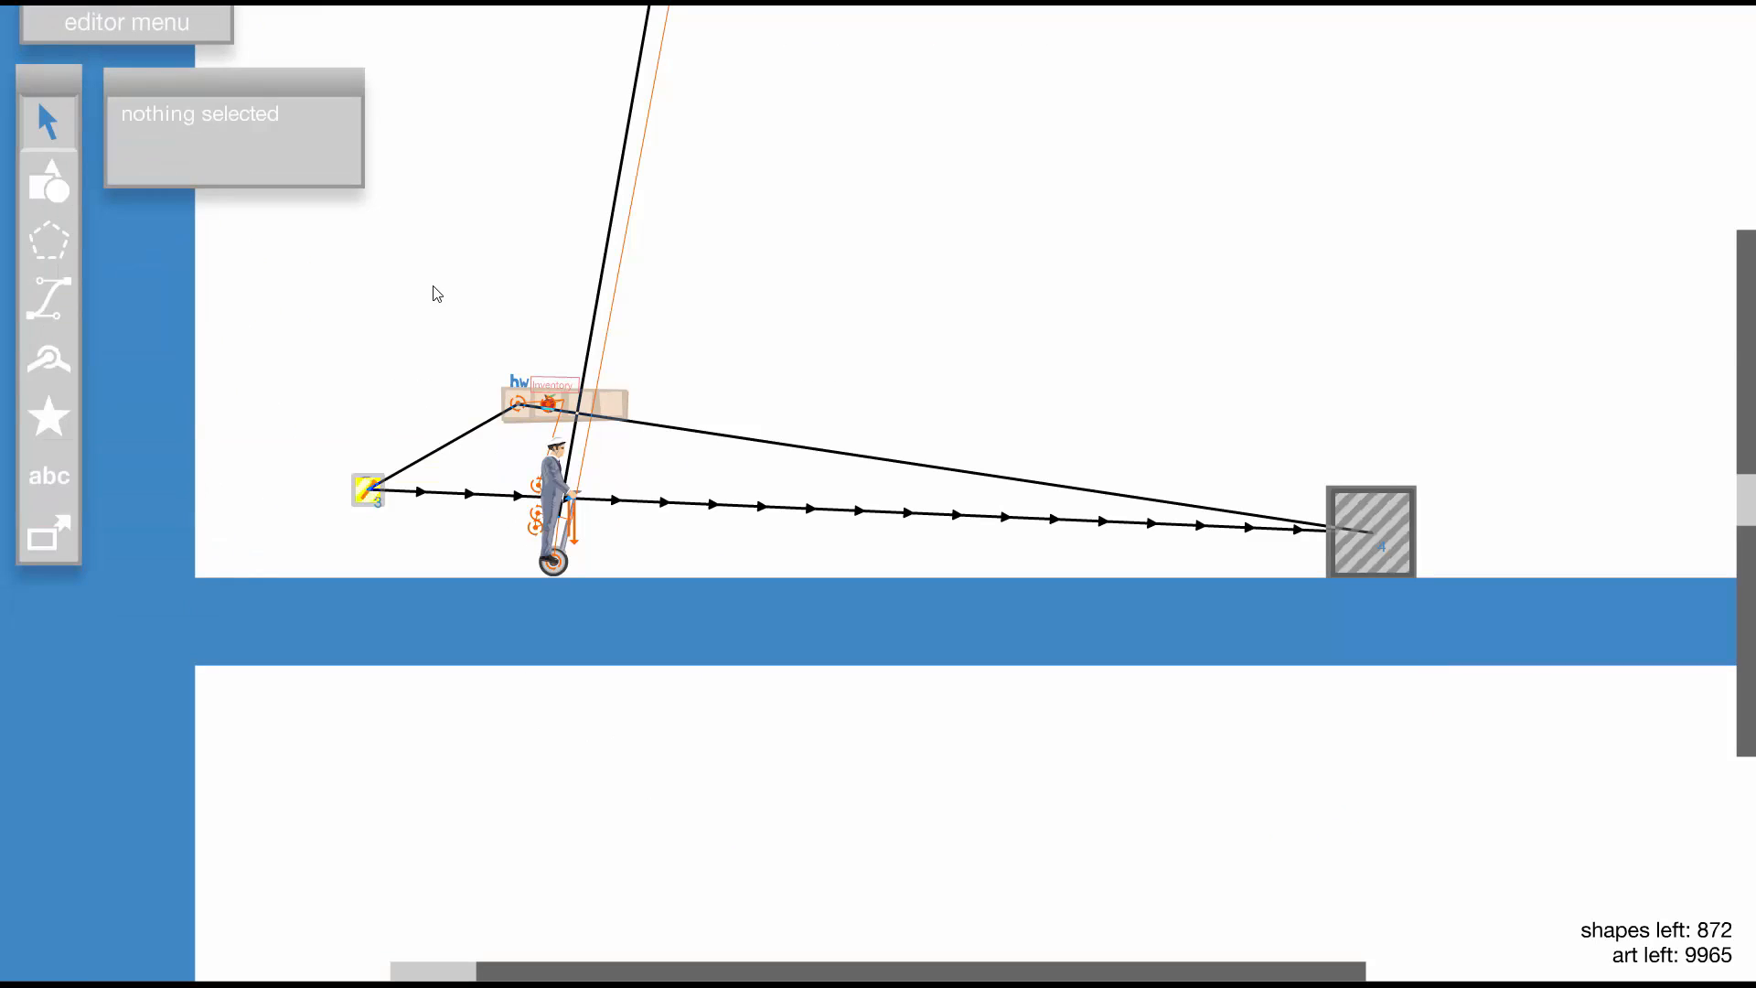
Place a 10 by 16 sound effect trigger playing metal impact 9 above the pickaxe pickup trigger
{"action": "scroll", "coordinate": [536, 538], "scroll_direction": "up", "scroll_amount": 2}
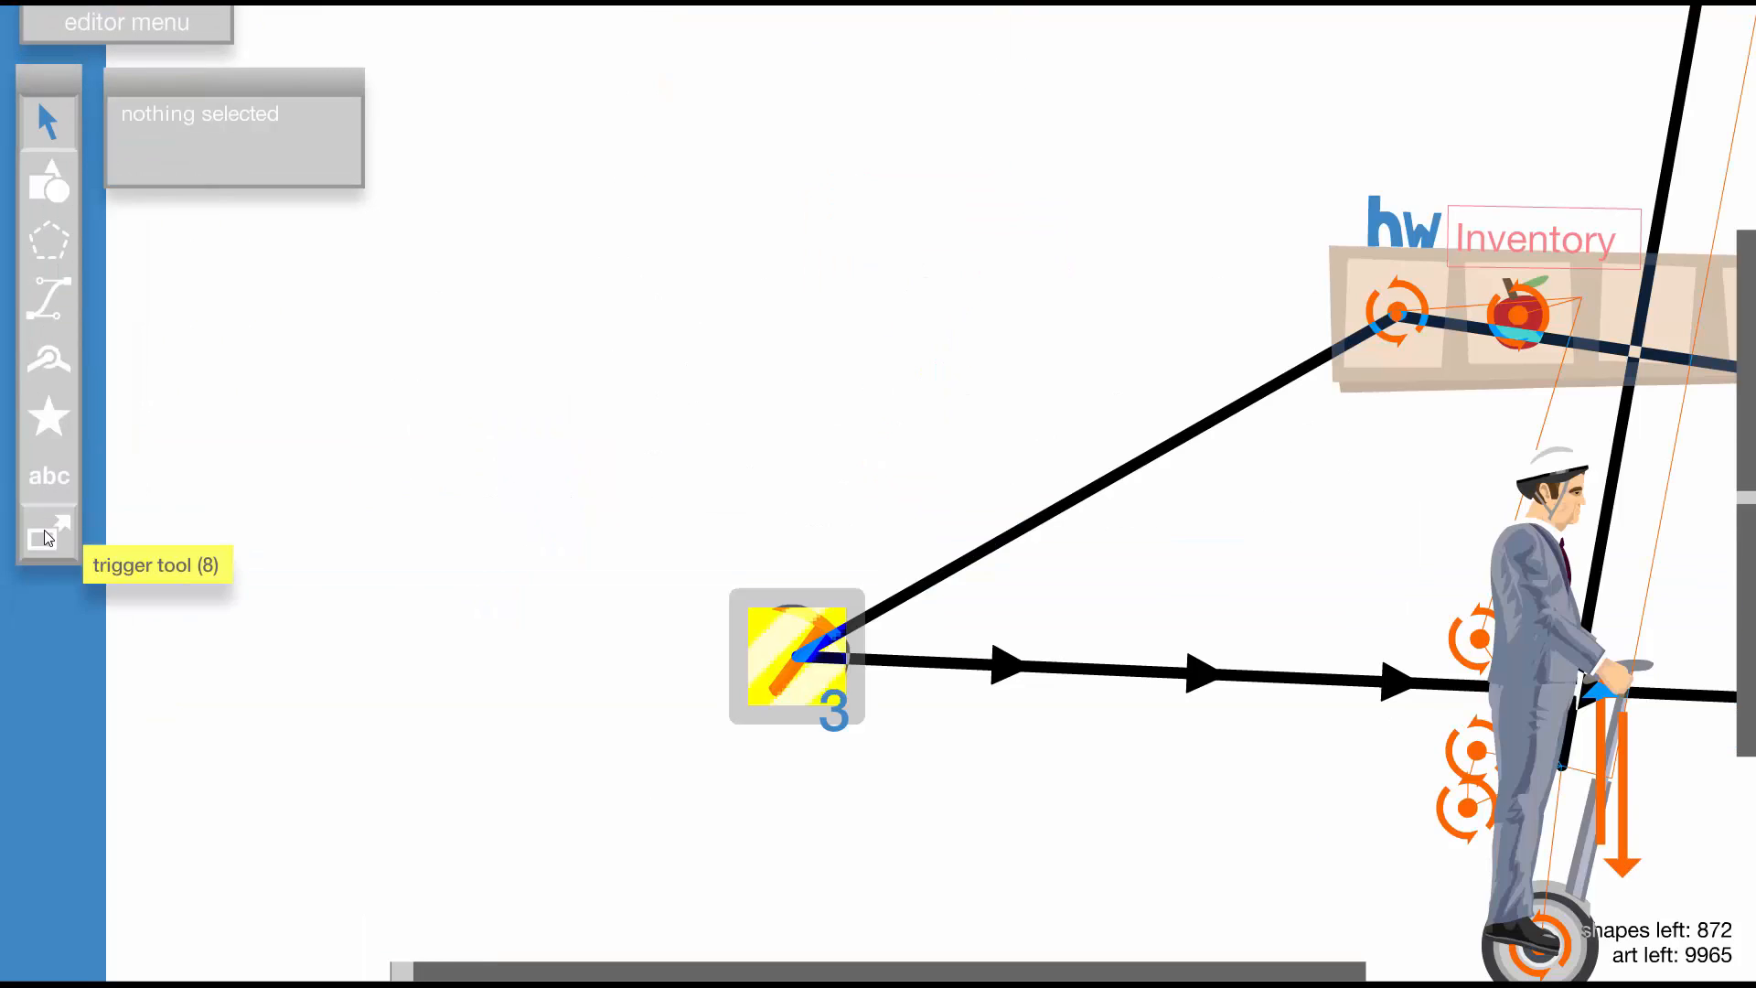
{"action": "left_click", "coordinate": [46, 532]}
{"action": "left_click", "coordinate": [341, 397]}
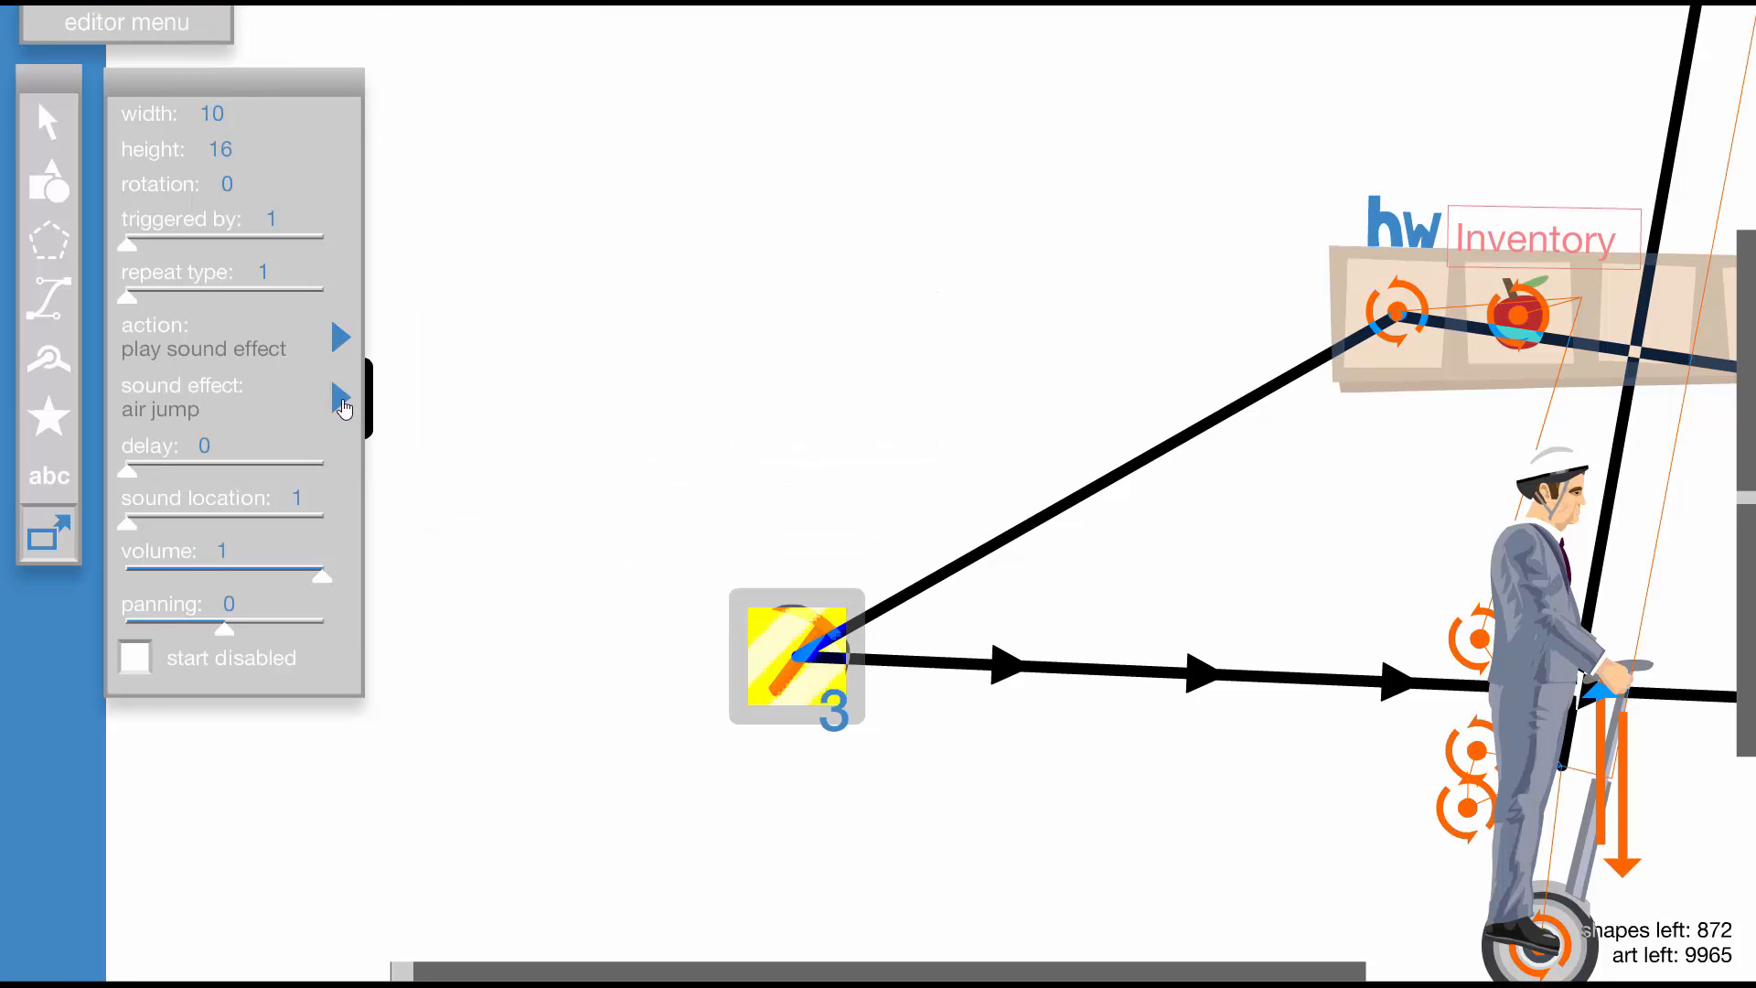
{"action": "left_click", "coordinate": [341, 397]}
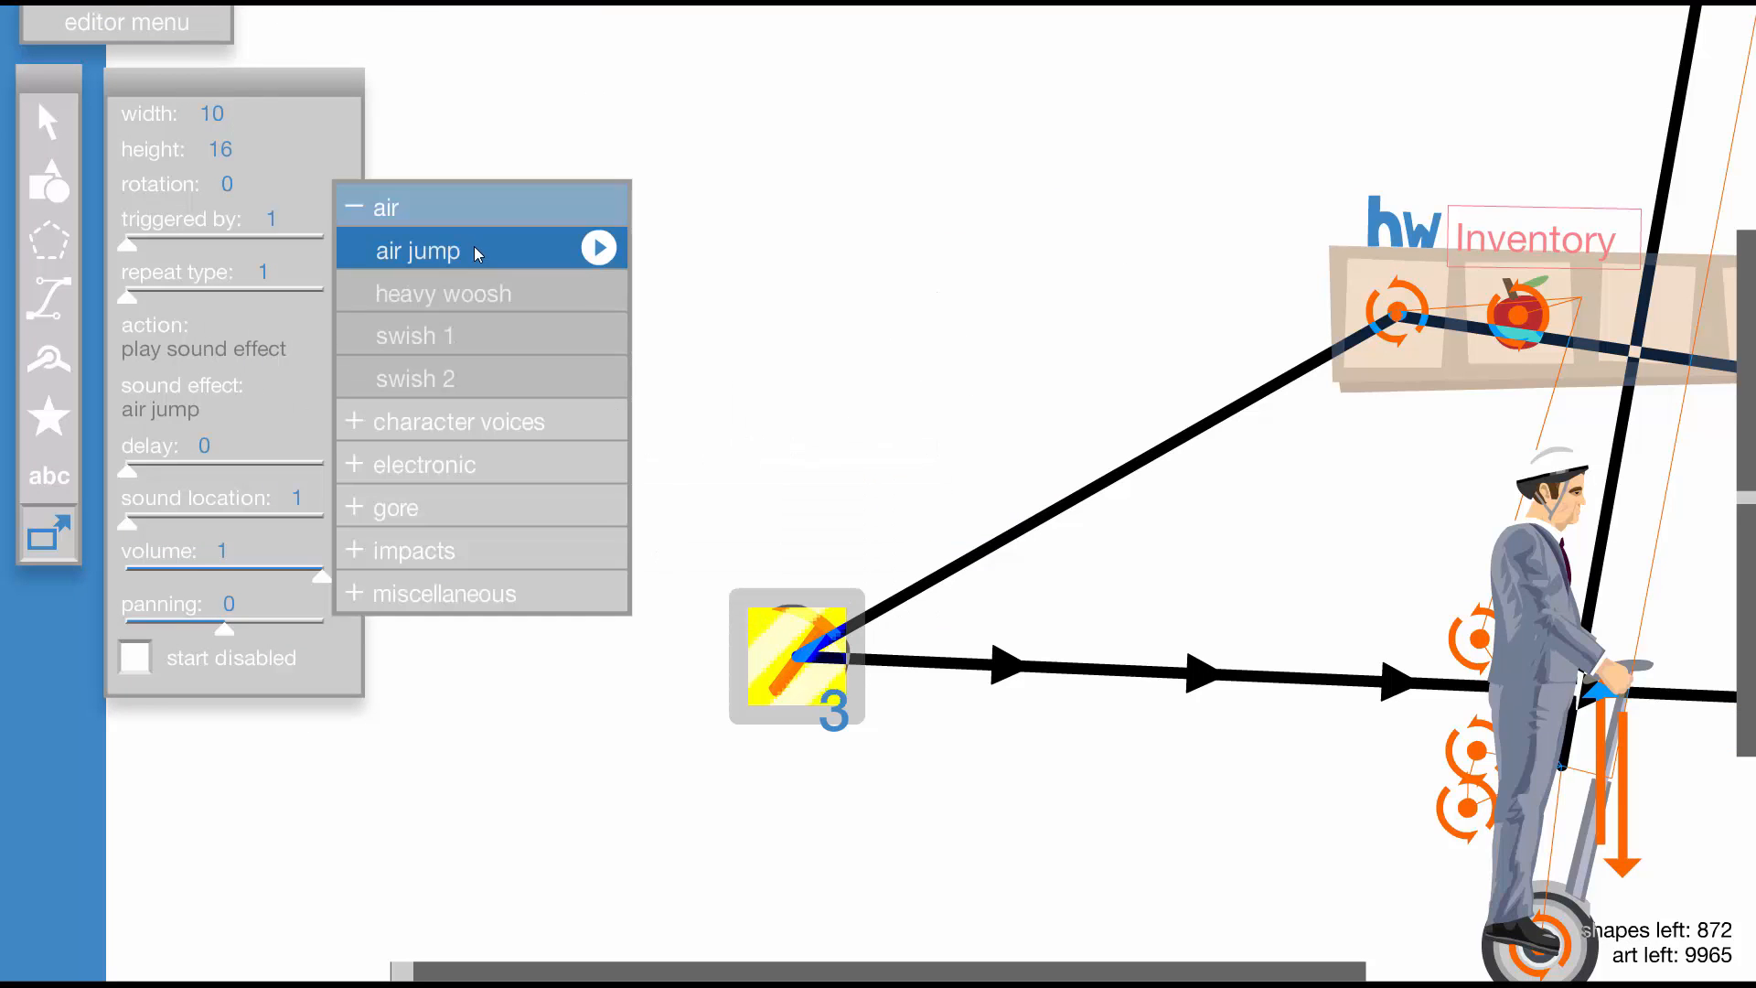
{"action": "left_click", "coordinate": [483, 209]}
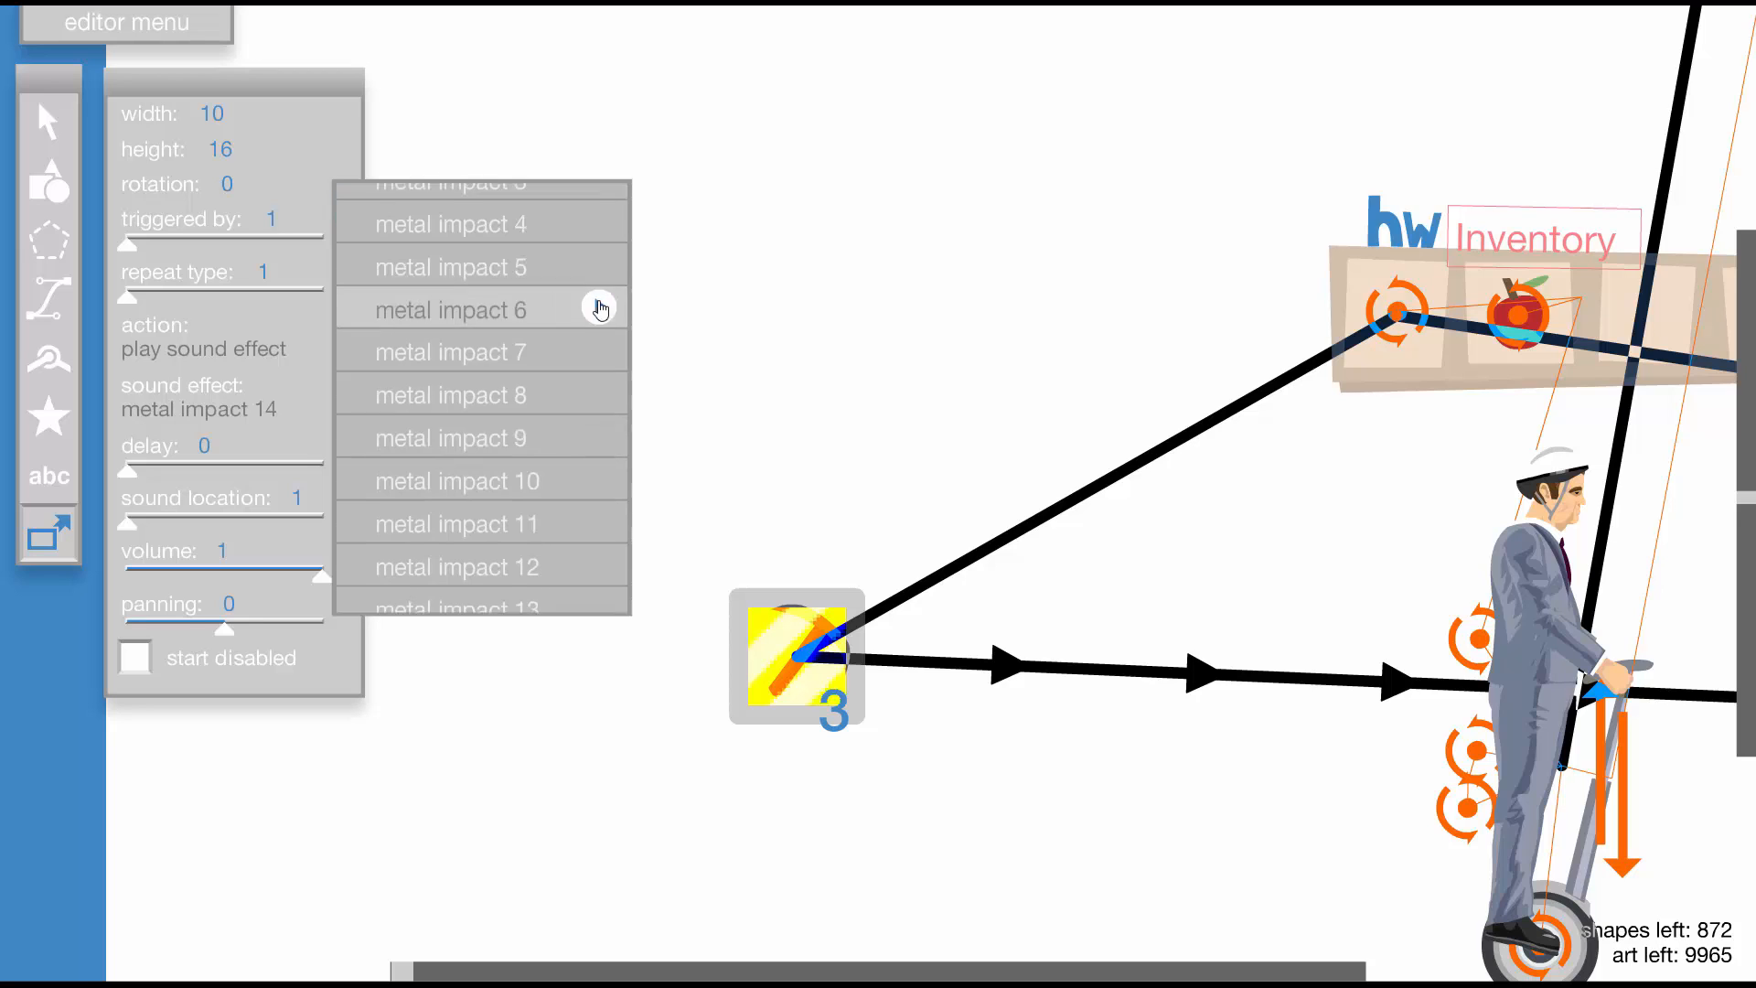
{"action": "scroll", "coordinate": [600, 482], "scroll_direction": "up", "scroll_amount": 1}
{"action": "left_click", "coordinate": [596, 443]}
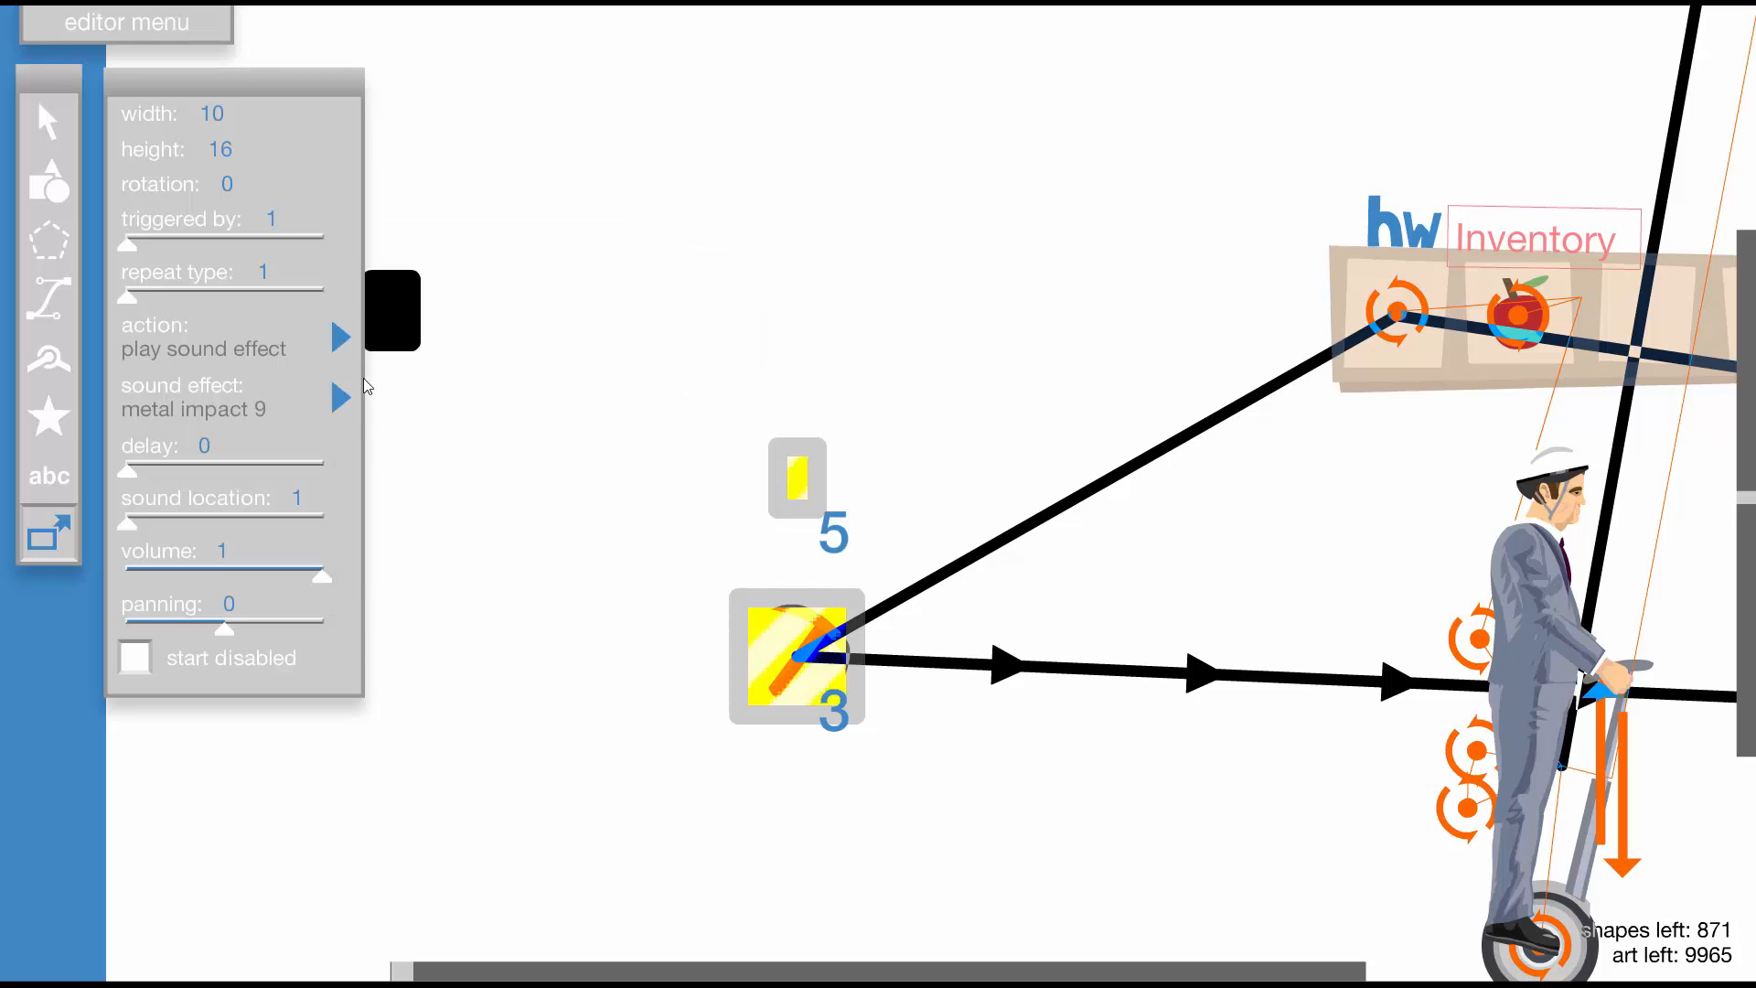
Place a second sound effect trigger playing shatter 6 just above the grey block
{"action": "left_click", "coordinate": [344, 400]}
{"action": "scroll", "coordinate": [596, 558], "scroll_direction": "down", "scroll_amount": 5}
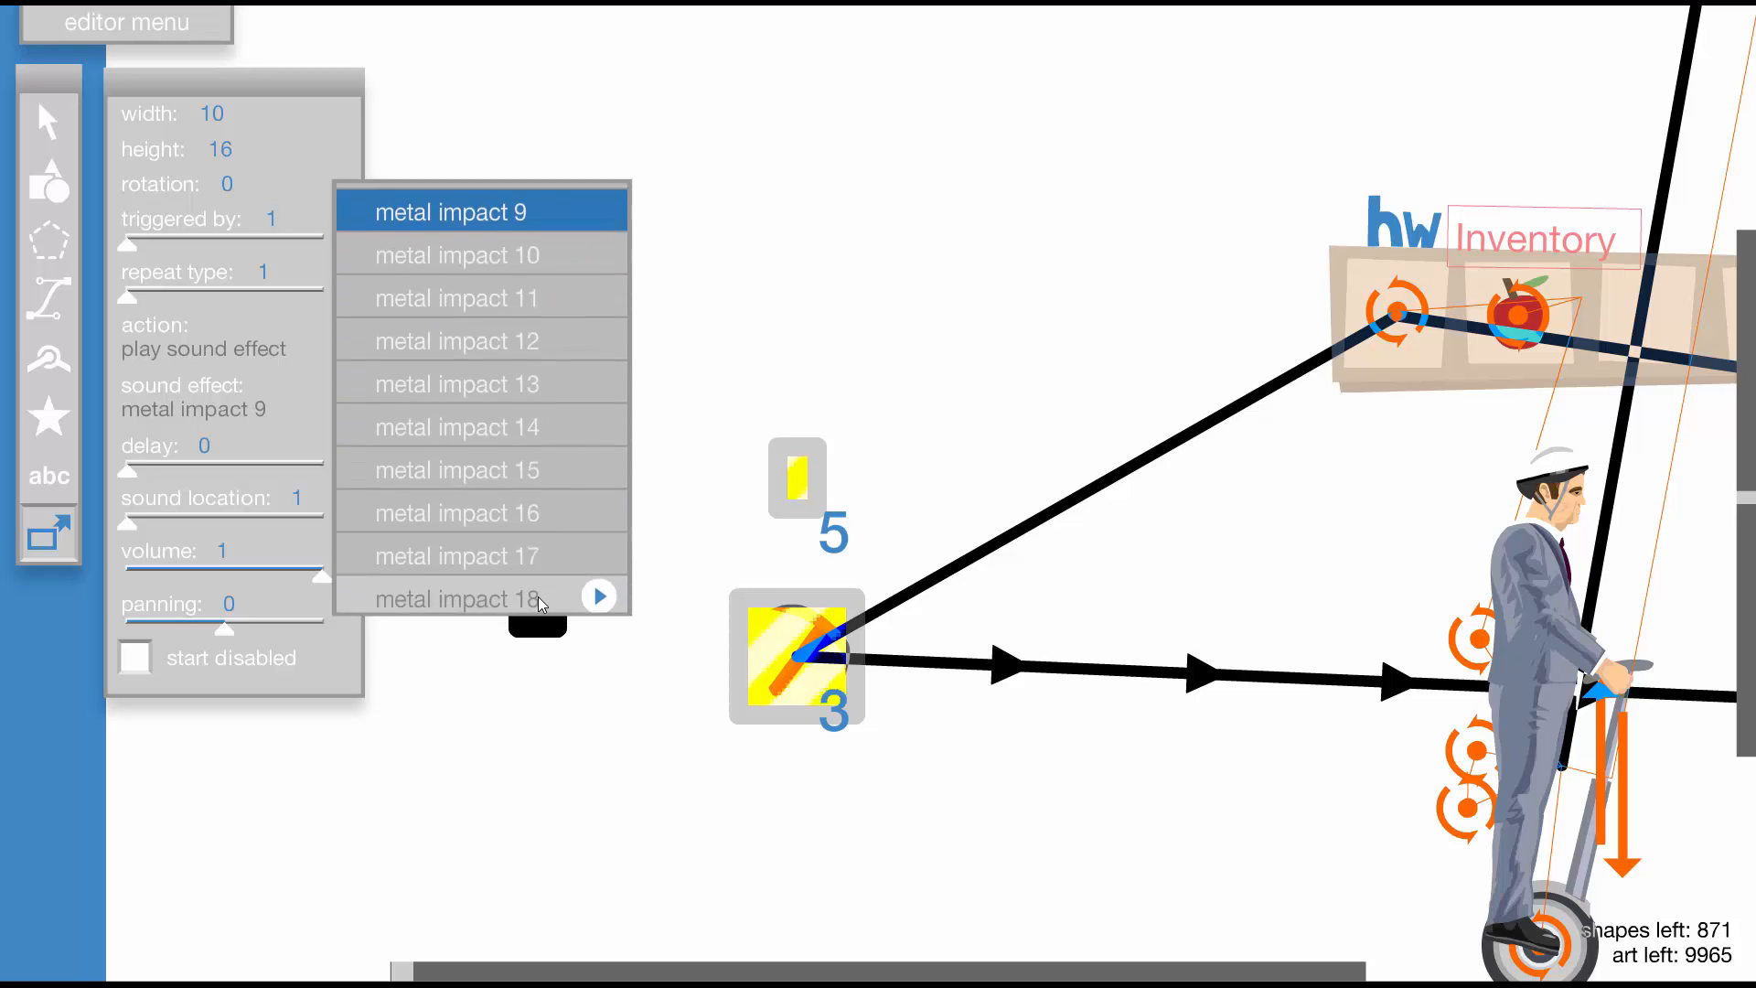
{"action": "left_click", "coordinate": [513, 377]}
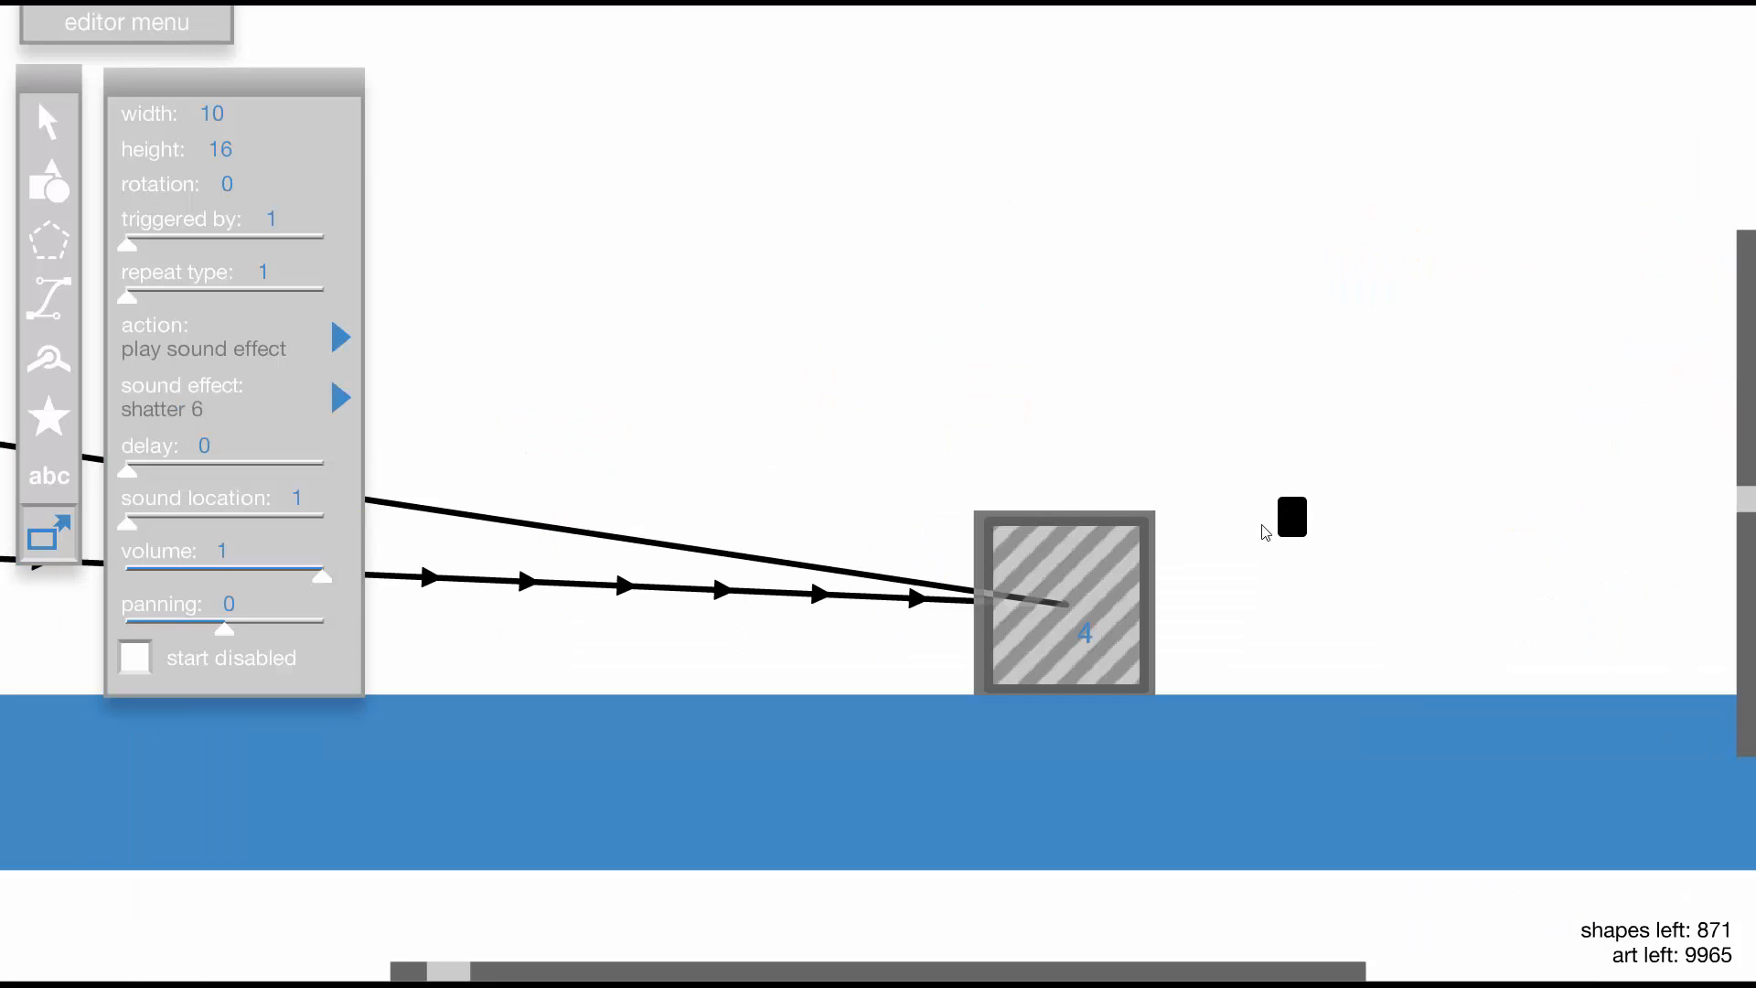
{"action": "left_click", "coordinate": [1051, 457]}
{"action": "left_click", "coordinate": [49, 126]}
Add the metal impact 9 sound trigger as a target of the pickaxe pickup trigger
{"action": "scroll", "coordinate": [539, 478], "scroll_direction": "down", "scroll_amount": 1}
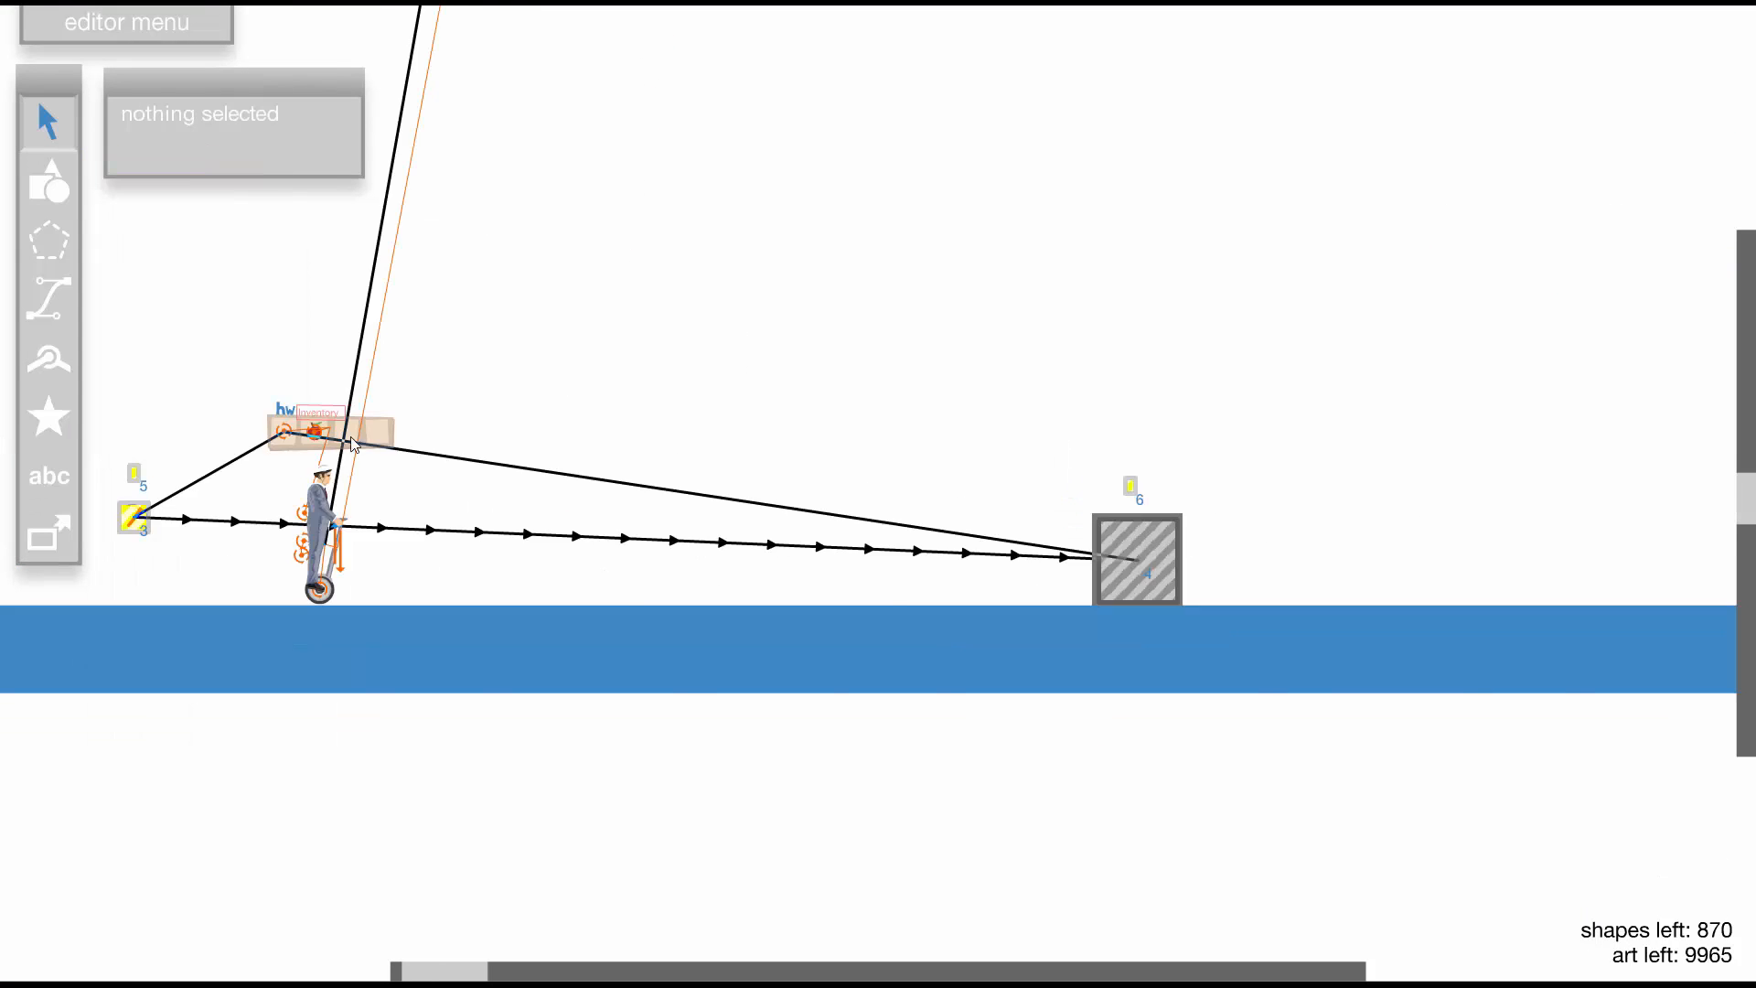
{"action": "scroll", "coordinate": [307, 437], "scroll_direction": "up", "scroll_amount": 1}
{"action": "scroll", "coordinate": [588, 629], "scroll_direction": "up", "scroll_amount": 1}
{"action": "left_click", "coordinate": [540, 672]}
{"action": "left_click", "coordinate": [239, 599]}
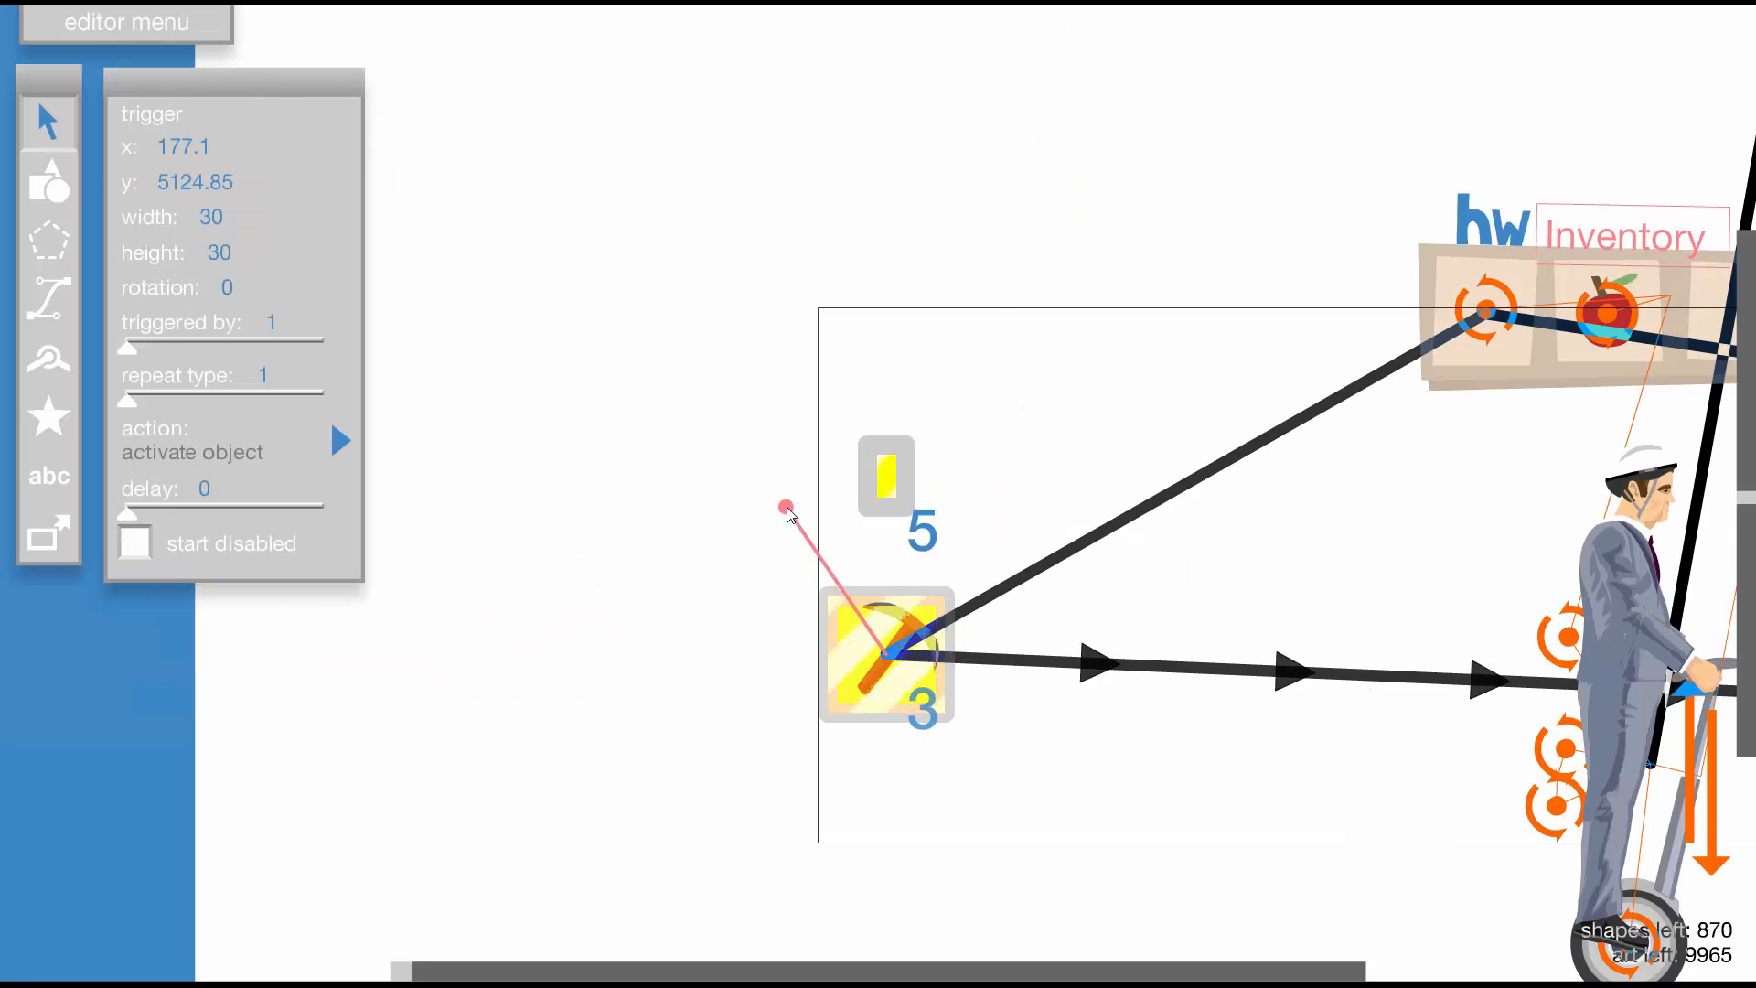
{"action": "left_click", "coordinate": [871, 478]}
Add the shatter 6 sound trigger as a target of the grey block's trigger
{"action": "scroll", "coordinate": [1232, 536], "scroll_direction": "down", "scroll_amount": 3}
{"action": "scroll", "coordinate": [784, 499], "scroll_direction": "up", "scroll_amount": 2}
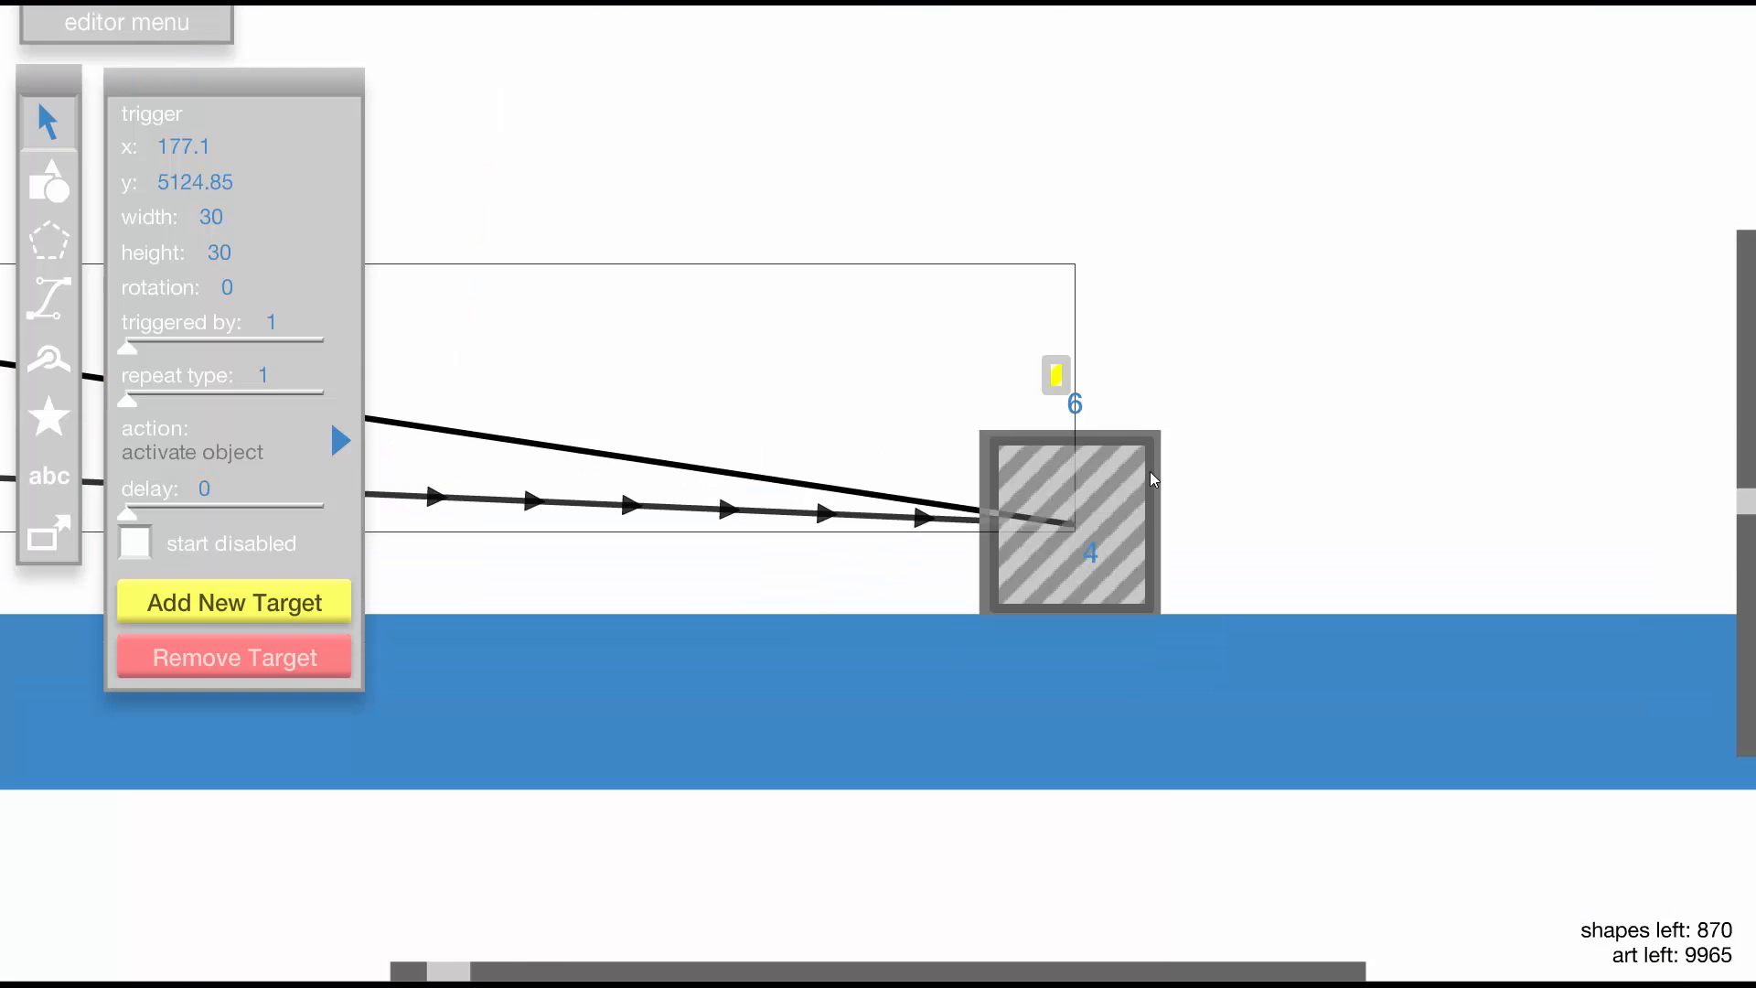
{"action": "left_click", "coordinate": [1135, 473]}
{"action": "left_click", "coordinate": [306, 660]}
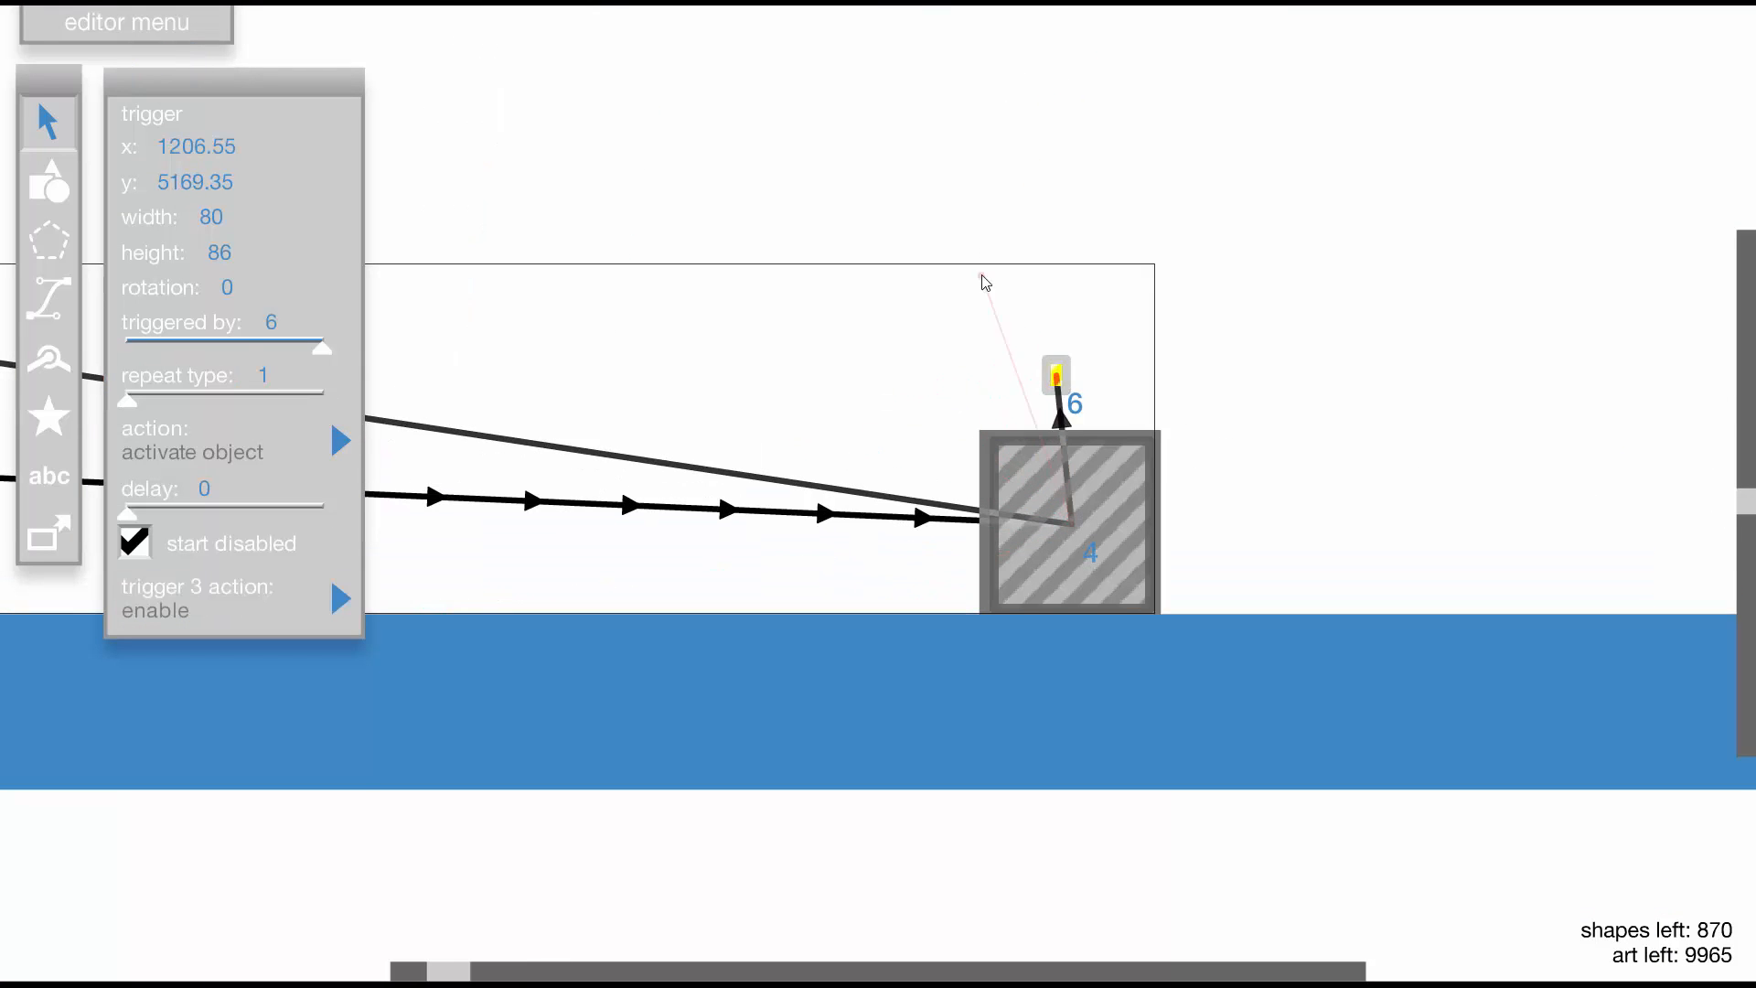
{"action": "left_click", "coordinate": [986, 283]}
Test-run the level with the new sound triggers, driving briefly near the pickaxe without collecting it
{"action": "scroll", "coordinate": [518, 494], "scroll_direction": "down", "scroll_amount": 3}
{"action": "scroll", "coordinate": [503, 494], "scroll_direction": "up", "scroll_amount": 2}
{"action": "left_click", "coordinate": [537, 410]}
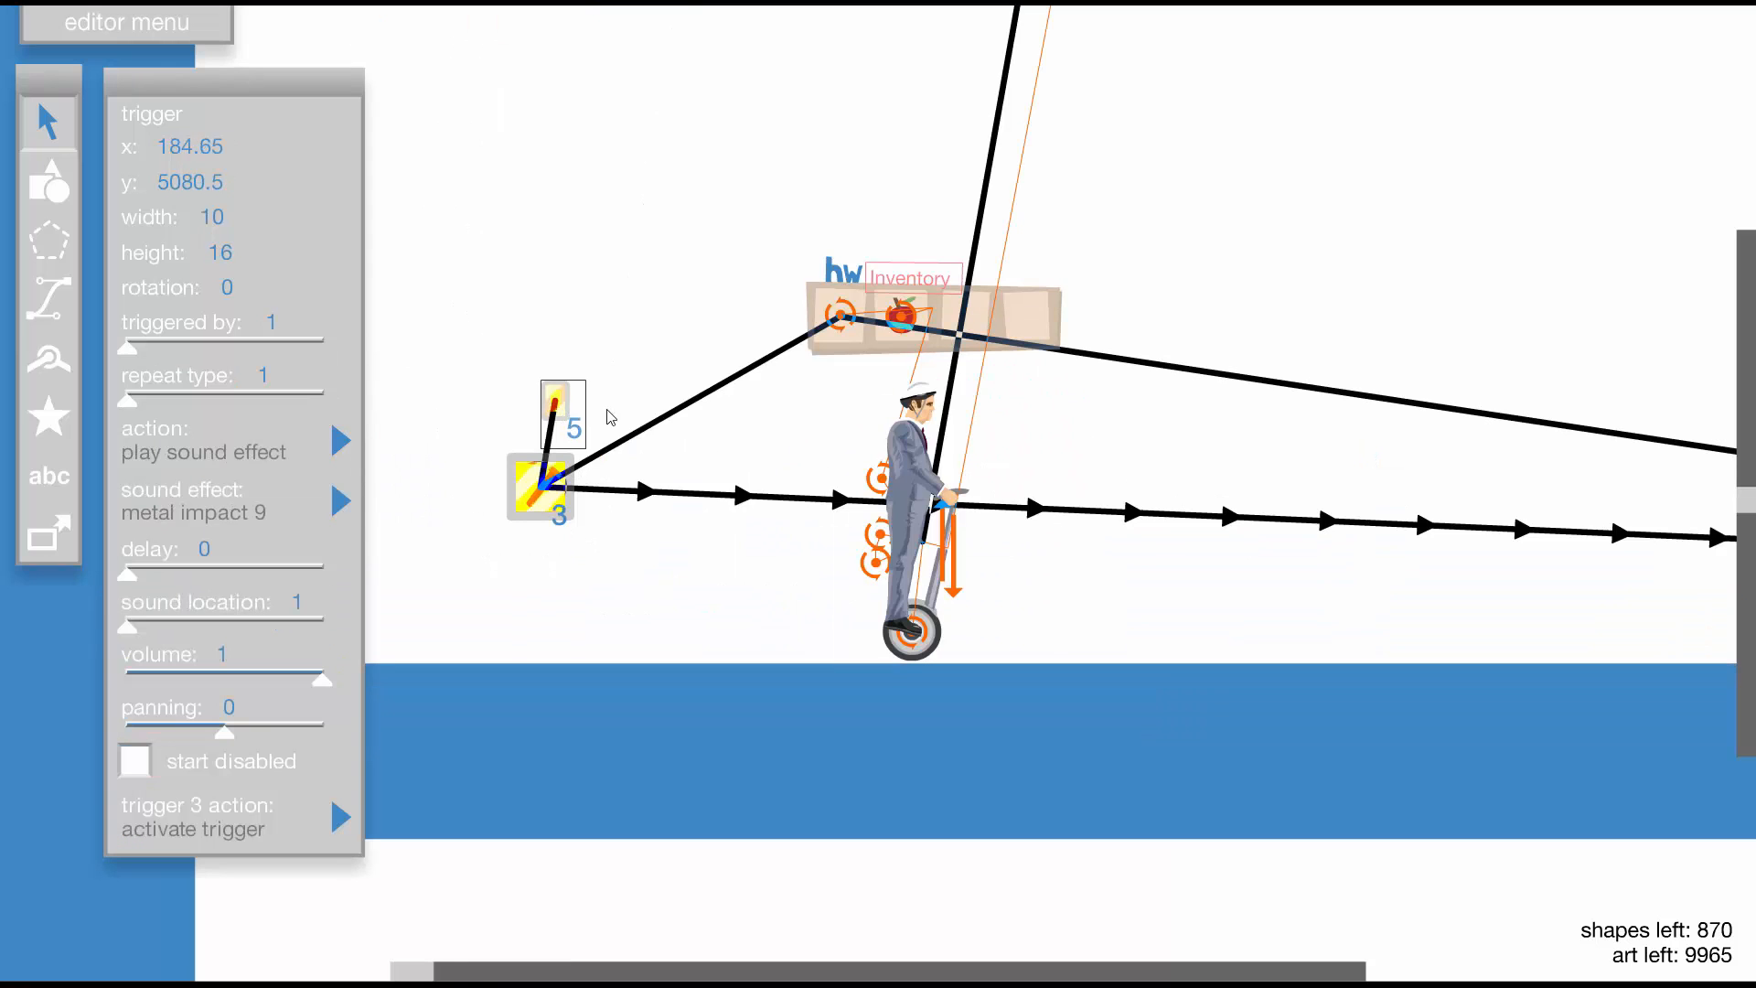
{"action": "key", "text": "t"}
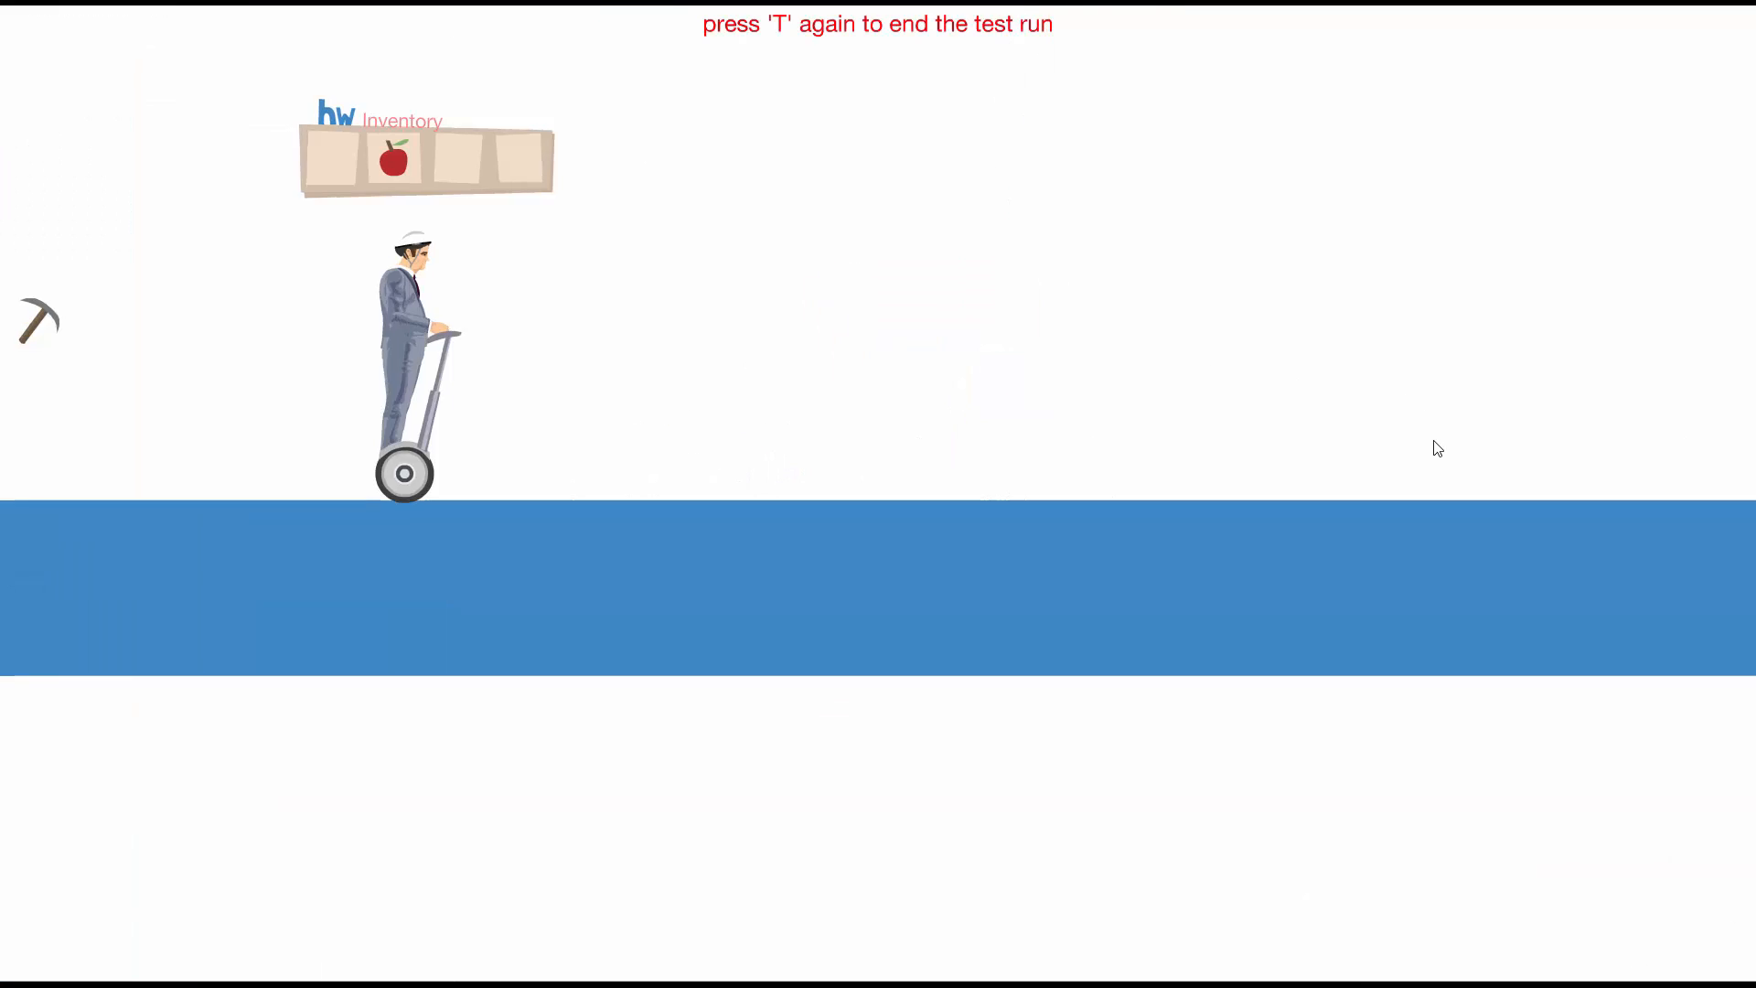
{"action": "key", "text": "Down"}
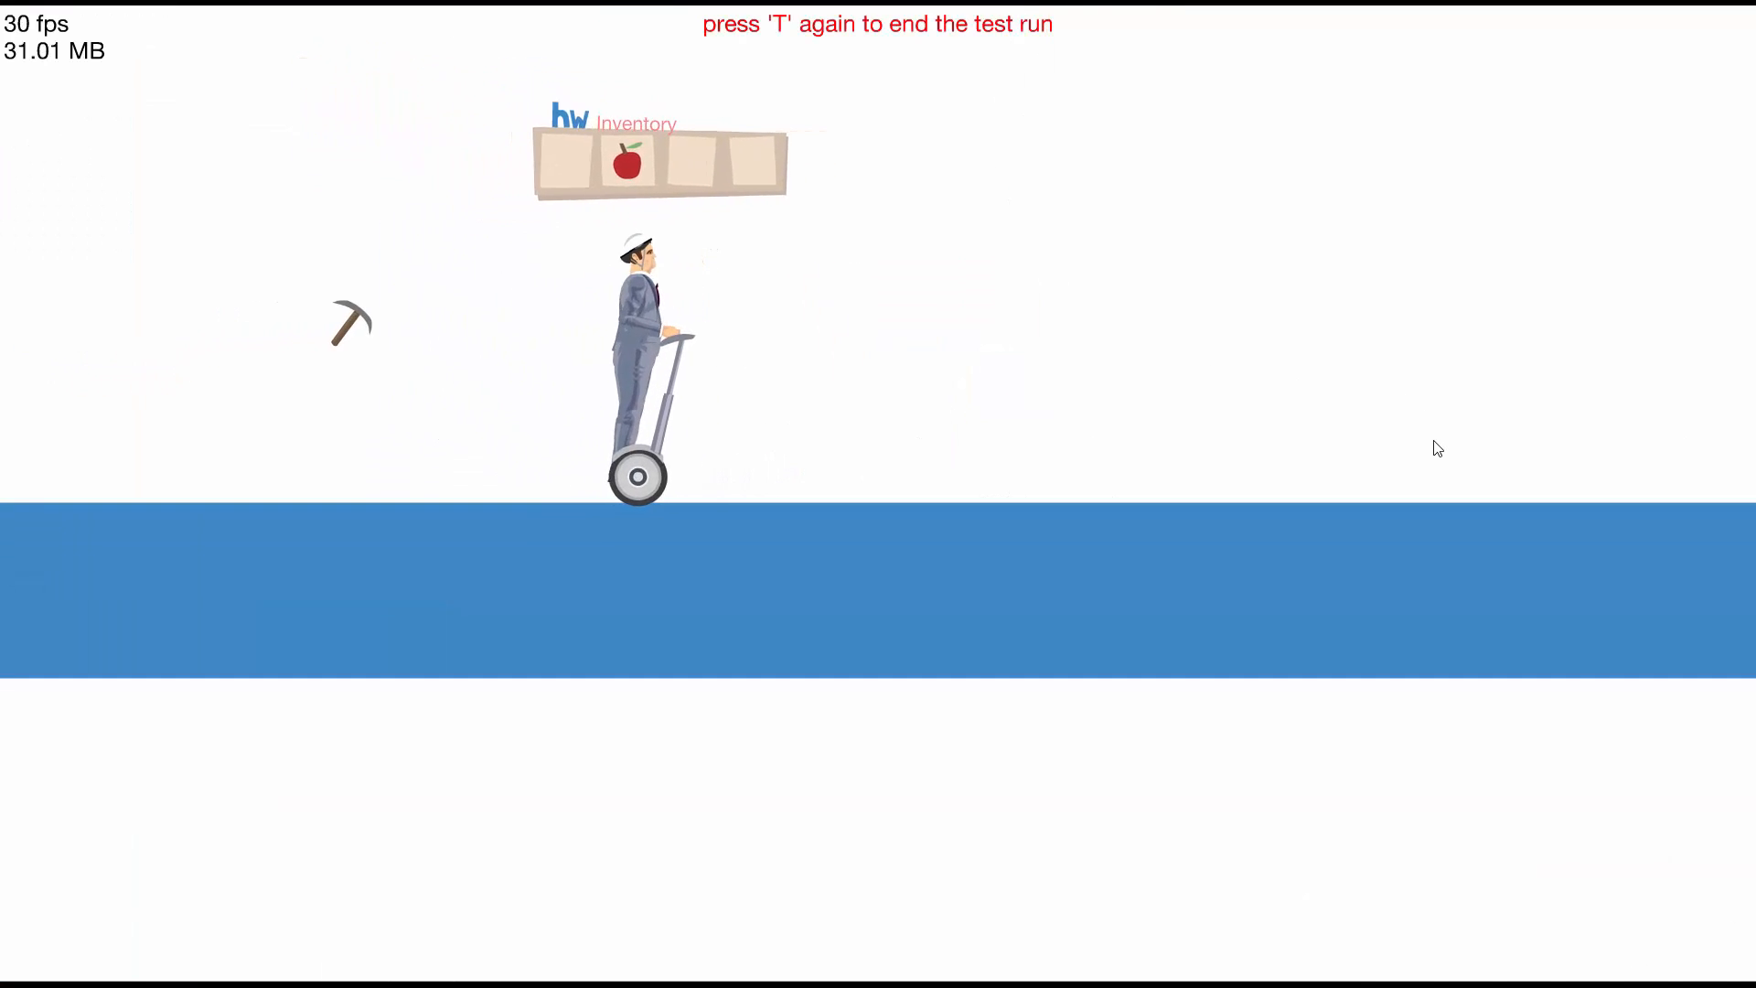
{"action": "key", "text": "Up"}
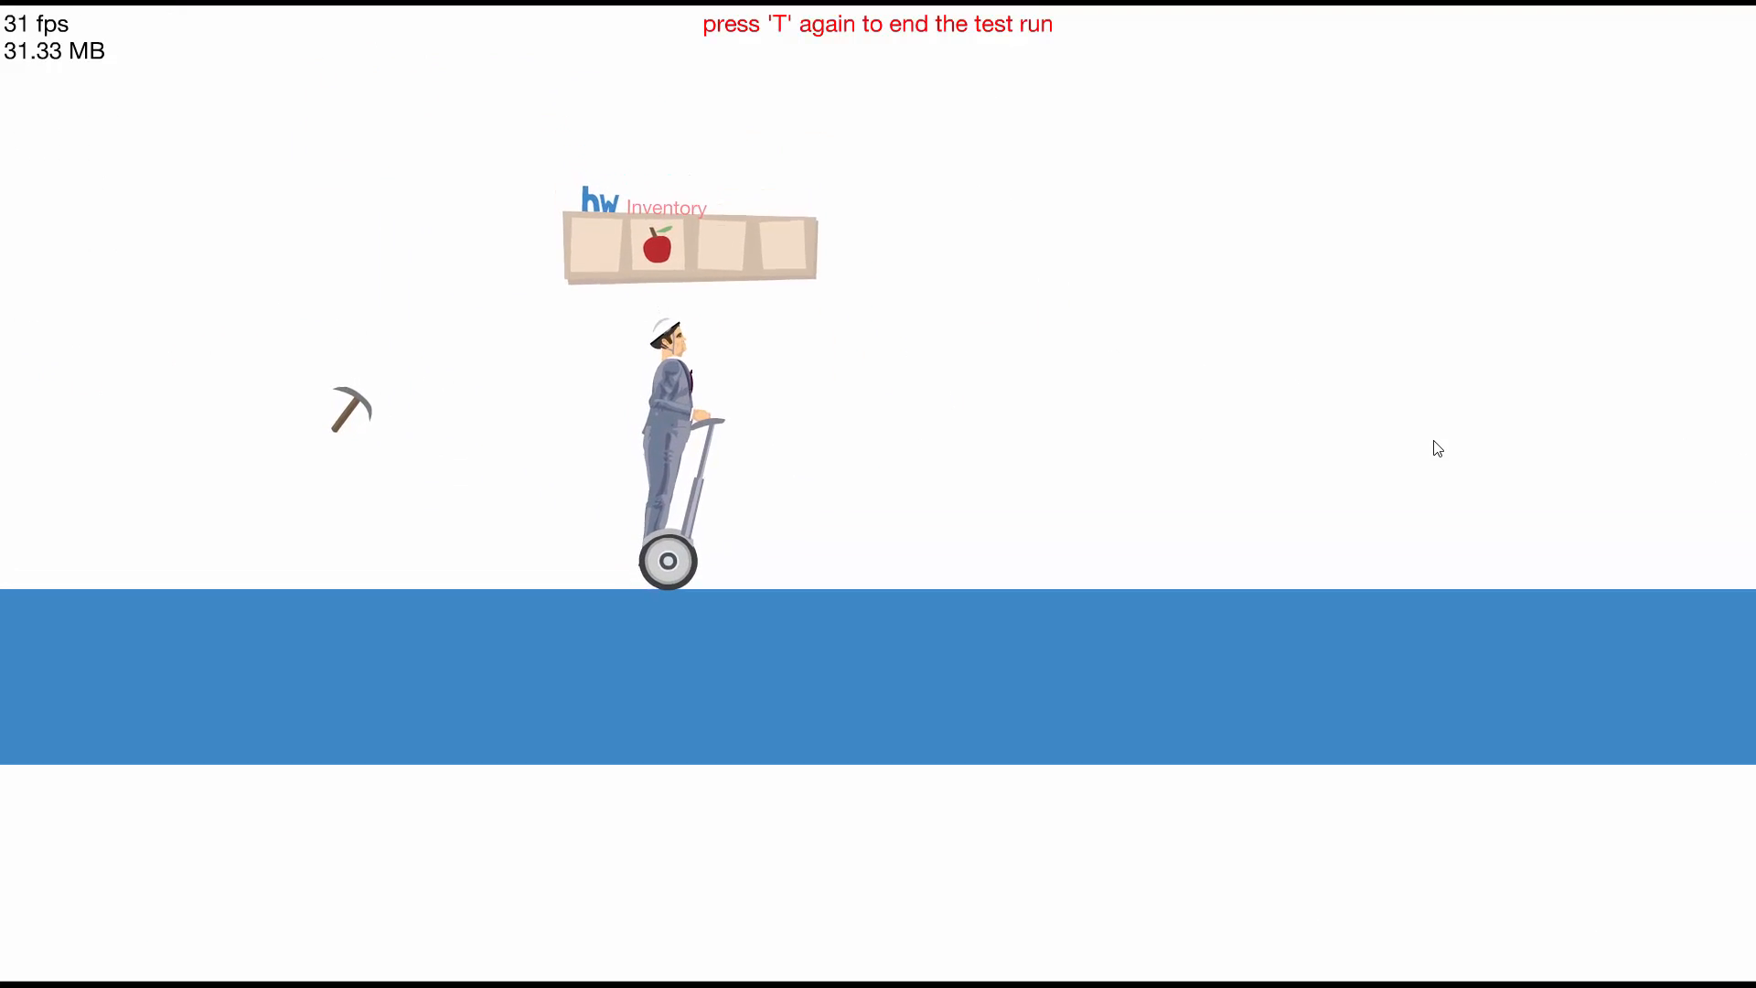
{"action": "key", "text": "t"}
Set the metal impact 9 sound trigger to be triggered only by other triggers (5)
{"action": "left_click_drag", "start_coordinate": [792, 445], "coordinate": [552, 370]}
{"action": "left_click_drag", "start_coordinate": [169, 355], "coordinate": [275, 350]}
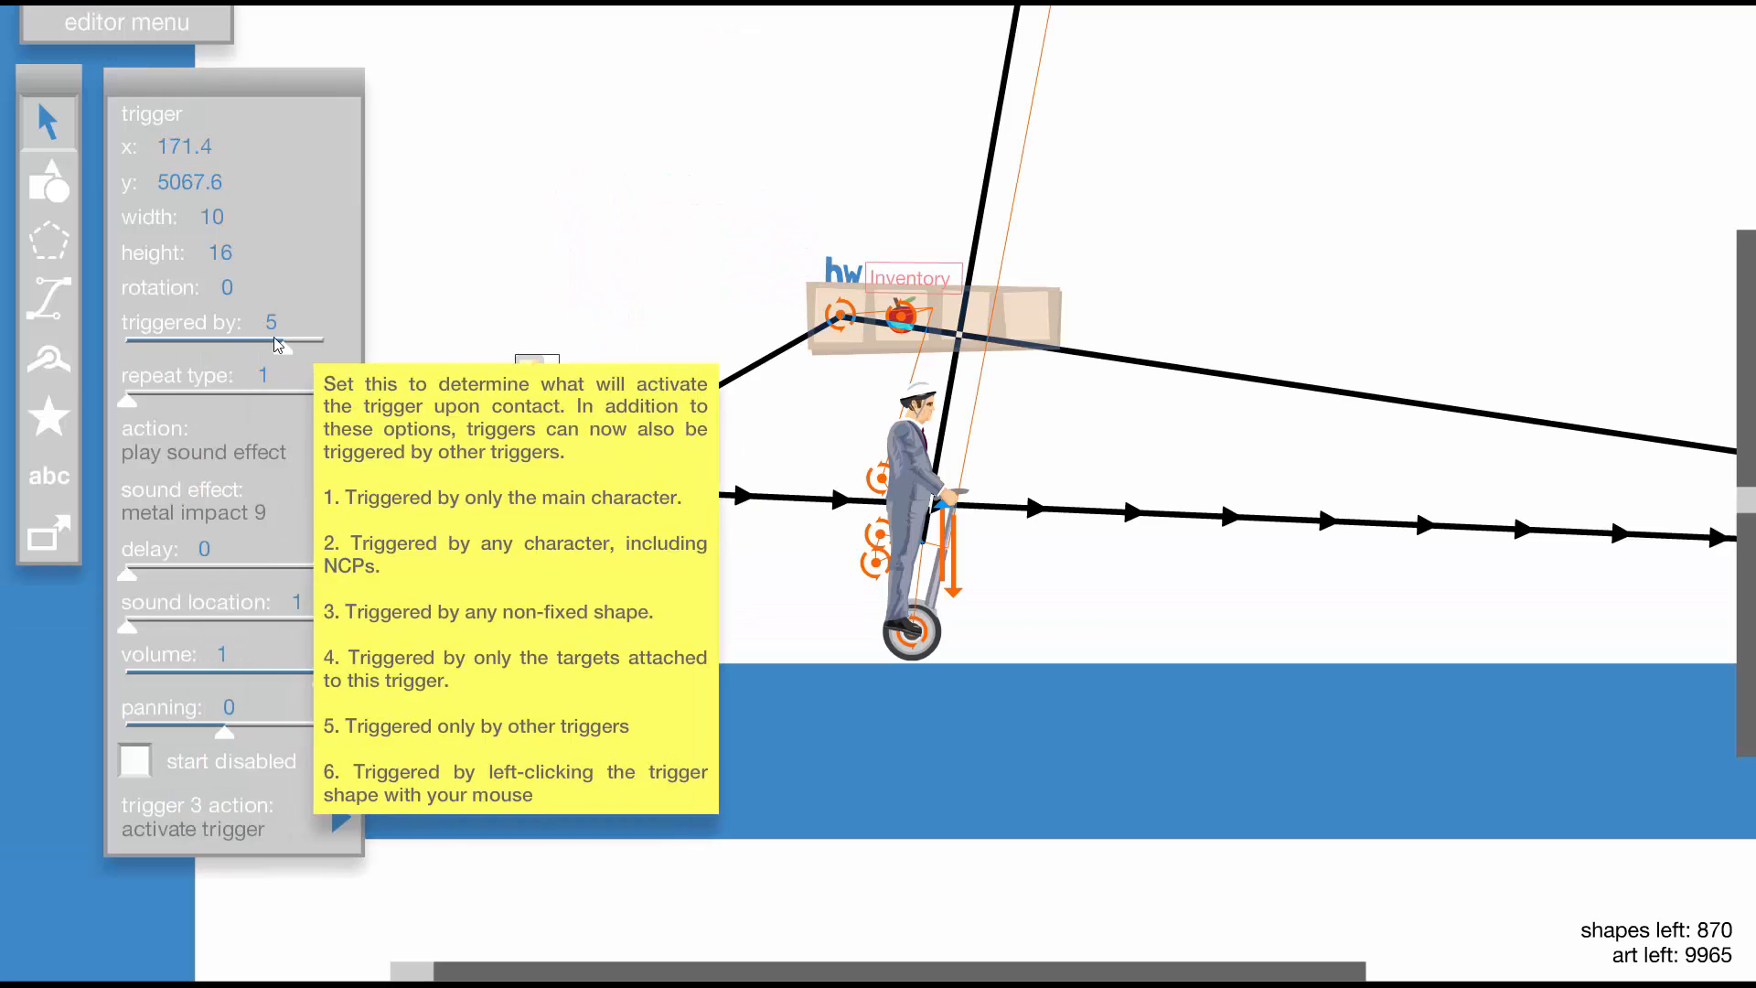
{"action": "left_click", "coordinate": [1290, 267]}
Test-run the level with the metal impact sound trigger placed between the pickaxe and the character, and return it above the pickup trigger
{"action": "key", "text": "t"}
{"action": "key", "text": "t"}
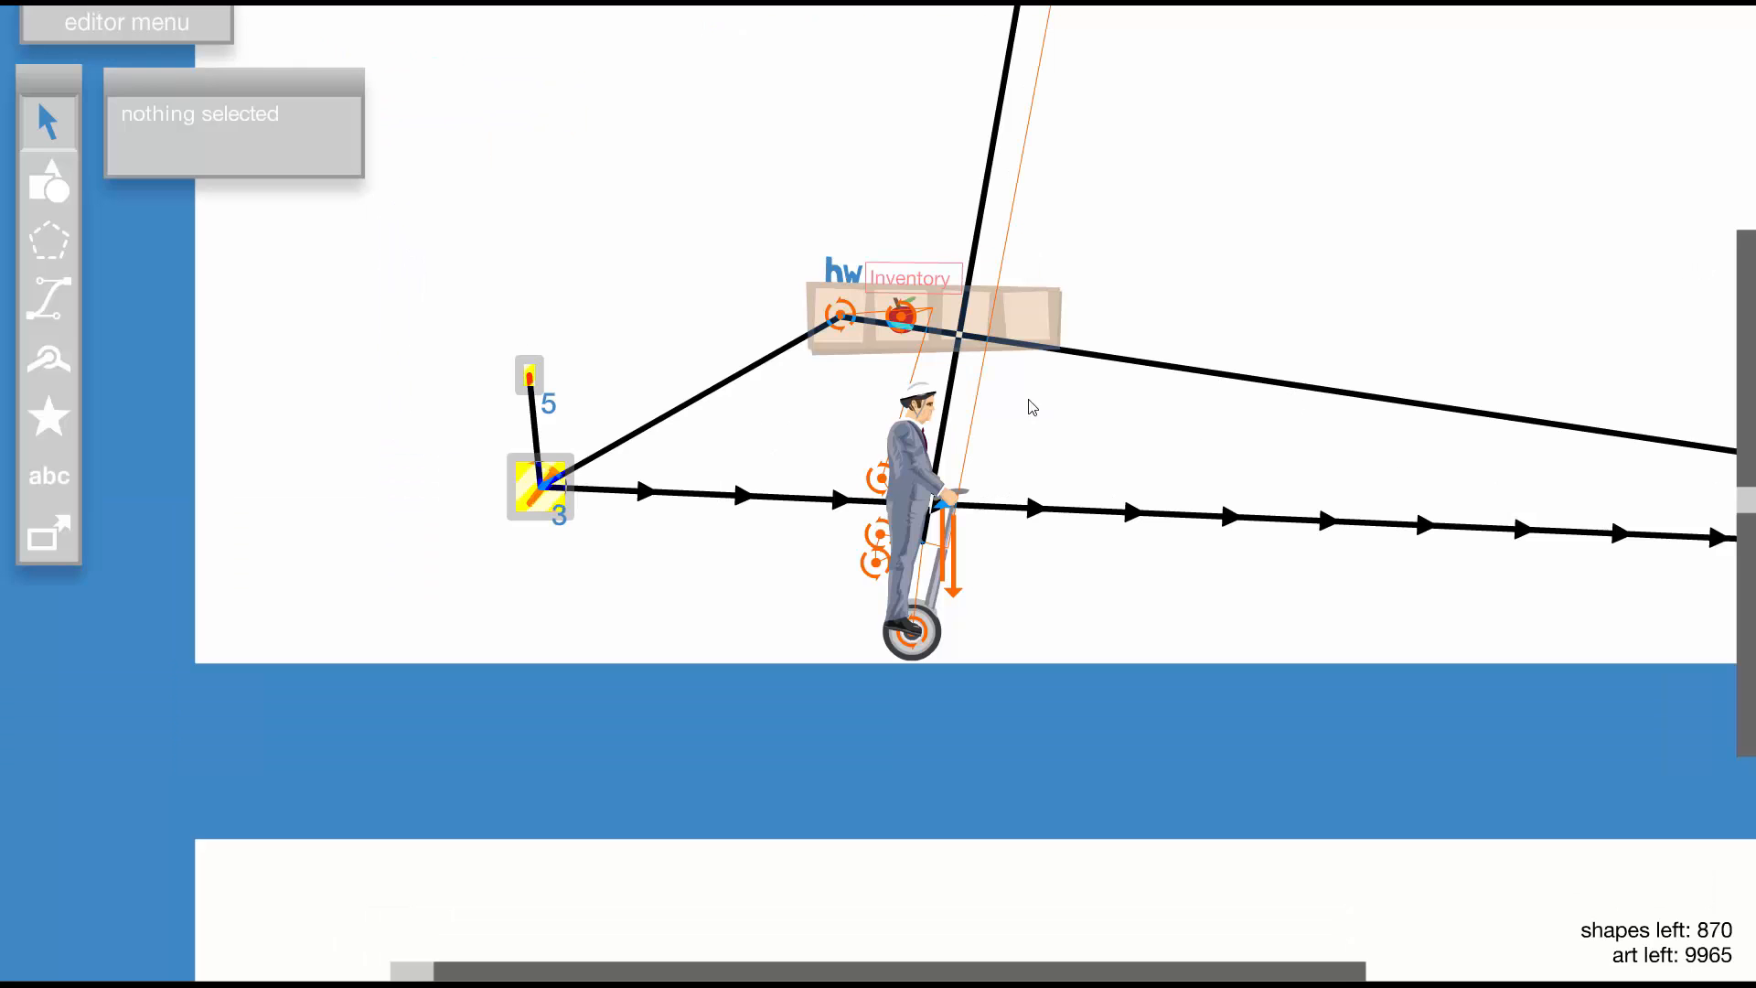
{"action": "left_click_drag", "start_coordinate": [548, 380], "coordinate": [758, 448]}
{"action": "key", "text": "t"}
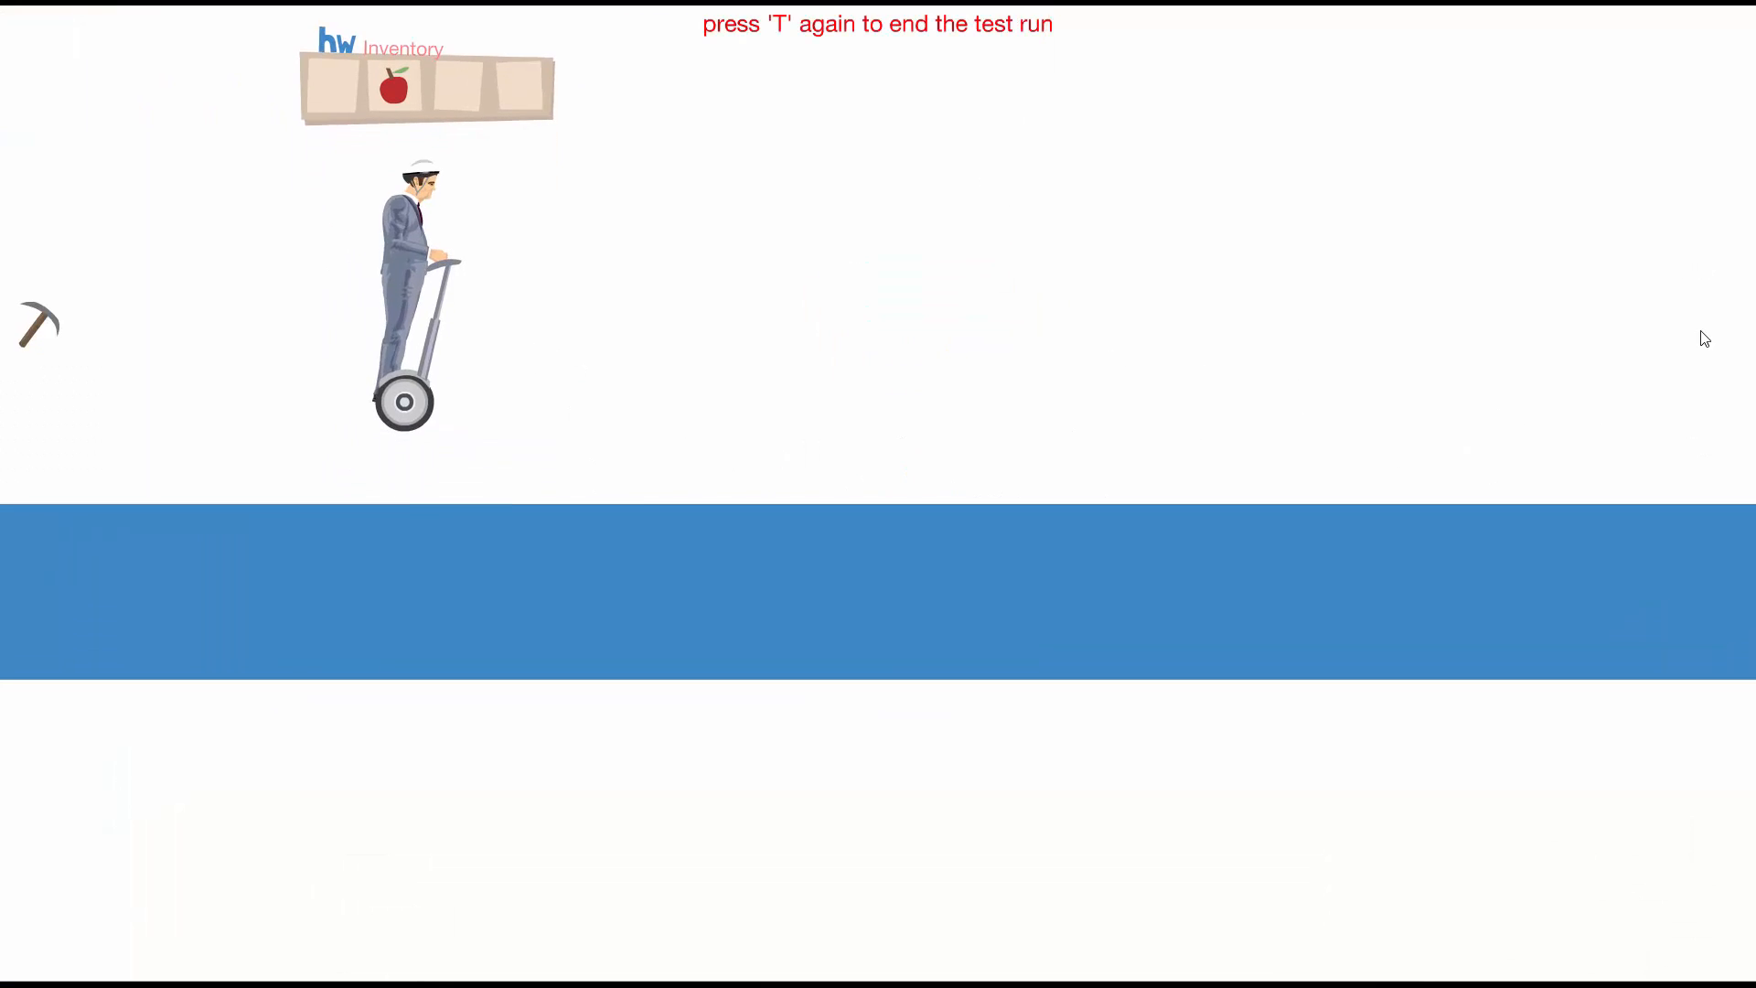
{"action": "key", "text": "t"}
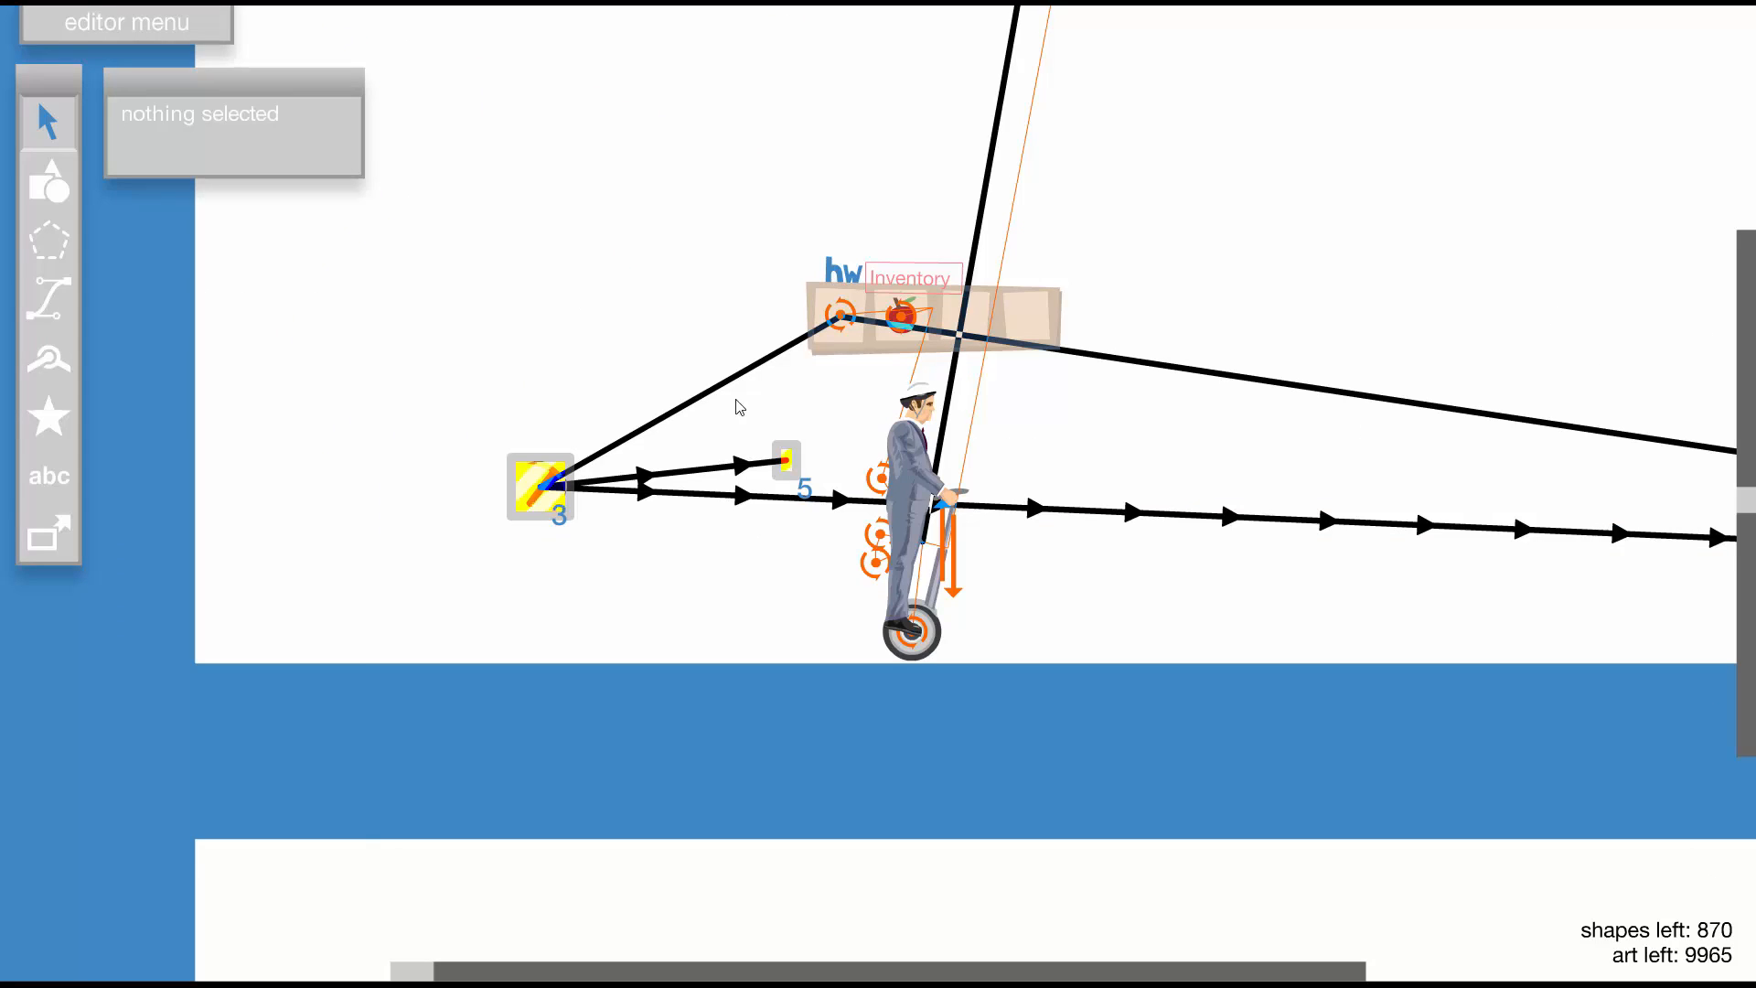
{"action": "left_click_drag", "start_coordinate": [788, 462], "coordinate": [551, 338]}
Test-run the level, driving the character back to the pickaxe to check the pickup sound
{"action": "key", "text": "t"}
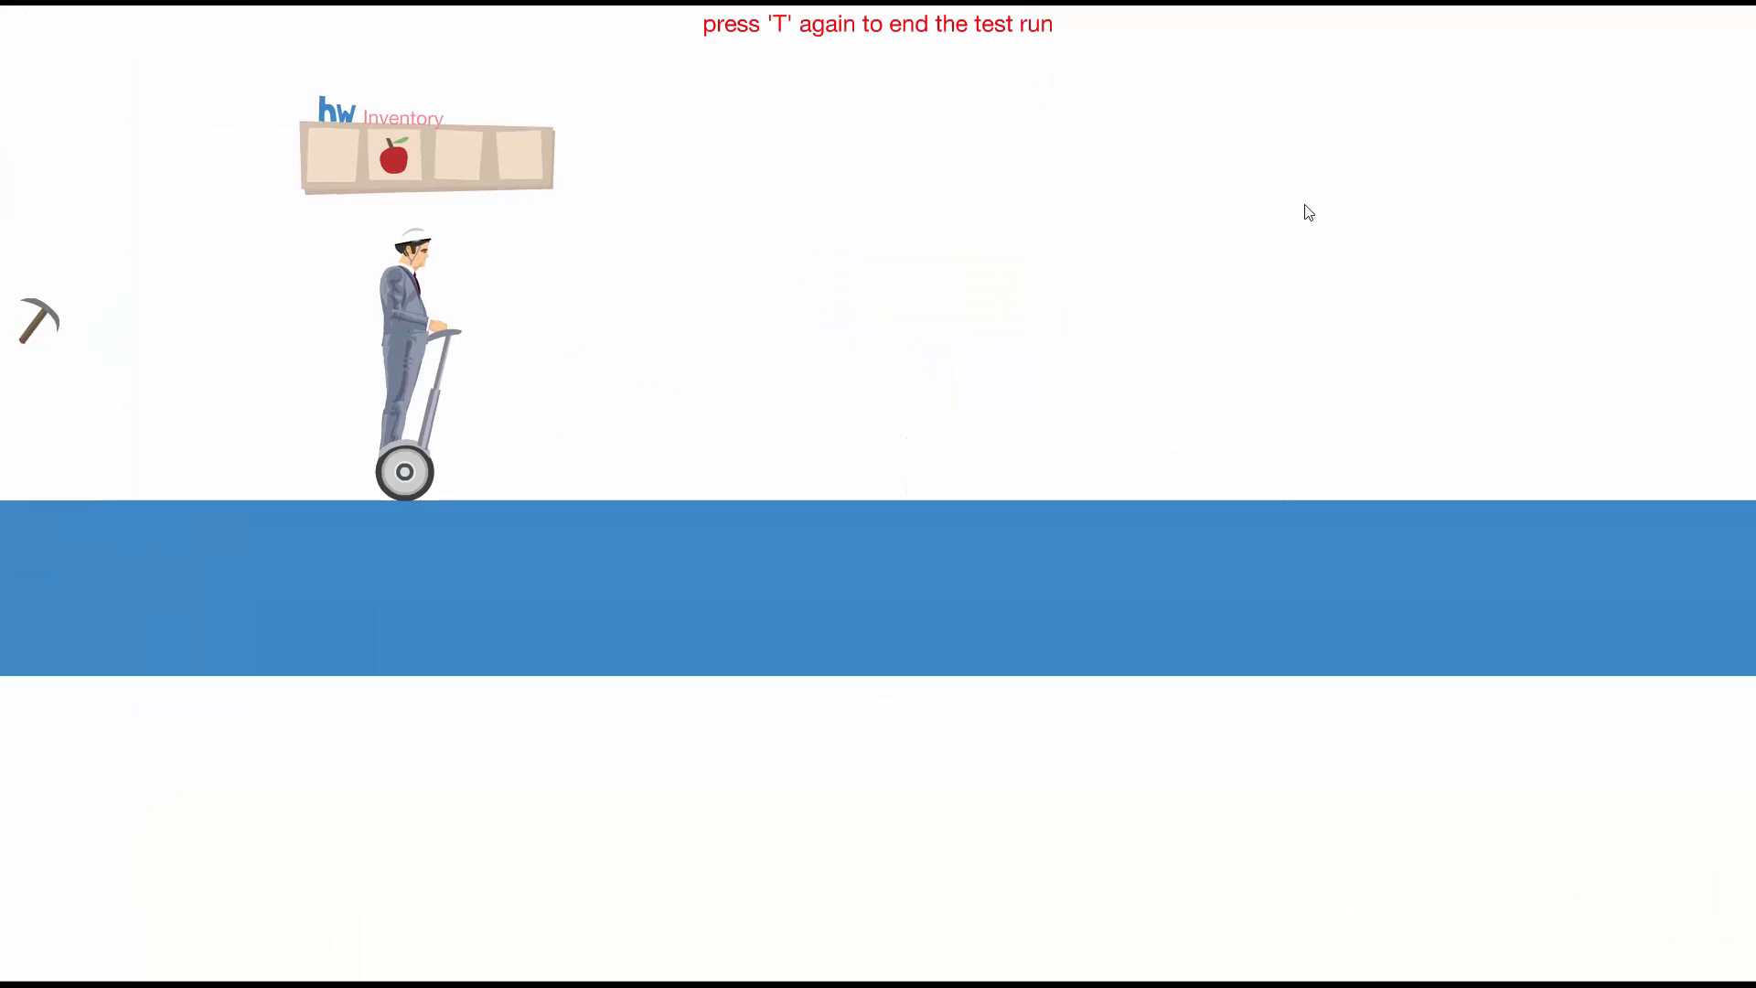
{"action": "key", "text": "space"}
{"action": "key", "text": "Left"}
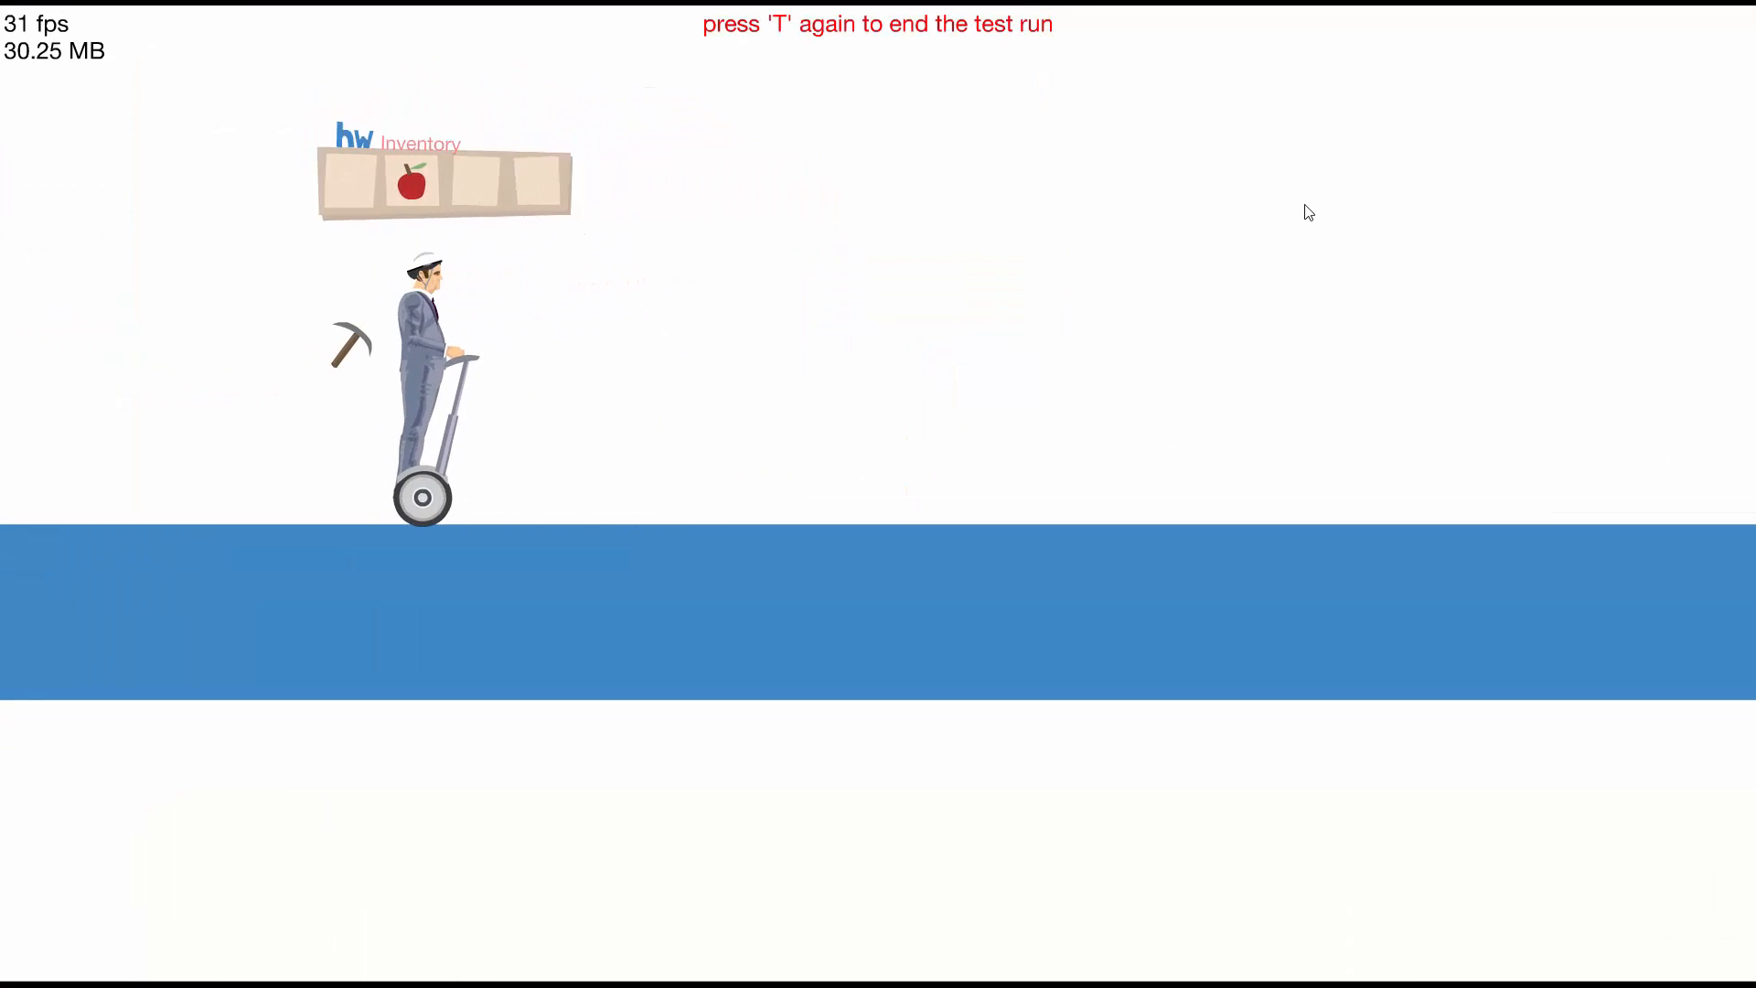
{"action": "key", "text": "t"}
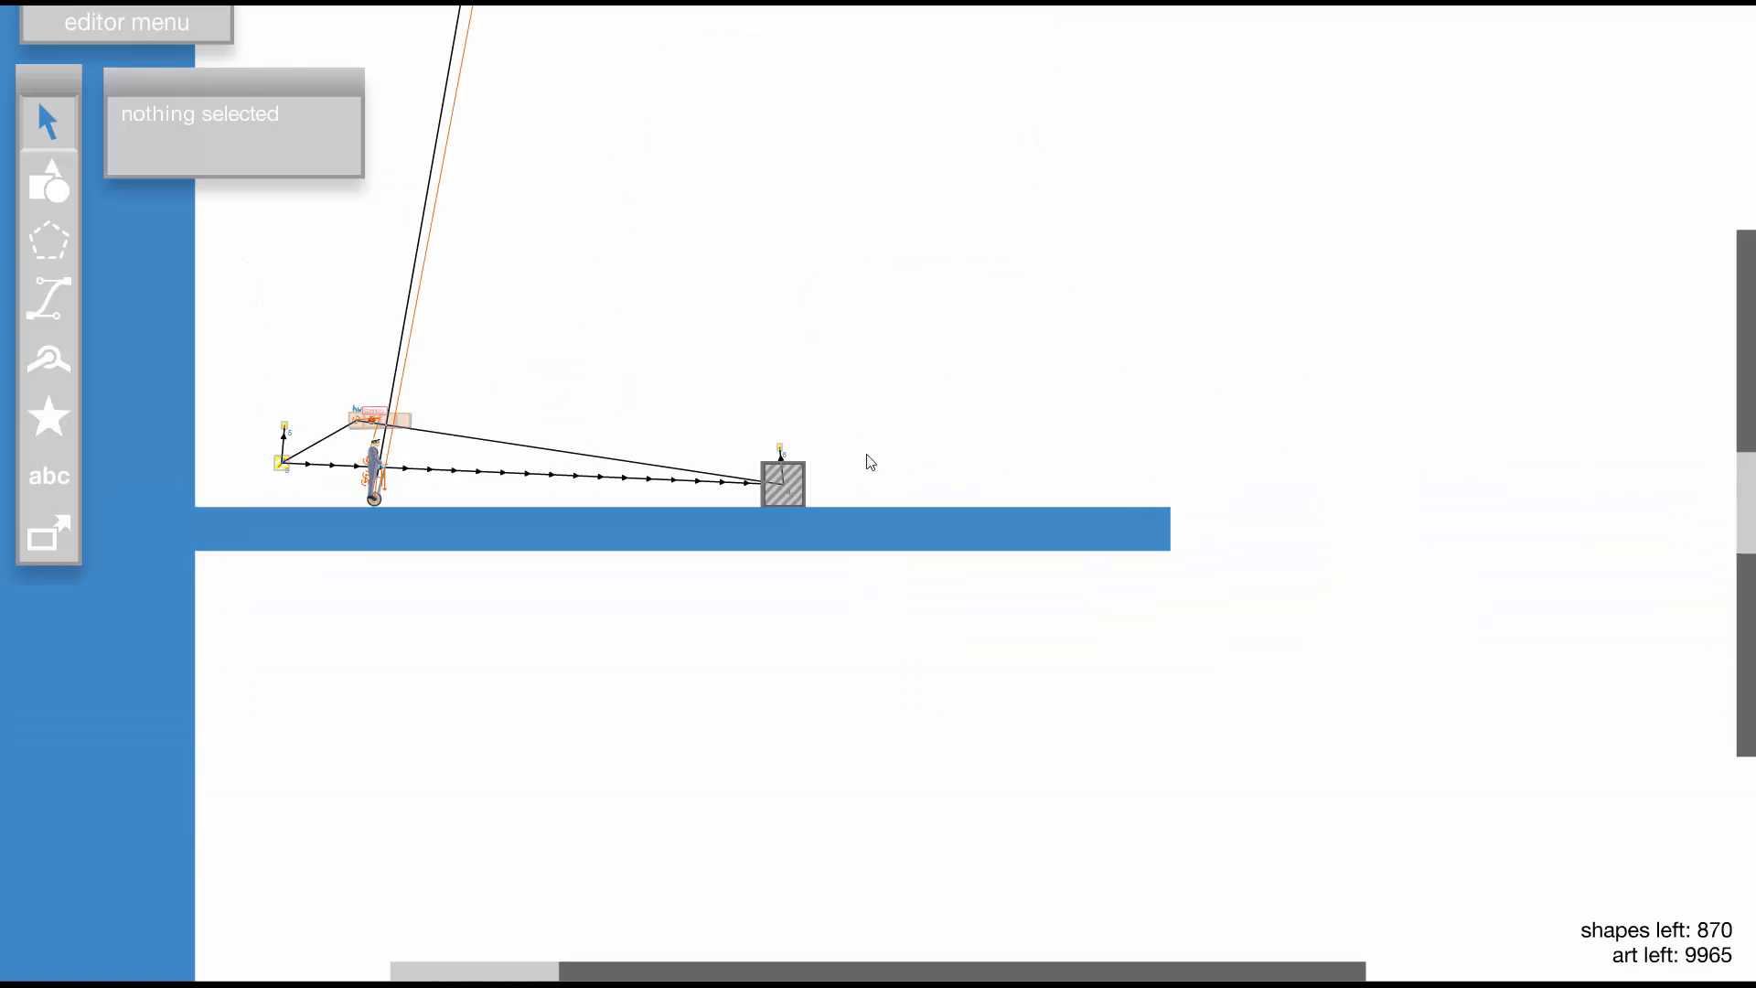
Test-run the level, collecting the pickaxe and breaking the grey block with it to check both sounds
{"action": "left_click", "coordinate": [782, 452]}
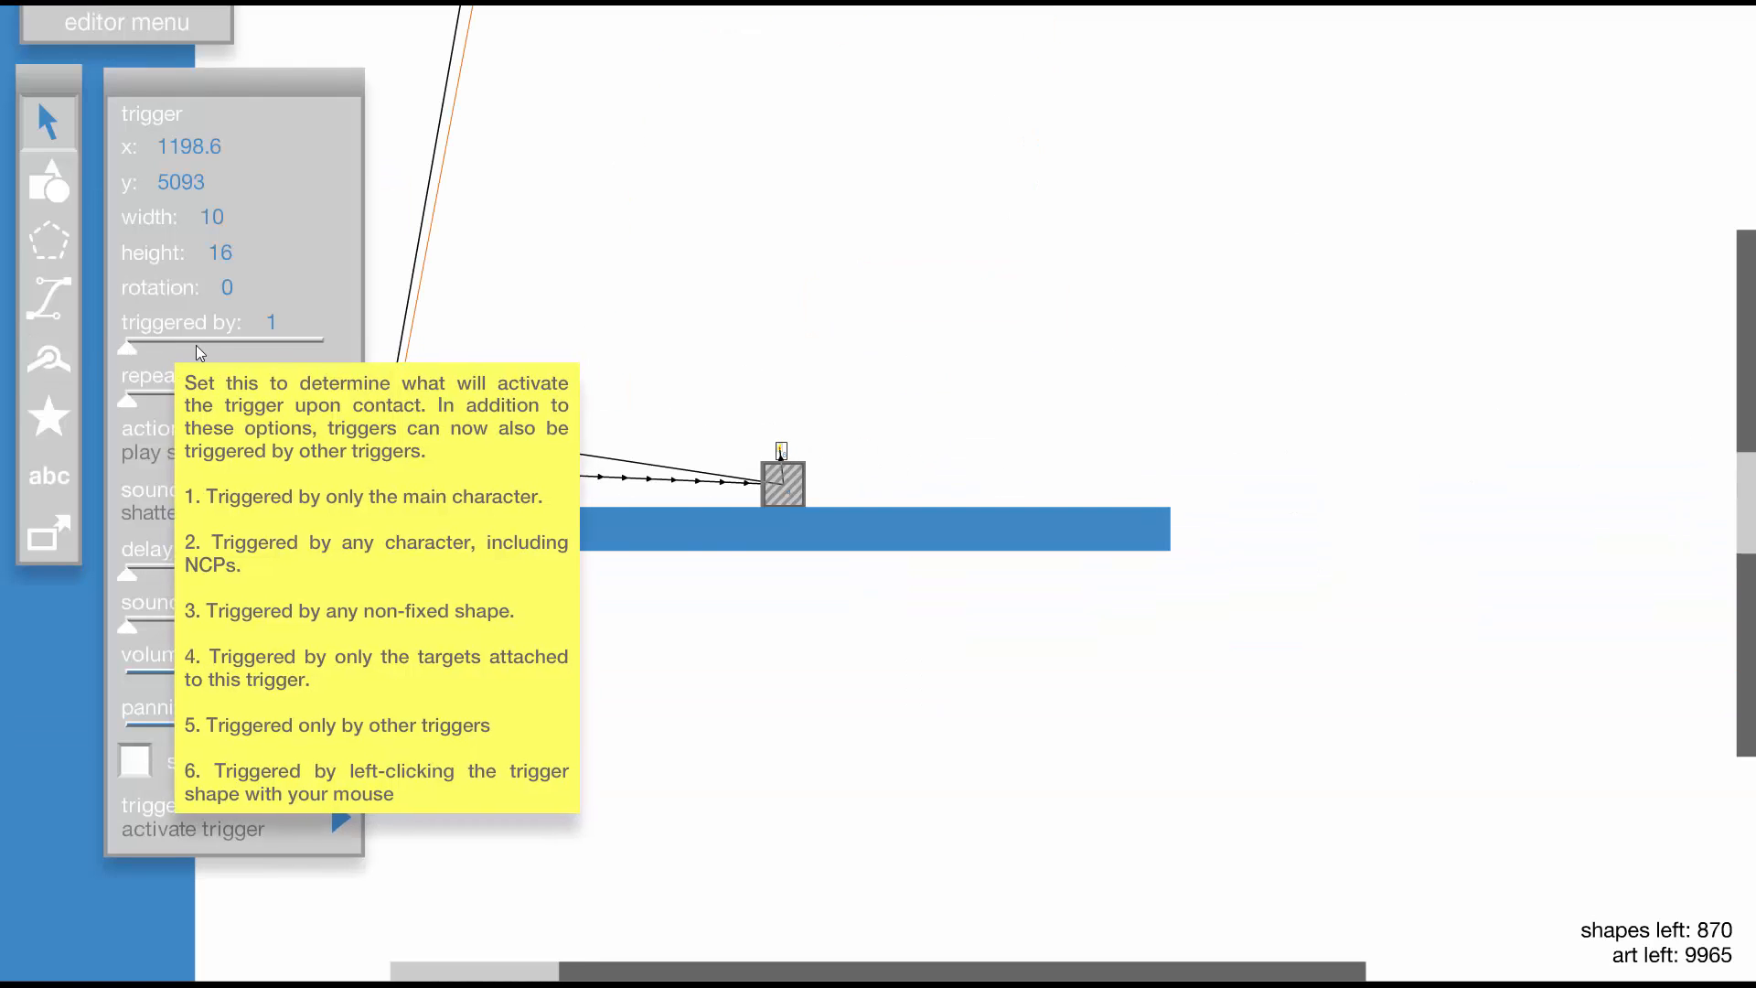
{"action": "key", "text": "t"}
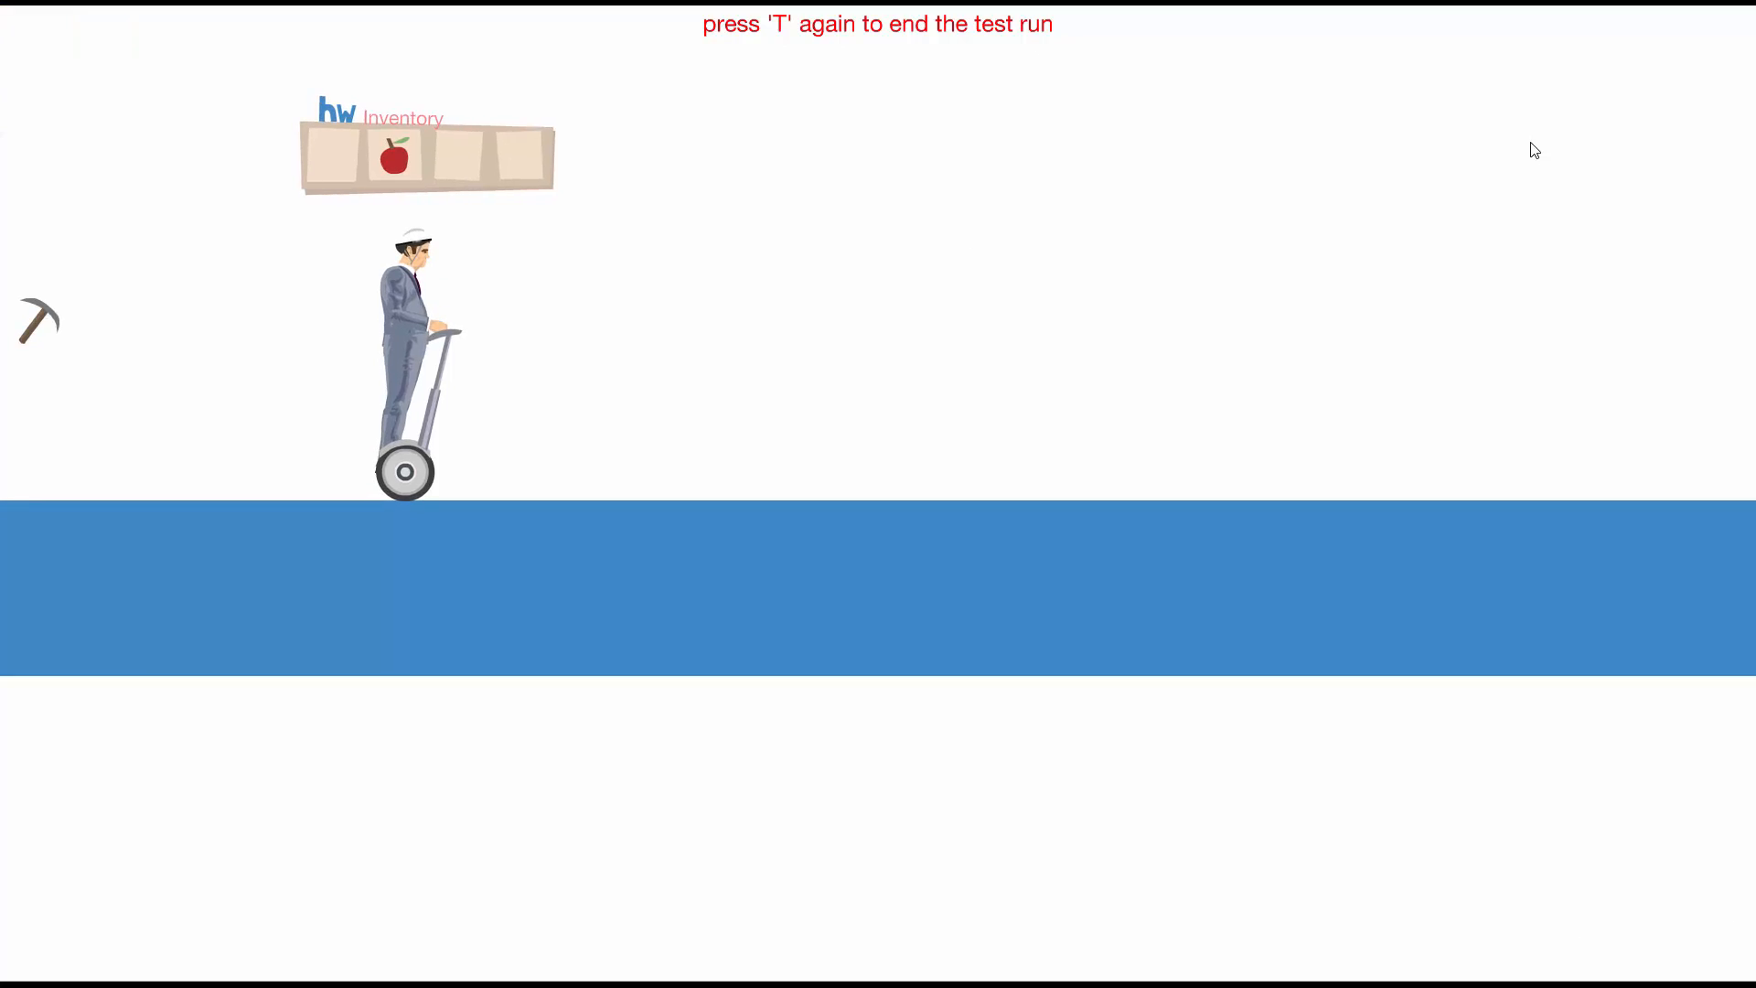
{"action": "key", "text": "space"}
{"action": "key", "text": "Down"}
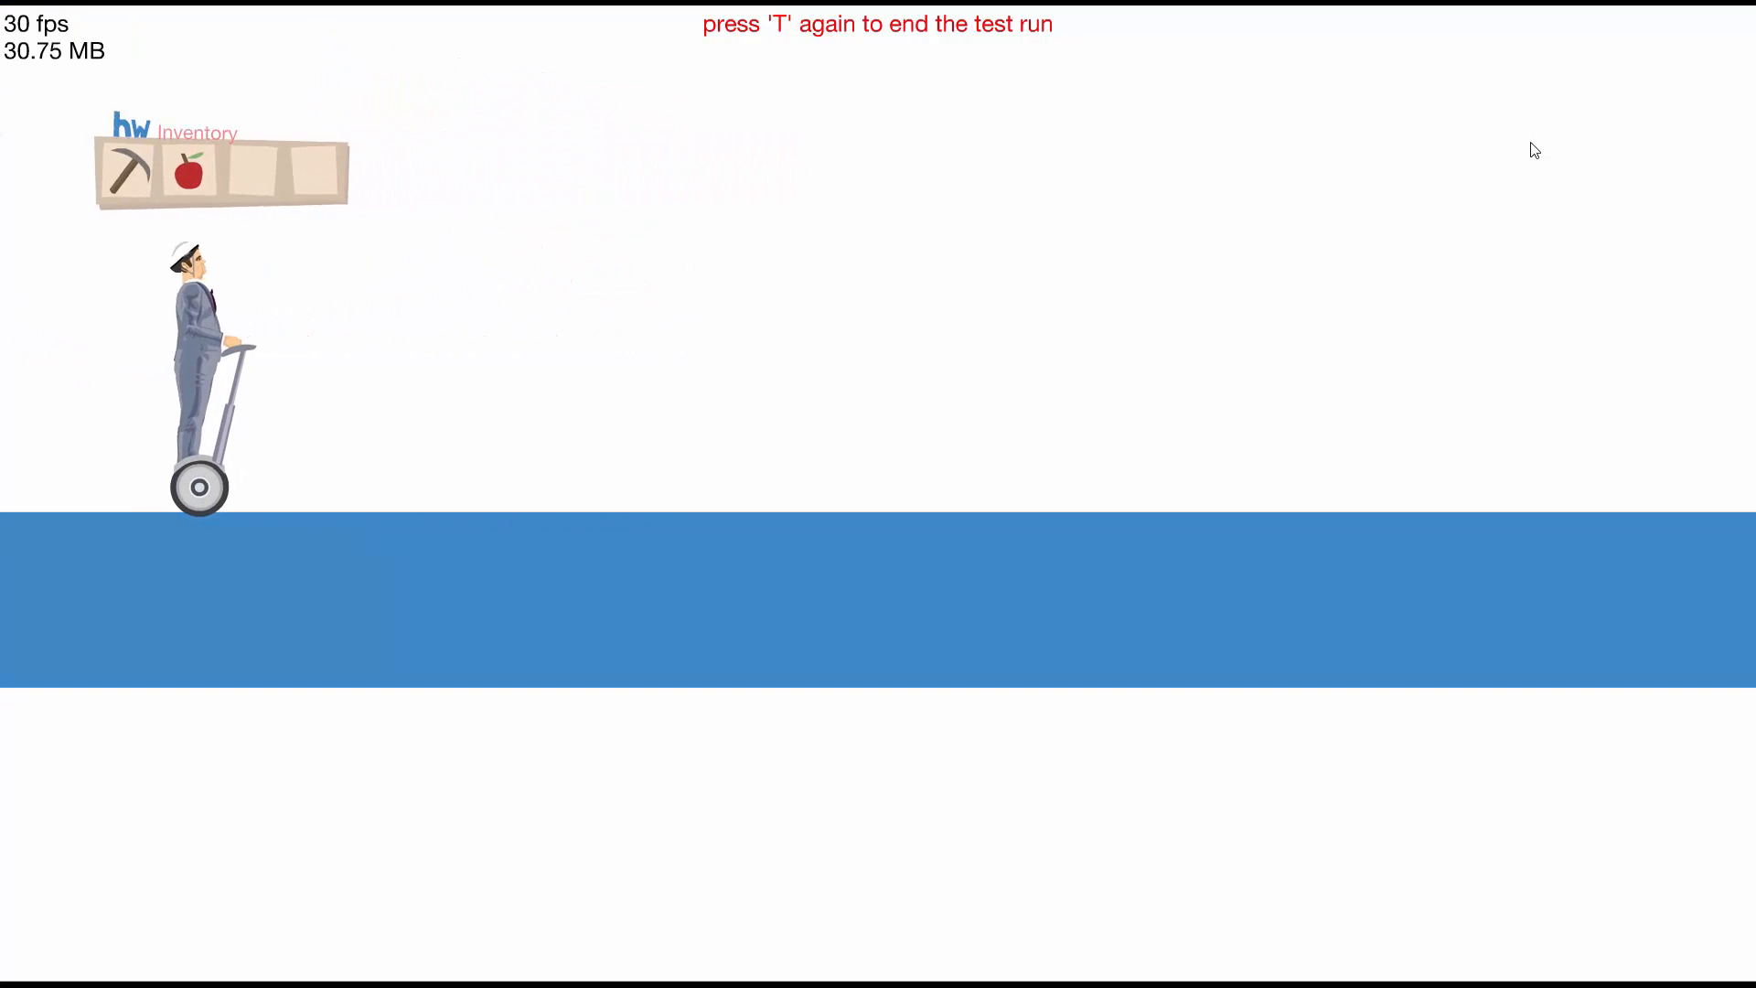
{"action": "key", "text": "Up"}
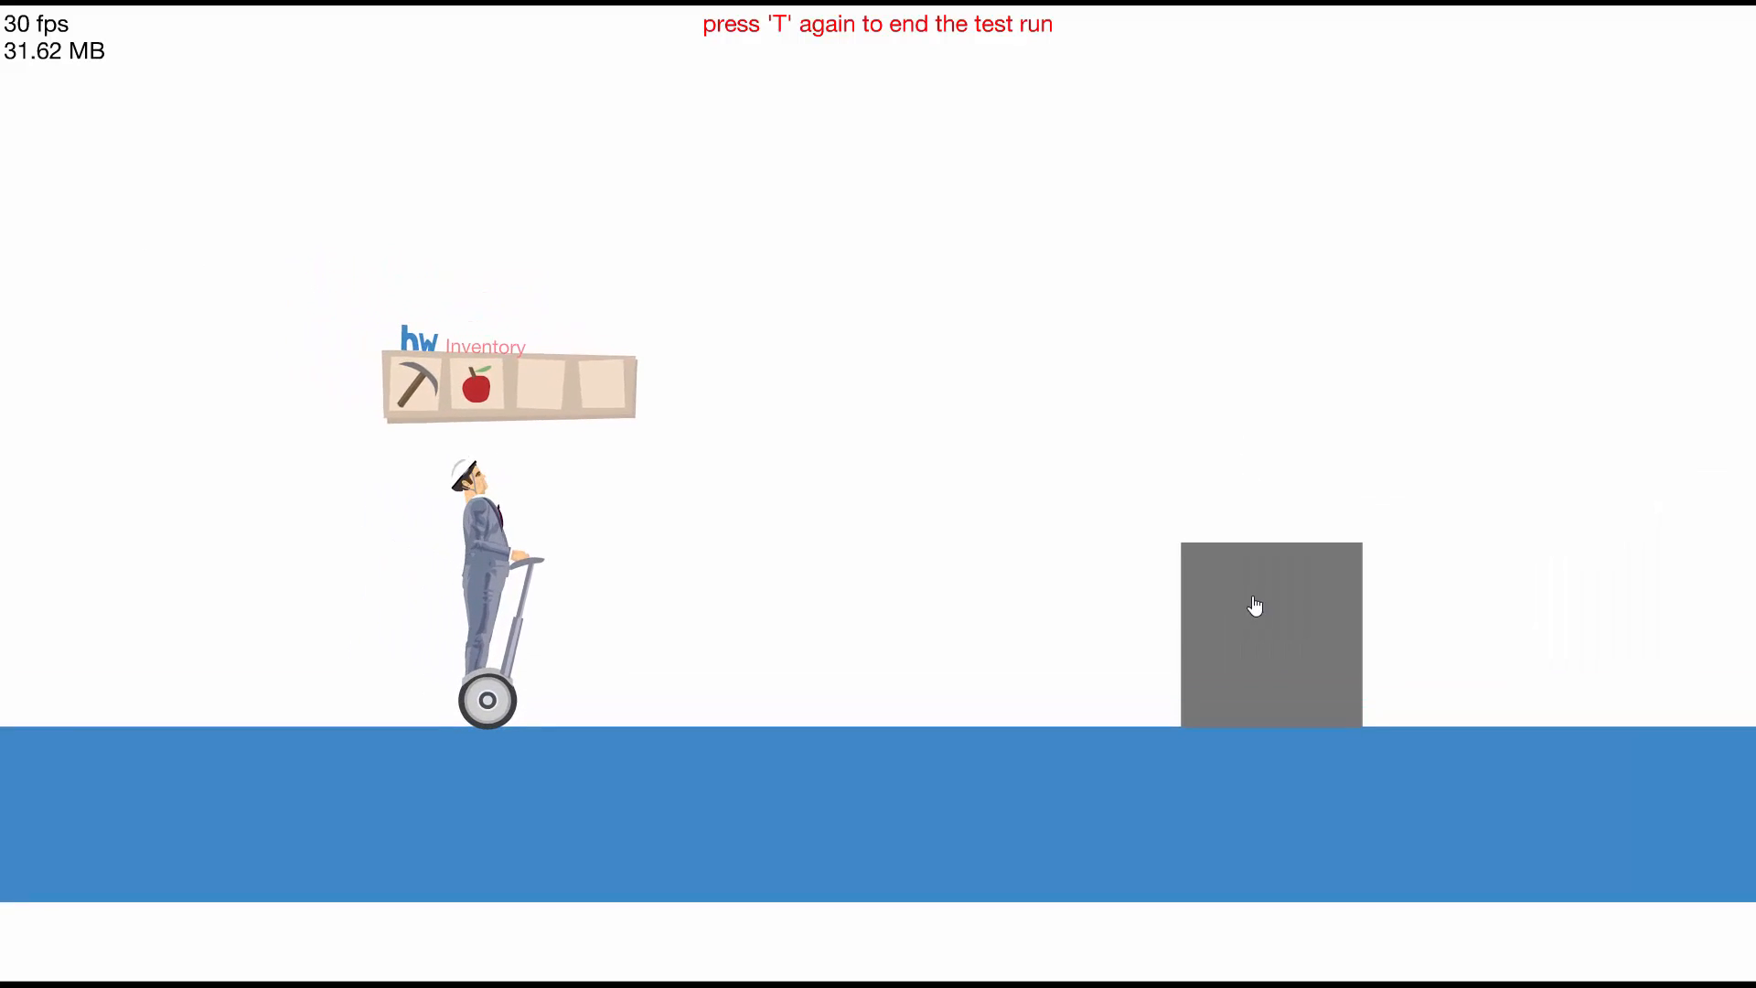
{"action": "left_click", "coordinate": [1254, 608]}
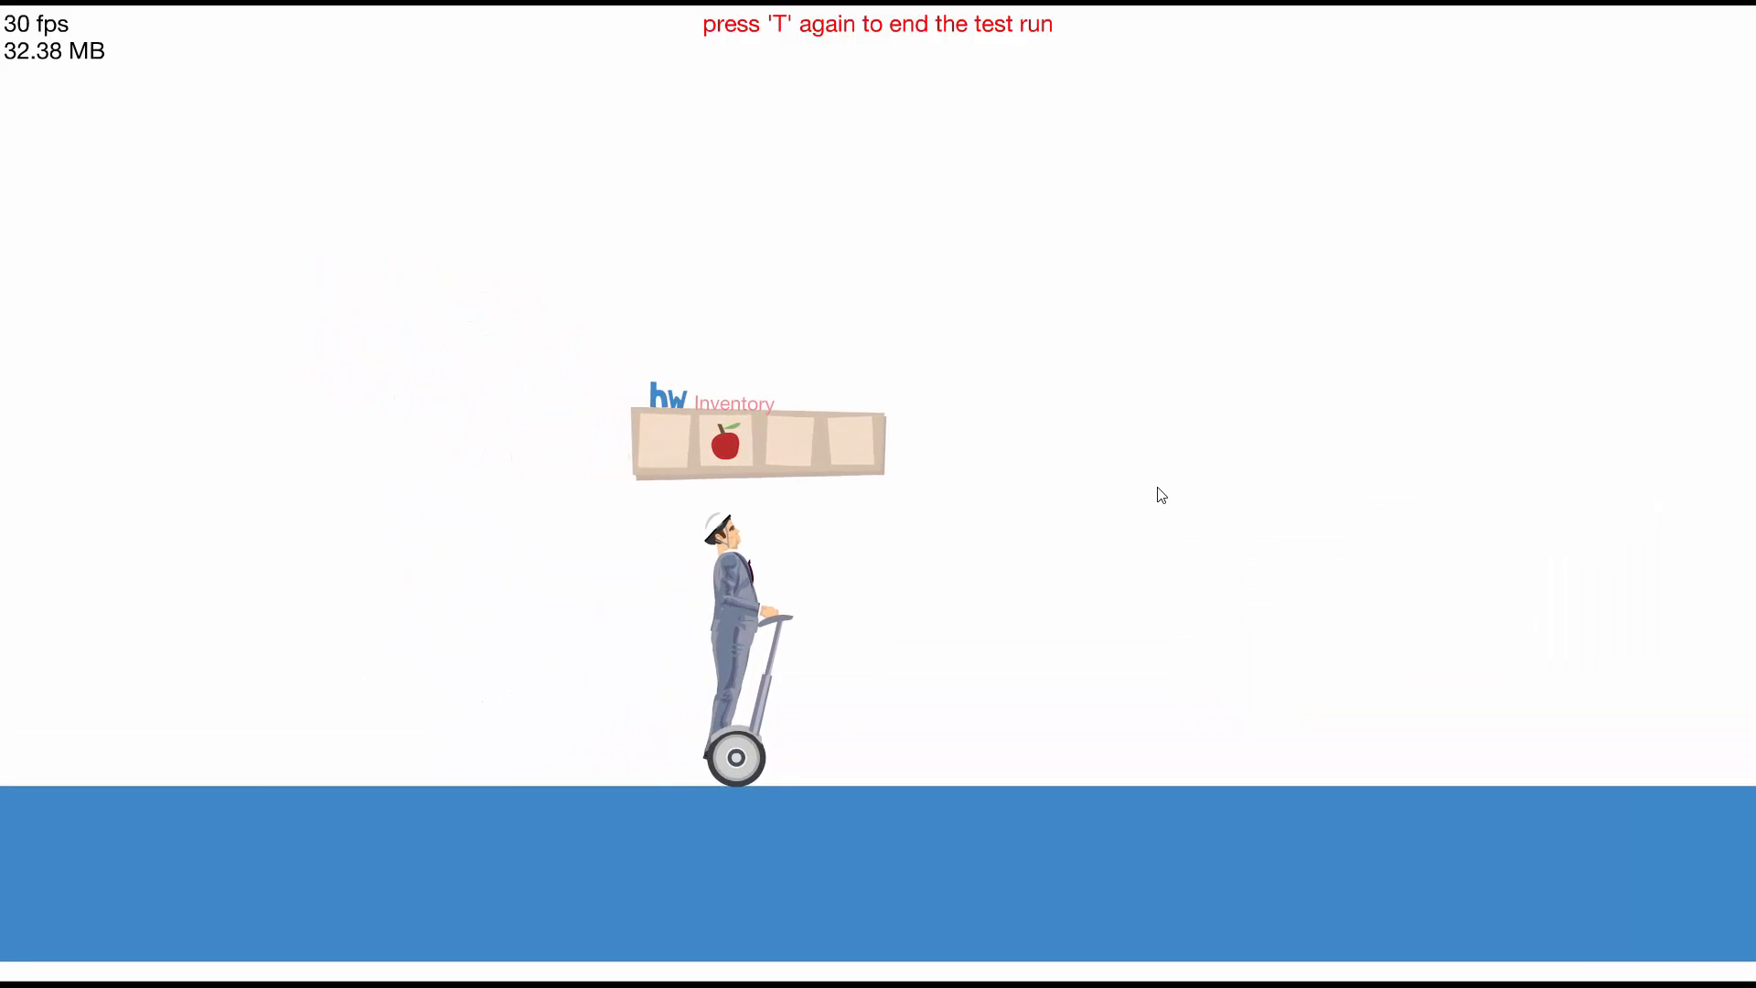
{"action": "key", "text": "t"}
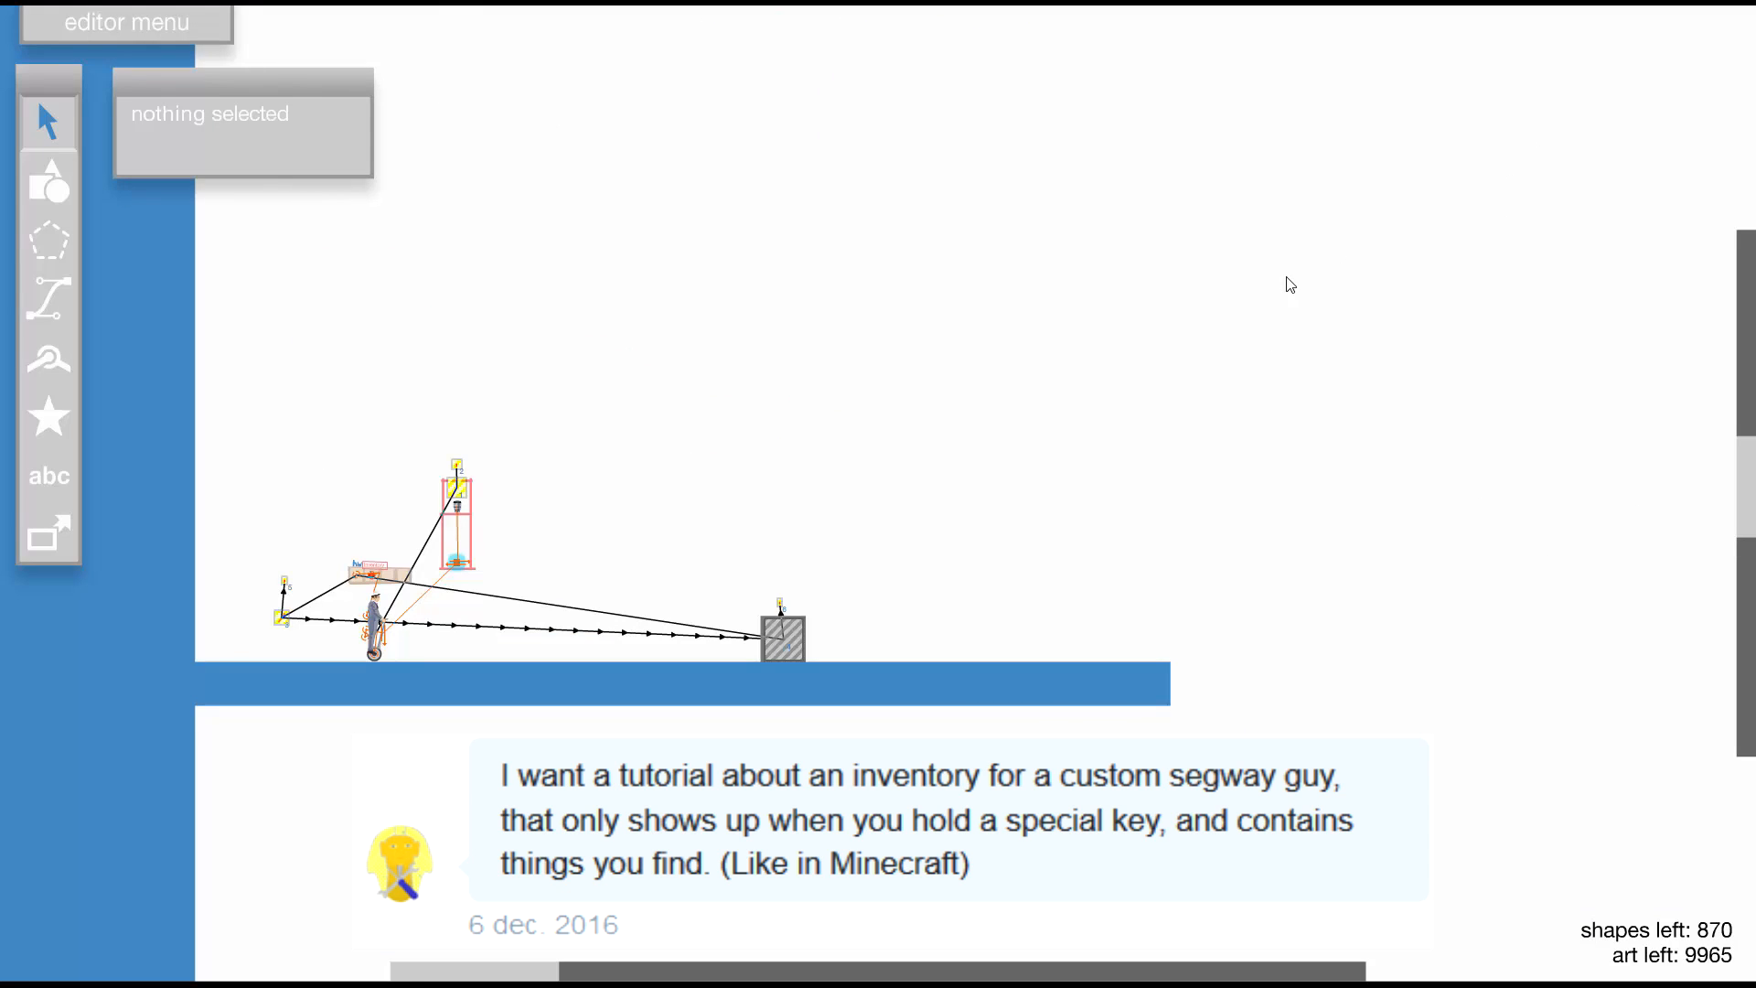
Test-run the level briefly to look at the always-visible inventory, without driving to the pickaxe
{"action": "scroll", "coordinate": [471, 599], "scroll_direction": "up", "scroll_amount": 2}
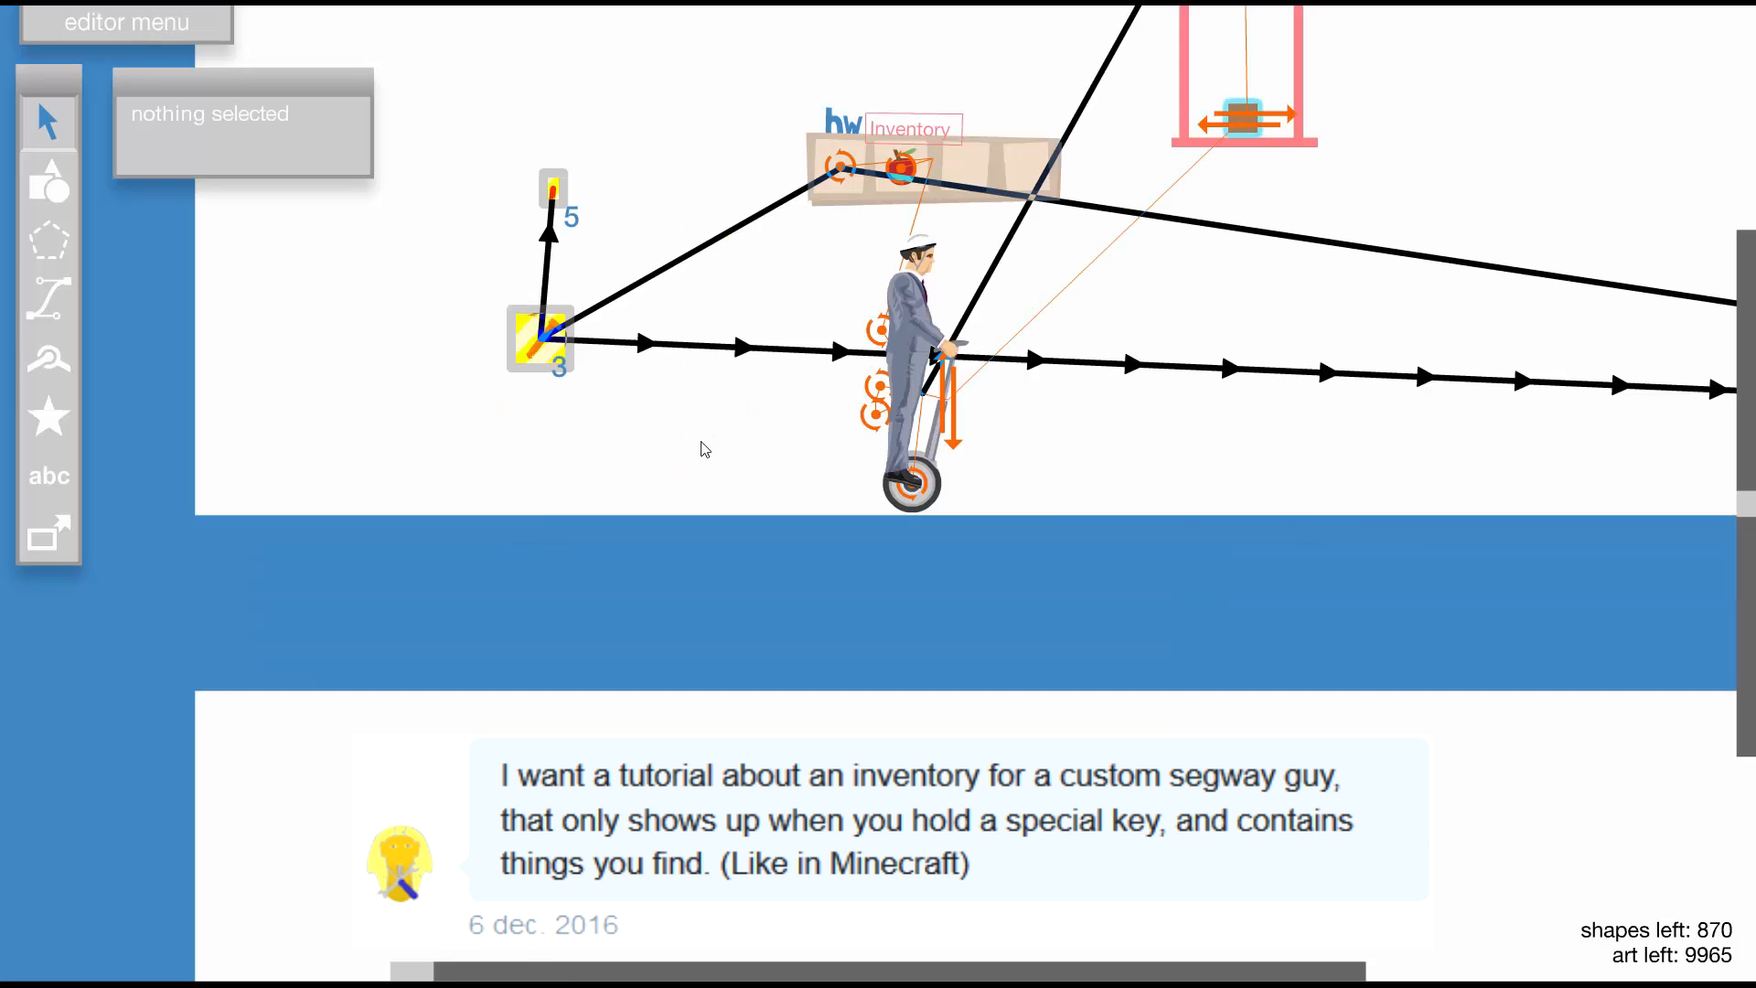
{"action": "scroll", "coordinate": [919, 342], "scroll_direction": "down", "scroll_amount": 1}
{"action": "scroll", "coordinate": [644, 449], "scroll_direction": "up", "scroll_amount": 1}
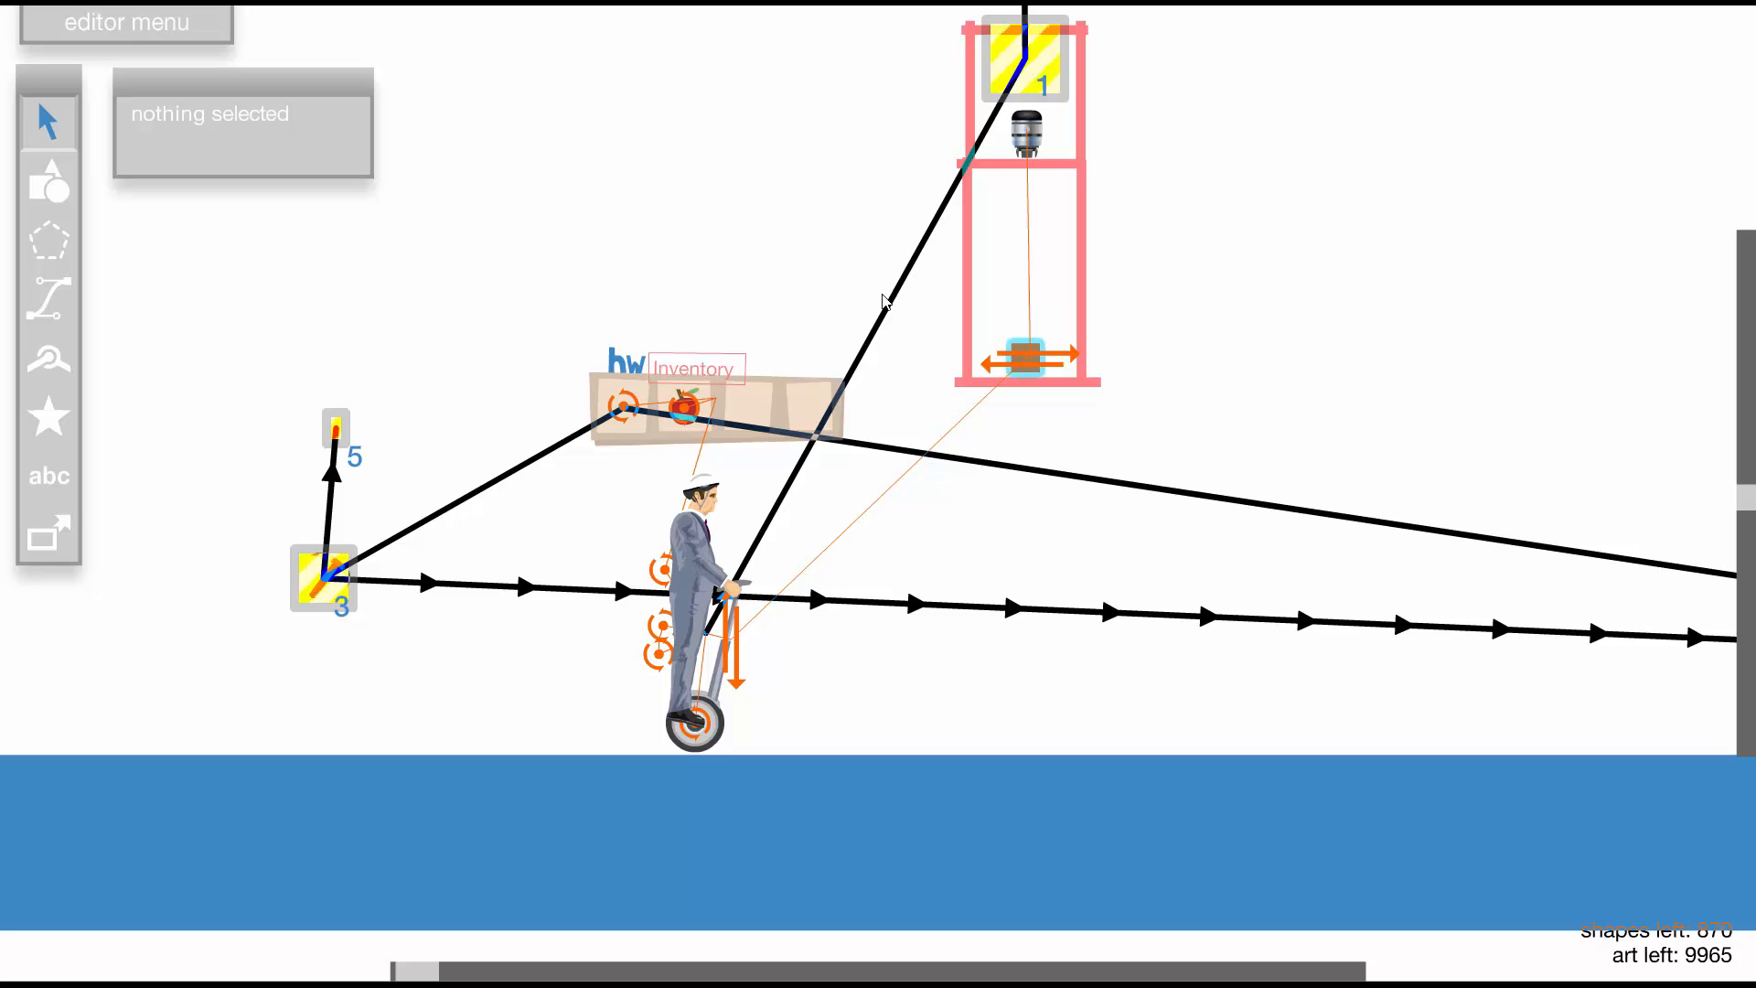
{"action": "key", "text": "t"}
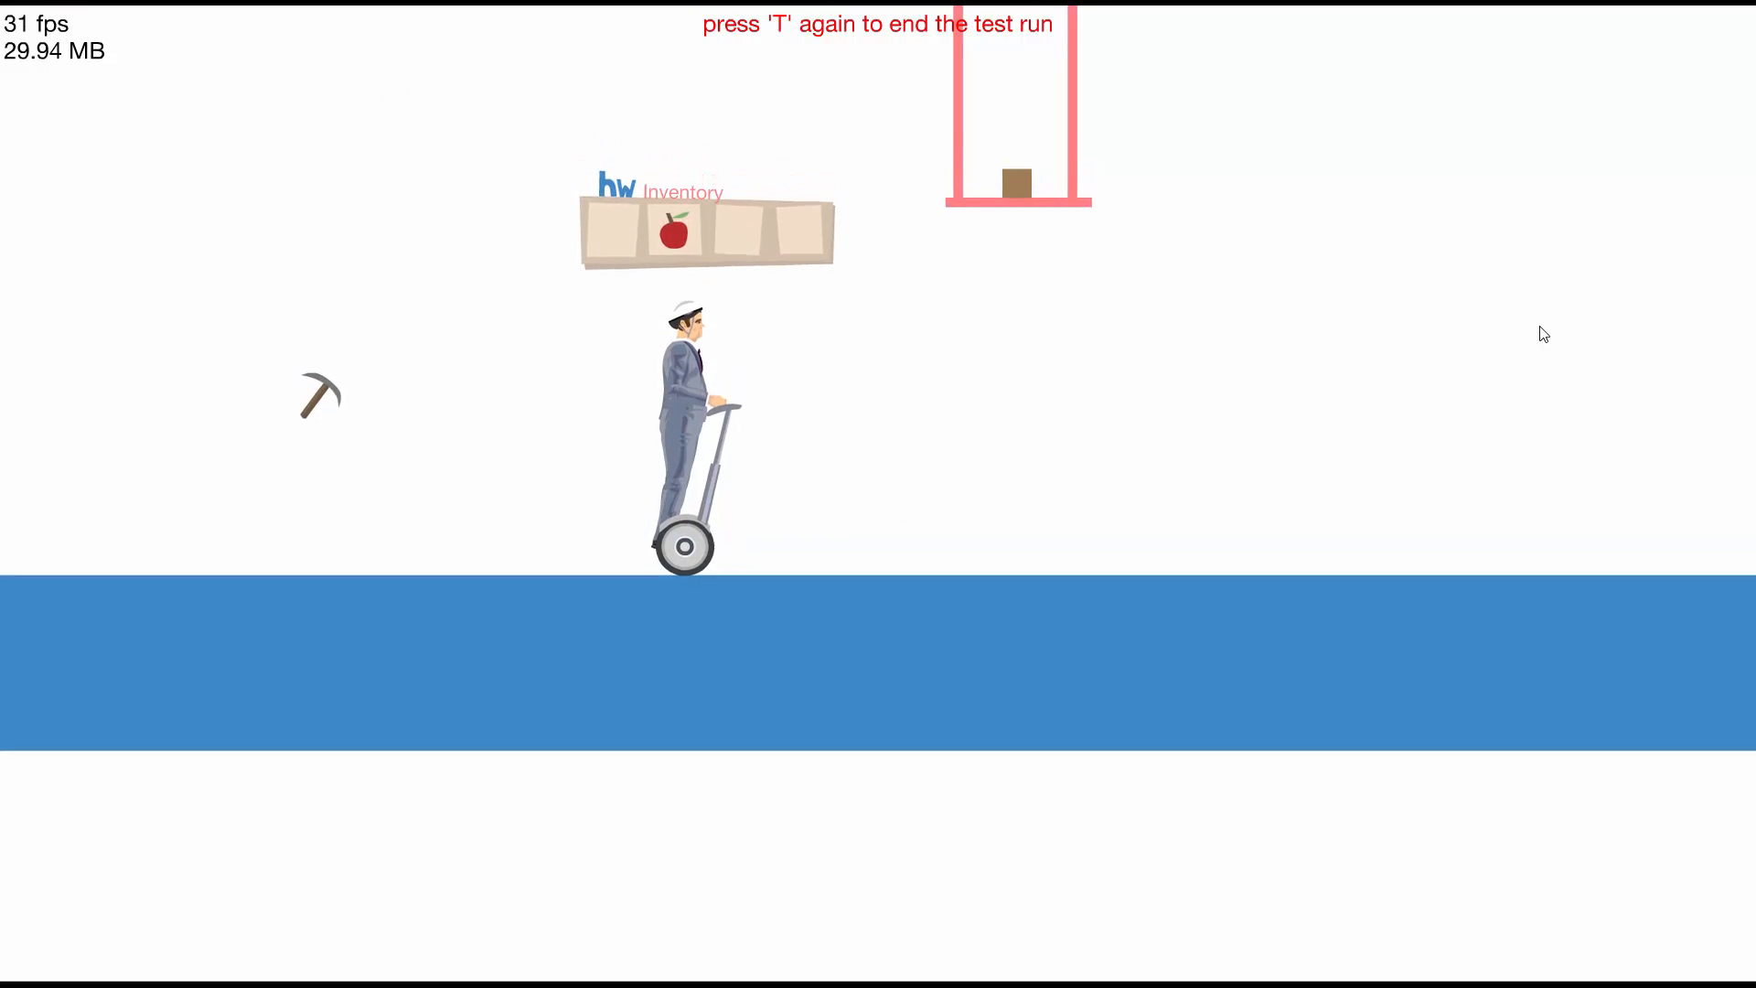
{"action": "key", "text": "t"}
Set the ctrl action of the character's segway vehicle to 0
{"action": "key", "text": "equal"}
{"action": "left_click", "coordinate": [772, 607]}
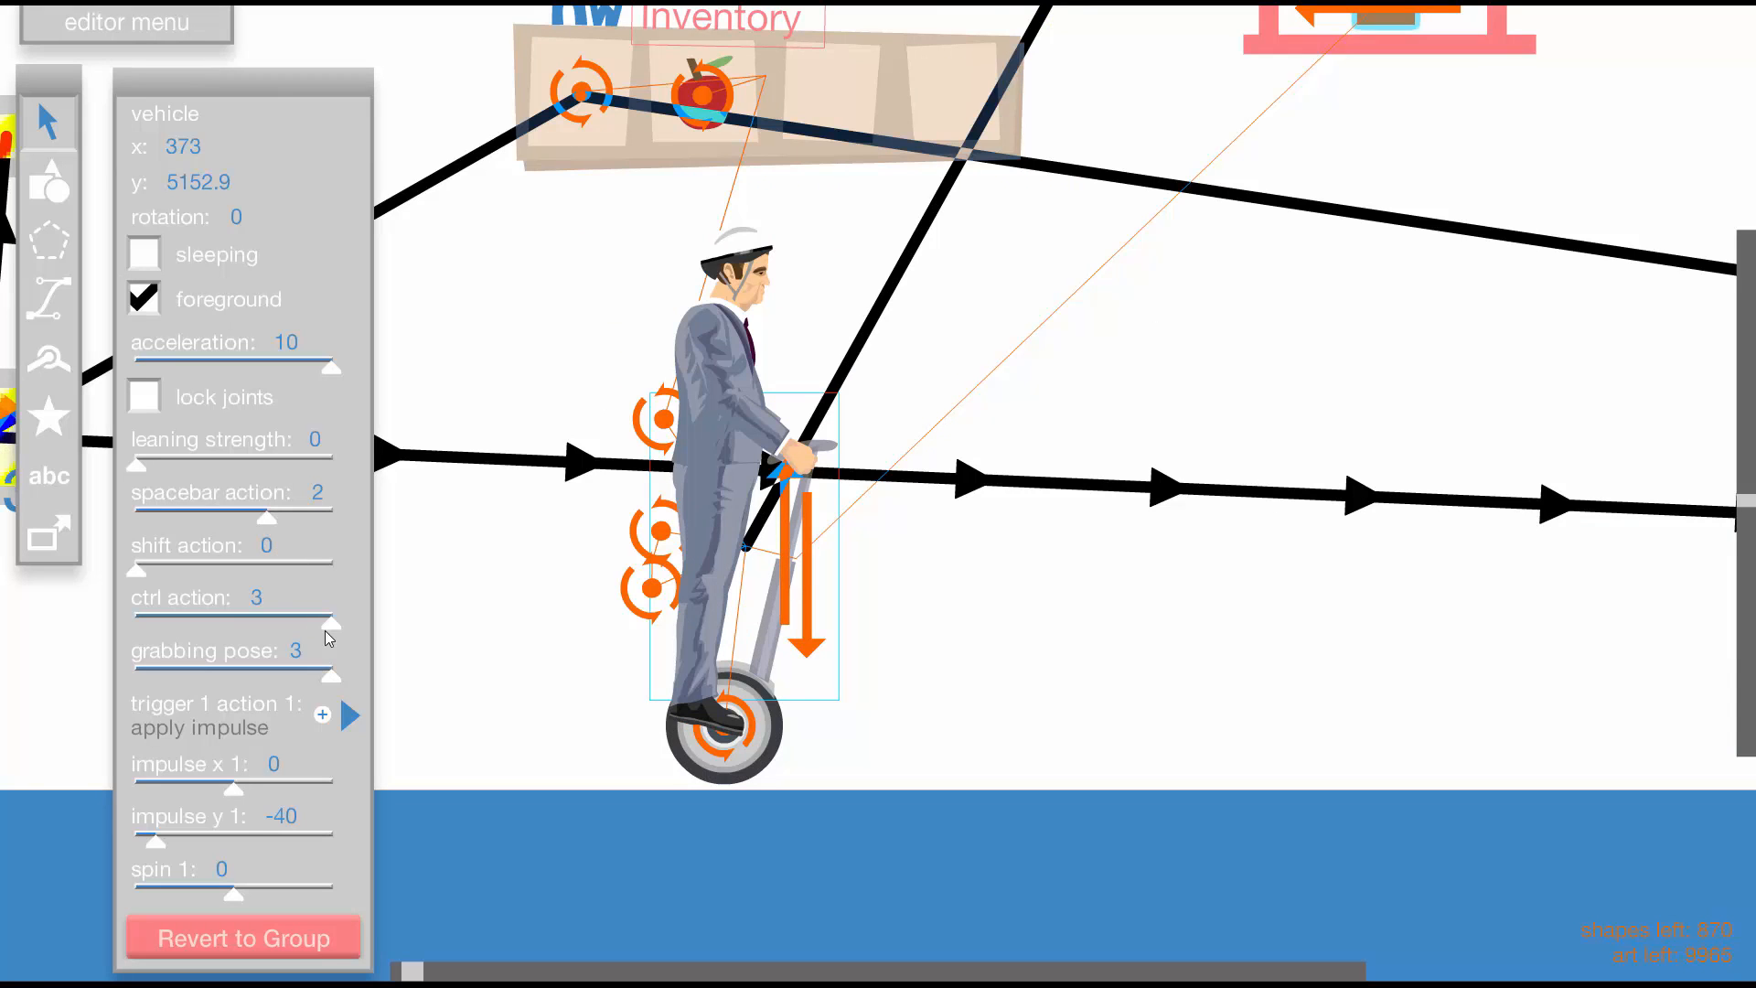
{"action": "left_click_drag", "start_coordinate": [311, 625], "coordinate": [139, 624]}
{"action": "key", "text": "minus"}
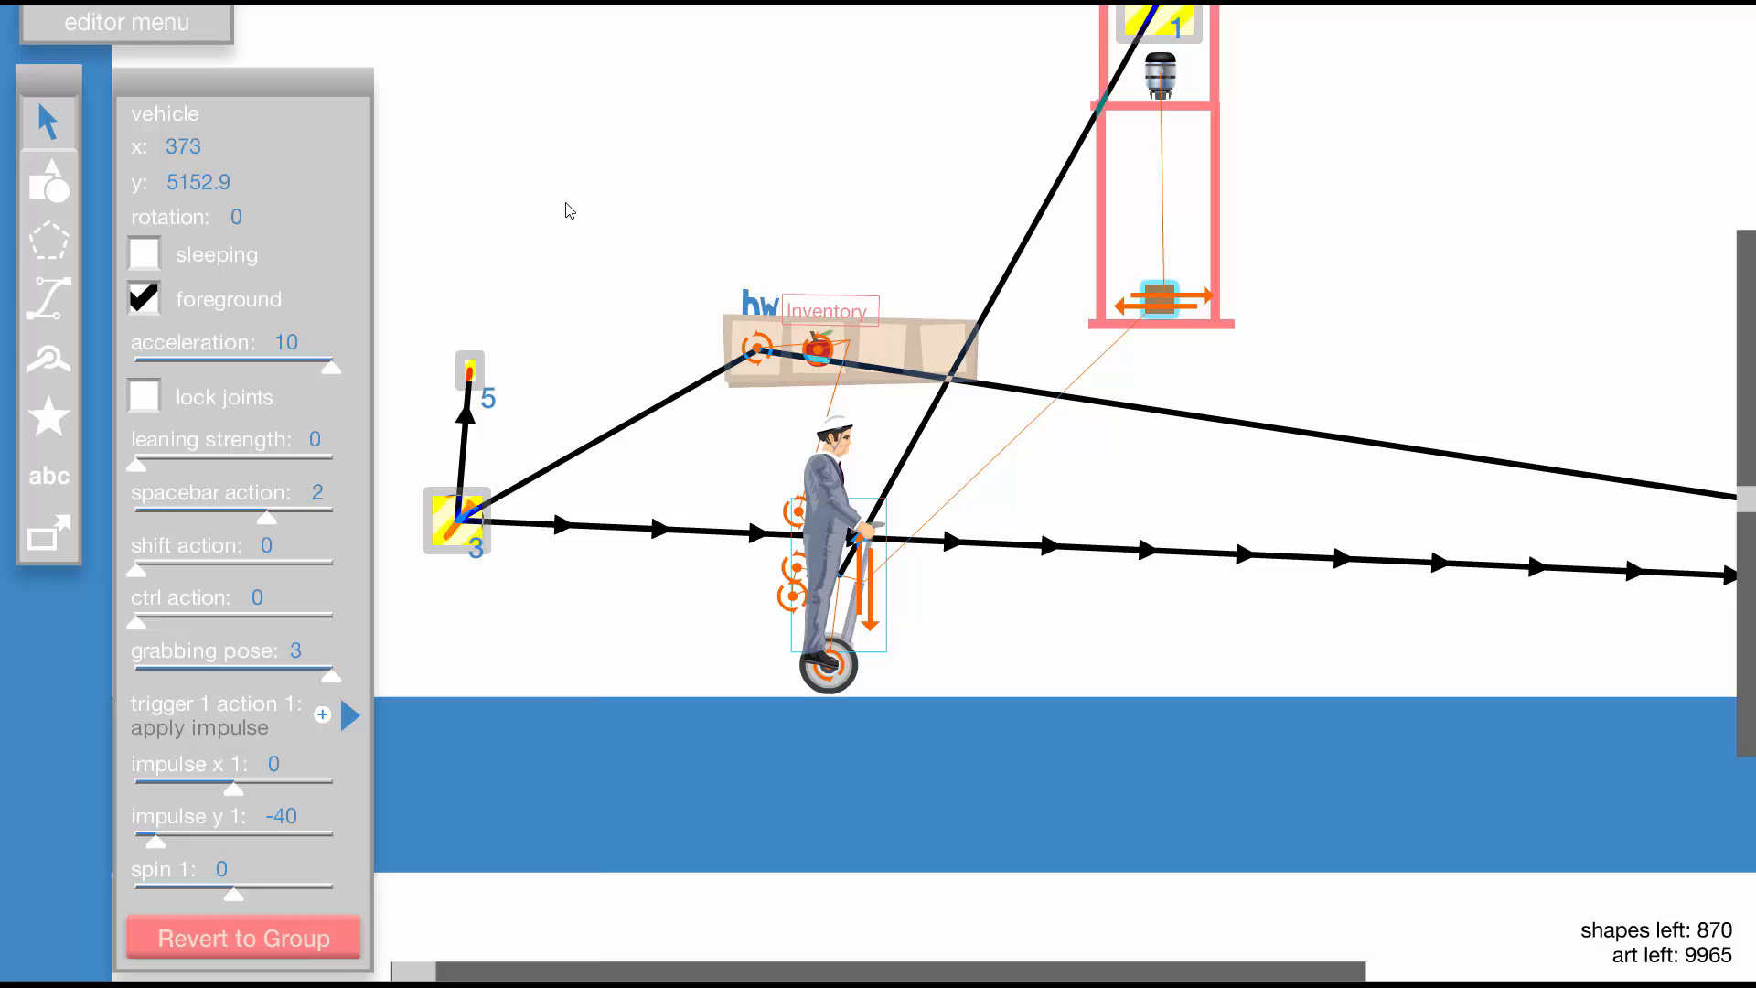
{"action": "left_click", "coordinate": [957, 457]}
Set the ctrl action of the small brown vehicle box inside the pink frame to 3, so attached arrow guns shoot
{"action": "left_click", "coordinate": [856, 634]}
{"action": "left_click", "coordinate": [1162, 295]}
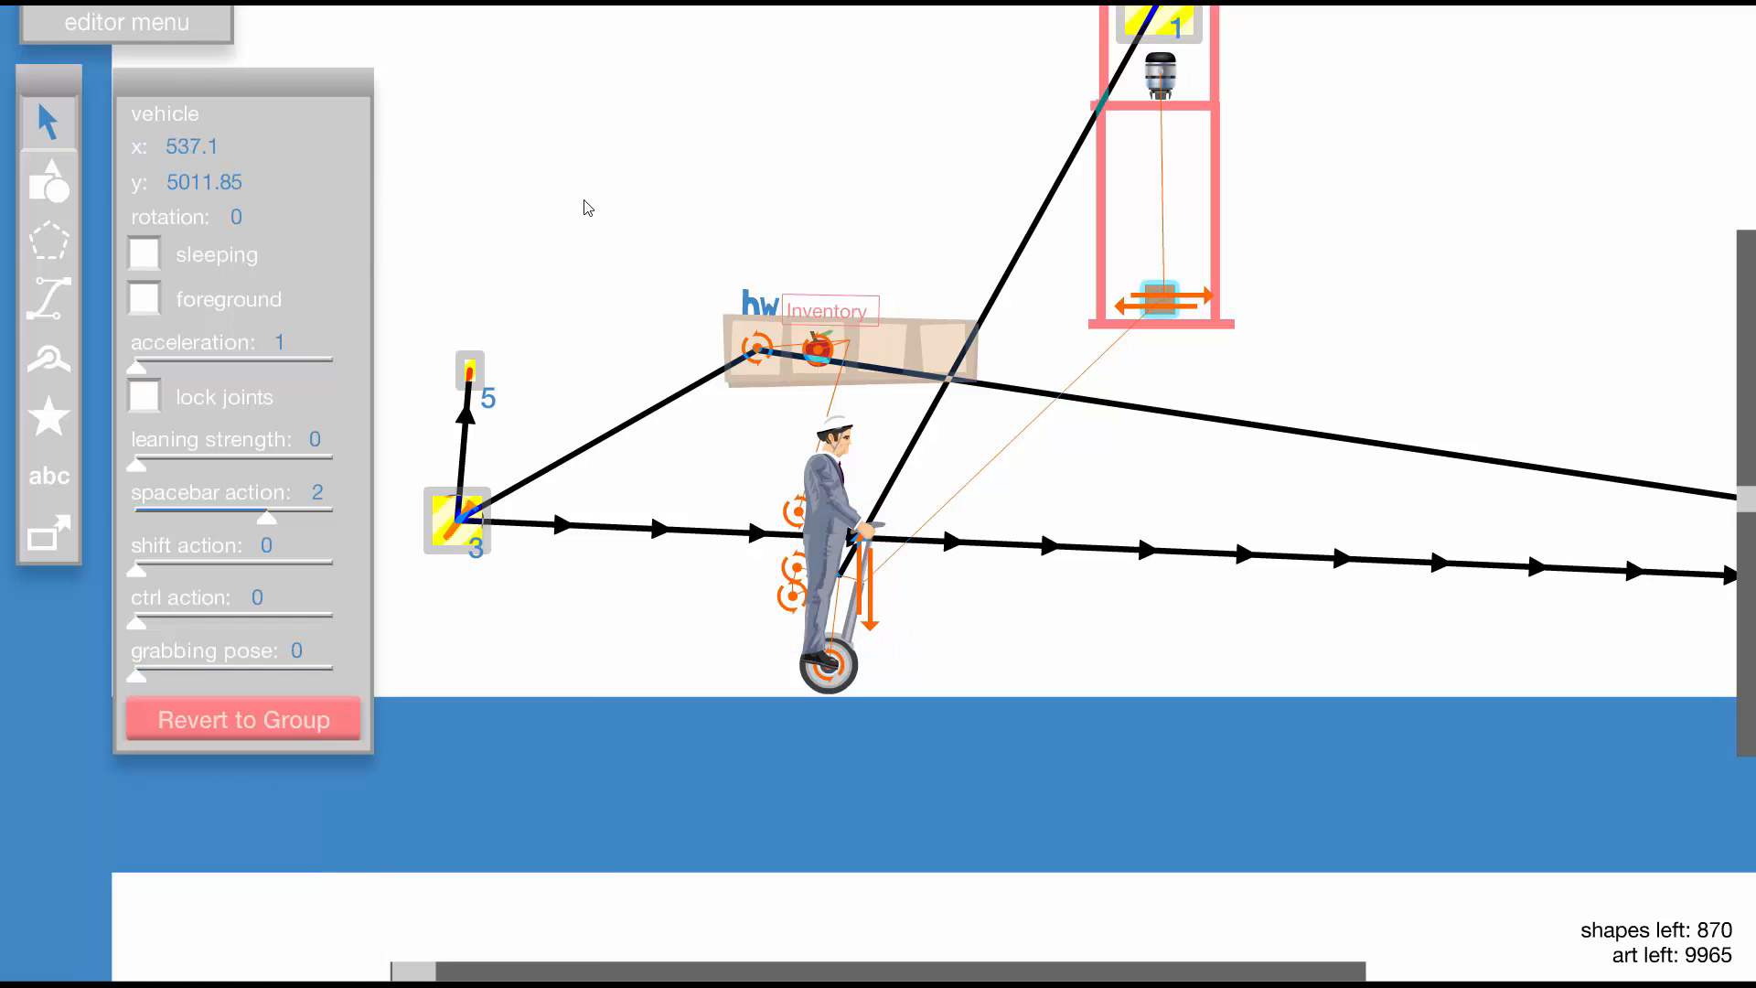
{"action": "left_click", "coordinate": [604, 206]}
{"action": "left_click", "coordinate": [855, 626]}
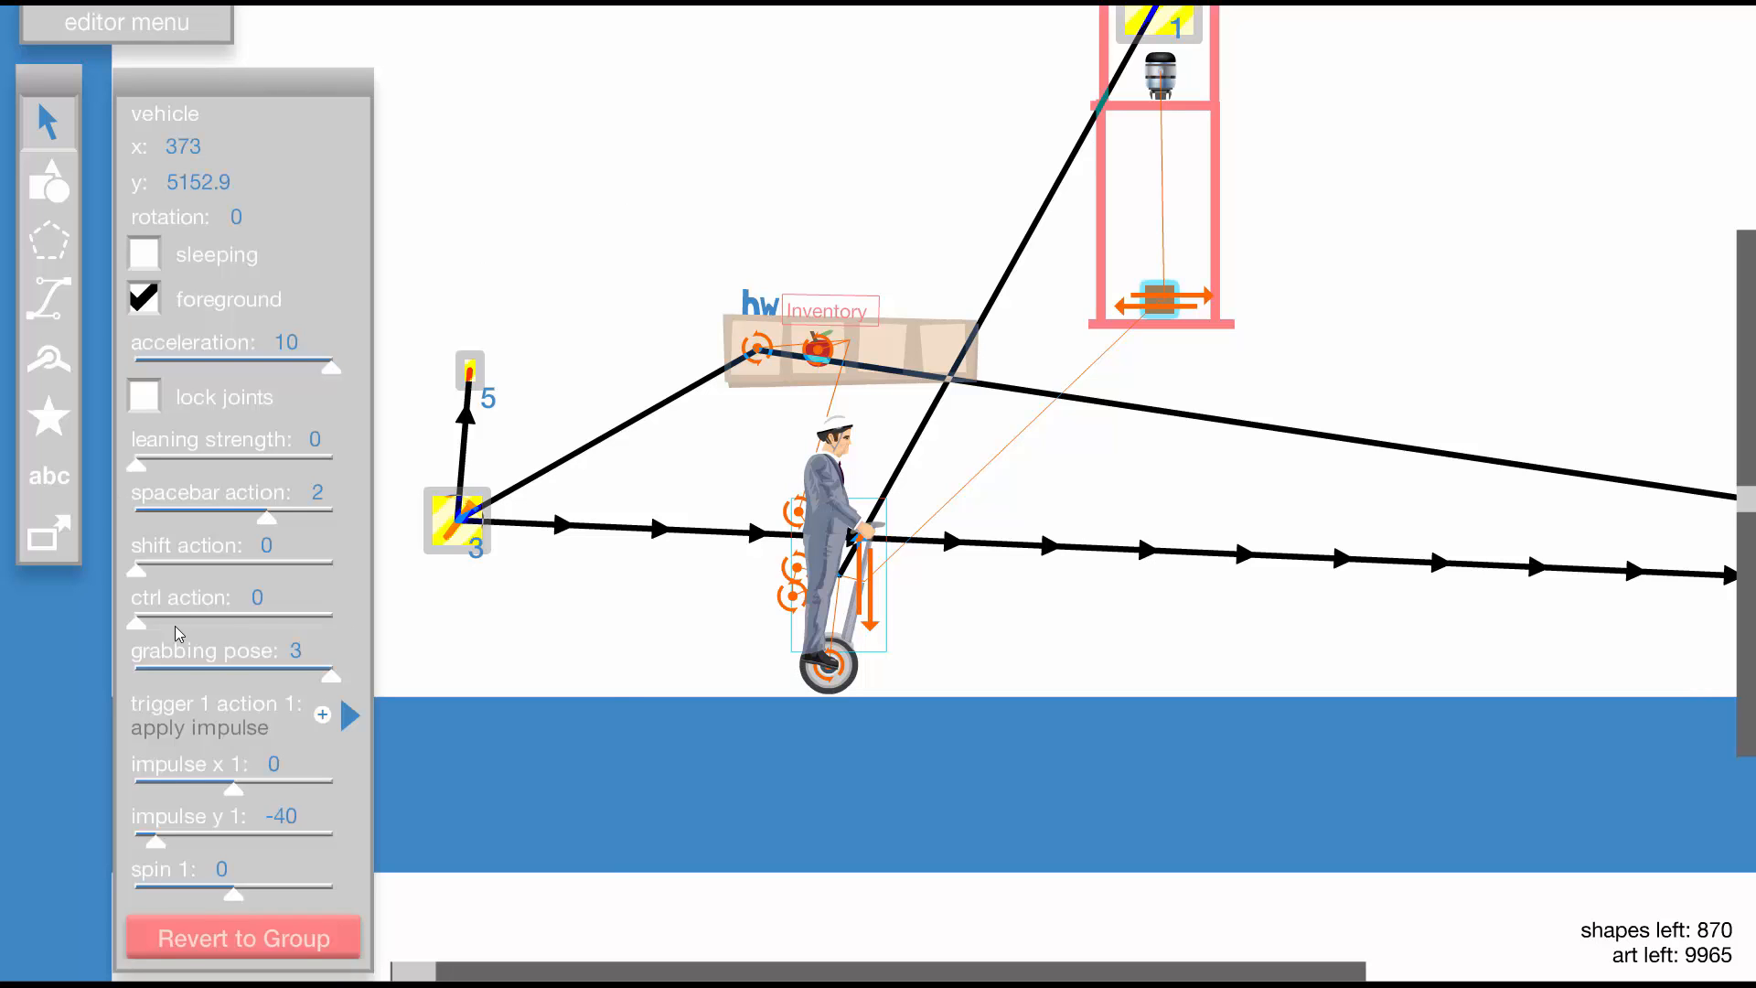
{"action": "mouse_move", "coordinate": [142, 624]}
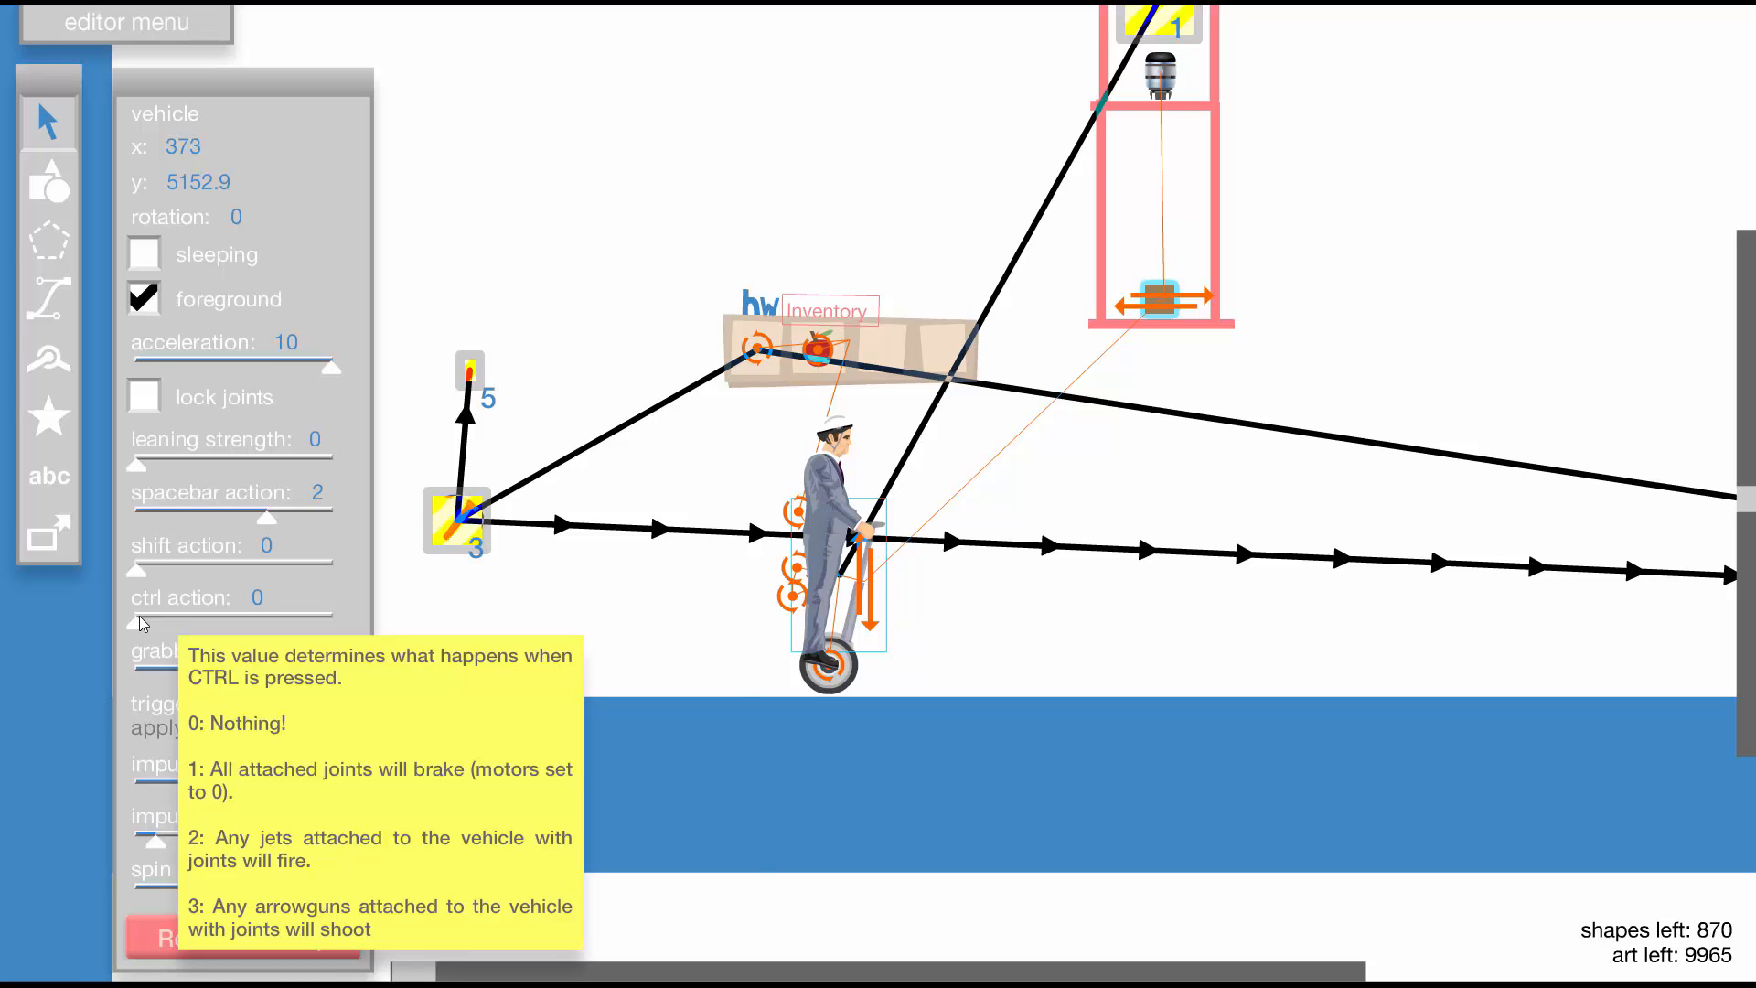
{"action": "left_click", "coordinate": [1035, 261]}
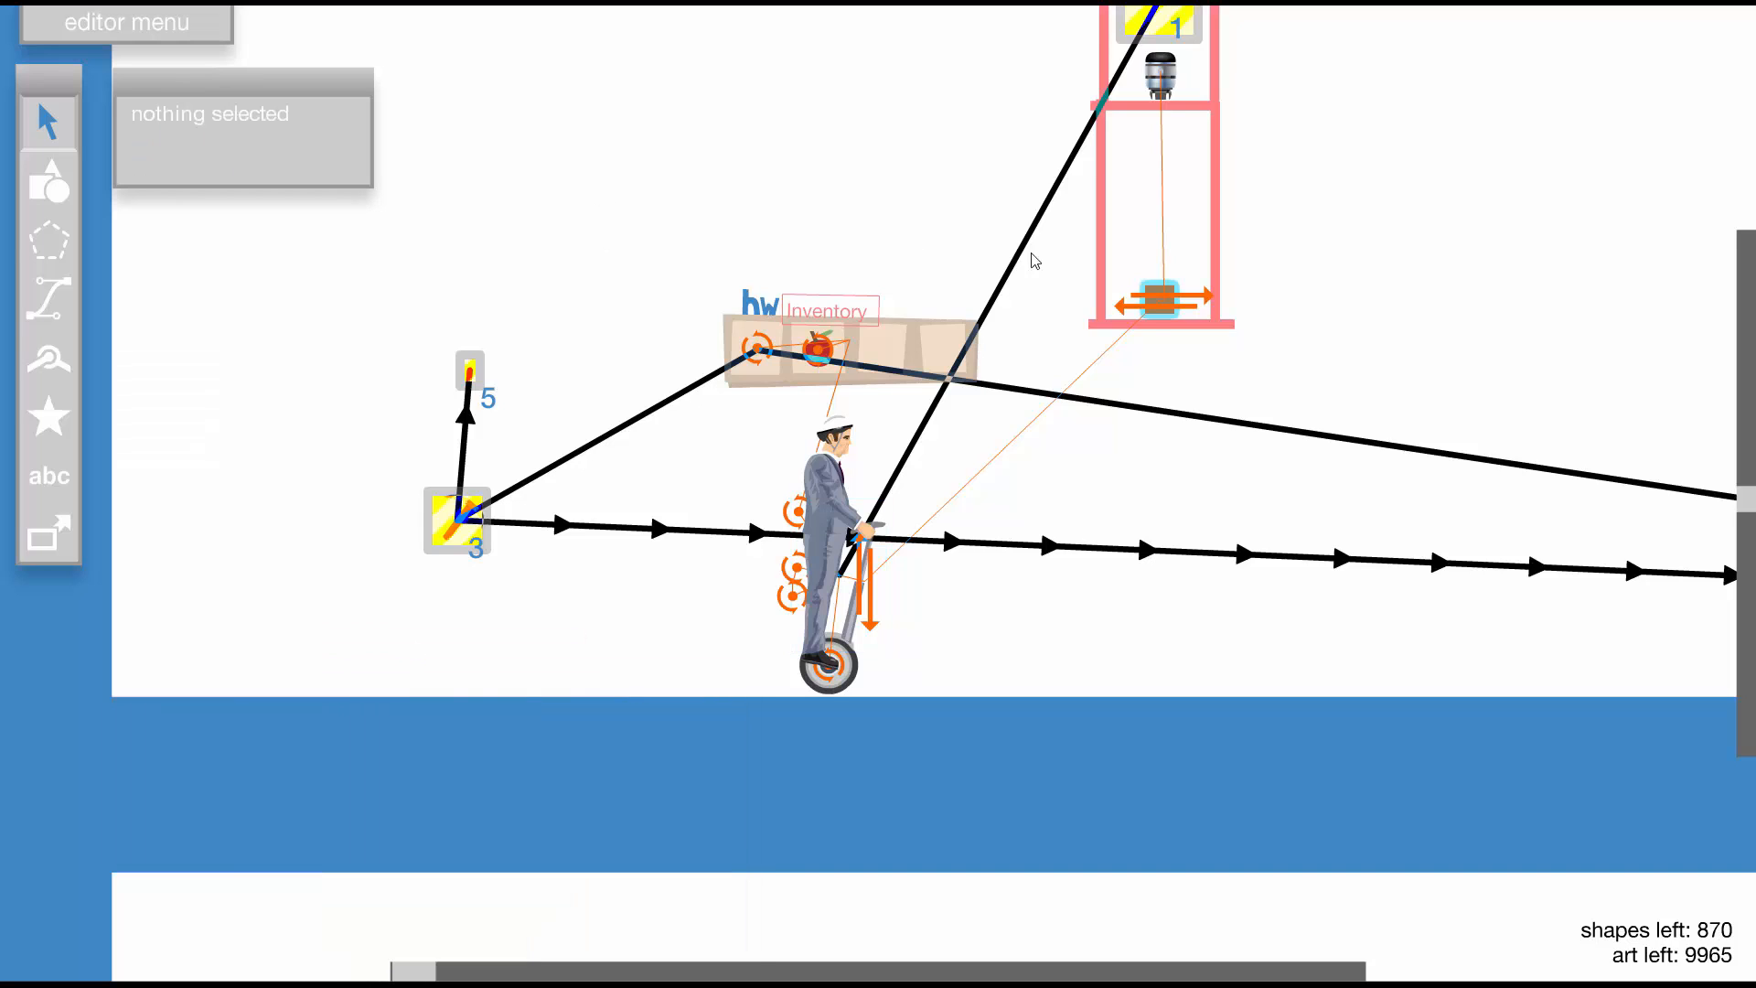
{"action": "left_click", "coordinate": [1175, 295]}
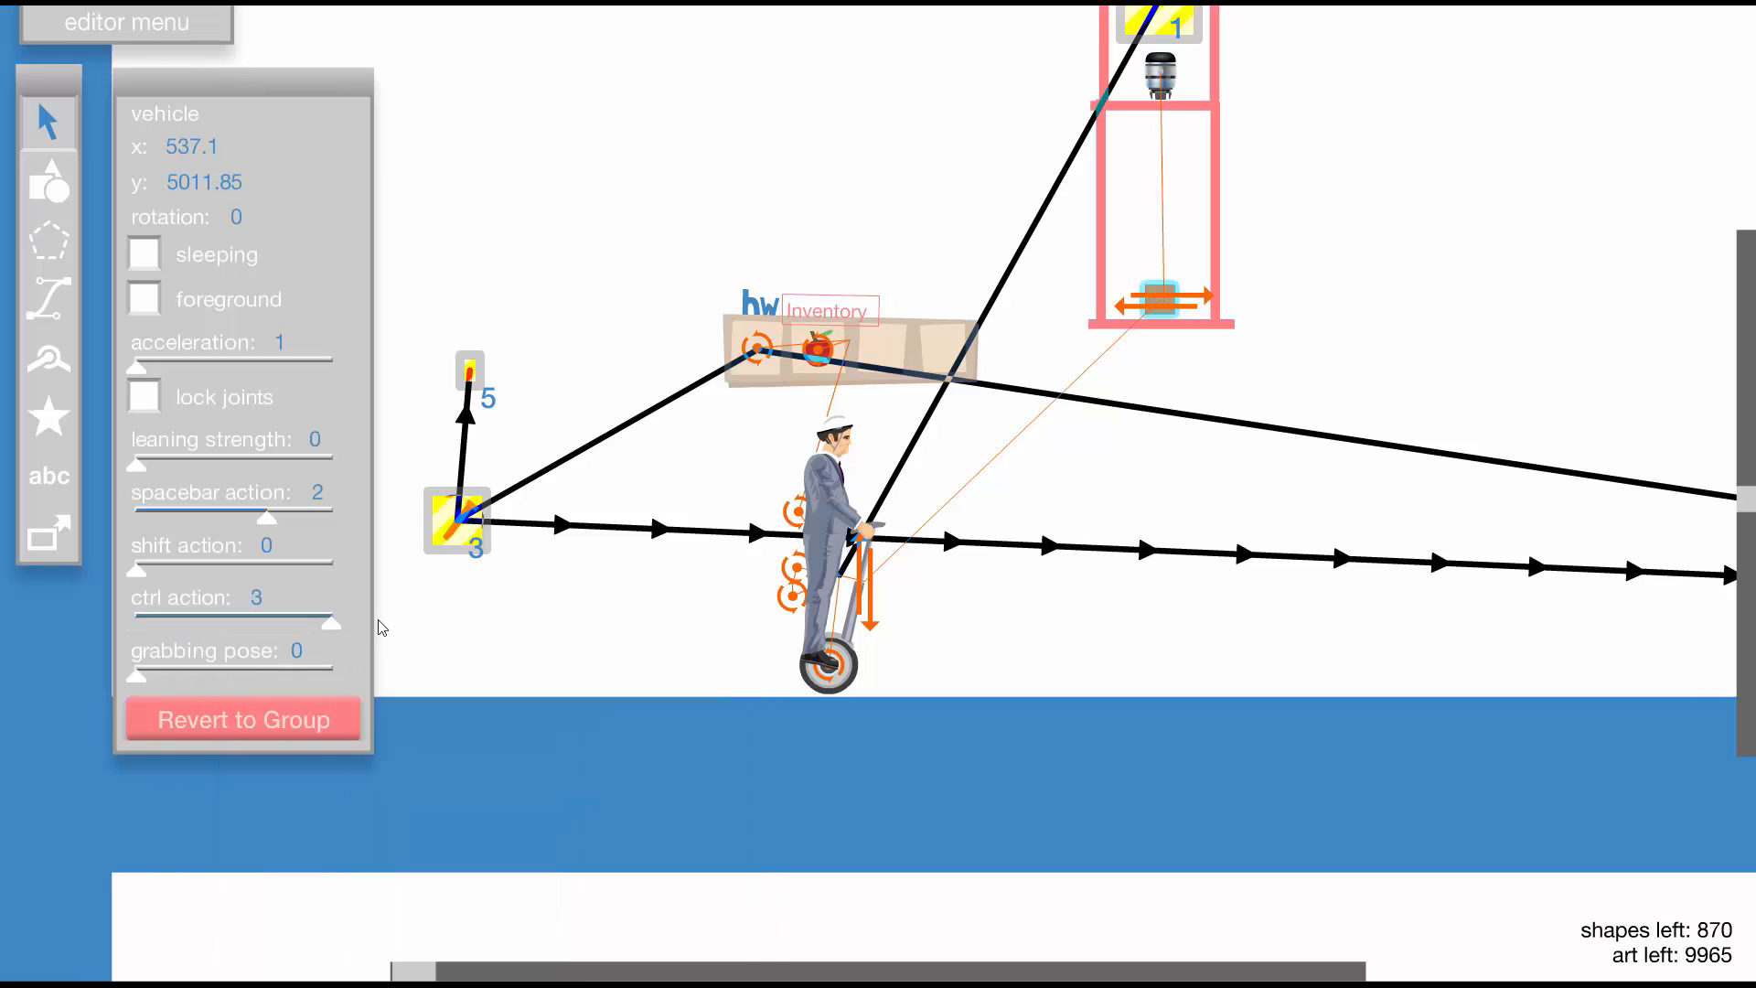
{"action": "left_click", "coordinate": [937, 287]}
Place an arrow gun from the hazards over the brown vehicle box inside the pink frame
{"action": "scroll", "coordinate": [956, 320], "scroll_direction": "down", "scroll_amount": 1}
{"action": "scroll", "coordinate": [795, 460], "scroll_direction": "up", "scroll_amount": 3}
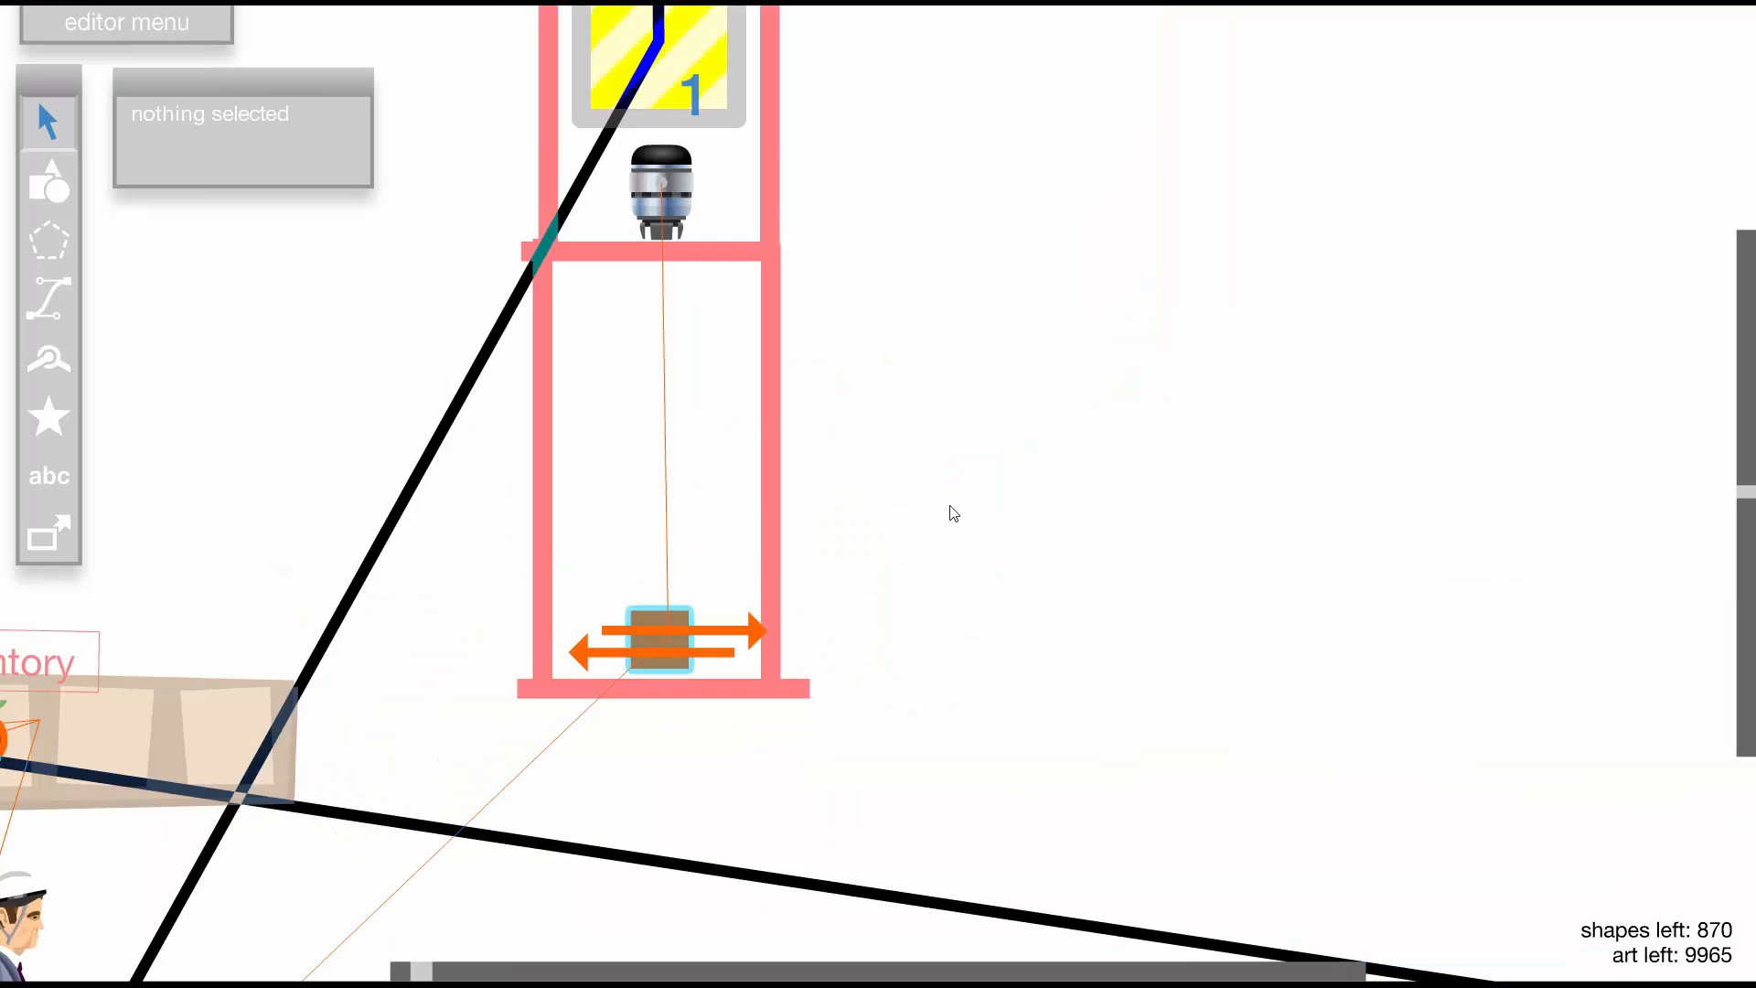
{"action": "scroll", "coordinate": [737, 577], "scroll_direction": "down", "scroll_amount": 1}
{"action": "scroll", "coordinate": [690, 541], "scroll_direction": "up", "scroll_amount": 1}
{"action": "left_click_drag", "start_coordinate": [914, 508], "coordinate": [833, 531]}
{"action": "left_click", "coordinate": [49, 417]}
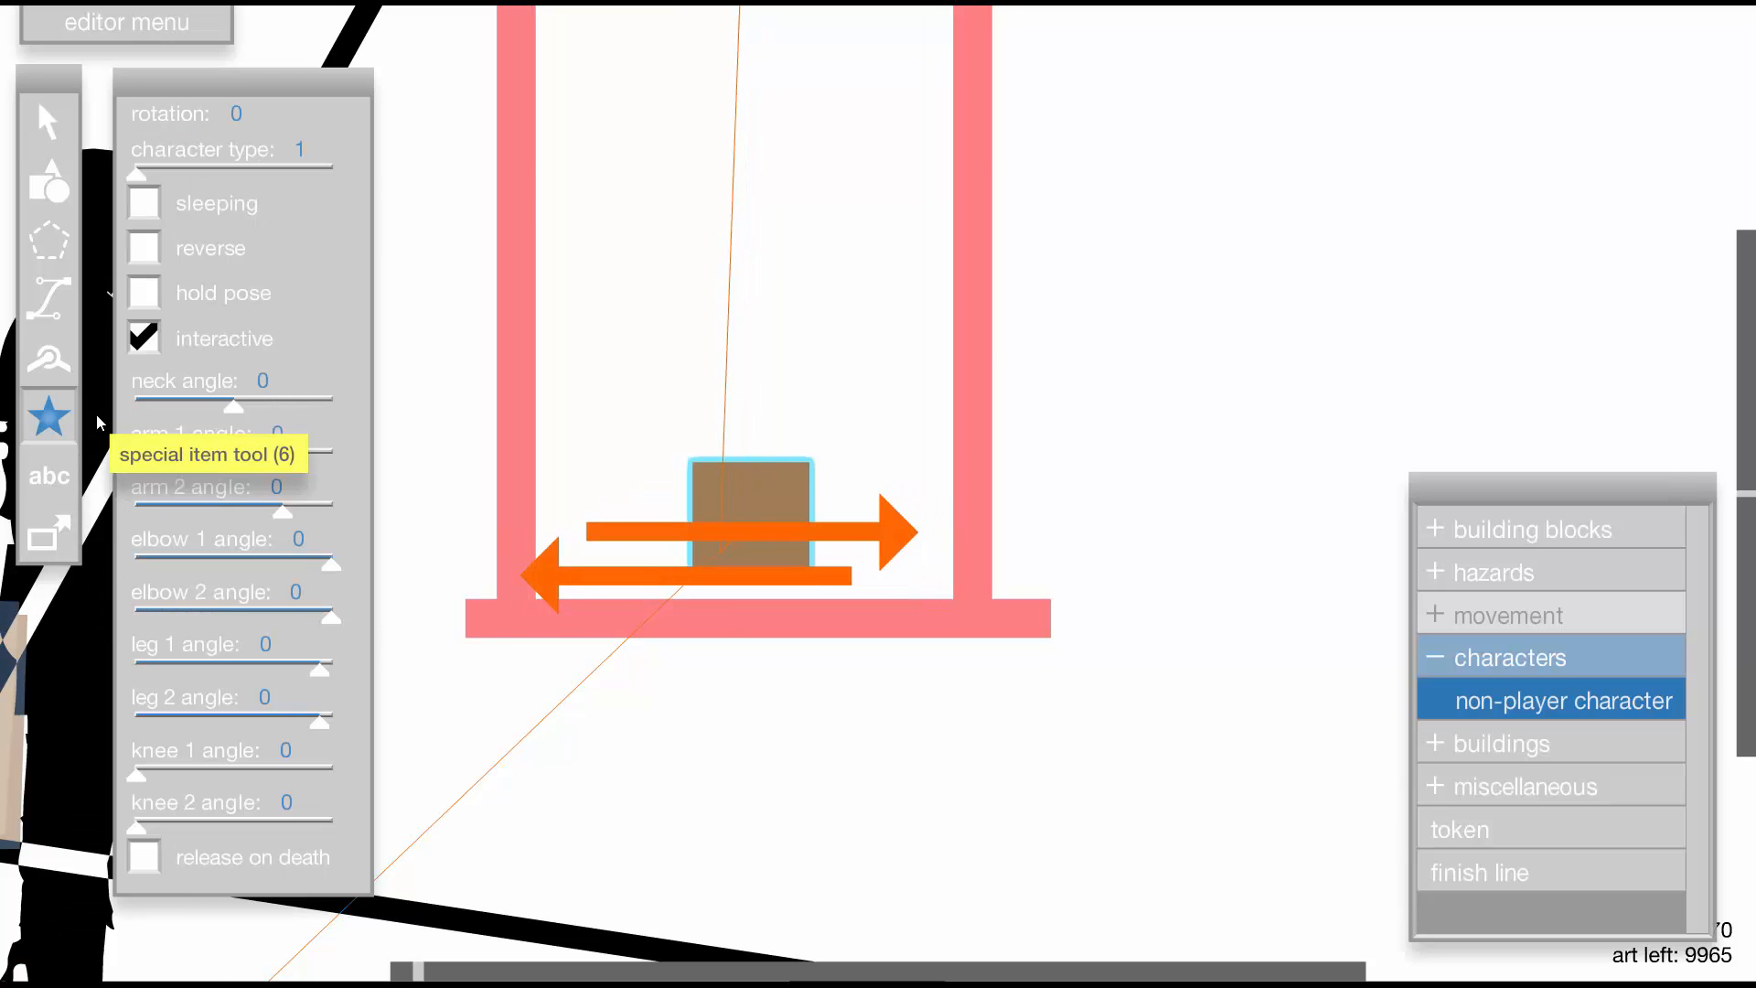
{"action": "left_click", "coordinate": [1565, 618]}
{"action": "left_click", "coordinate": [1564, 619]}
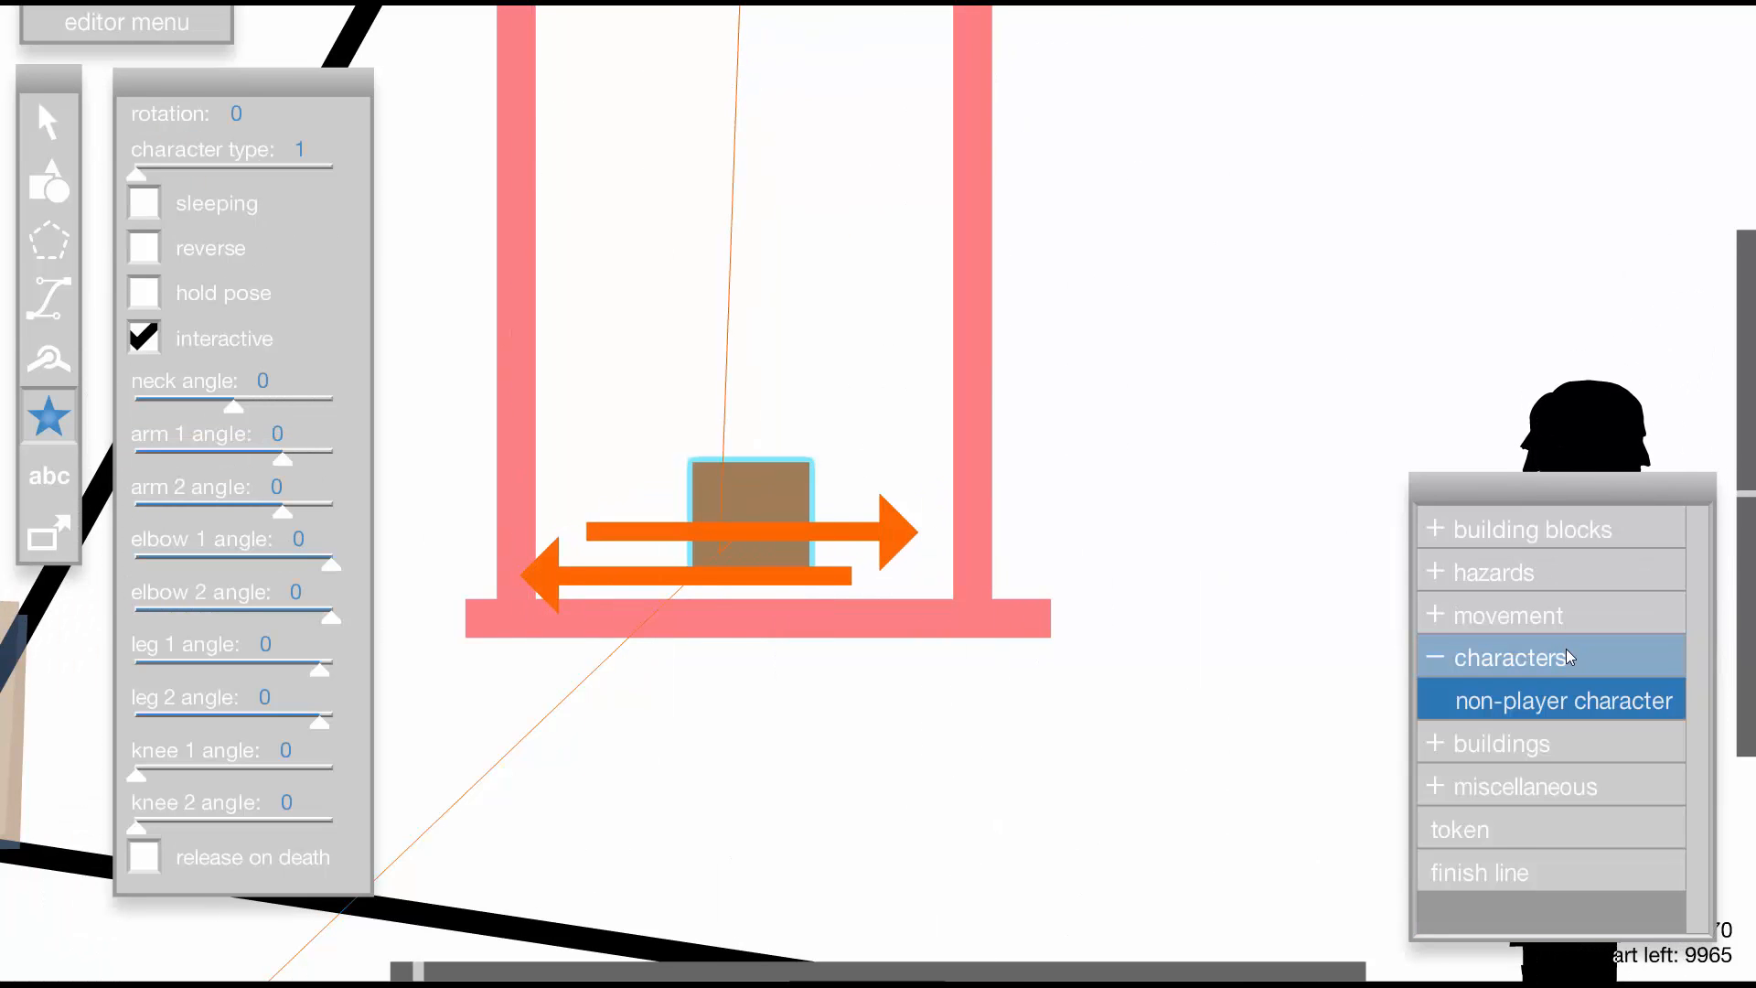
{"action": "left_click", "coordinate": [1551, 572]}
{"action": "left_click", "coordinate": [1550, 625]}
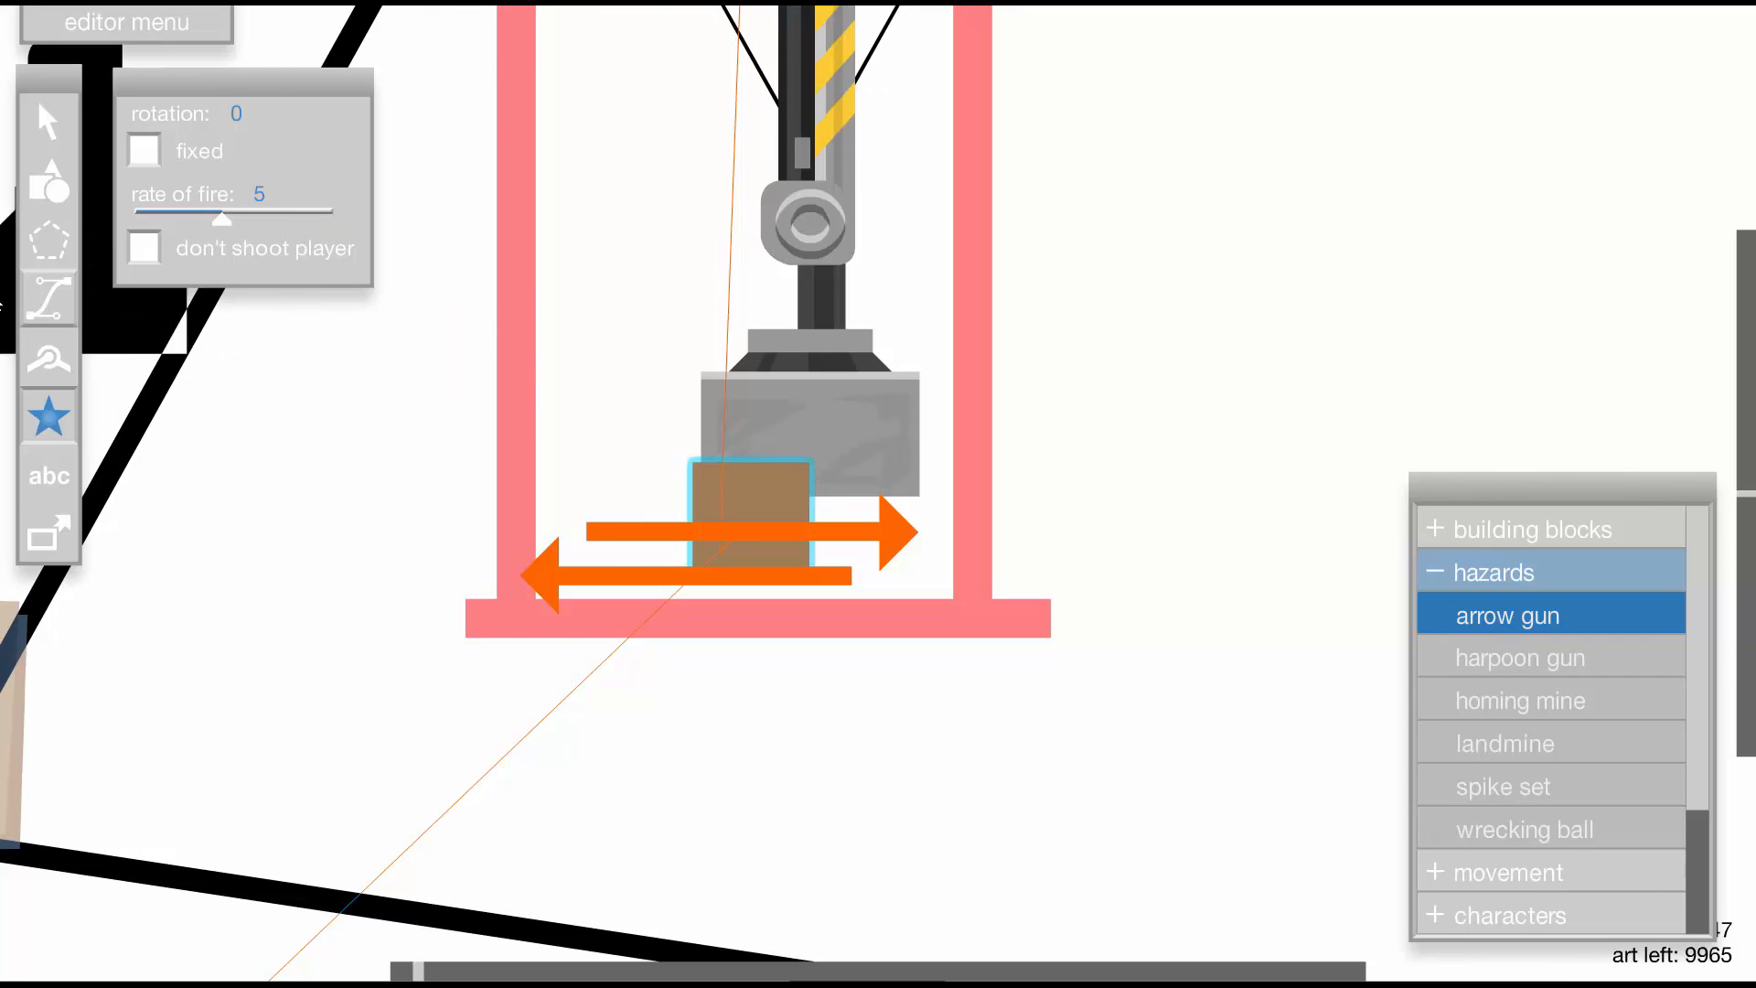
Add a sliding joint with axis angle 0 between the arrow gun and the brown vehicle box
{"action": "left_click", "coordinate": [49, 357]}
{"action": "left_click", "coordinate": [256, 190]}
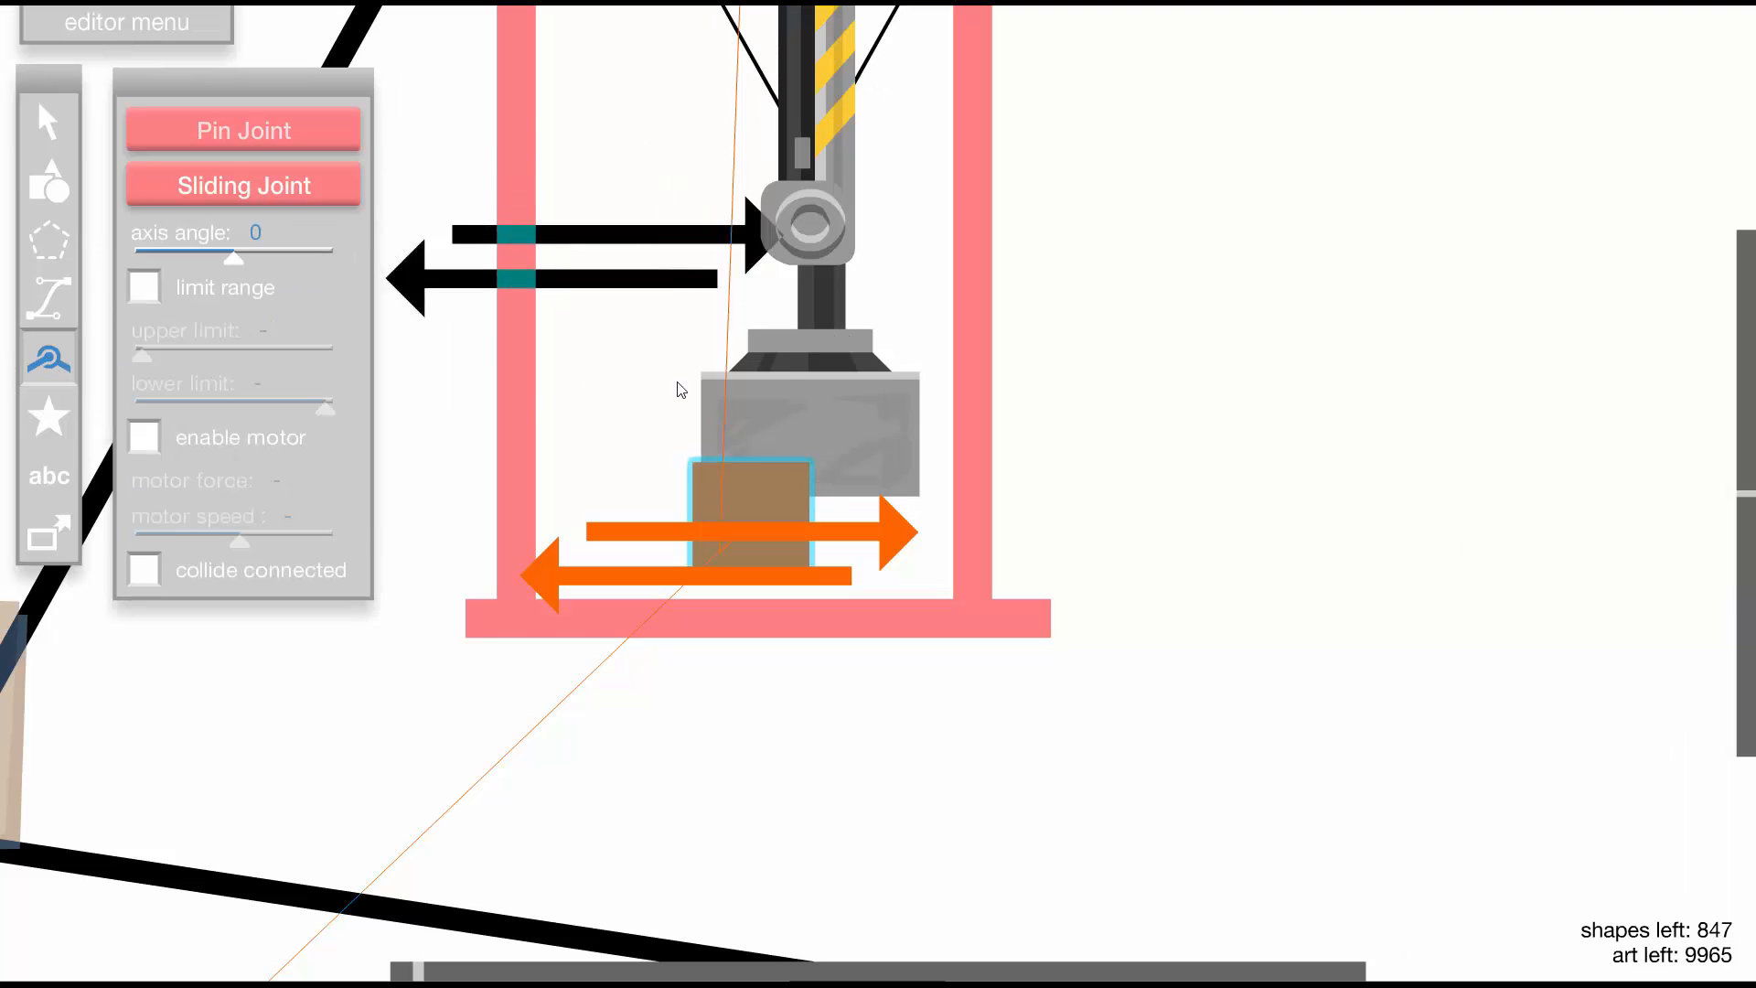
{"action": "left_click", "coordinate": [788, 479]}
{"action": "left_click", "coordinate": [28, 122]}
Move the arrow gun out of the pink frame to its right side and place its sliding joint on the gun's base
{"action": "key", "text": "minus"}
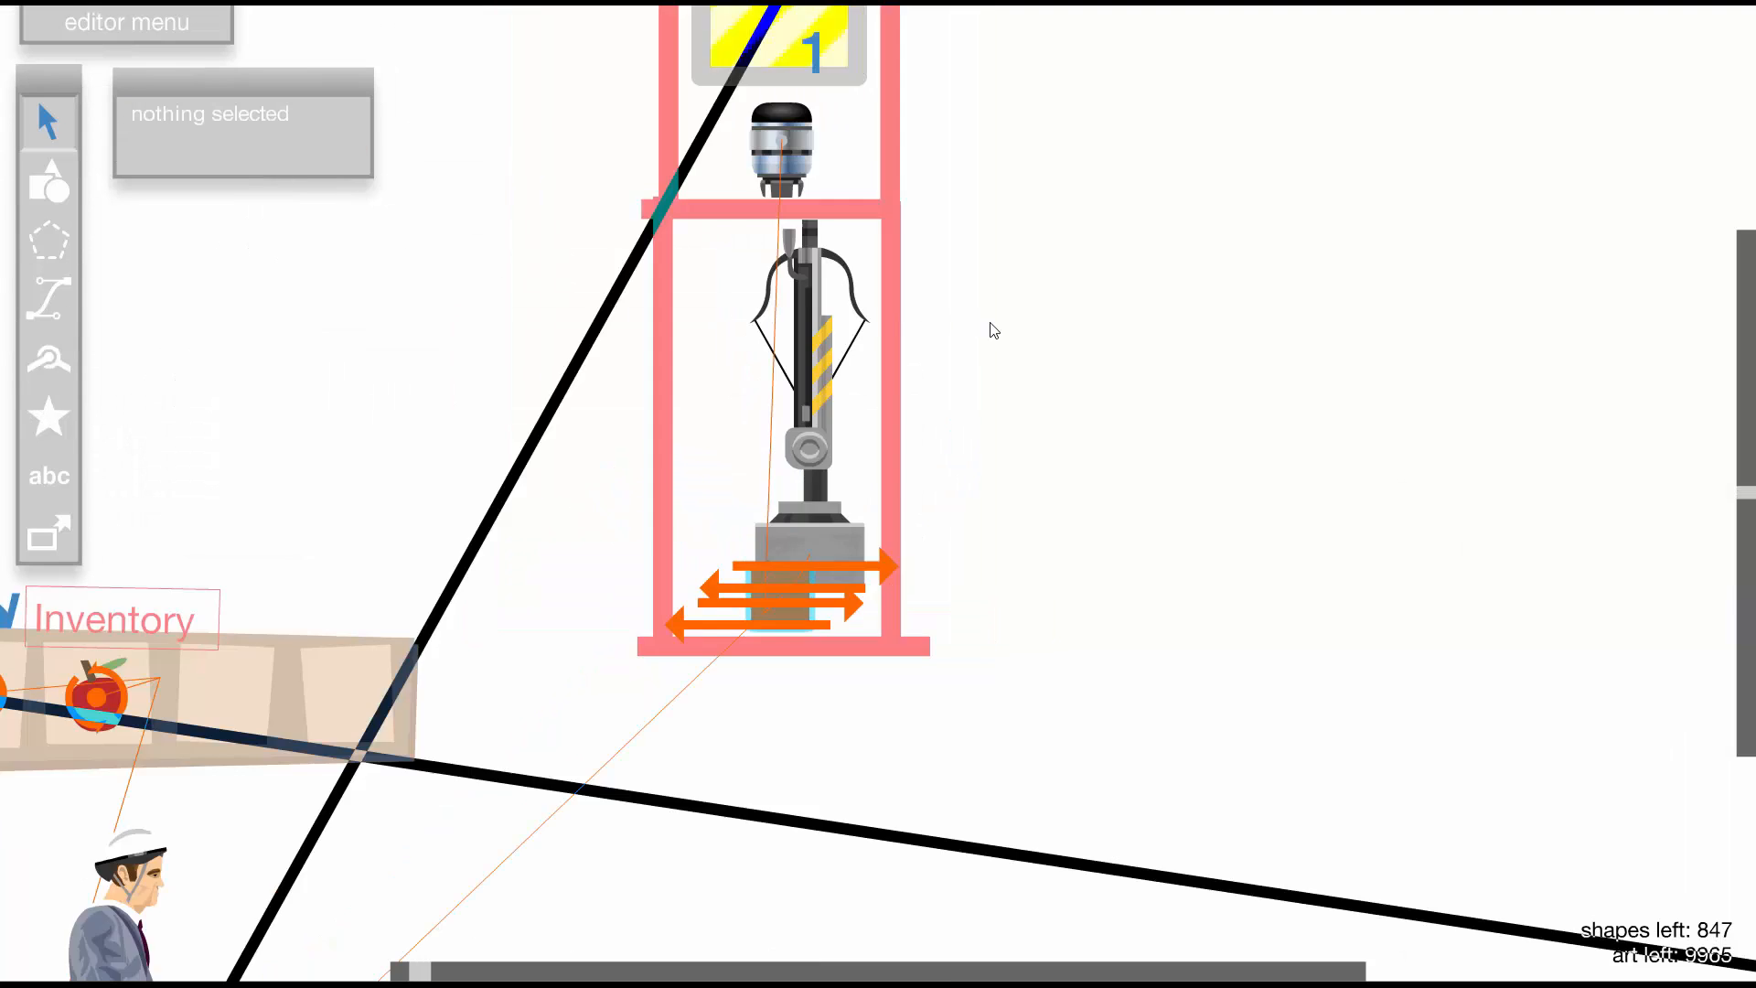
{"action": "key", "text": "minus"}
{"action": "key", "text": "equal"}
{"action": "left_click_drag", "start_coordinate": [880, 557], "coordinate": [1417, 615]}
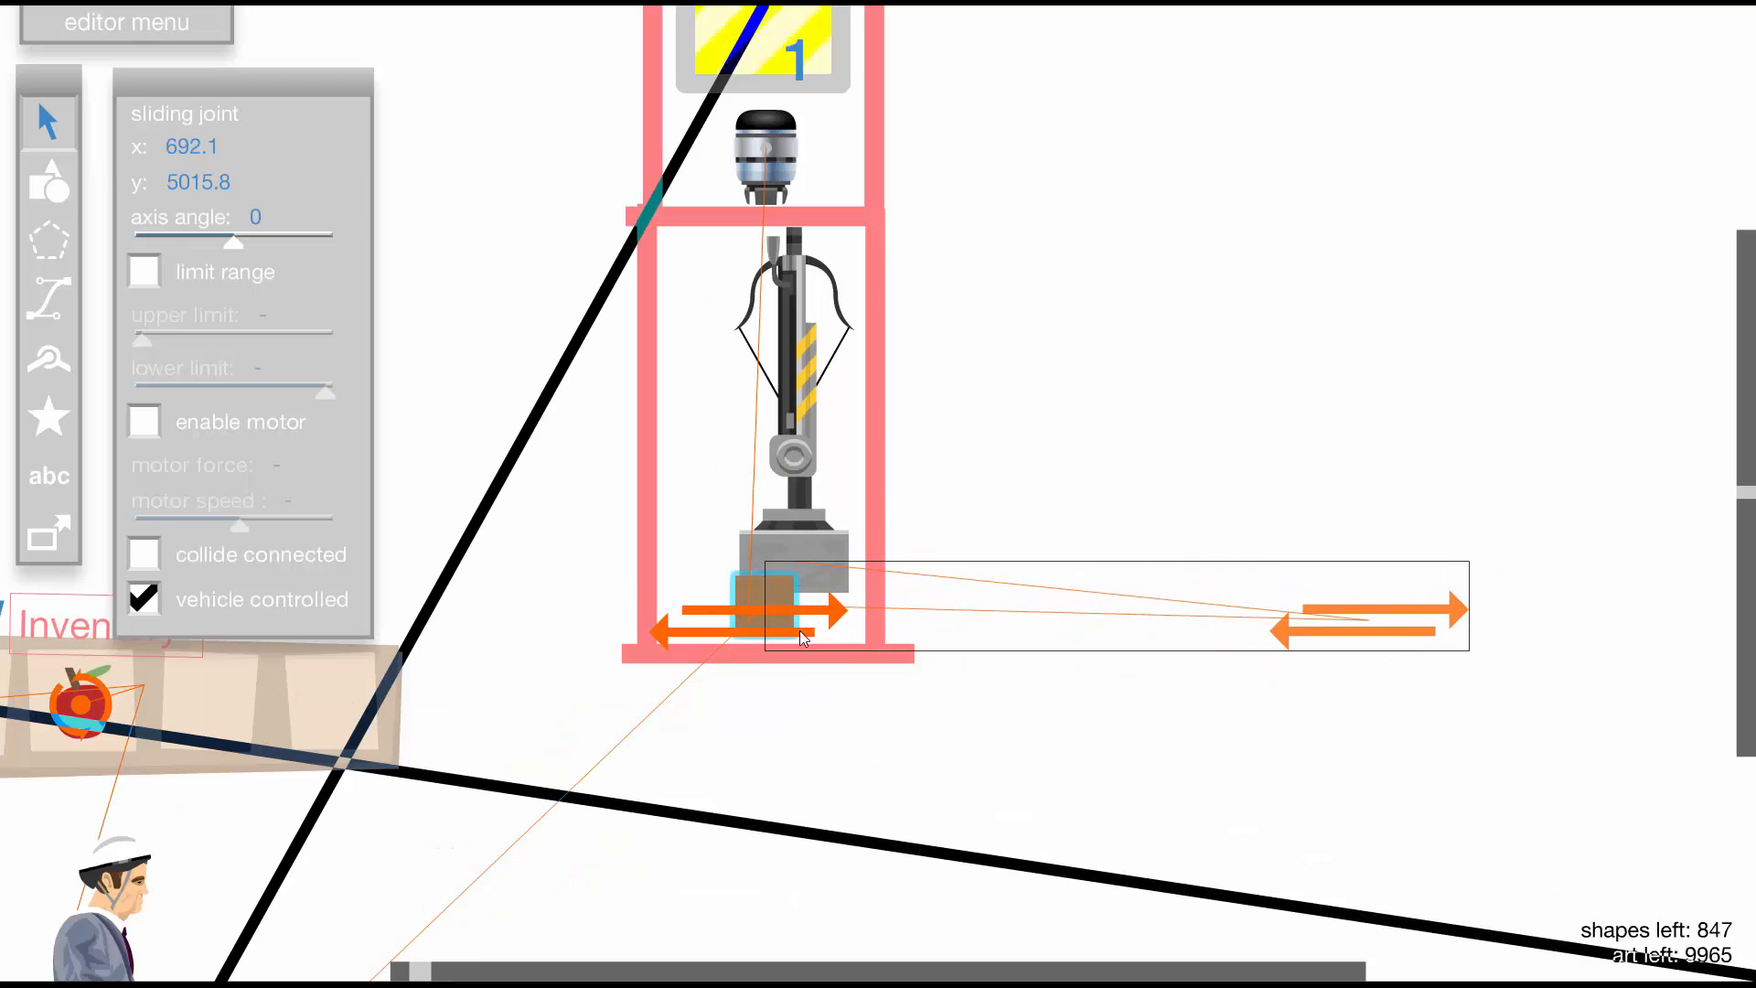
{"action": "left_click", "coordinate": [772, 590]}
{"action": "left_click", "coordinate": [797, 461]}
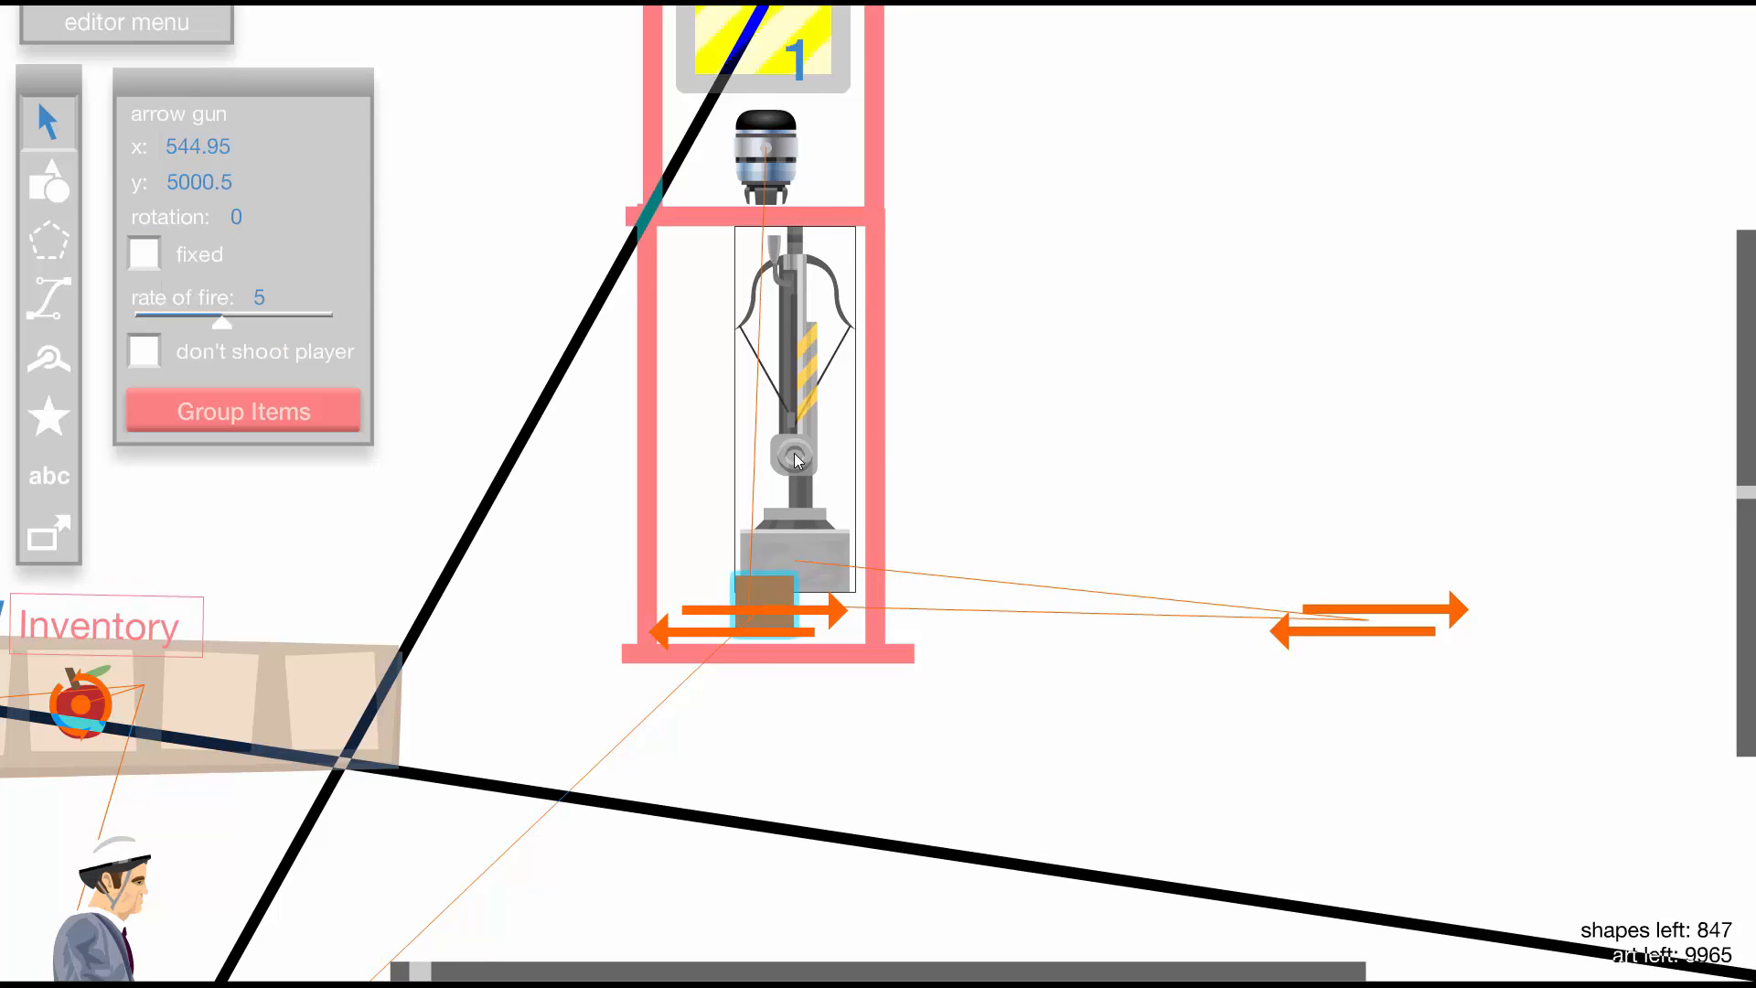
{"action": "left_click_drag", "start_coordinate": [797, 460], "coordinate": [1183, 494]}
{"action": "left_click_drag", "start_coordinate": [1390, 610], "coordinate": [1207, 586]}
{"action": "left_click", "coordinate": [1450, 475]}
Test-run the level to check how the unsupported arrow gun behaves
{"action": "key", "text": "t"}
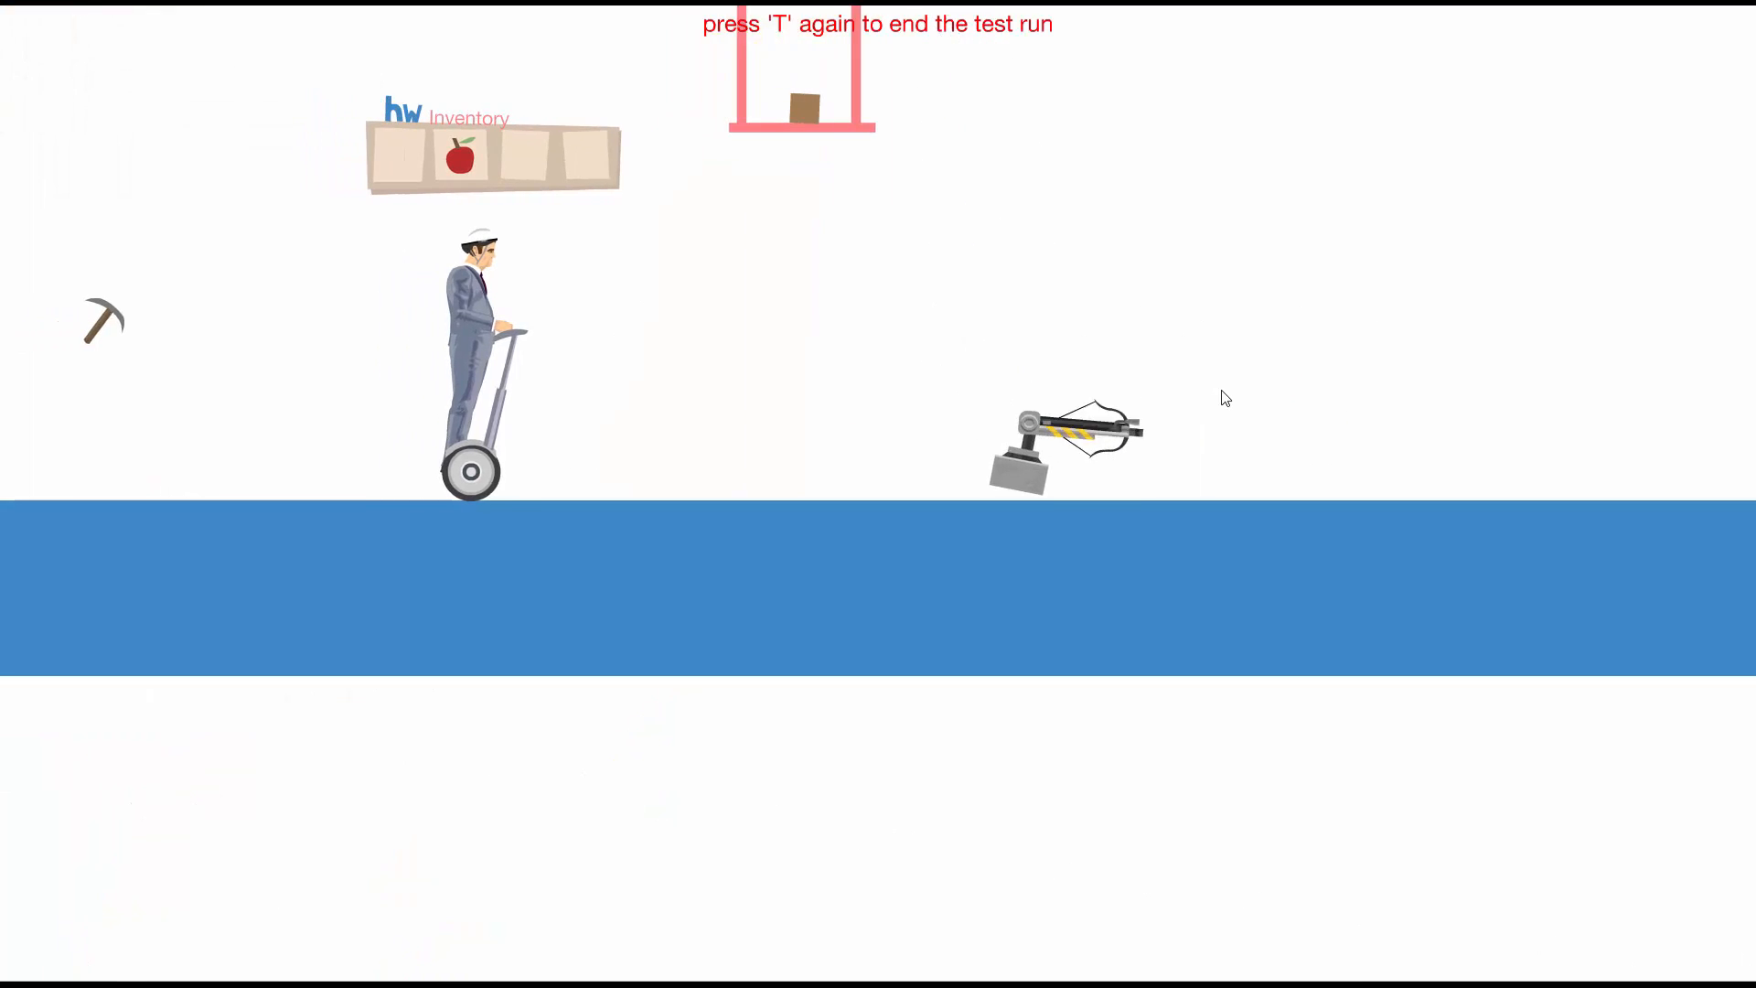
{"action": "key", "text": "Up"}
{"action": "key", "text": "t"}
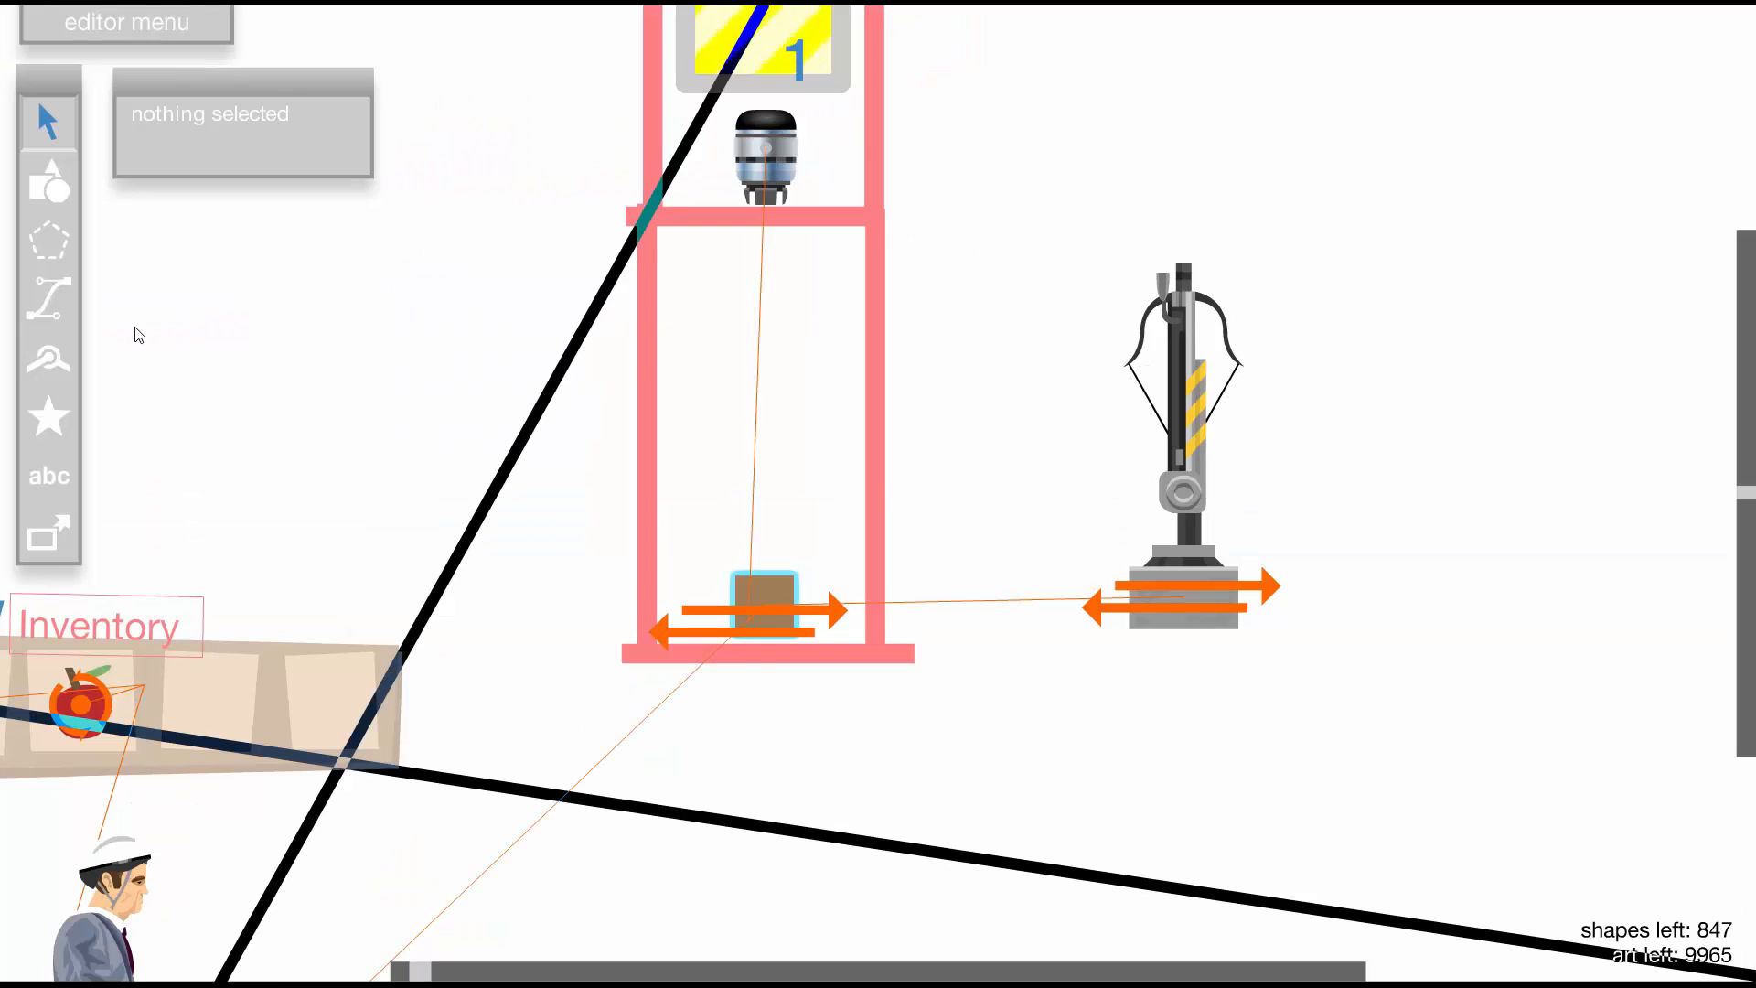
Build a cradle of three grey rectangles around the arrow gun's base and test-run the level
{"action": "left_click", "coordinate": [74, 202]}
{"action": "key", "text": "t"}
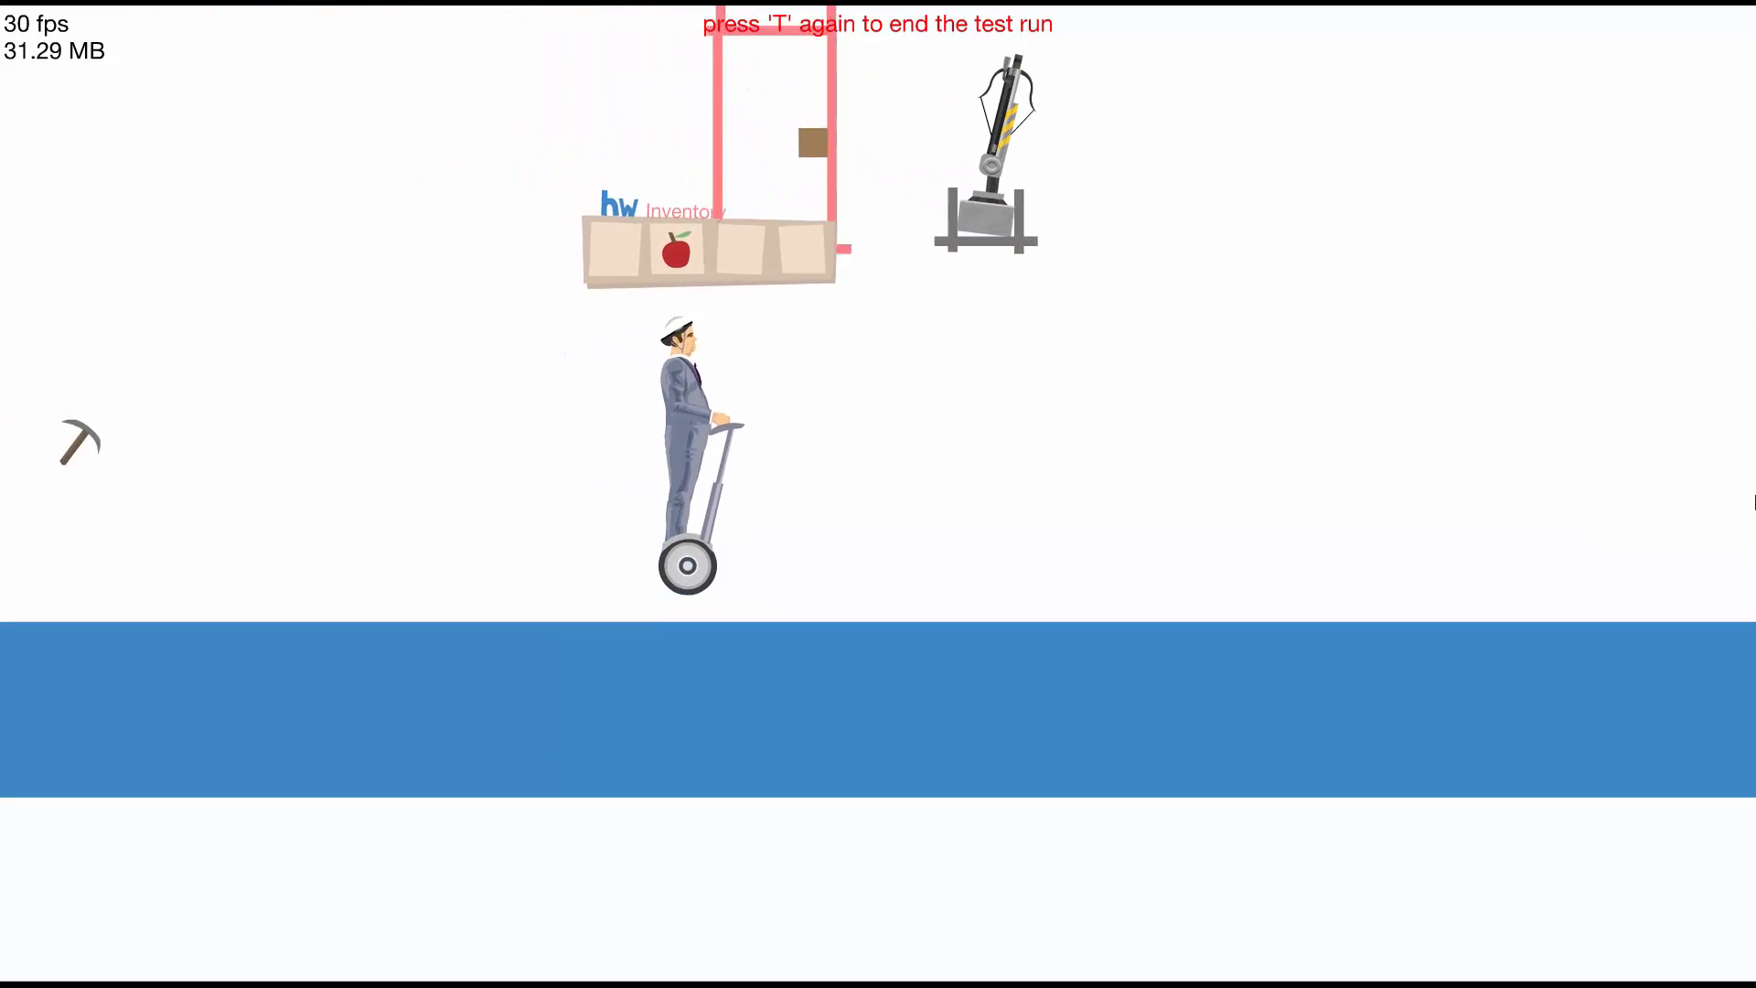
{"action": "key", "text": "space"}
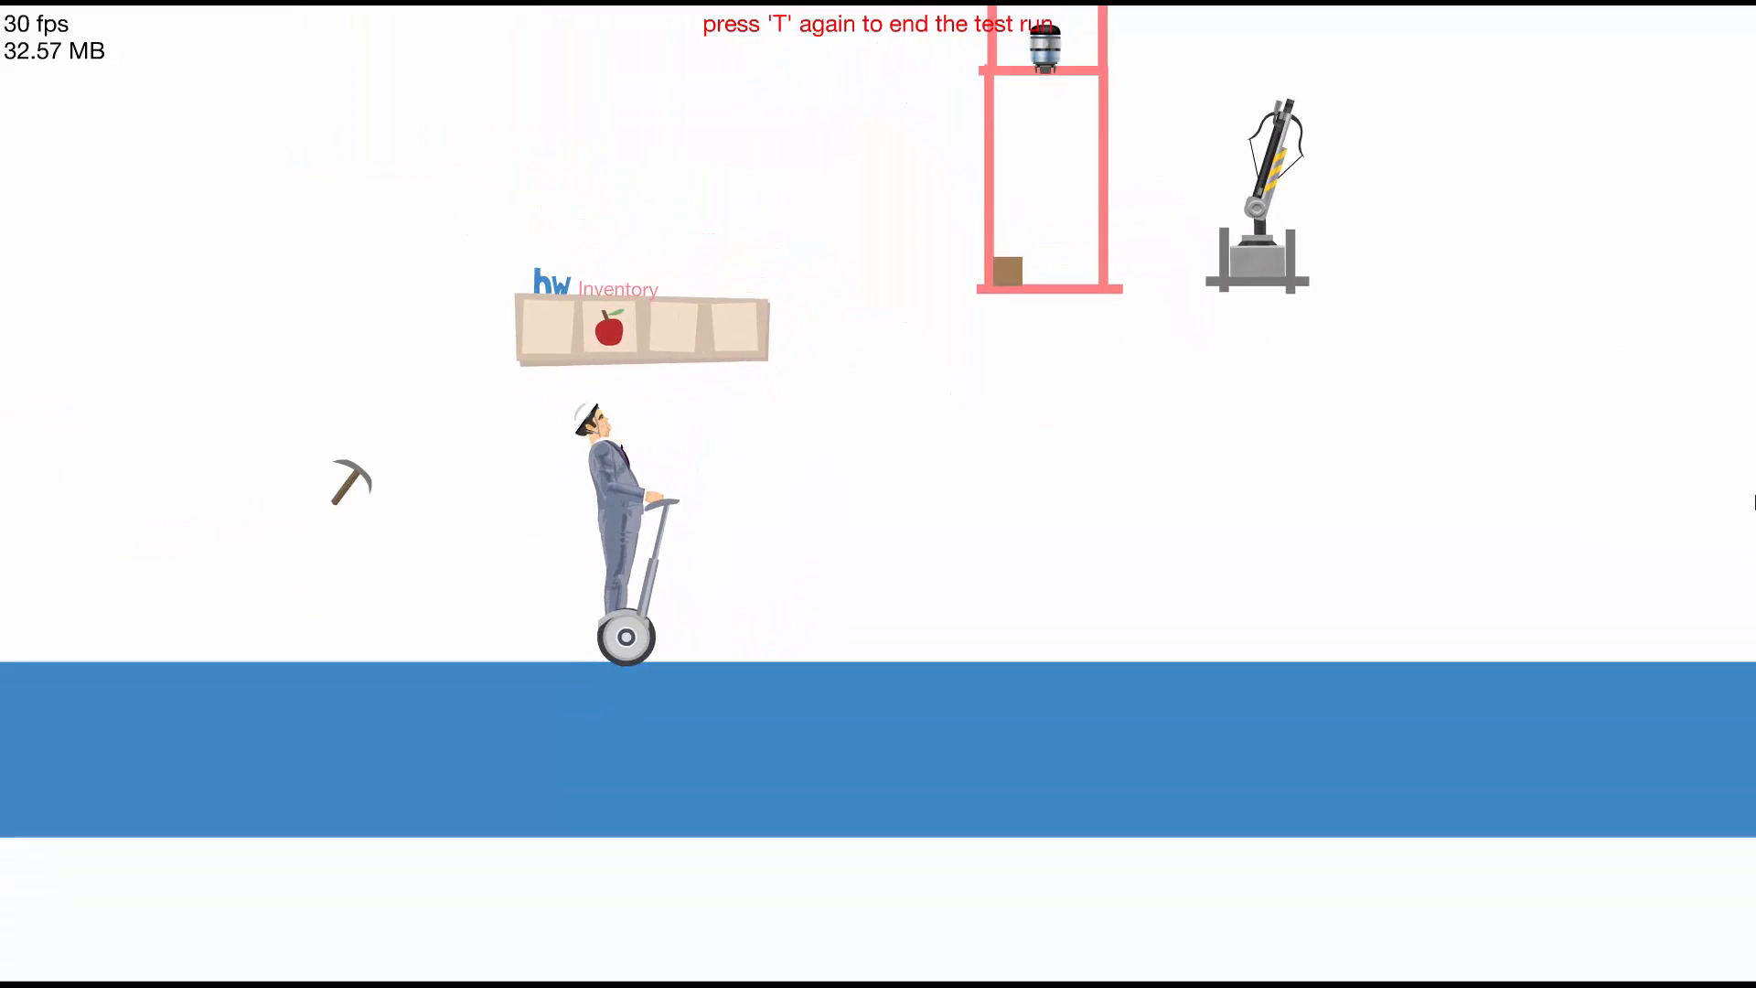
{"action": "key", "text": "t"}
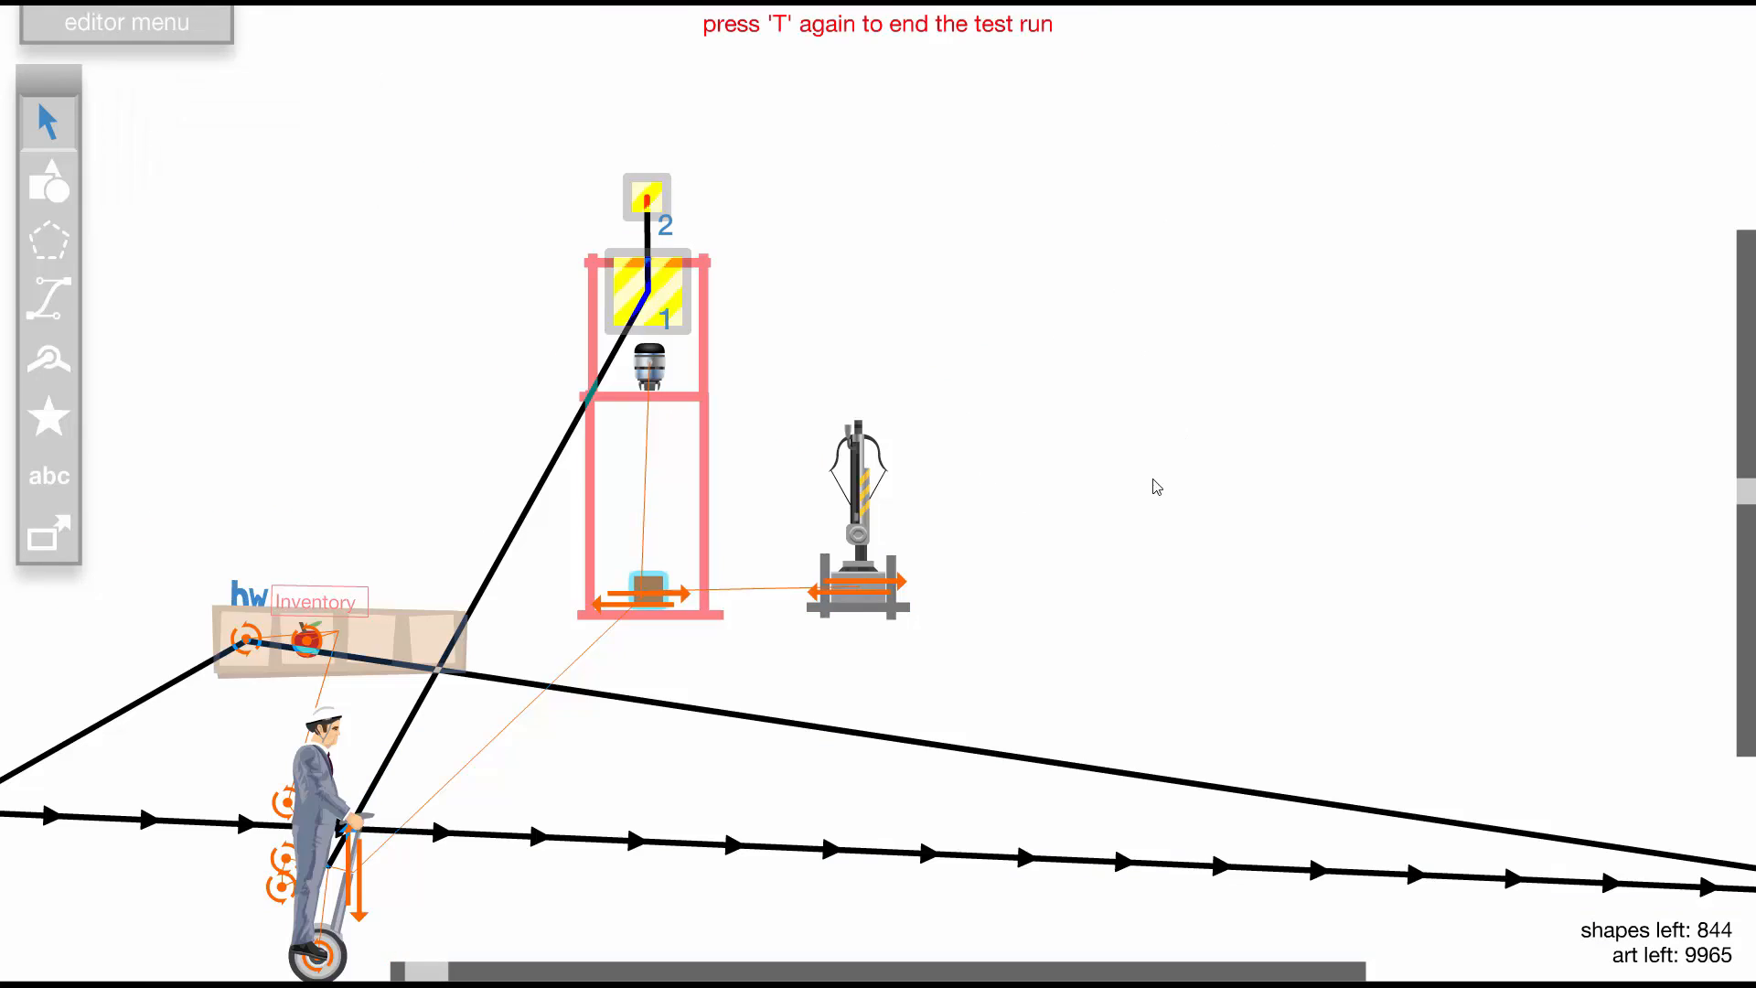
Test-run the level again, driving the character to check the arrow gun in its cradle
{"action": "key", "text": "t"}
{"action": "key", "text": "space"}
{"action": "key", "text": "Up"}
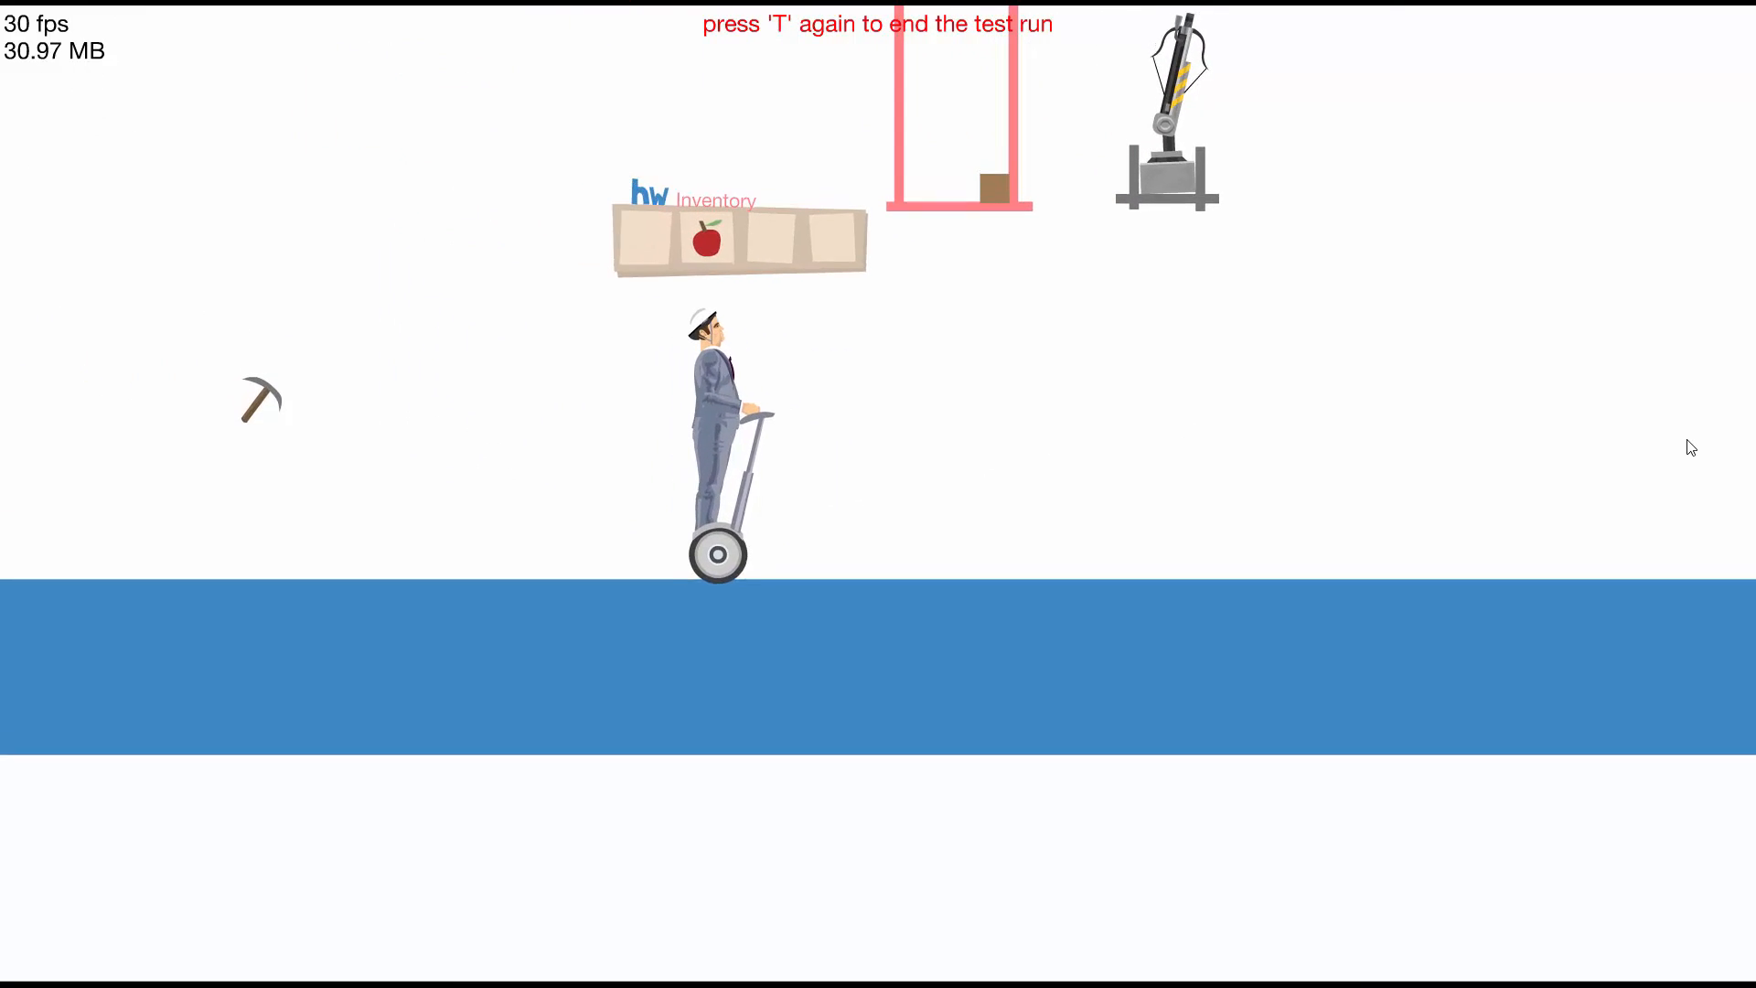
{"action": "key", "text": "t"}
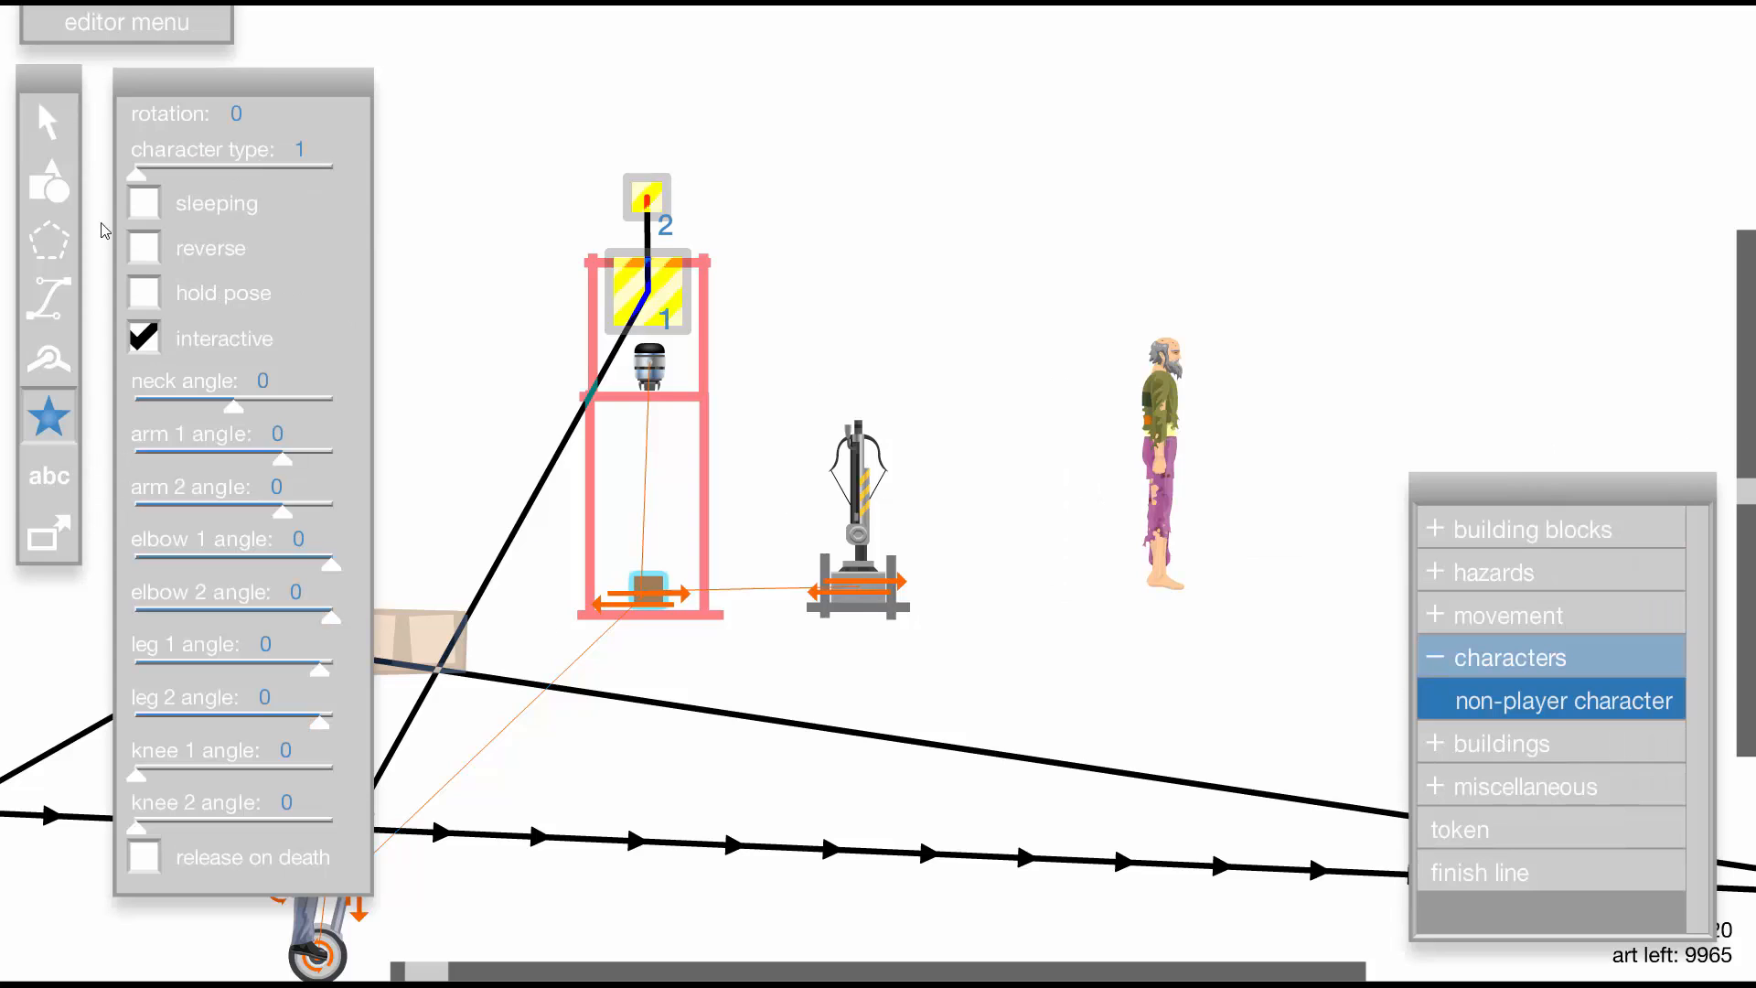
Pin the non-player character beside the arrow gun with pin joints whose rotation is limited to 0, and test-run the level
{"action": "left_click", "coordinate": [48, 357]}
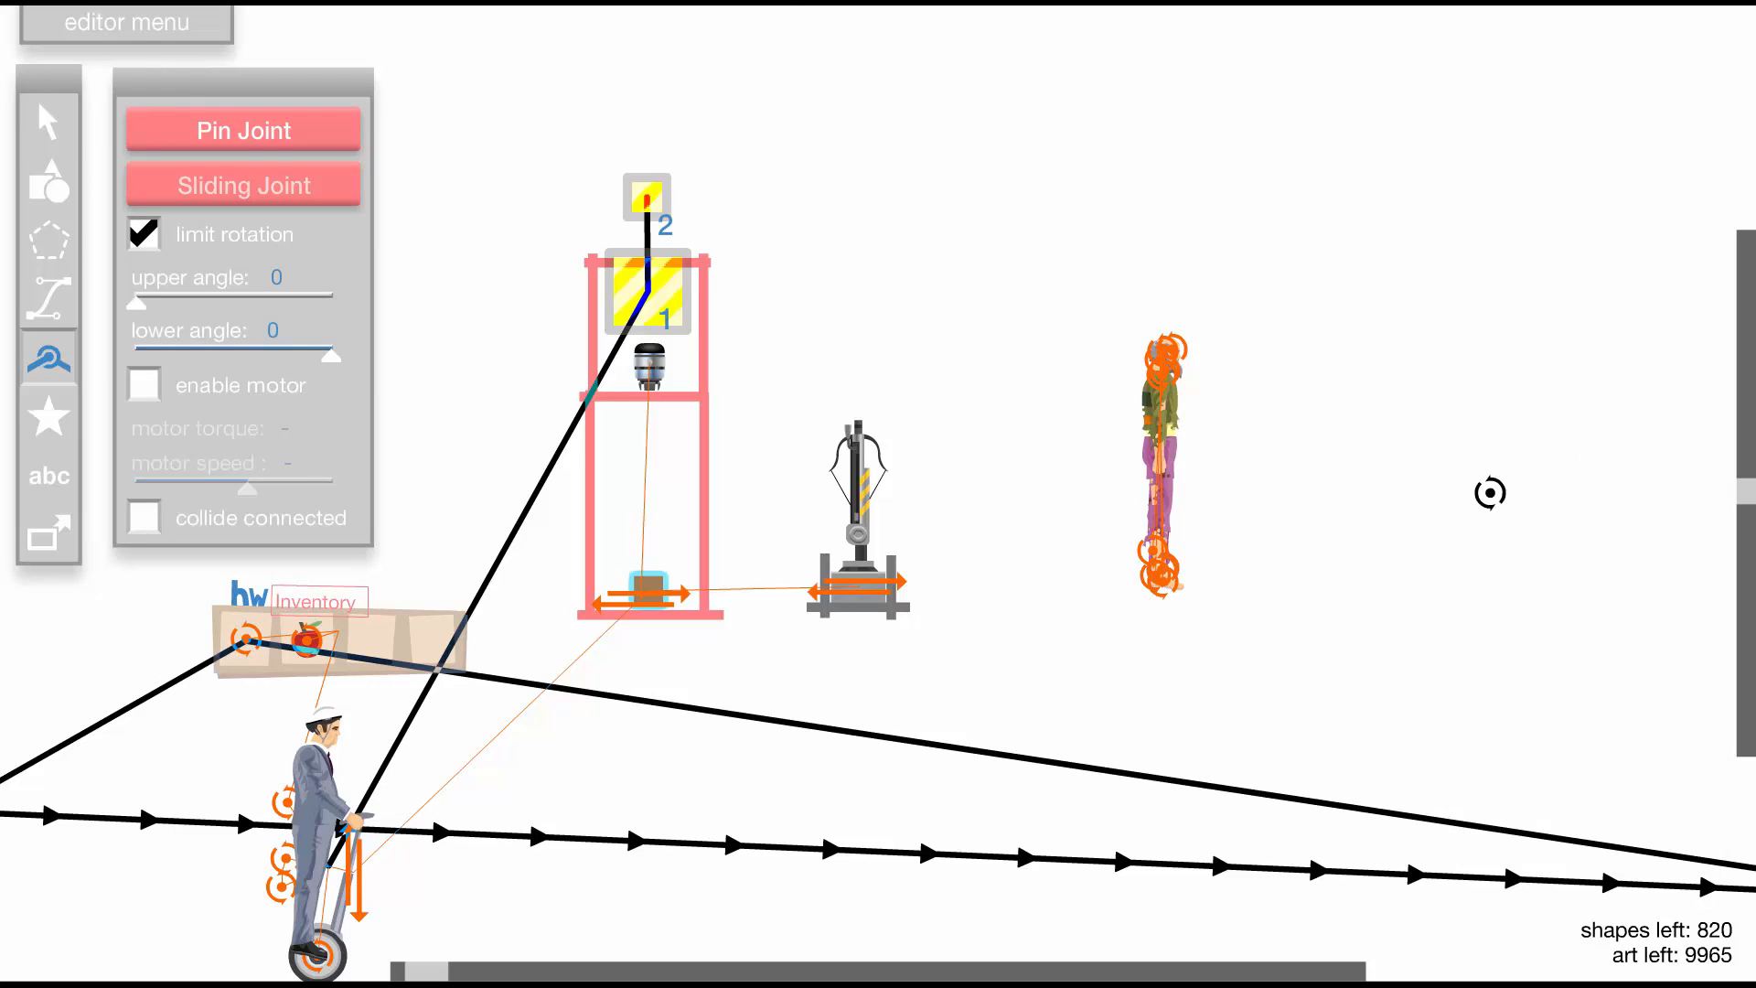
{"action": "key", "text": "t"}
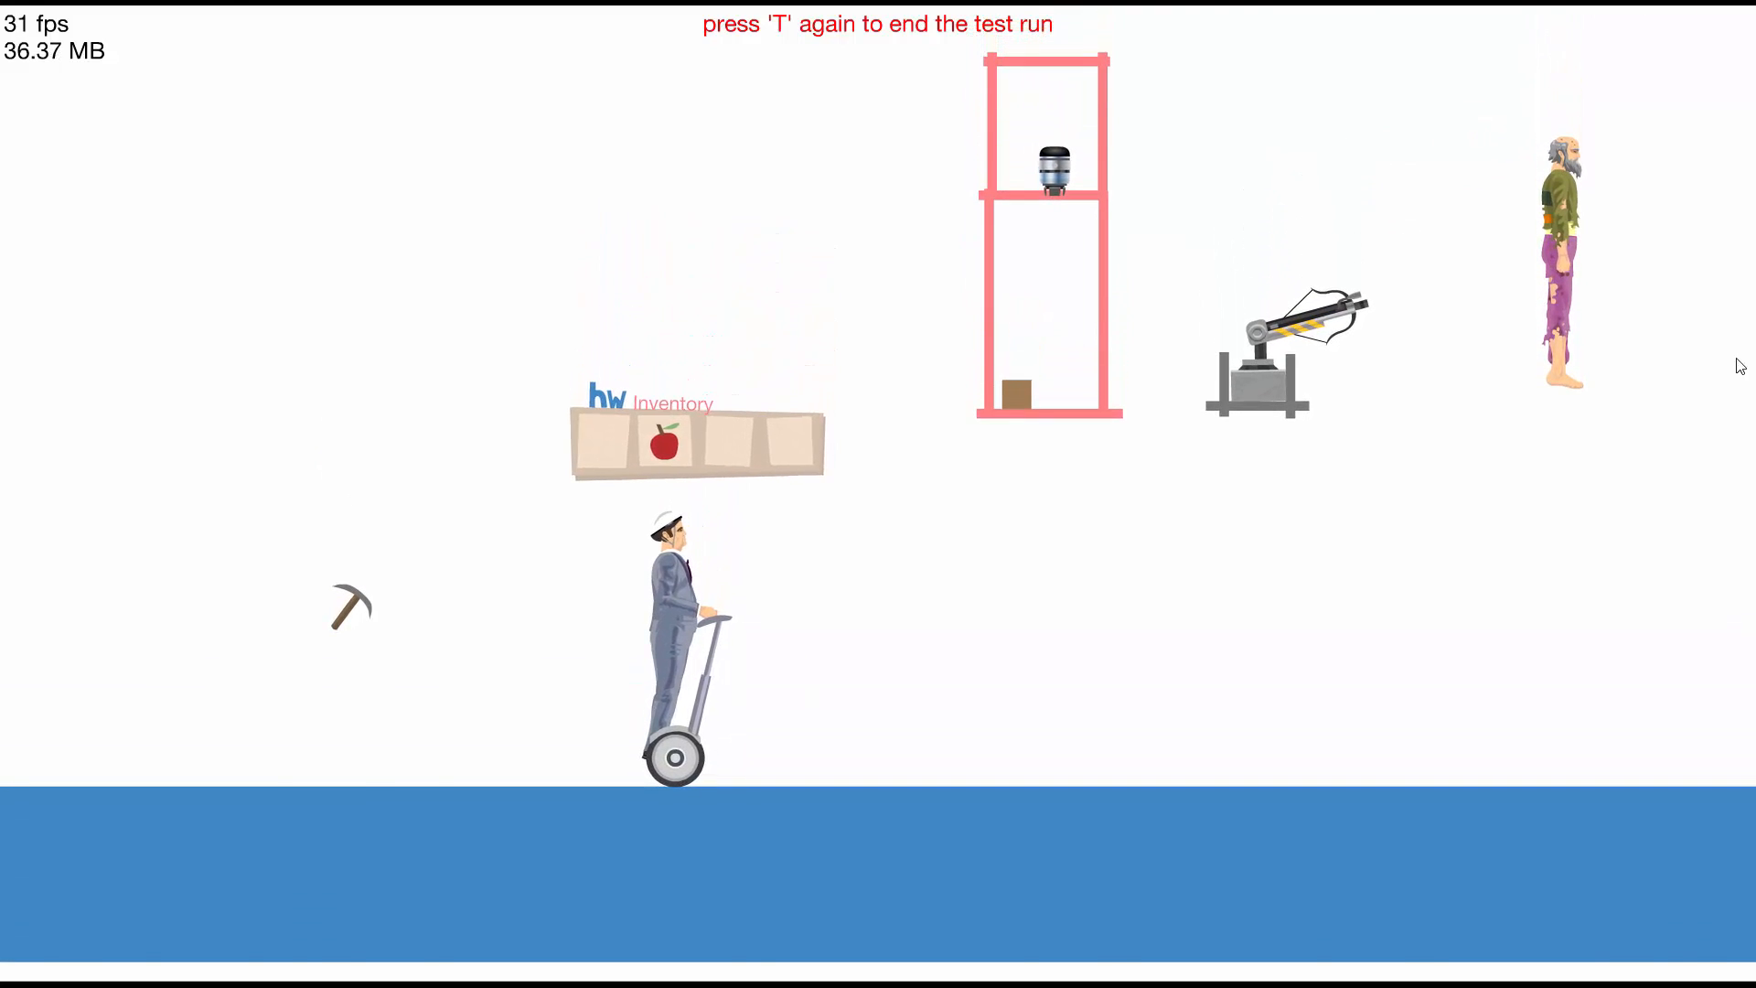
{"action": "key", "text": "t"}
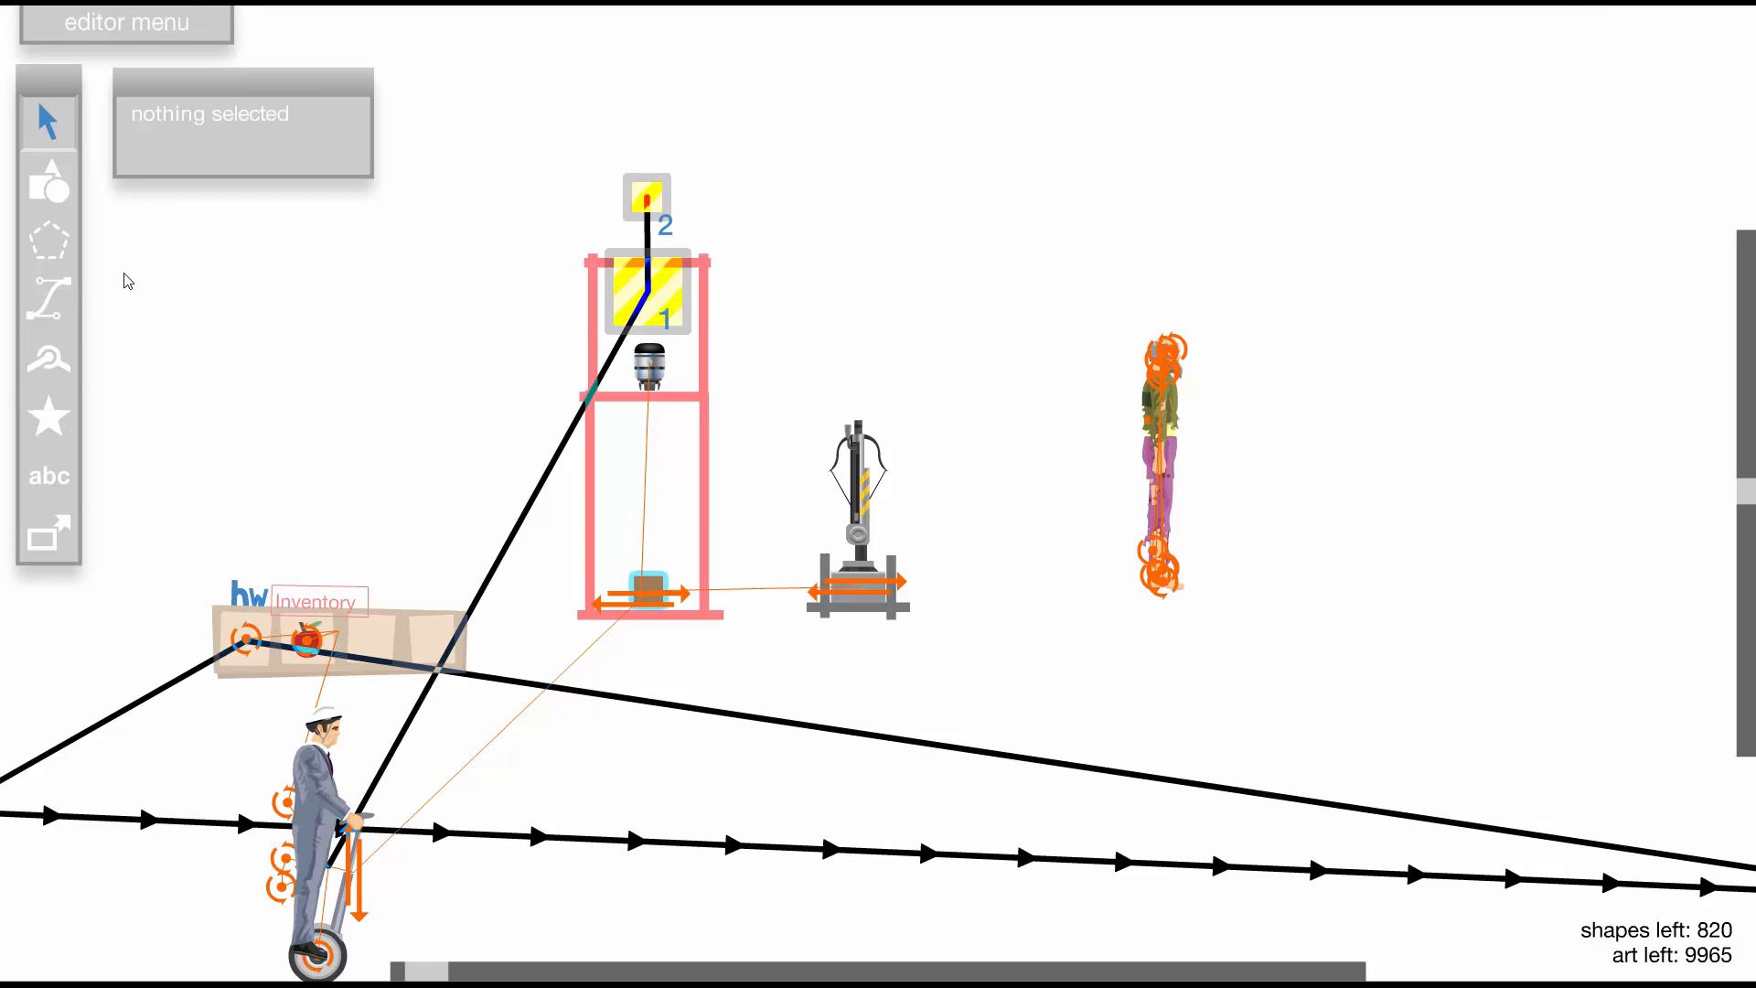
Place a trigger about 30 by 26 between the arrow gun and the non-player character and set its action to activate object
{"action": "left_click", "coordinate": [48, 533]}
{"action": "key", "text": "shift+a"}
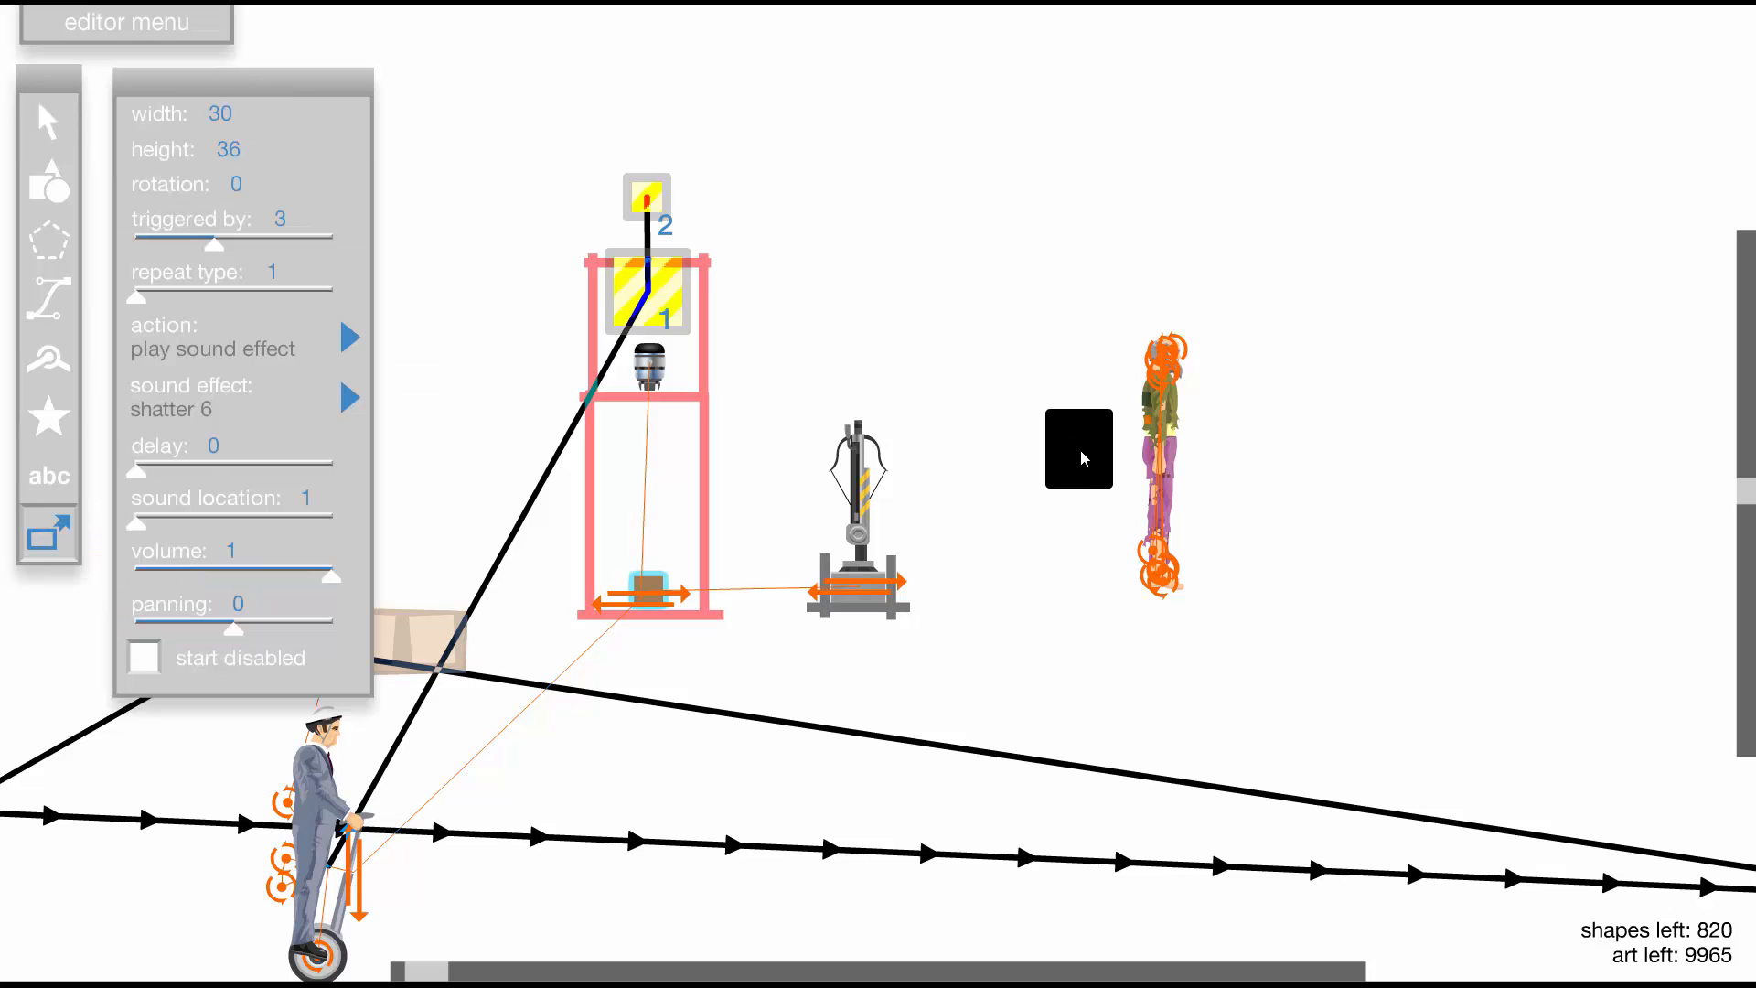
{"action": "left_click", "coordinate": [1089, 456]}
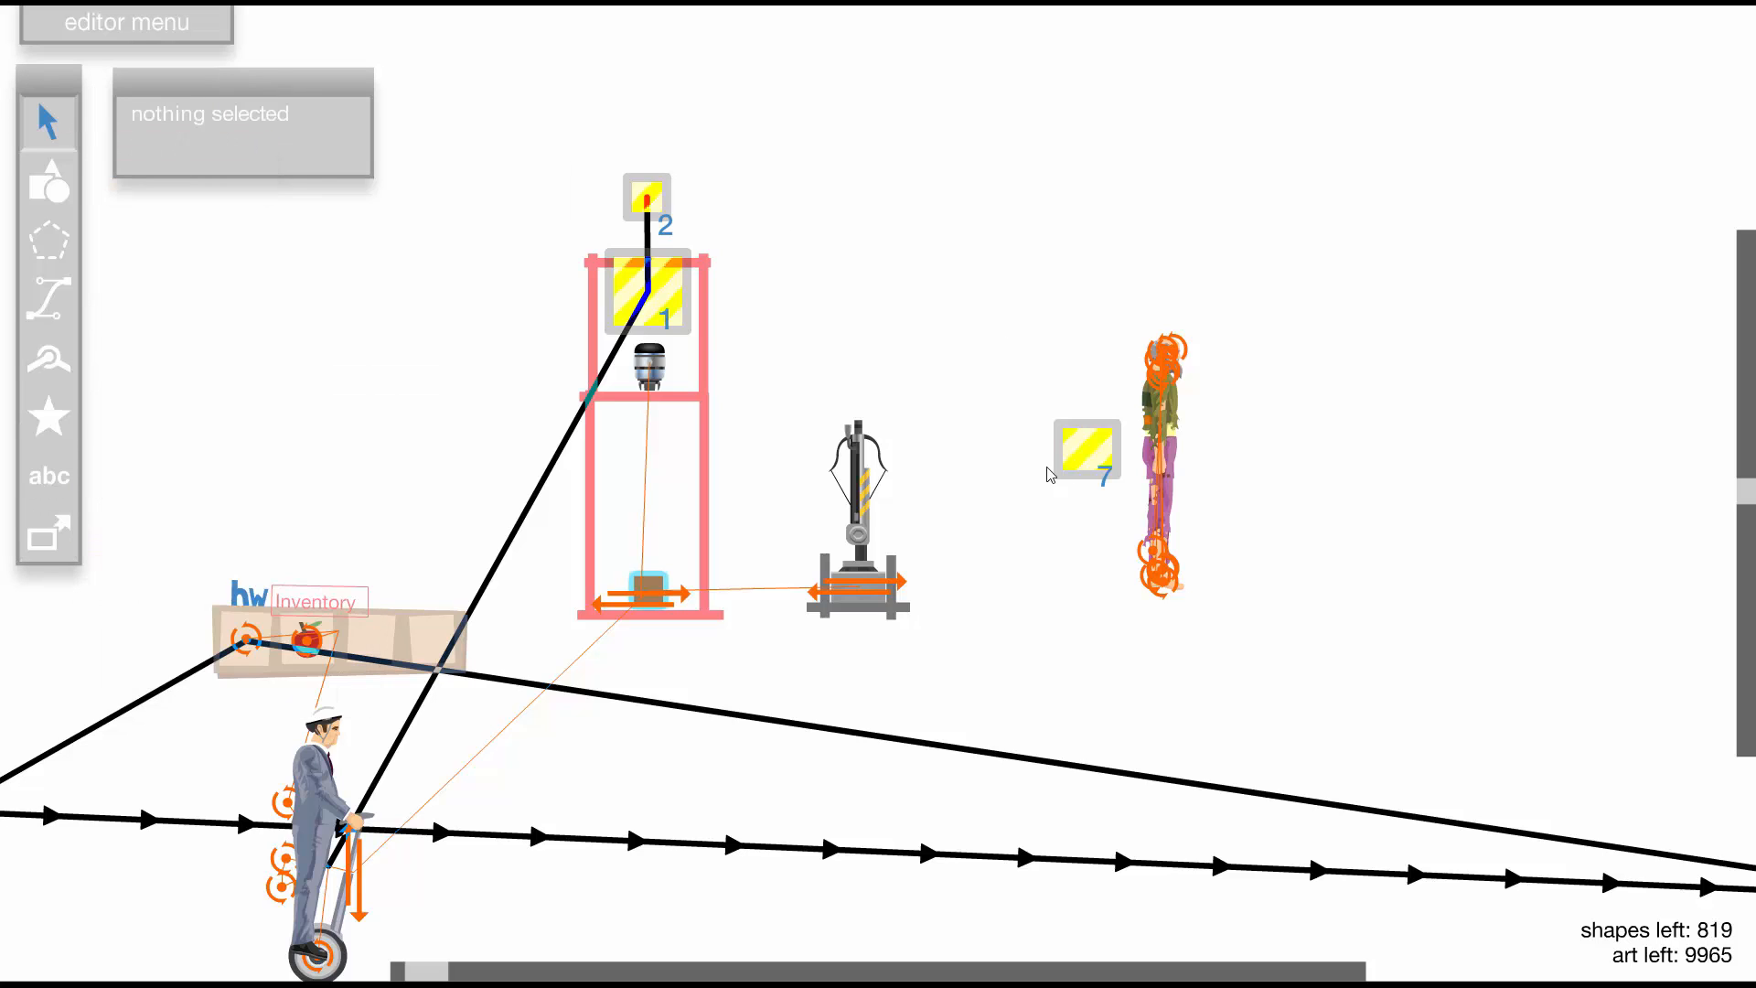
{"action": "mouse_move", "coordinate": [227, 357]}
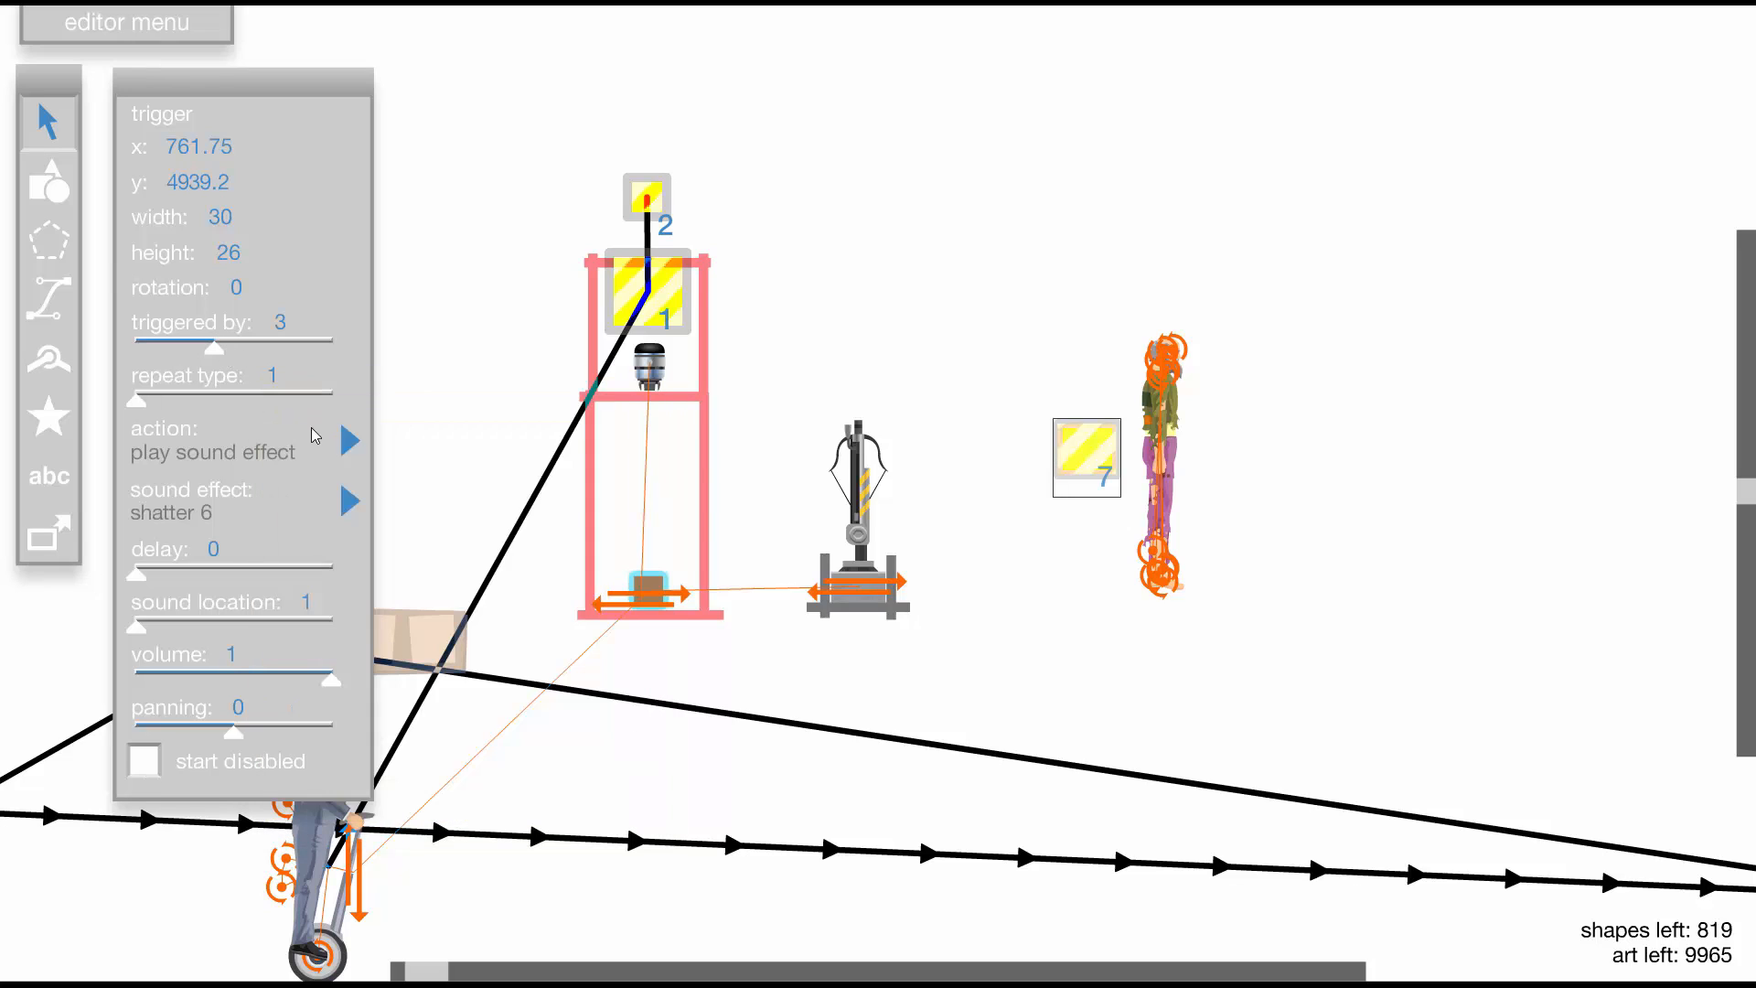
{"action": "left_click", "coordinate": [348, 441]}
{"action": "left_click", "coordinate": [433, 401]}
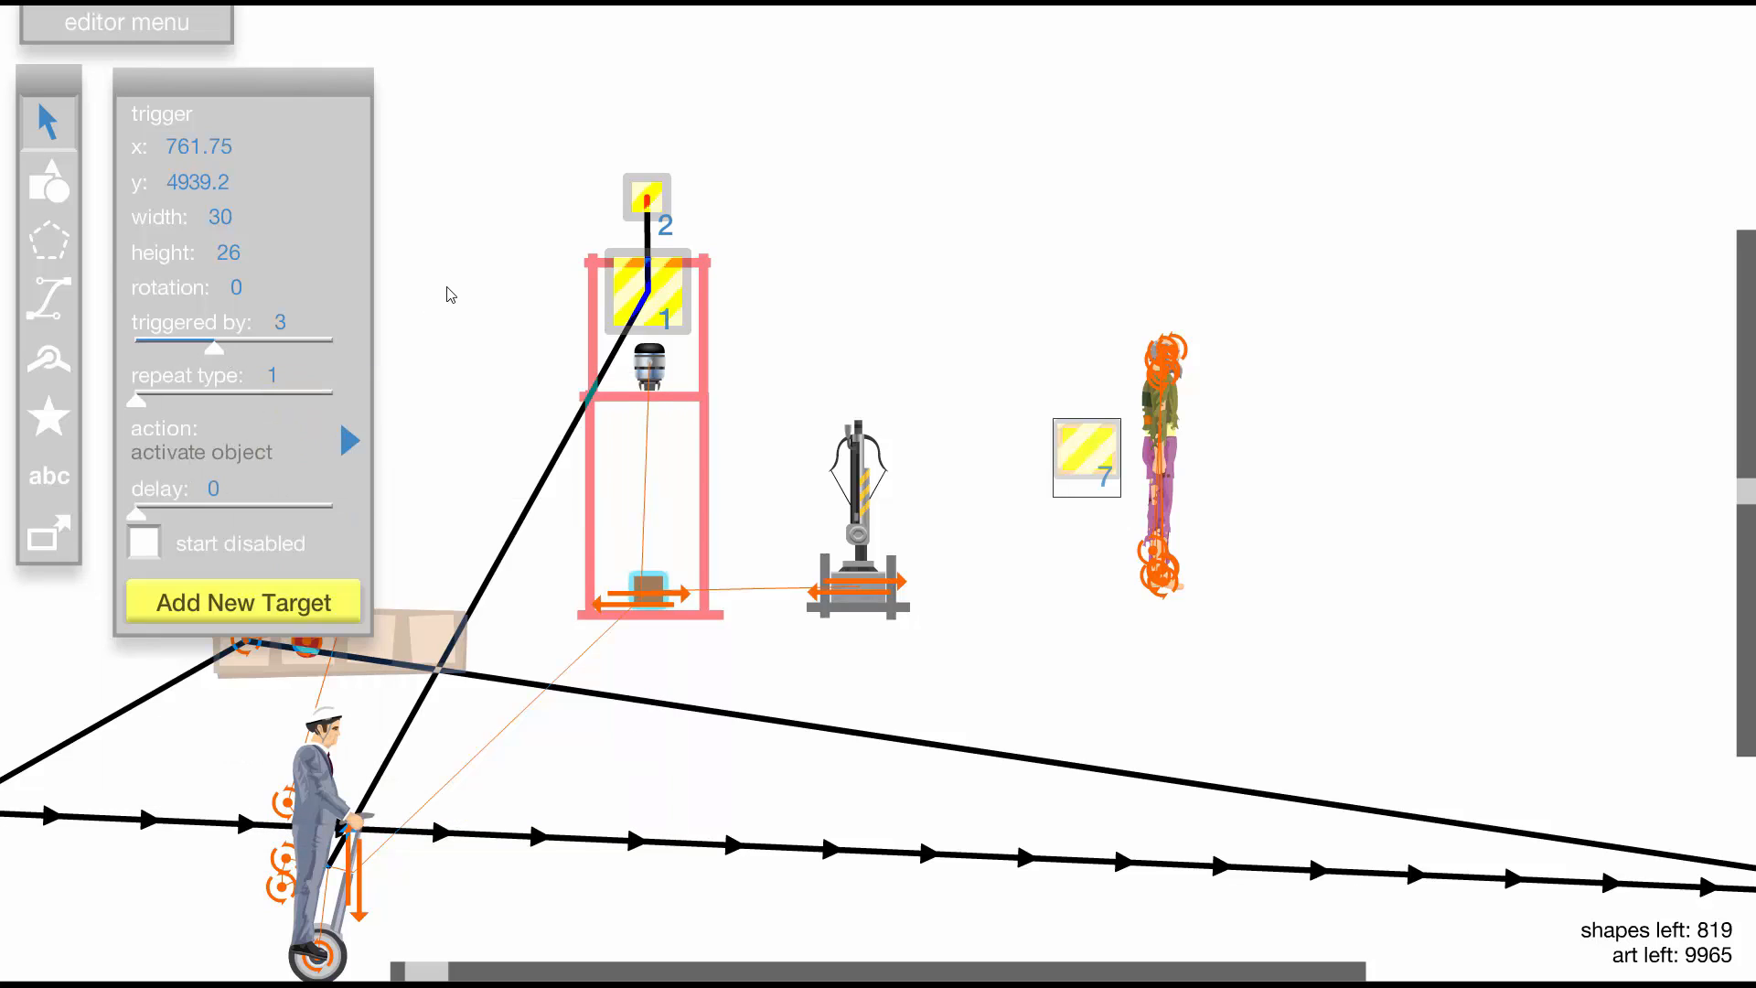
Add the inventory background, pickaxe and apple groups as targets of trigger 7
{"action": "left_click", "coordinate": [274, 604]}
{"action": "scroll", "coordinate": [824, 586], "scroll_direction": "up", "scroll_amount": 3}
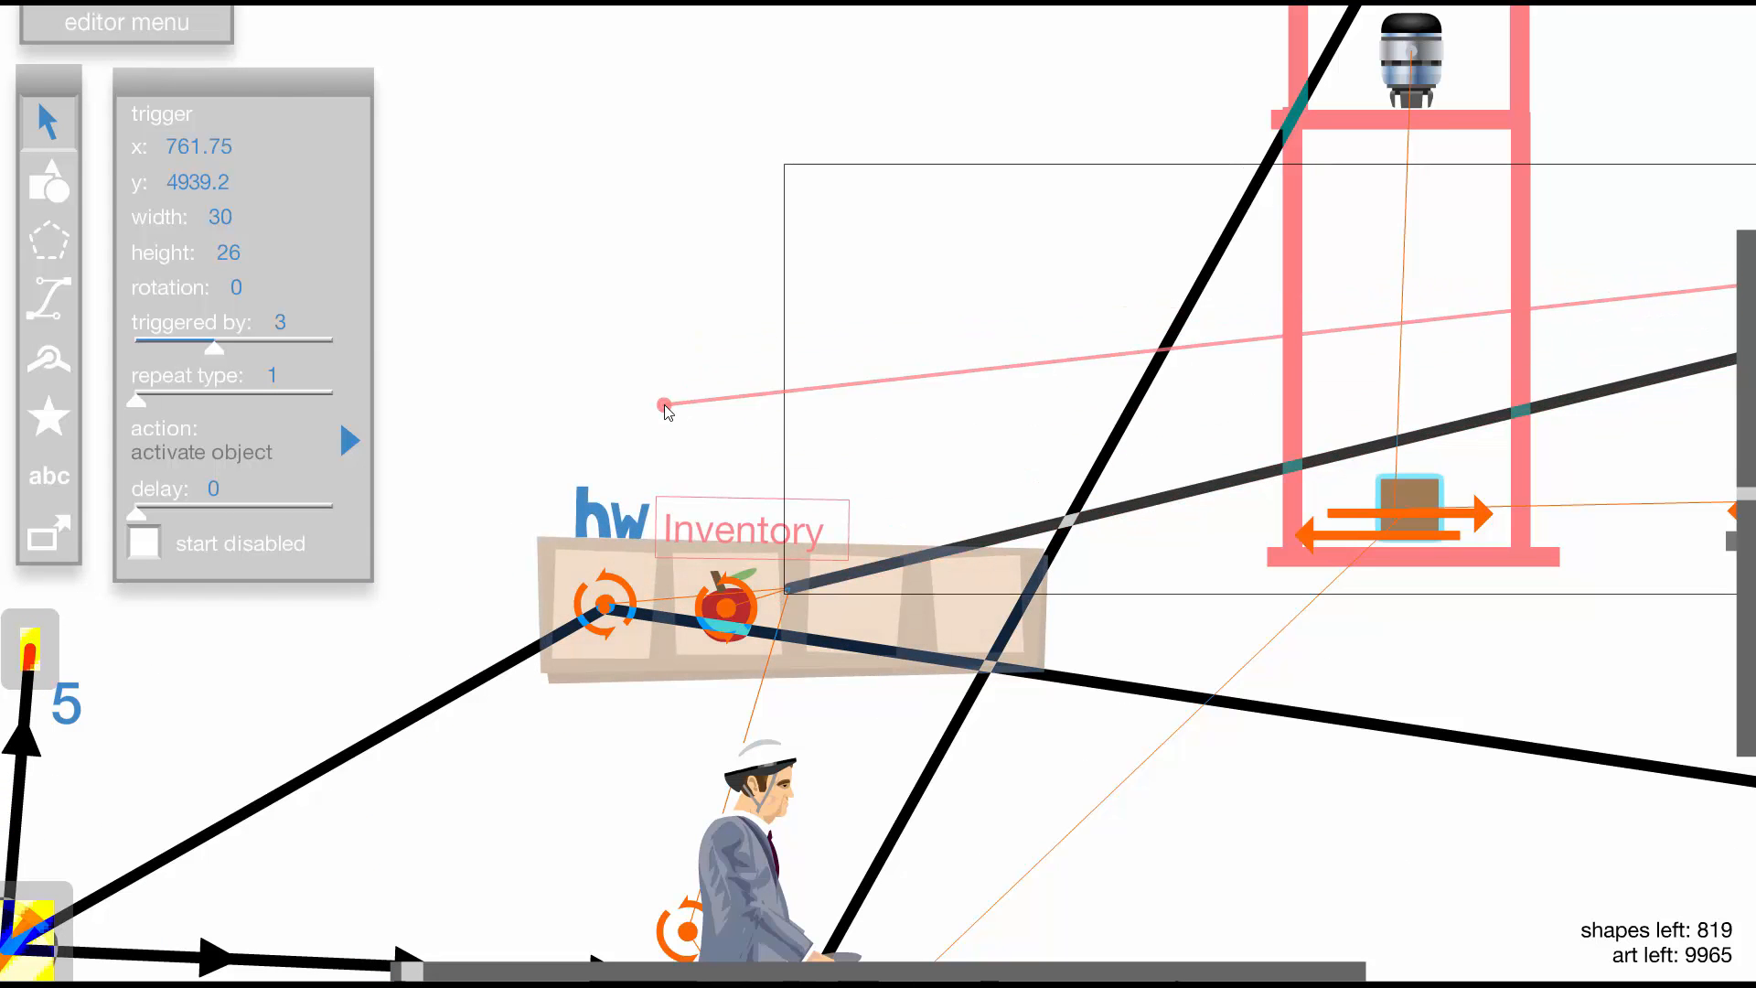
{"action": "scroll", "coordinate": [667, 403], "scroll_direction": "up", "scroll_amount": 3}
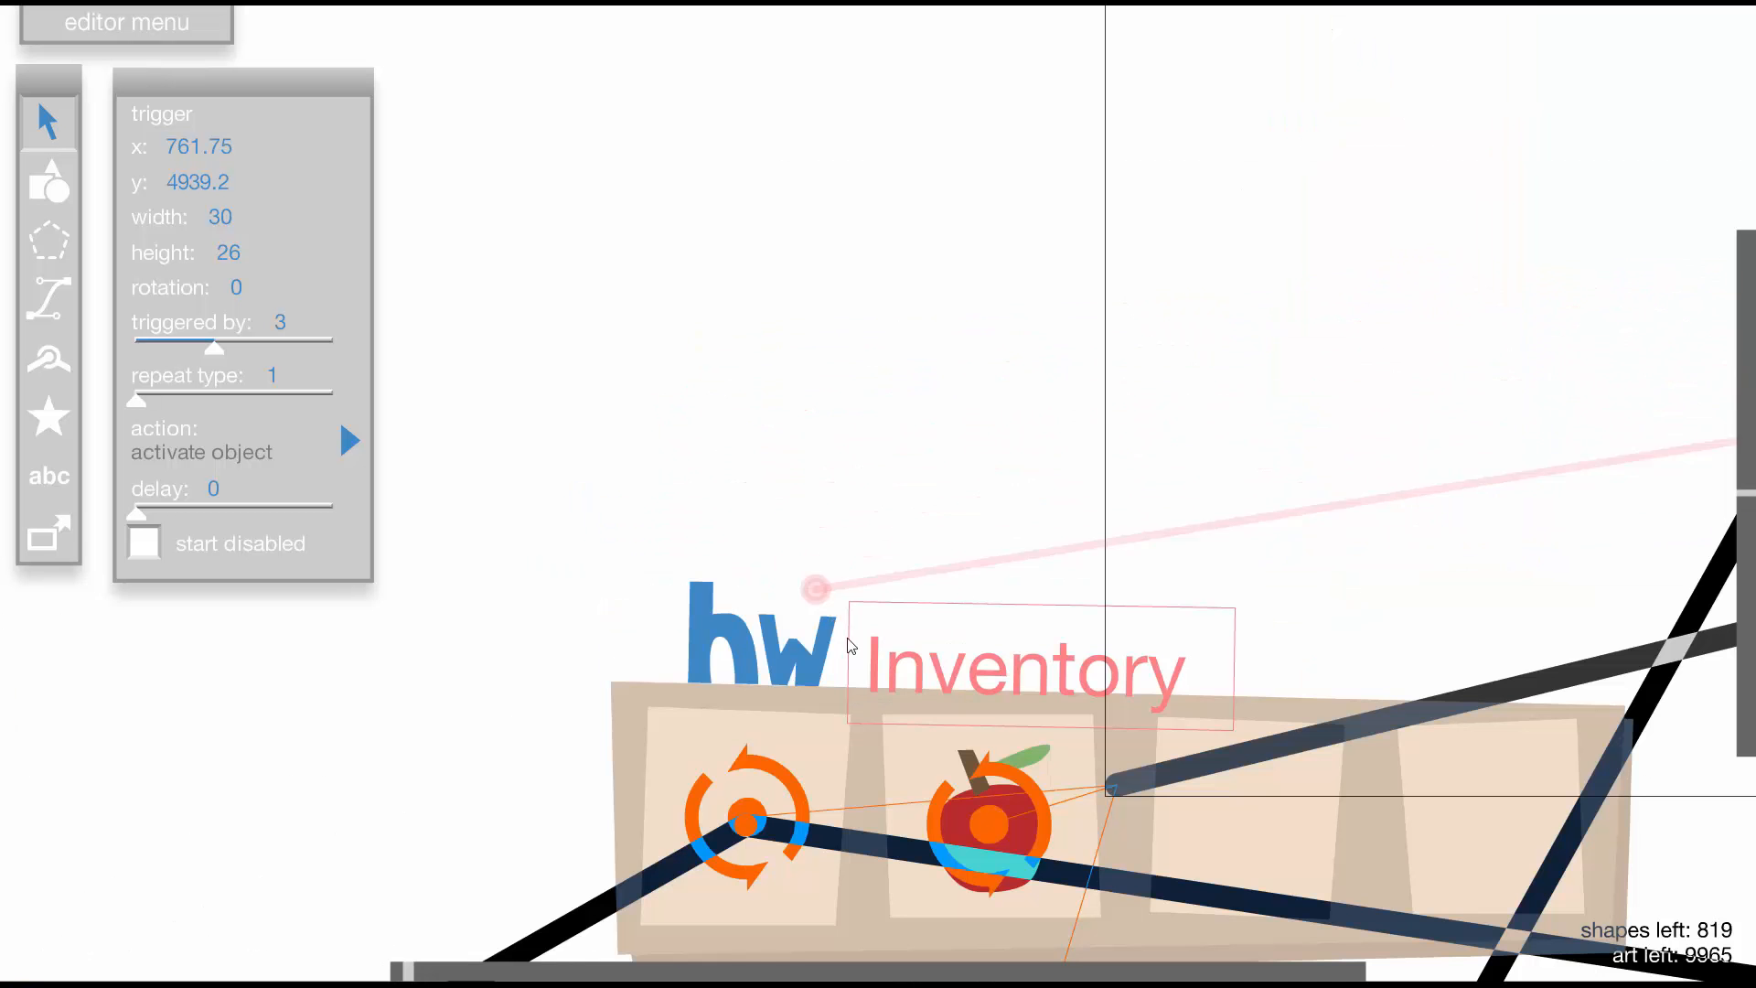
{"action": "left_click", "coordinate": [809, 767]}
{"action": "left_click", "coordinate": [1056, 776]}
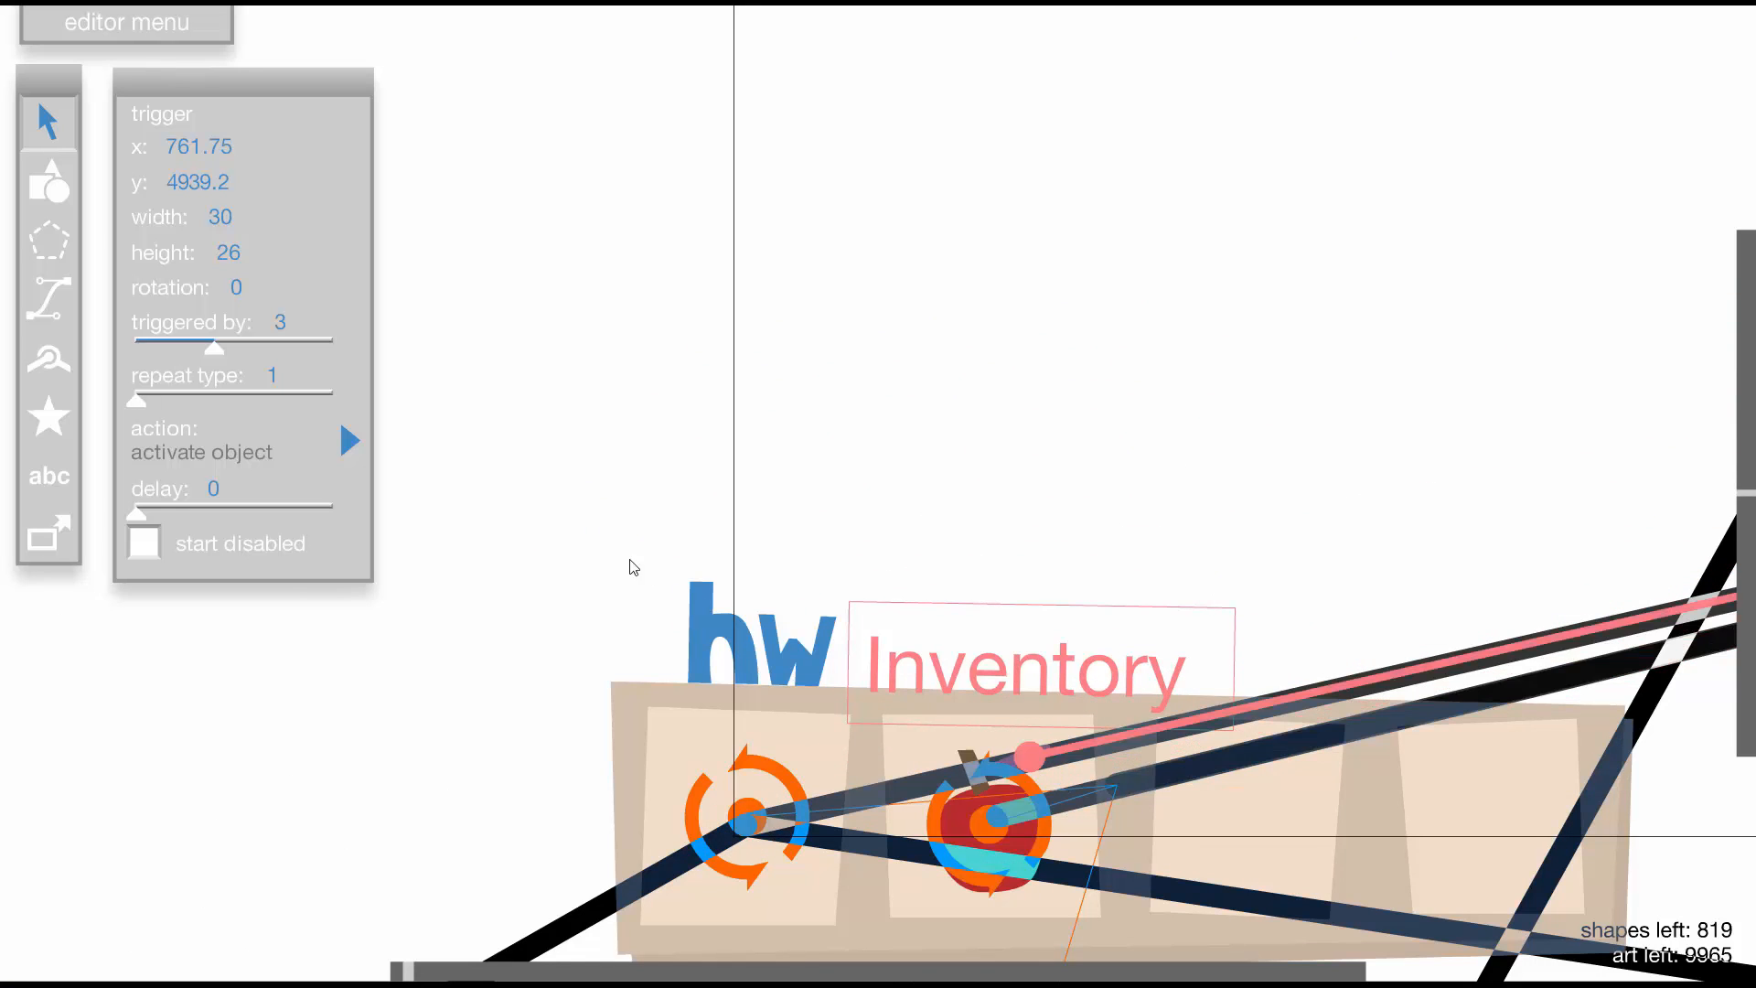
{"action": "left_click", "coordinate": [539, 365]}
{"action": "scroll", "coordinate": [532, 368], "scroll_direction": "down", "scroll_amount": 3}
{"action": "left_click_drag", "start_coordinate": [1113, 645], "coordinate": [898, 494]}
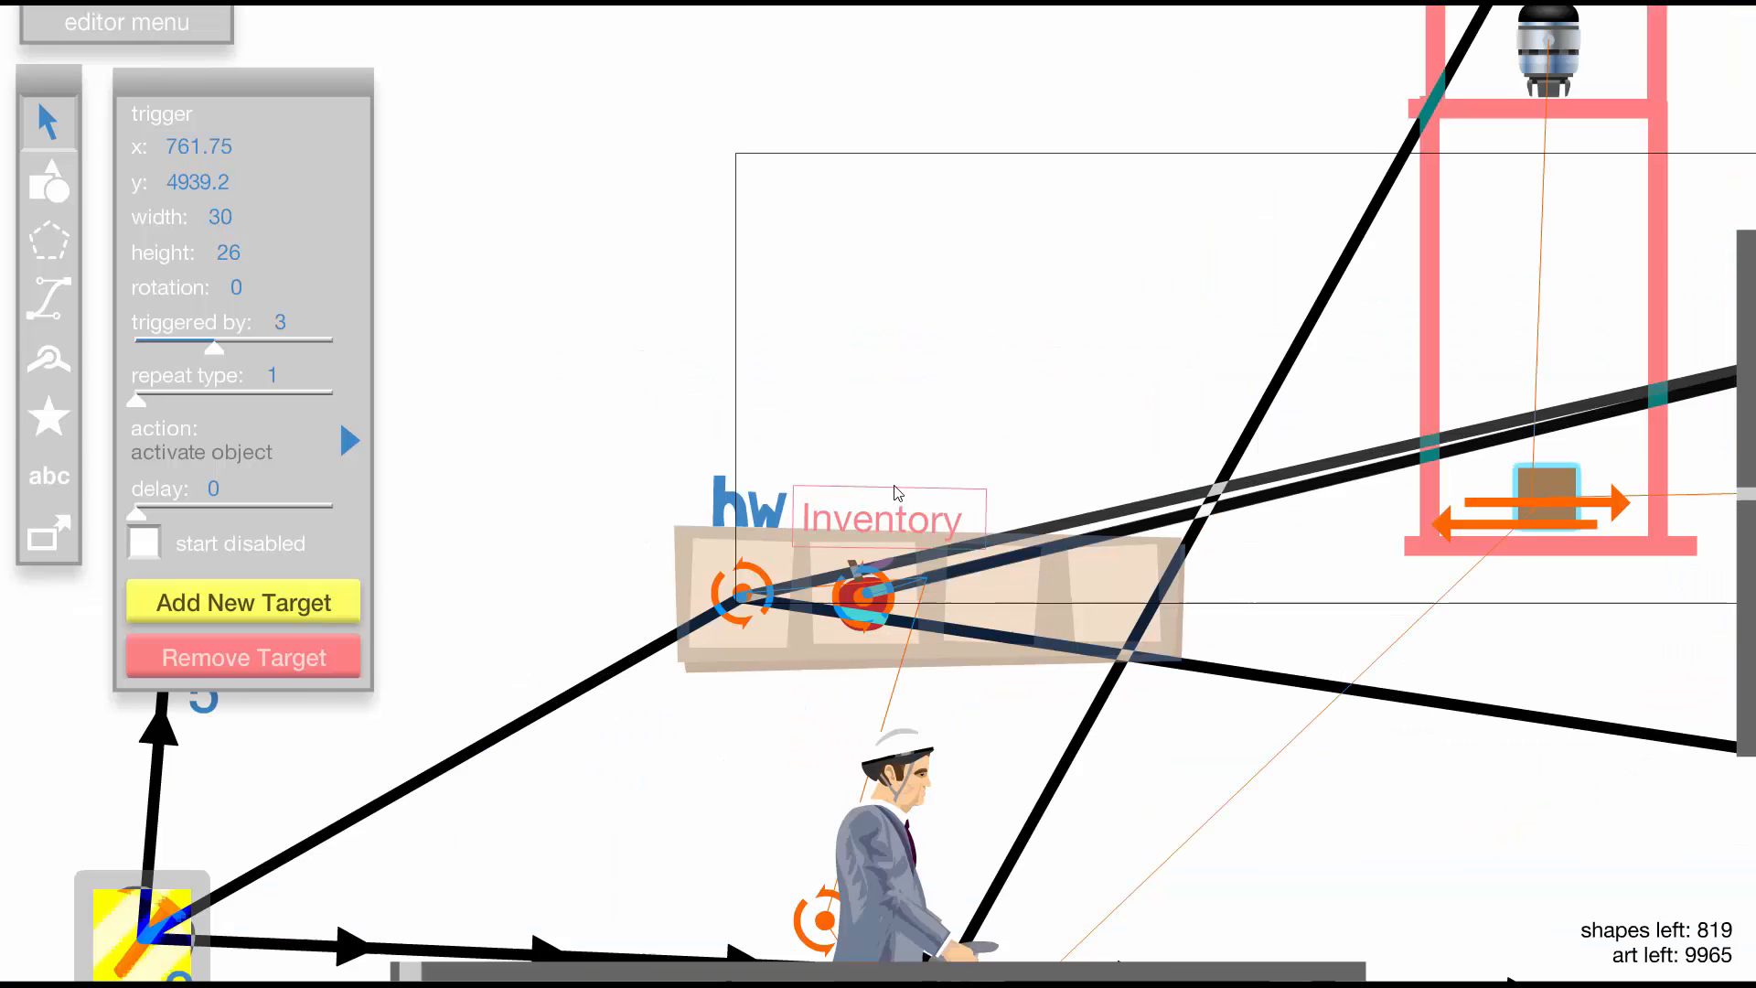
Set trigger 7's action on the inventory background, pickaxe and apple to change opacity, with new opacity 100 and duration 0
{"action": "left_click", "coordinate": [759, 534]}
{"action": "left_click", "coordinate": [350, 497]}
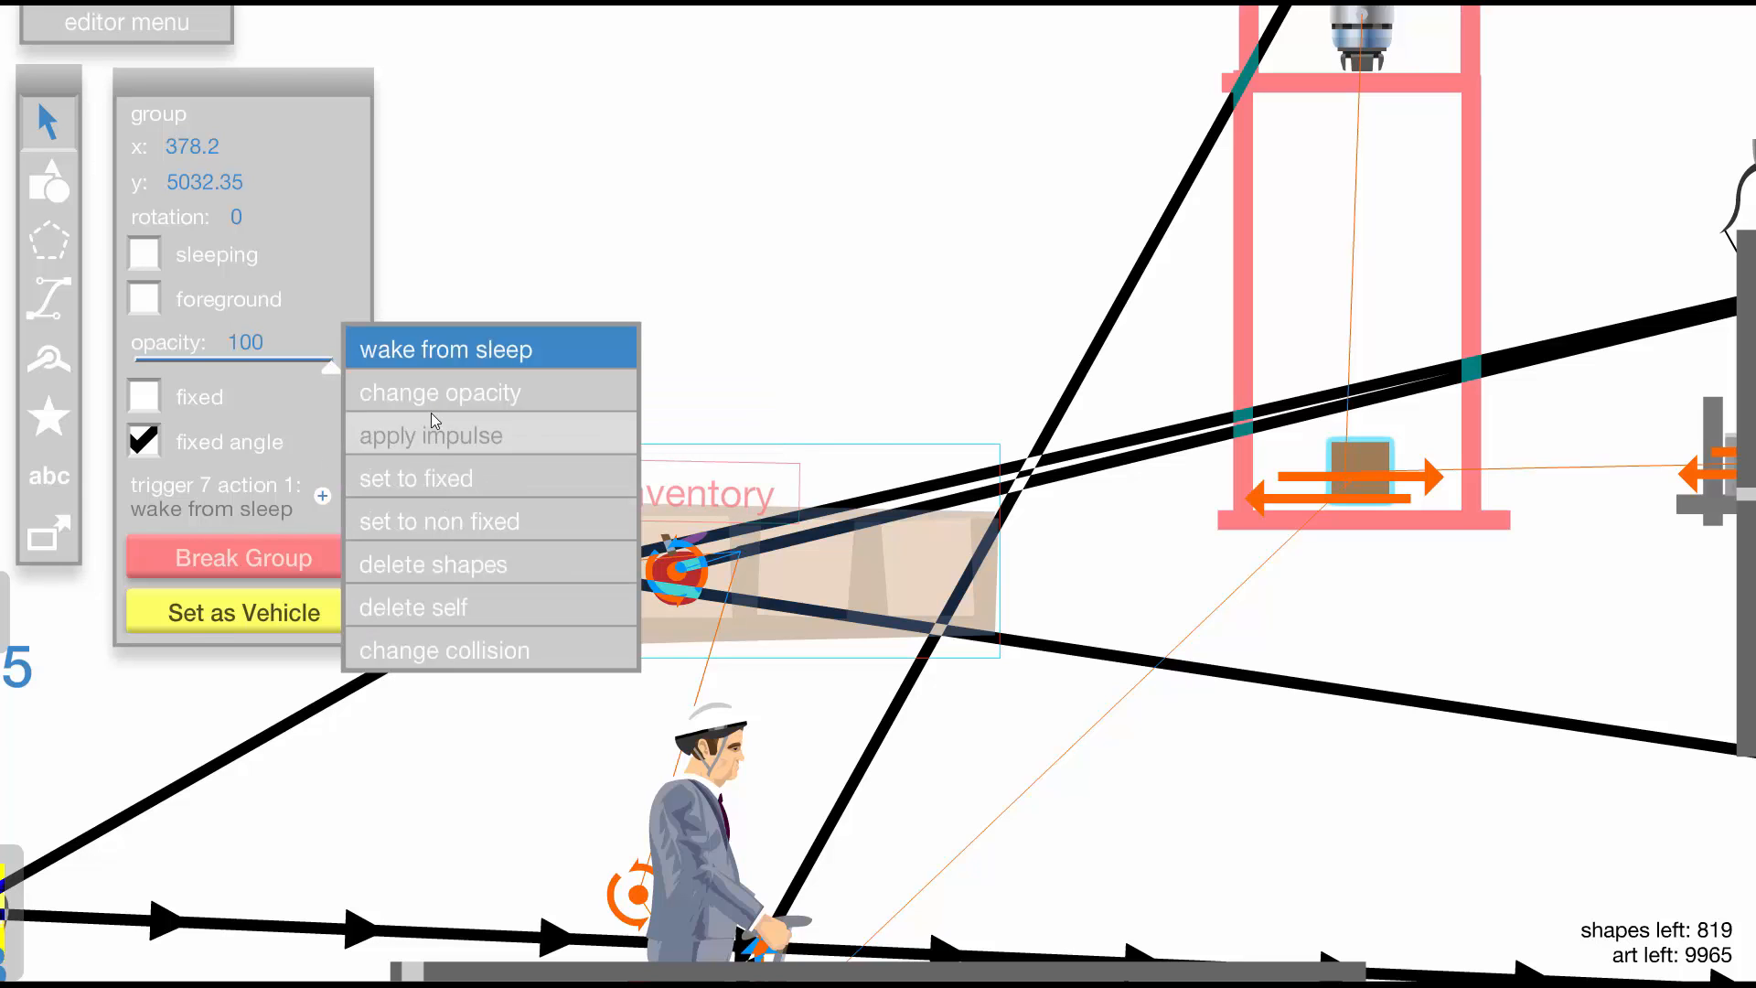
{"action": "left_click", "coordinate": [448, 384]}
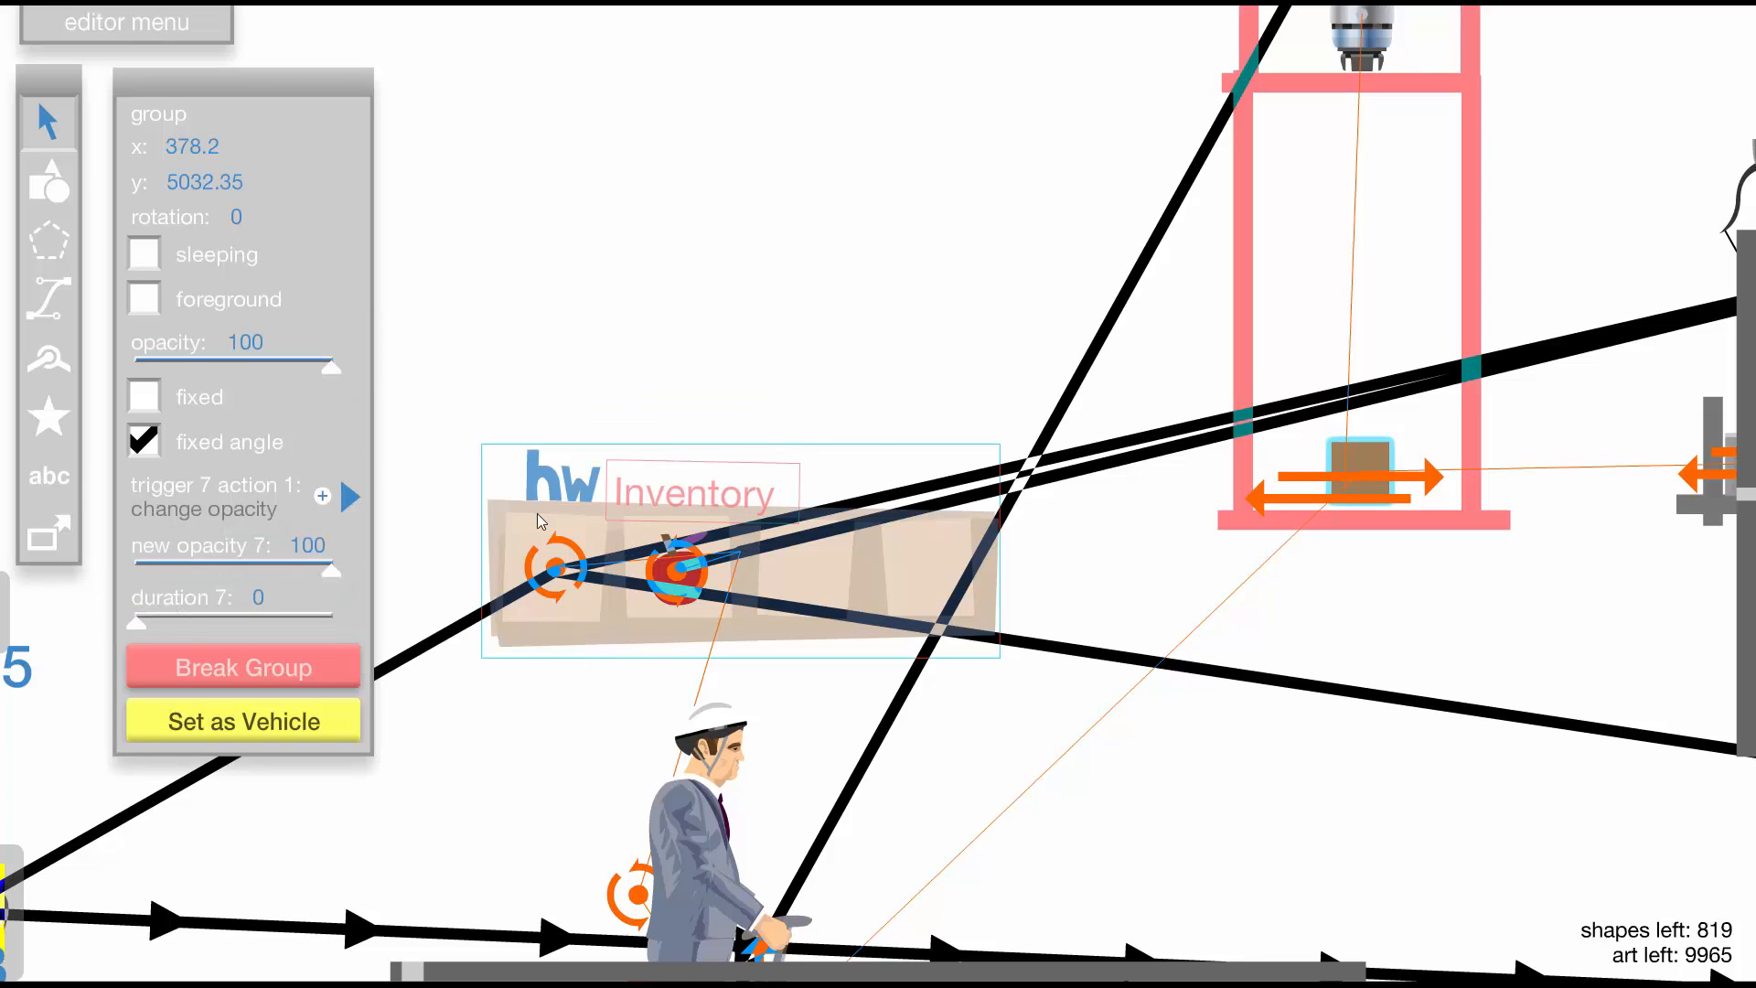
{"action": "left_click", "coordinate": [566, 531]}
{"action": "left_click", "coordinate": [350, 497]}
{"action": "left_click", "coordinate": [449, 392]}
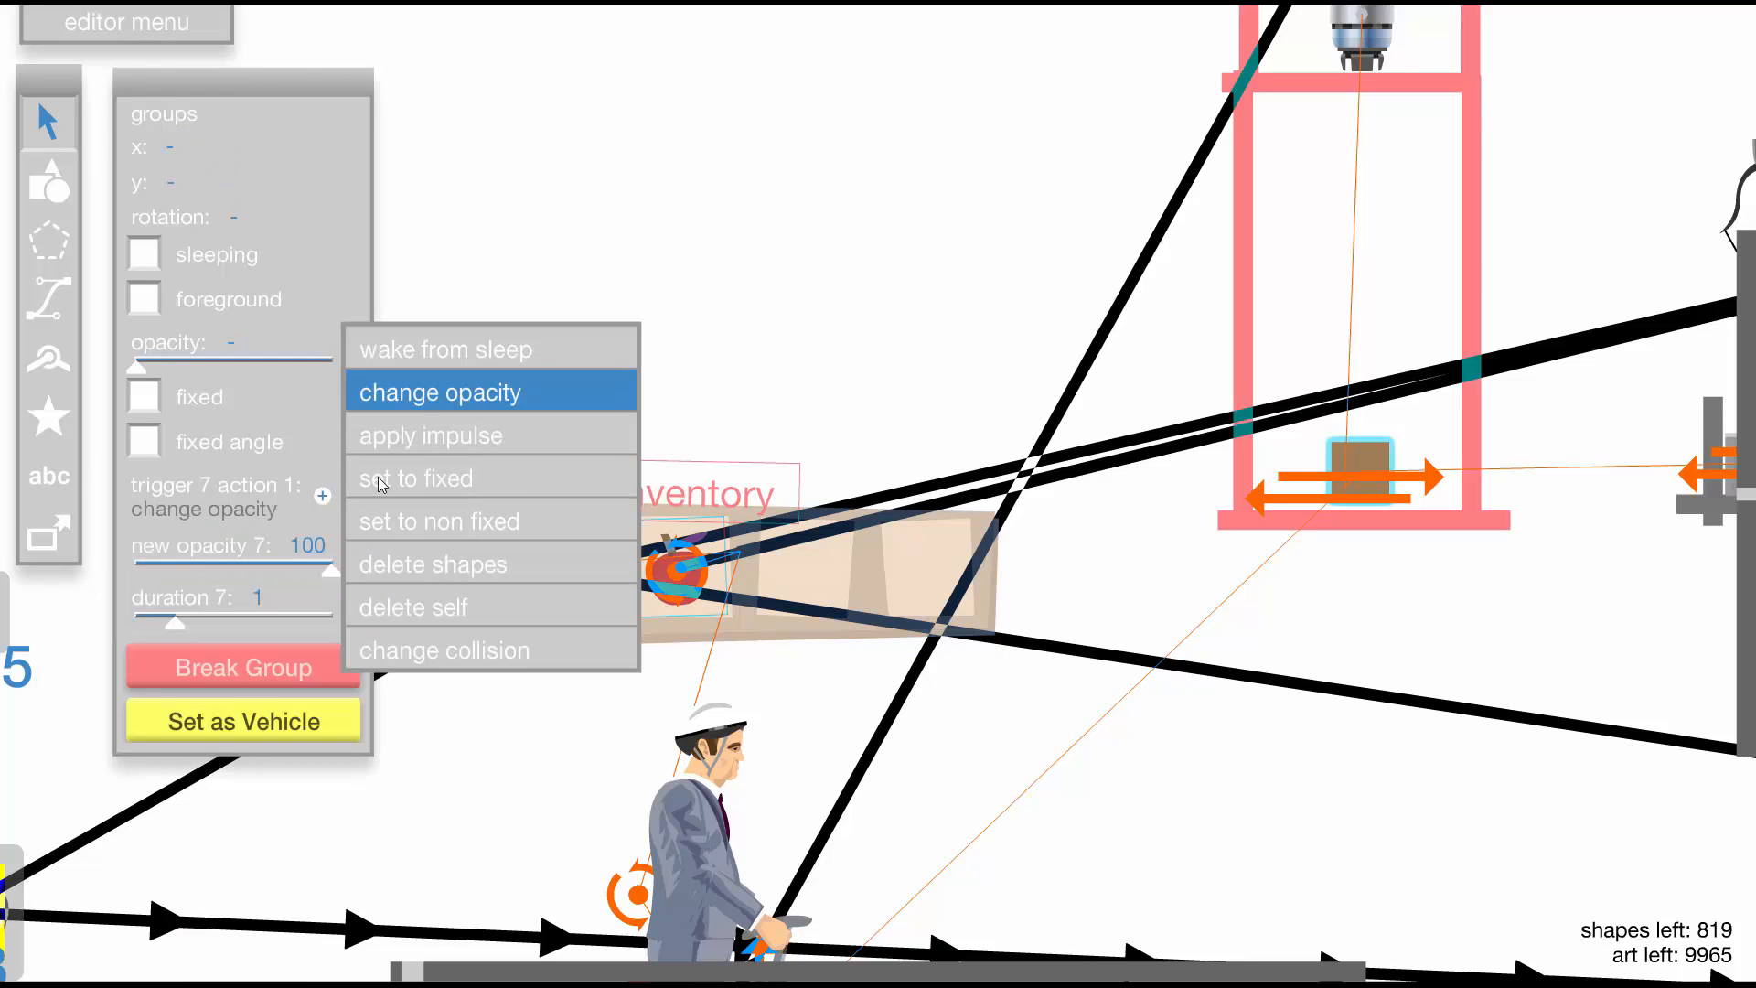
{"action": "left_click", "coordinate": [481, 440]}
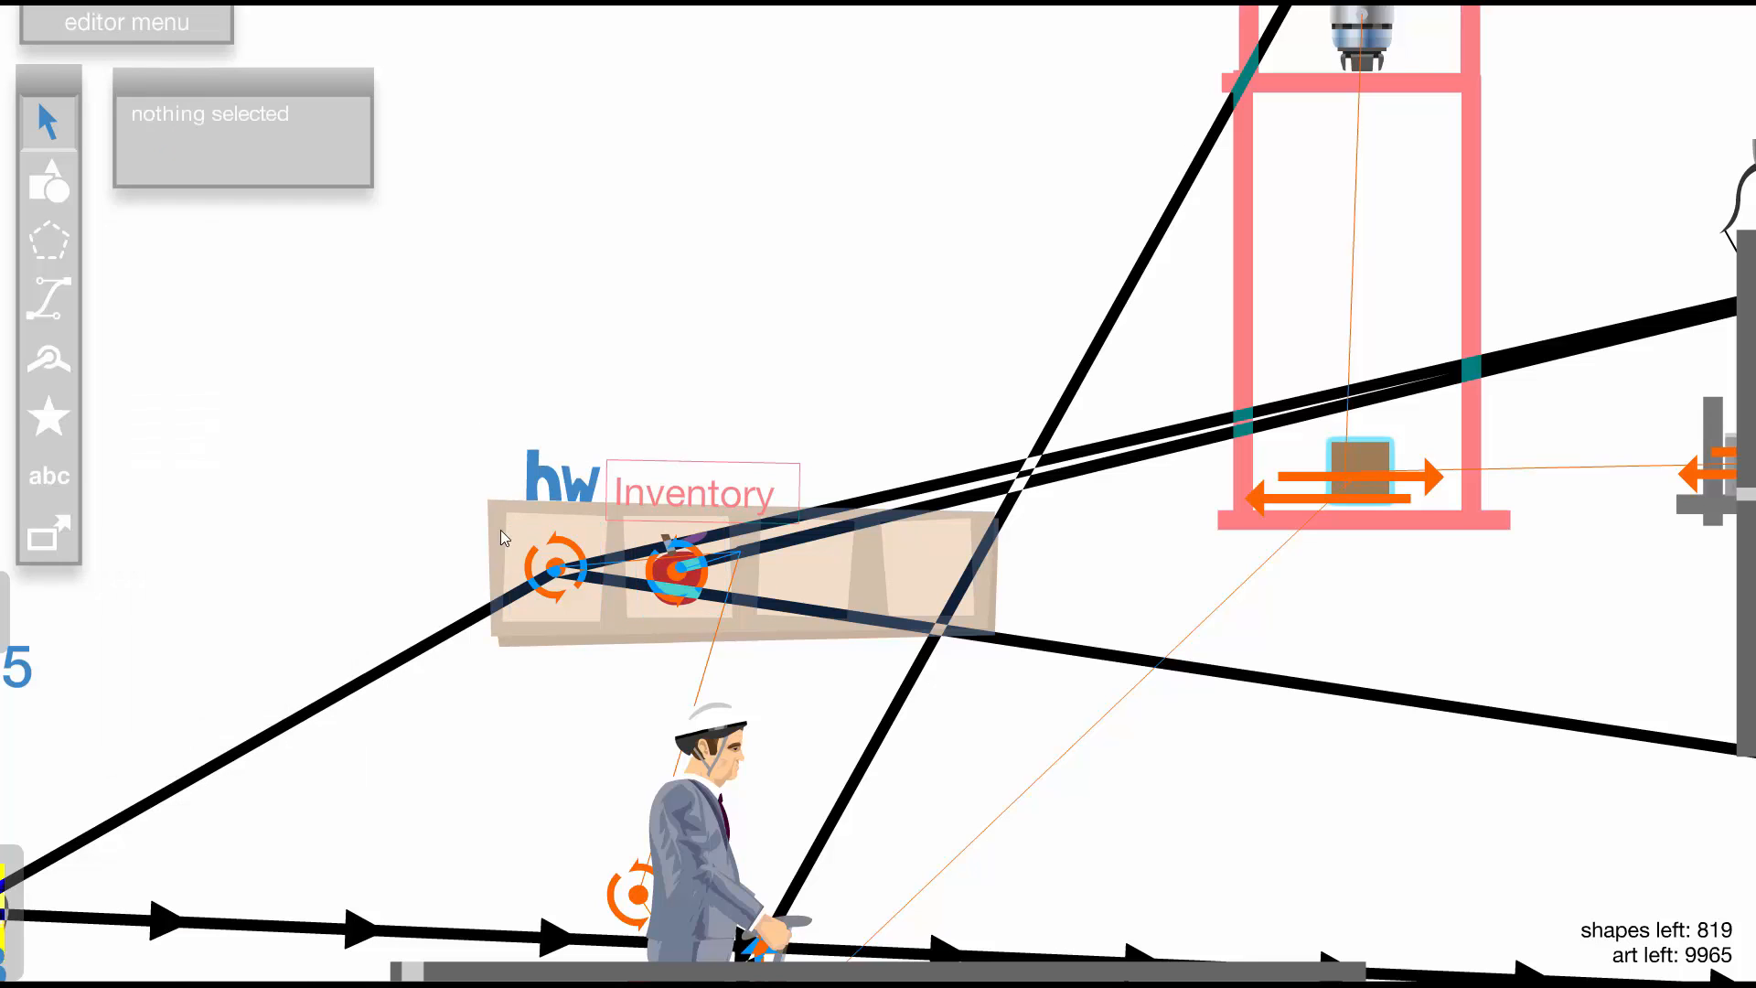
Set the starting opacity of the inventory background, pickaxe and apple to 0 and test-run the level
{"action": "left_click", "coordinate": [502, 532]}
{"action": "left_click", "coordinate": [517, 329]}
{"action": "left_click", "coordinate": [518, 516]}
{"action": "left_click_drag", "start_coordinate": [307, 364], "coordinate": [134, 365]}
{"action": "left_click", "coordinate": [569, 551]}
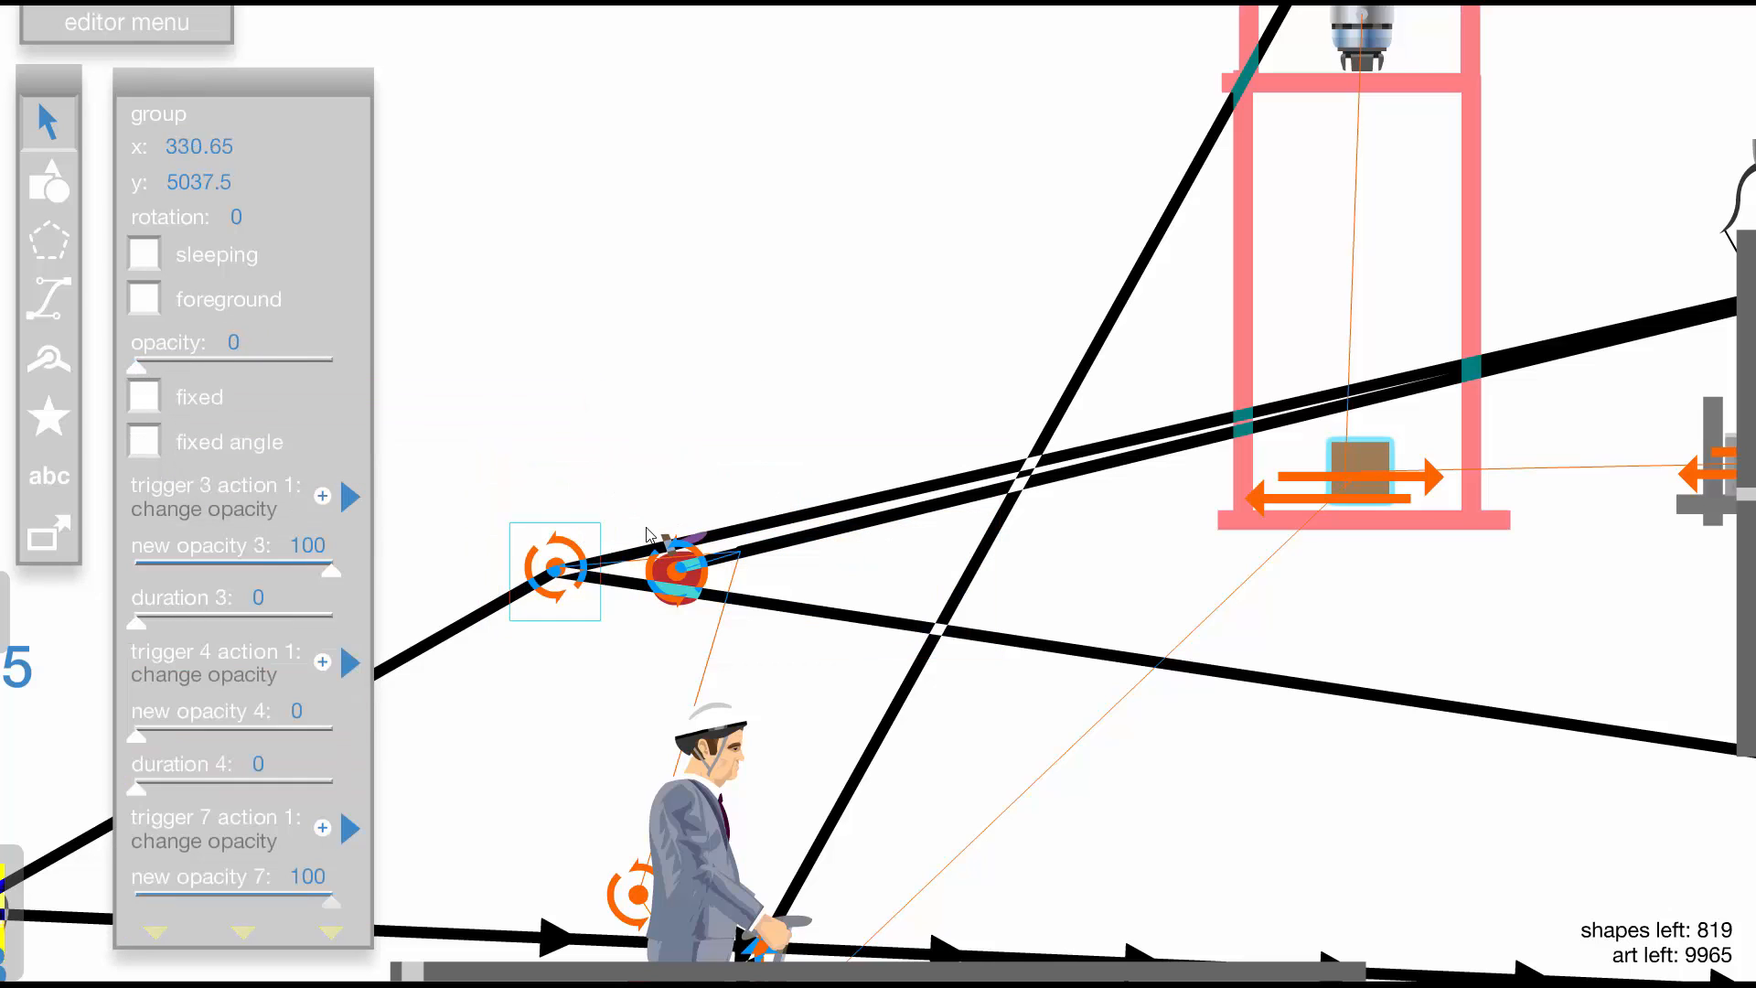
{"action": "left_click", "coordinate": [657, 551]}
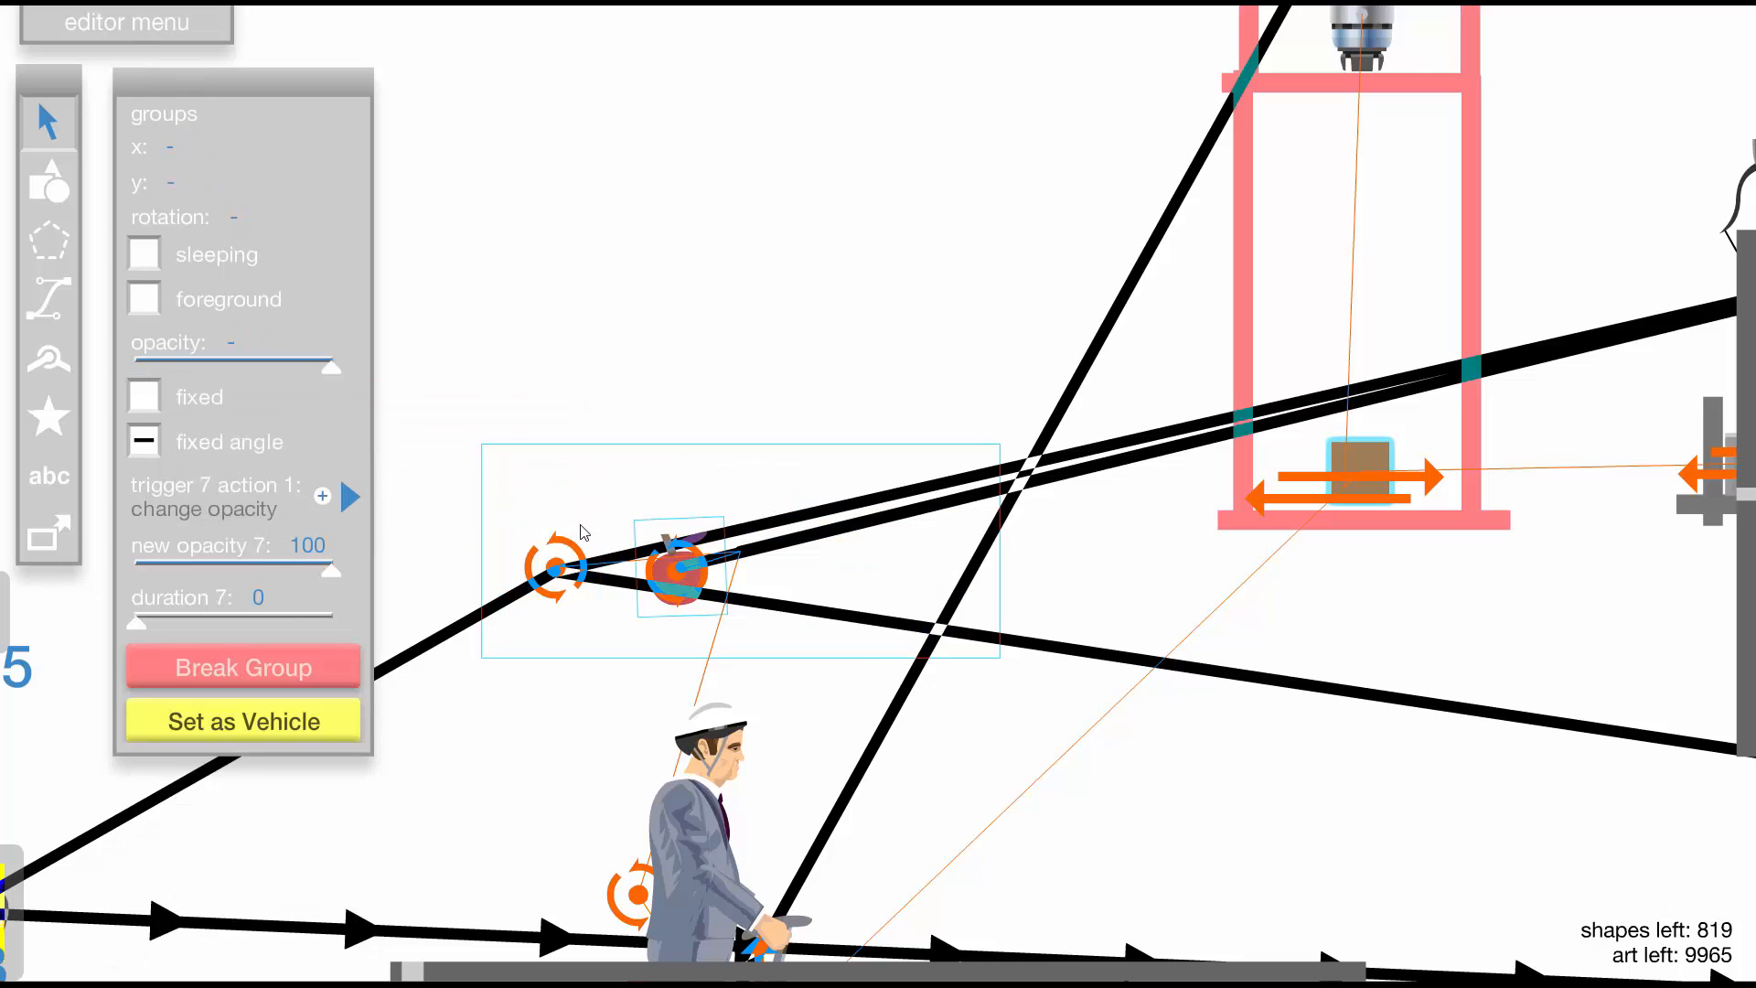
{"action": "left_click", "coordinate": [585, 407]}
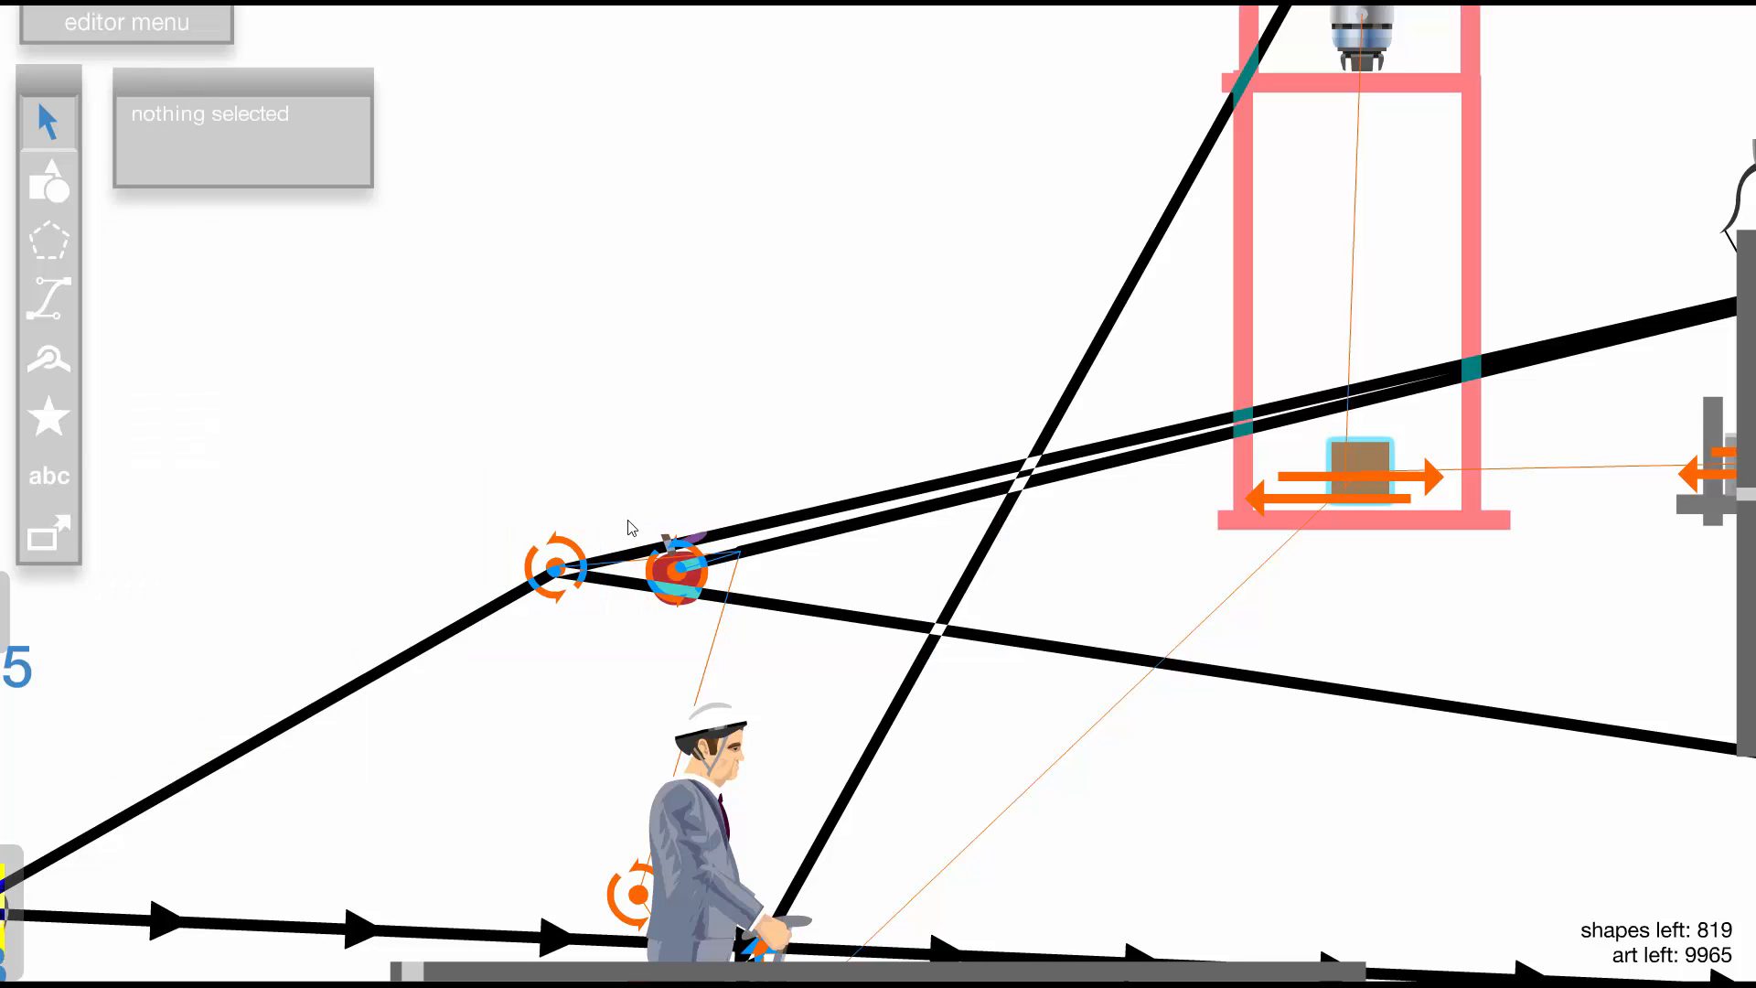
{"action": "left_click", "coordinate": [619, 540]}
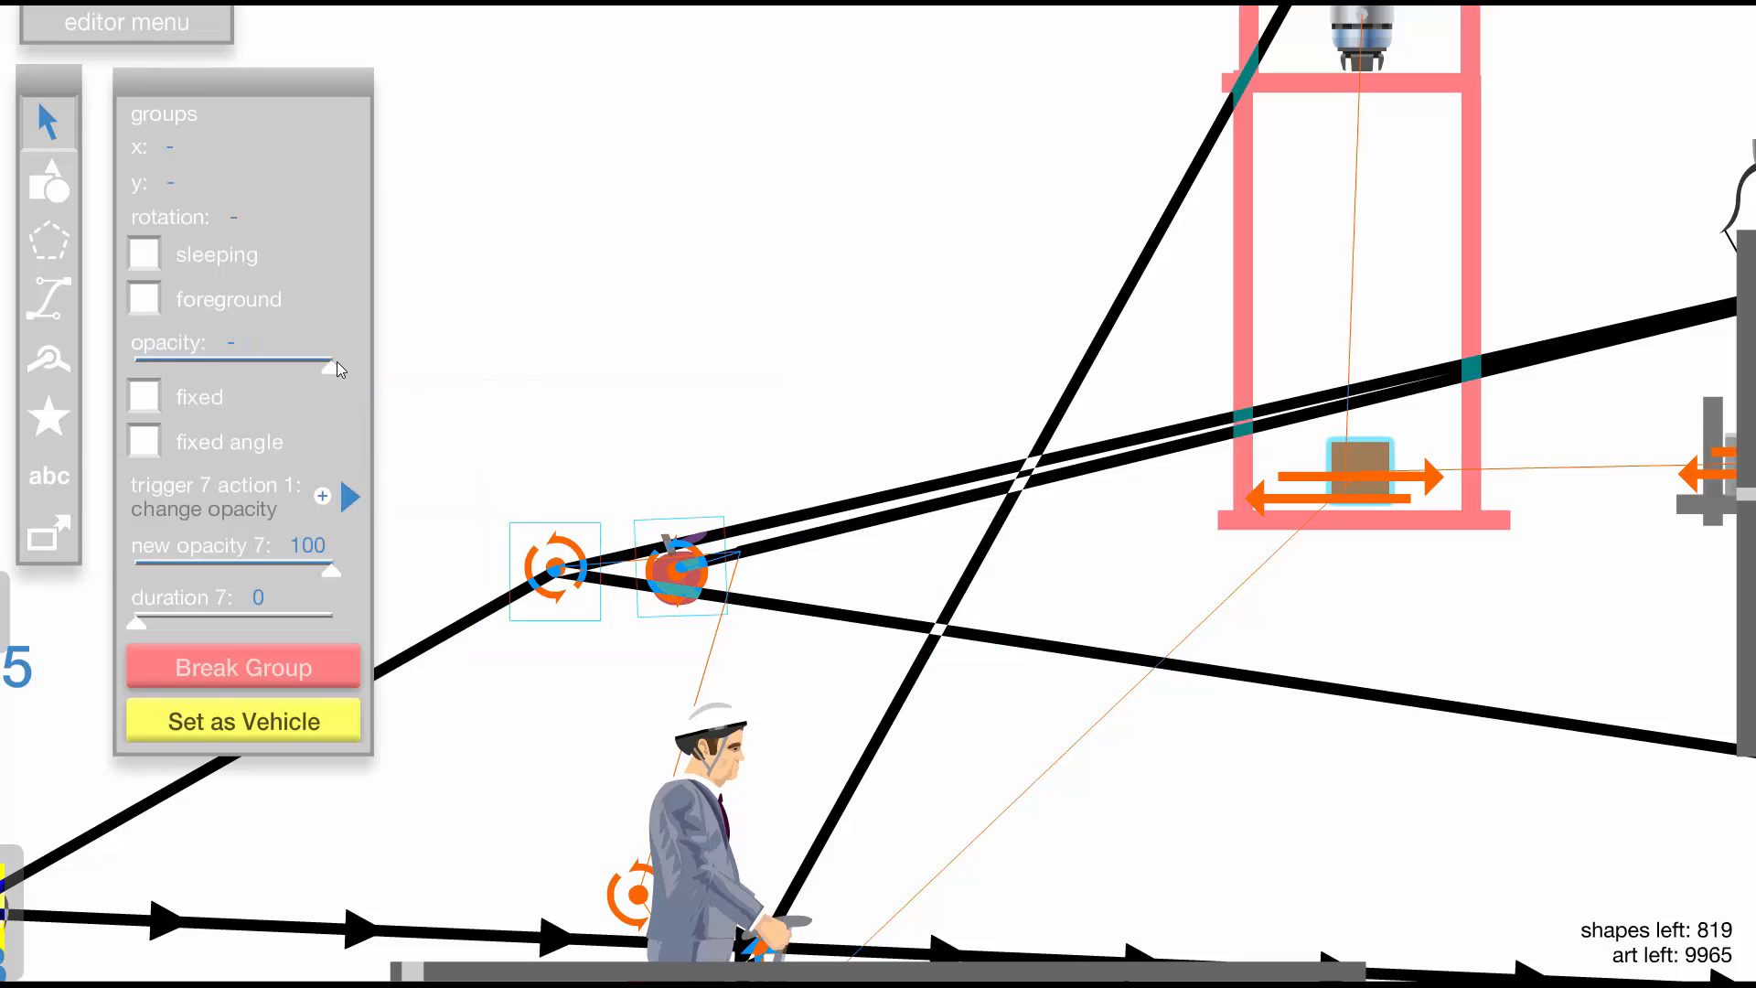
{"action": "left_click_drag", "start_coordinate": [322, 385], "coordinate": [131, 381]}
{"action": "left_click", "coordinate": [541, 305]}
{"action": "key", "text": "t"}
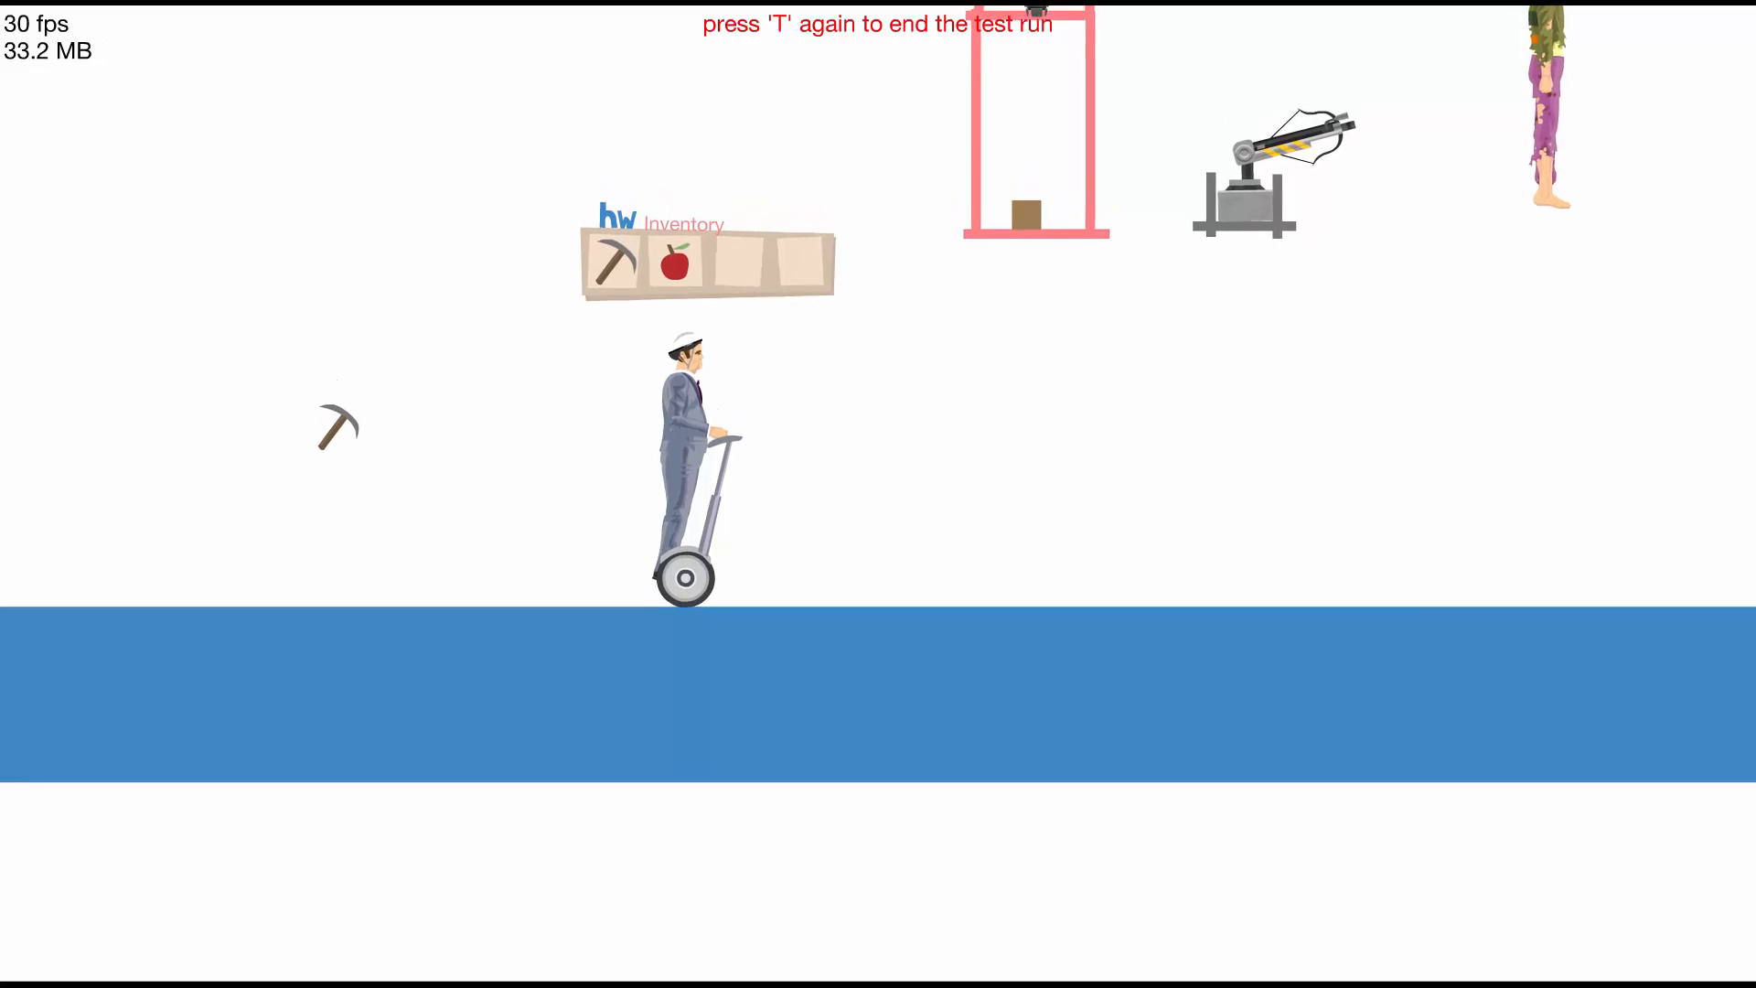
{"action": "key", "text": "t"}
Duplicate trigger 7 with its targets and place the copy directly above the original
{"action": "scroll", "coordinate": [975, 492], "scroll_direction": "up", "scroll_amount": 2}
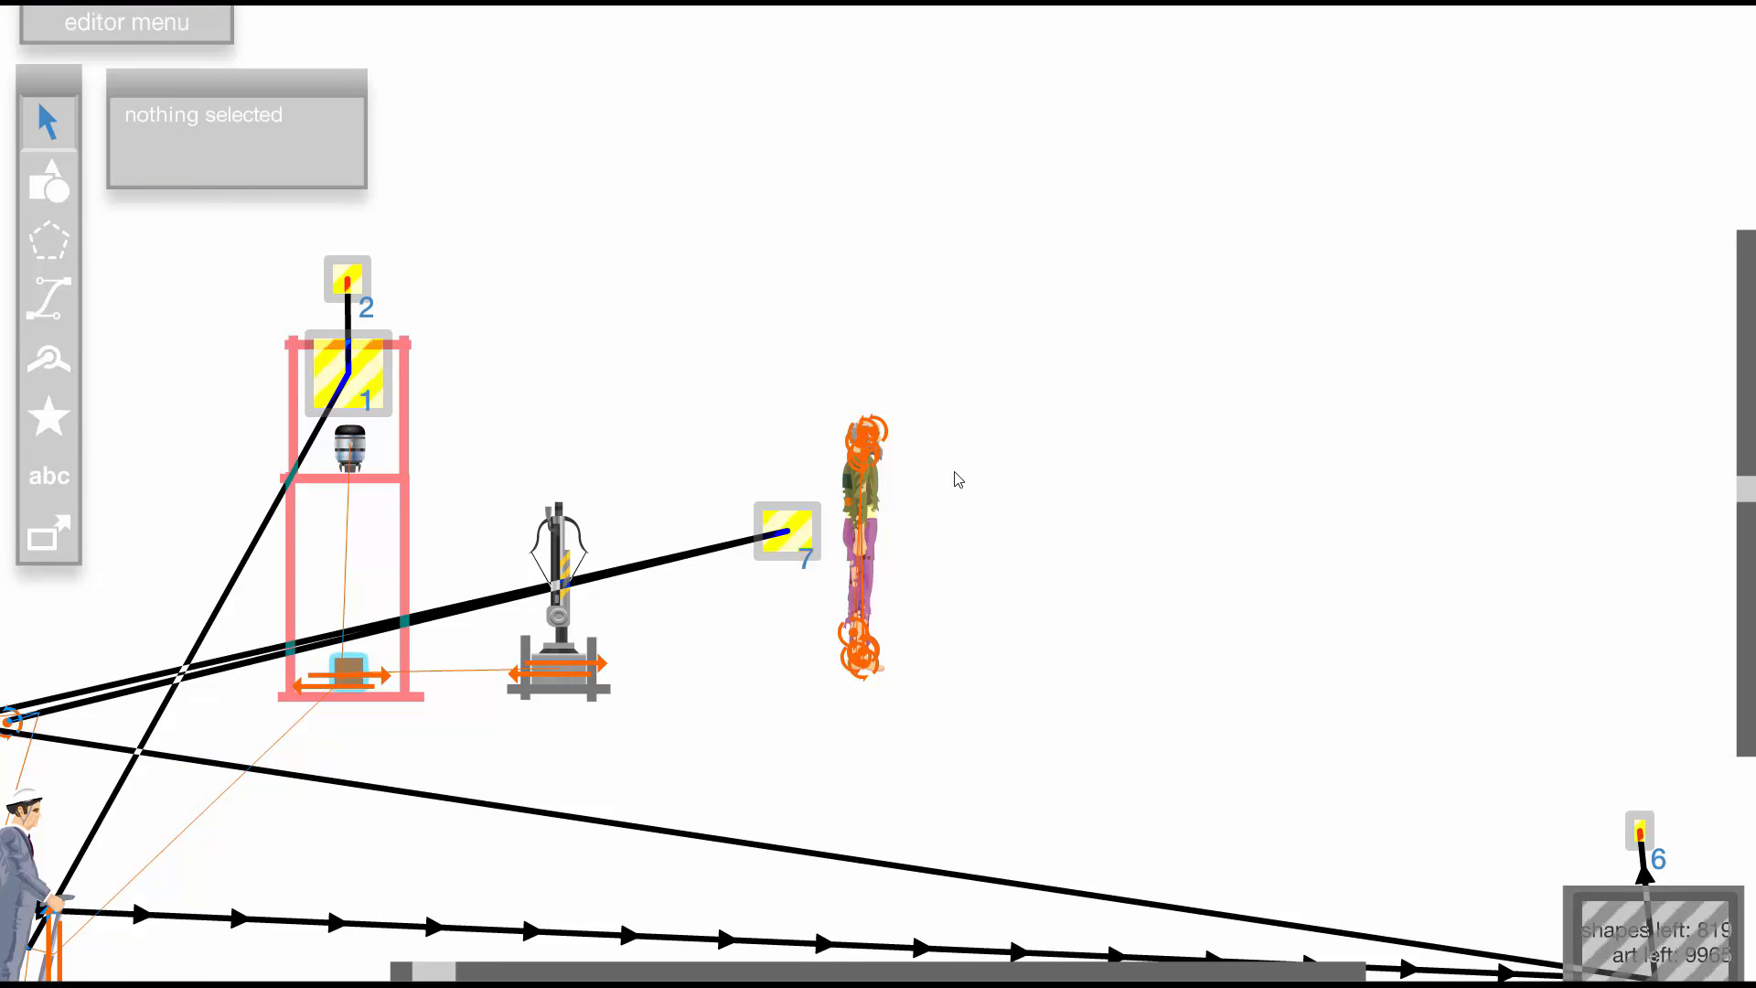
{"action": "scroll", "coordinate": [821, 517], "scroll_direction": "up", "scroll_amount": 1}
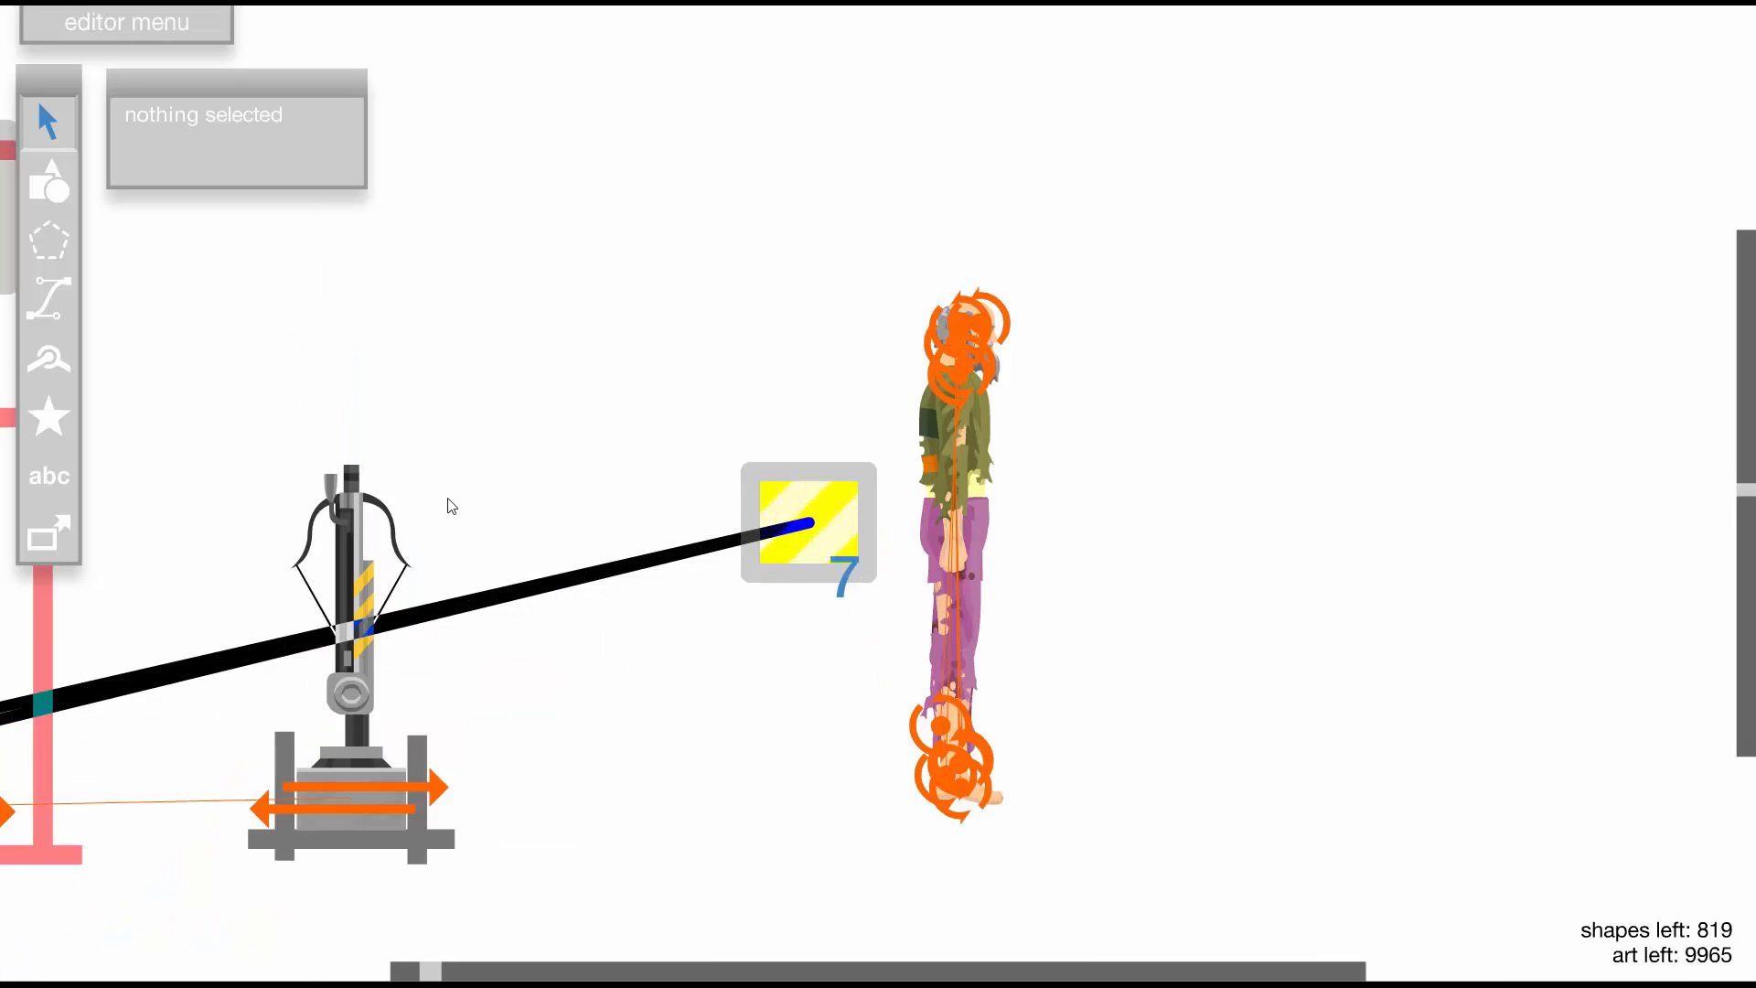
{"action": "scroll", "coordinate": [447, 498], "scroll_direction": "down", "scroll_amount": 1}
{"action": "mouse_move", "coordinate": [1057, 490]}
{"action": "left_mouse_down"}
{"action": "mouse_move", "coordinate": [918, 432]}
{"action": "mouse_move", "coordinate": [1070, 455]}
{"action": "mouse_move", "coordinate": [1067, 496]}
{"action": "left_mouse_up"}
{"action": "key", "text": "ctrl+v"}
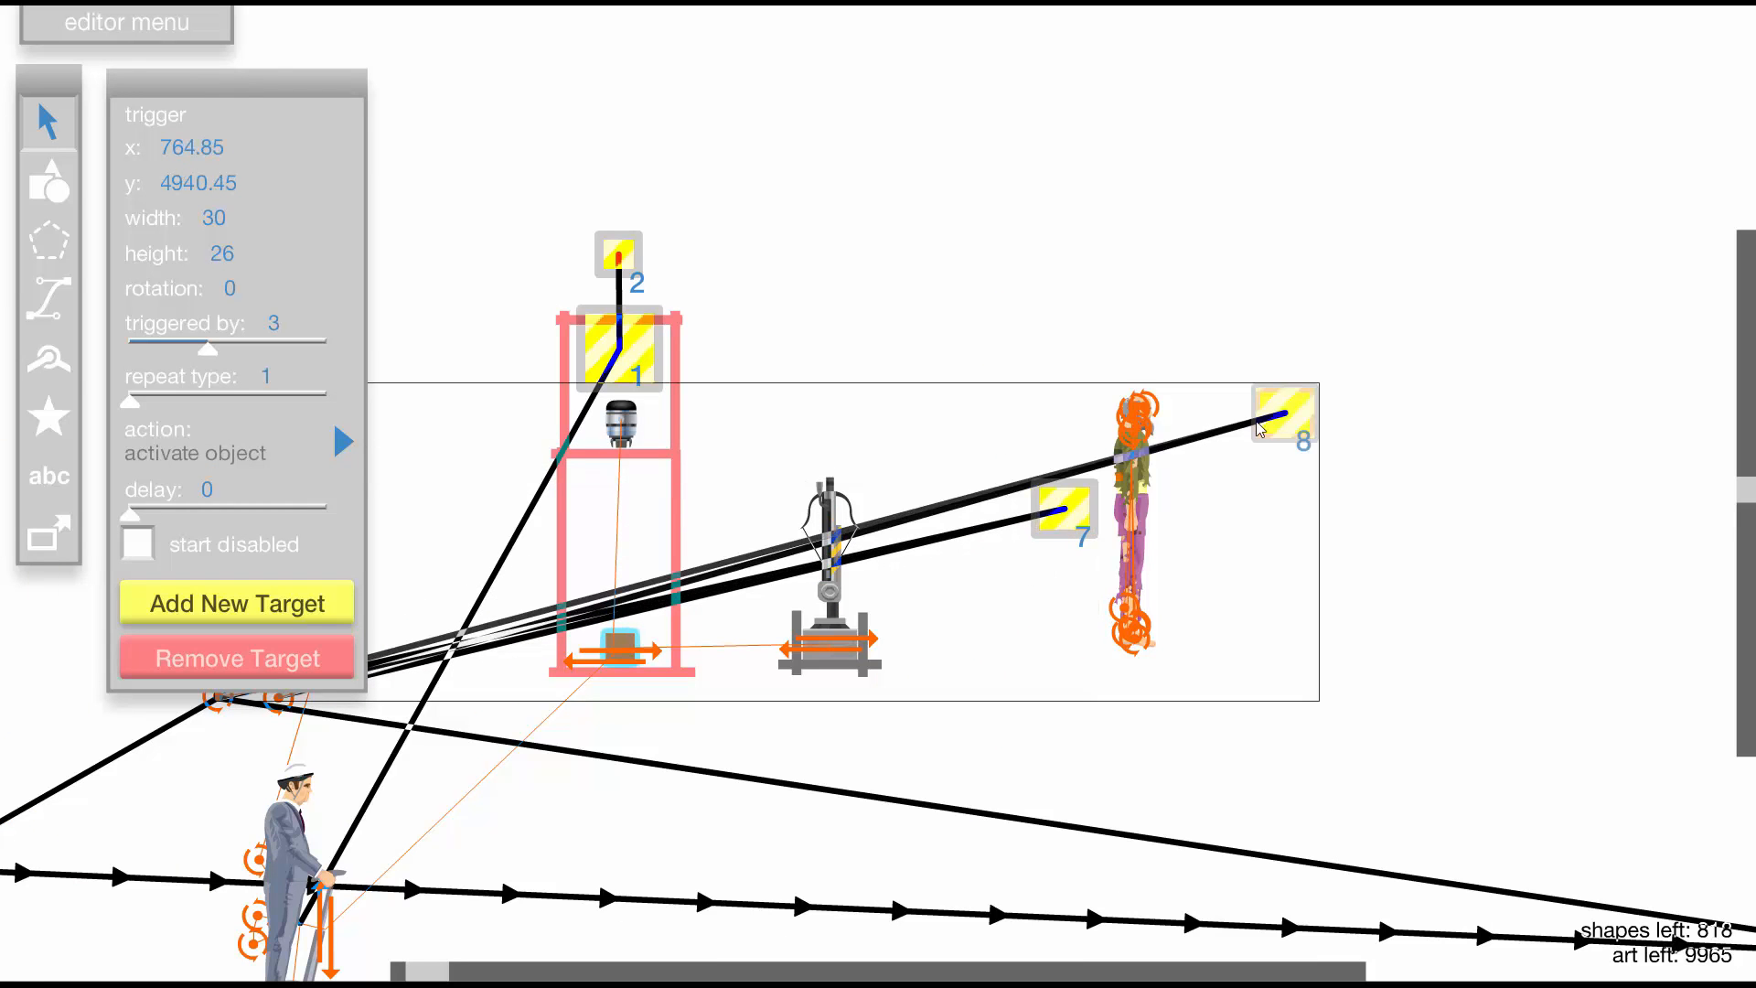
{"action": "left_click_drag", "start_coordinate": [1261, 430], "coordinate": [1041, 407]}
{"action": "left_click", "coordinate": [1064, 475]}
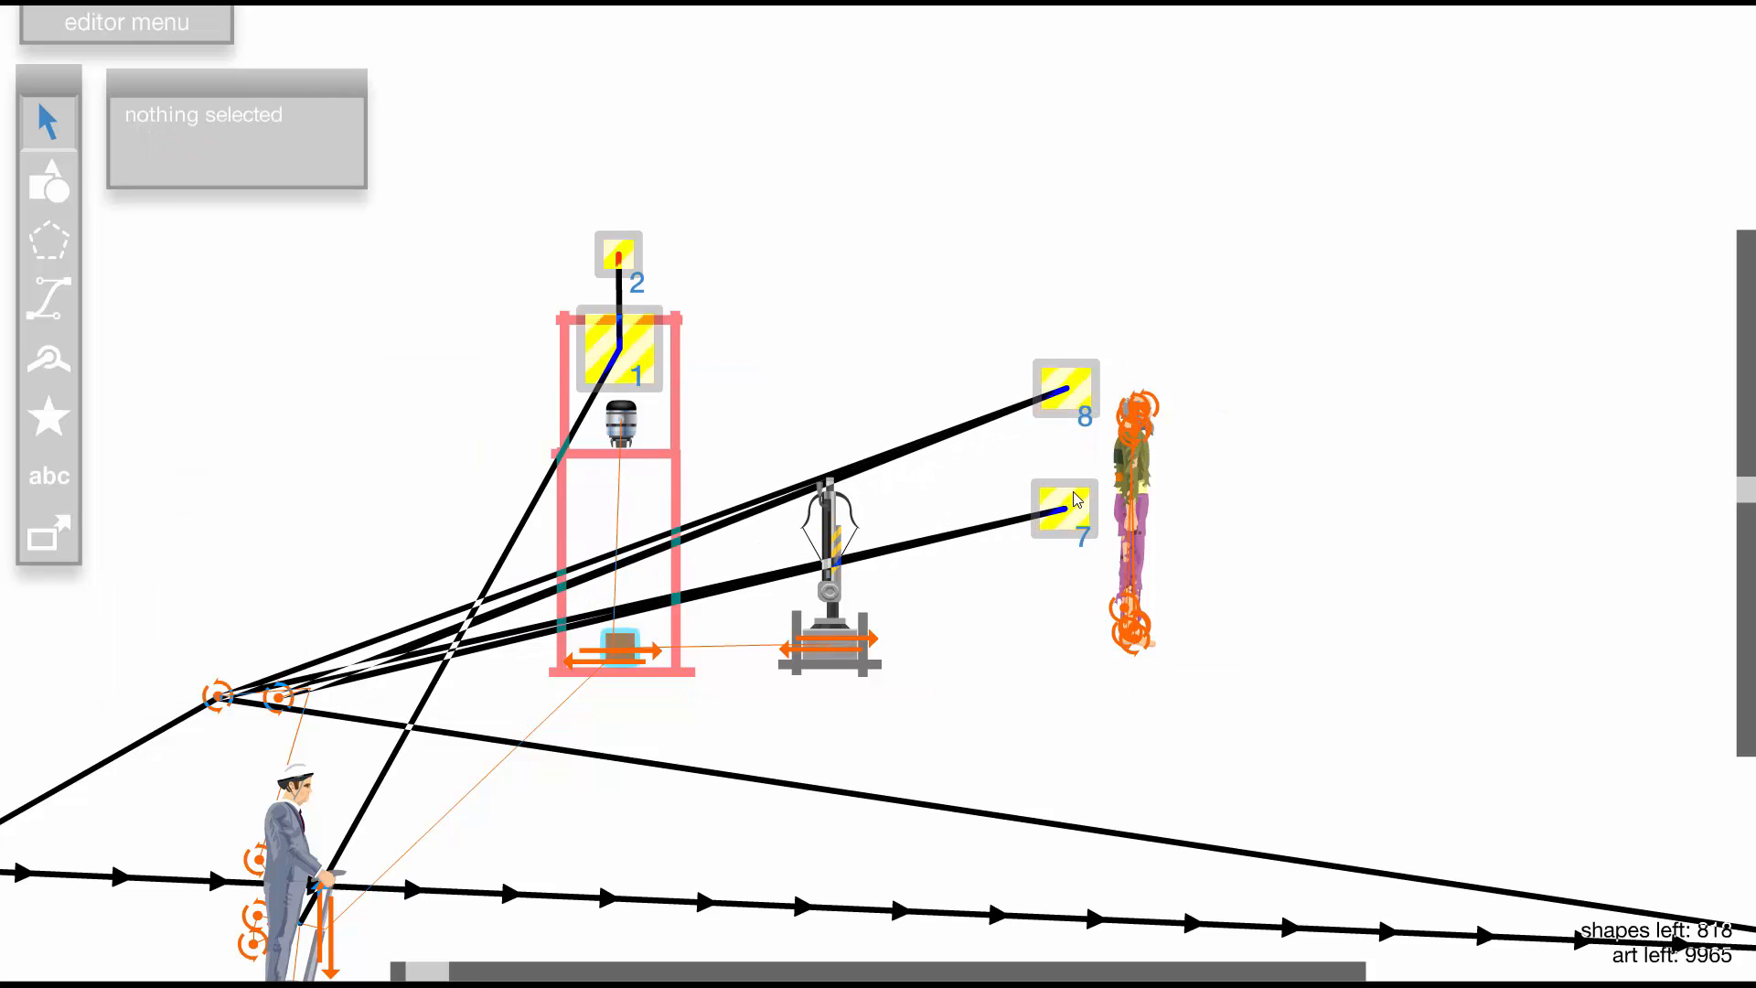
Add trigger 8 as a target of trigger 7 so that it gets activated by it
{"action": "left_click", "coordinate": [1077, 498]}
{"action": "left_click", "coordinate": [237, 603]}
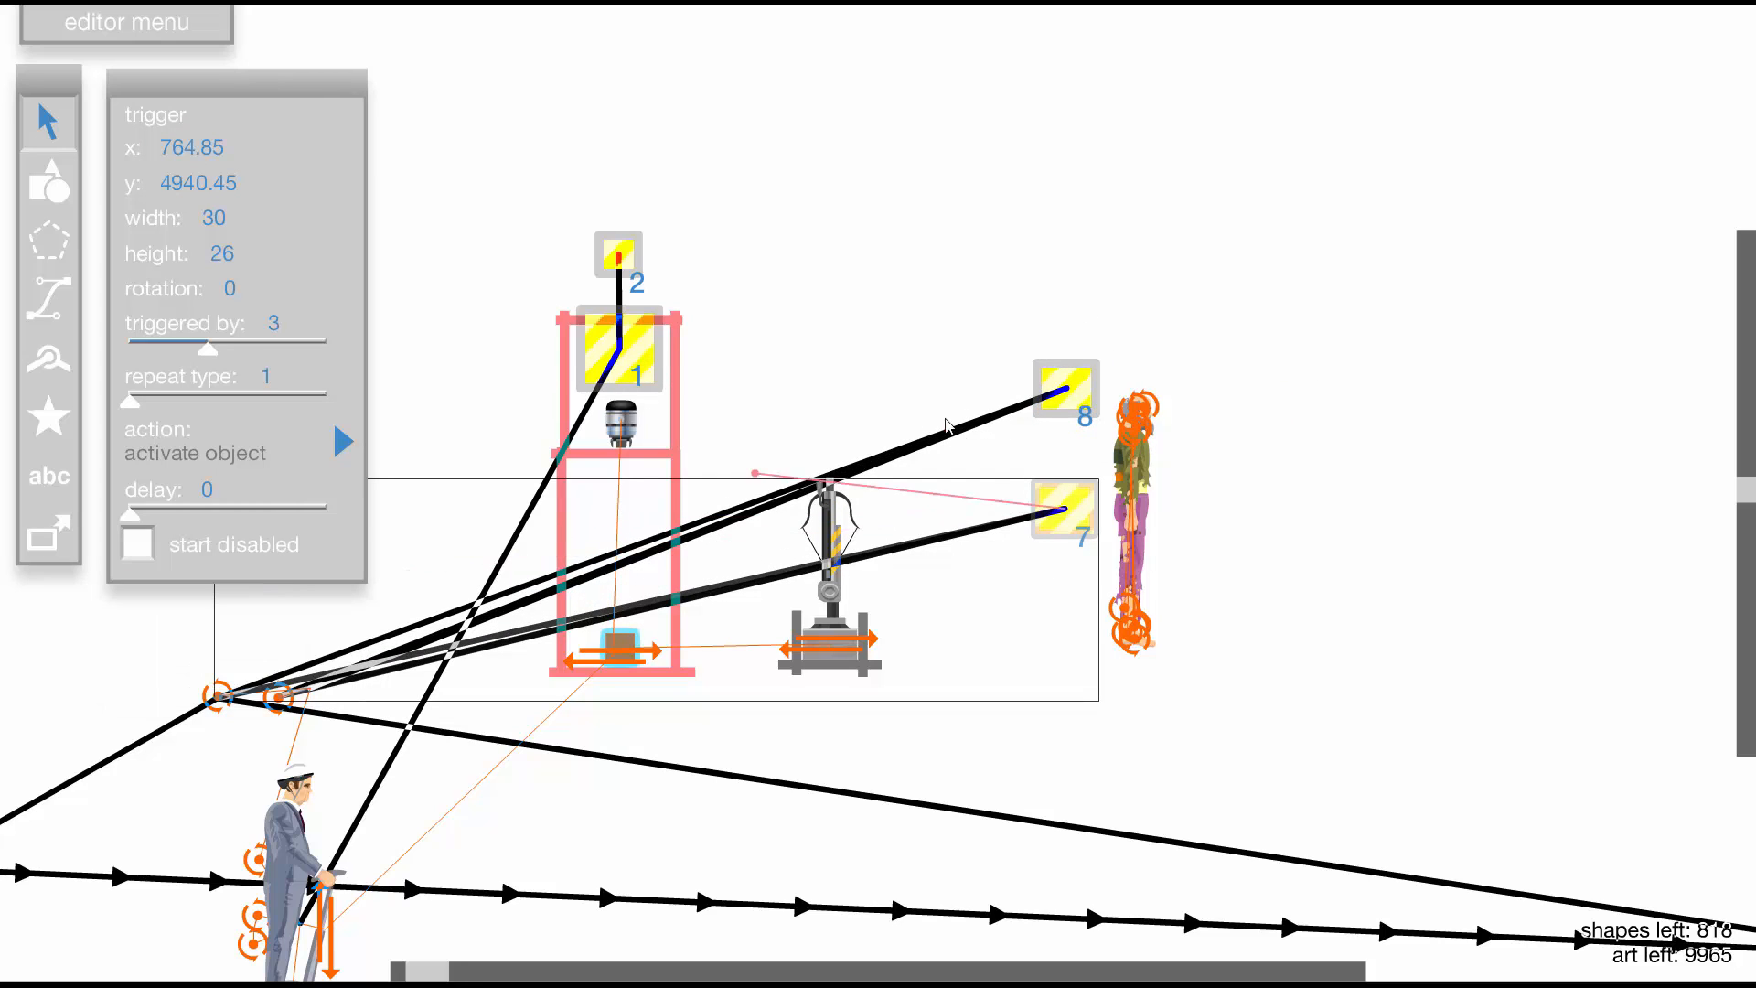
{"action": "left_click", "coordinate": [1082, 373]}
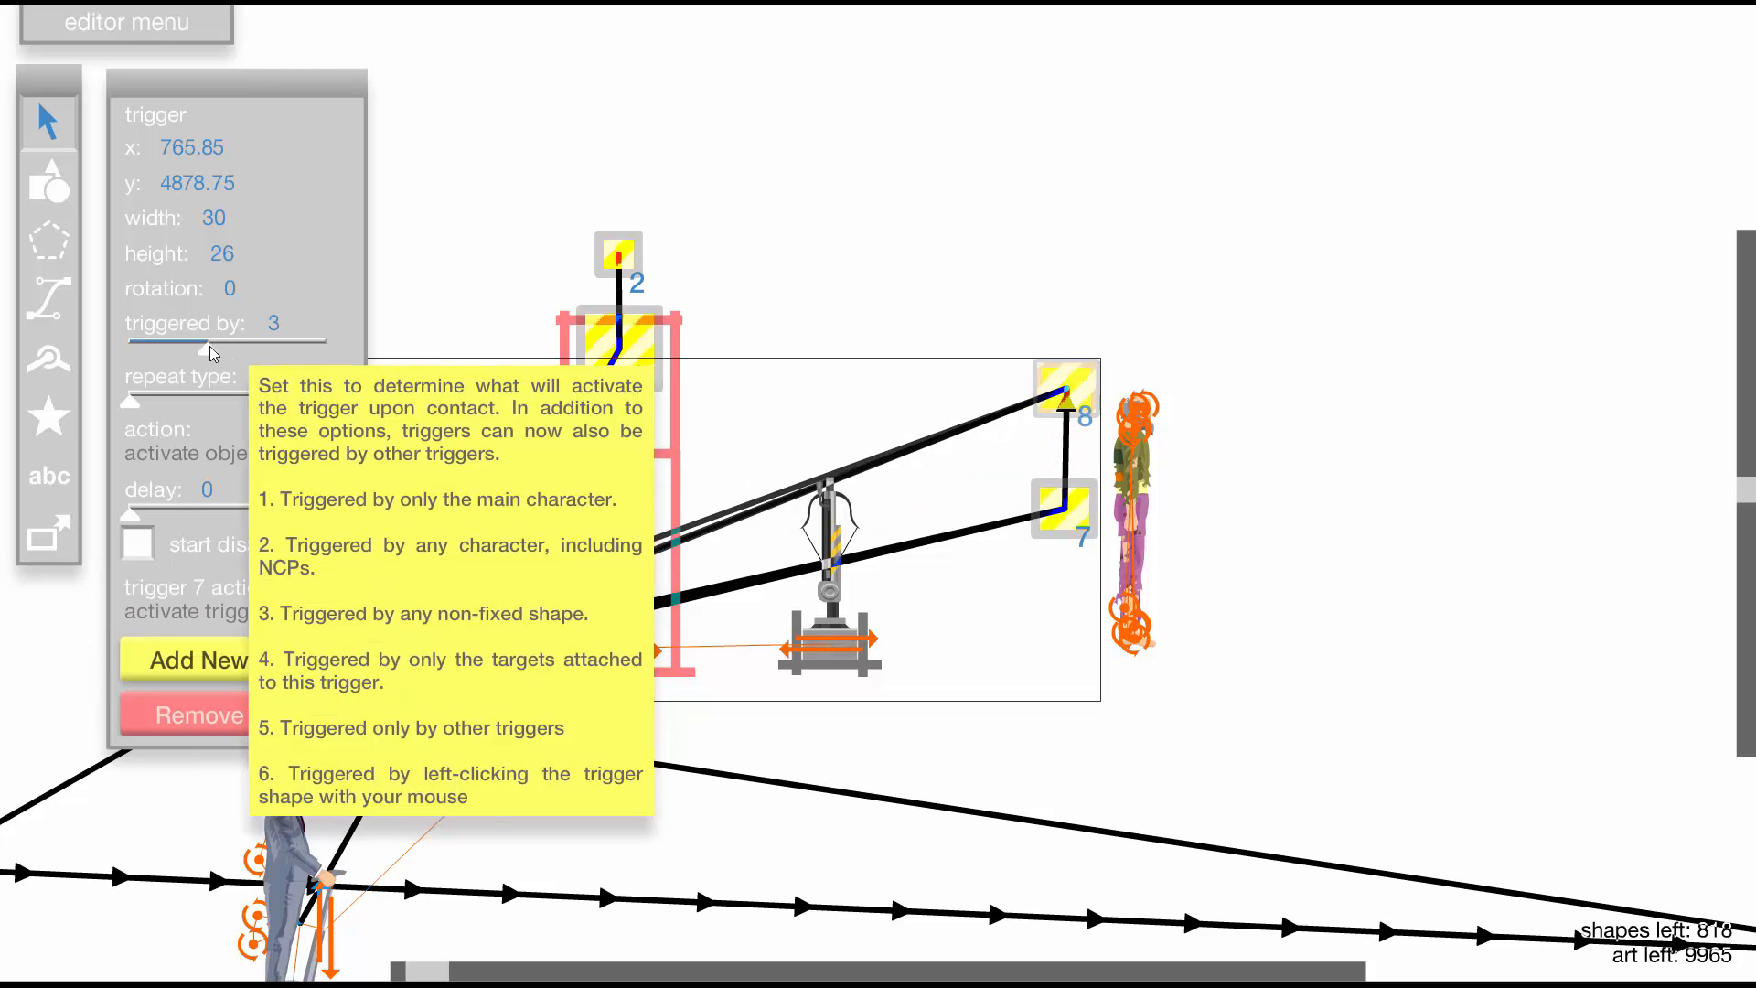
Make trigger 8 triggered only by other triggers (5), move it further above trigger 7 and set its delay to 2.5
{"action": "left_click_drag", "start_coordinate": [227, 356], "coordinate": [287, 351]}
{"action": "left_click", "coordinate": [915, 227]}
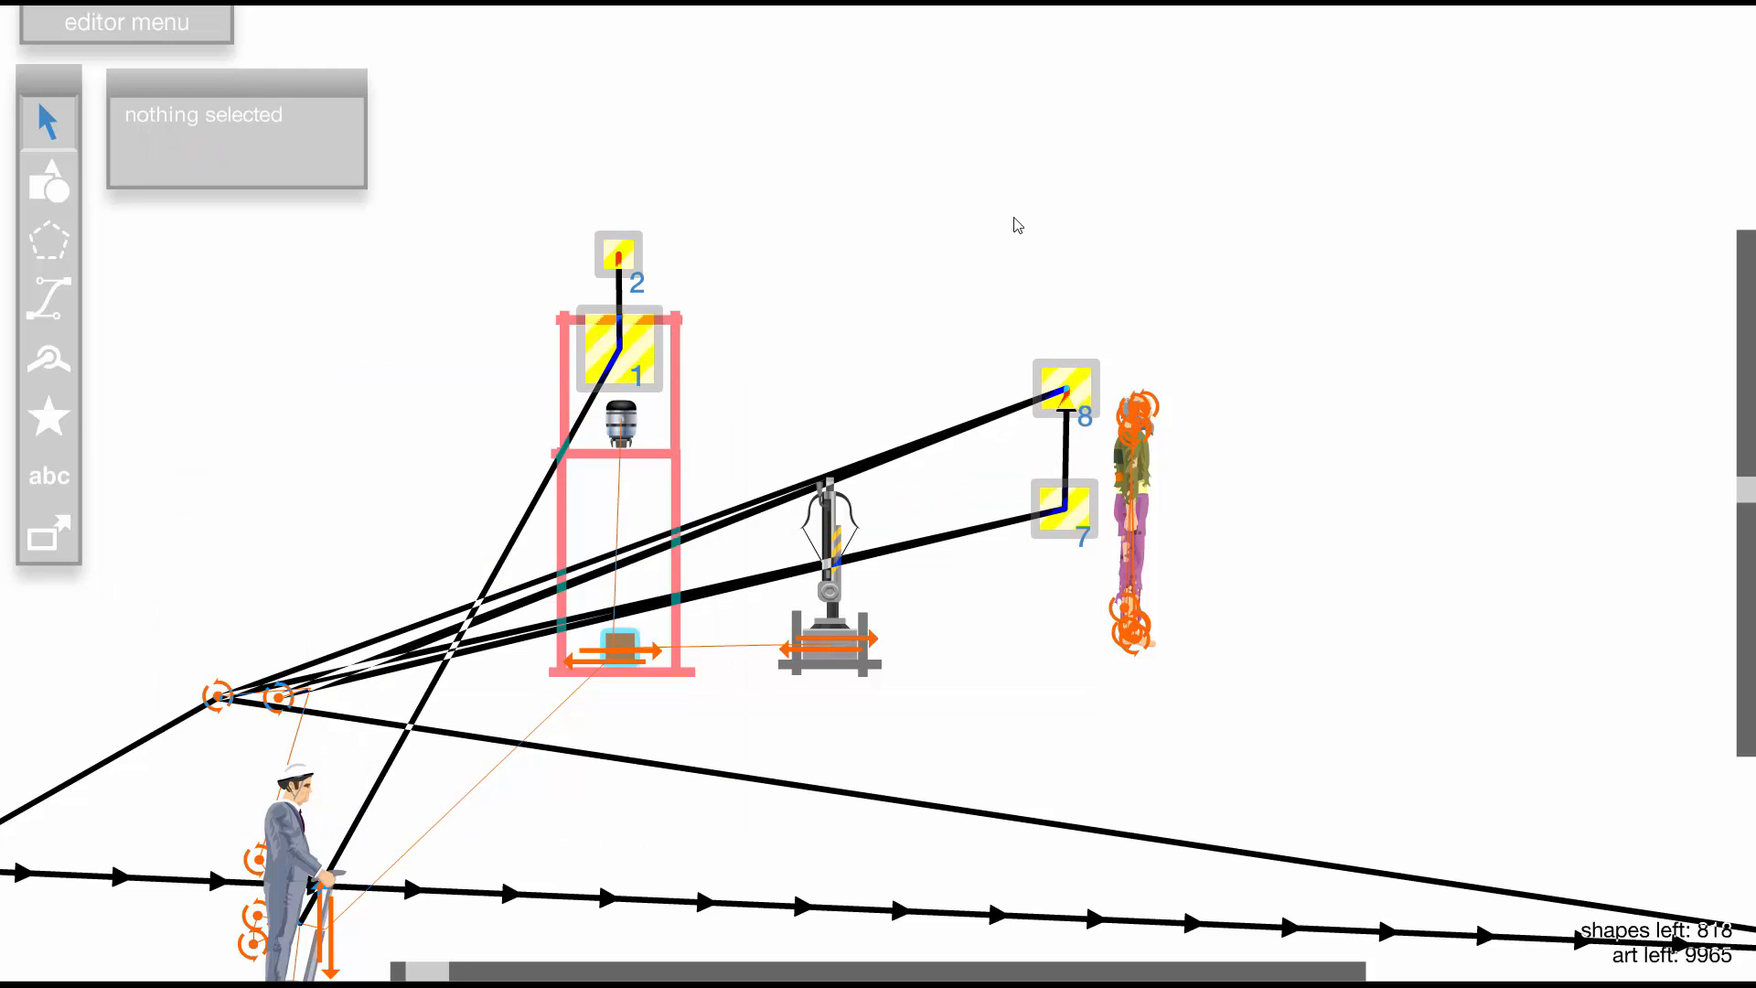
{"action": "left_click_drag", "start_coordinate": [1067, 384], "coordinate": [1056, 263]}
{"action": "left_click_drag", "start_coordinate": [139, 517], "coordinate": [147, 514]}
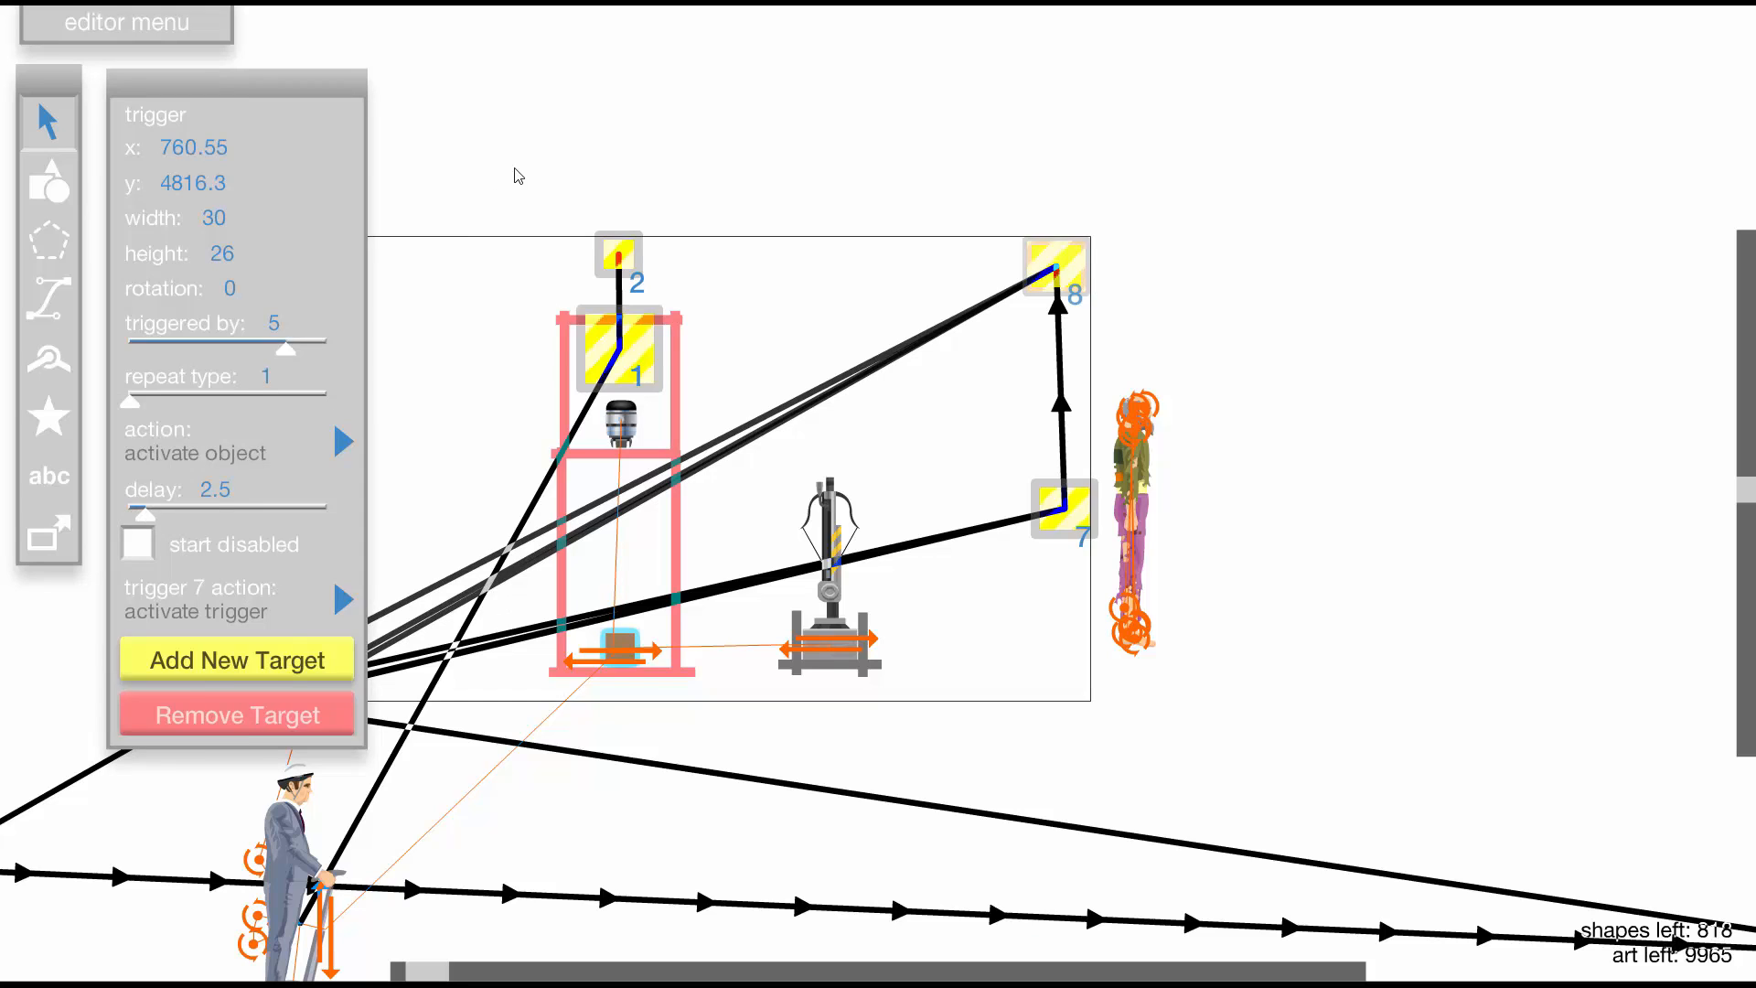
{"action": "left_click", "coordinate": [542, 137]}
Set trigger 8 to fade the inventory background, pickaxe and apple to opacity 0 over duration 0.6, and test-run the level
{"action": "scroll", "coordinate": [582, 551], "scroll_direction": "down", "scroll_amount": 1}
{"action": "scroll", "coordinate": [617, 599], "scroll_direction": "up", "scroll_amount": 2}
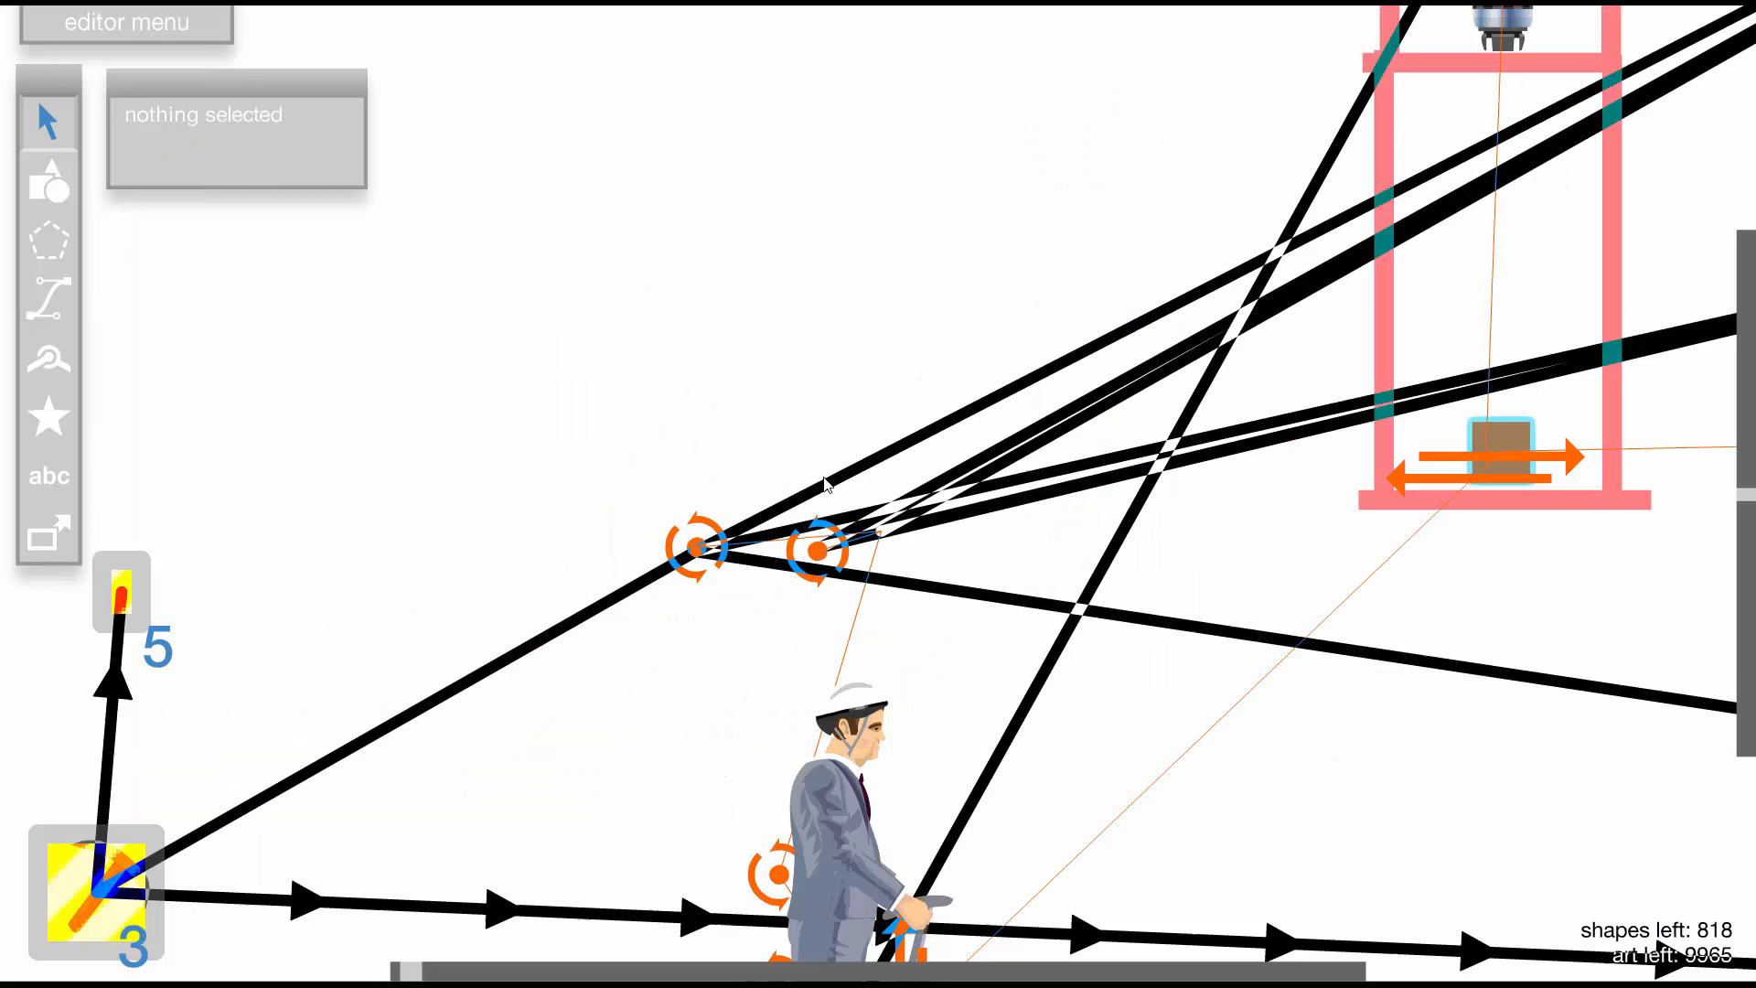
{"action": "left_click", "coordinate": [667, 558]}
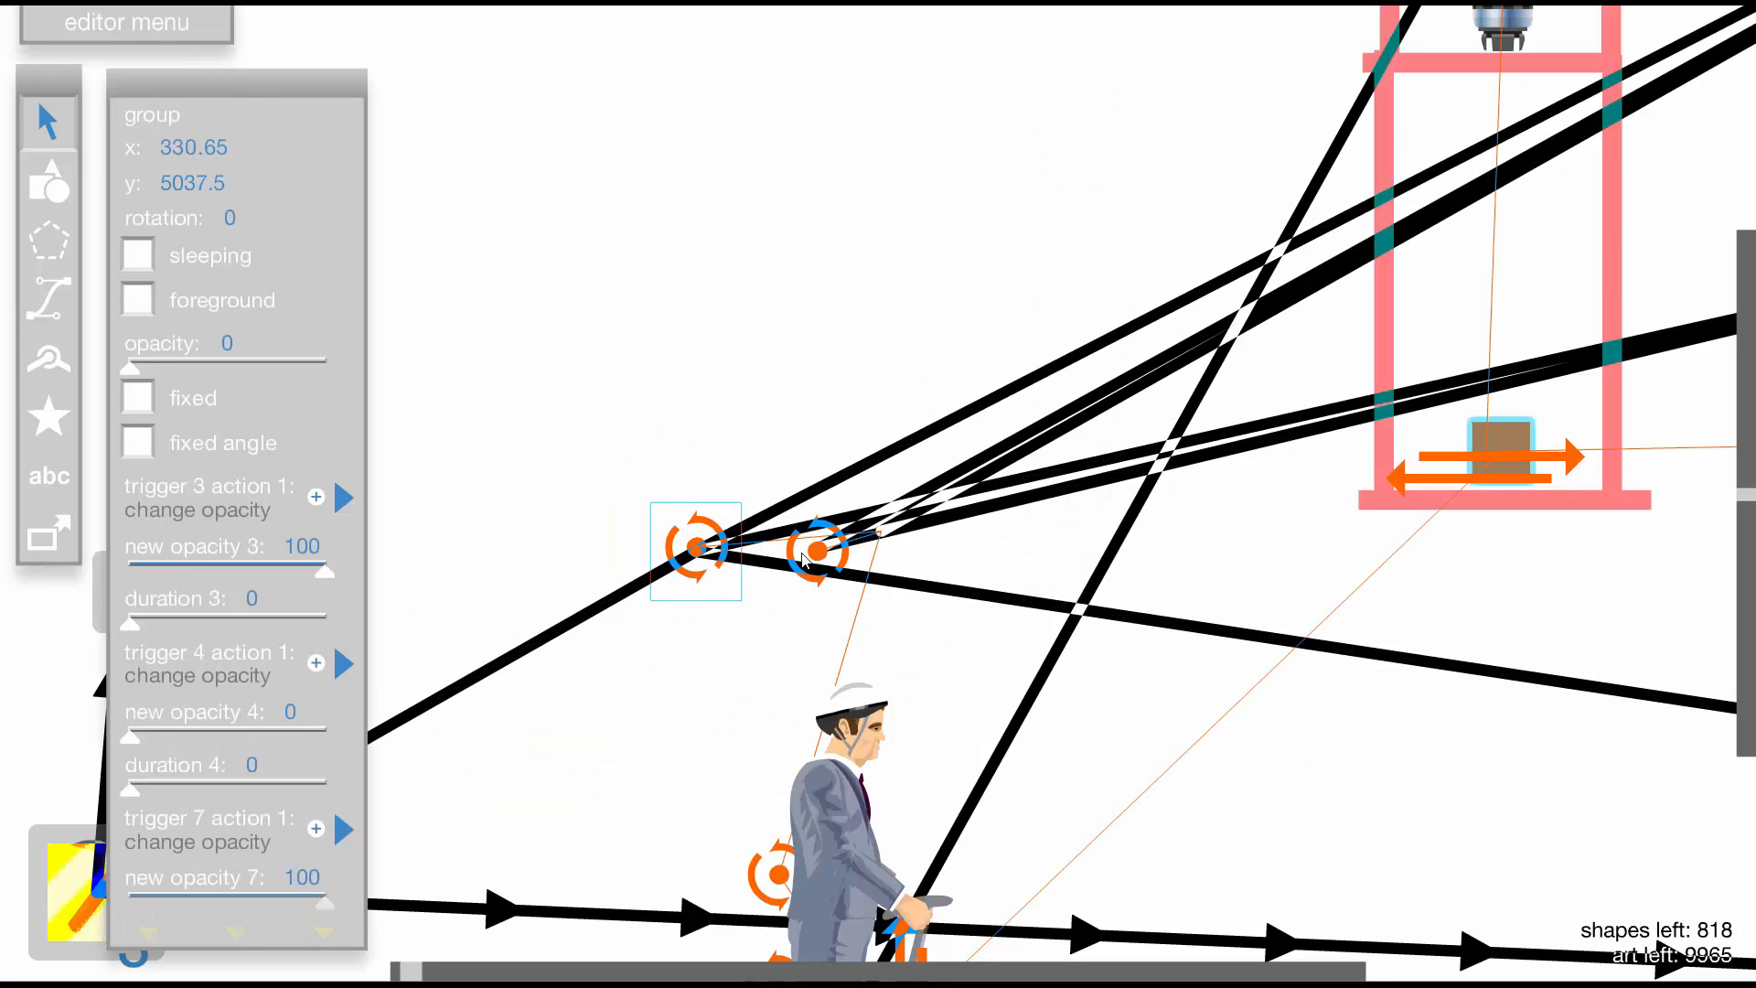
{"action": "left_click", "coordinate": [785, 556], "text": "shift"}
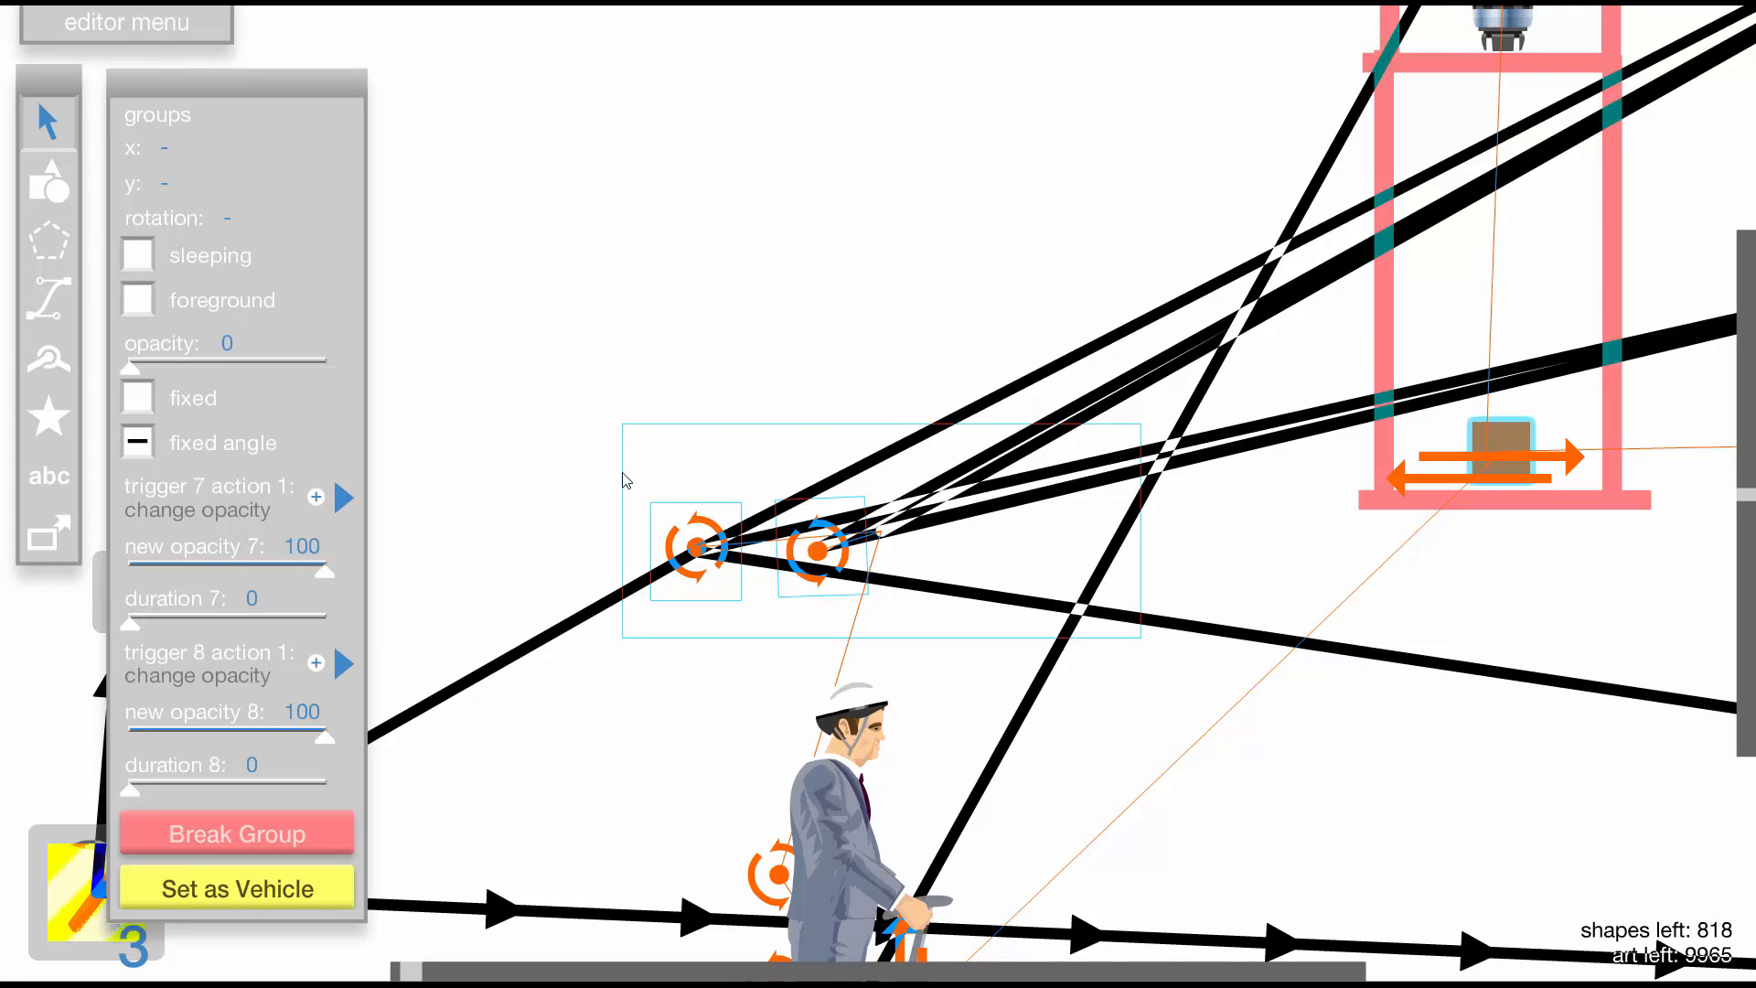
{"action": "scroll", "coordinate": [664, 517], "scroll_direction": "down", "scroll_amount": 1}
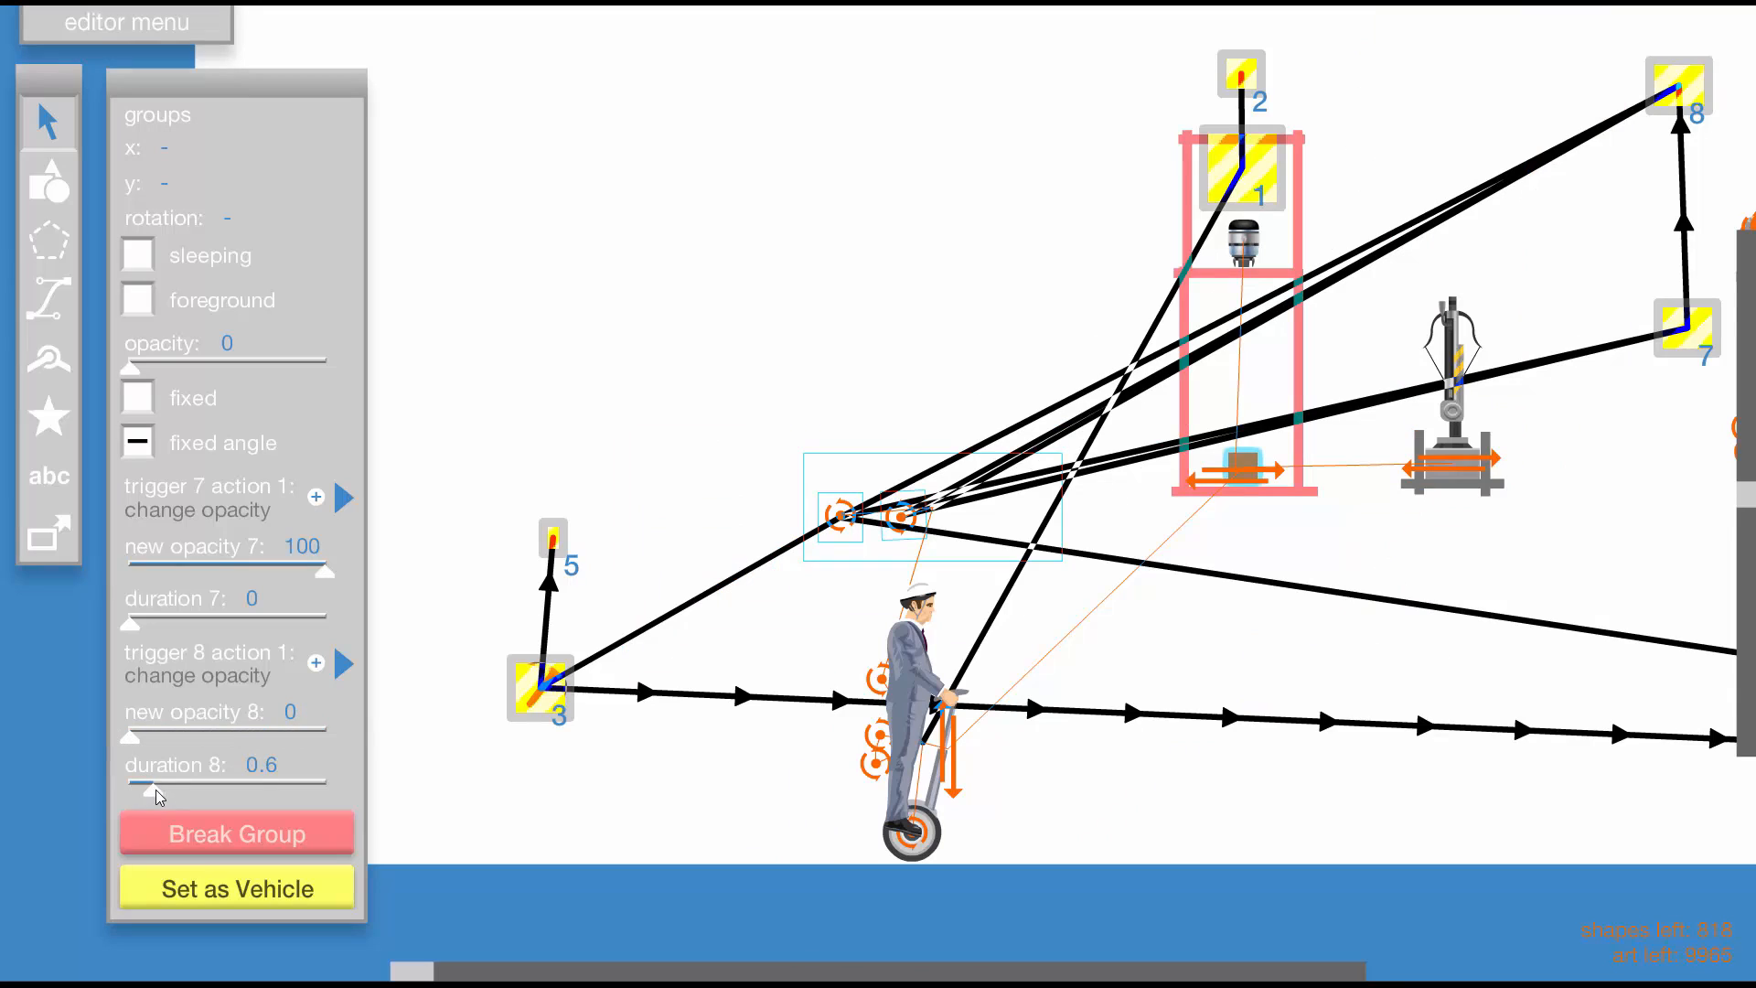
{"action": "left_click", "coordinate": [627, 314]}
{"action": "key", "text": "t"}
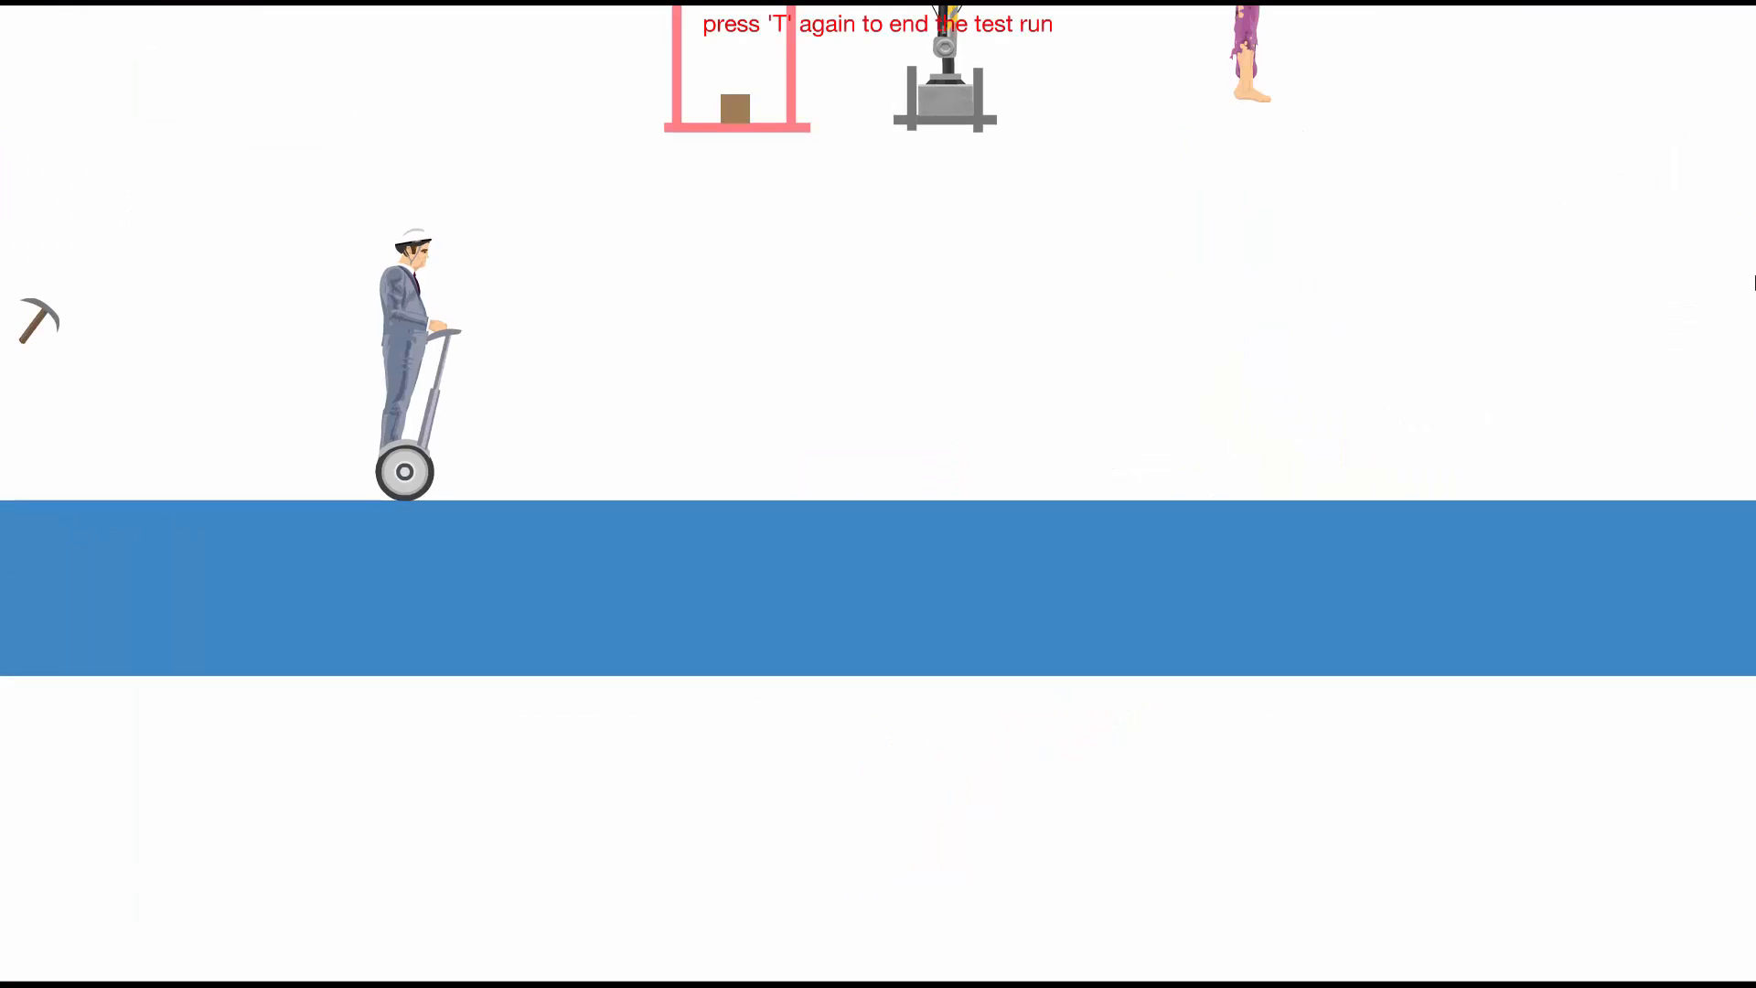
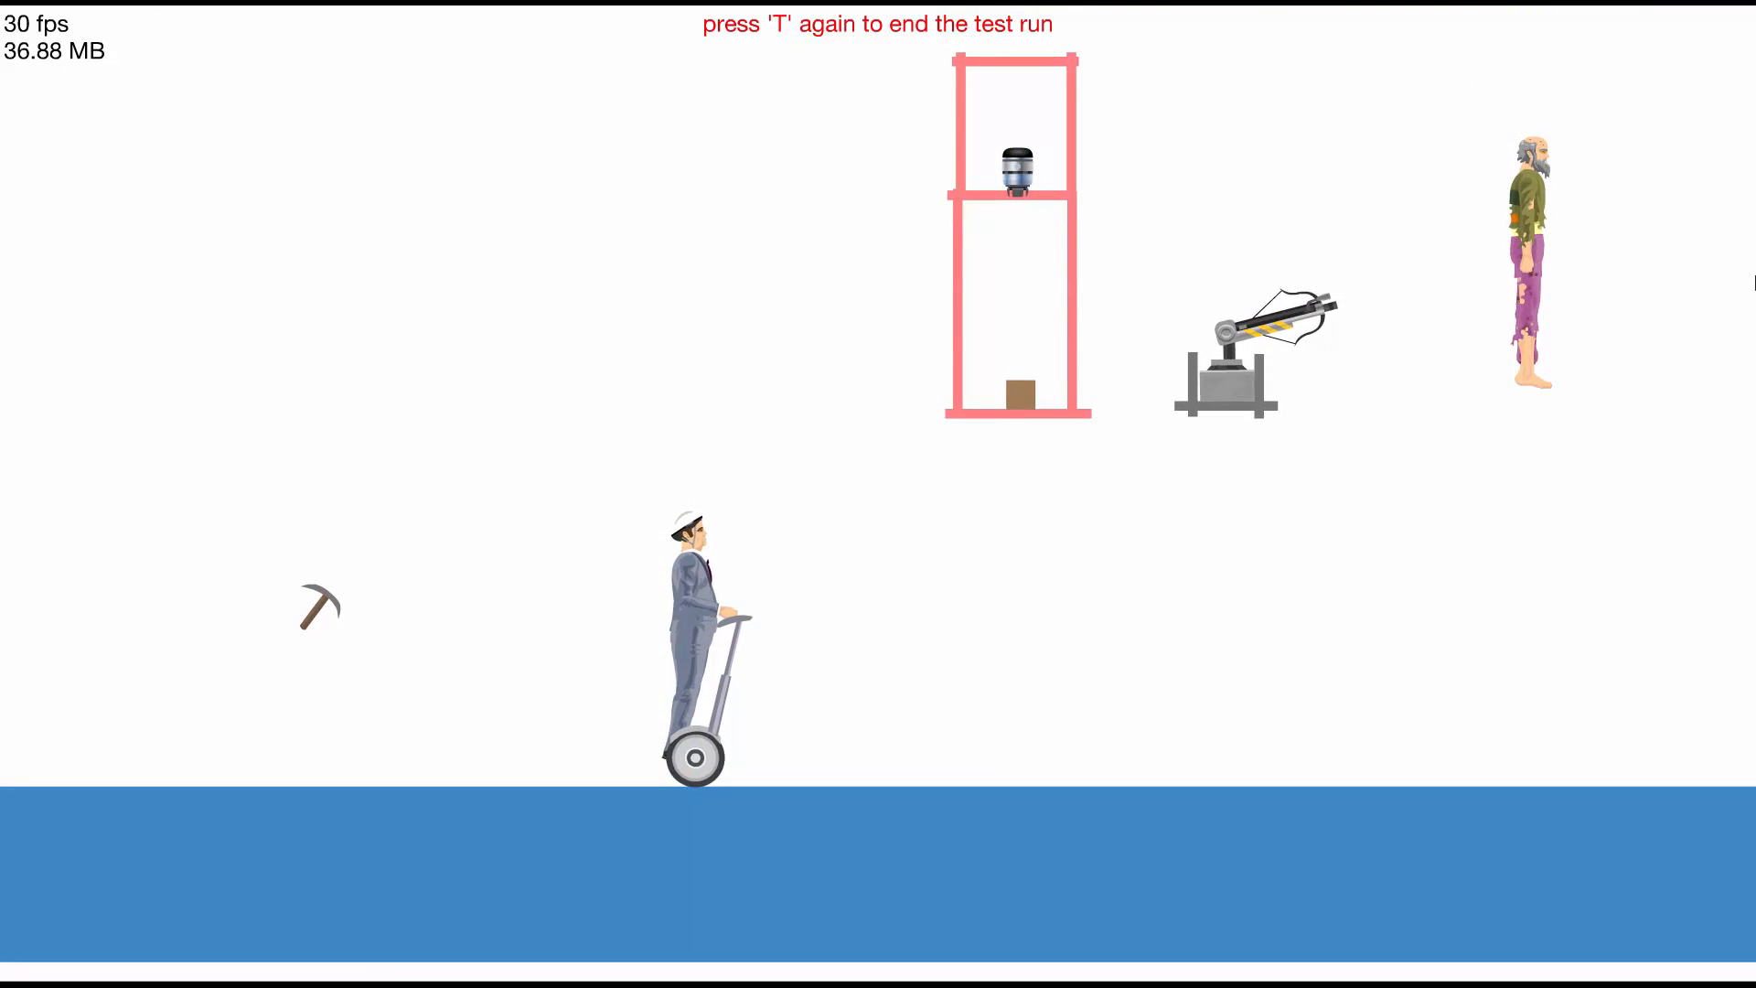
{"action": "key", "text": "t"}
Change the repeat type of triggers 7 and 8 together and test-run the level
{"action": "key", "text": "minus"}
{"action": "key", "text": "plus"}
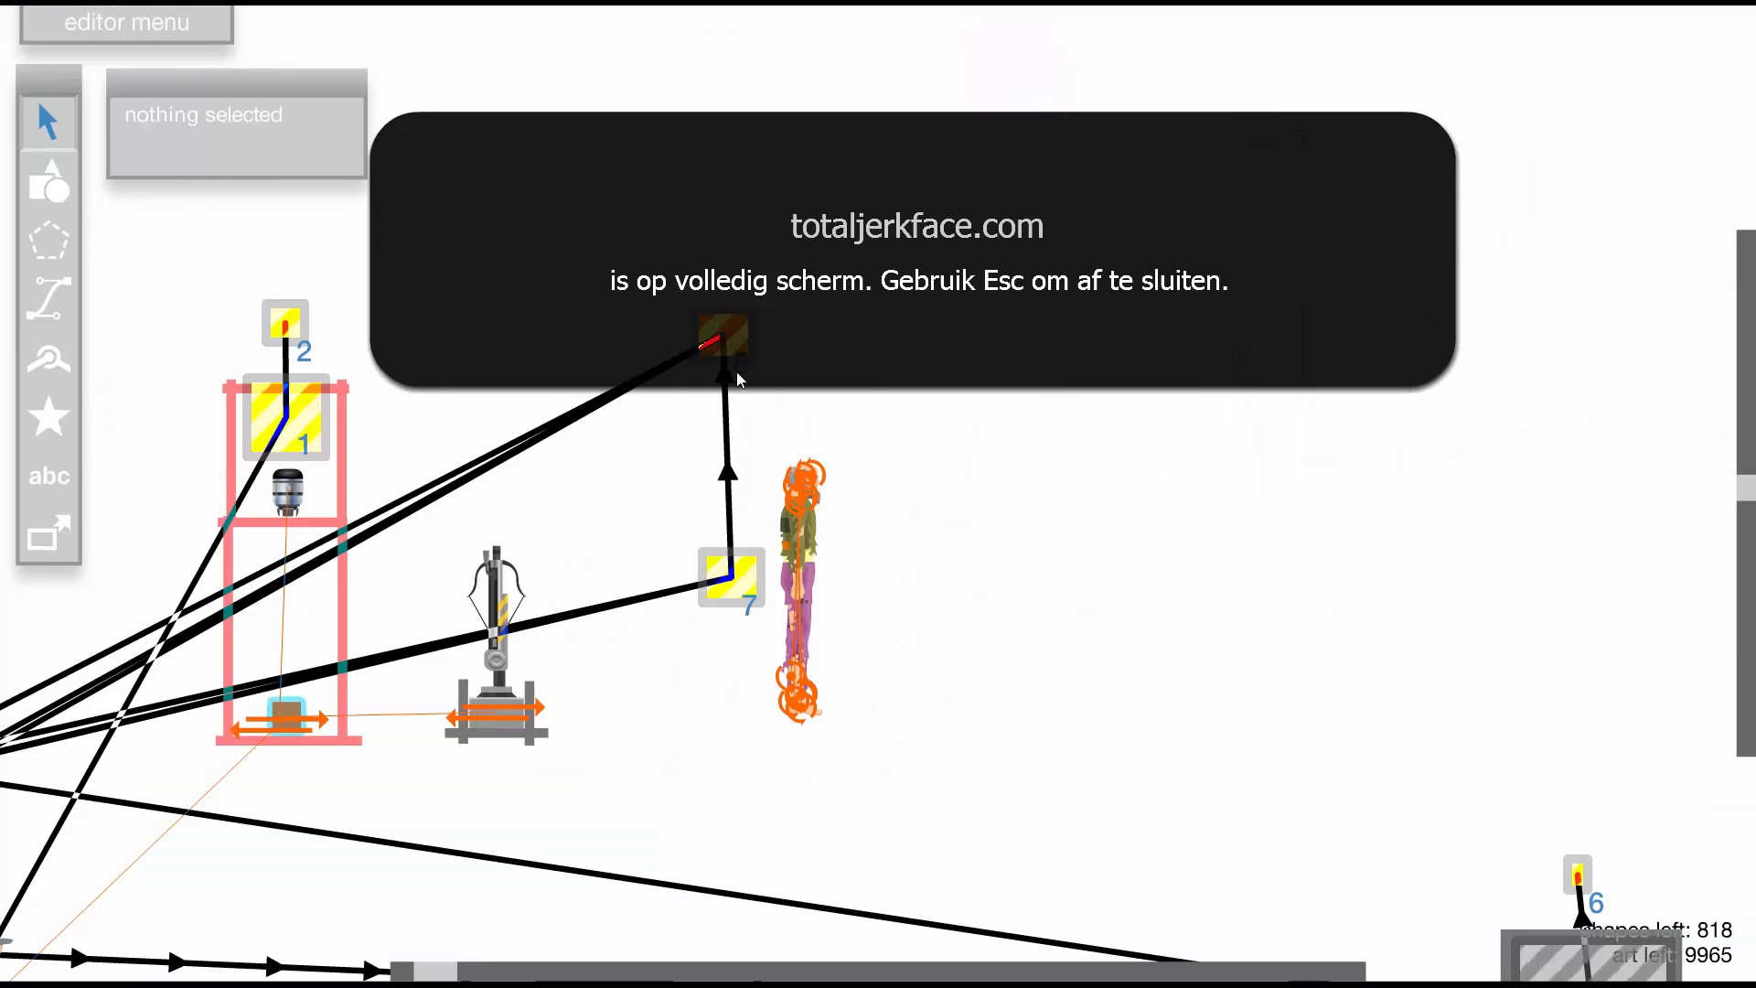
{"action": "left_click", "coordinate": [735, 357]}
{"action": "left_click", "coordinate": [751, 569], "text": "shift"}
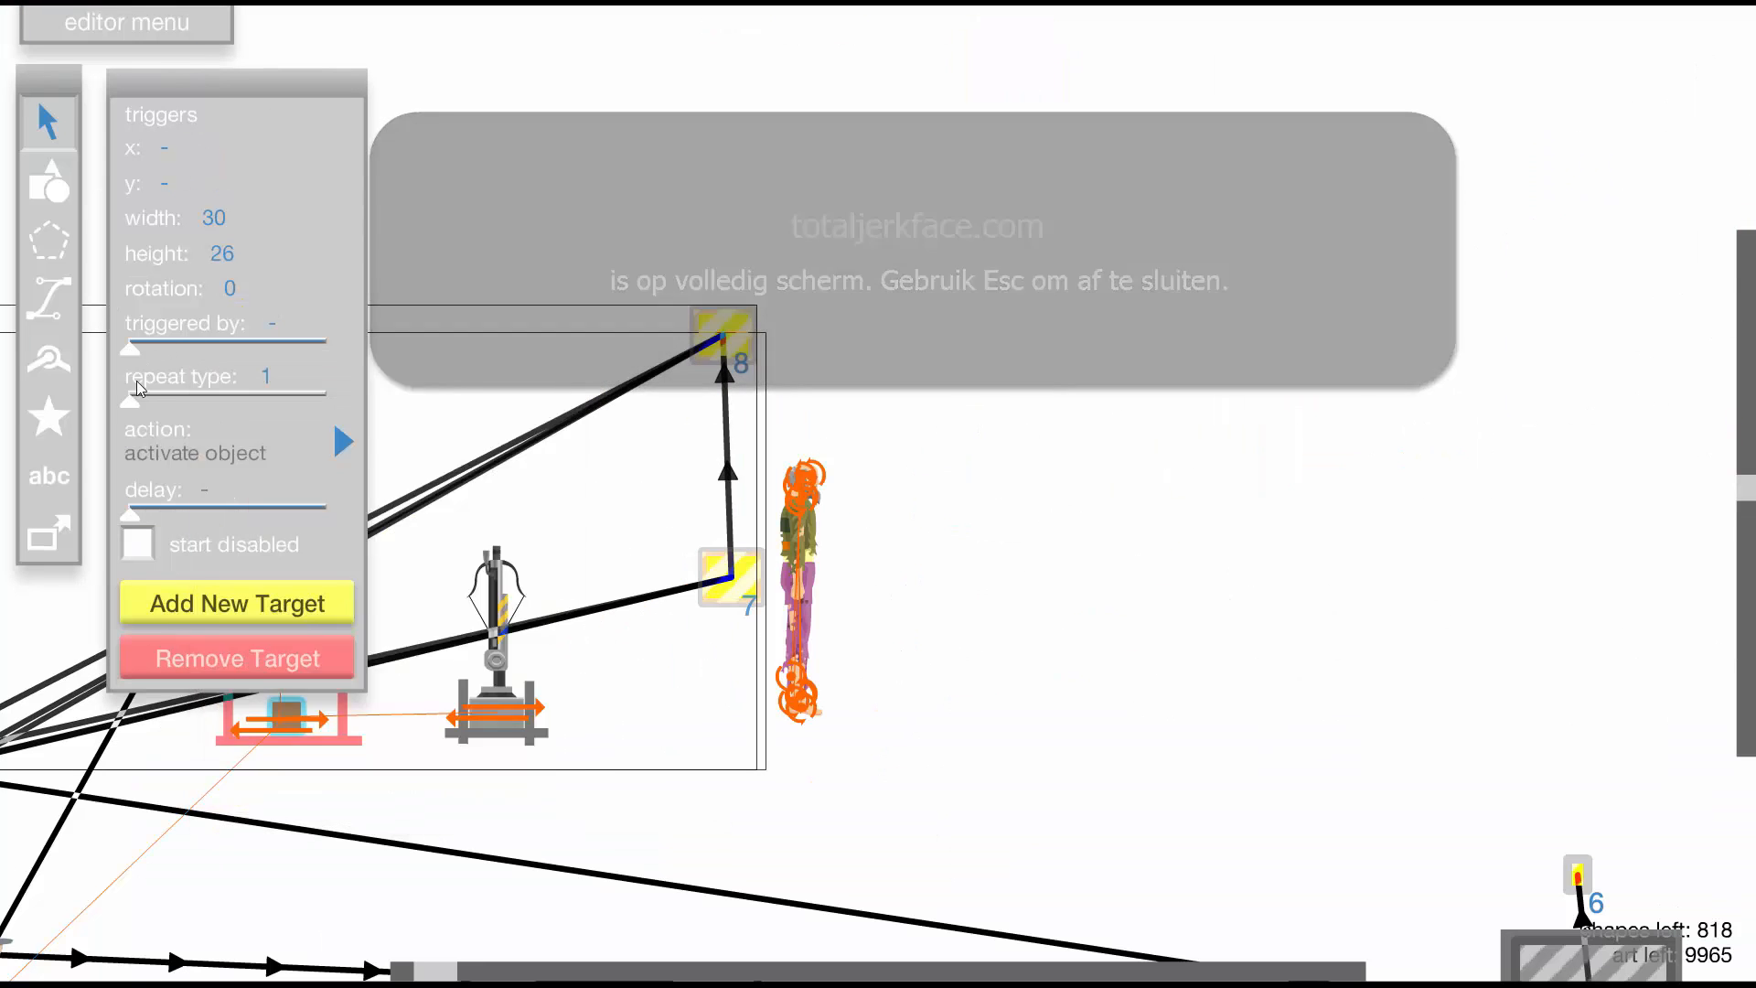
{"action": "mouse_move", "coordinate": [144, 399]}
{"action": "left_click", "coordinate": [1079, 302]}
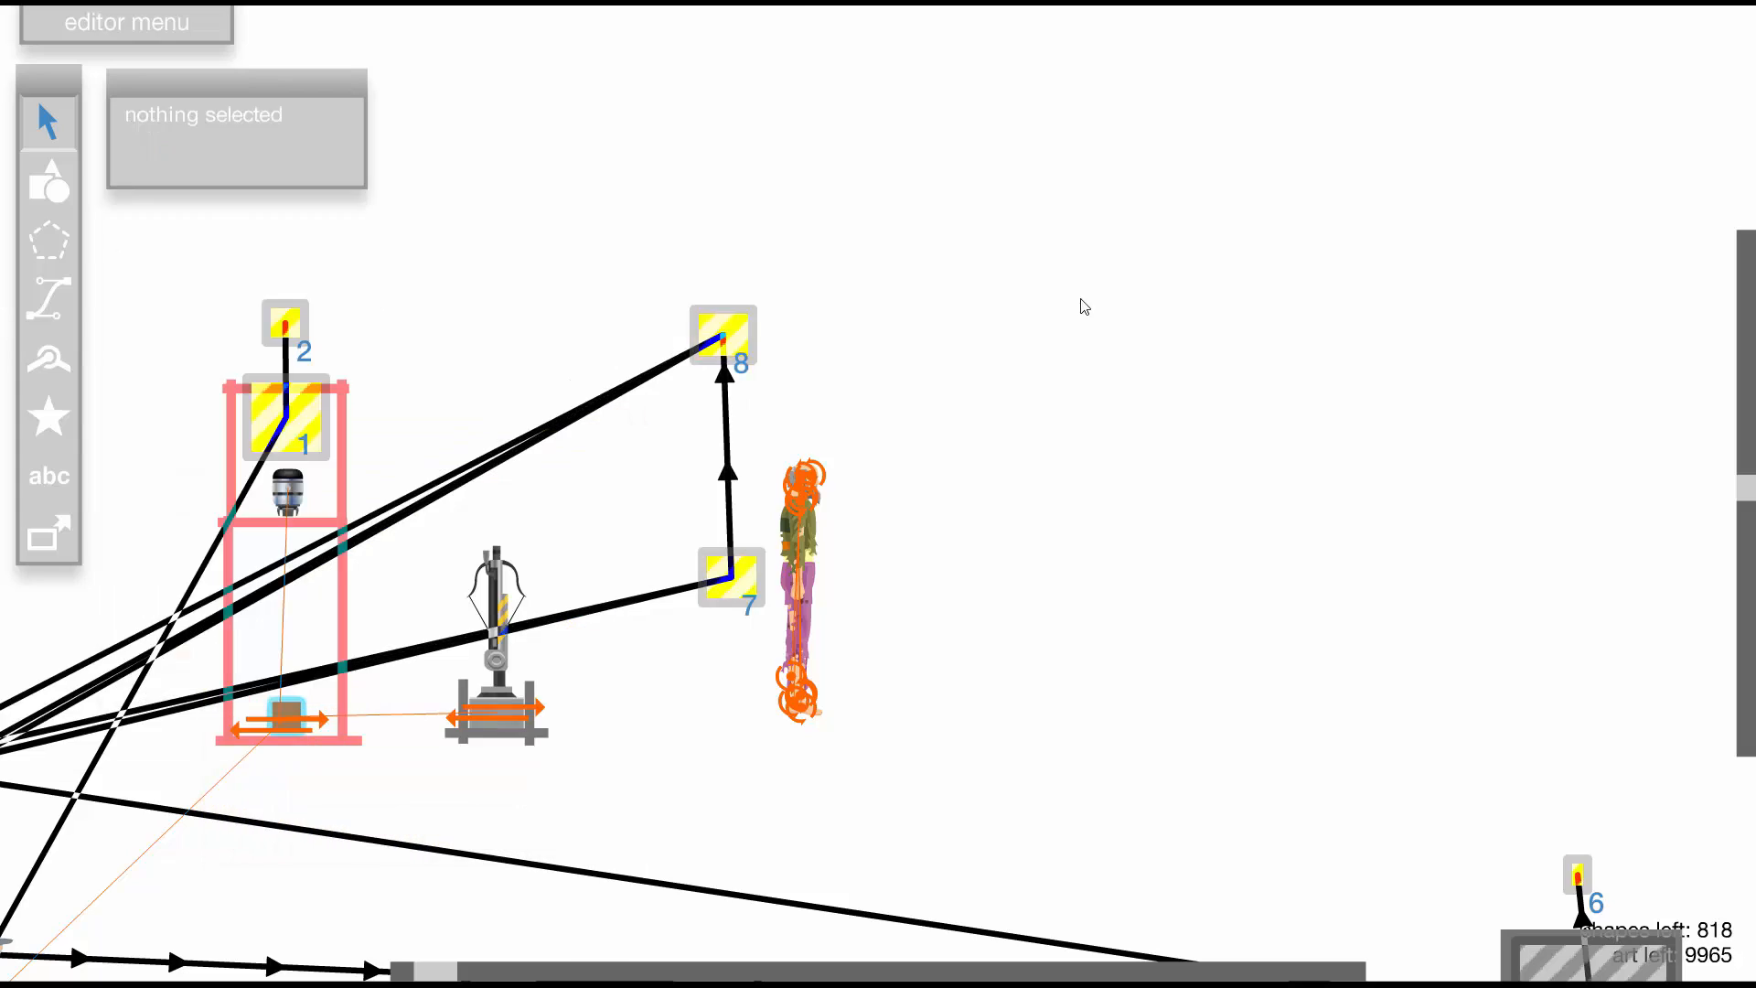
{"action": "key", "text": "t"}
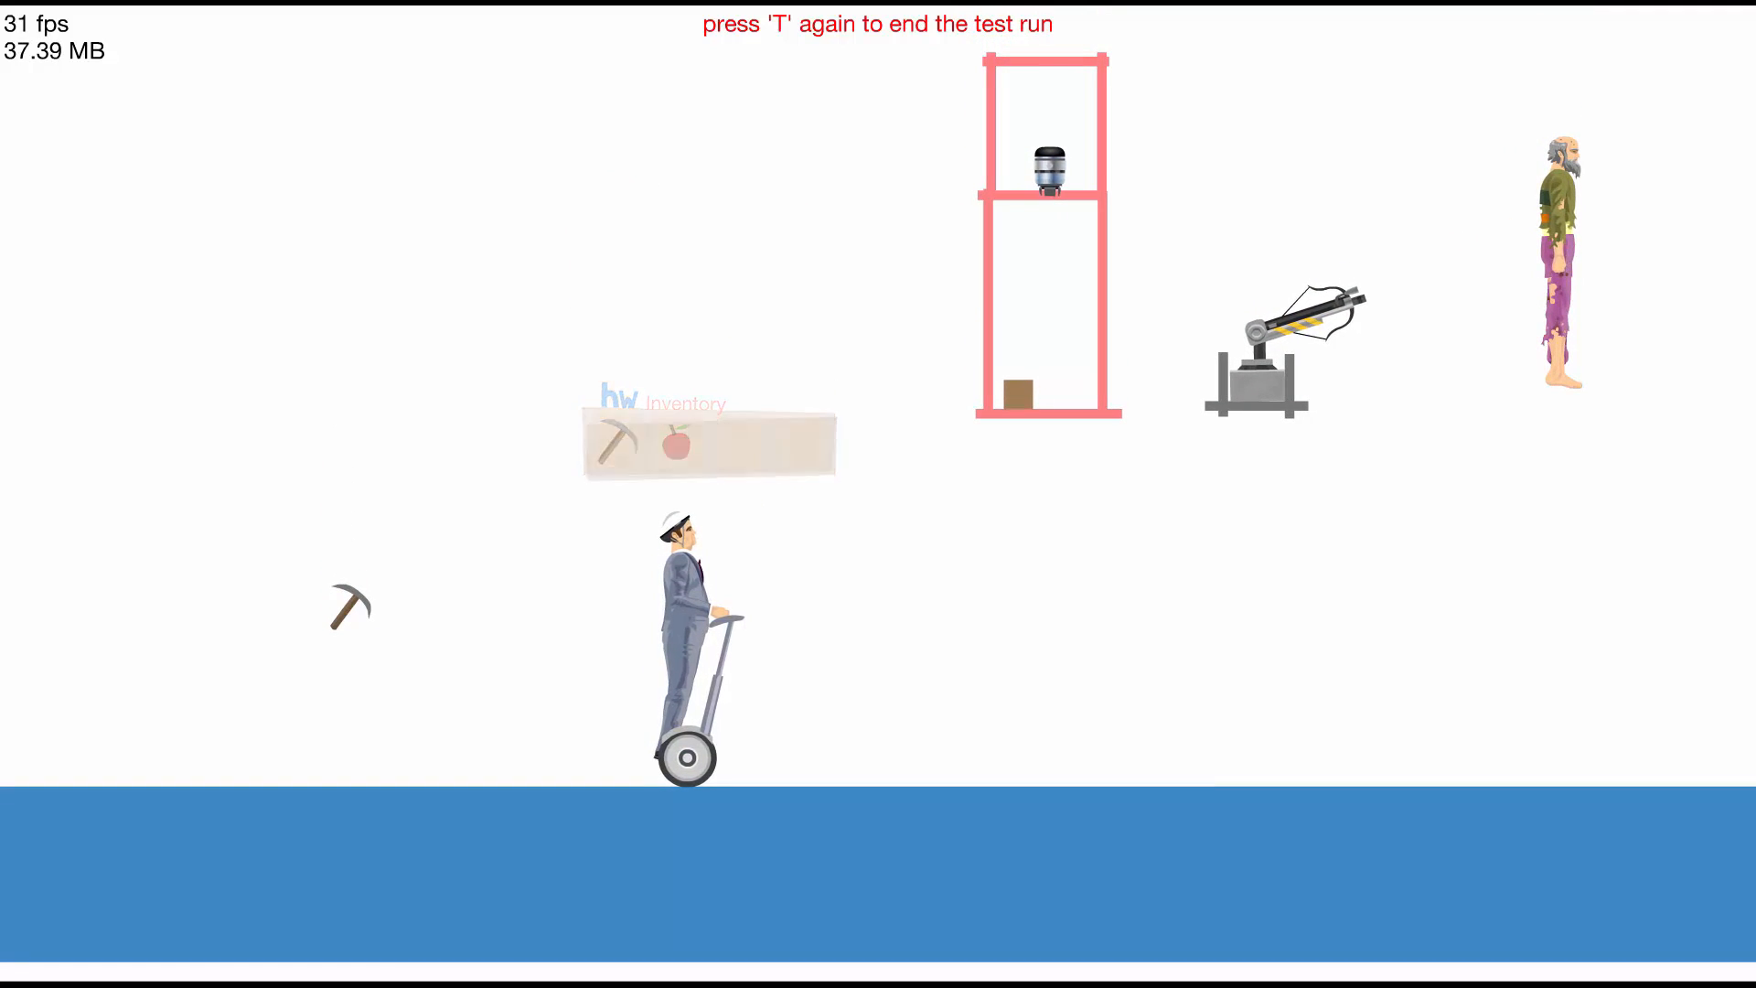
Restart the test run of the level to check the inventory's fade-in and fade-out
{"action": "key", "text": "t"}
{"action": "left_click_drag", "start_coordinate": [814, 433], "coordinate": [979, 446]}
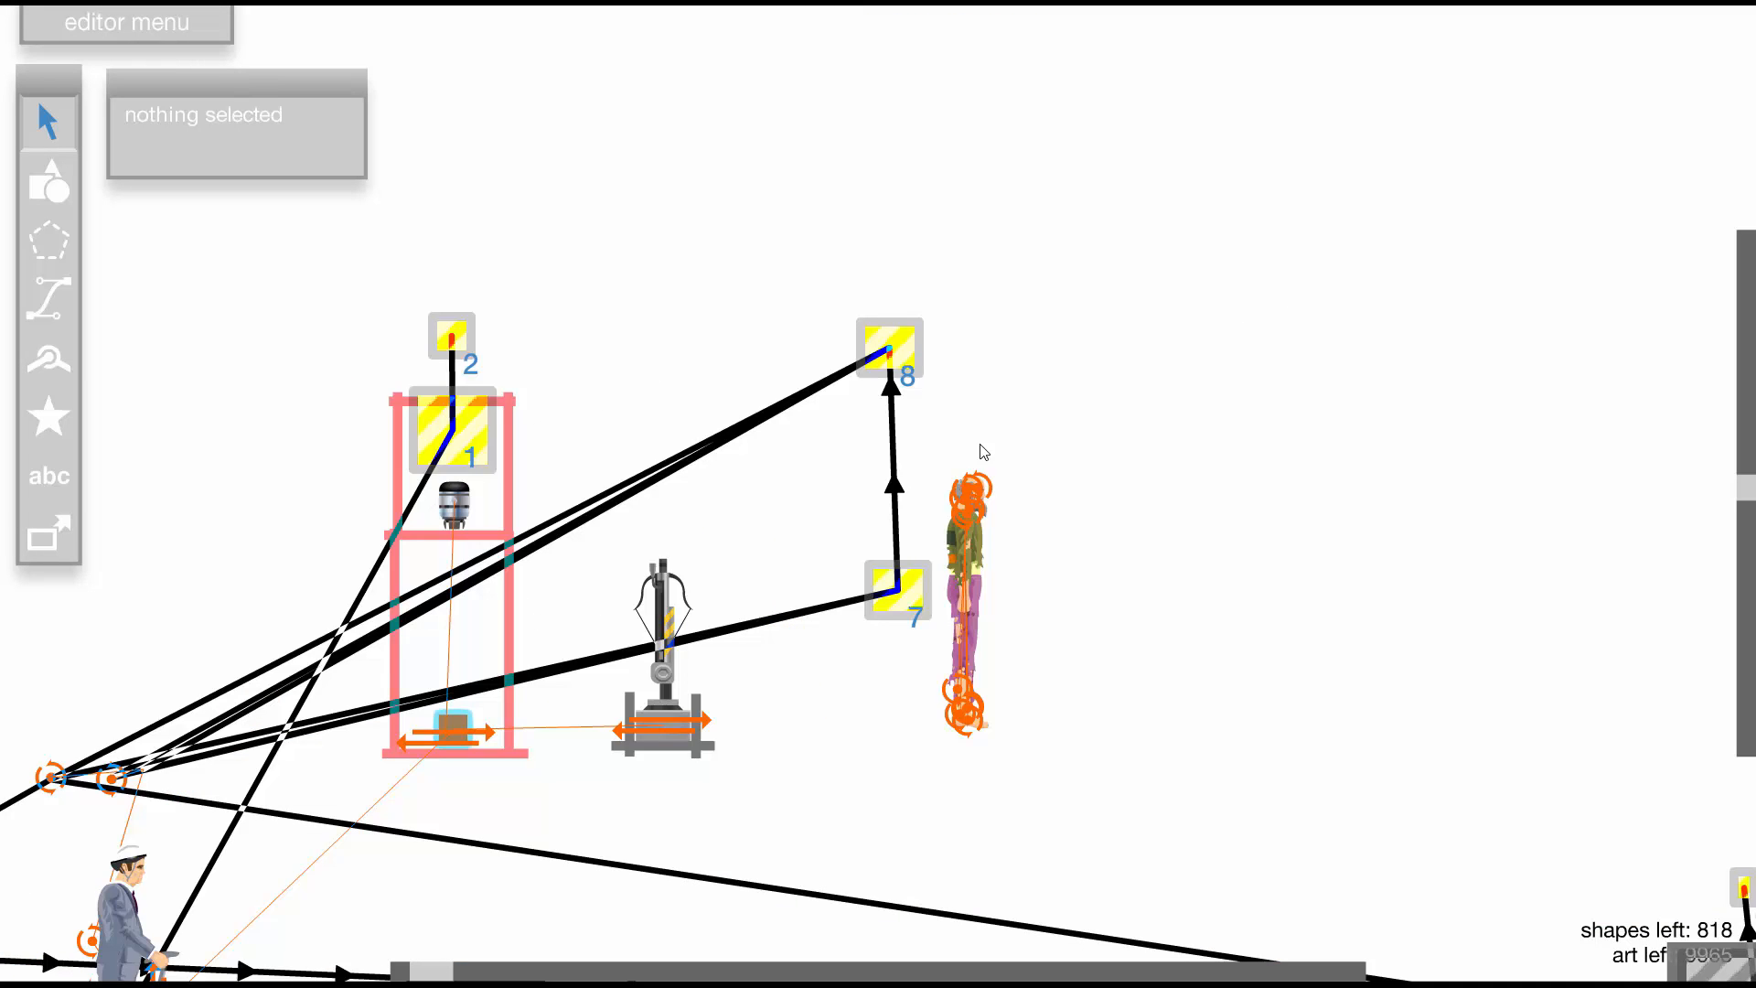
{"action": "key", "text": "t"}
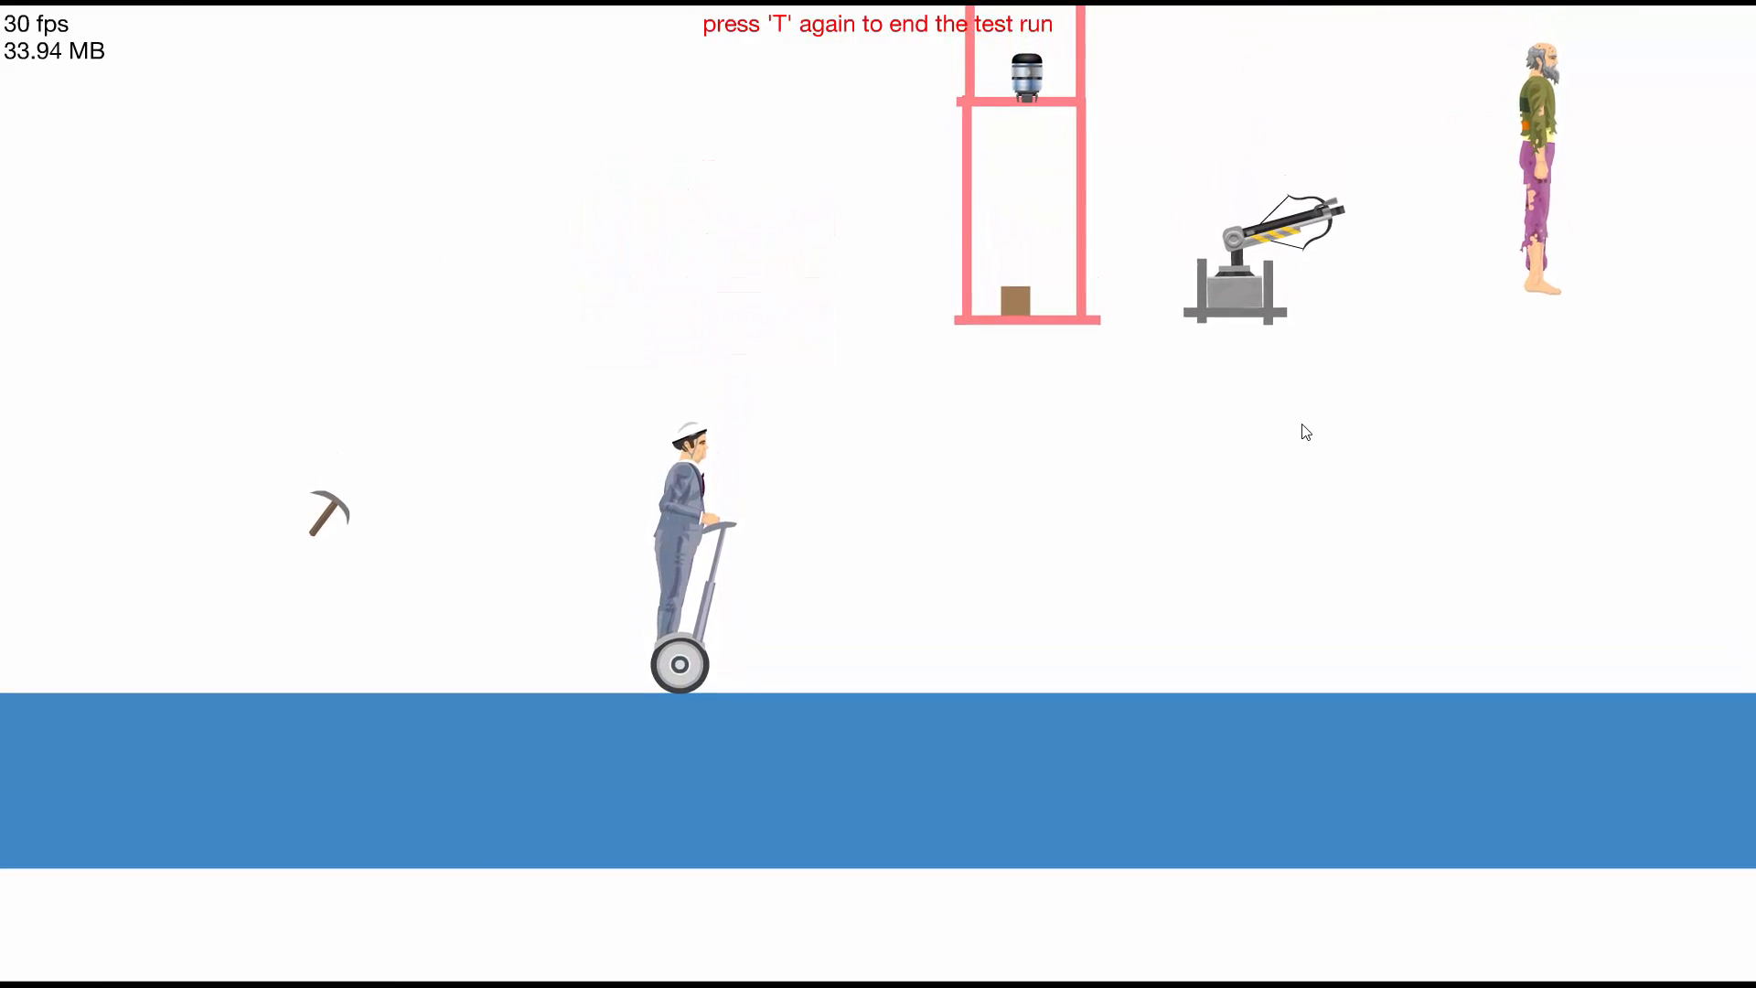
{"action": "key", "text": "t"}
{"action": "scroll", "coordinate": [838, 506], "scroll_direction": "down", "scroll_amount": 2}
{"action": "scroll", "coordinate": [884, 526], "scroll_direction": "up", "scroll_amount": 2}
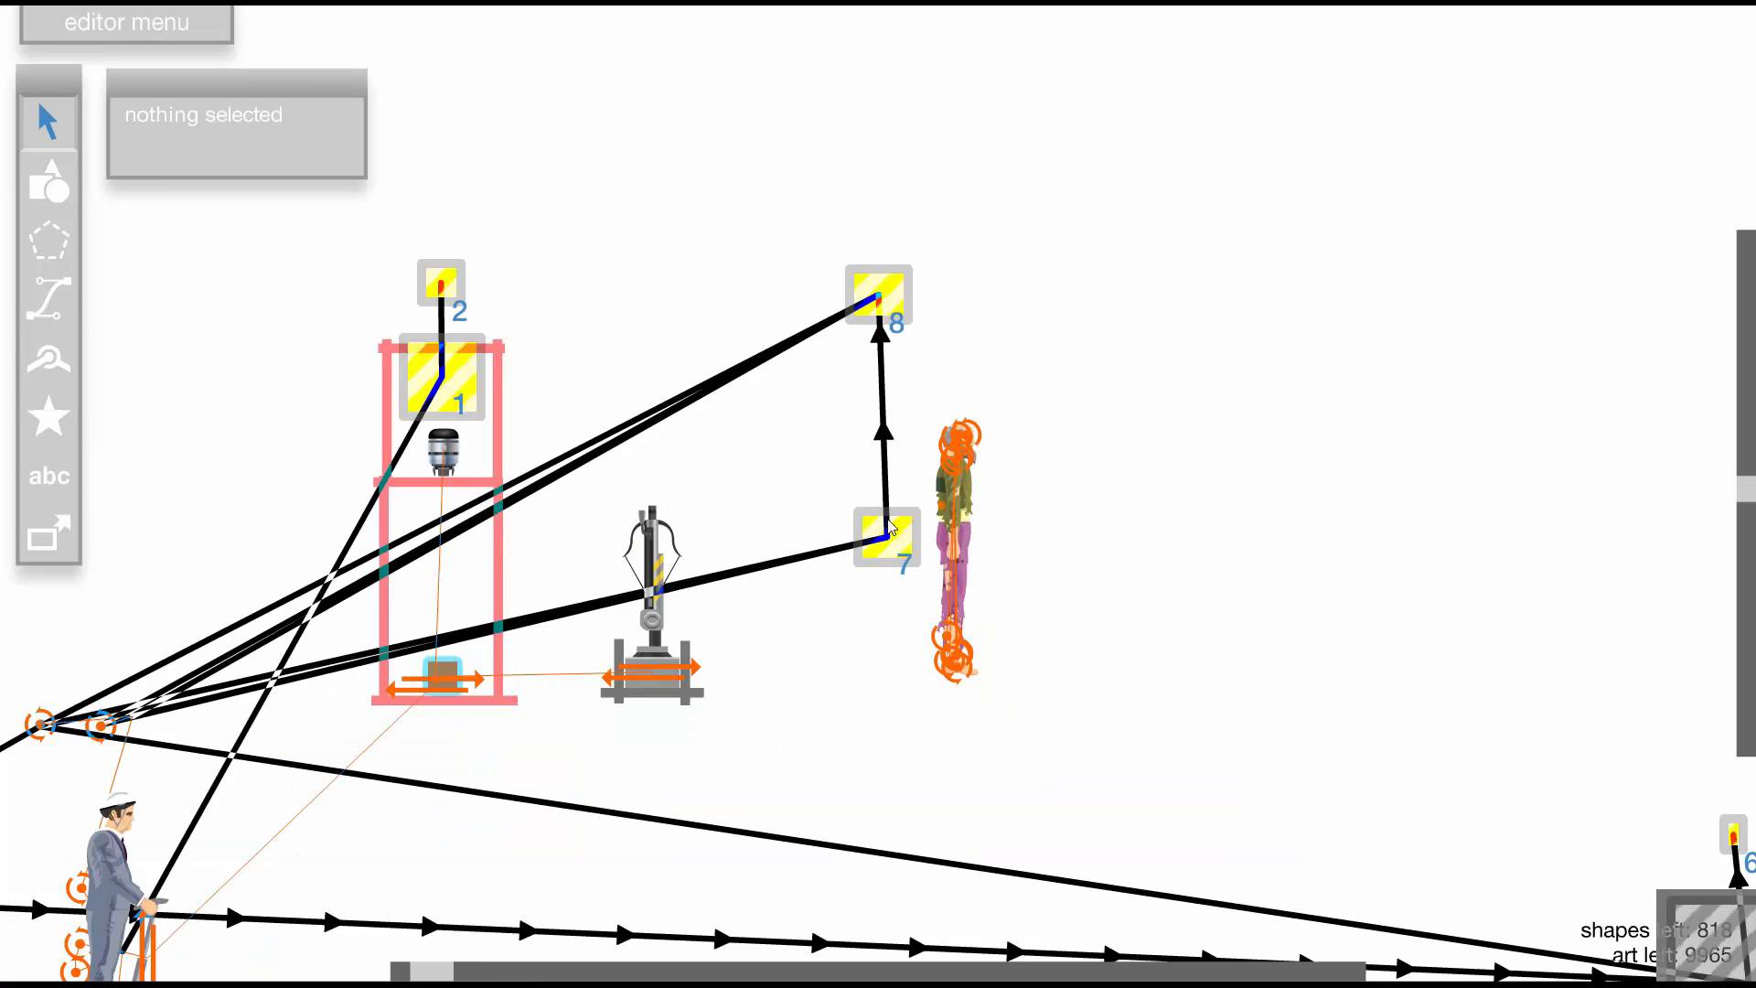
Remove all targets from trigger 7 and place a 20 by 16 trigger above it that targets the inventory pickaxe
{"action": "left_click", "coordinate": [884, 534]}
{"action": "left_click_drag", "start_coordinate": [868, 544], "coordinate": [1104, 475]}
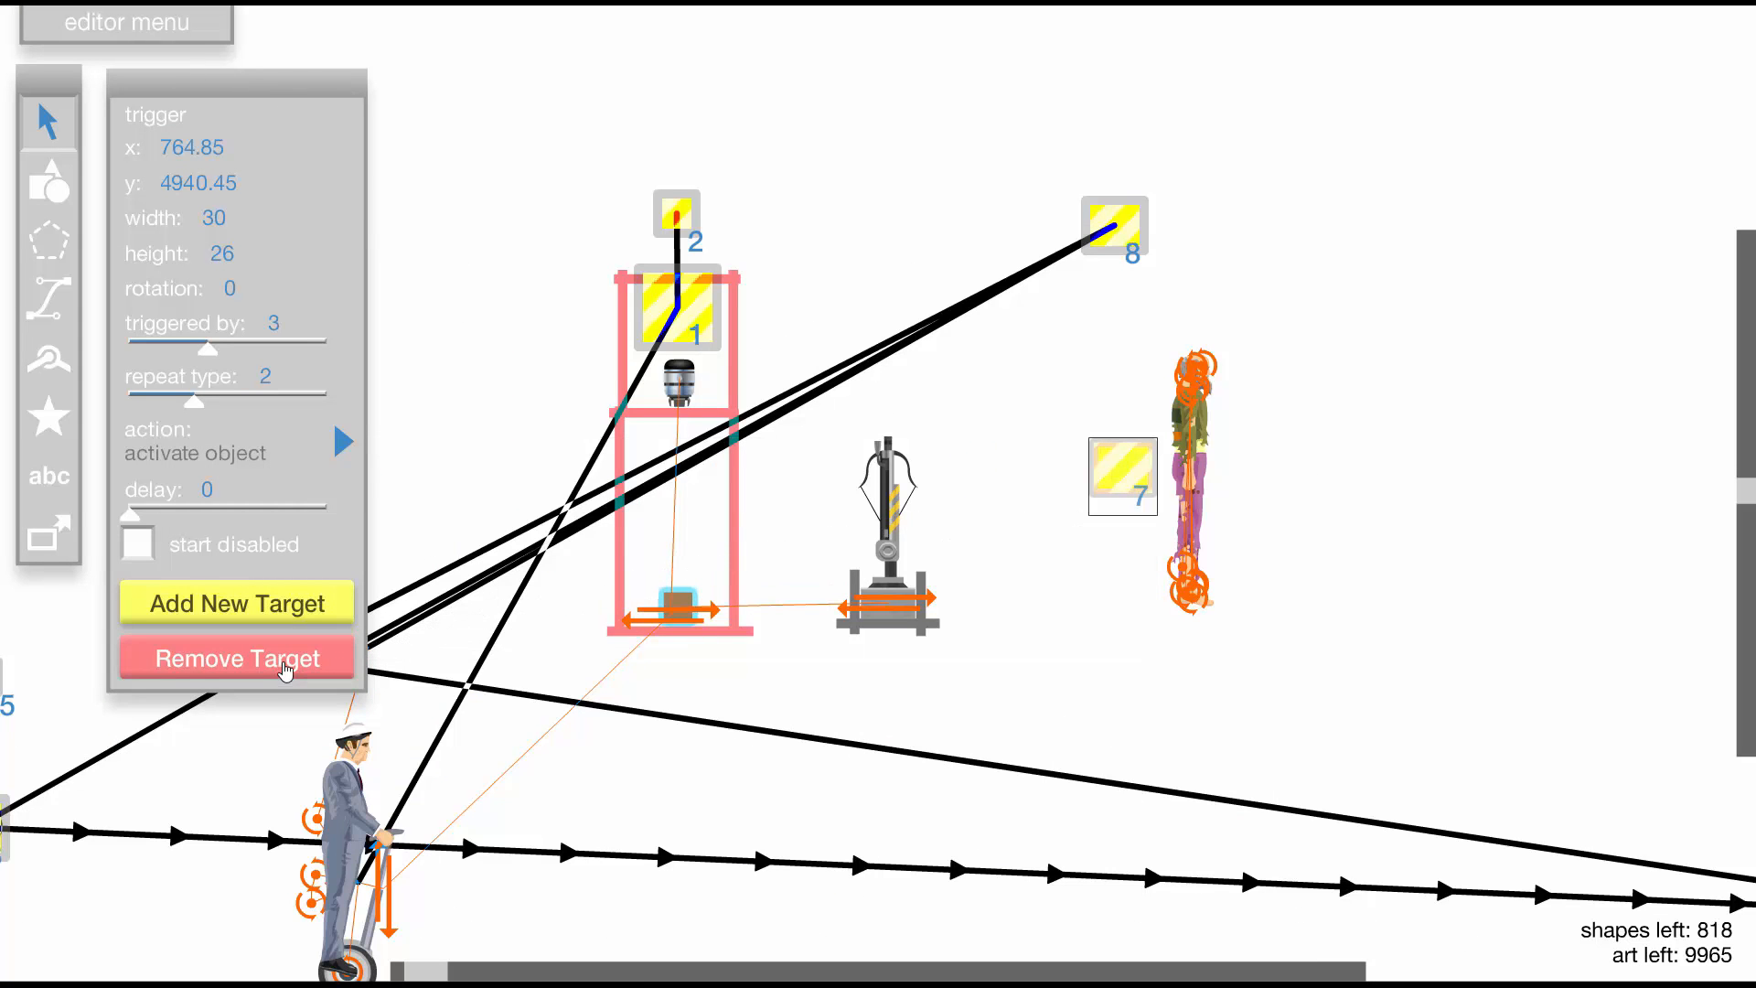
{"action": "left_click", "coordinate": [43, 533]}
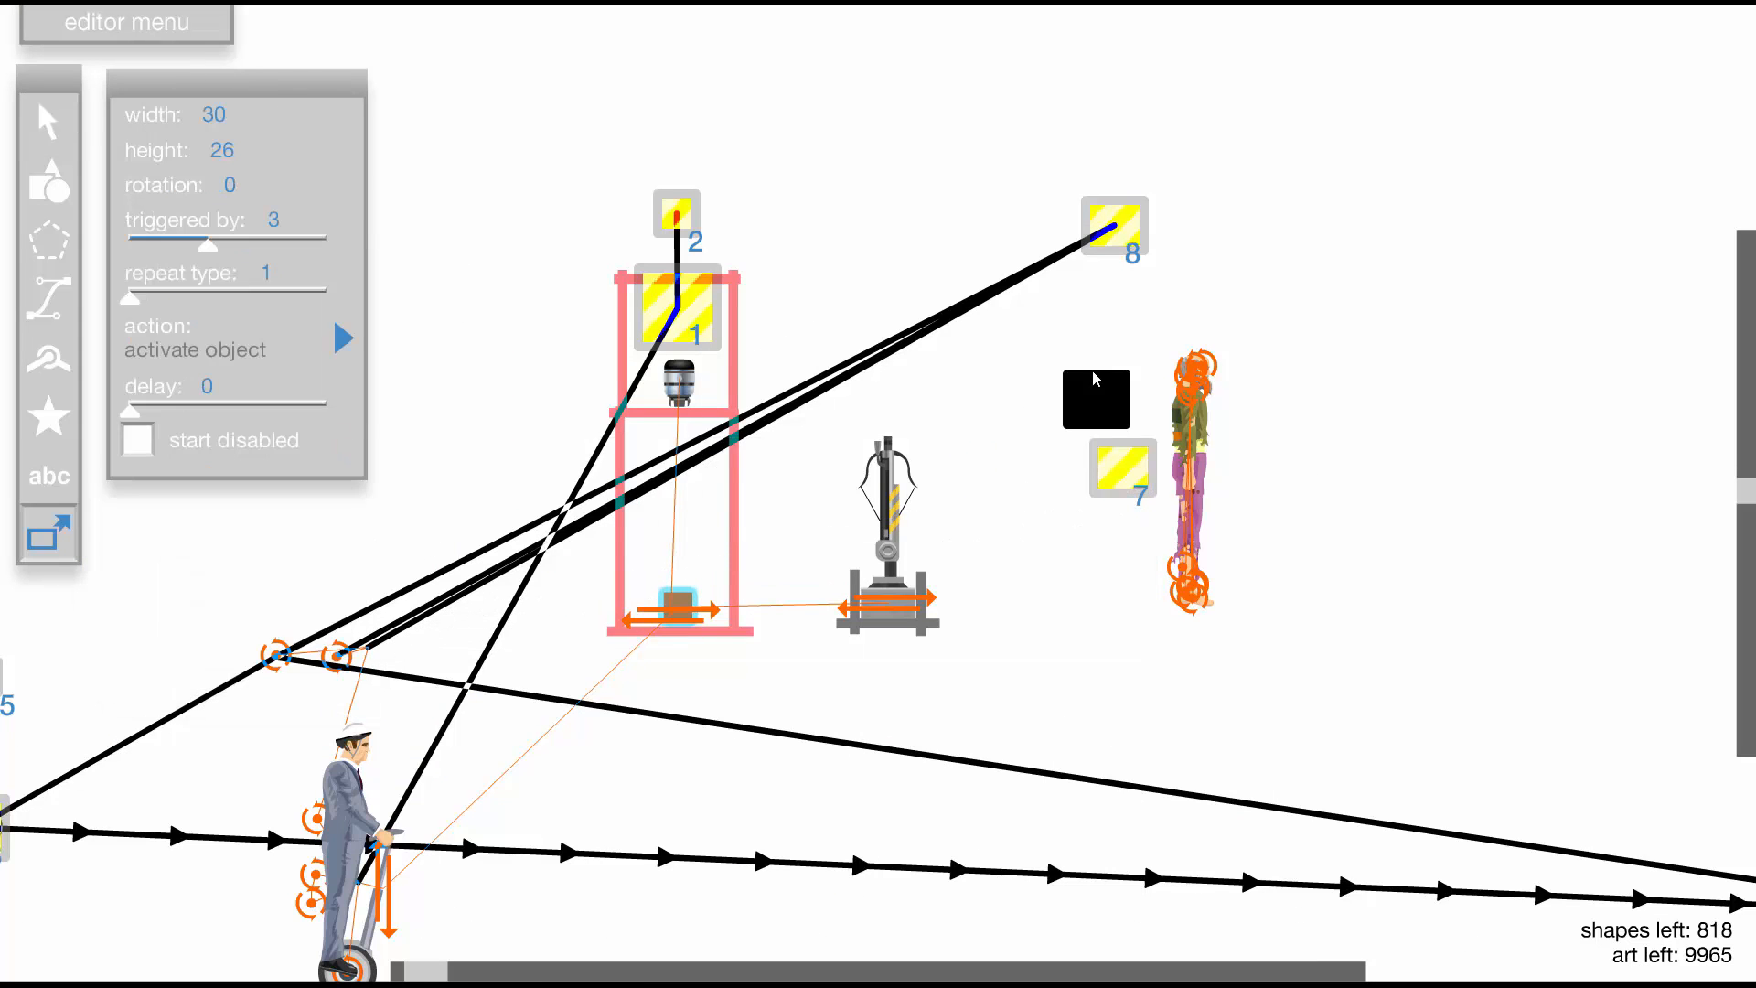
{"action": "left_click", "coordinate": [1049, 379]}
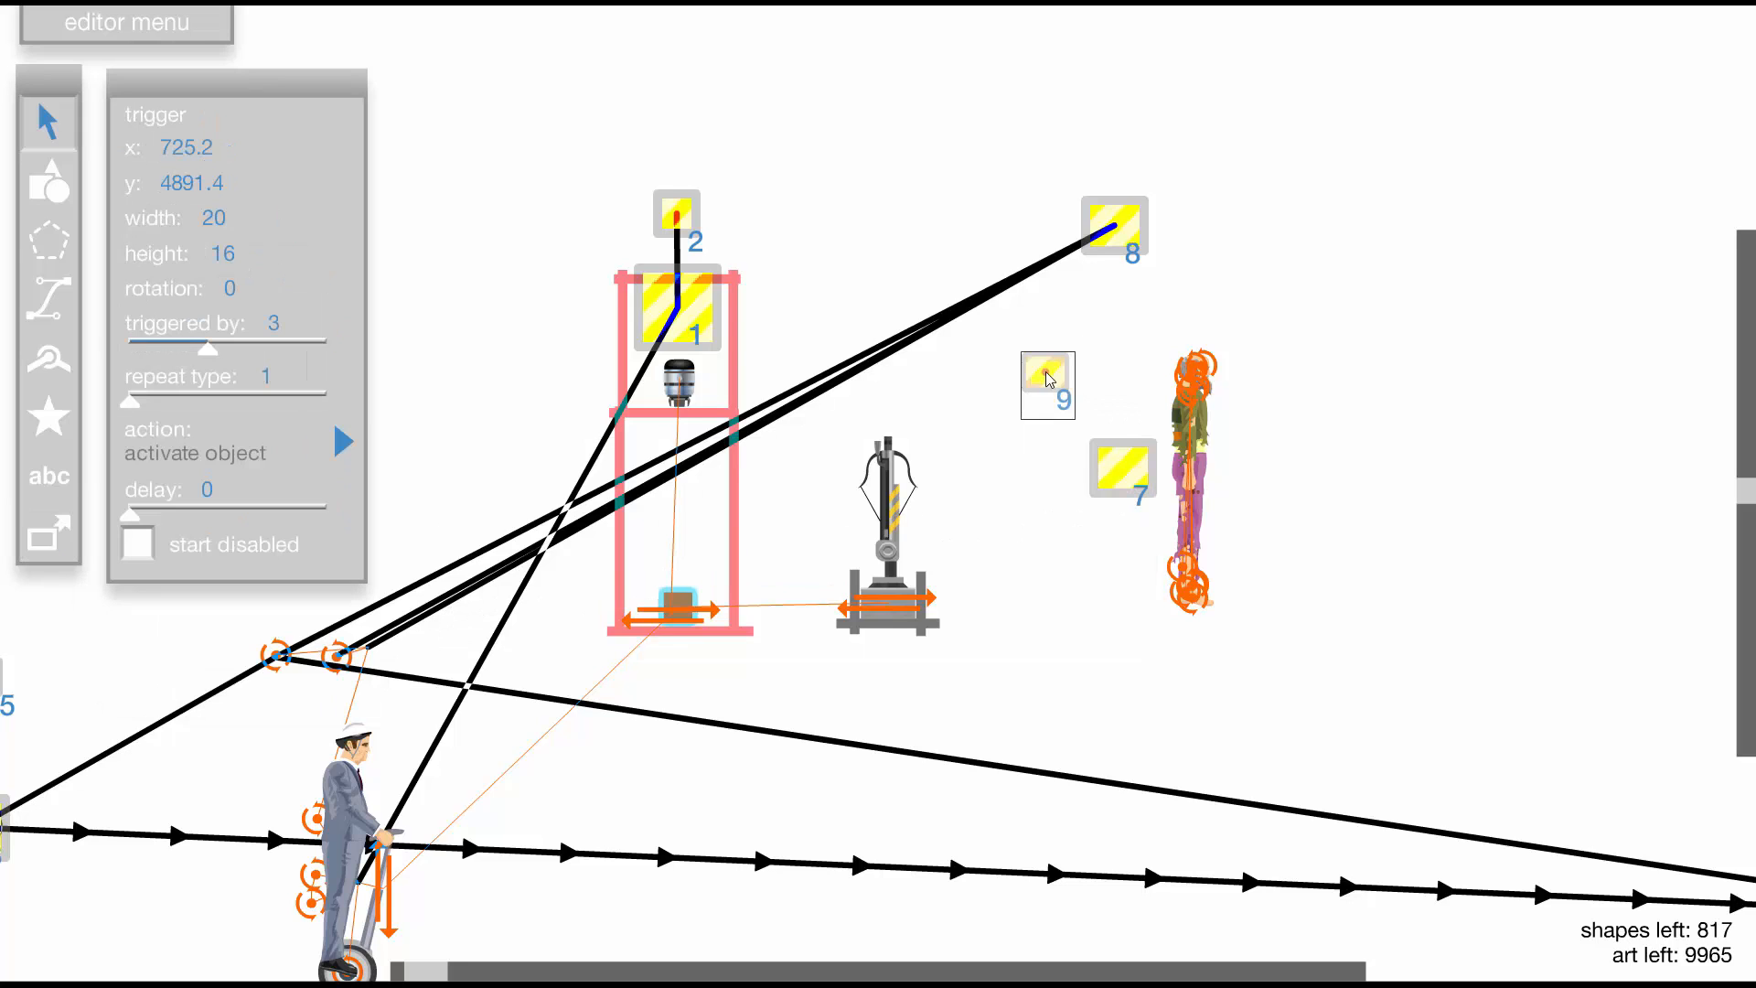
{"action": "left_click", "coordinate": [284, 648]}
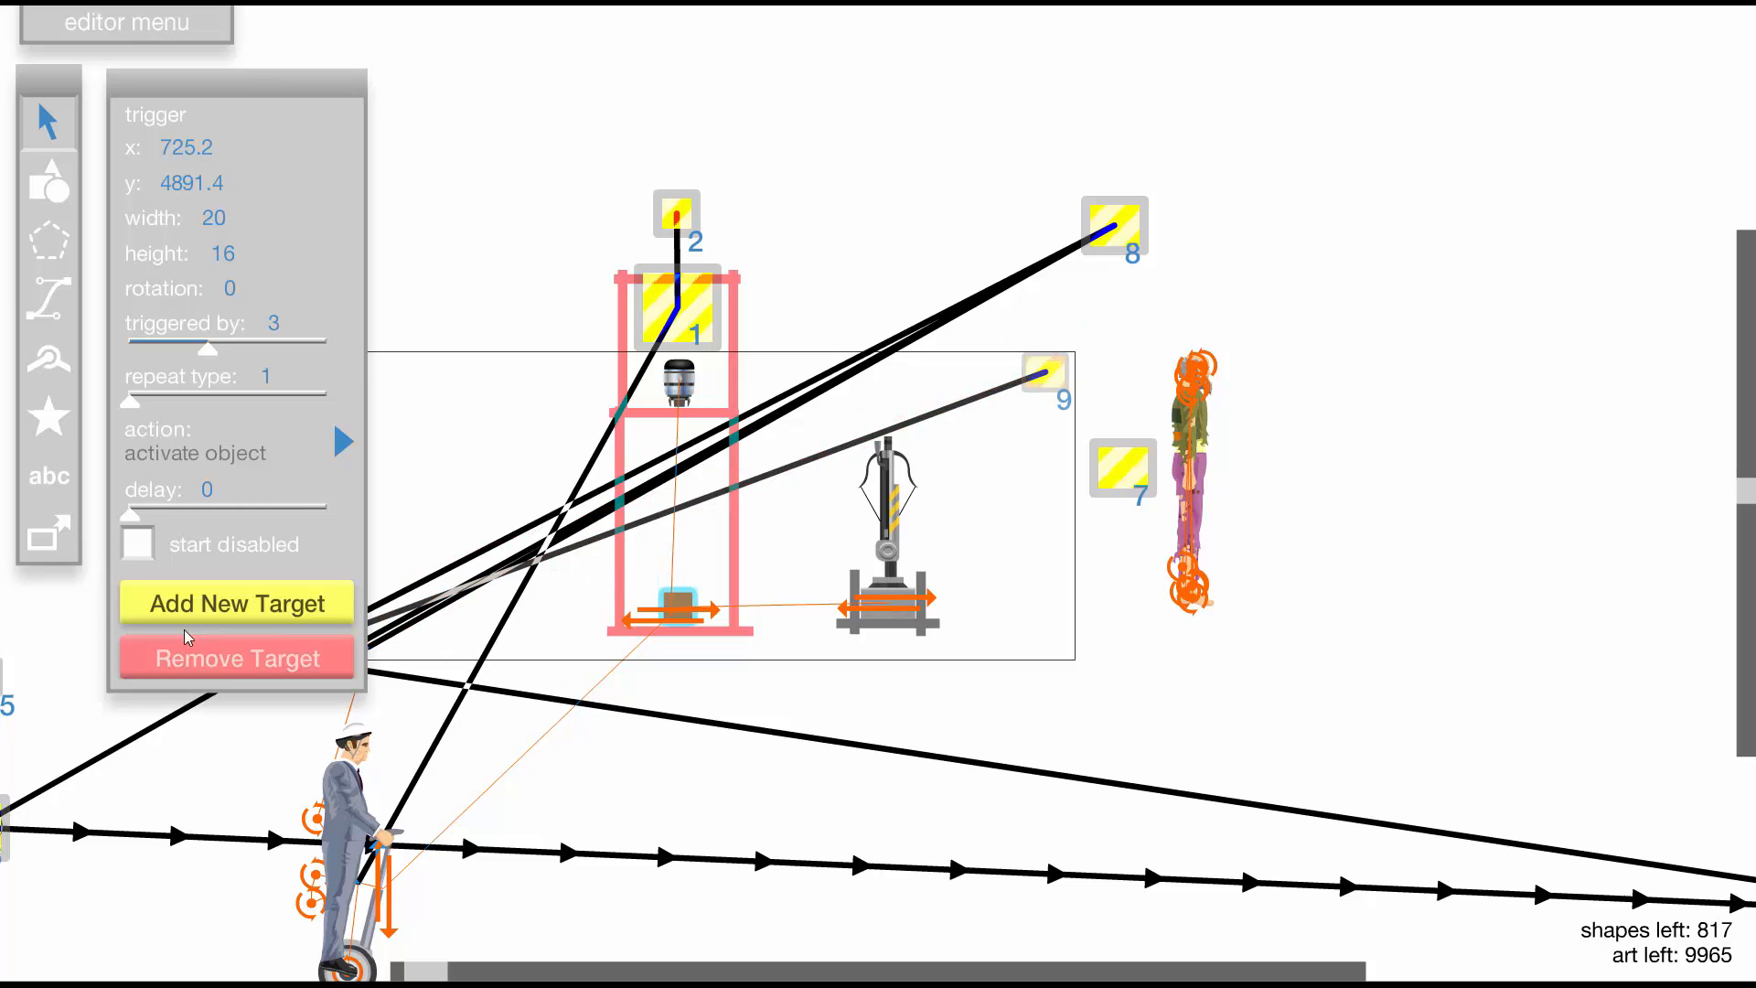
Place two more 20 by 16 triggers beside trigger 9, targeting the inventory apple and the inventory background respectively
{"action": "left_click", "coordinate": [69, 554]}
{"action": "left_click", "coordinate": [1116, 373]}
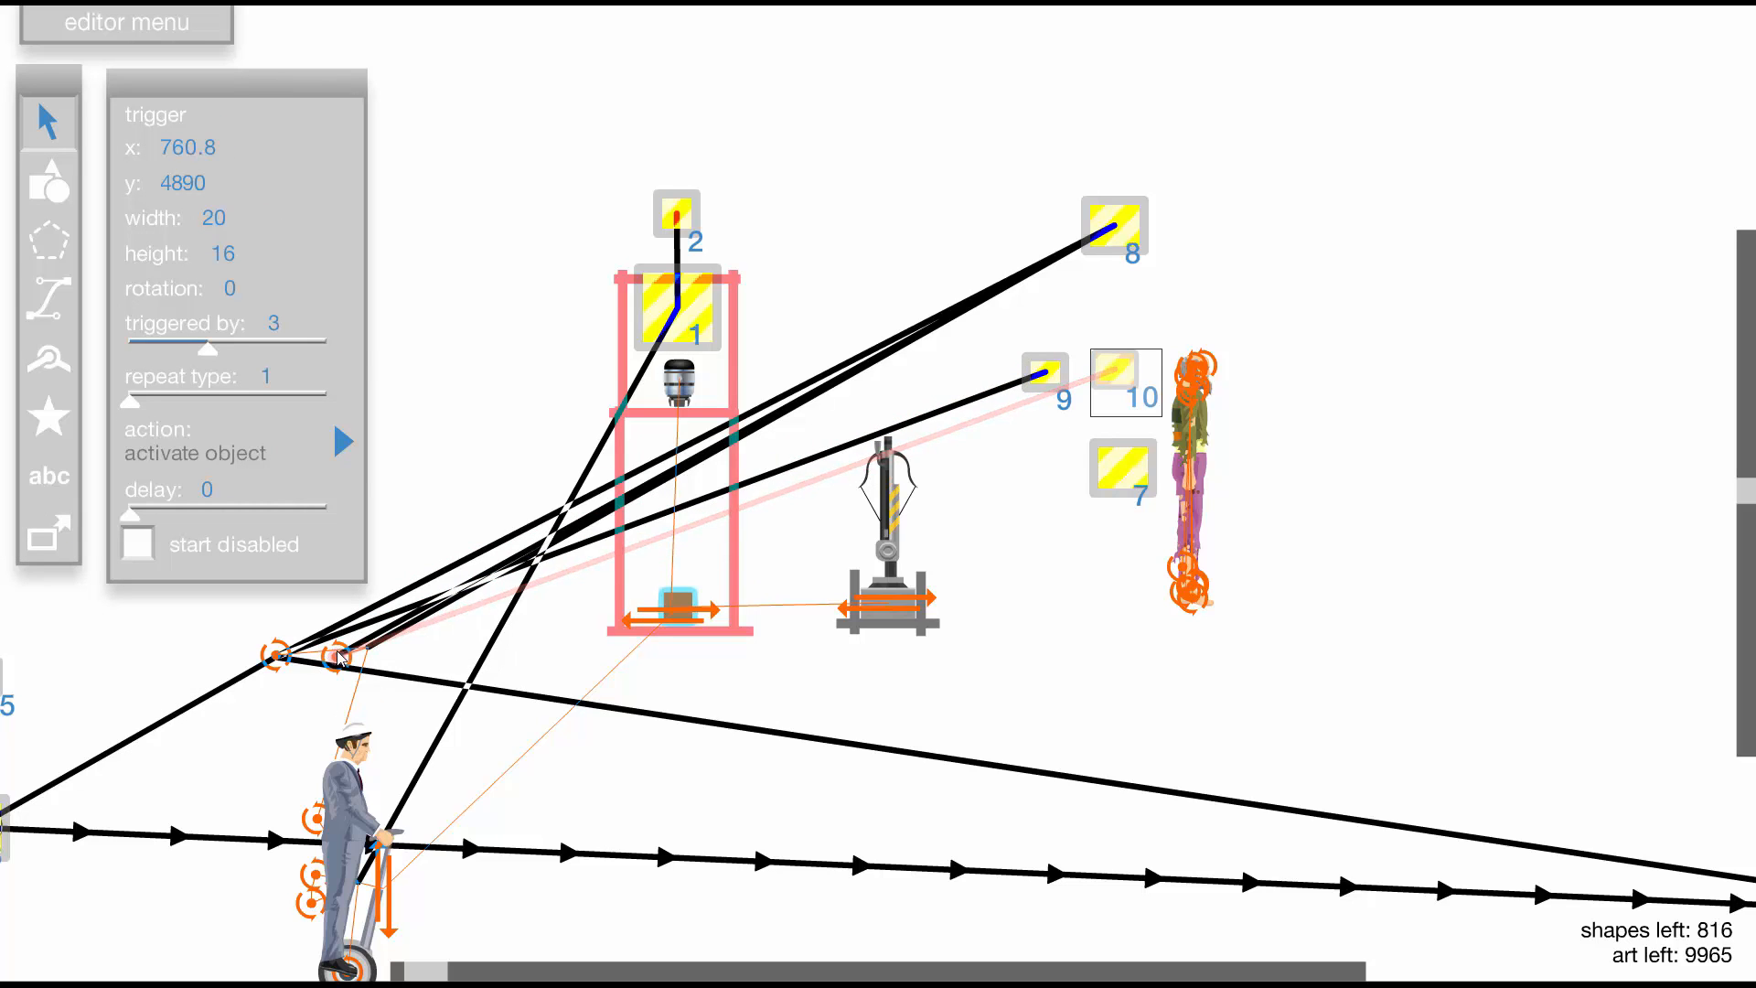
{"action": "left_click", "coordinate": [276, 655]}
{"action": "left_click", "coordinate": [49, 533]}
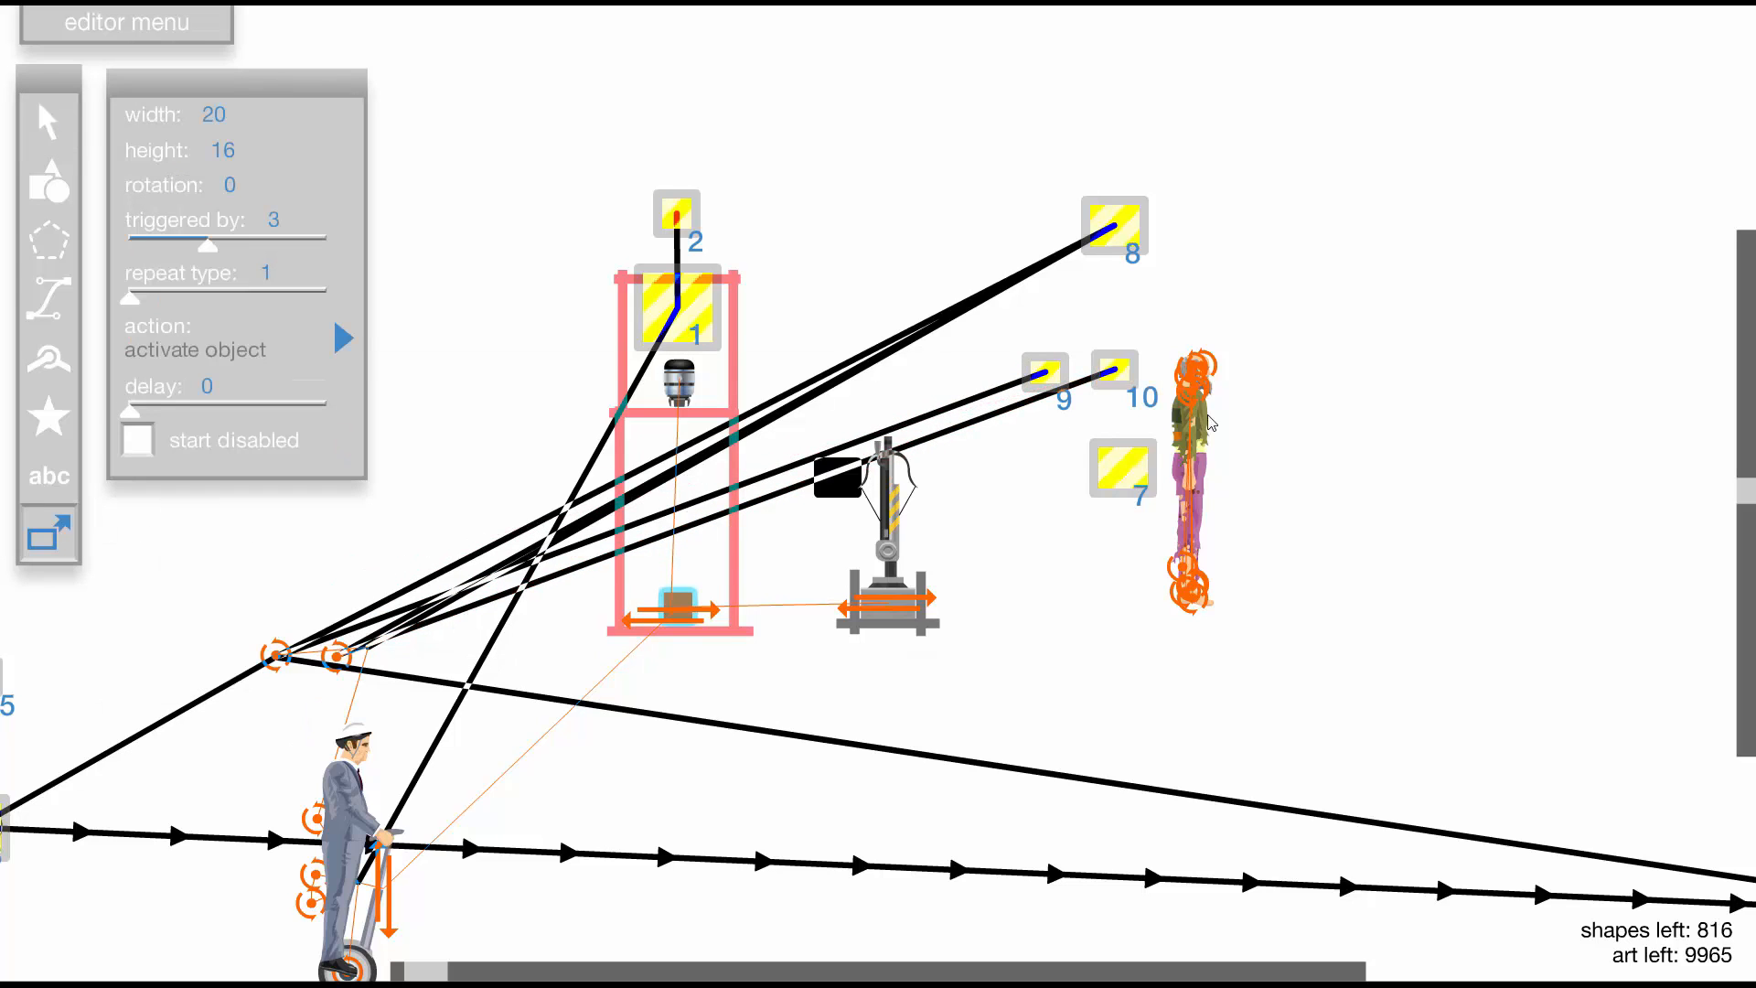
{"action": "left_click", "coordinate": [1202, 331]}
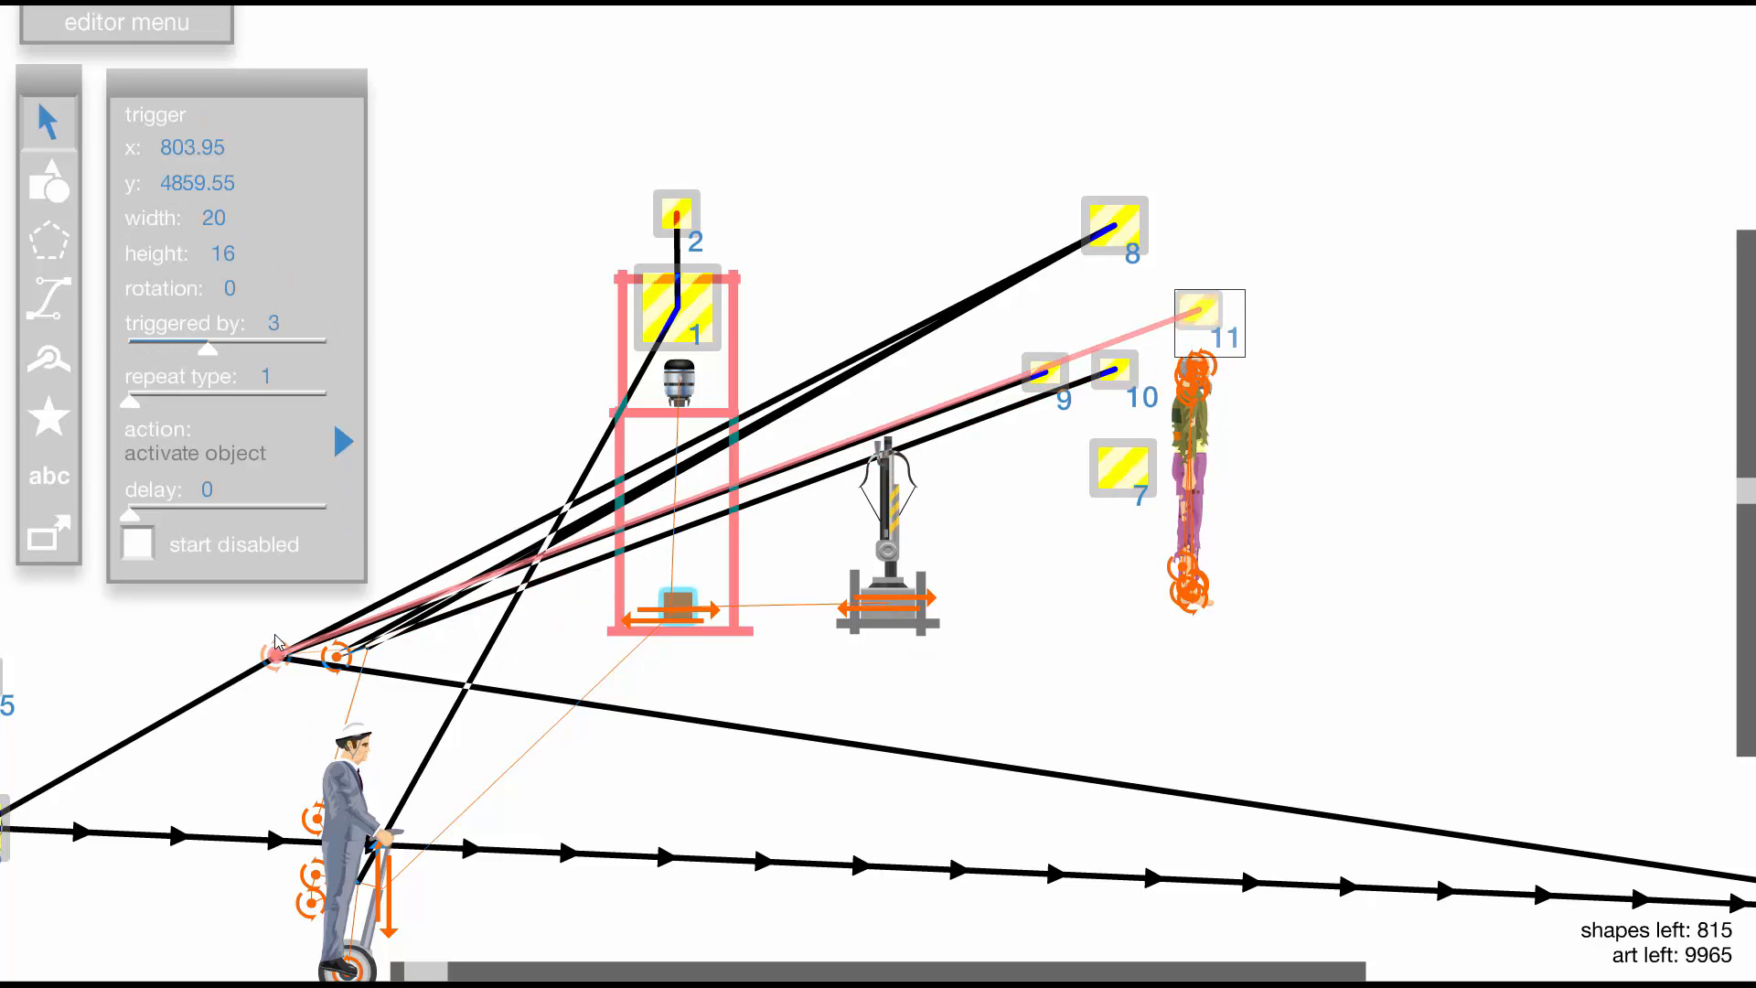
Add trigger 9 as a new target of trigger 3
{"action": "left_click", "coordinate": [90, 632]}
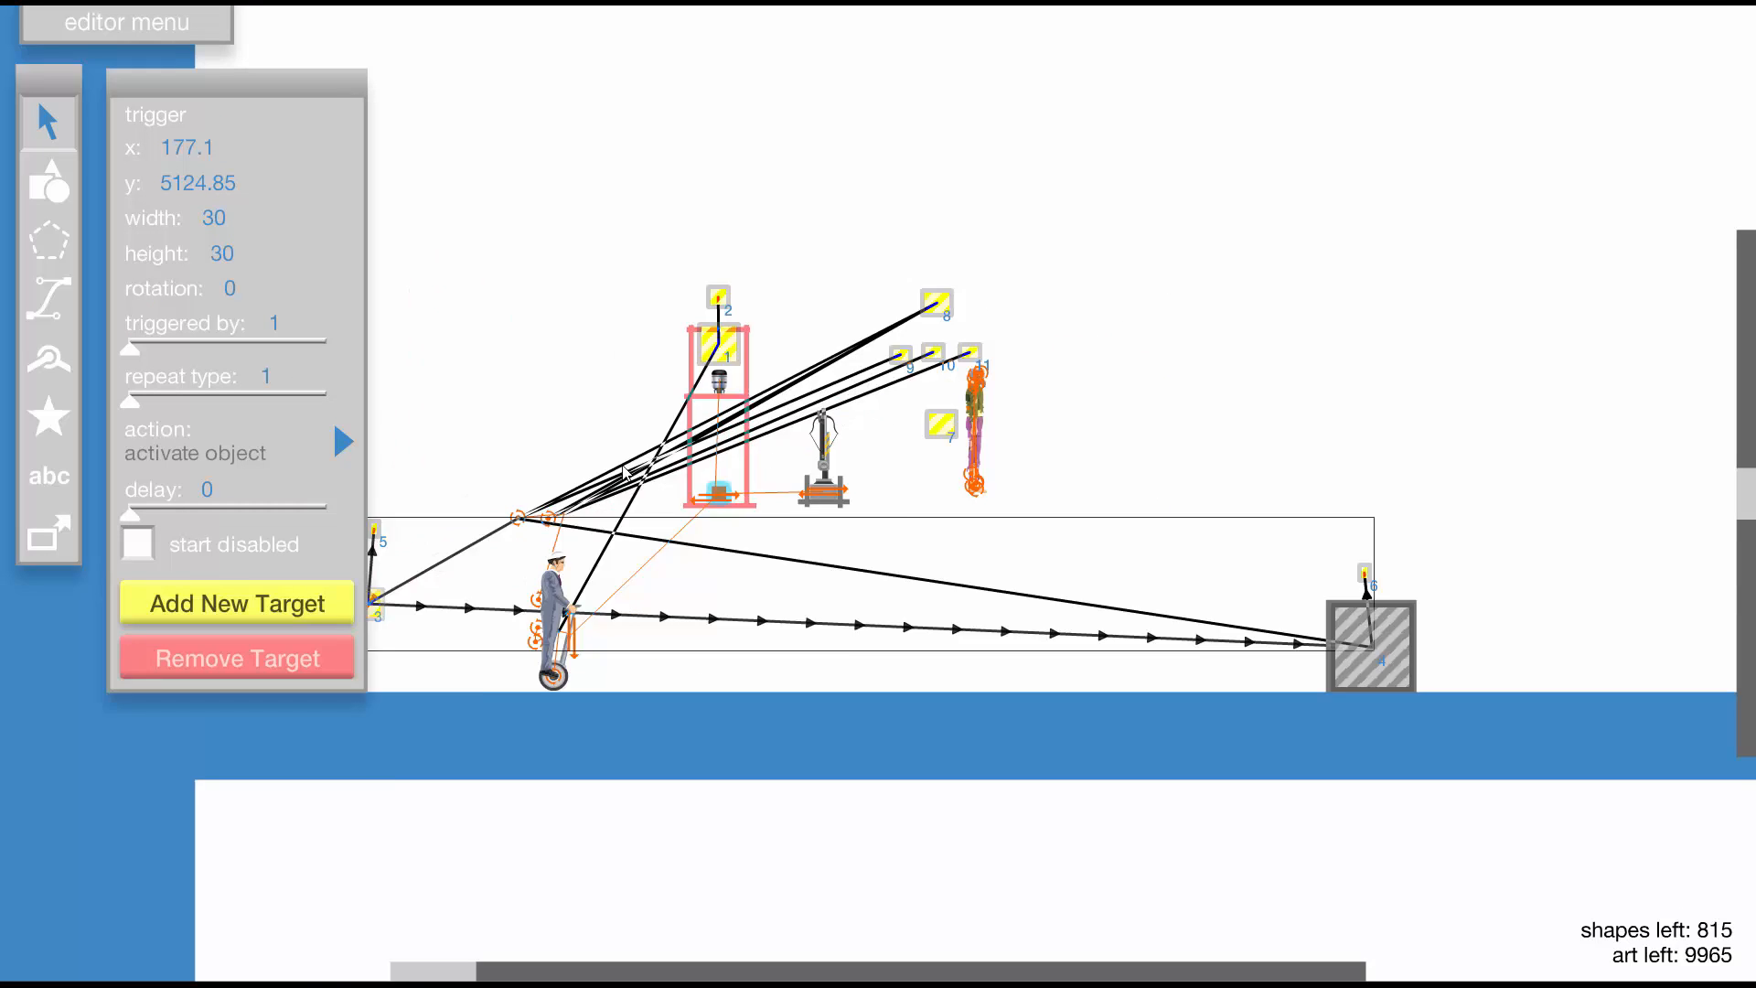
{"action": "scroll", "coordinate": [623, 465], "scroll_direction": "up", "scroll_amount": 1}
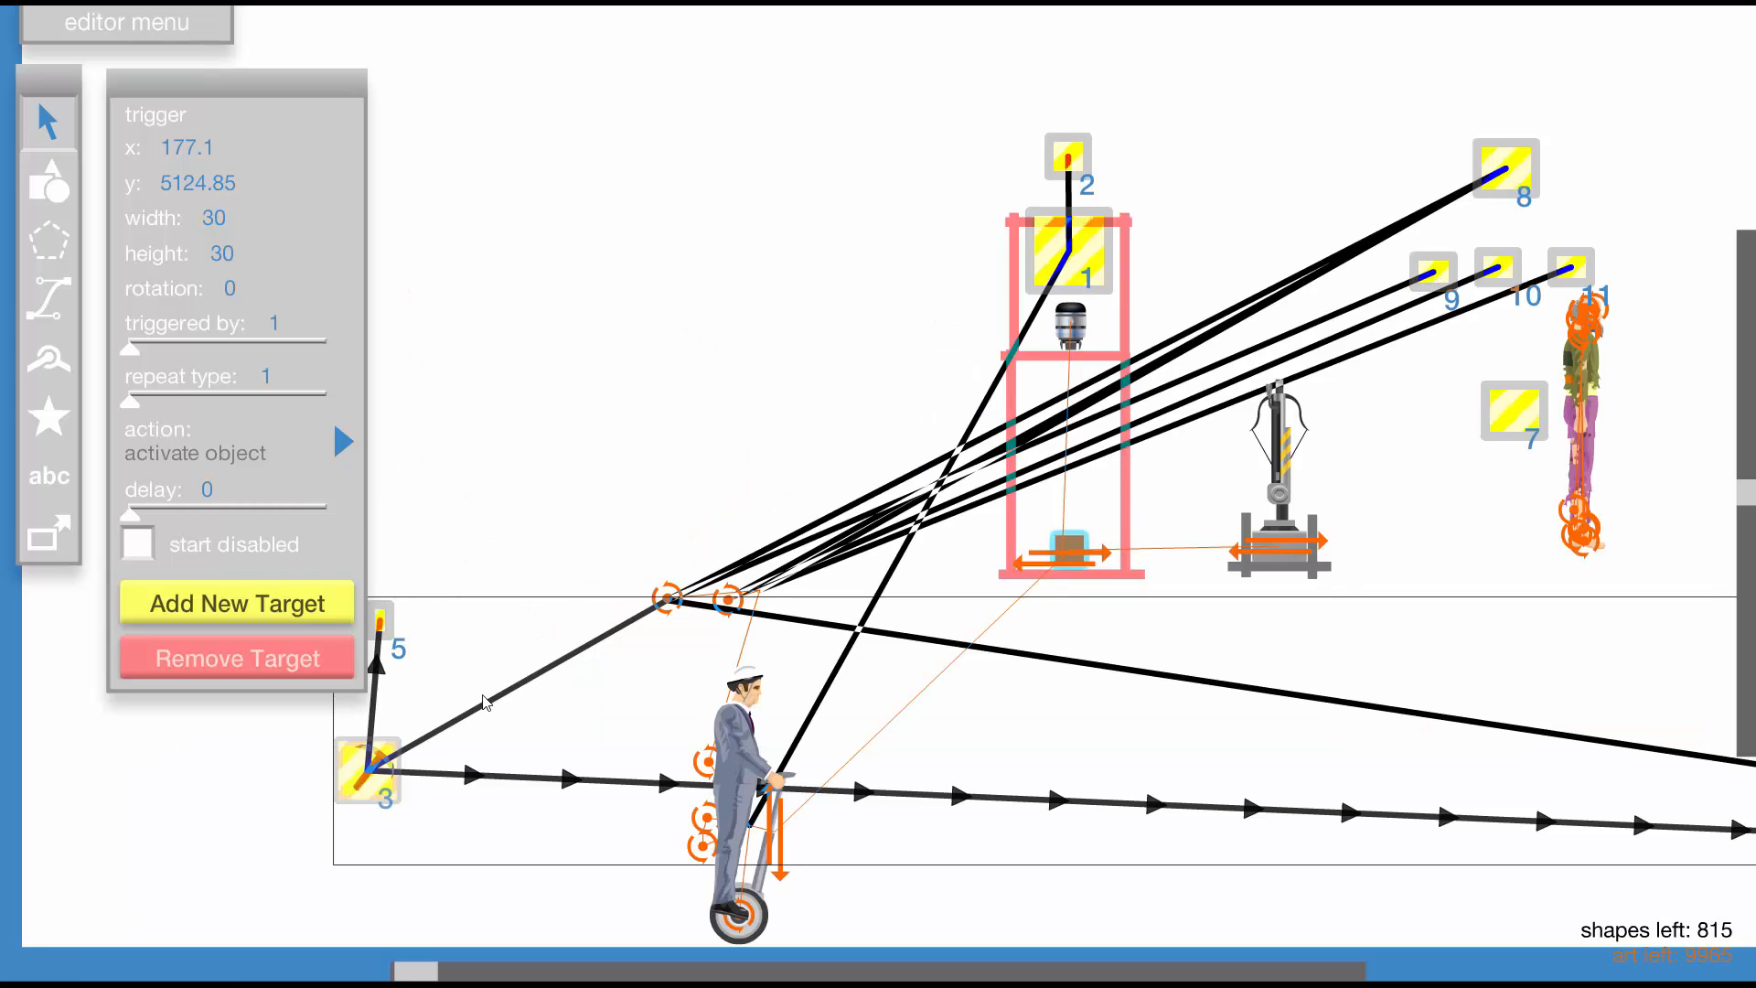
{"action": "scroll", "coordinate": [310, 765], "scroll_direction": "up", "scroll_amount": 1}
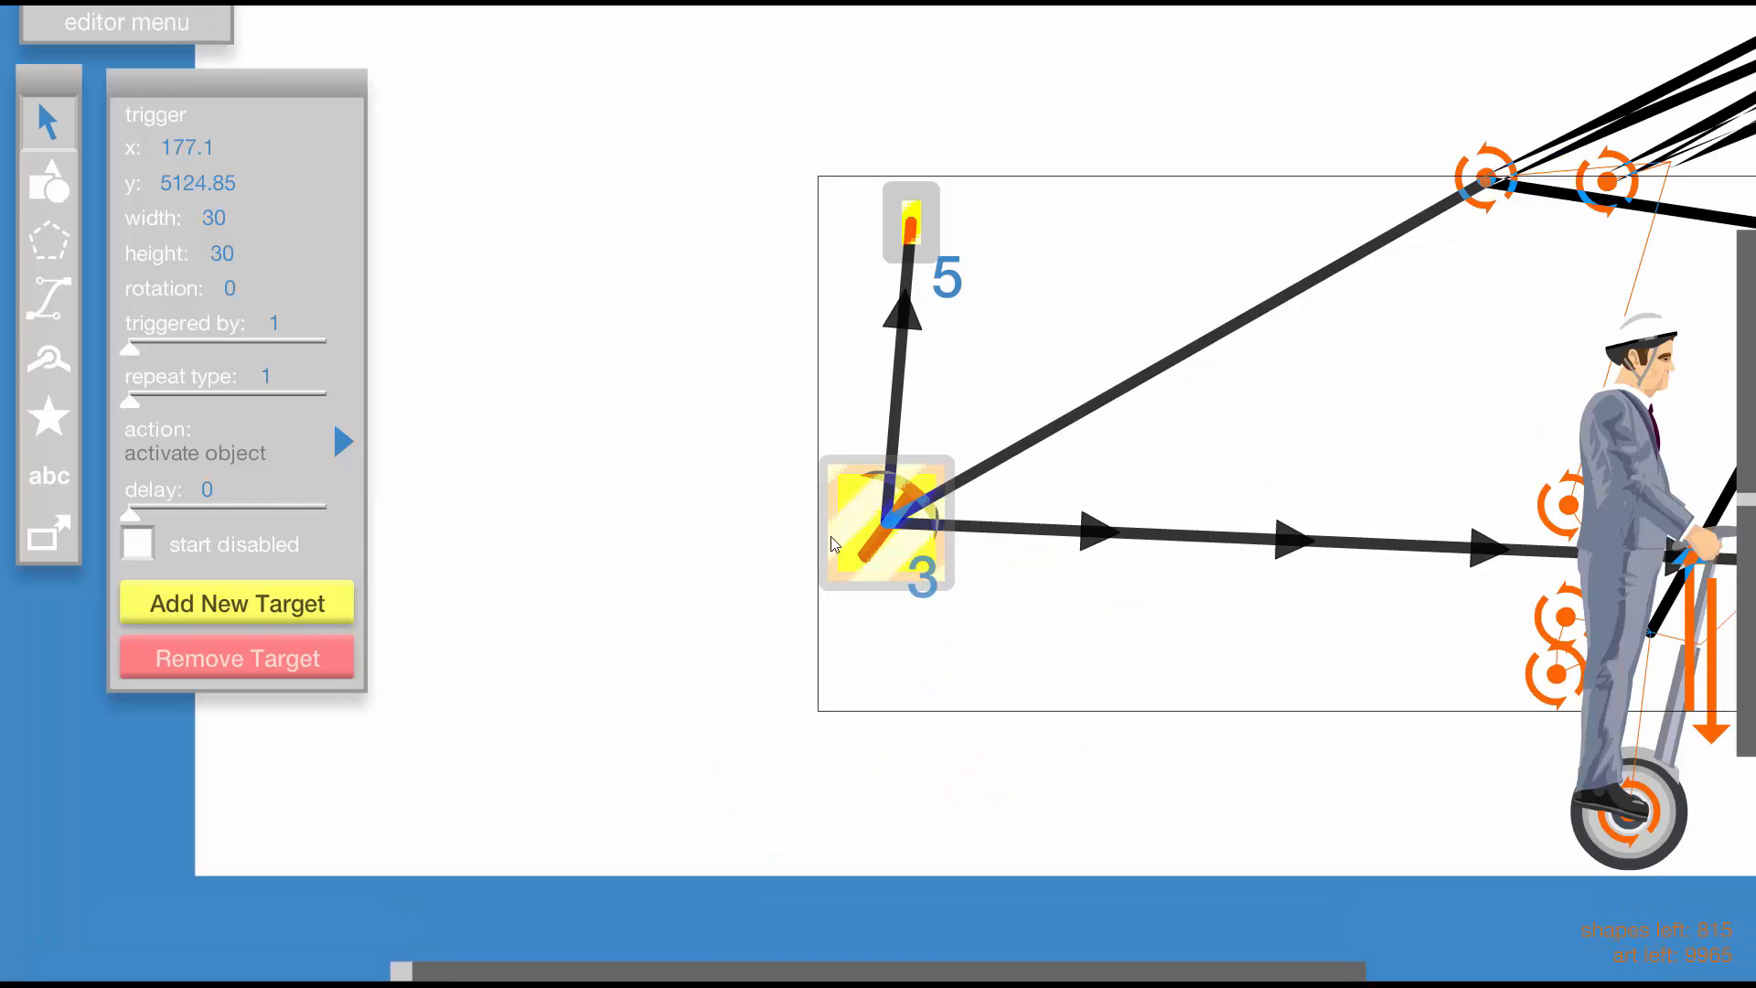
{"action": "left_click", "coordinate": [221, 590]}
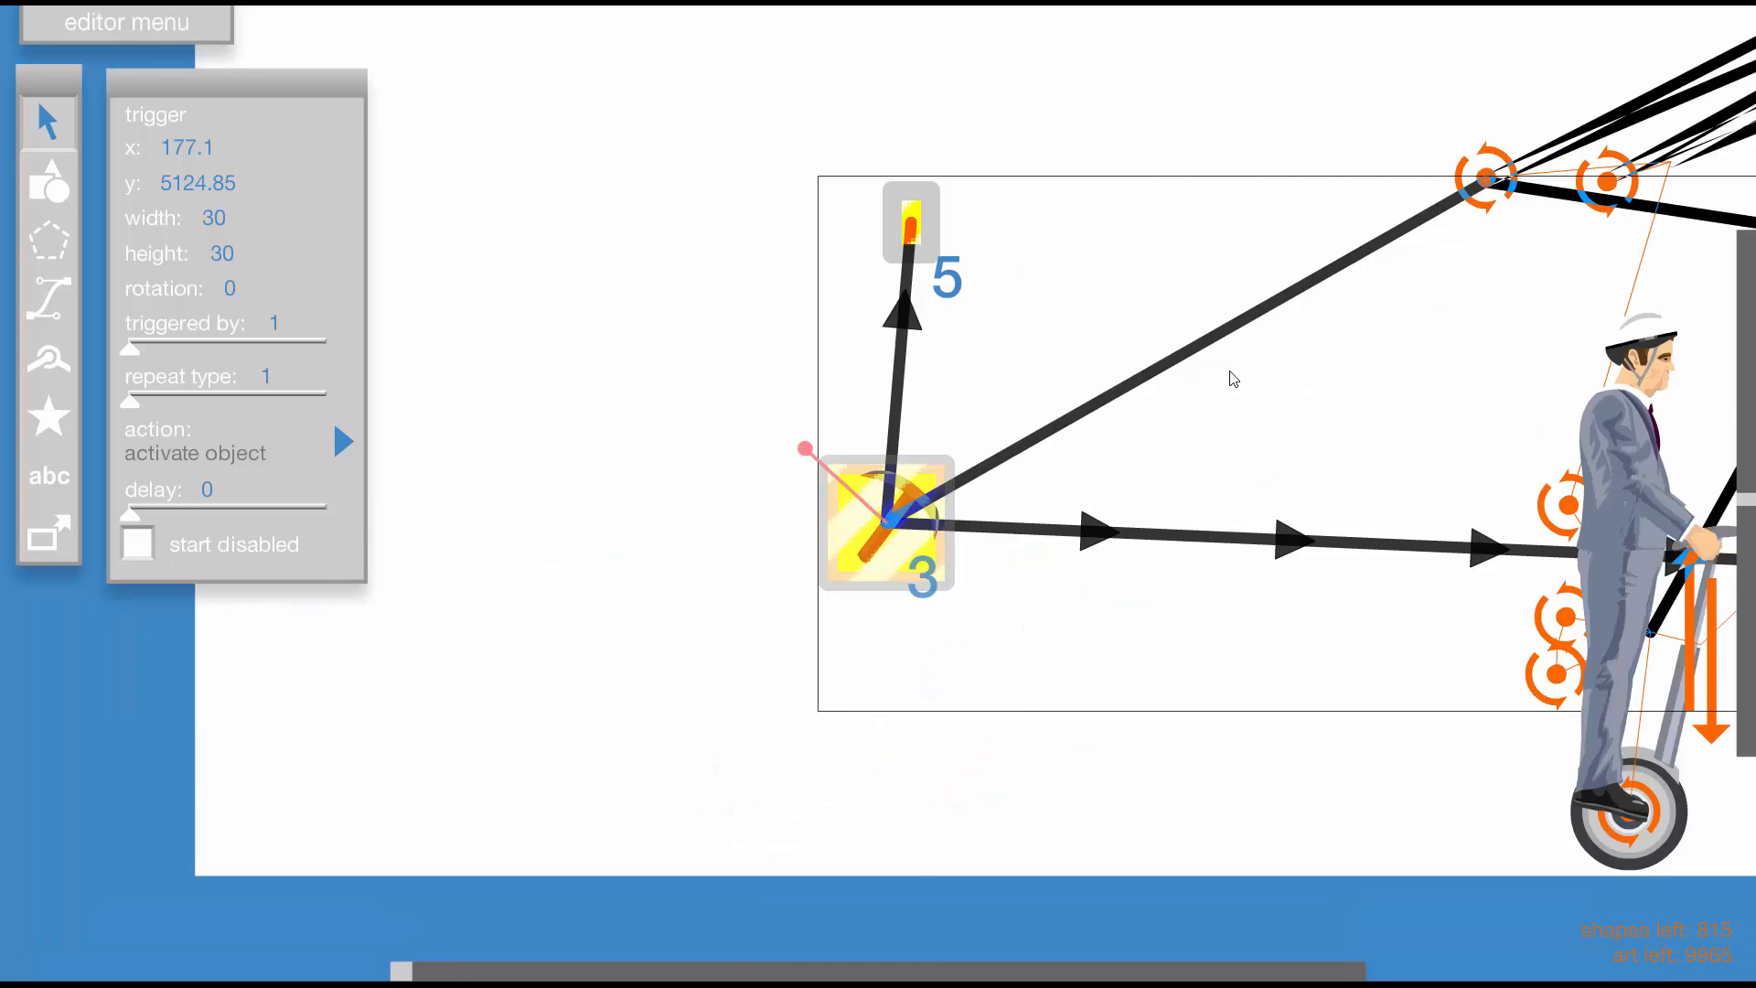
{"action": "scroll", "coordinate": [1280, 393], "scroll_direction": "down", "scroll_amount": 2}
{"action": "scroll", "coordinate": [741, 402], "scroll_direction": "up", "scroll_amount": 1}
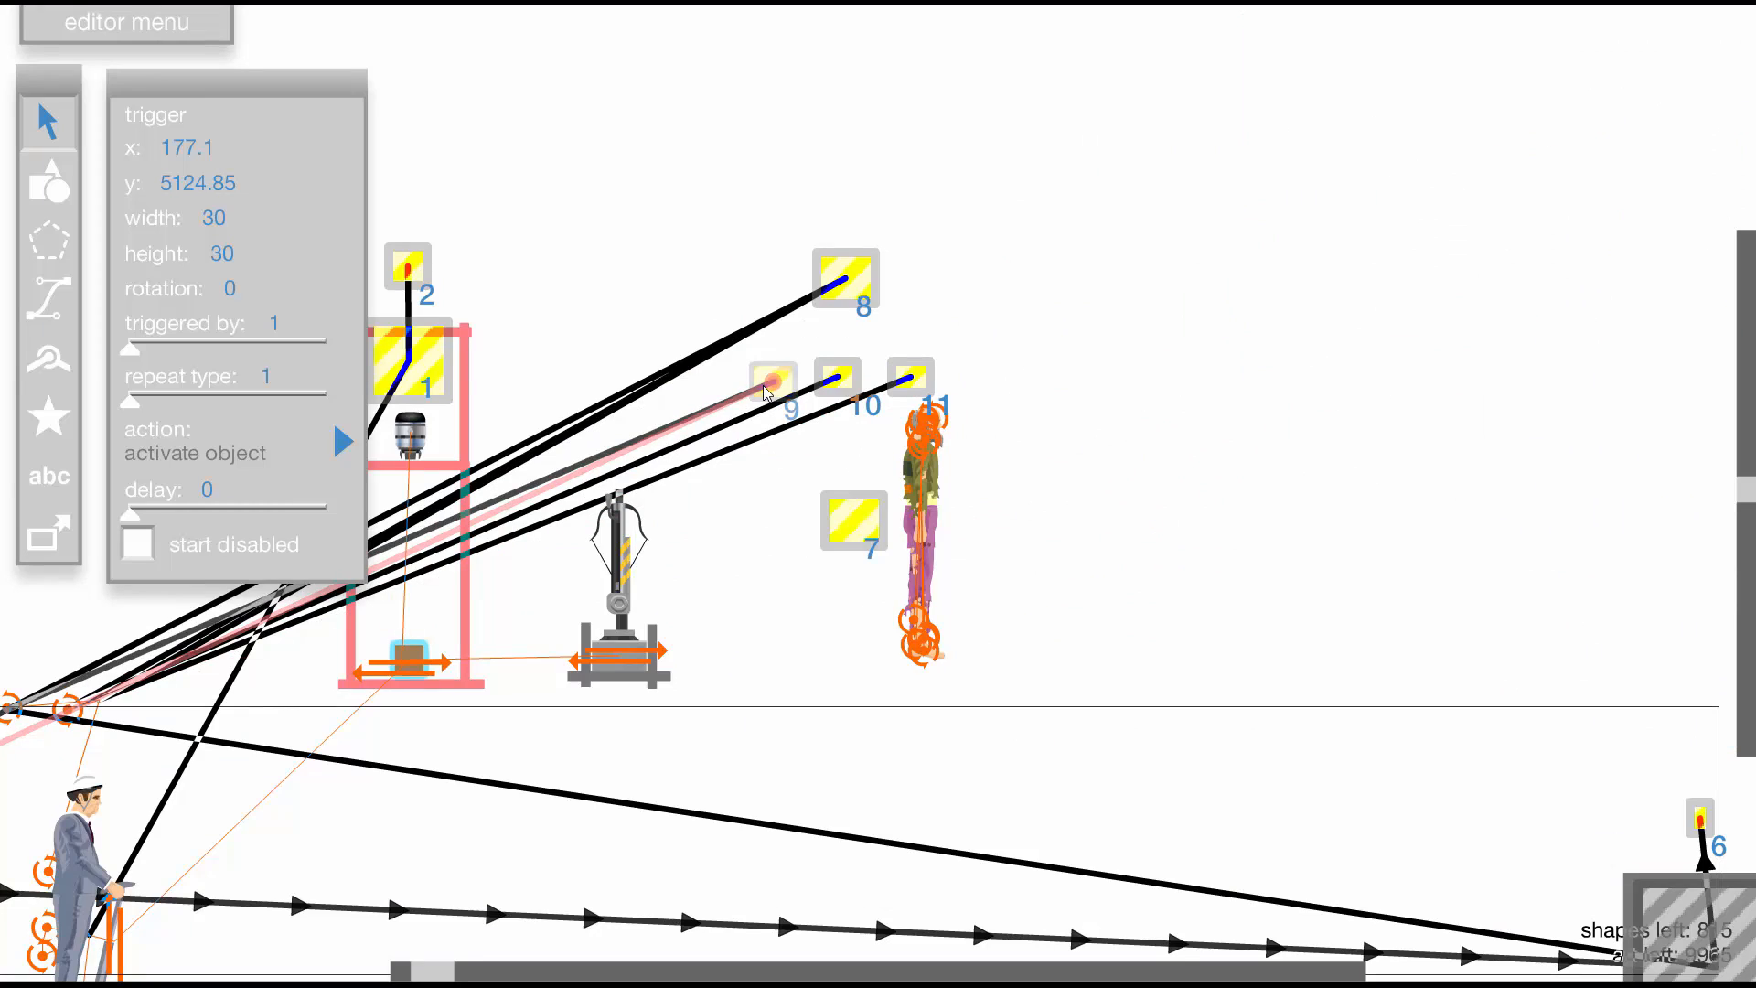
{"action": "left_click", "coordinate": [768, 384]}
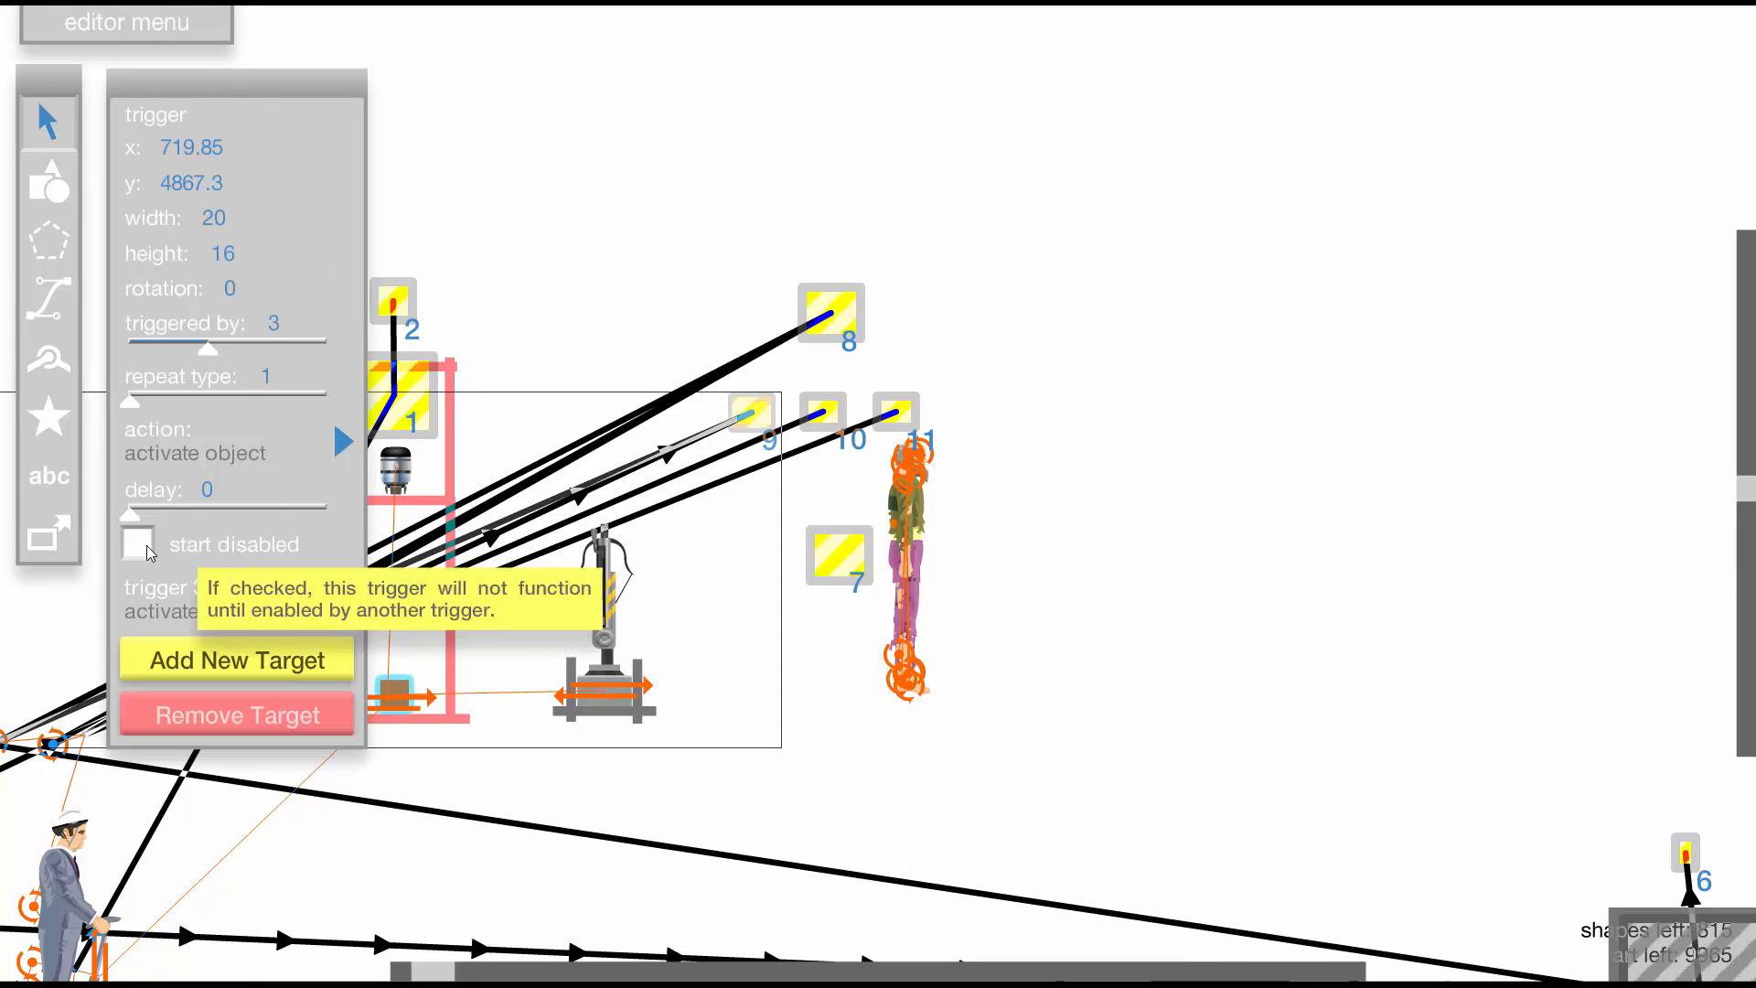
Make trigger 9 start disabled and set trigger 3's action on it to enable
{"action": "left_click", "coordinate": [344, 600]}
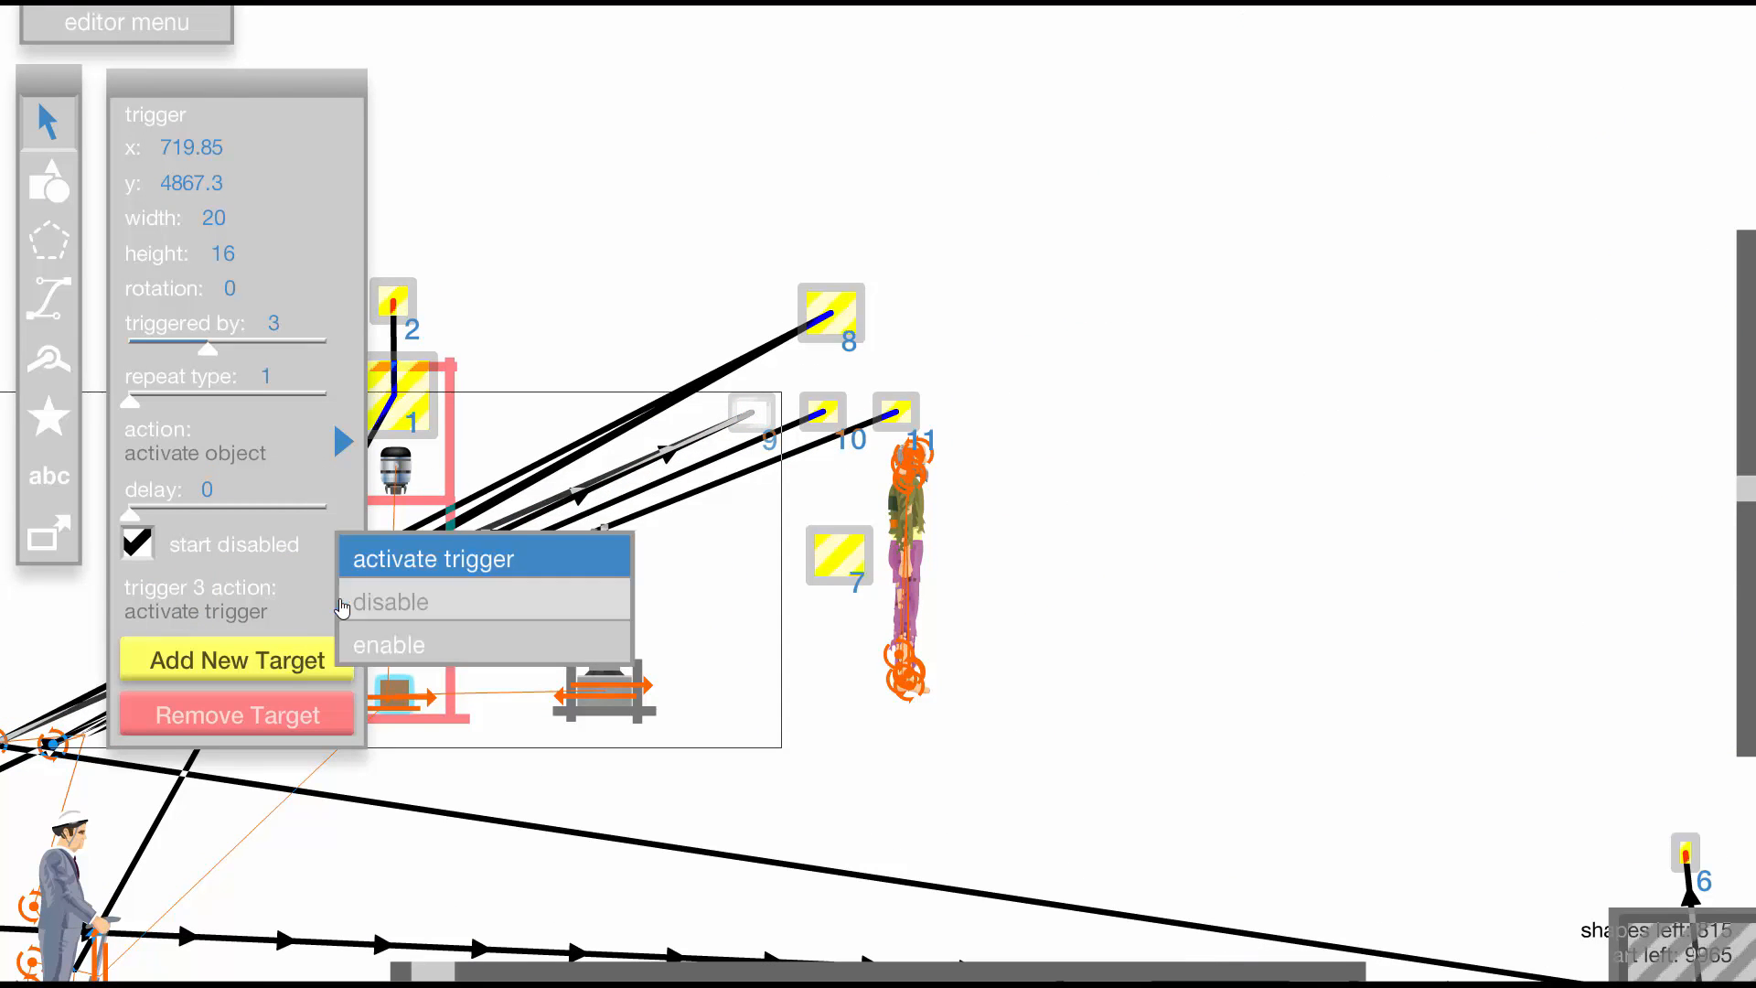
{"action": "left_click", "coordinate": [430, 640]}
{"action": "left_click", "coordinate": [1121, 454]}
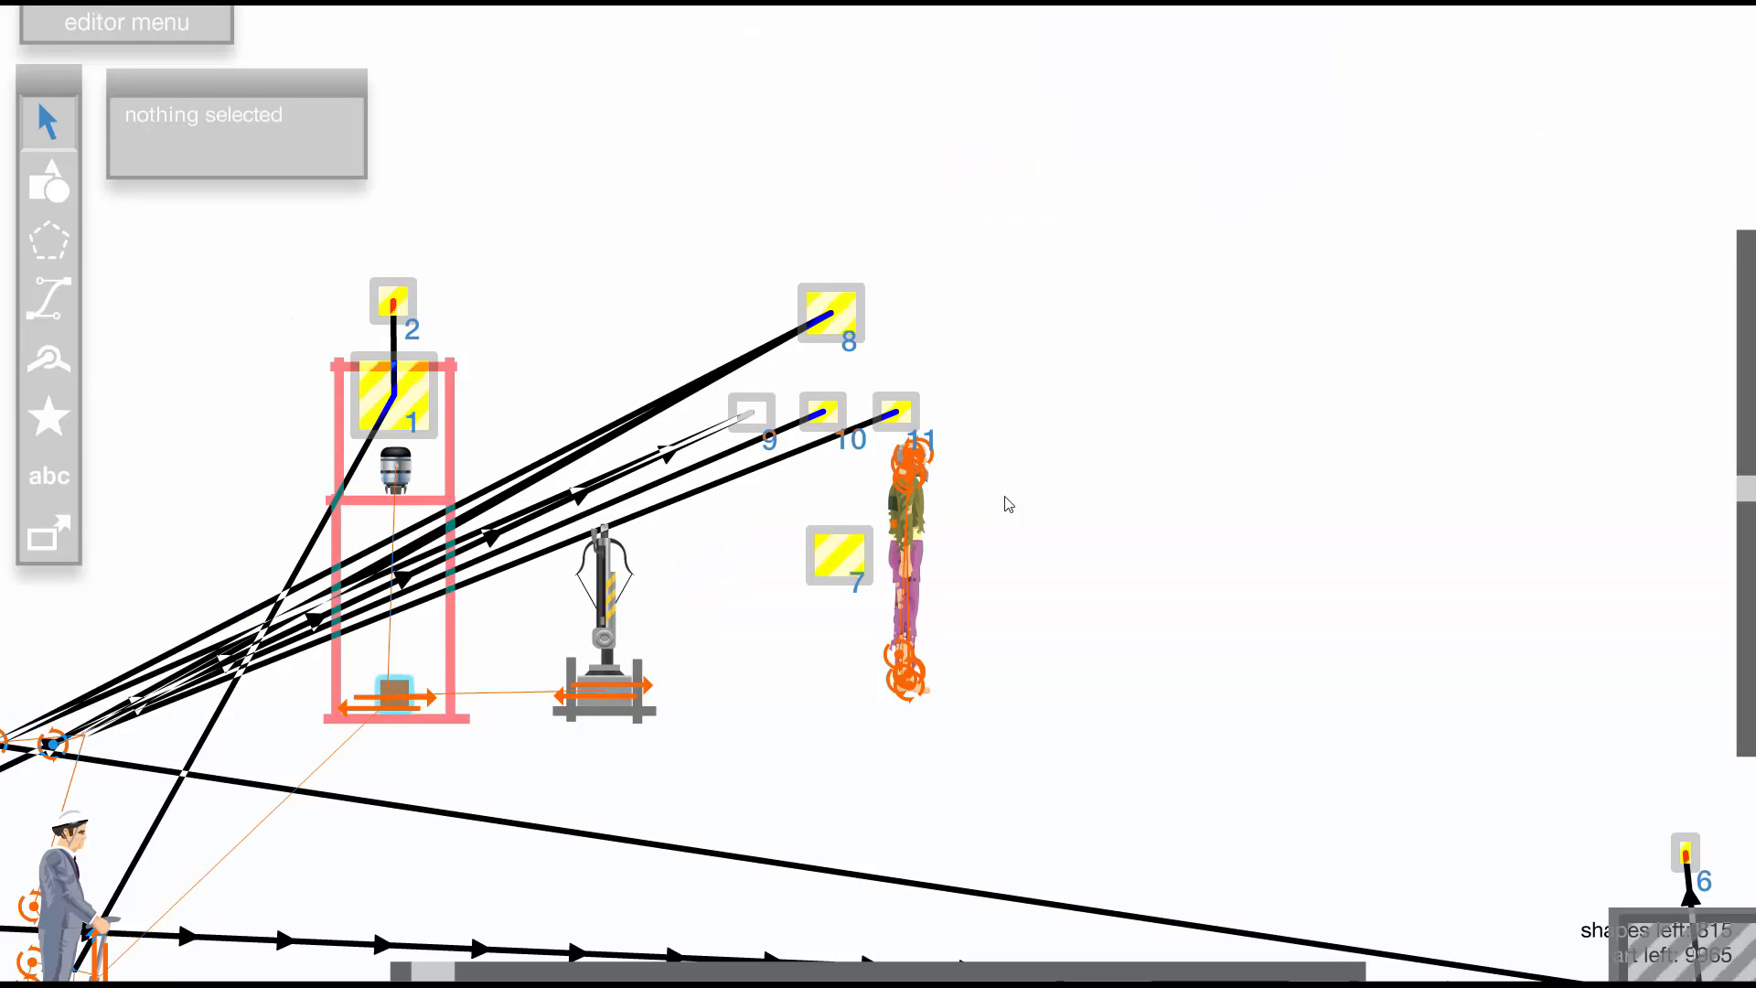
Add triggers 8, 9, 10 and 11 as targets of trigger 7
{"action": "left_click", "coordinate": [863, 561]}
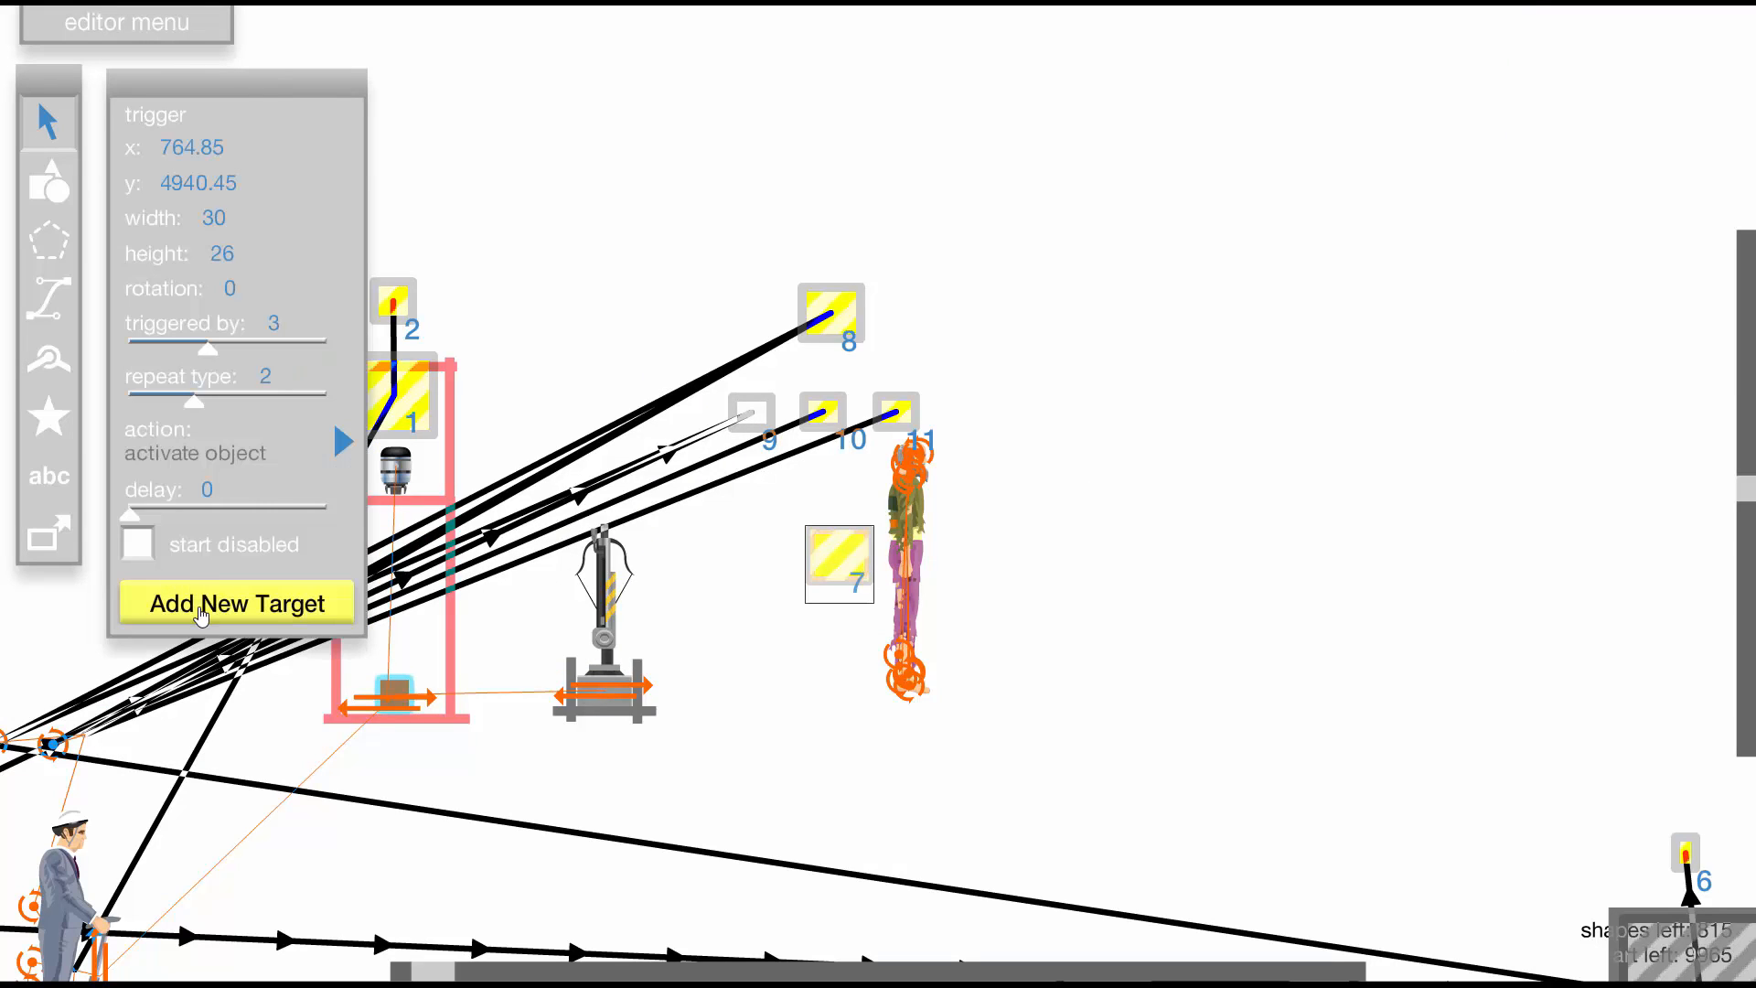
{"action": "left_click", "coordinate": [752, 420]}
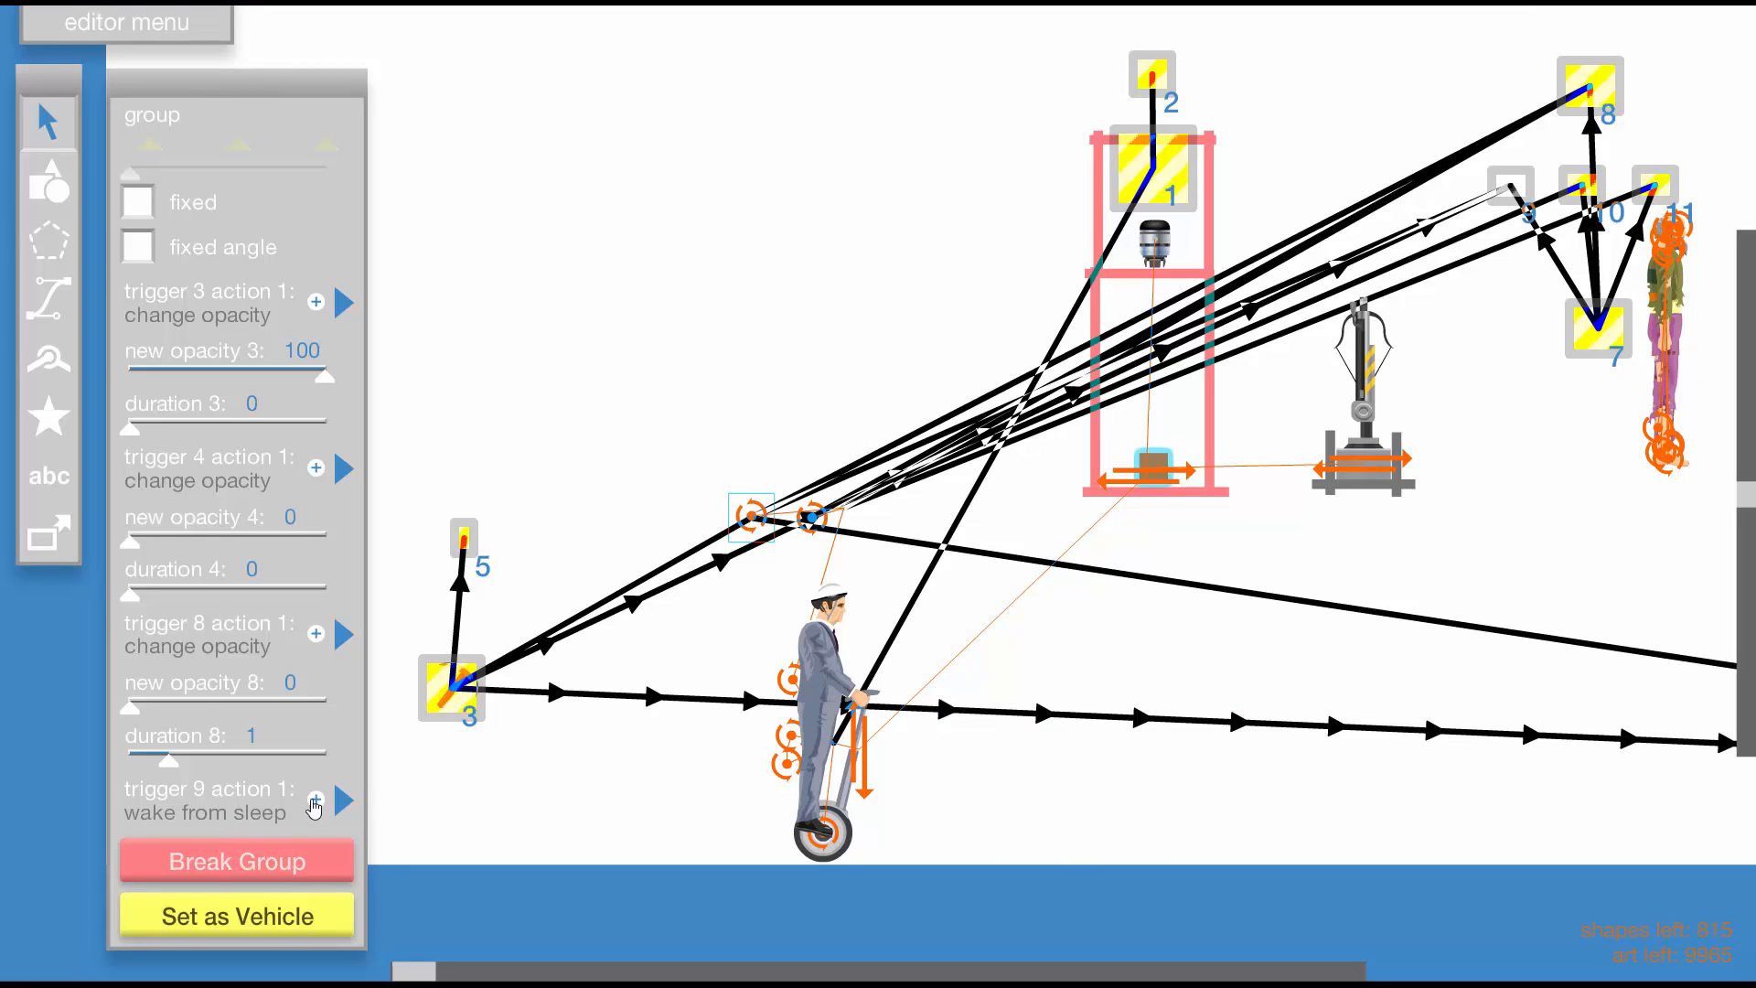
Set triggers 9, 10 and 11 to change the opacity of the inventory pickaxe, apple and background to 100, minimizing the background's duration
{"action": "left_click", "coordinate": [344, 802]}
{"action": "left_click", "coordinate": [443, 700]}
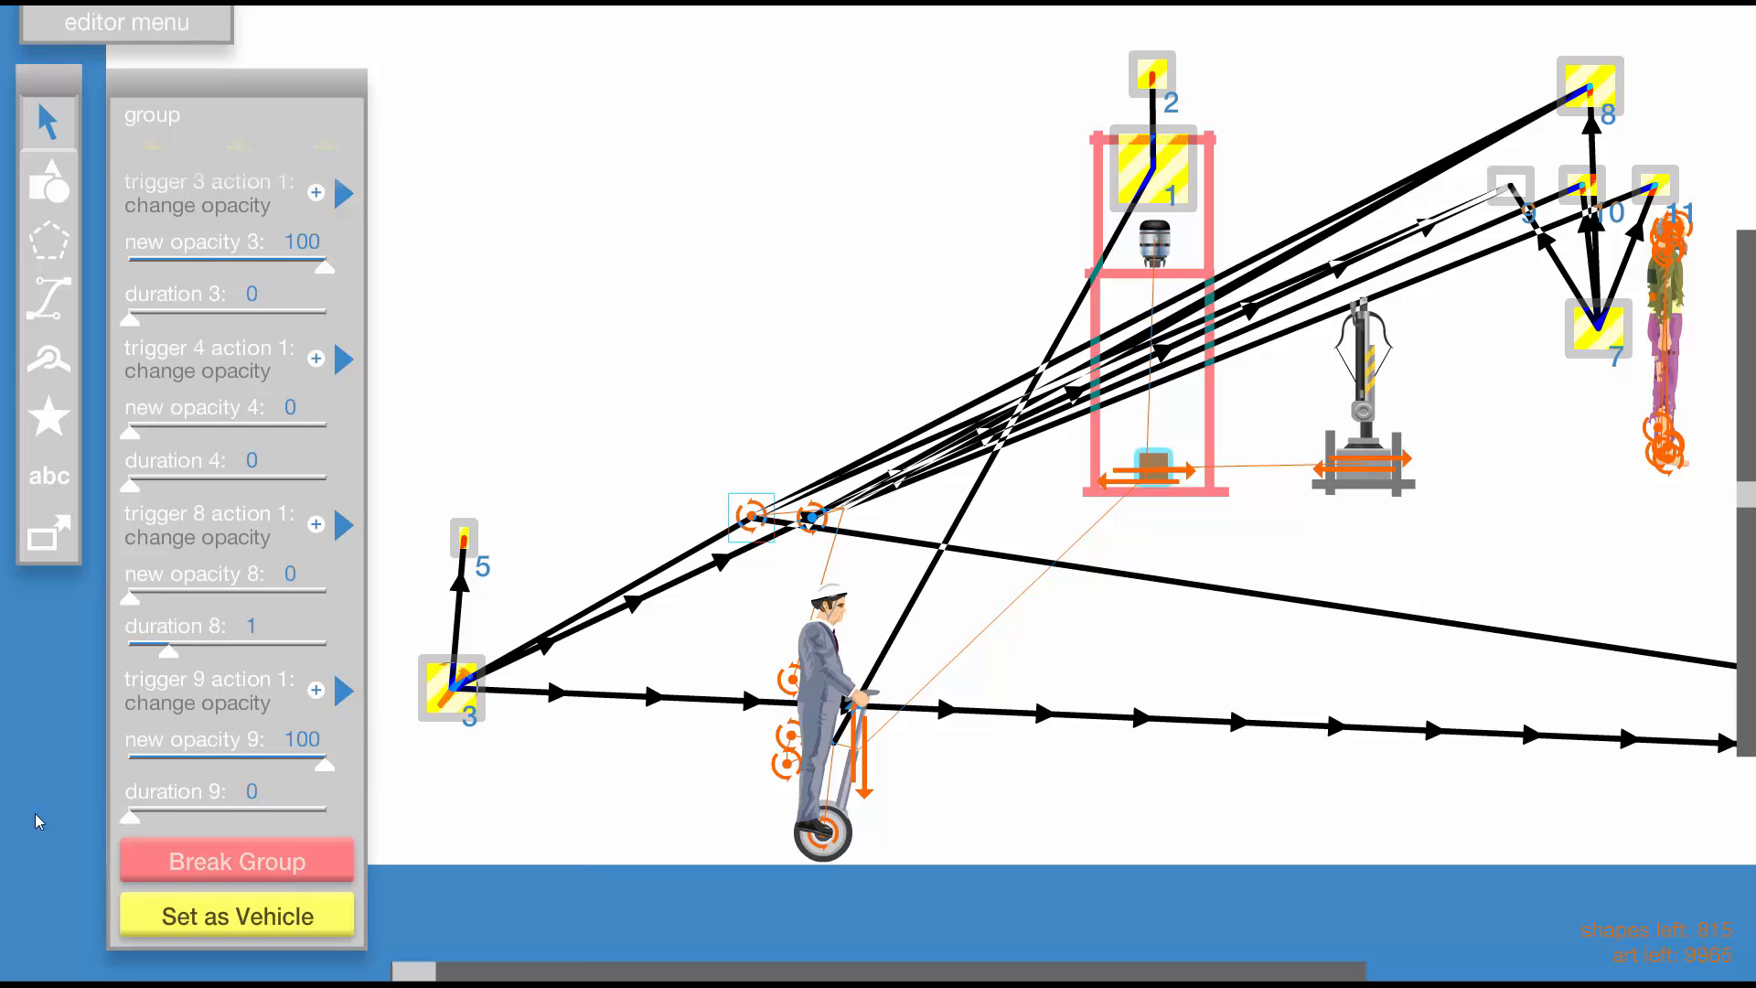
{"action": "left_click", "coordinate": [802, 514]}
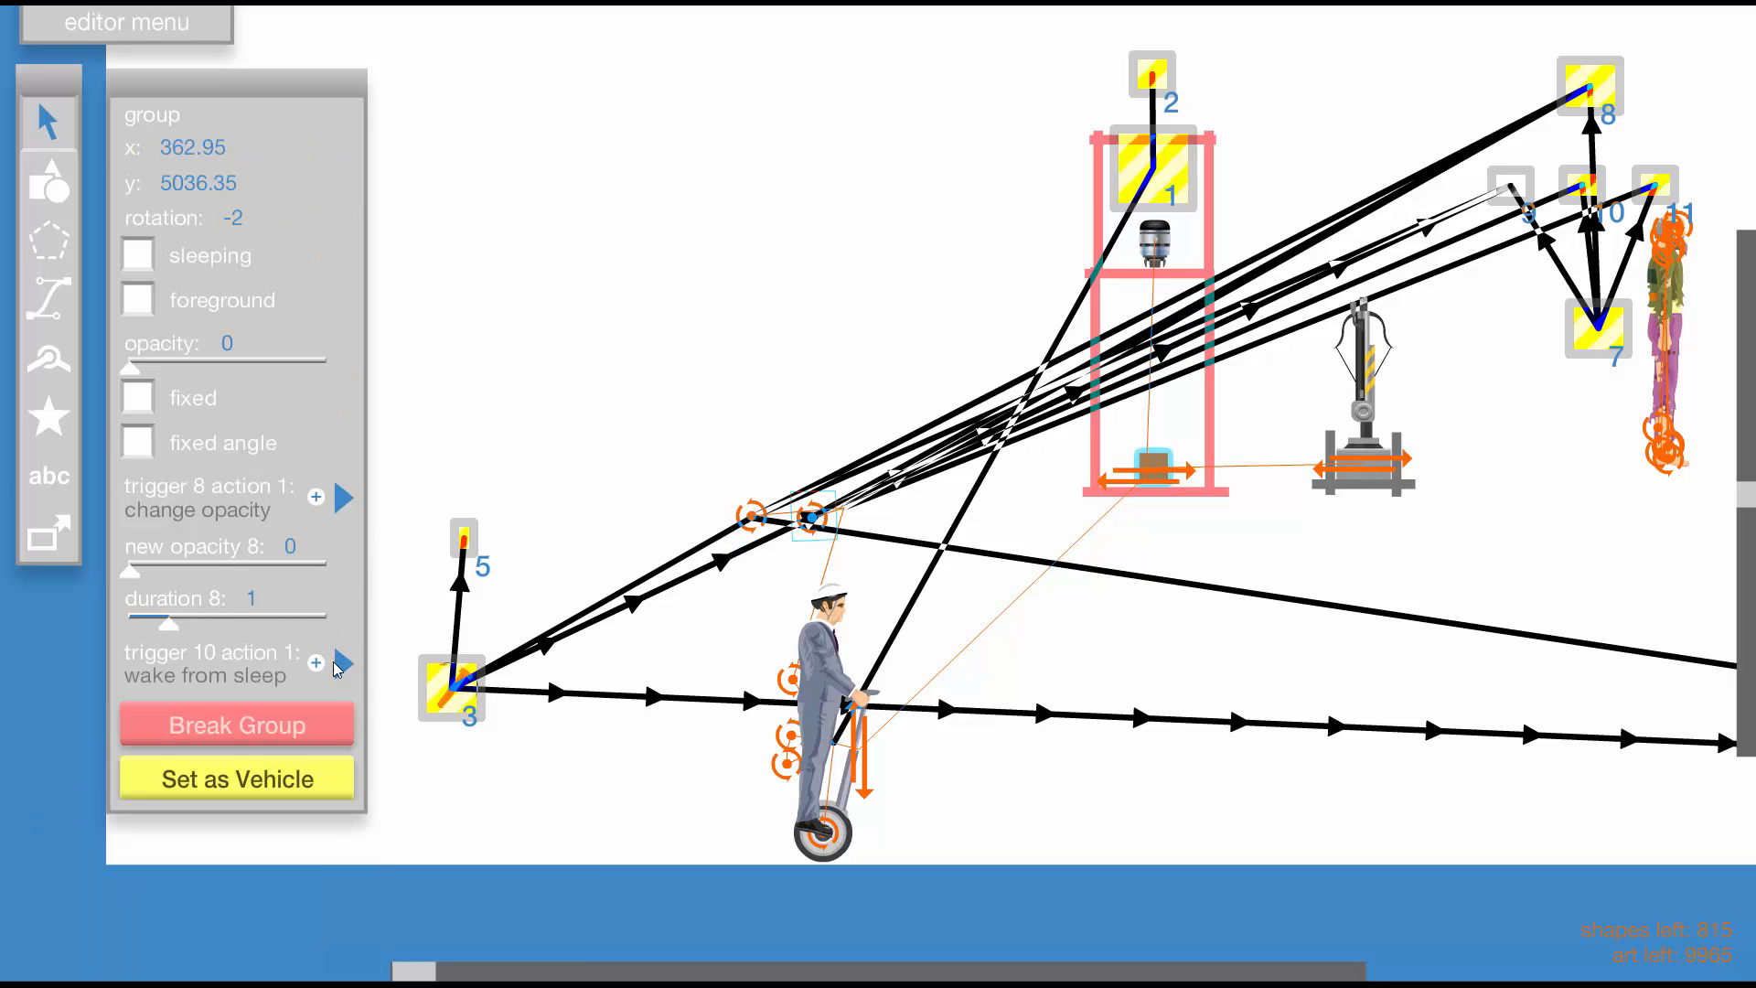
{"action": "left_click", "coordinate": [343, 665]}
{"action": "left_click", "coordinate": [443, 558]}
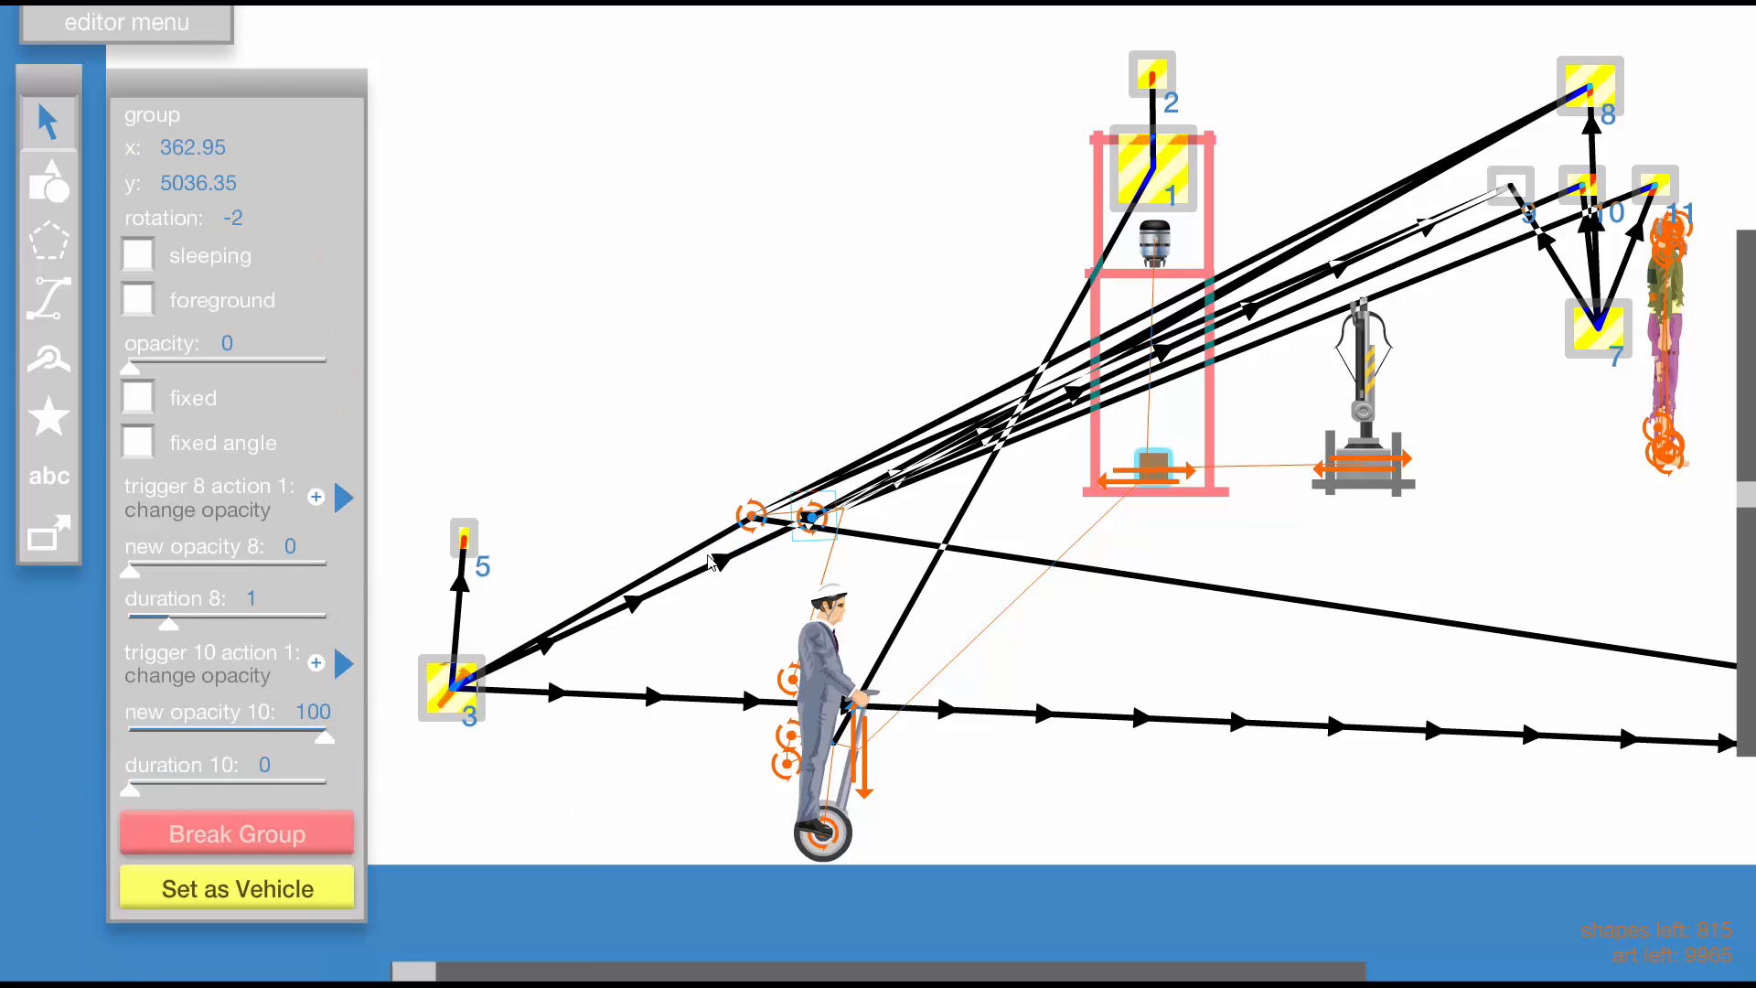
{"action": "left_click", "coordinate": [744, 506]}
{"action": "left_click", "coordinate": [342, 672]}
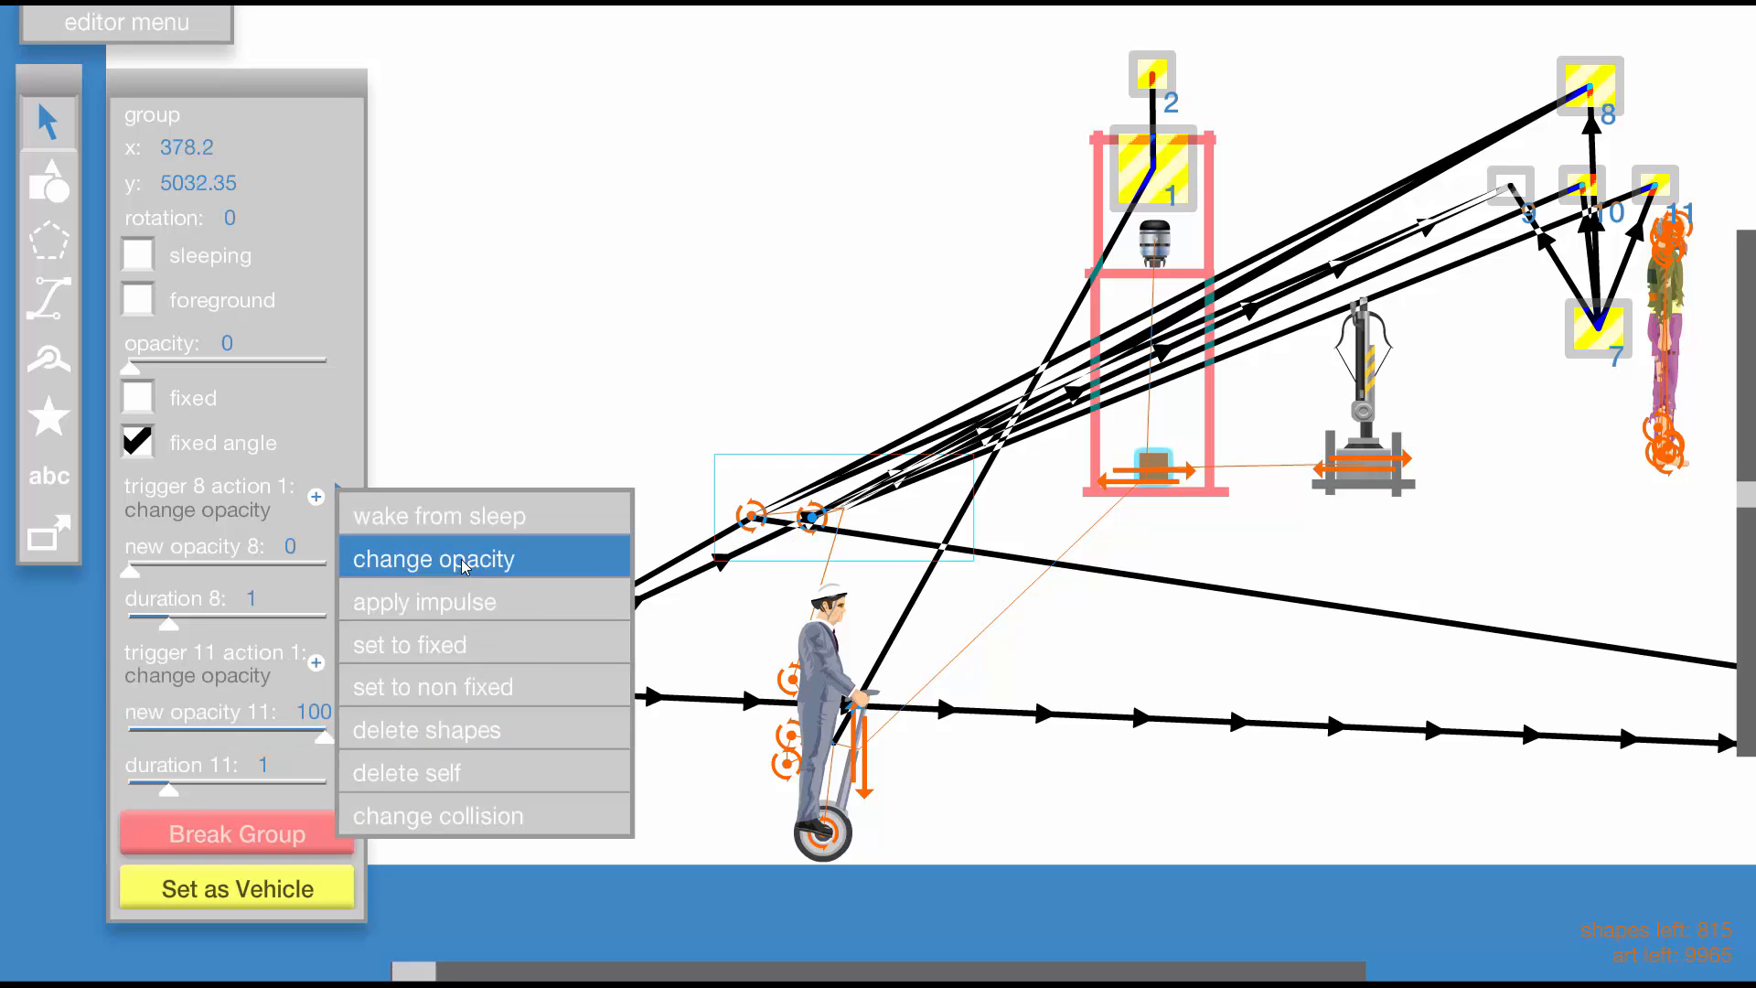
{"action": "left_click", "coordinate": [461, 560]}
{"action": "left_click_drag", "start_coordinate": [176, 791], "coordinate": [126, 794]}
{"action": "left_click", "coordinate": [655, 317]}
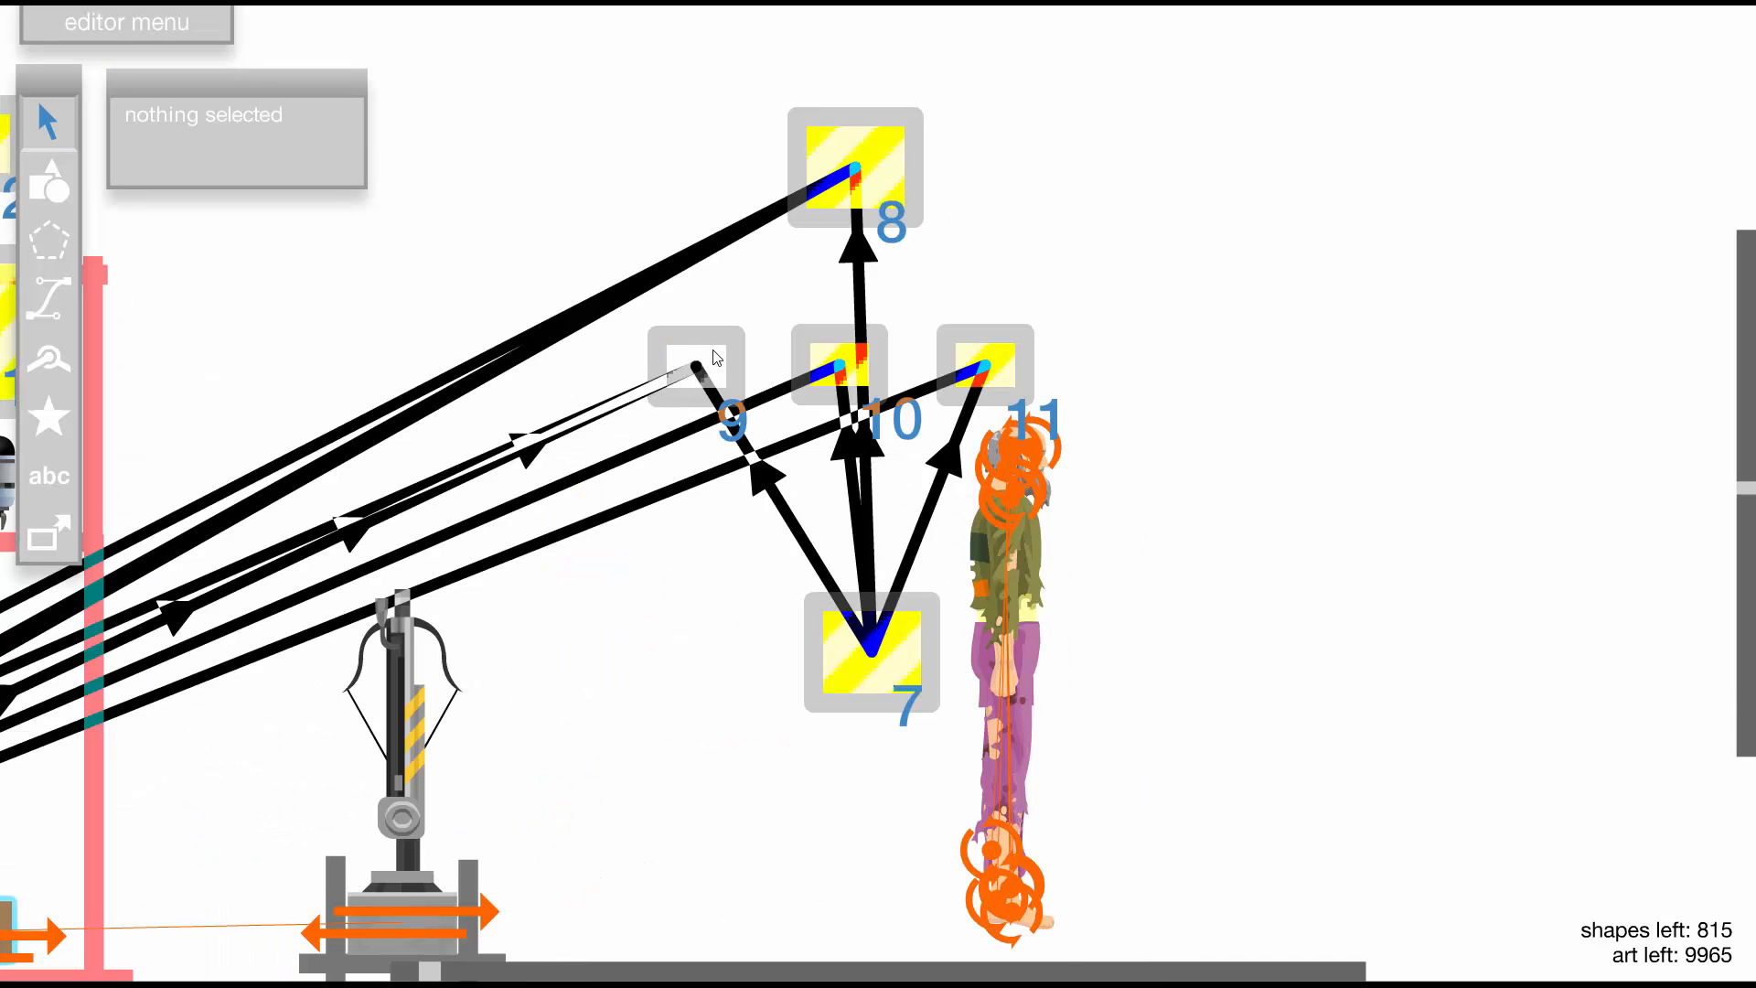
Set the repeat type of triggers 9, 10 and 11 to 2
{"action": "left_click", "coordinate": [717, 356]}
{"action": "left_click", "coordinate": [839, 362]}
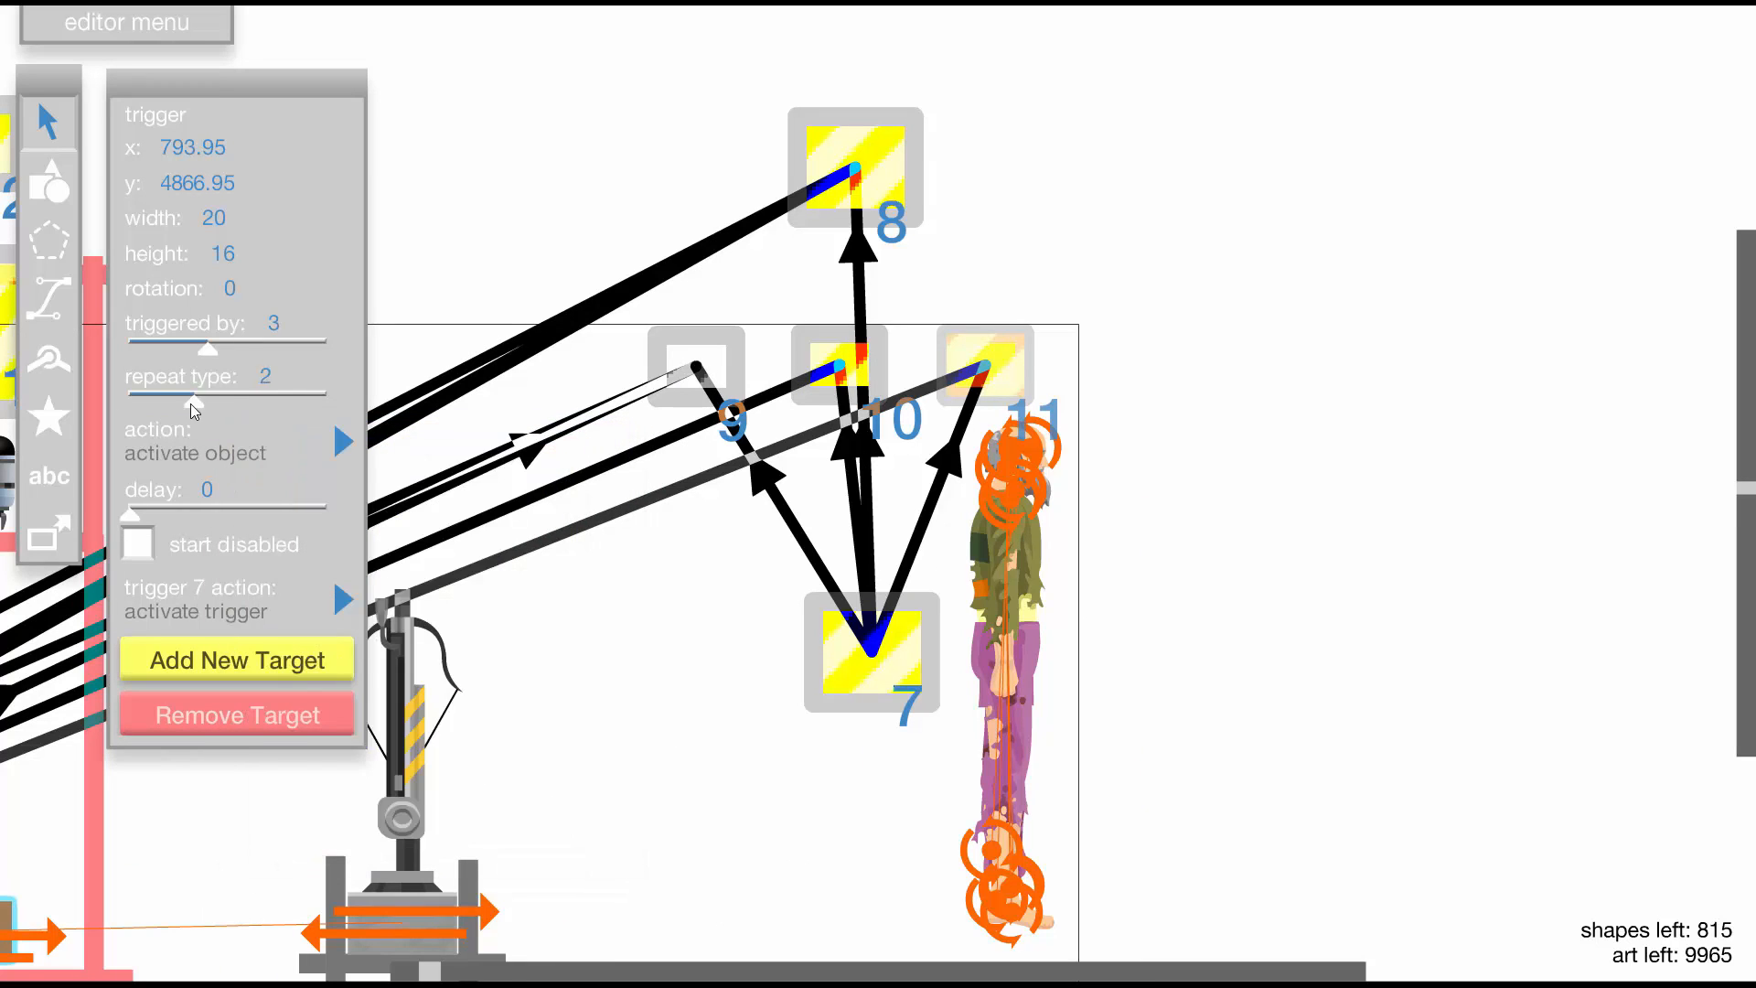
{"action": "left_click", "coordinate": [512, 230]}
Test-run the level, showing the inventory before and after driving the character back to pick up the pickaxe
{"action": "key", "text": "minus"}
{"action": "key", "text": "minus"}
{"action": "key", "text": "t"}
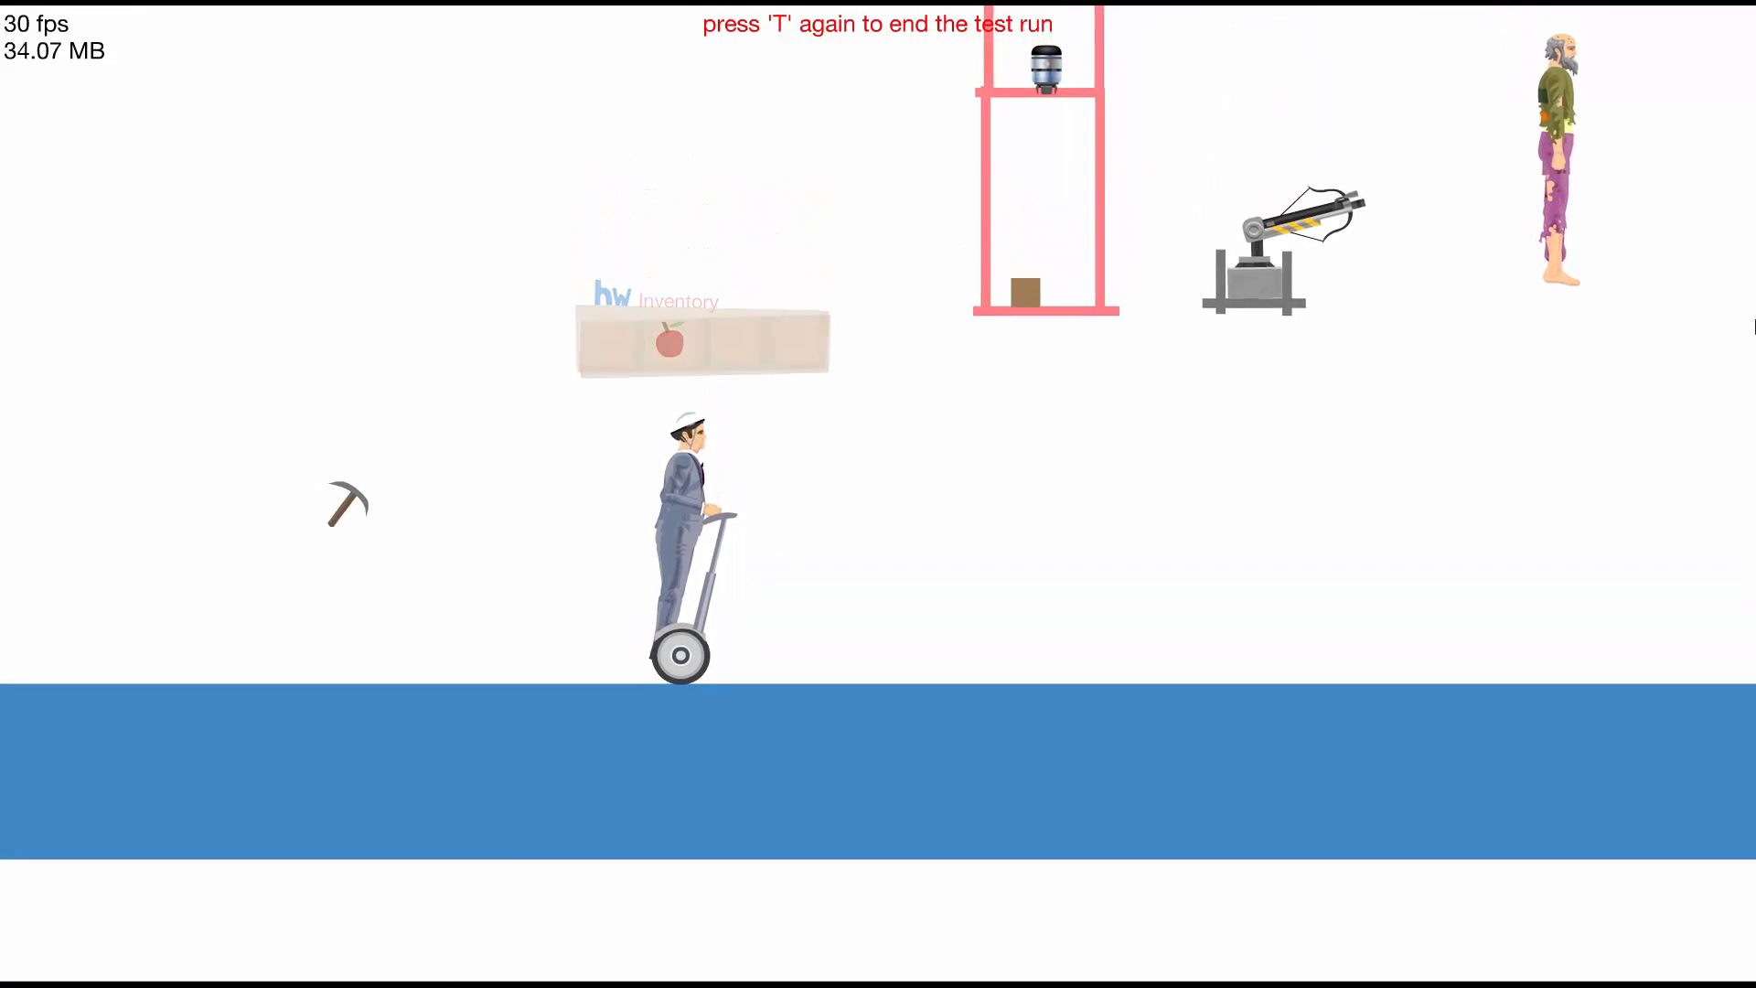
{"action": "key", "text": "Left"}
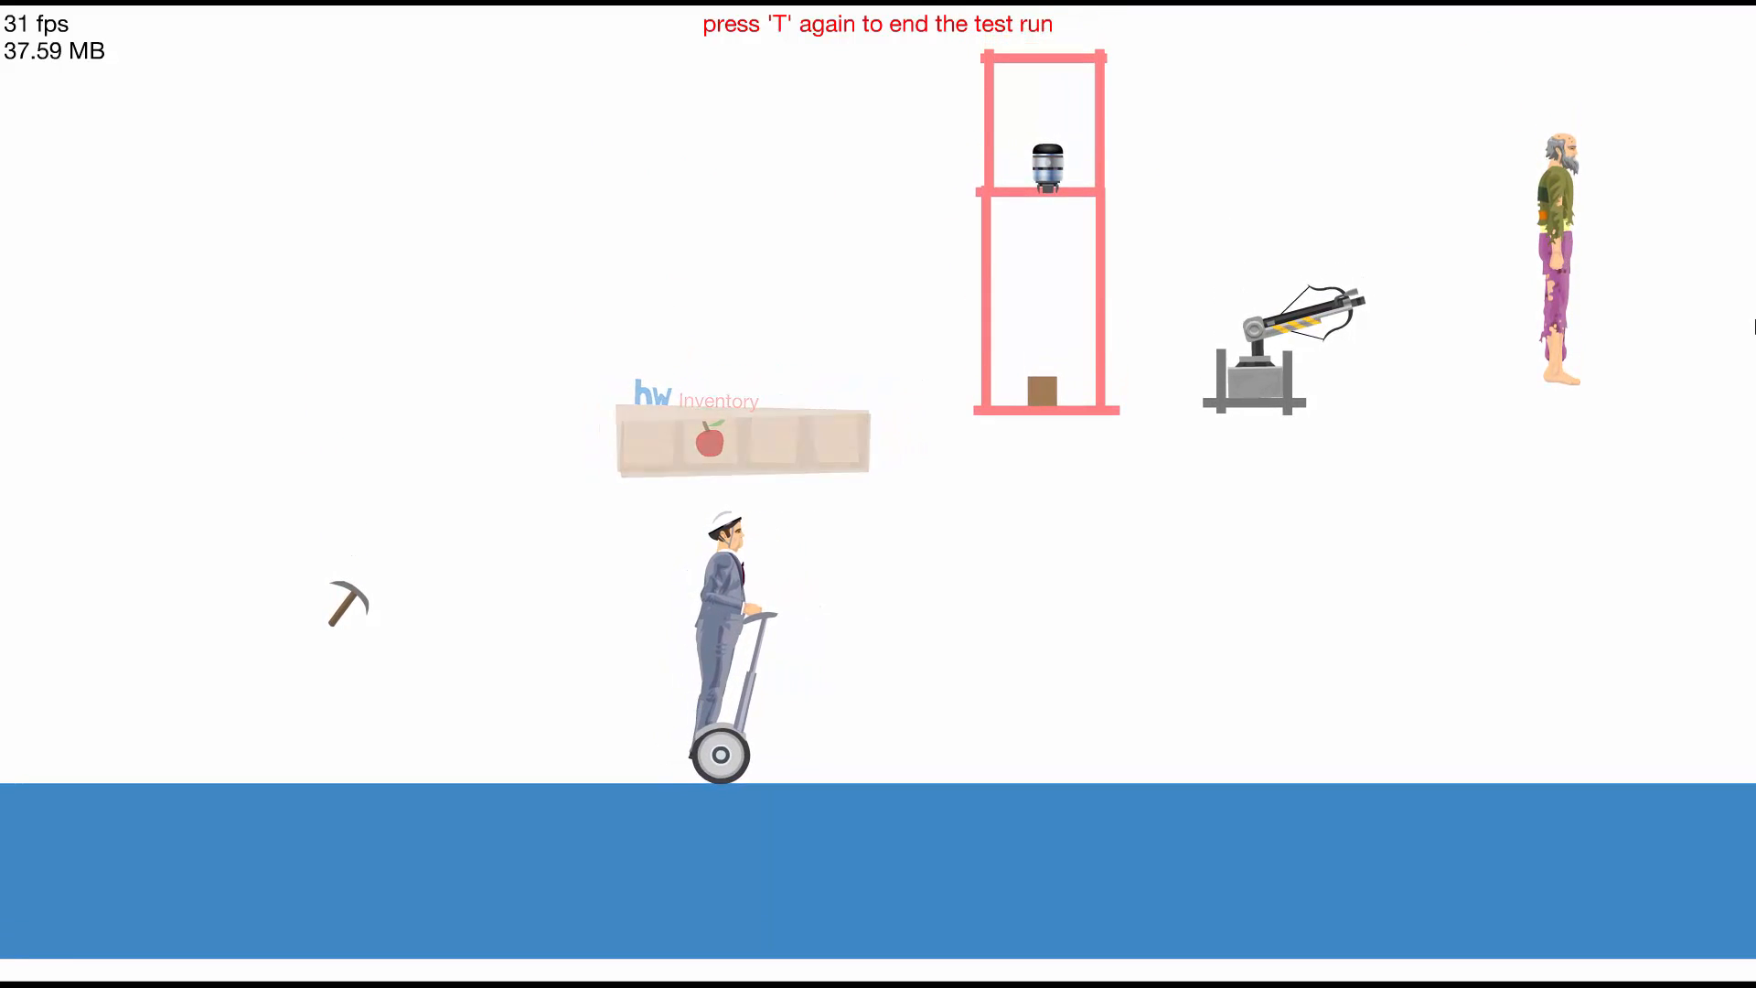
{"action": "key", "text": "Left"}
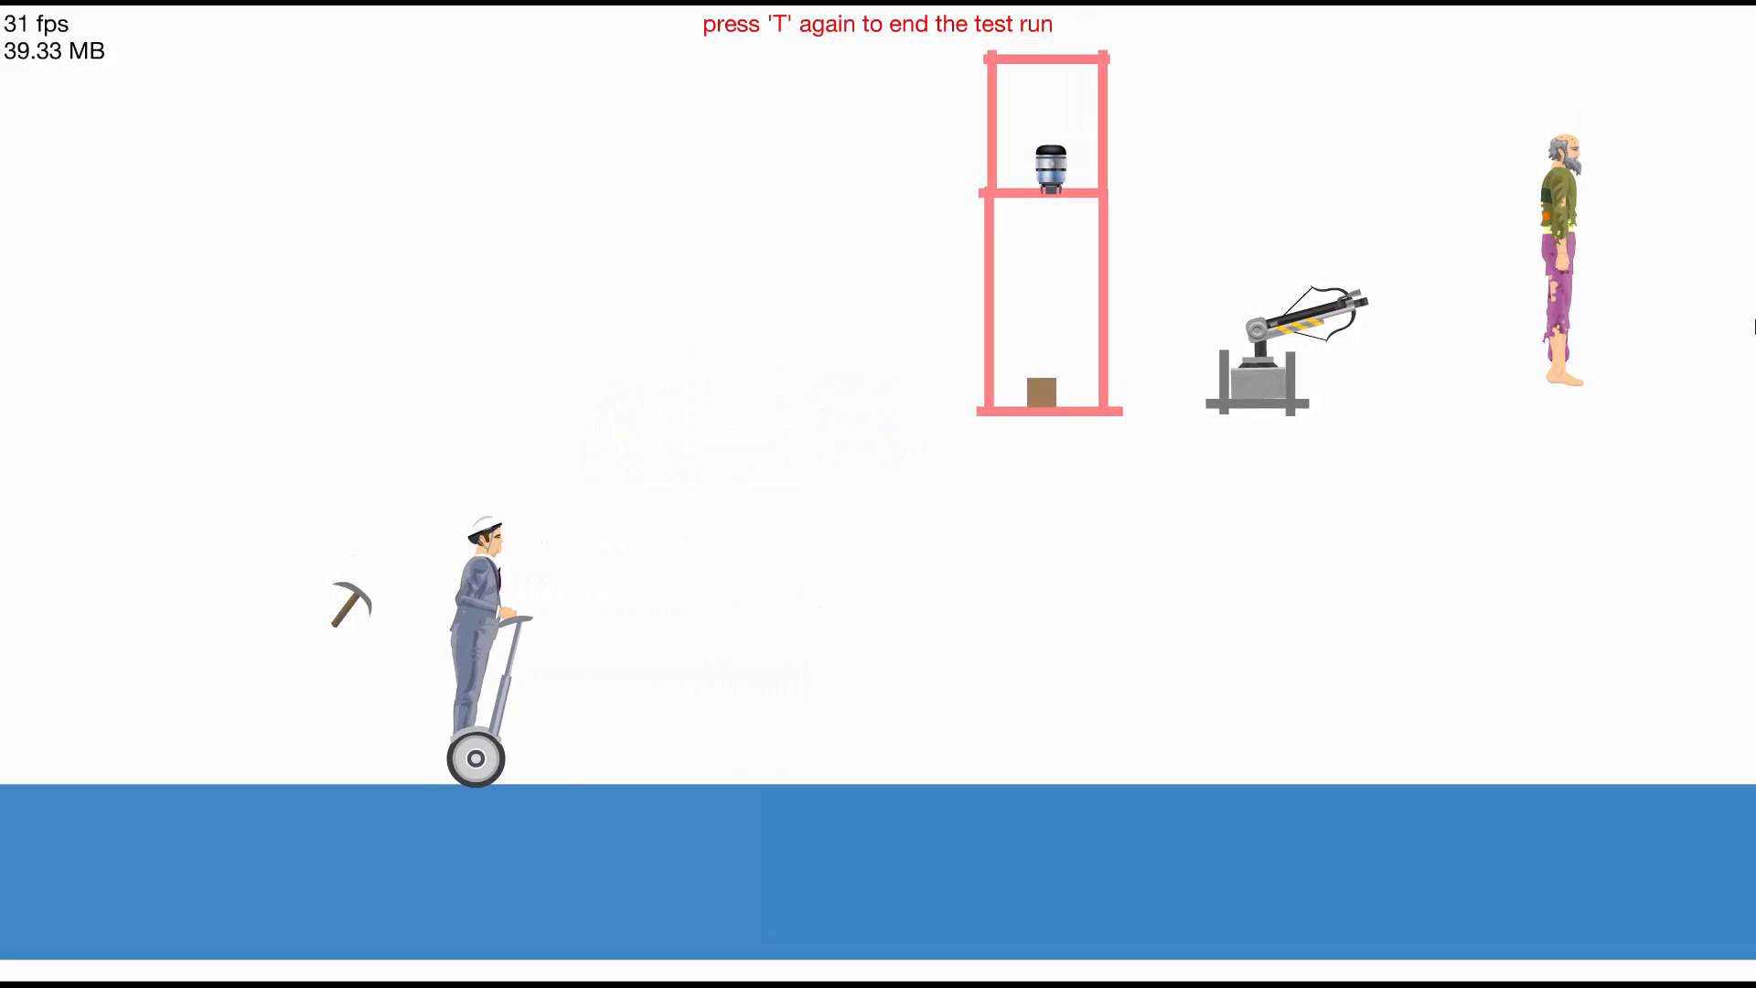
{"action": "key", "text": "Right"}
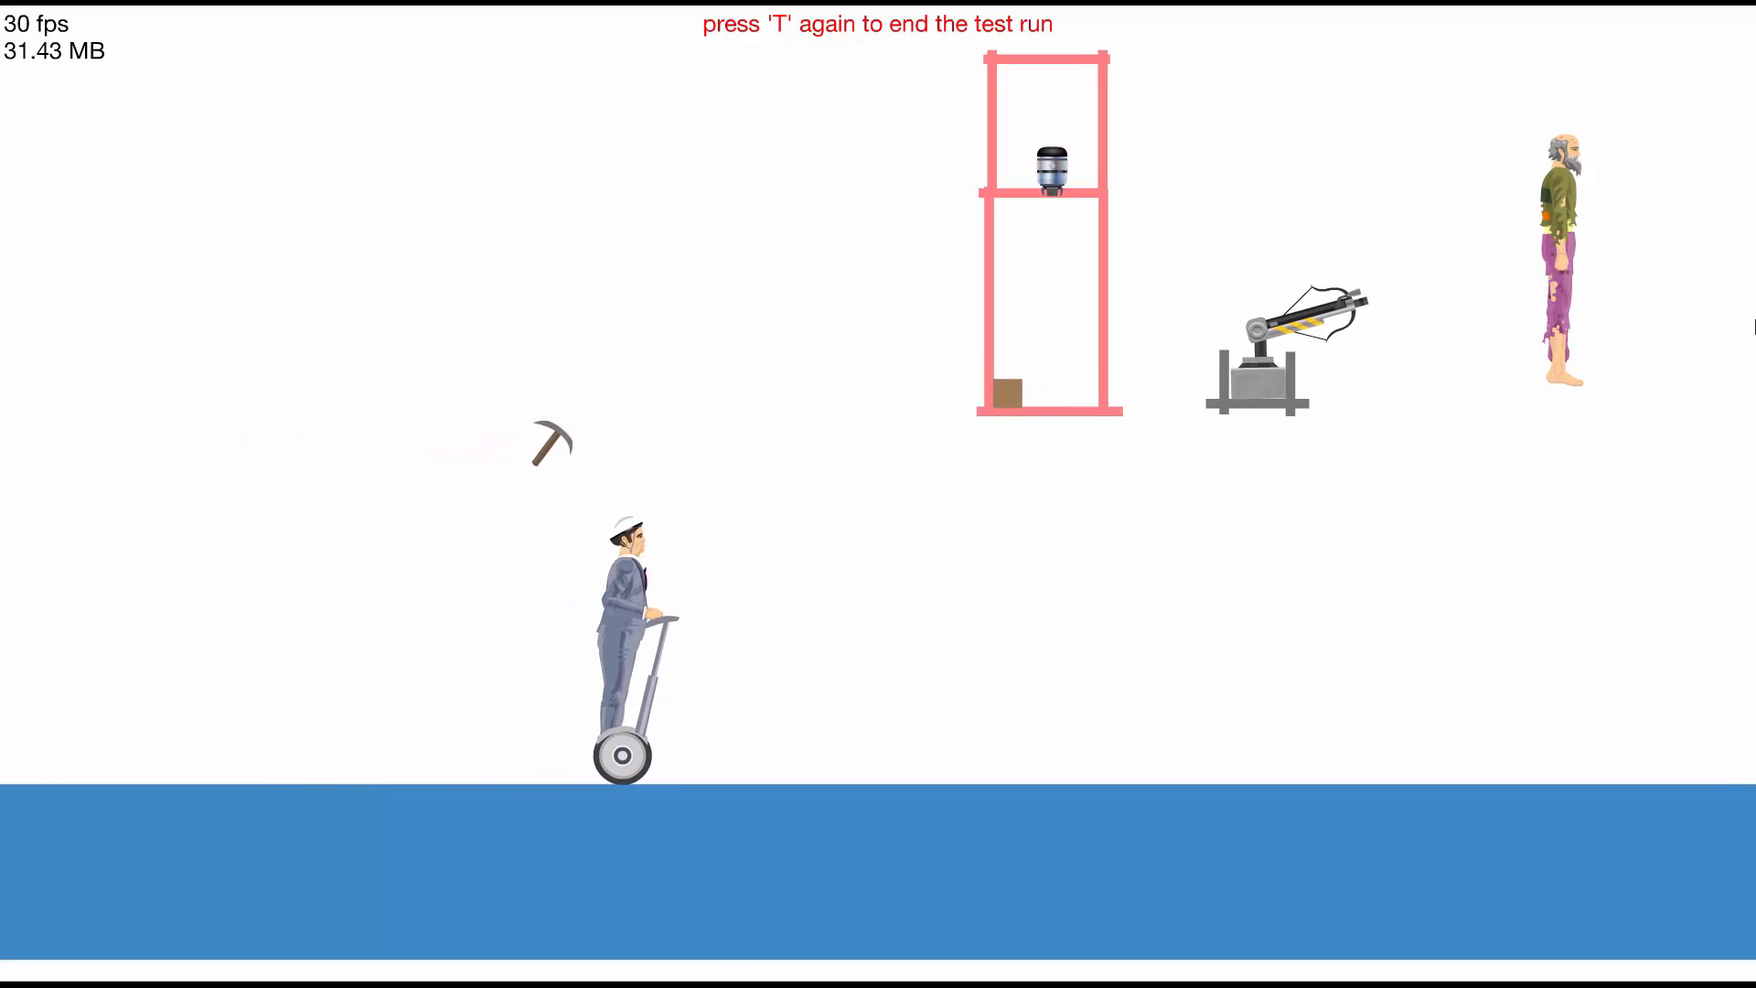
{"action": "key", "text": "Left"}
{"action": "key", "text": "t"}
Change trigger 3's action on the inventory pickaxe to wake from sleep and test-run the level
{"action": "scroll", "coordinate": [511, 681], "scroll_direction": "up", "scroll_amount": 3}
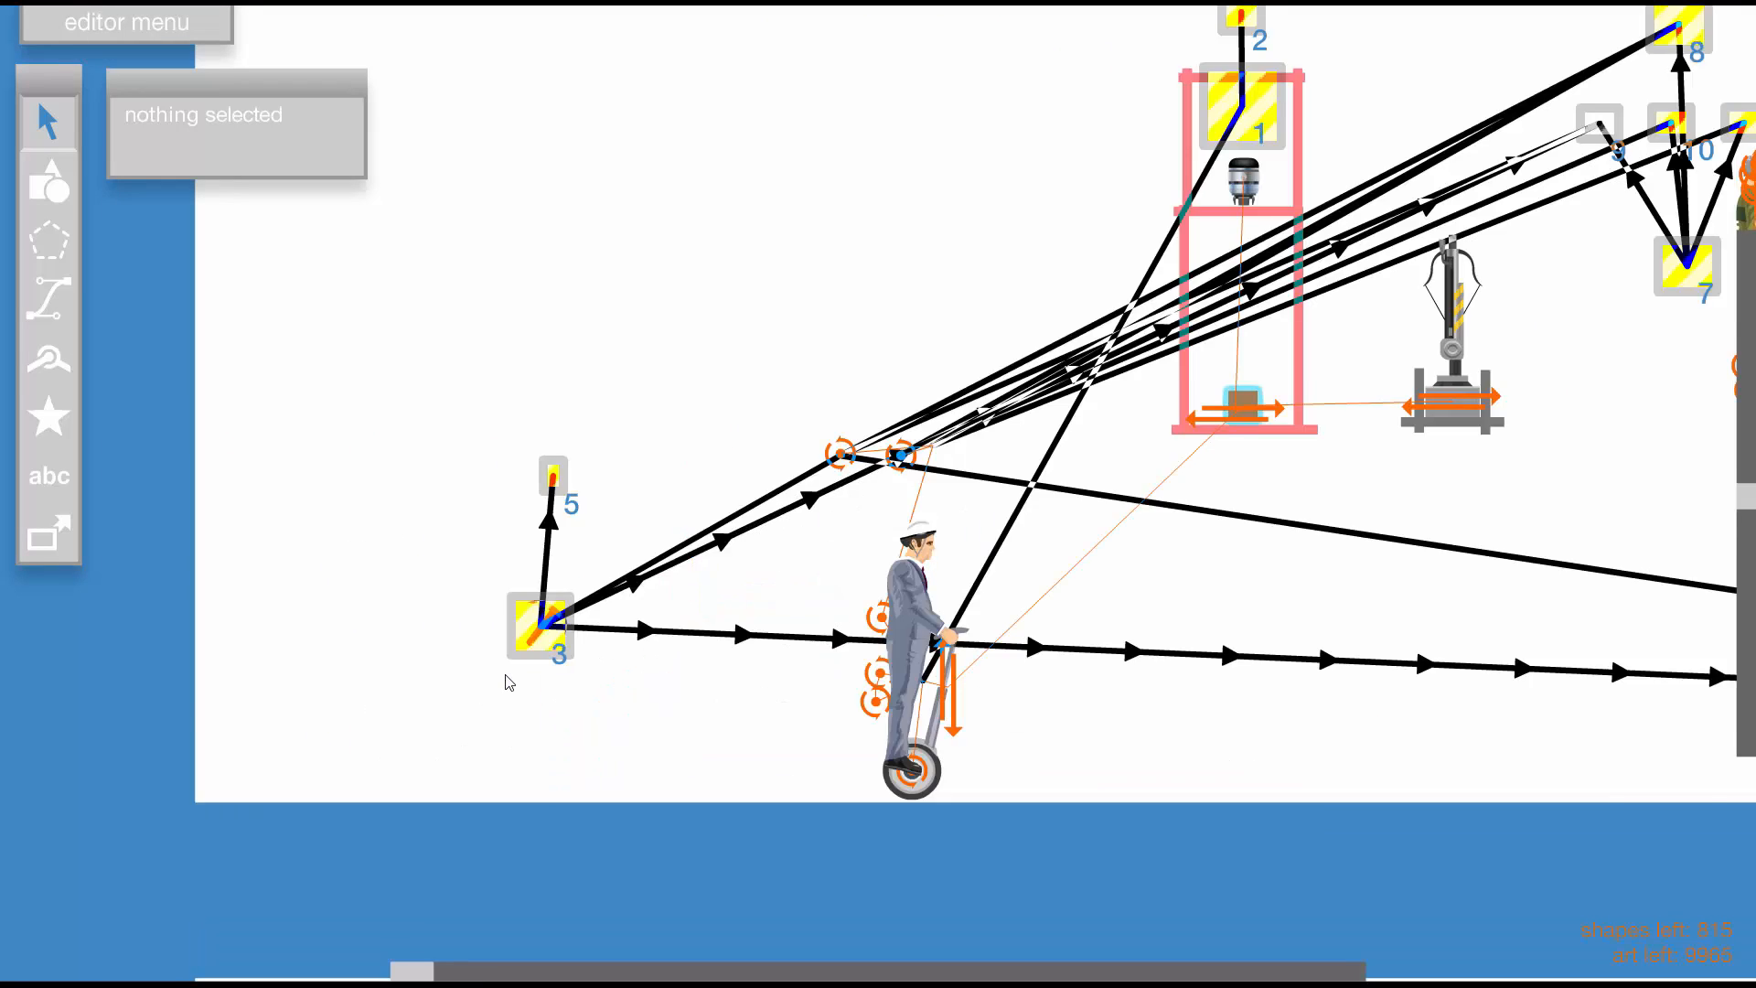
{"action": "left_click", "coordinate": [706, 571]}
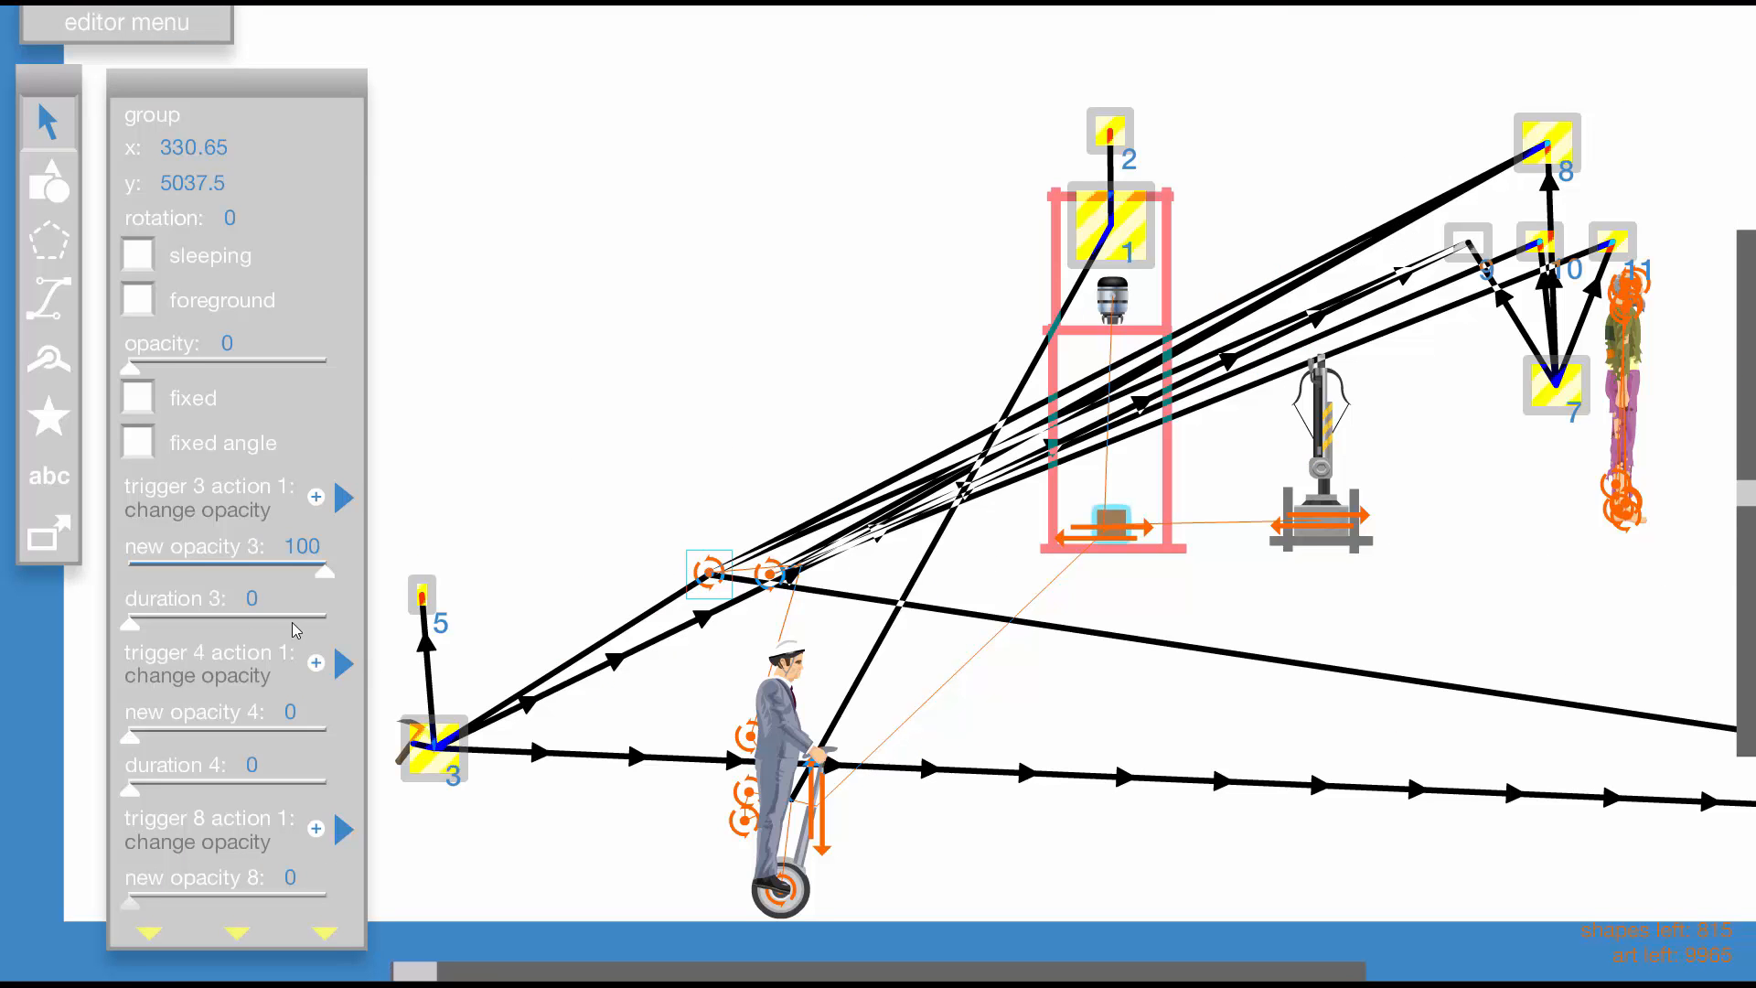
{"action": "left_click", "coordinate": [342, 502]}
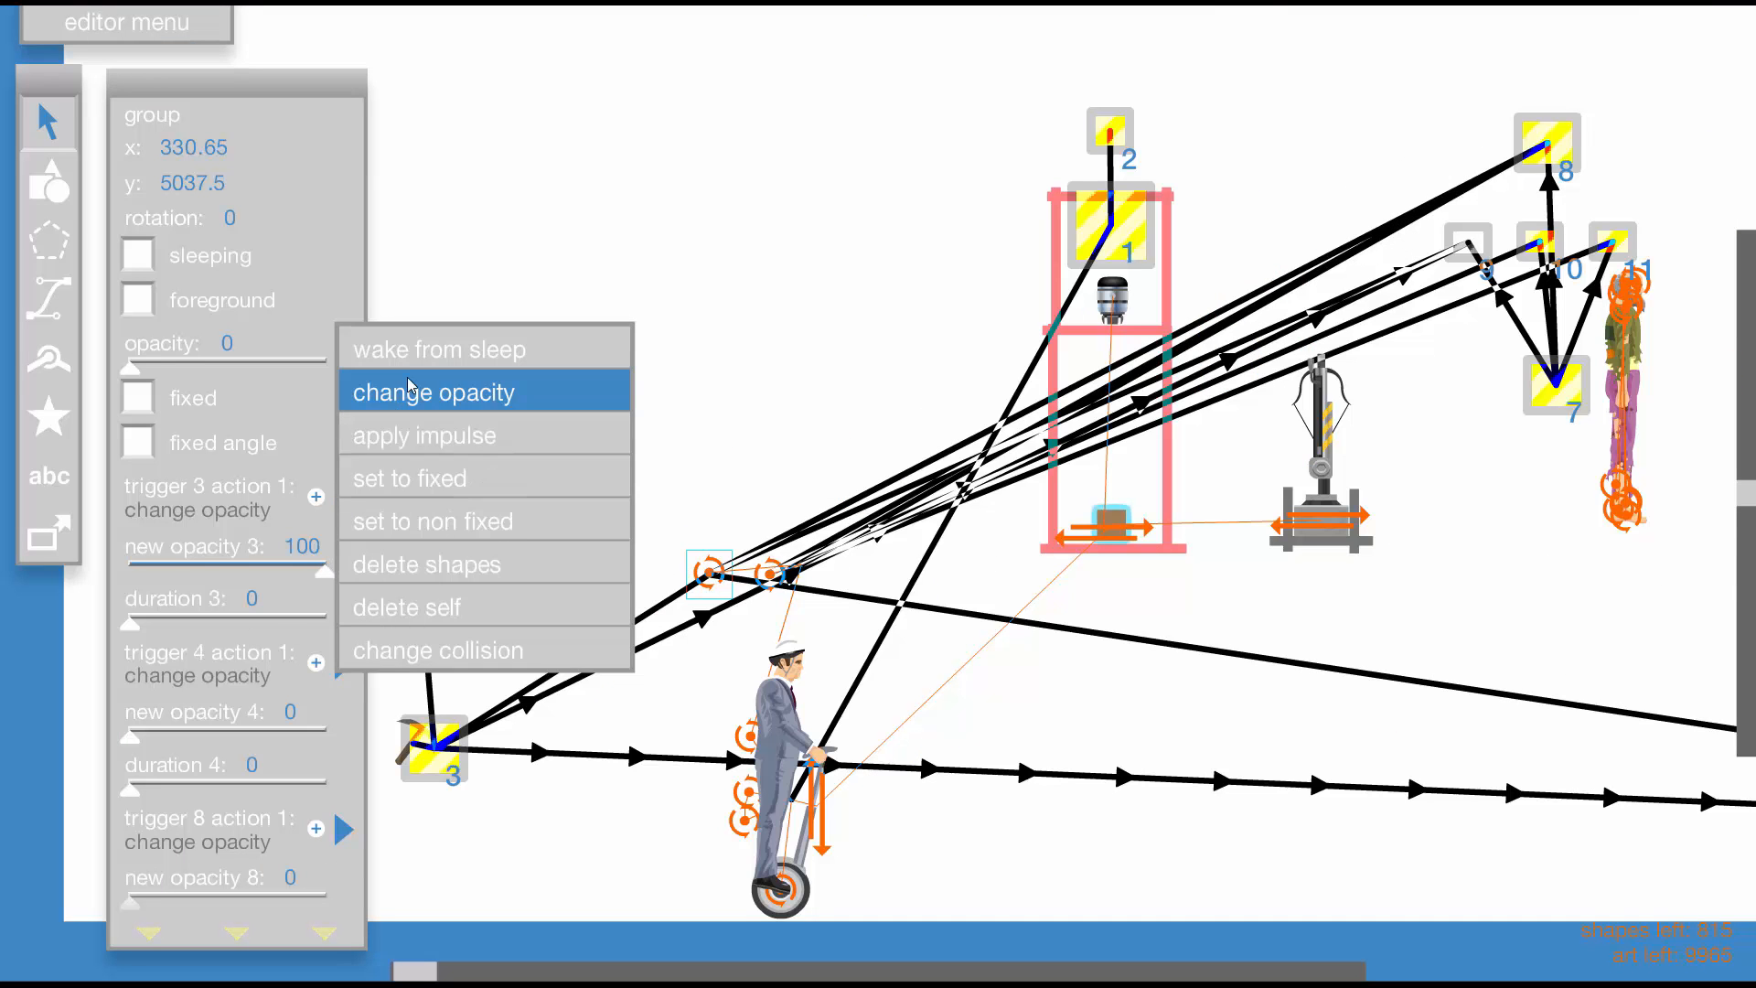
{"action": "left_click", "coordinate": [420, 352]}
{"action": "left_click", "coordinate": [458, 317]}
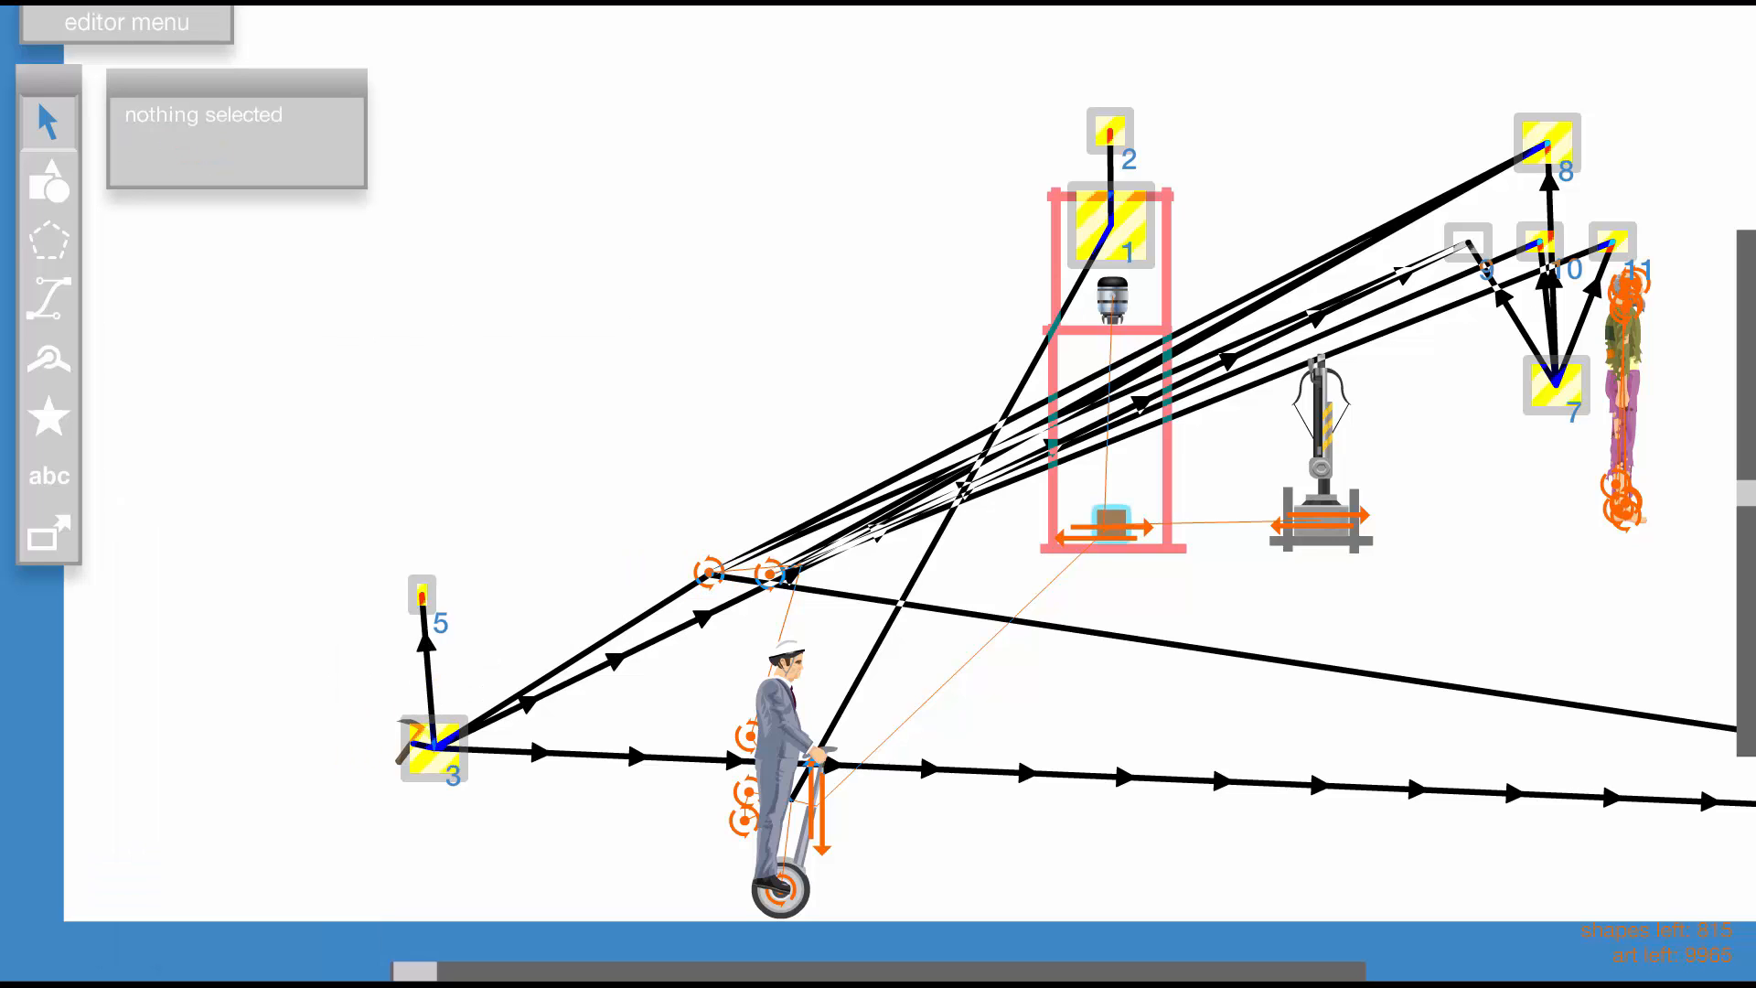
{"action": "key", "text": "t"}
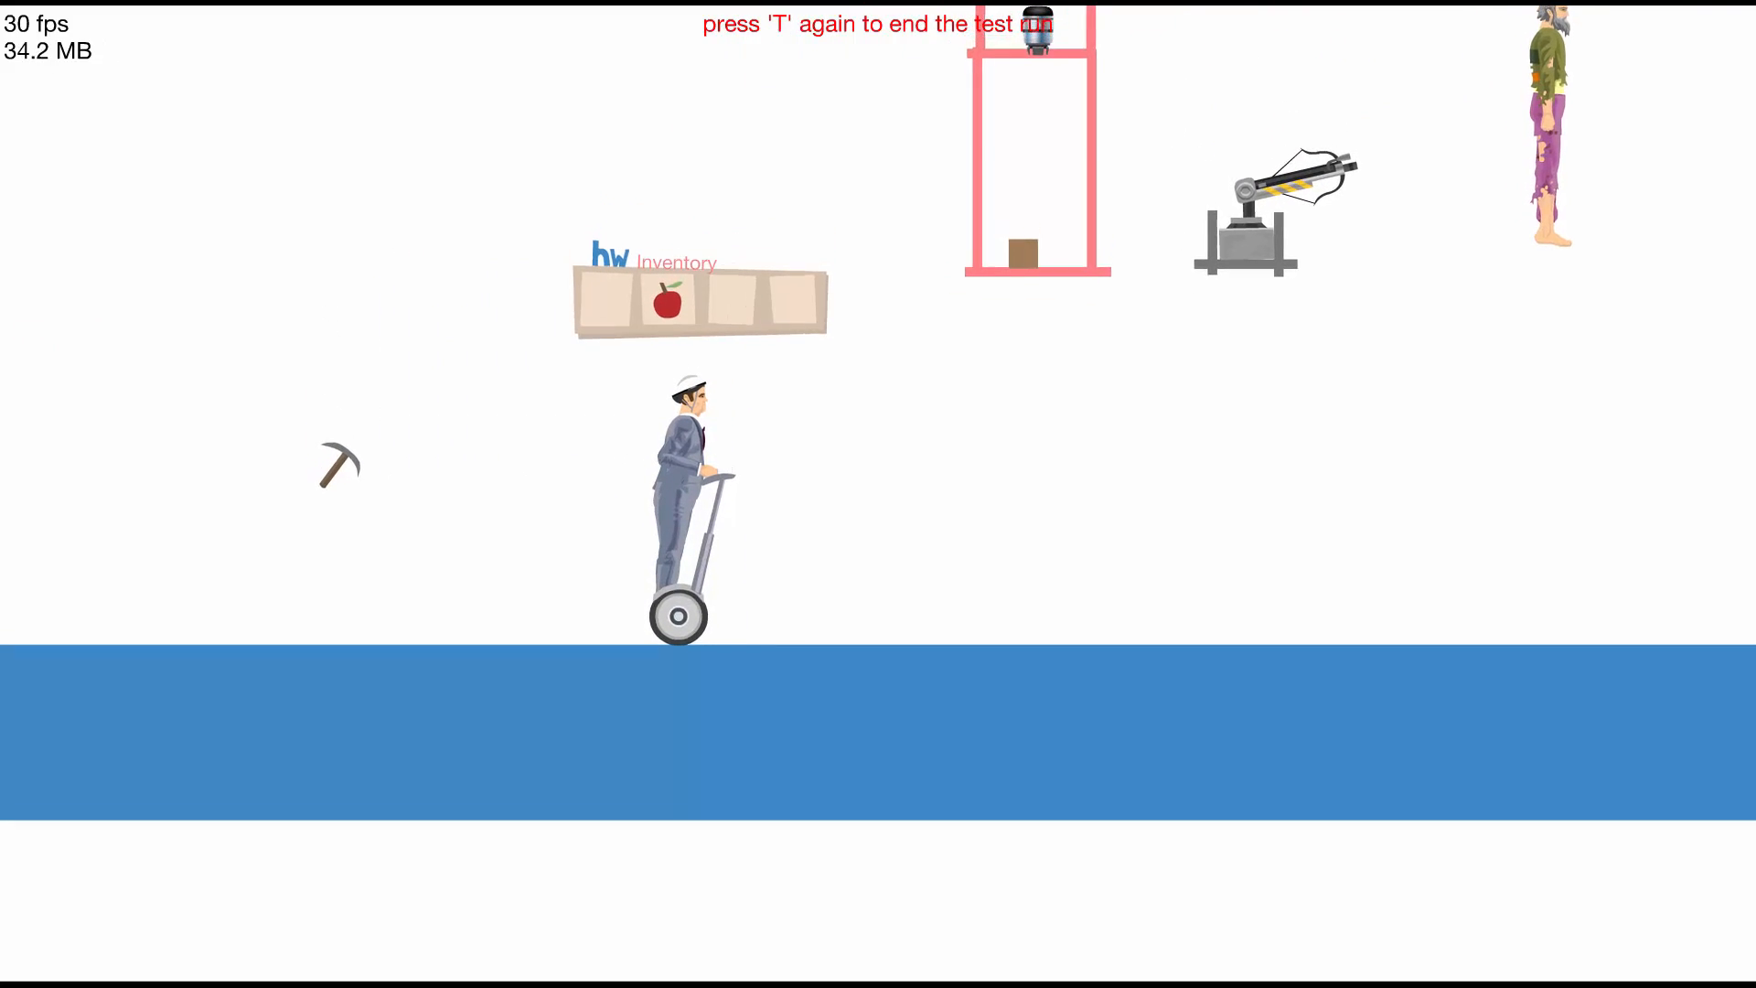
Test-run the level, toggling the inventory while driving back to the pickaxe, then forward to the grey block
{"action": "key", "text": "Up"}
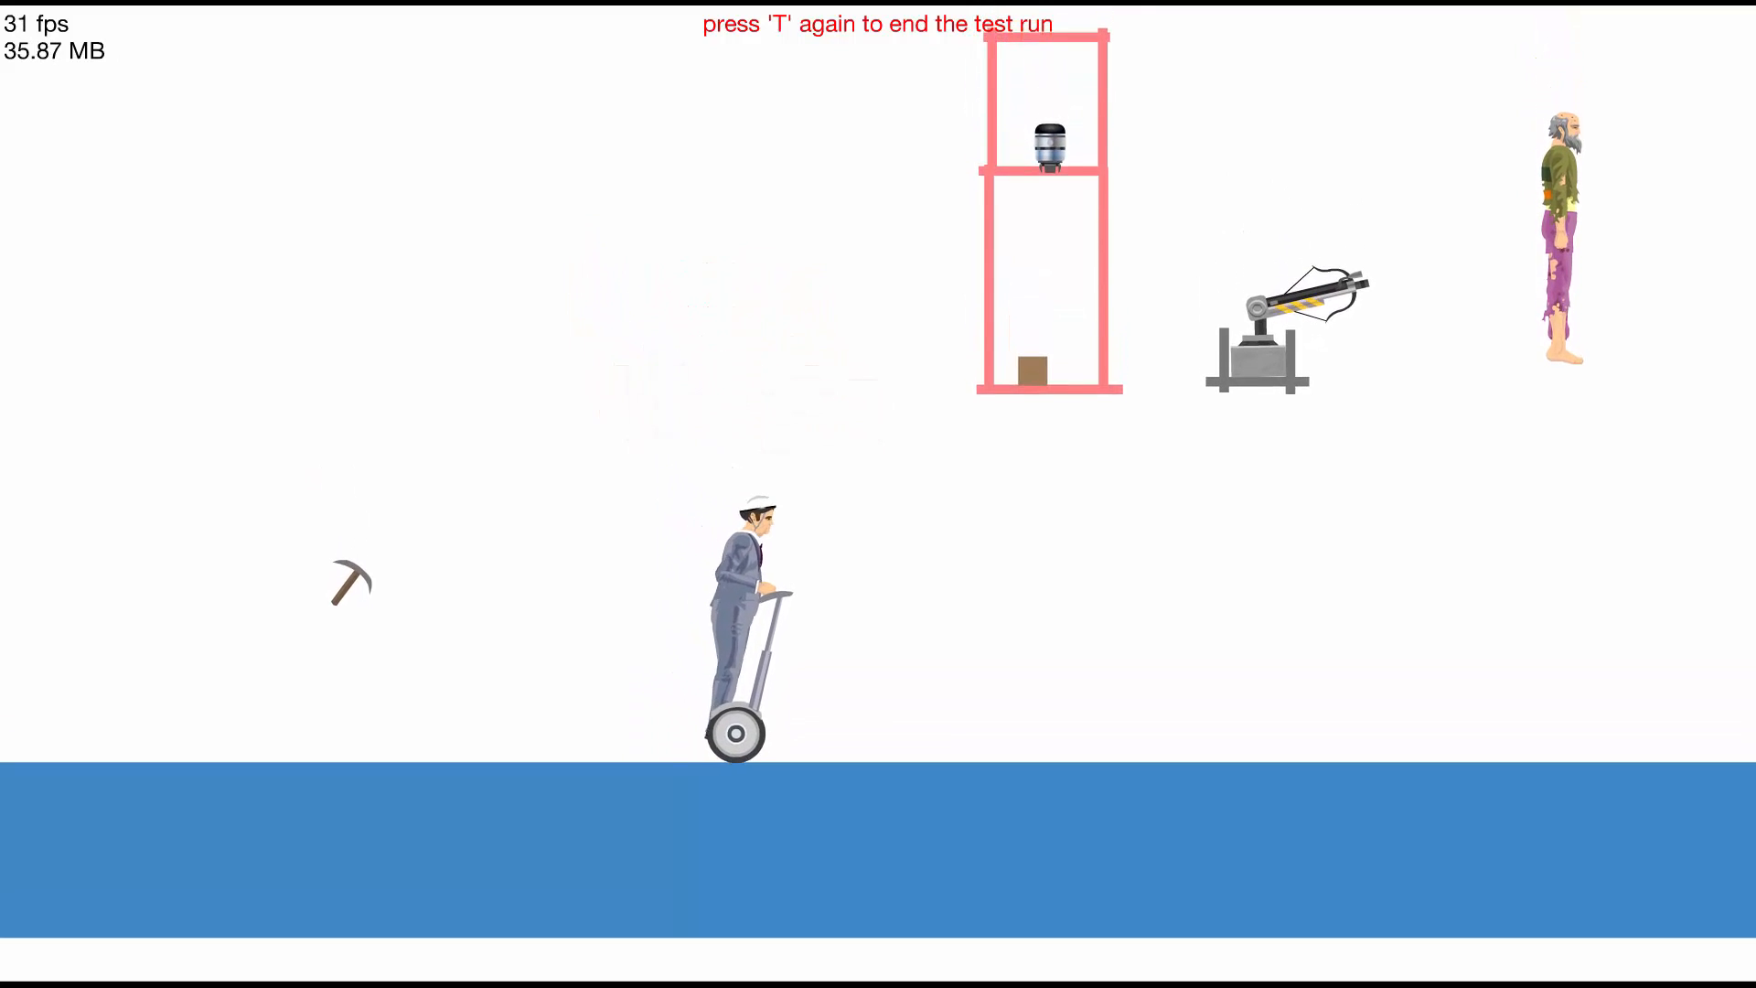
{"action": "key", "text": "Down"}
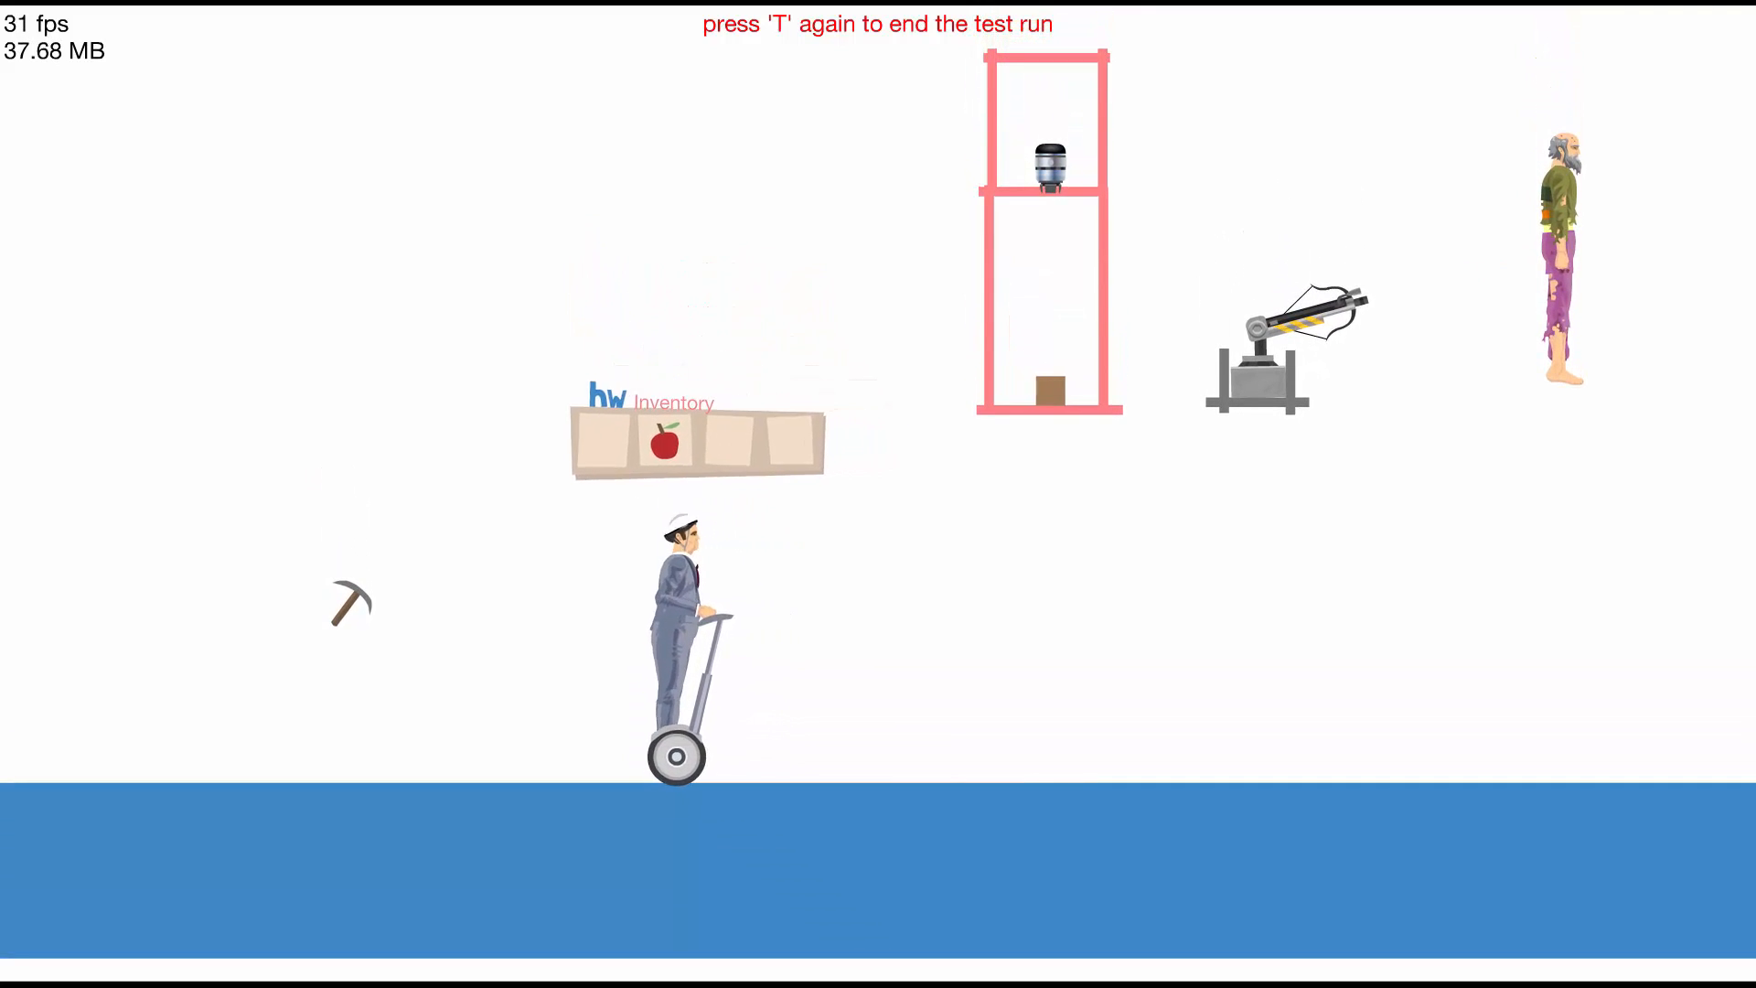
{"action": "key", "text": "Up"}
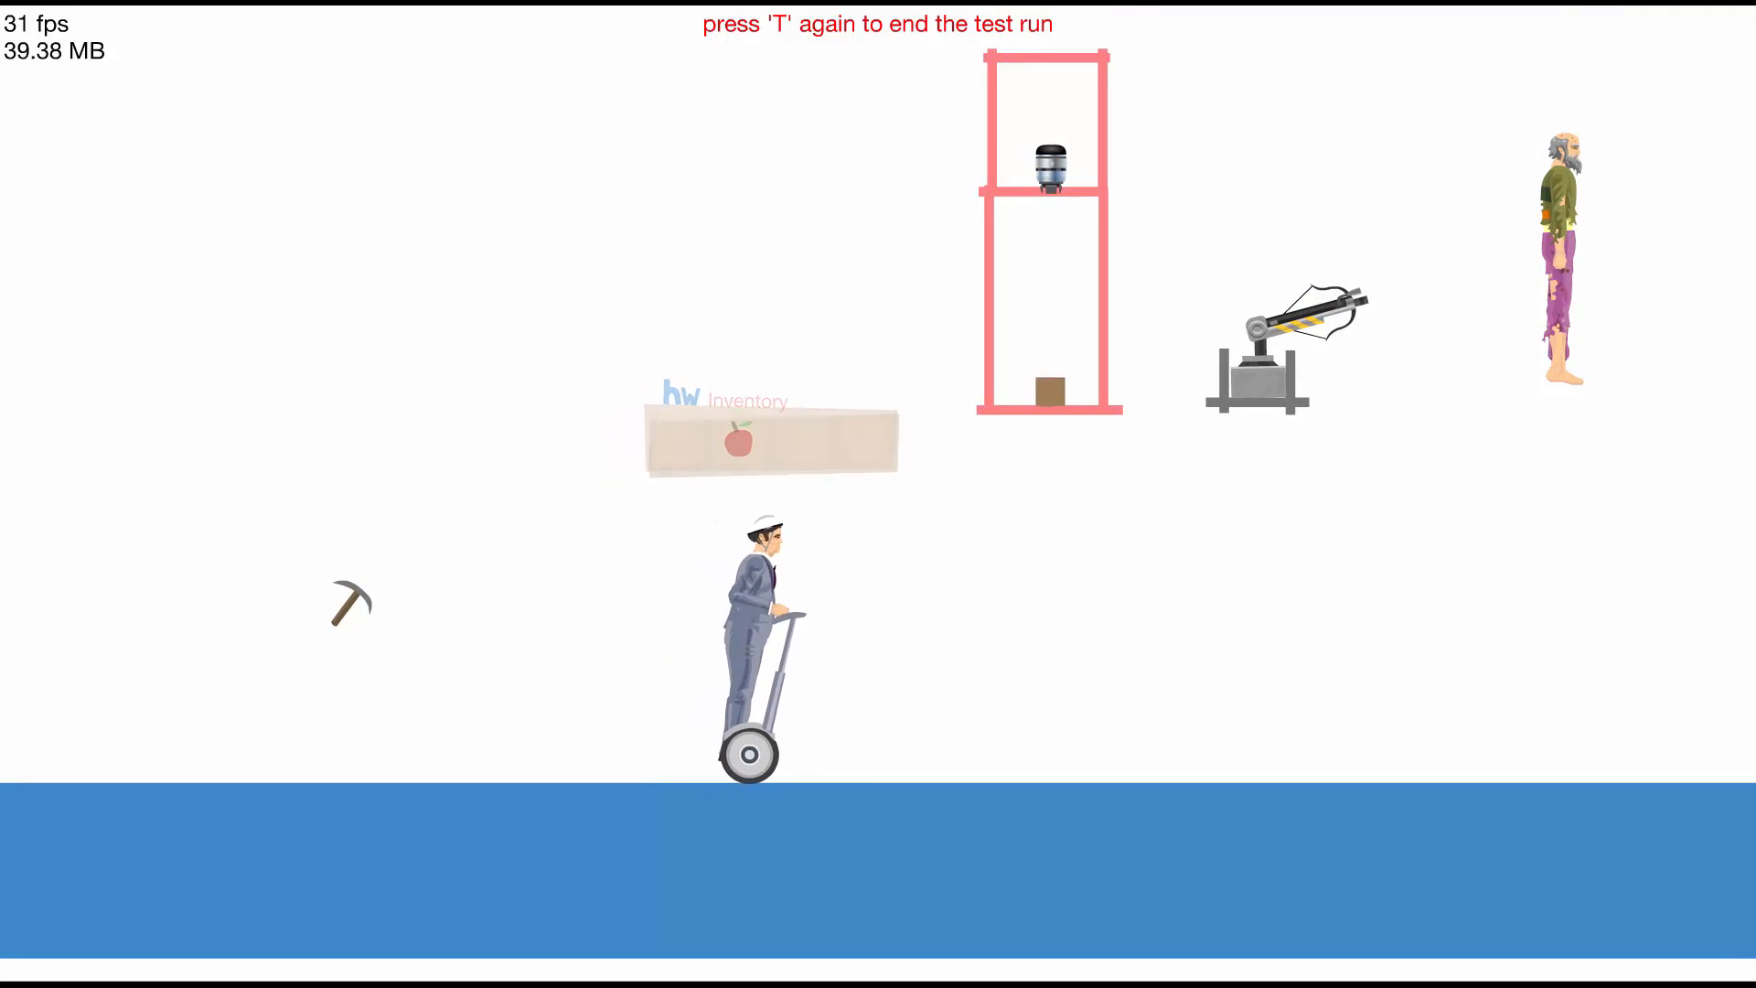
{"action": "key", "text": "Down"}
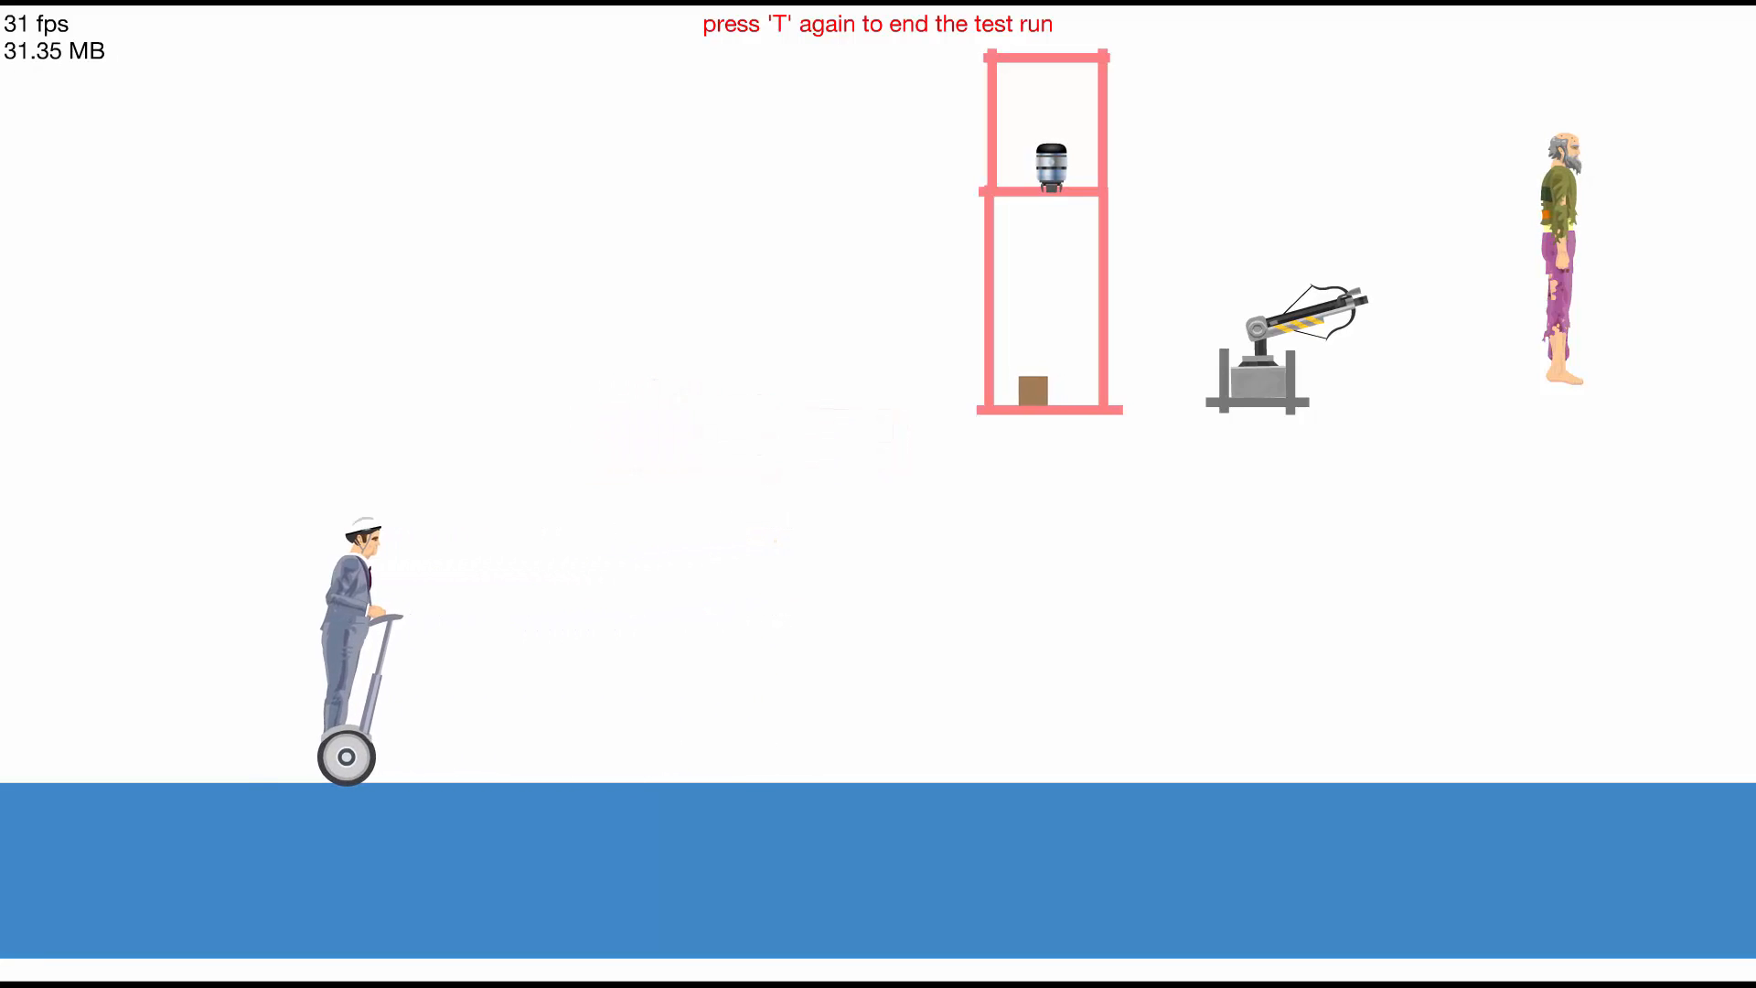
{"action": "key", "text": "Up"}
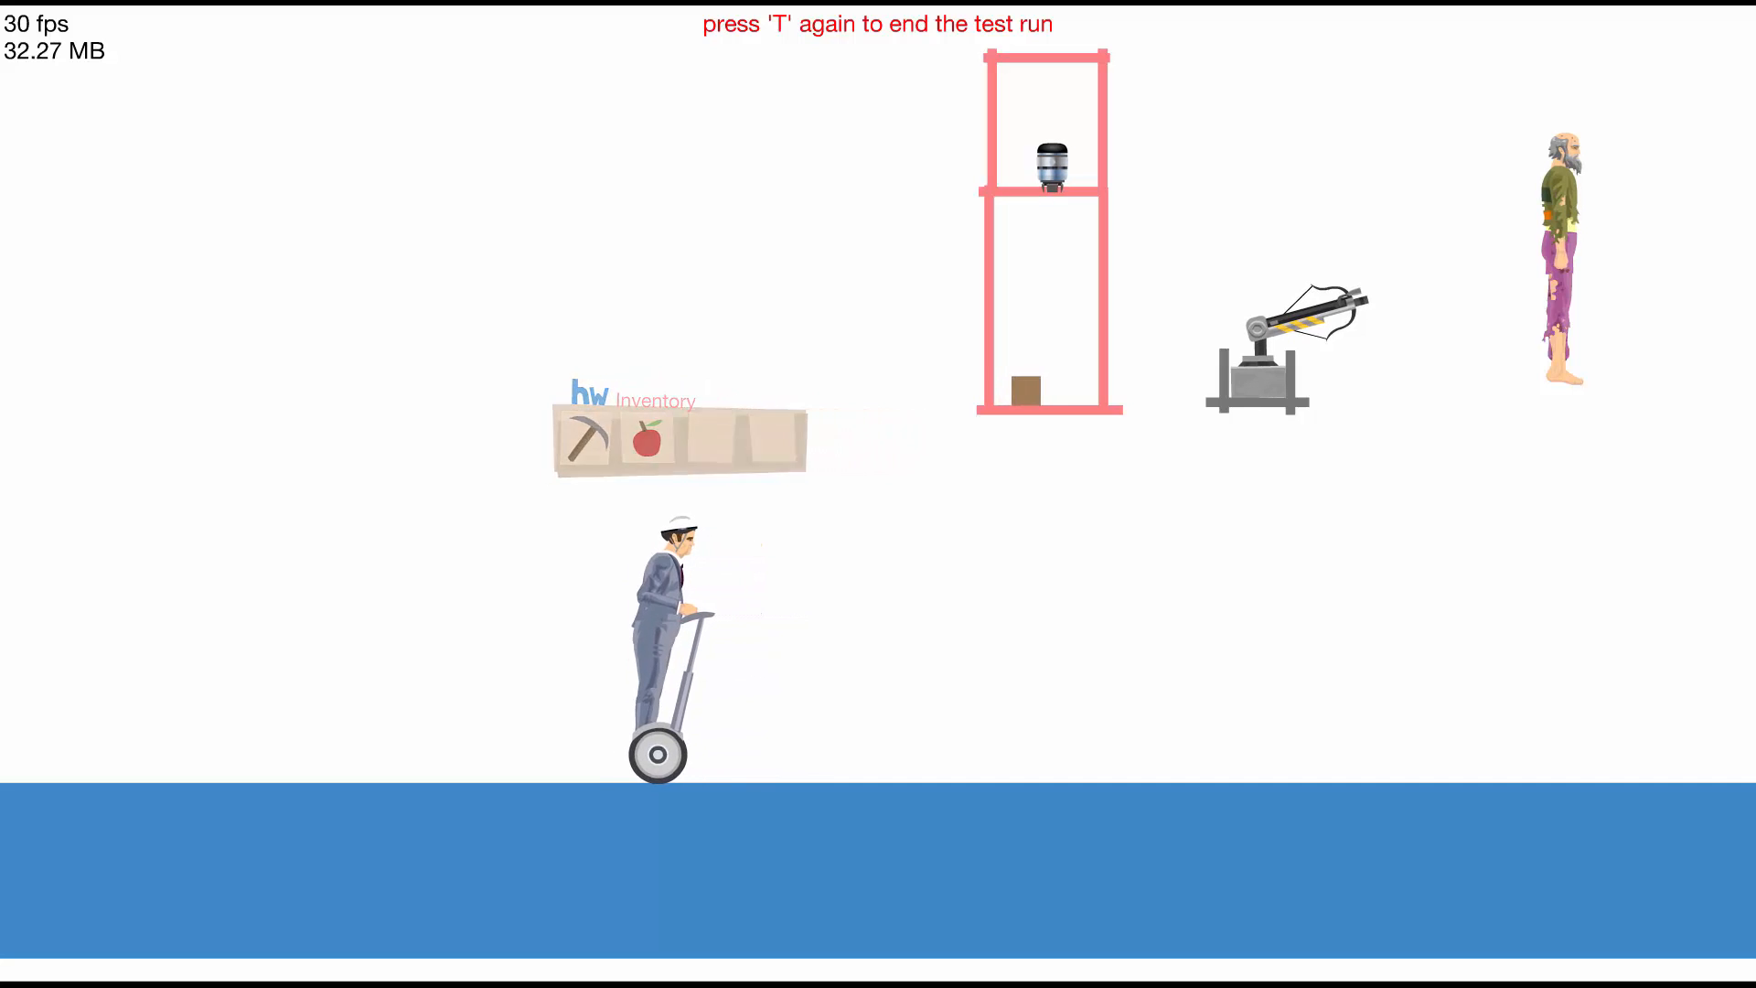
{"action": "key", "text": "Up"}
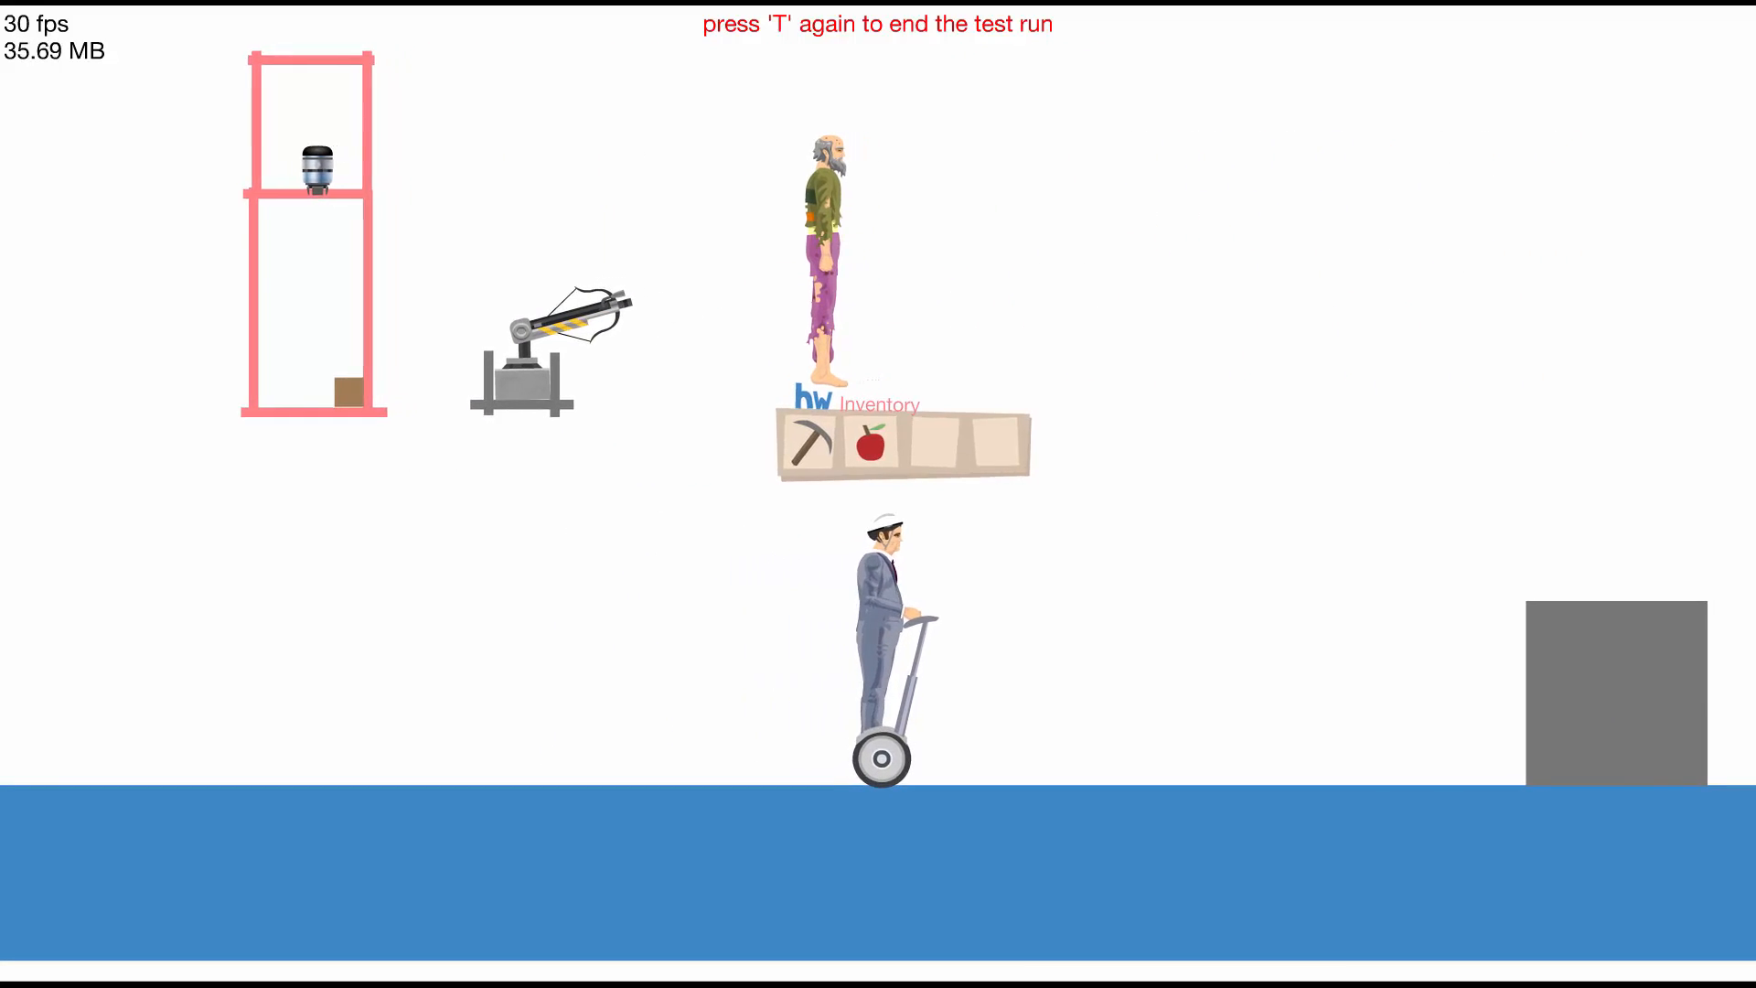
{"action": "key", "text": "Up"}
{"action": "key", "text": "Down"}
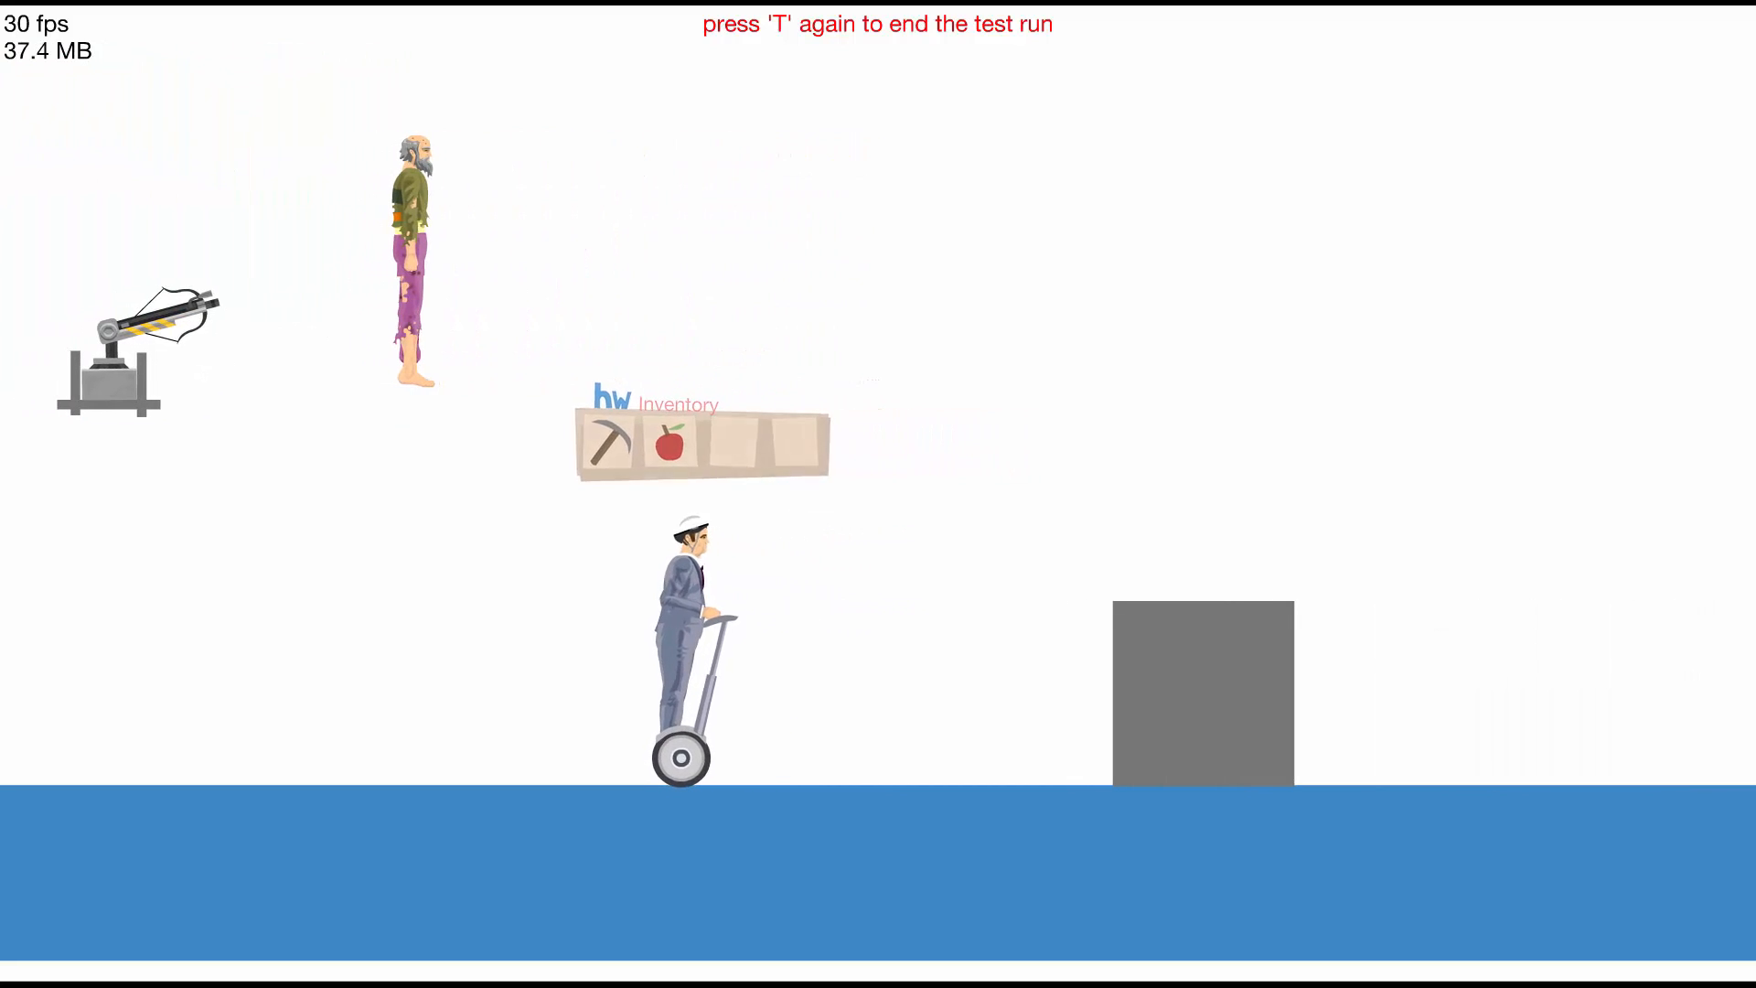
{"action": "key", "text": "Up"}
{"action": "key", "text": "Down"}
{"action": "key", "text": "Up"}
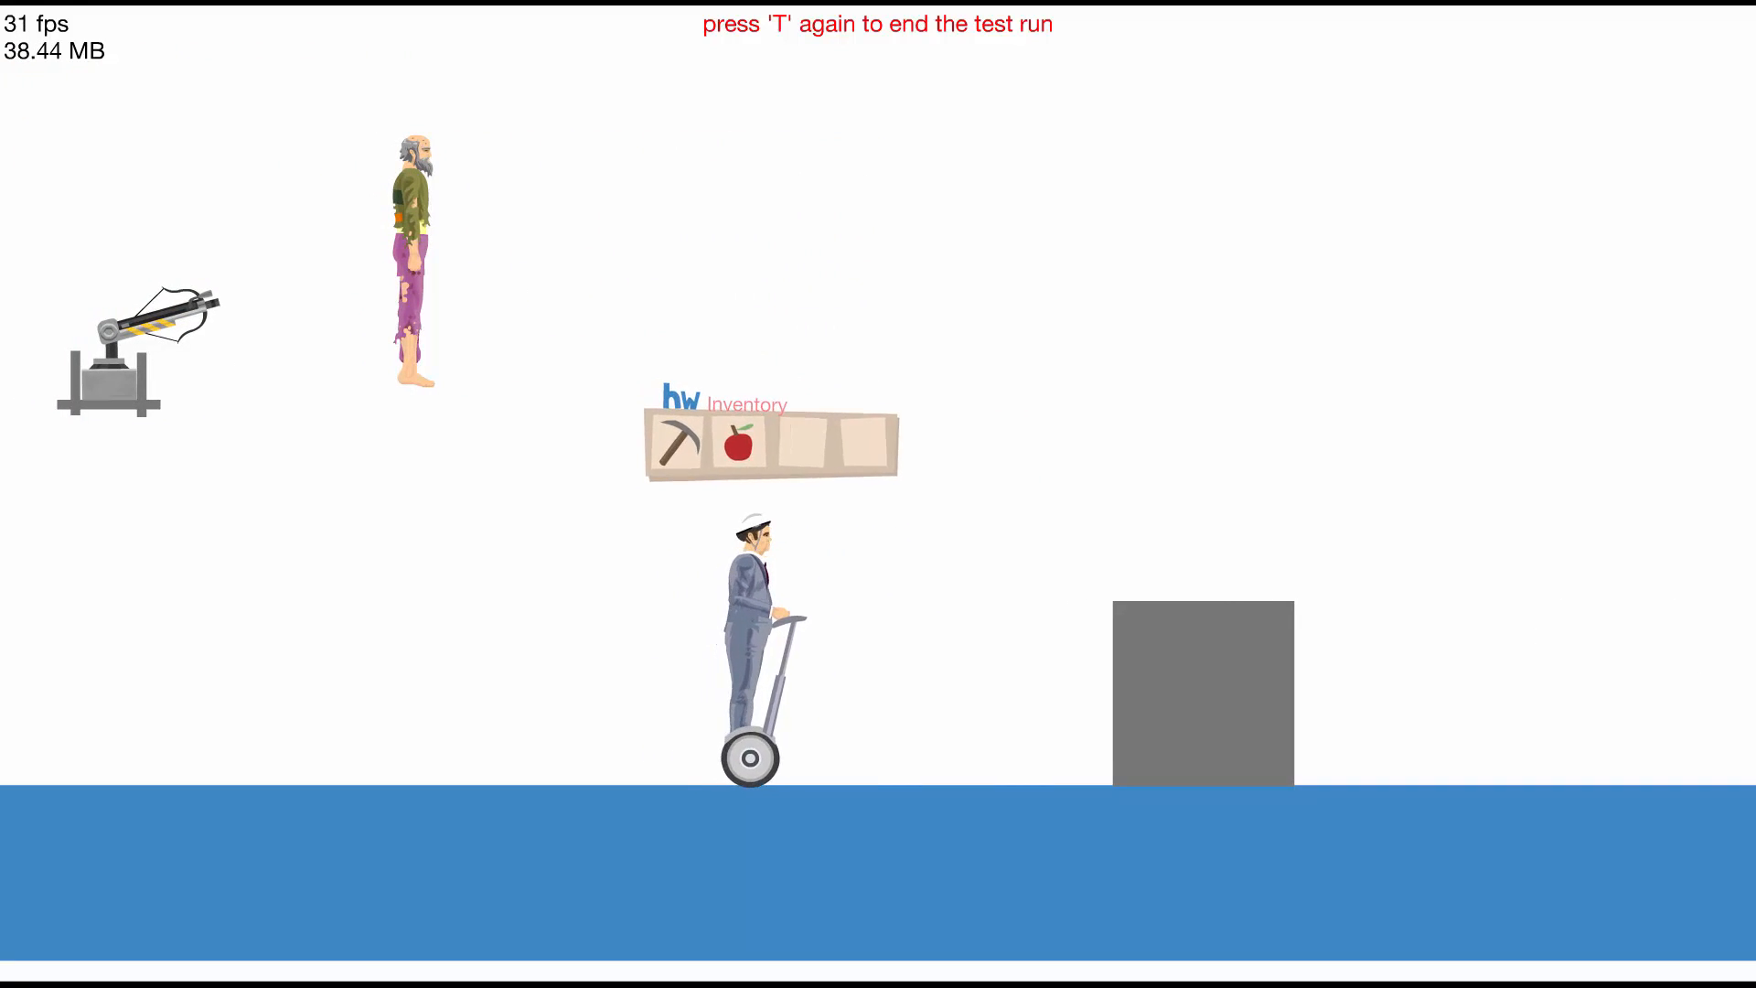
{"action": "key", "text": "Down"}
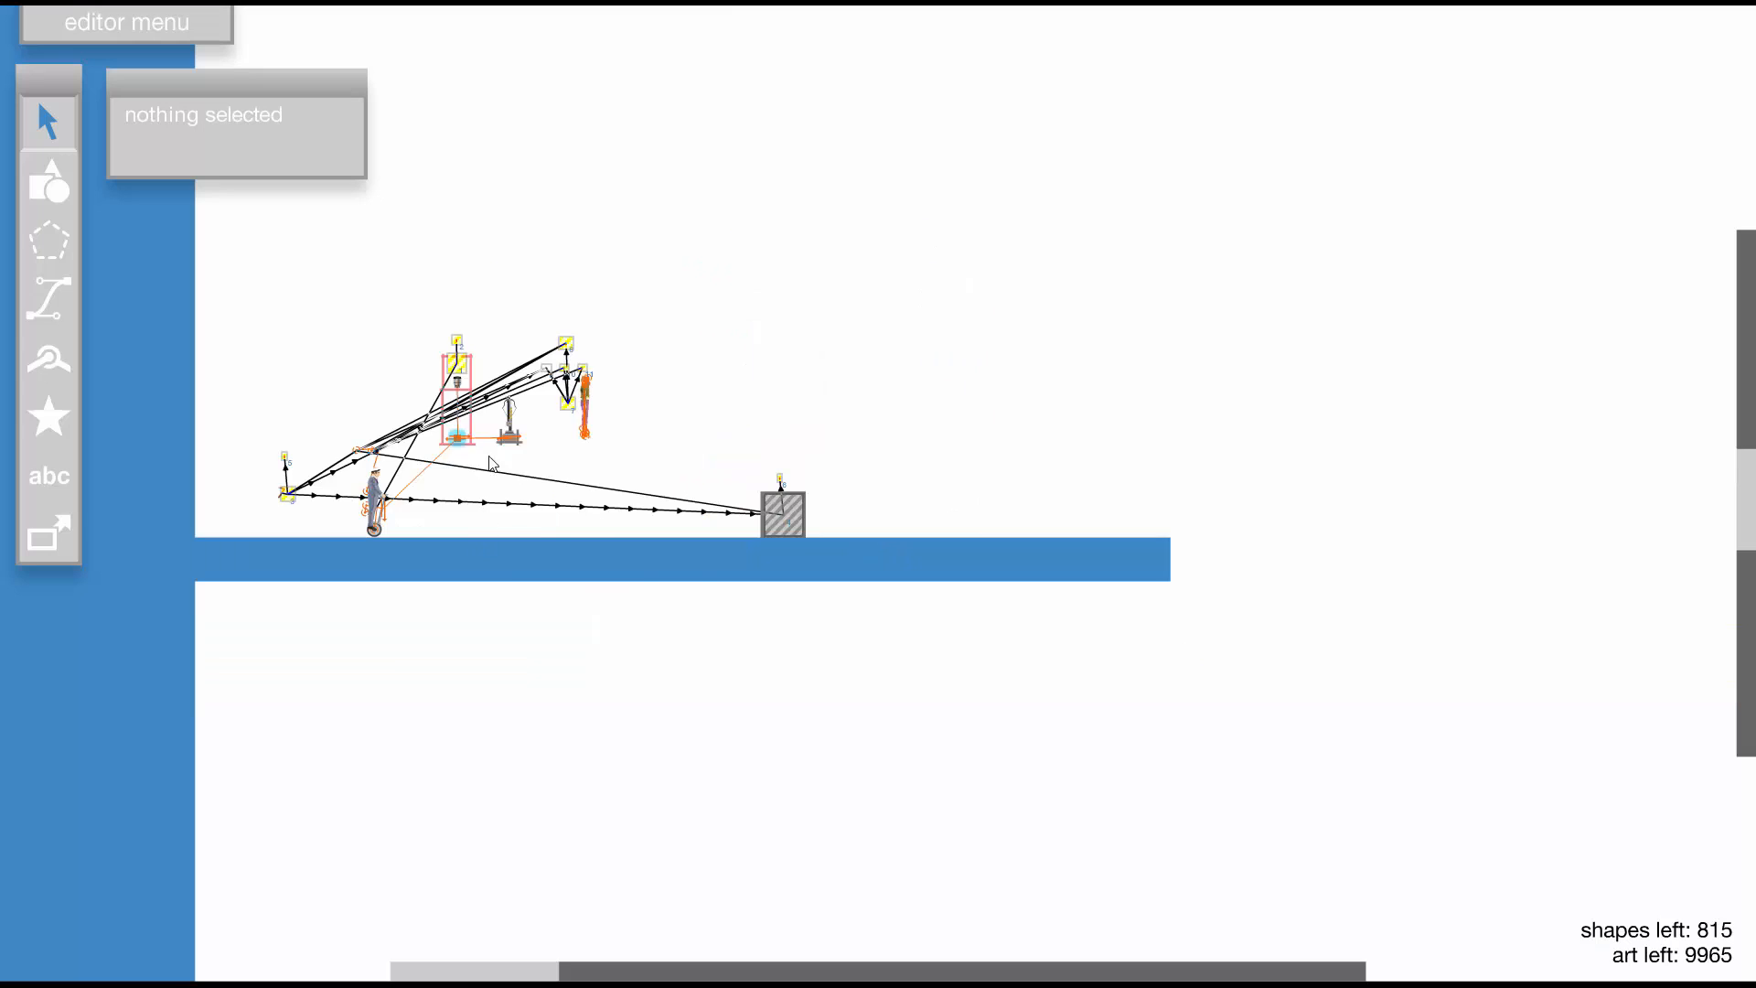
{"action": "scroll", "coordinate": [502, 458], "scroll_direction": "up", "scroll_amount": 2}
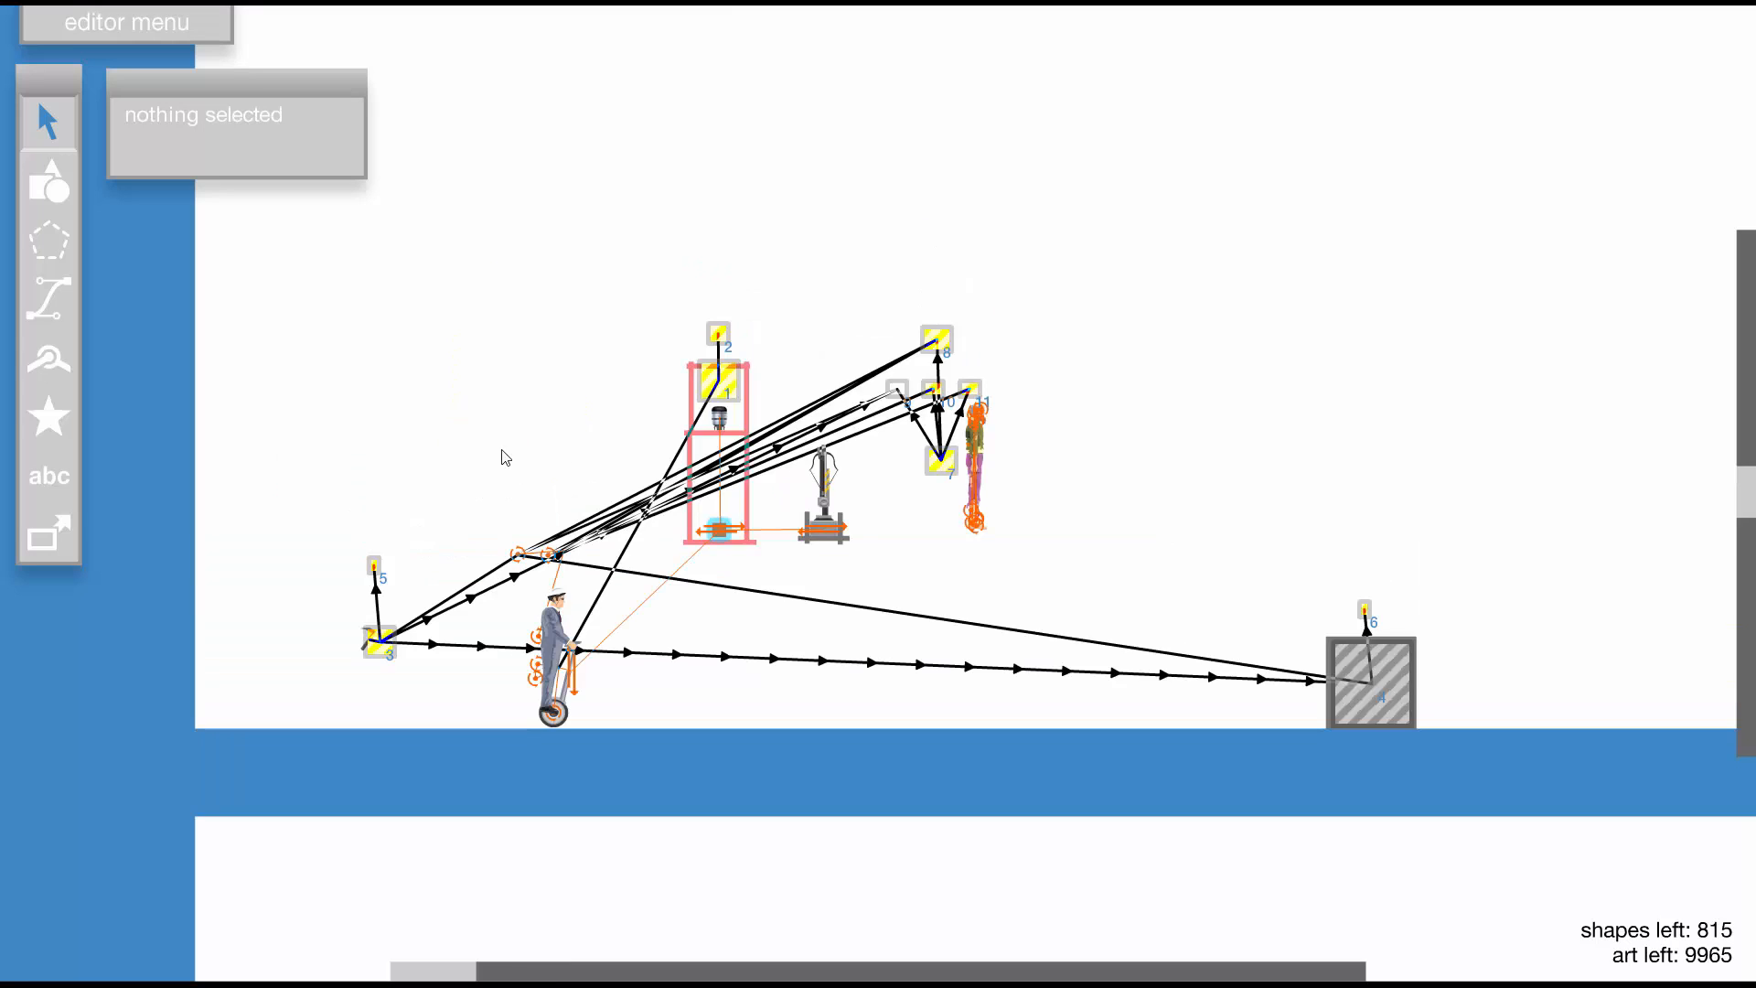
{"action": "left_click", "coordinate": [730, 542]}
{"action": "scroll", "coordinate": [763, 499], "scroll_direction": "up", "scroll_amount": 2}
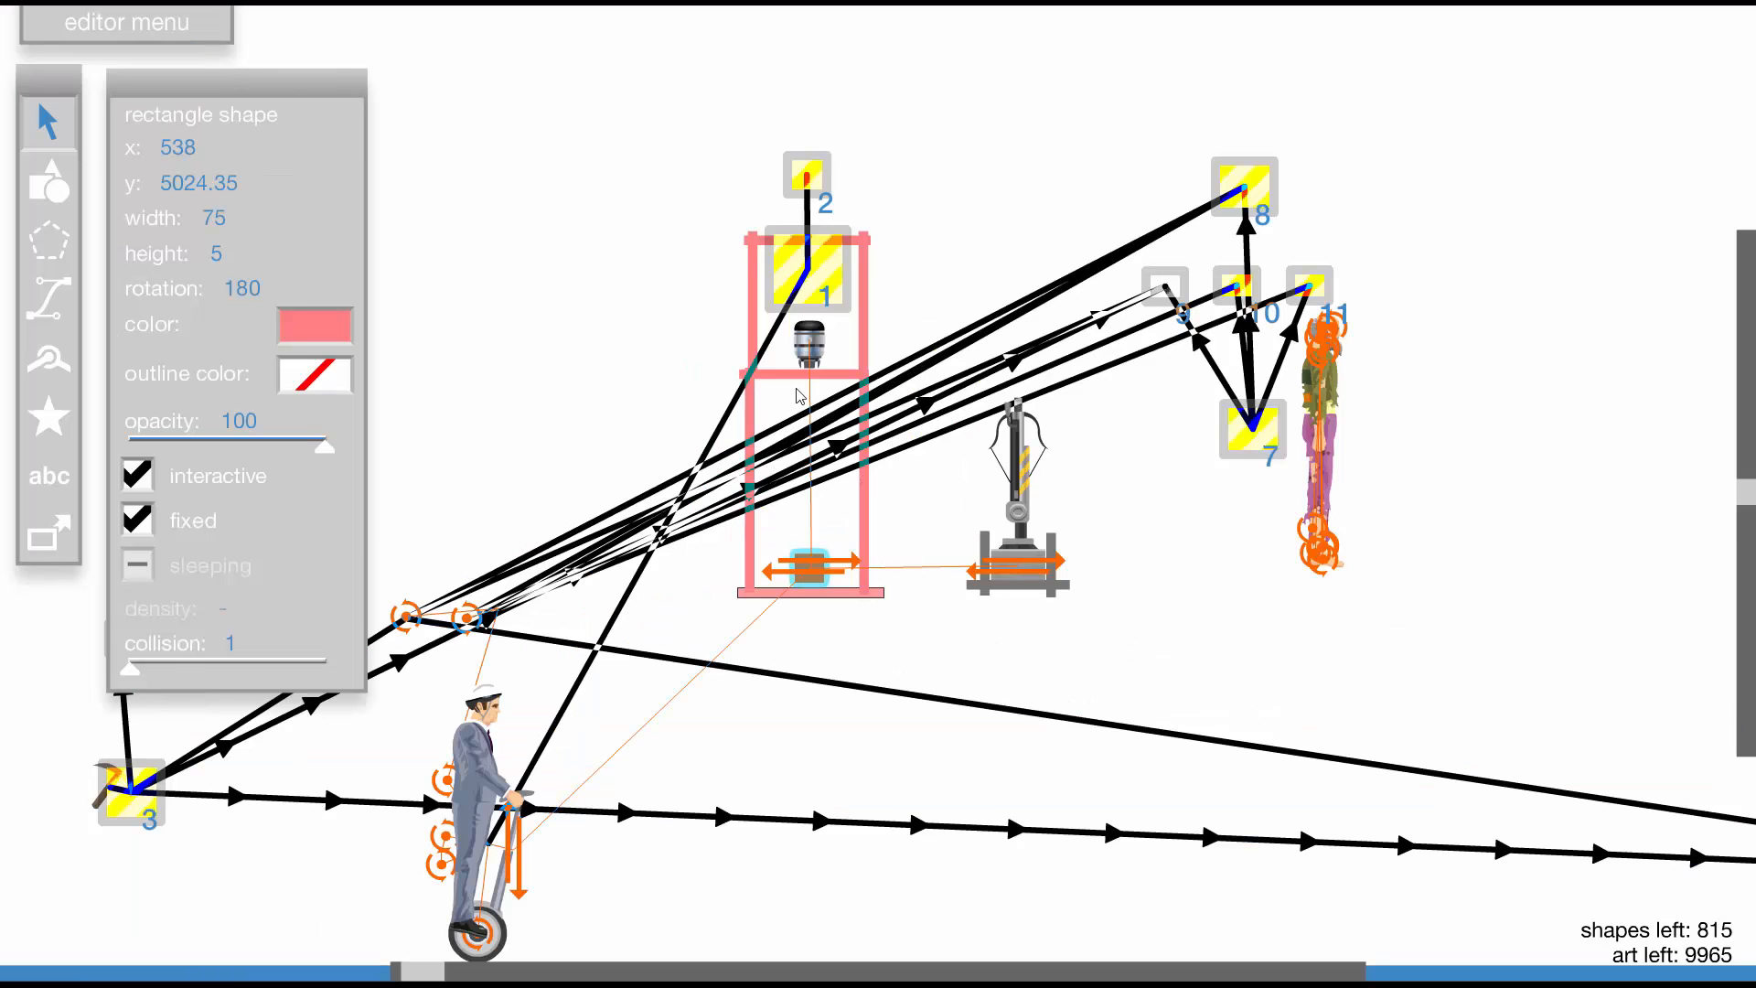
{"action": "left_click", "coordinate": [816, 175], "text": "shift"}
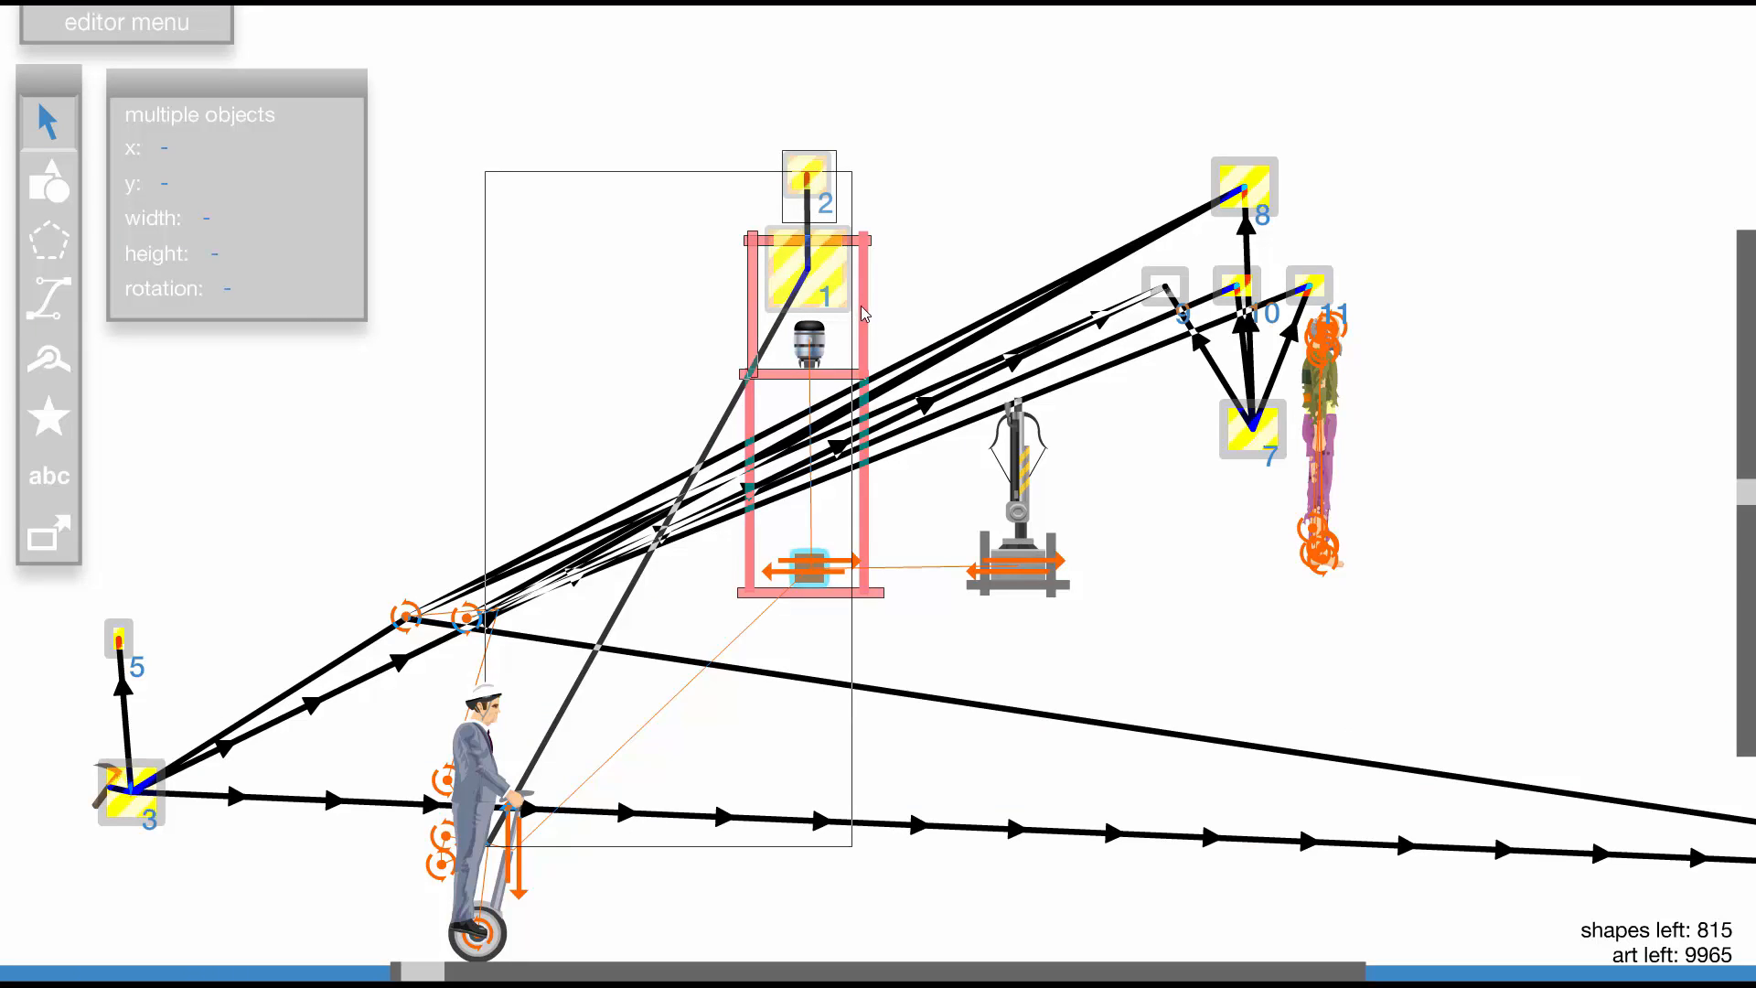
{"action": "left_click", "coordinate": [820, 563], "text": "shift"}
Test-run the level, driving back to pick up the pickaxe and using it on the grey block
{"action": "key", "text": "t"}
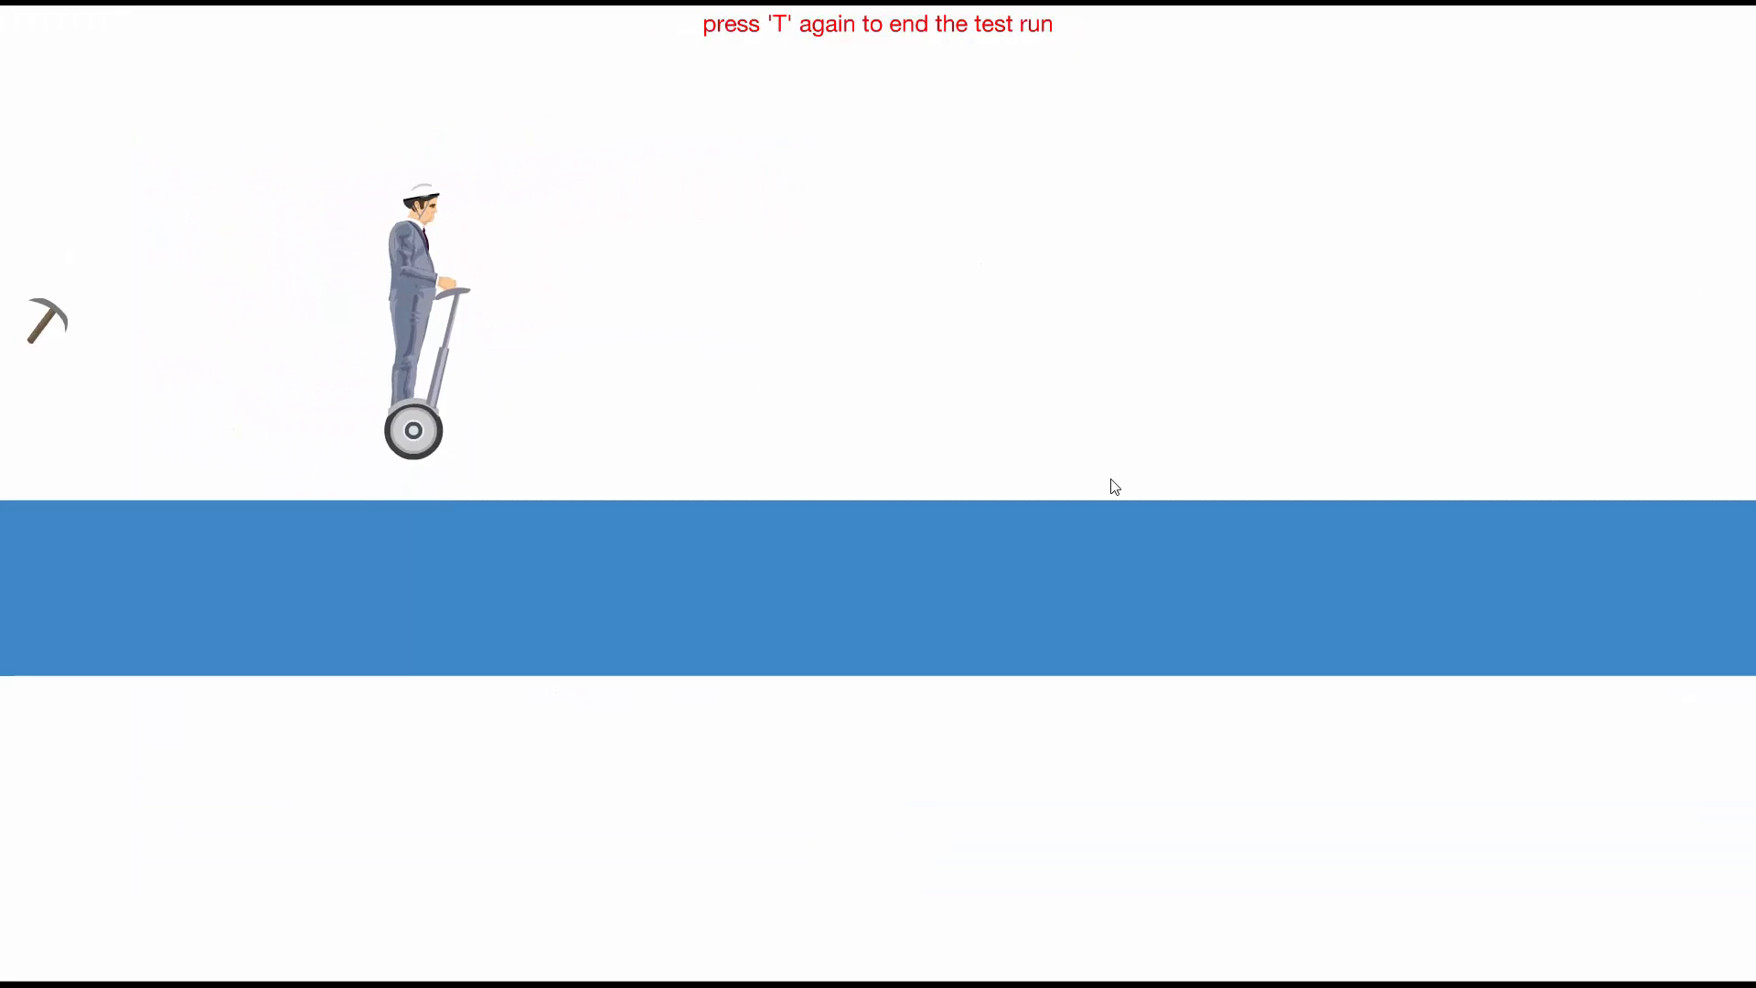
{"action": "key", "text": "Up"}
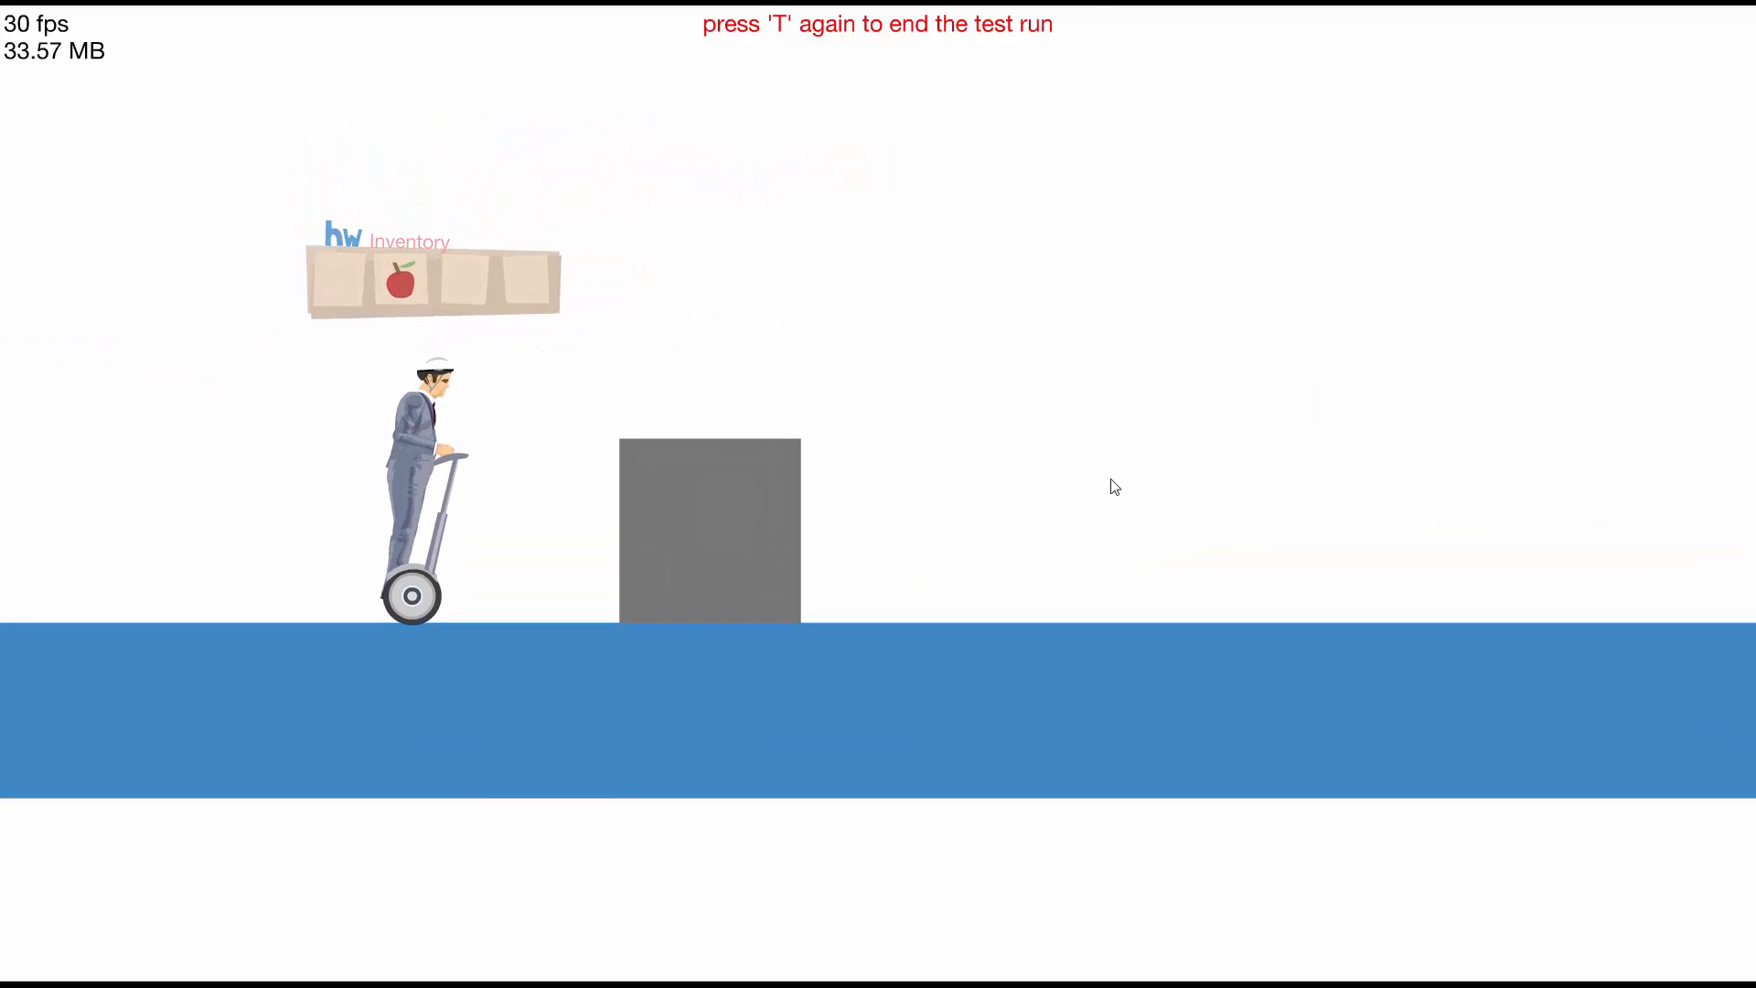
{"action": "key", "text": "Down"}
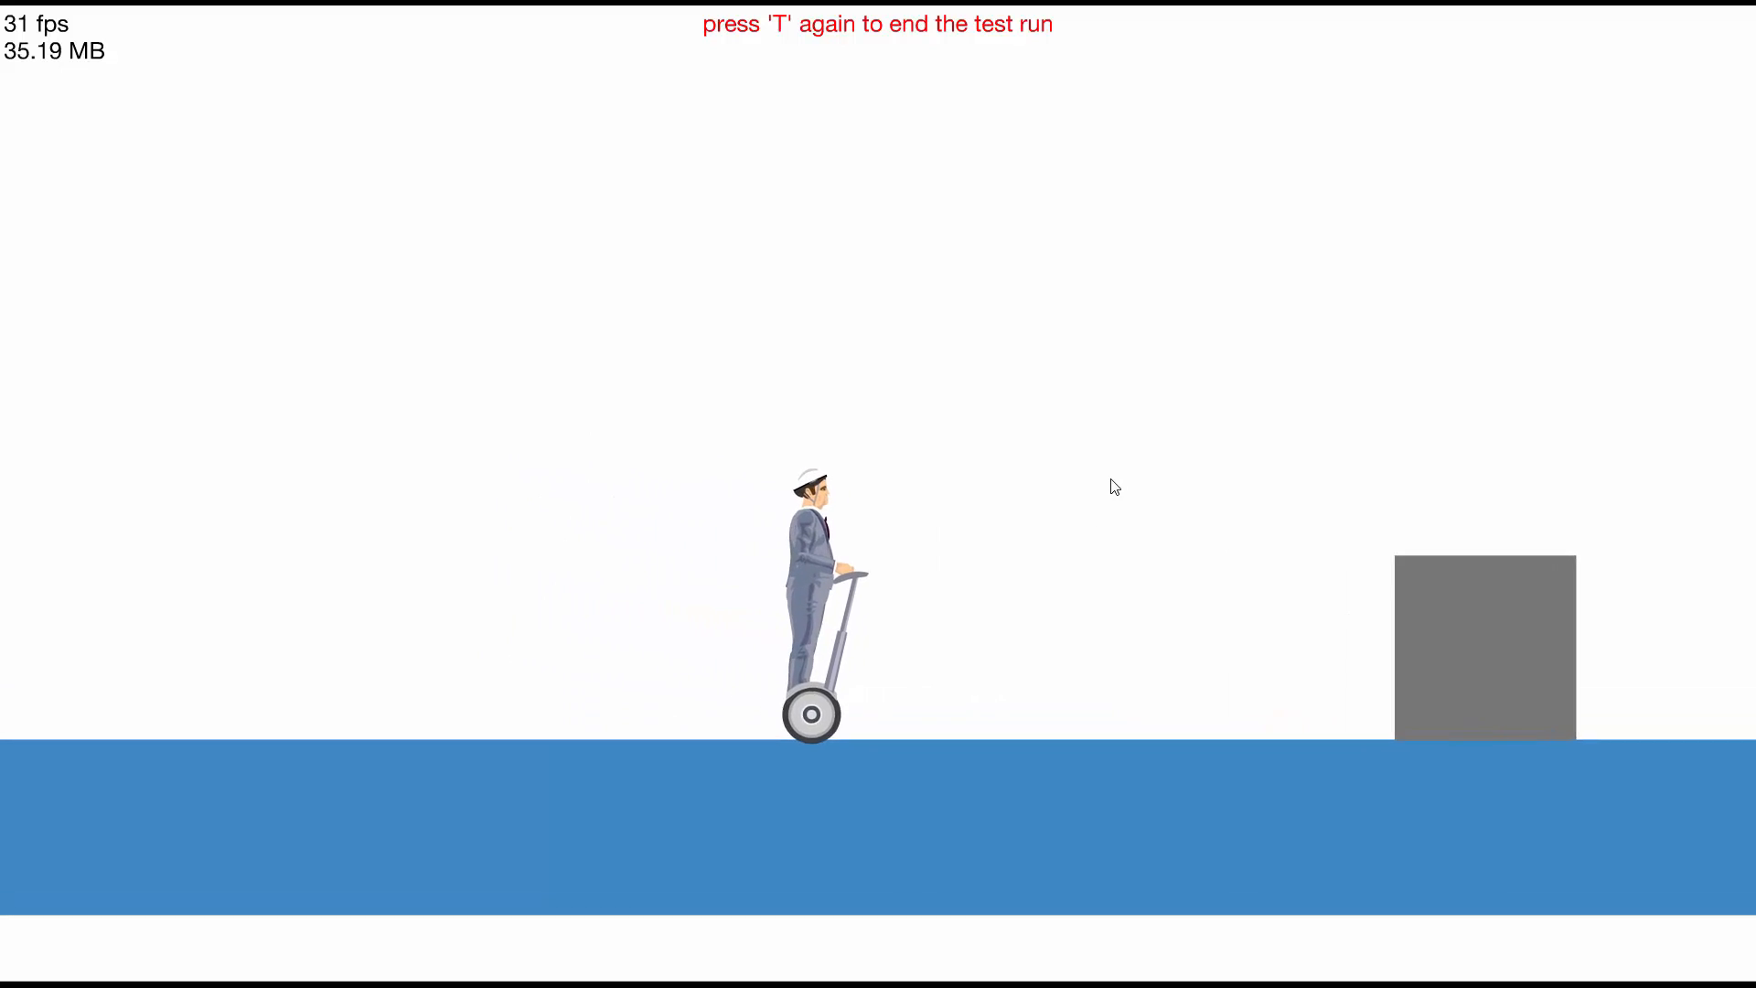
{"action": "key", "text": "Up"}
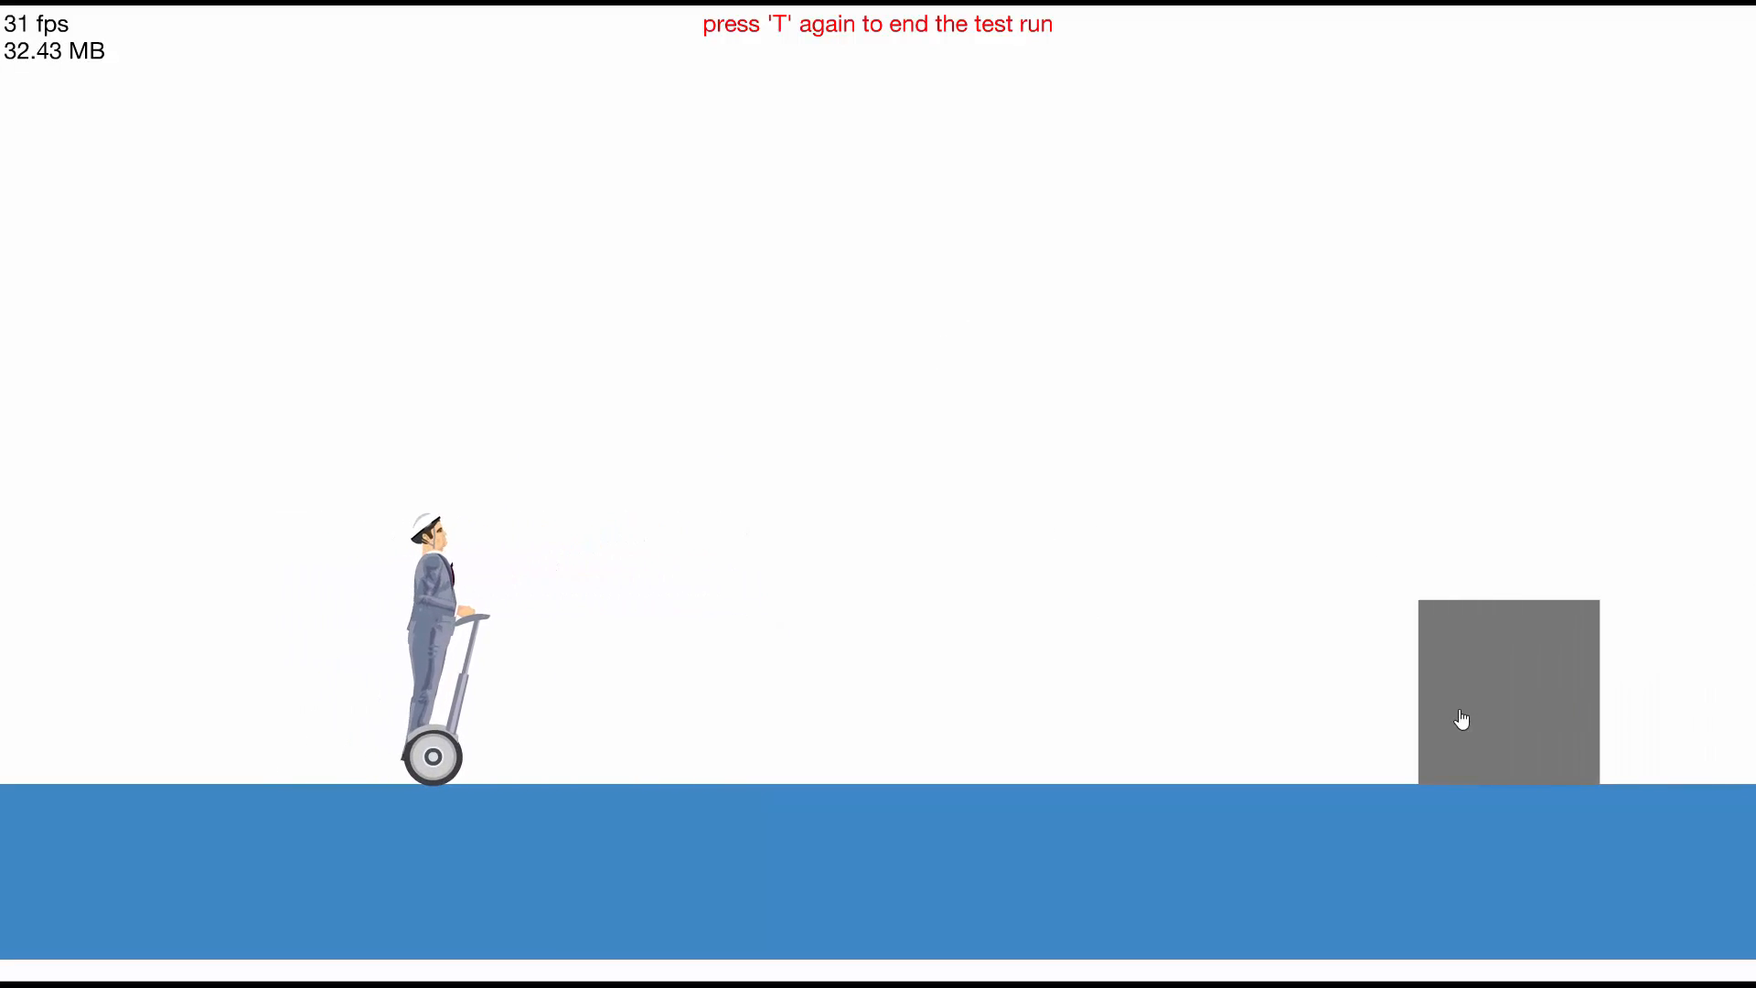
{"action": "left_click", "coordinate": [1461, 719]}
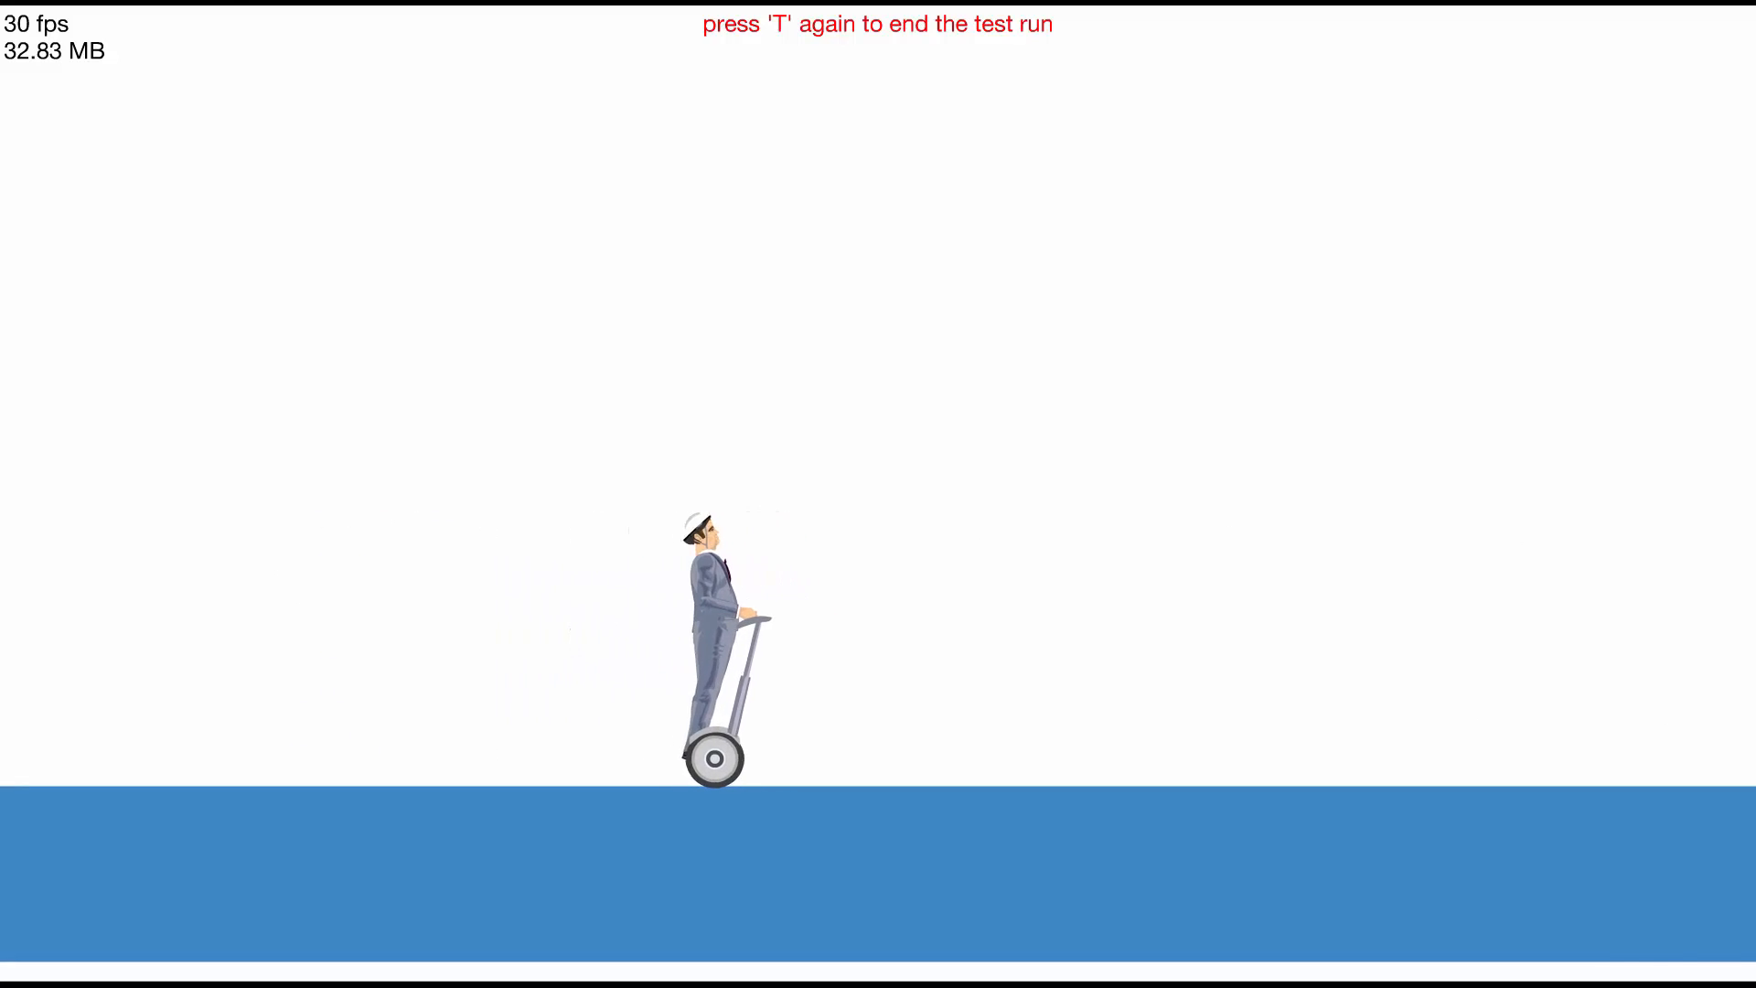
{"action": "key", "text": "t"}
Test-run the level again, showing the inventory before and after picking up the pickaxe
{"action": "left_click", "coordinate": [1338, 353]}
{"action": "key", "text": "t"}
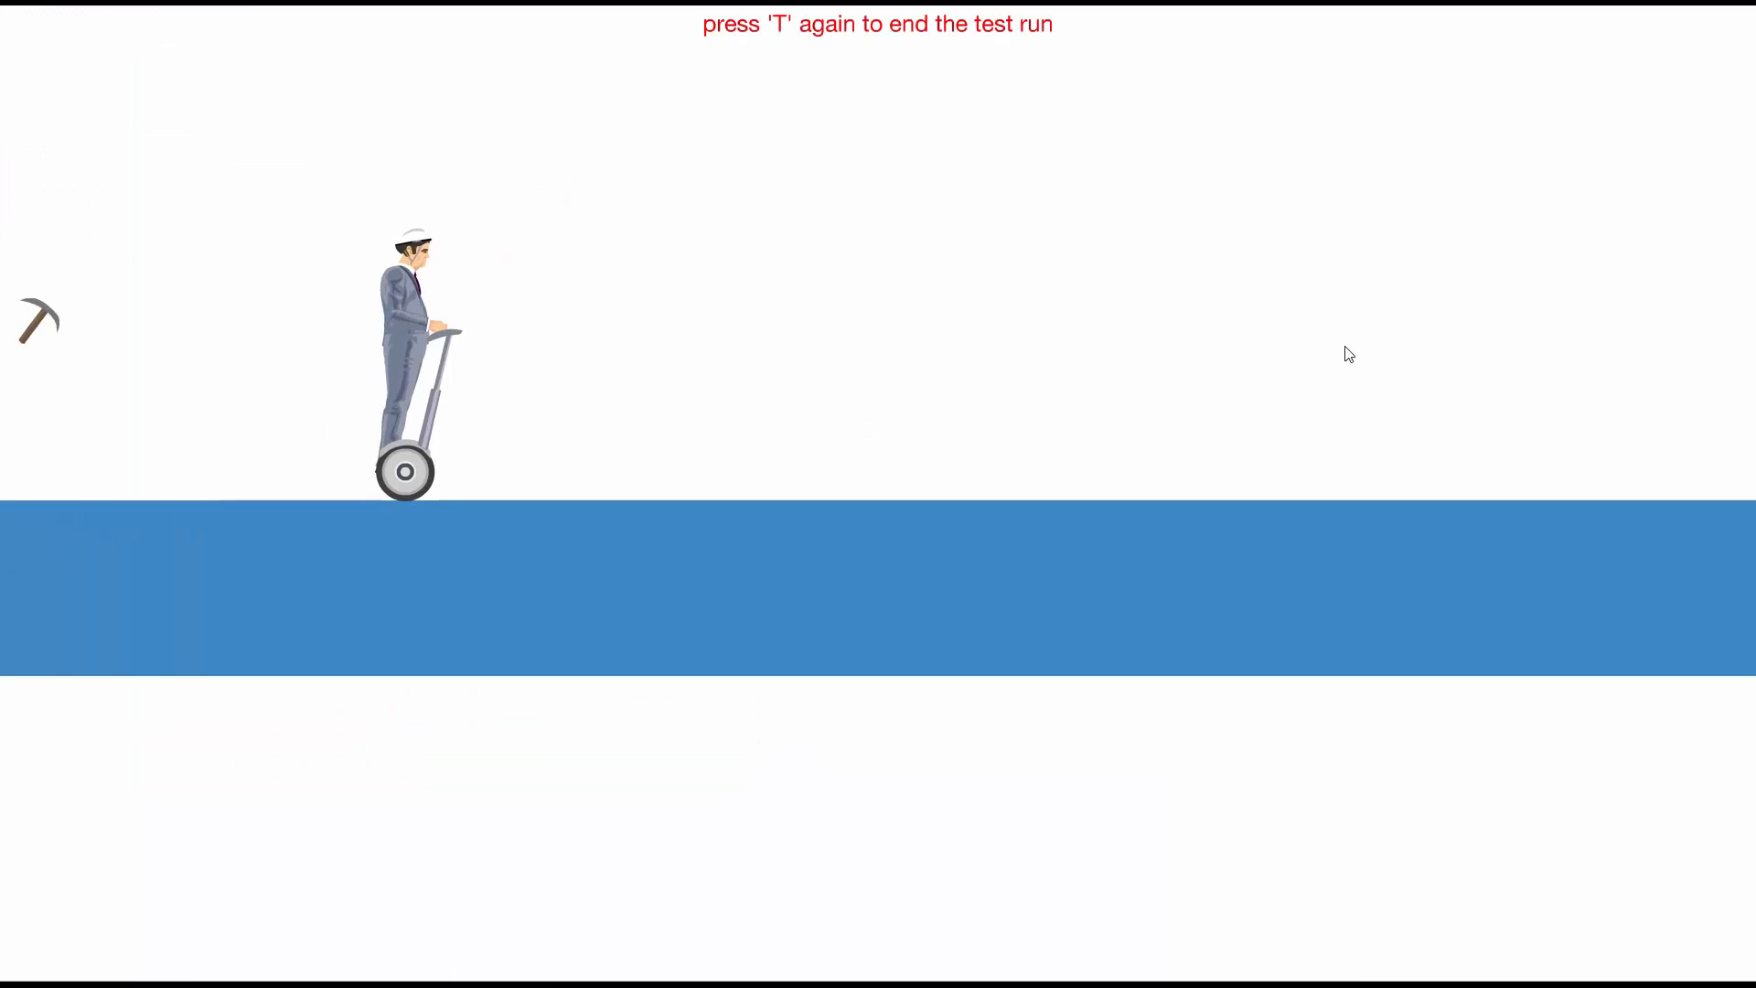
{"action": "key", "text": "space"}
{"action": "key", "text": "Up"}
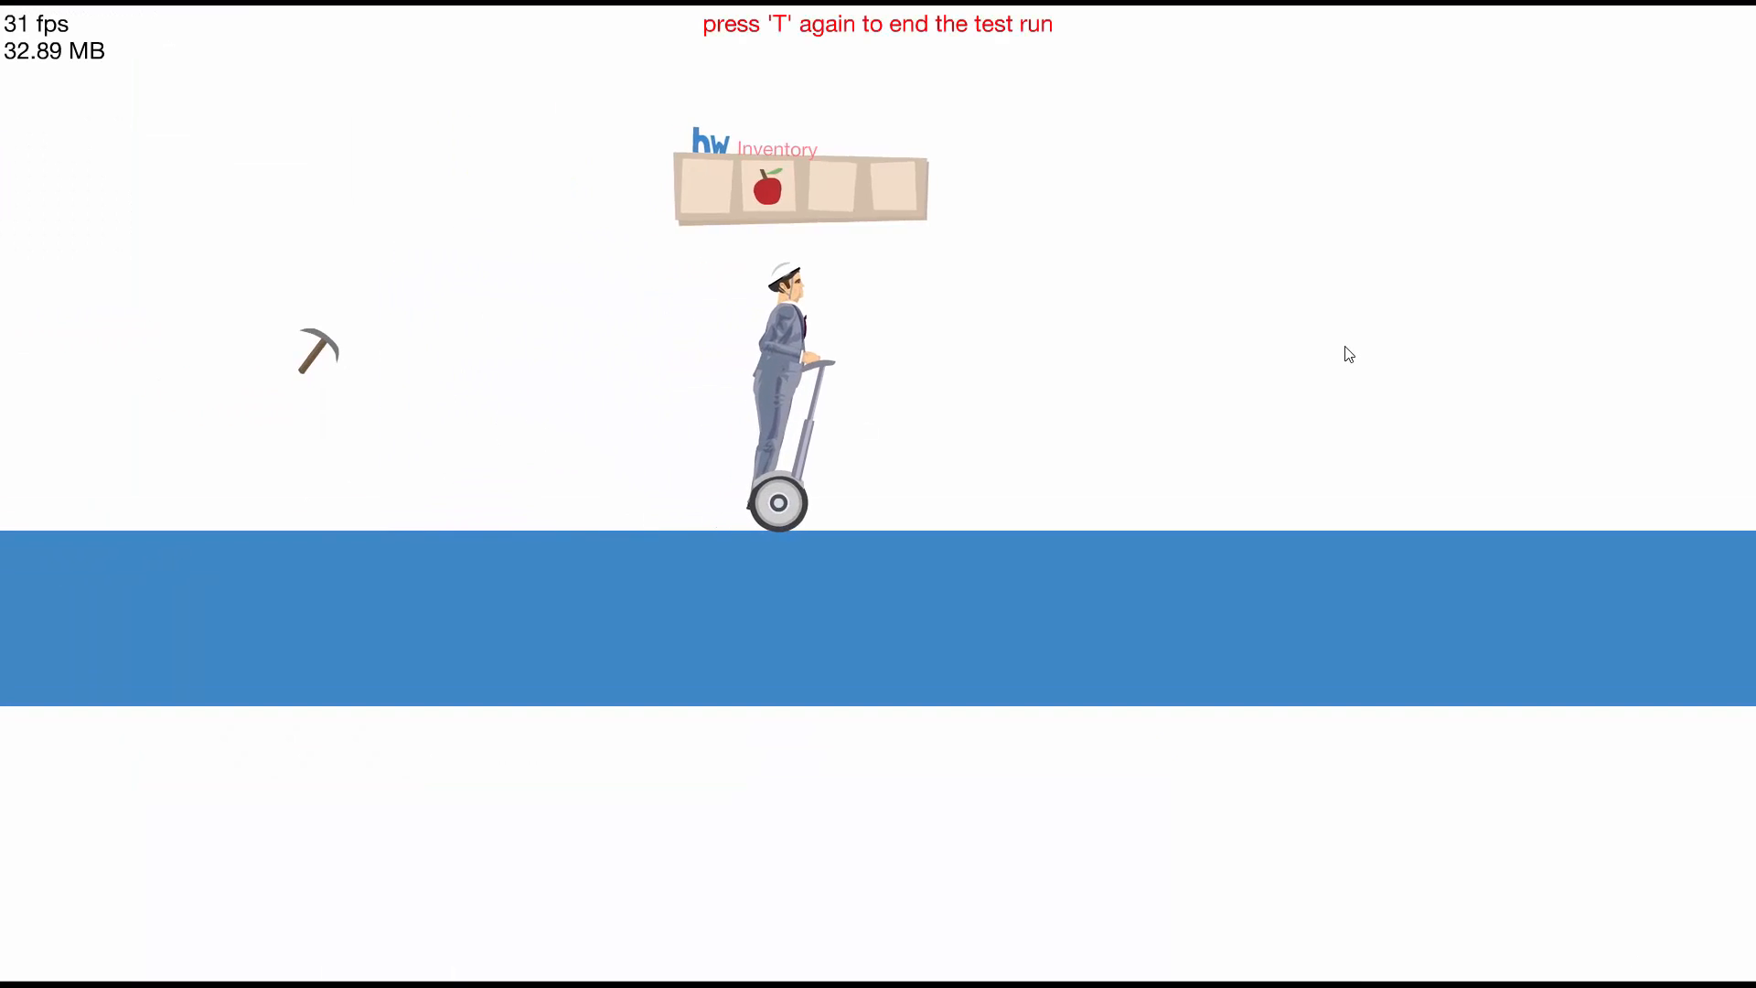
{"action": "key", "text": "Down"}
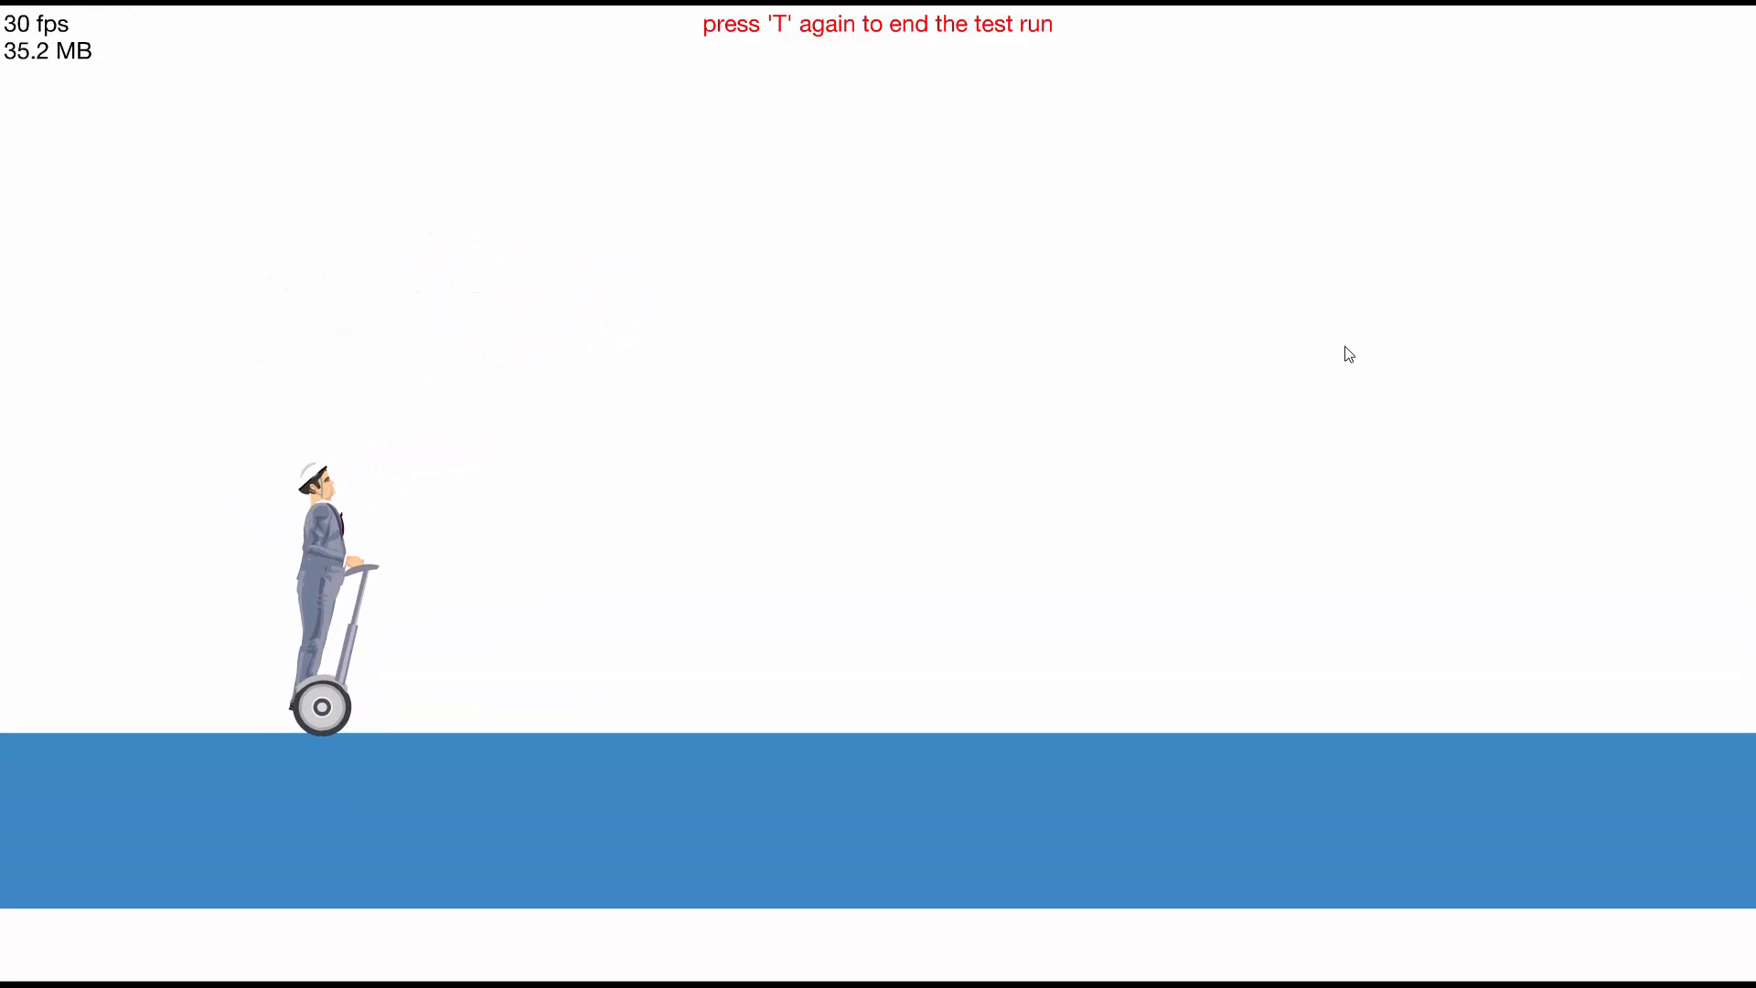
{"action": "key", "text": "Up"}
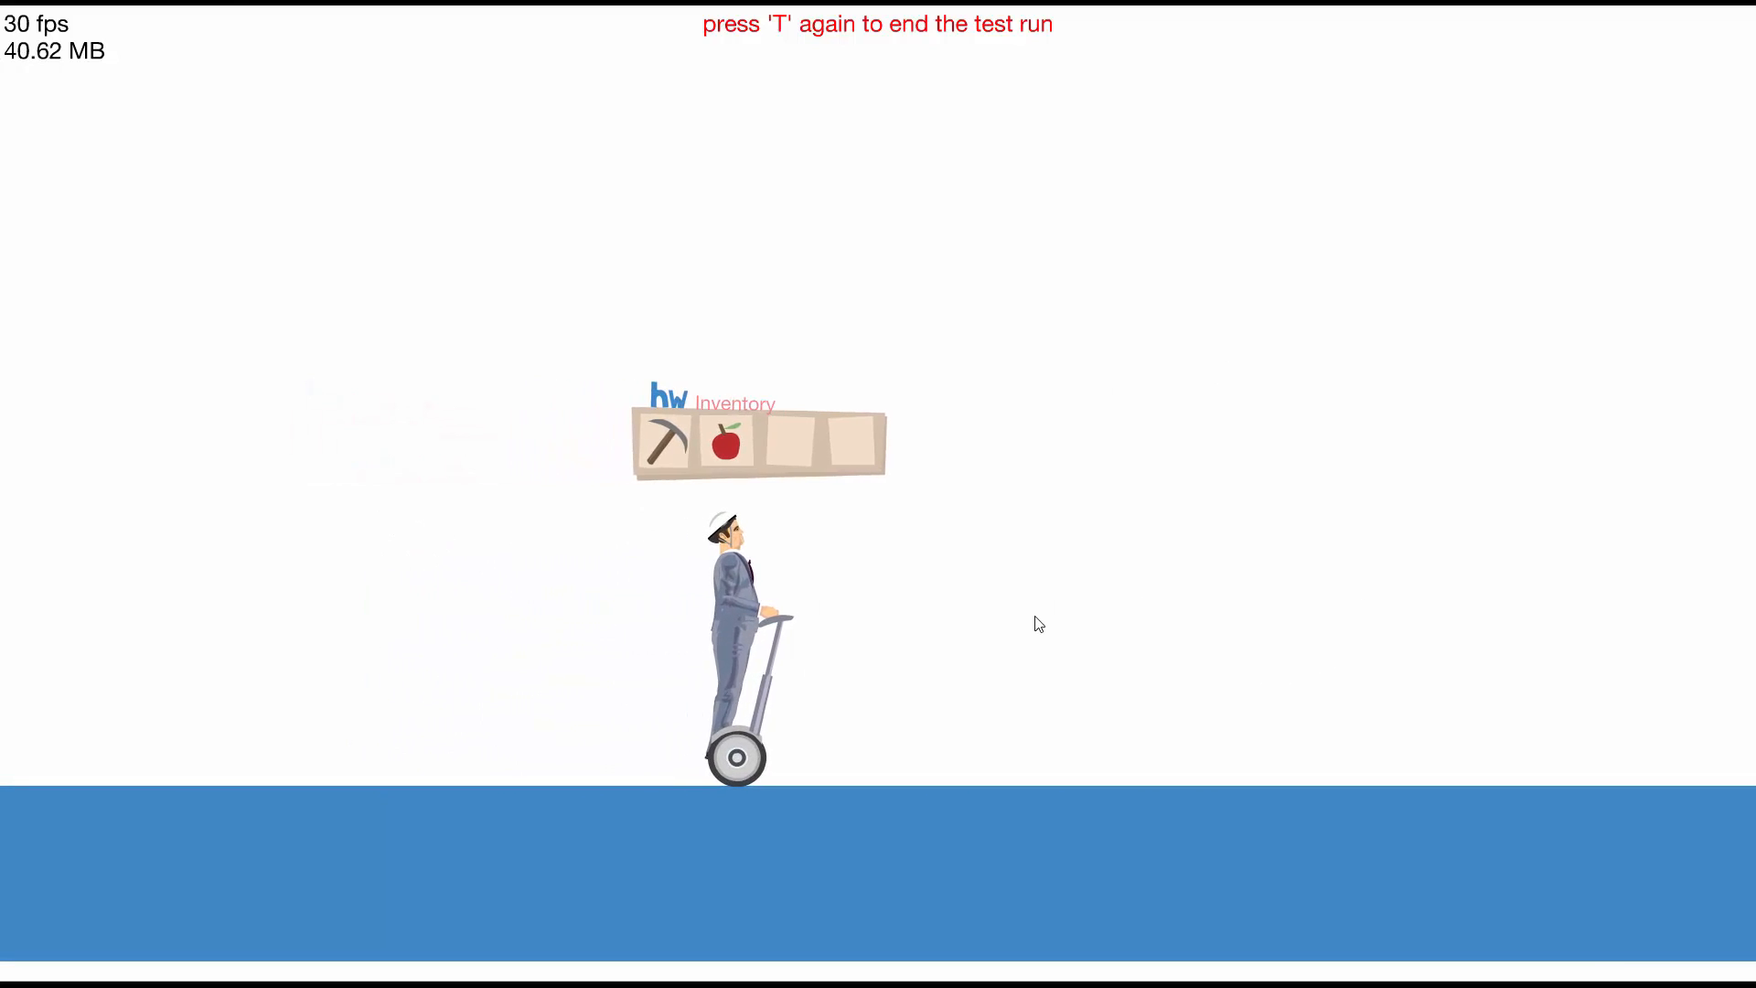
{"action": "key", "text": "t"}
Add trigger 9 as a target of the grey block's trigger 4 and set trigger 4's action on it to disable
{"action": "left_click", "coordinate": [773, 694]}
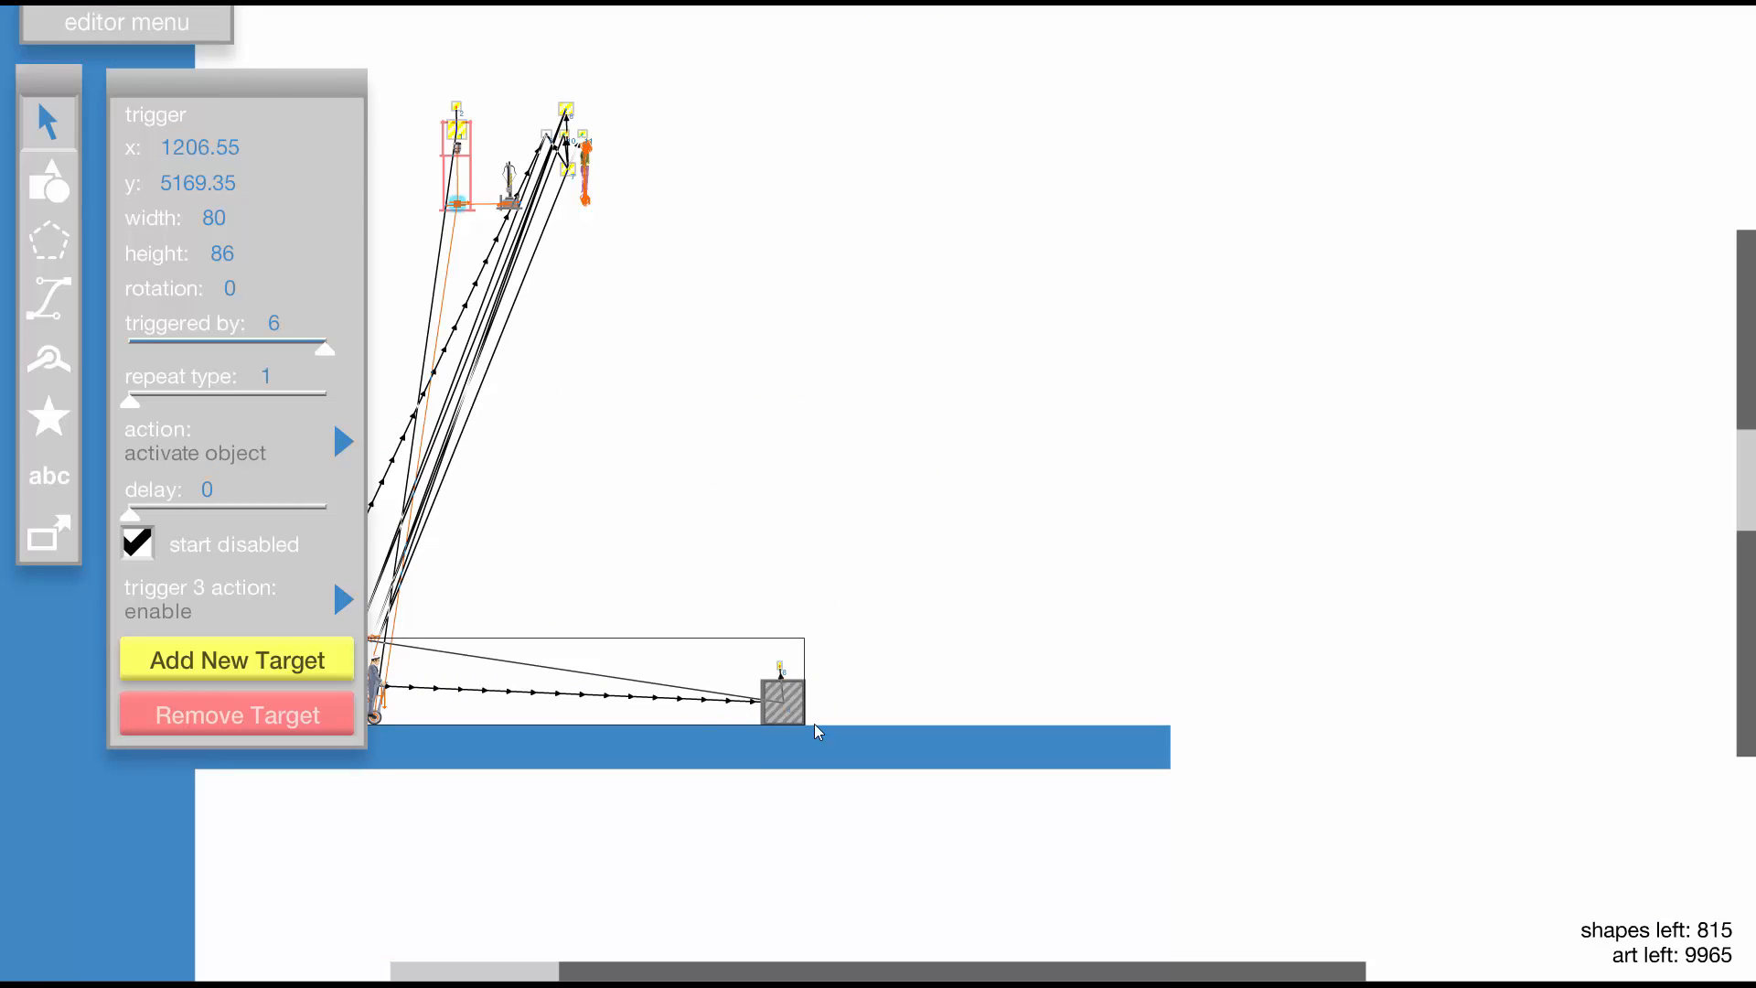
{"action": "left_click", "coordinate": [295, 666]}
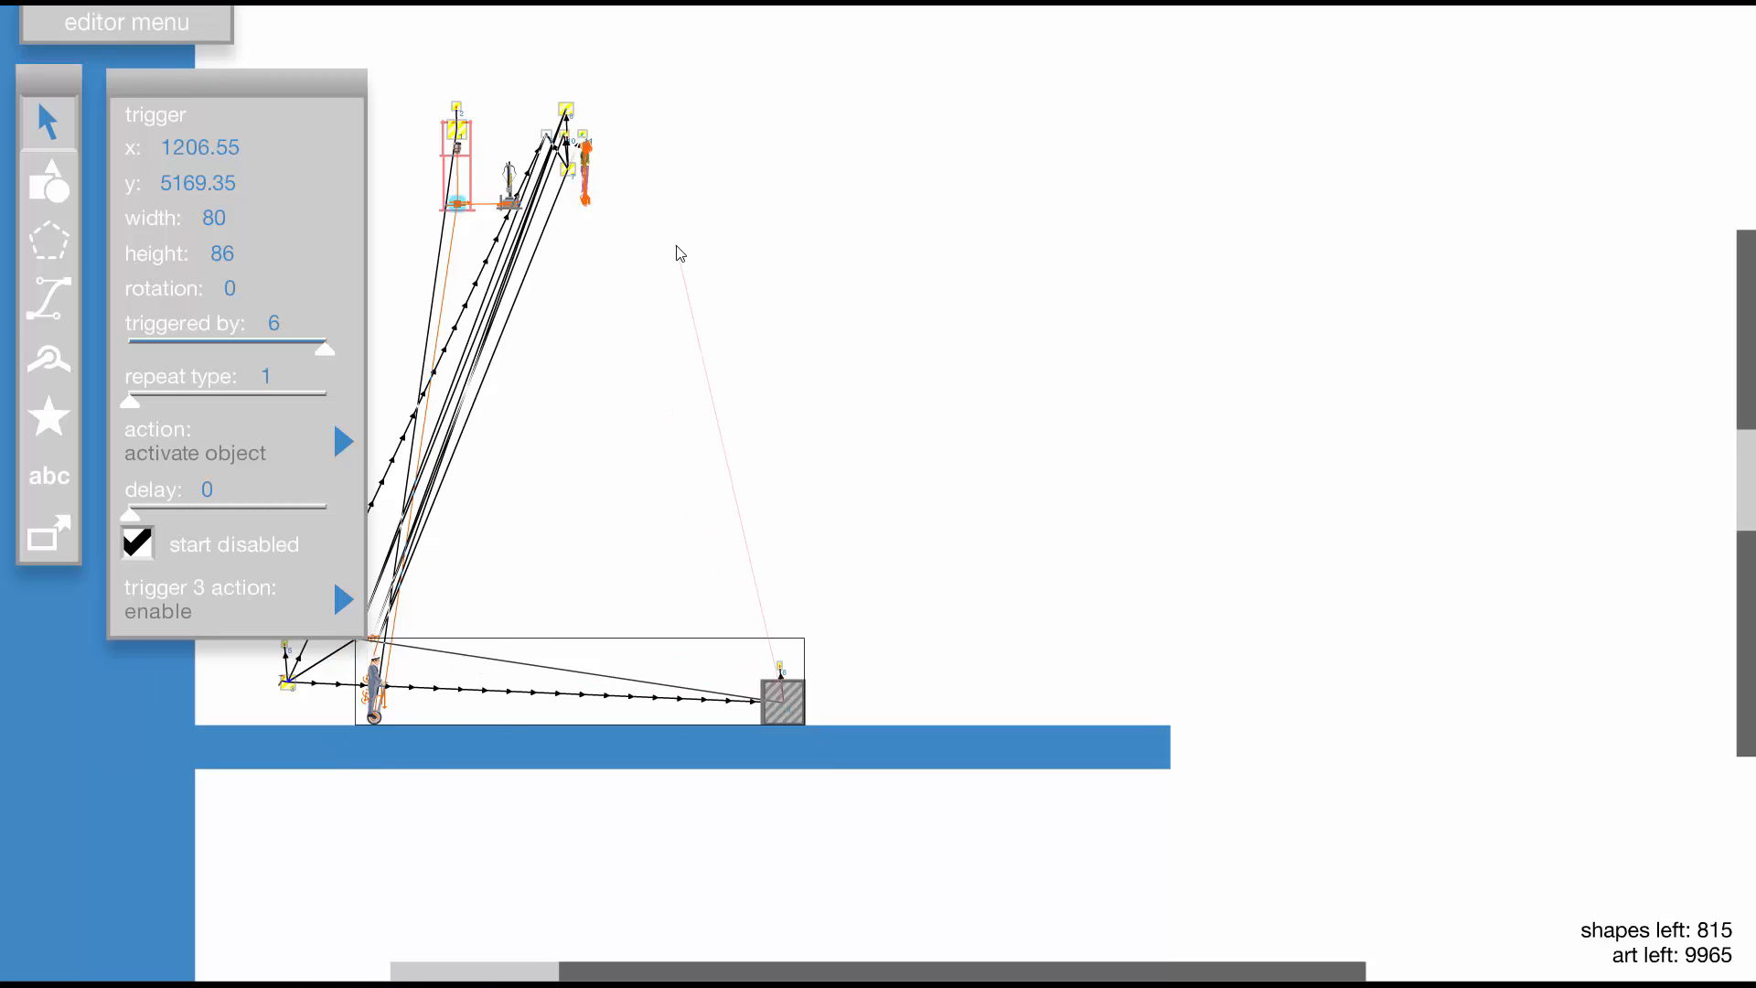
{"action": "scroll", "coordinate": [680, 254], "scroll_direction": "up", "scroll_amount": 2}
{"action": "left_click", "coordinate": [618, 272]}
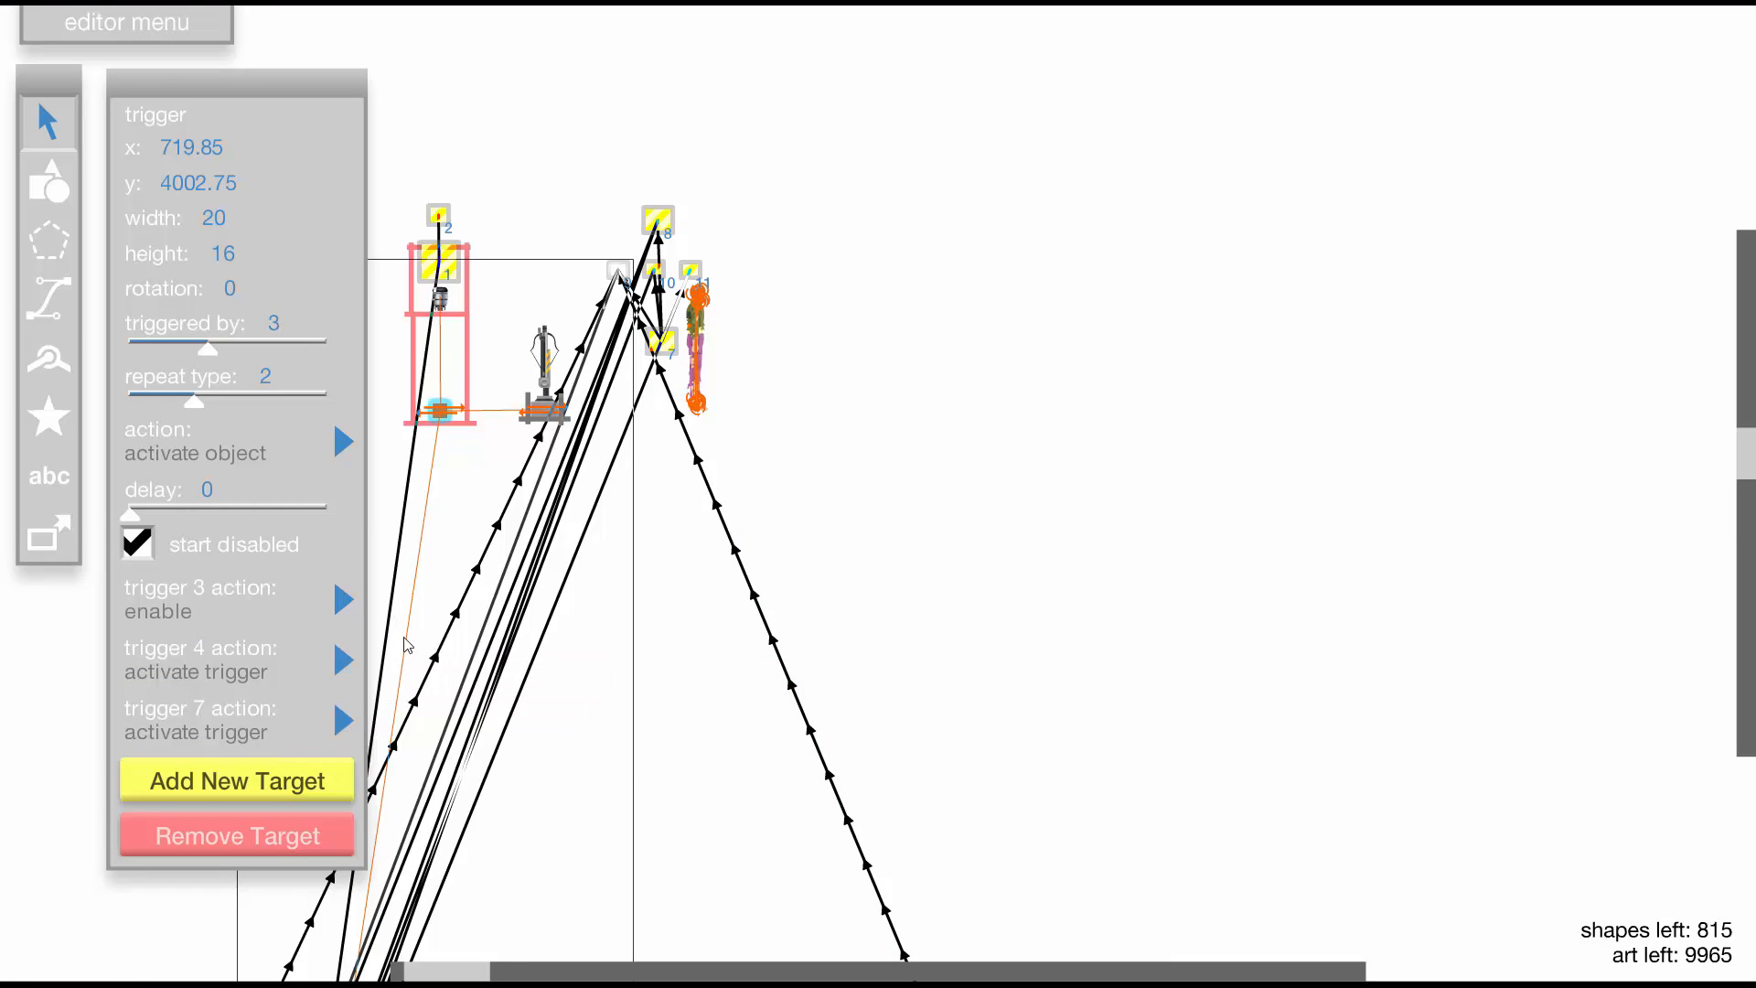
{"action": "left_click", "coordinate": [341, 727]}
{"action": "left_click", "coordinate": [424, 668]}
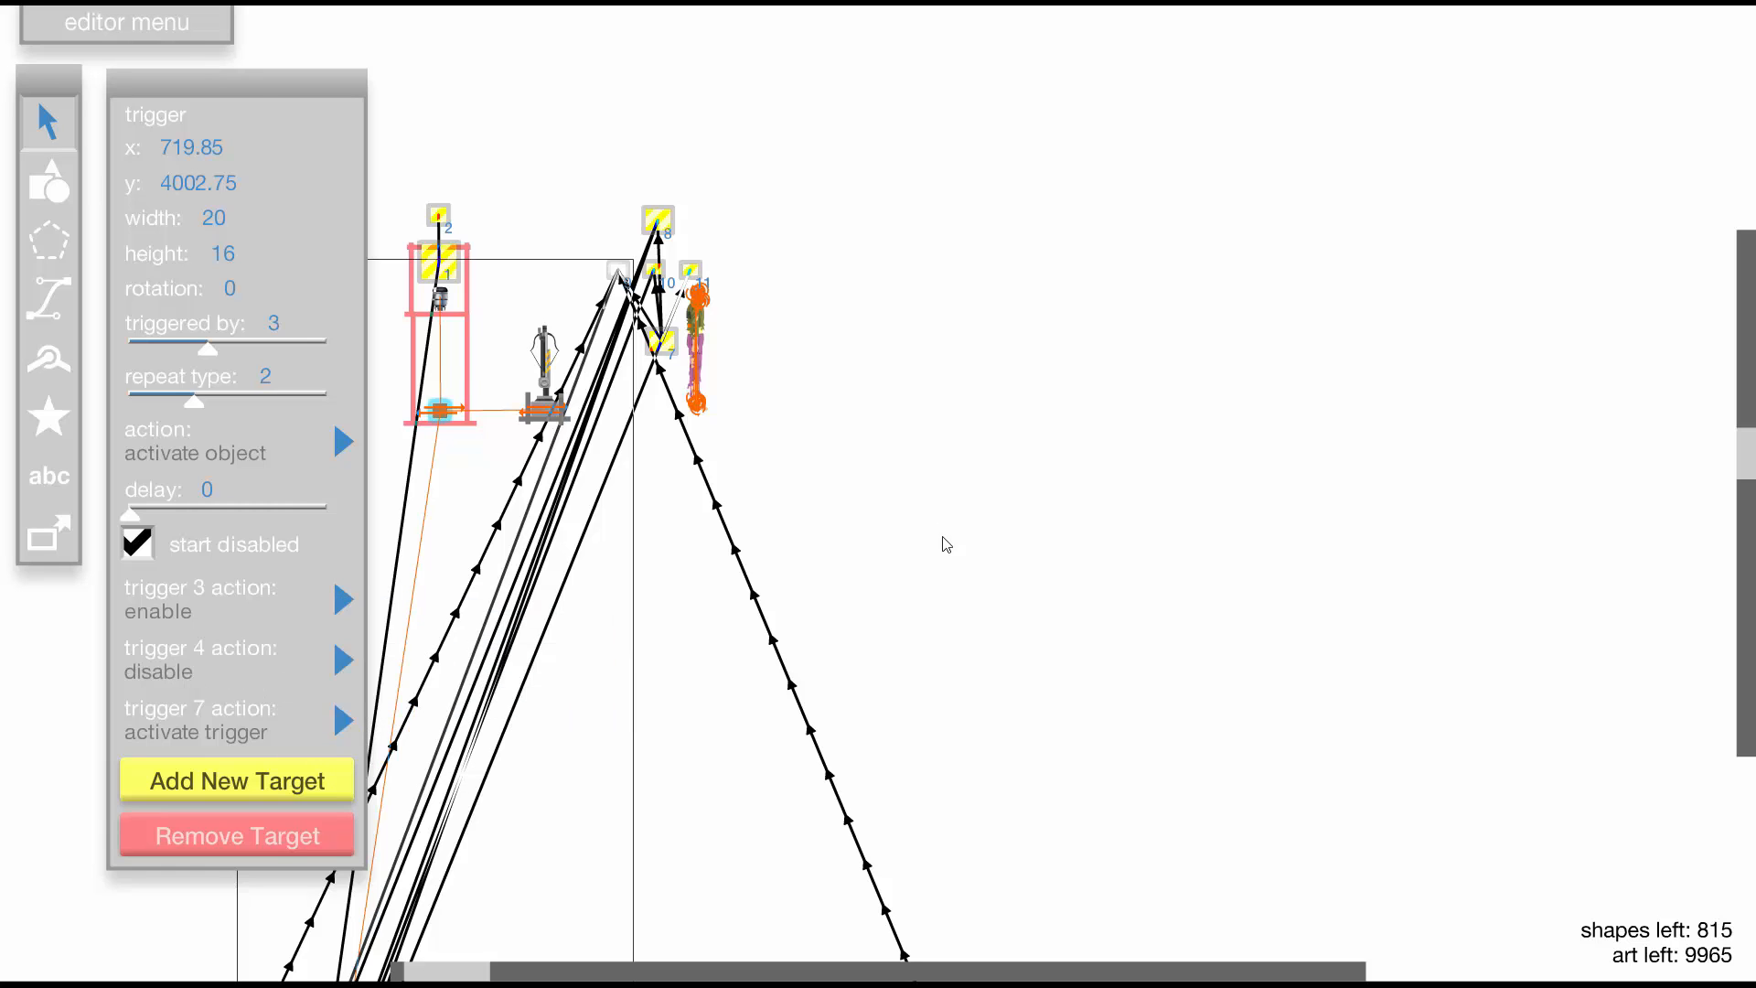
Test-run the level, toggling the inventory after picking up the pickaxe and again after removing the grey block
{"action": "key", "text": "t"}
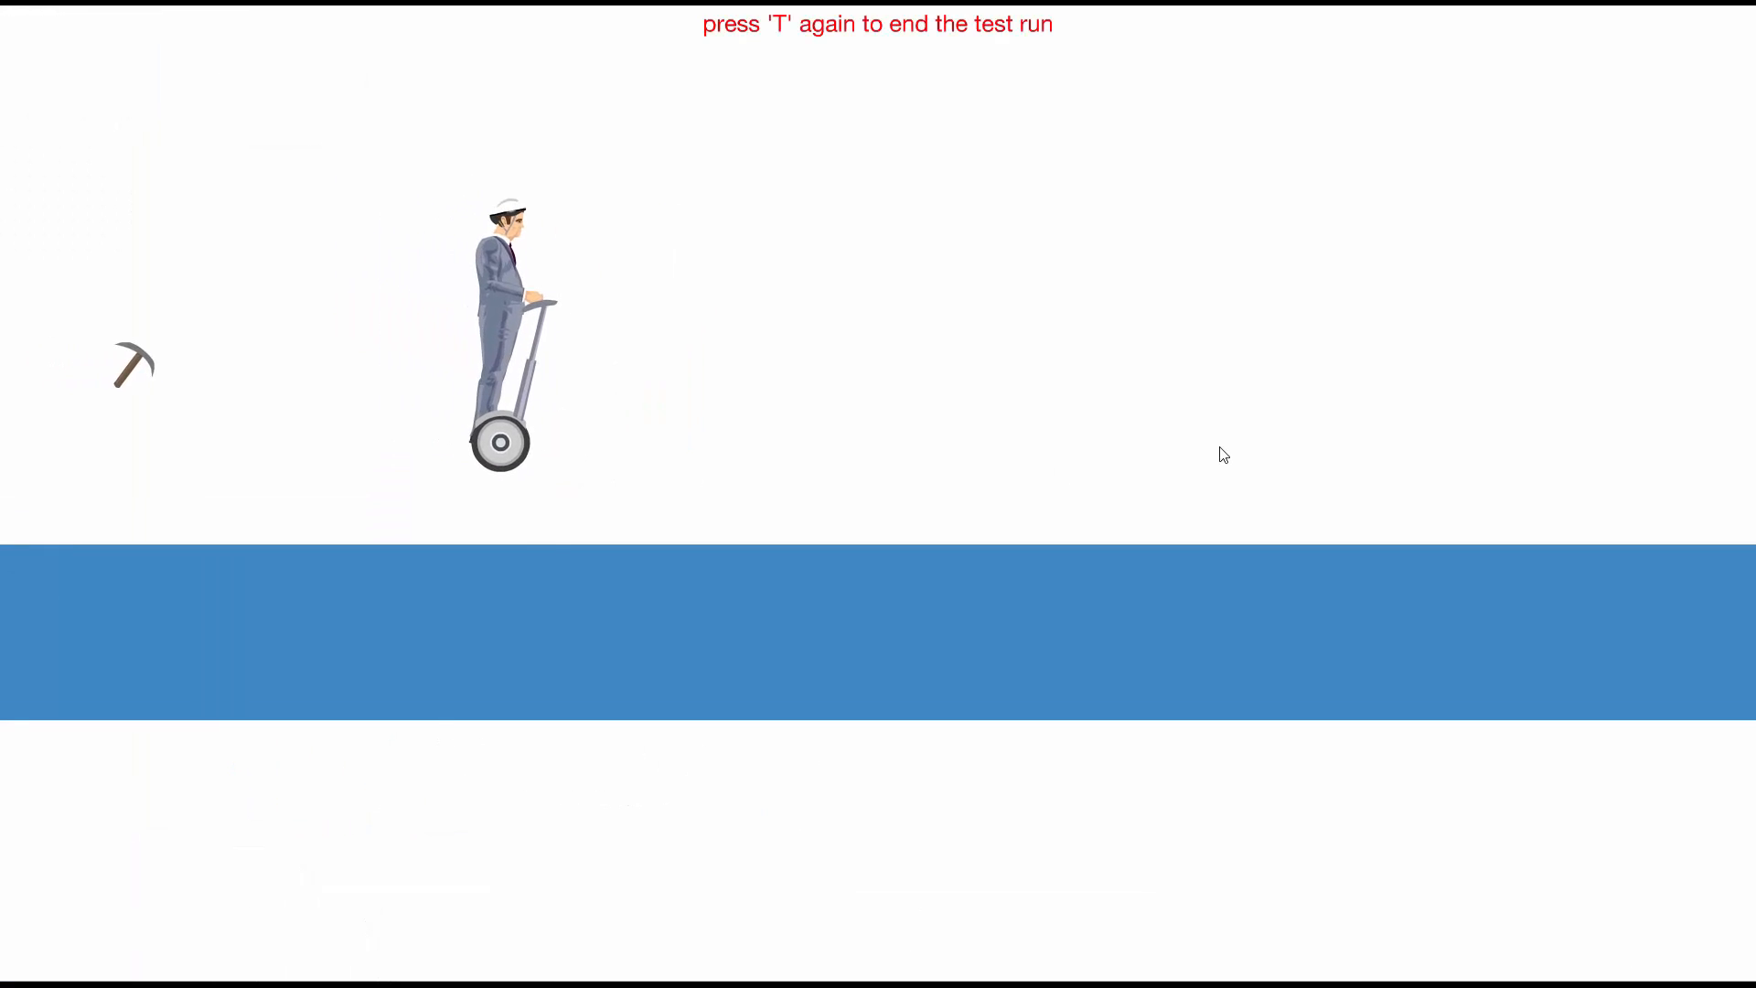
{"action": "key", "text": "Down"}
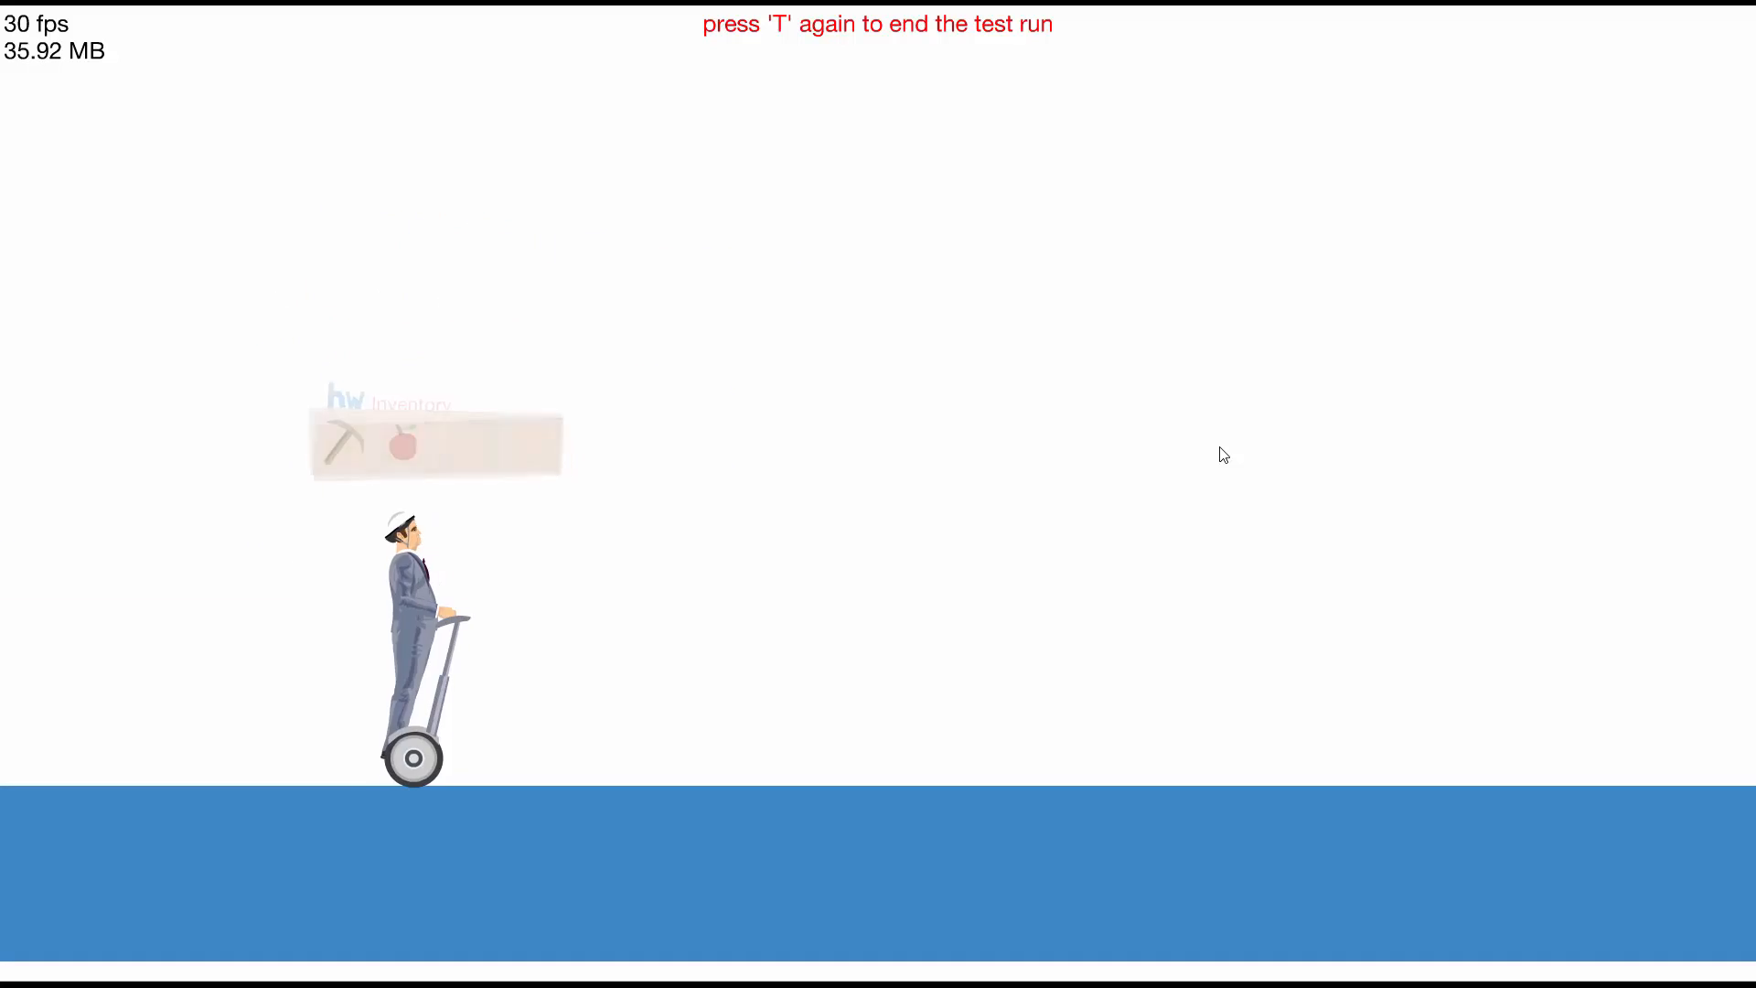
{"action": "key", "text": "Up"}
{"action": "key", "text": "Down"}
{"action": "key", "text": "Up"}
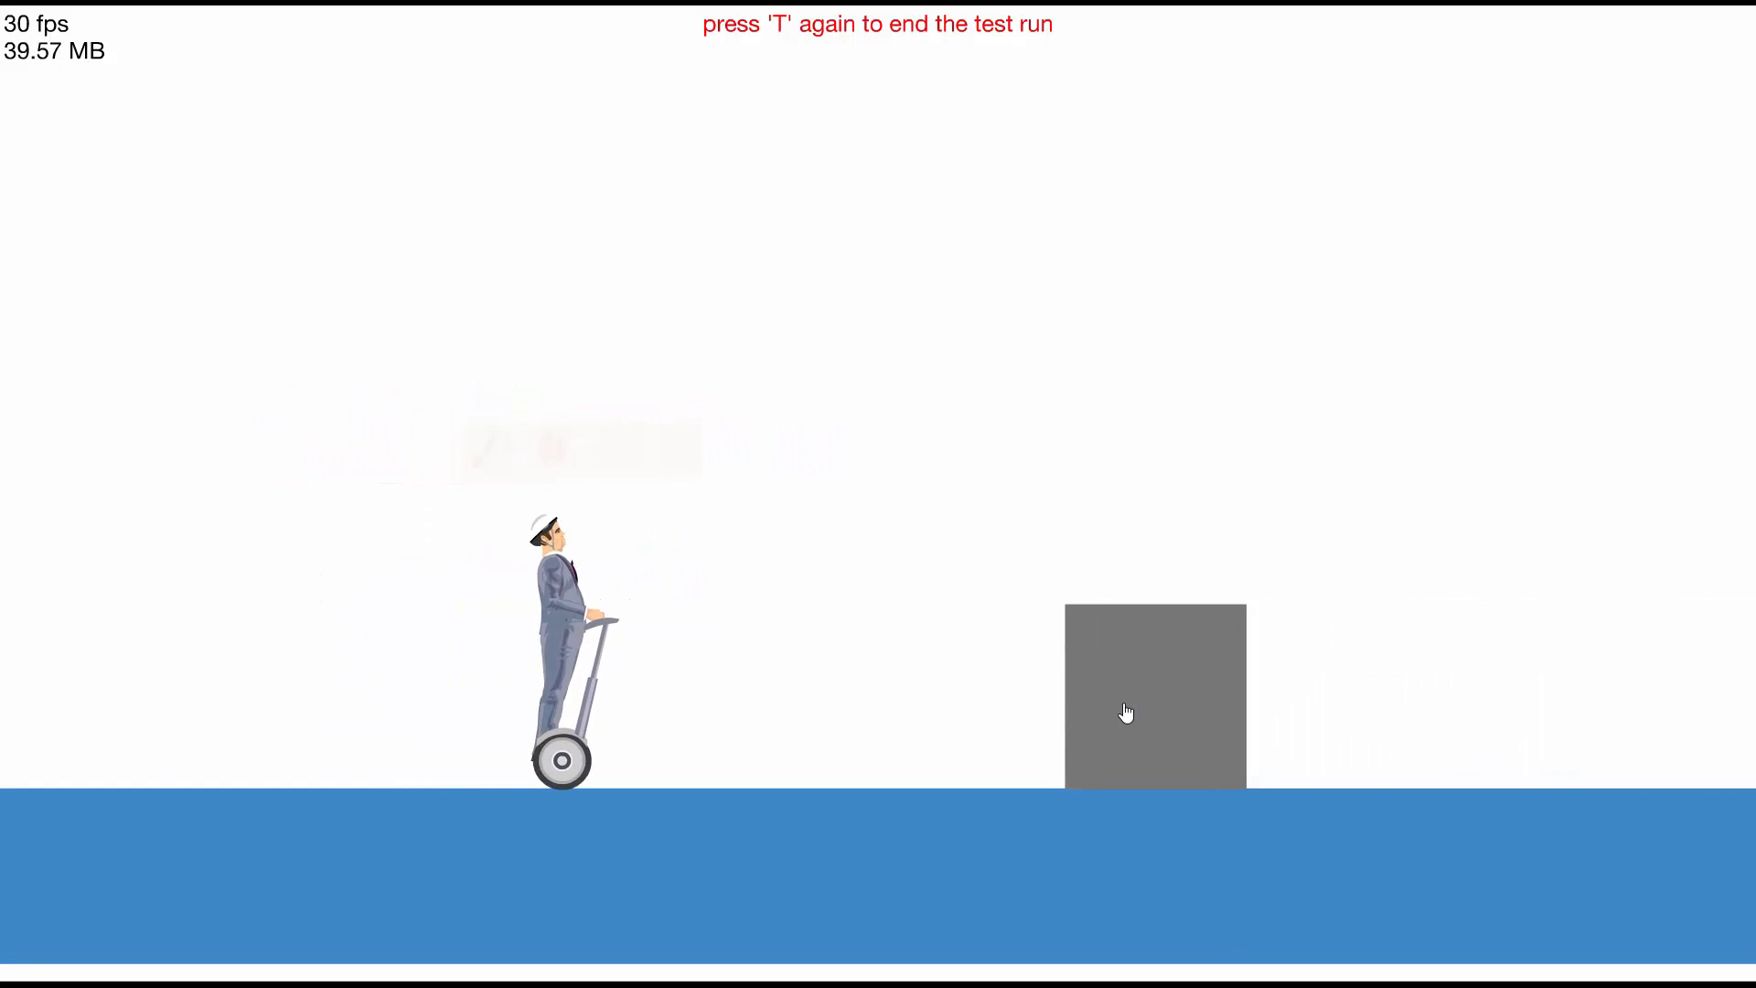
{"action": "left_click", "coordinate": [1132, 718]}
{"action": "key", "text": "Down"}
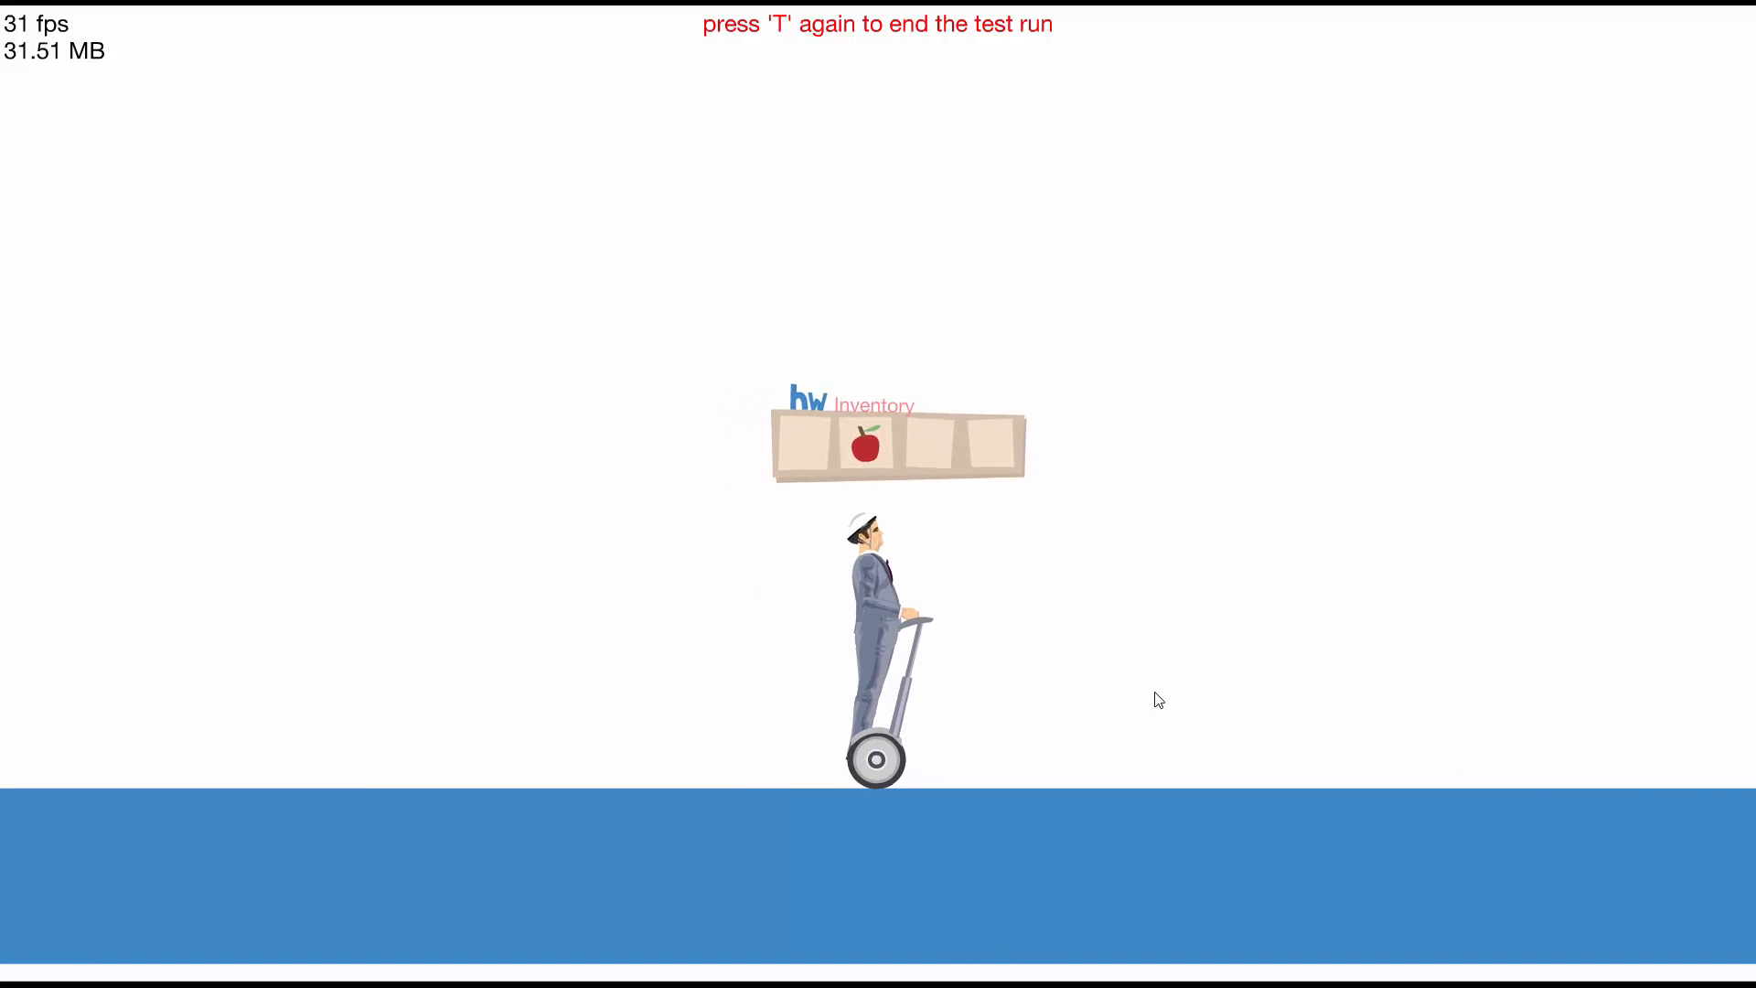
{"action": "key", "text": "Up"}
{"action": "key", "text": "t"}
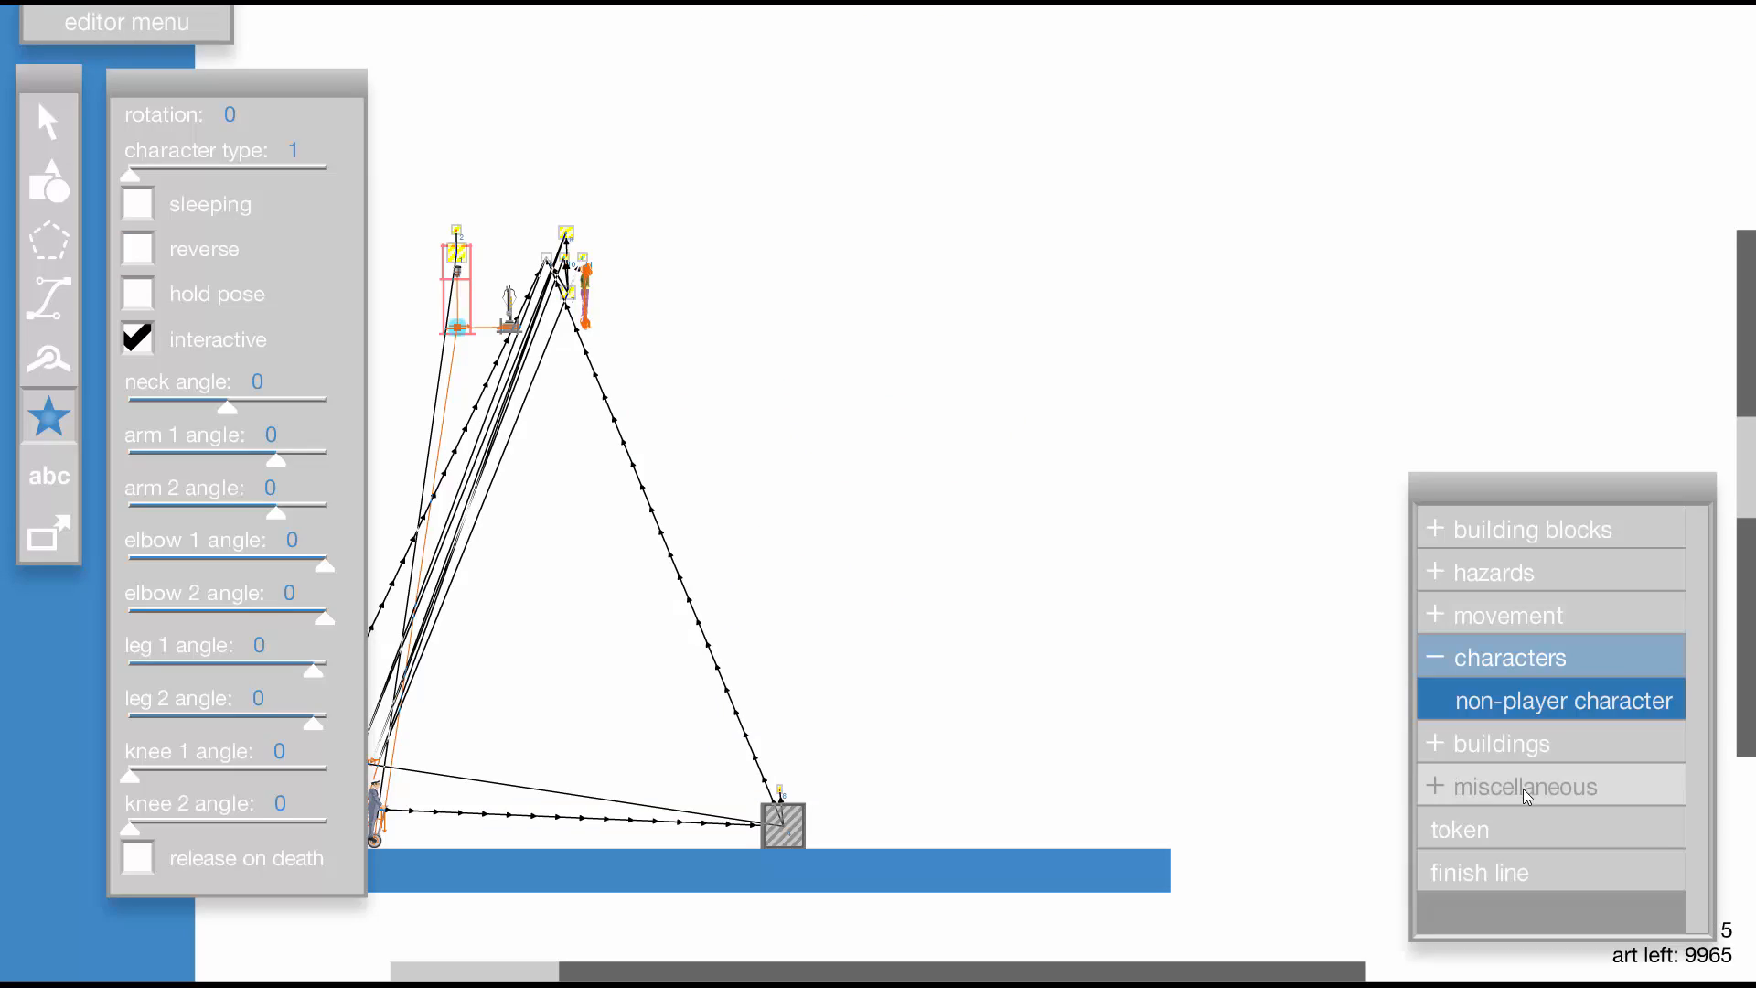
Place a finish line at the far end of the blue platform and test-run the level, collecting the pickaxe and using it on the block
{"action": "left_click", "coordinate": [1551, 872]}
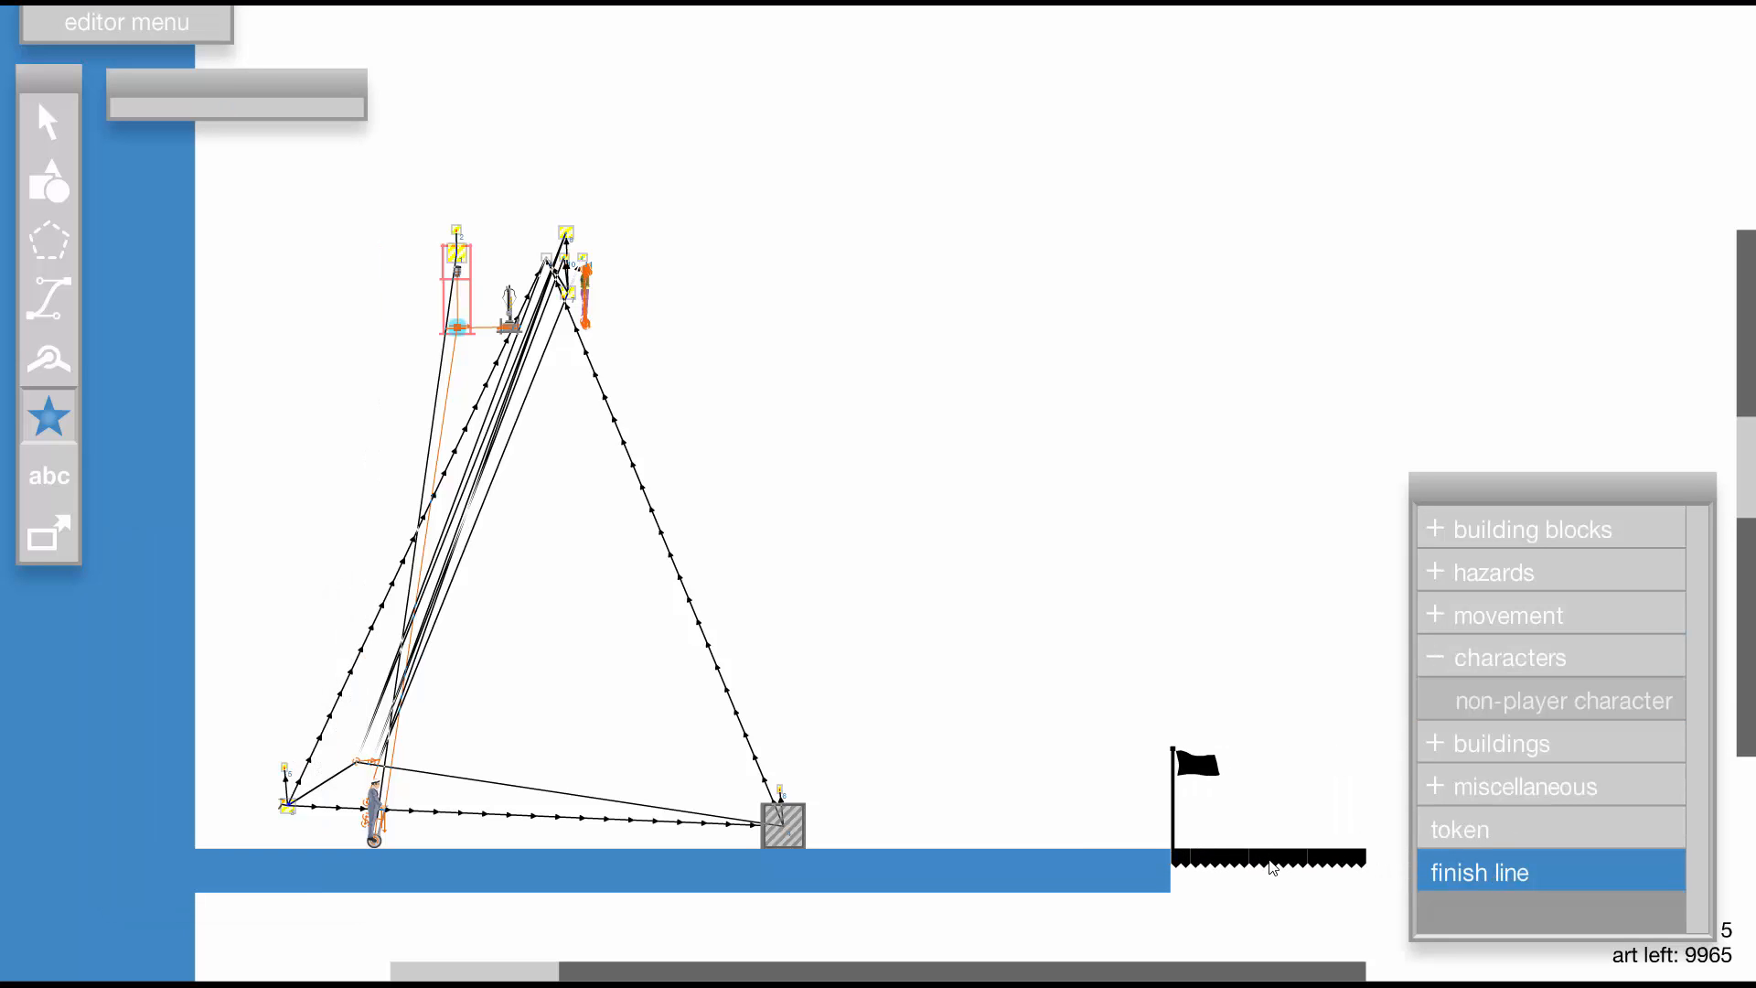
{"action": "left_click", "coordinate": [1272, 868]}
{"action": "key", "text": "t"}
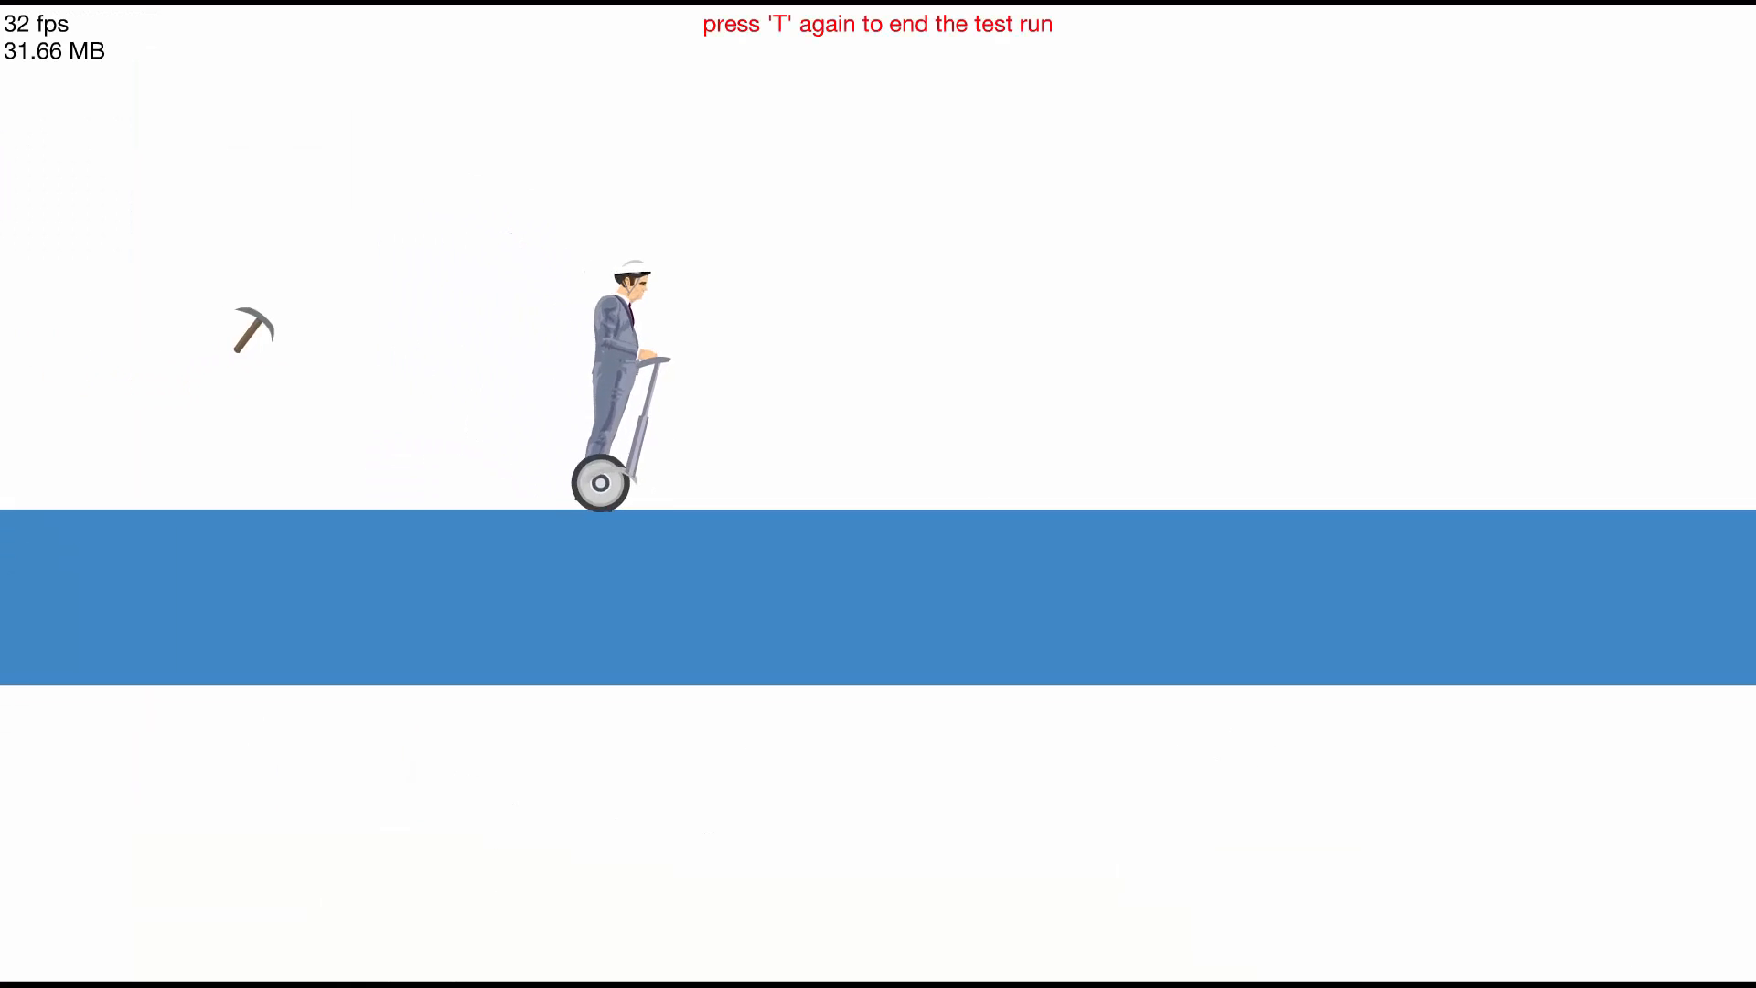
{"action": "key", "text": "Down"}
{"action": "key", "text": "Up"}
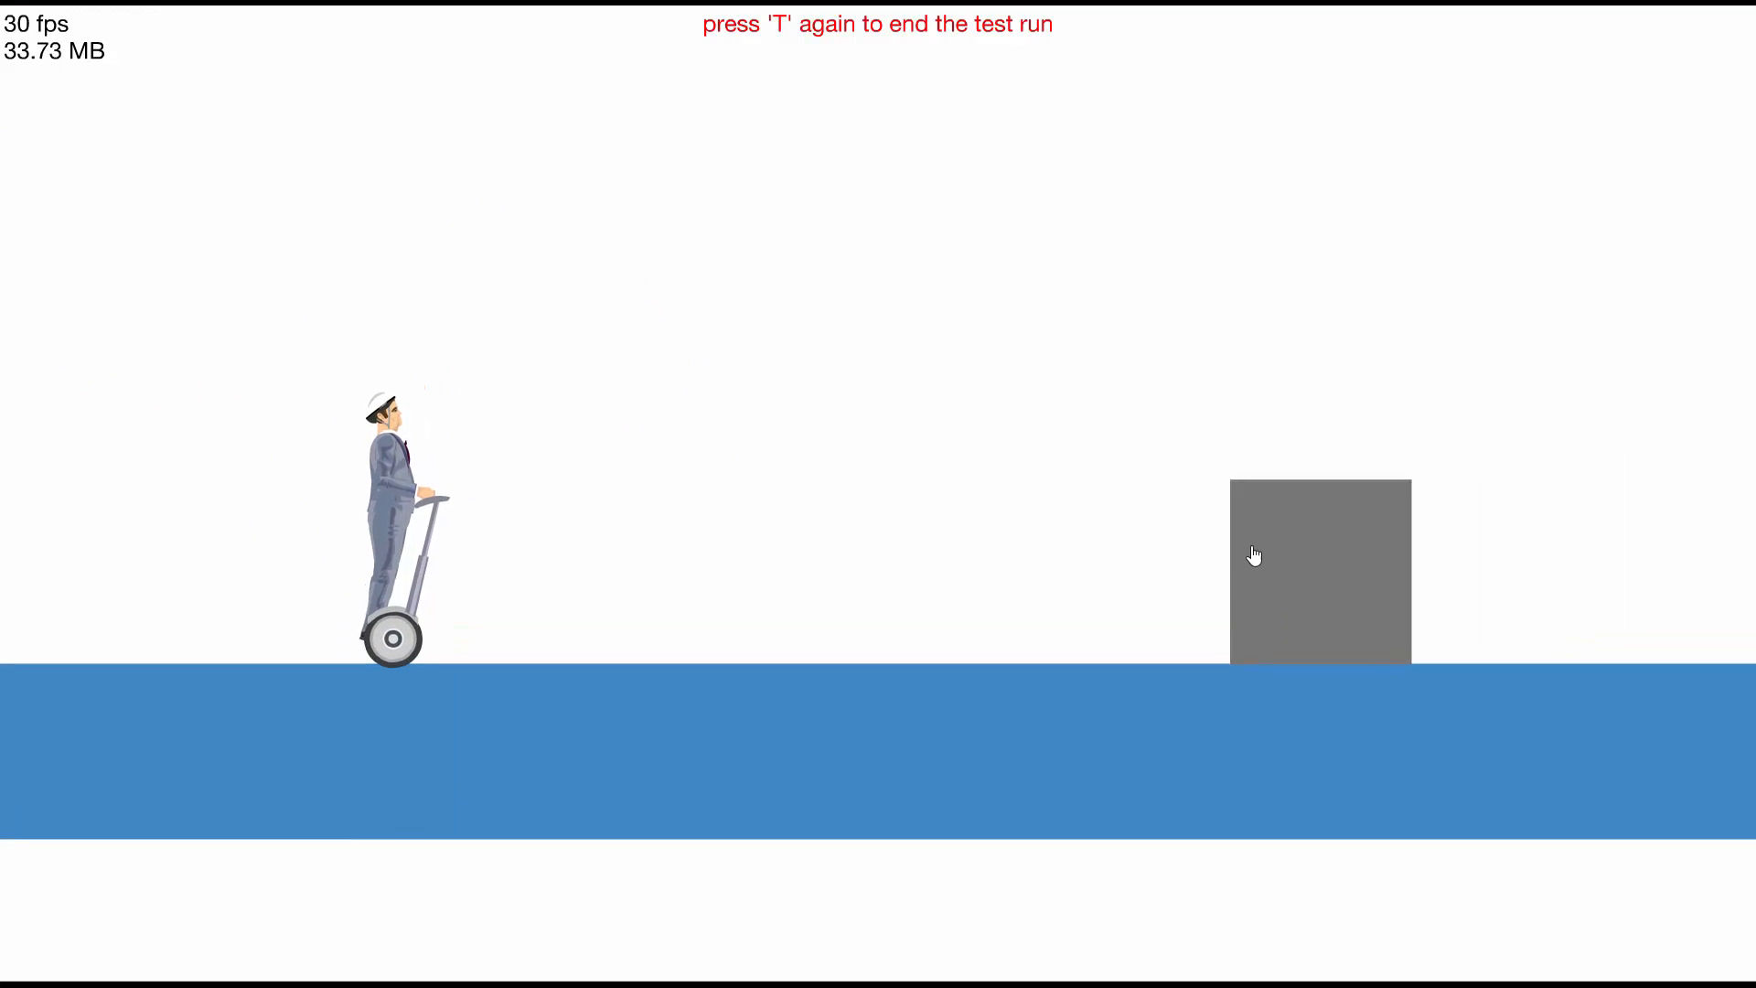
{"action": "left_click", "coordinate": [1111, 603]}
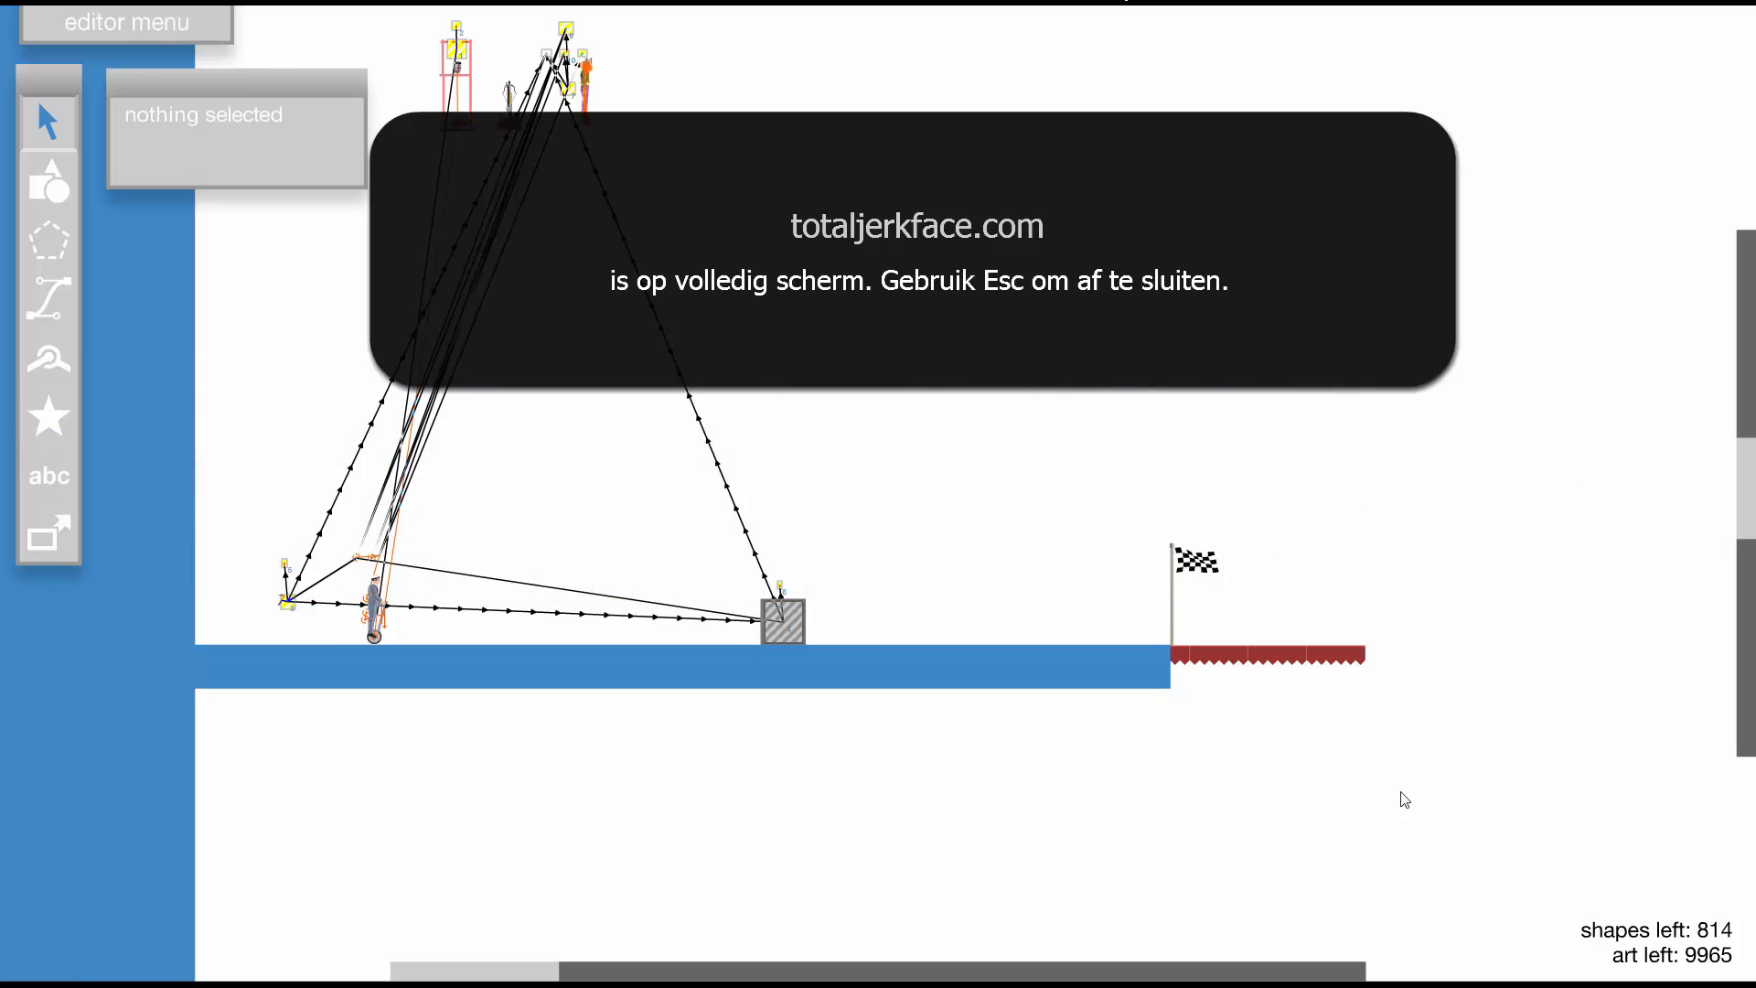
{"action": "left_click_drag", "start_coordinate": [1445, 802], "coordinate": [370, 24]}
{"action": "left_click", "coordinate": [1189, 432]}
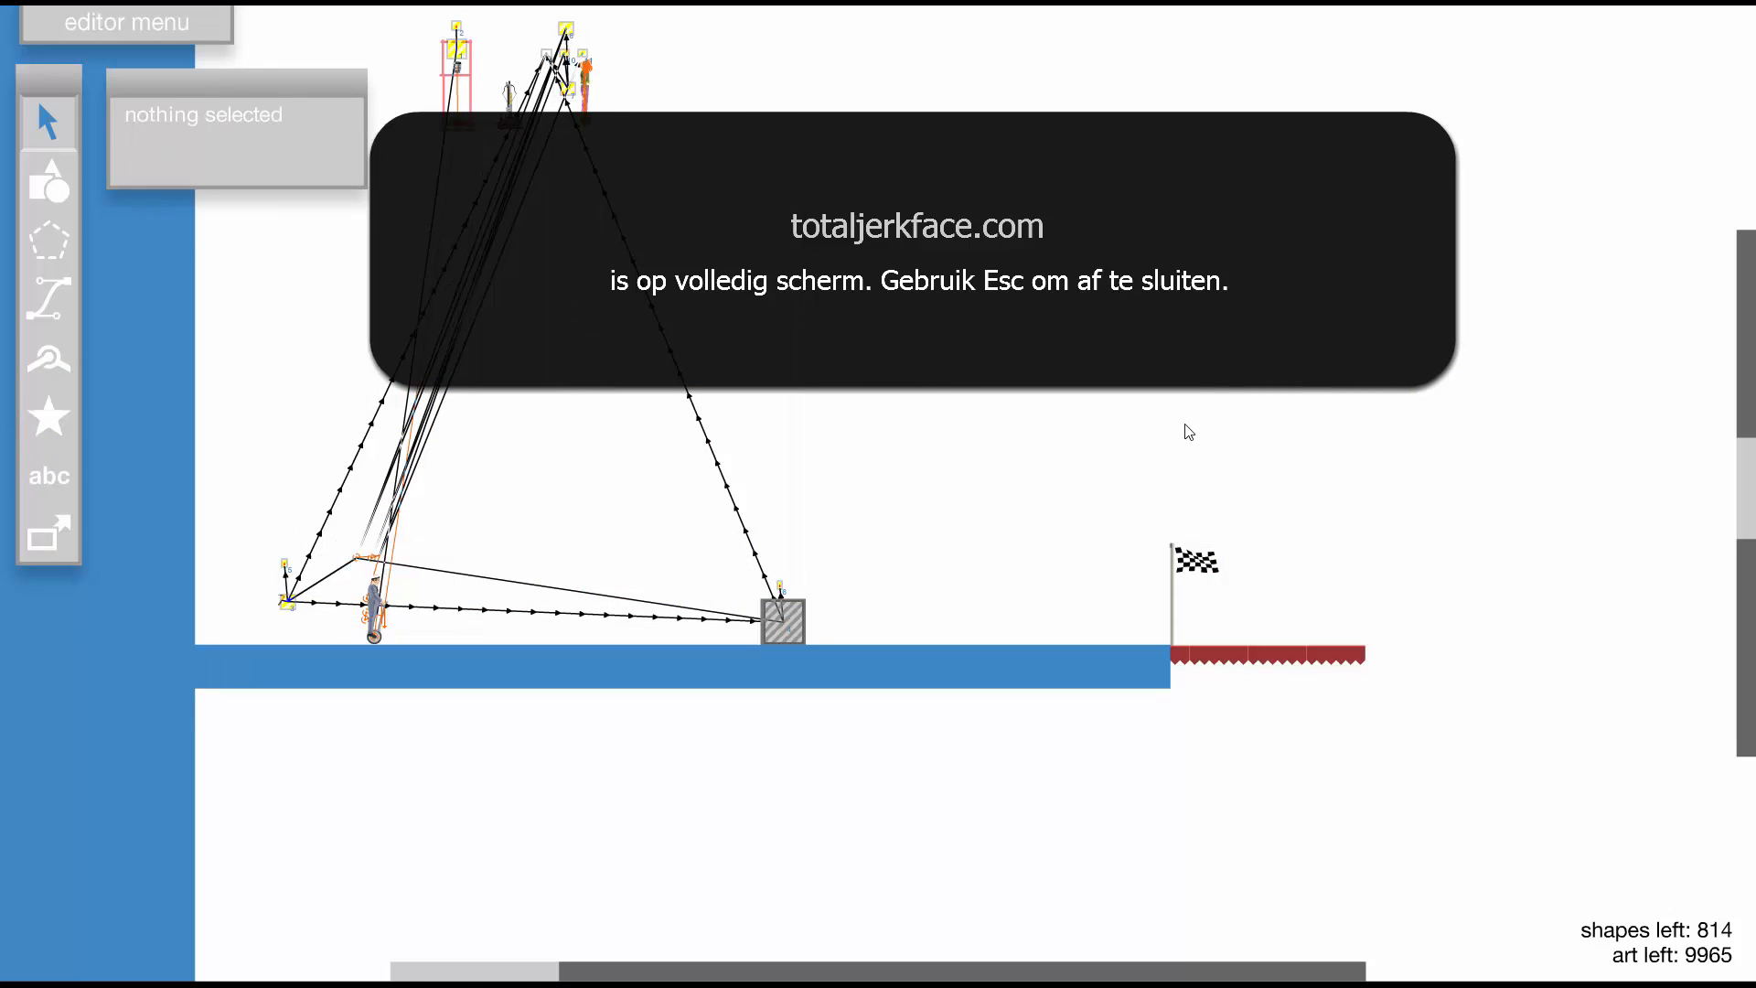